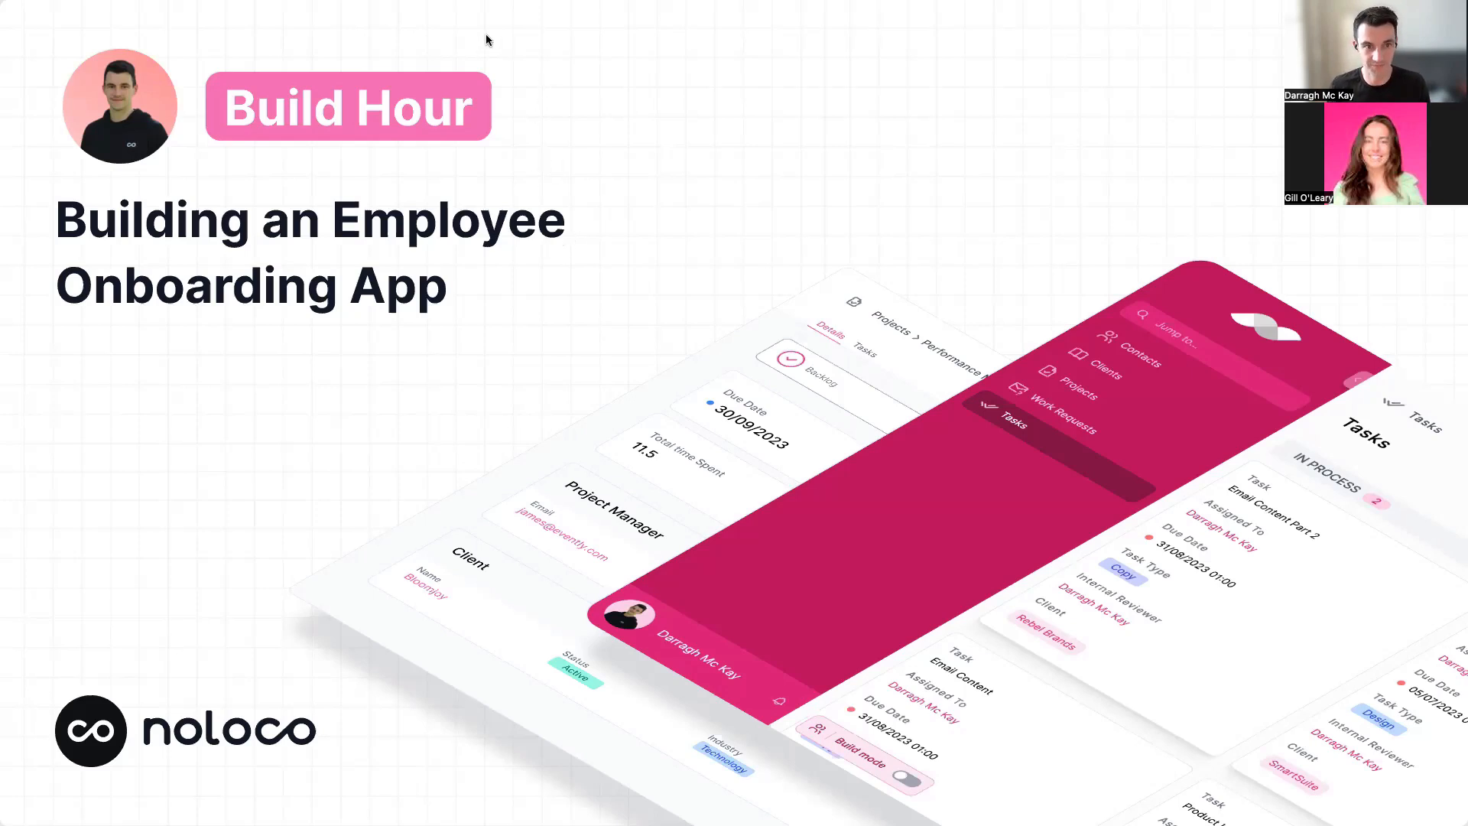
Switch from the title image to the Employee Onboarding app's data view and close the developer tools.
key("super+shift+f")
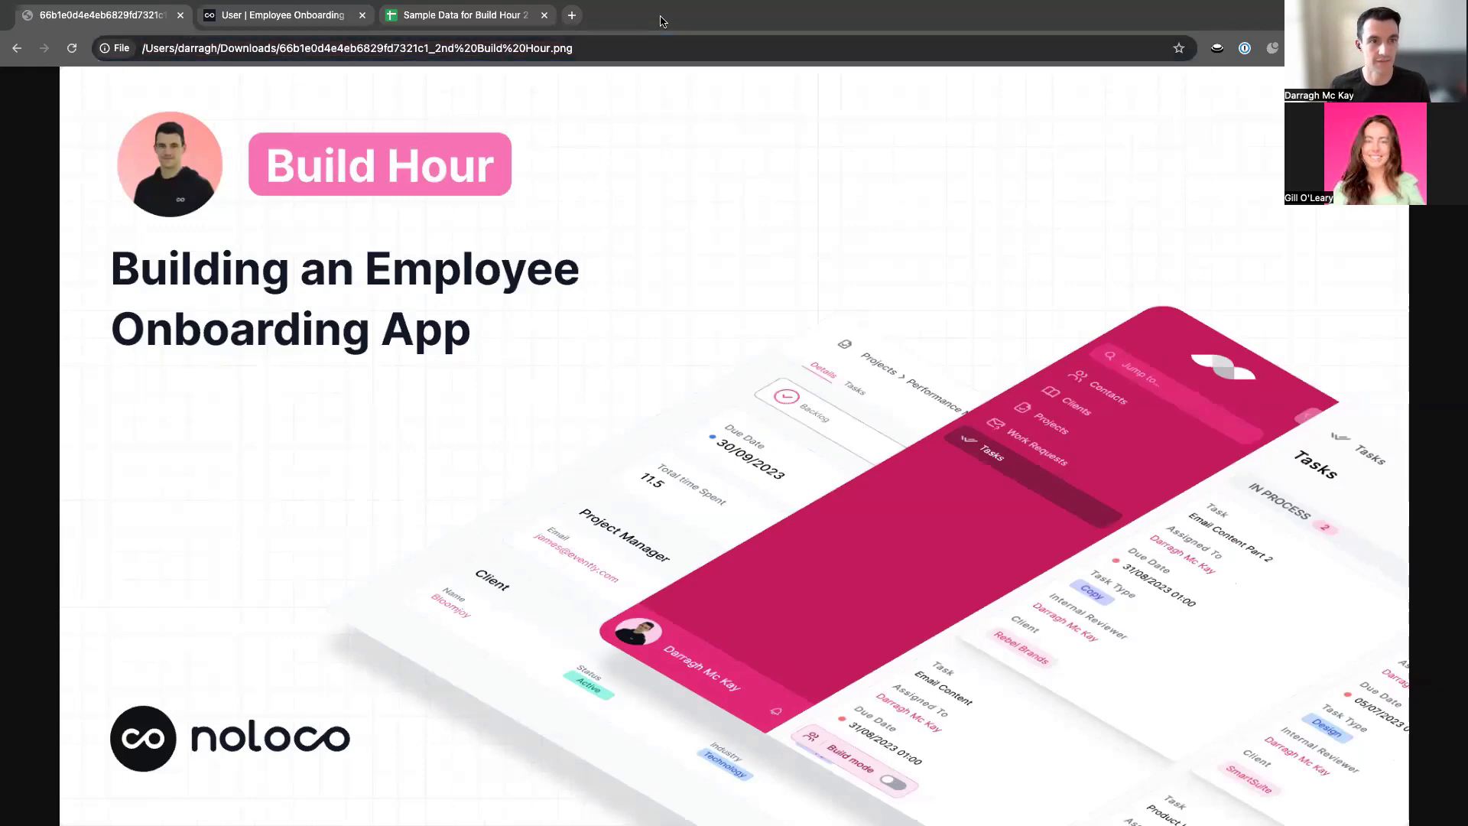
left_click(305, 23)
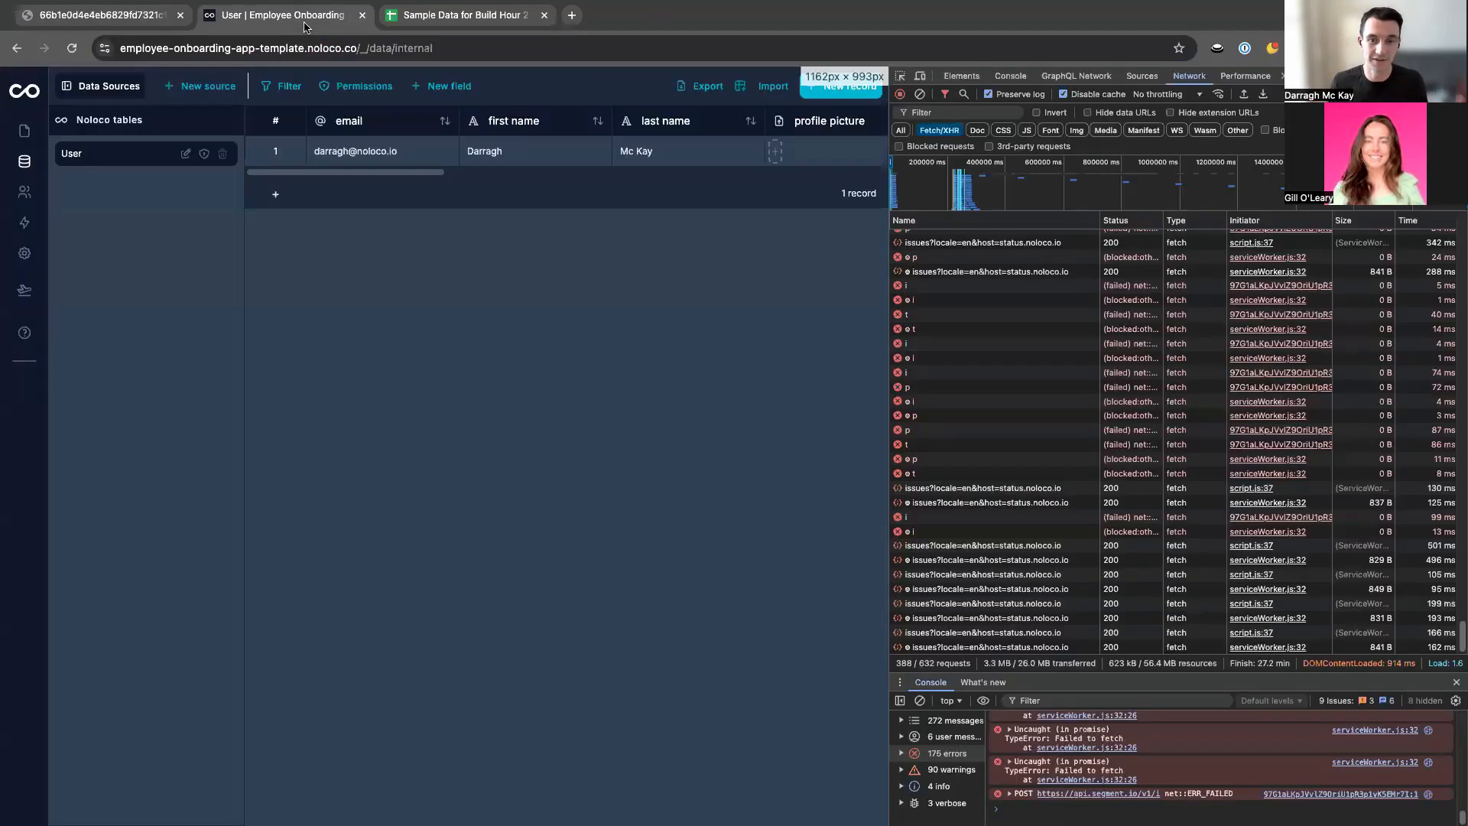
key("super+alt+i")
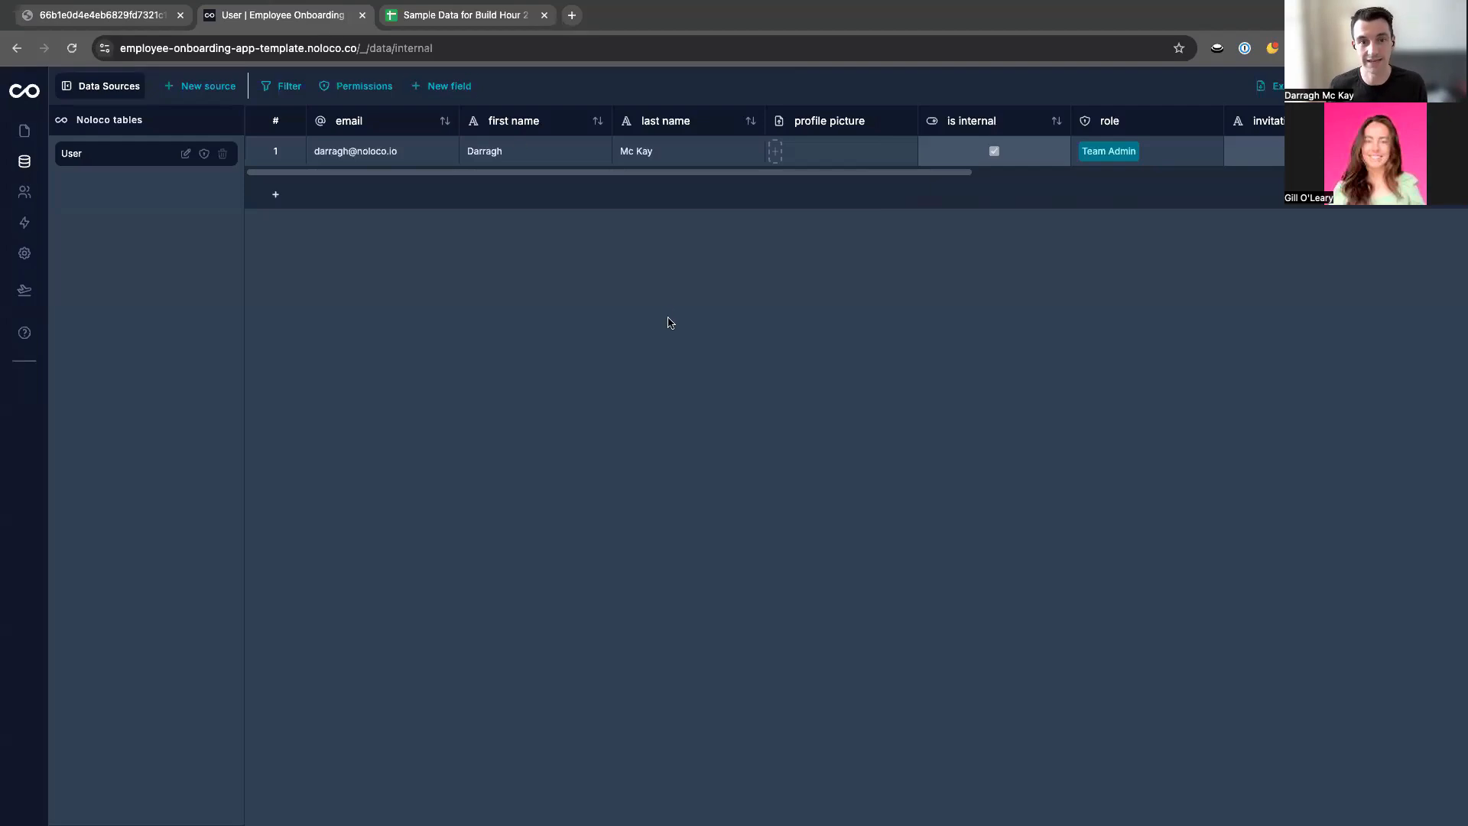
View the front-end page of the Employee Onboarding app.
left_click(13, 135)
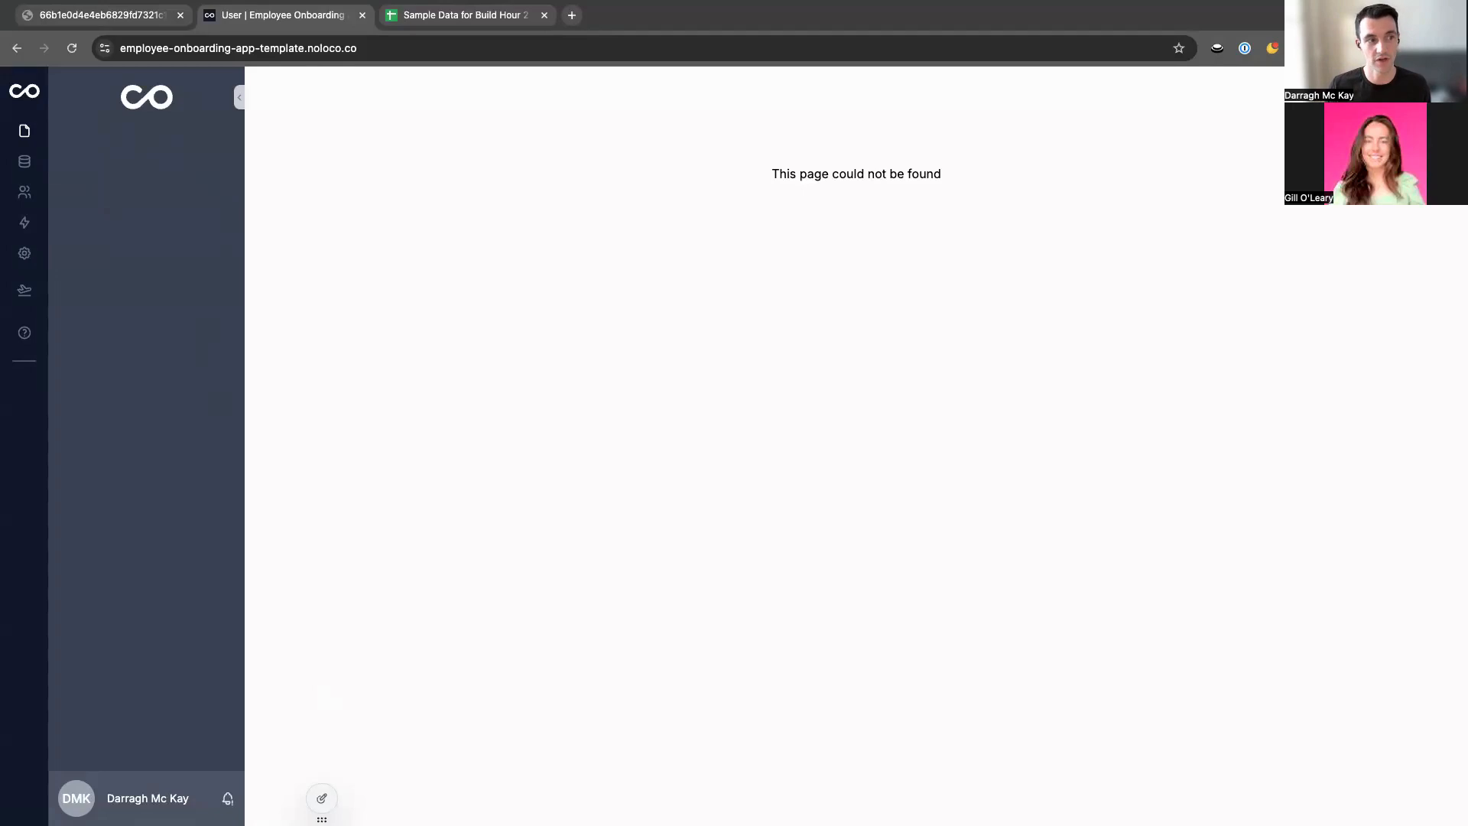
key("super+Tab")
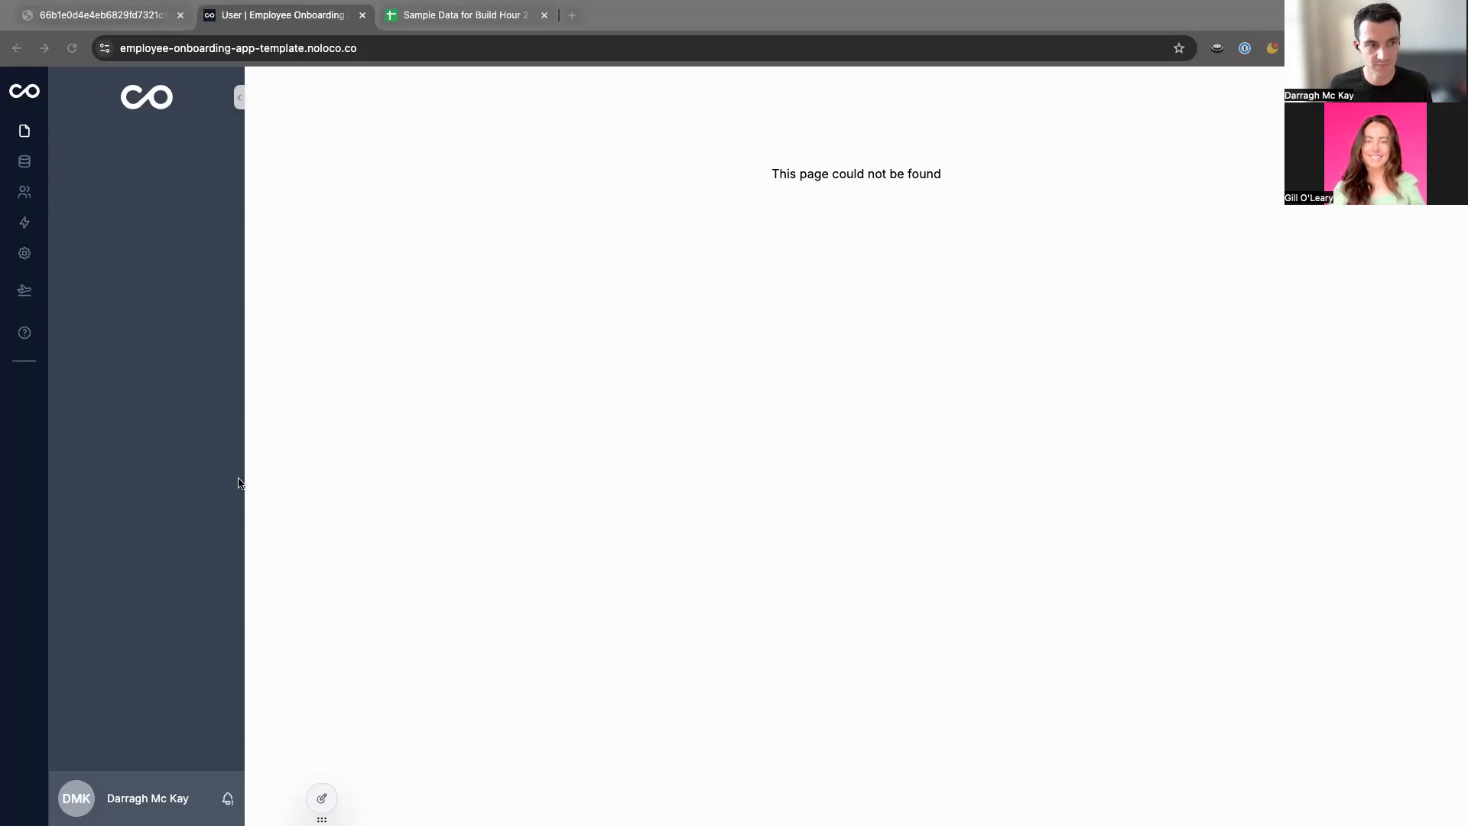
Rename the User table in the app's data sources as Employees.
left_click(24, 161)
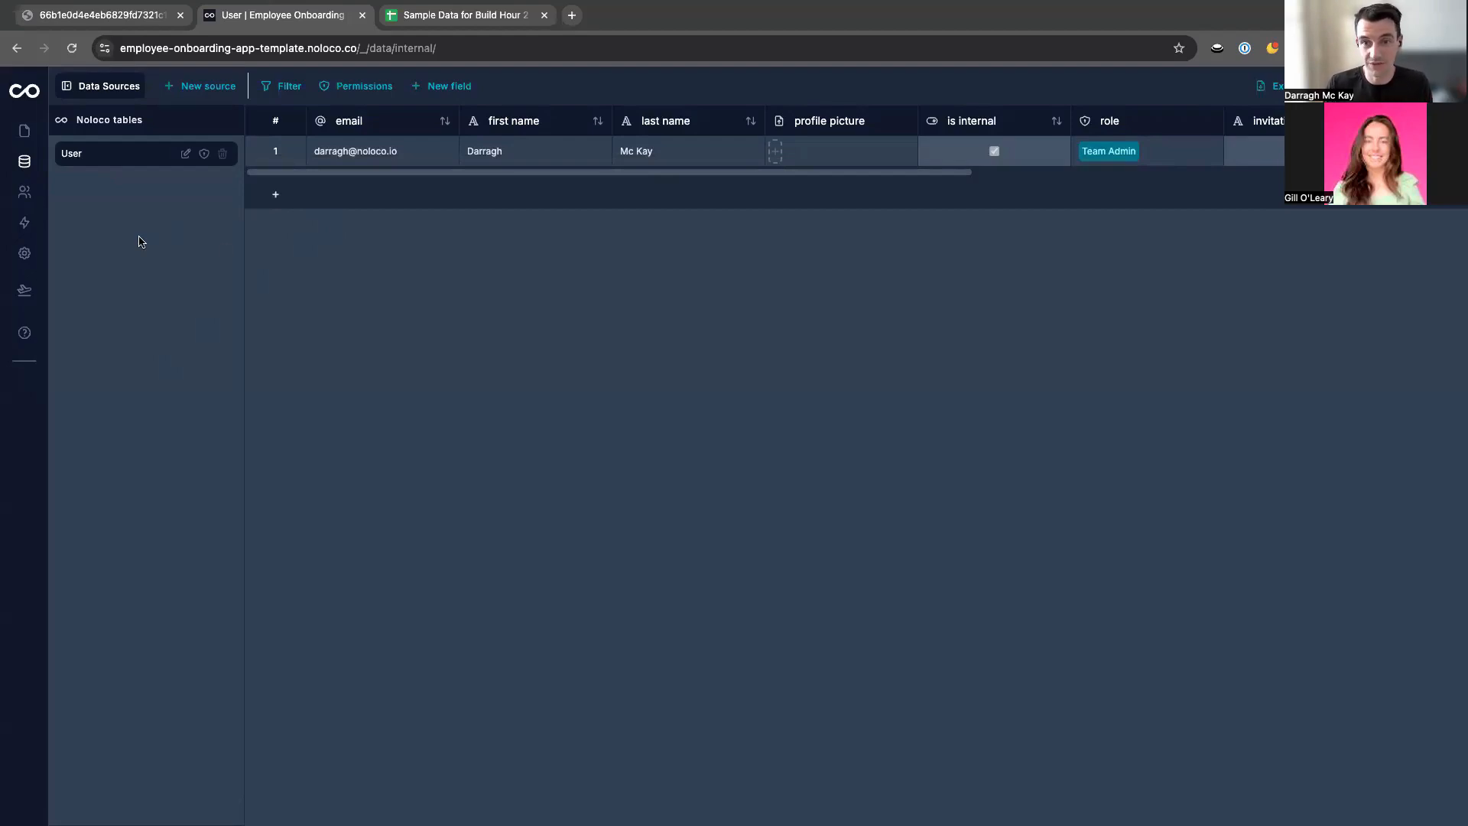
left_click(185, 153)
type("Employees")
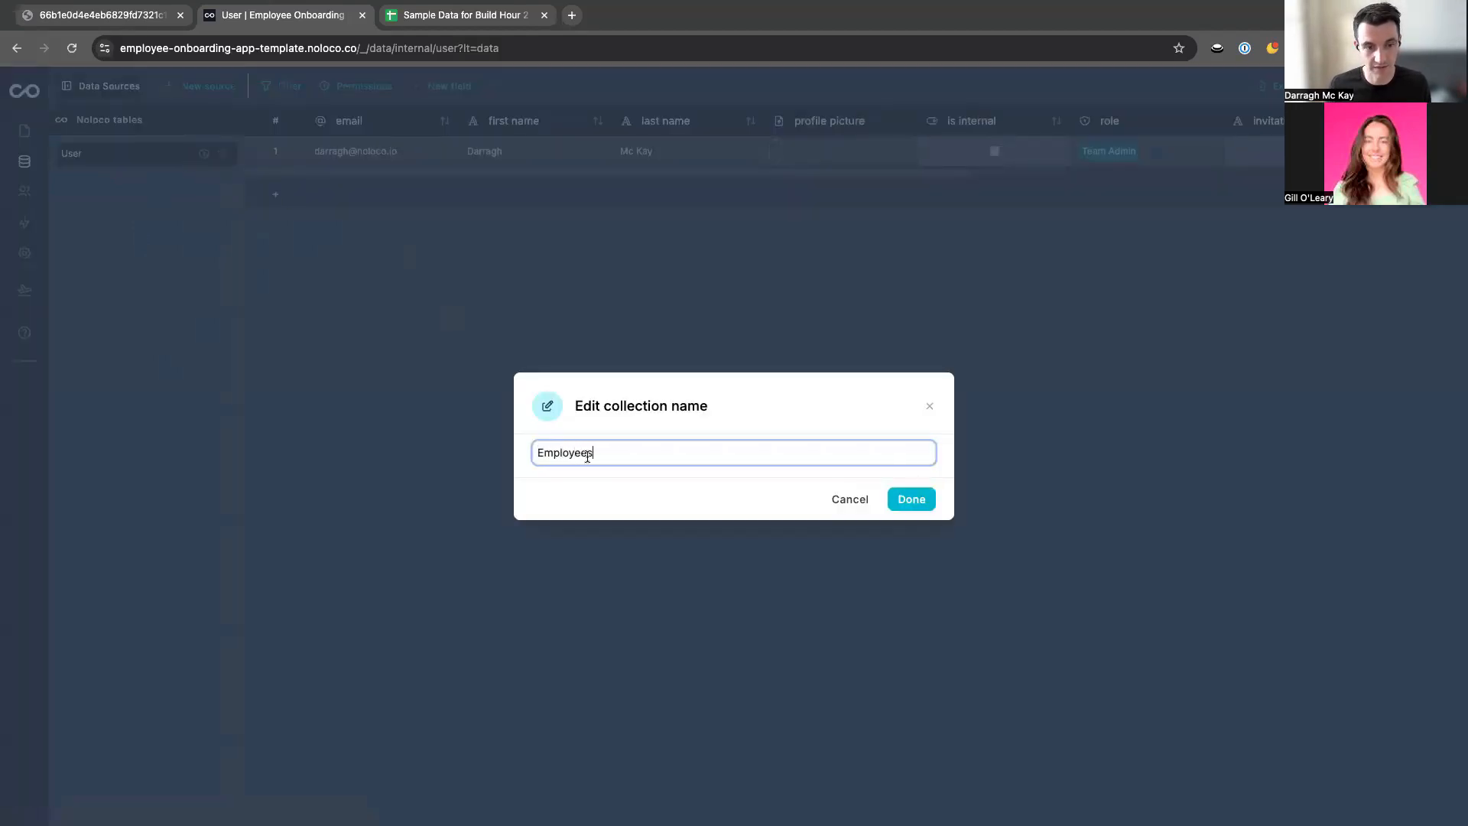
left_click(920, 499)
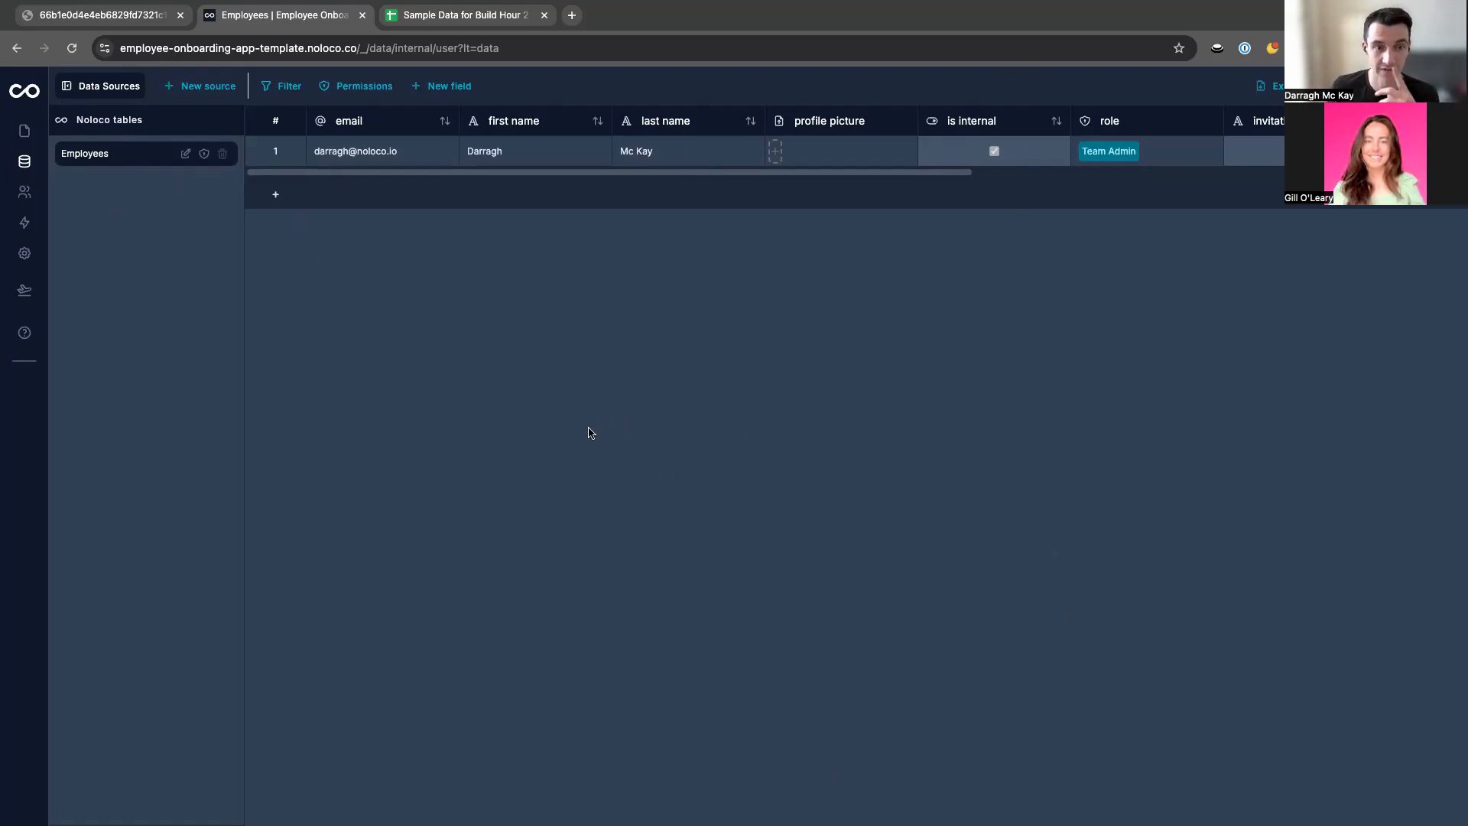
Create a new Noloco table collection called Department with a Name field and save it.
left_click(208, 84)
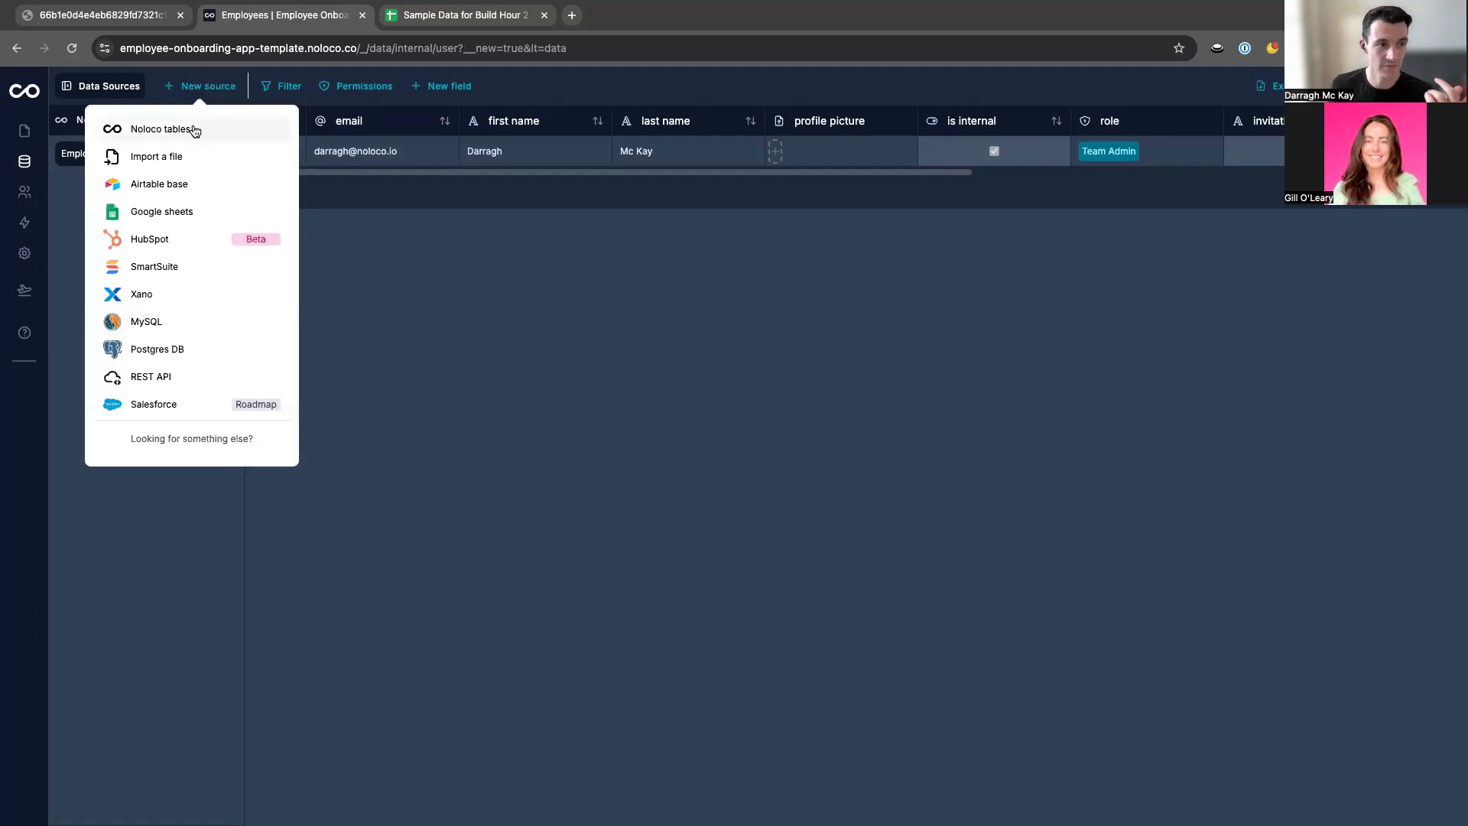
left_click(200, 129)
left_click(366, 198)
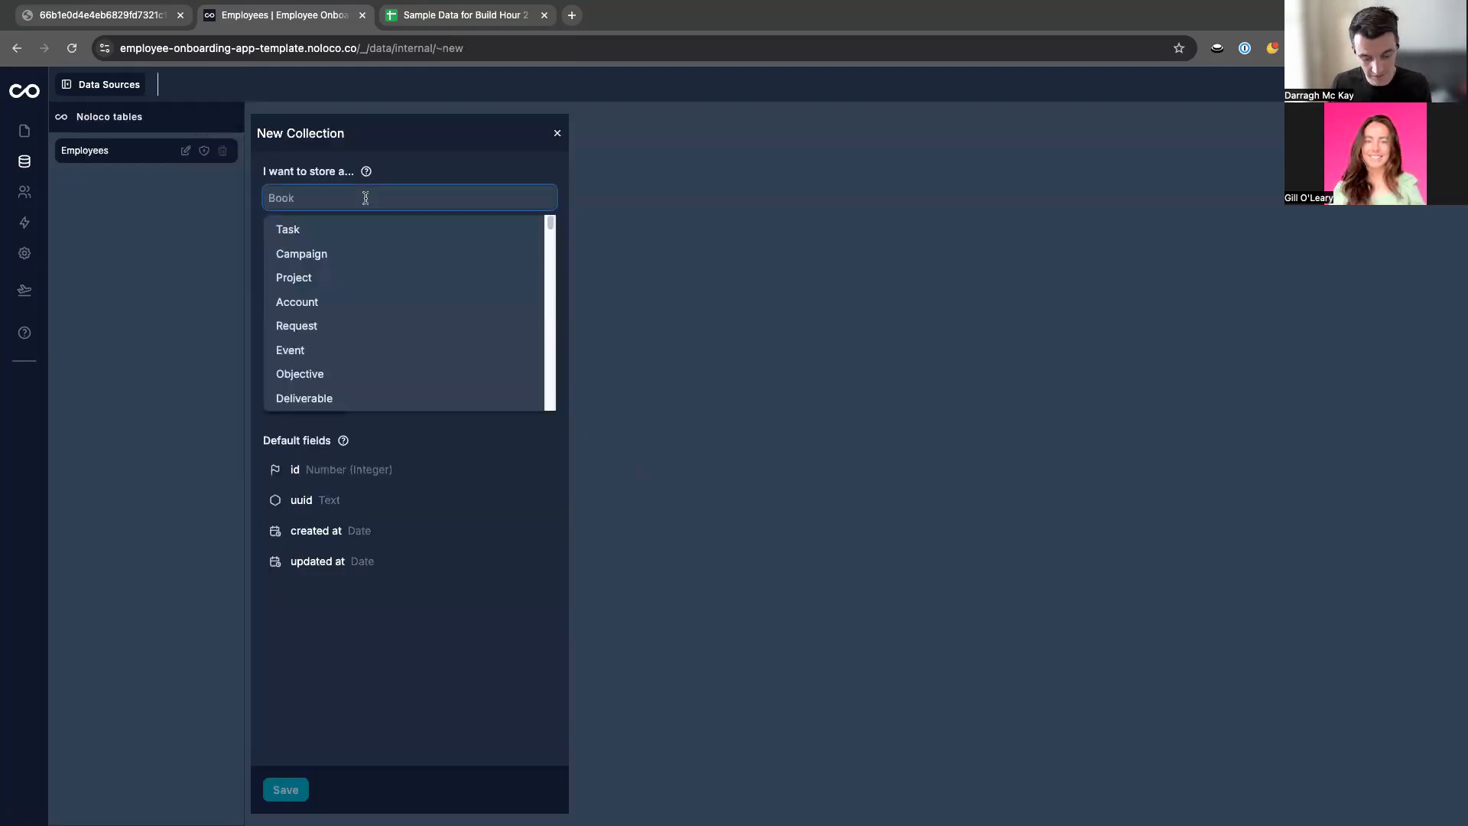
type("Dept")
left_click(348, 231)
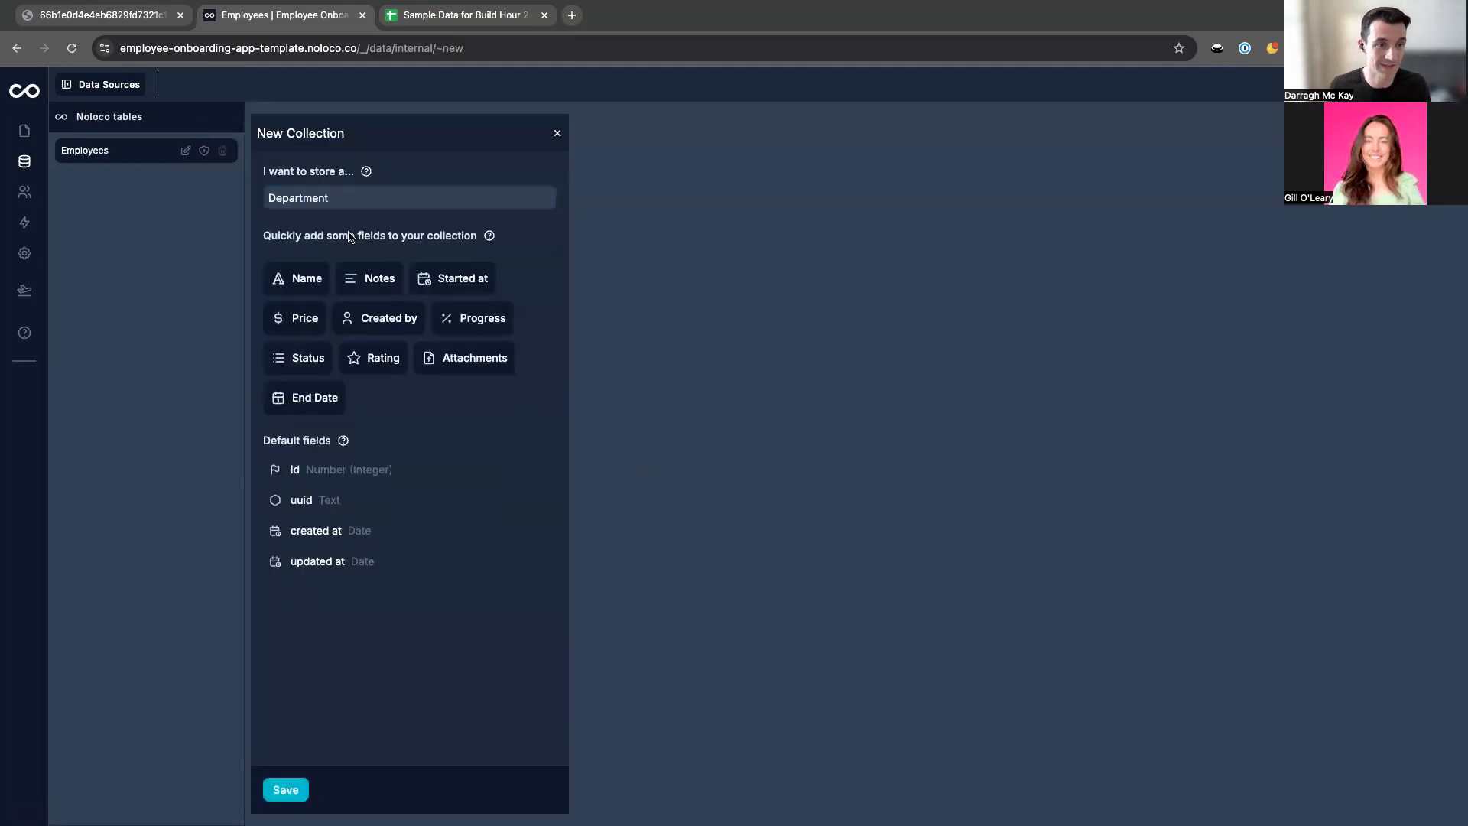
left_click(298, 279)
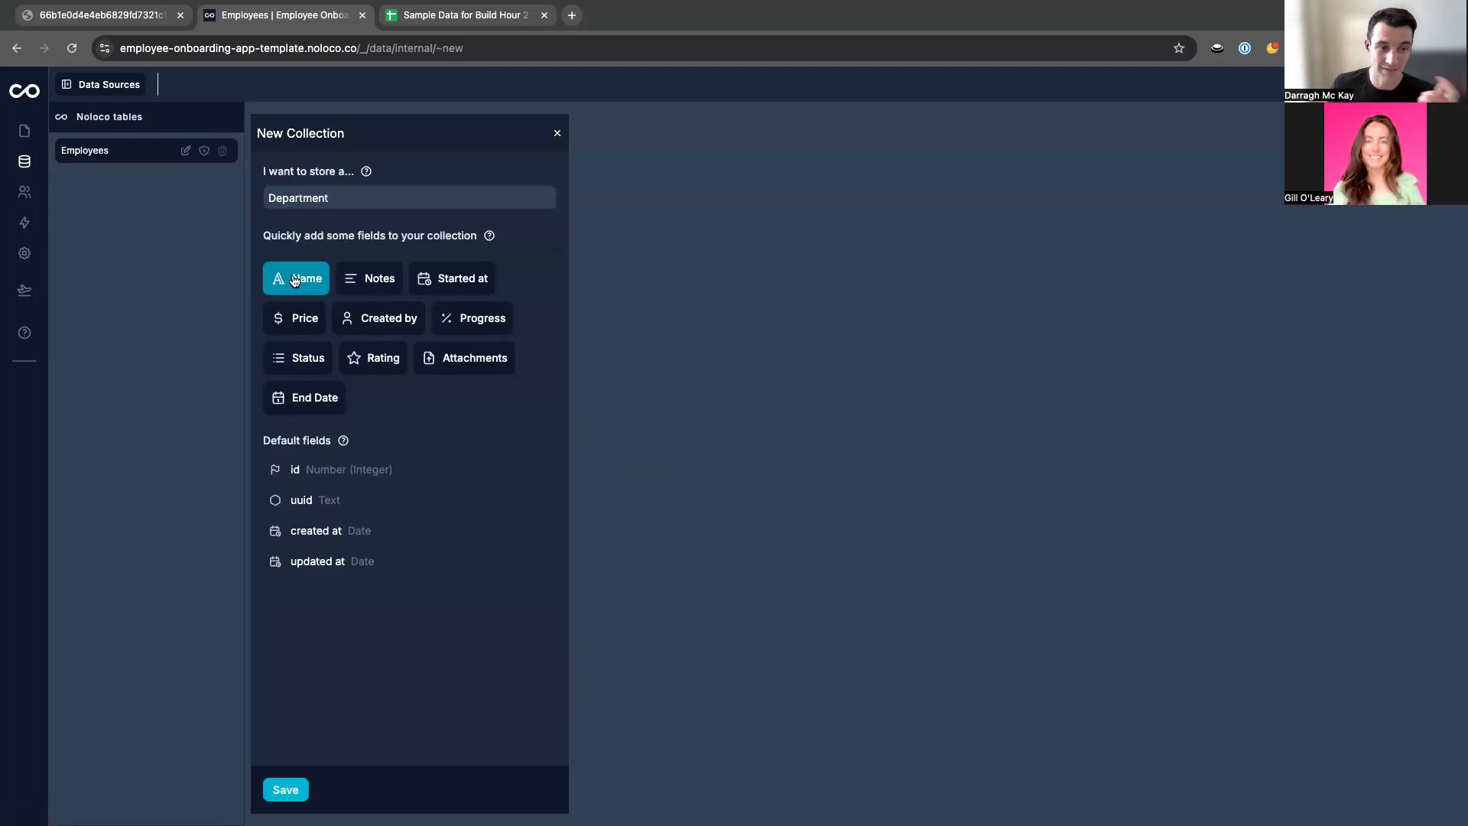
left_click(282, 790)
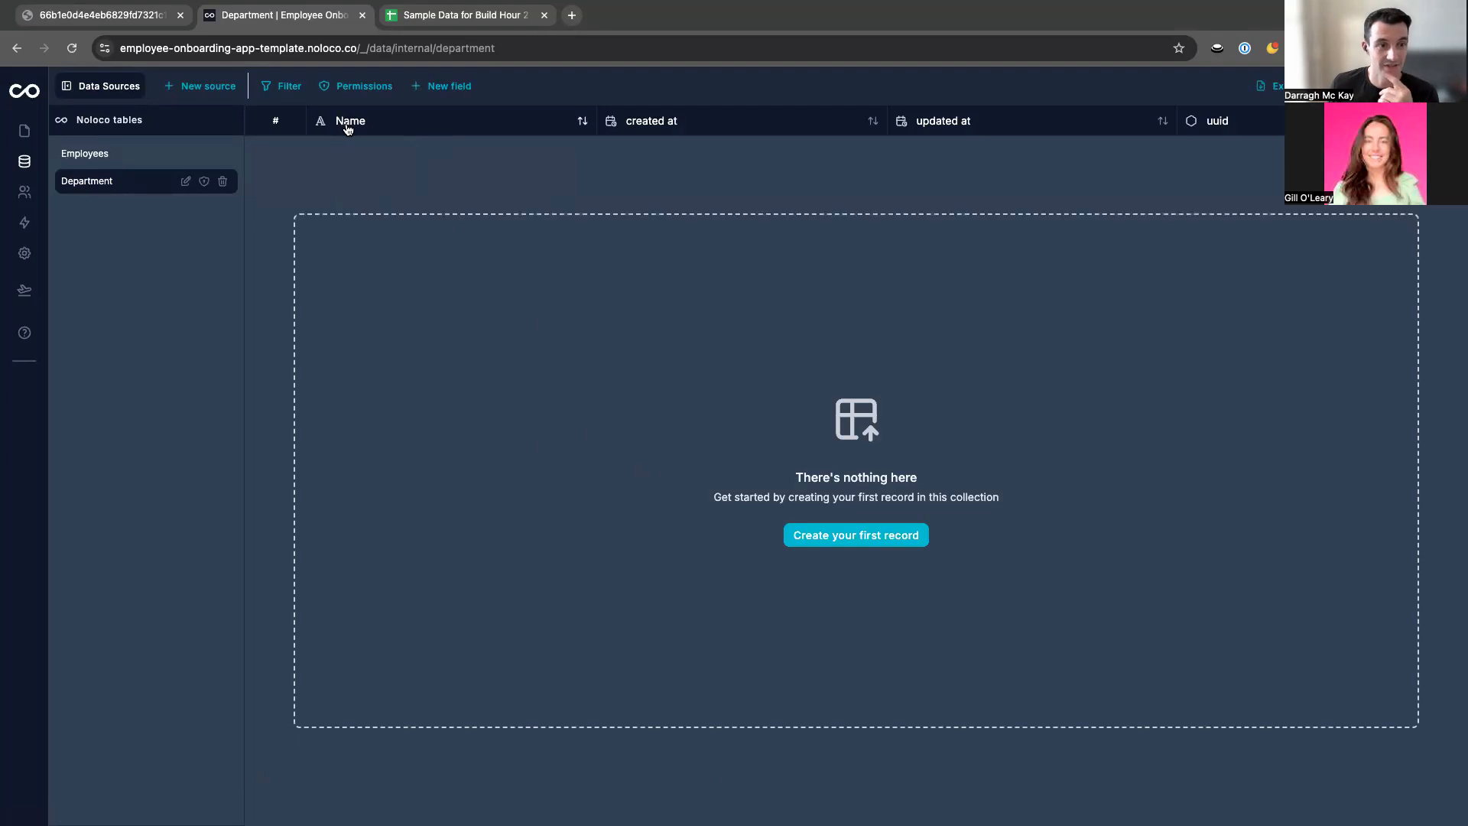
Switch to the sample data spreadsheet and download its Departments sheet as comma-separated values (.csv).
left_click(437, 17)
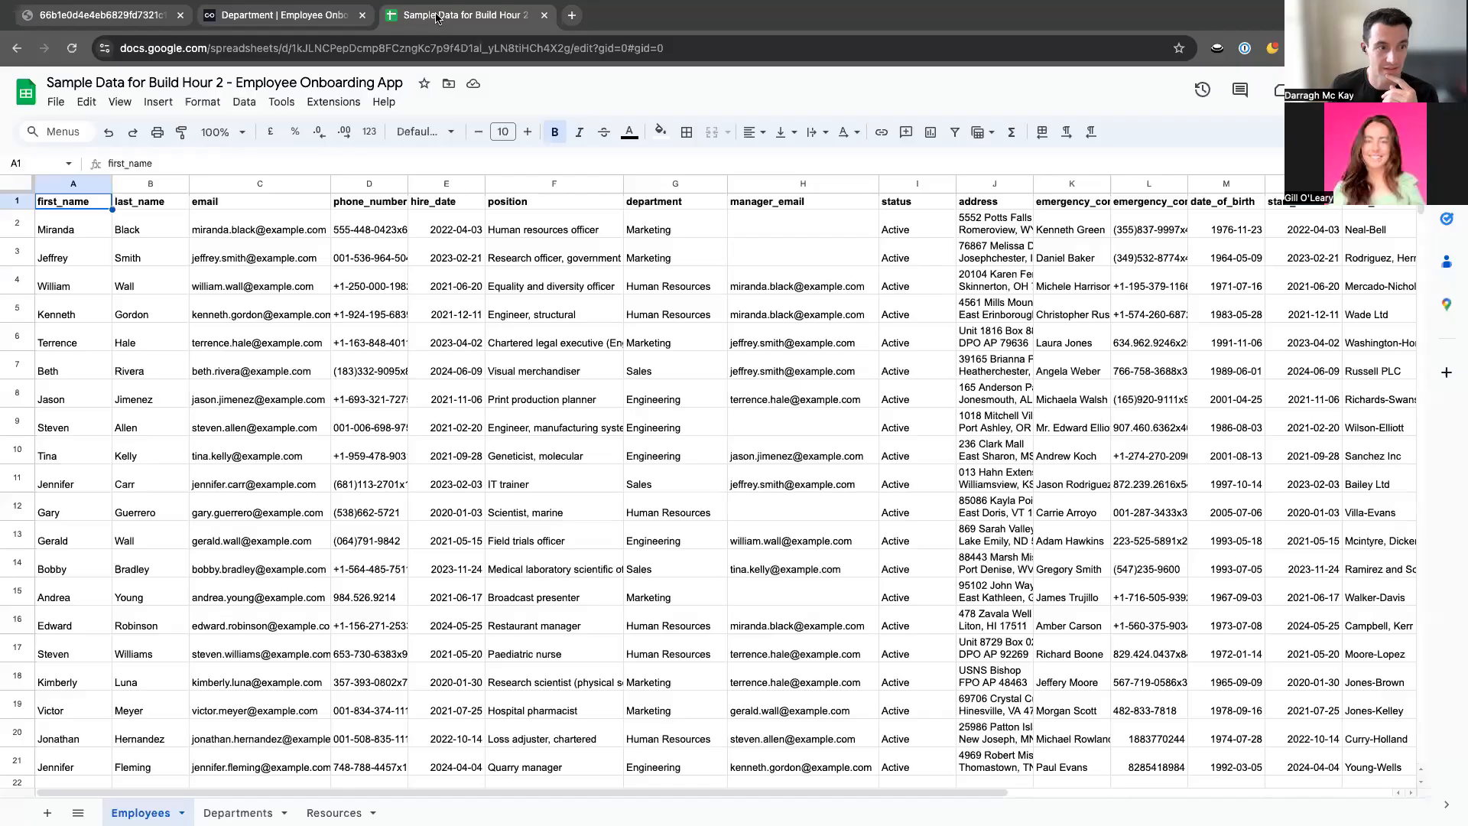
left_click(238, 811)
left_click(57, 102)
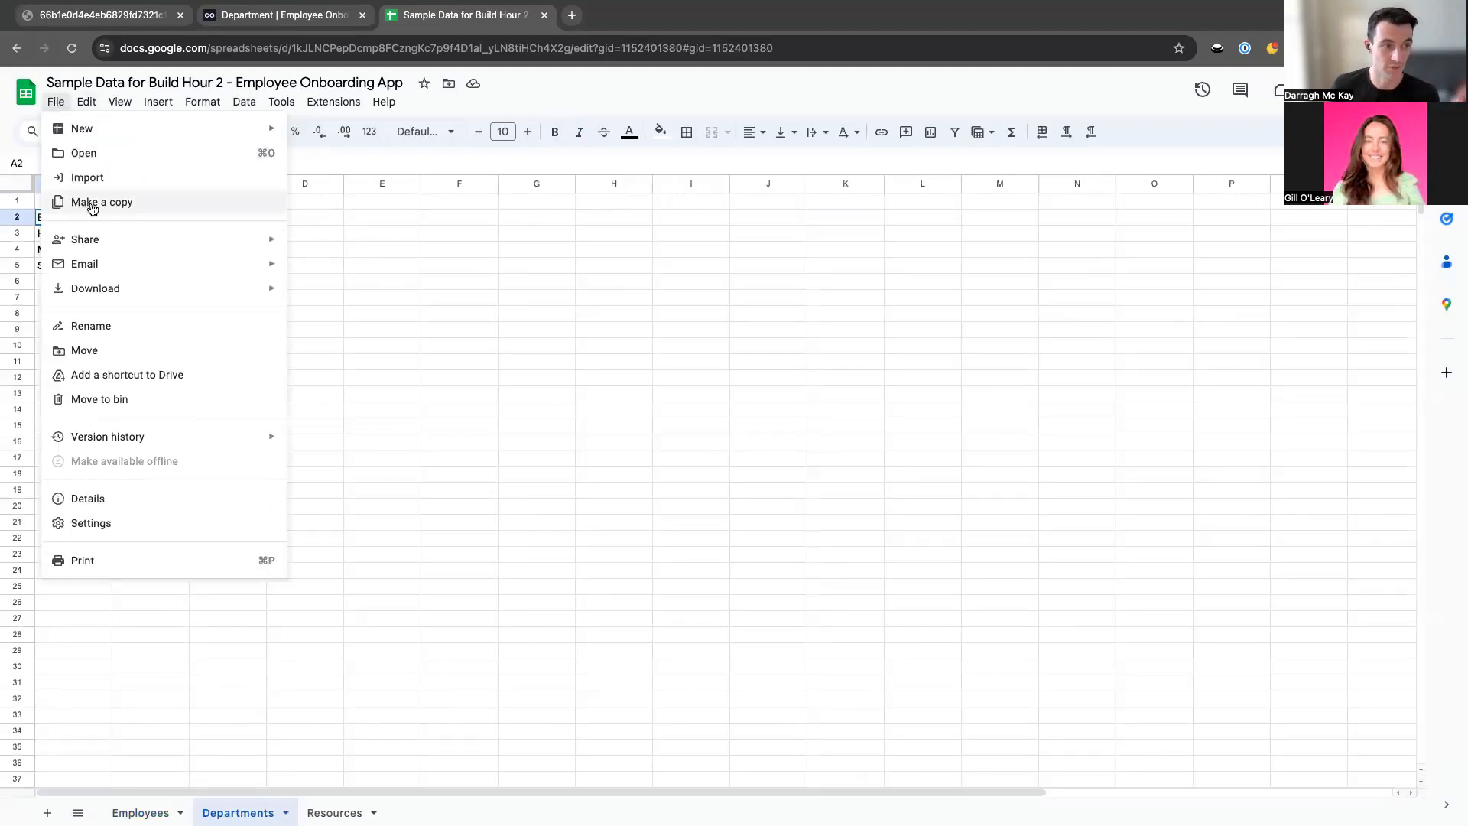
mouse_move(91, 288)
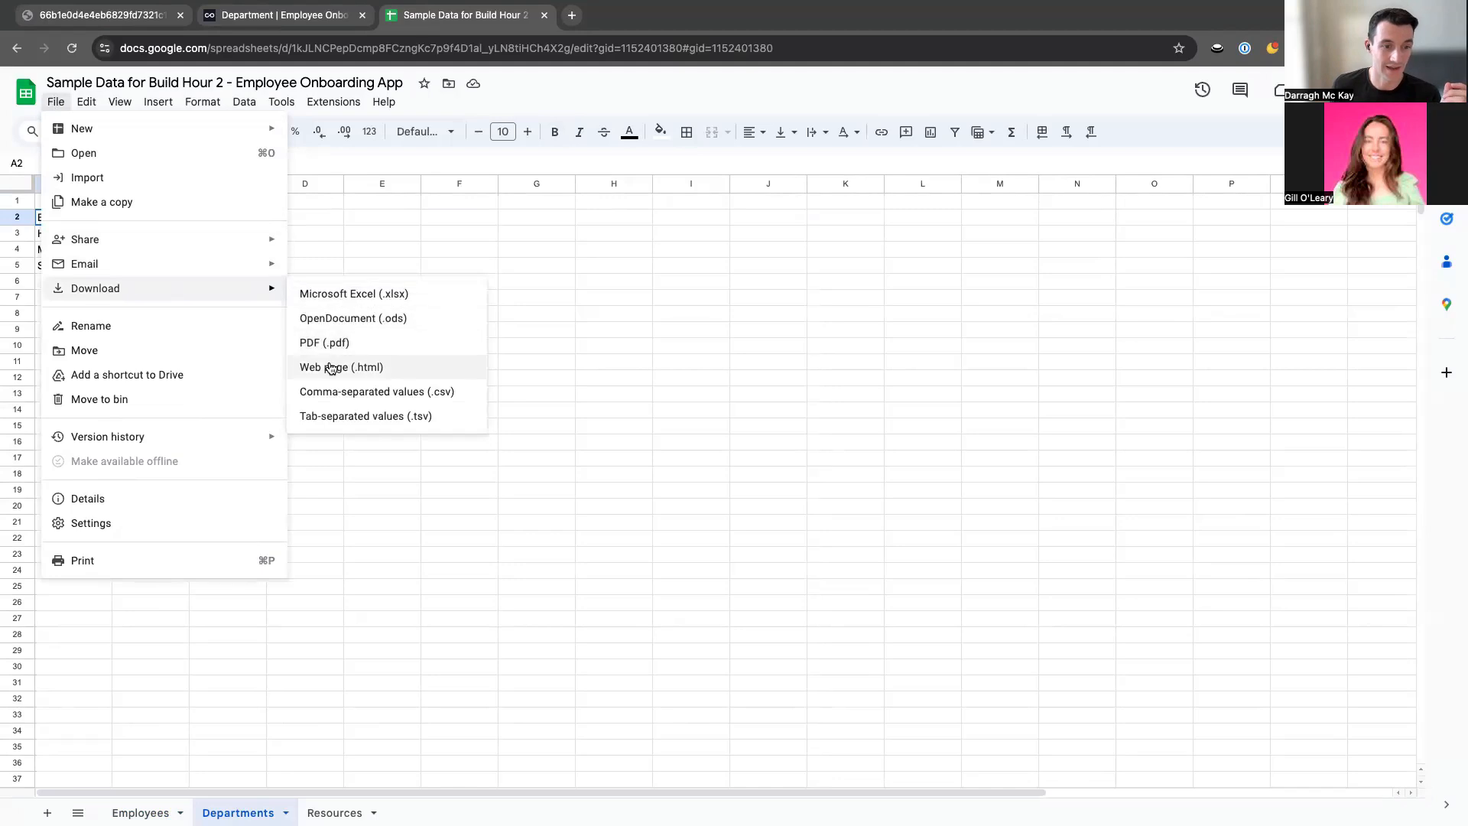
left_click(331, 390)
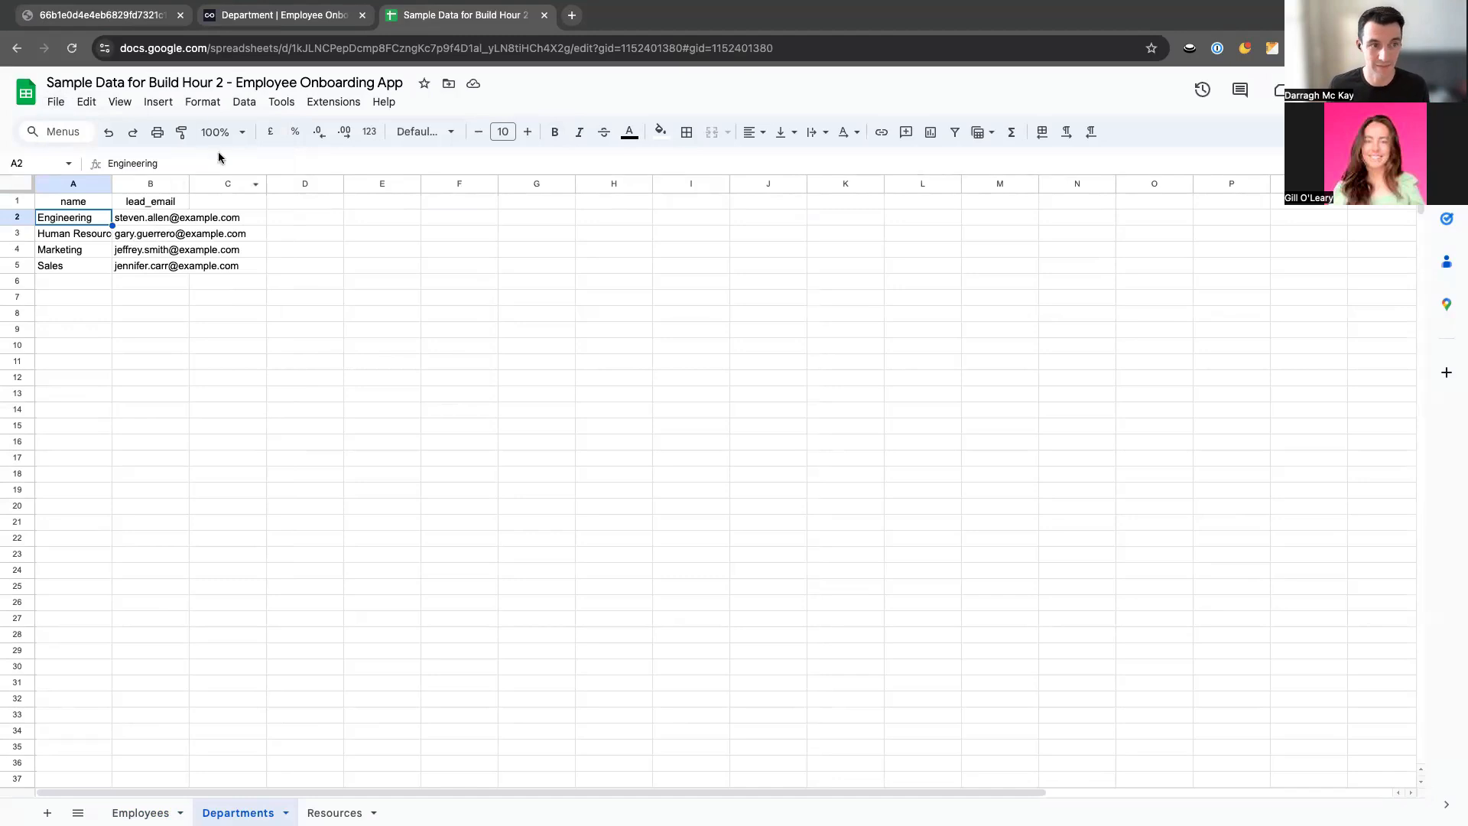
Import the Departments CSV into Noloco's Department collection with name mapped to Name and lead_email unmapped, and reload the table's records.
left_click(260, 16)
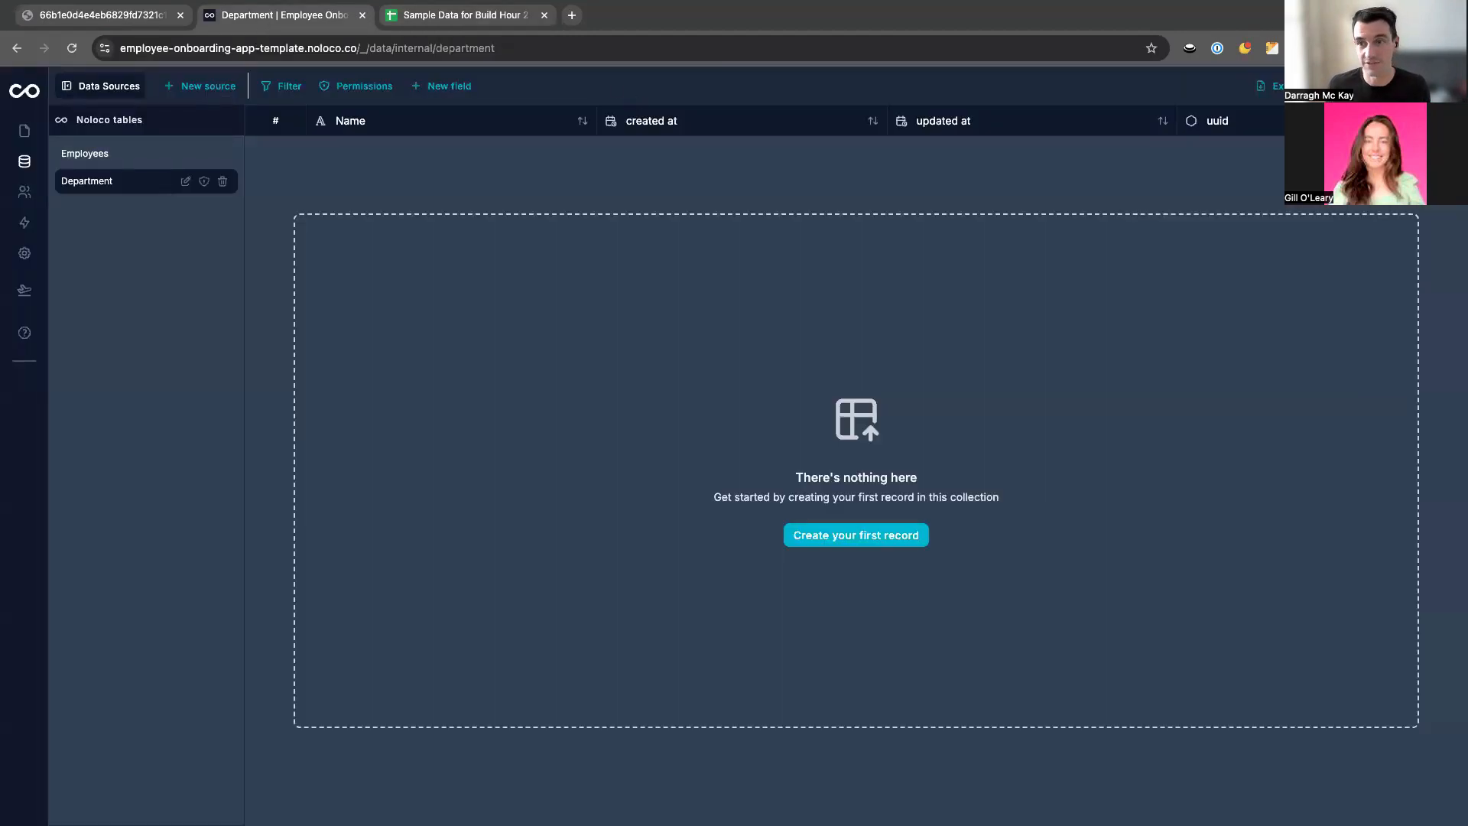
left_click(1348, 87)
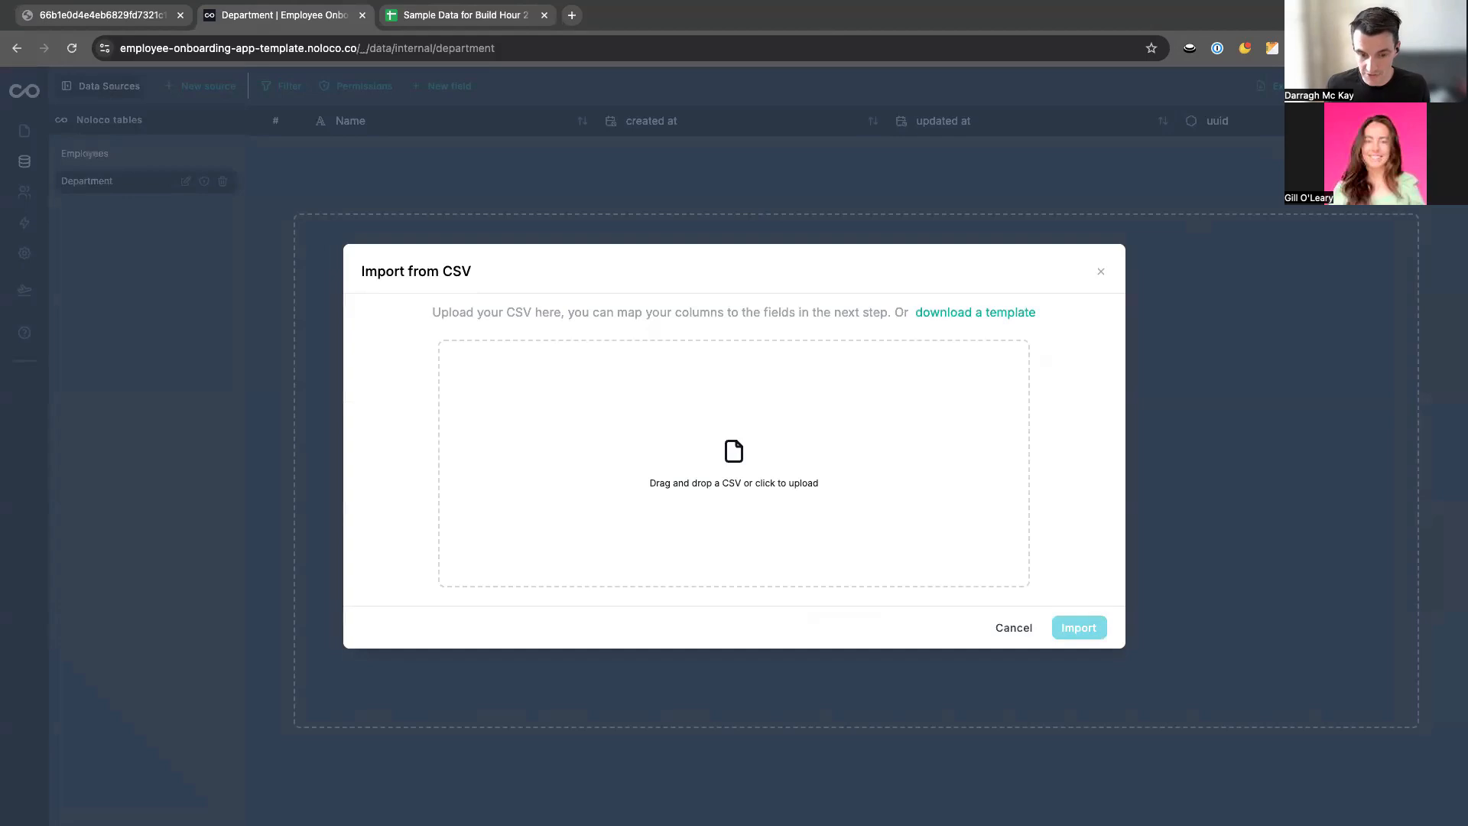
left_click_drag(915, 626, 745, 461)
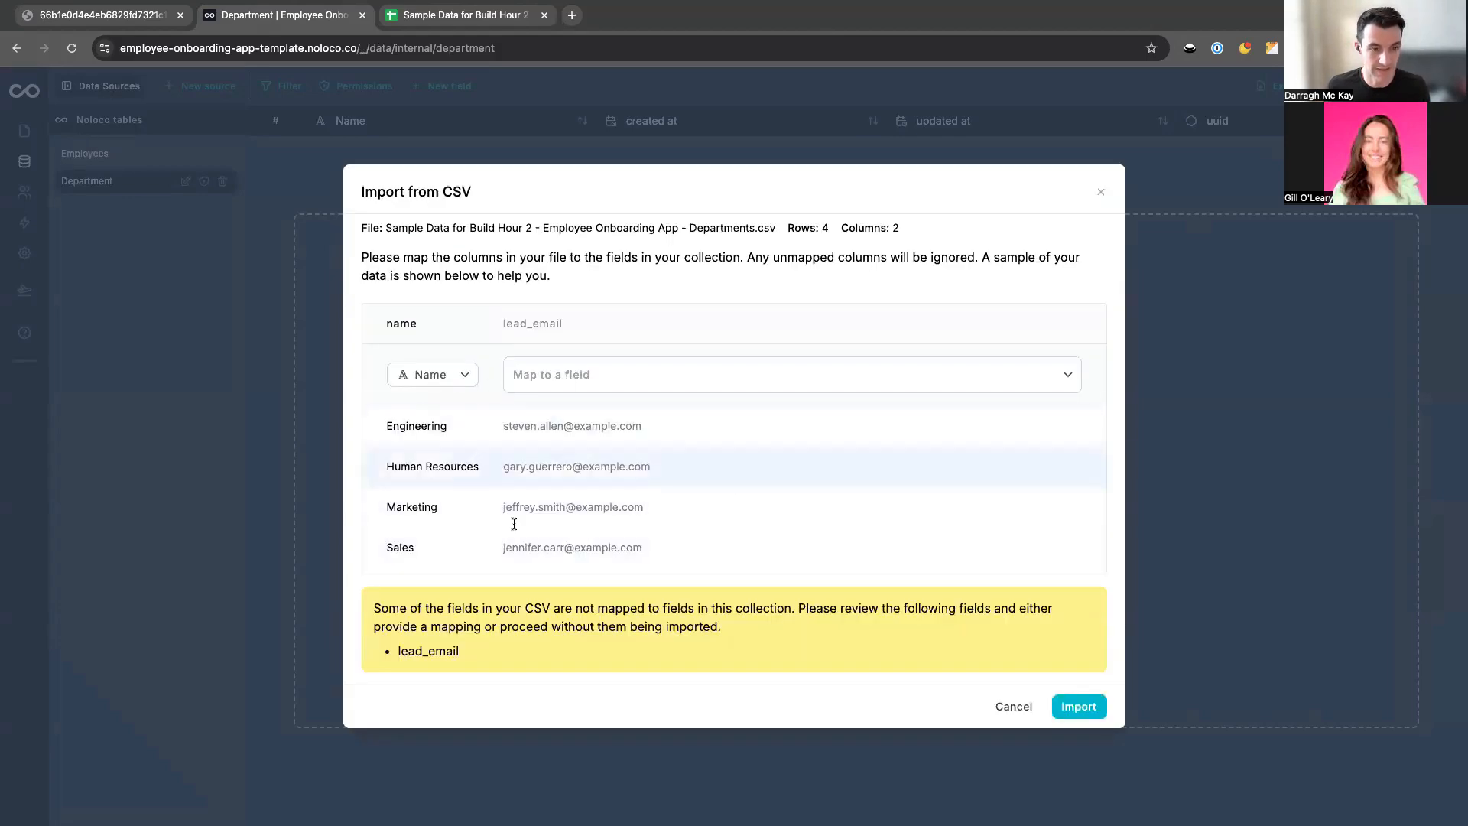
left_click(1074, 705)
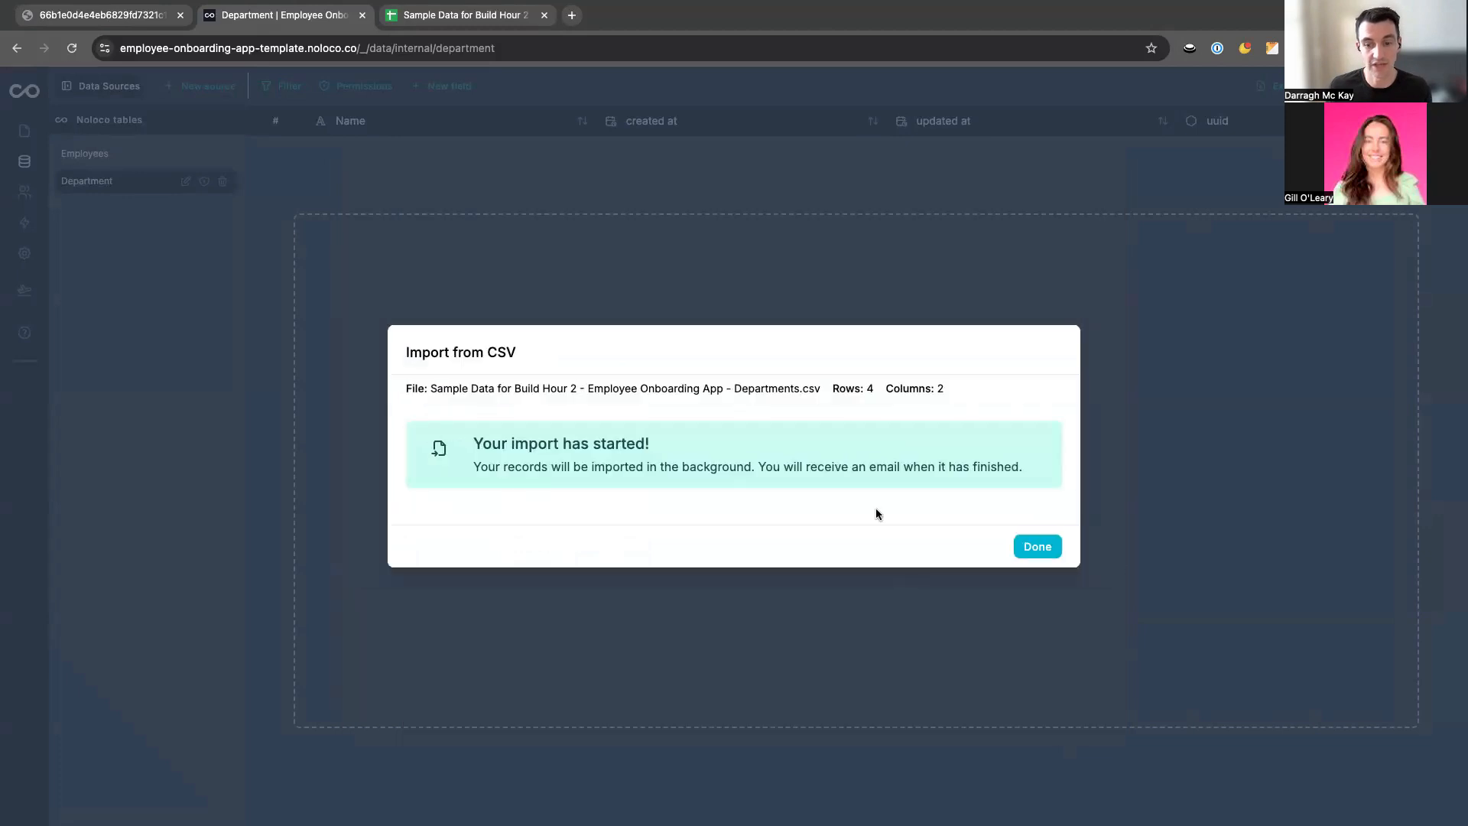
left_click(998, 559)
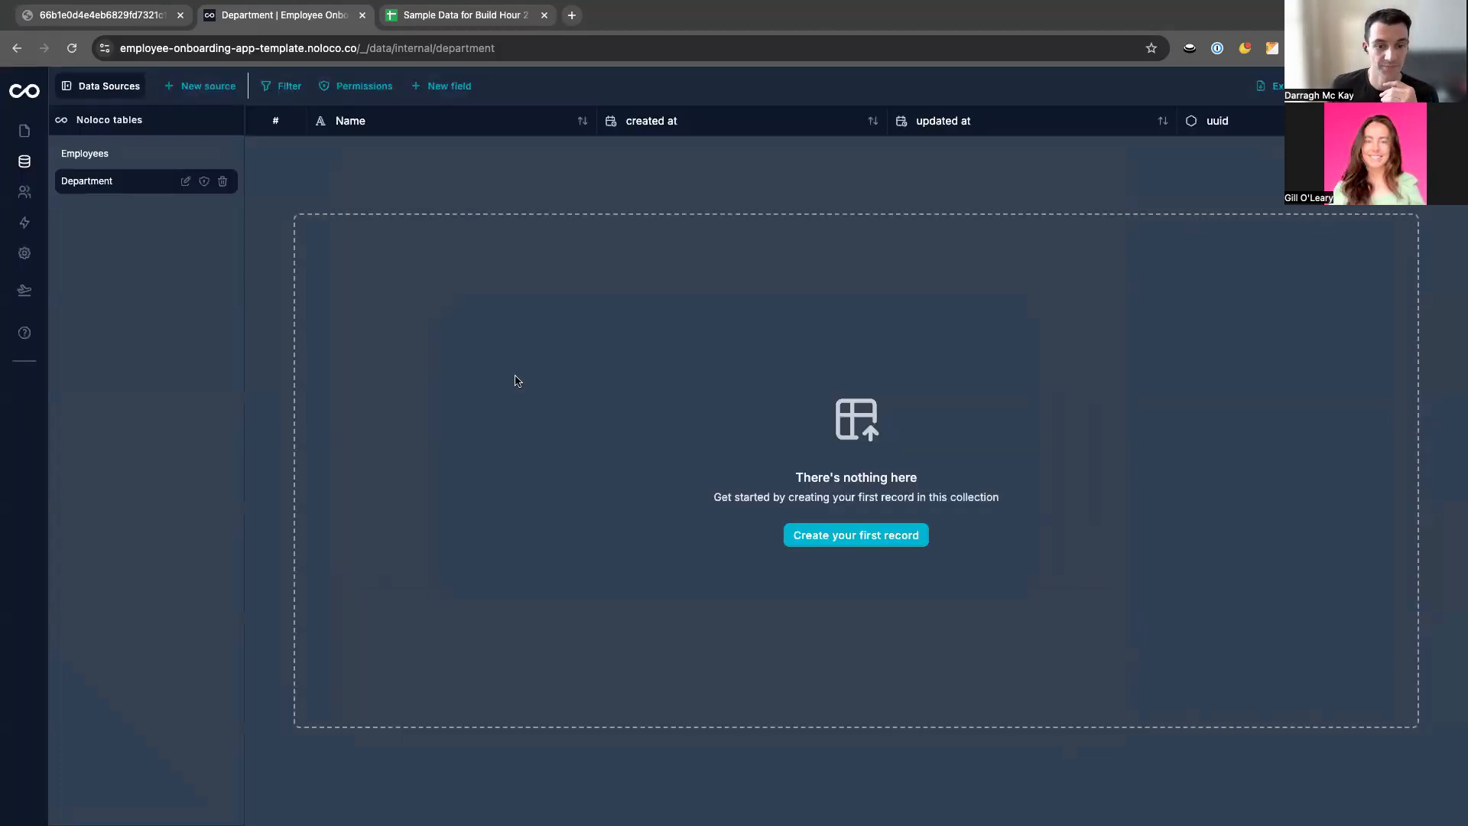
left_click(118, 153)
left_click(108, 180)
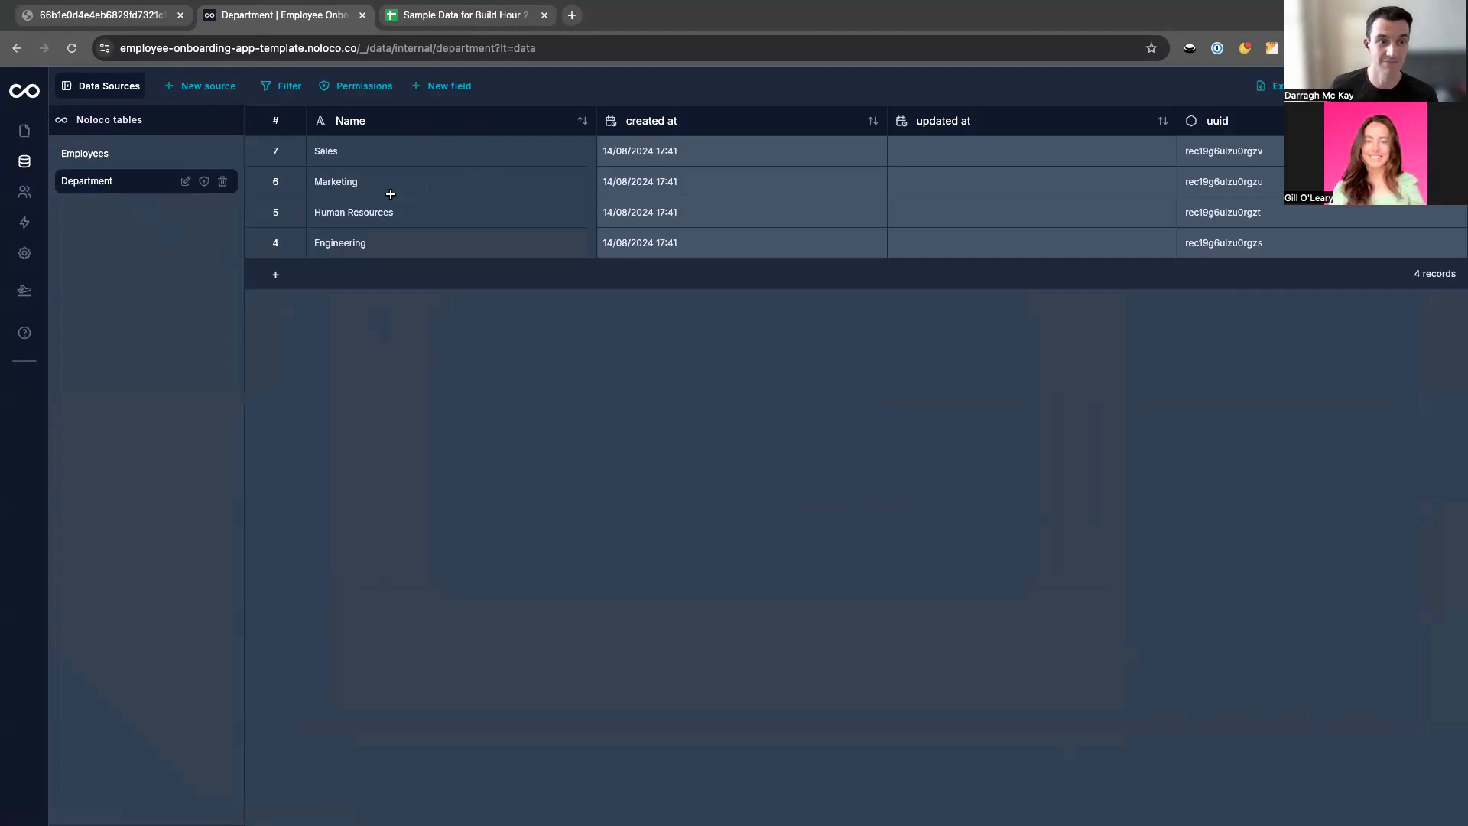
Start a new field named Department on the Employees table, with a link to a Department record as its type.
left_click(98, 156)
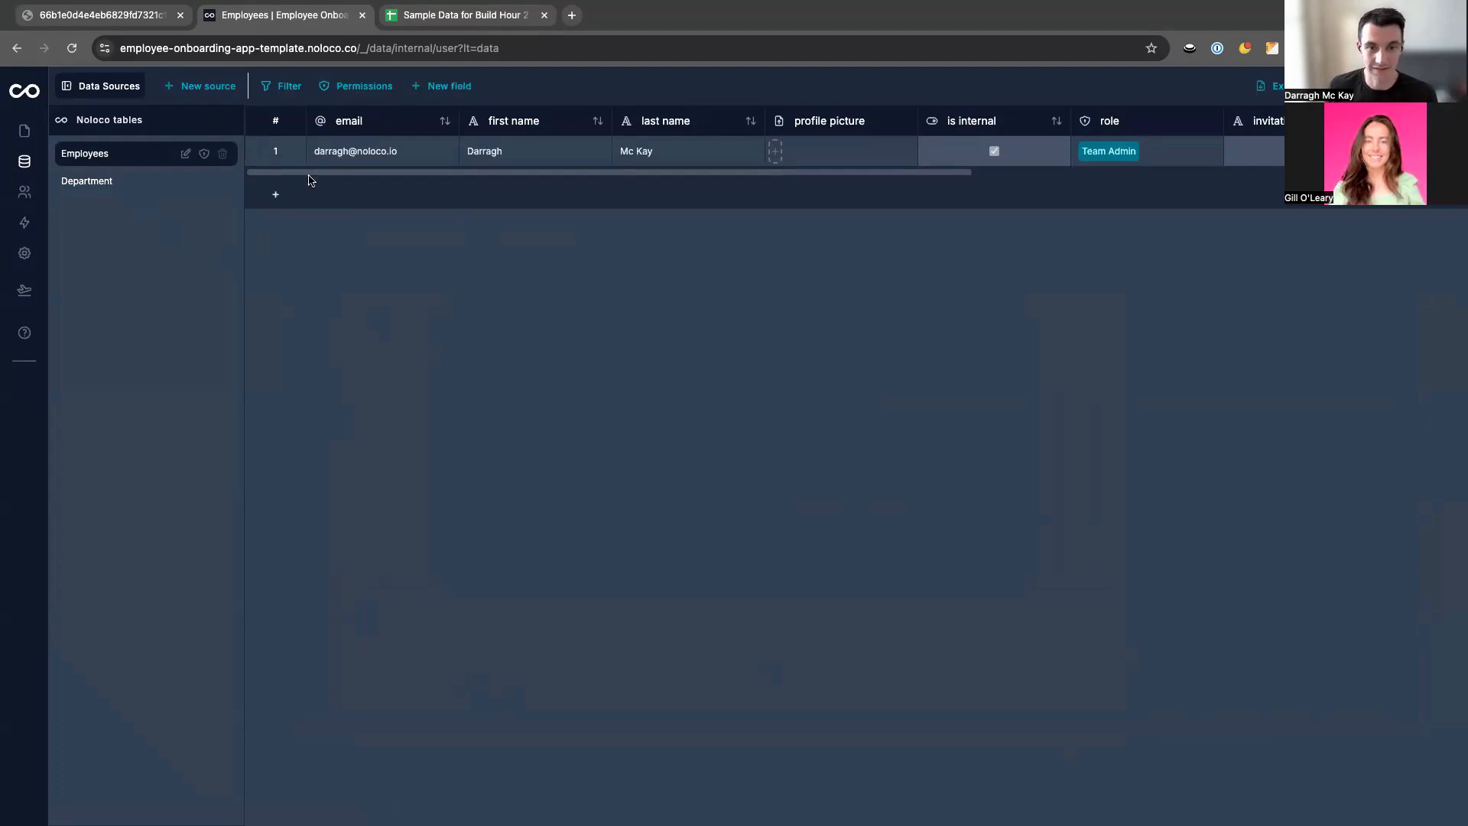
left_click(441, 85)
left_click(482, 153)
type("Dep")
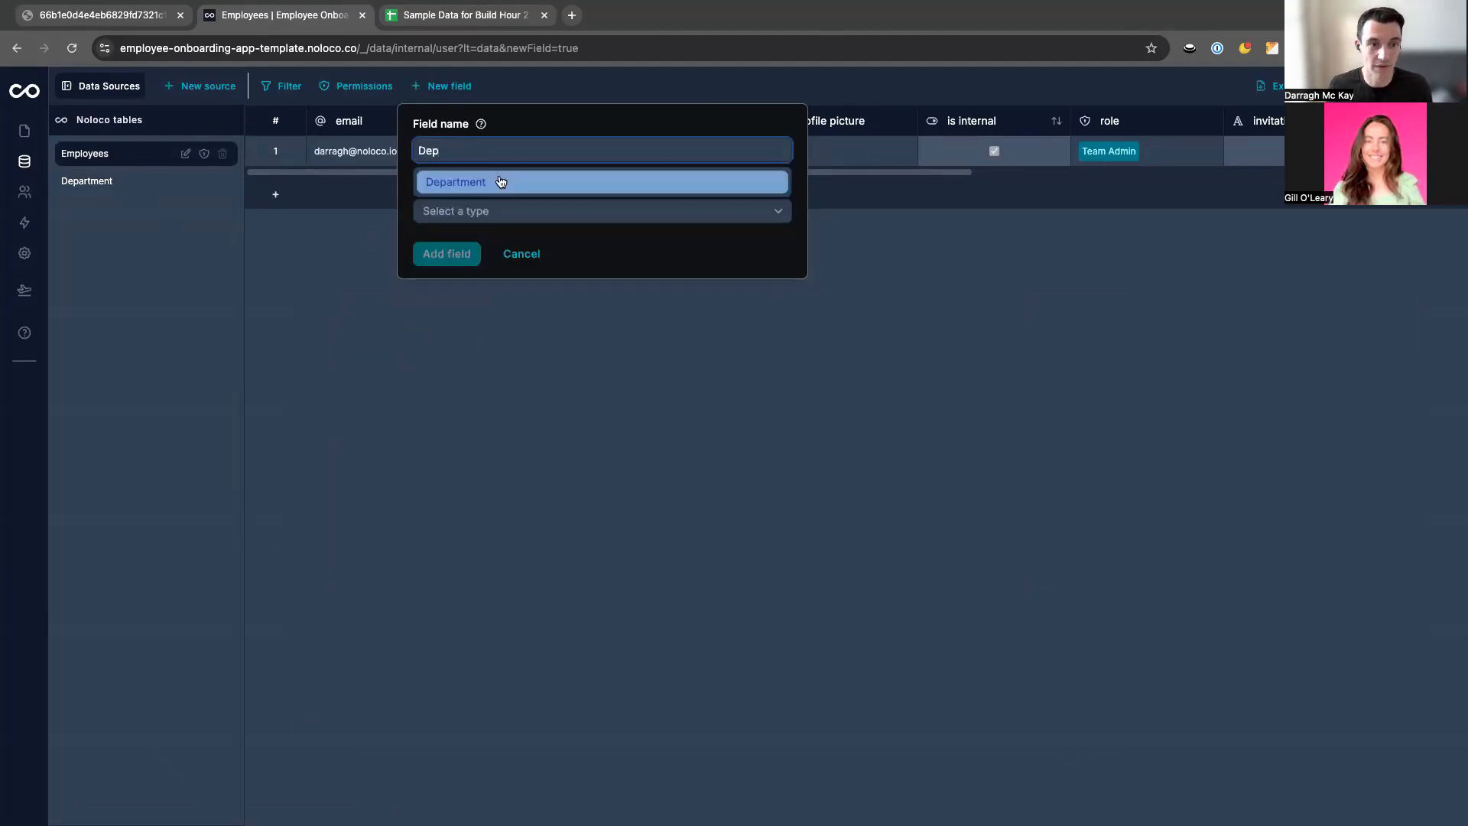
left_click(501, 181)
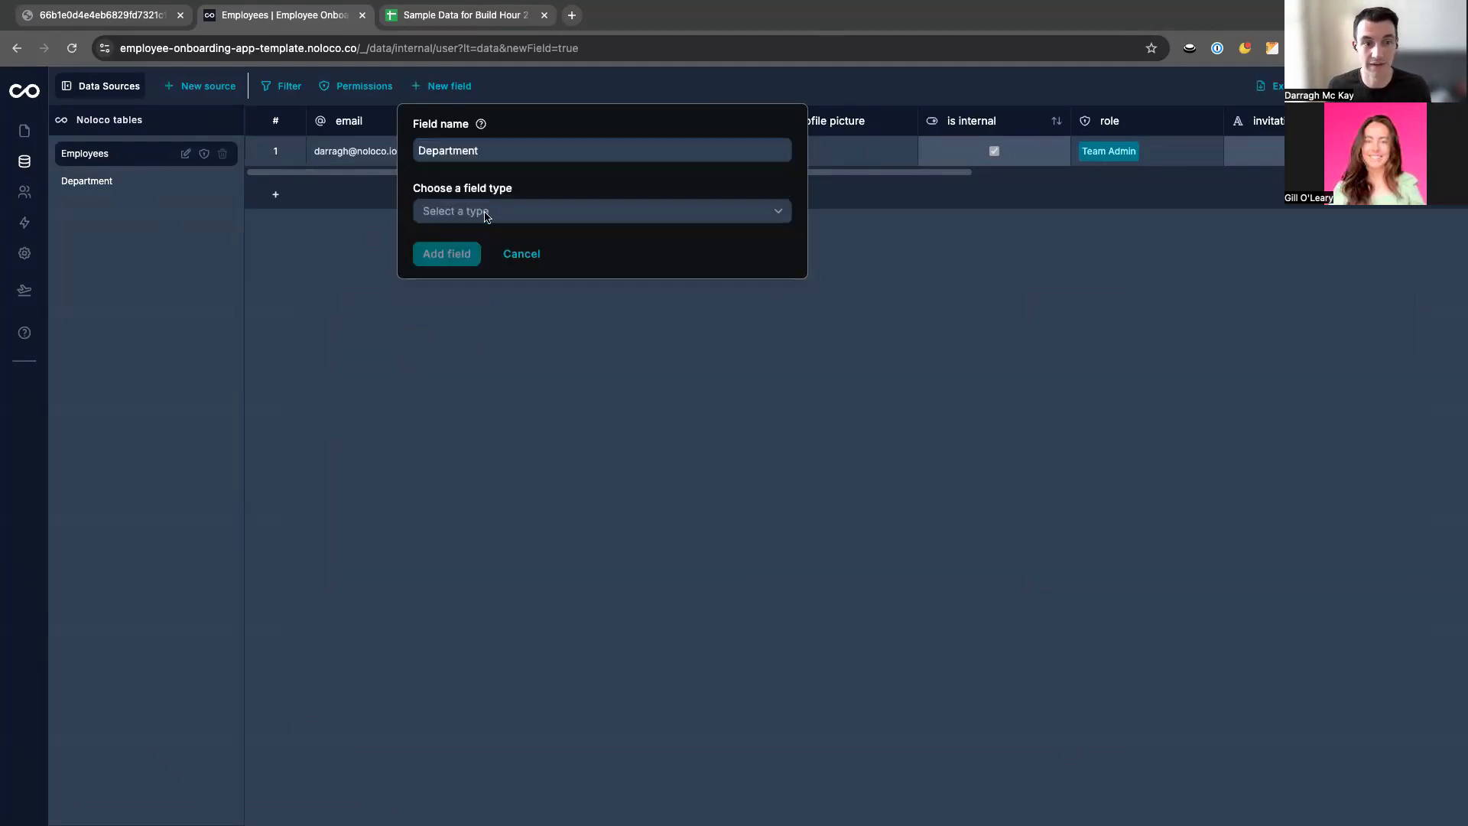
left_click(489, 215)
scroll(488, 346, "down", 5)
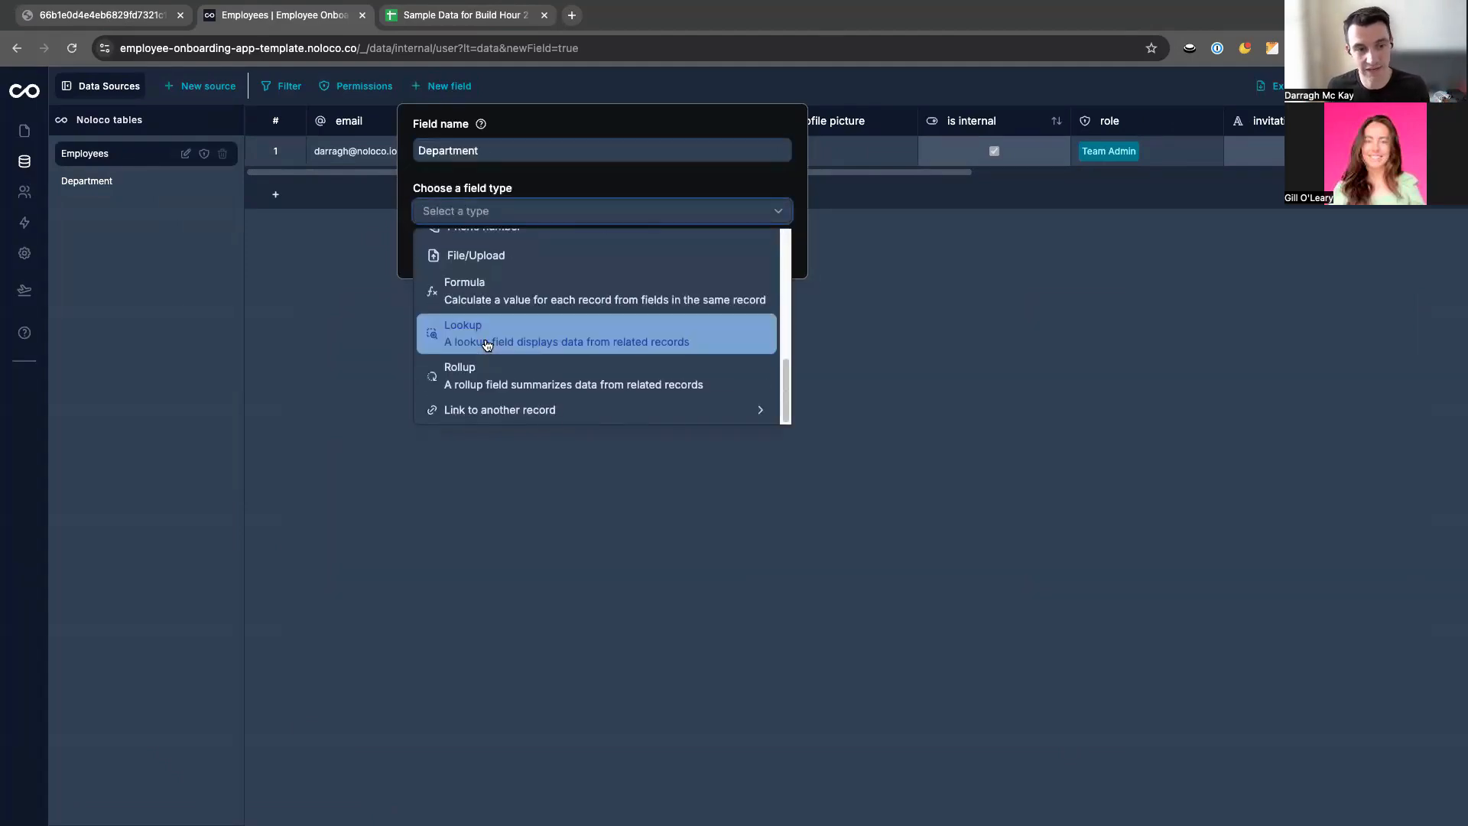
left_click(502, 410)
left_click(834, 433)
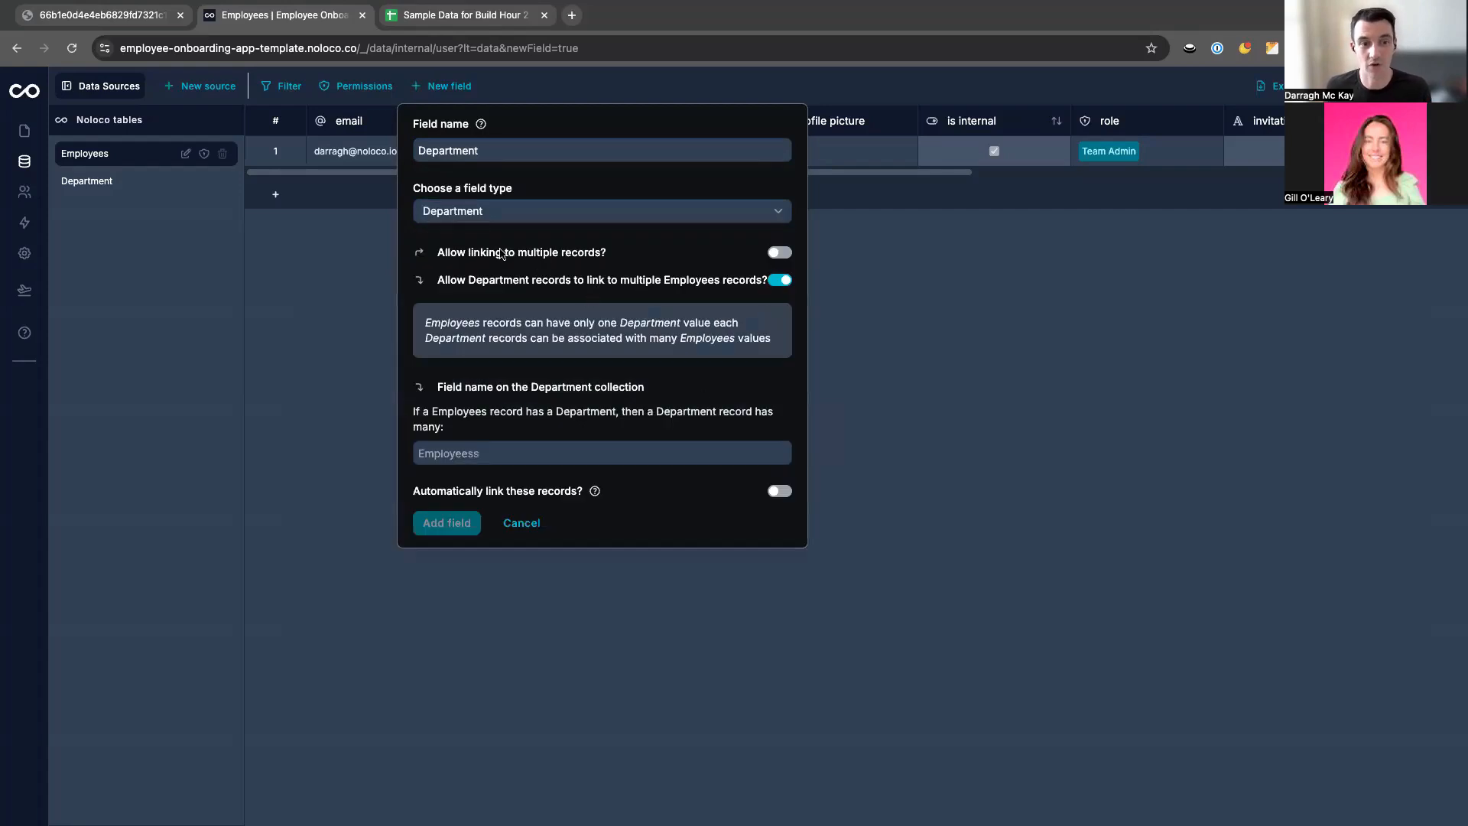
Review the multiple-record linking option and the explanation of how Employees and Department records relate.
left_click_drag(440, 254, 612, 256)
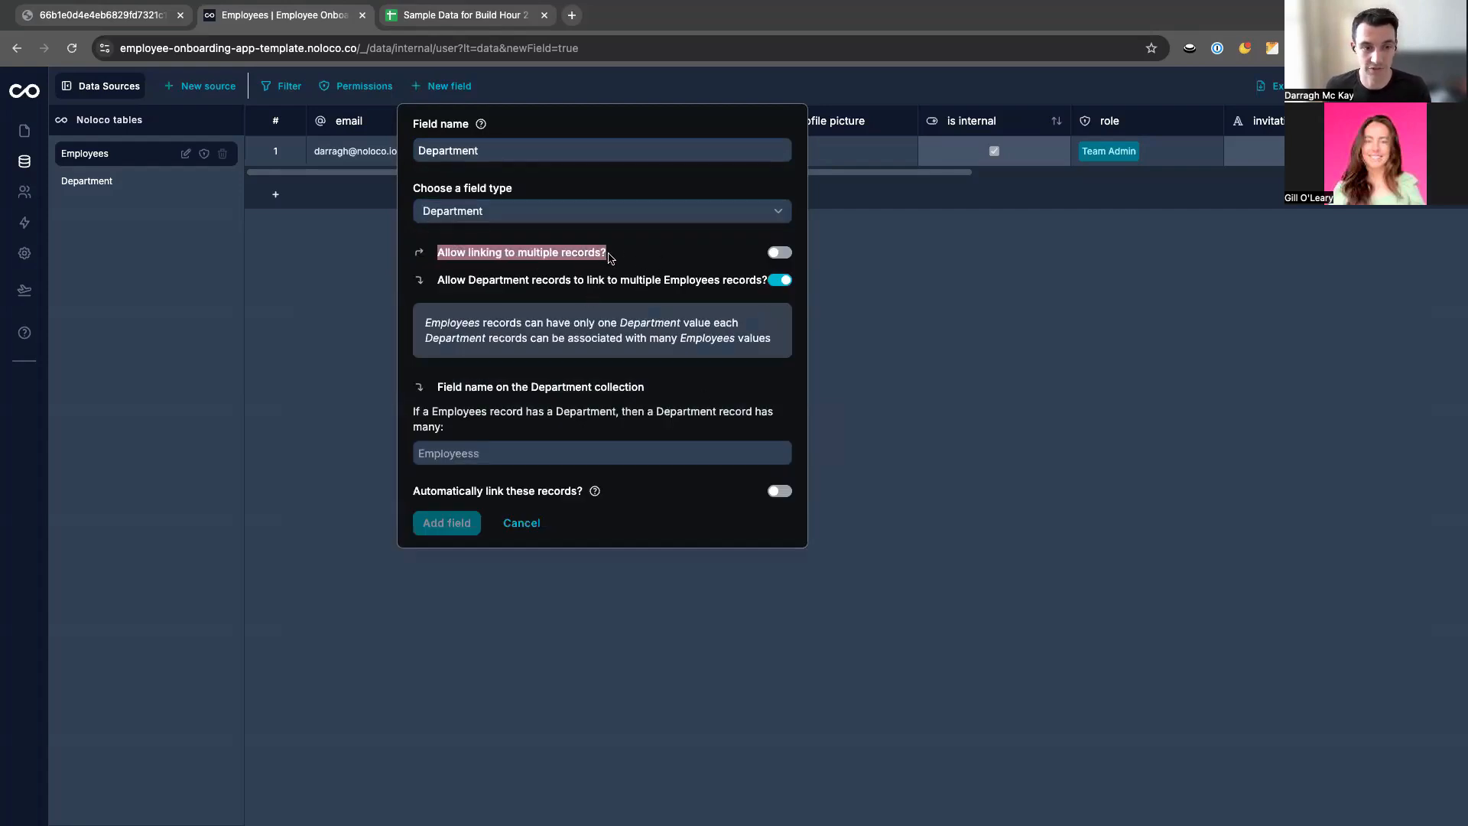
left_click(427, 322)
left_click_drag(426, 322, 765, 329)
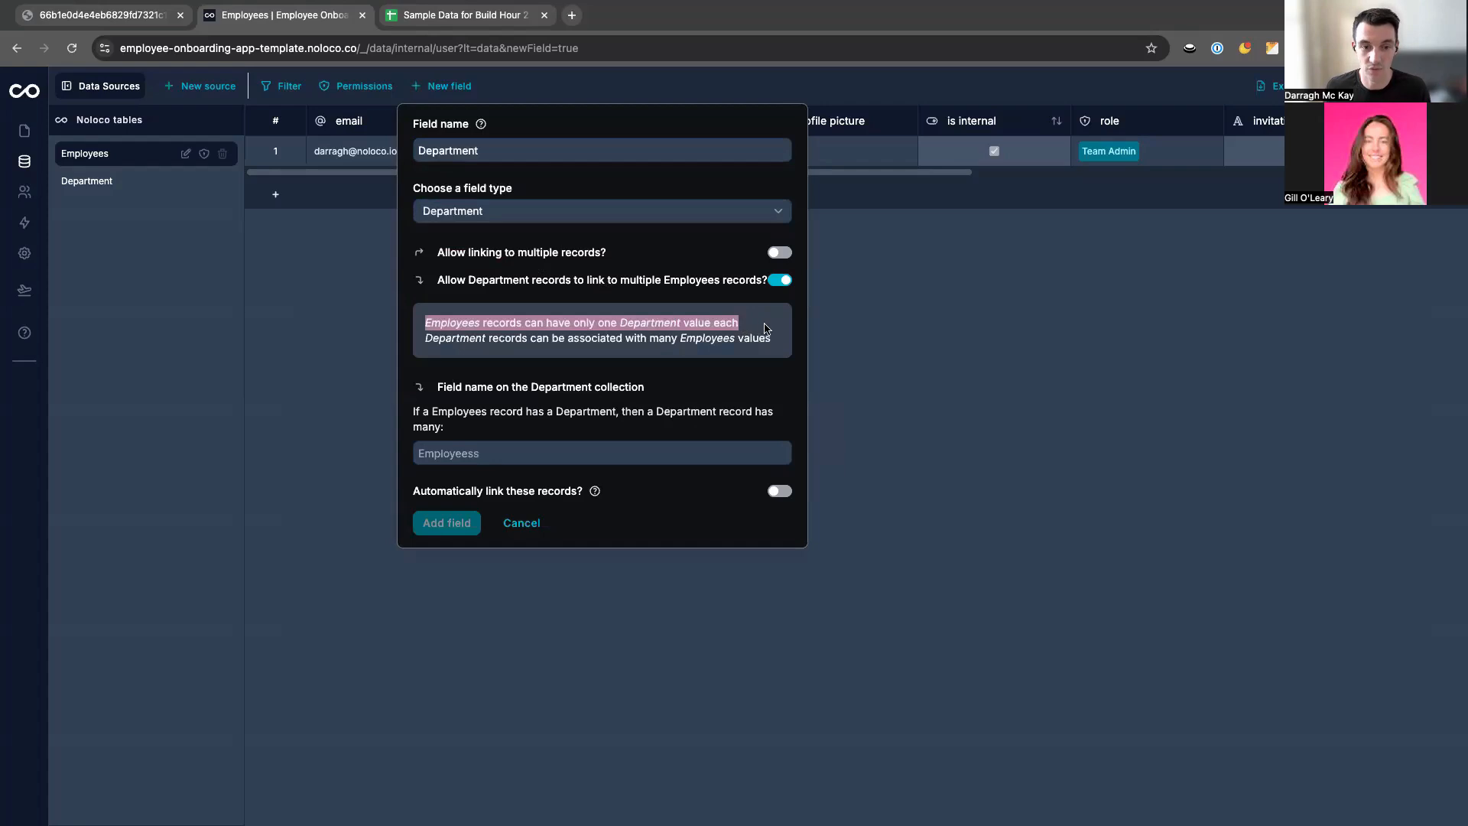
left_click(767, 329)
left_click_drag(426, 338, 774, 340)
left_click(775, 341)
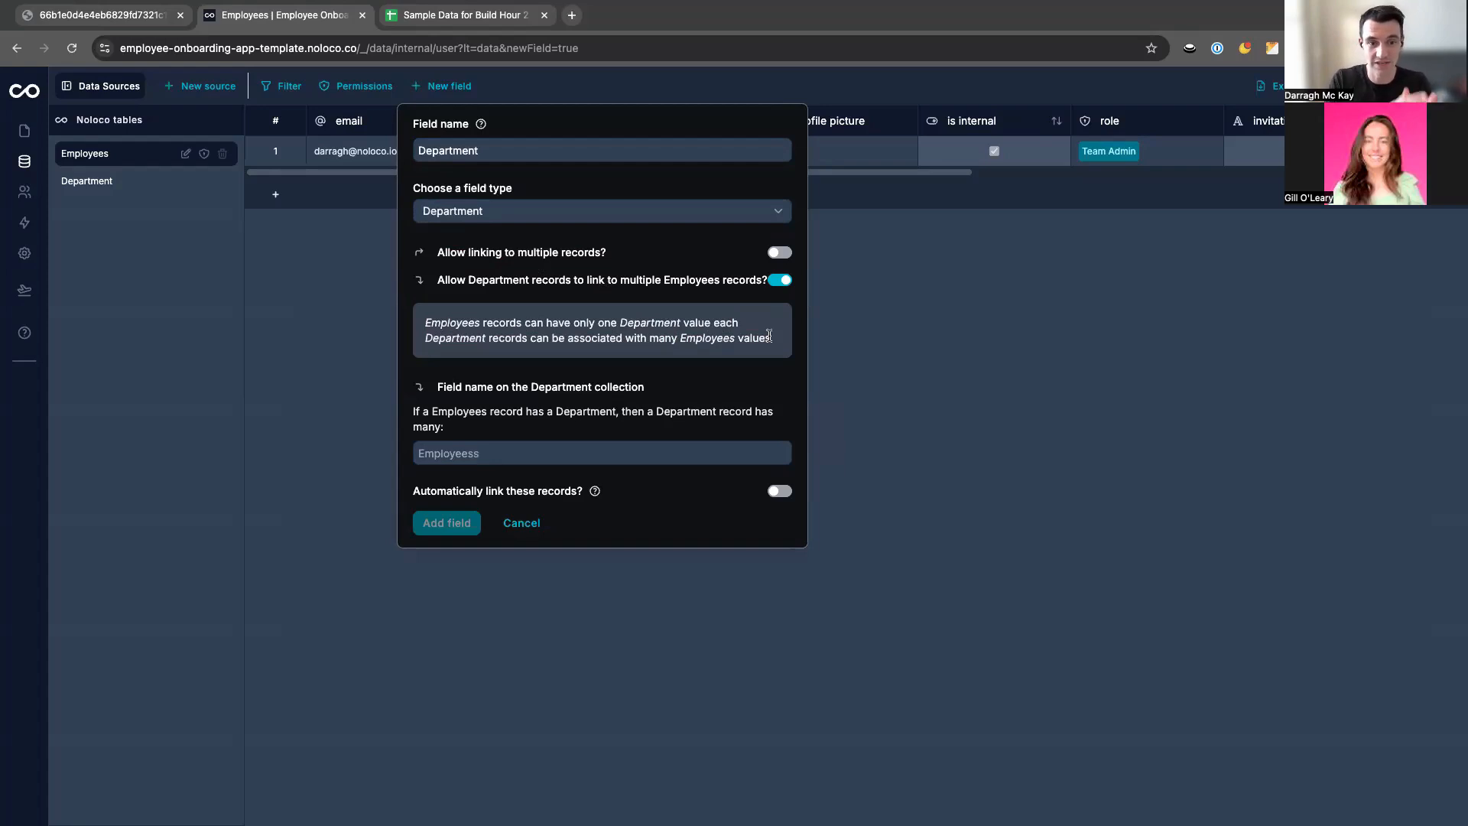
Name the reverse field on the Department collection Employees and add the Department link field.
left_click(468, 452)
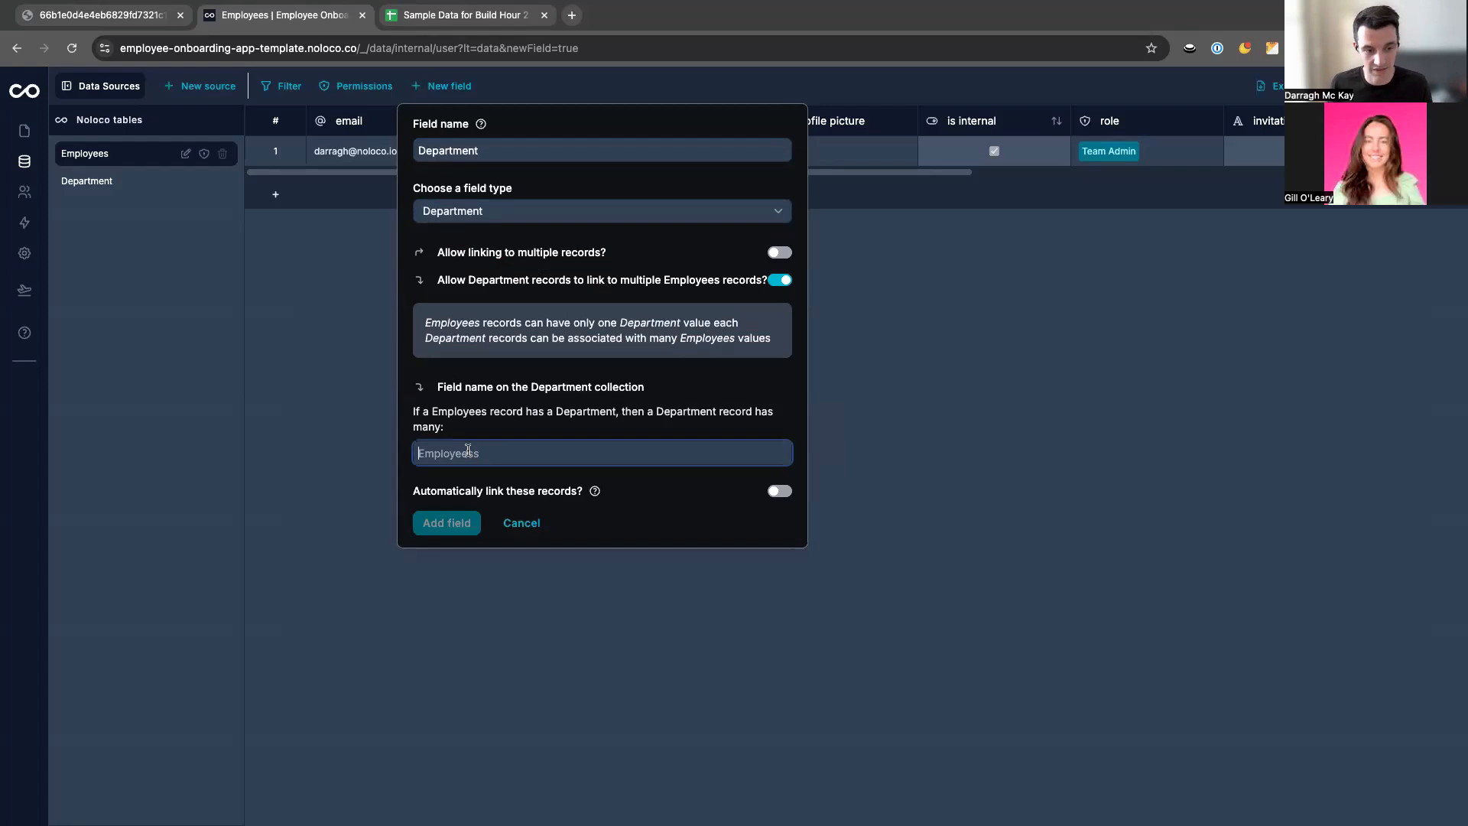
type("E")
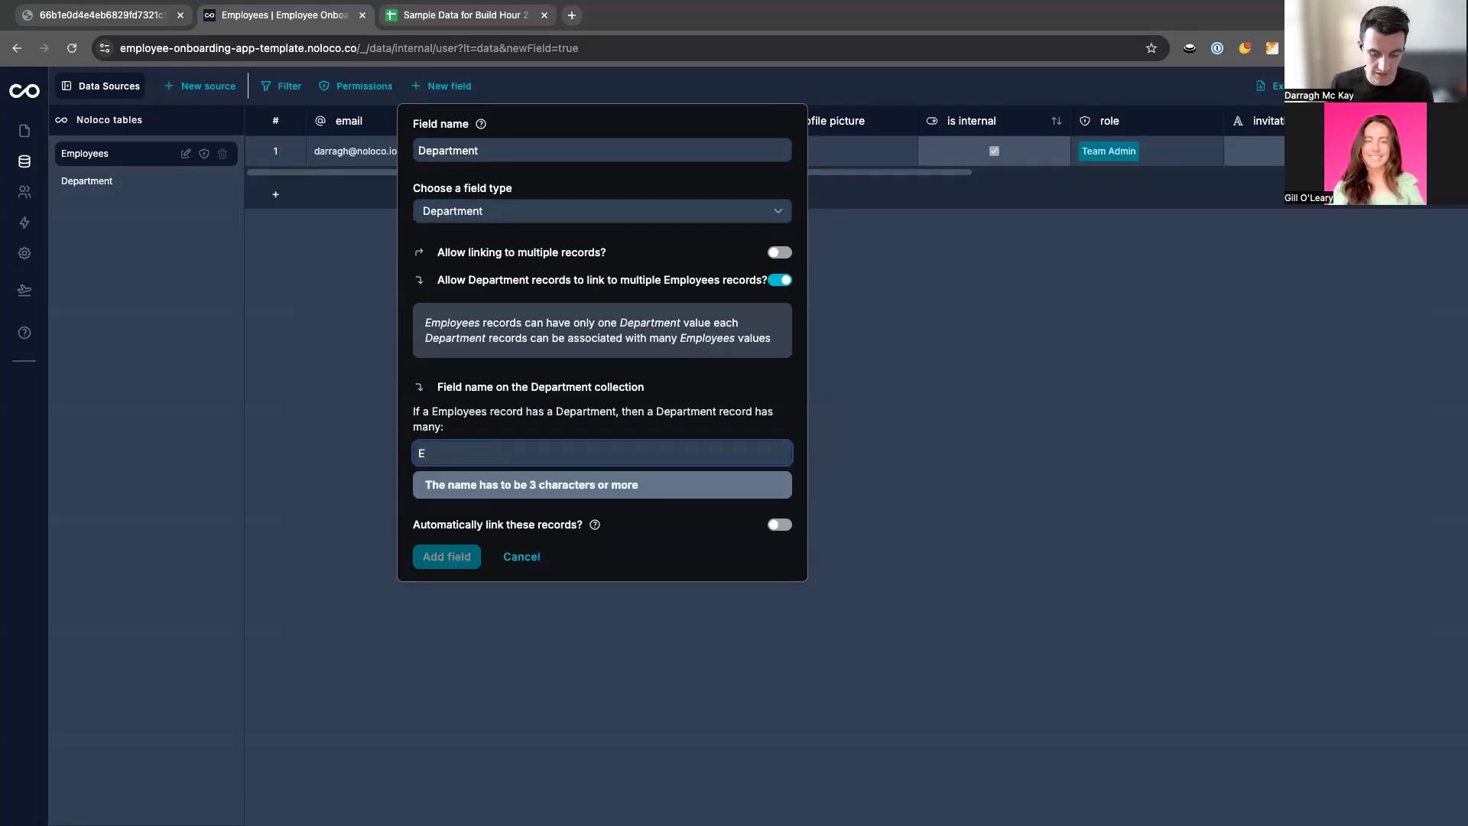
type("mployee")
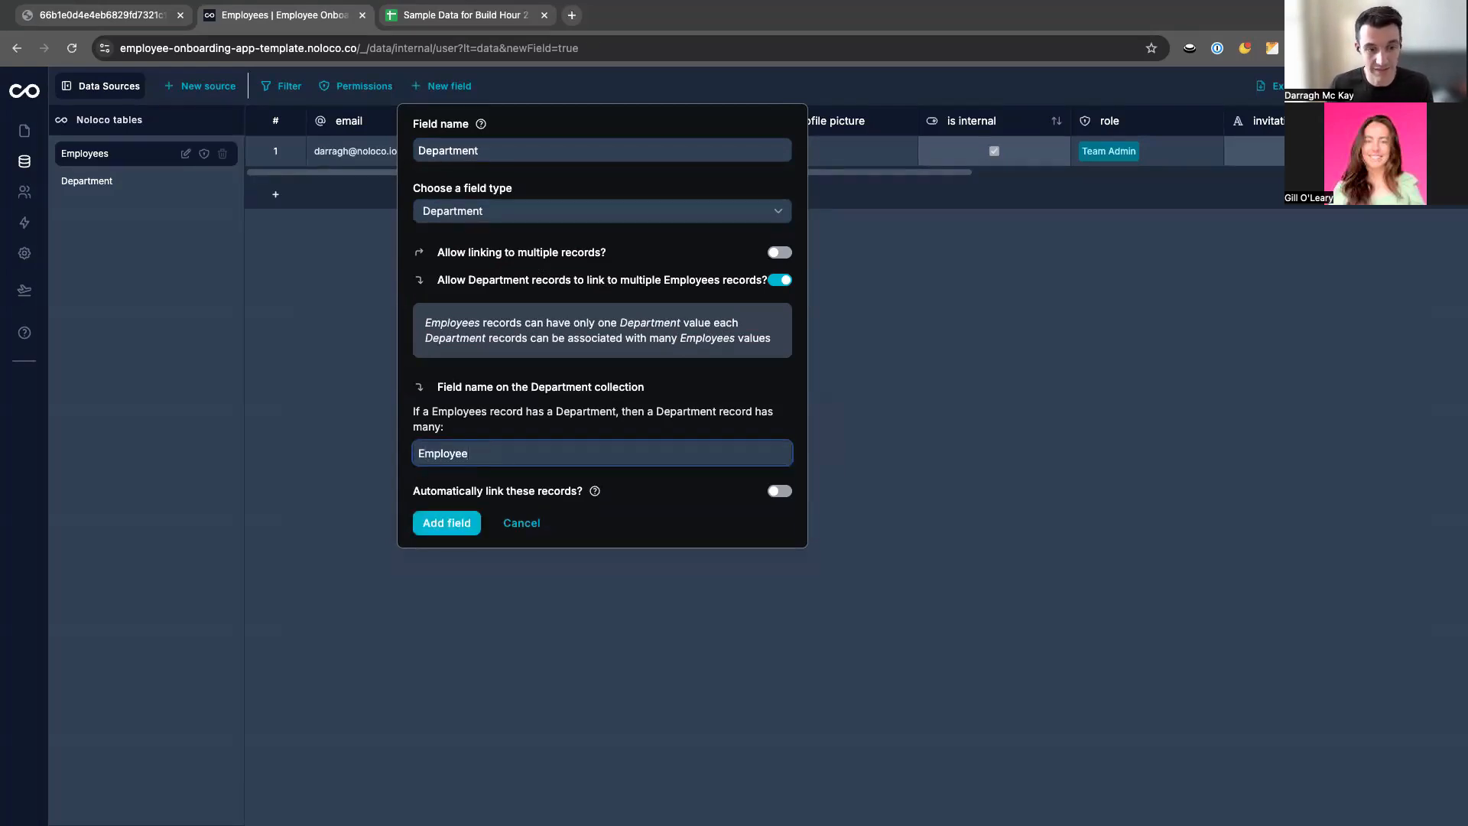
type("s")
left_click(447, 525)
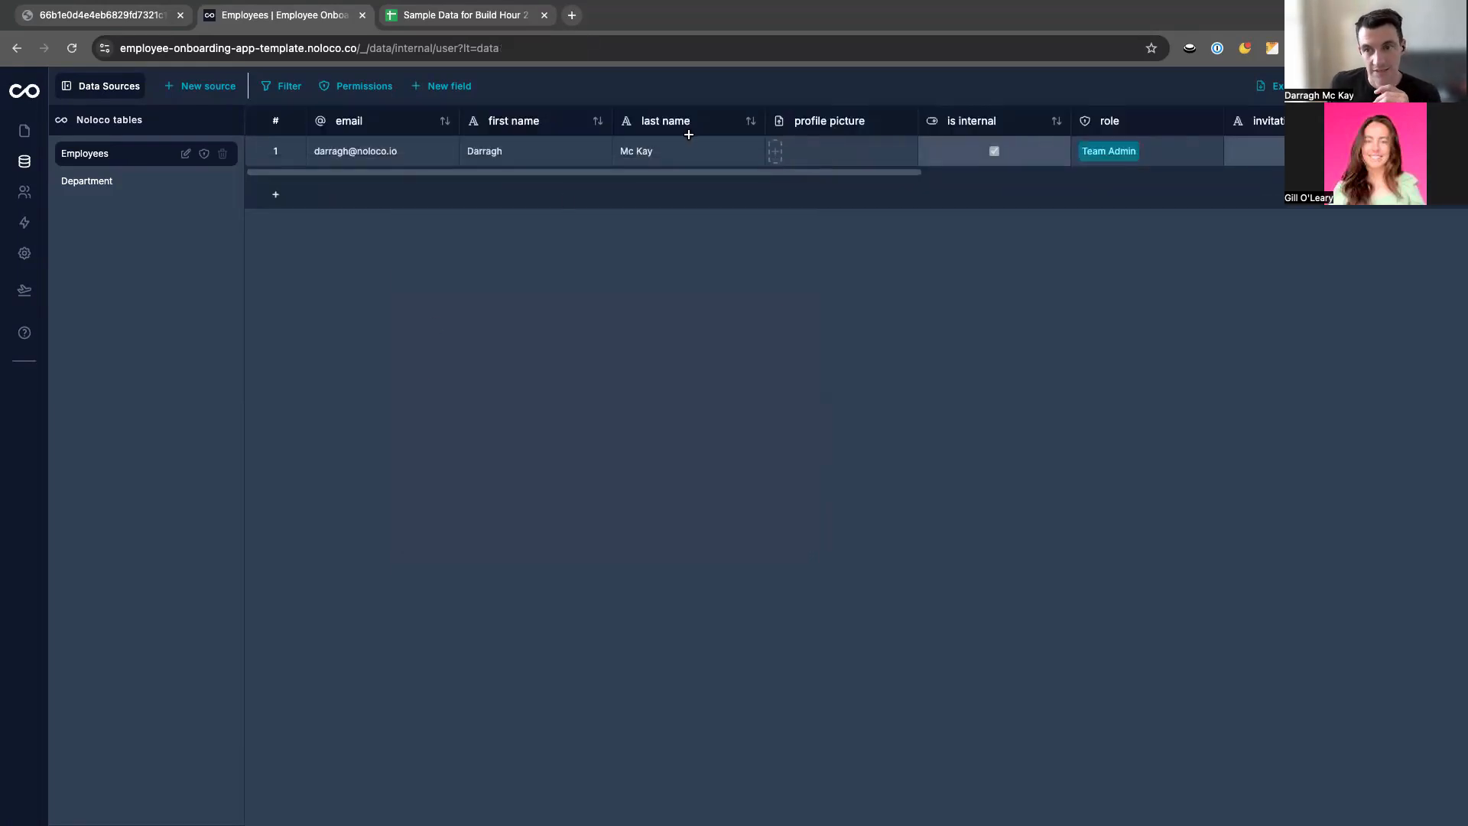
Try to assign the Engineering department to the existing record in the Employees table.
scroll(493, 156, "right", 5)
scroll(494, 156, "right", 8)
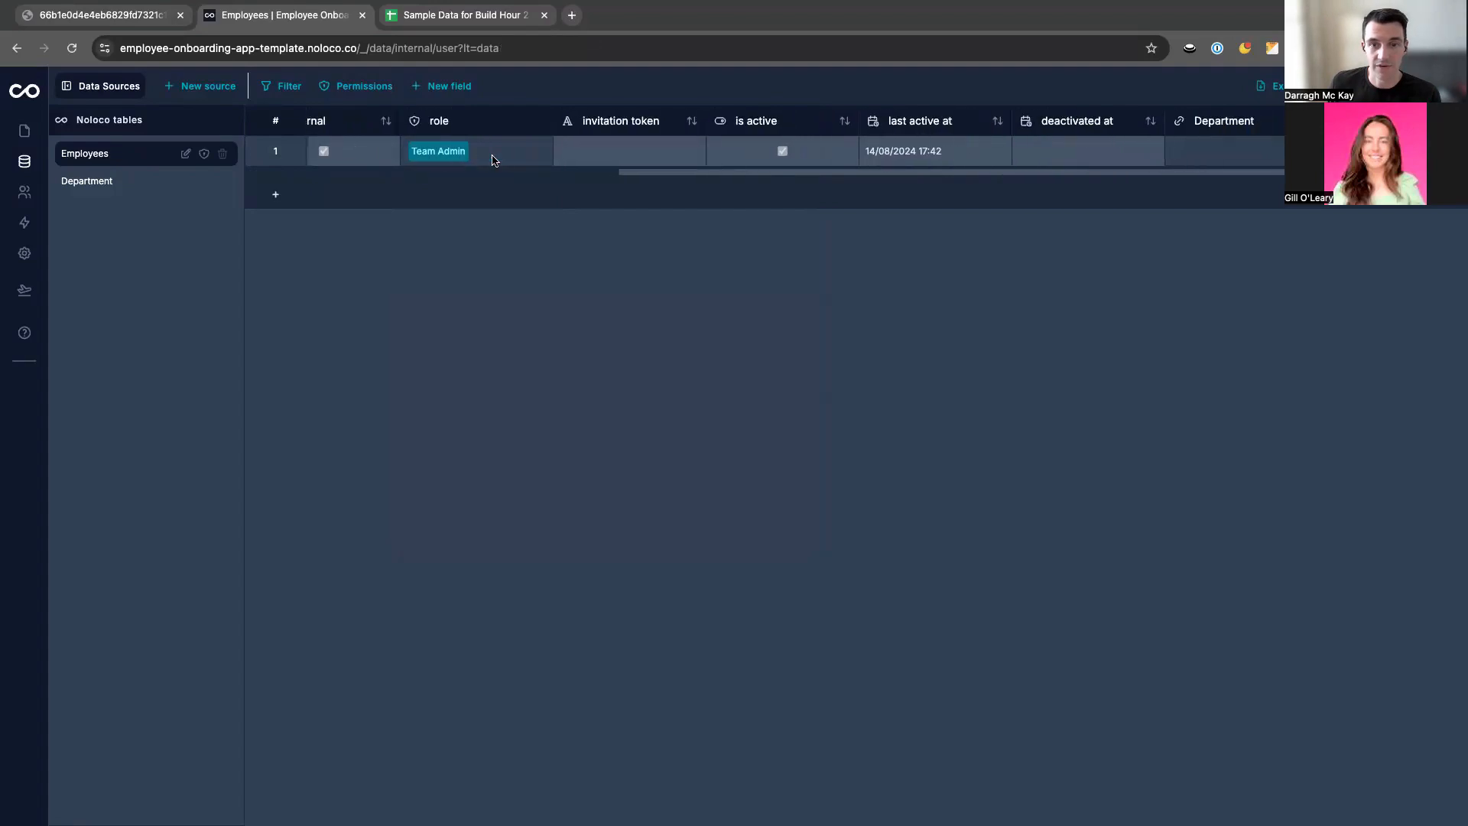
left_click(912, 158)
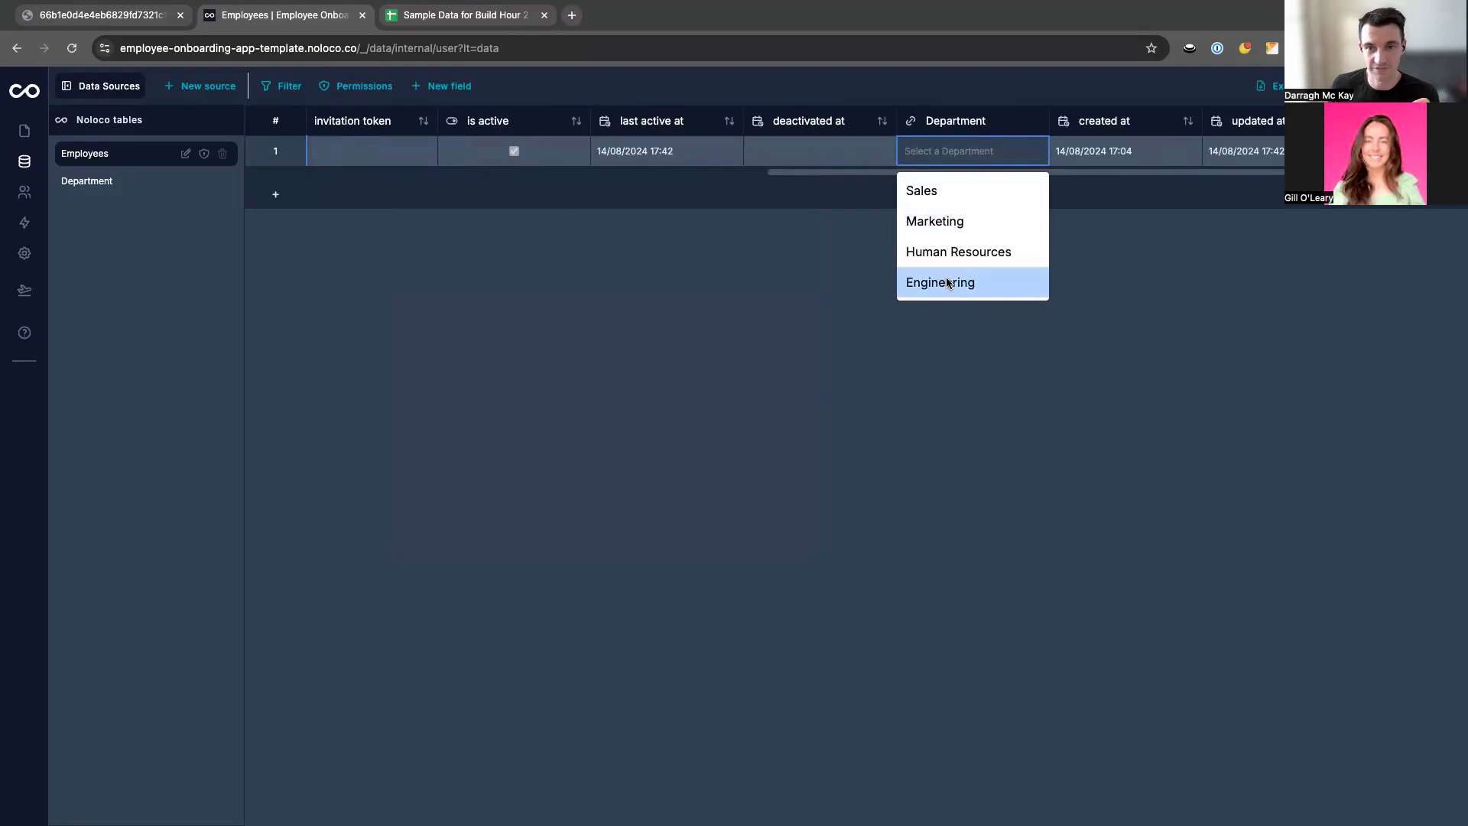
left_click(948, 283)
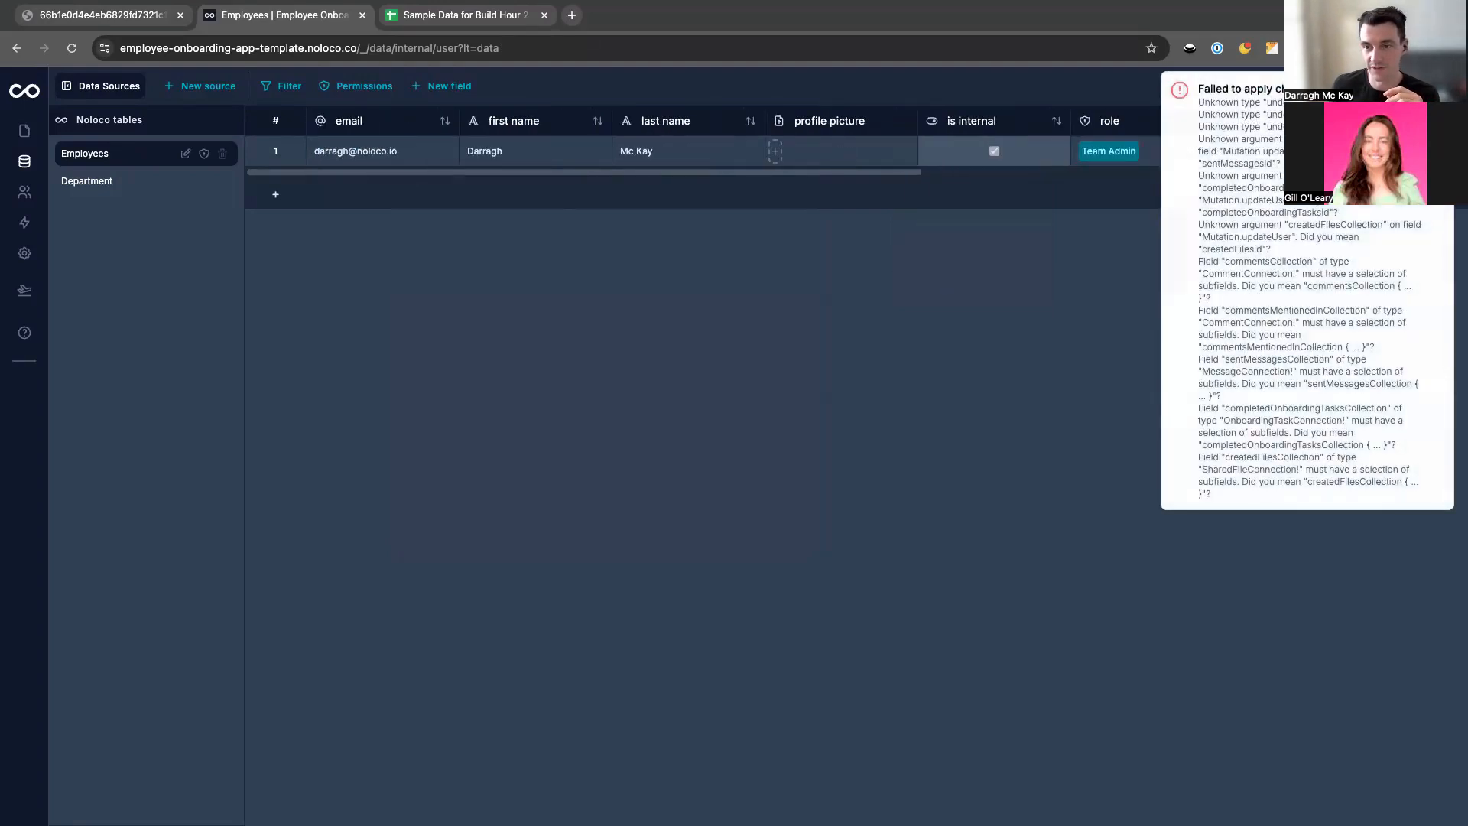
Reload the Employees table and set the employee record's Department to Engineering.
left_click(73, 48)
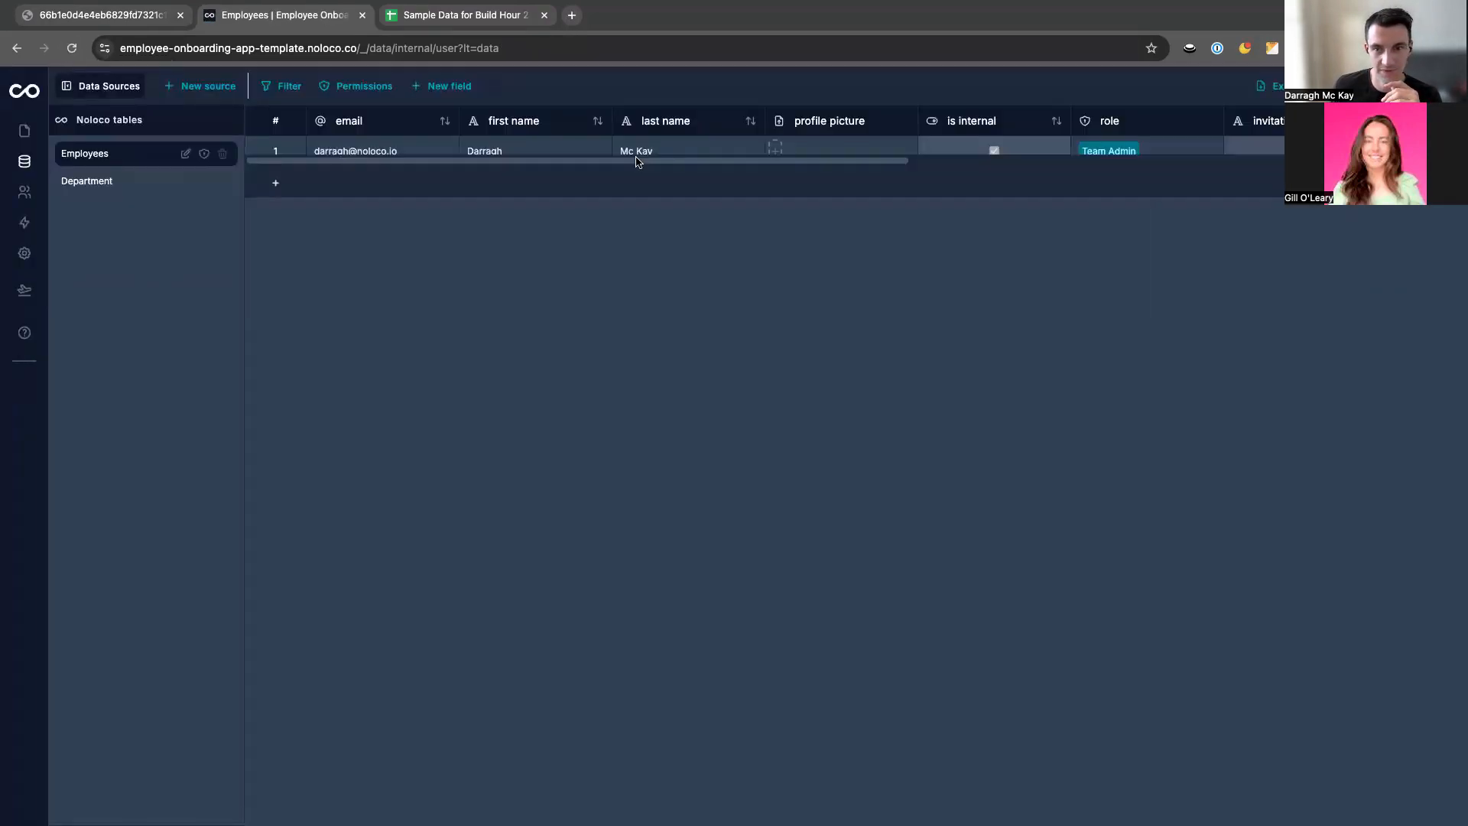
scroll(658, 151, "right", 10)
scroll(658, 151, "left", 1)
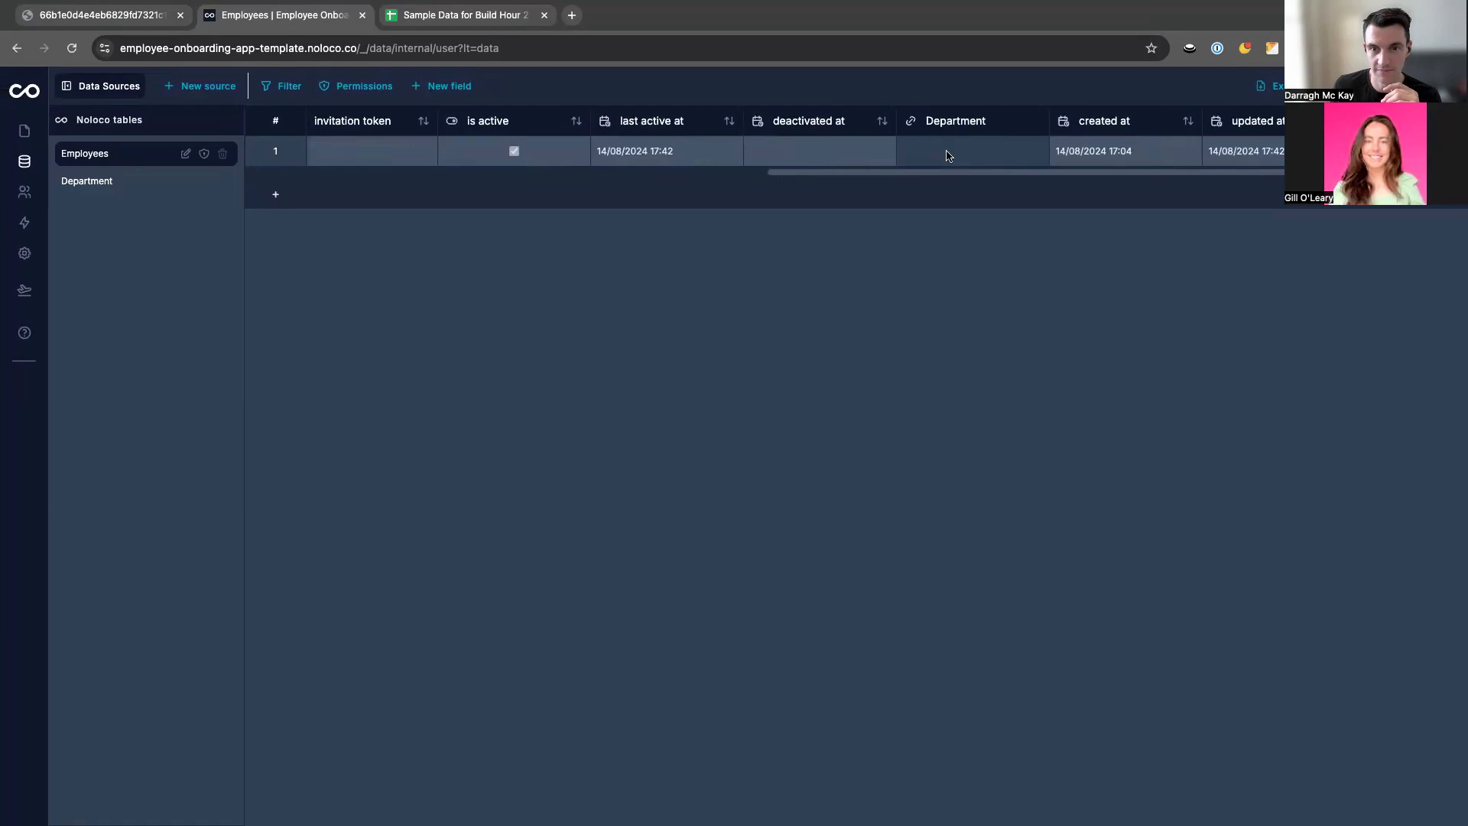
left_click(947, 151)
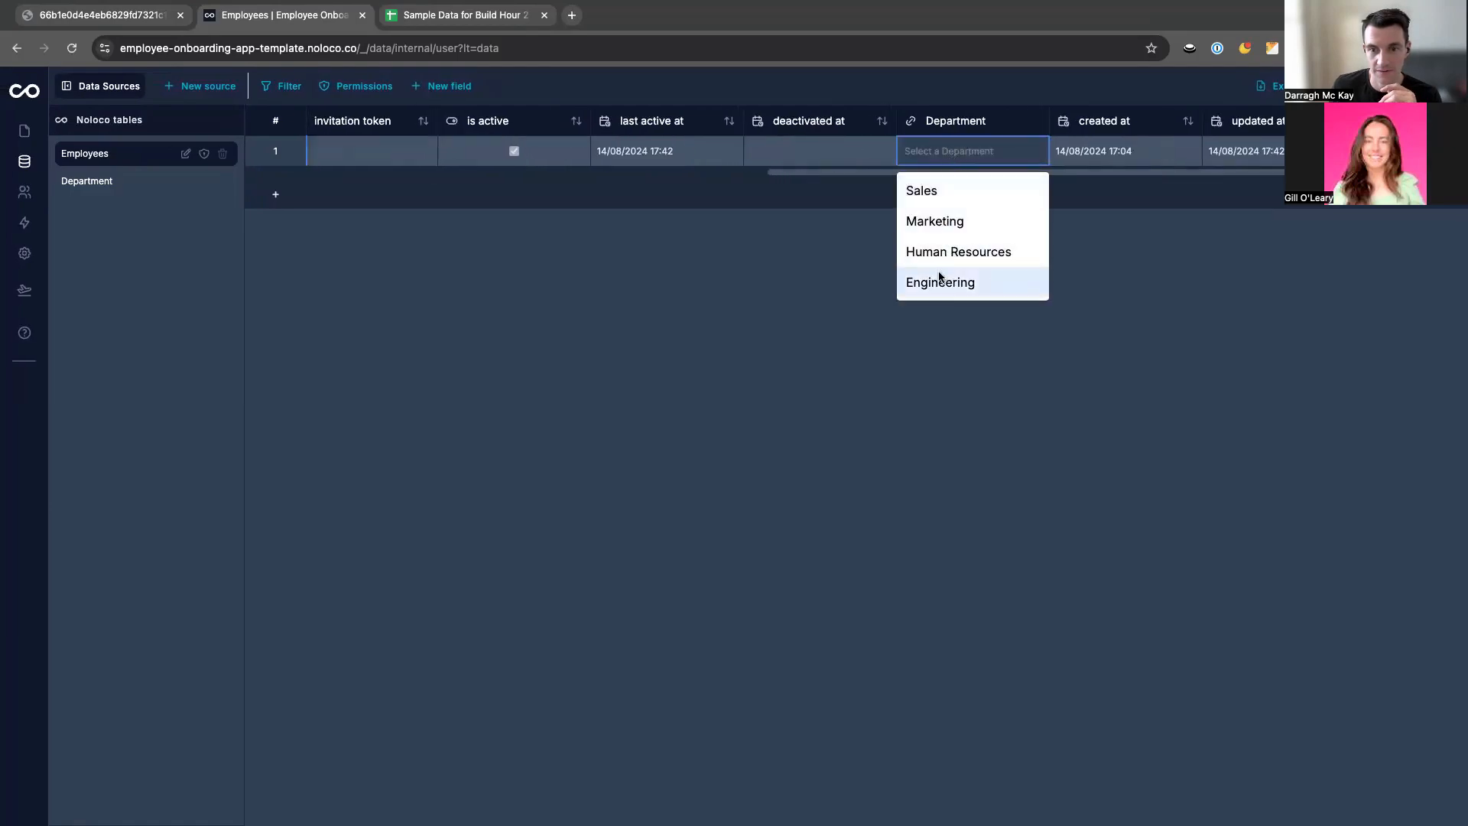
left_click(940, 281)
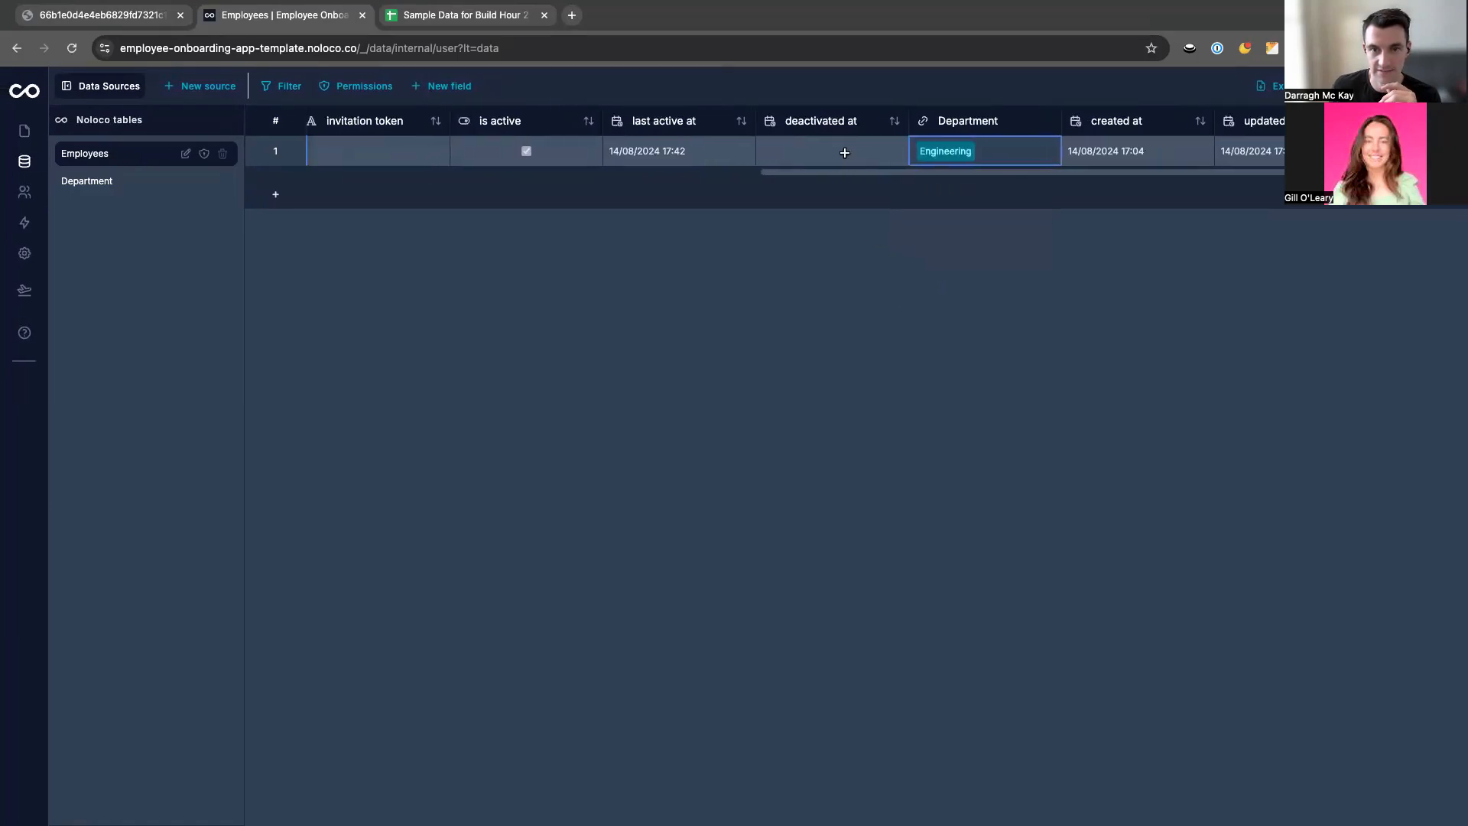
scroll(844, 152, "left", 10)
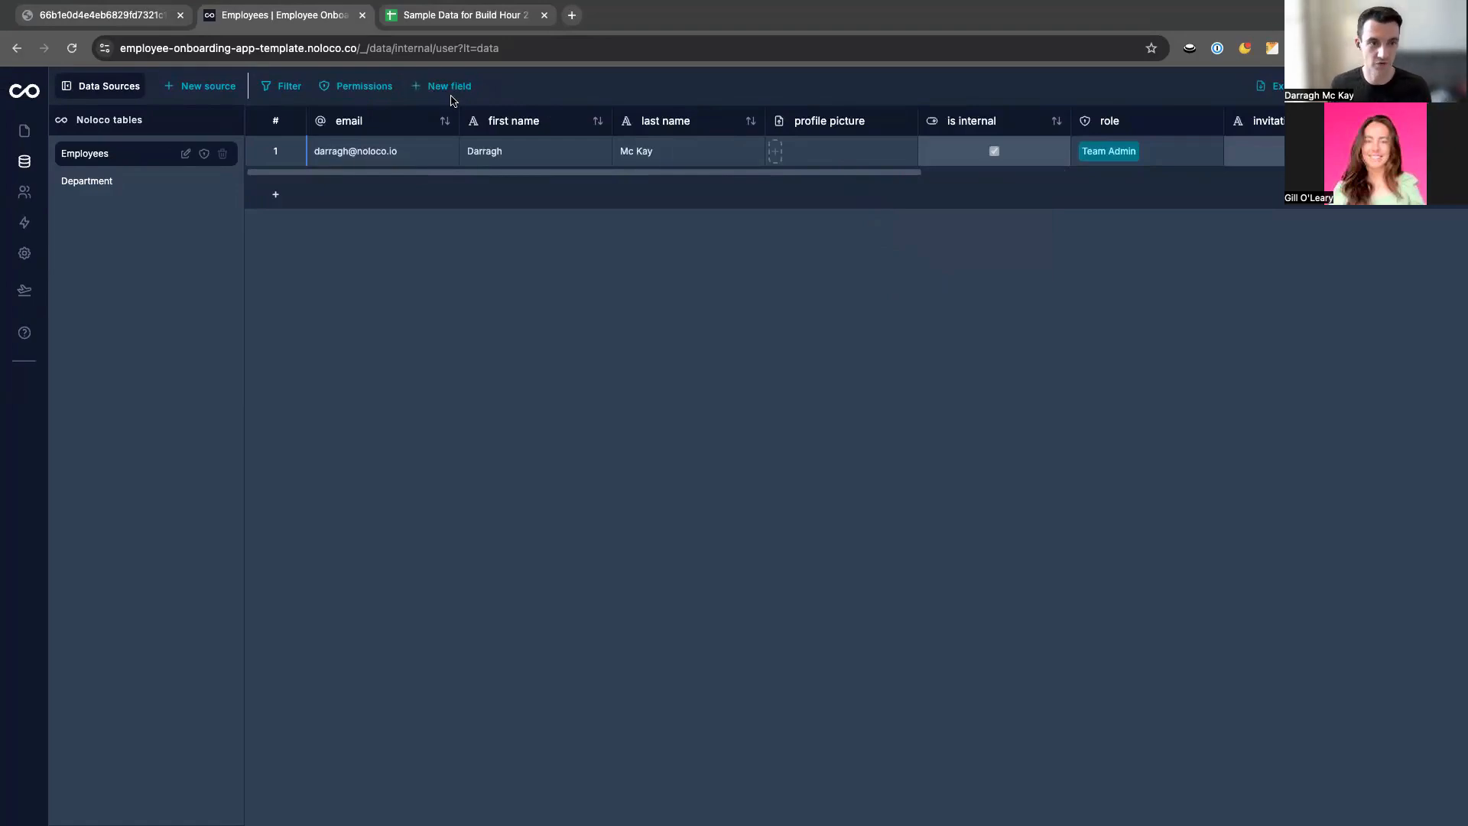
left_click(450, 90)
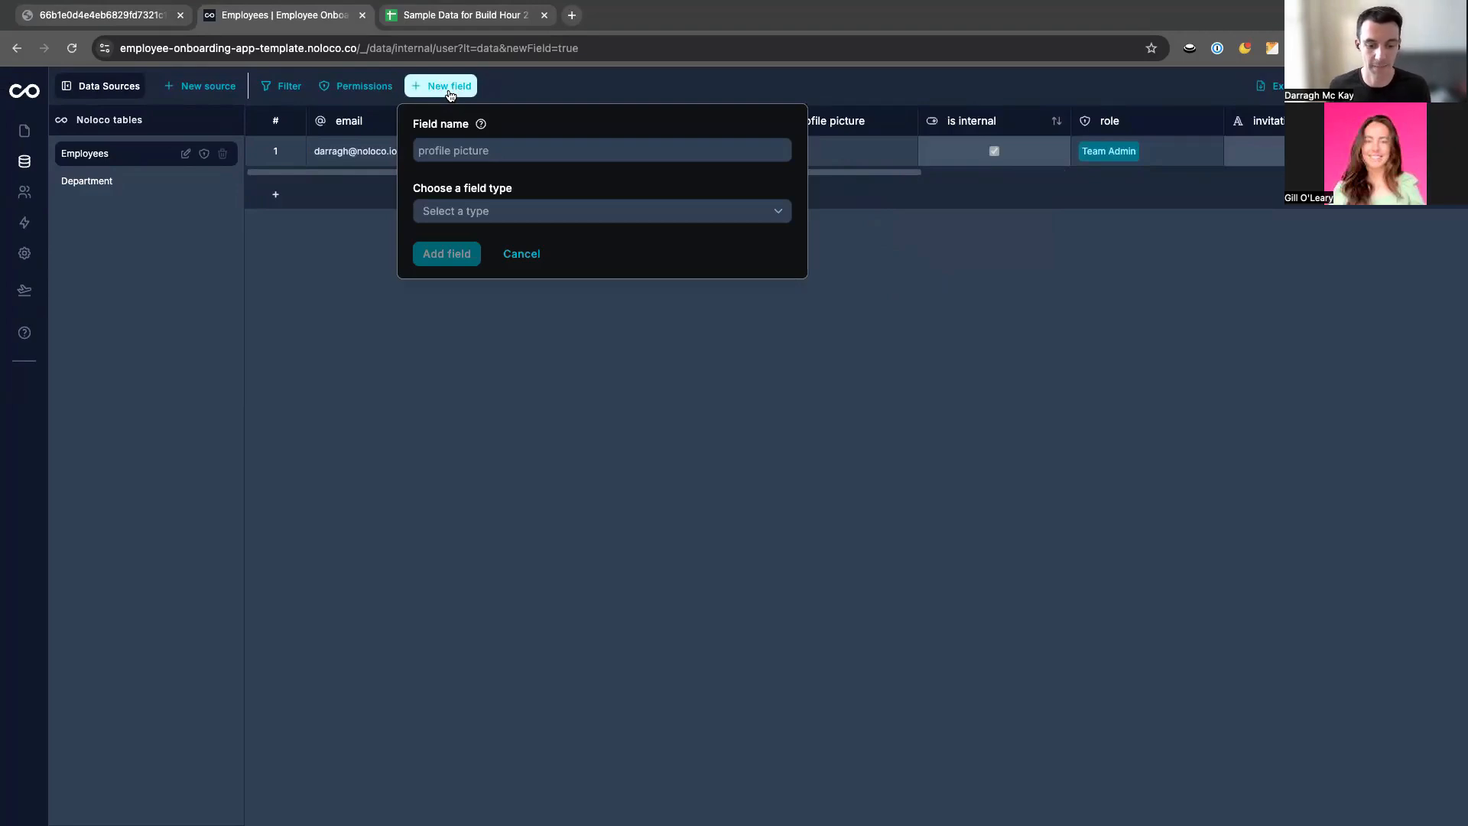
left_click(450, 144)
left_click(300, 230)
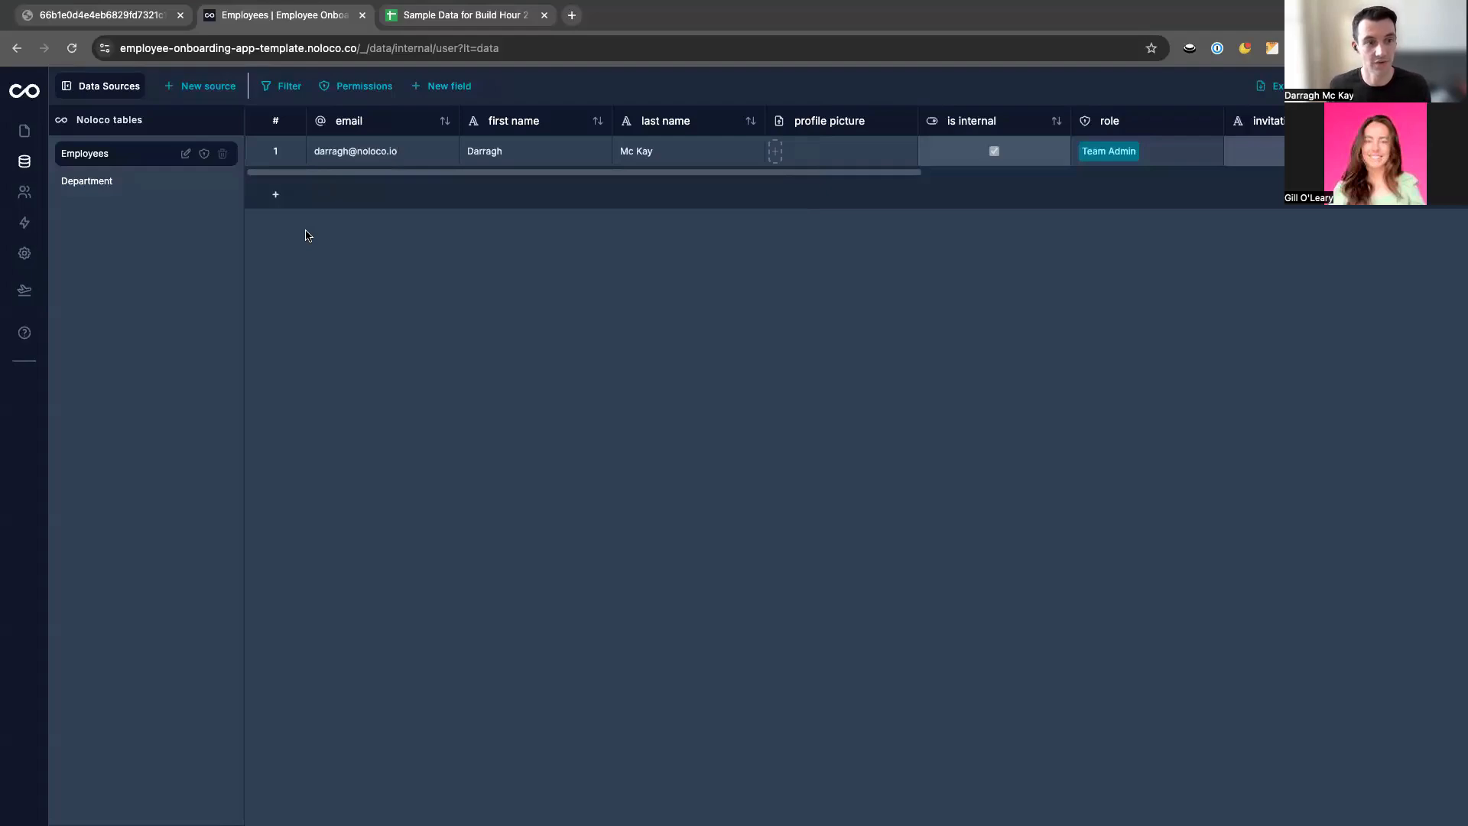
scroll(823, 147, "right", 10)
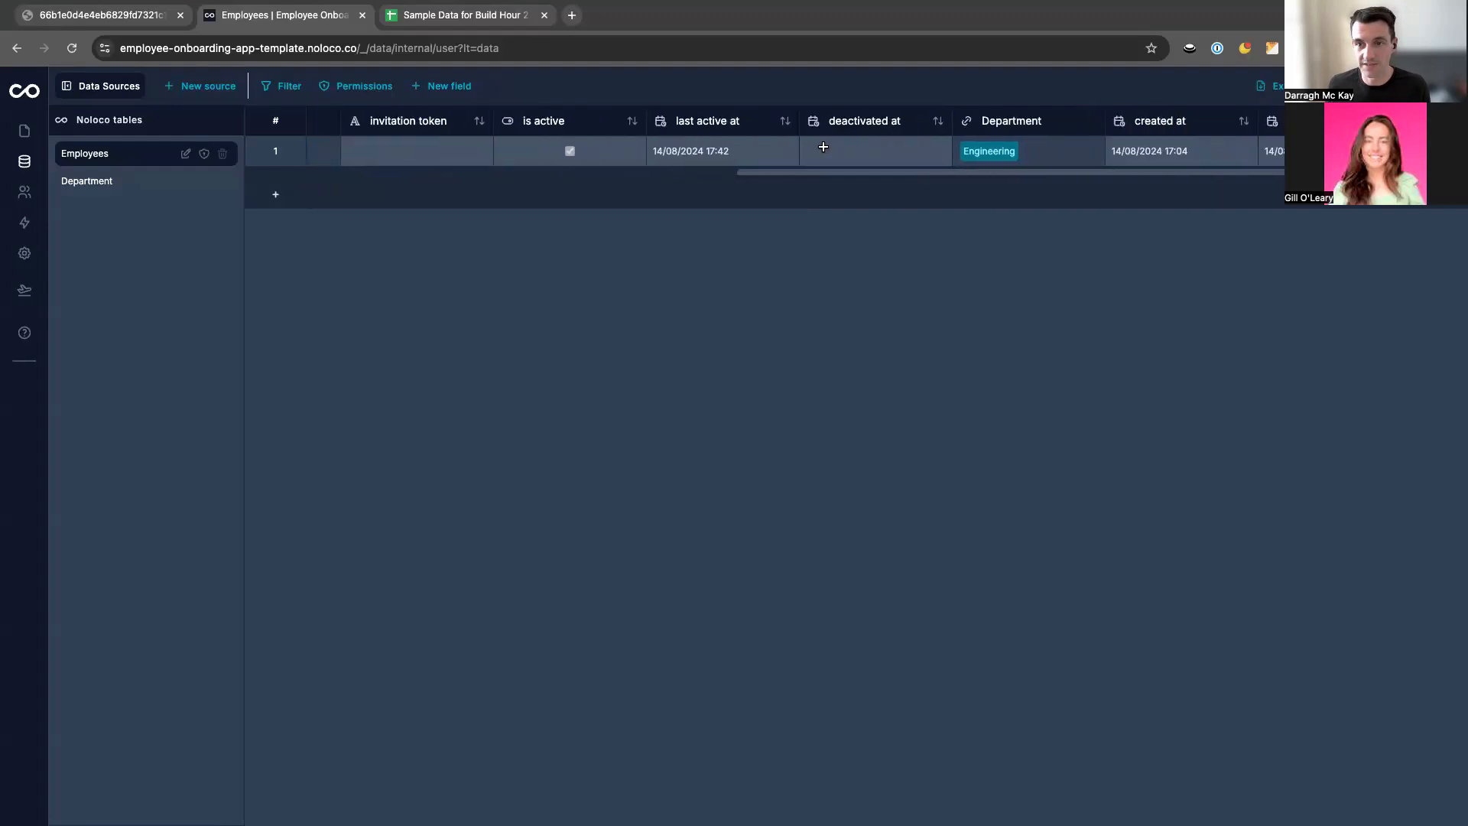
scroll(823, 147, "left", 10)
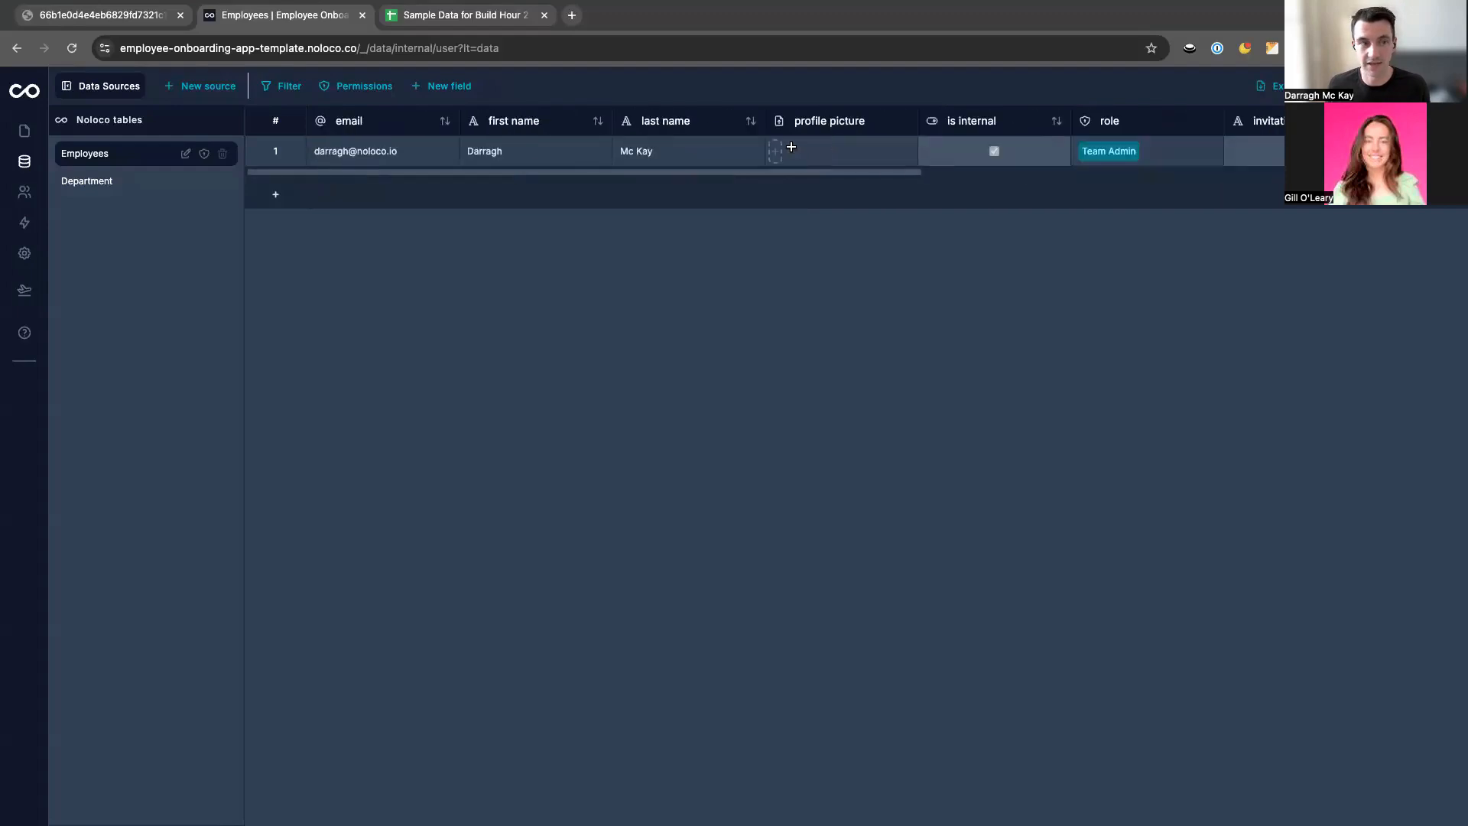
Create a new Noloco collection for storing Position records, with Name as its quick-add field.
left_click(192, 91)
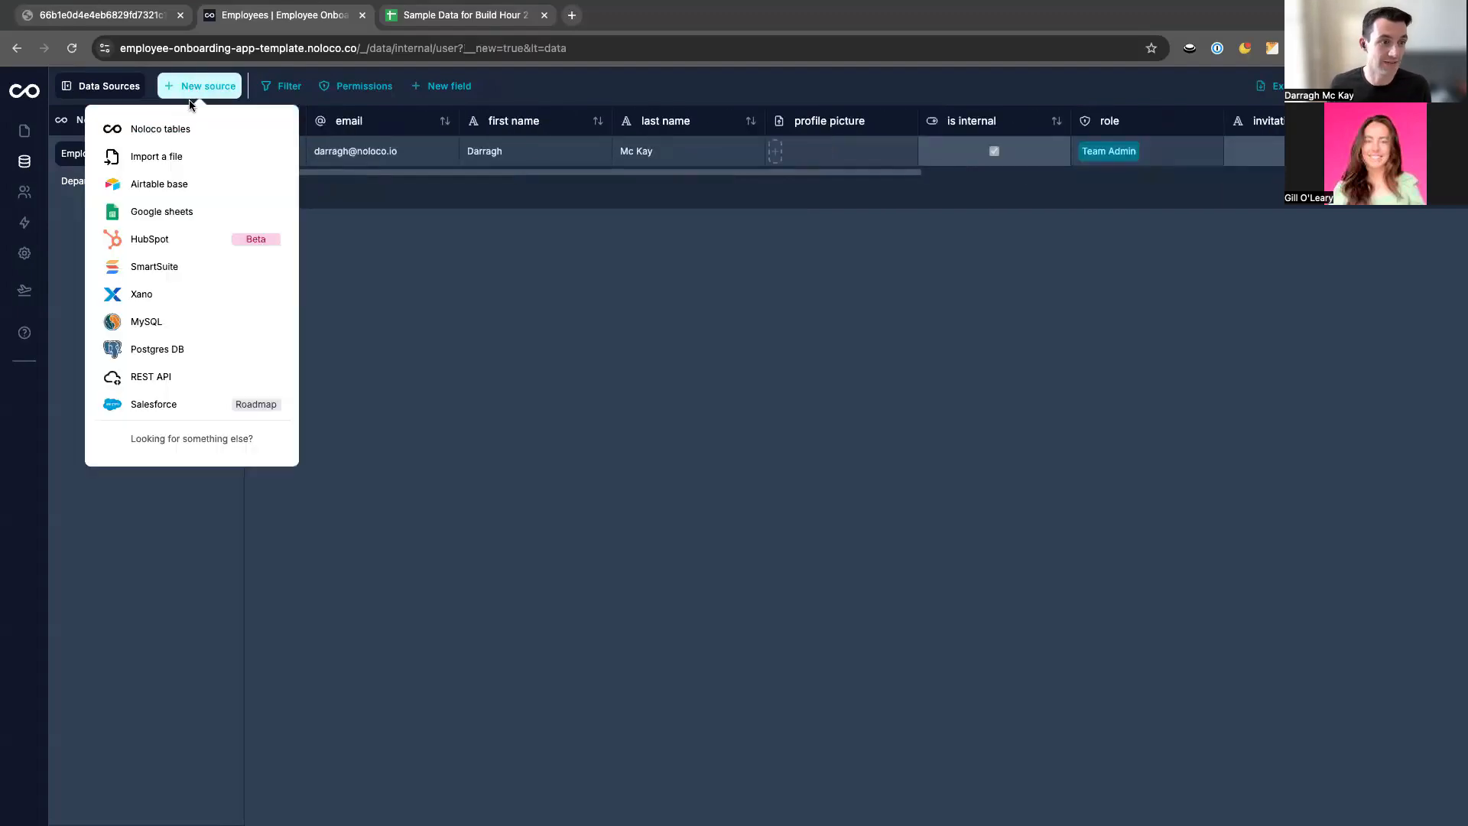
left_click(165, 131)
left_click(335, 193)
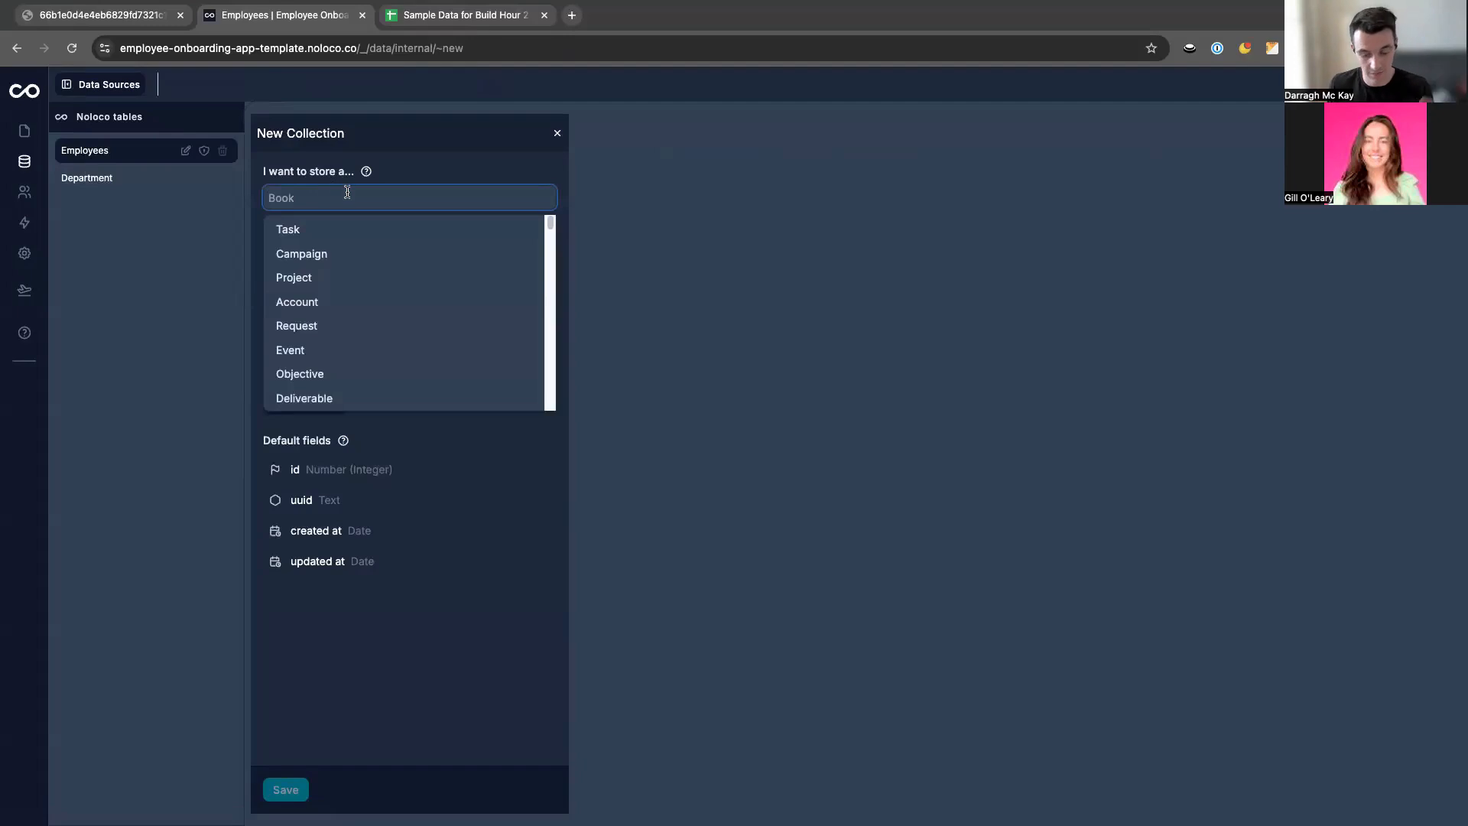
type("Position")
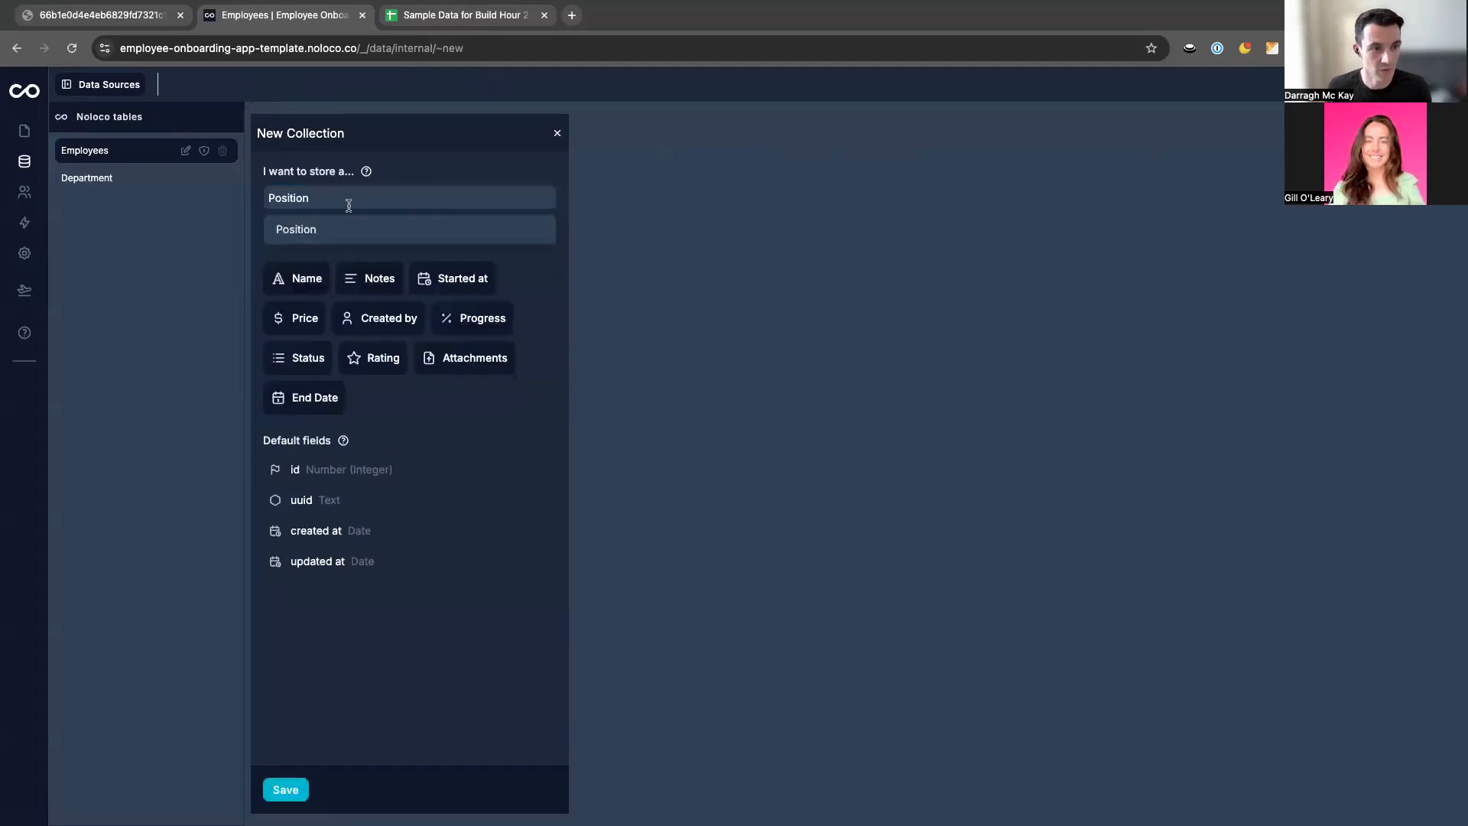
left_click(302, 231)
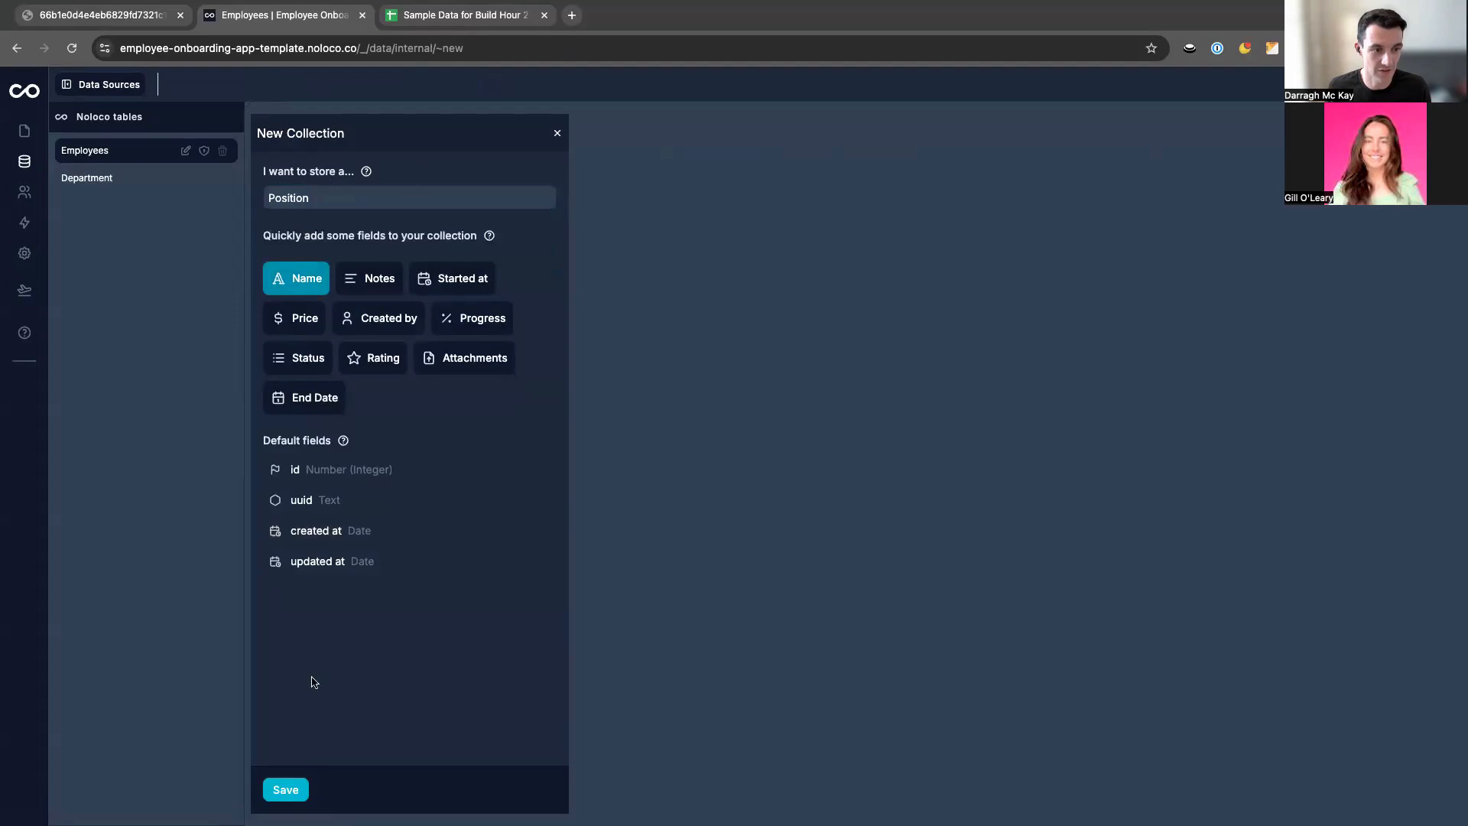
left_click(283, 788)
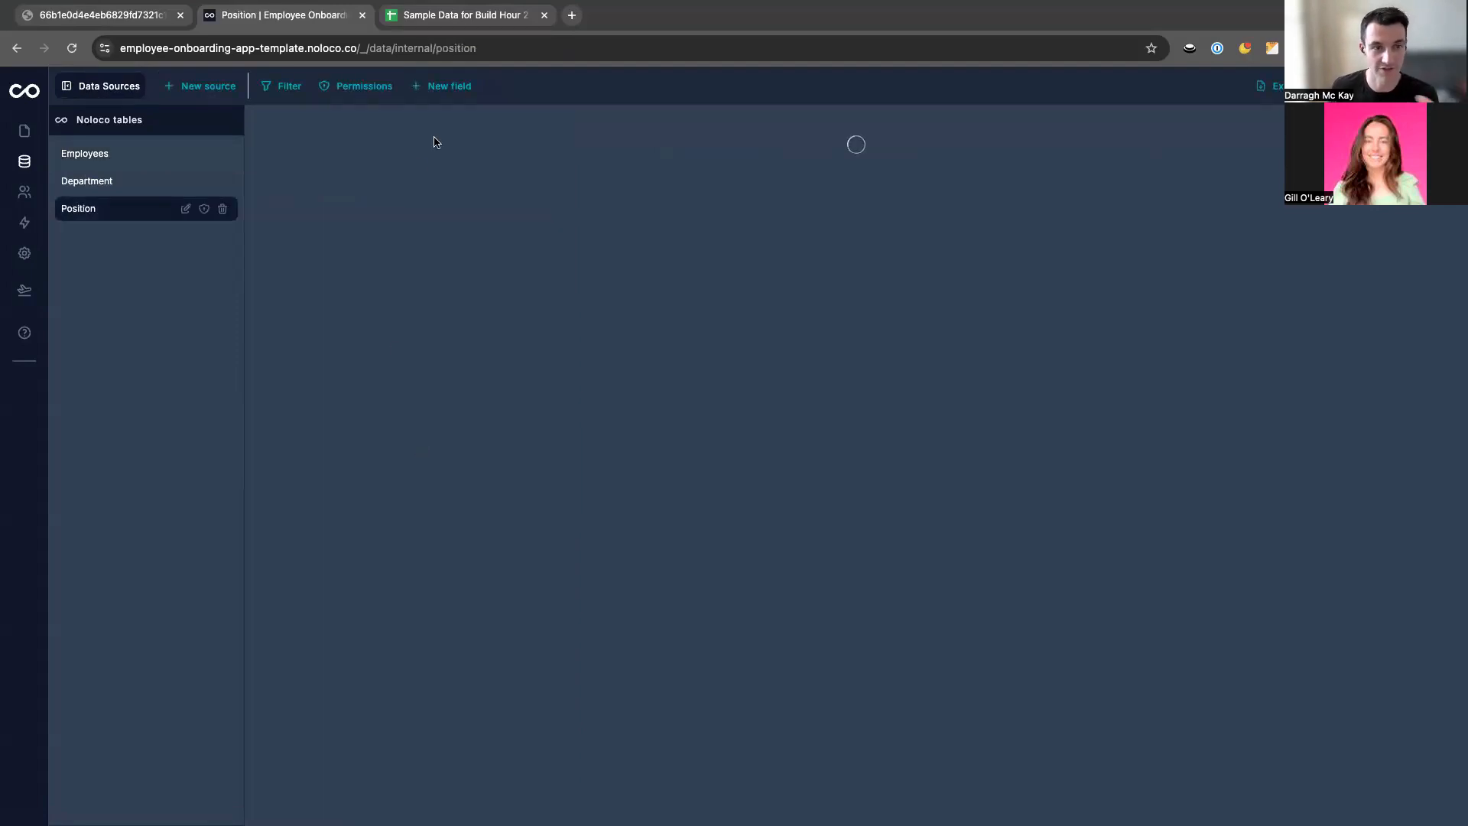
Start a new field named Department on the Position collection, with a link to a Department record as its type.
left_click(432, 87)
left_click(484, 151)
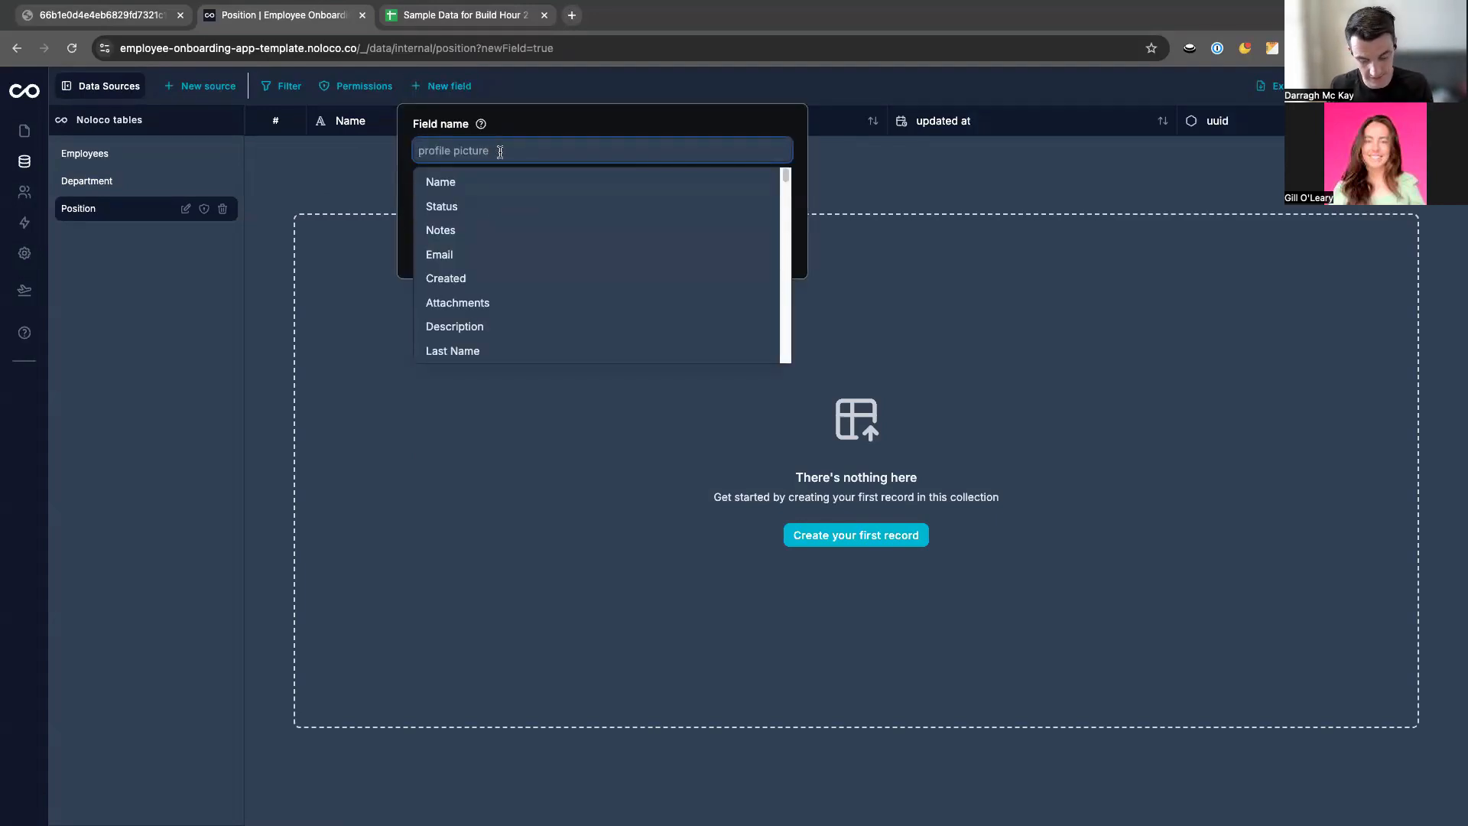
type("Depar")
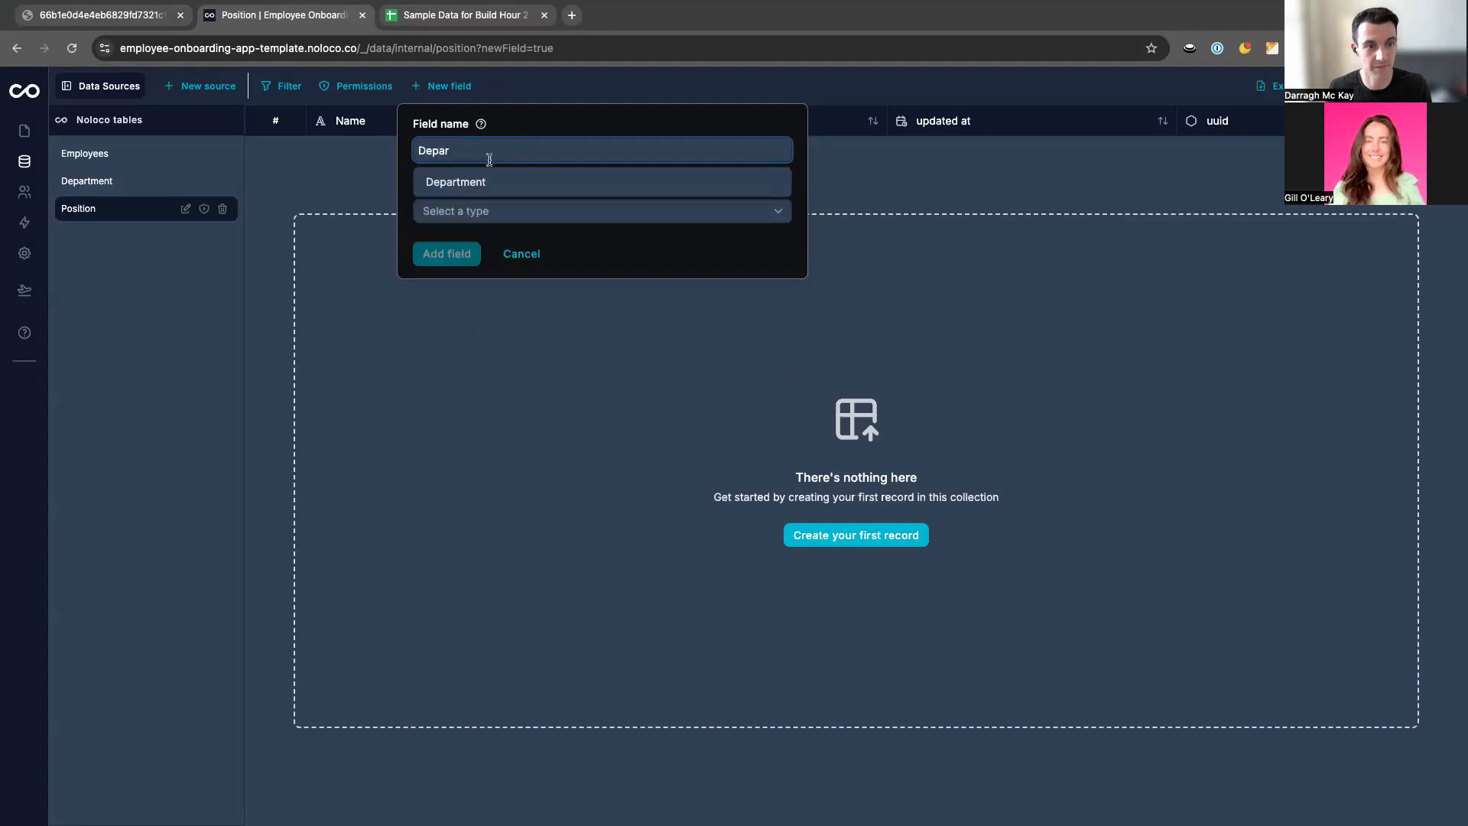
left_click(489, 182)
left_click(535, 211)
scroll(536, 354, "down", 5)
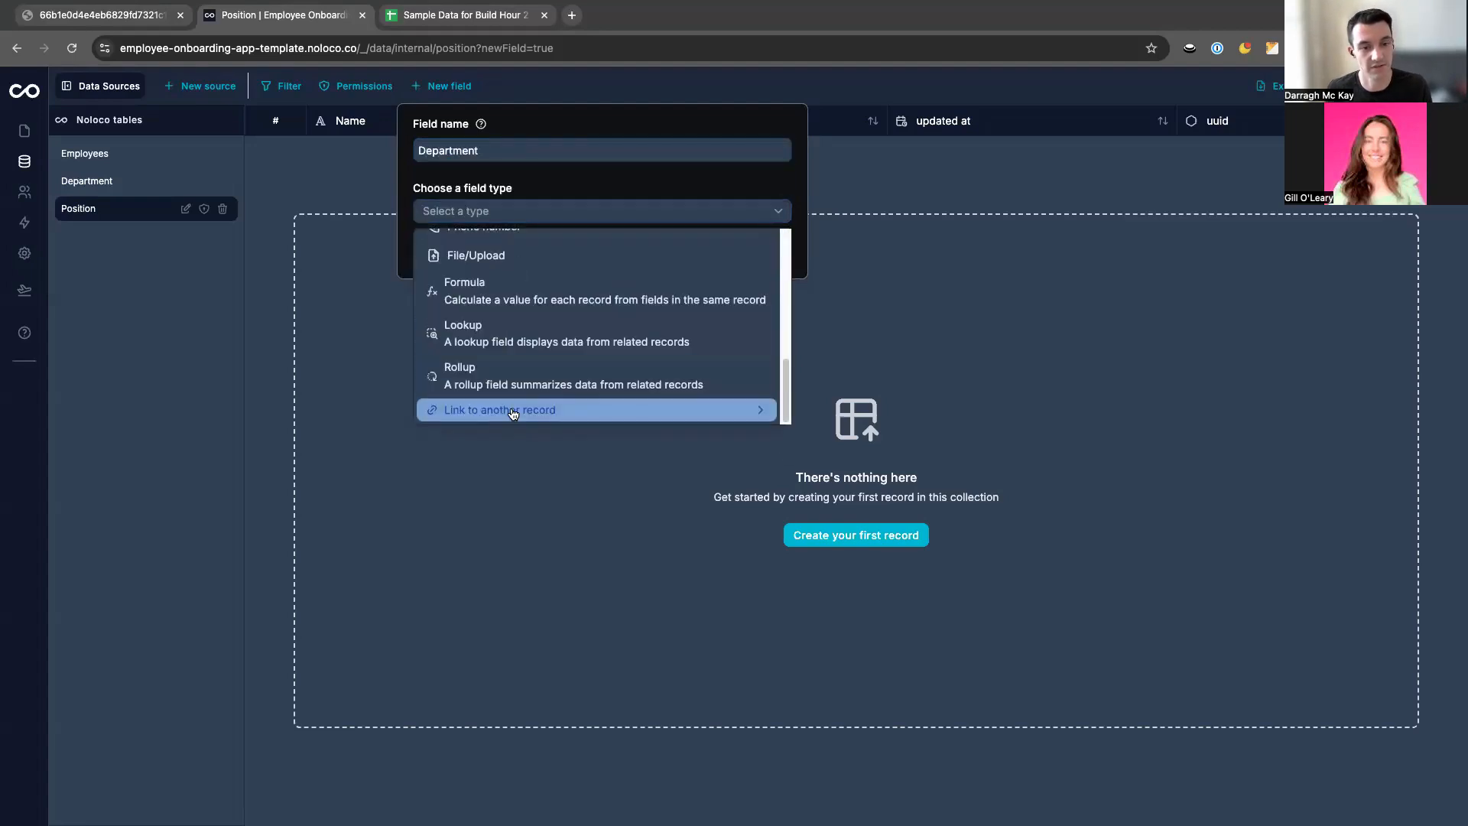
mouse_move(513, 414)
left_click(830, 422)
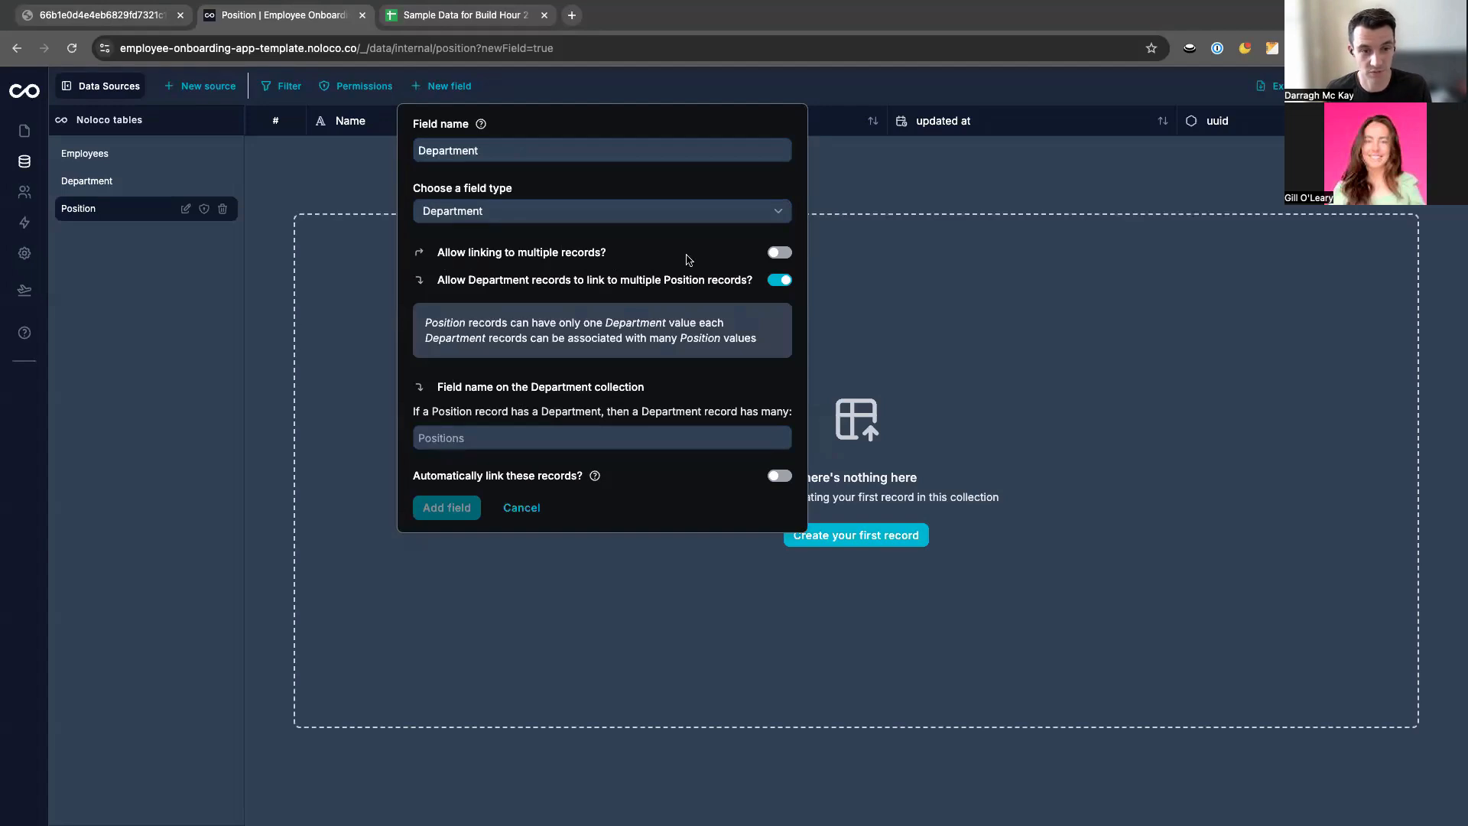
Name the reverse field on the Department collection Positions and add the link field to the Position collection.
left_click(465, 437)
type("Posi")
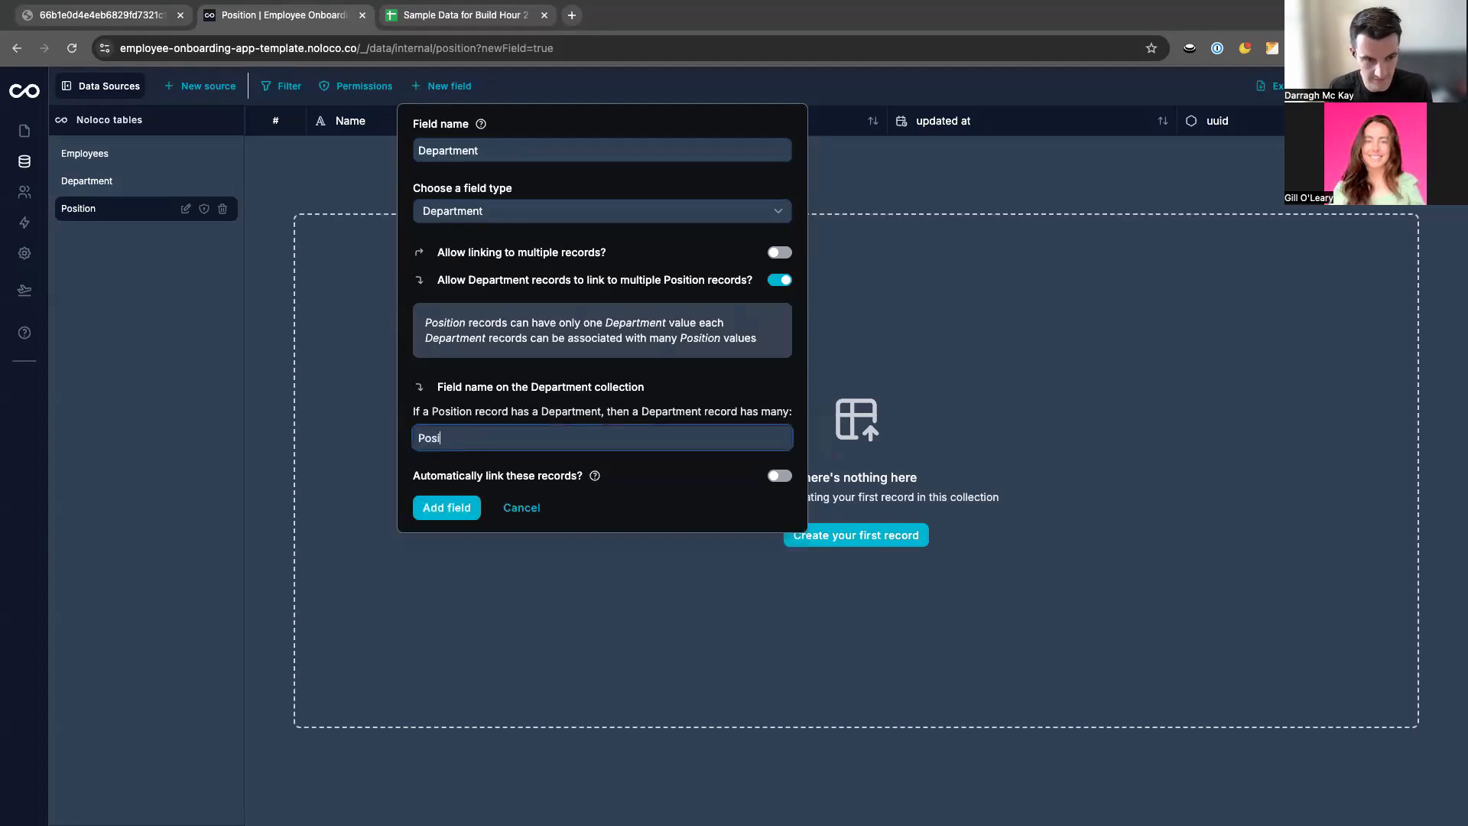
type("tion")
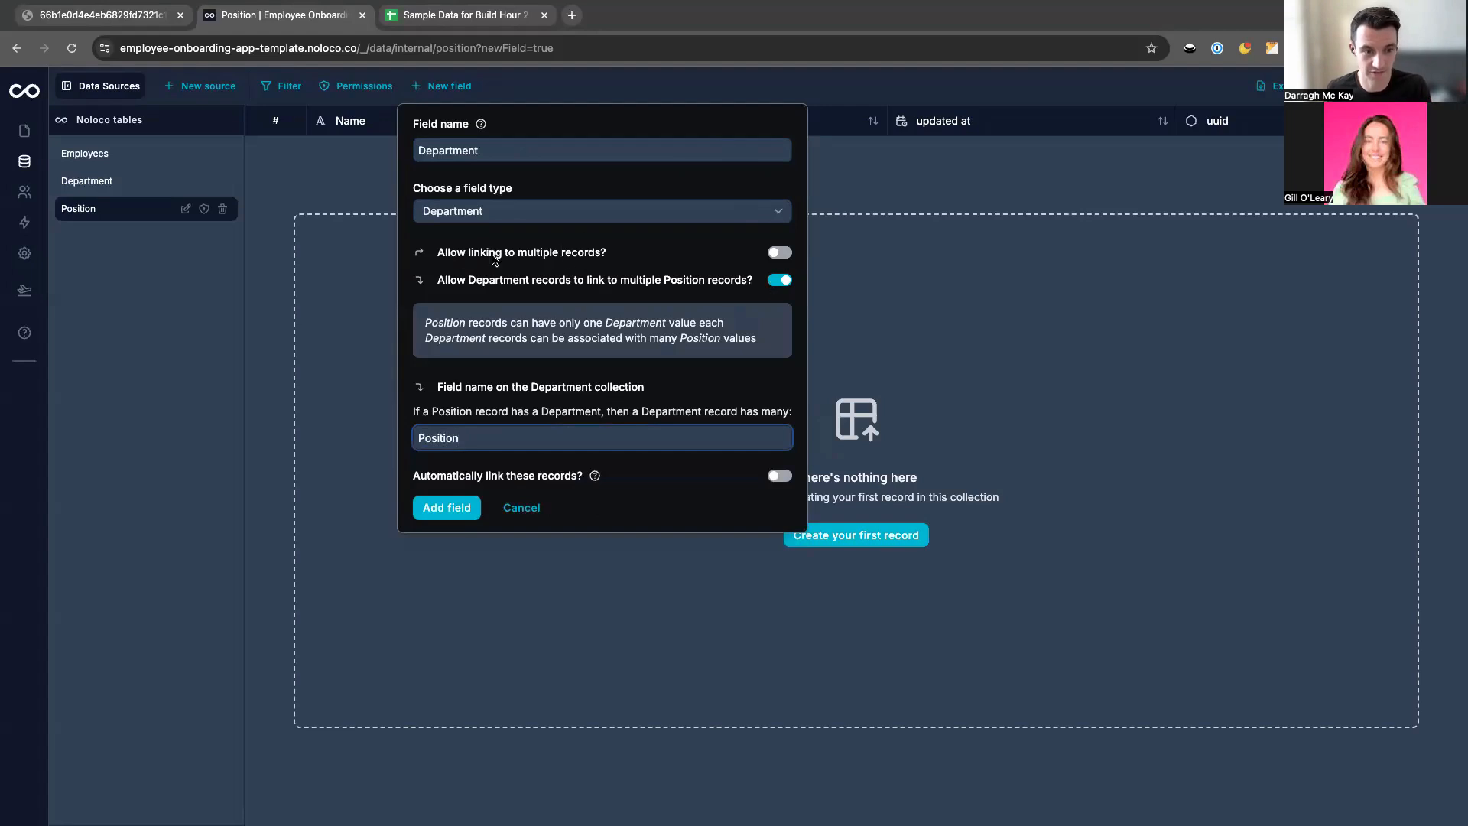
type("s")
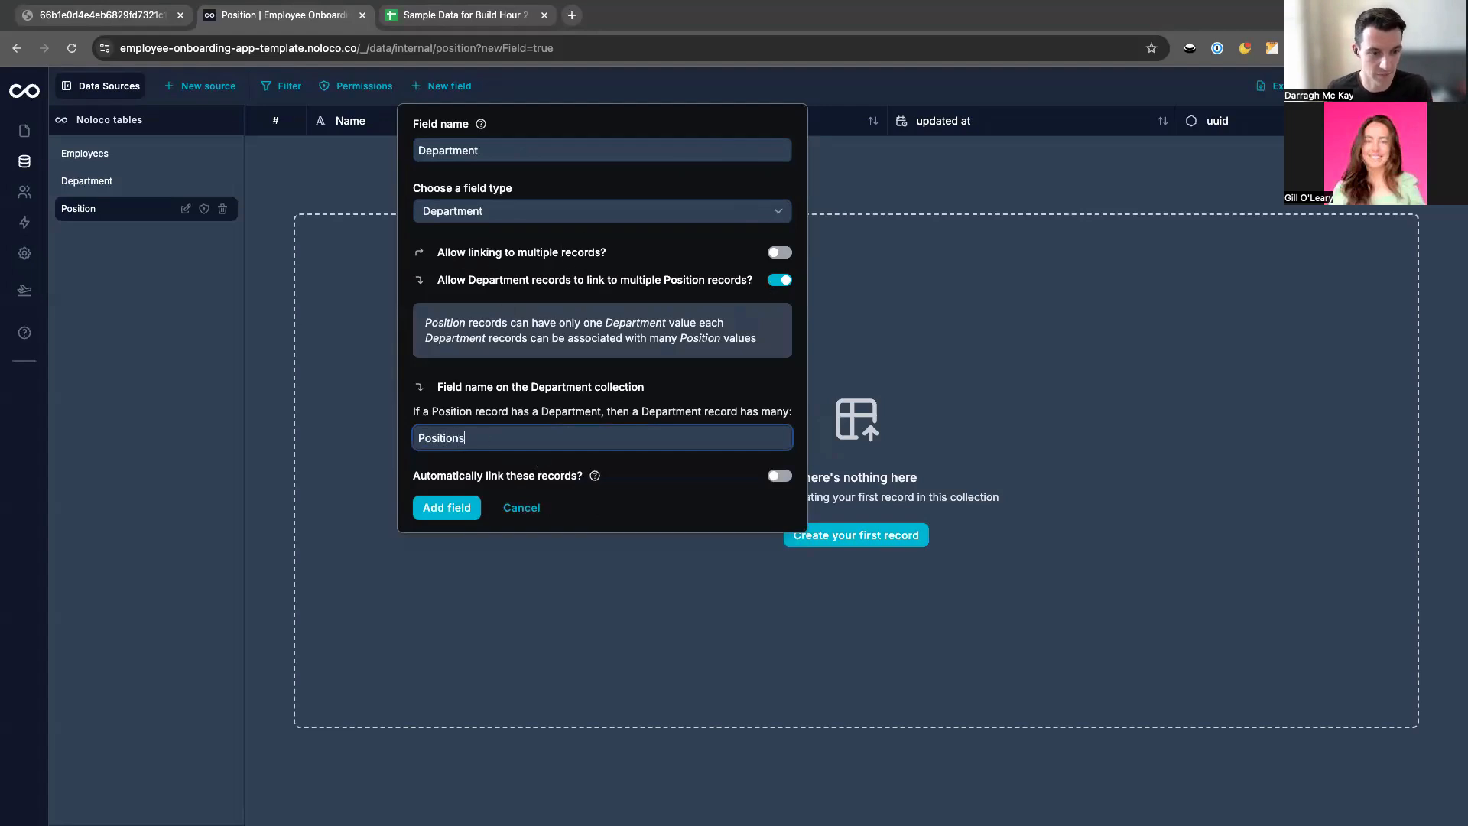
left_click(440, 514)
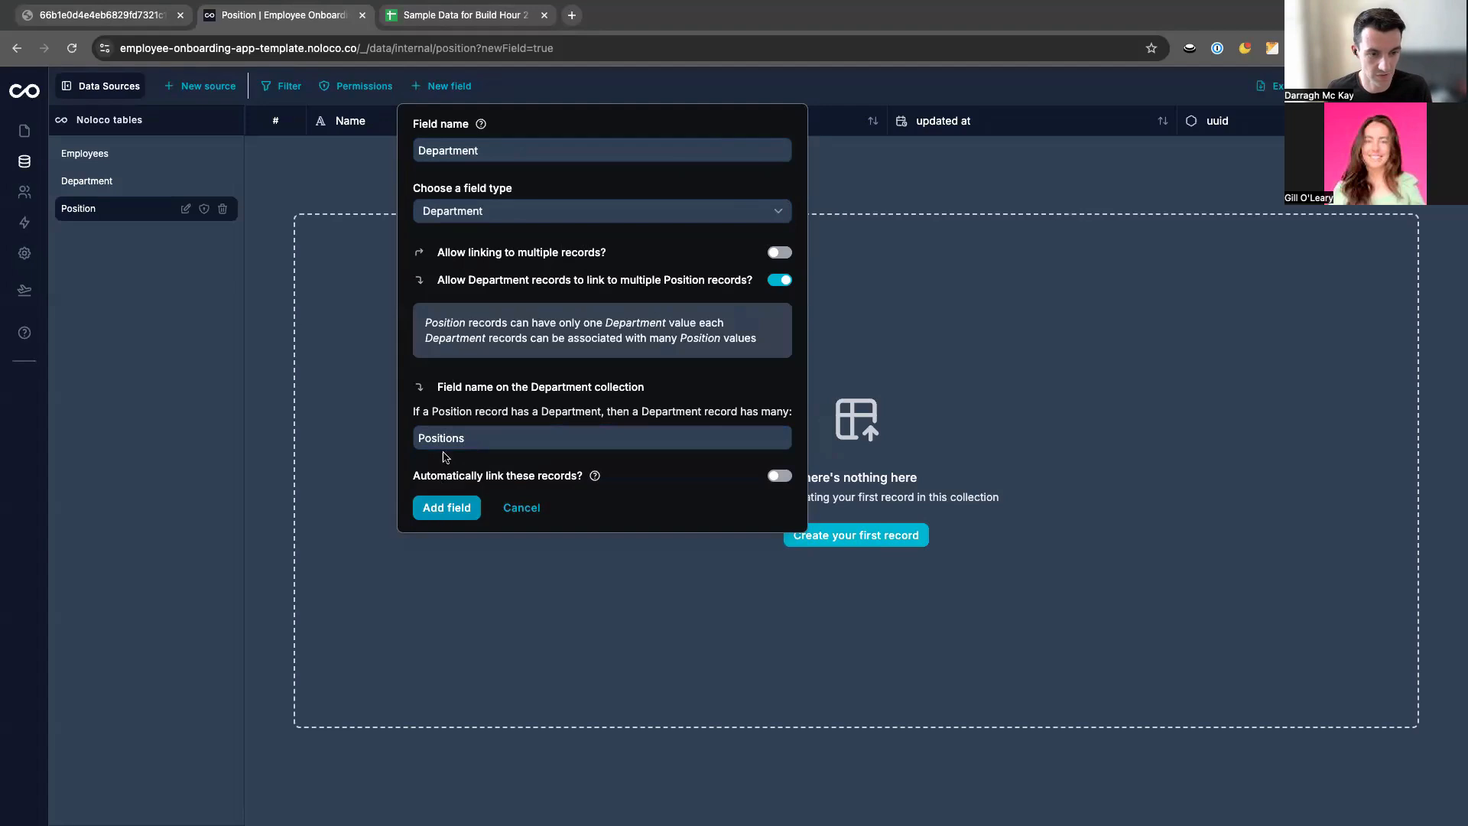
left_click(433, 508)
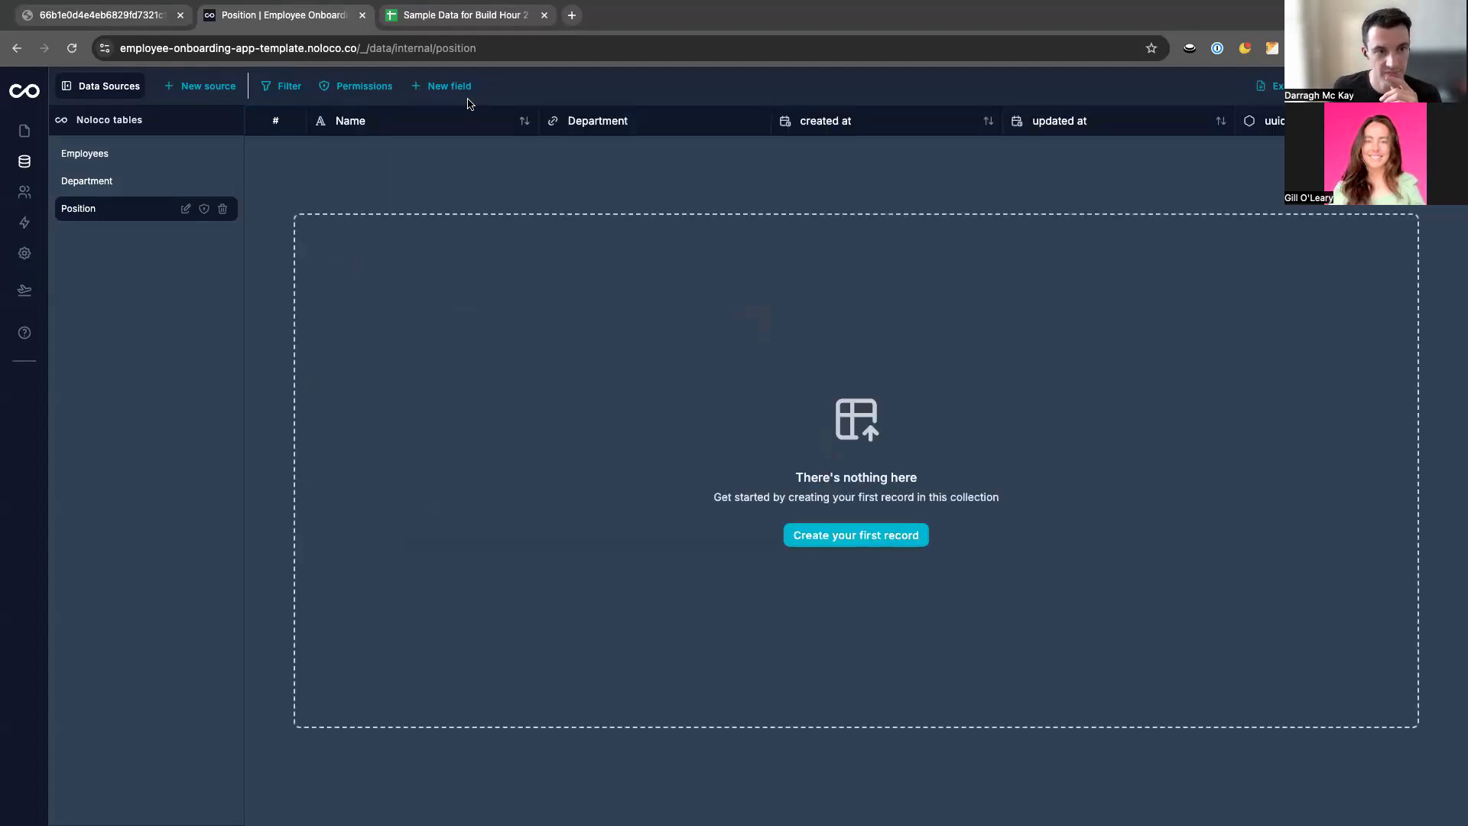
Create a Position record named Software Engineer in the Engineering department.
left_click(856, 534)
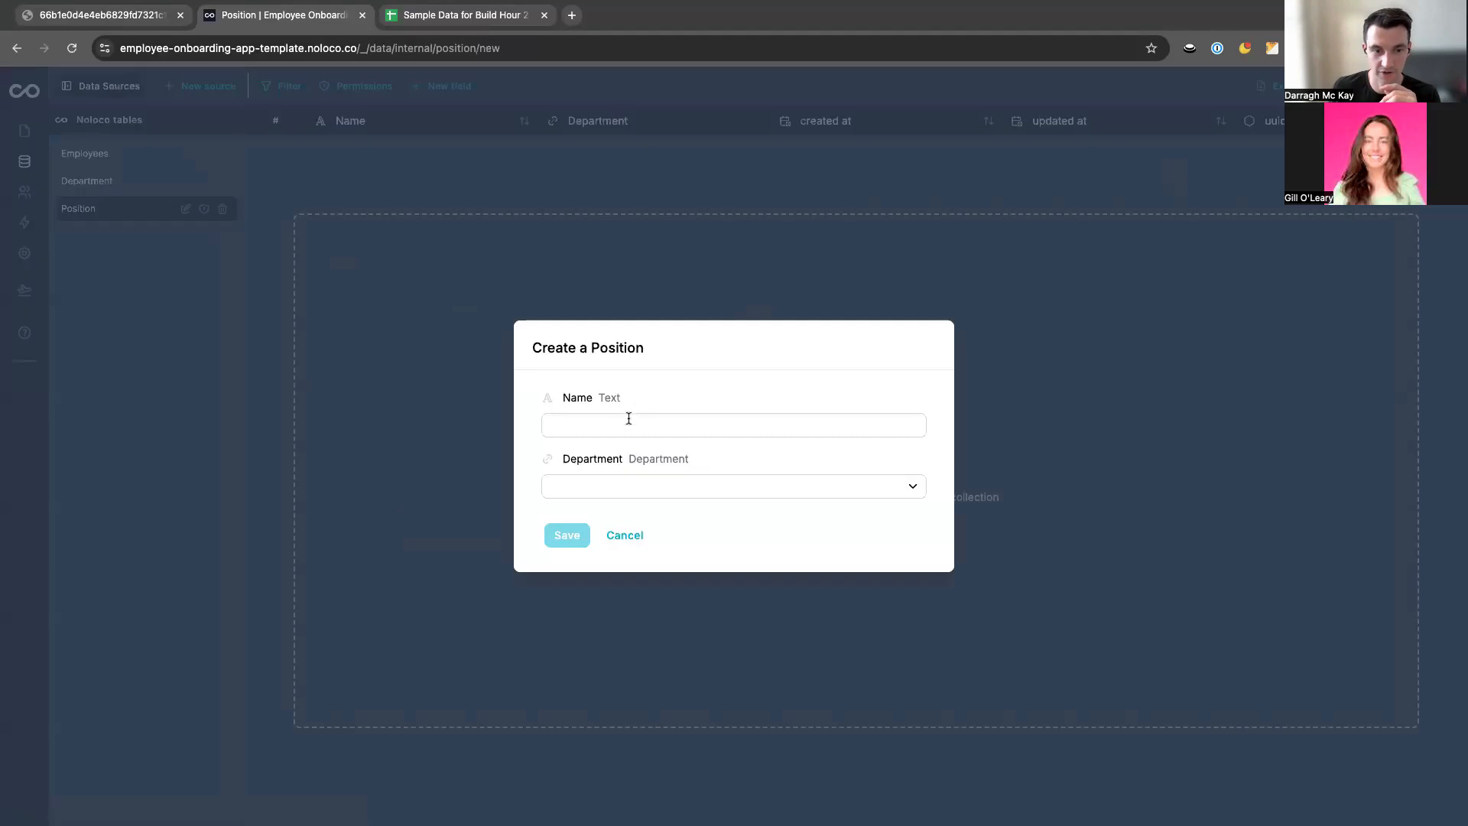
left_click(614, 435)
type("Sof")
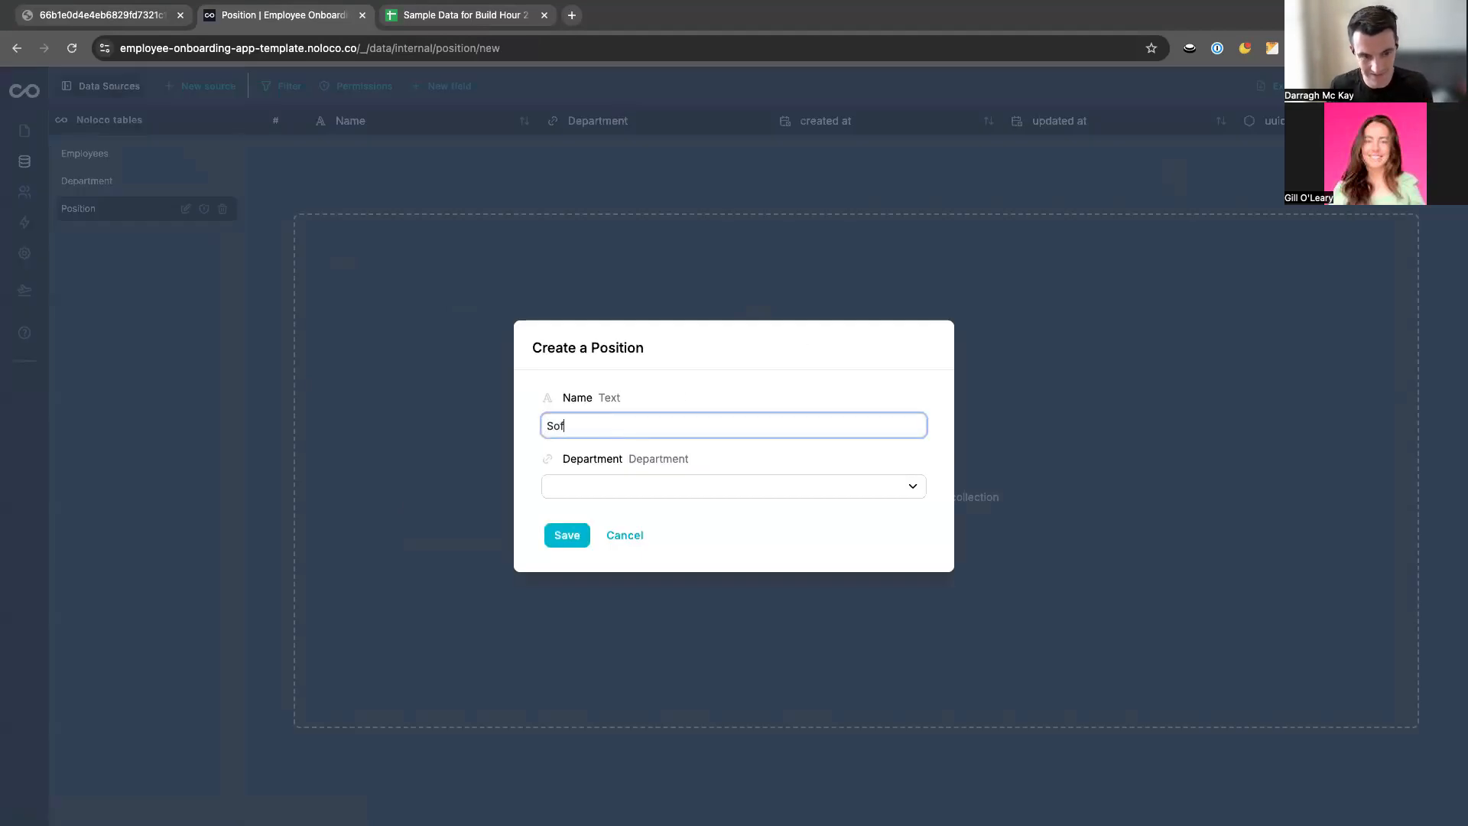
type("tware Engineer")
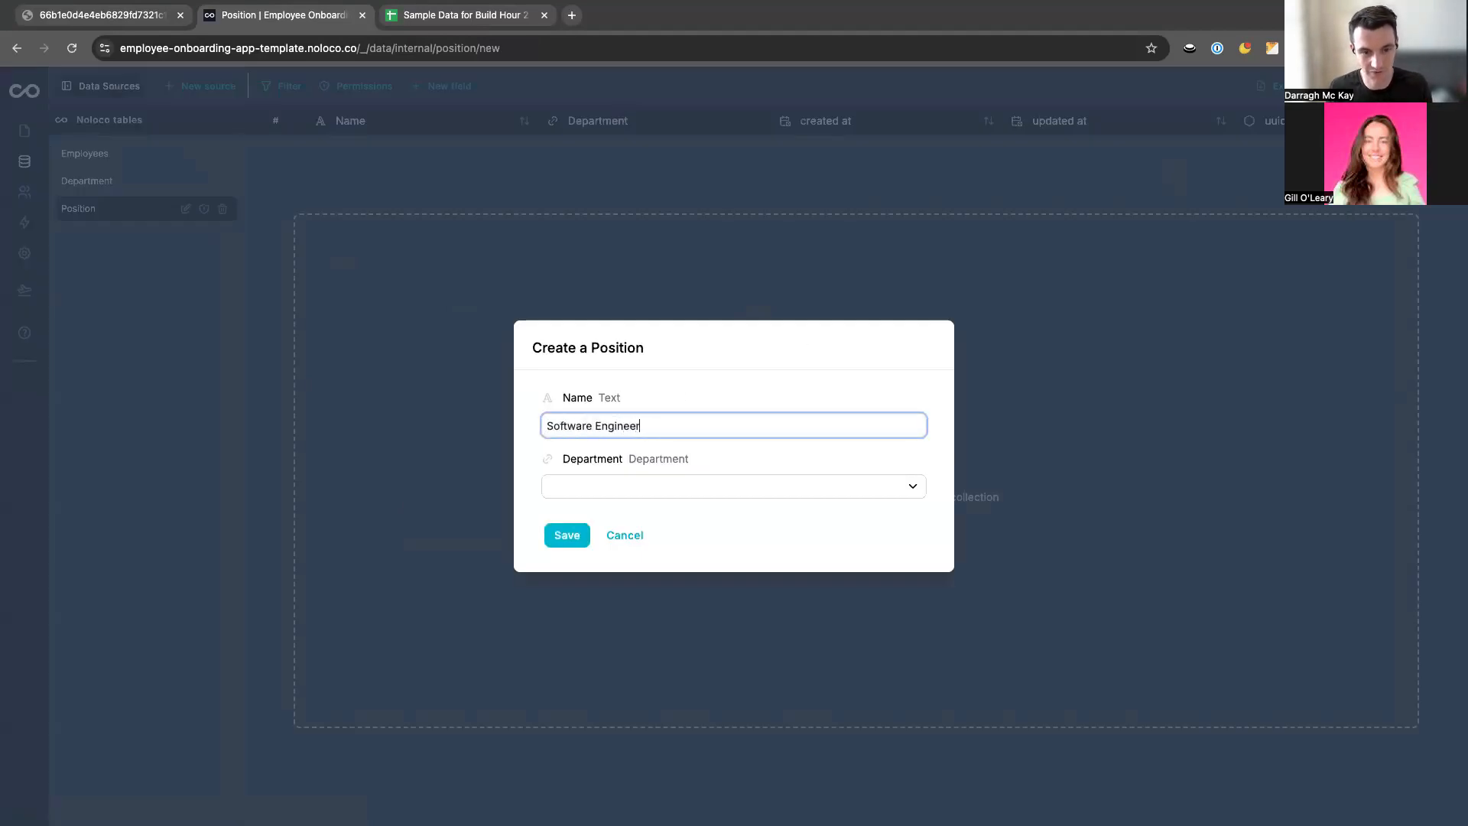
left_click(603, 481)
left_click(583, 635)
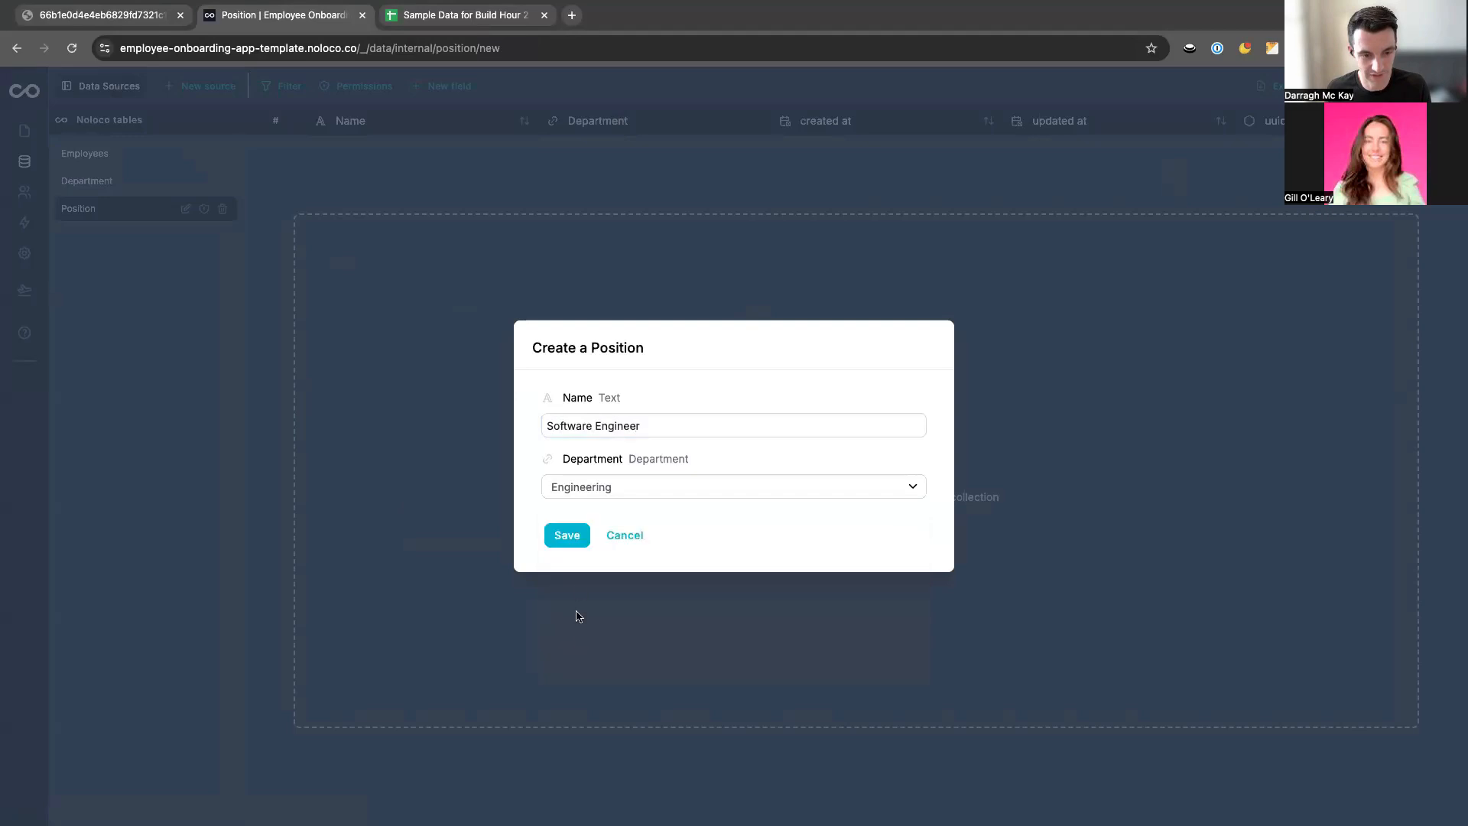
left_click(566, 536)
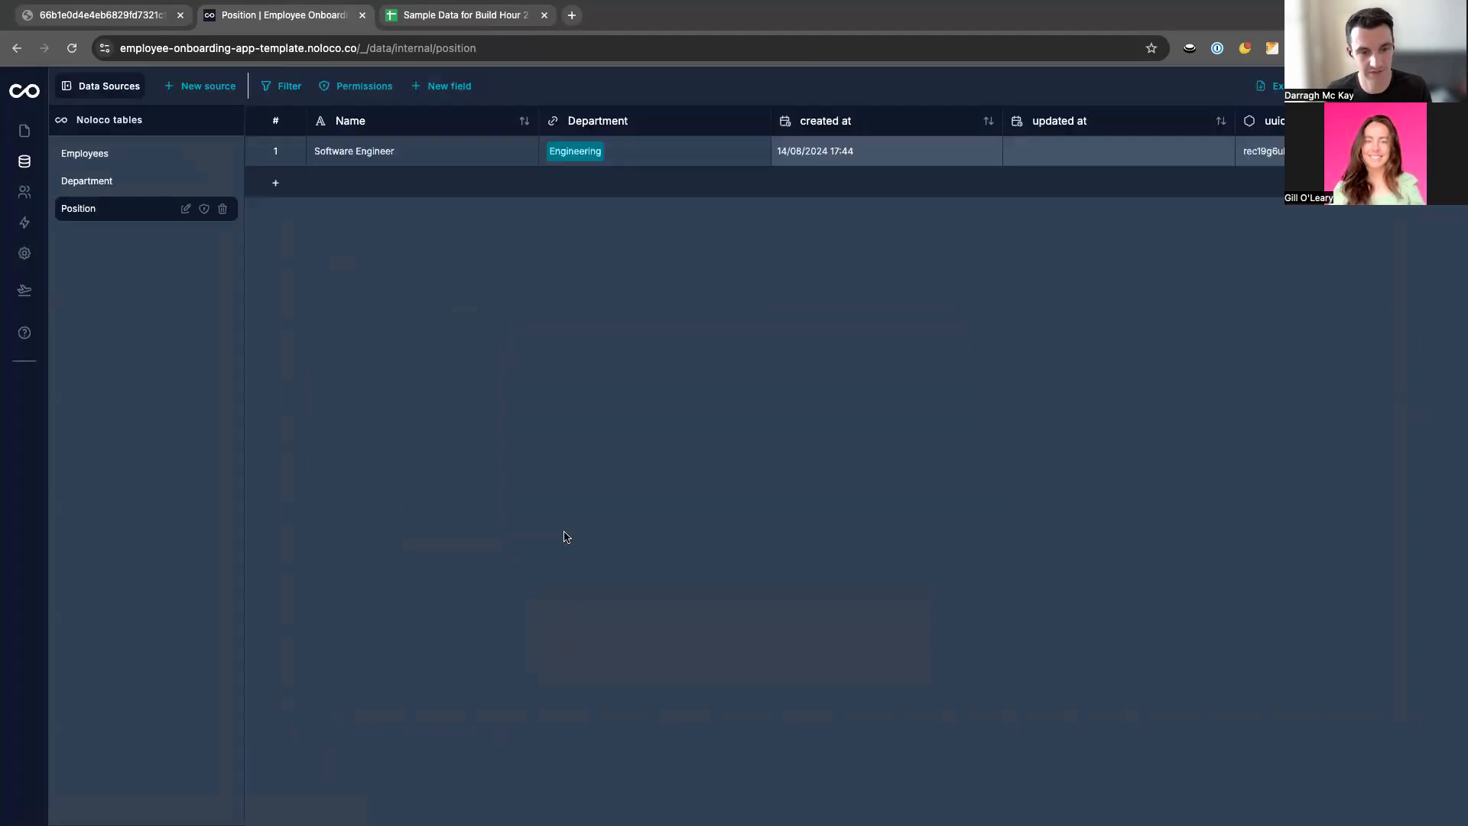
Create a second Position record named Head of Marketing in the Marketing department.
left_click(275, 182)
triple_click(595, 426)
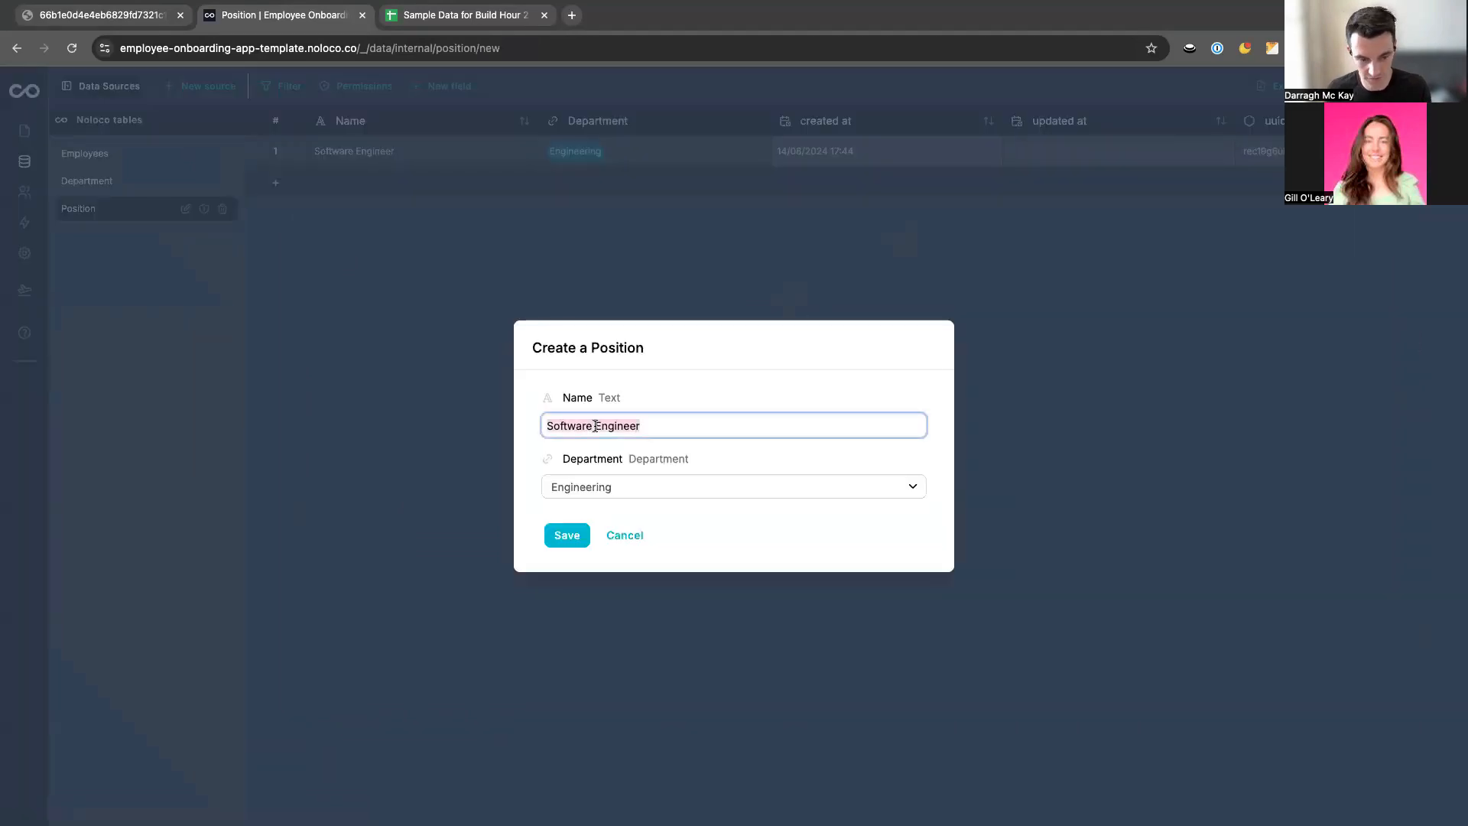
type("Head of ")
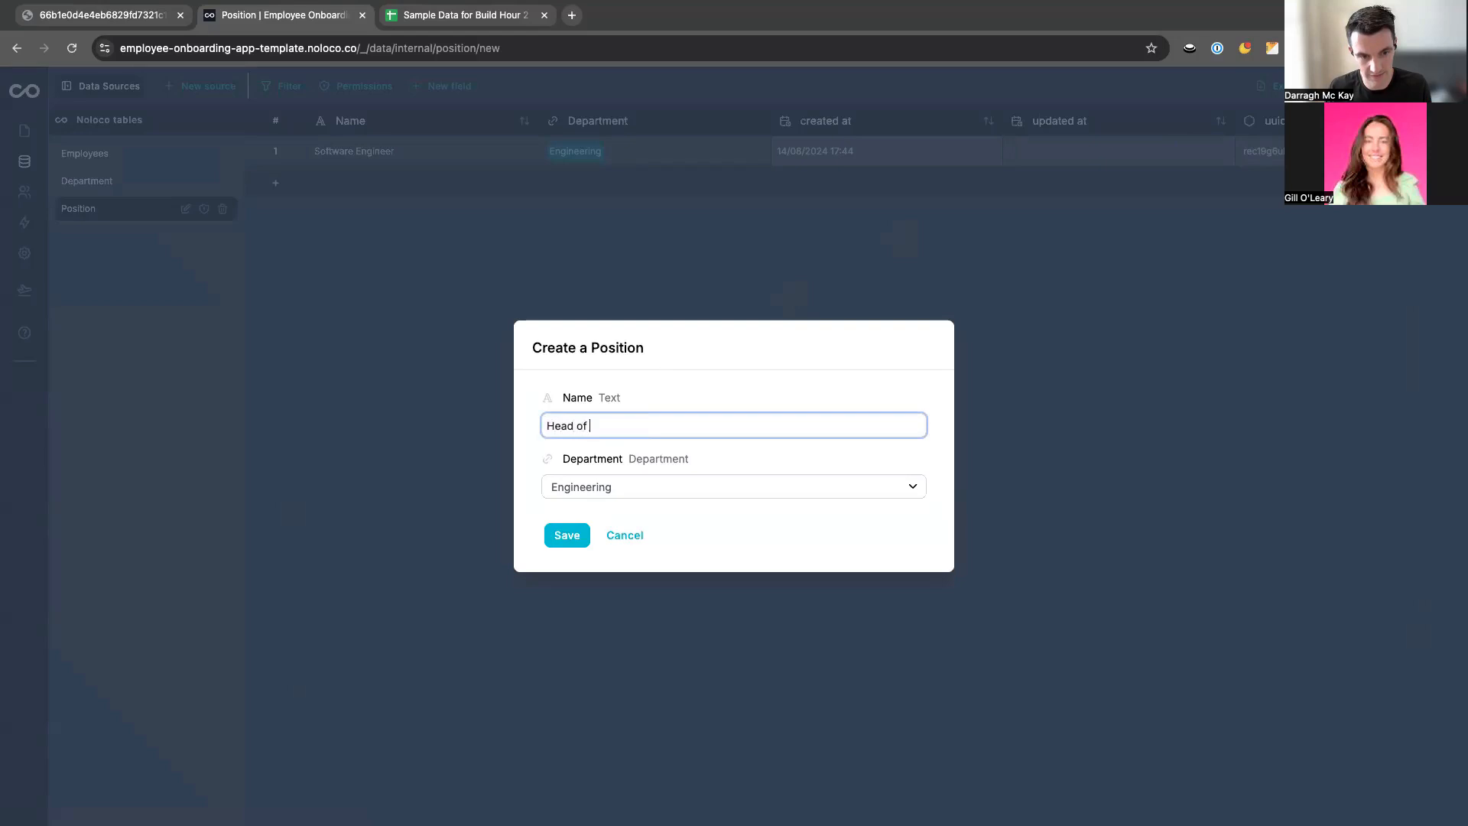
type("Marketing")
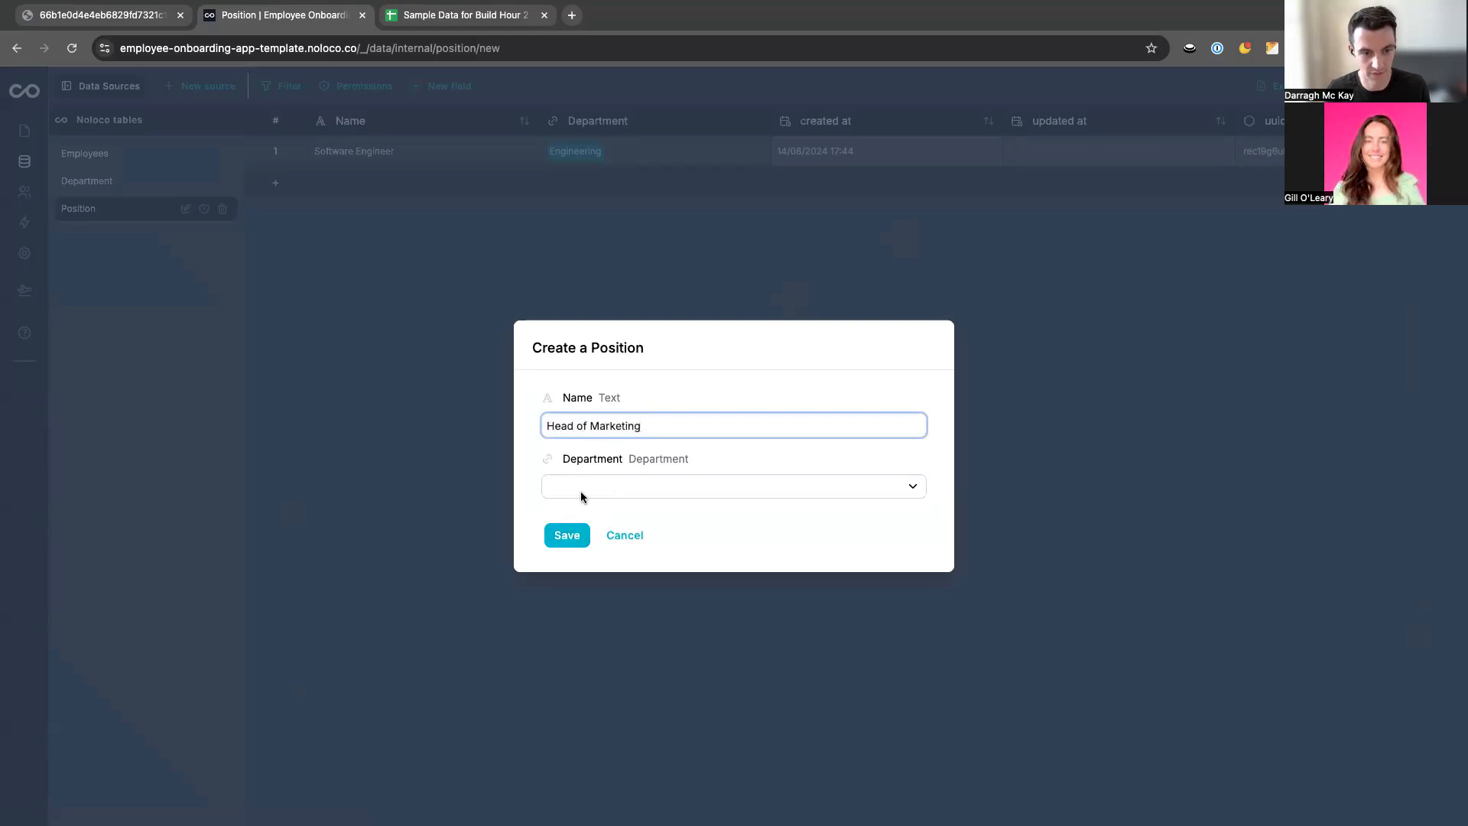
left_click(582, 486)
left_click(602, 589)
left_click(563, 535)
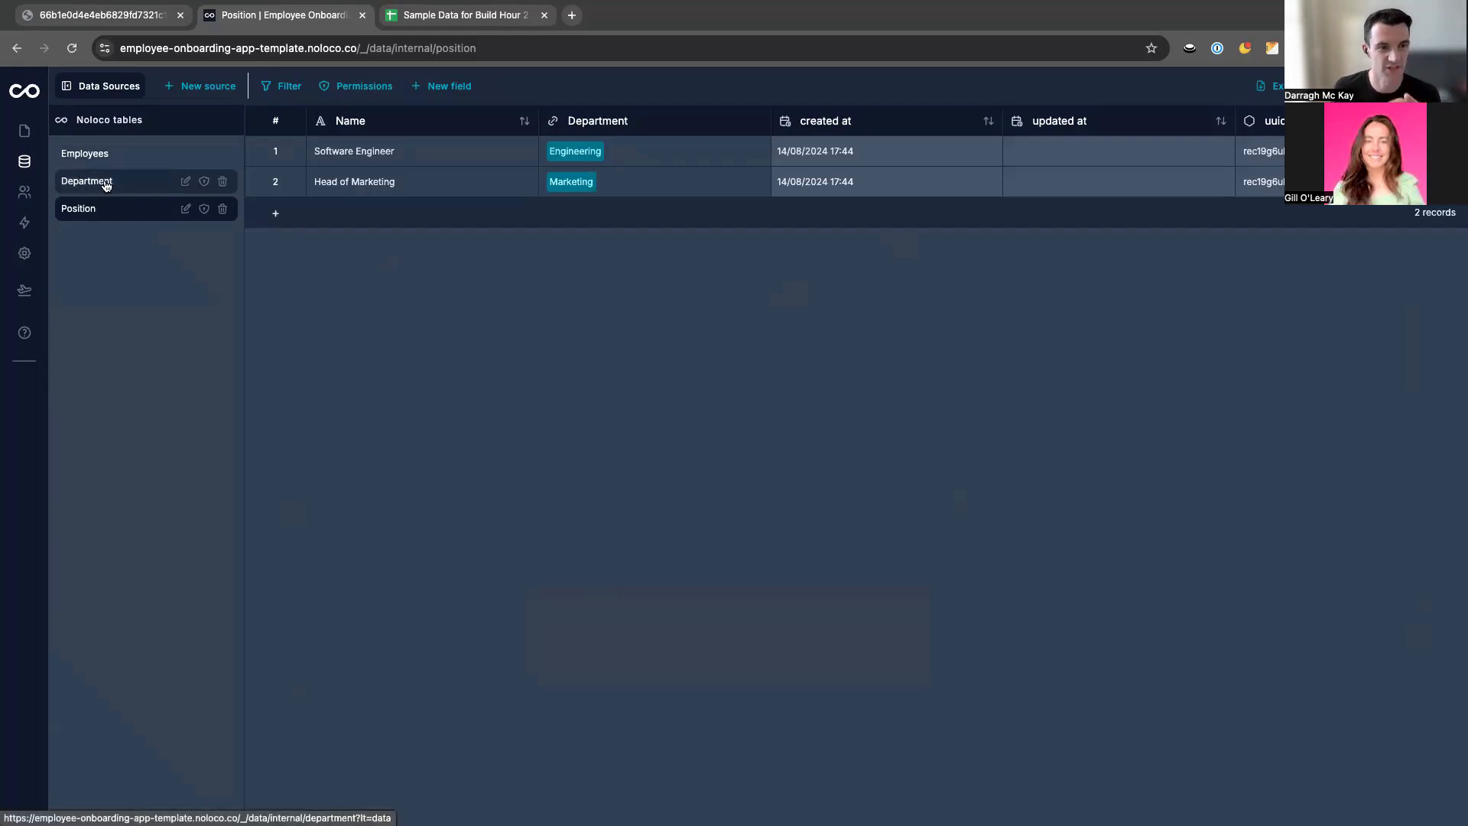
Start a new field named Position on the Employees collection, with a link to a Position record as its type.
left_click(84, 155)
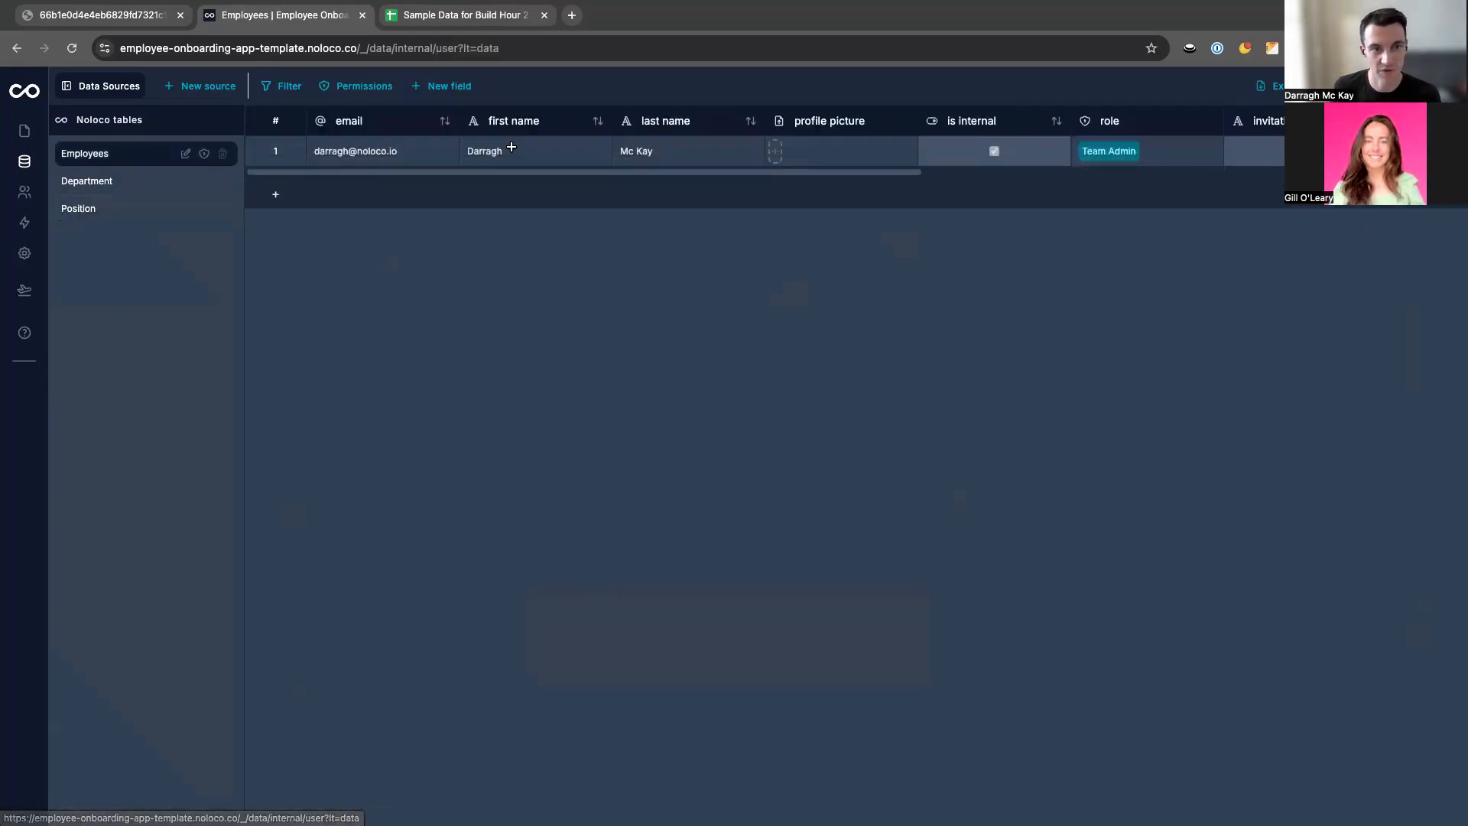
scroll(1184, 130, "right", 10)
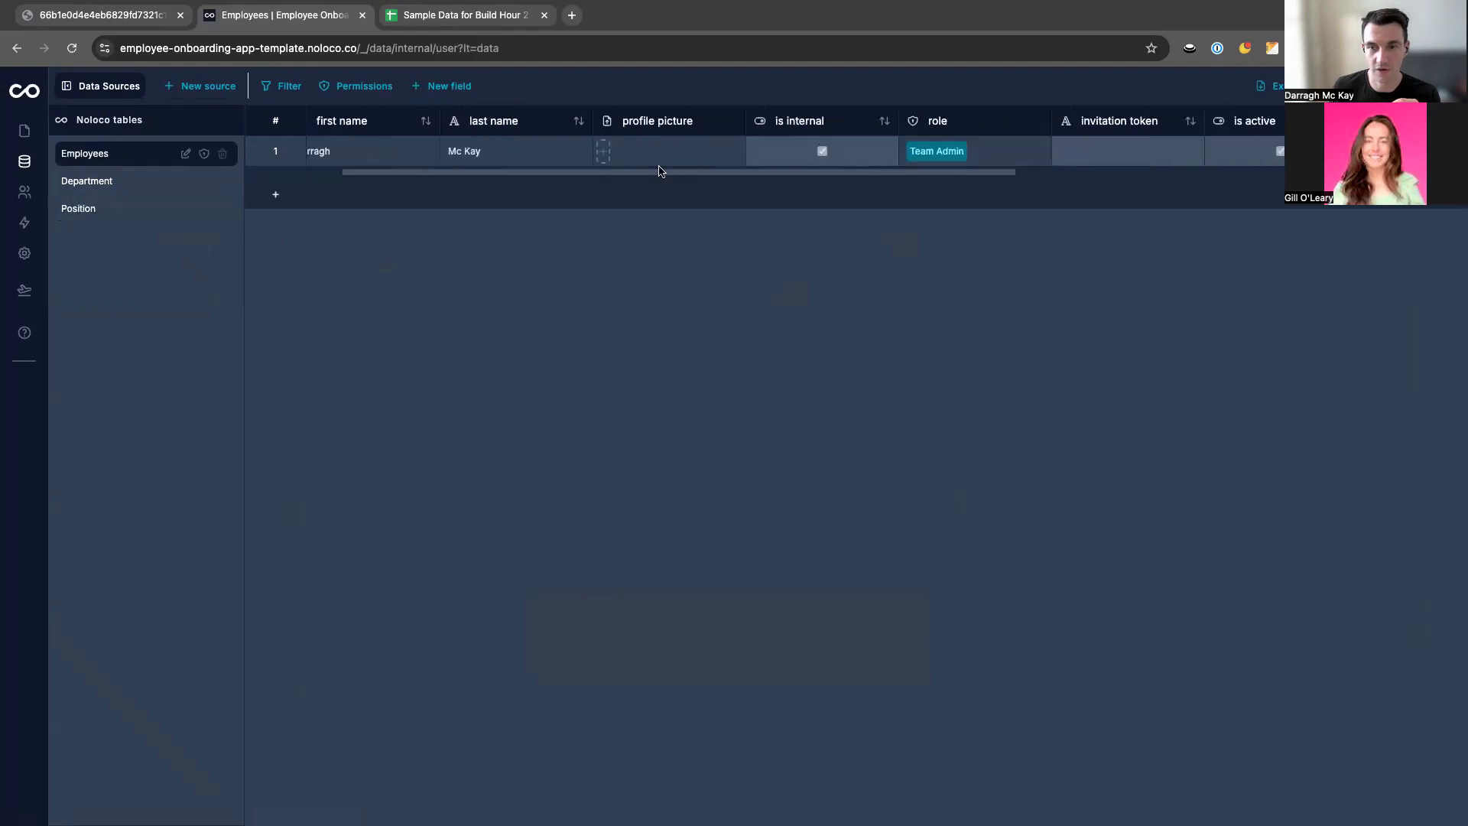
left_click(444, 86)
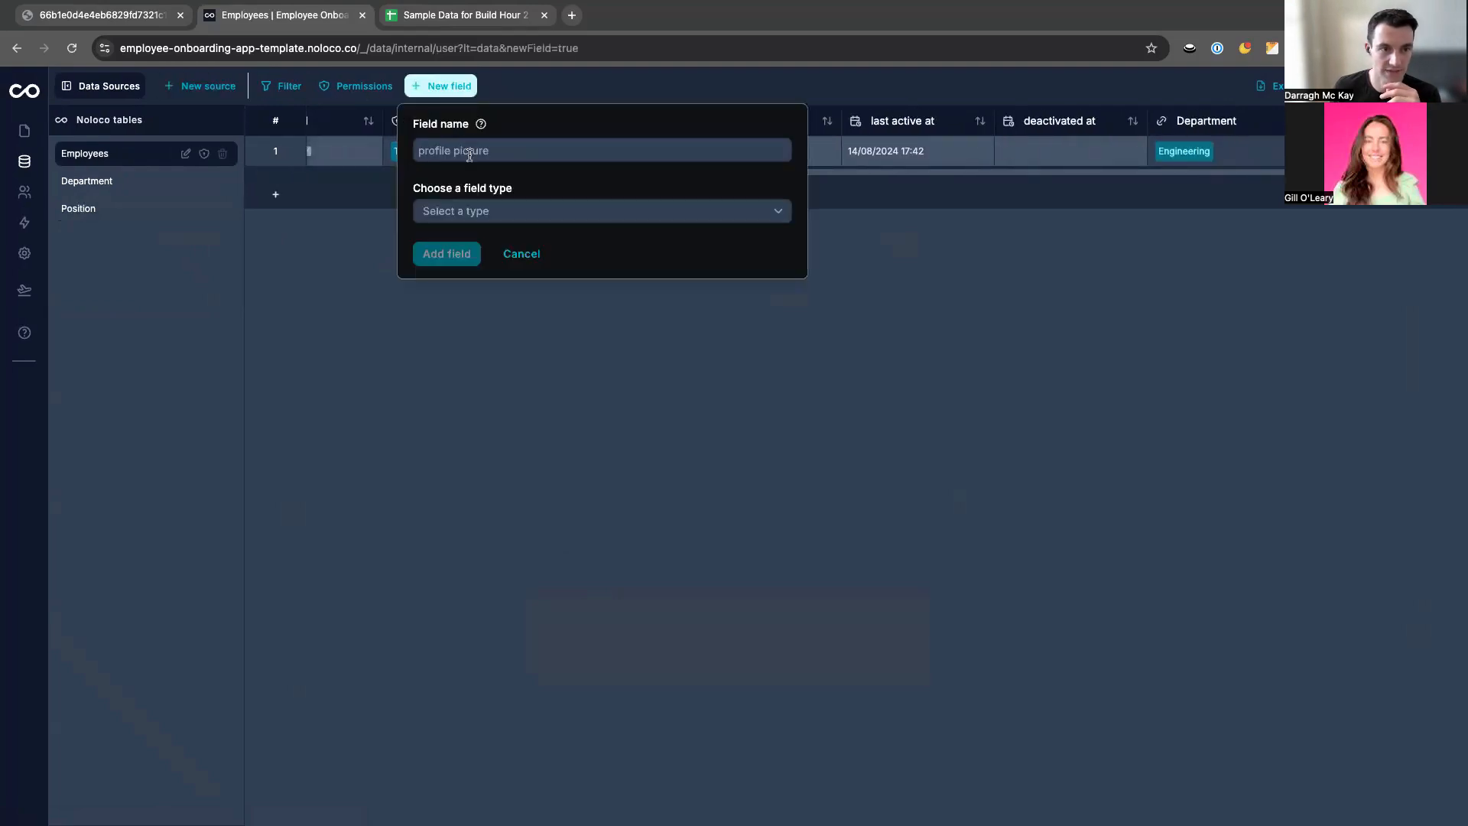
left_click(469, 151)
type("Pois")
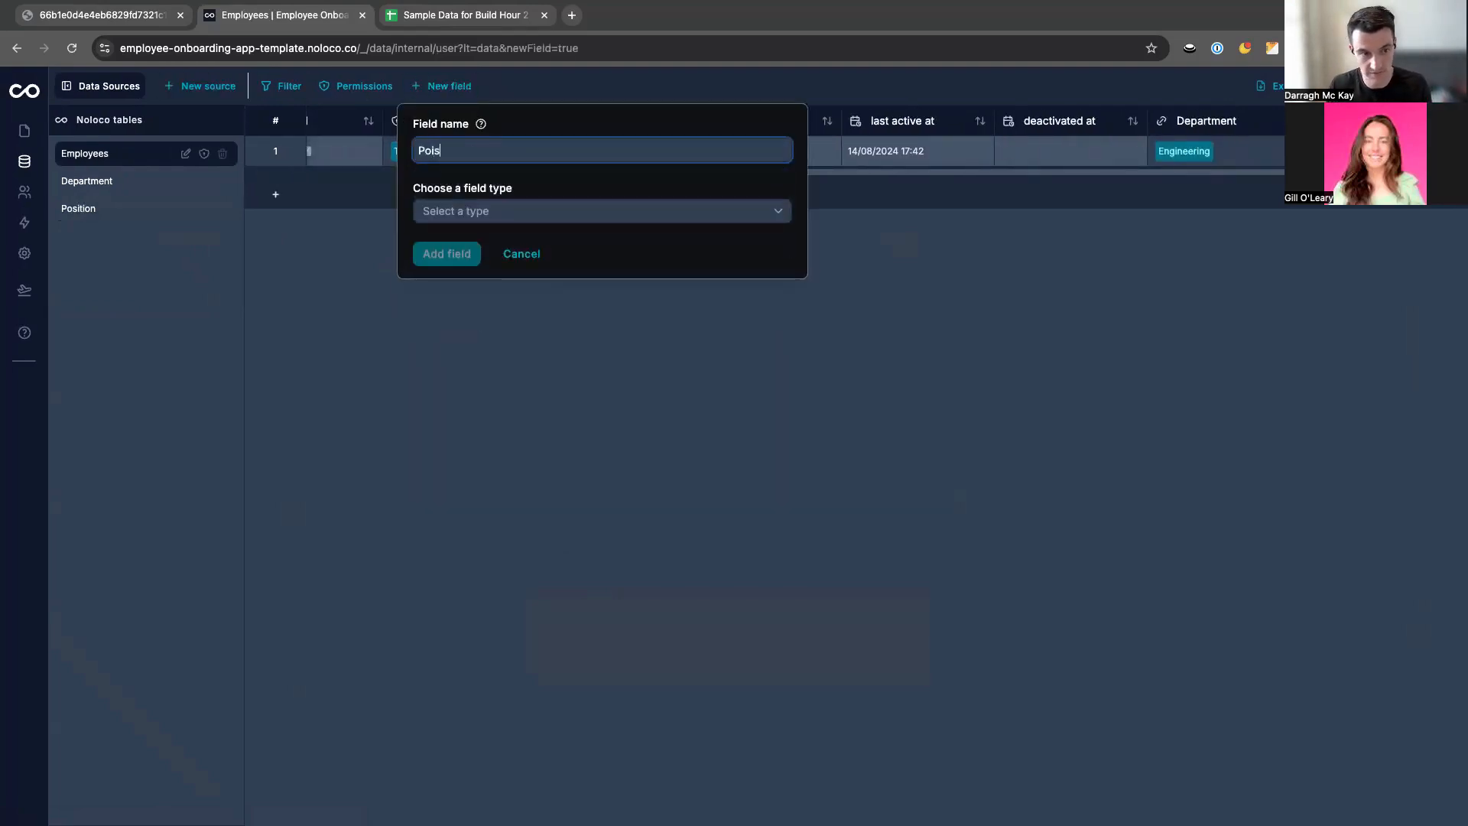
key("BackSpace")
type("sition")
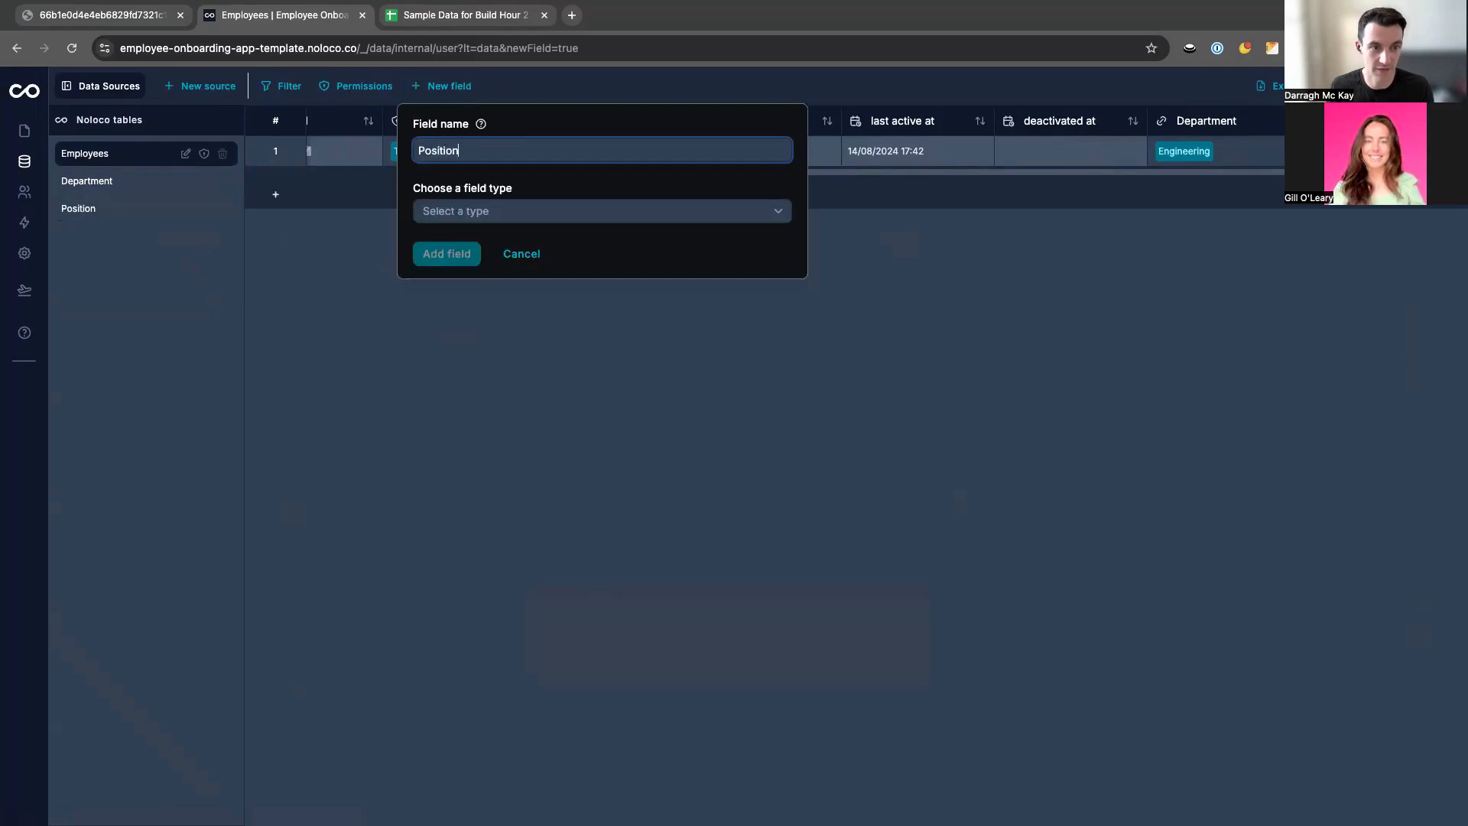
left_click(507, 212)
scroll(535, 360, "down", 5)
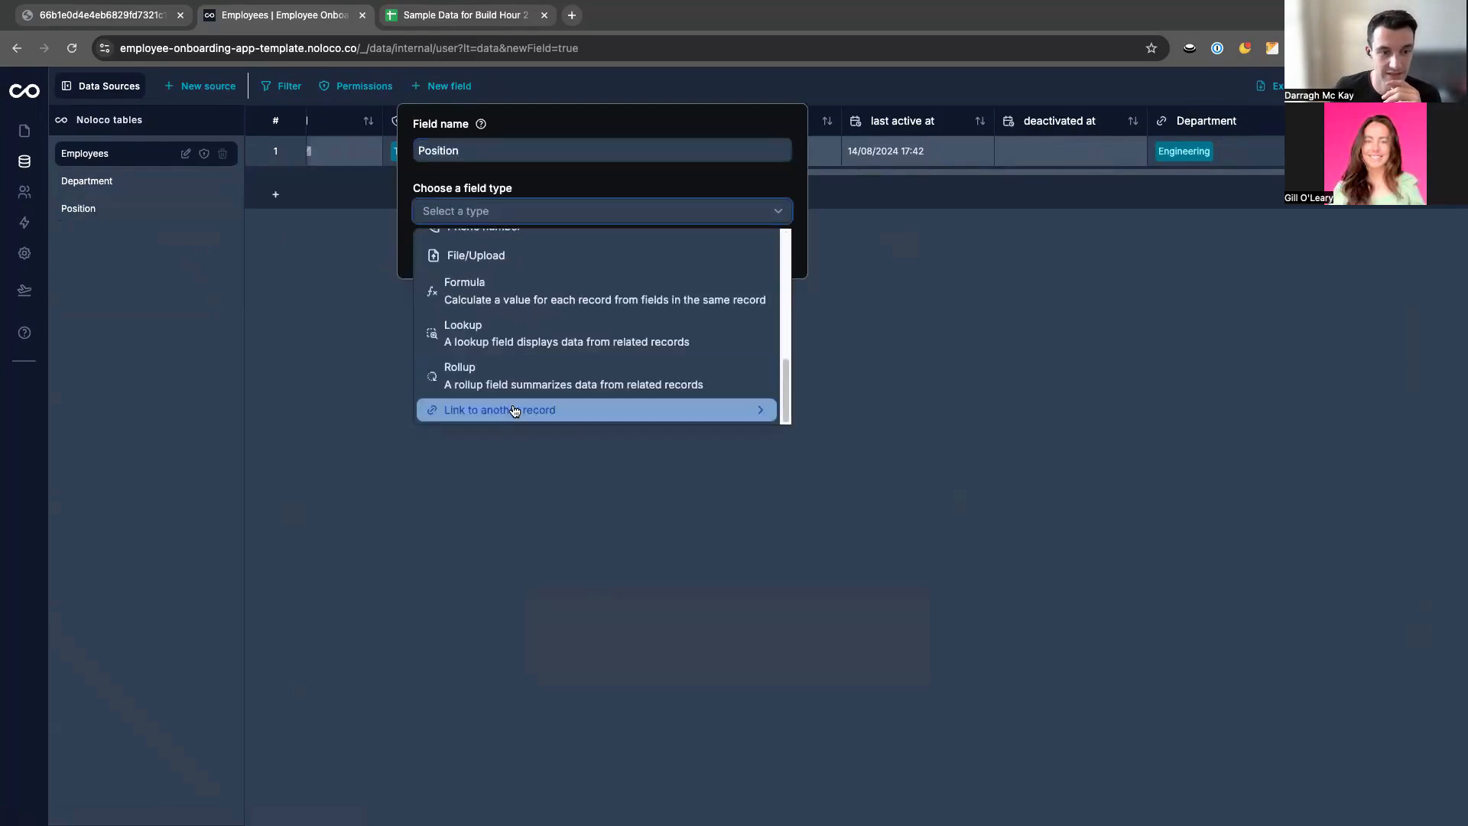
mouse_move(769, 408)
left_click(812, 447)
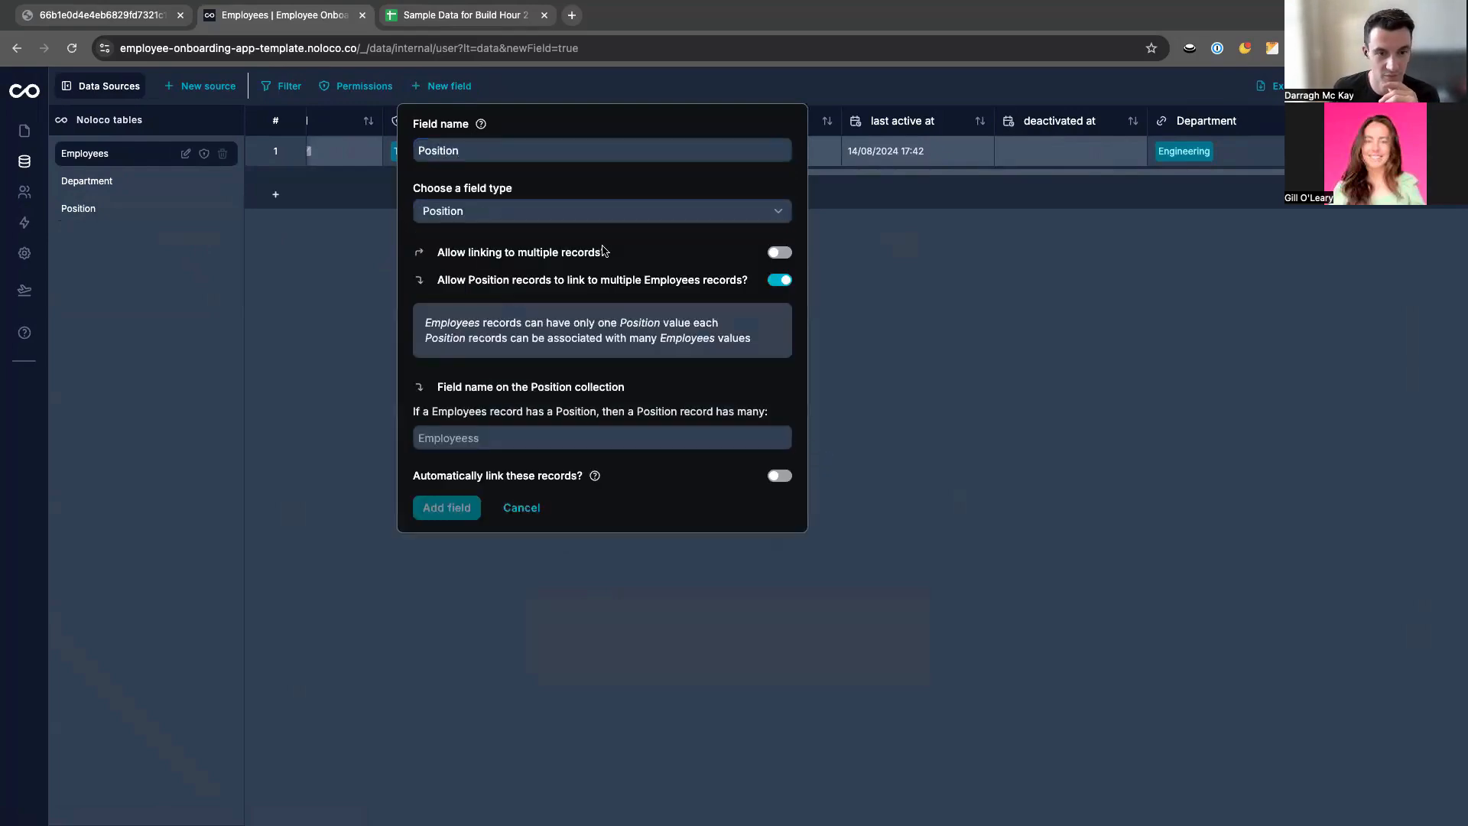
Name the reverse field on the Position collection Employees and add the link field to the Employees collection.
left_click(465, 438)
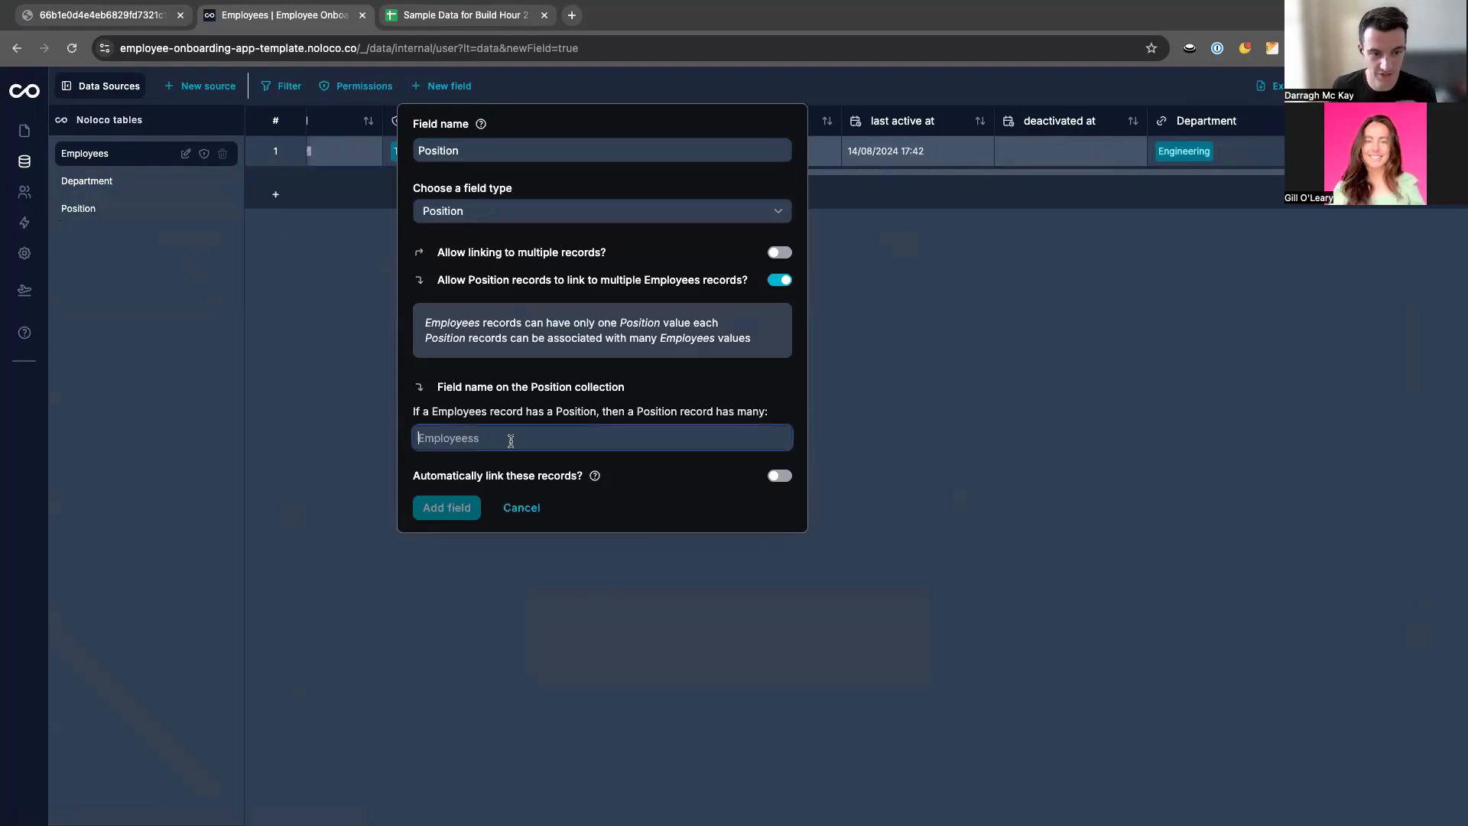
type("Employee")
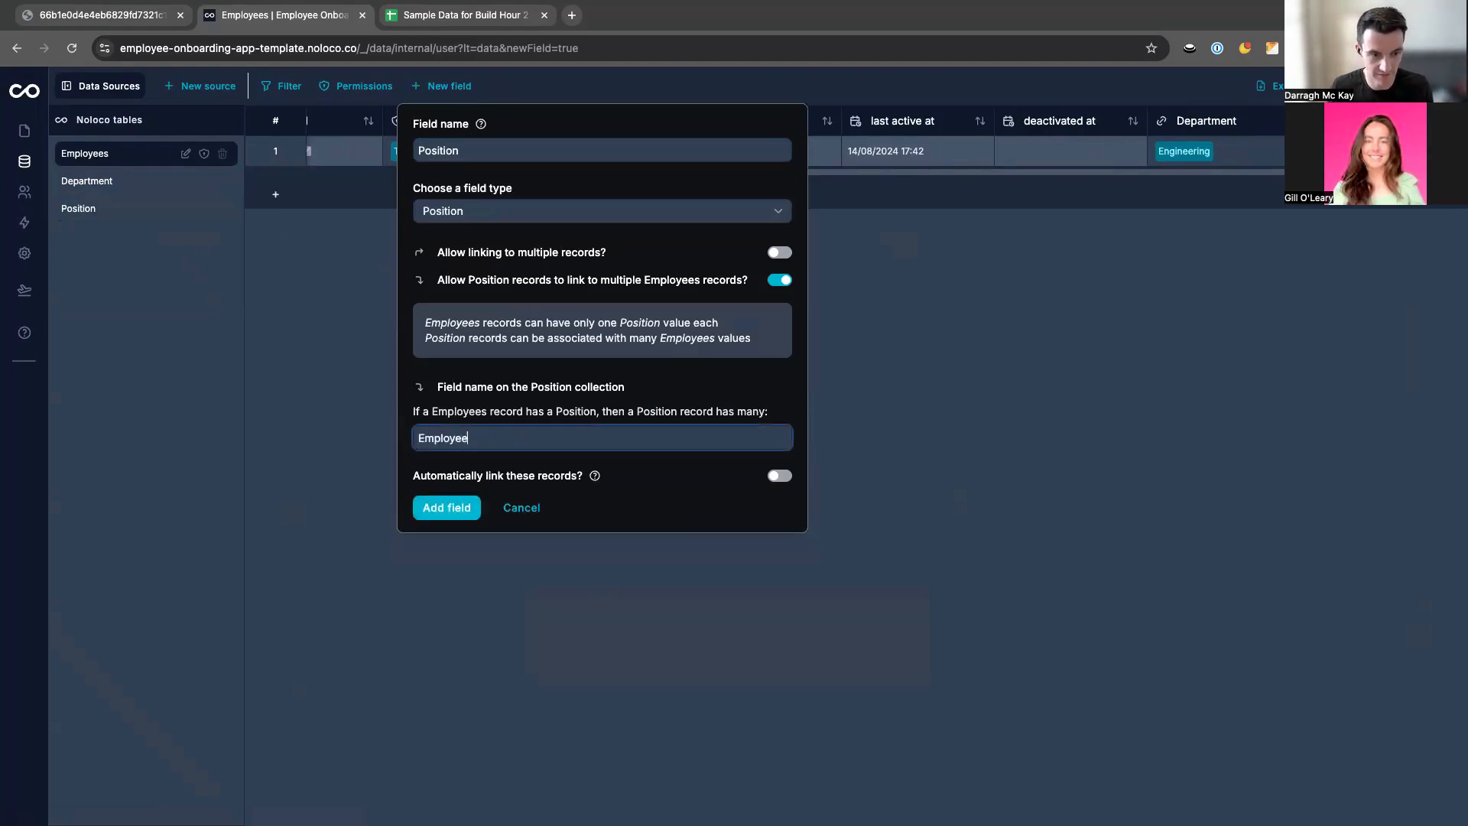
type("s")
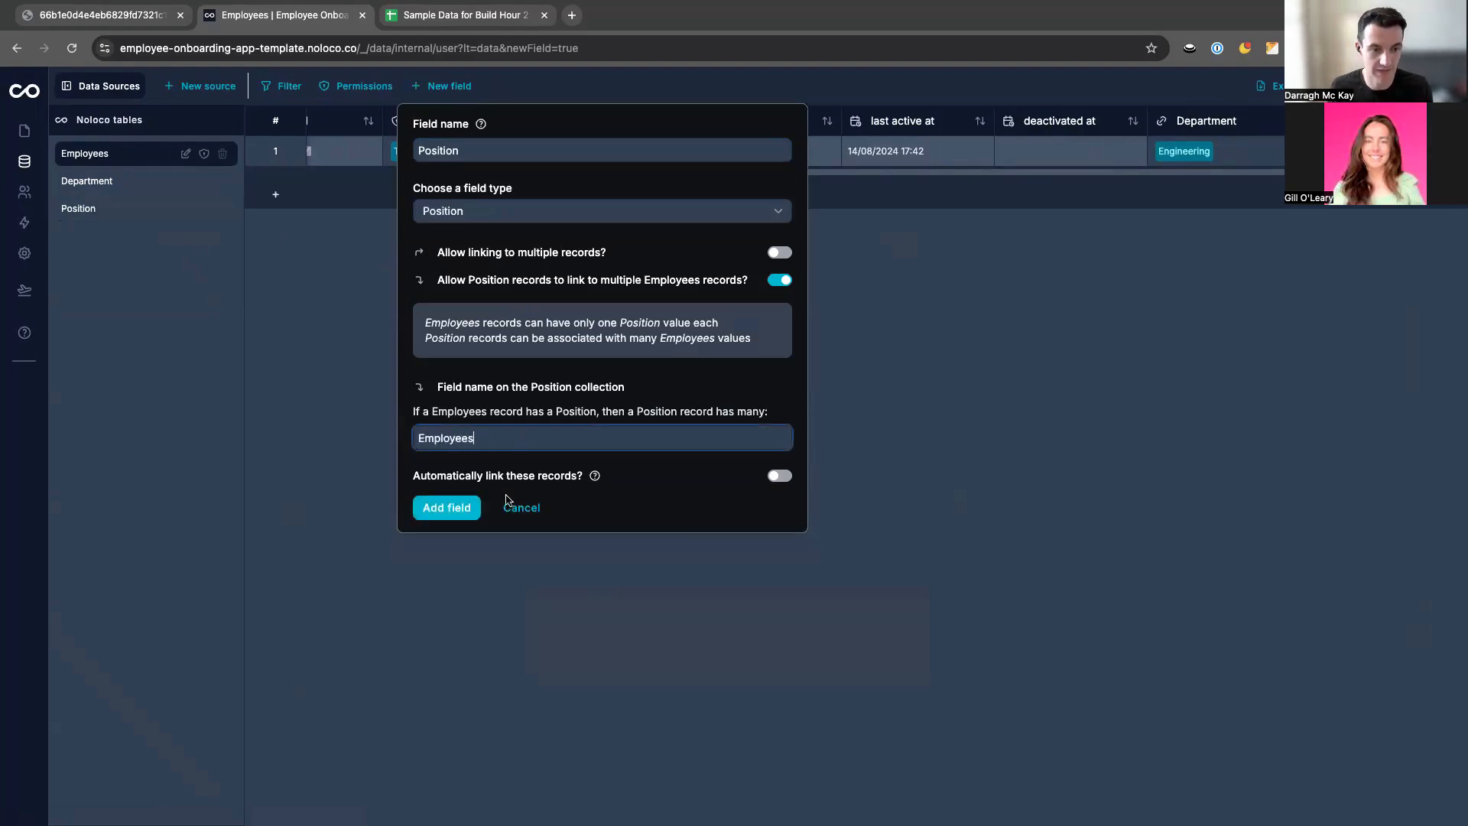
left_click(450, 509)
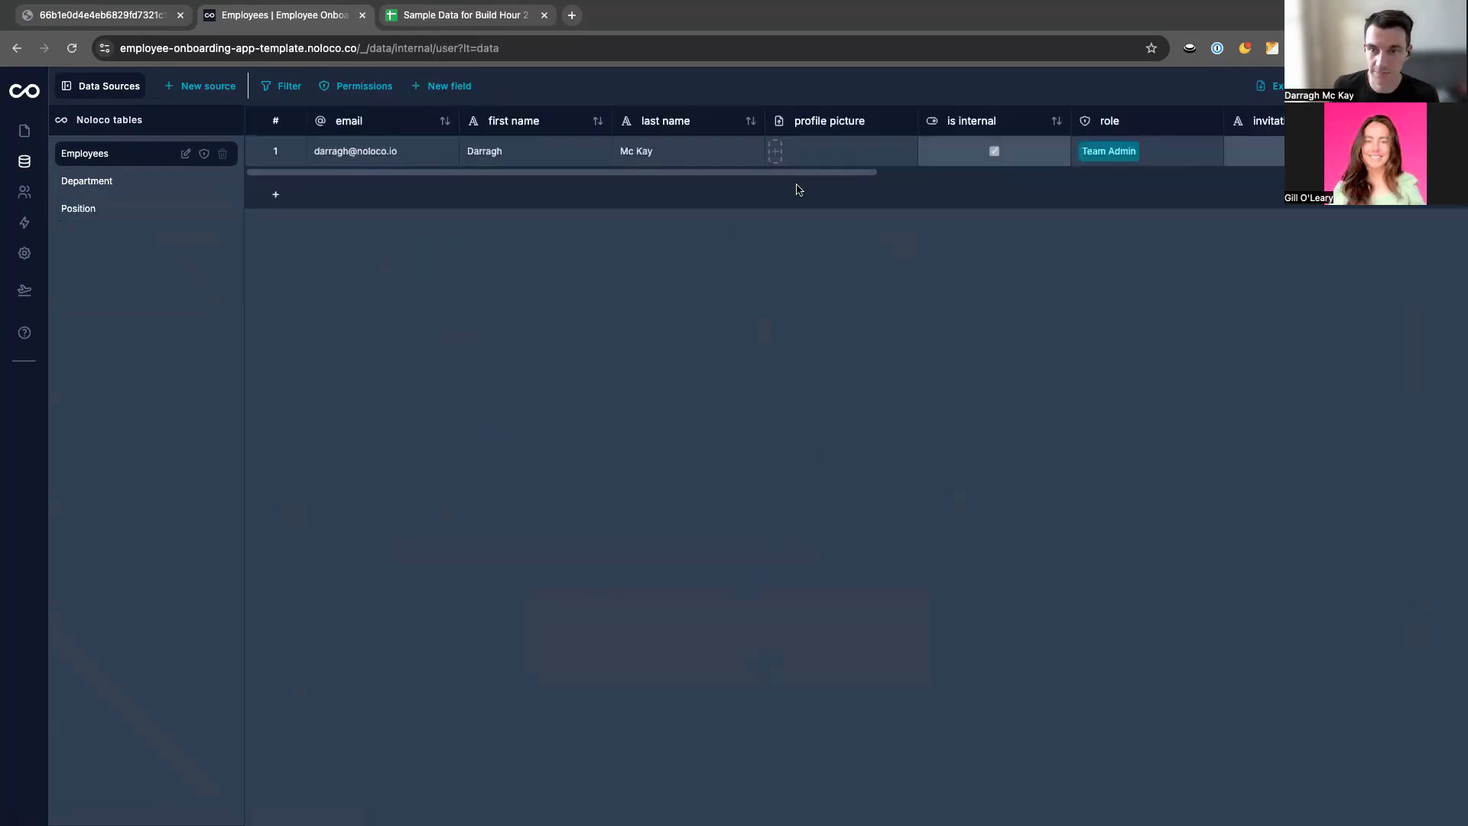
Add a field named Phone Number with the Phone number type to the Employees collection.
scroll(822, 156, "right", 1)
scroll(820, 156, "right", 15)
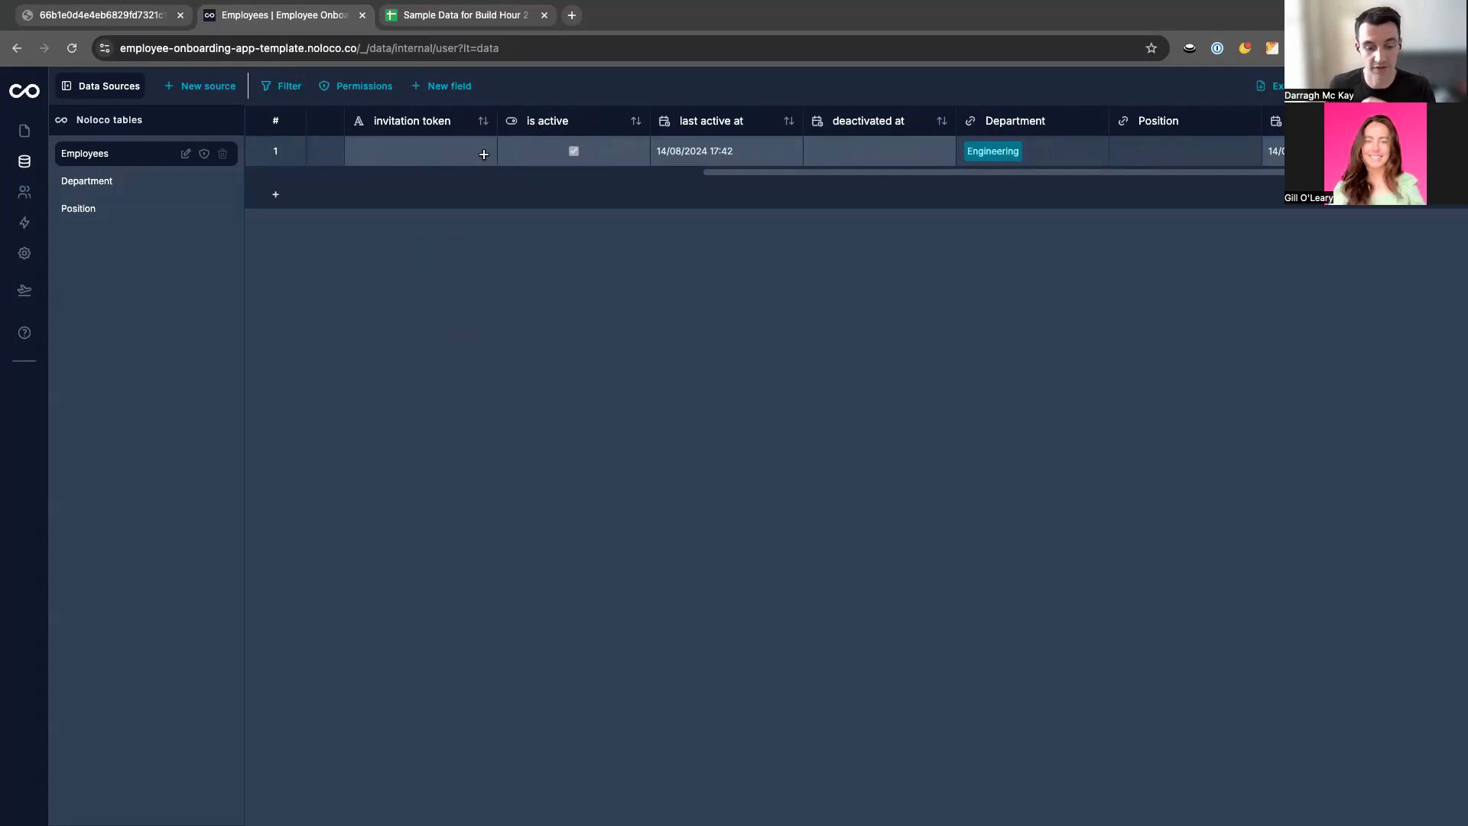
left_click(452, 87)
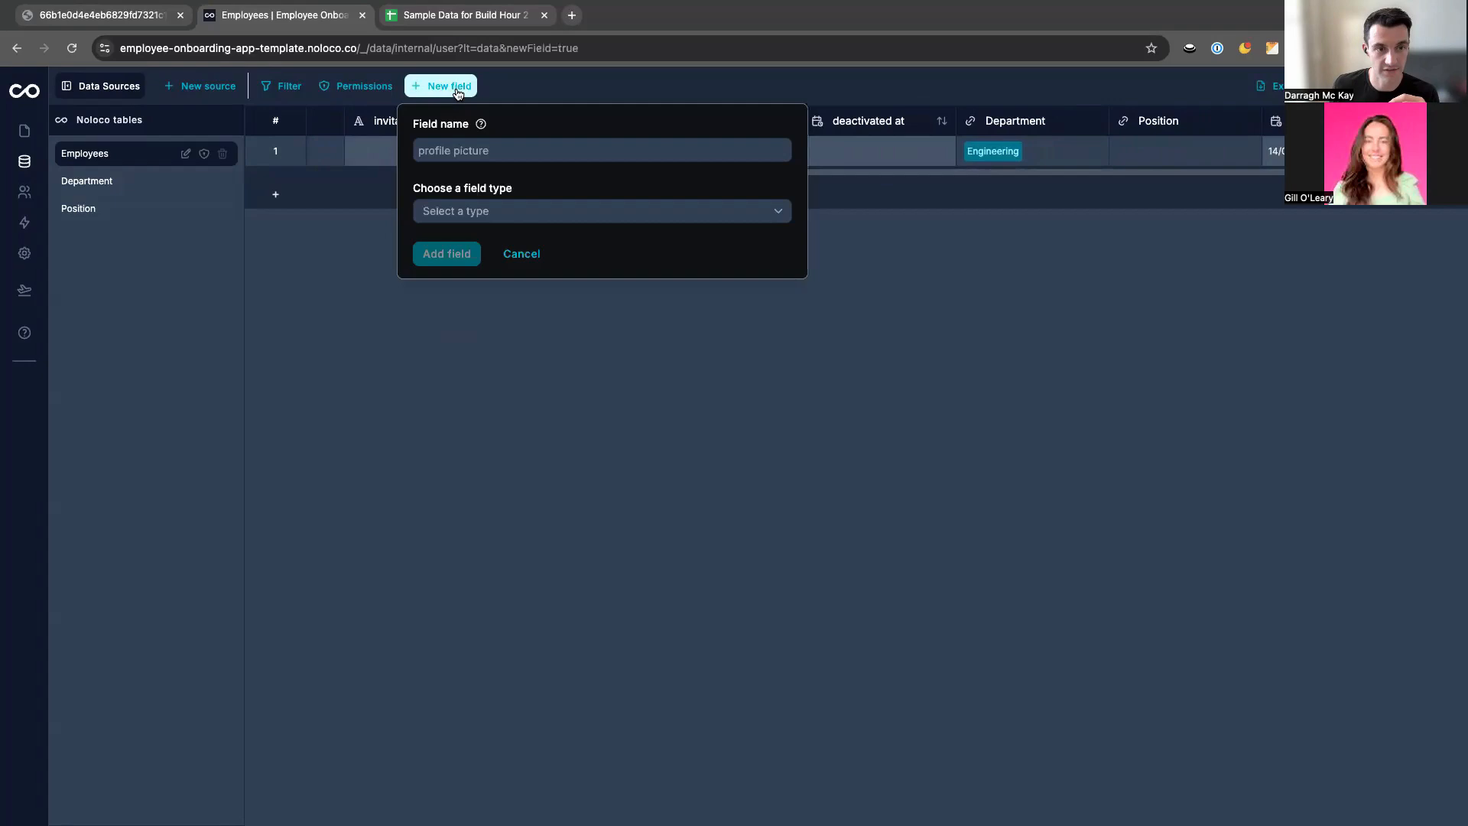
left_click(467, 145)
type("Phon")
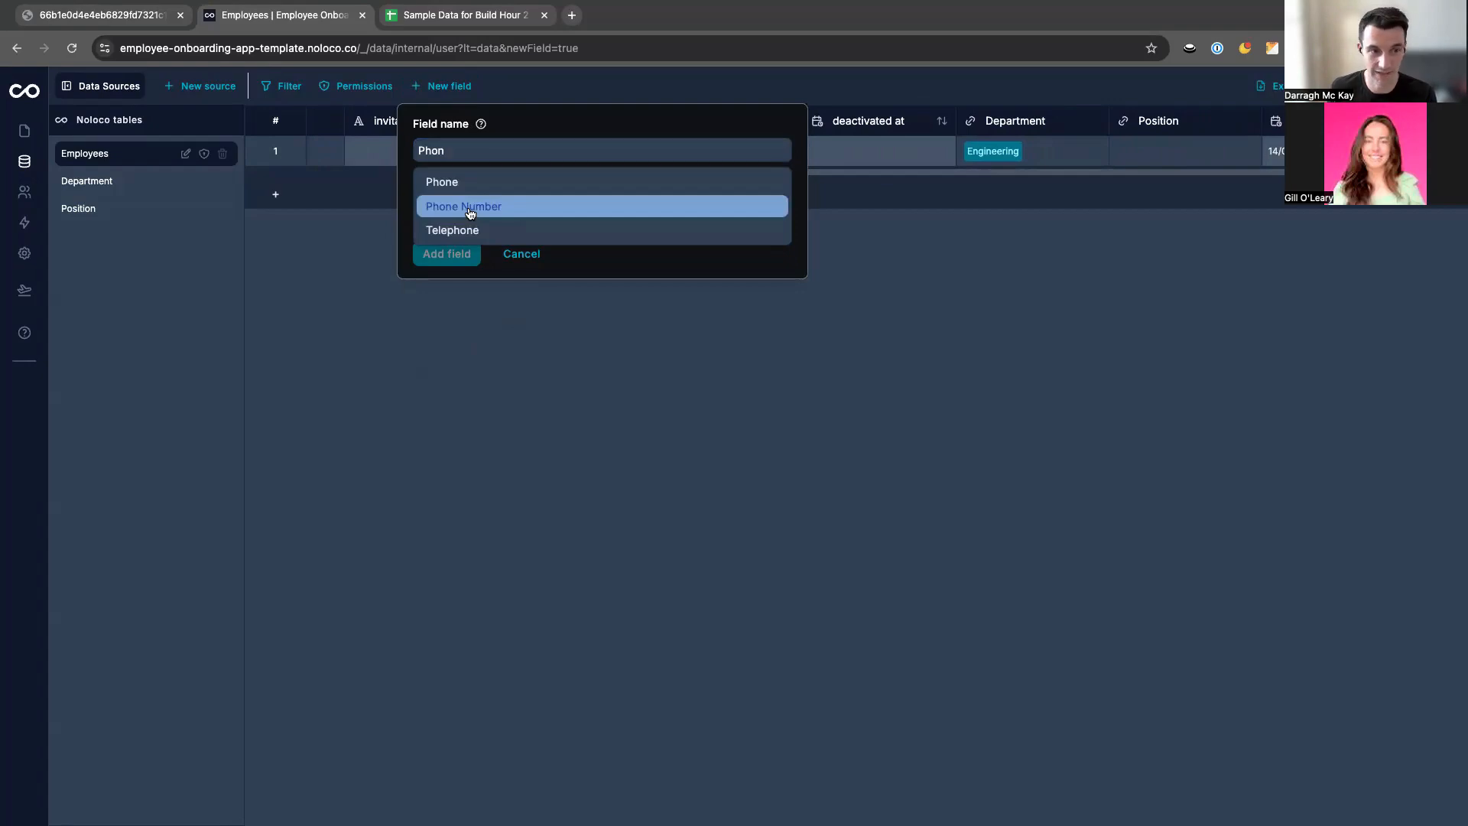
left_click(470, 214)
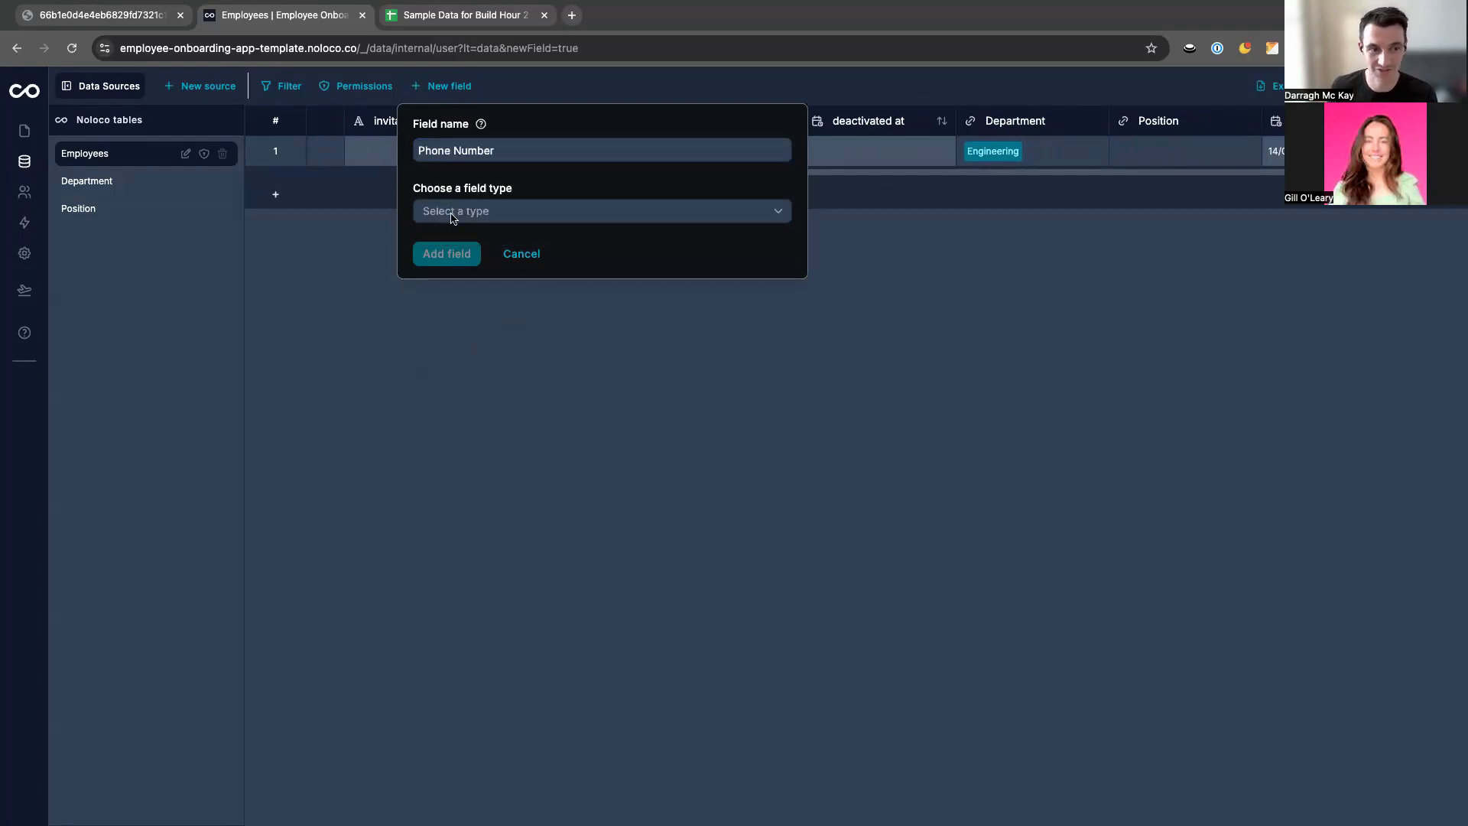
left_click(453, 218)
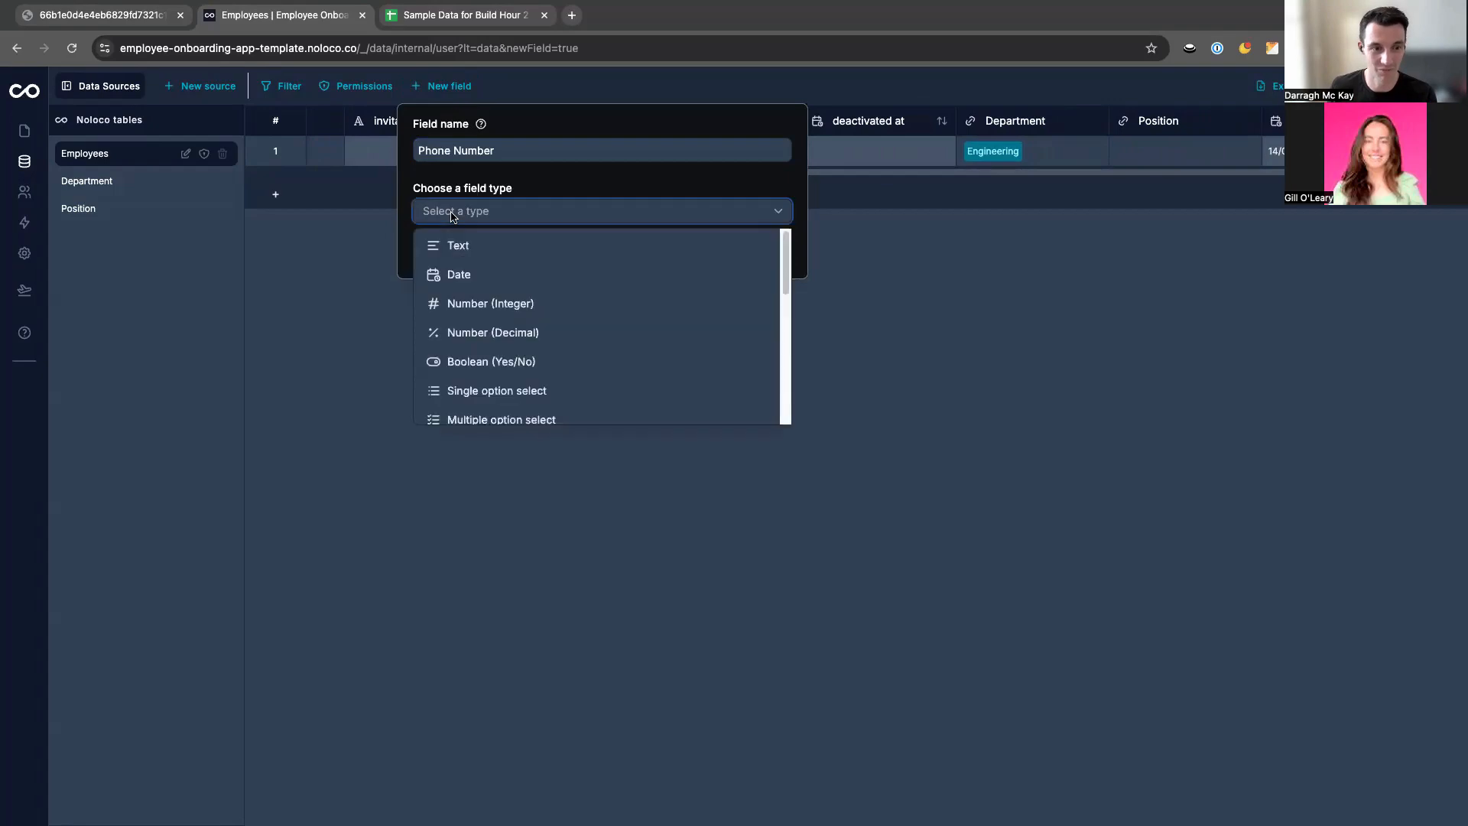
scroll(490, 306, "down", 1)
scroll(489, 291, "down", 5)
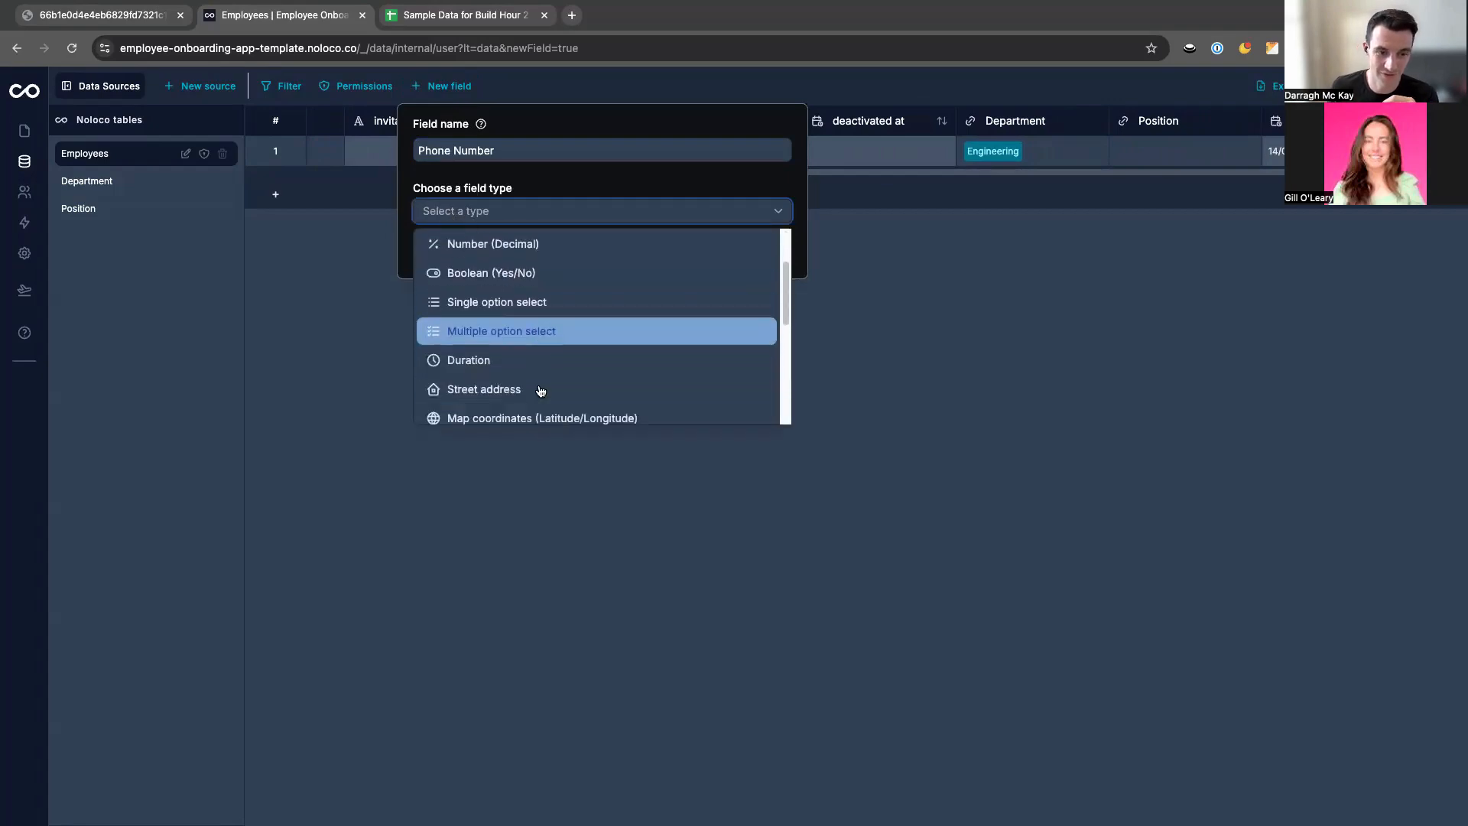
left_click(512, 284)
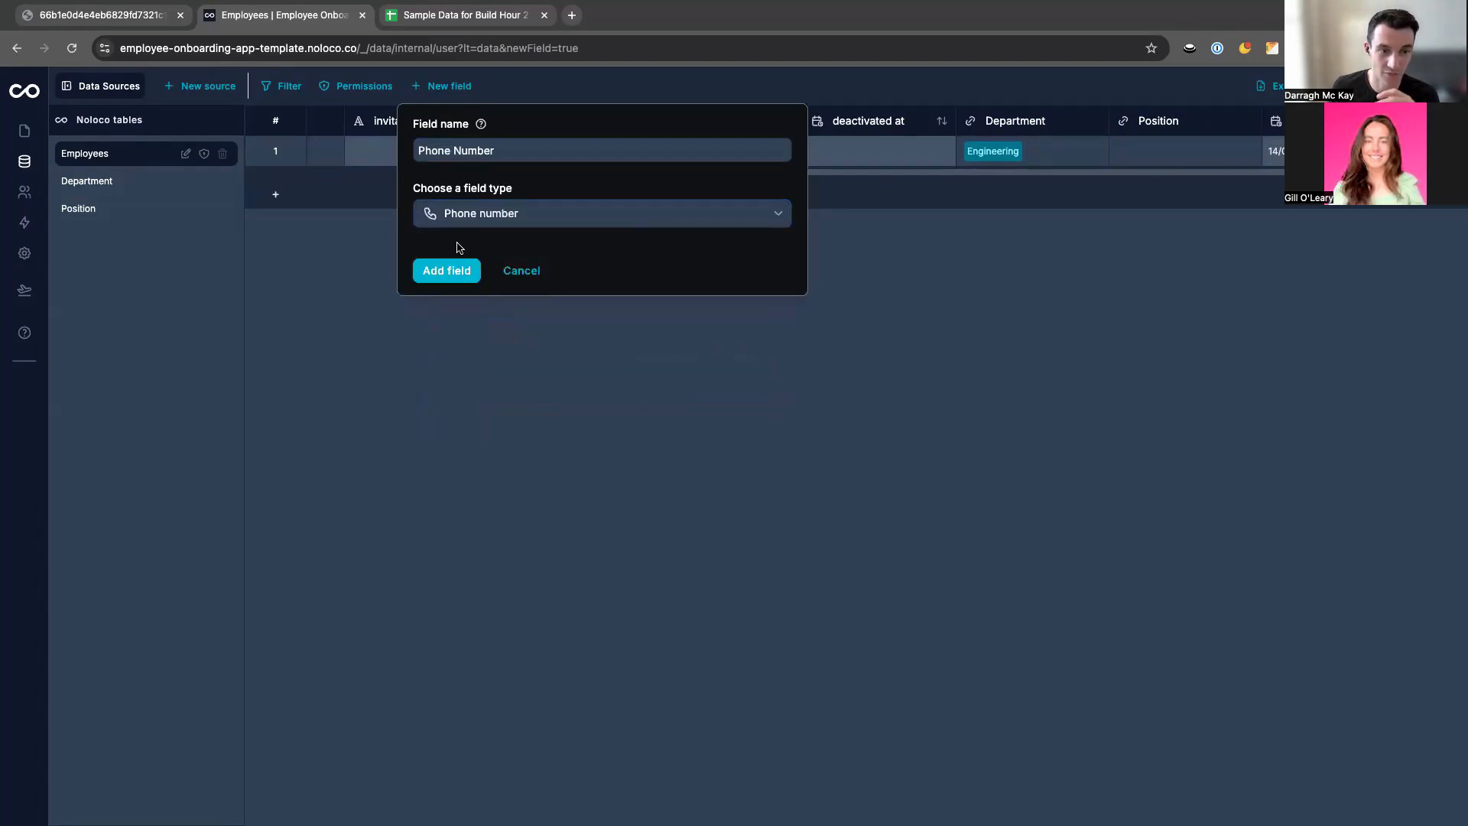
left_click(447, 269)
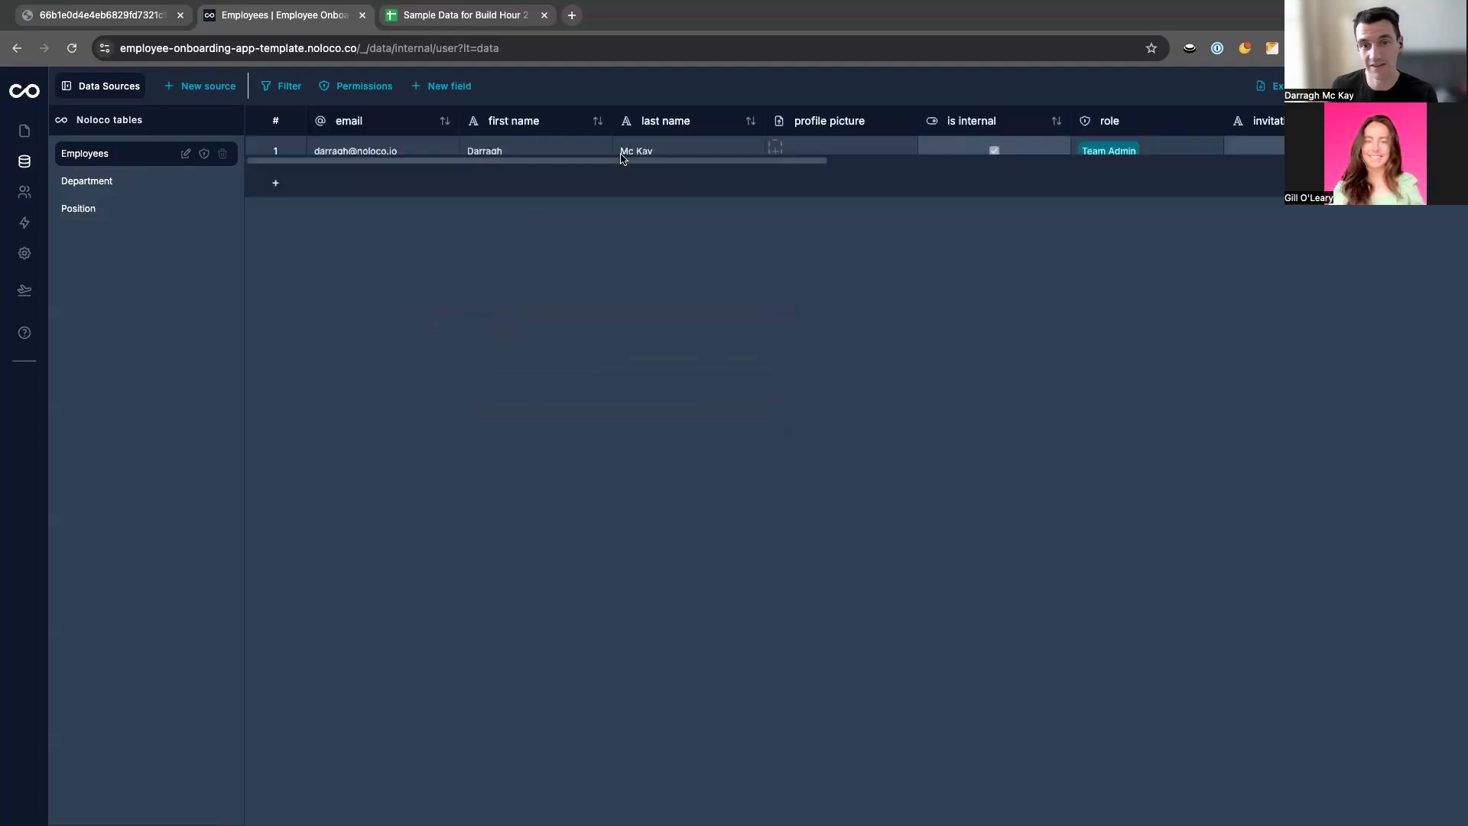
Inspect the country code choices in the first employee's Phone Number cell, leaving the cell empty.
scroll(745, 157, "right", 10)
scroll(748, 159, "right", 1)
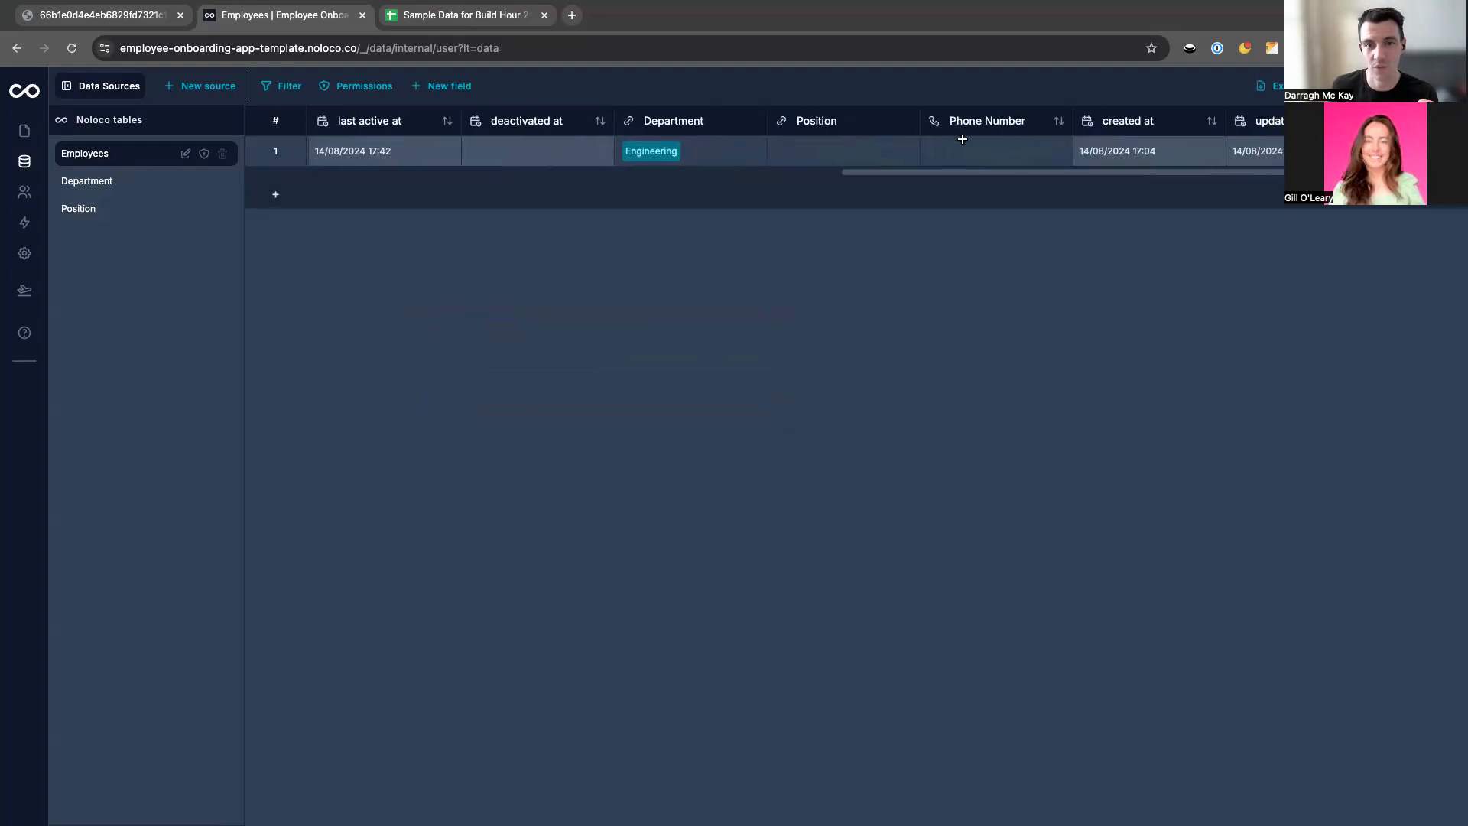
left_click(954, 142)
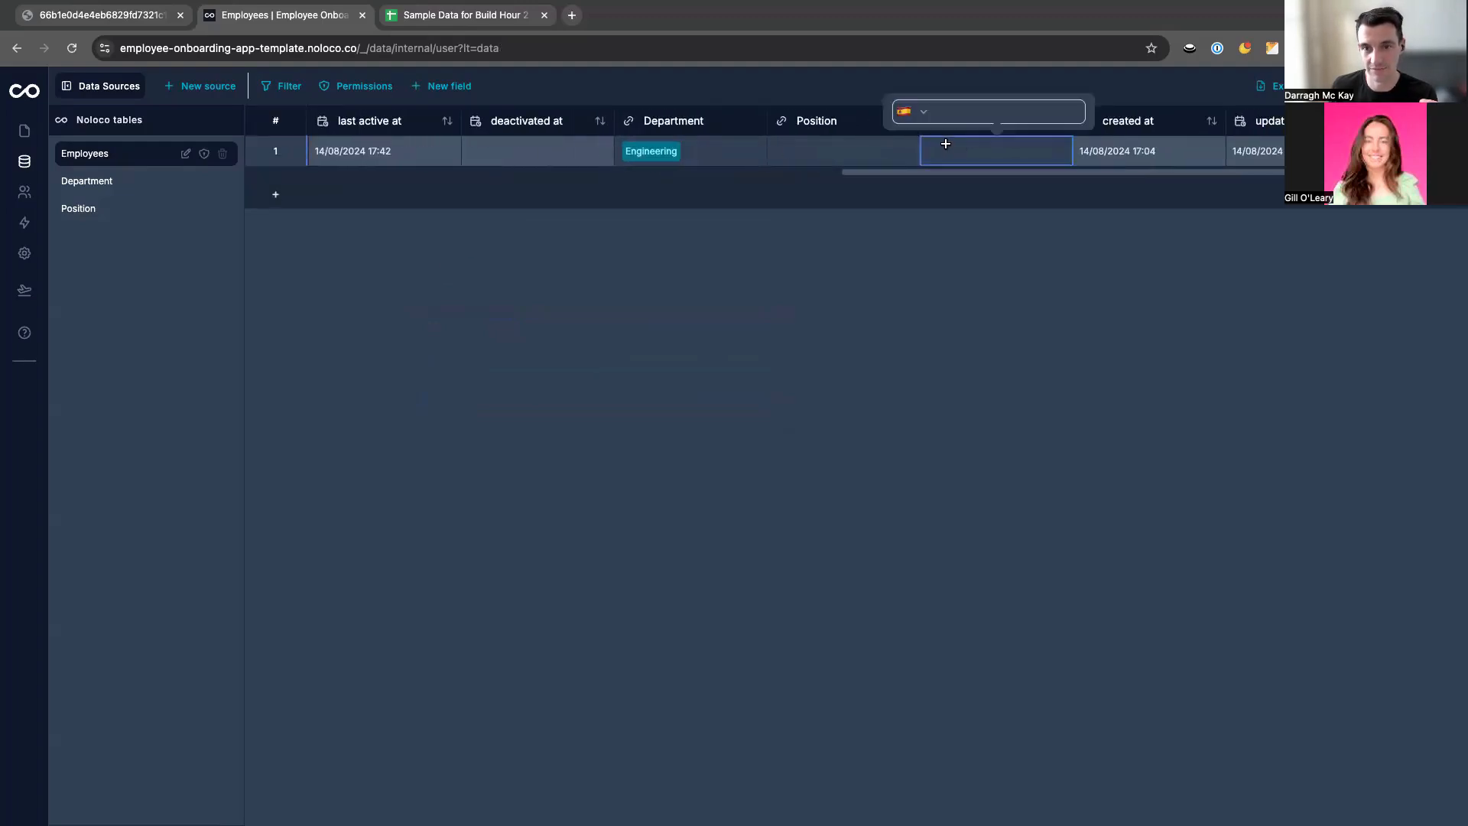
left_click(923, 116)
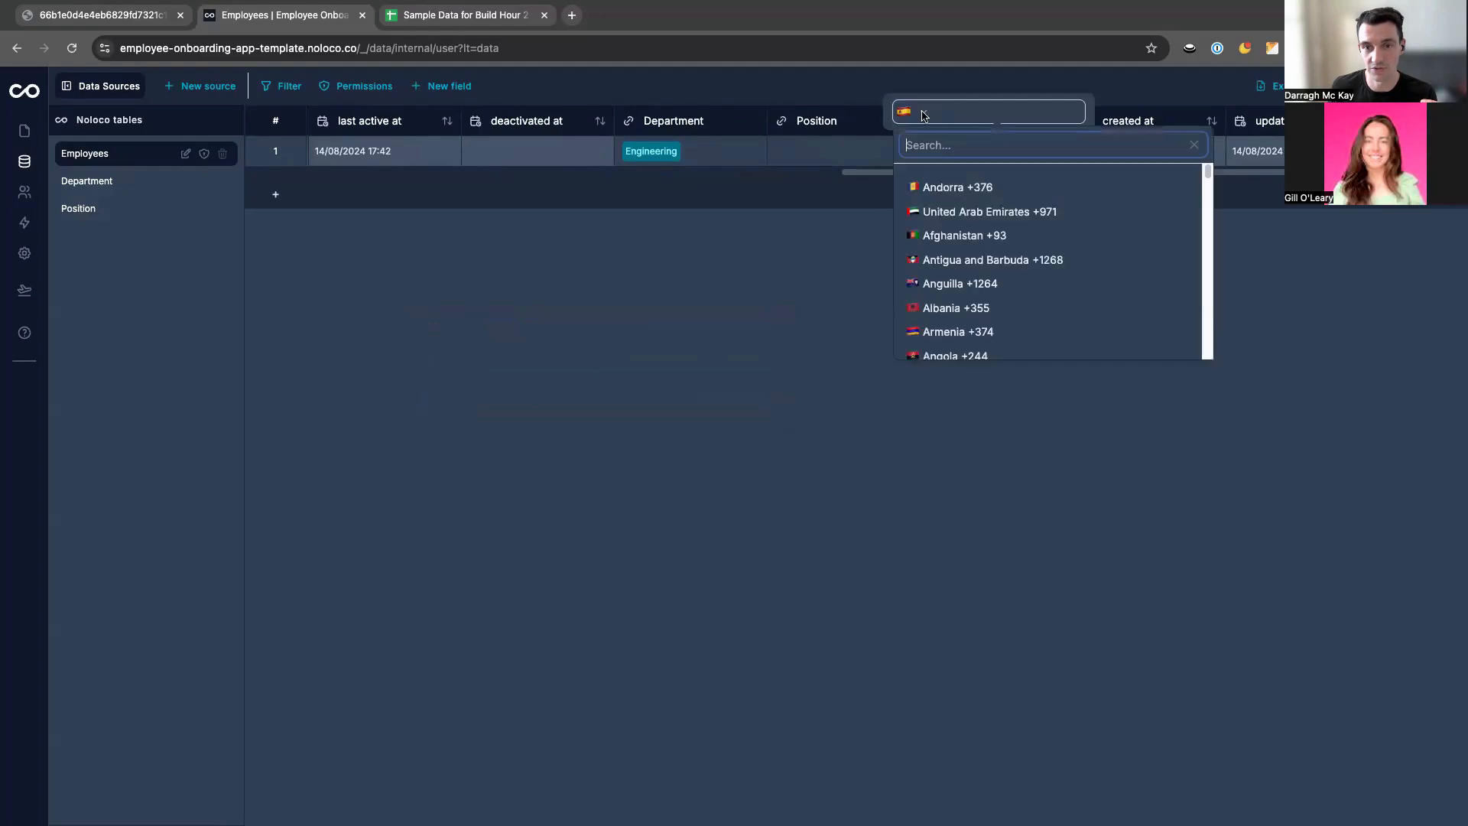
left_click(958, 109)
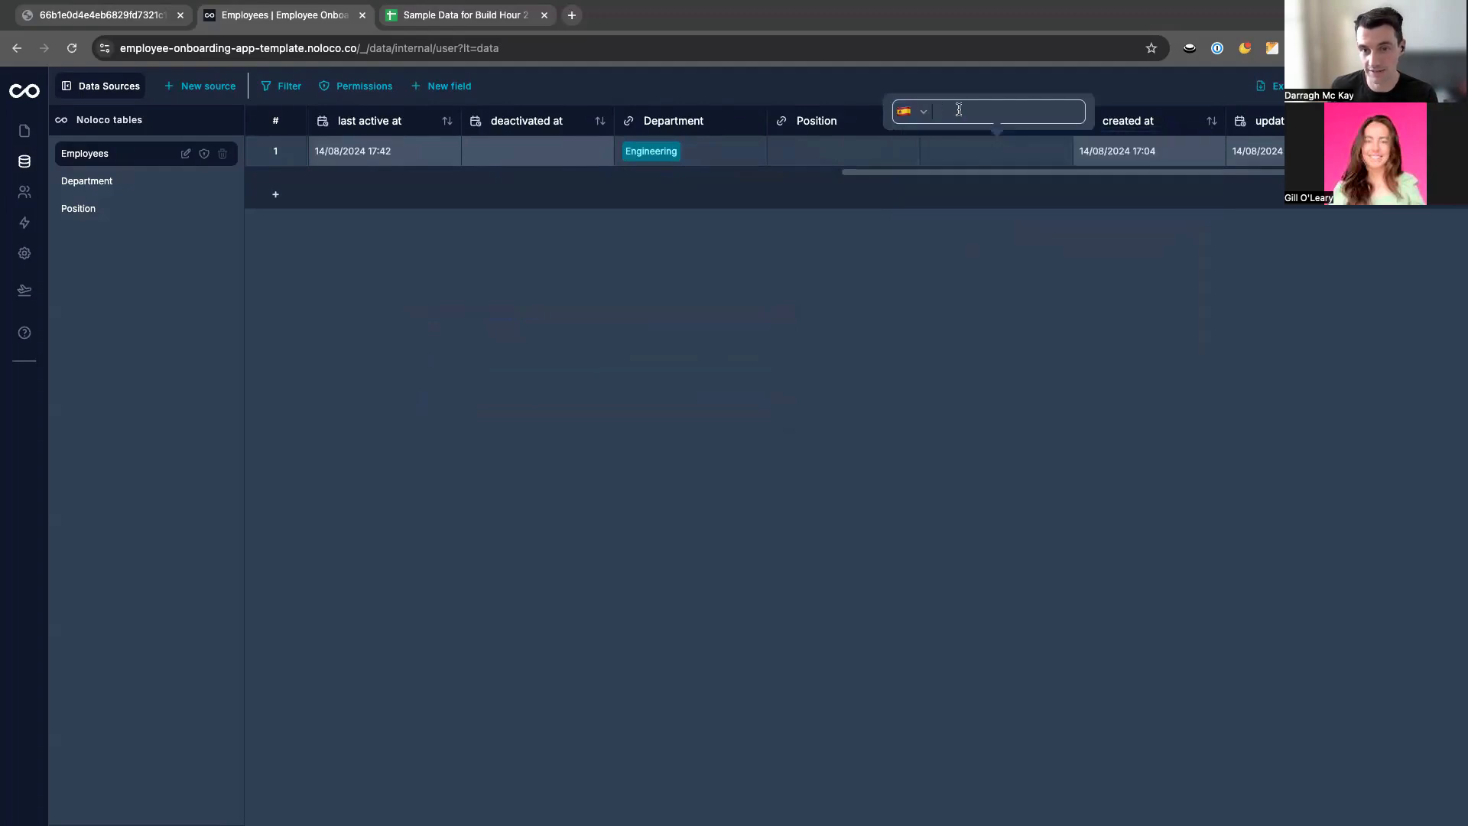
left_click(918, 260)
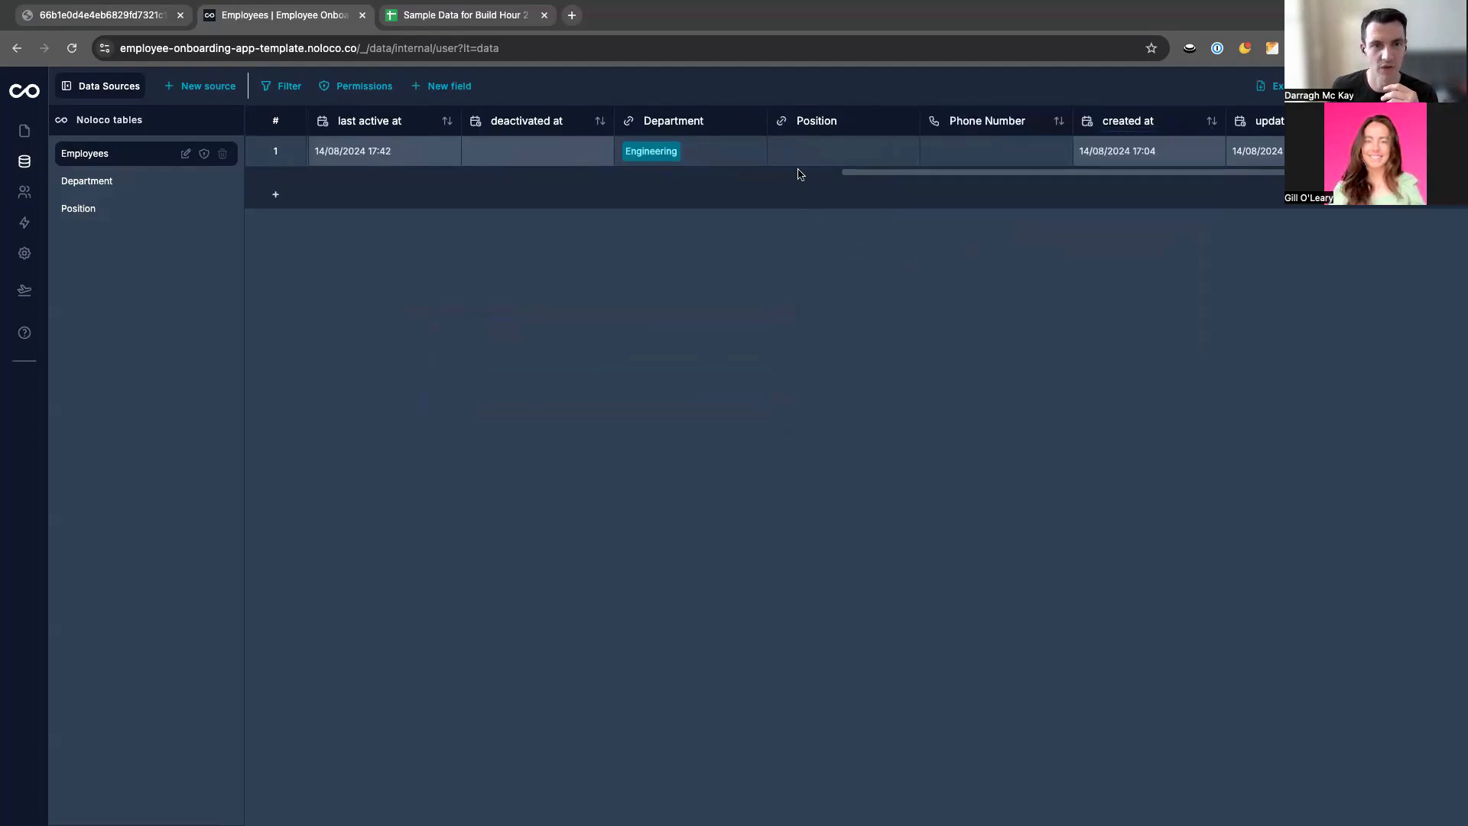
Start another new field on the Employees collection and name it Start Date.
scroll(798, 175, "left", 5)
scroll(799, 175, "left", 10)
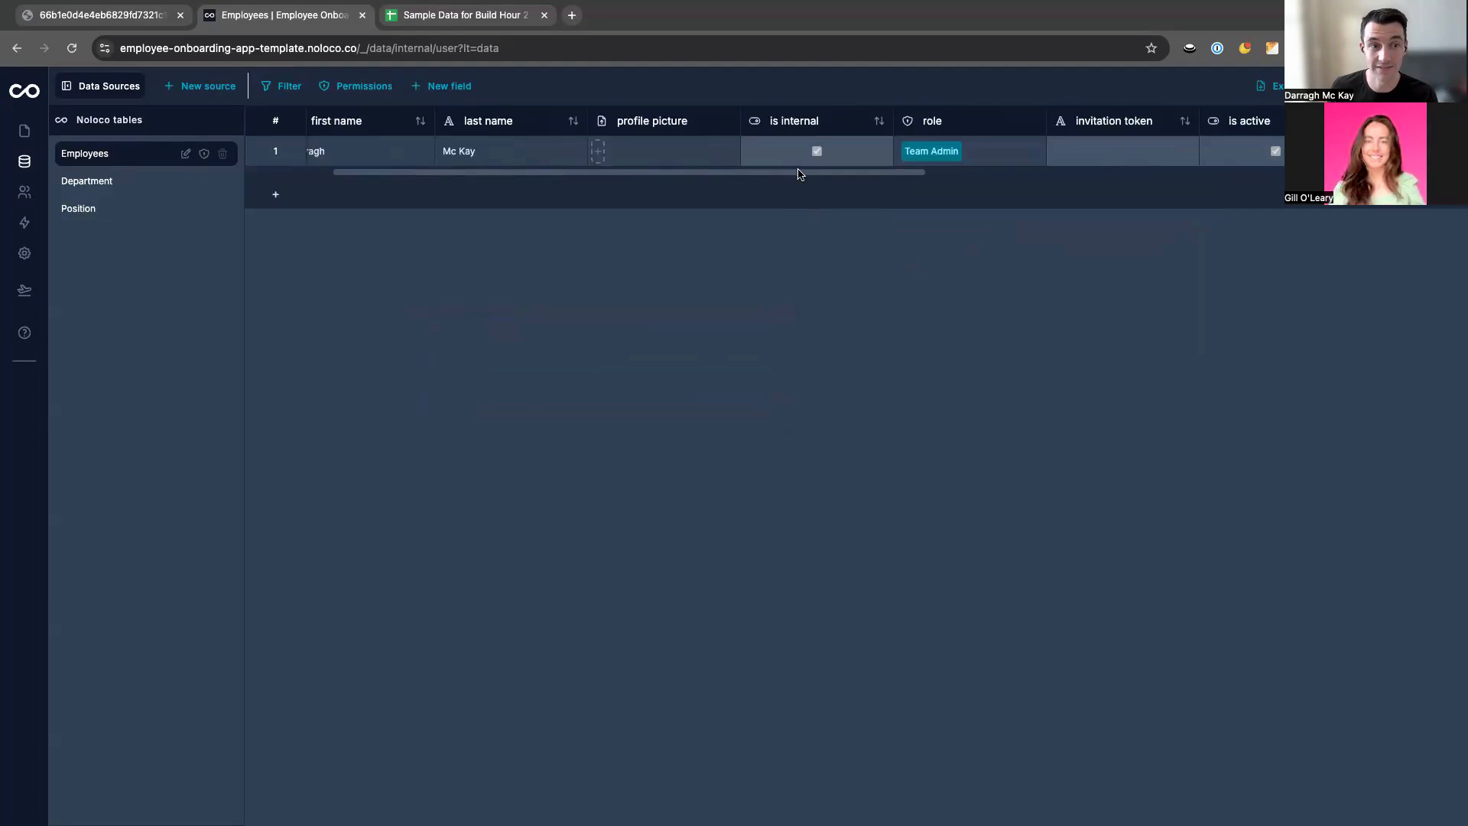
left_click(447, 88)
left_click(440, 150)
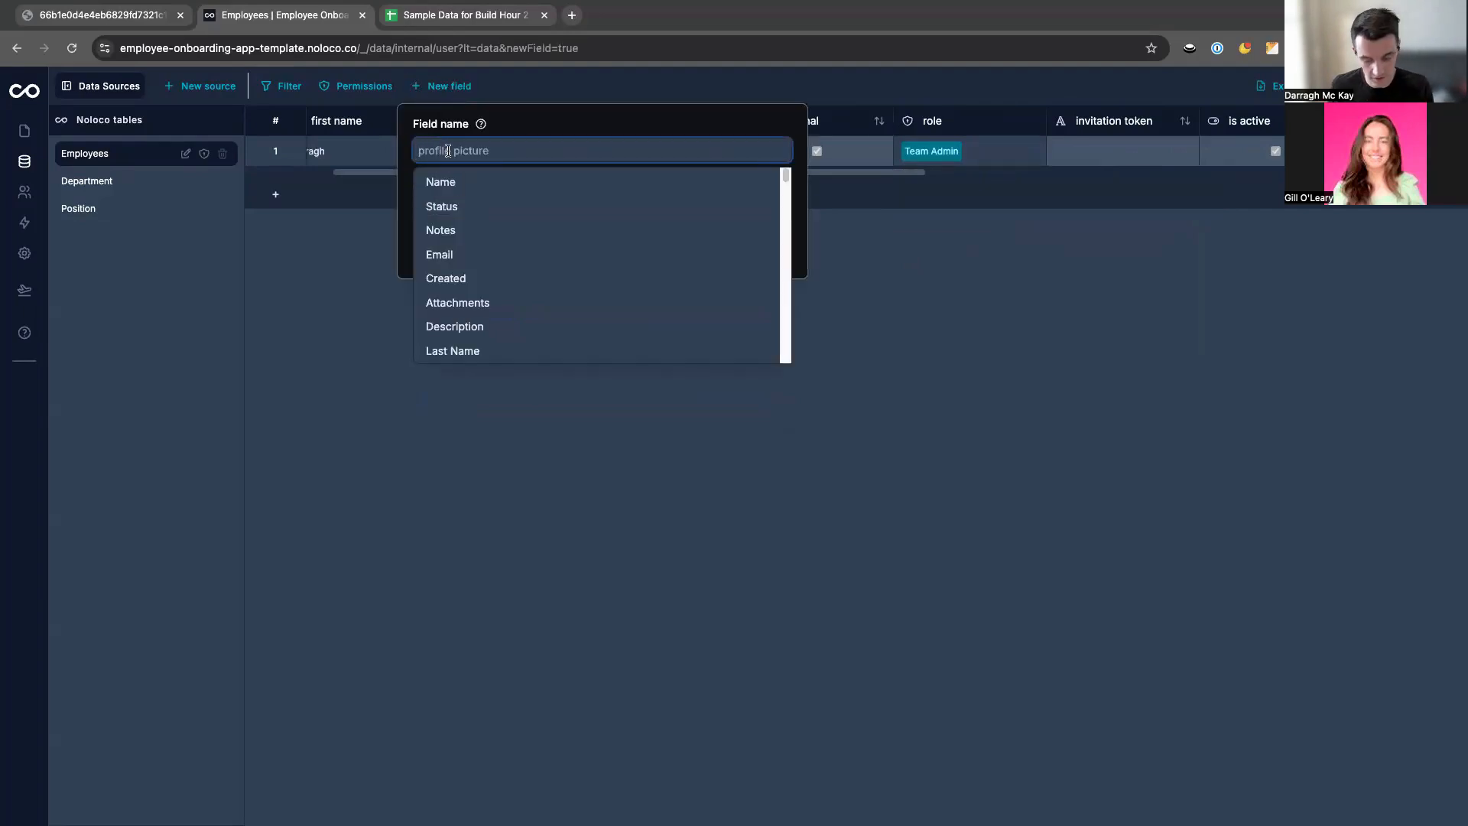
type("Sta")
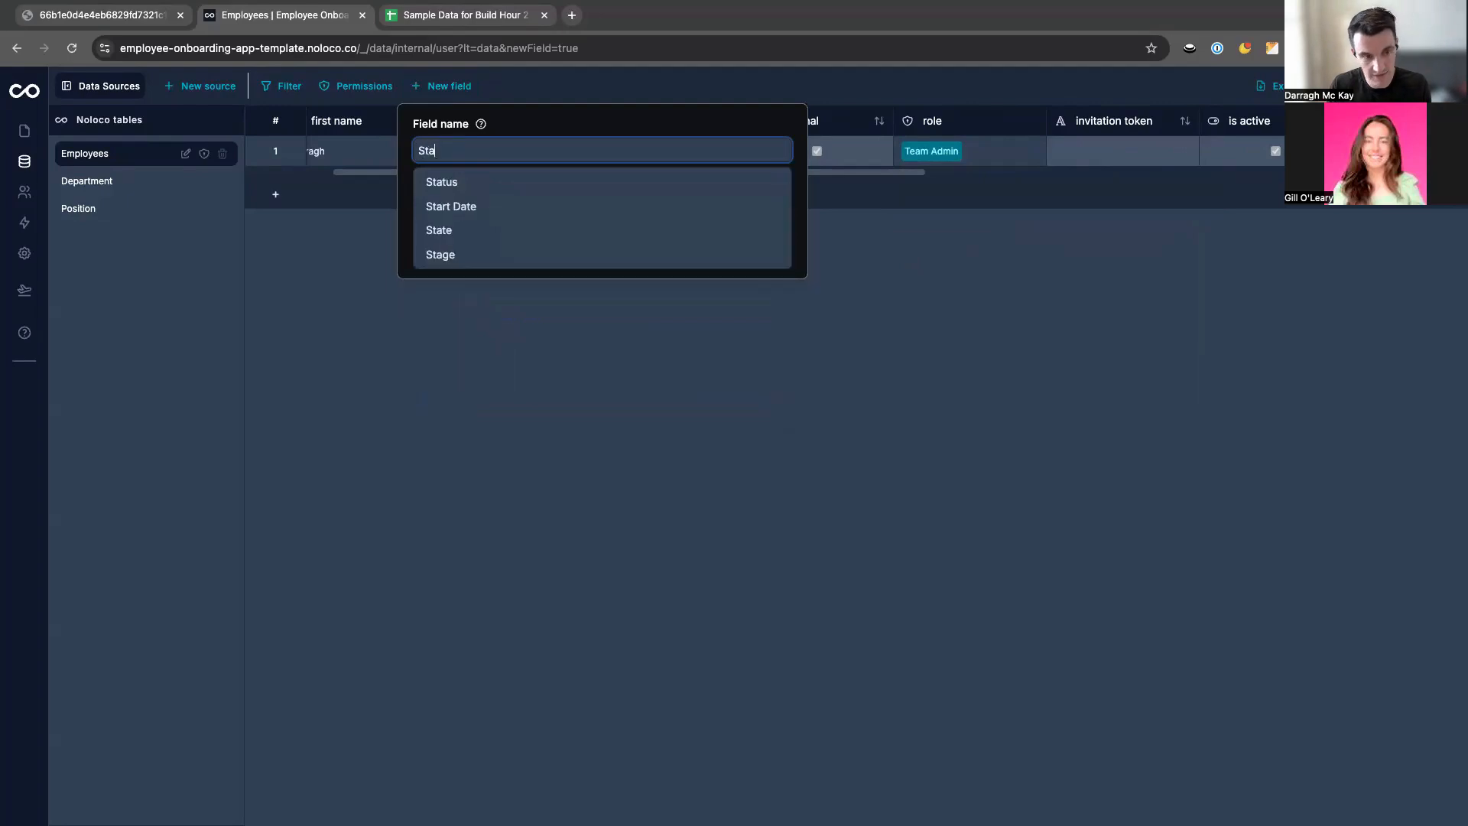
type("rt")
left_click(450, 182)
Set the Start Date field's type to Date with the Date format and add it to the Employees collection.
left_click(457, 212)
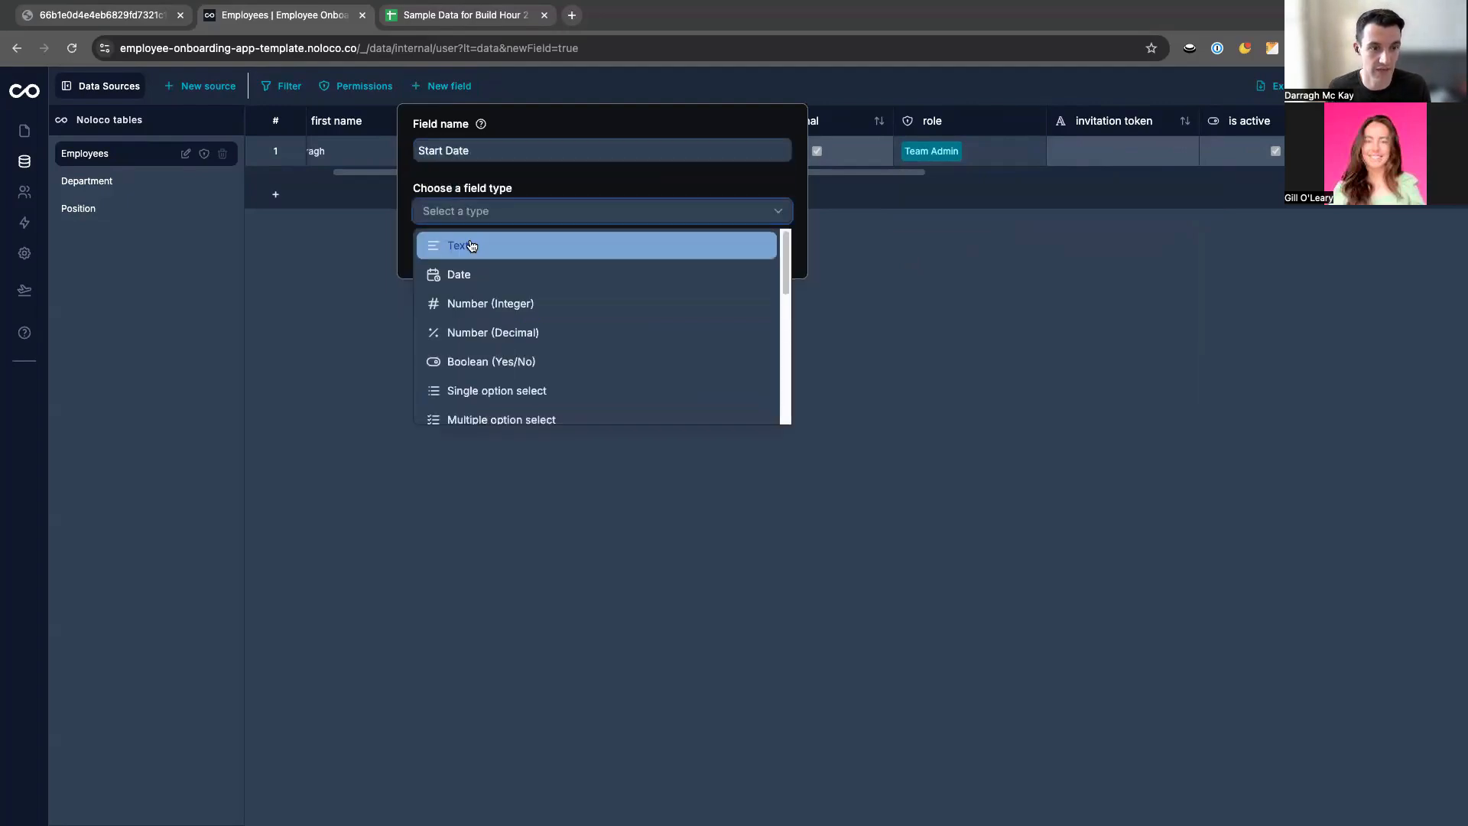
scroll(482, 336, "down", 4)
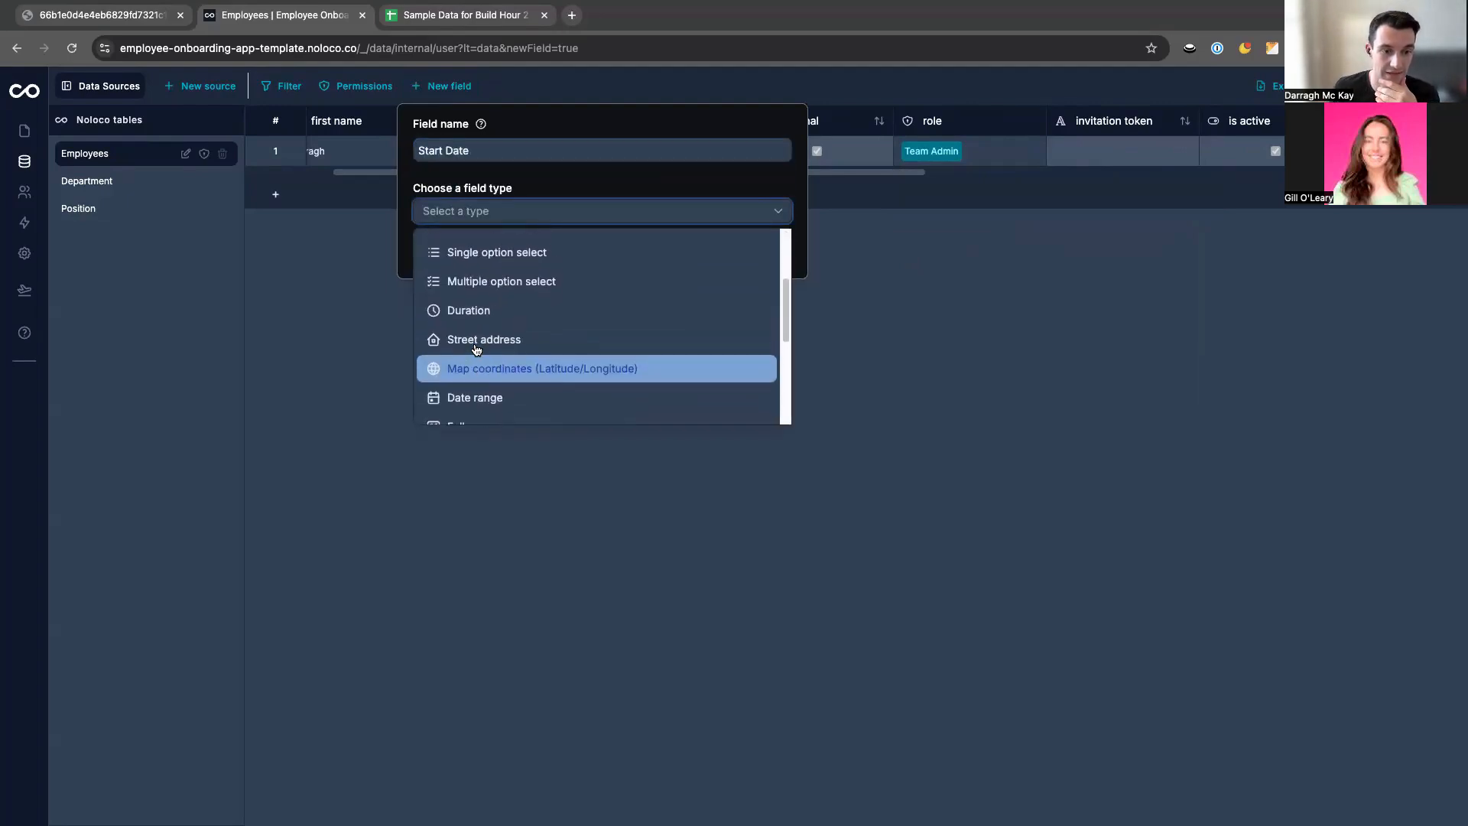
scroll(475, 348, "up", 4)
left_click(461, 272)
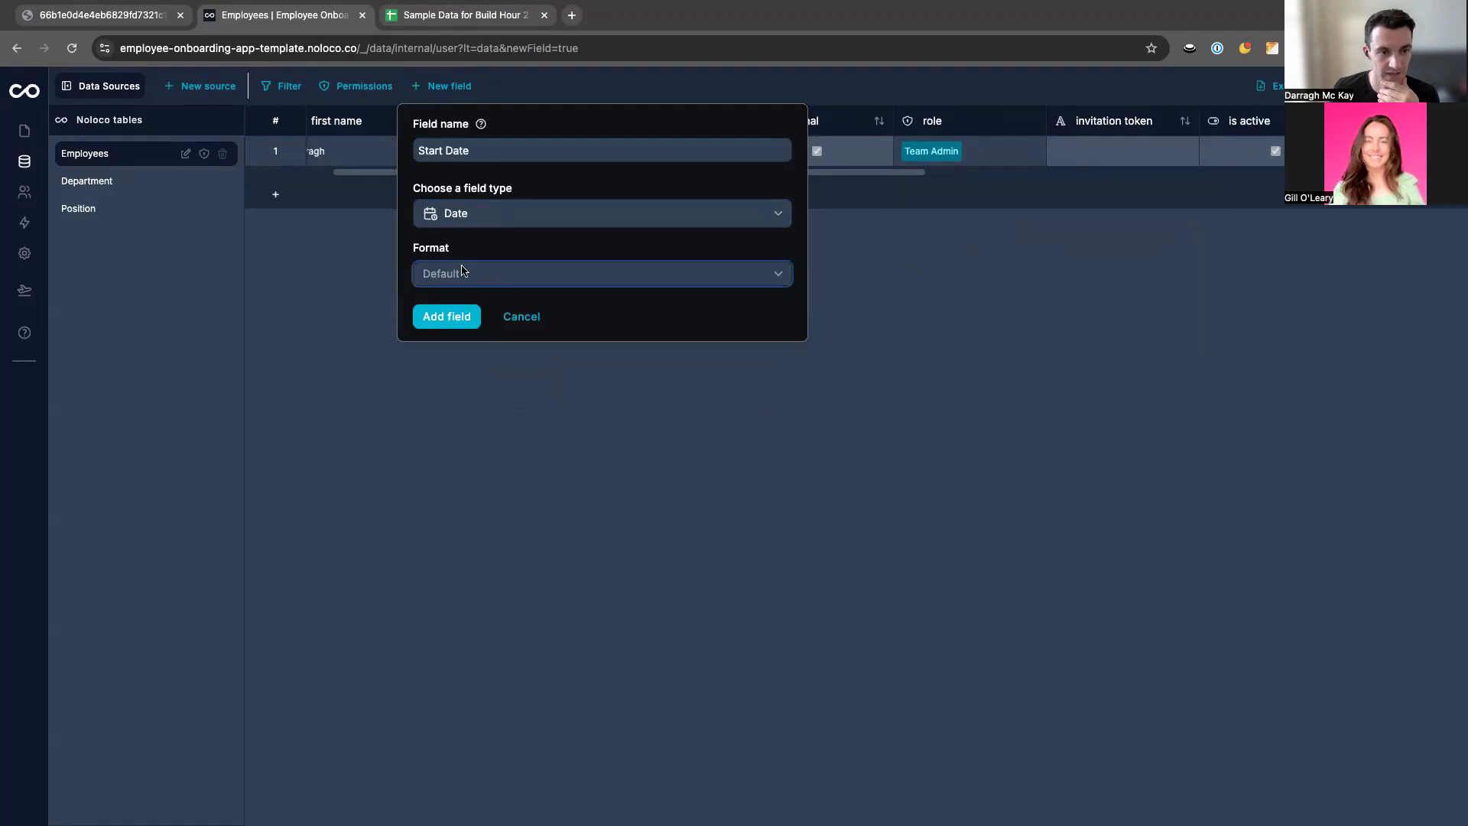
left_click(463, 272)
left_click(465, 331)
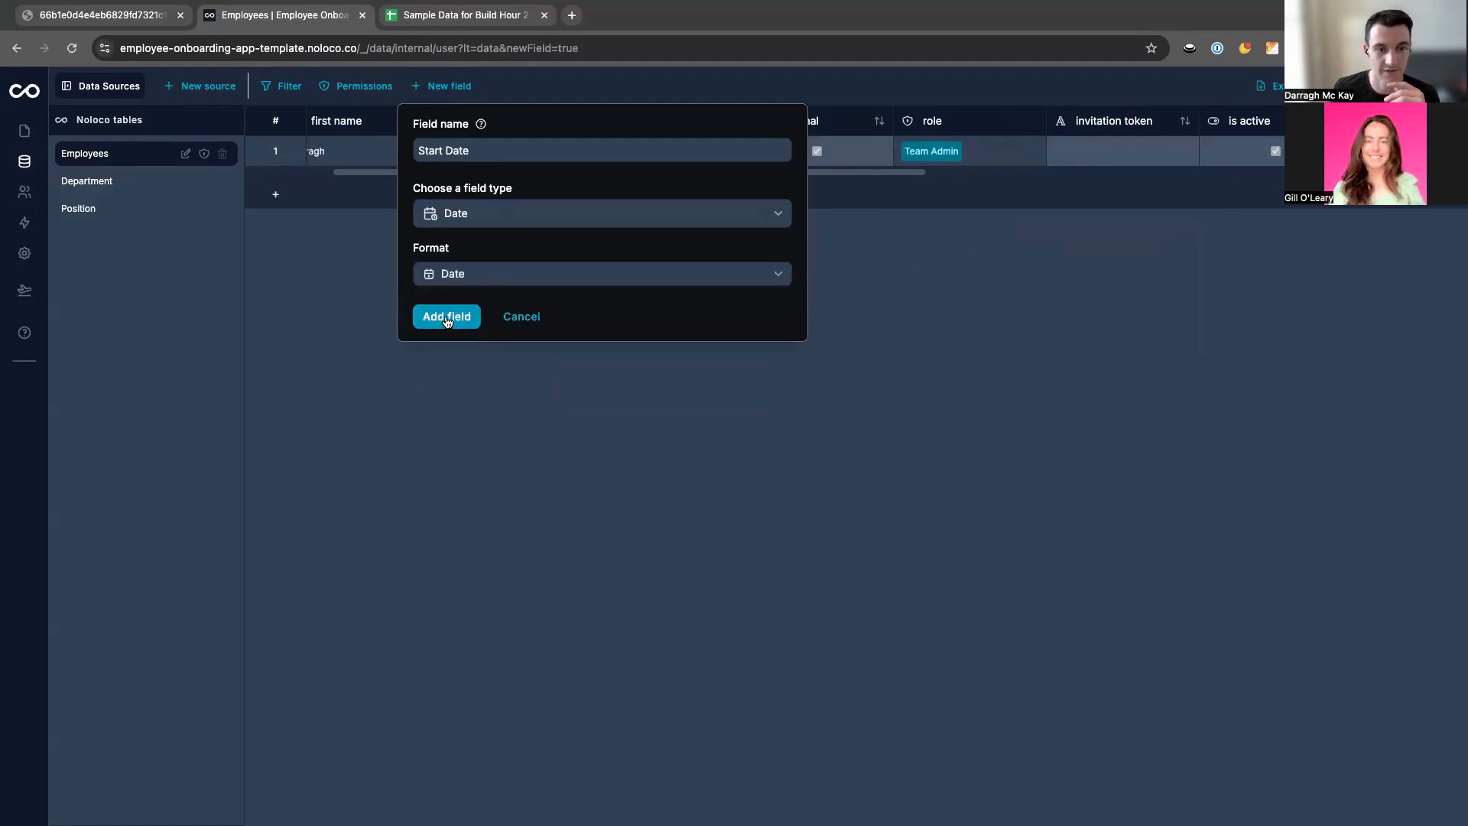
left_click(448, 317)
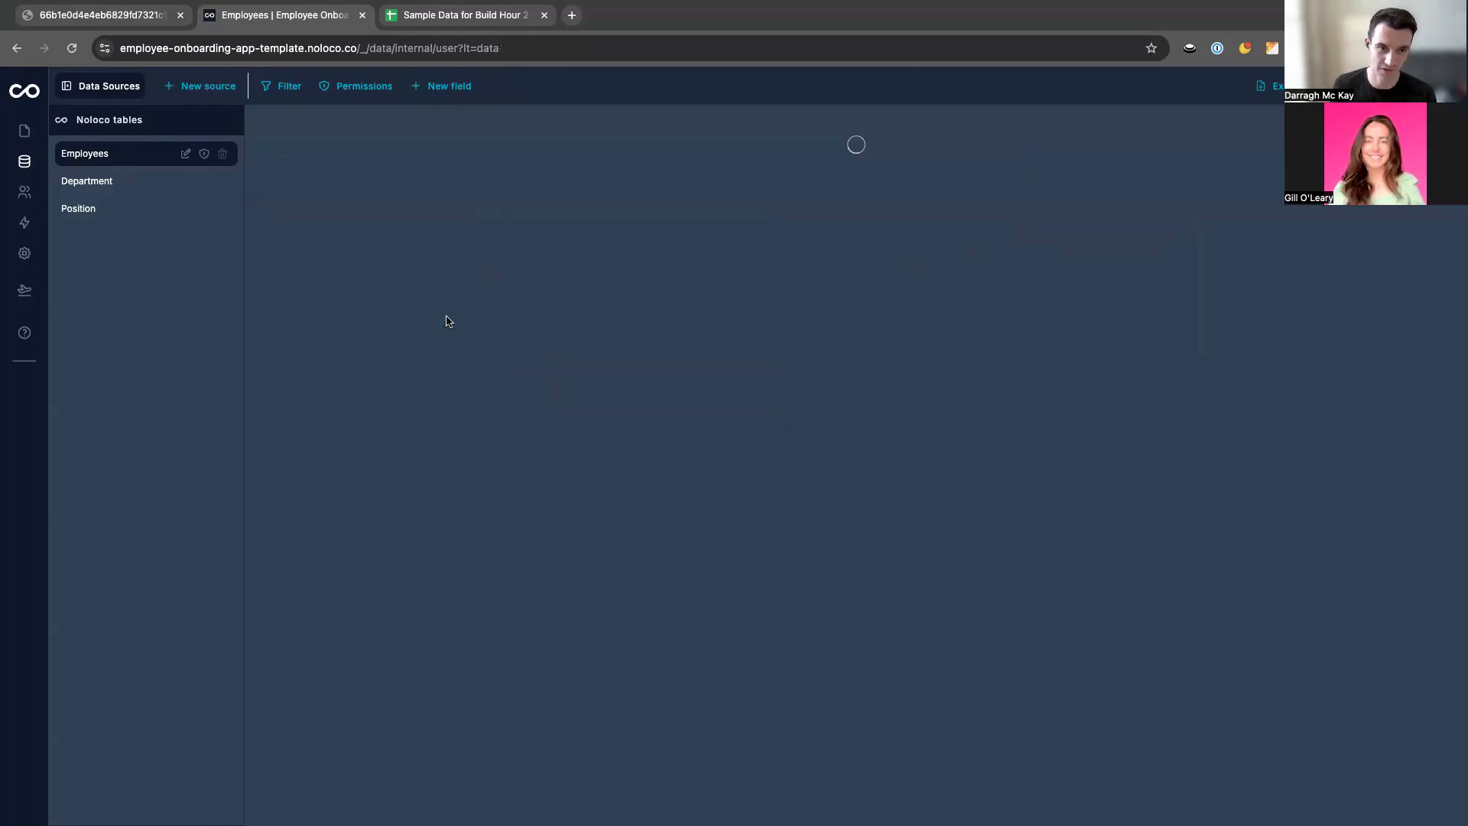
Start a new field named Manager on the Employees collection and set its type to a link to Employees records.
left_click(452, 90)
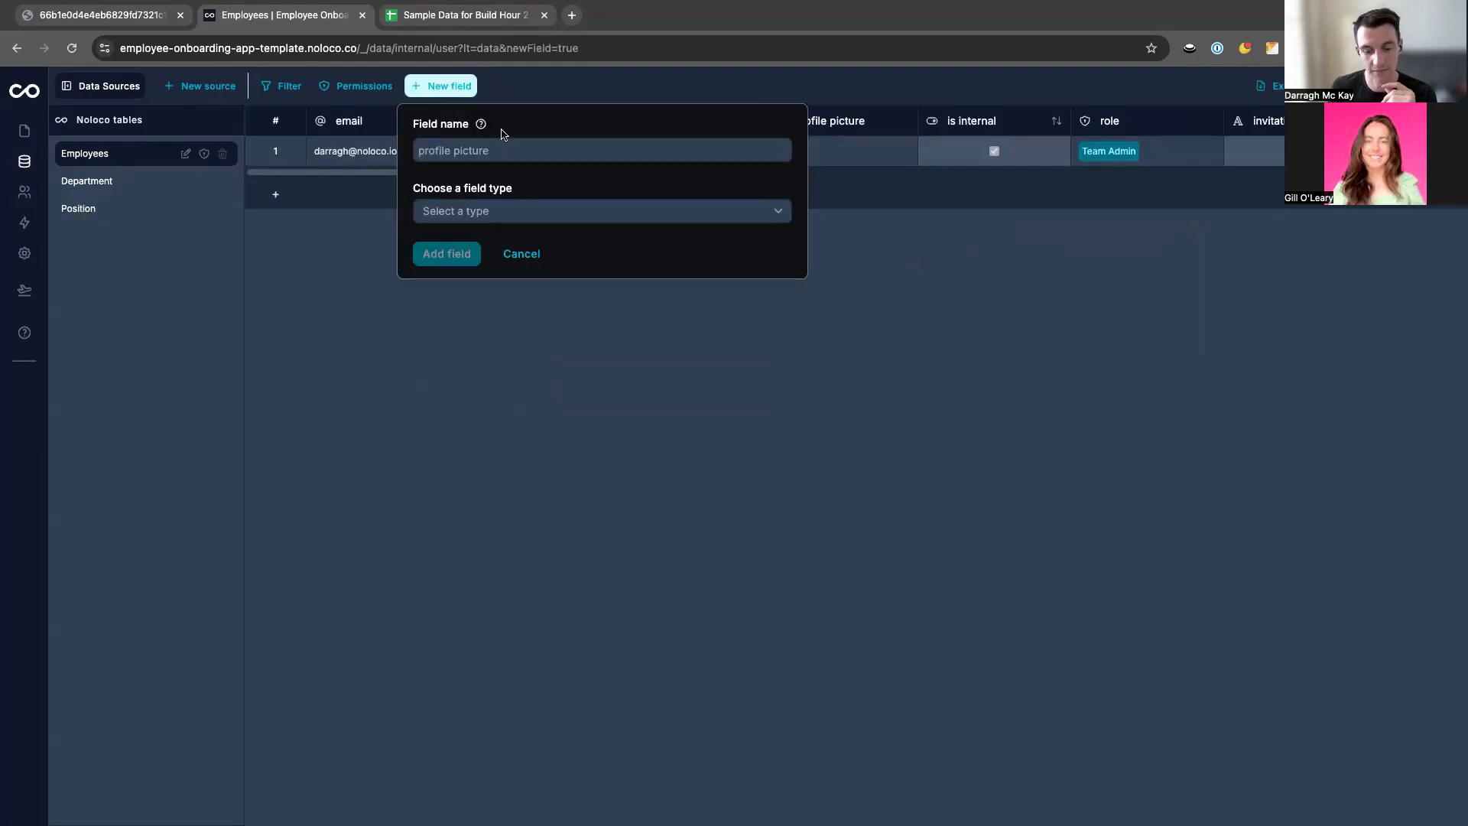
left_click(476, 144)
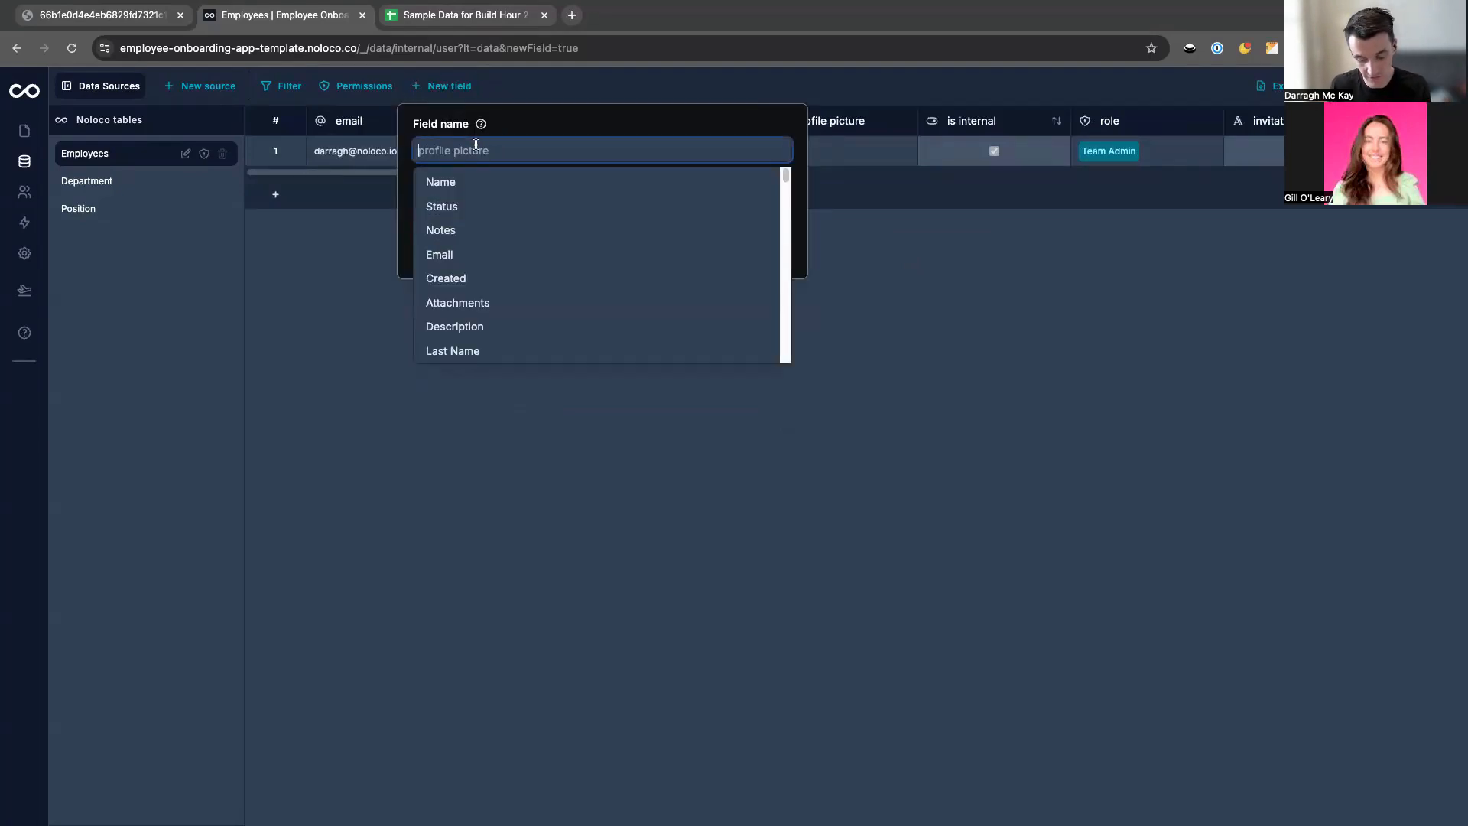
type("Manager")
left_click(463, 212)
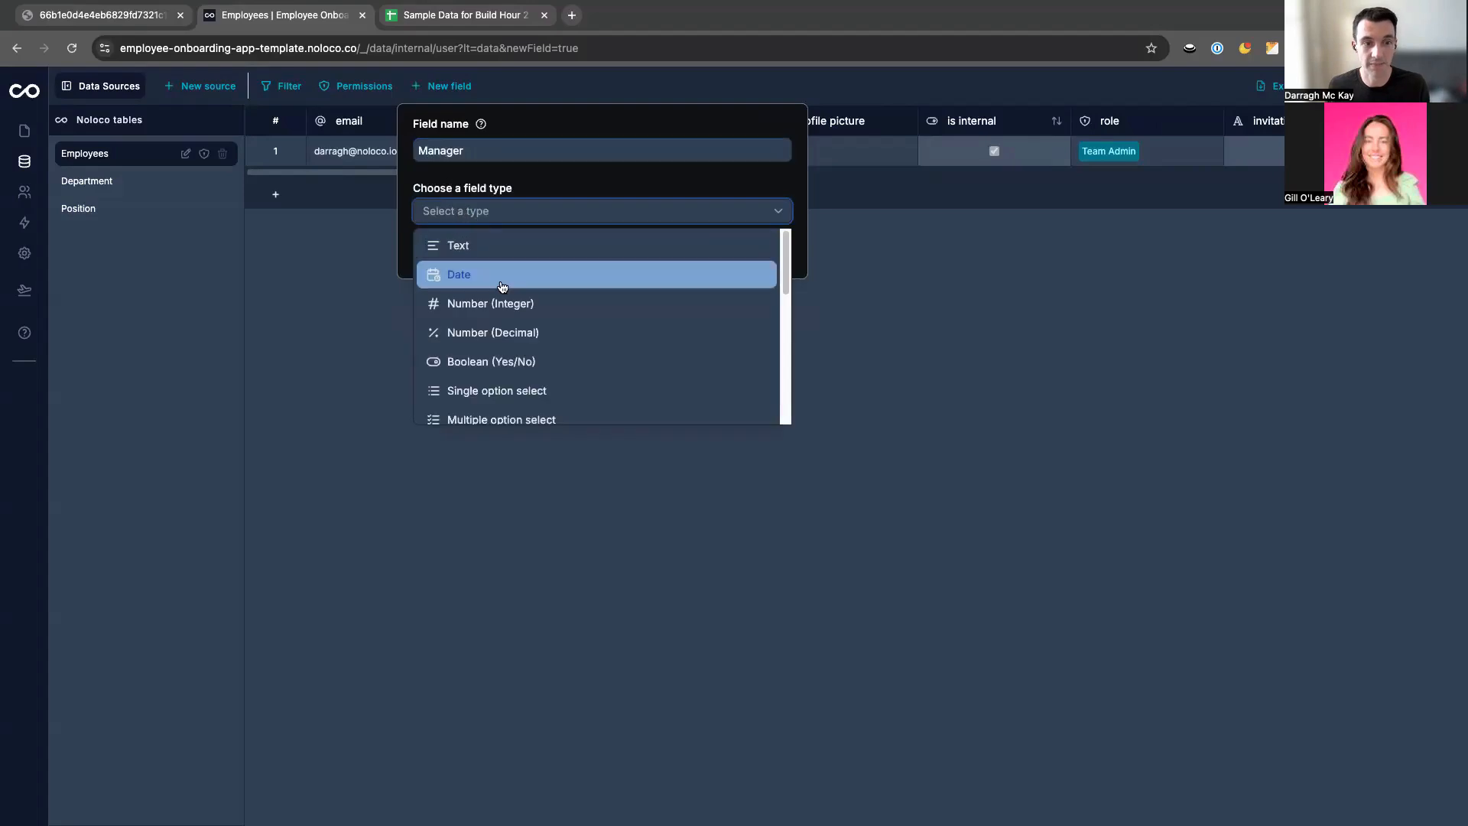
scroll(520, 298, "down", 5)
mouse_move(581, 410)
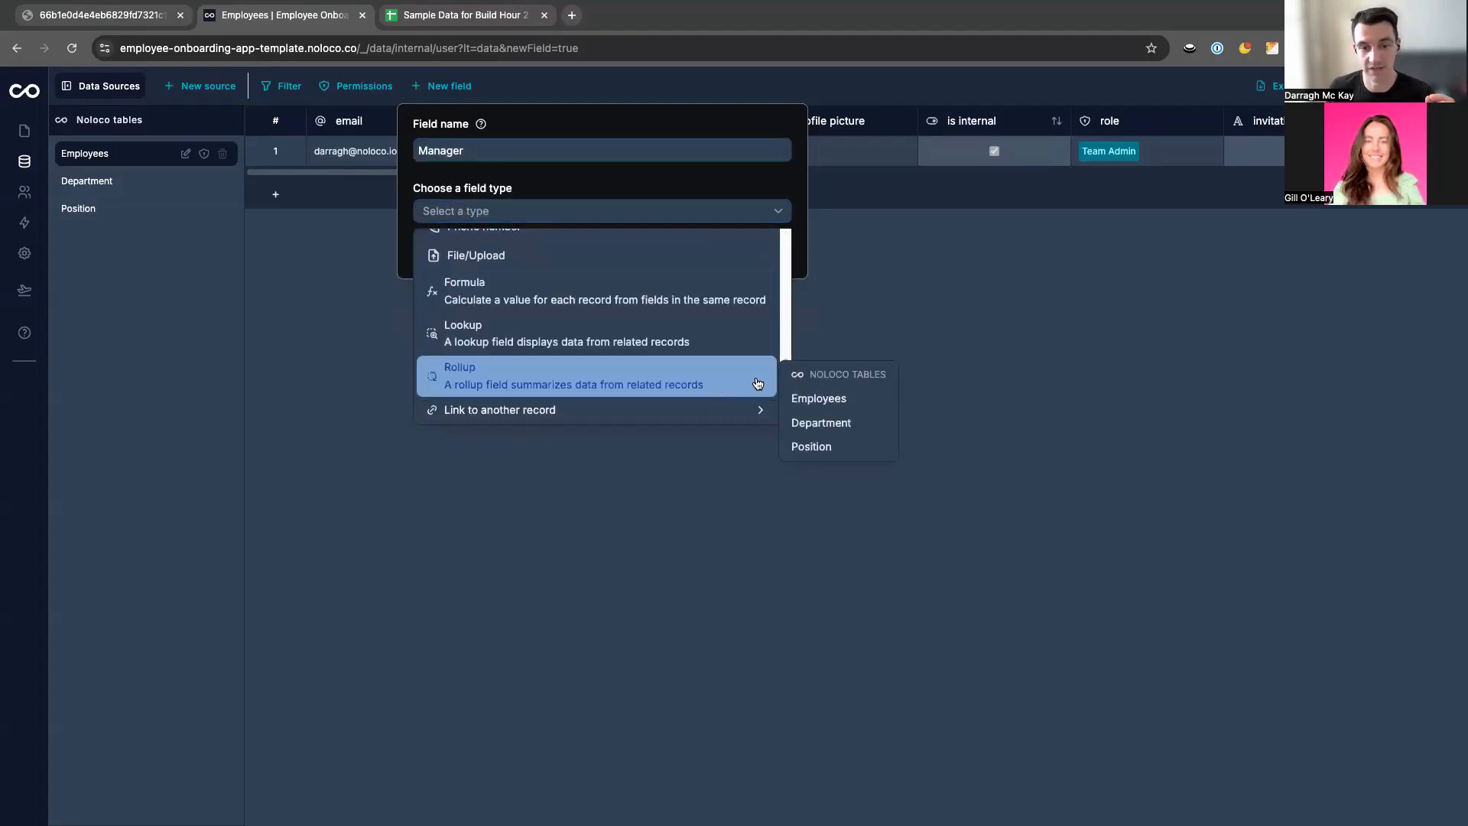
left_click(815, 399)
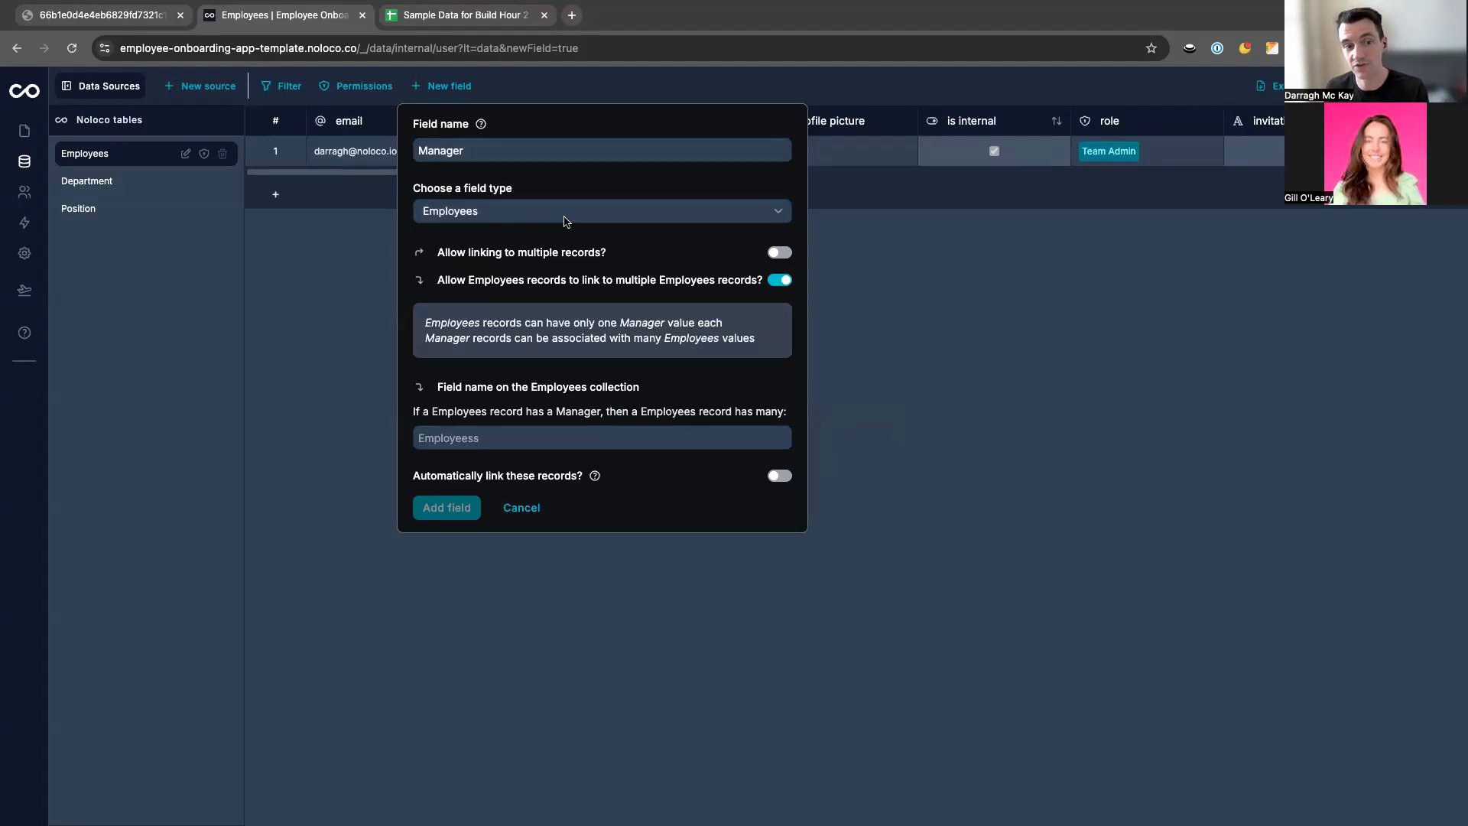
Name the Manager link's reverse field Managed Employees and add the field to the Employees collection.
left_click_drag(438, 253, 636, 255)
left_click(636, 256)
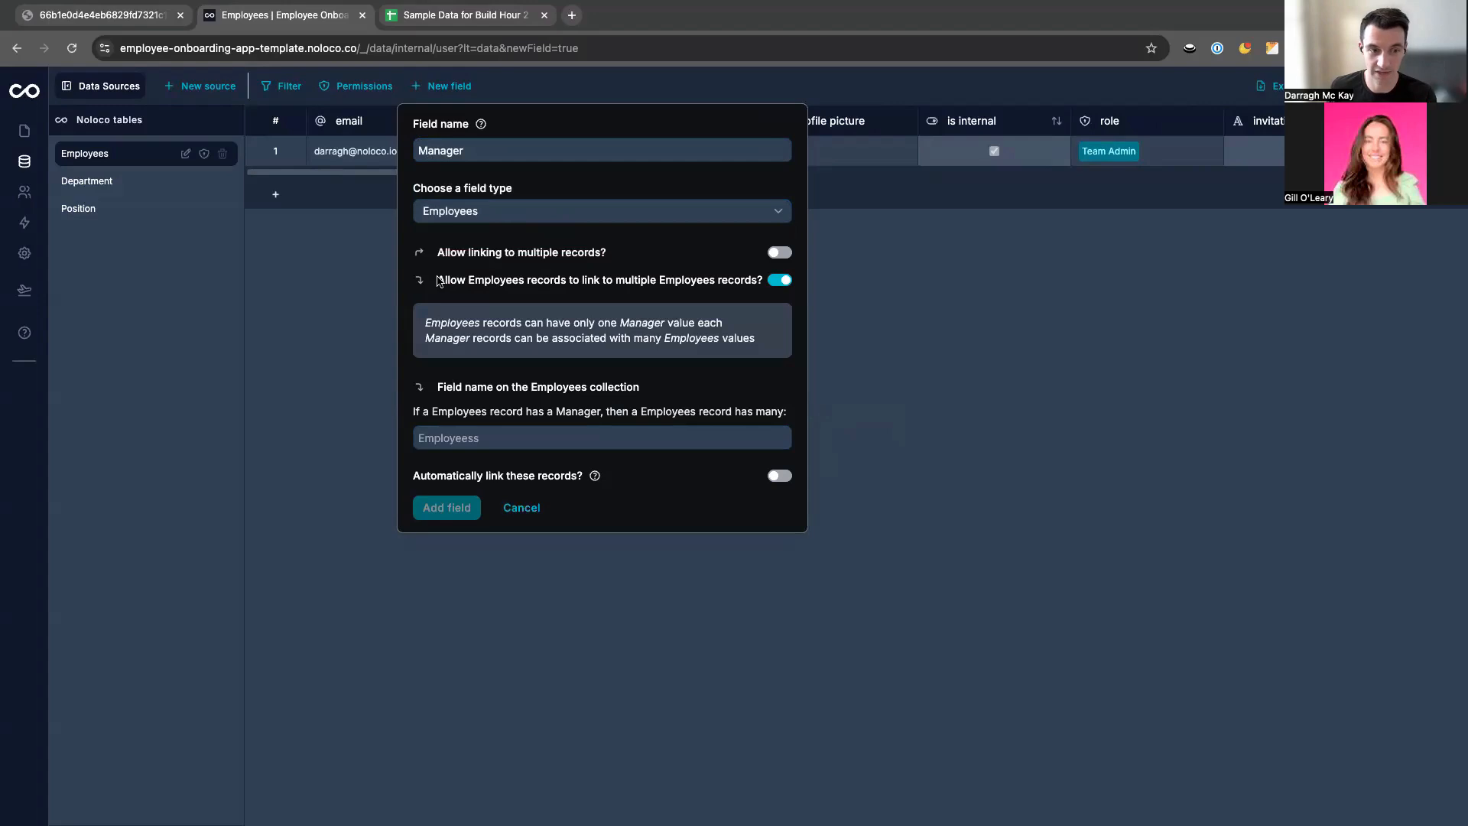
left_click(541, 445)
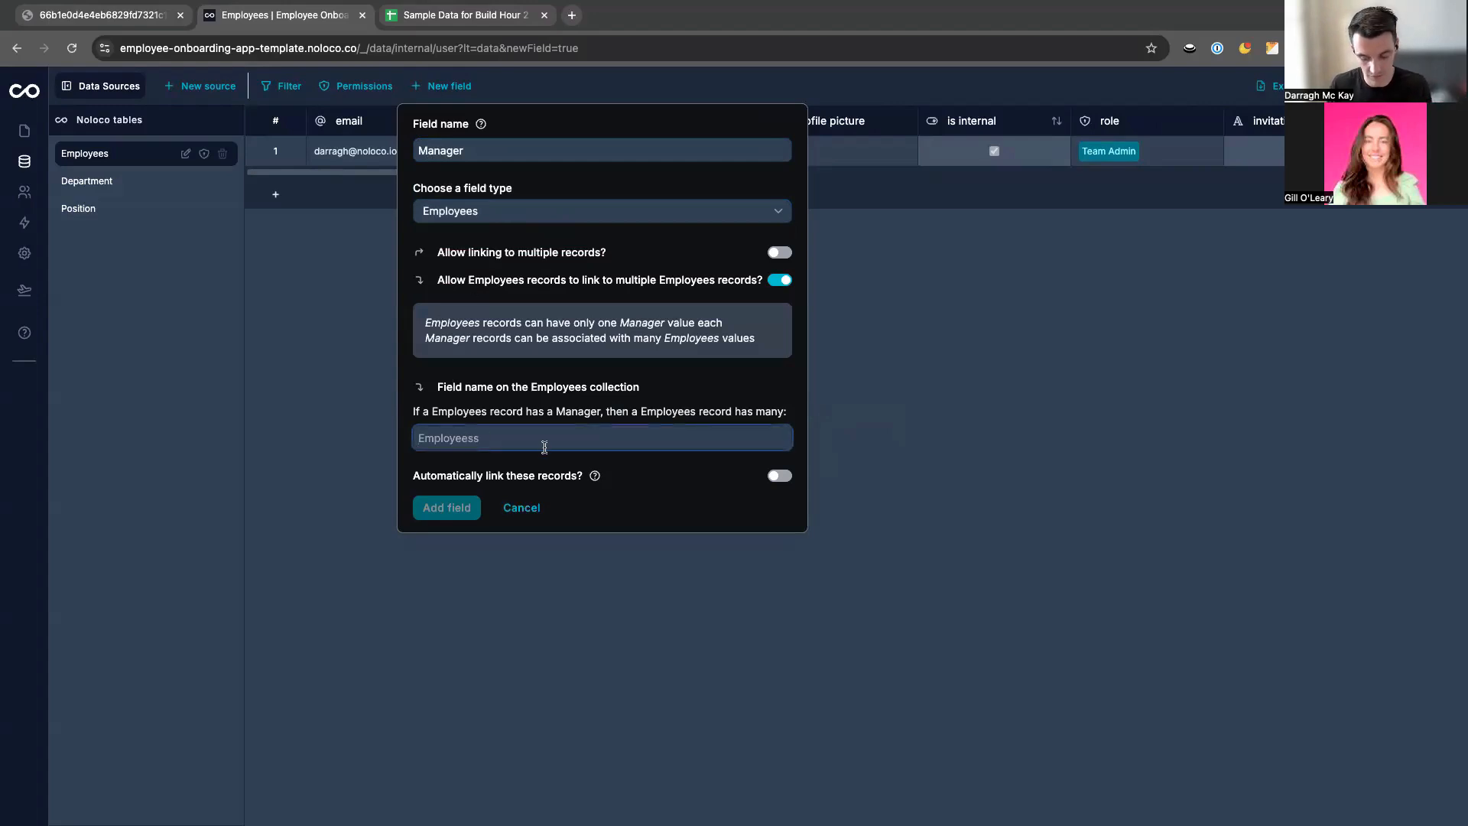
type("Managed EM")
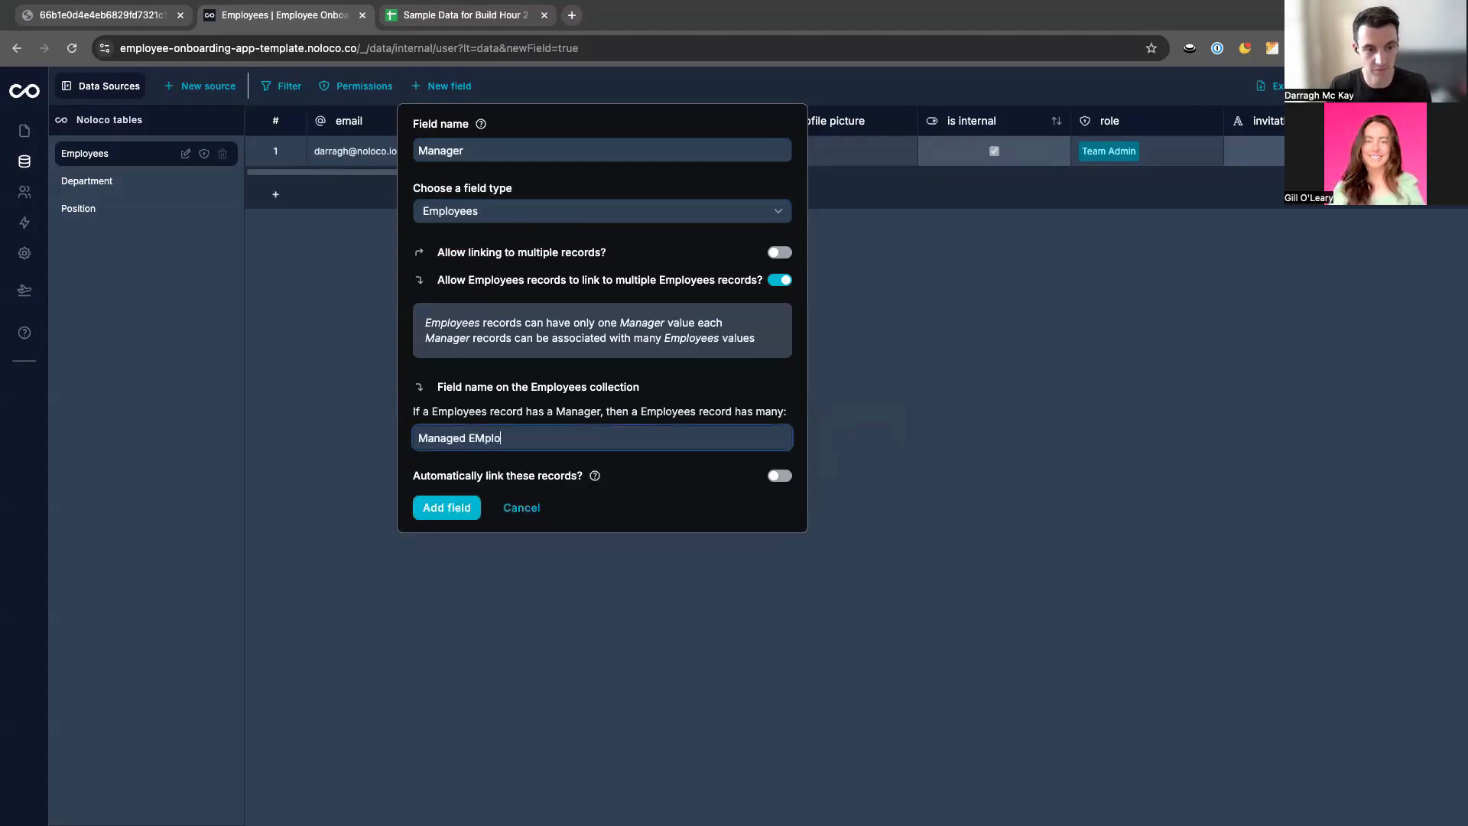
type("plo")
key("BackSpace")
key("BackSpace")
key("BackSpace")
key("BackSpace")
key("BackSpace")
type("Empl")
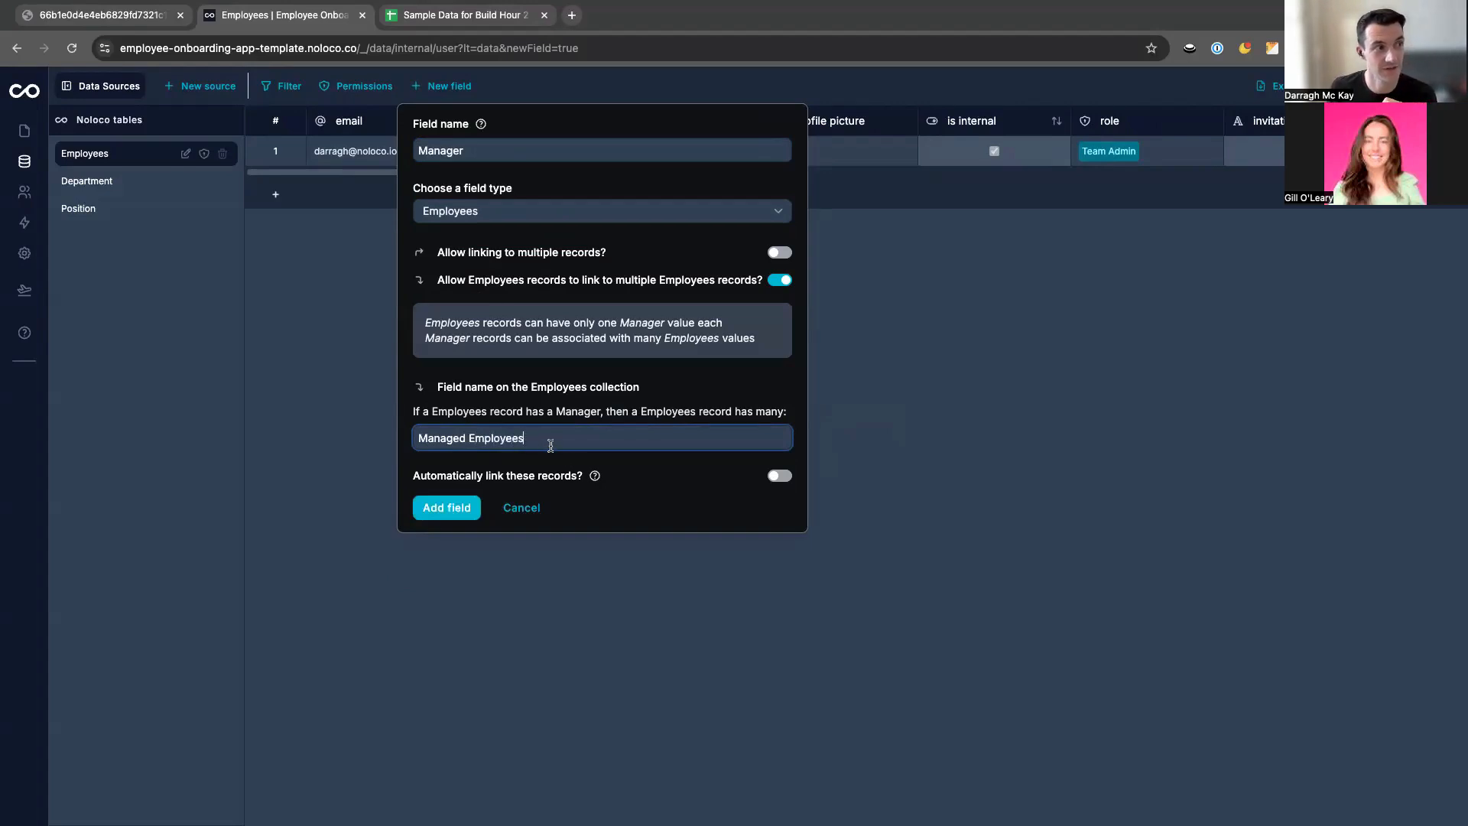
left_click(452, 508)
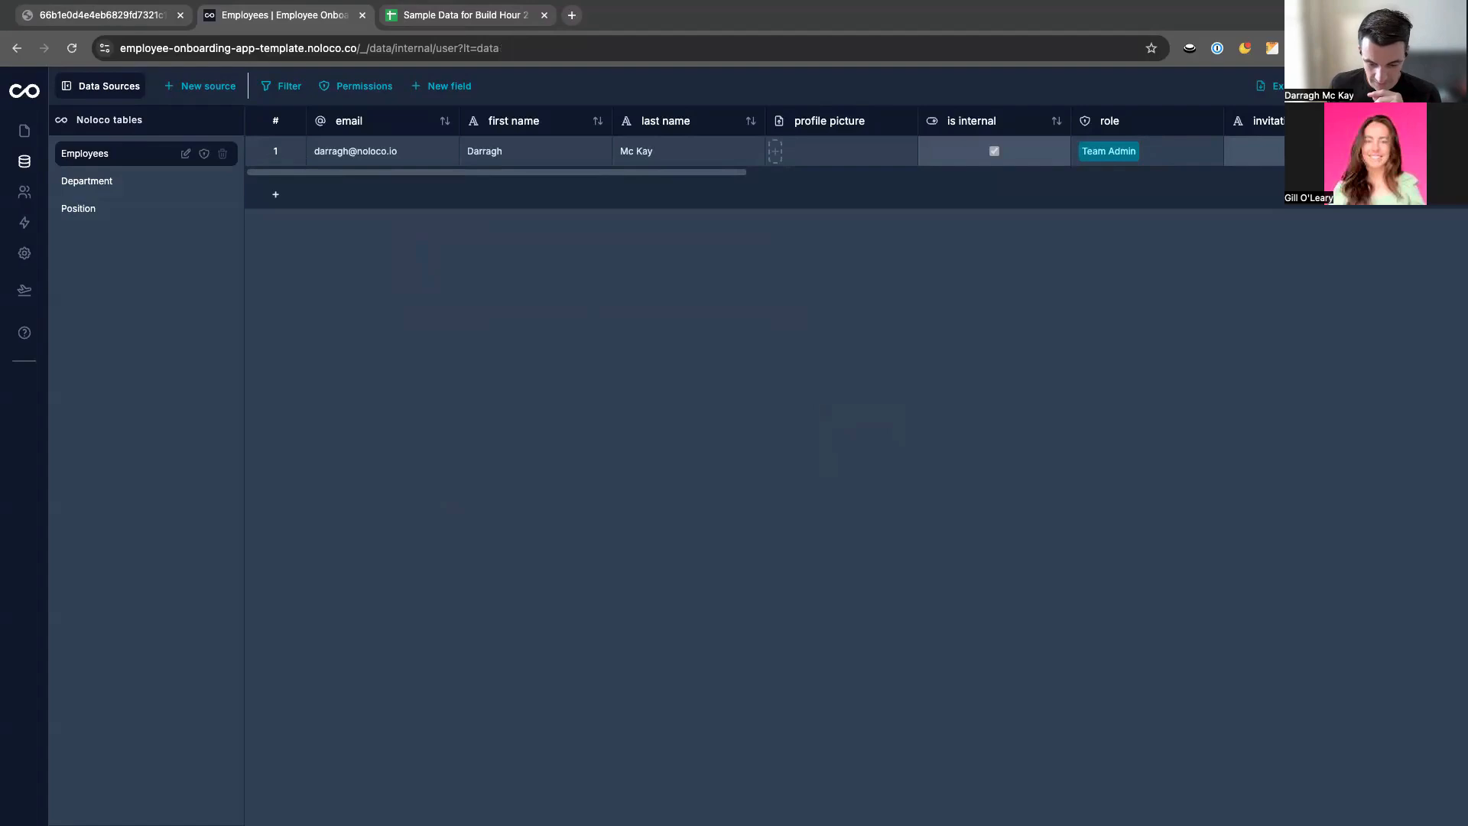
Start a new Employees field named Status with the Single option select type.
left_click(443, 85)
left_click(485, 150)
type("Statu")
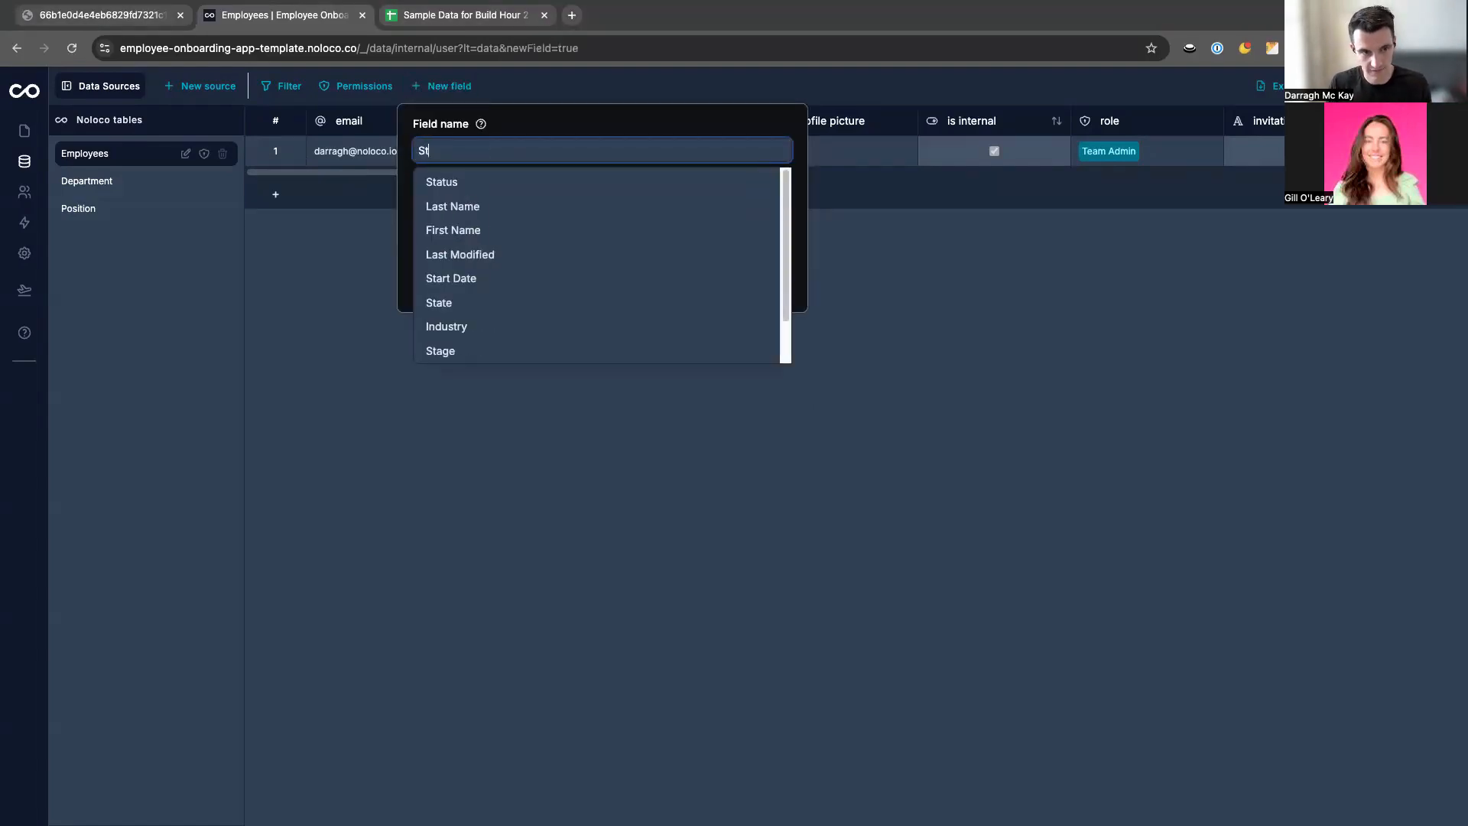
left_click(484, 181)
left_click(485, 212)
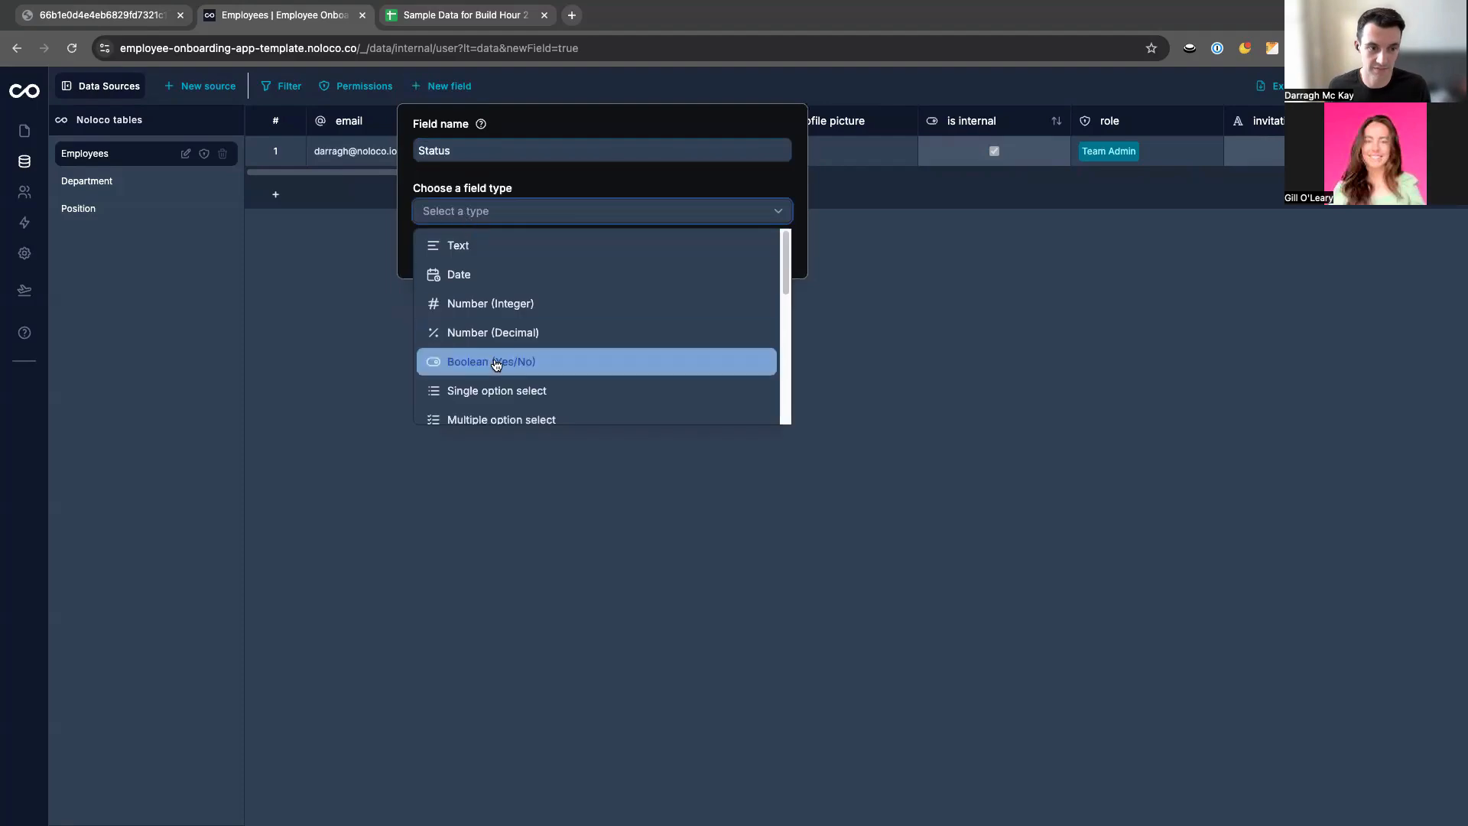
left_click(488, 381)
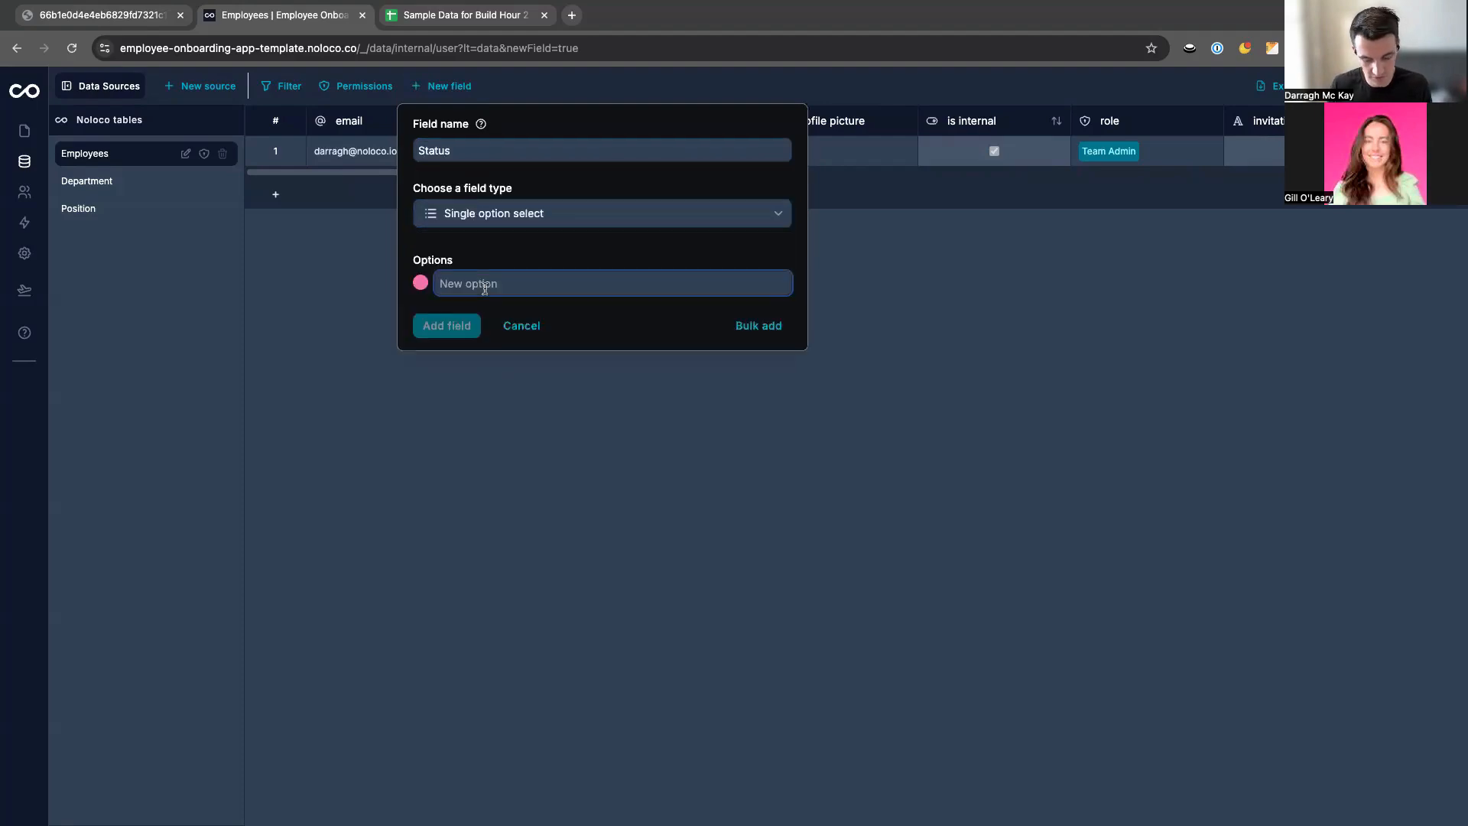
Give the Status field the options Active in teal and Inactive in red.
type("Active")
left_click(477, 314)
type("Inactive")
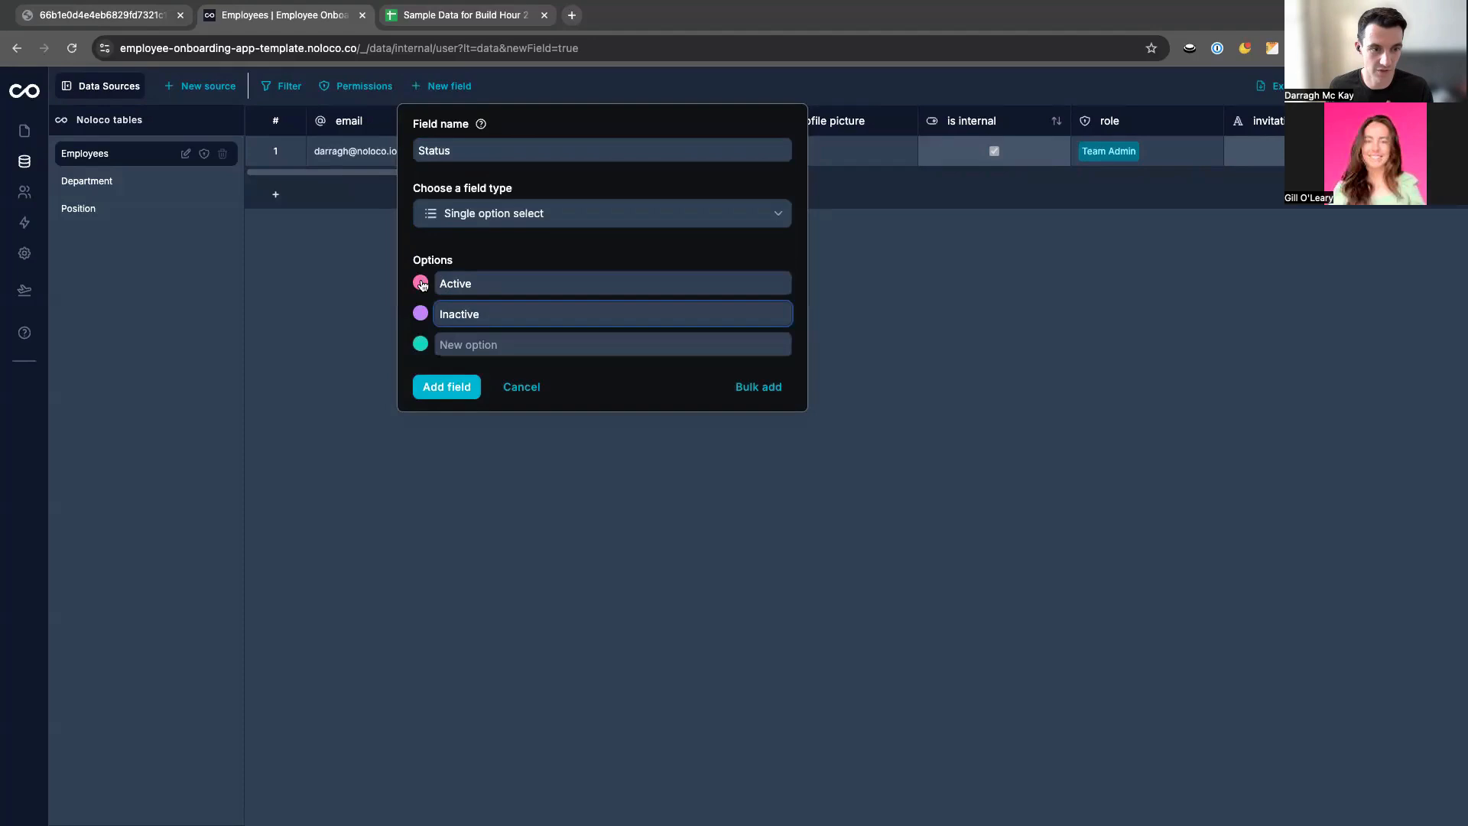
left_click(421, 283)
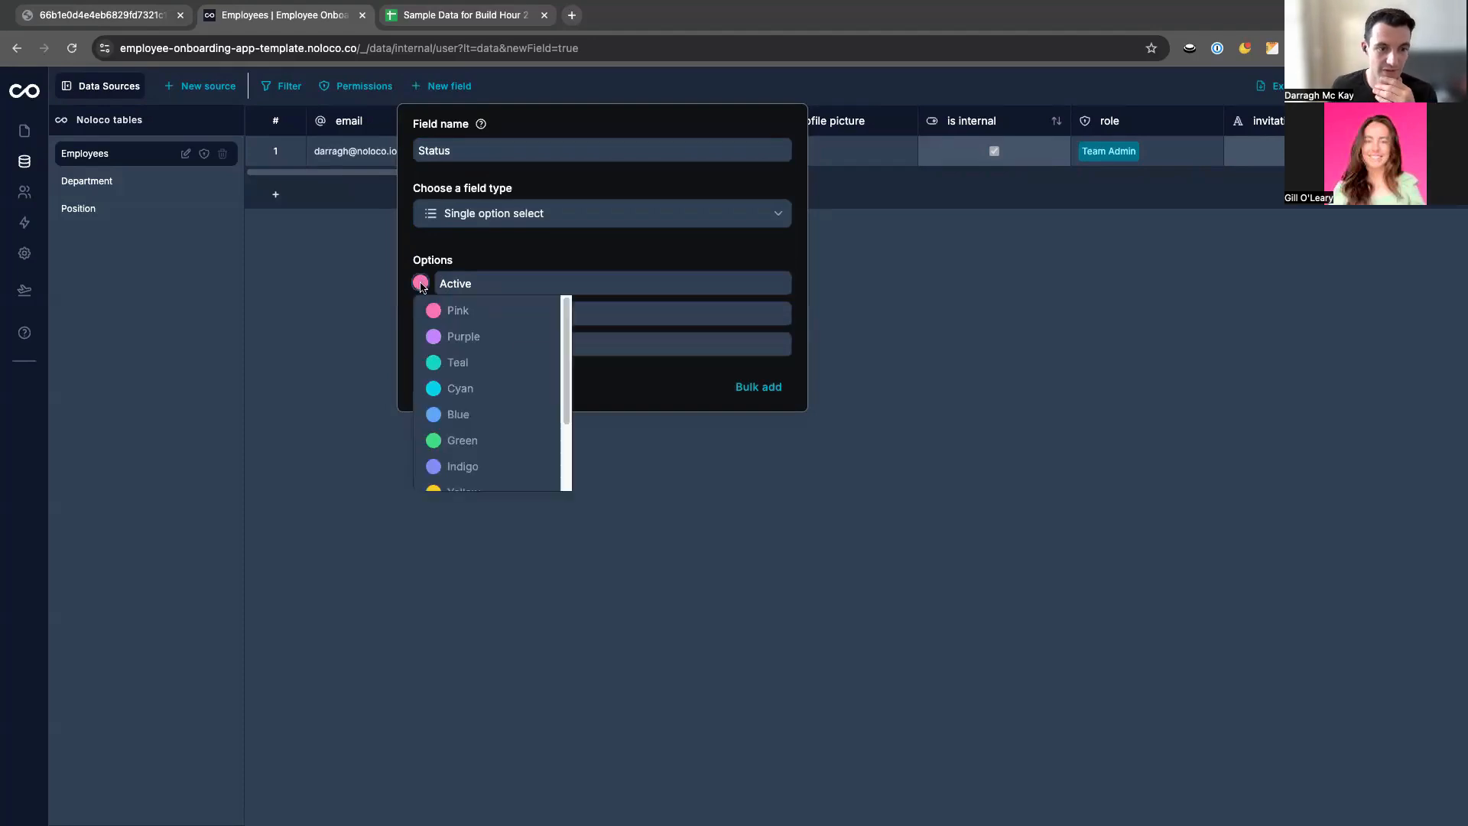
left_click(471, 374)
left_click(421, 314)
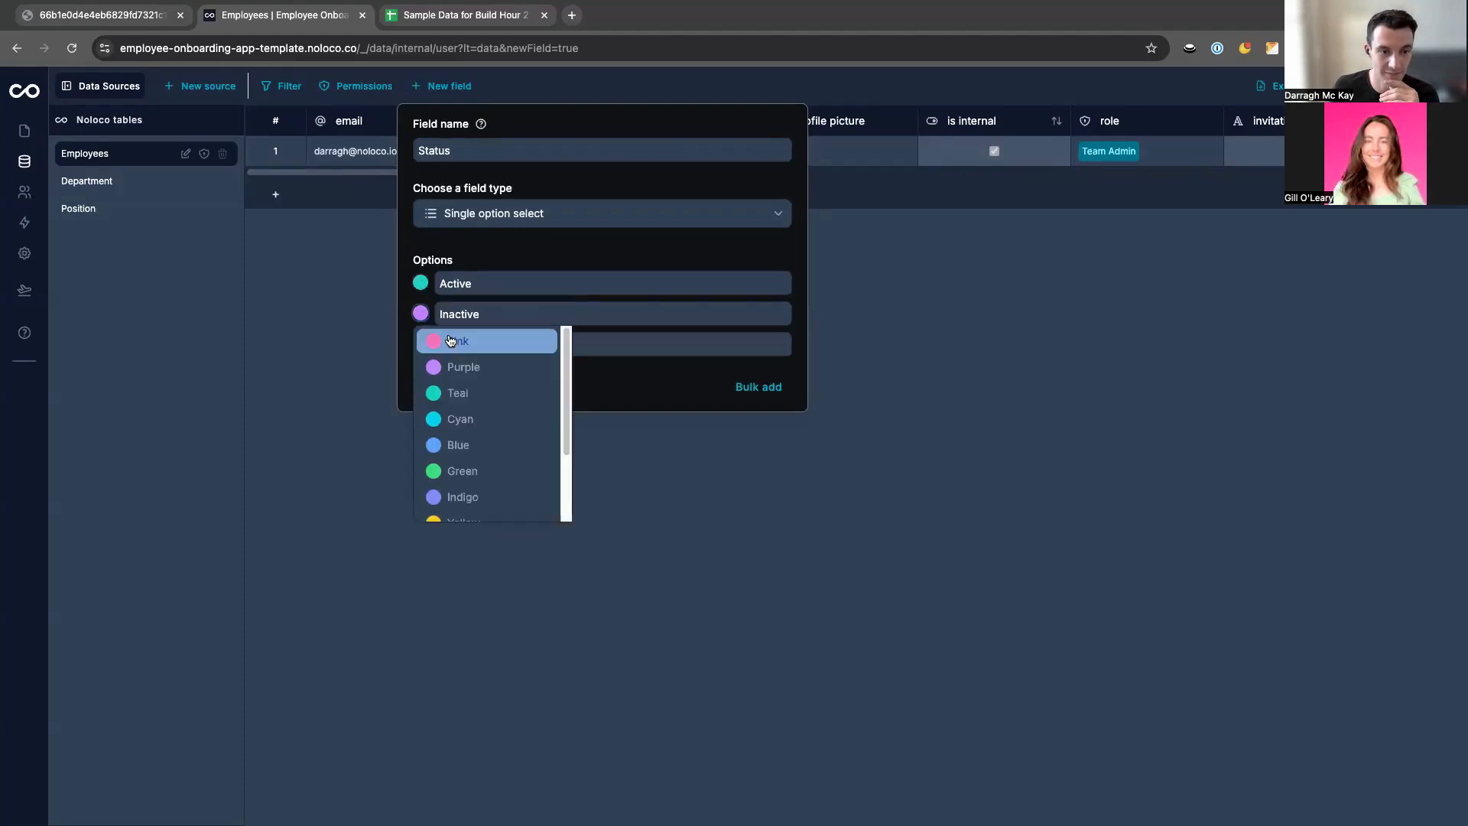
scroll(485, 462, "down", 2)
left_click(472, 478)
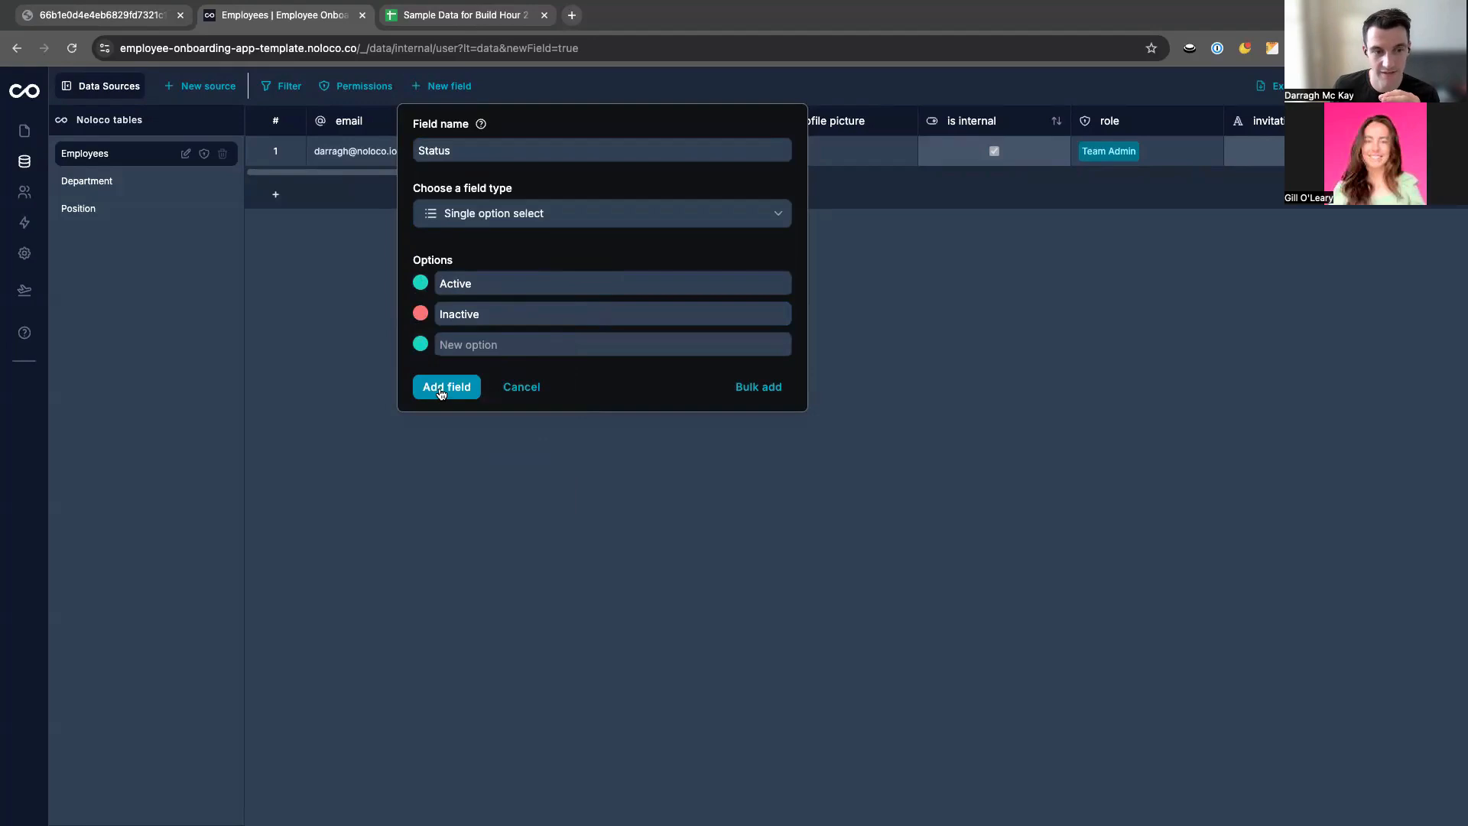
Add a third Status option, Onboarding, in cyan and add the field to the Employees collection.
left_click(457, 344)
type("Onboarding")
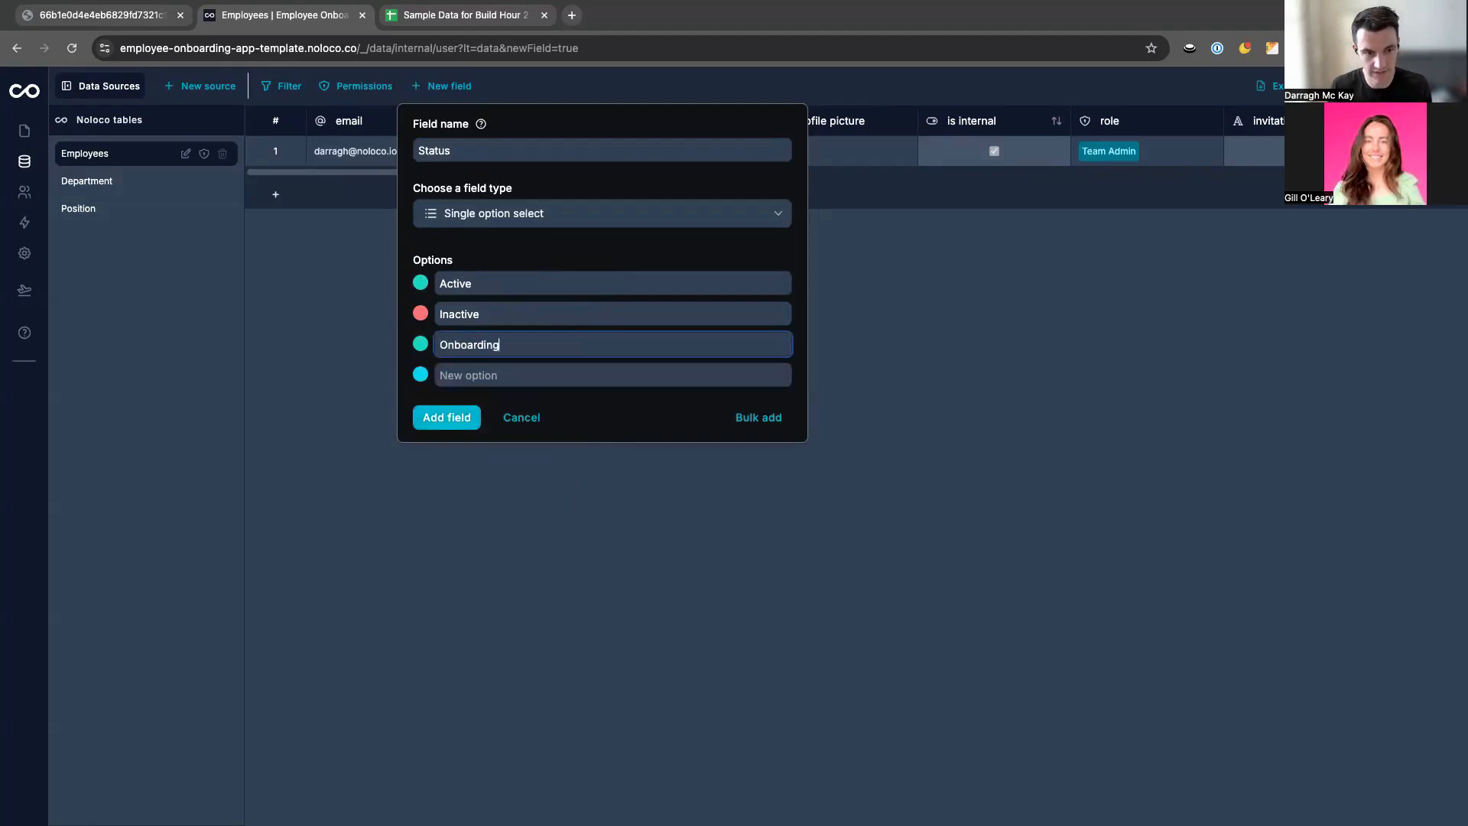
left_click(421, 344)
left_click(461, 423)
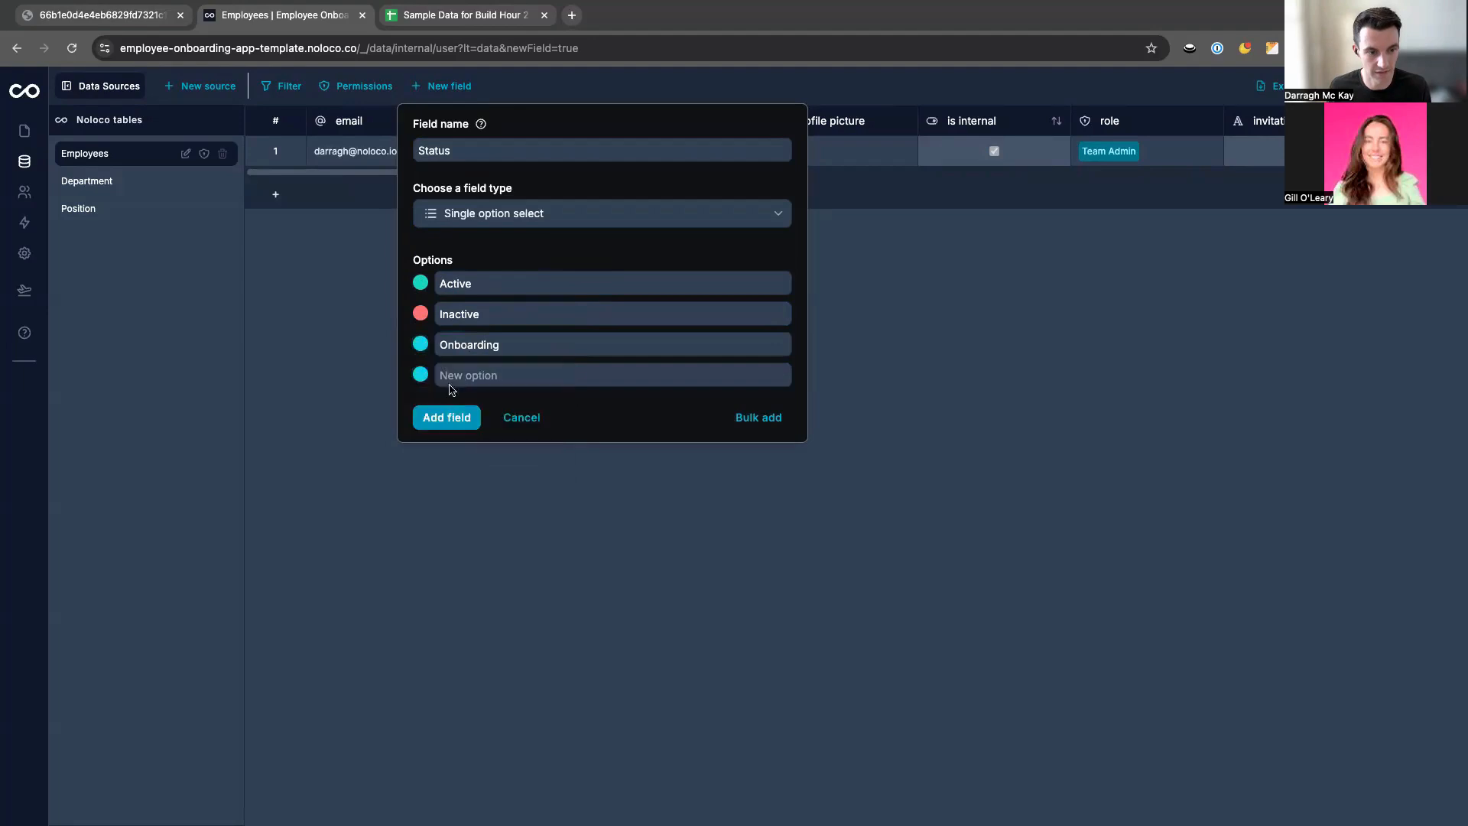
left_click(447, 417)
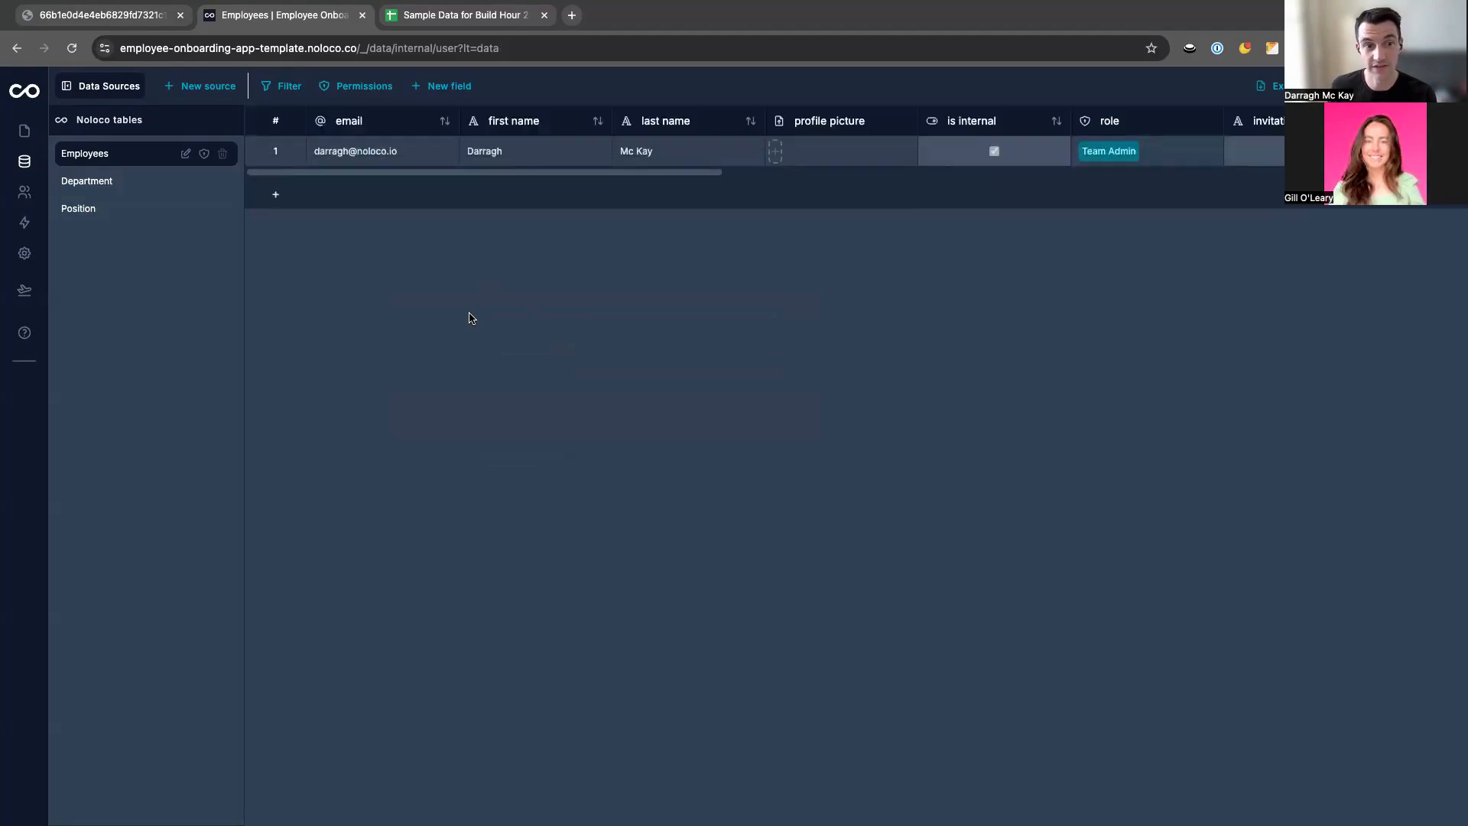
Reorder the Status field's options so that Onboarding comes first, above Active and Inactive.
scroll(695, 157, "right", 15)
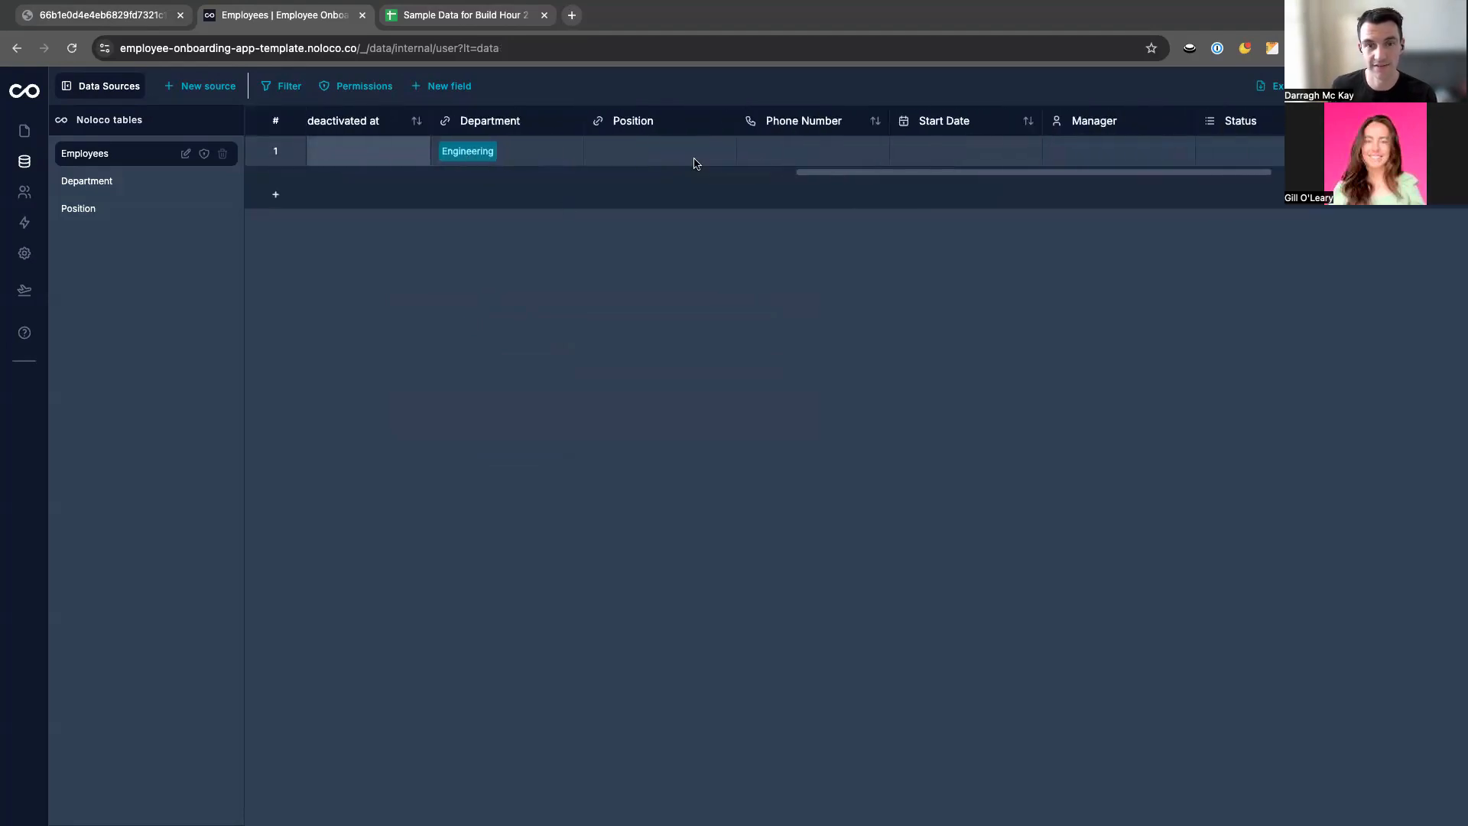
left_click(921, 134)
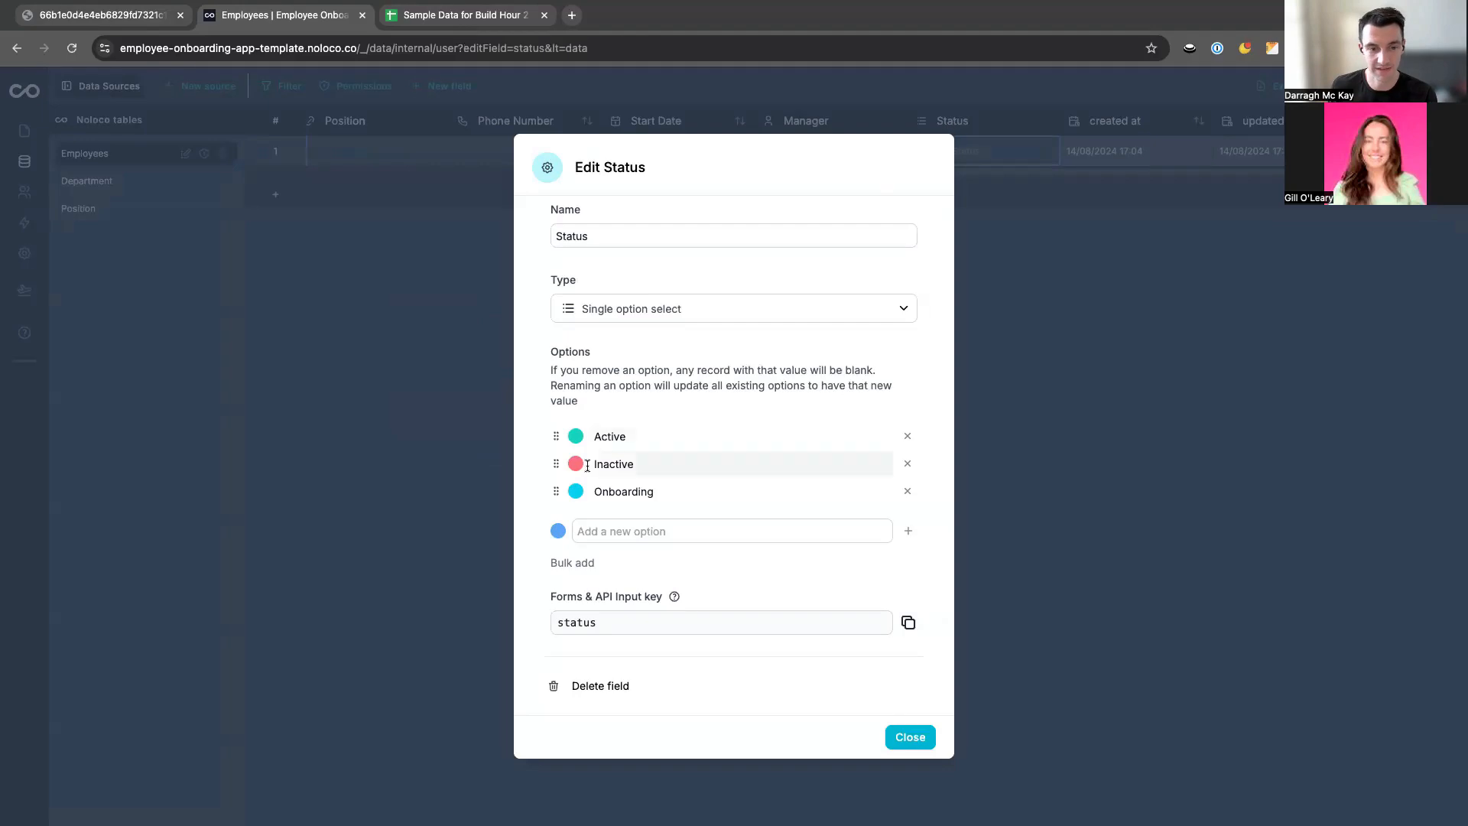
left_click_drag(556, 491, 556, 428)
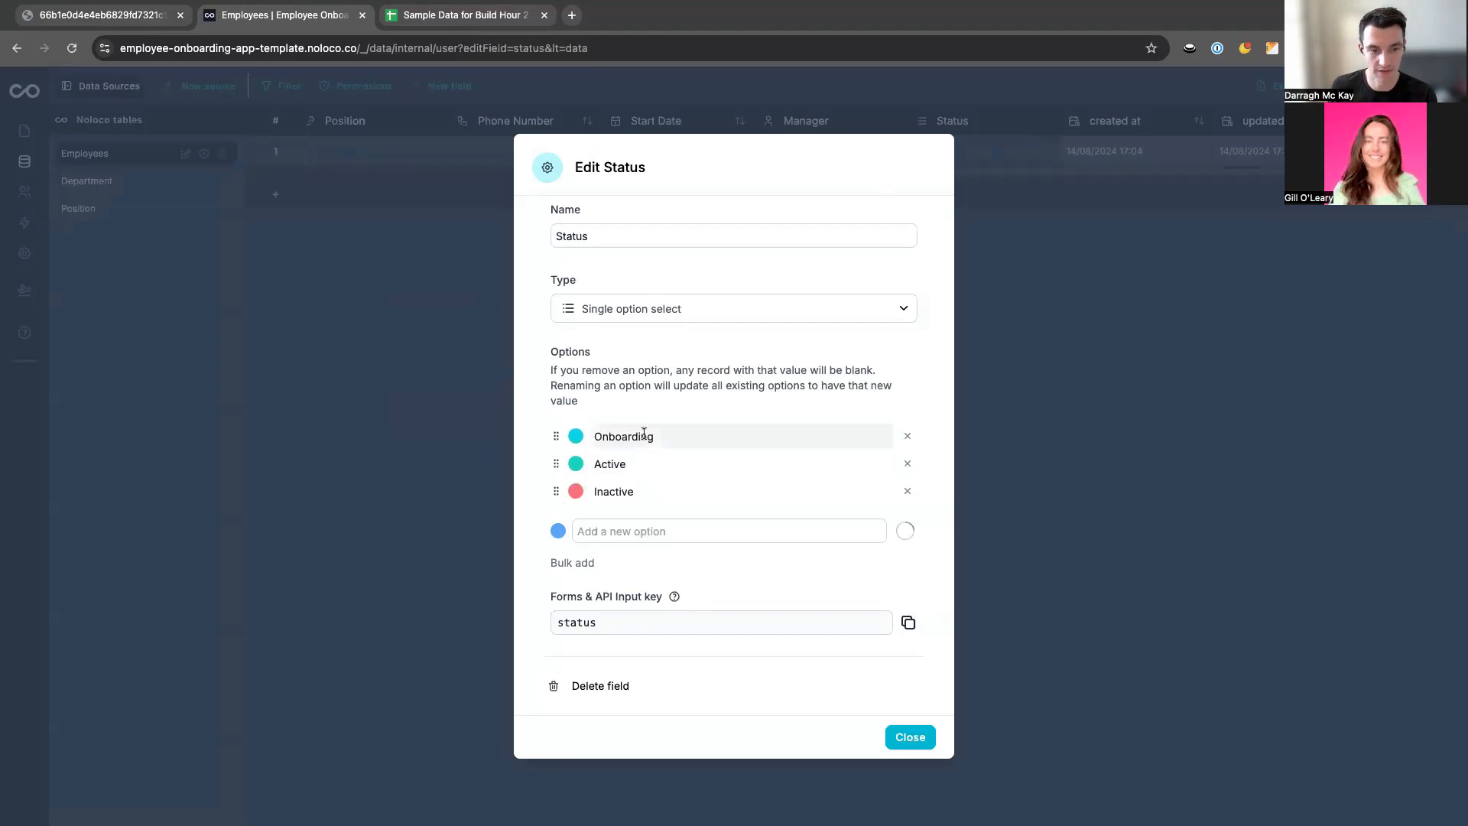
left_click(915, 738)
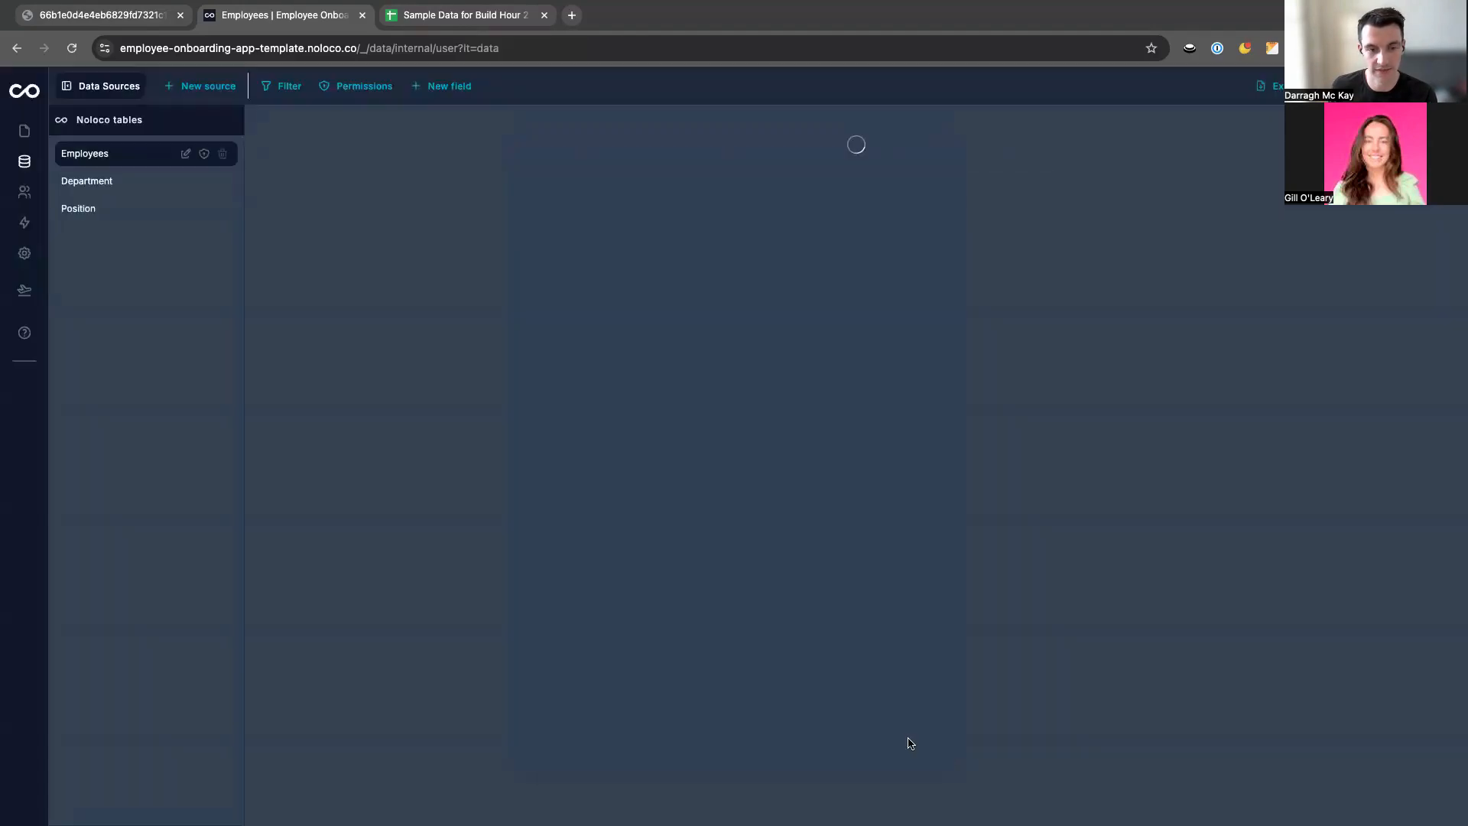
Add a field named Address with the Street address type to the Employees collection.
left_click(429, 92)
left_click(508, 147)
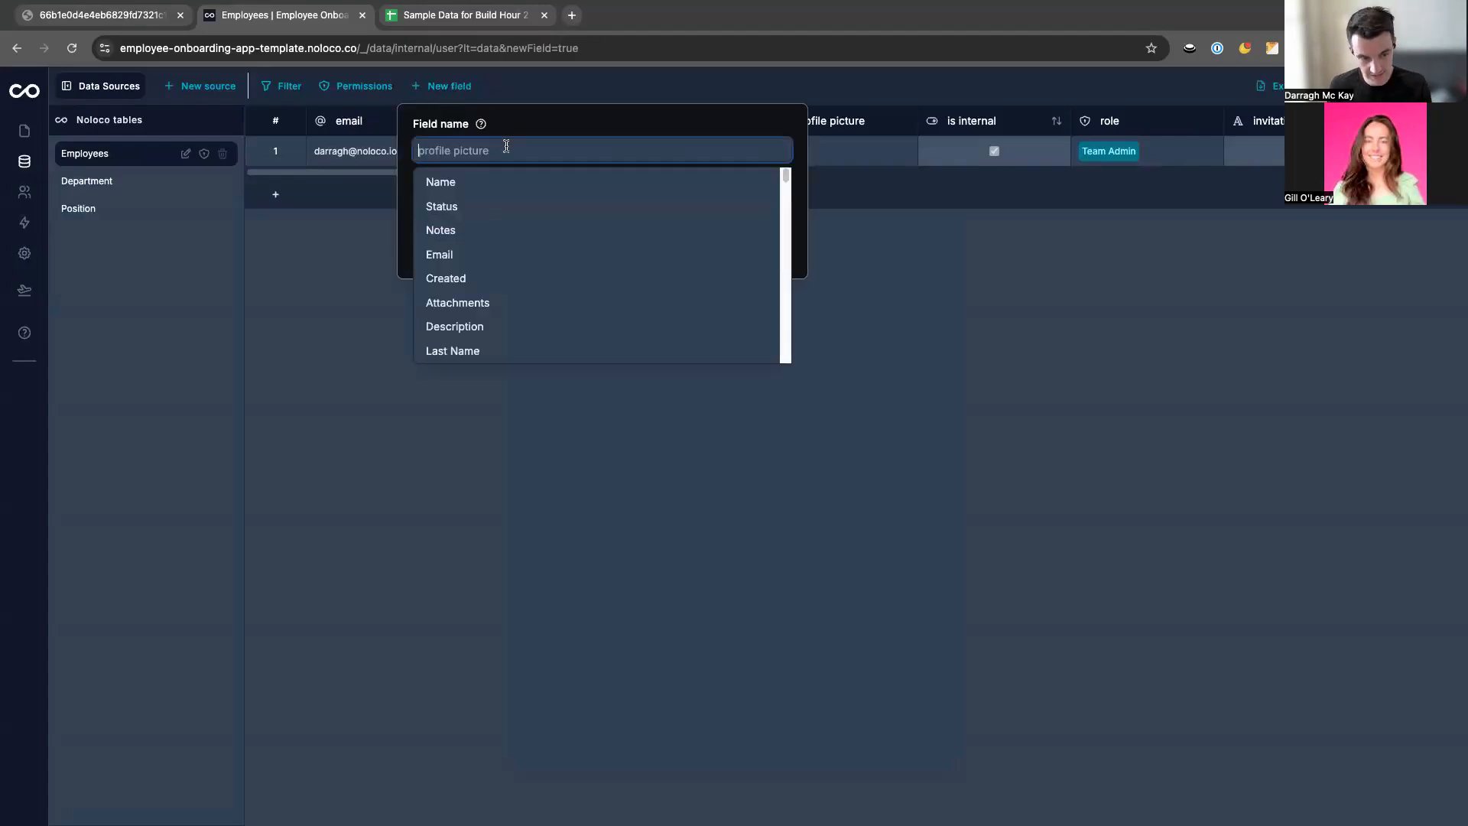
type("Add")
left_click(484, 184)
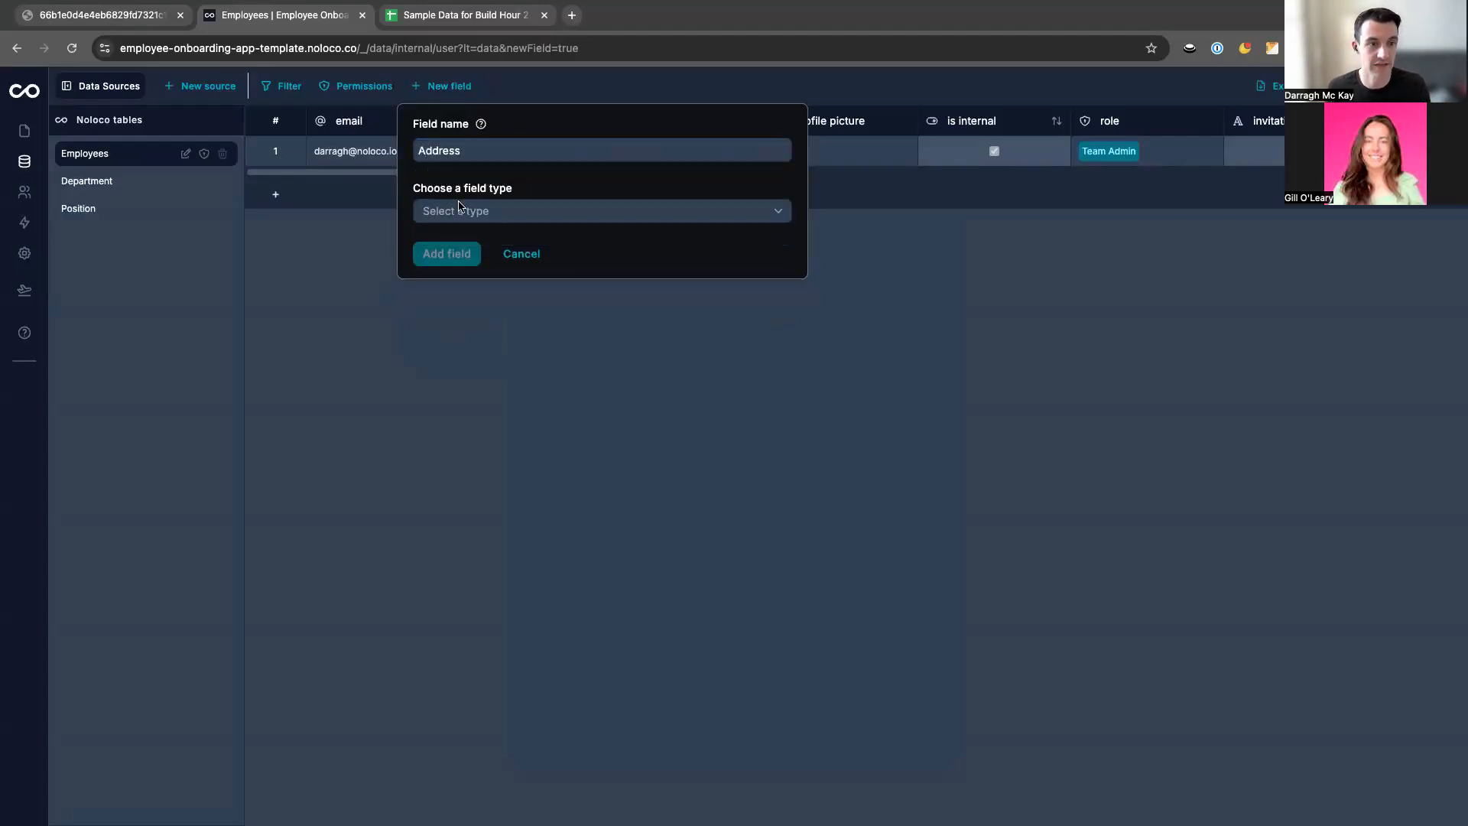
left_click(461, 208)
scroll(476, 337, "down", 2)
scroll(476, 337, "down", 2)
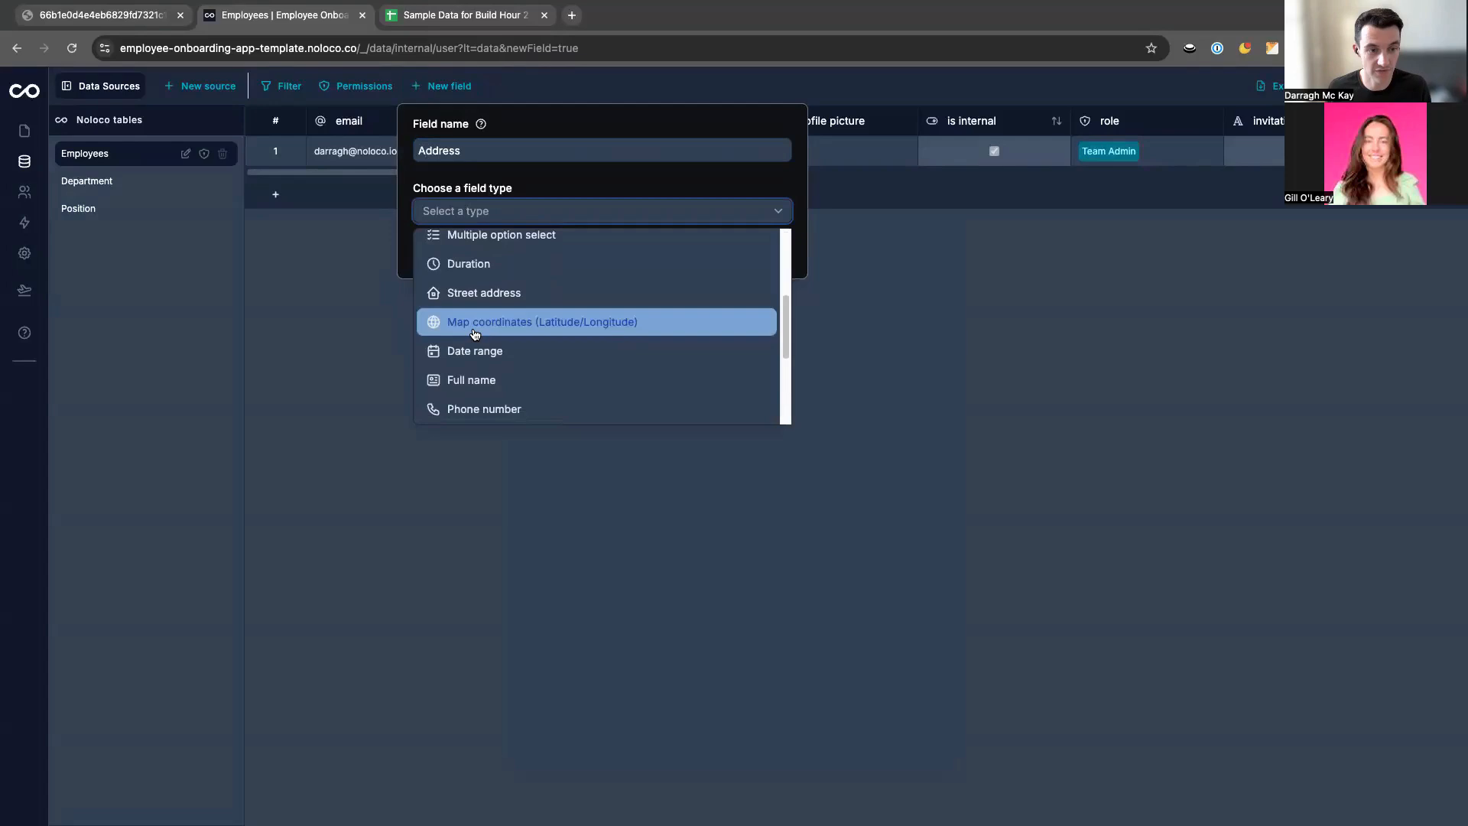
left_click(468, 292)
left_click(442, 269)
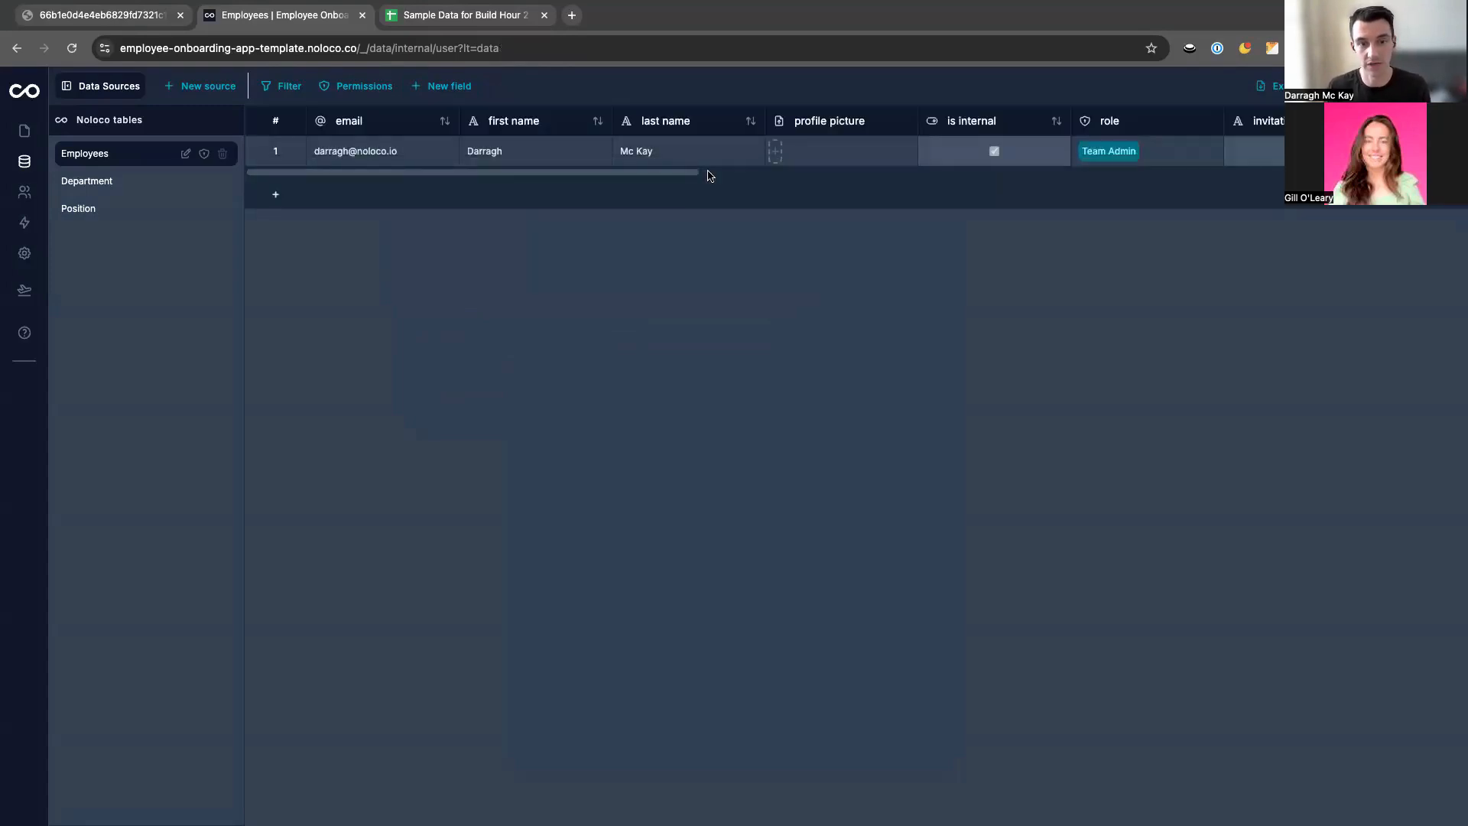
Inspect the address inputs in the first employee's Address cell, leaving the cell empty.
scroll(702, 151, "right", 15)
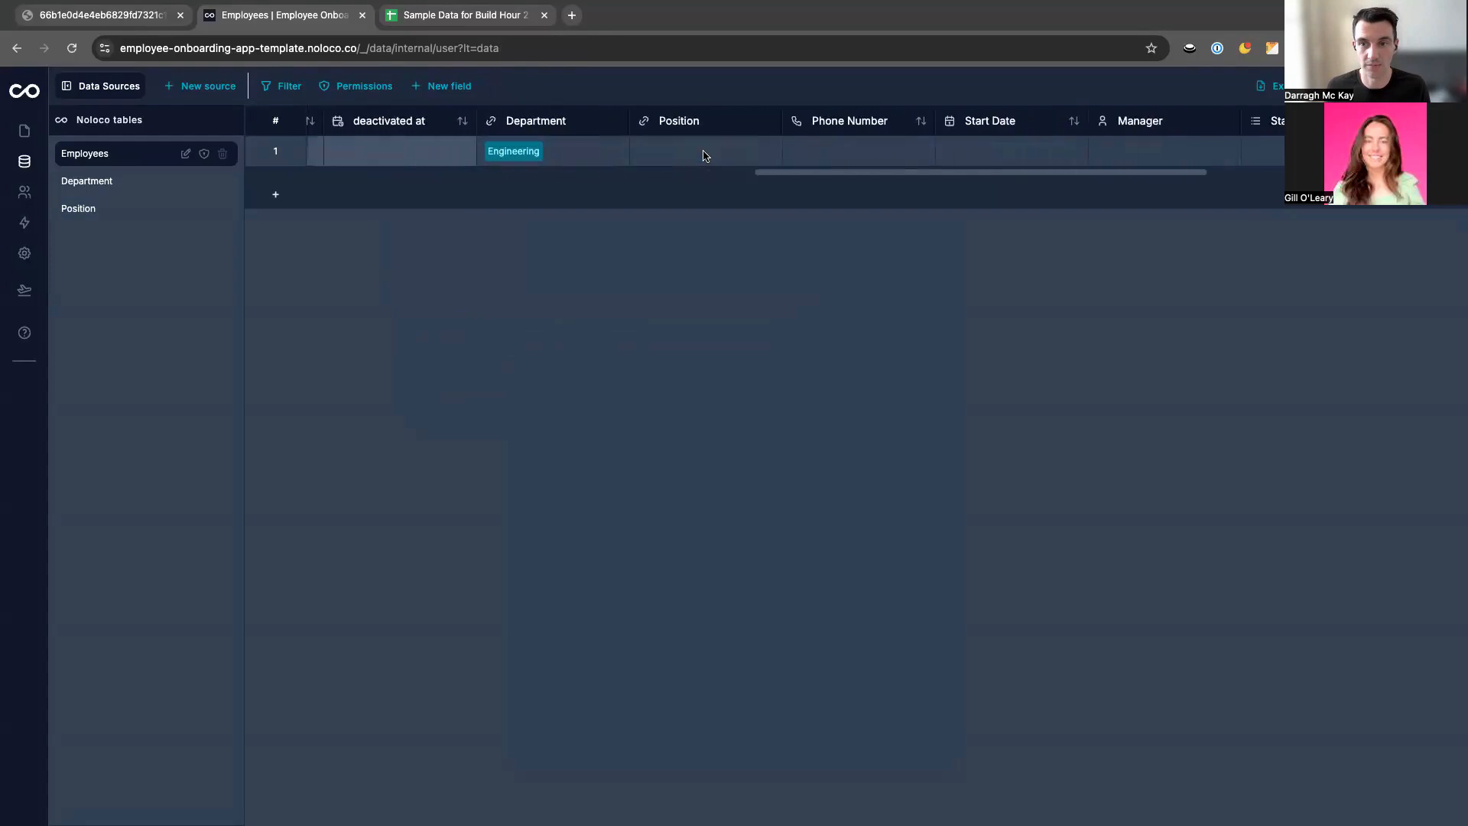
left_click(1203, 153)
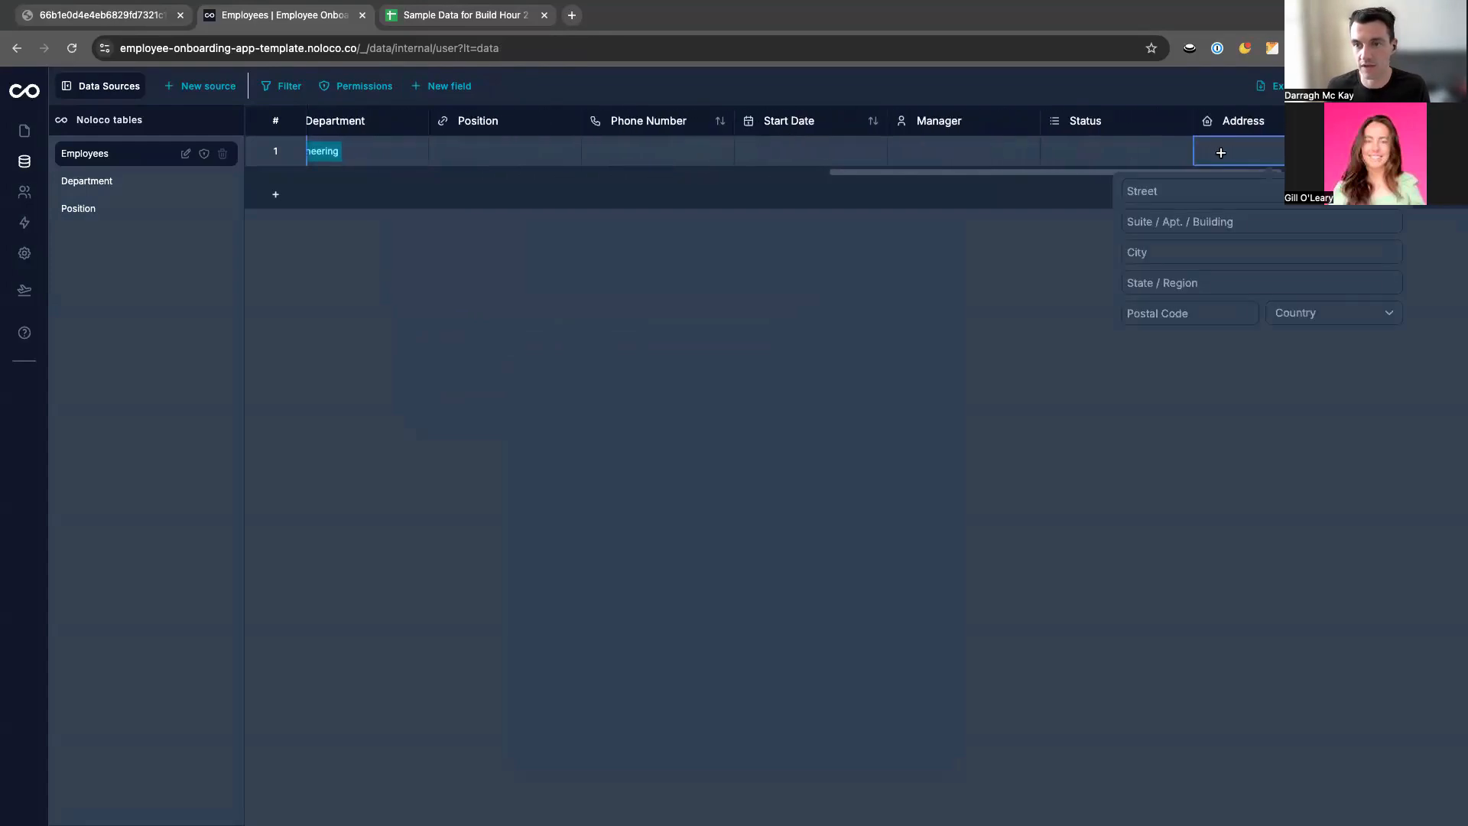
left_click(777, 263)
scroll(571, 153, "left", 15)
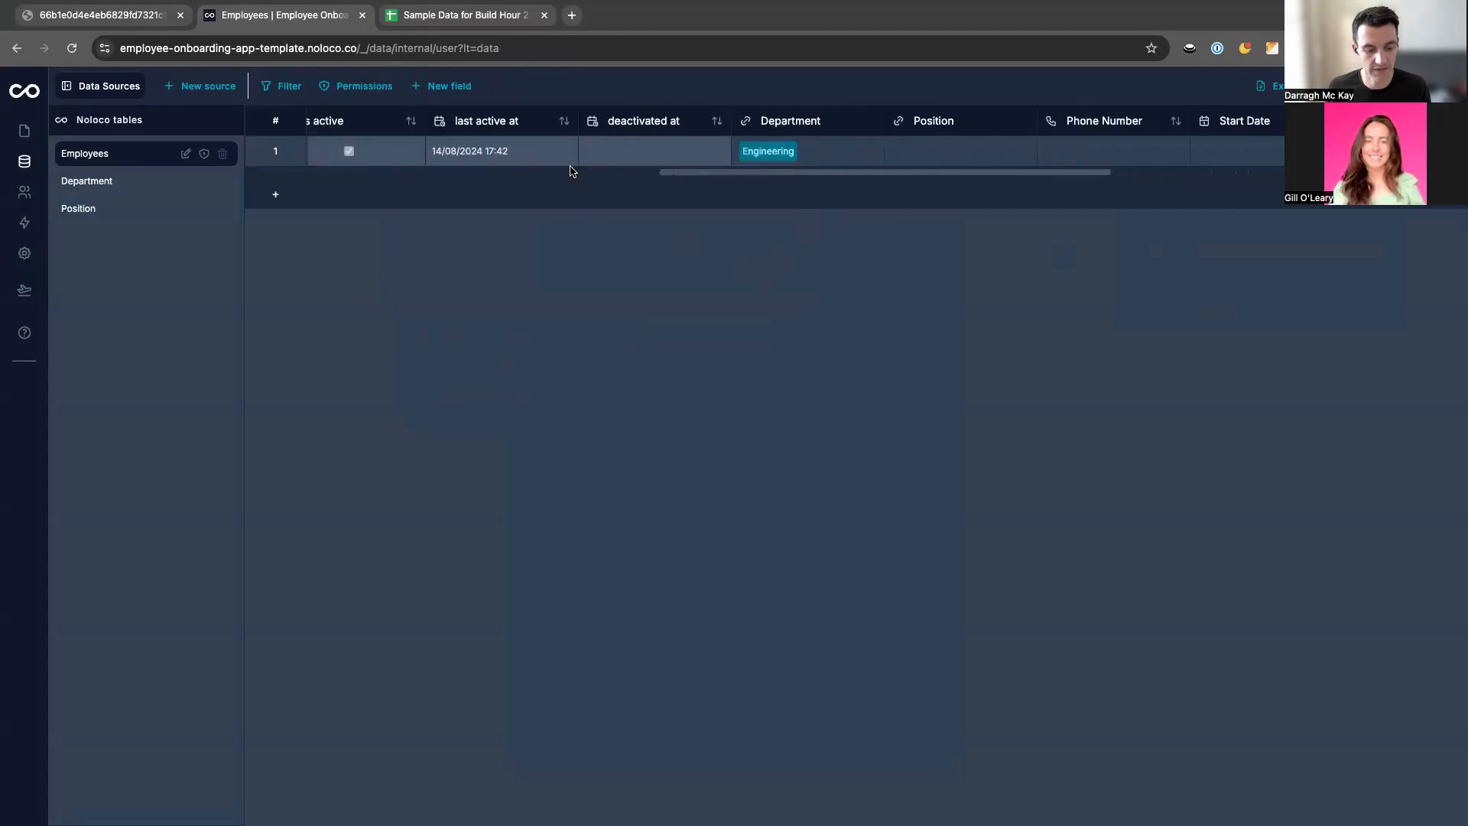
scroll(570, 171, "left", 3)
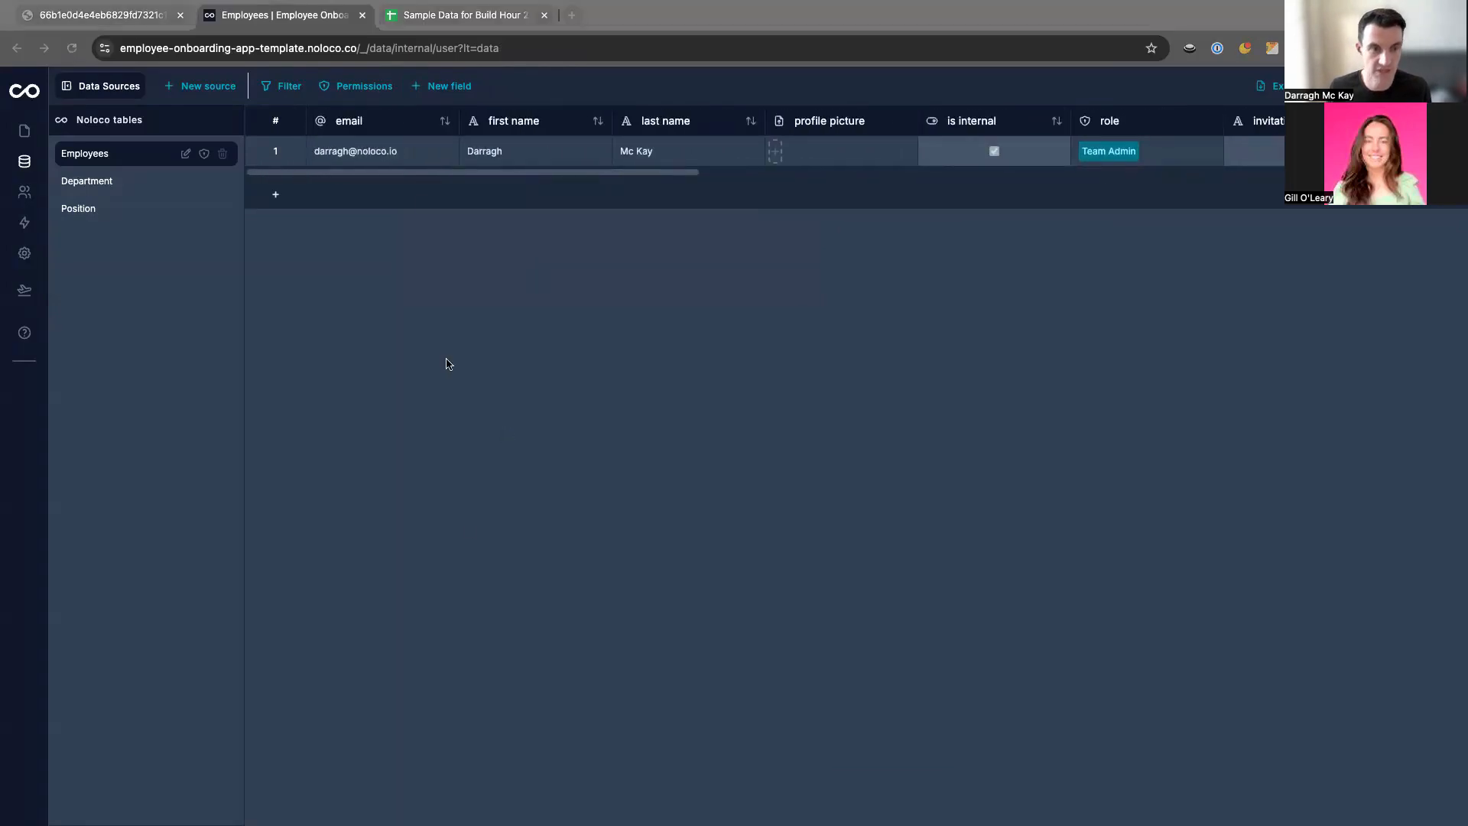
Add a field named Emergency Contact Name with the Full name type to the Employees collection, excluding title and middle name.
left_click(446, 86)
left_click(469, 150)
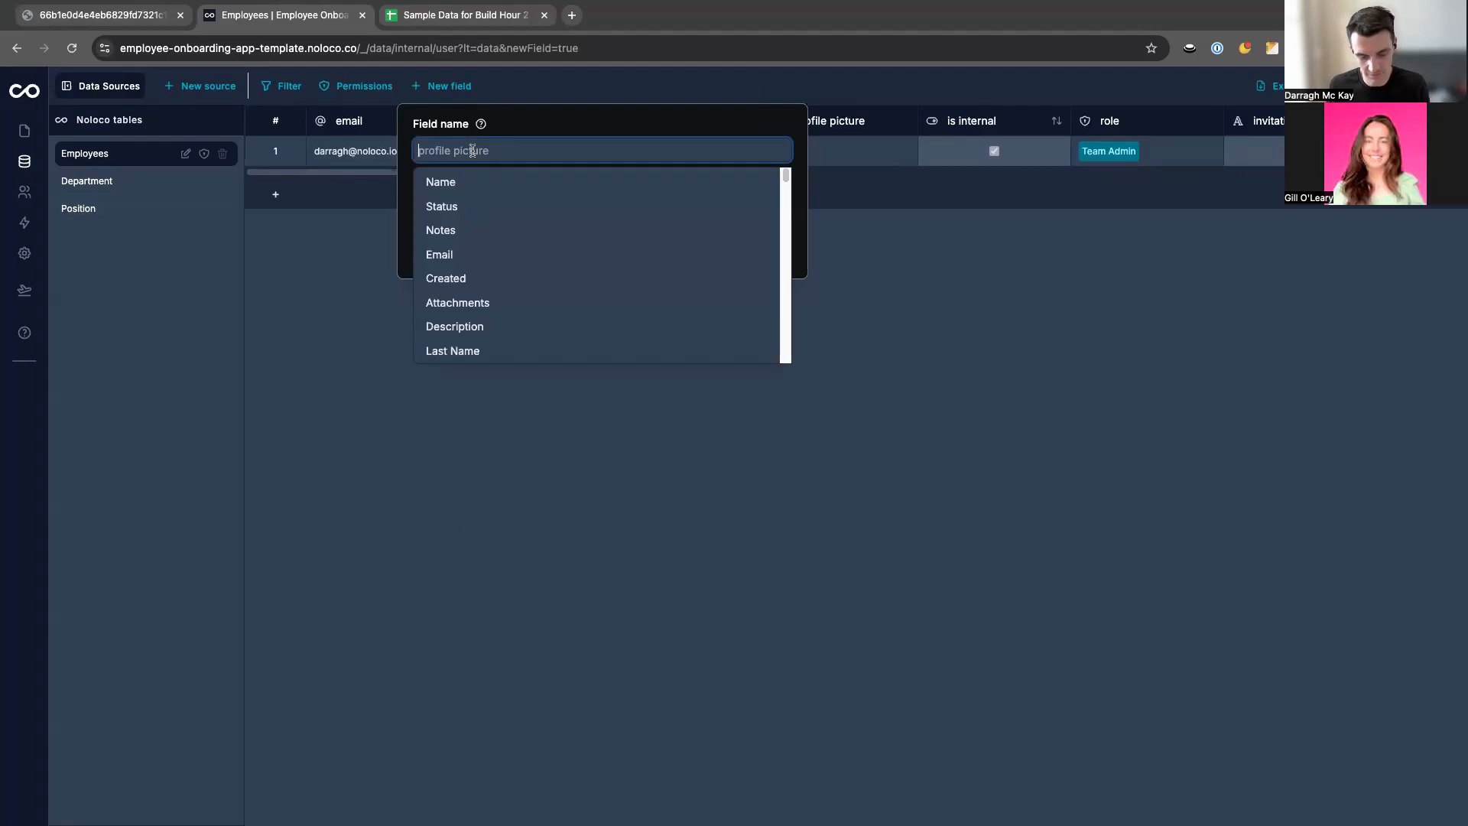
type("Emergency ")
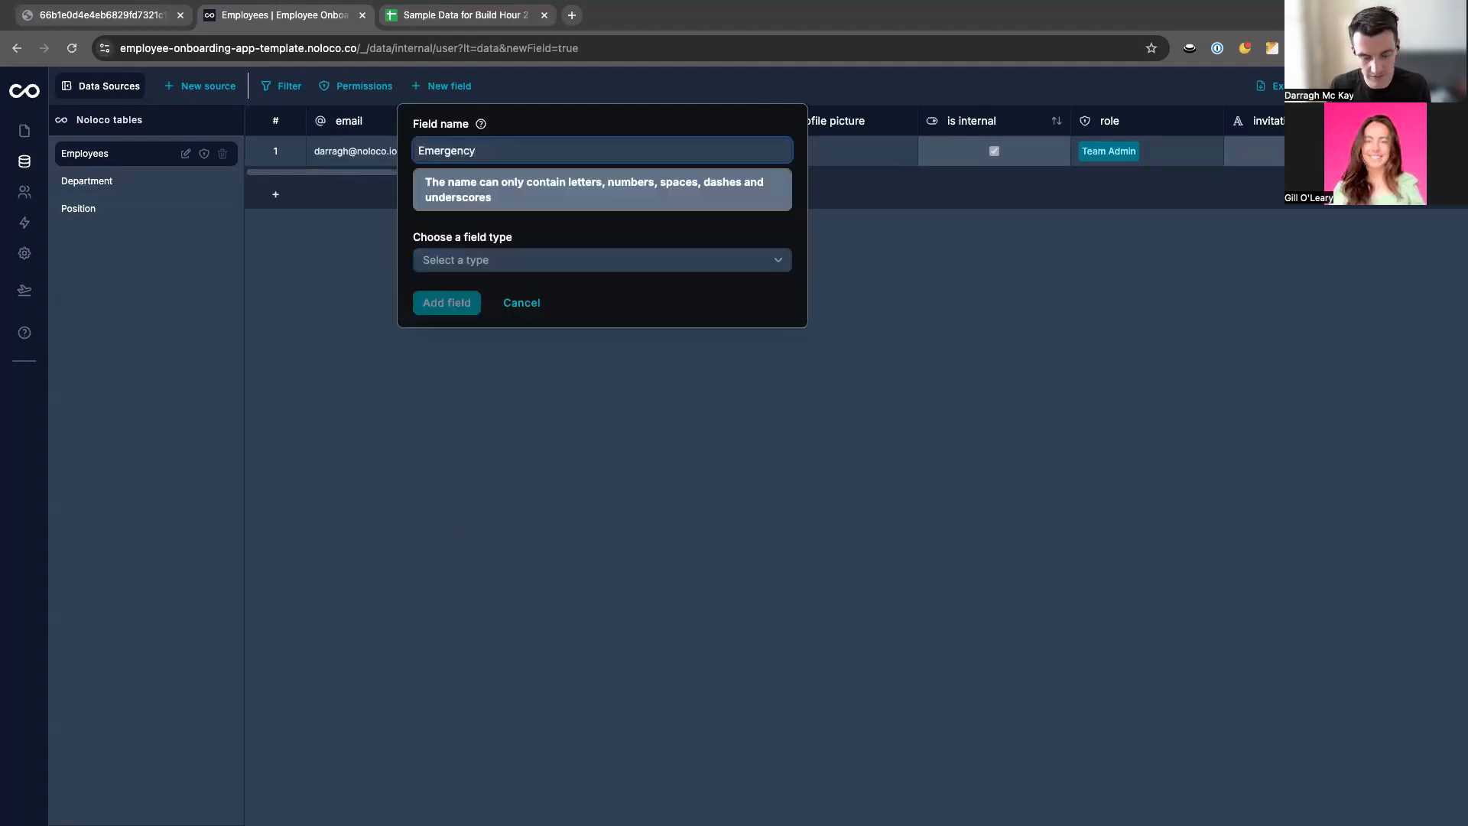
type("C")
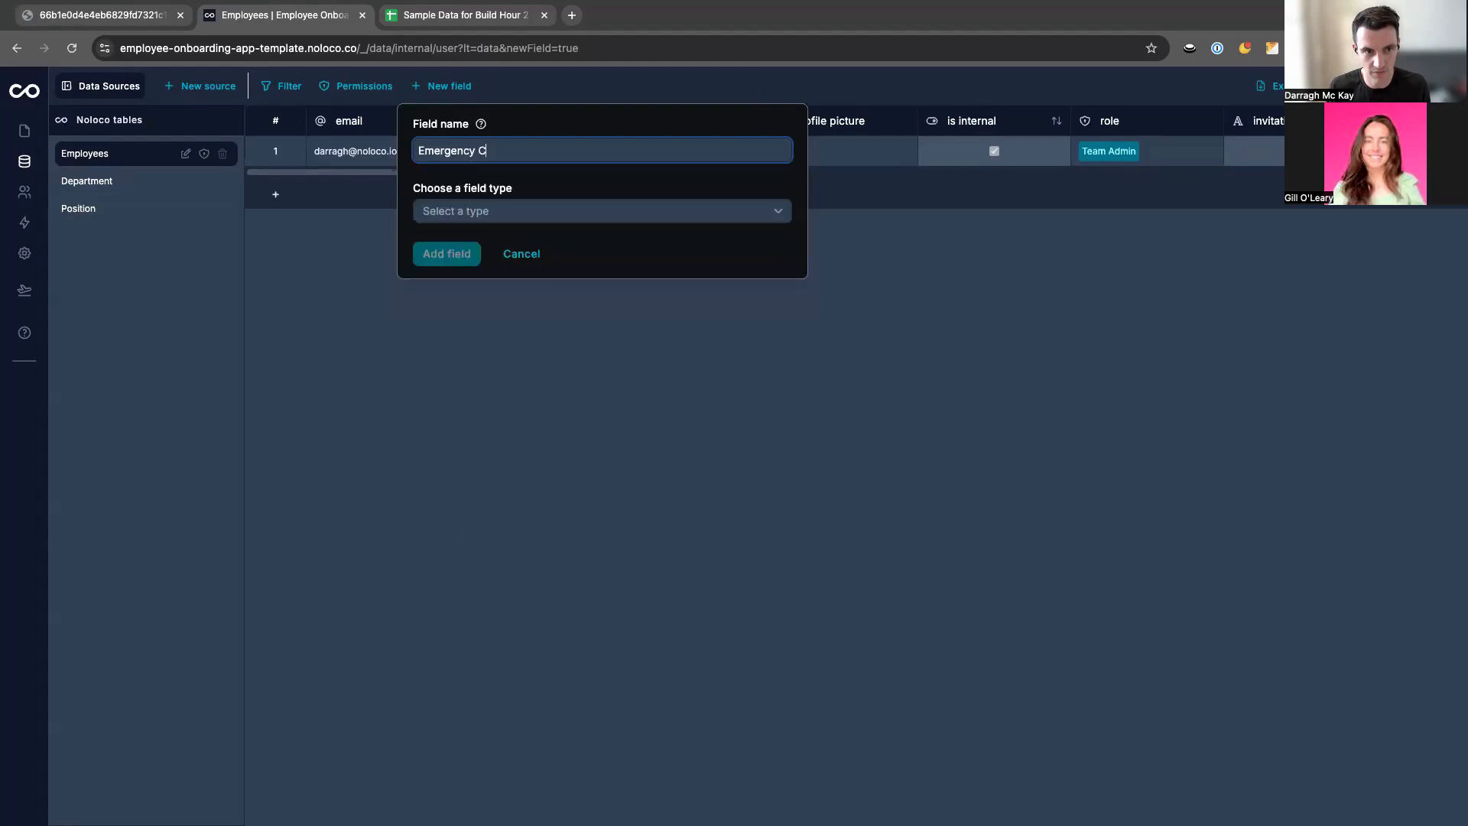
type("ontat")
key("BackSpace")
key("BackSpace")
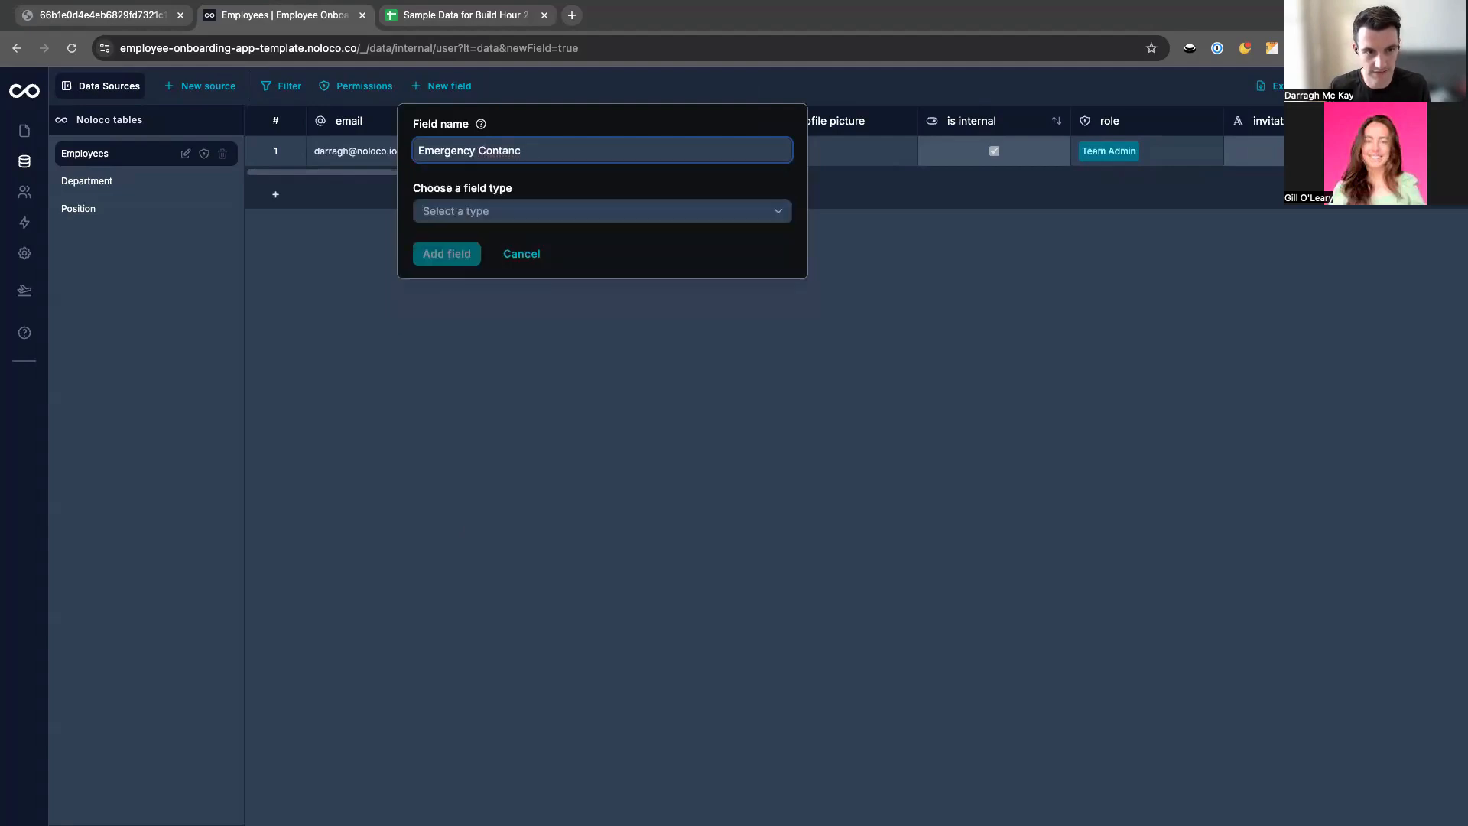
type("Name")
left_click(462, 211)
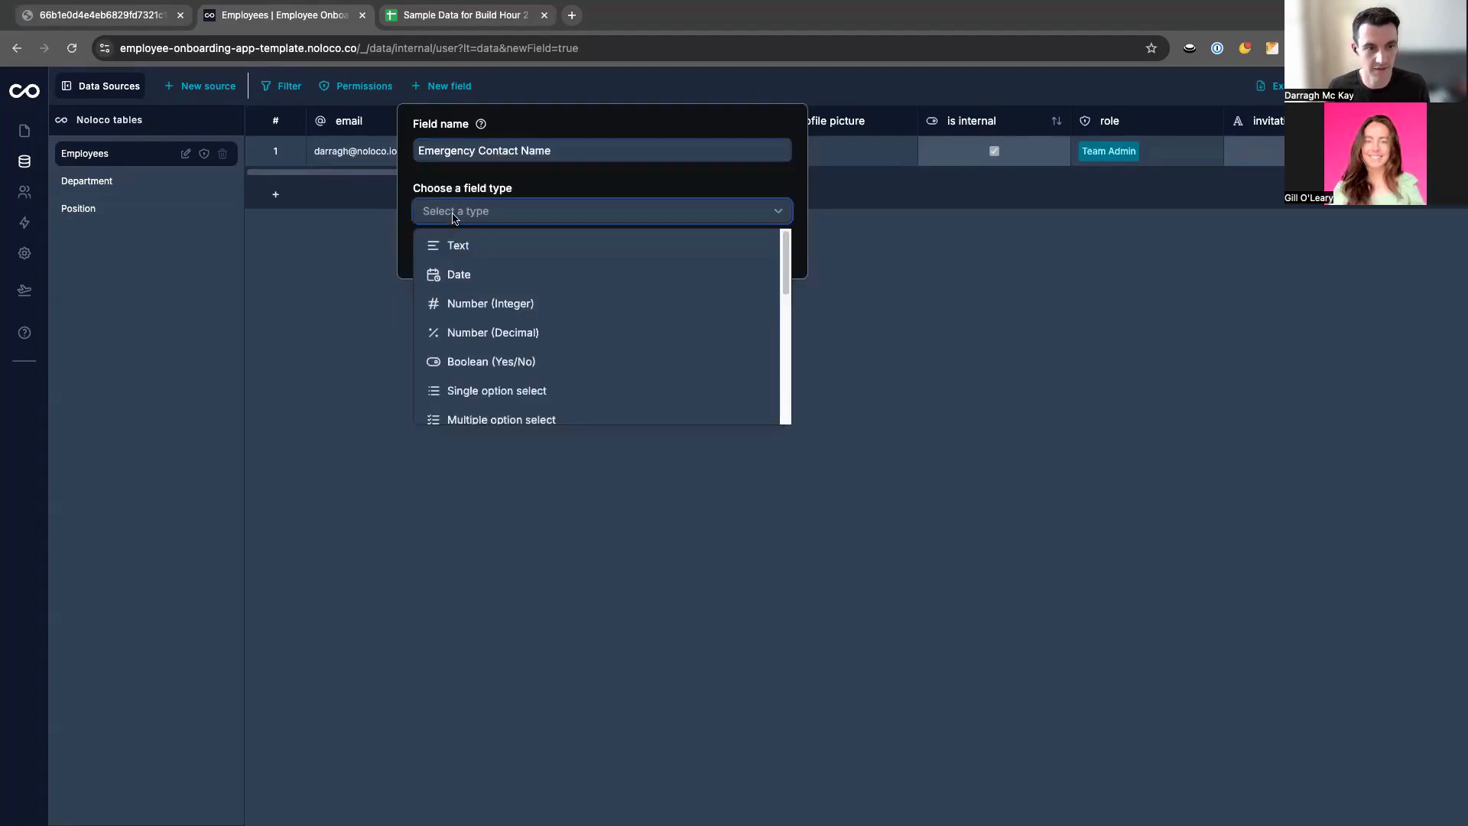
scroll(490, 301, "down", 5)
scroll(487, 303, "down", 1)
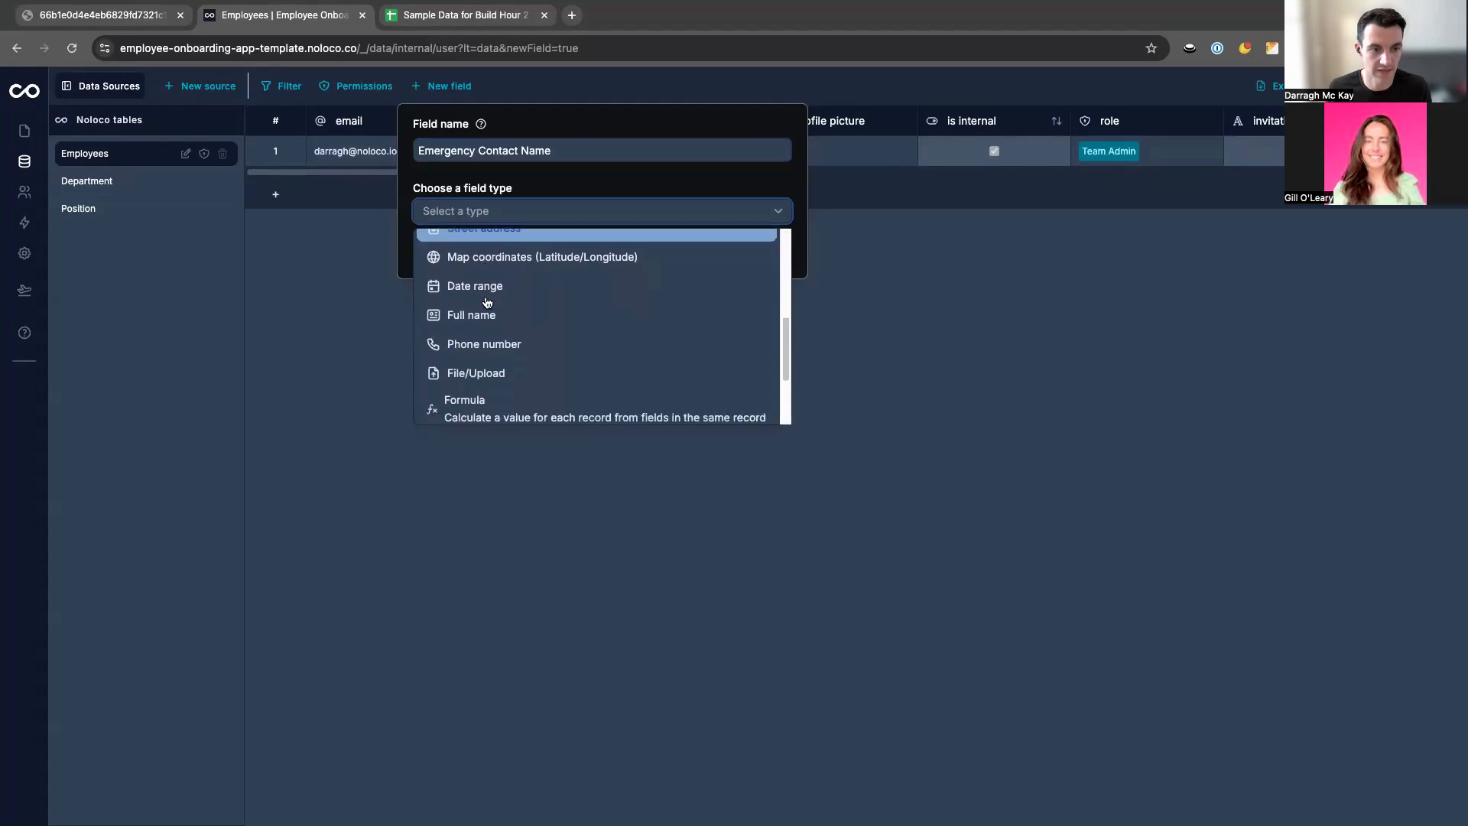
left_click(468, 314)
left_click(791, 262)
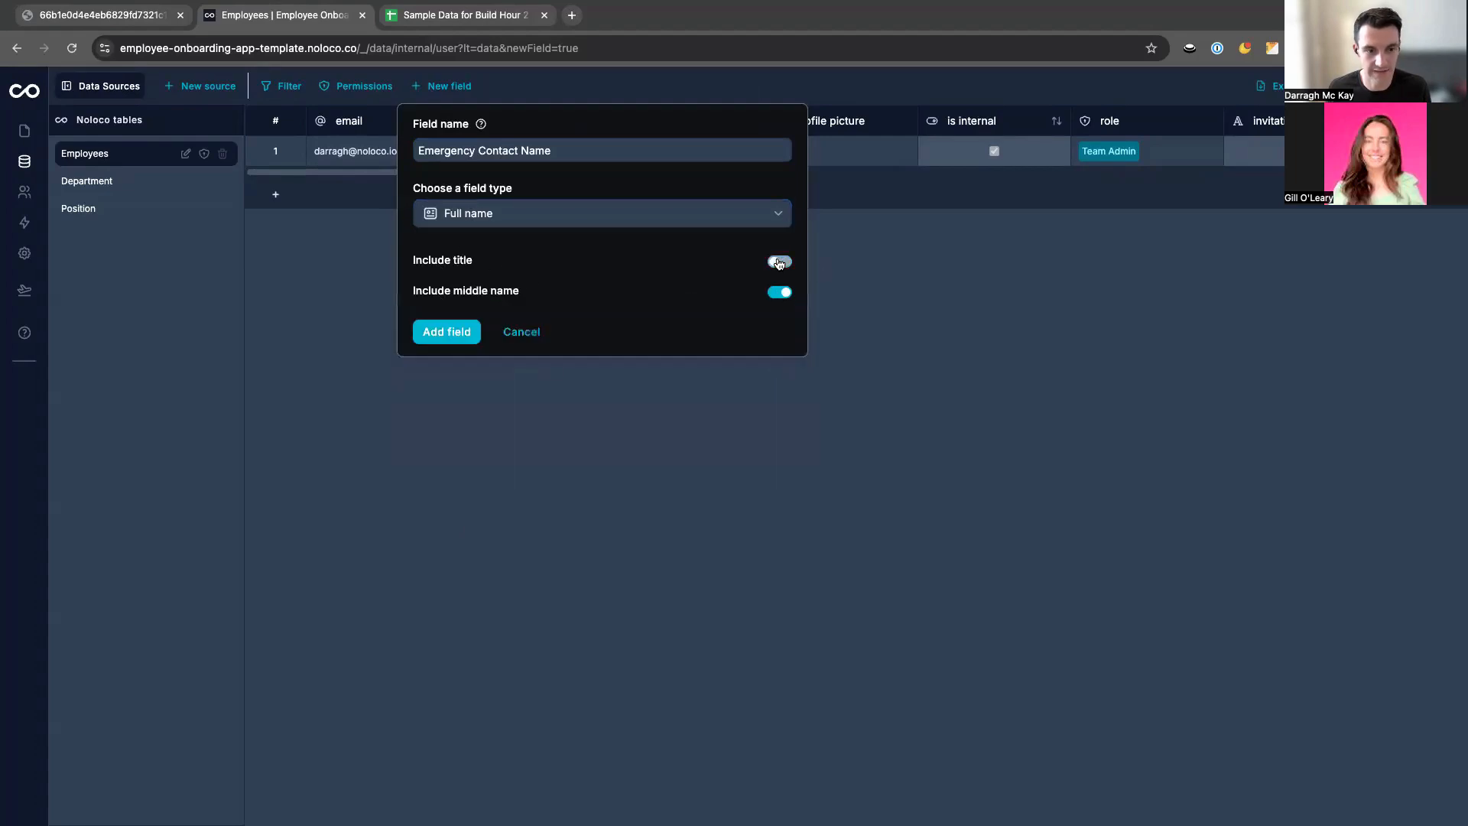
left_click(786, 292)
left_click(465, 343)
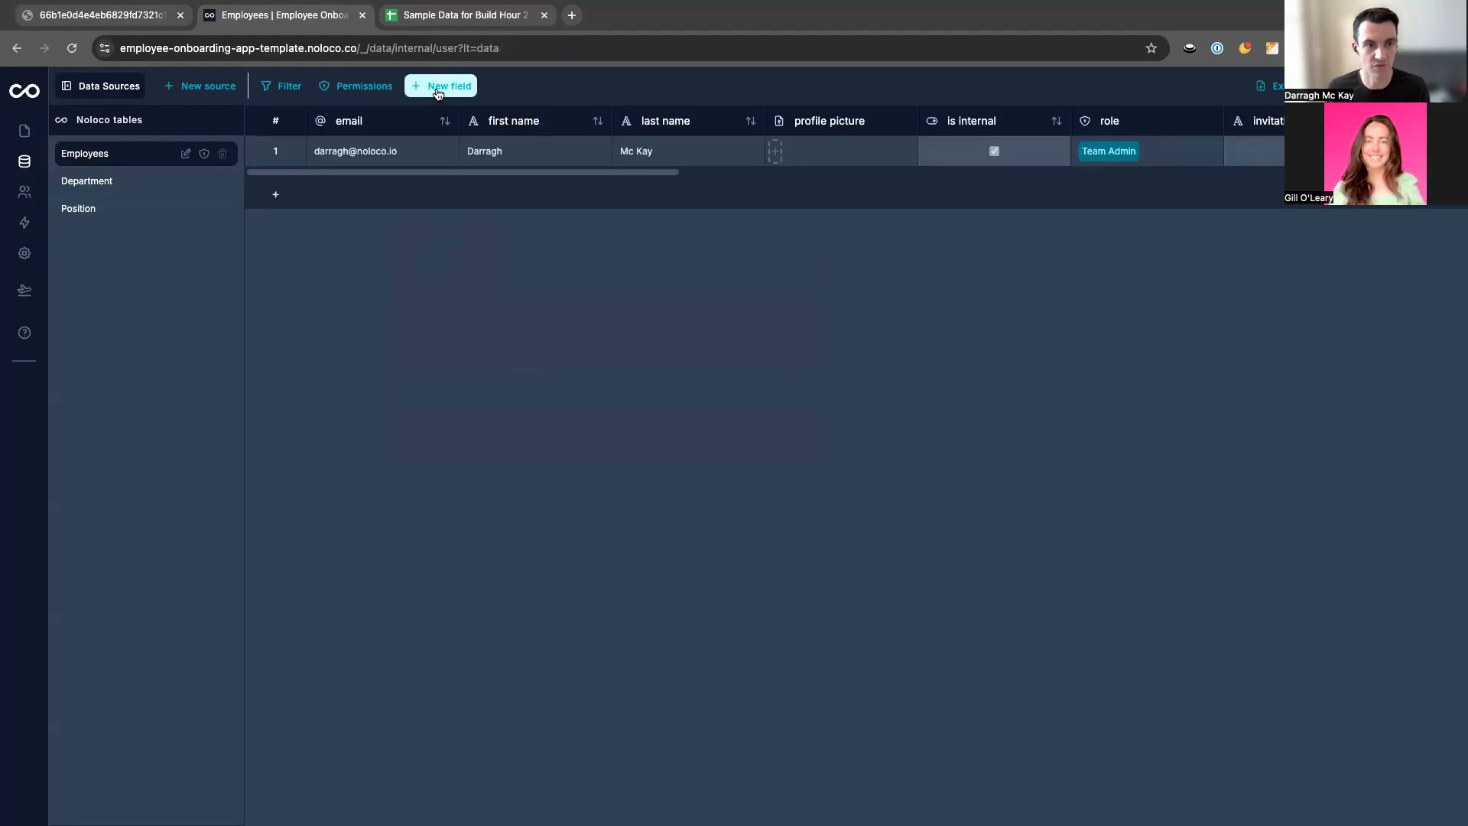
Add a field named Emergency Contact Phone with the Phone number type to the Employees collection.
left_click(438, 94)
left_click(468, 152)
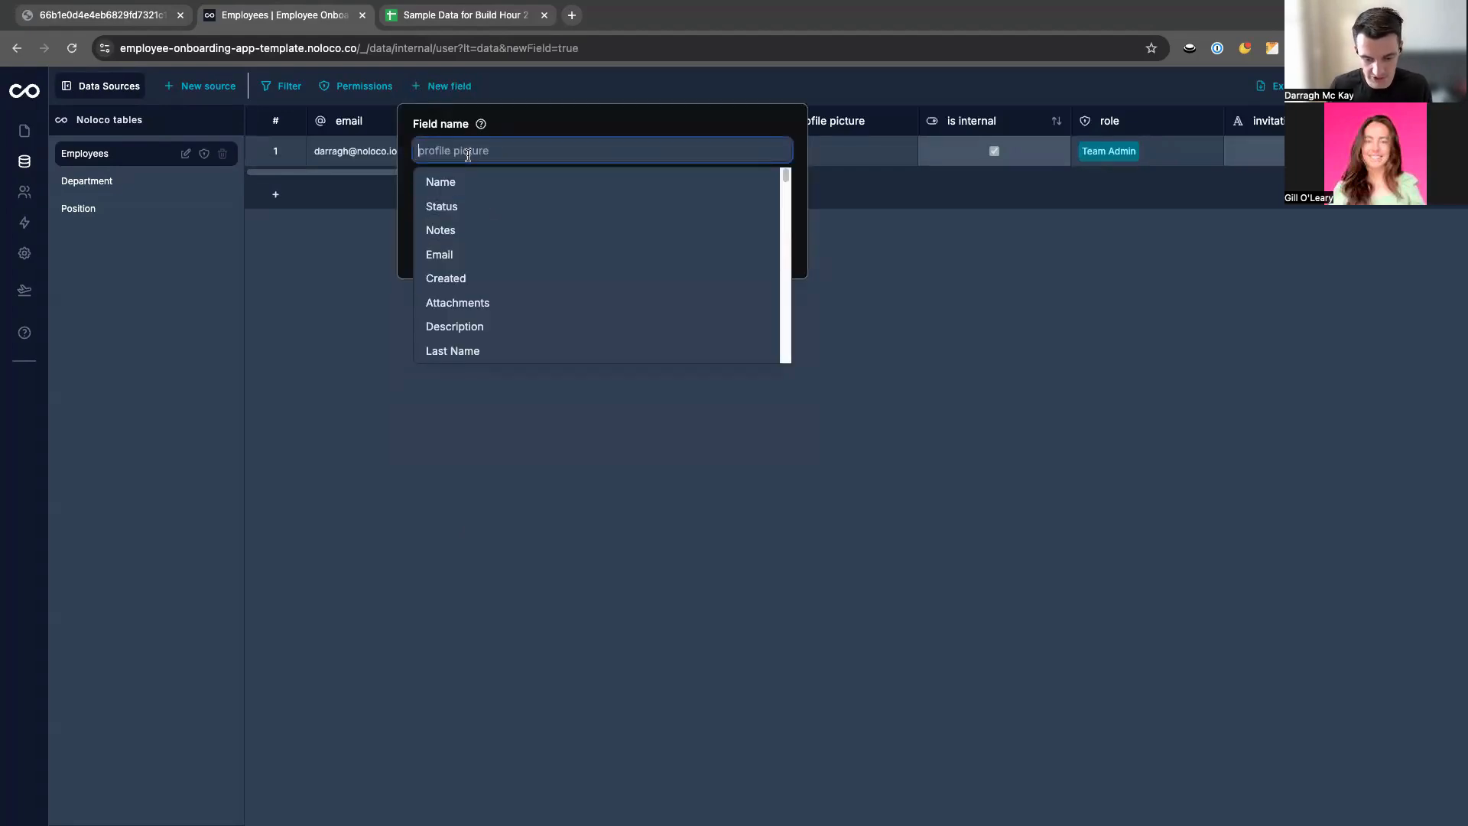
type("Emee")
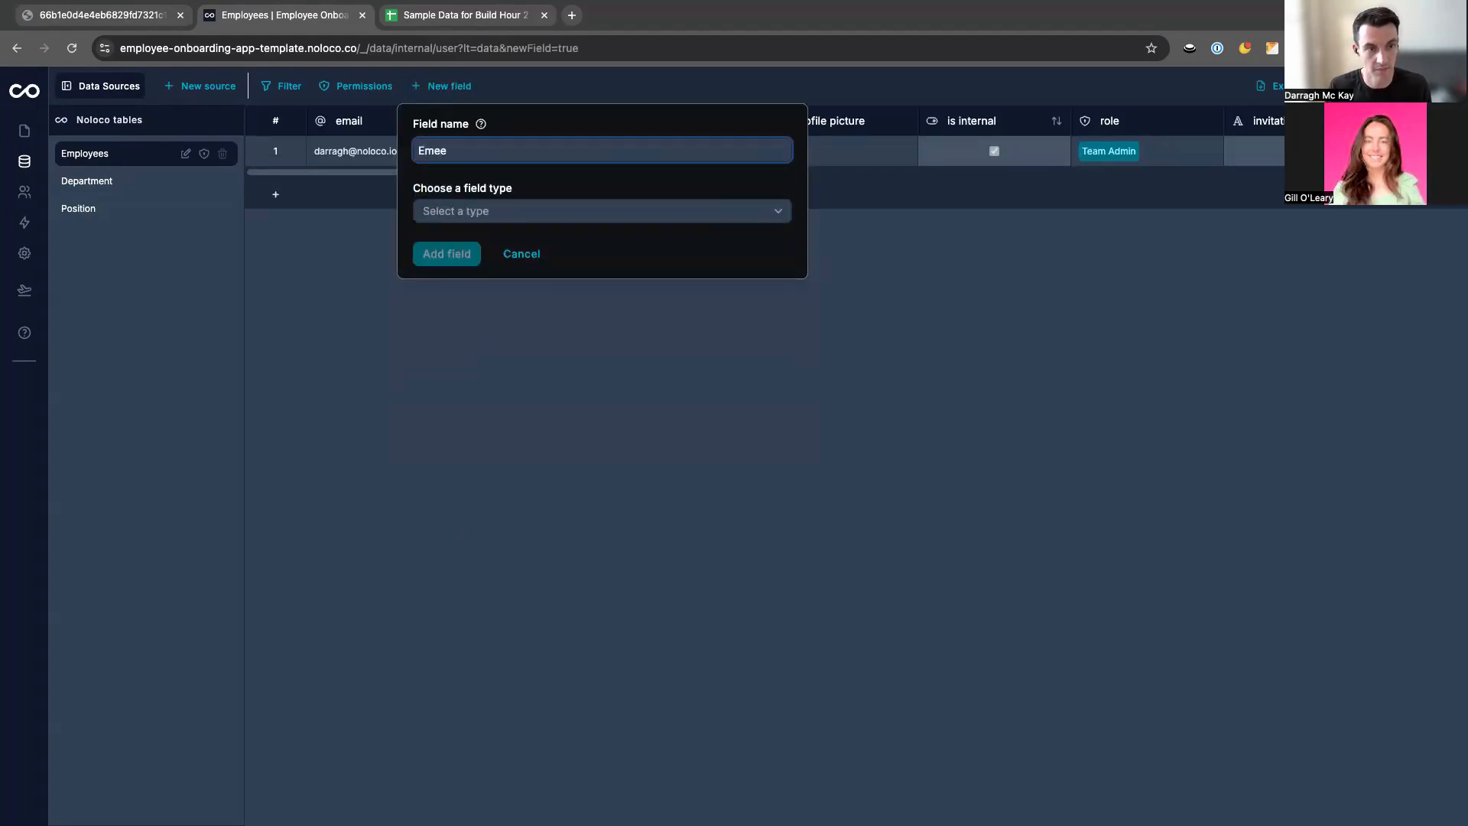
type("rggency Contac")
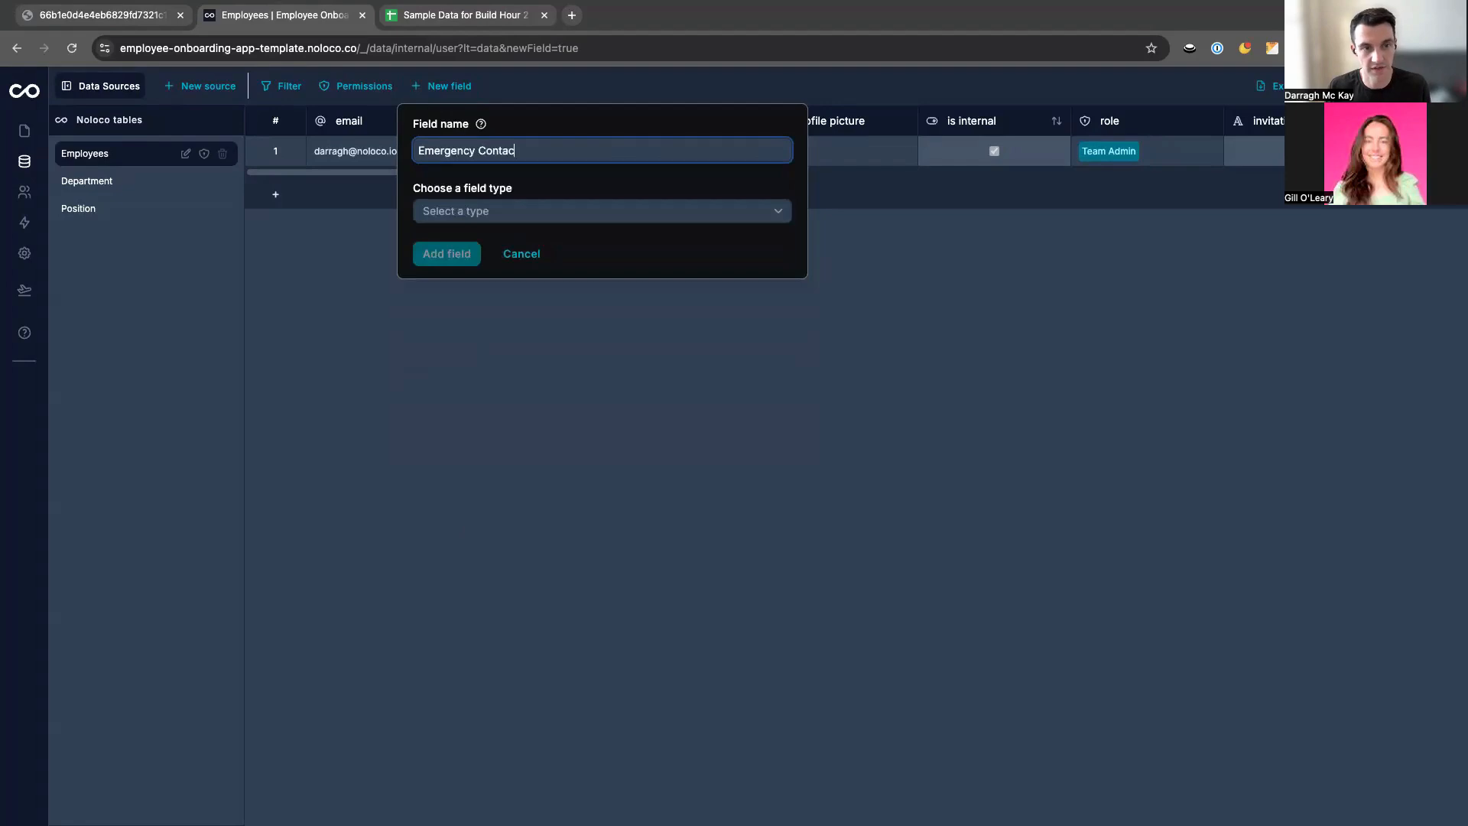
type("t Phone")
left_click(462, 214)
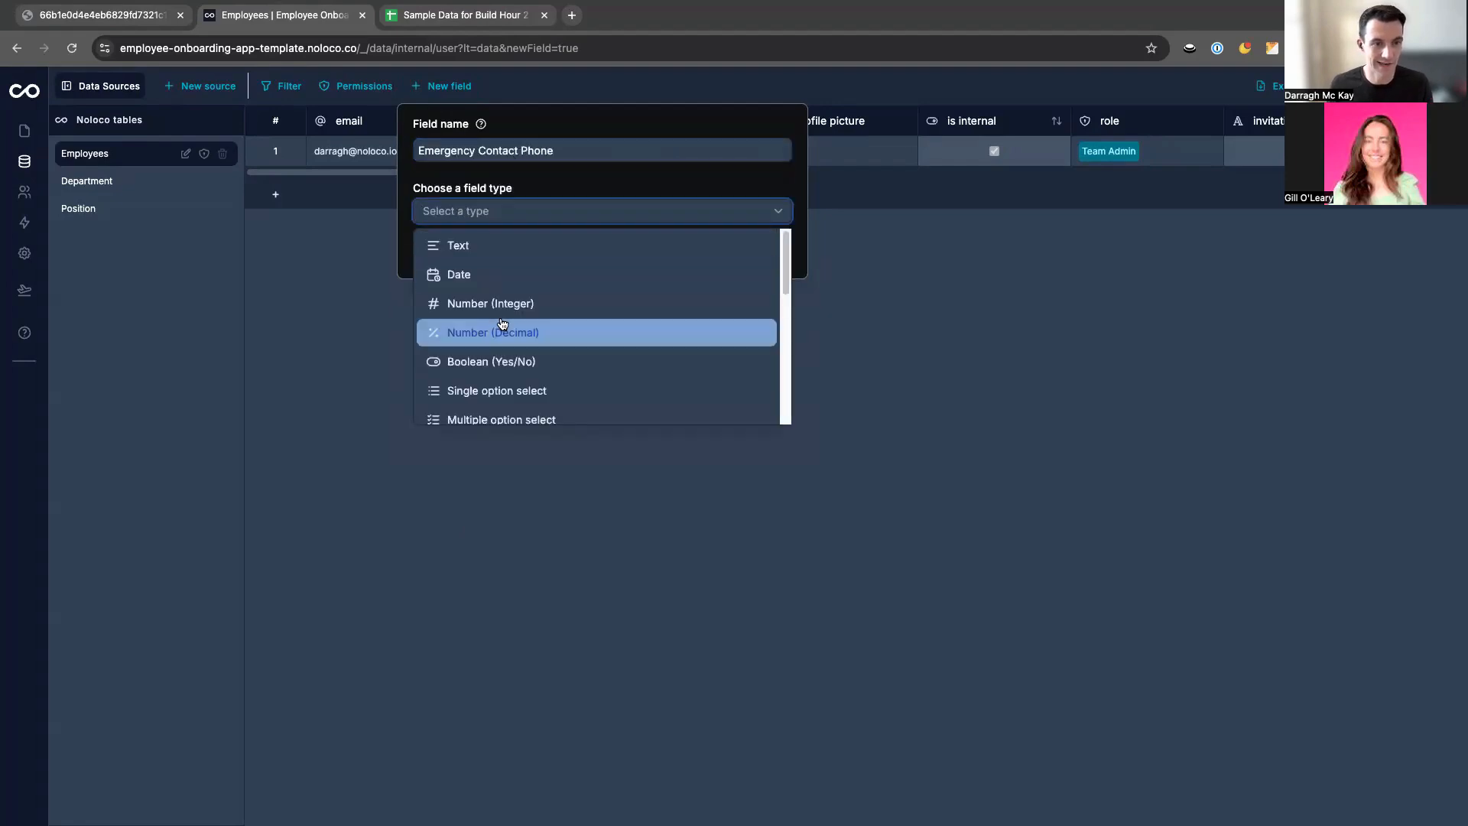
scroll(502, 325, "down", 5)
scroll(501, 324, "up", 3)
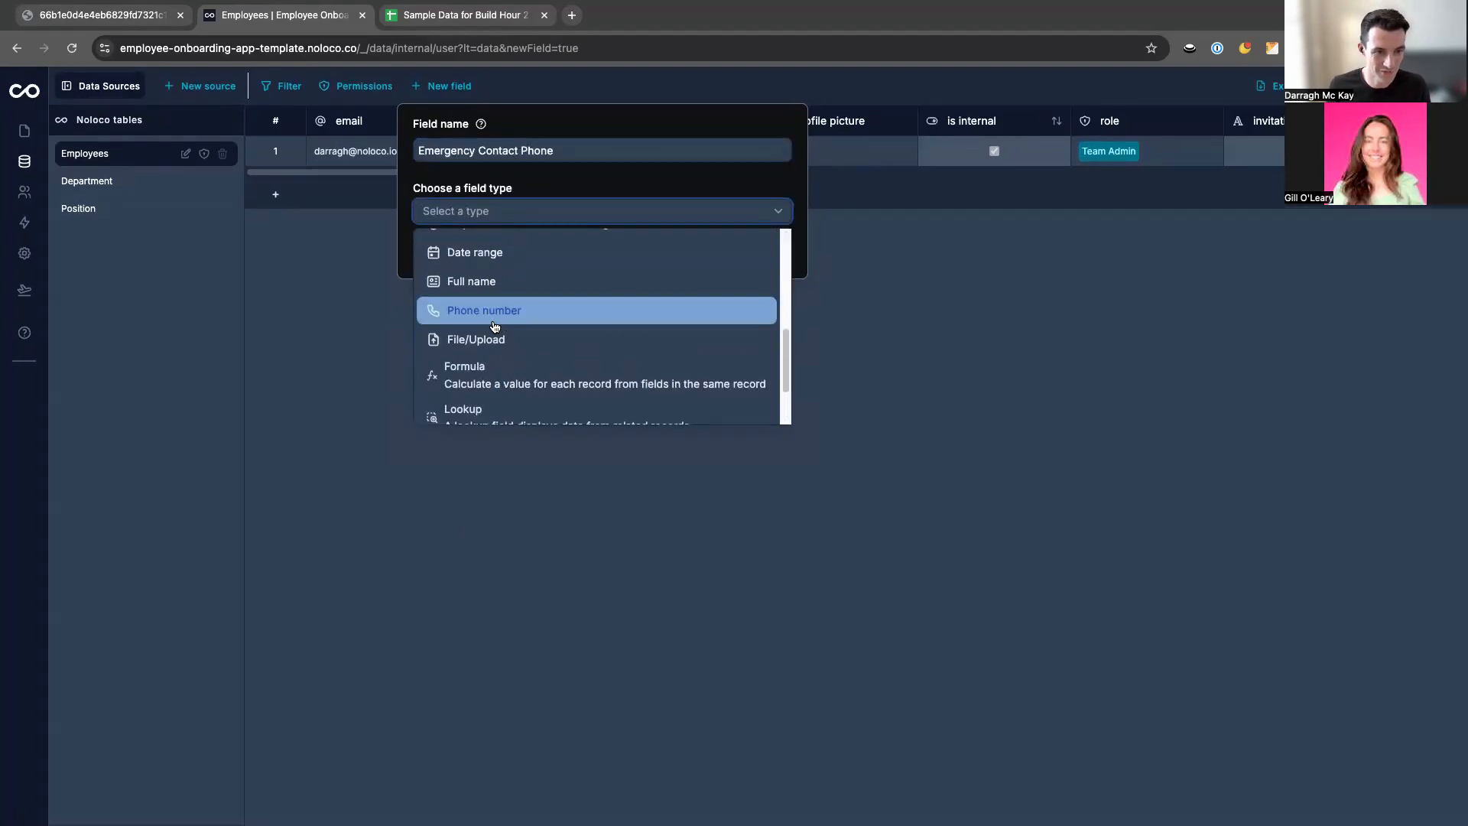
left_click(491, 314)
left_click(453, 273)
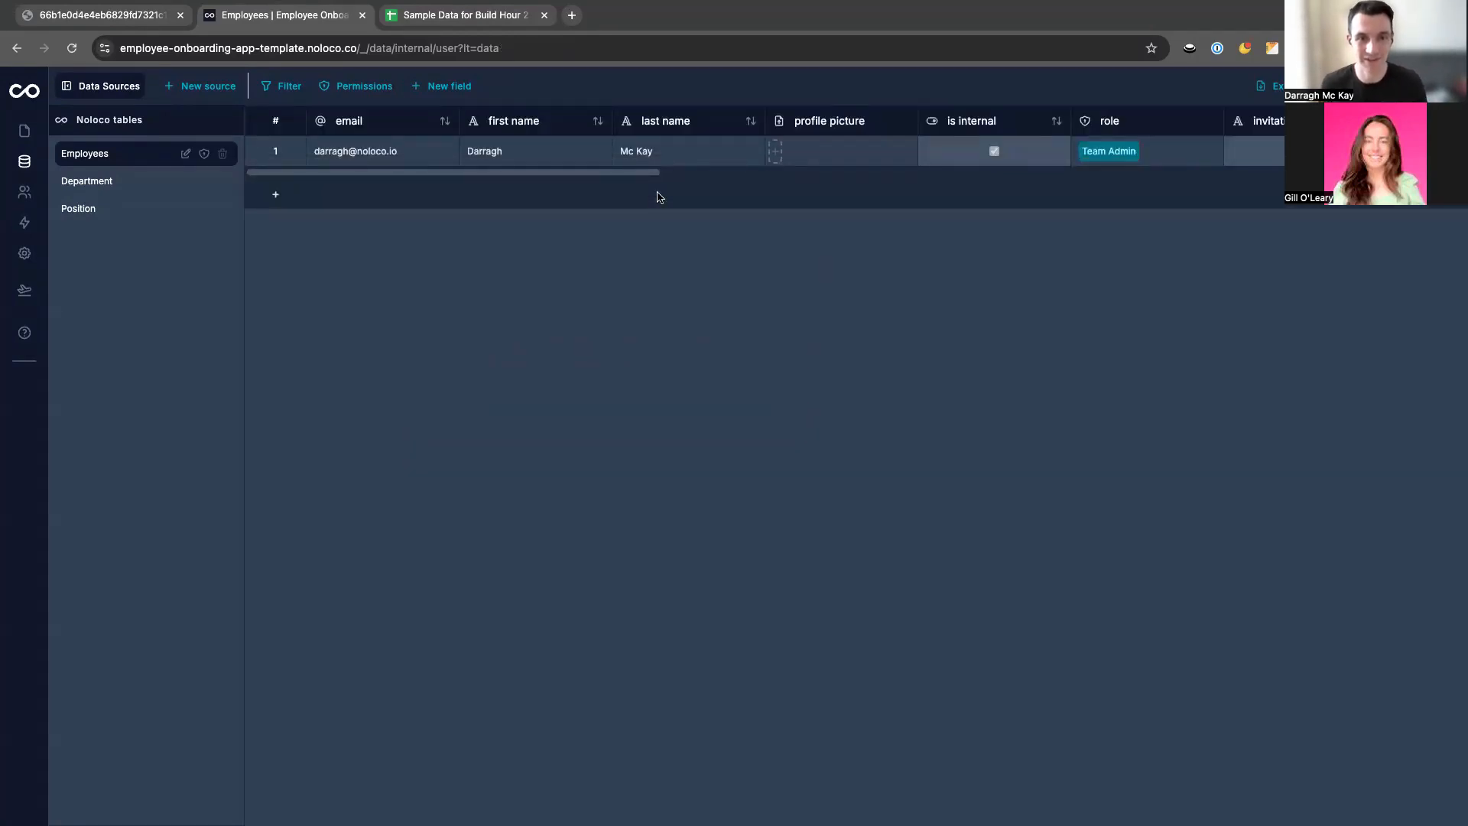
Add a field named Bank Name to the Employees collection, using the Text type with the Single line format.
scroll(667, 153, "right", 10)
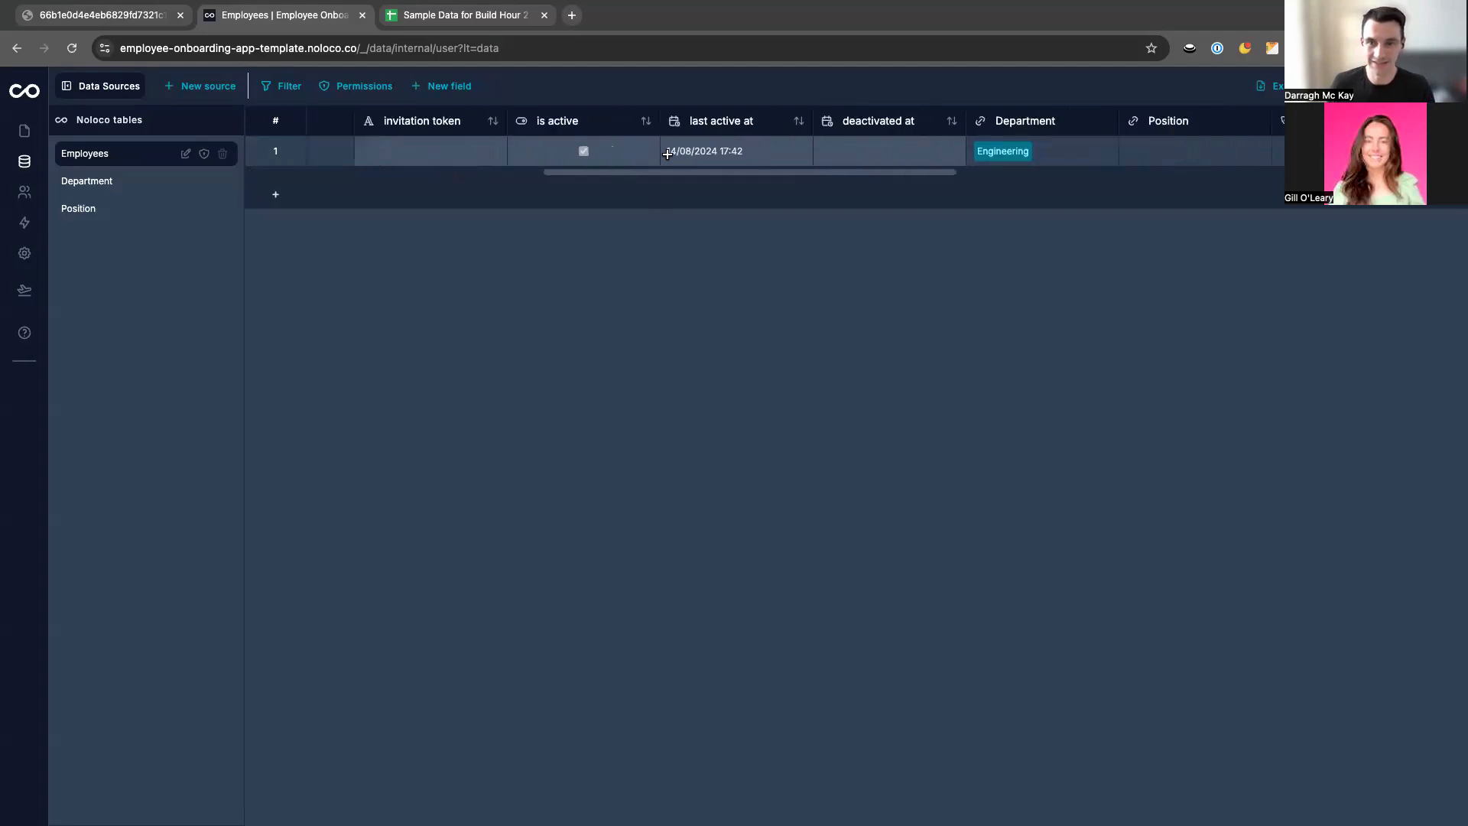
scroll(667, 153, "left", 10)
left_click(443, 86)
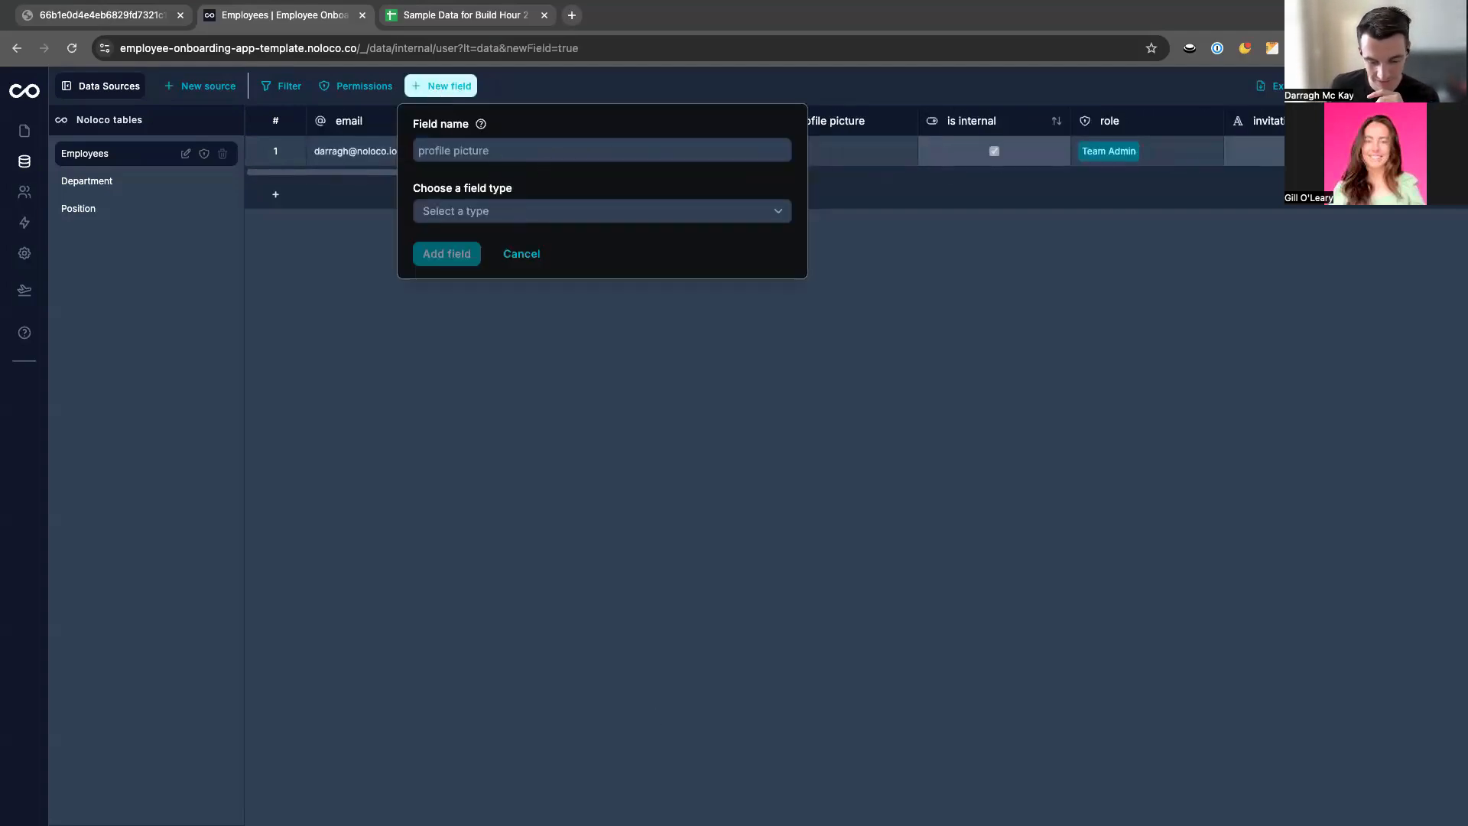
key("super+Tab")
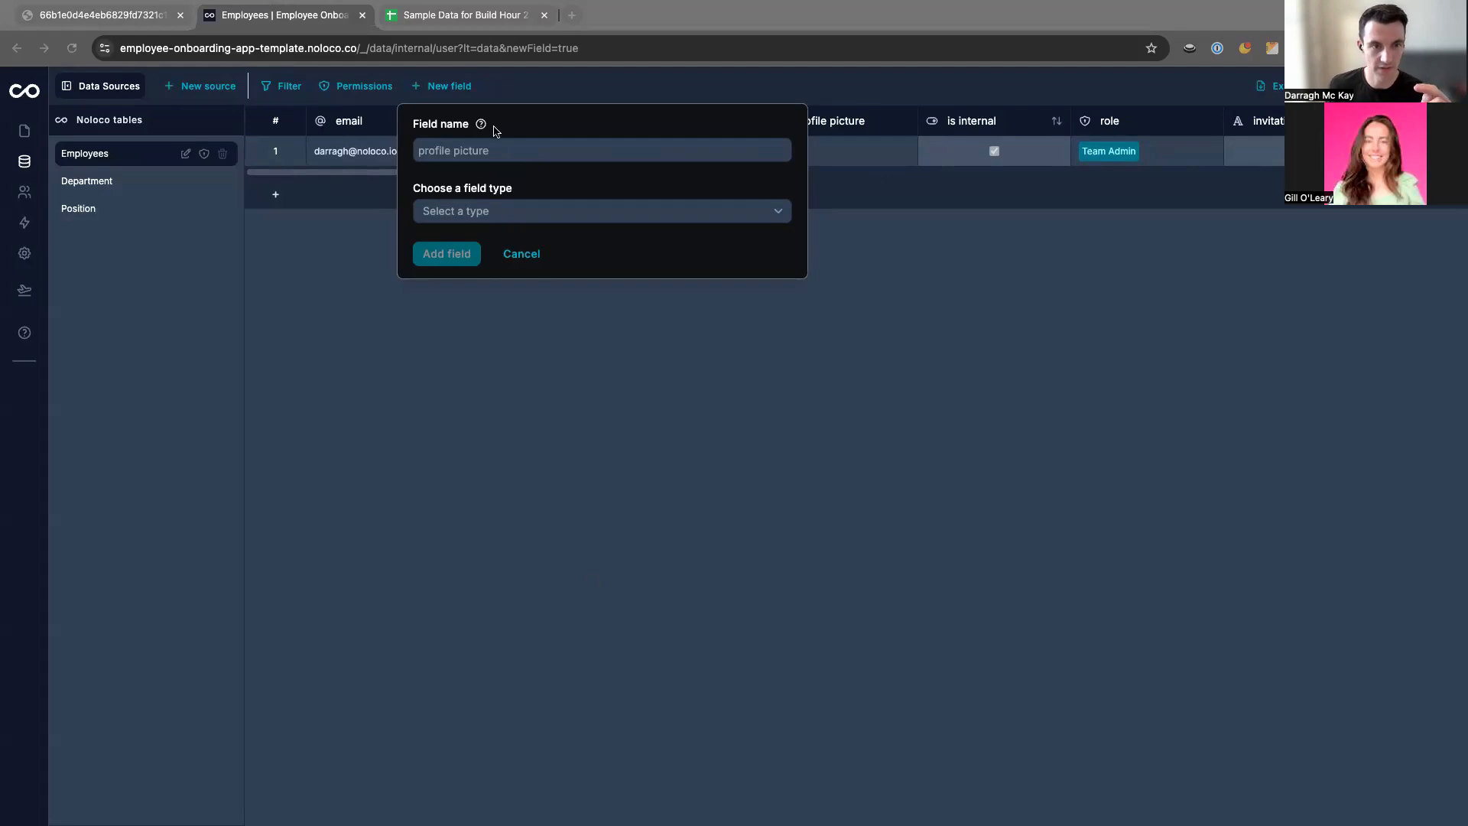
left_click(487, 152)
type("Bank Name")
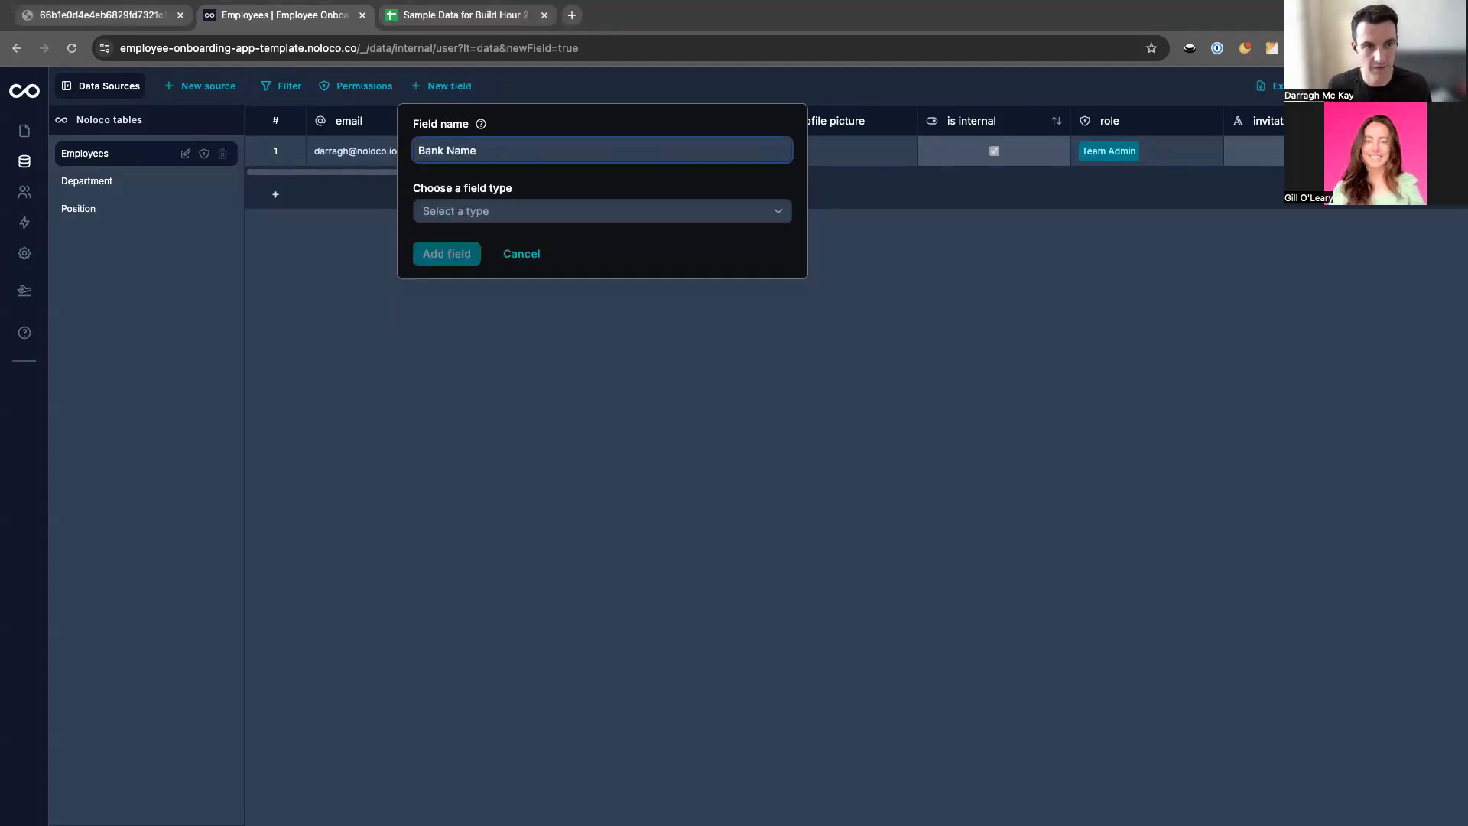
left_click(470, 212)
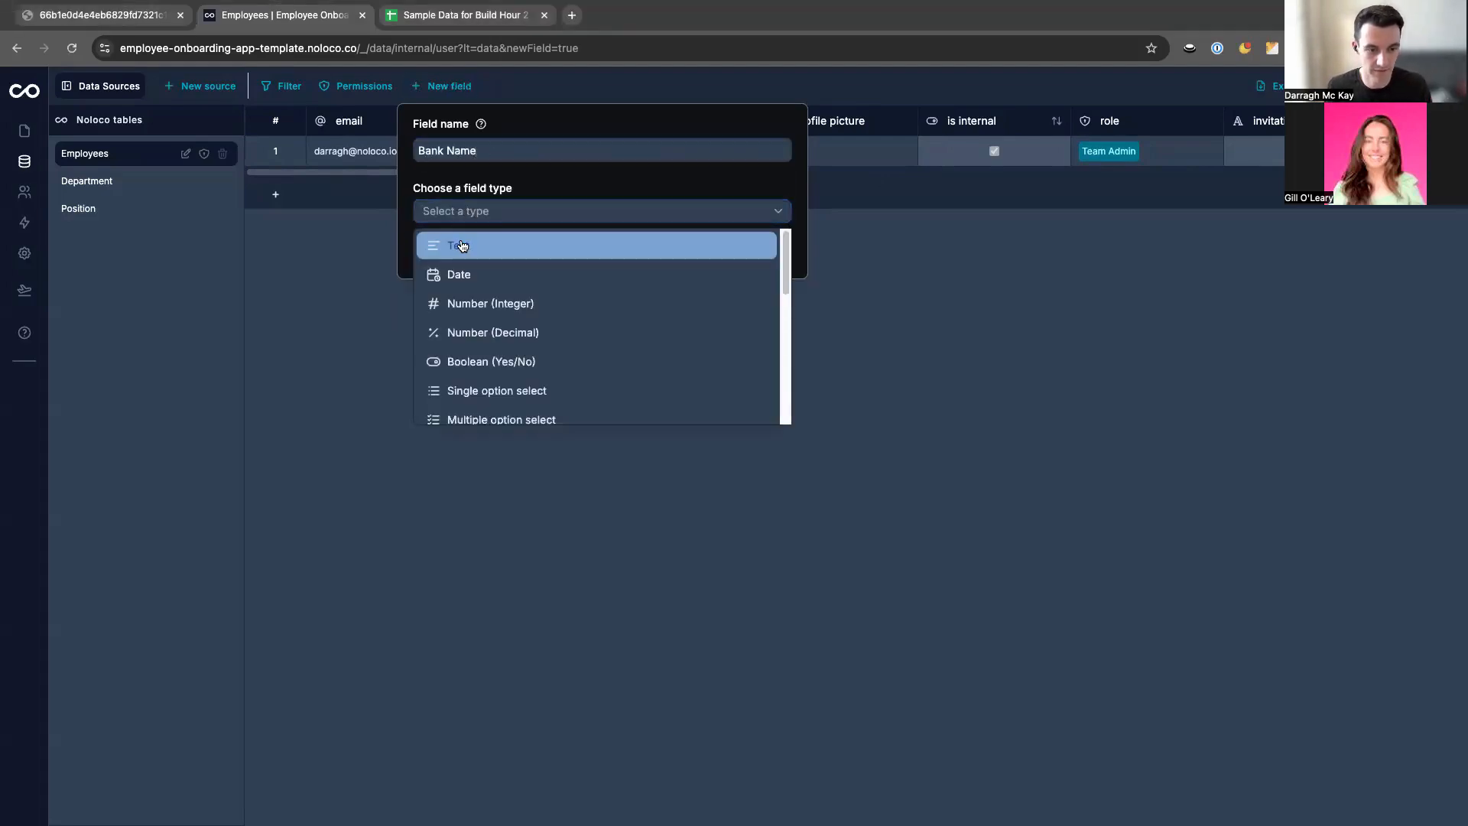
left_click(460, 246)
left_click(452, 273)
left_click(452, 331)
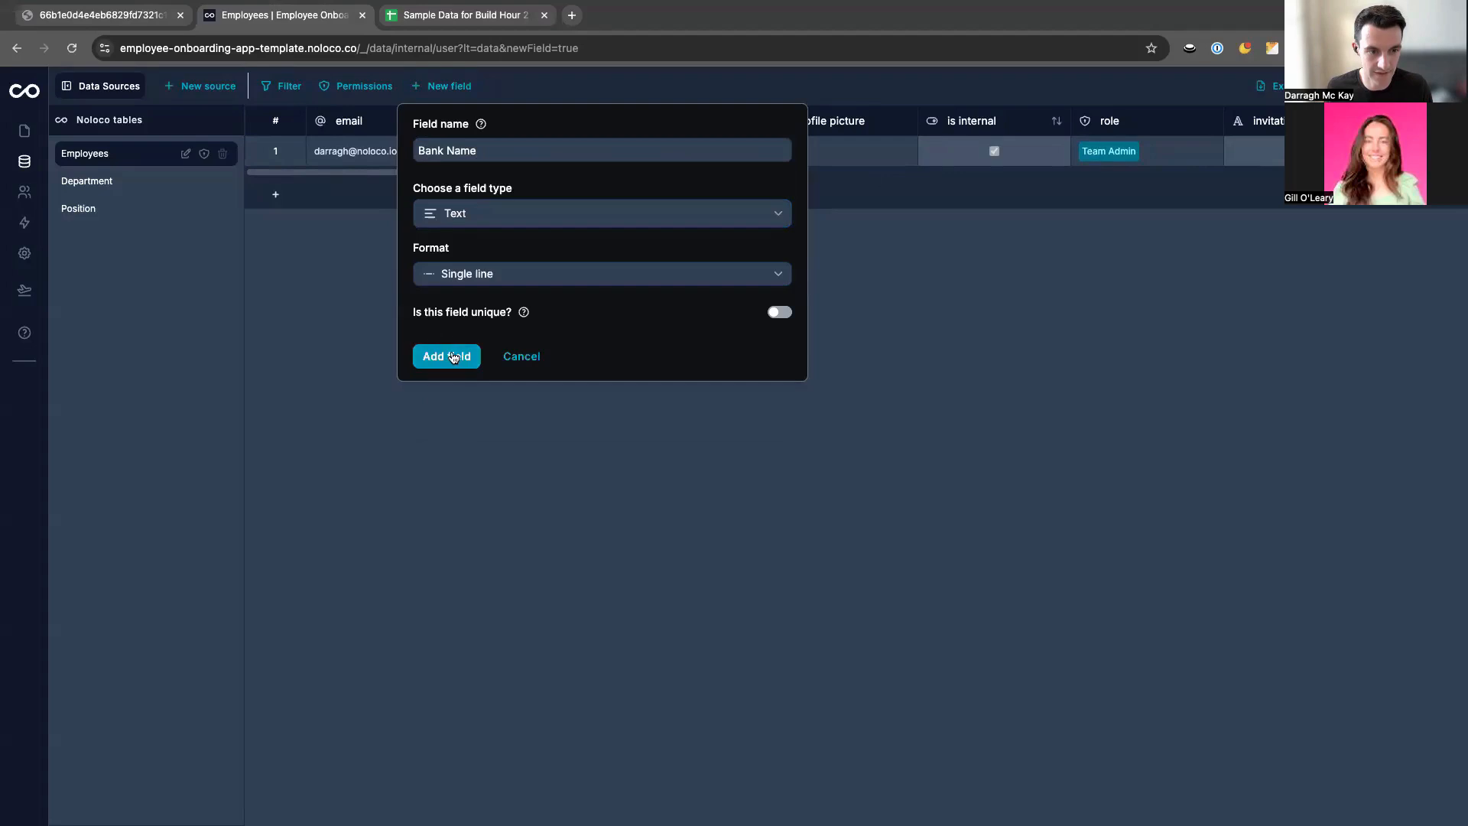
left_click(450, 356)
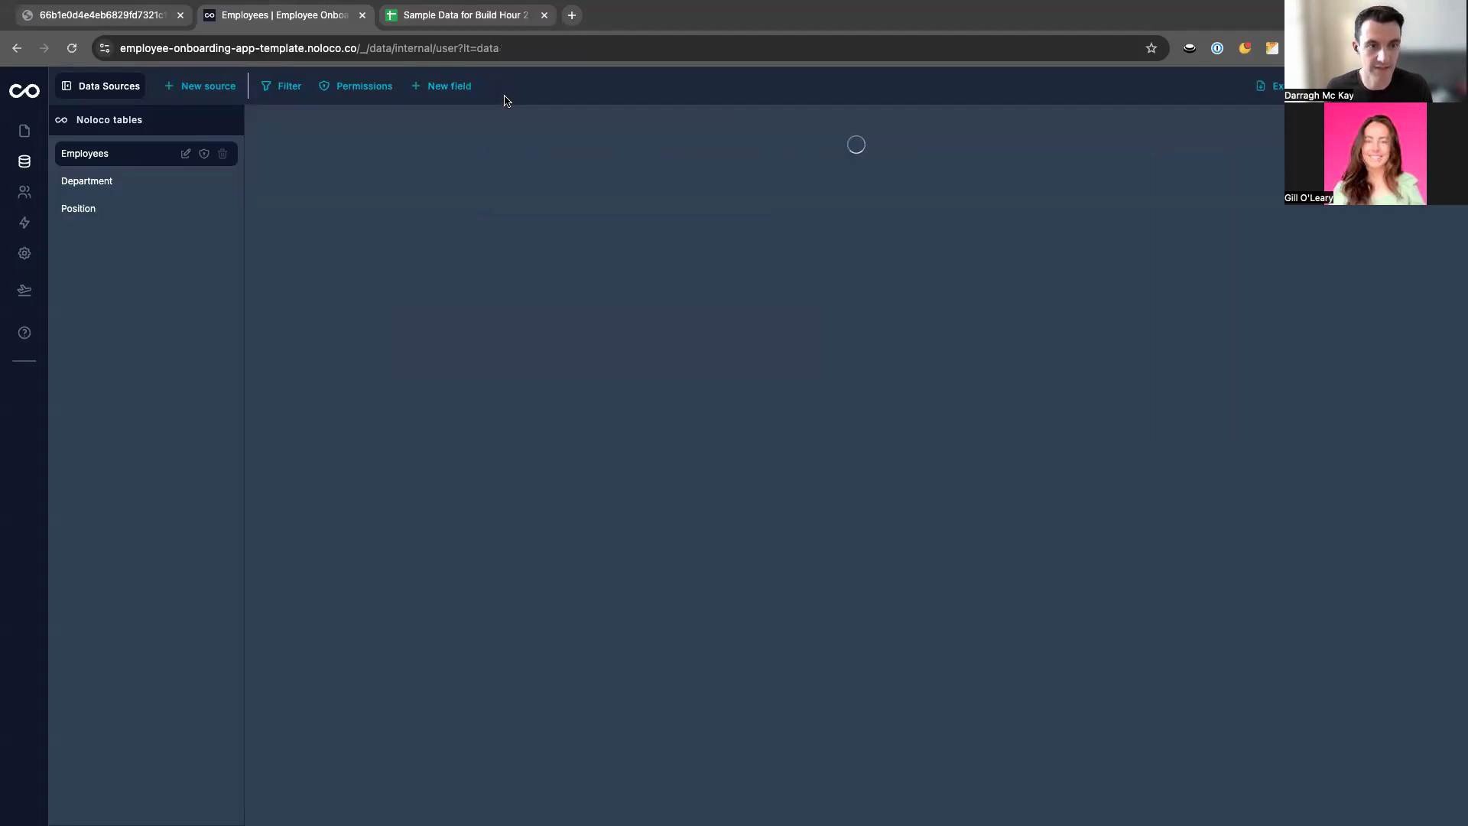
Add a field named Bank Account Number to the Employees collection, using the Text type with the Single line format.
left_click(449, 85)
left_click(500, 147)
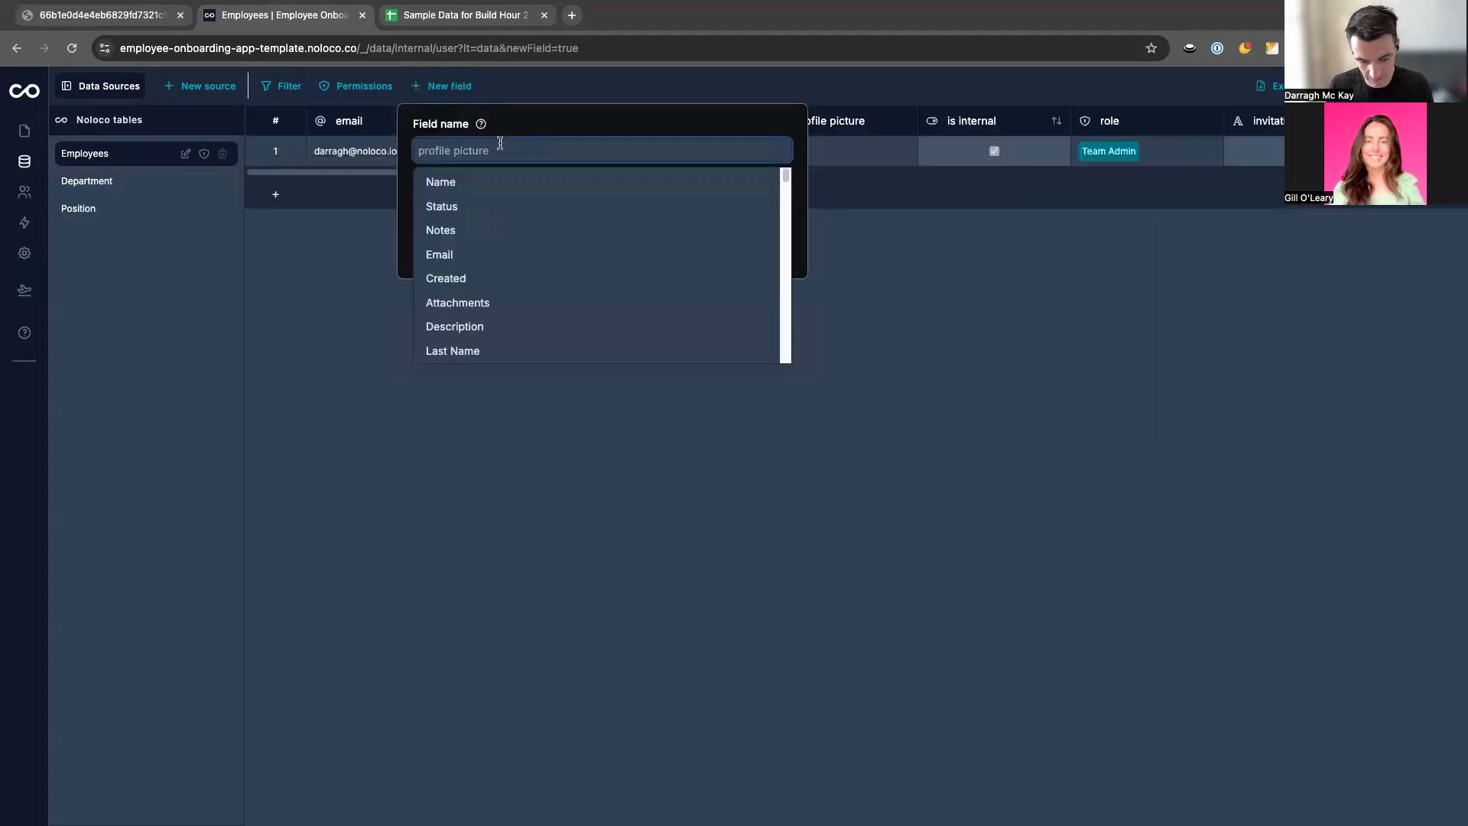
type("Bank Account Number")
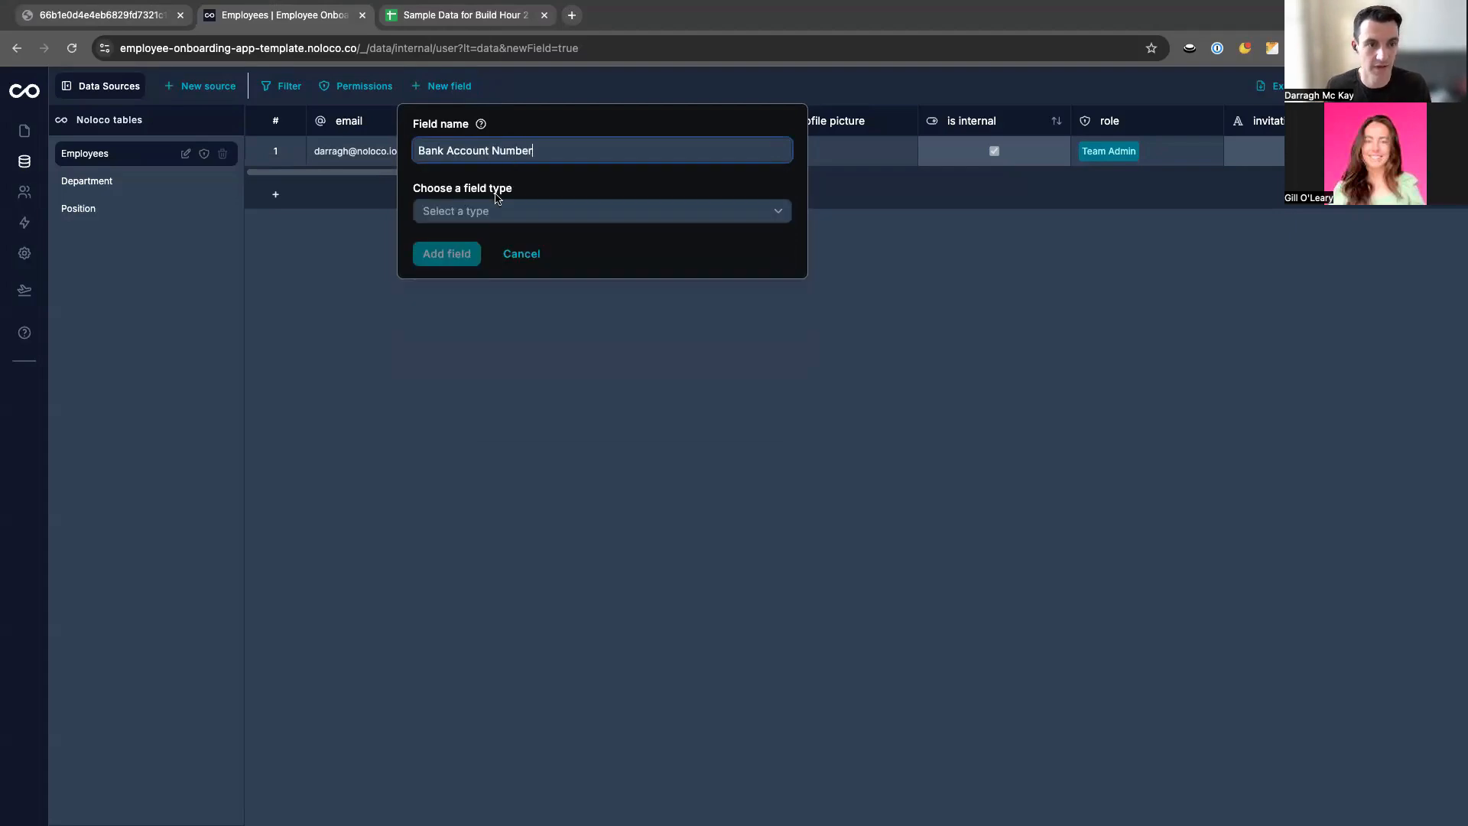
left_click(493, 210)
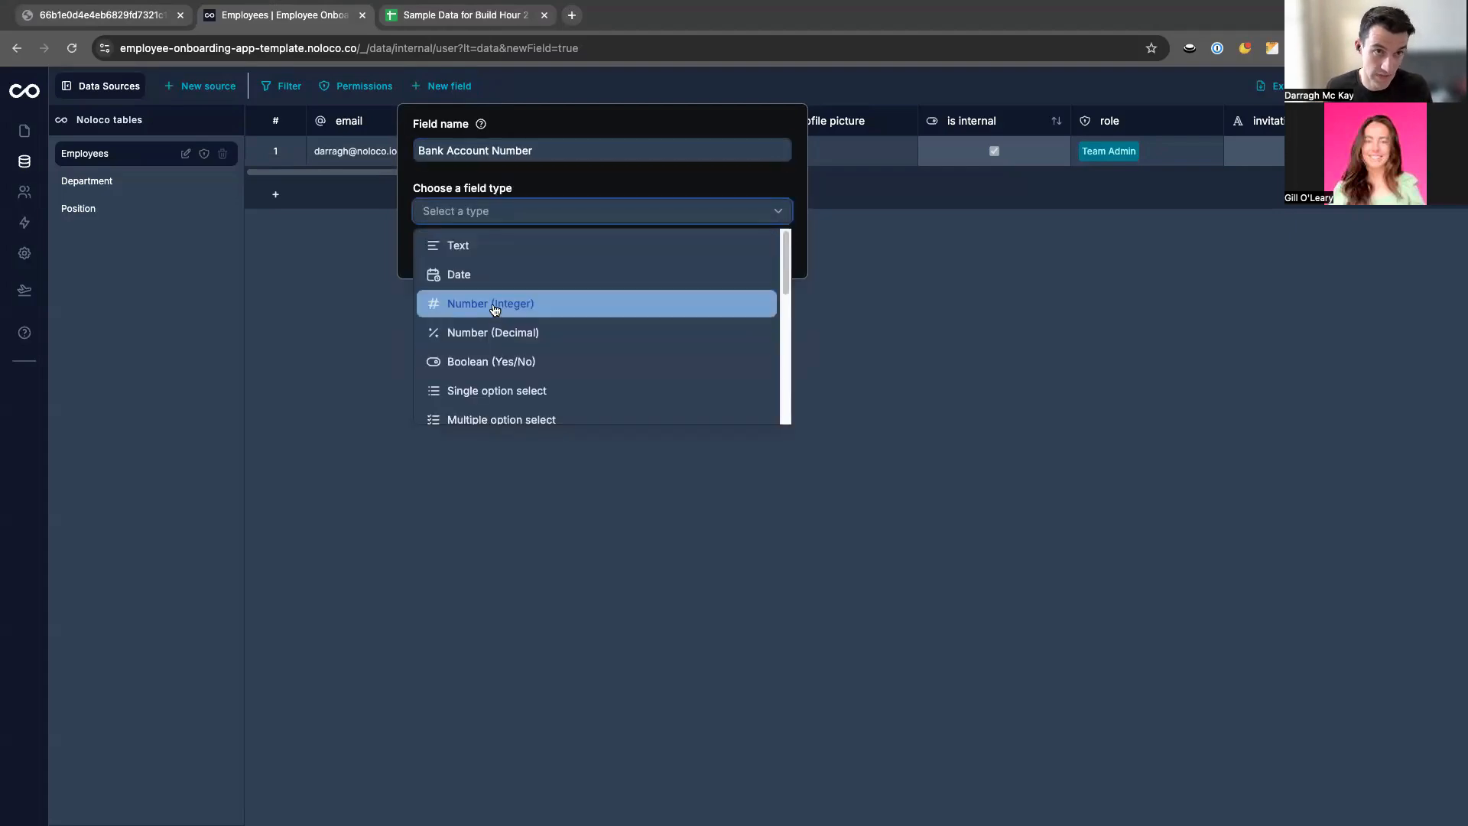
left_click(481, 248)
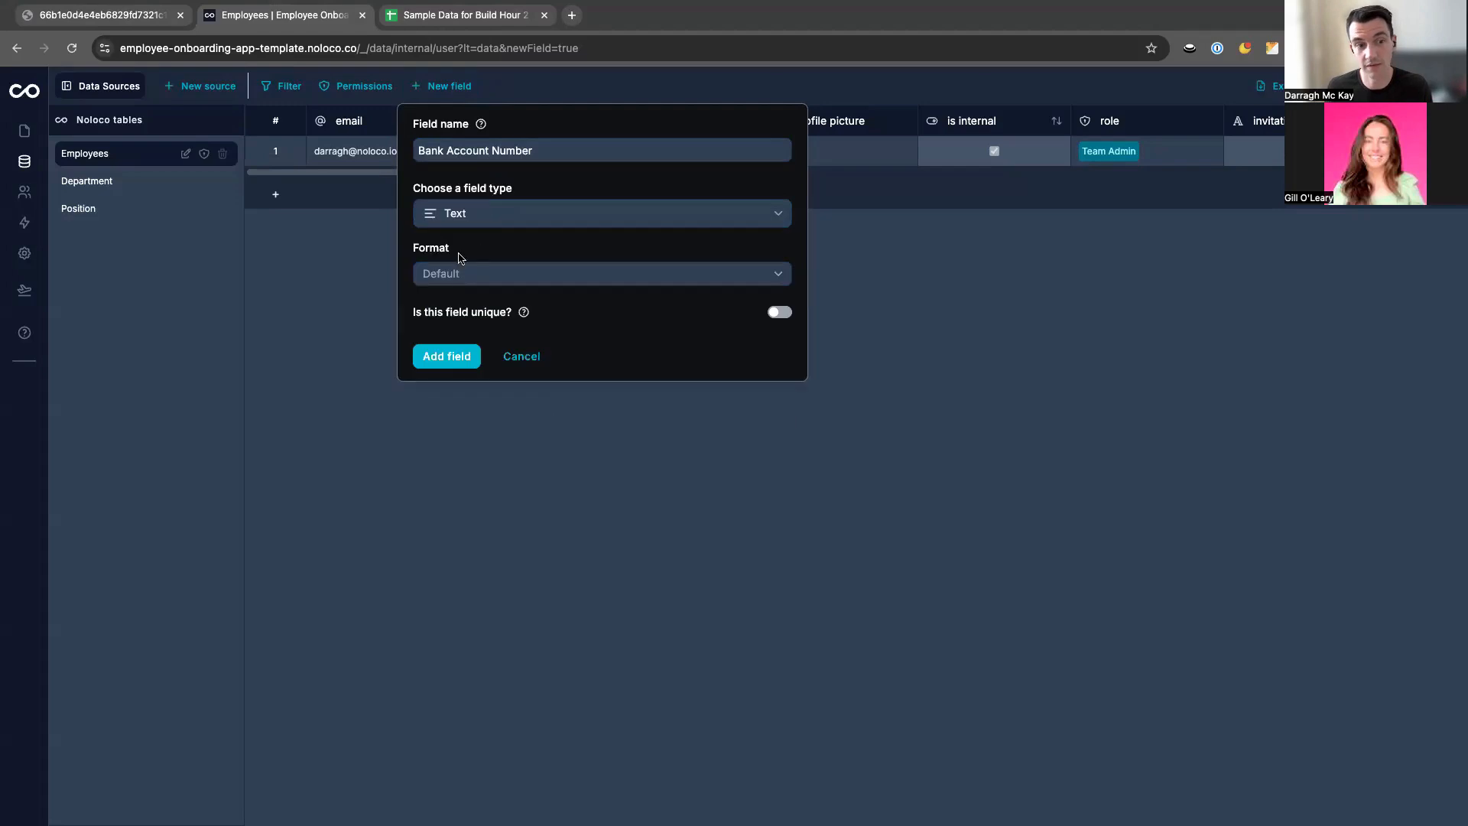
left_click(455, 277)
left_click(456, 327)
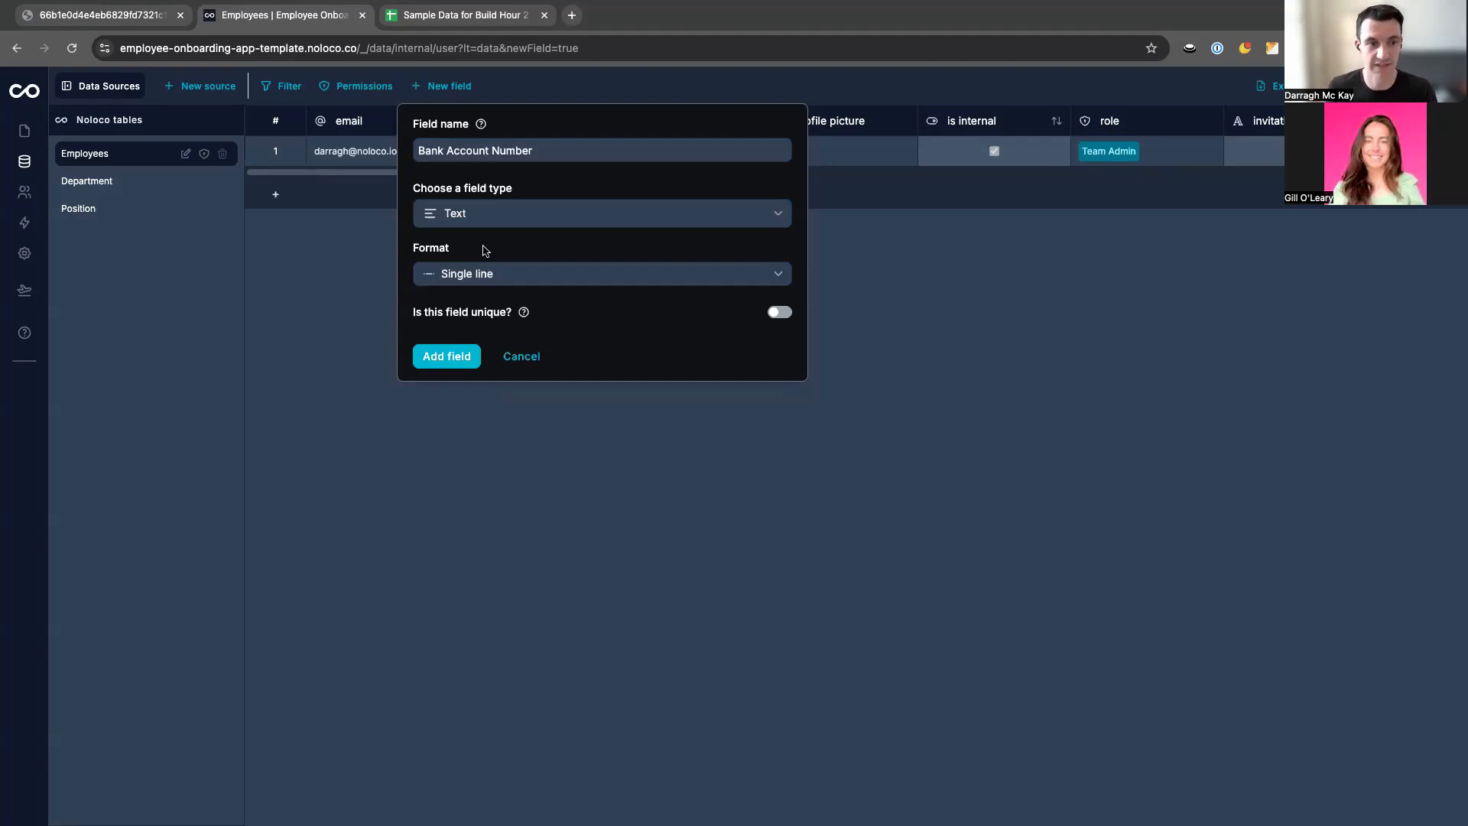
left_click(440, 357)
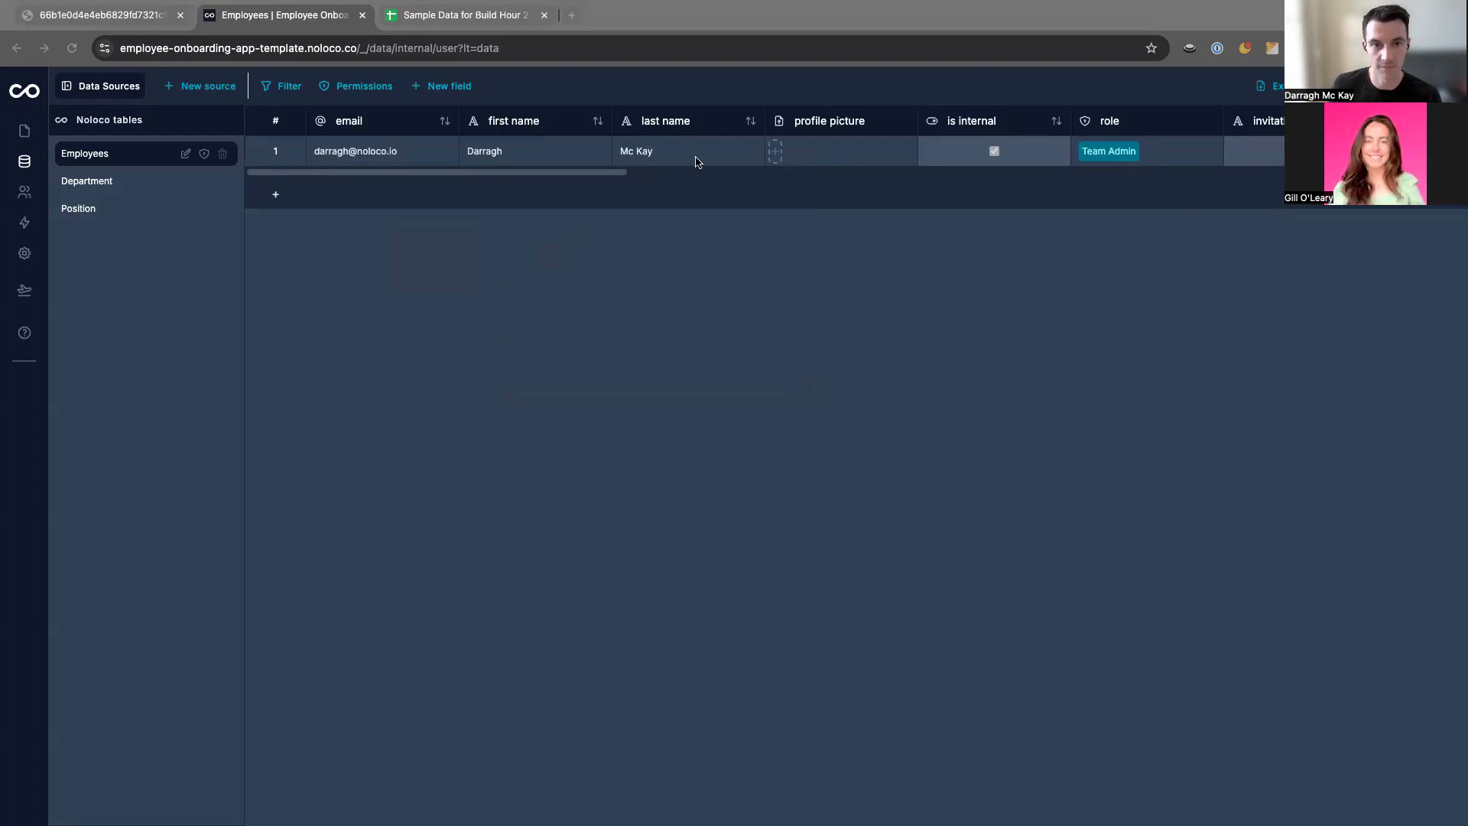
Switch to the sample data spreadsheet in Google Sheets and download its Employees sheet as comma-separated values (.csv).
scroll(696, 161, "right", 10)
scroll(696, 160, "left", 10)
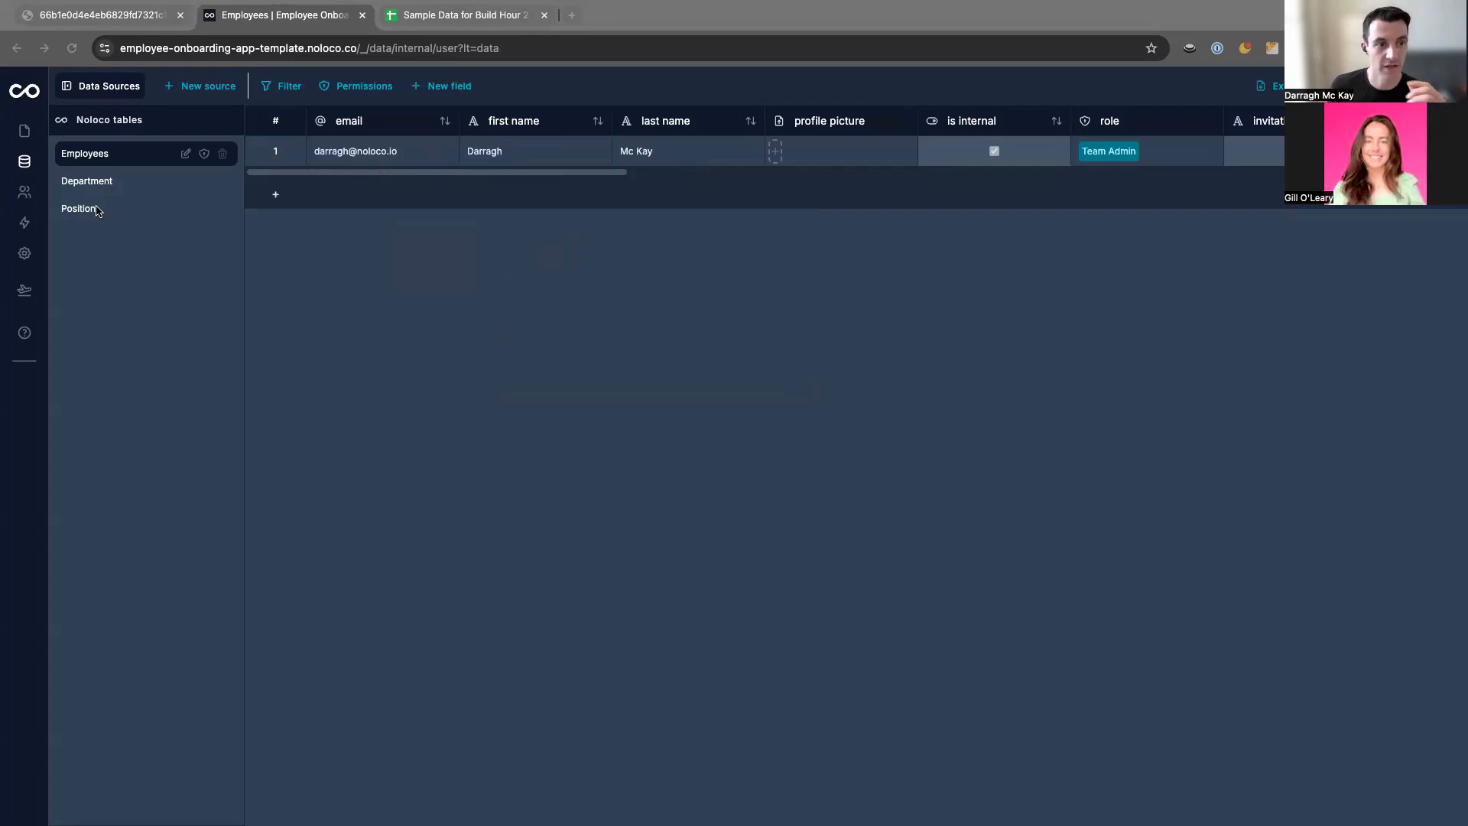
left_click(749, 6)
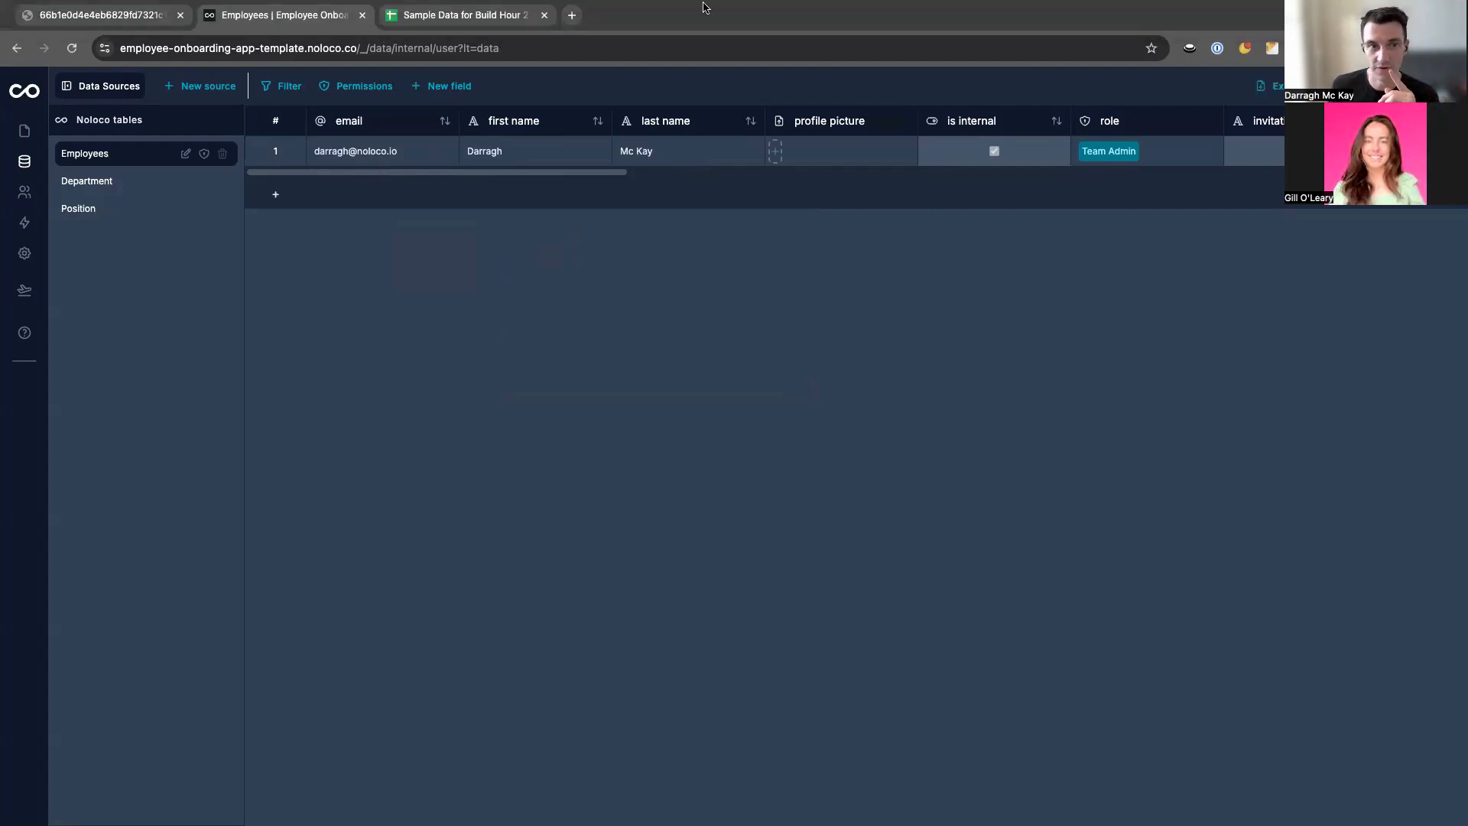
left_click(419, 15)
left_click(146, 812)
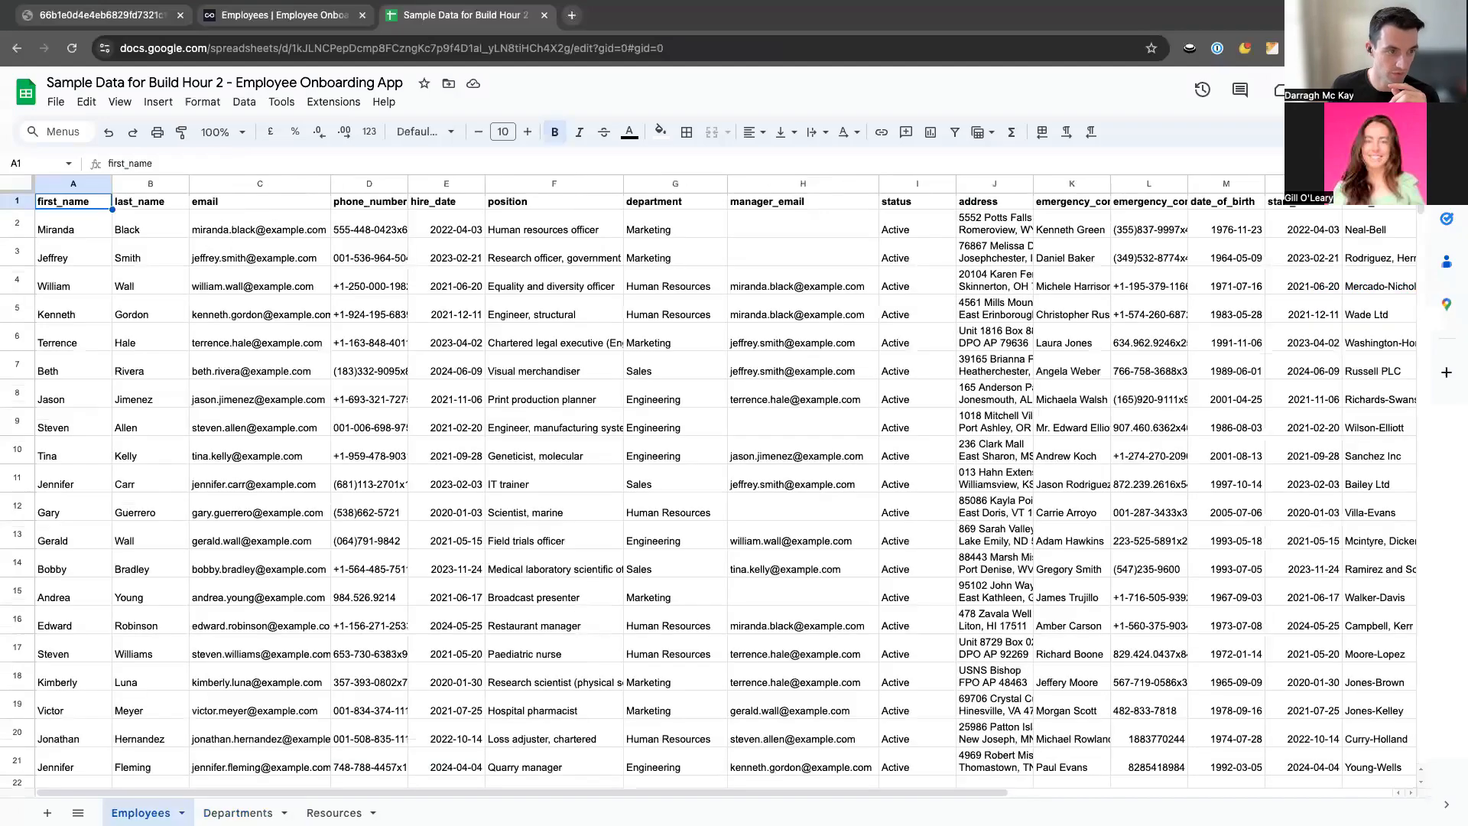
left_click(56, 102)
mouse_move(192, 288)
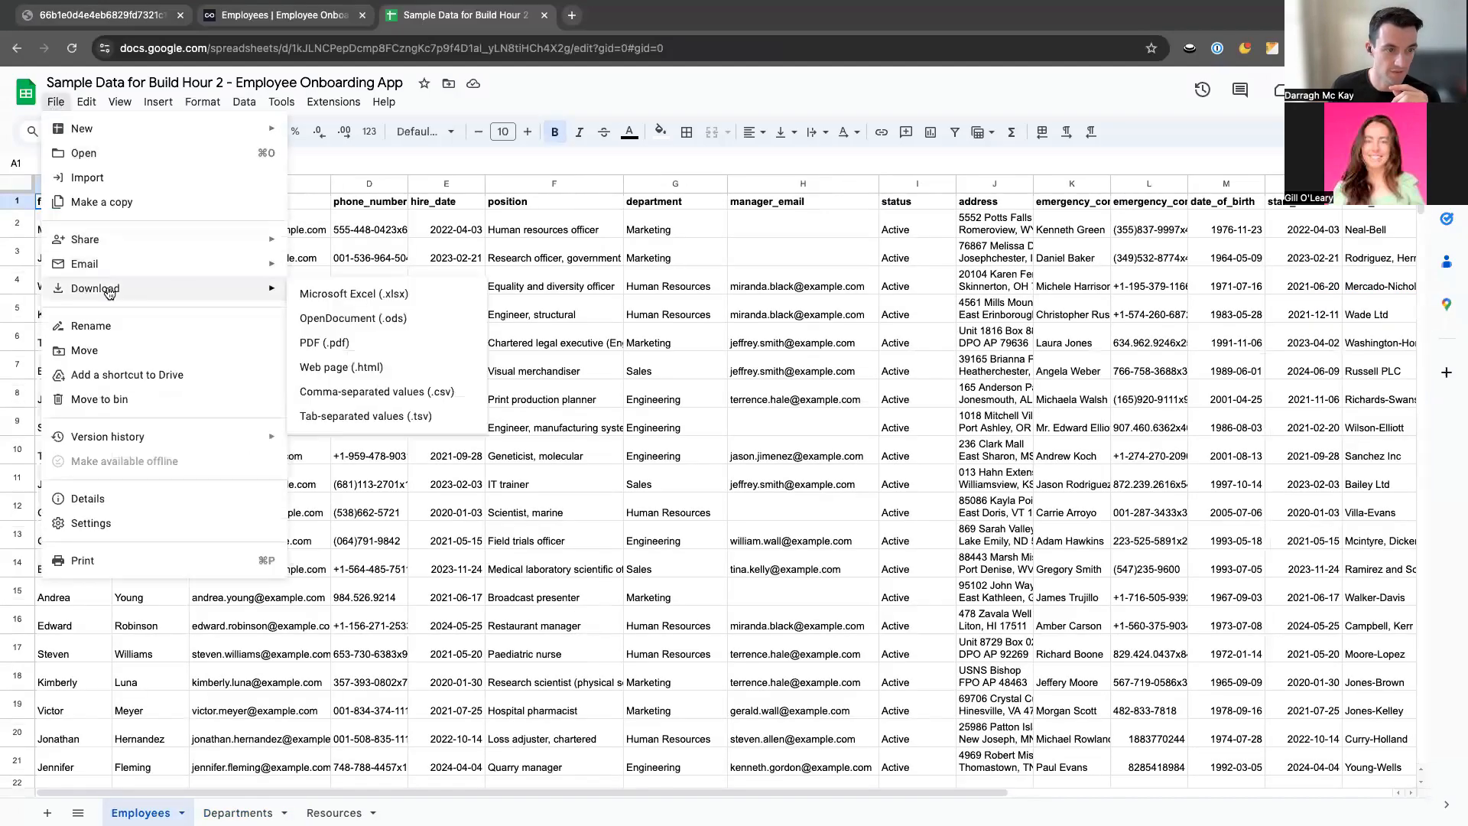
left_click(339, 391)
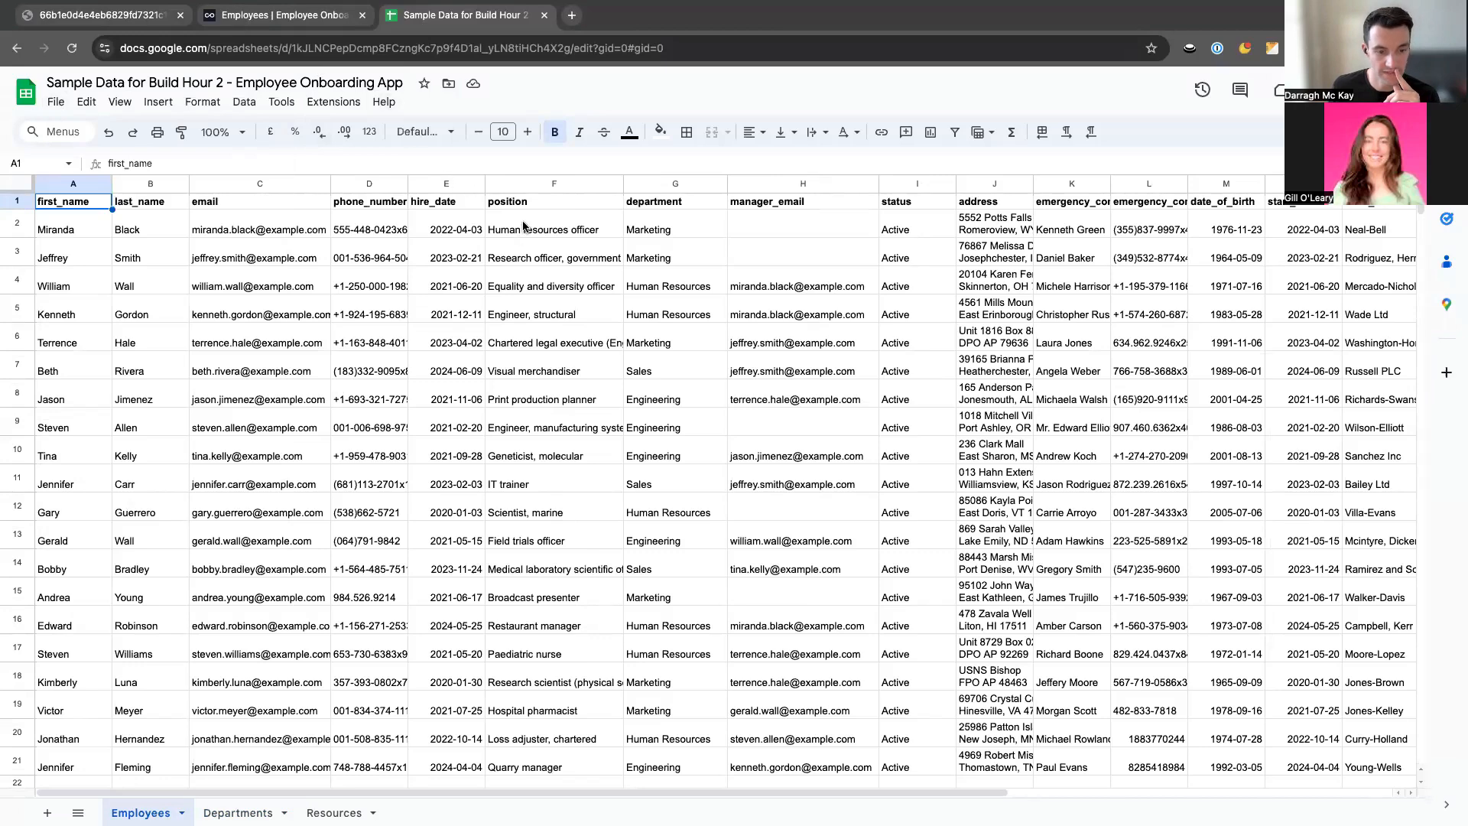
Add a new sheet and list the unique employee positions in cell A1 with =UNIQUE(Employees!F2:F21).
left_click_drag(525, 229, 526, 529)
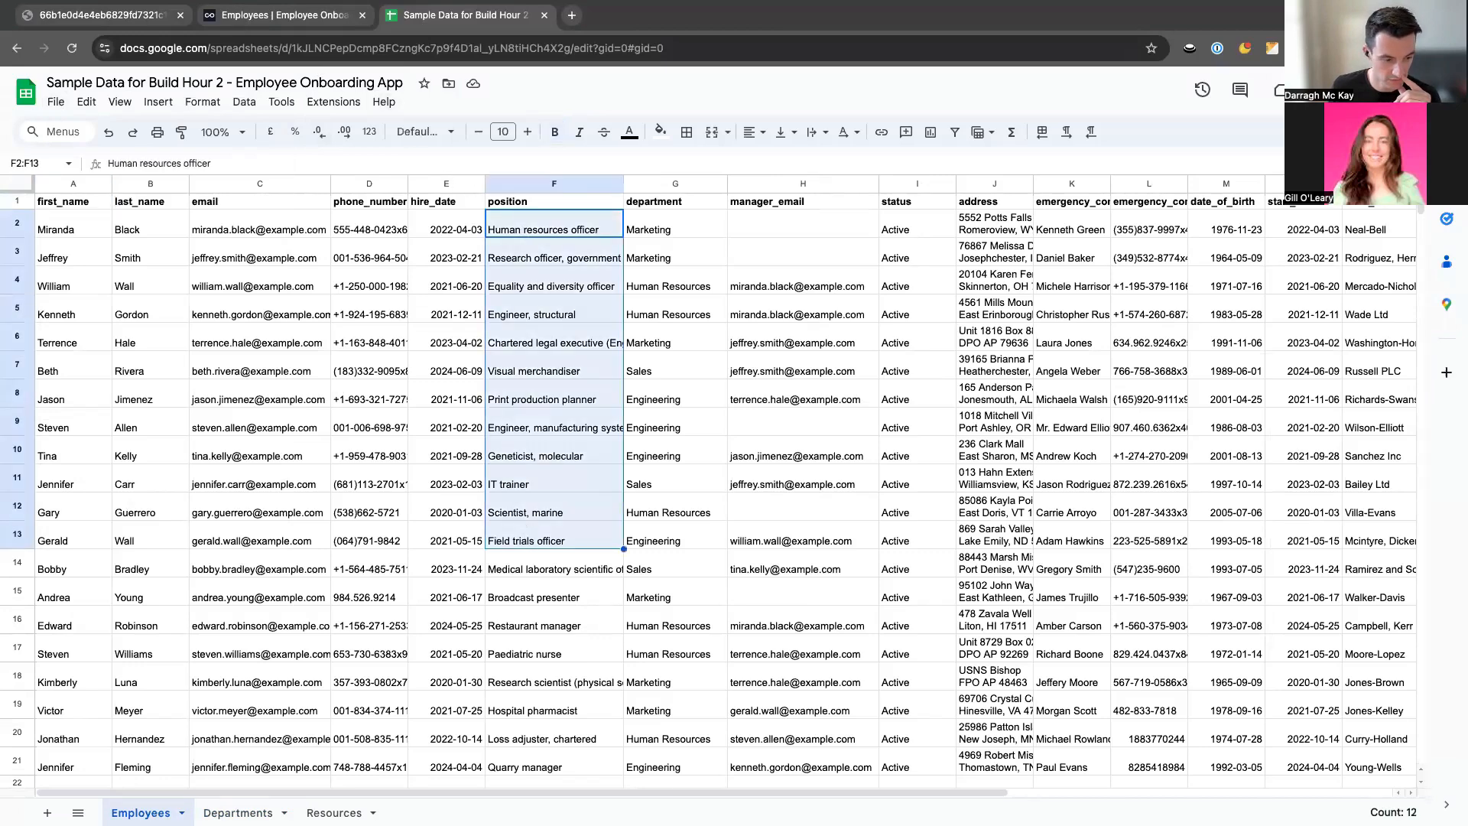
left_click(47, 813)
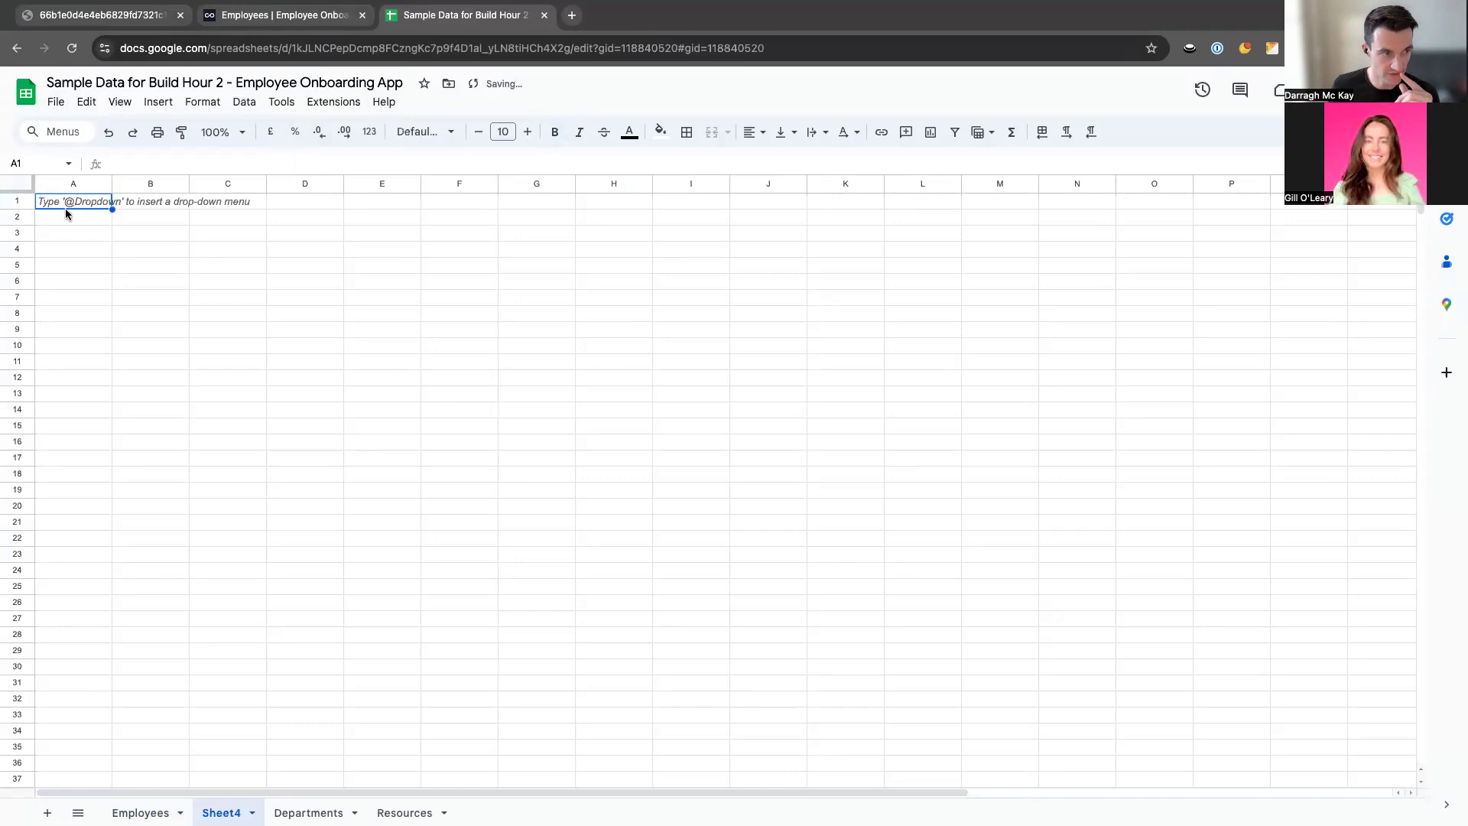
type("=UNI")
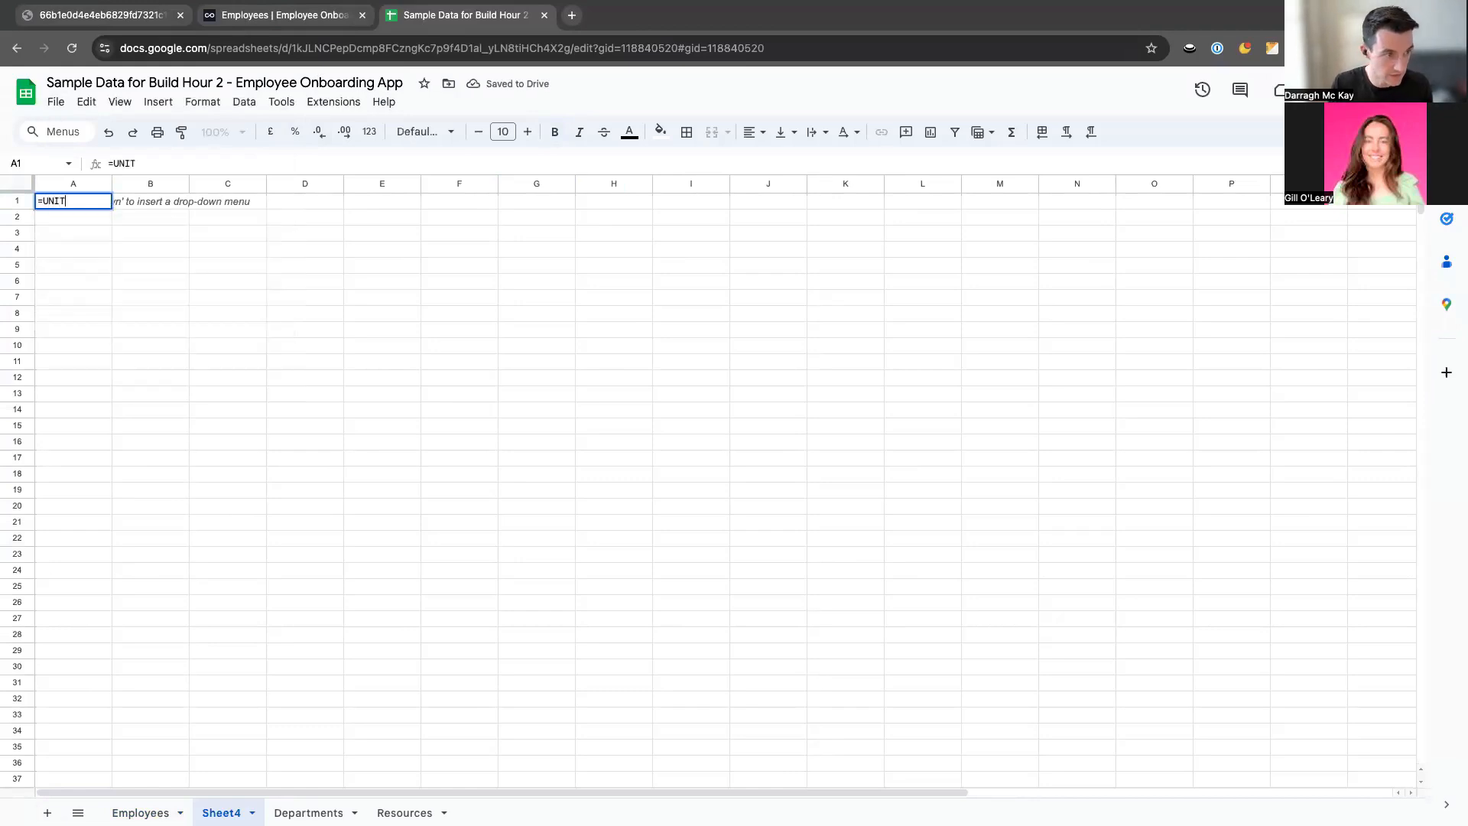
key("Tab")
key("Tab")
double_click(91, 201)
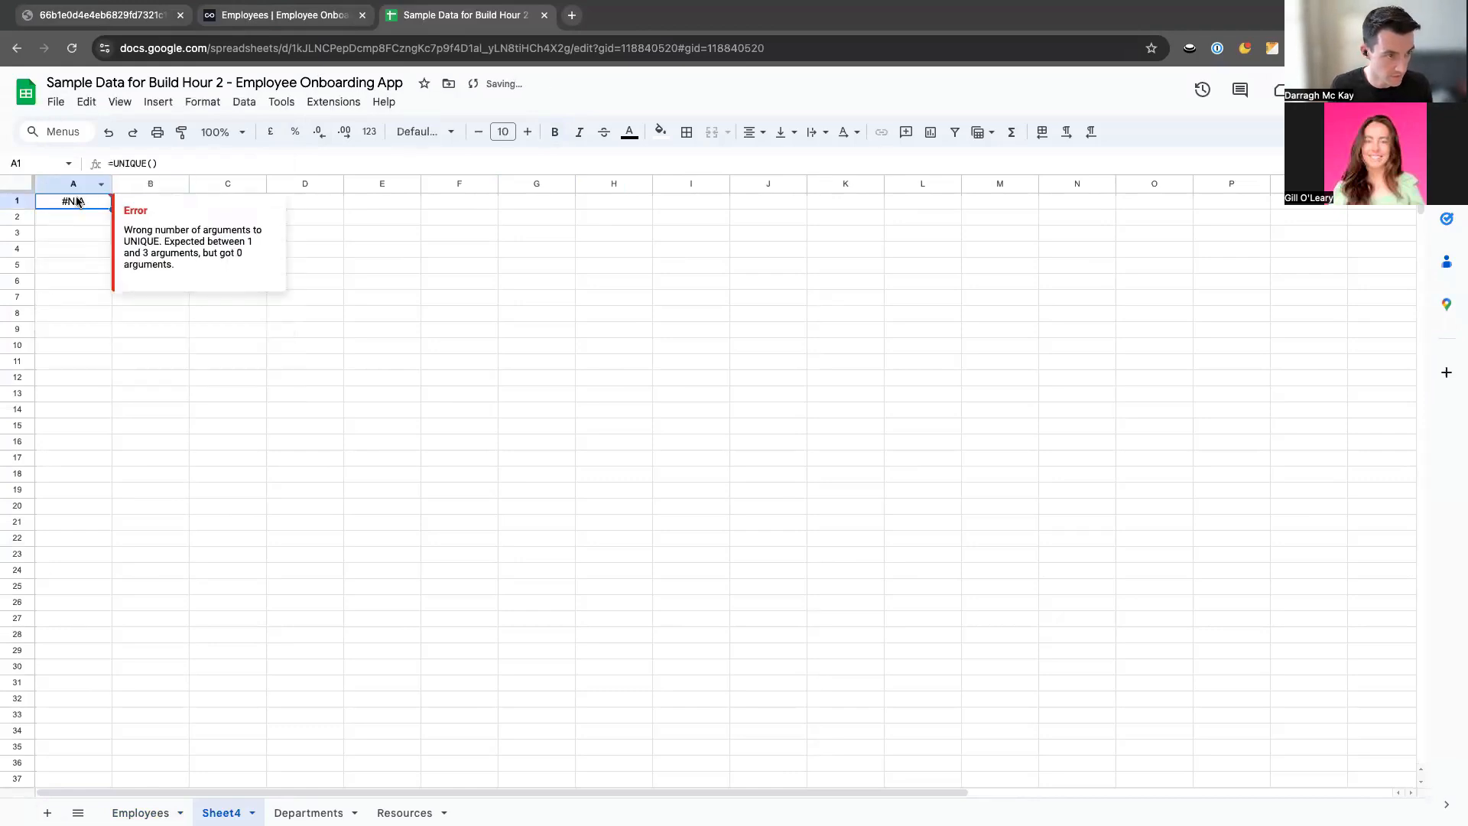
key("BackSpace")
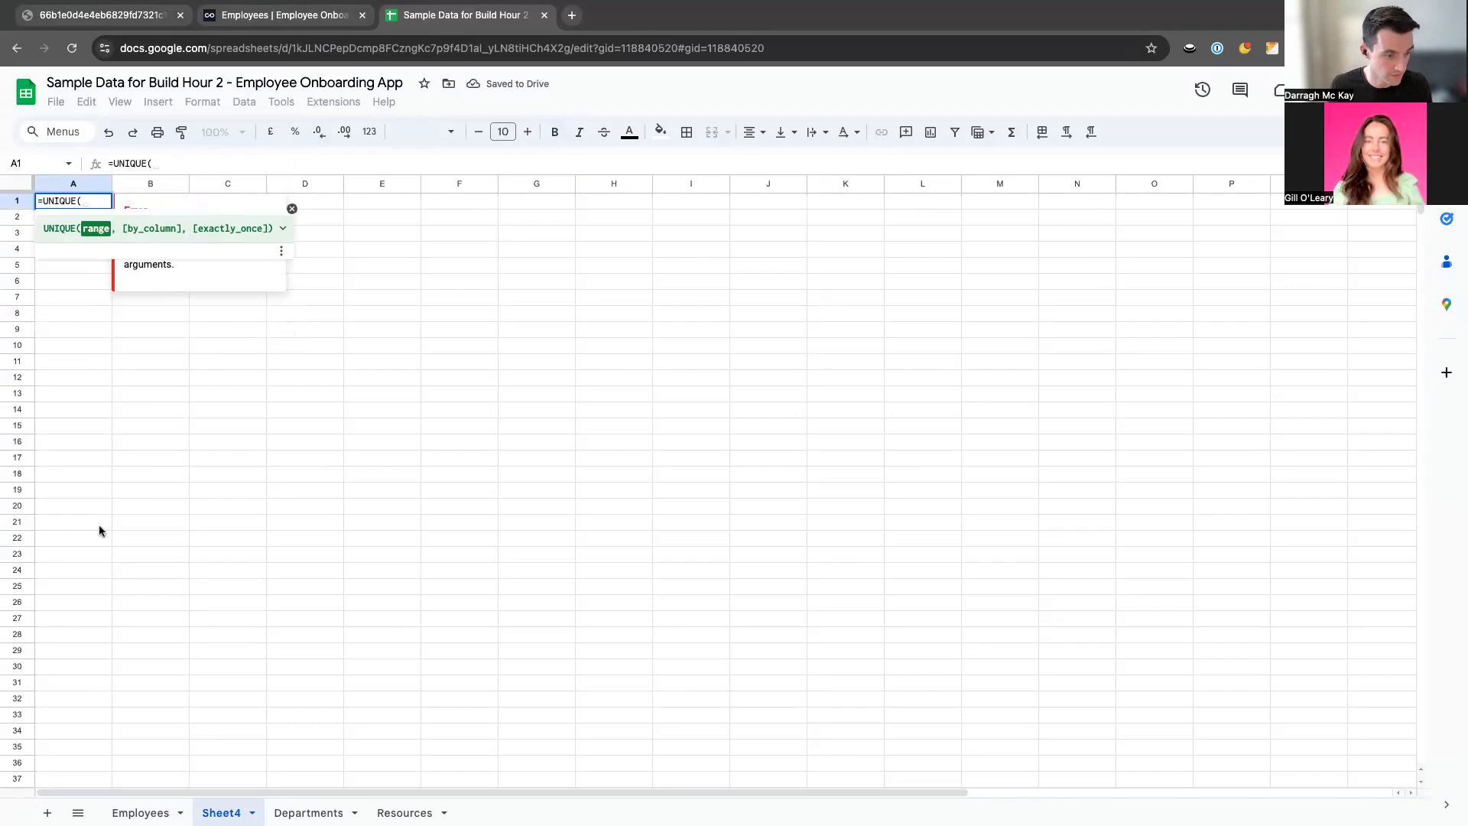
left_click(141, 812)
left_click_drag(517, 230, 534, 413)
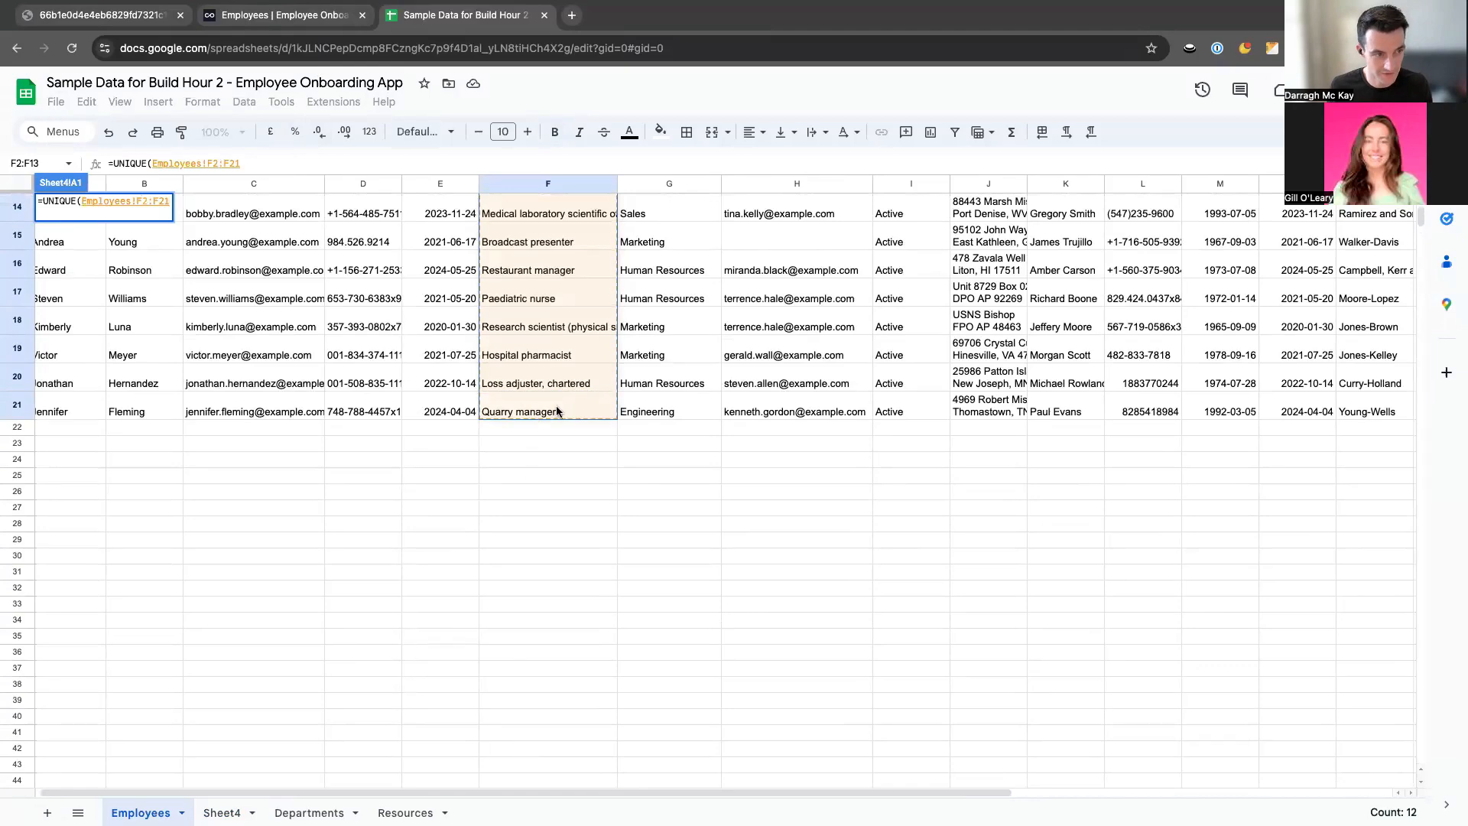
key("Return")
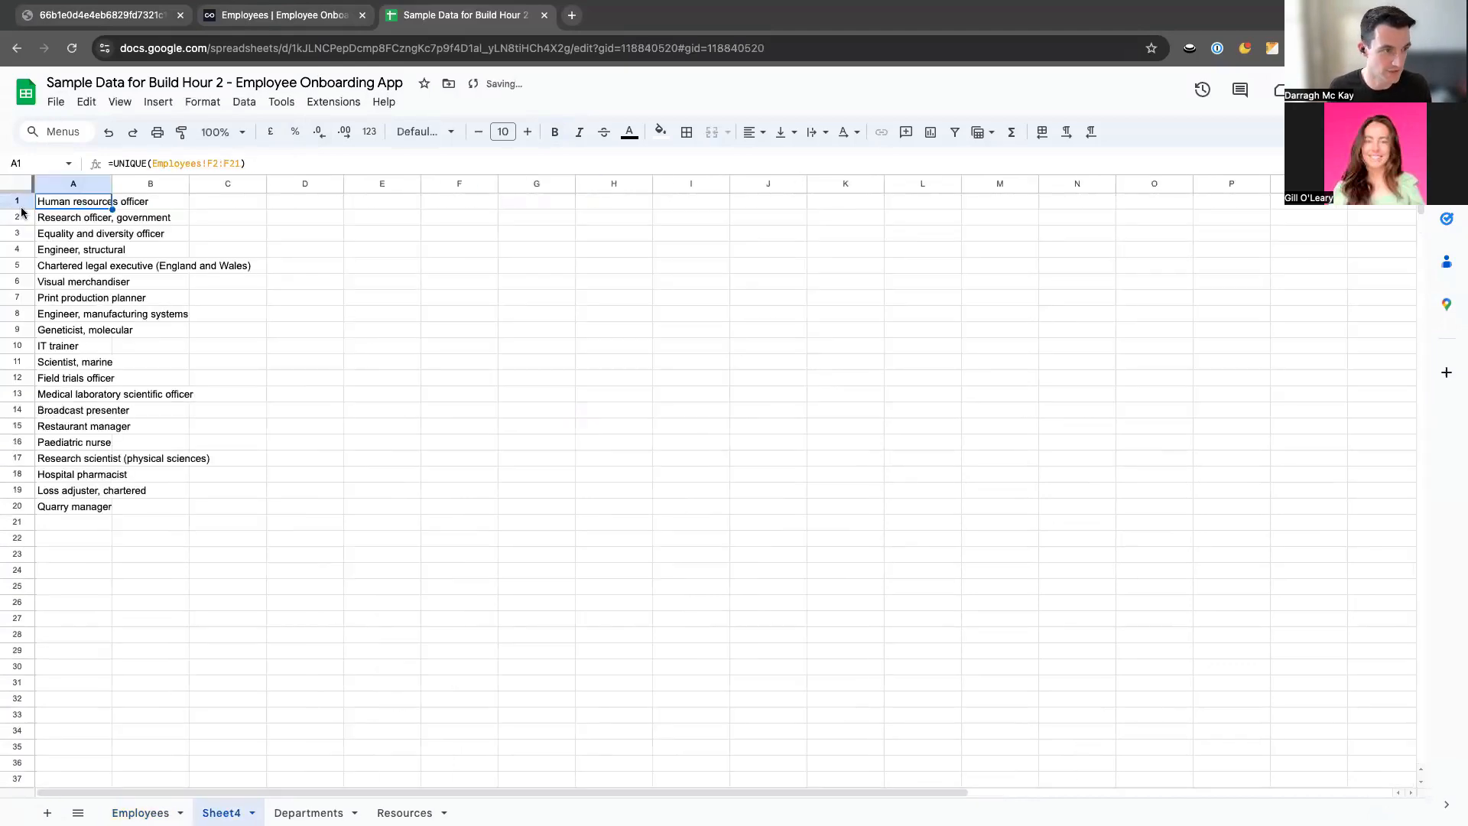
Insert a row above the list of unique positions and enter Name as the header in cell A1.
left_click(53, 103)
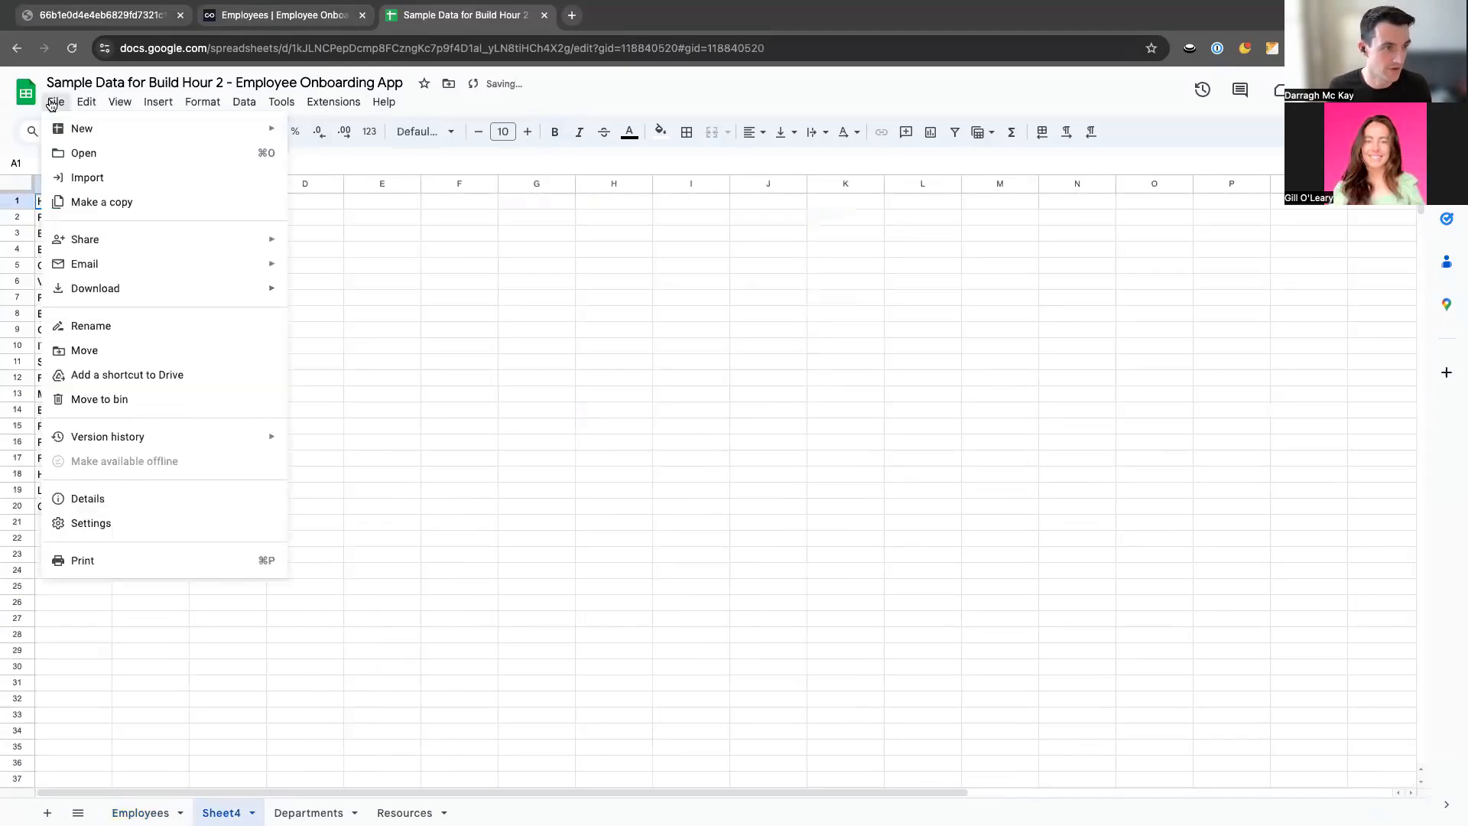
right_click(15, 202)
left_click(50, 332)
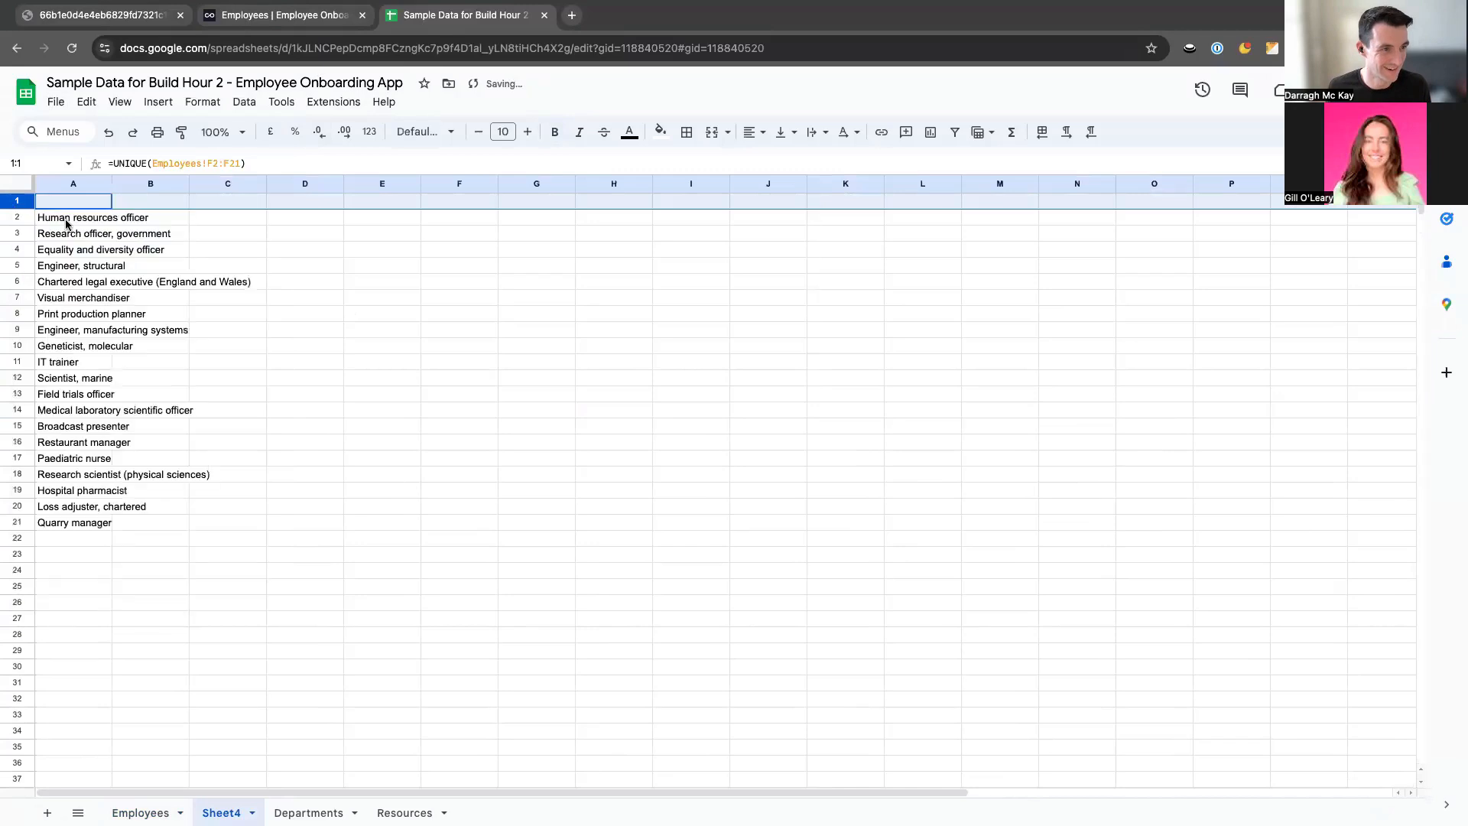
left_click(69, 205)
type("Name")
key("Return")
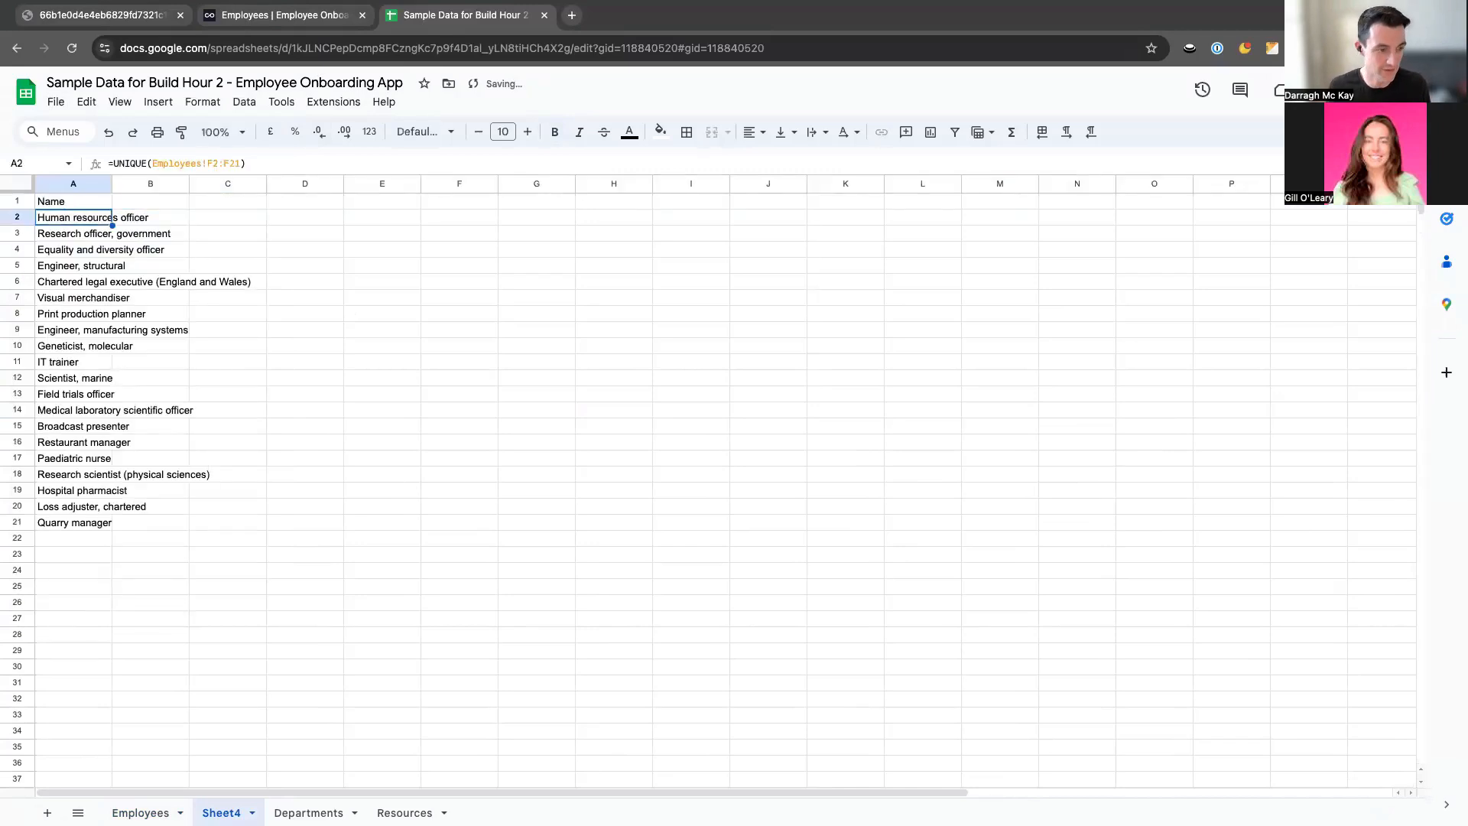
Rename the new sheet as Positions and download it as comma-separated values (.csv).
double_click(216, 811)
type("Positions")
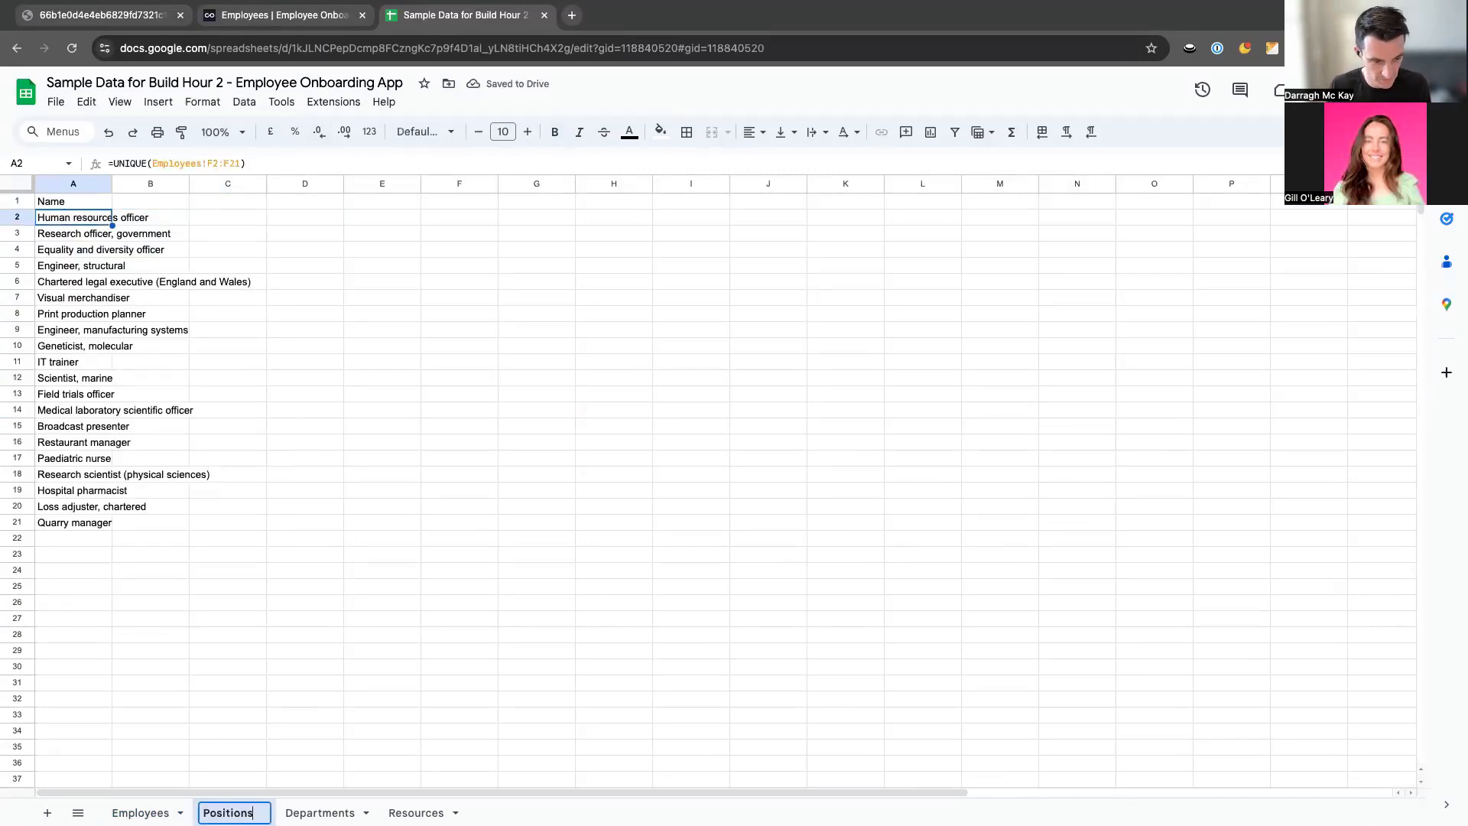
key("Return")
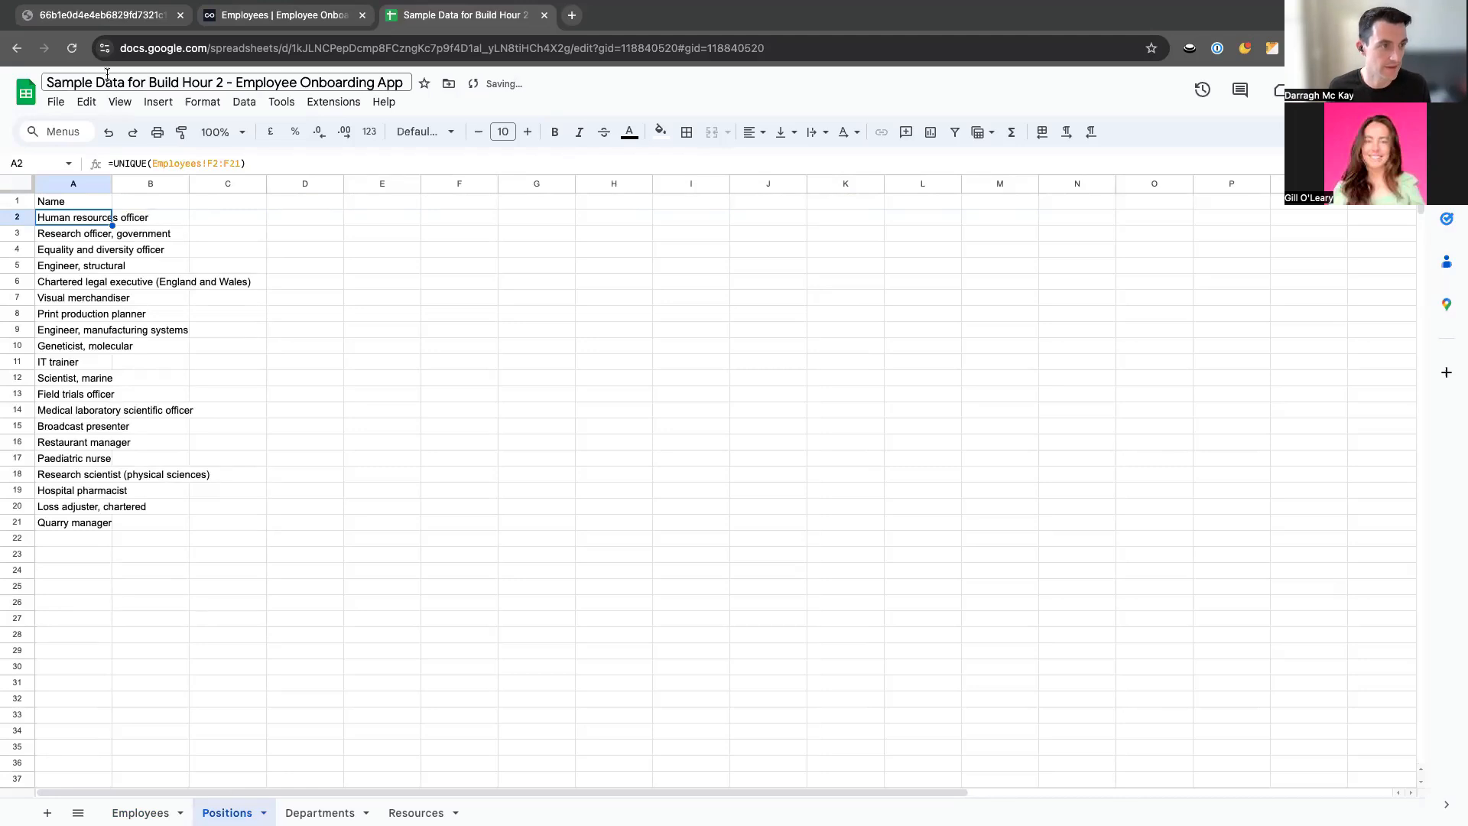
left_click(56, 101)
mouse_move(163, 285)
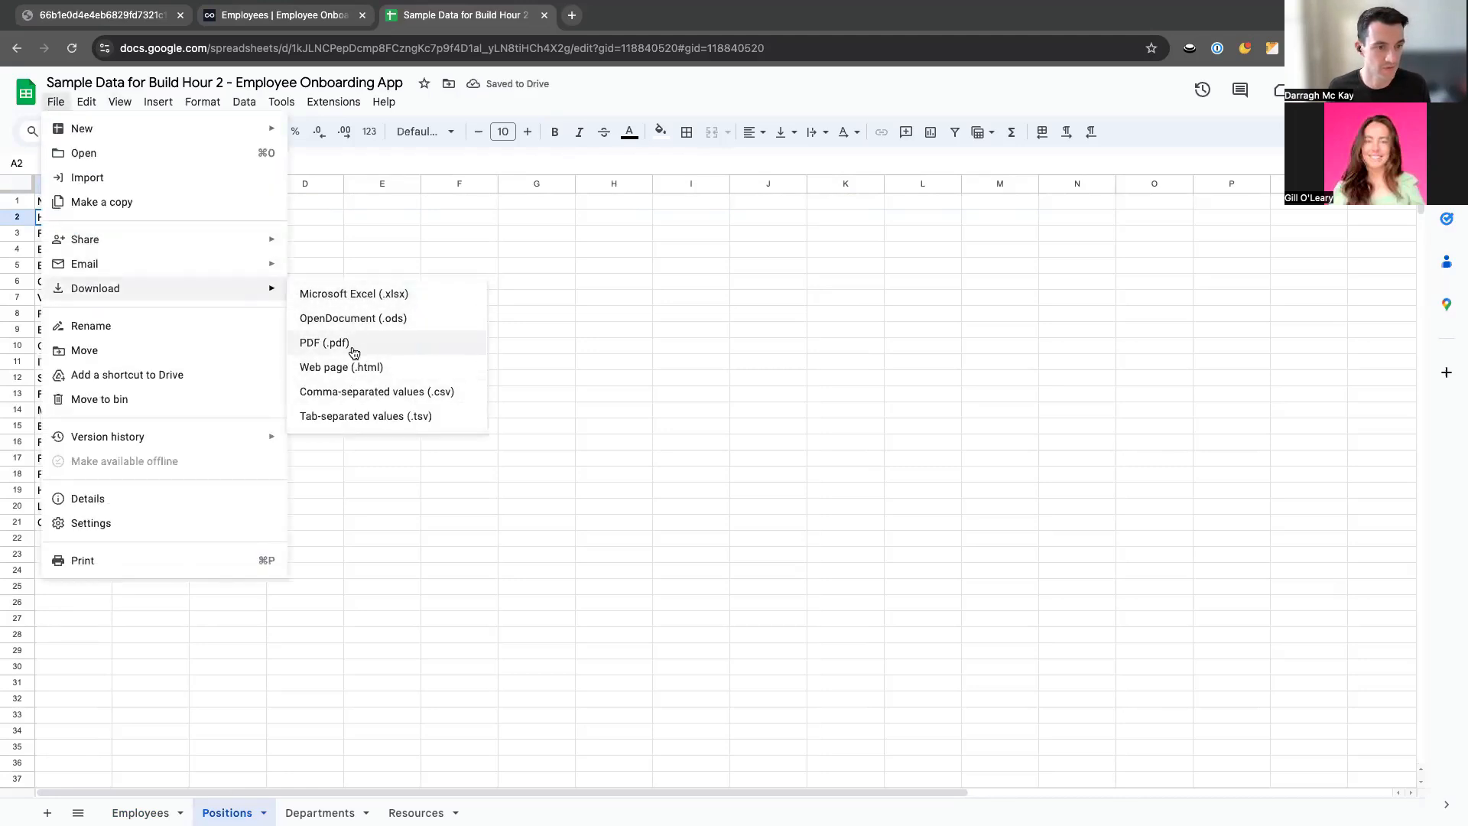
left_click(359, 393)
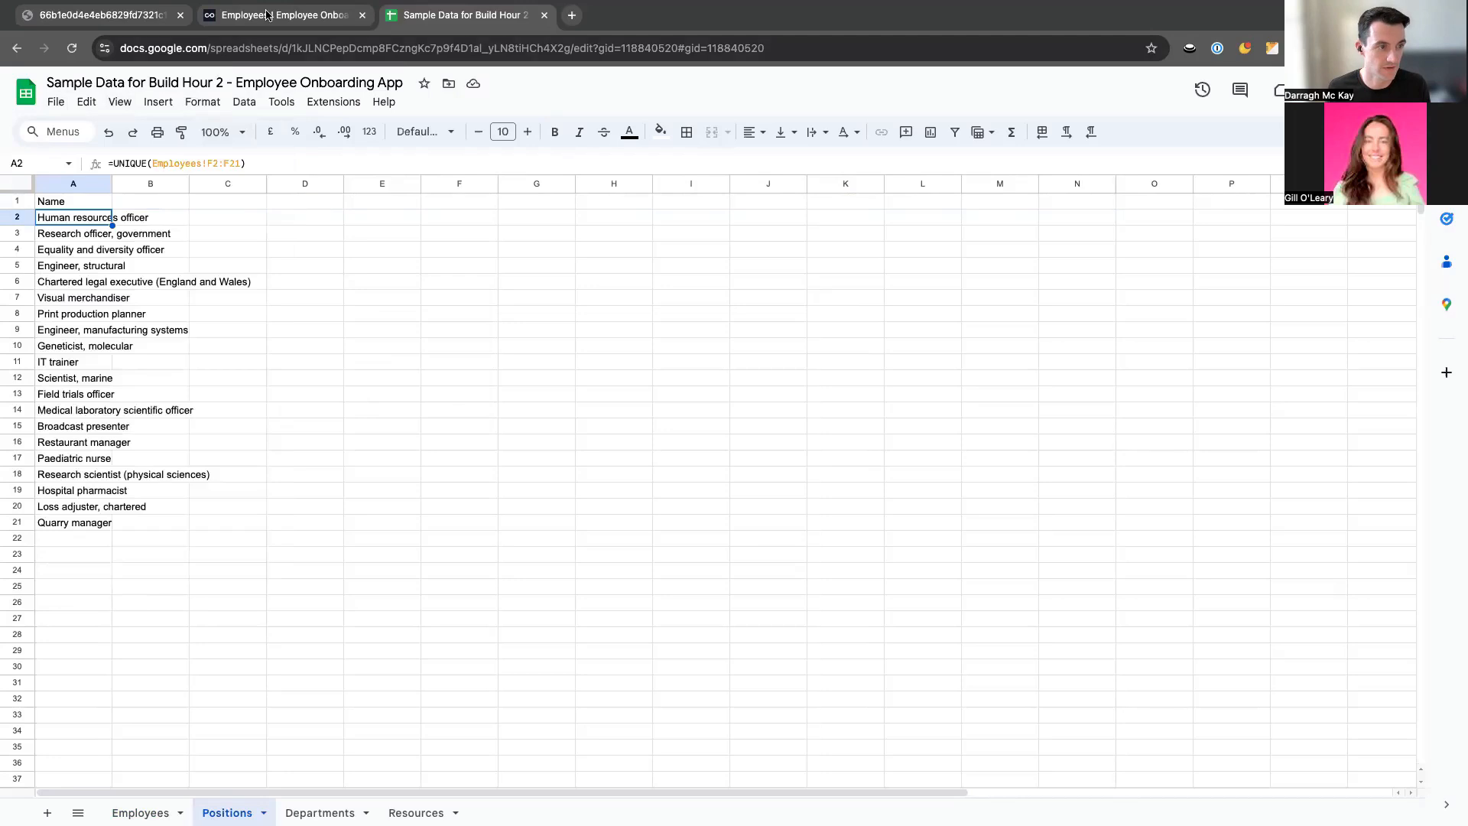
Switch to Noloco and import the Positions CSV file into the Position table with its Name column mapped to the Name field.
left_click(265, 14)
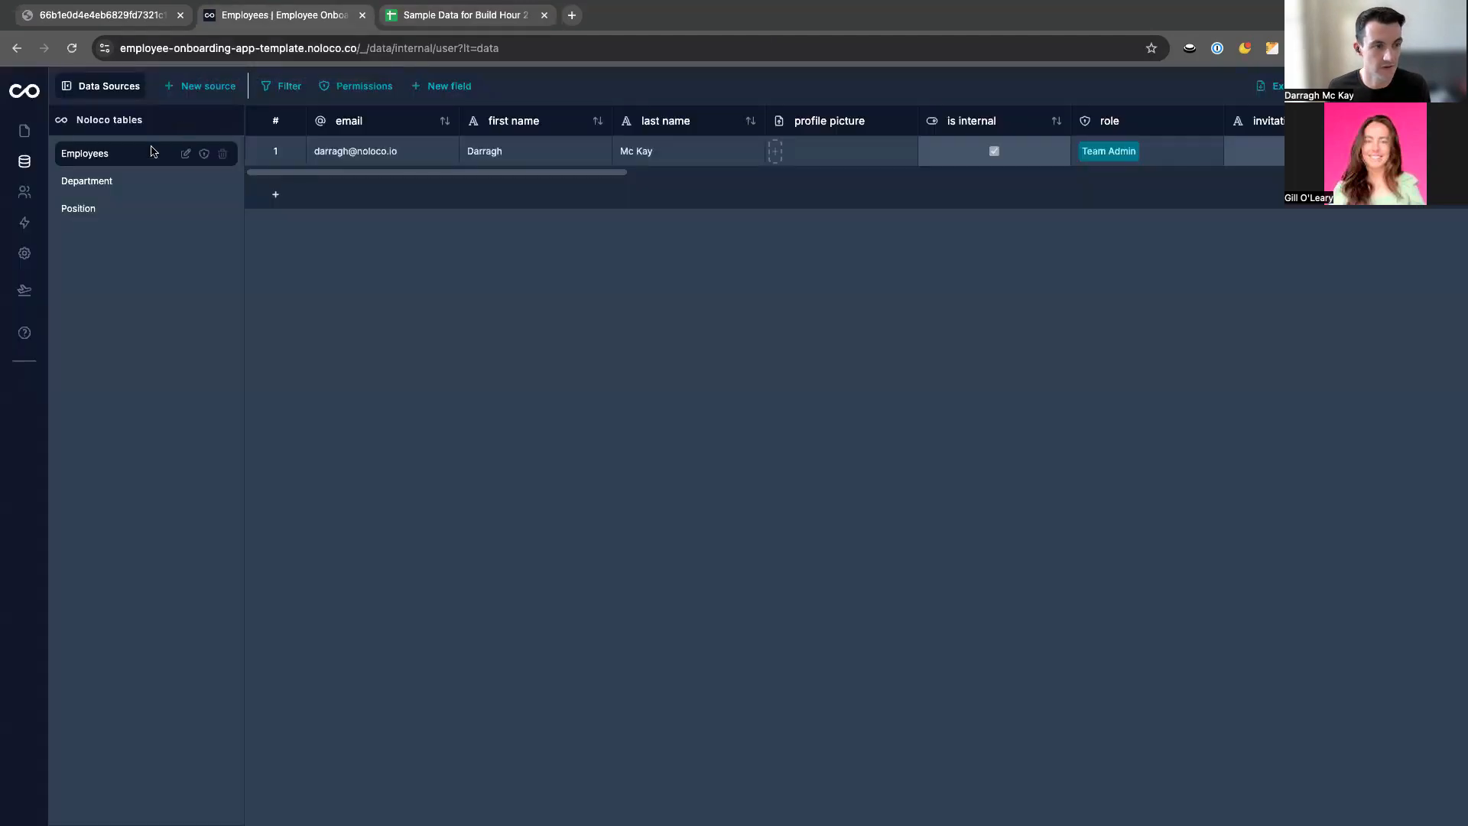
left_click(93, 211)
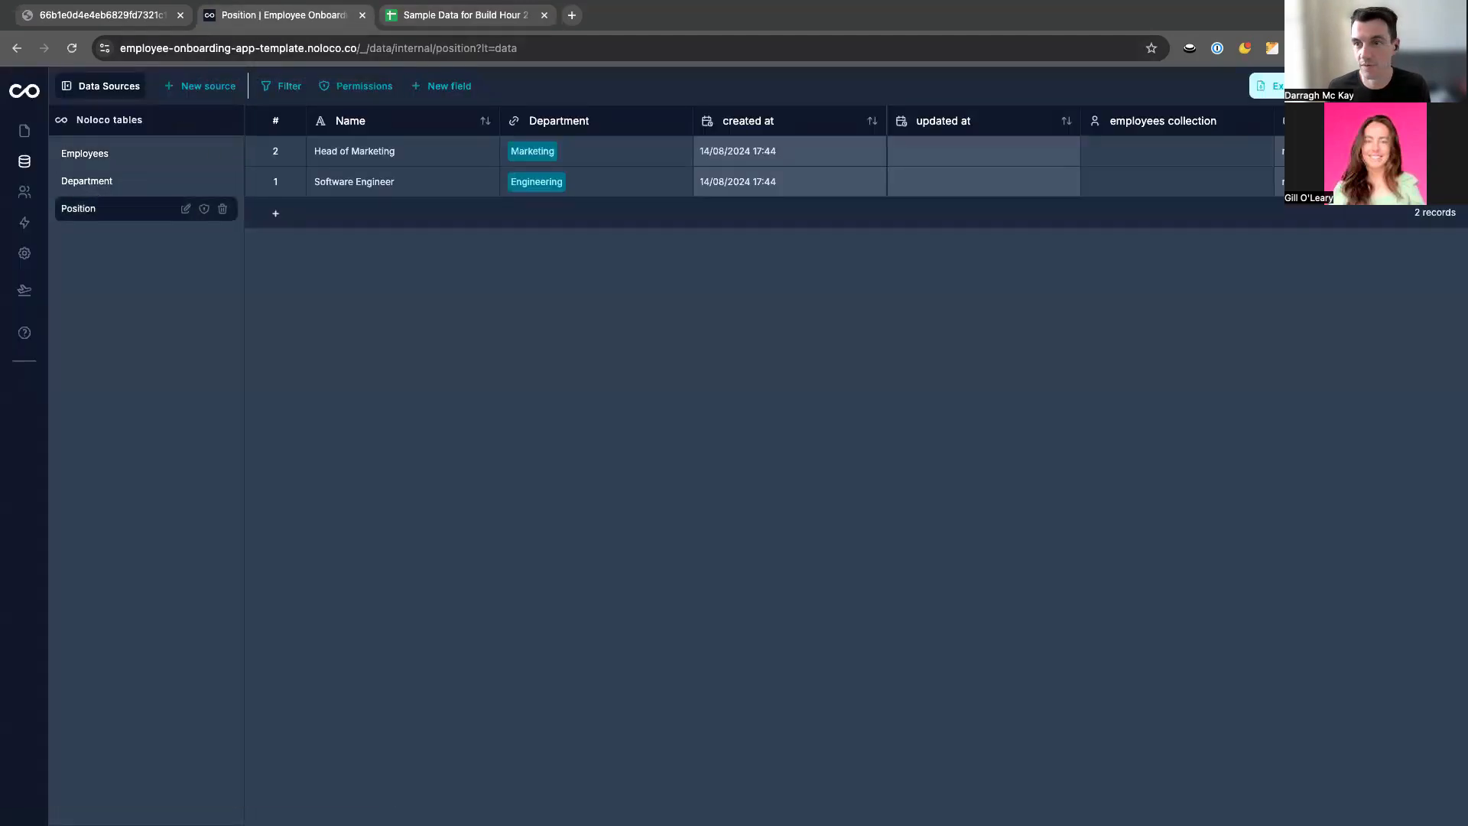
left_click(1272, 86)
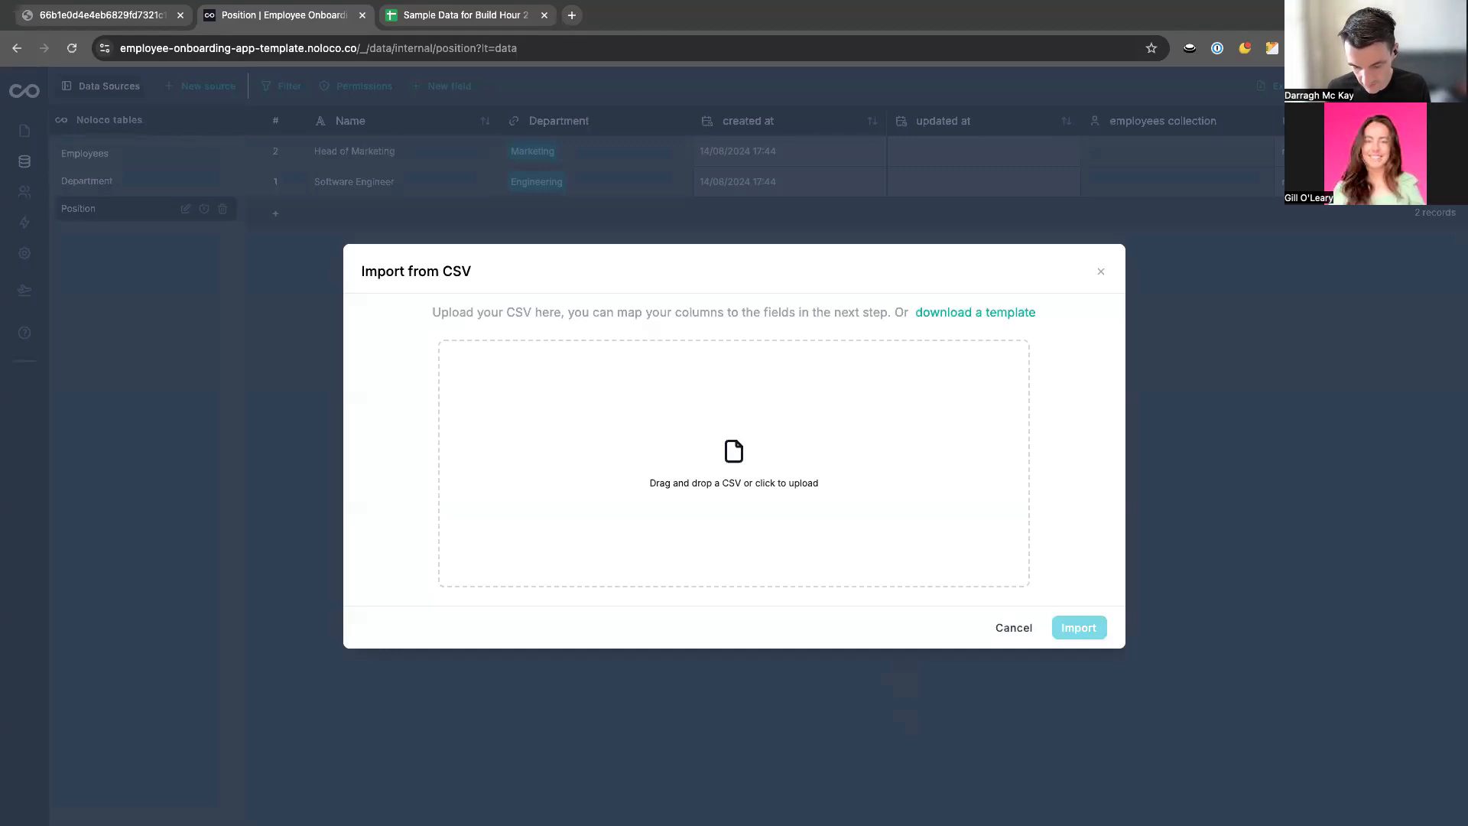
left_click_drag(885, 580, 887, 581)
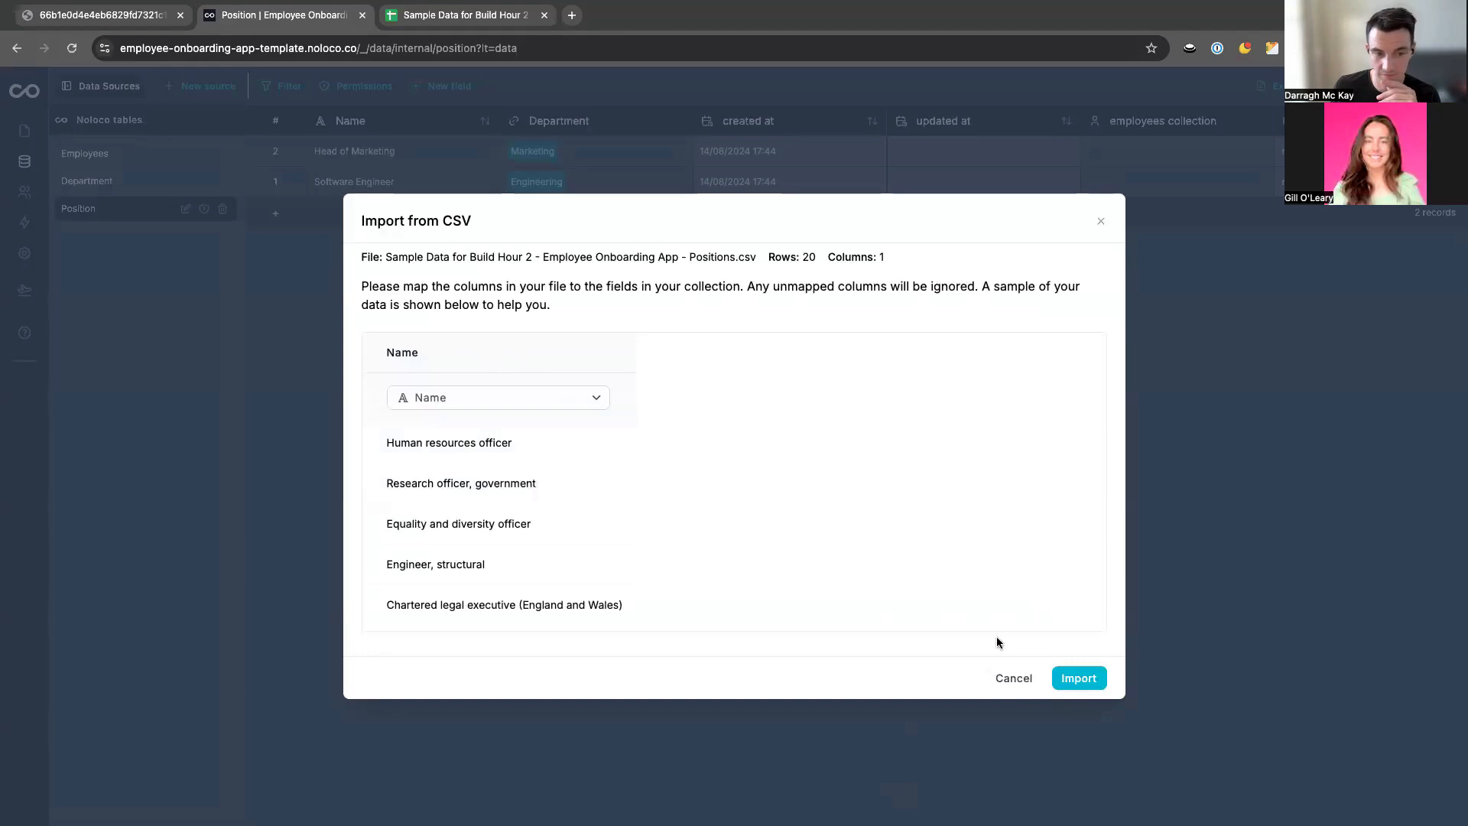
left_click(1068, 679)
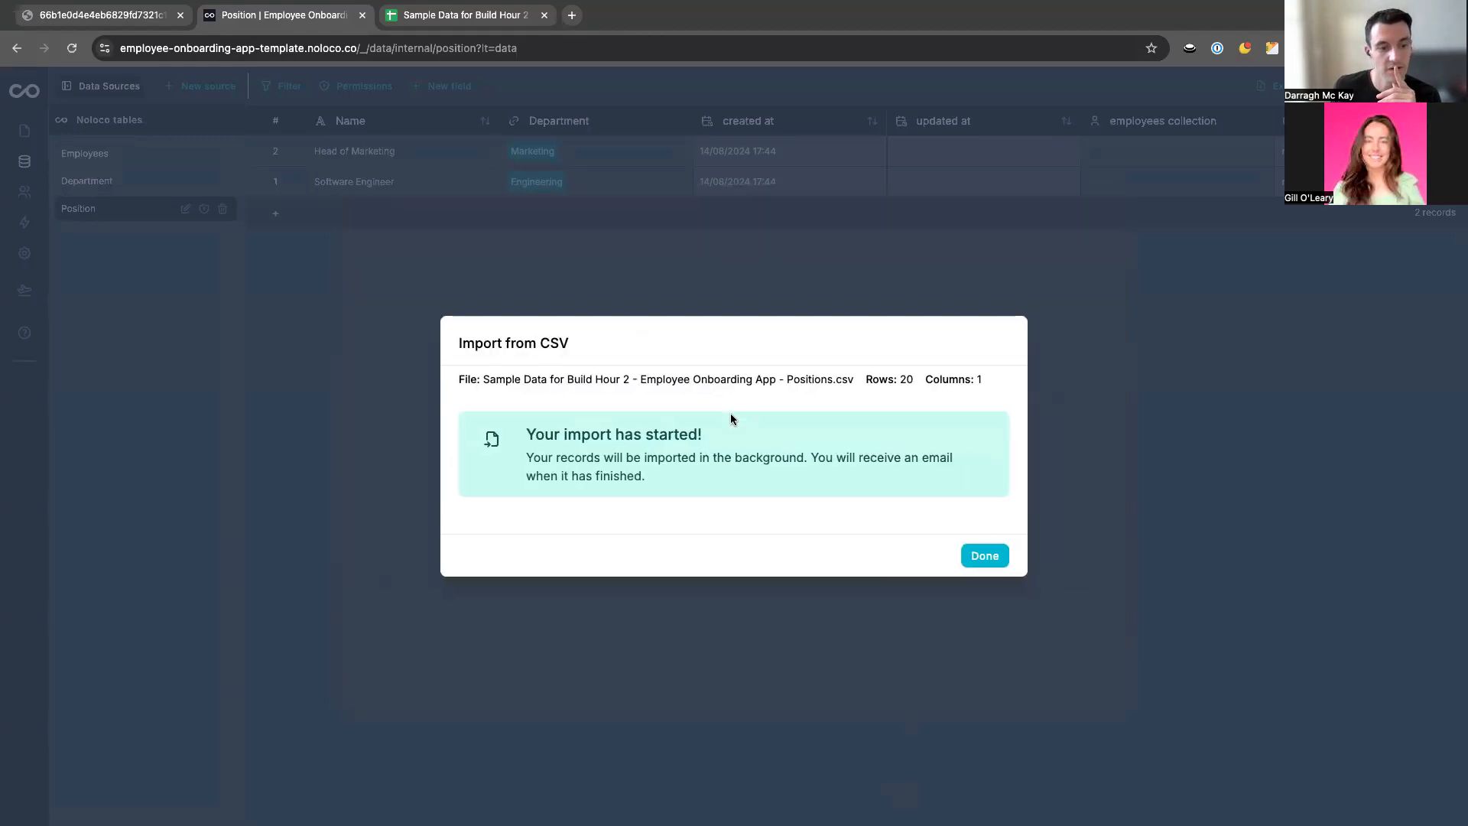
left_click(983, 556)
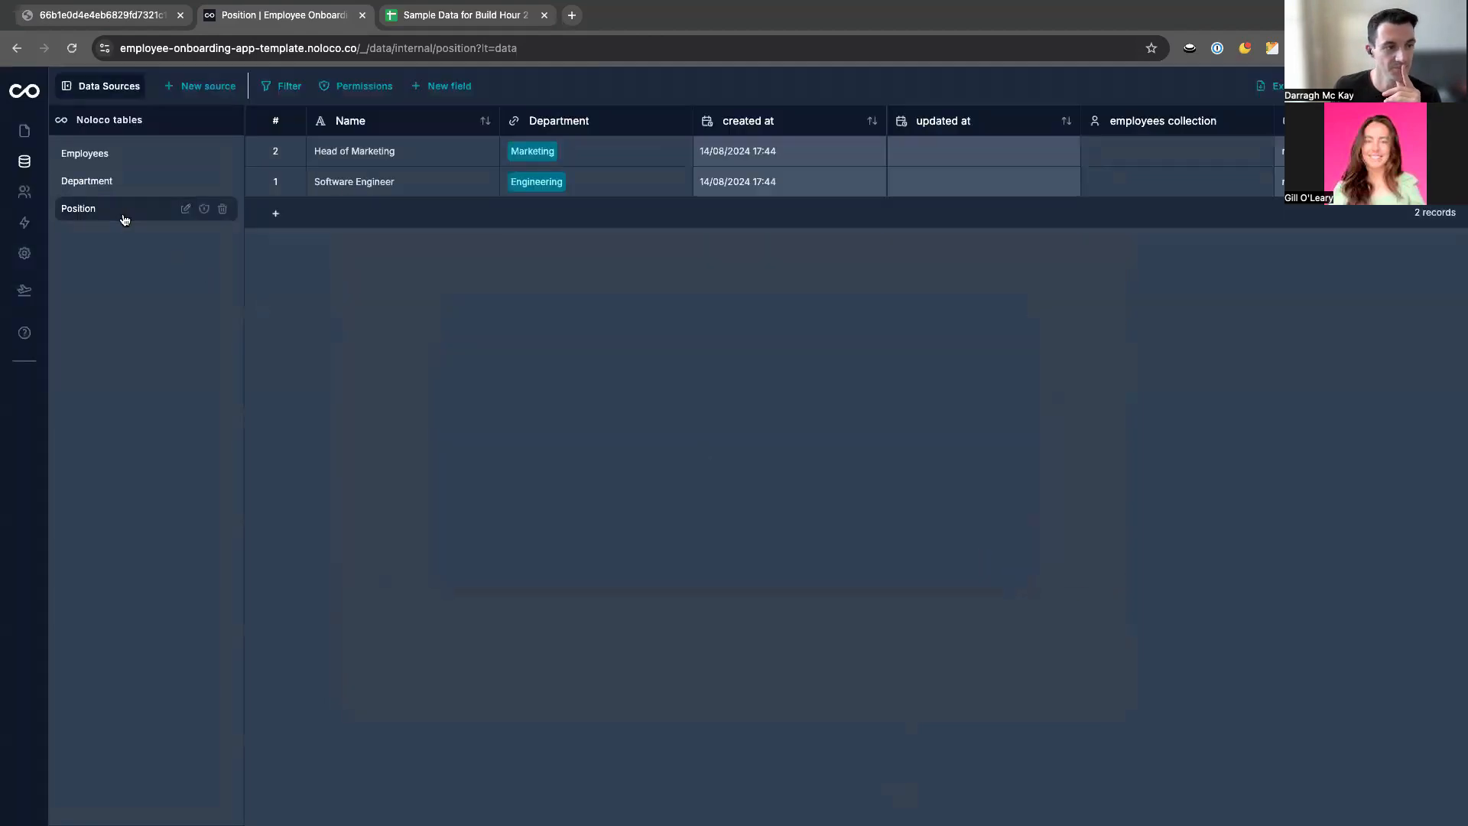
left_click(98, 183)
left_click(90, 208)
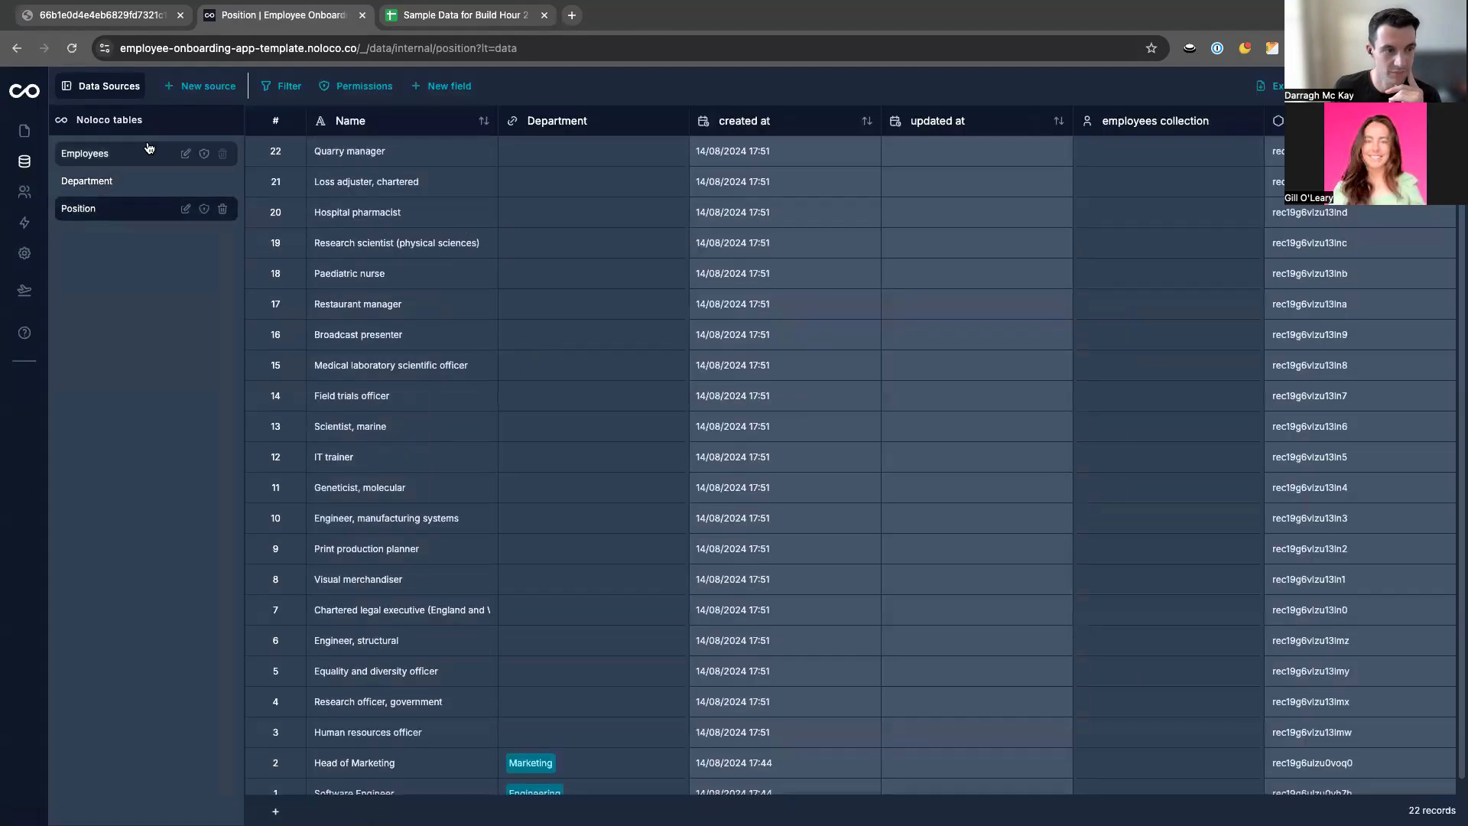
Switch back to Google Sheets and download the Employees sheet again as comma-separated values (.csv).
left_click(117, 153)
key("ctrl+Tab")
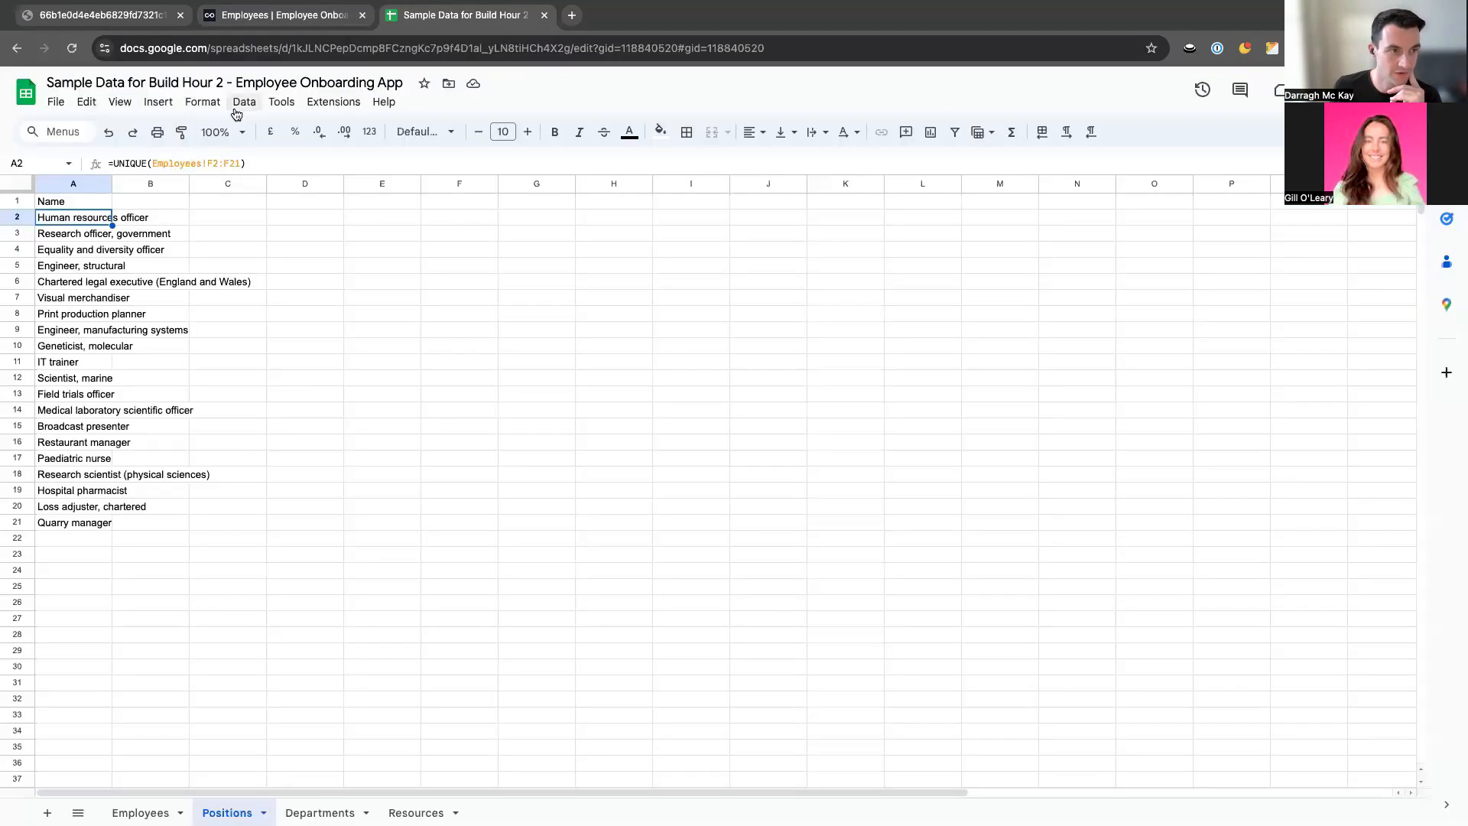
left_click(141, 812)
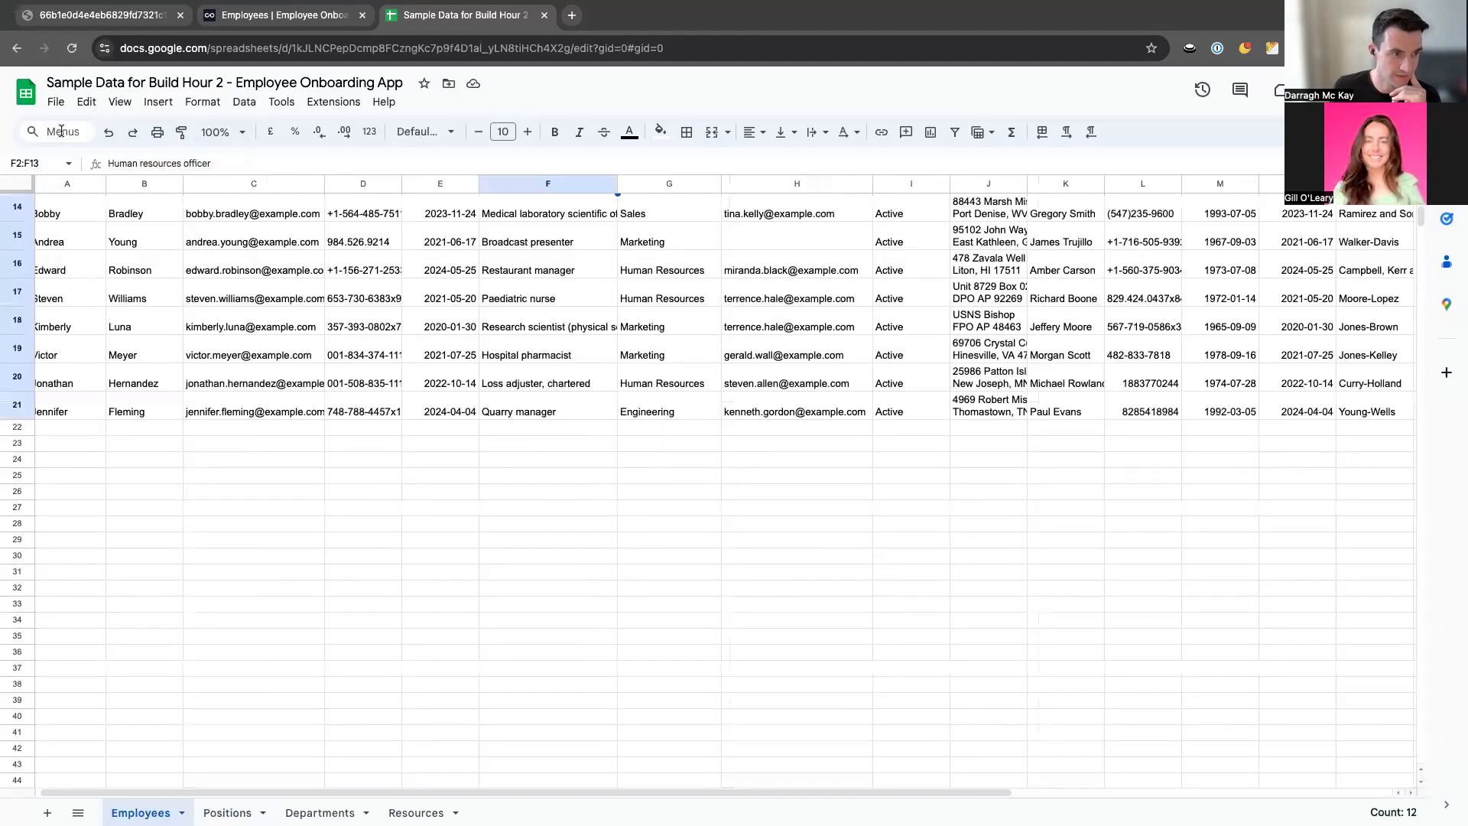
left_click(56, 105)
mouse_move(231, 288)
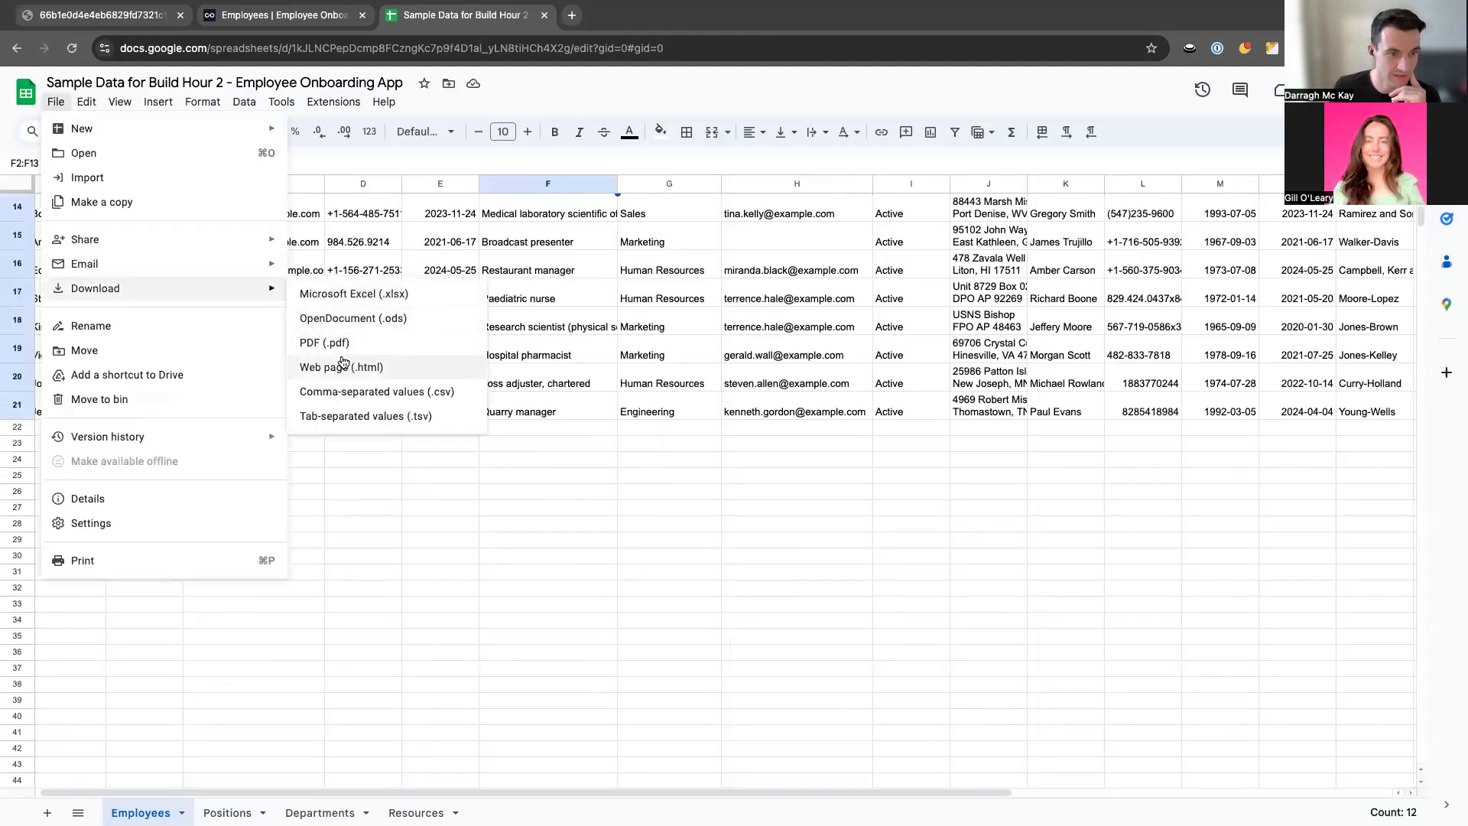
left_click(341, 393)
Switch to Noloco and upload the newly downloaded Employees (1).csv file for import into the Employees table.
left_click(283, 16)
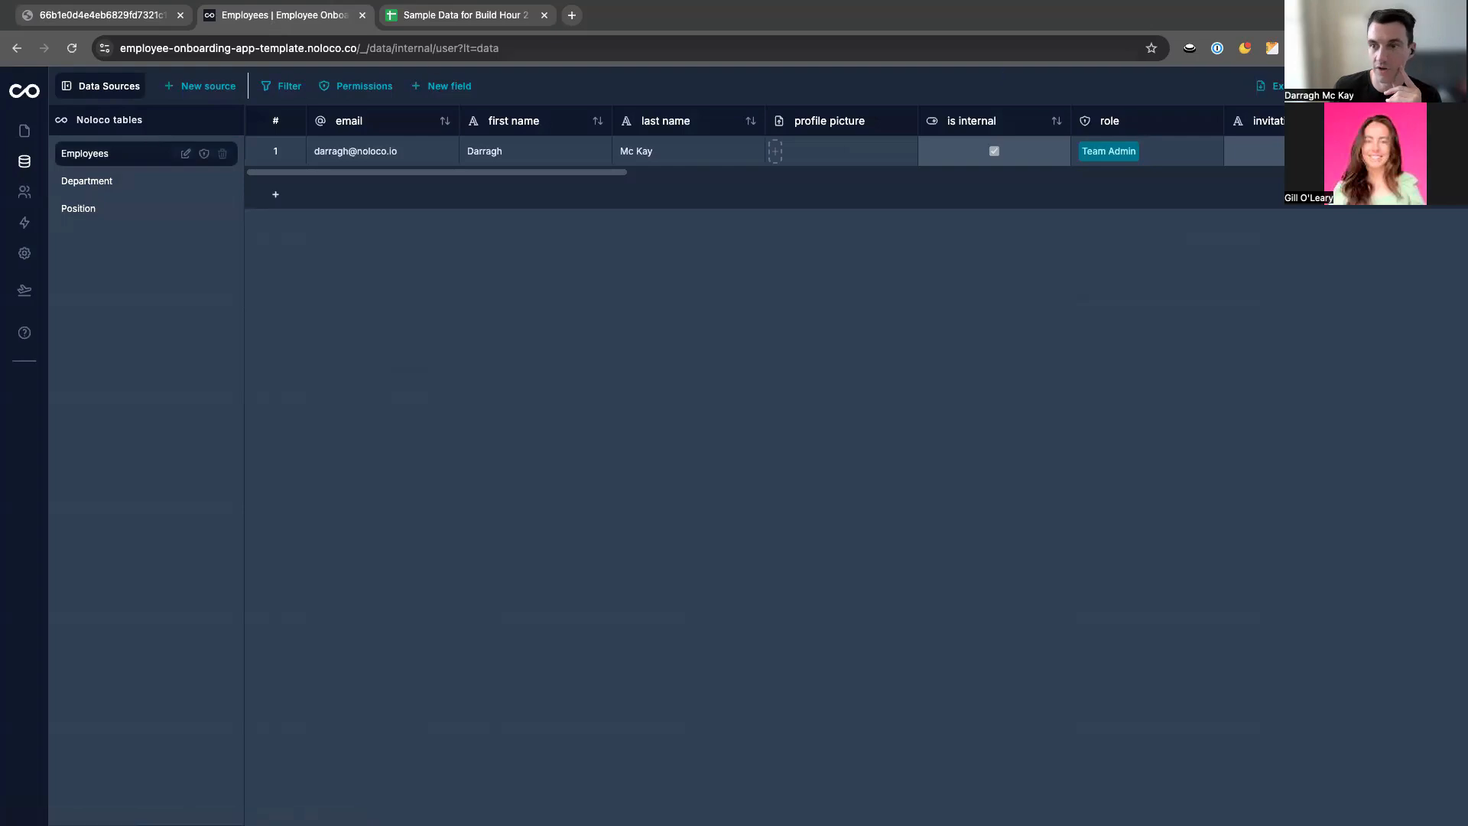
left_click(1346, 86)
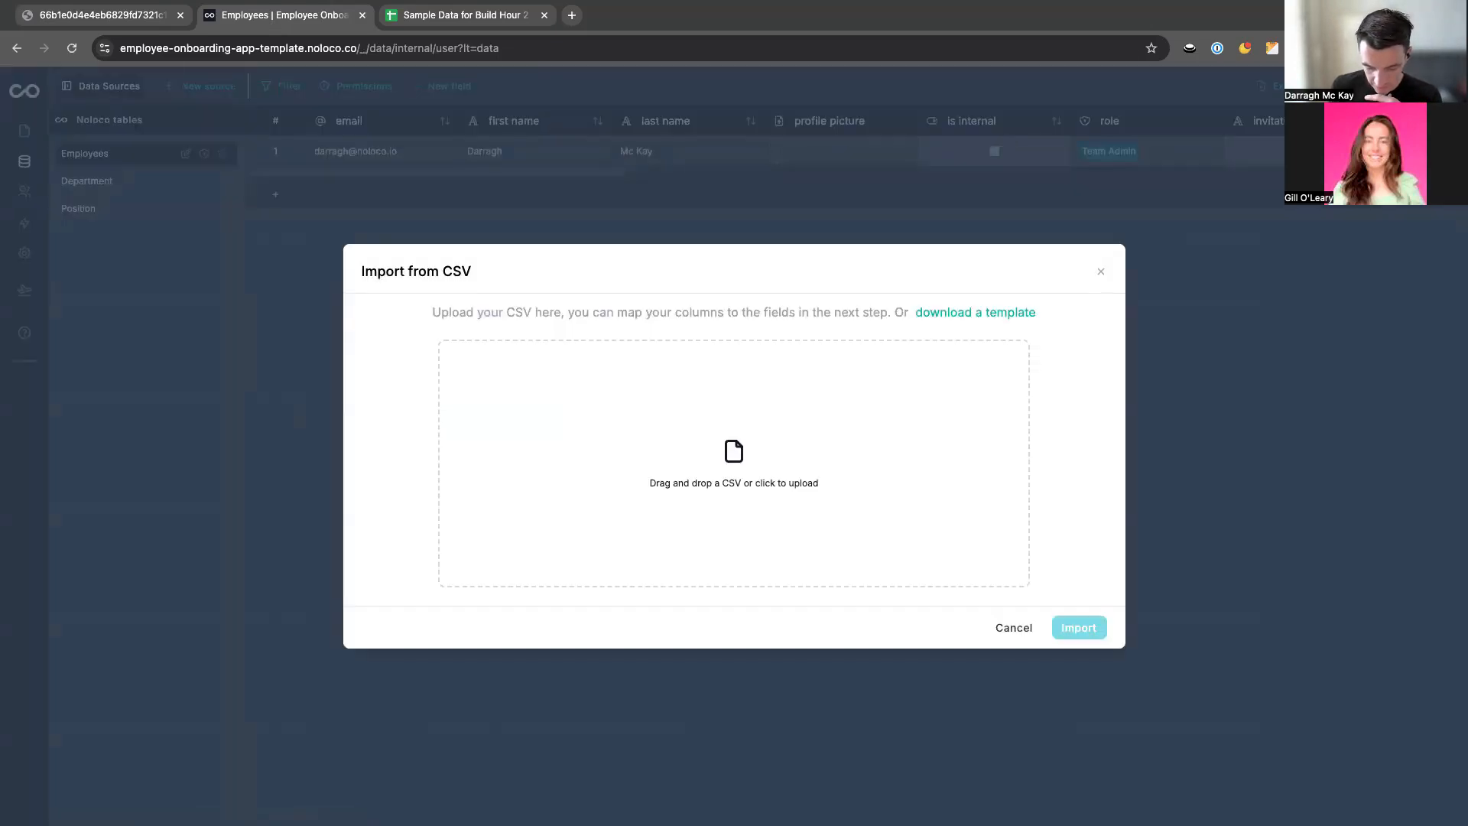
left_click_drag(1361, 91, 775, 349)
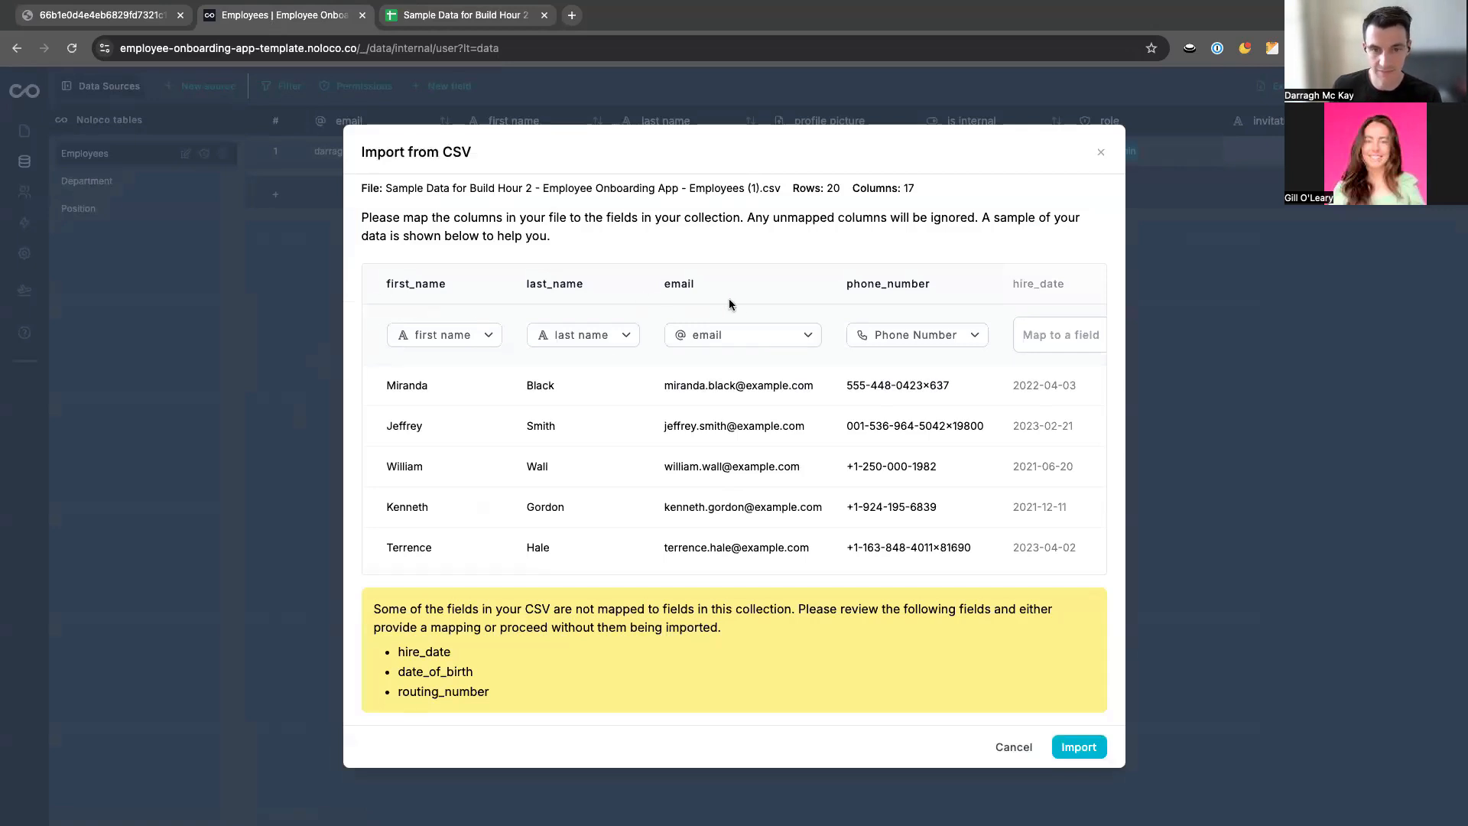
Review how every column of the Employees CSV is mapped to a field, from first_name through routing_number.
left_click(437, 340)
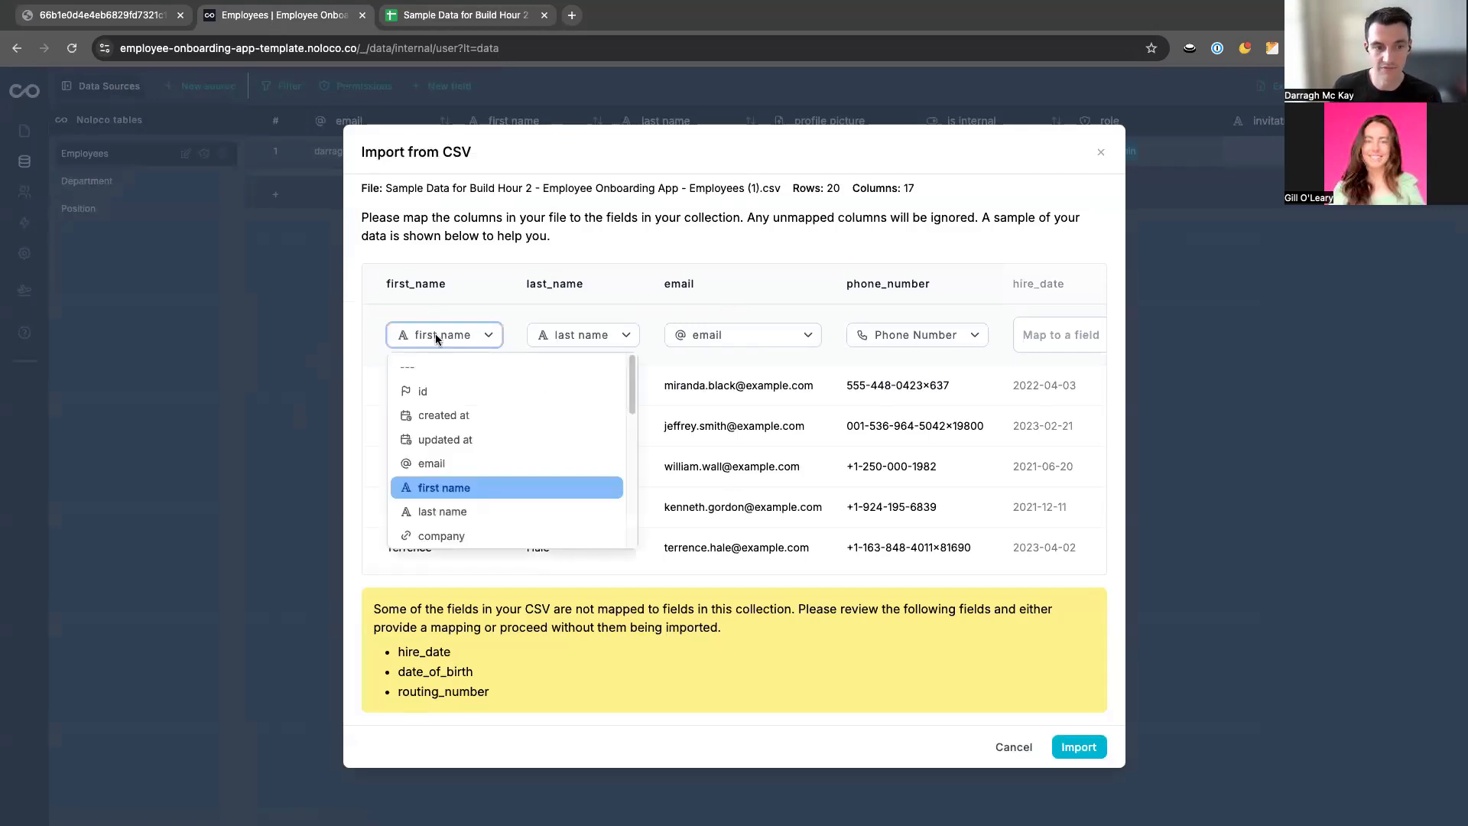
left_click(436, 487)
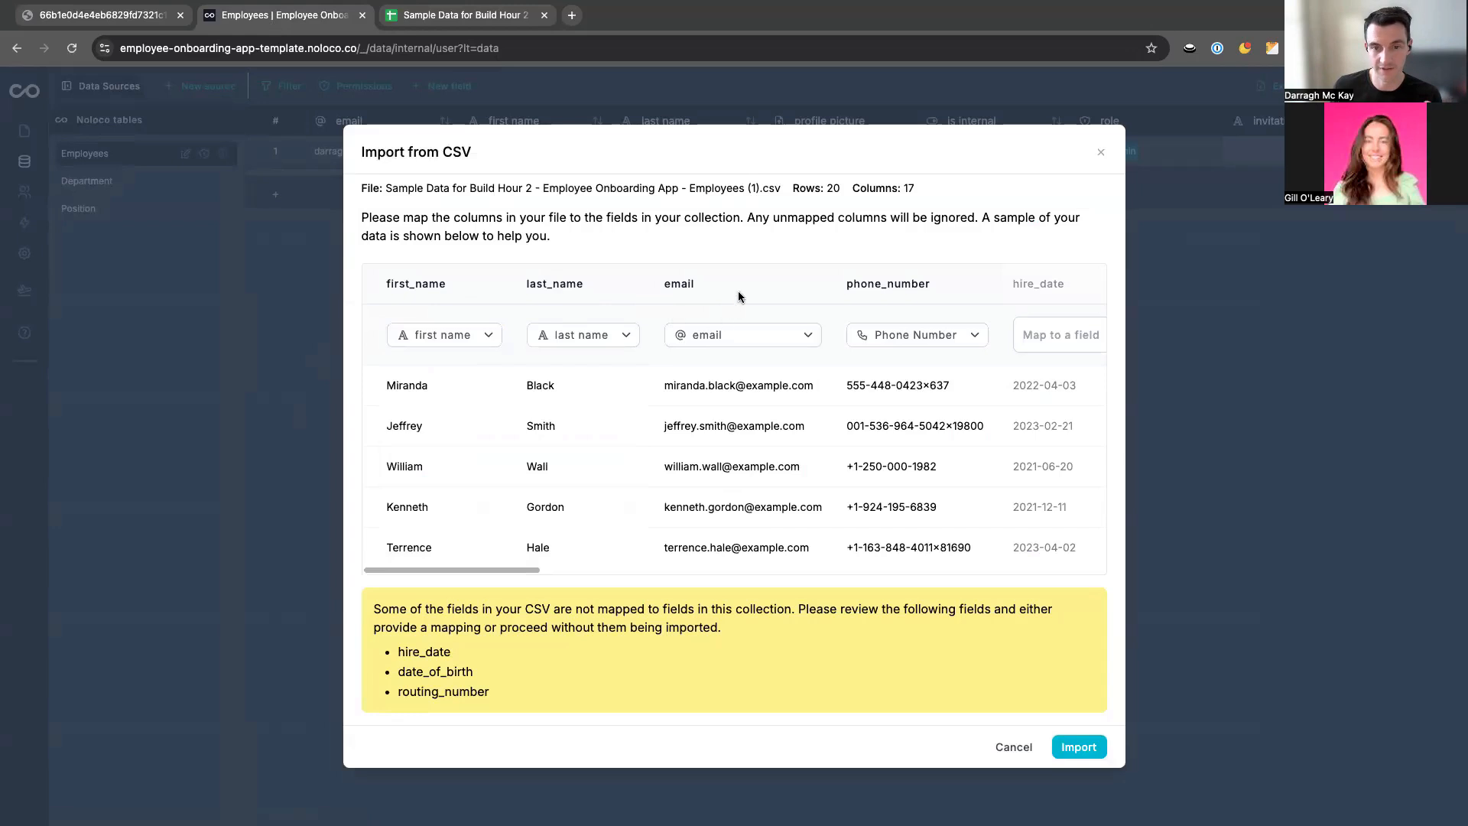
scroll(739, 295, "right", 2)
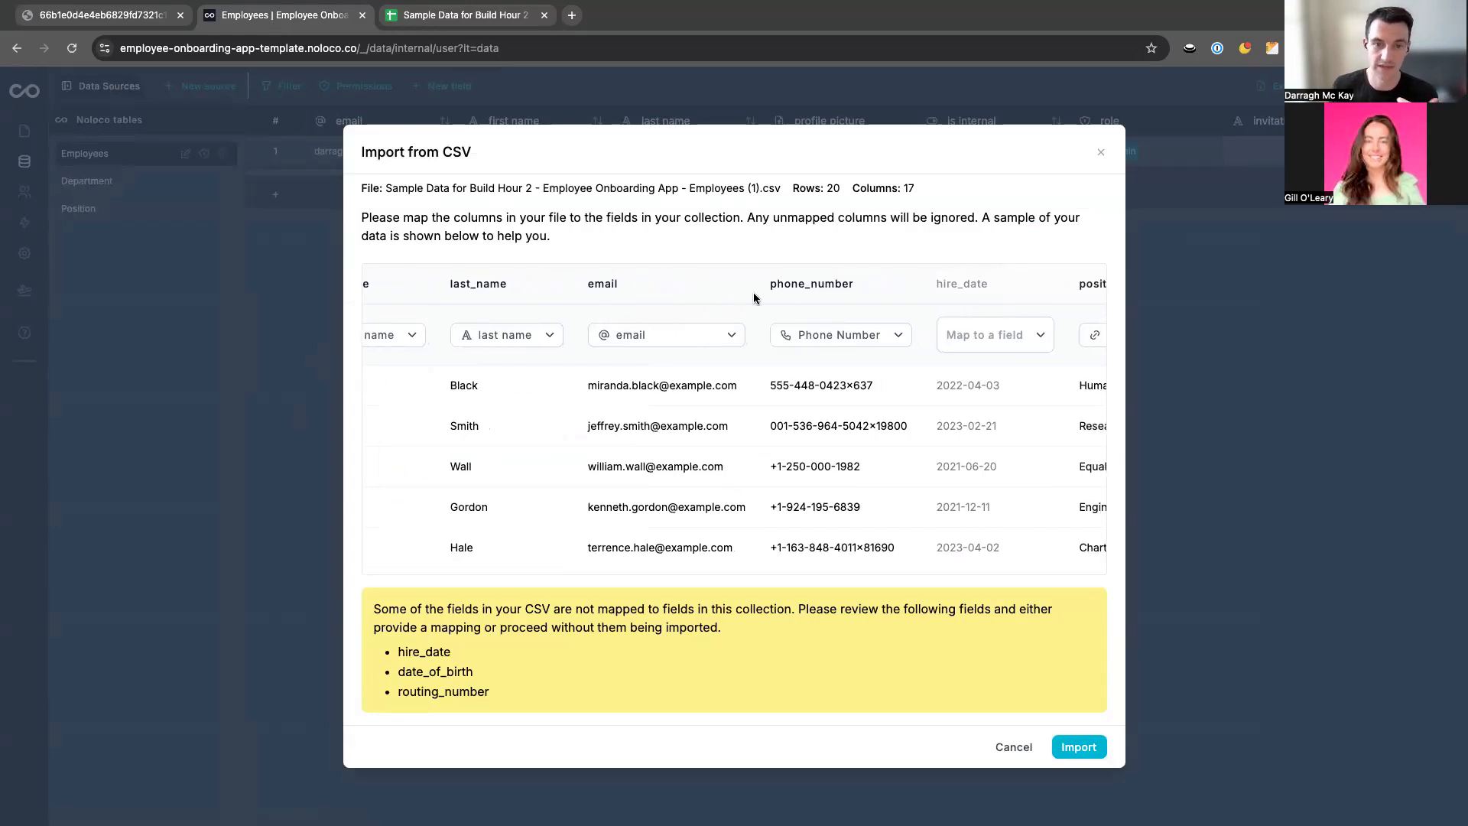
scroll(815, 322, "right", 10)
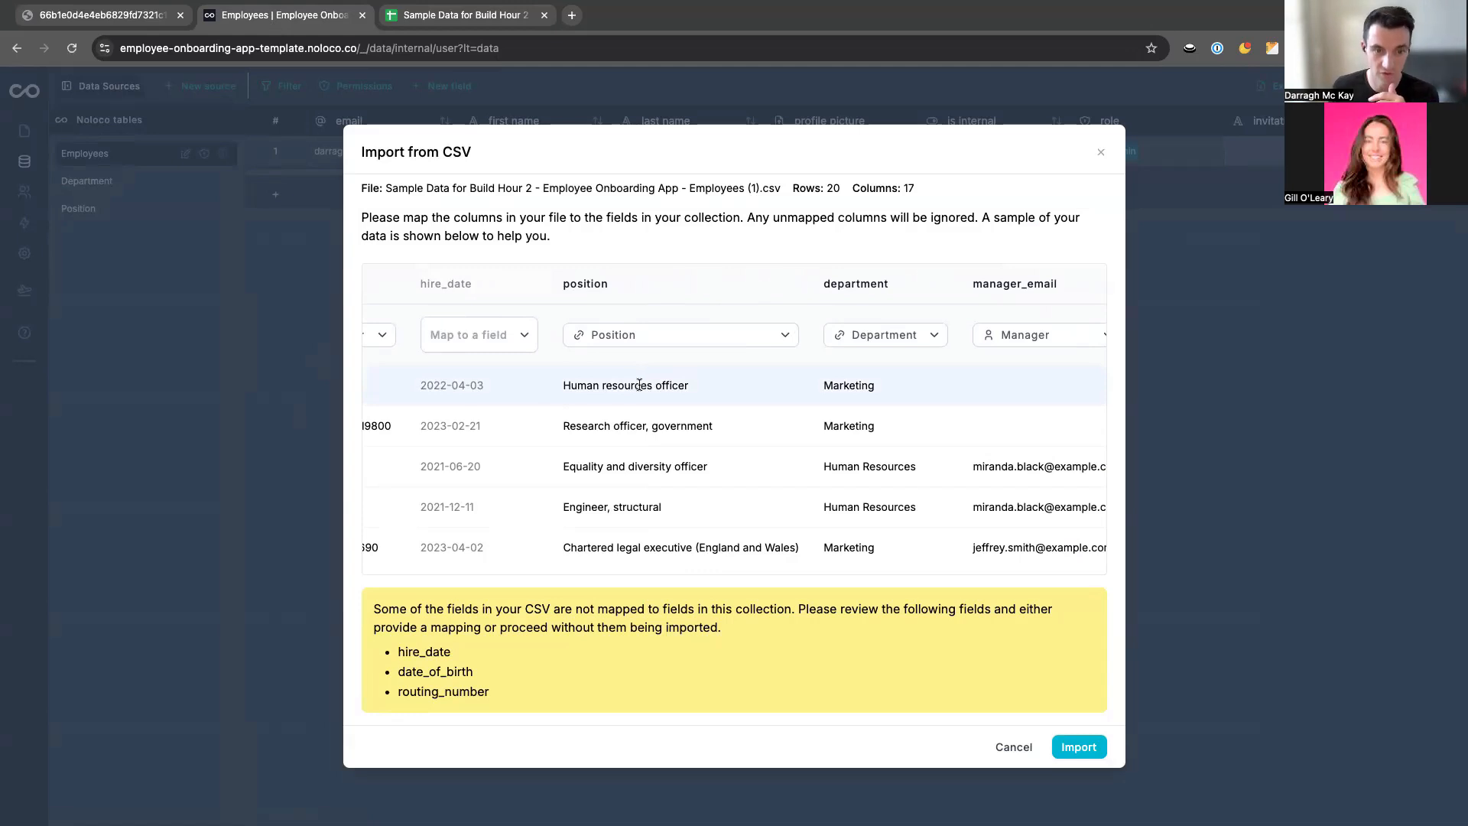
scroll(630, 389, "right", 5)
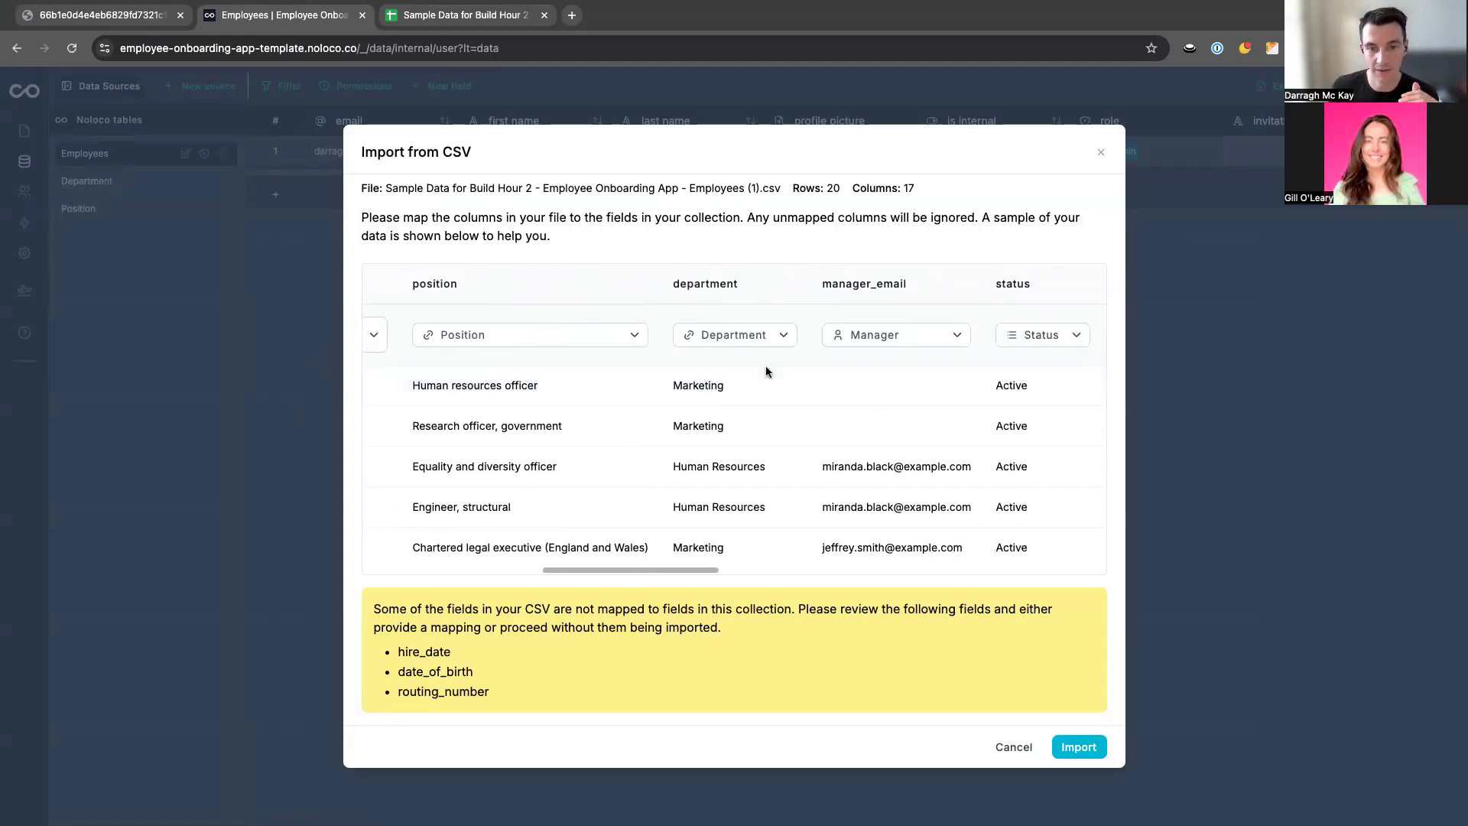
scroll(738, 413, "right", 1)
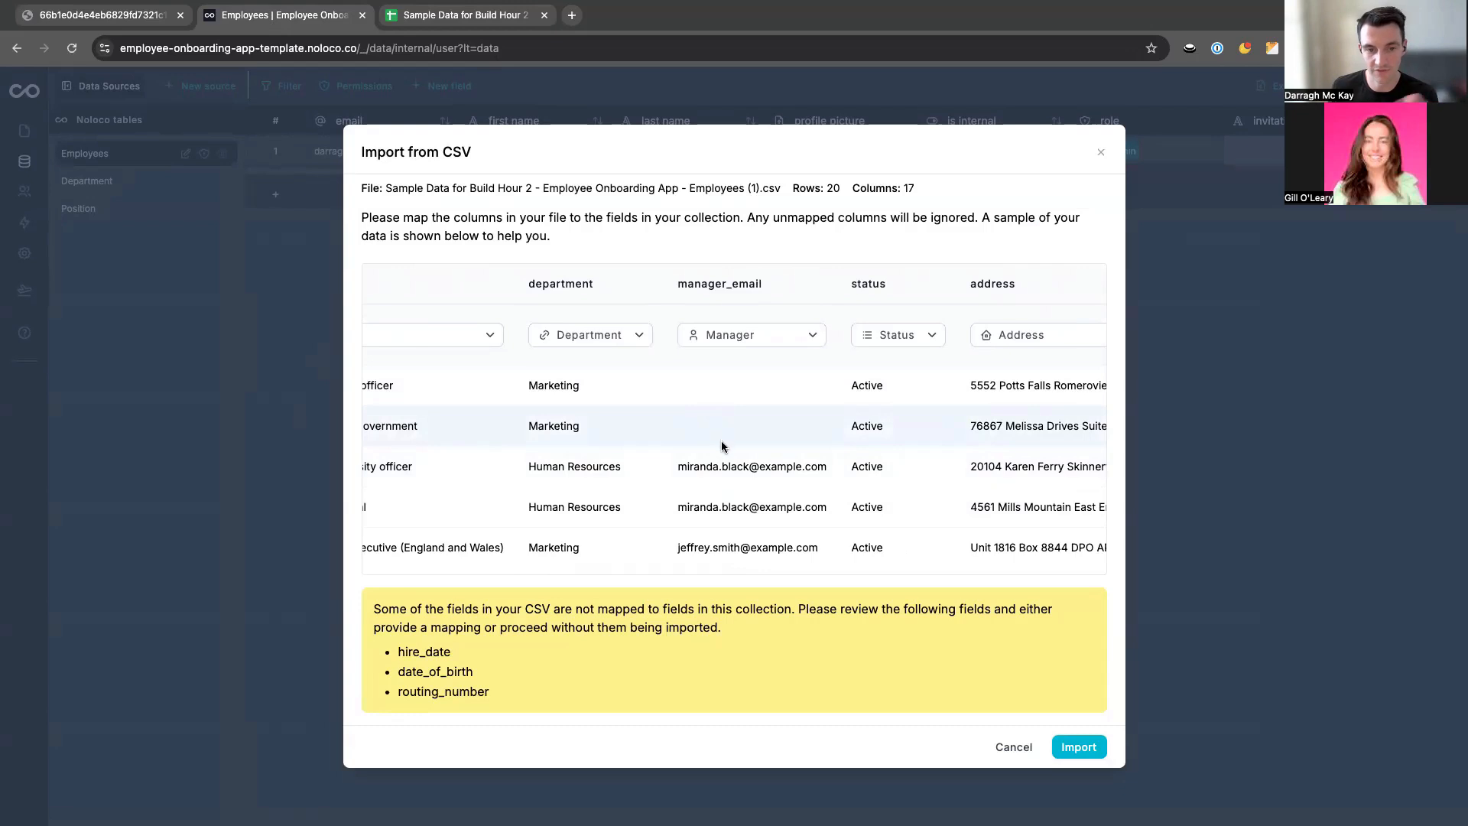
scroll(719, 436, "right", 4)
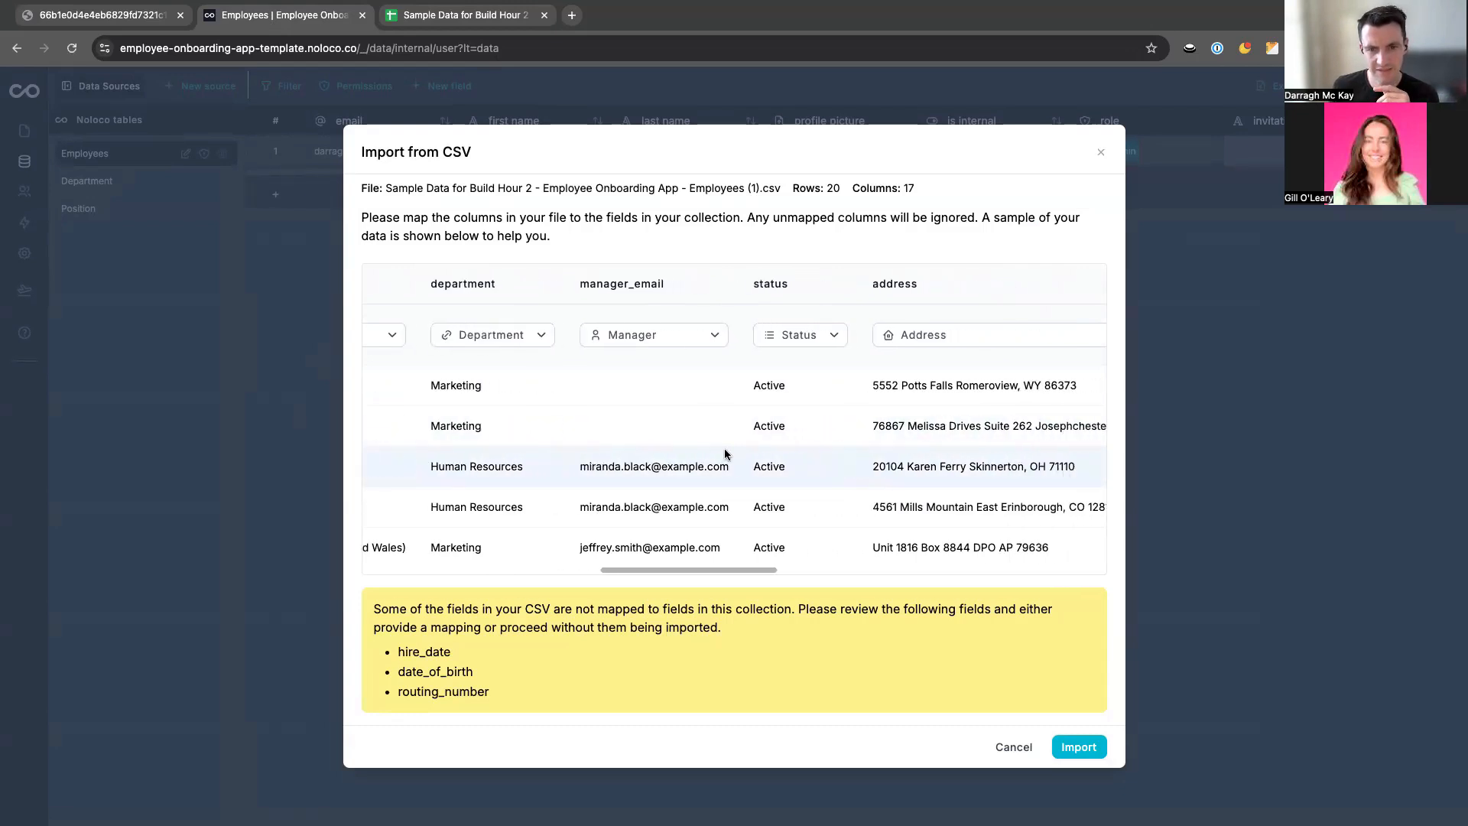
scroll(673, 428, "right", 3)
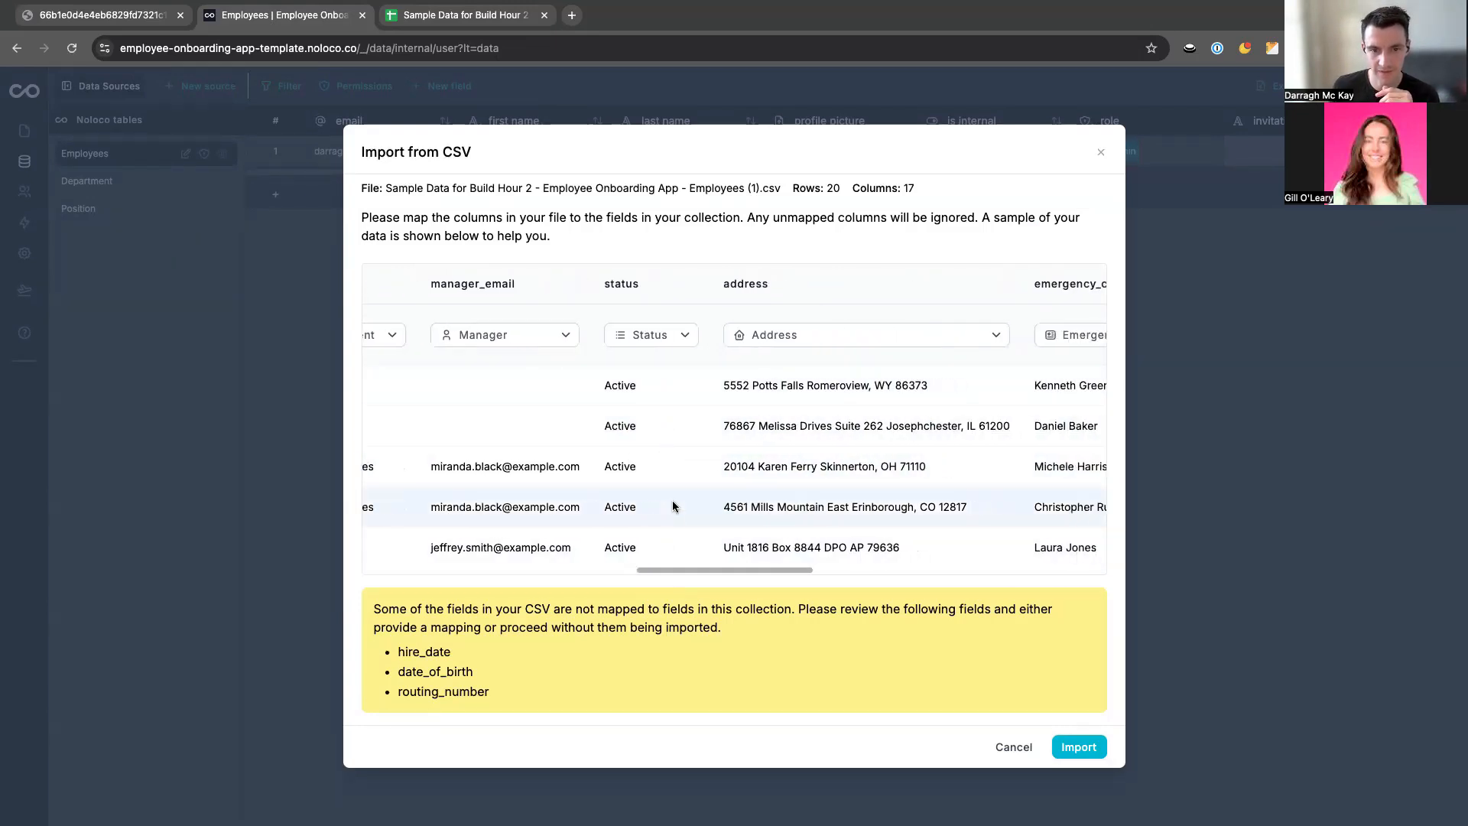
scroll(625, 444, "right", 6)
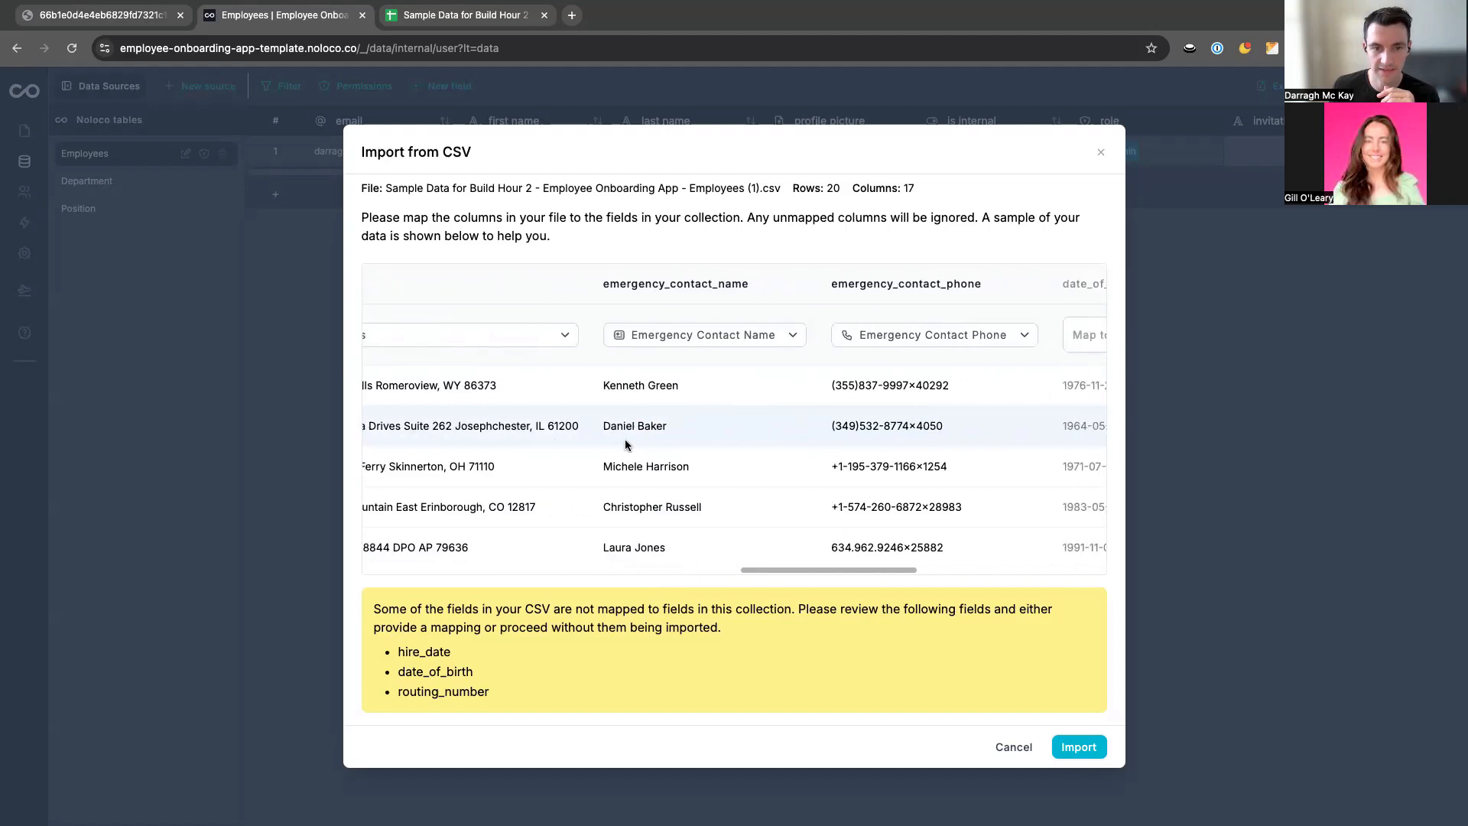
scroll(872, 371, "right", 2)
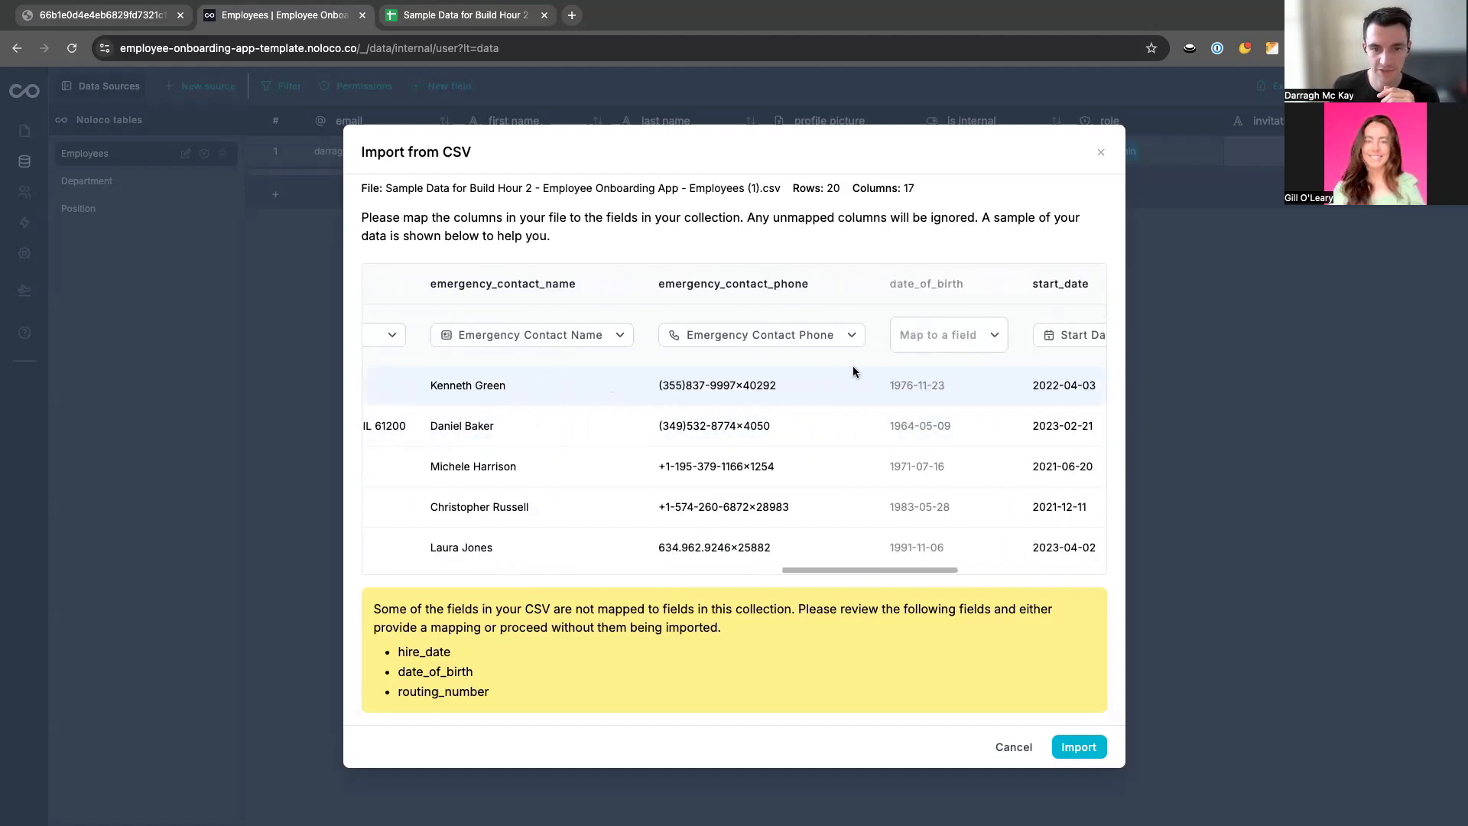
scroll(732, 406, "right", 6)
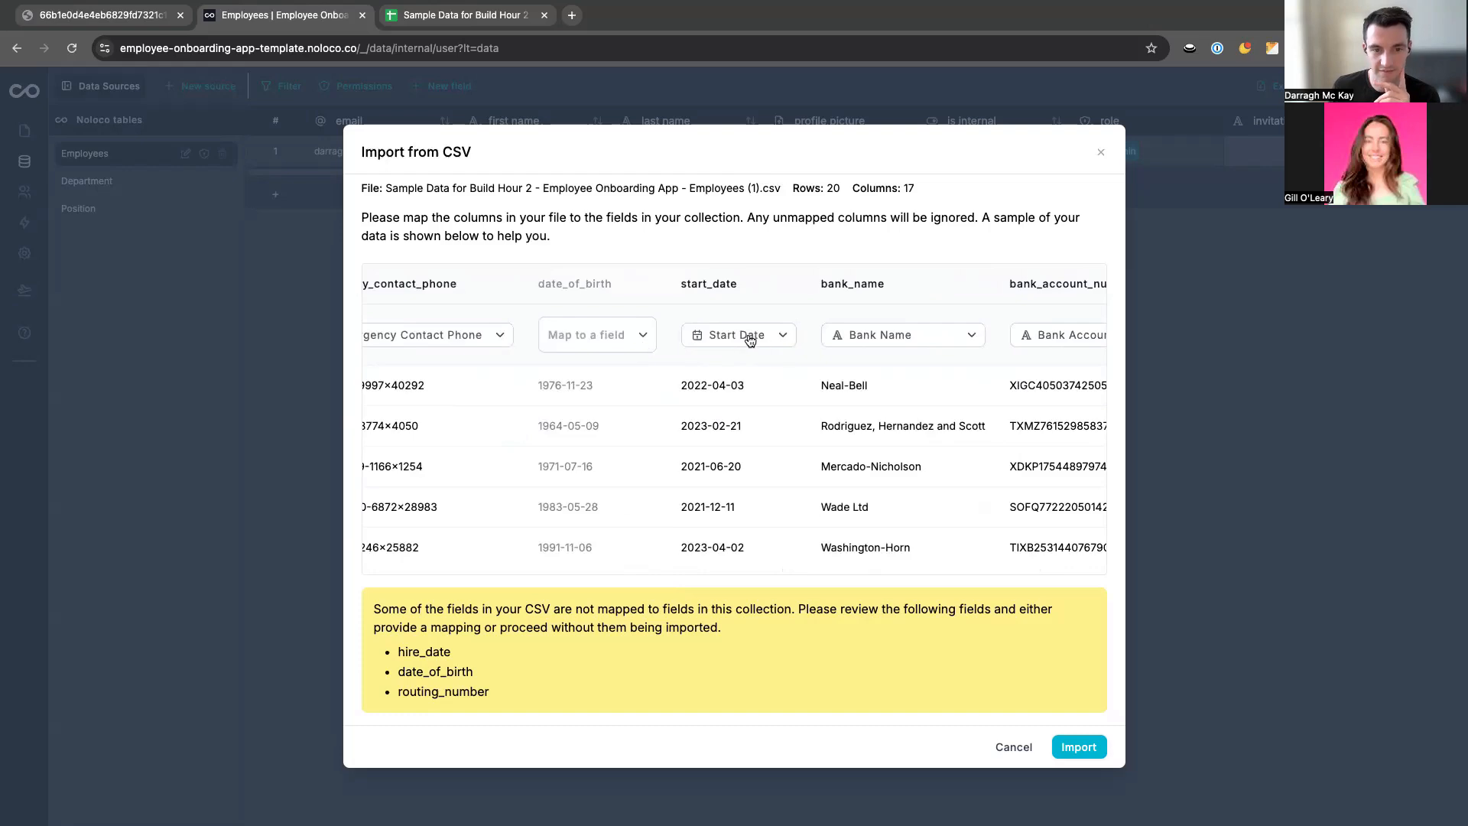
scroll(749, 363, "right", 4)
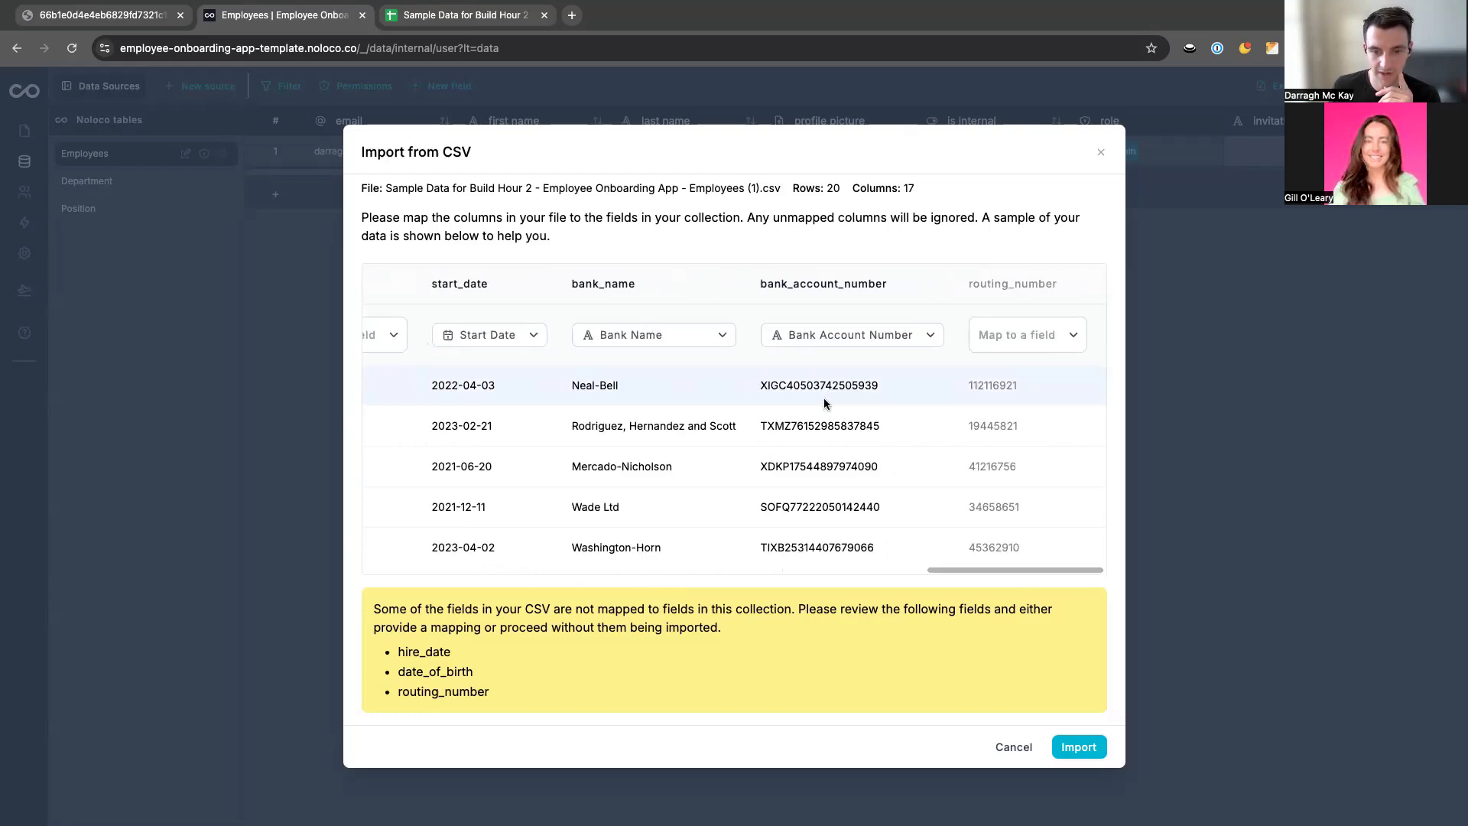
scroll(824, 397, "left", 15)
Start the Employees CSV import with the current mapping, then view the Department table and return to the Employees table.
left_click(1080, 746)
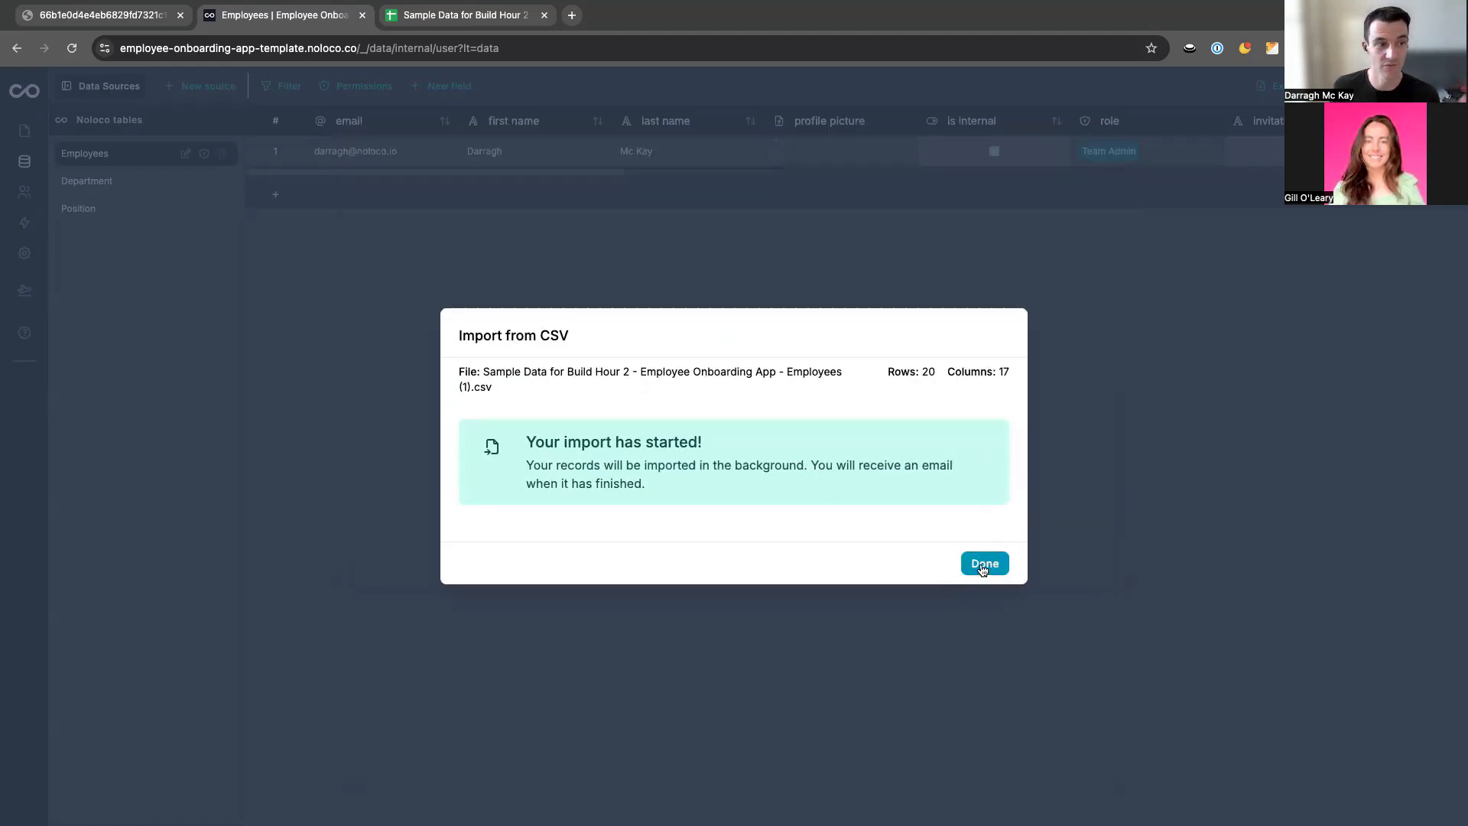
left_click(984, 565)
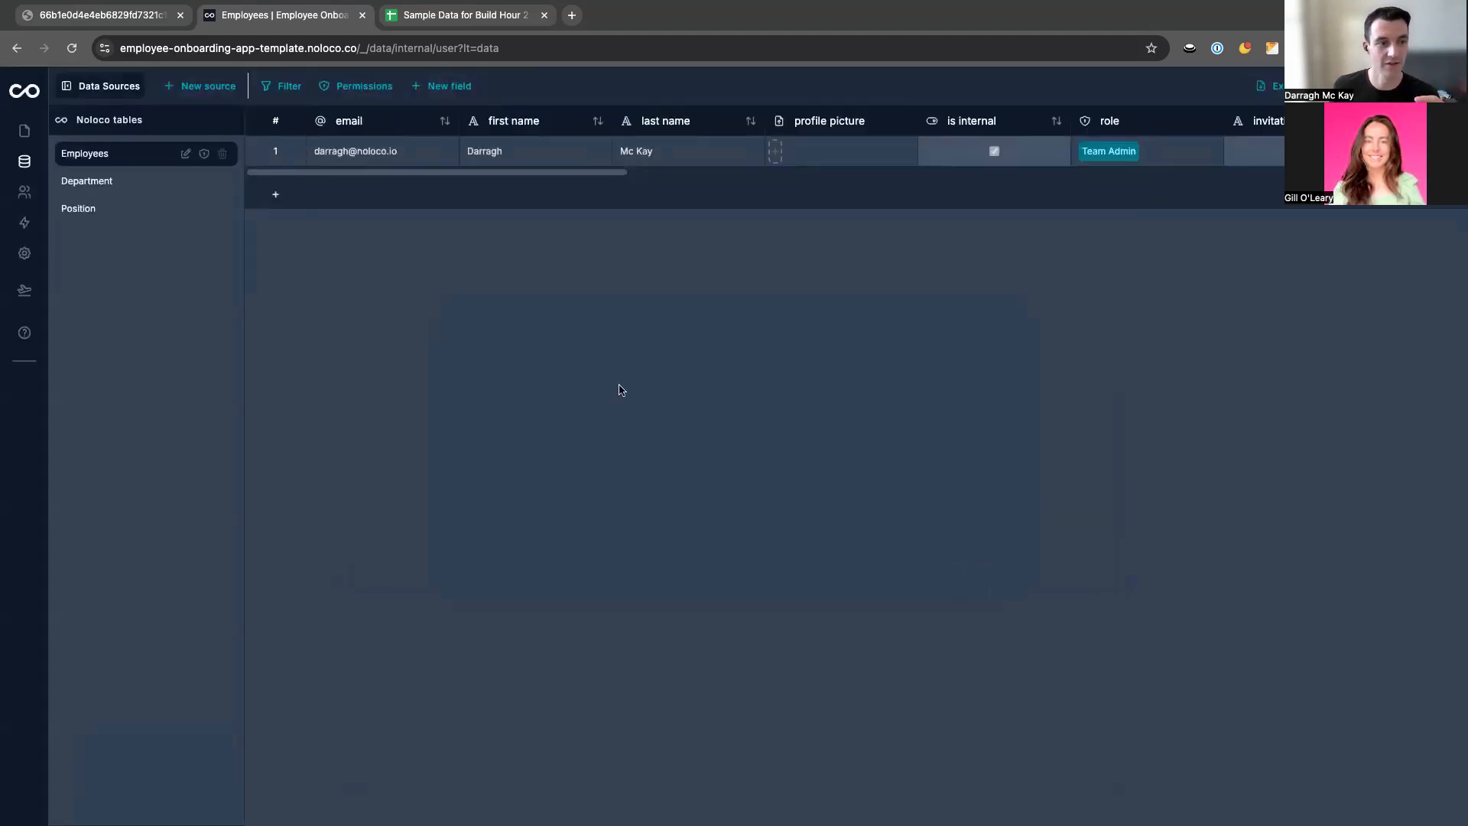
left_click(141, 189)
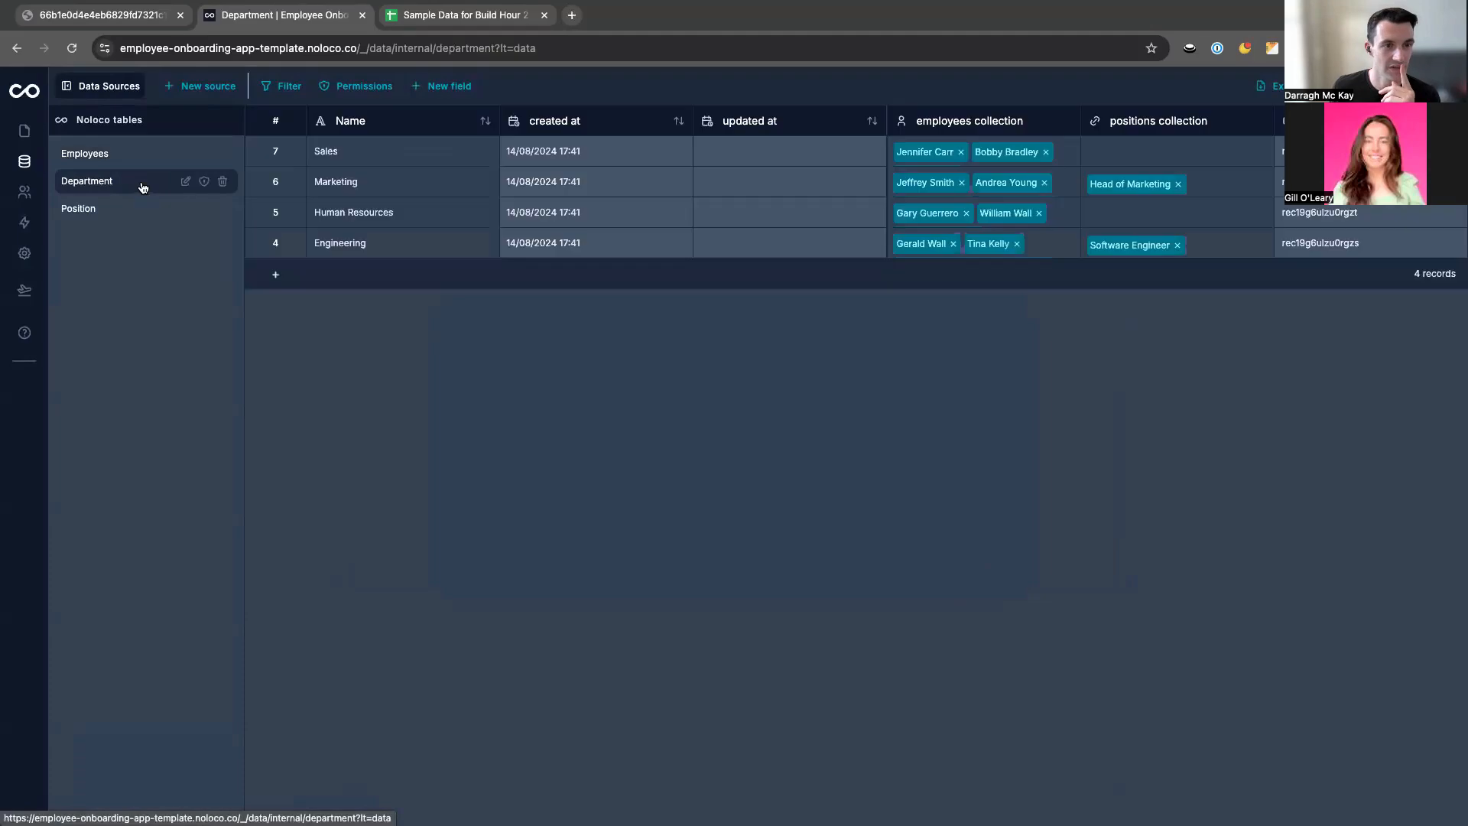
left_click(134, 156)
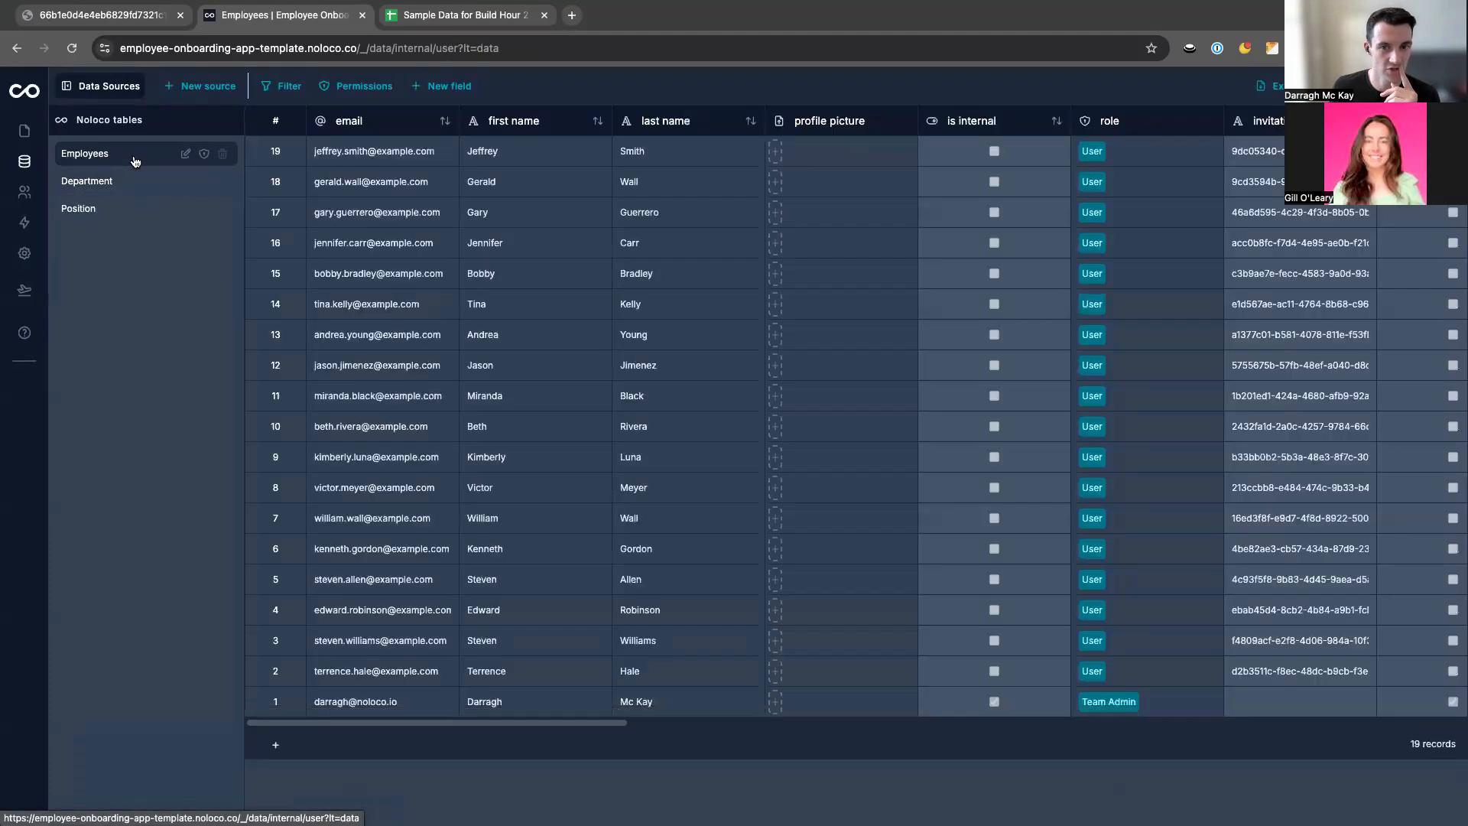
Examine the imported employee records across all columns, including Department, Position, Manager, Status, Address and bank details.
scroll(786, 230, "right", 10)
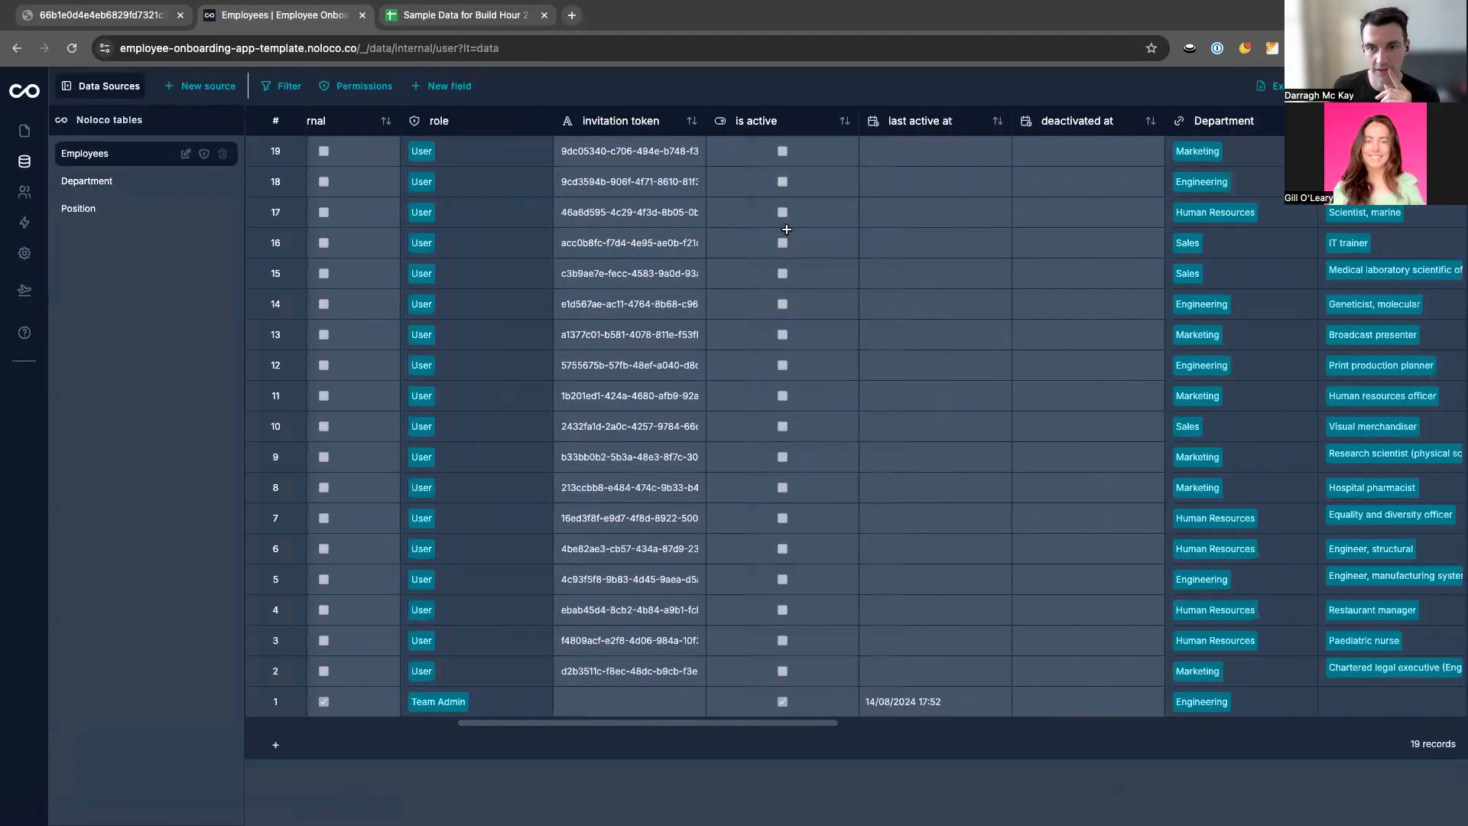
scroll(787, 229, "right", 8)
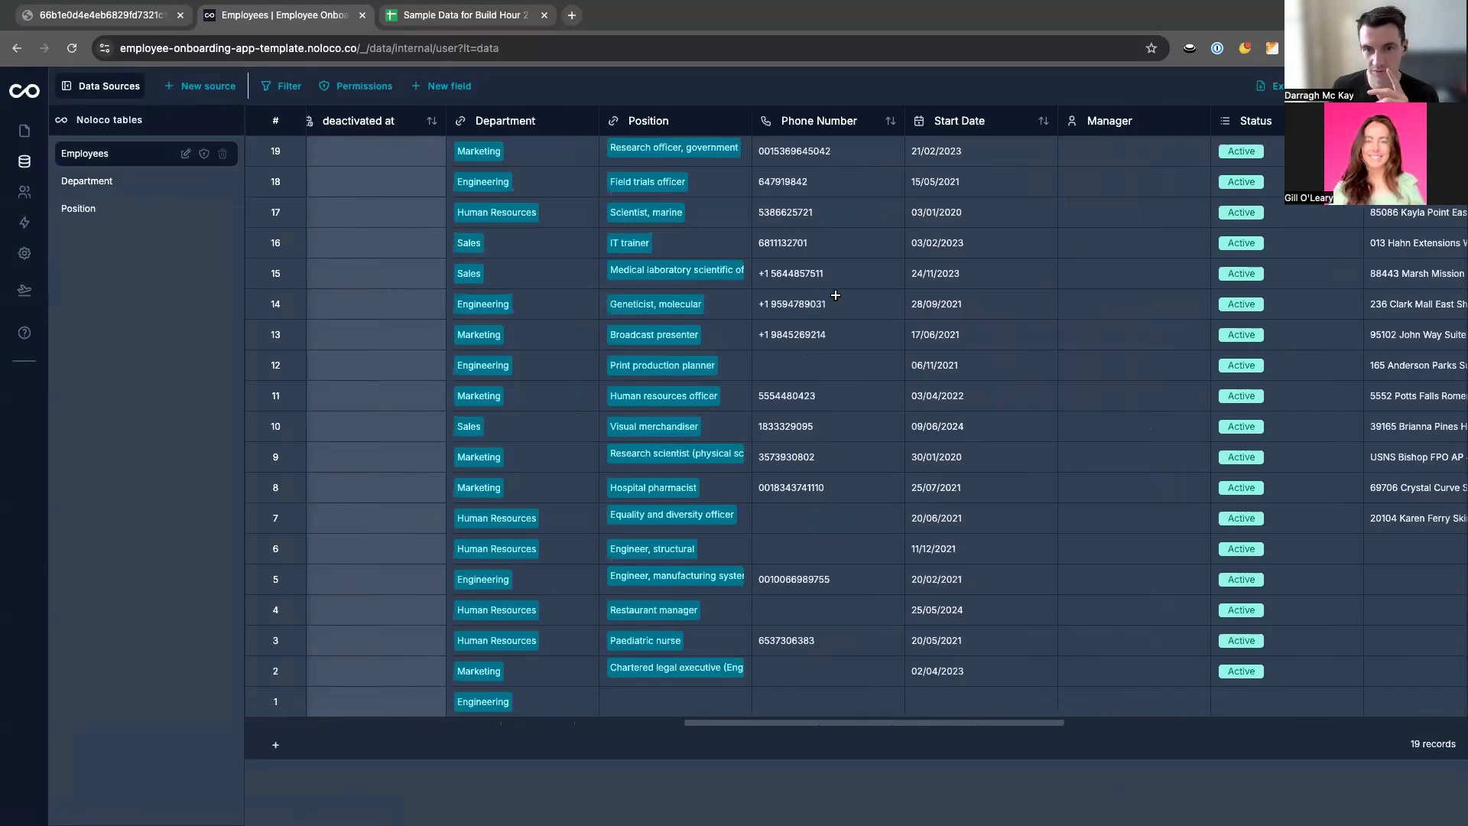
scroll(835, 295, "right", 3)
scroll(823, 362, "right", 5)
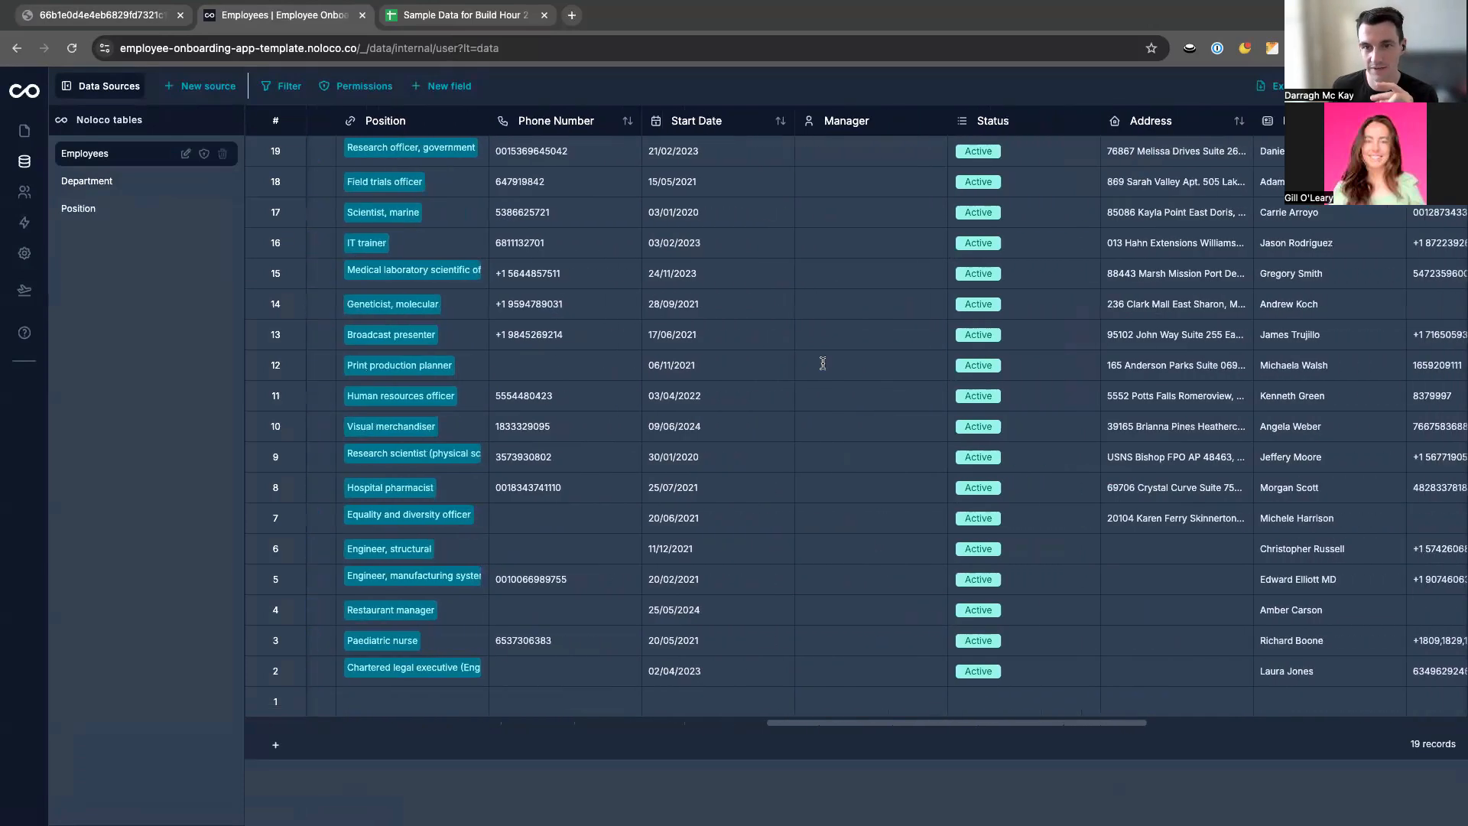
scroll(841, 215, "right", 8)
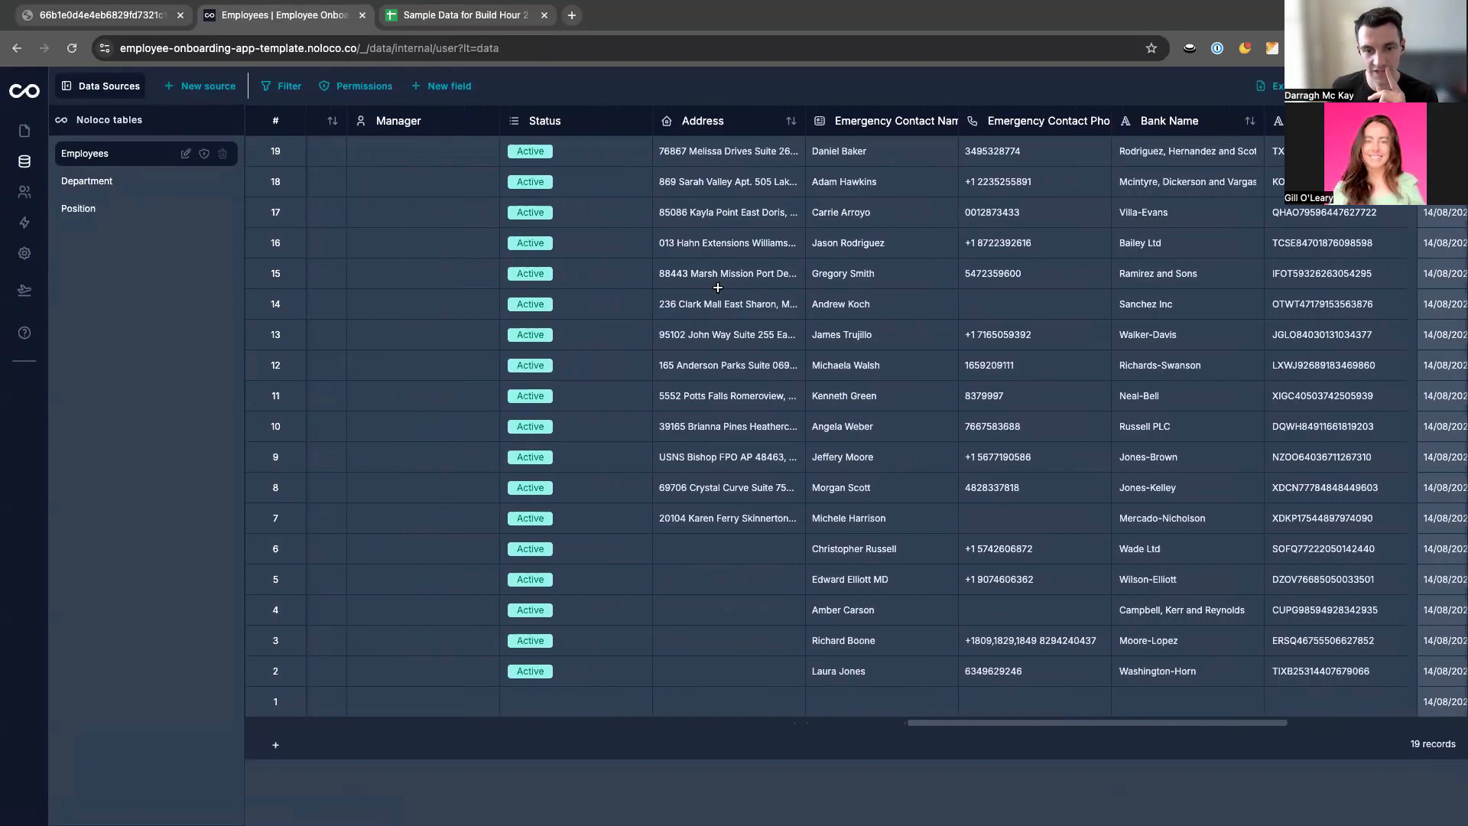
scroll(882, 516, "right", 4)
scroll(881, 516, "right", 3)
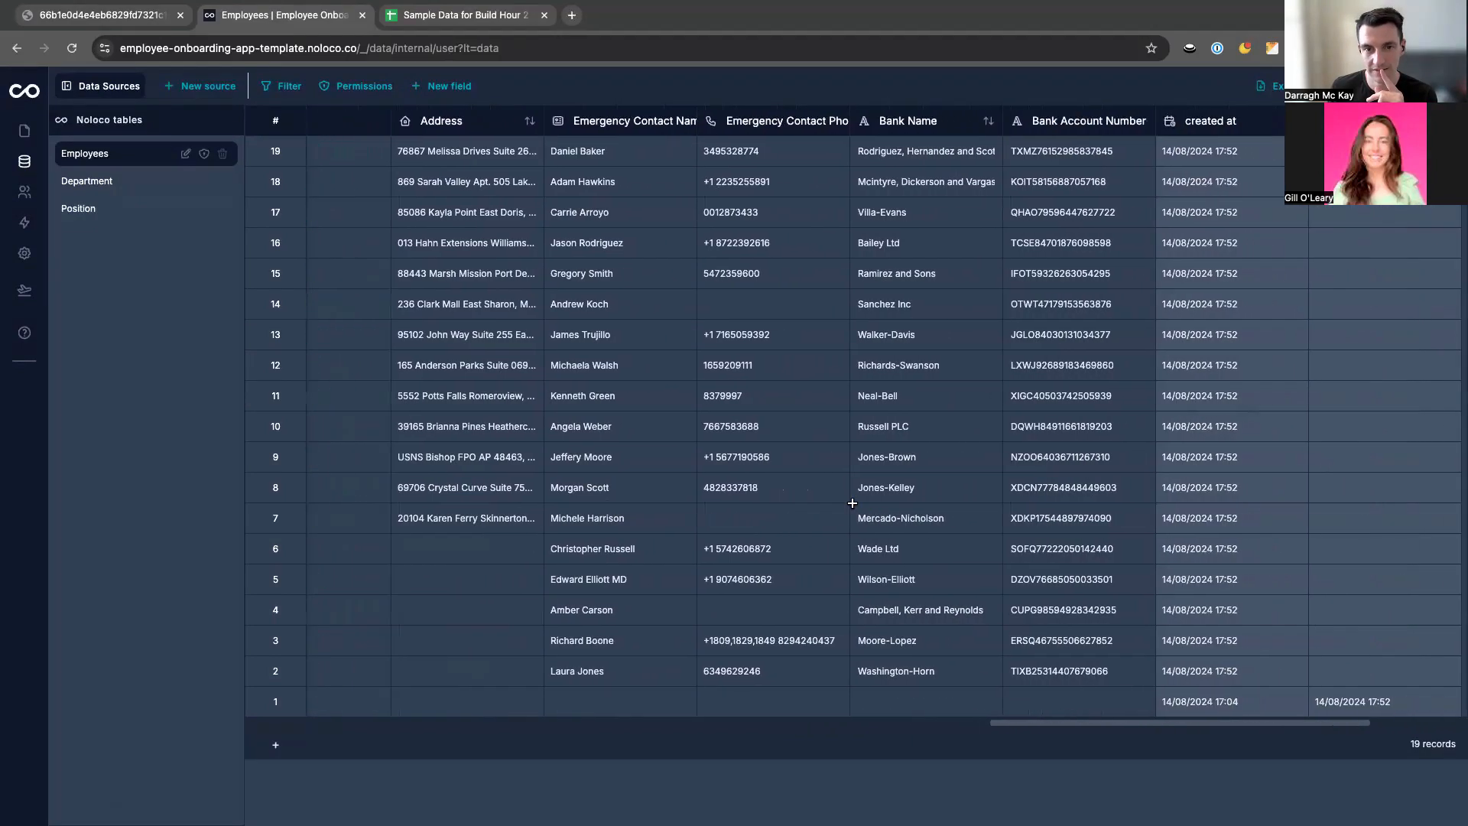
scroll(770, 367, "right", 7)
scroll(771, 367, "left", 20)
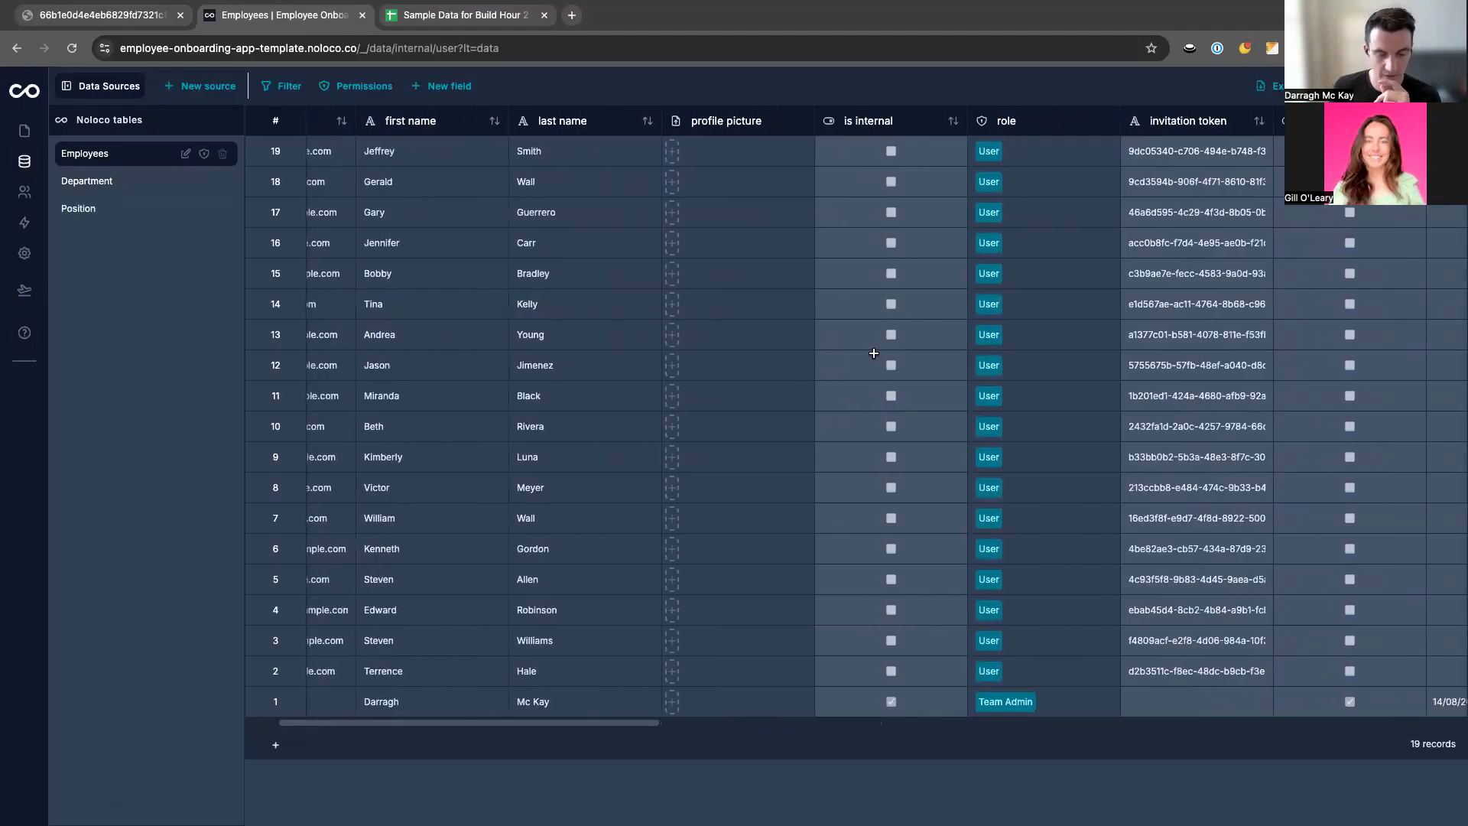
scroll(752, 279, "right", 20)
scroll(753, 283, "right", 12)
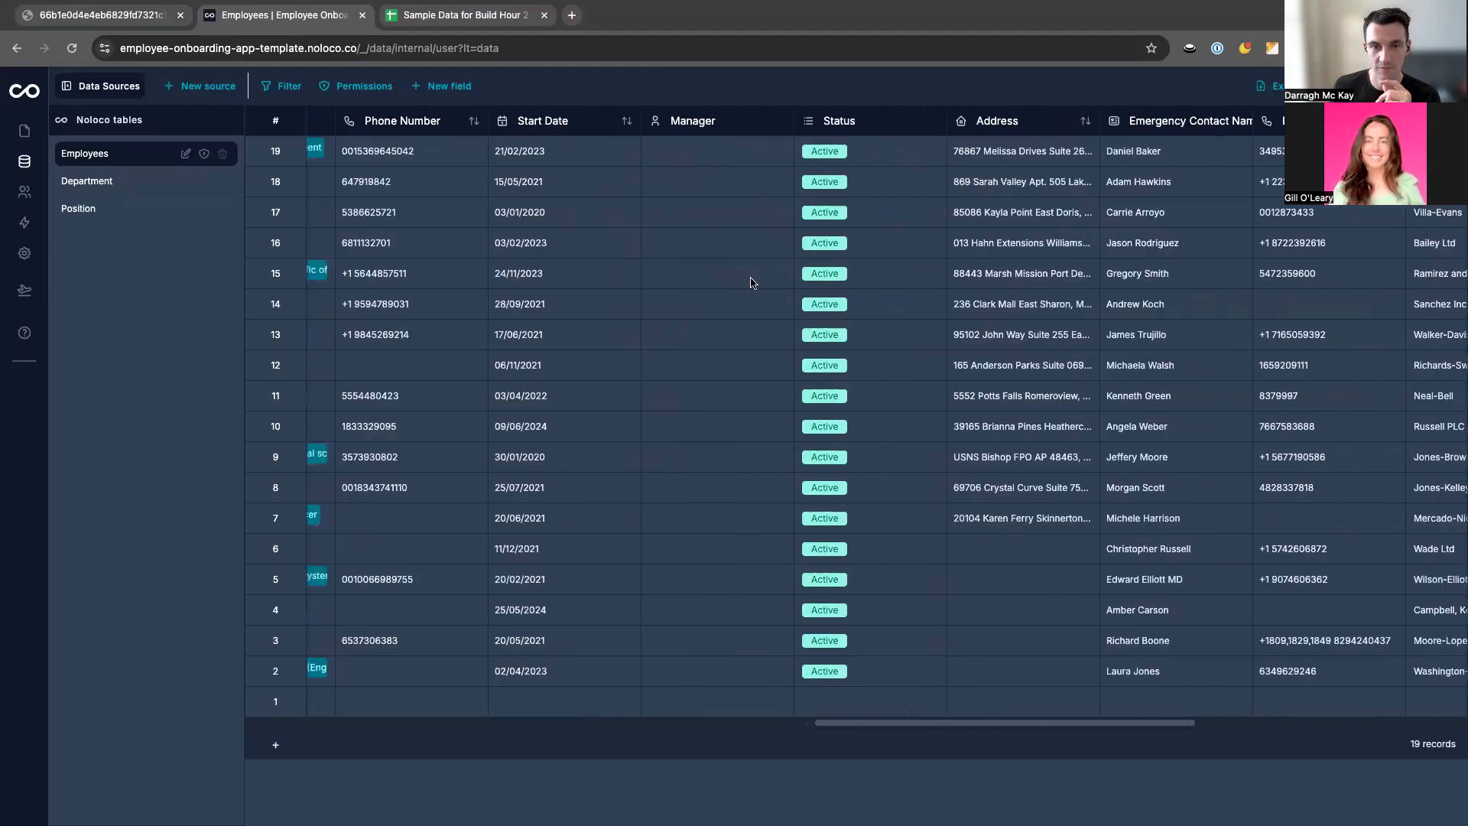
scroll(752, 277, "left", 6)
scroll(752, 277, "left", 3)
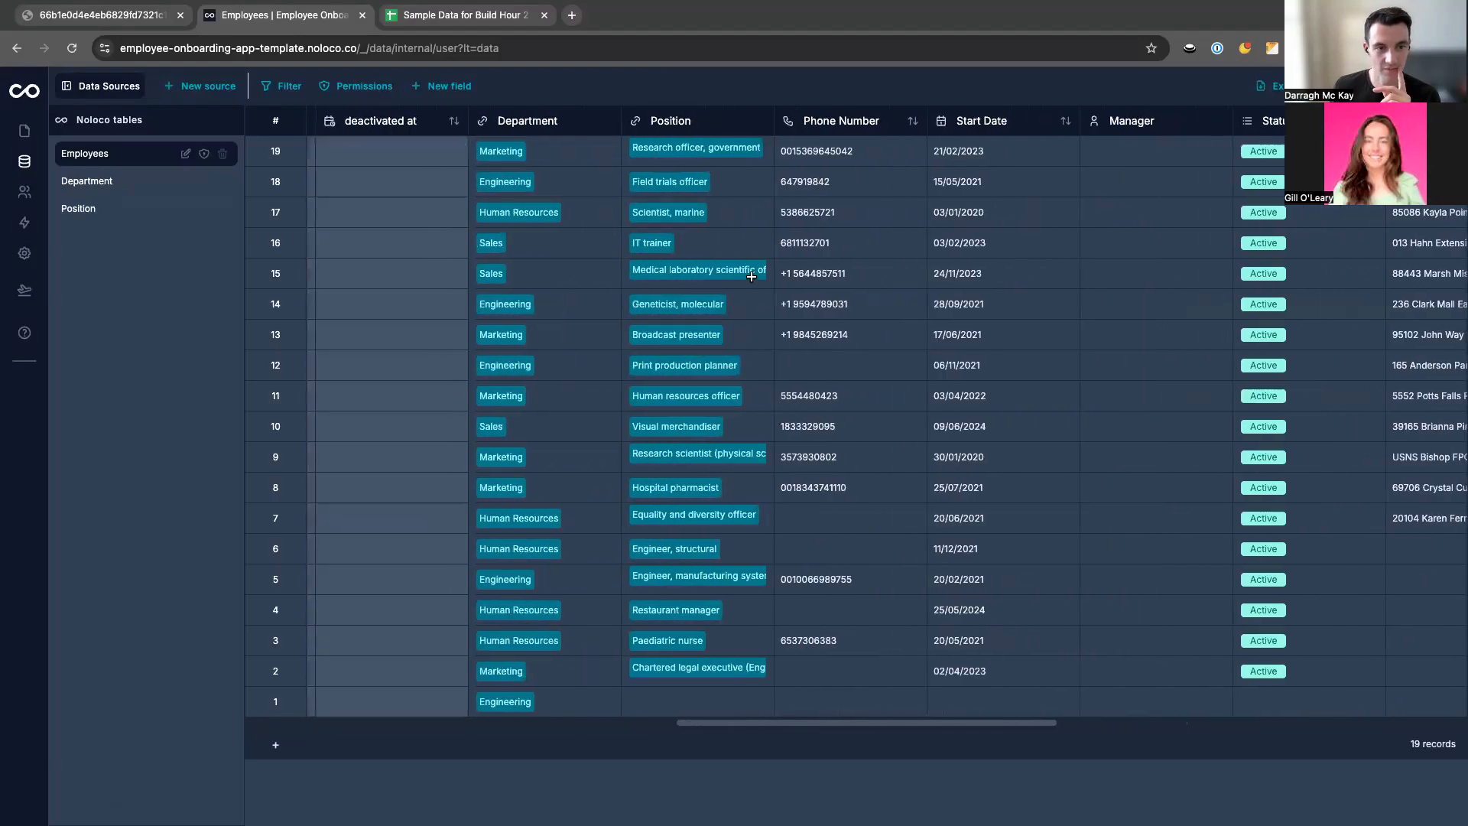
Switch to Google Sheets to check the source Employees data, then return to the Employees table in Noloco.
left_click(433, 23)
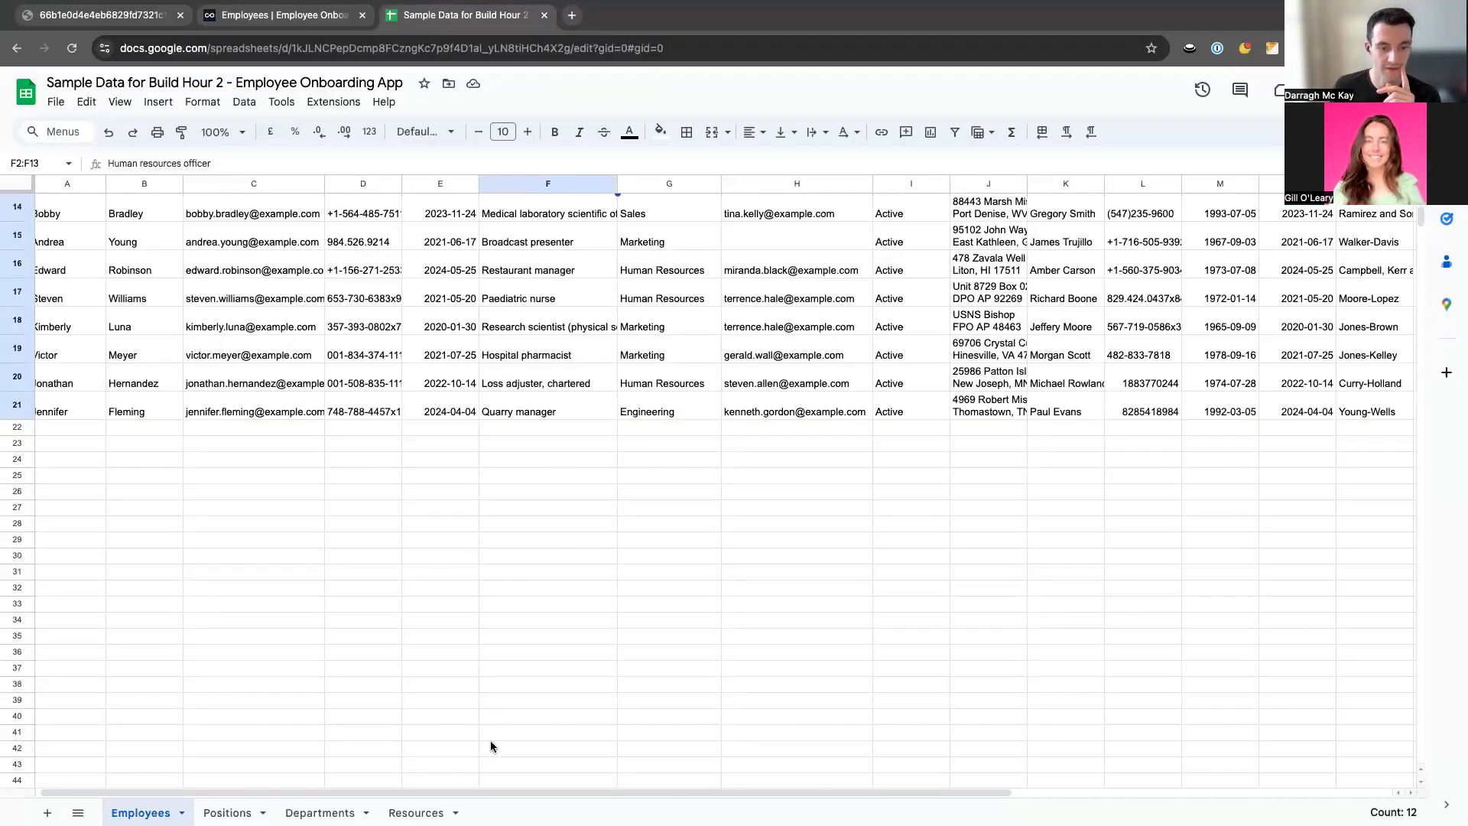
scroll(498, 511, "up", 5)
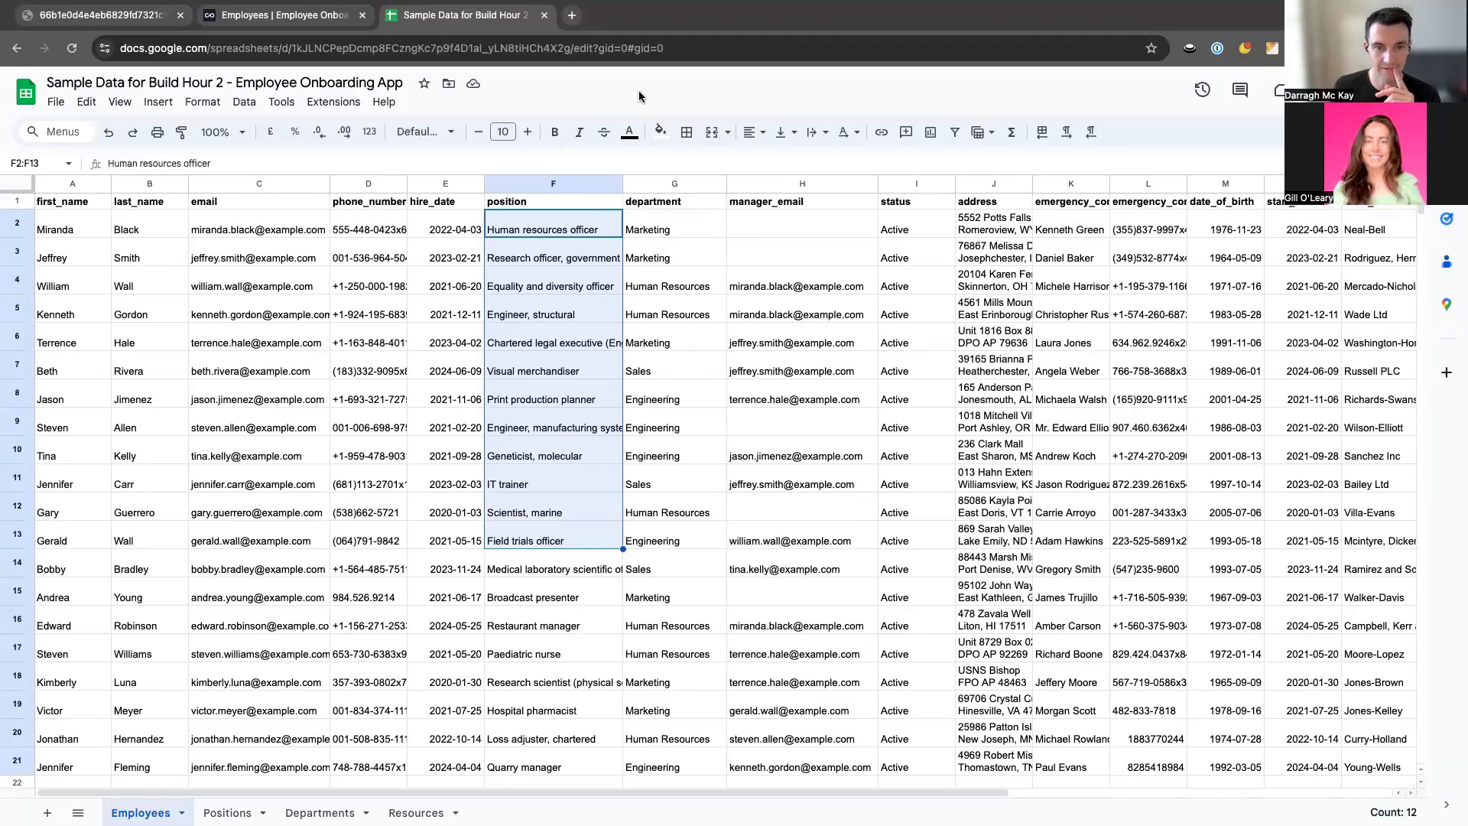
left_click(231, 17)
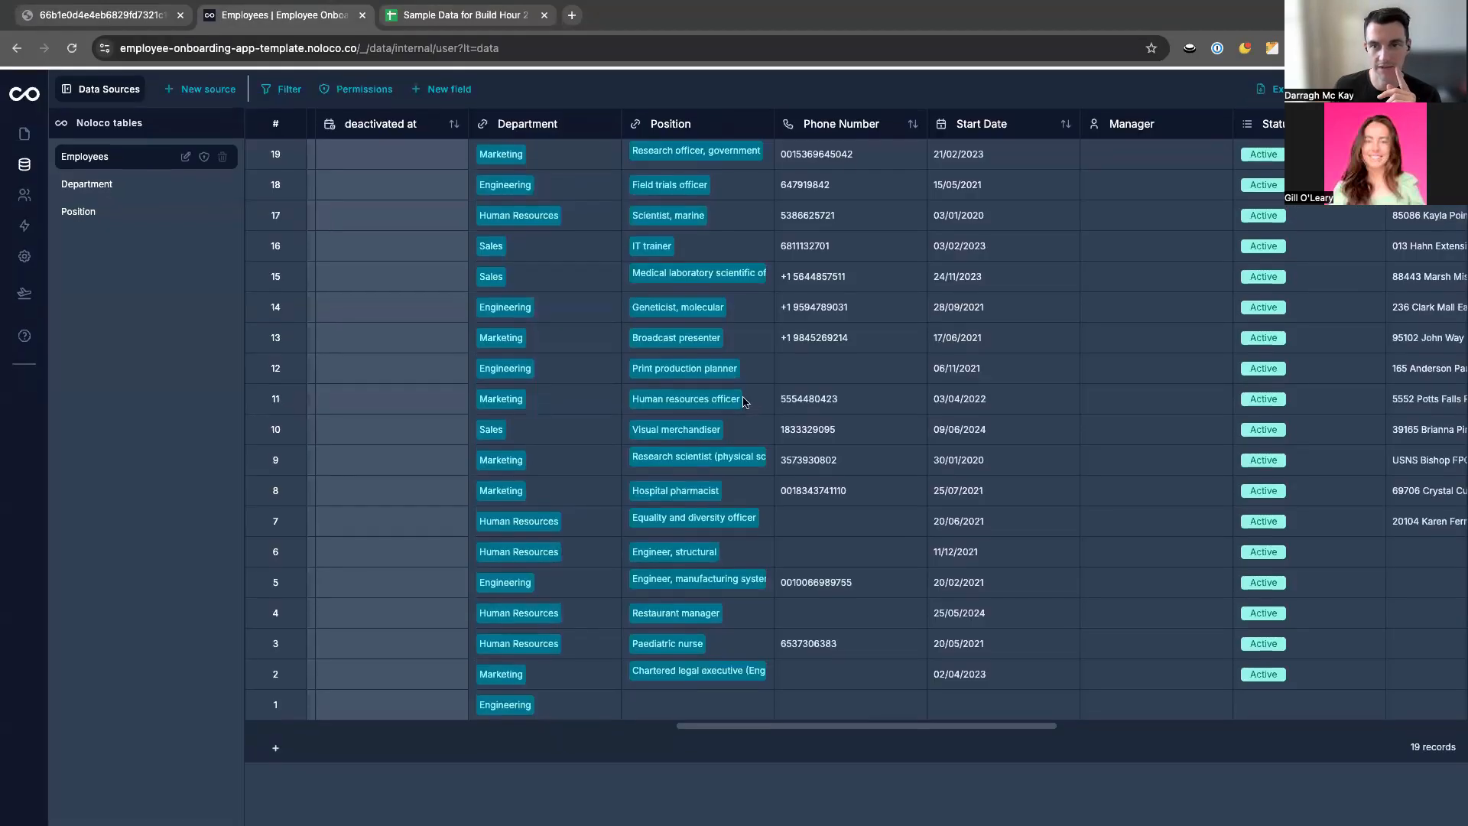
scroll(744, 400, "left", 10)
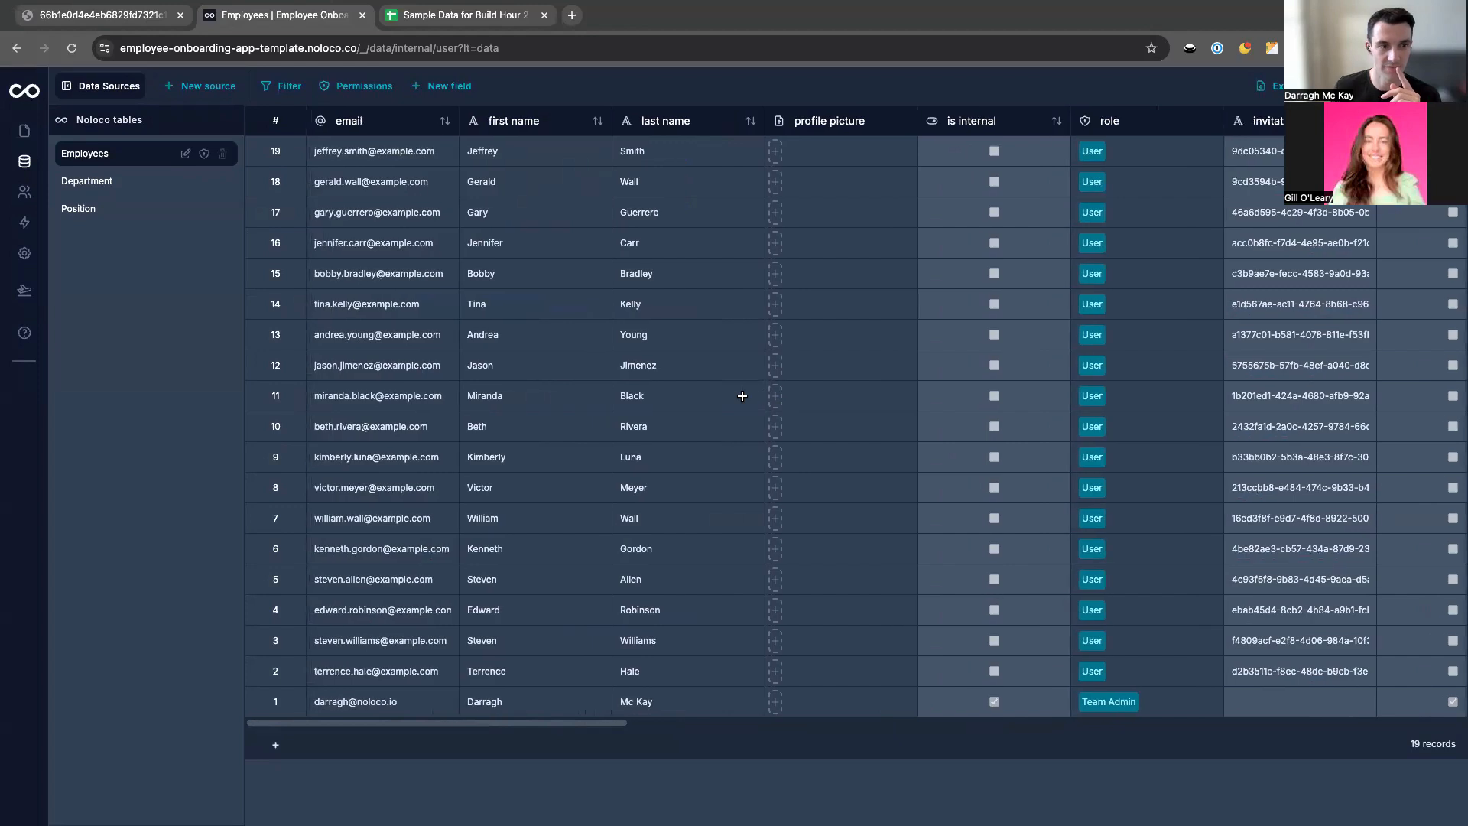
Enter page editing mode, add a page for the Employees collection and set its layout to Cards.
left_click(24, 131)
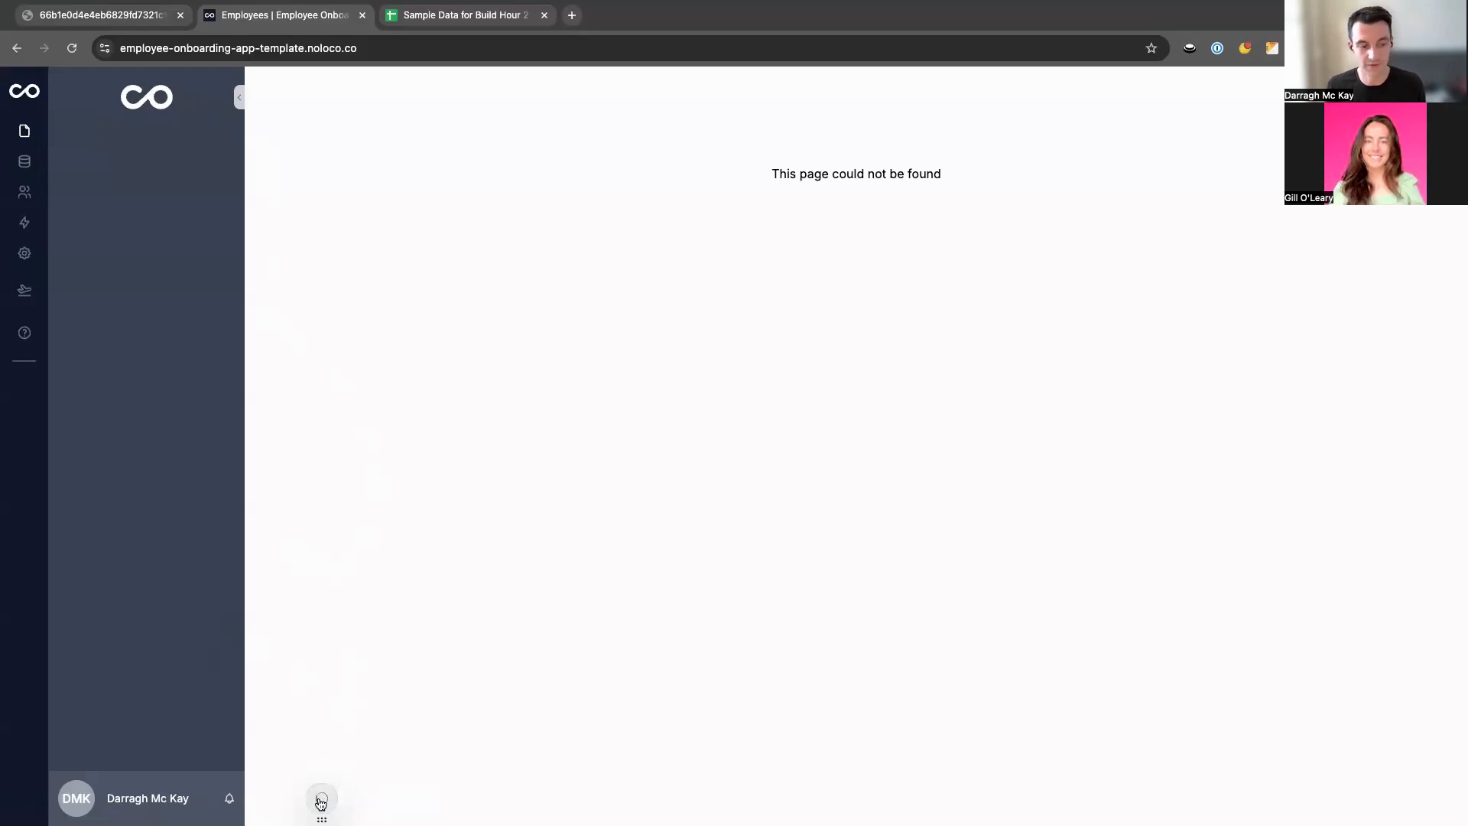
left_click(321, 799)
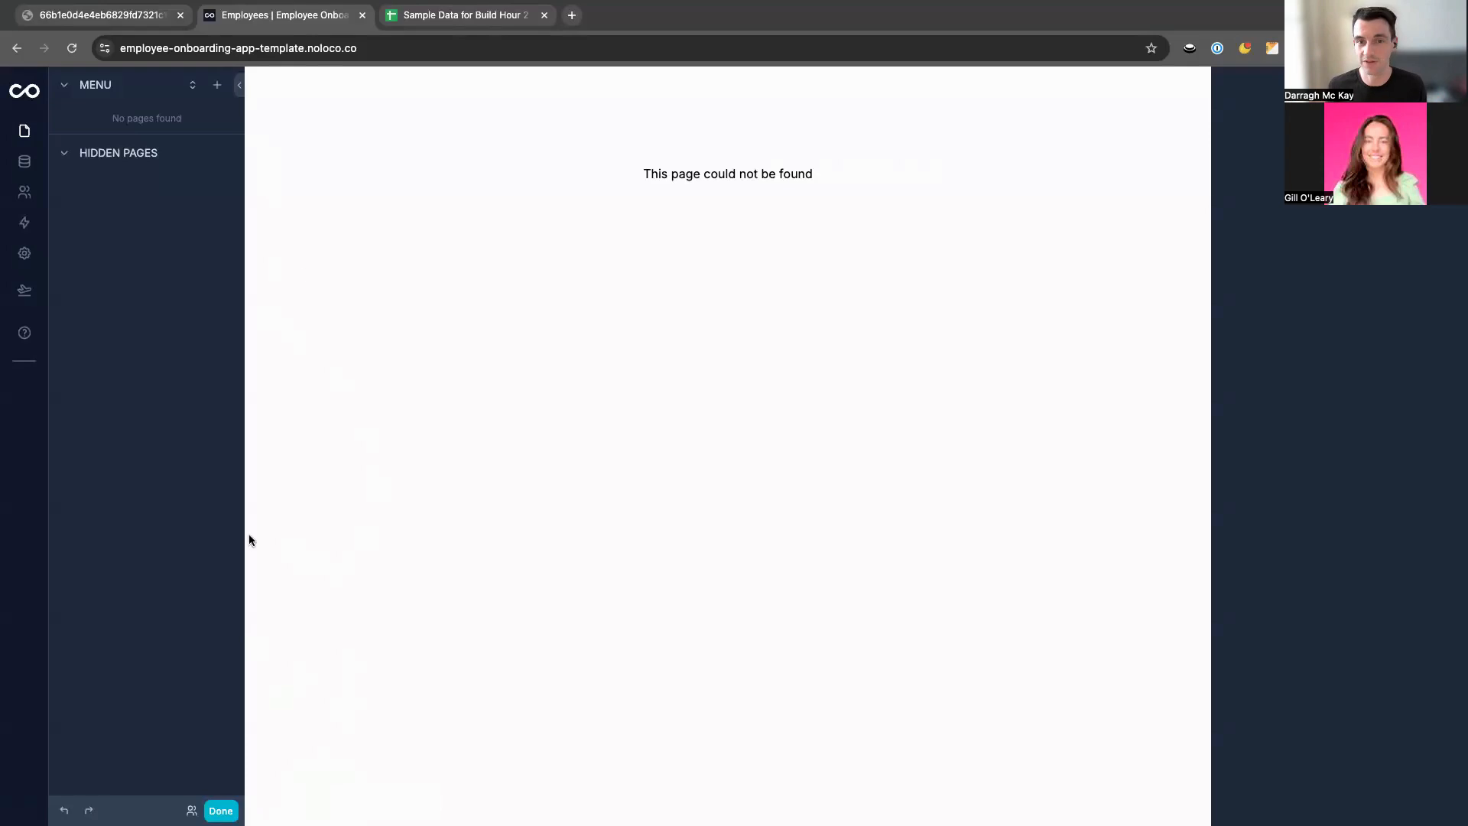
left_click(217, 87)
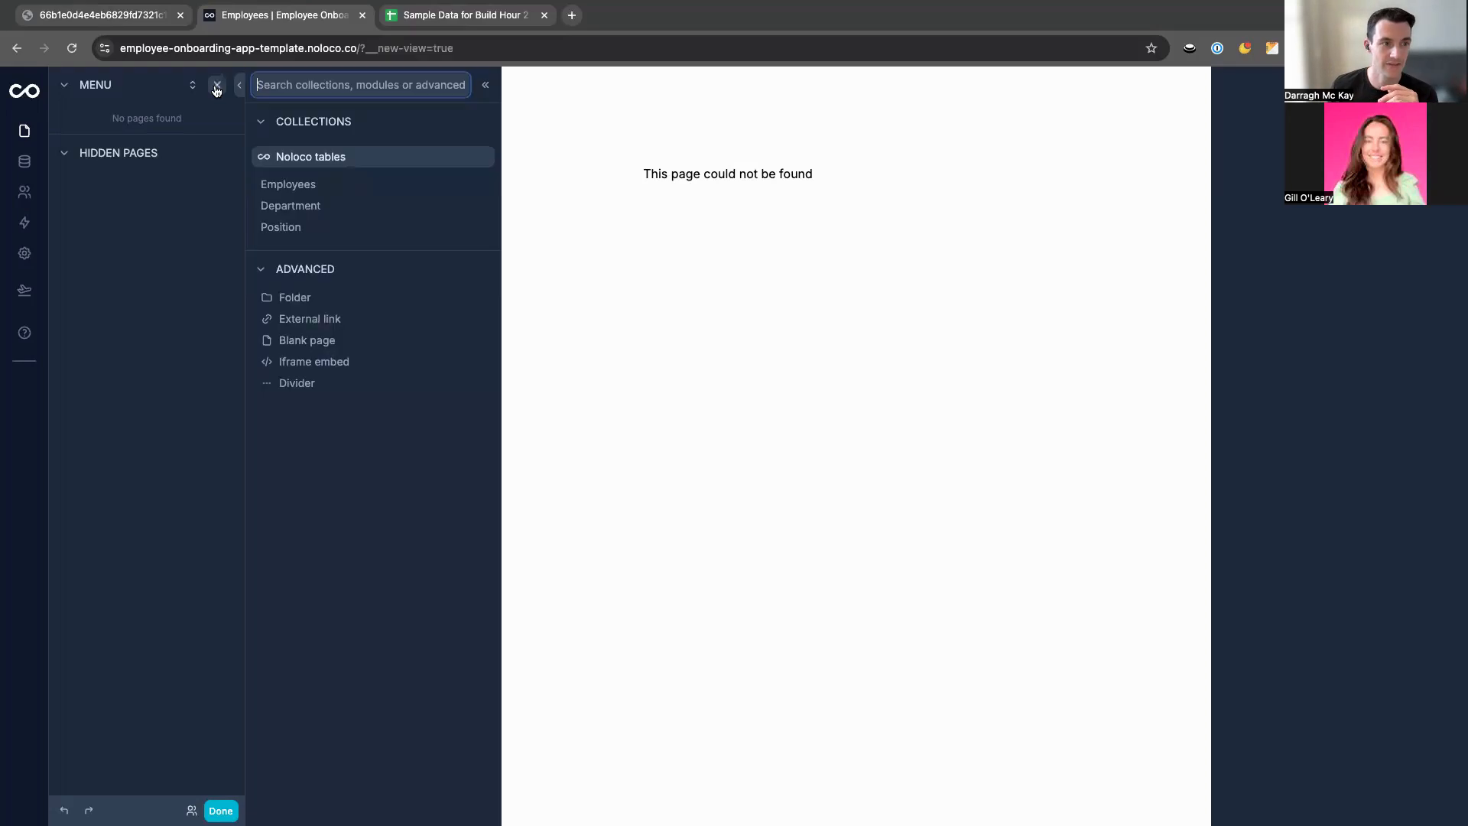
left_click(307, 185)
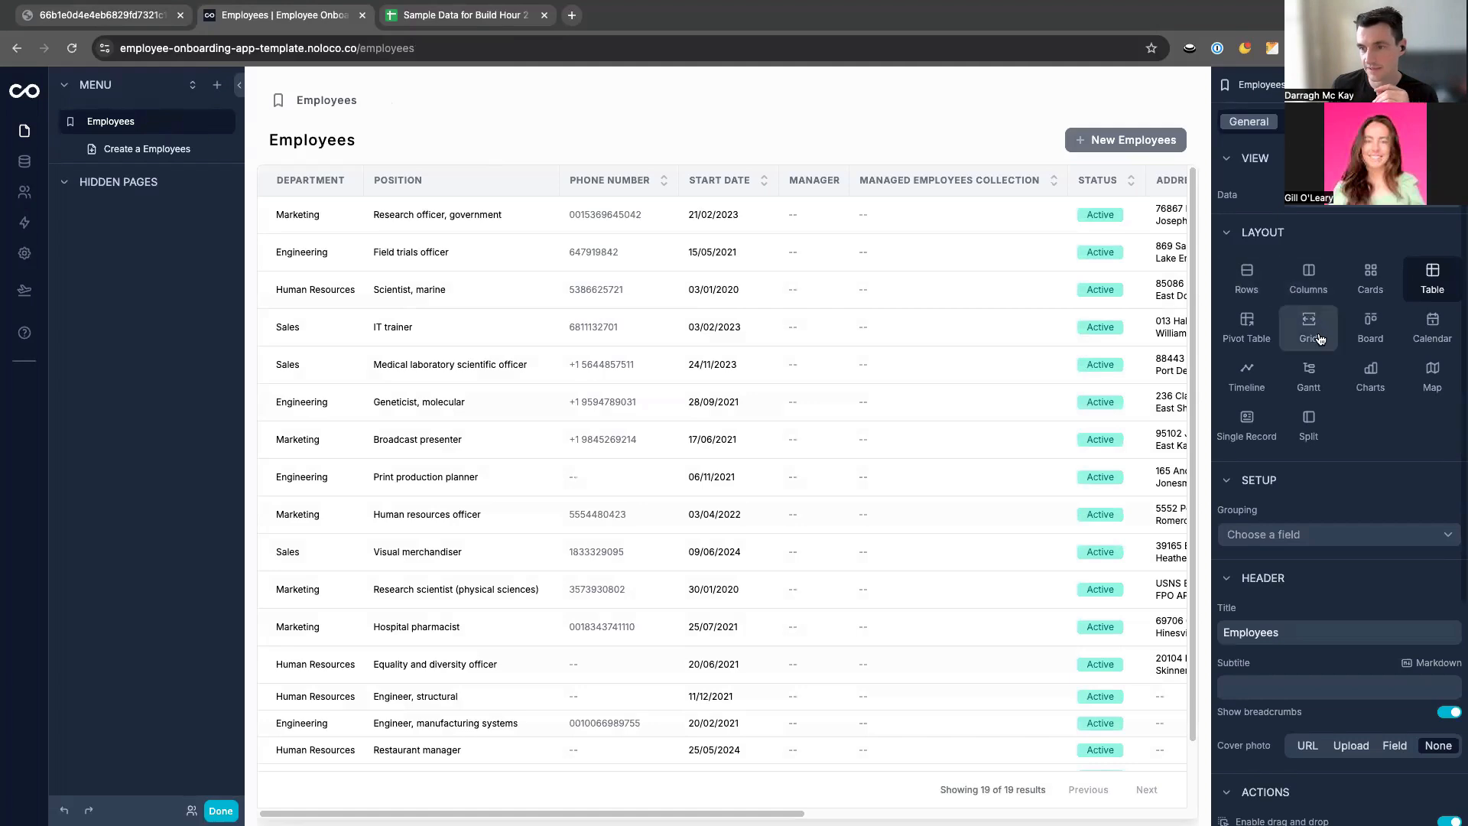
left_click(1365, 284)
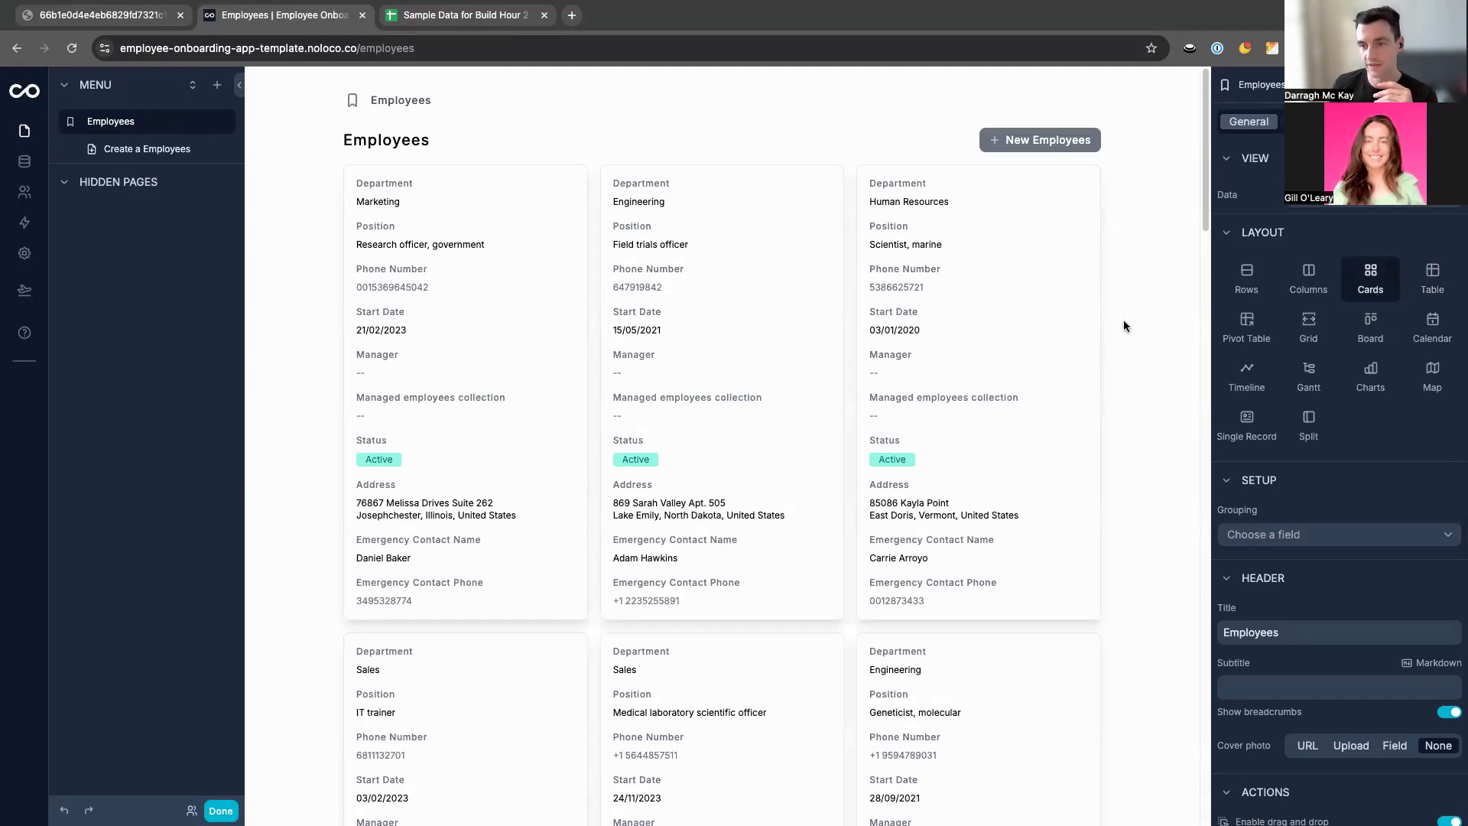
Show the first name and last name fields on the Employees page's cards.
left_click(1312, 122)
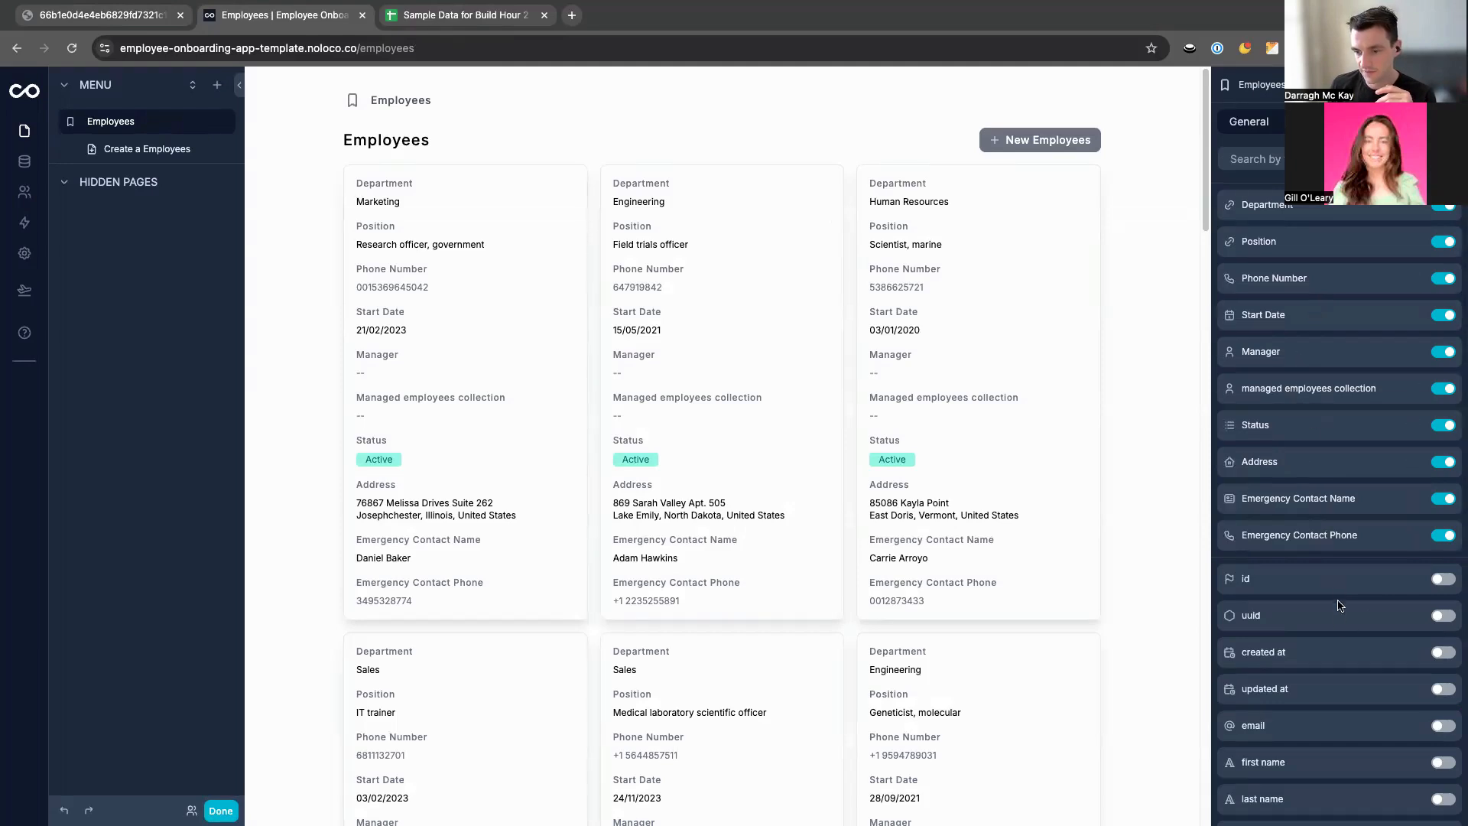
left_click(1443, 763)
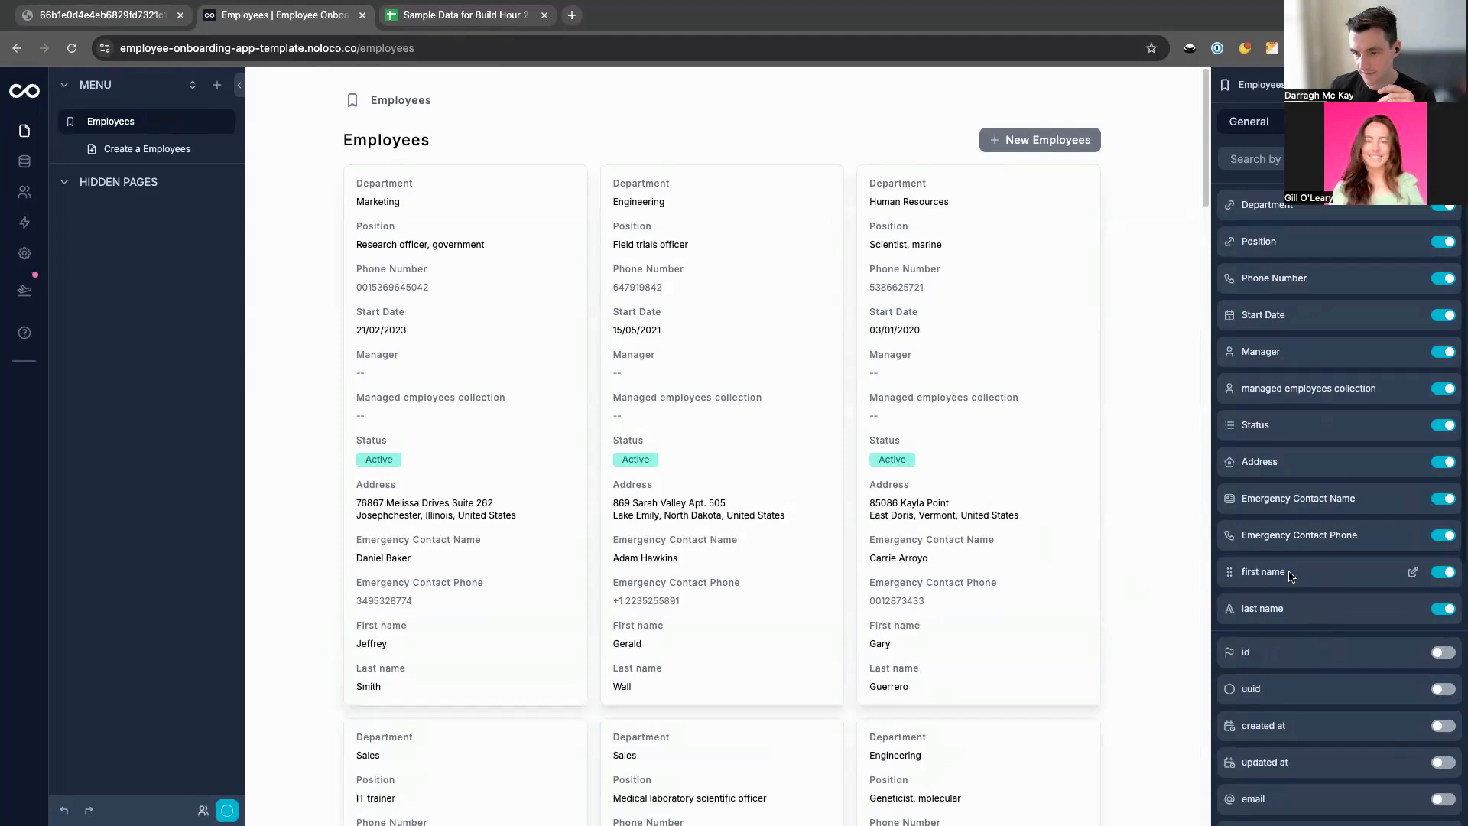
Move the first name and last name fields to the start of the Employees page's card fields.
left_click_drag(1293, 572, 1298, 210)
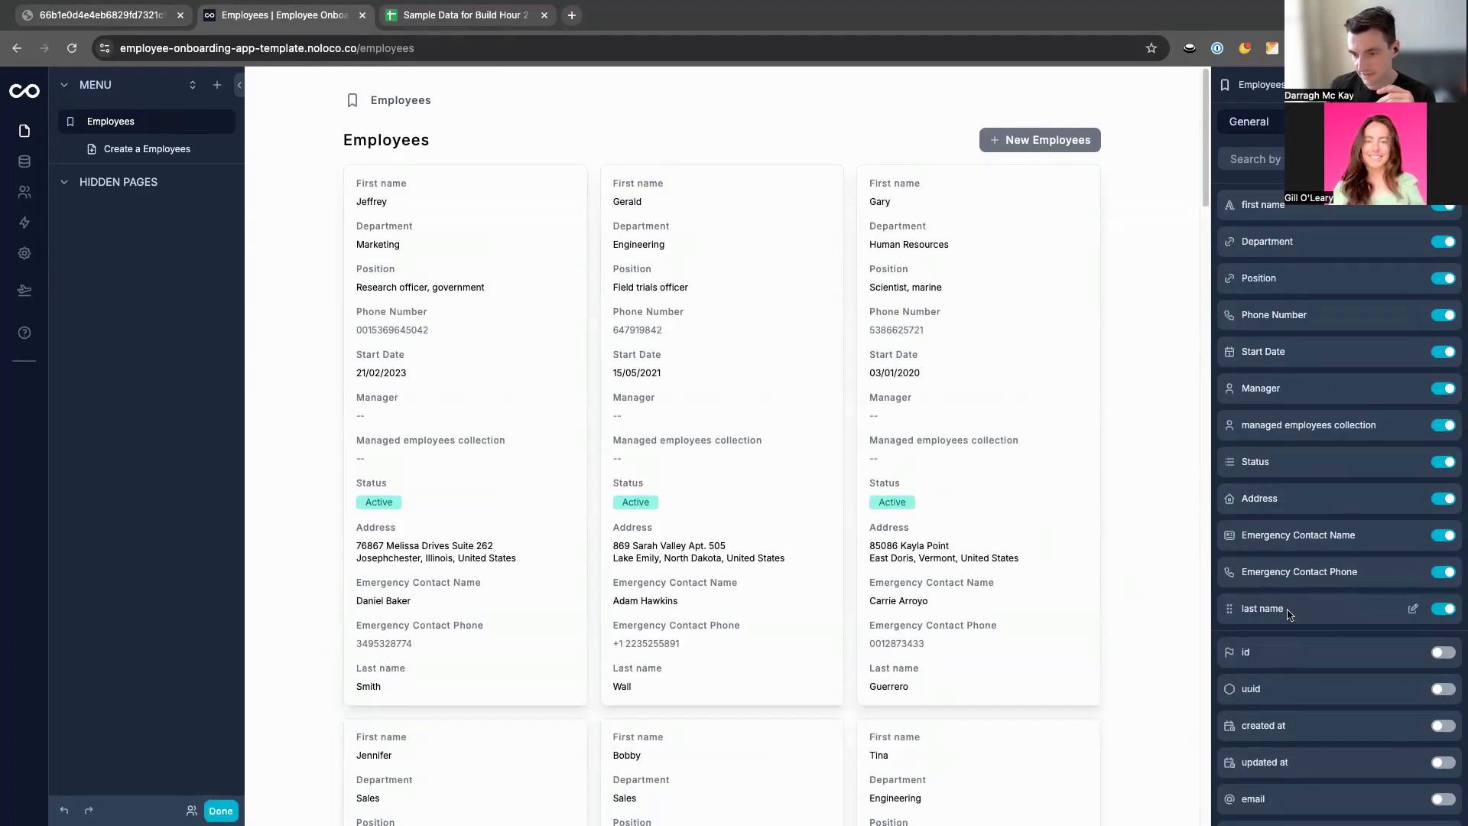
left_click_drag(1287, 608, 1303, 241)
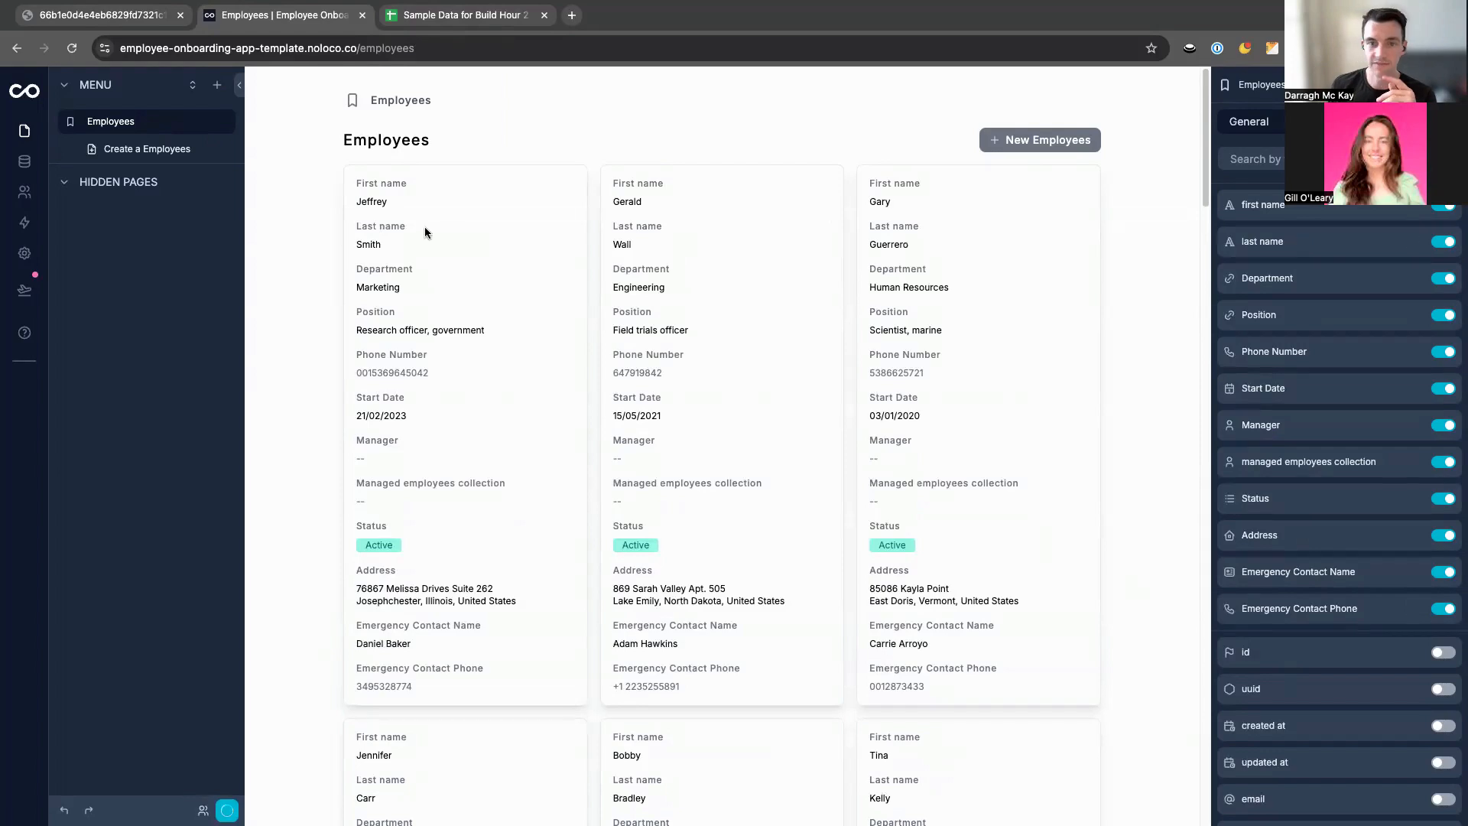
Start a new field named Full Name in the Employees table and set its type to Formula.
left_click(24, 162)
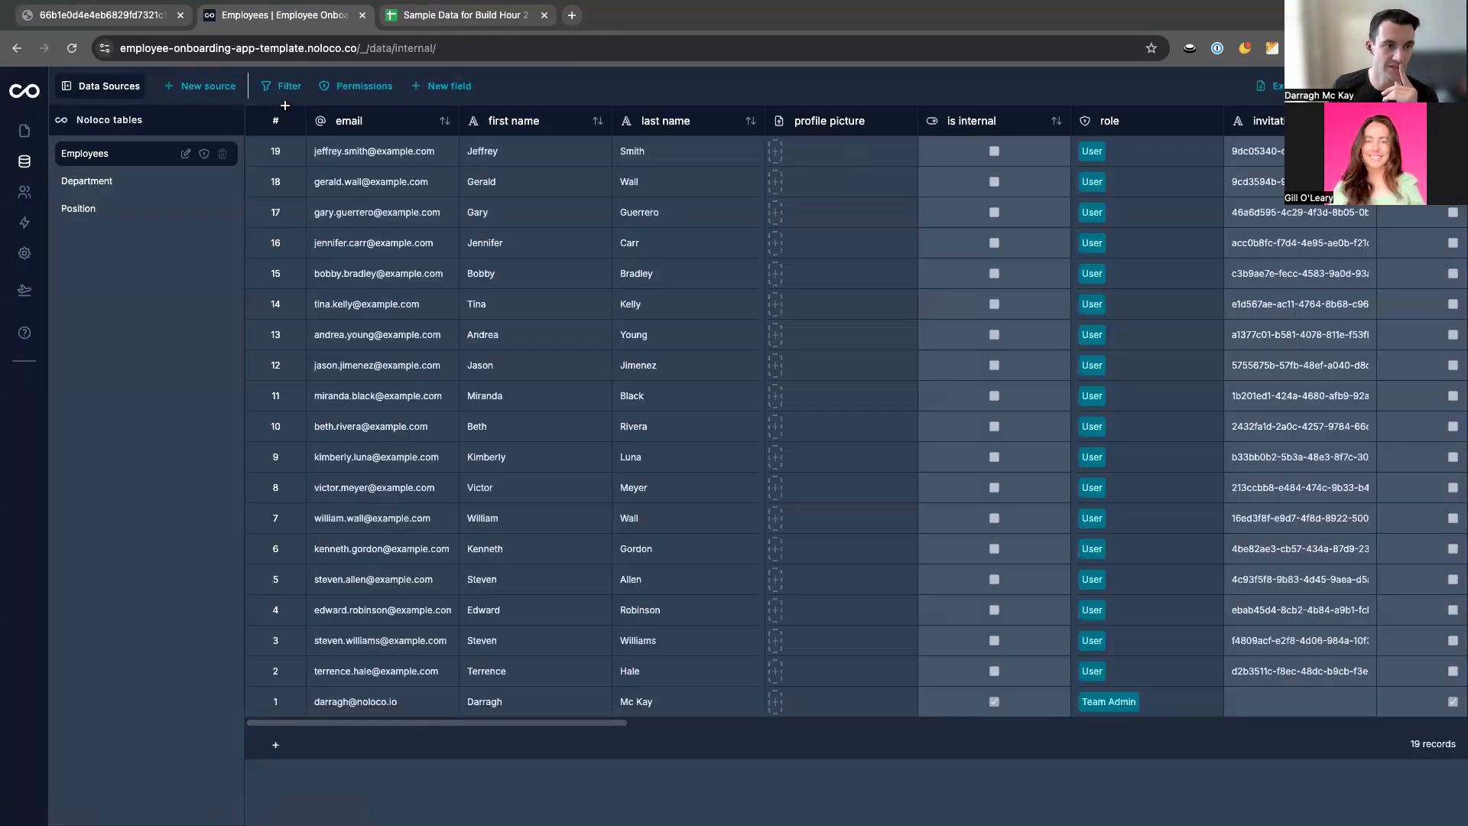
left_click(445, 87)
left_click(459, 147)
type("fu")
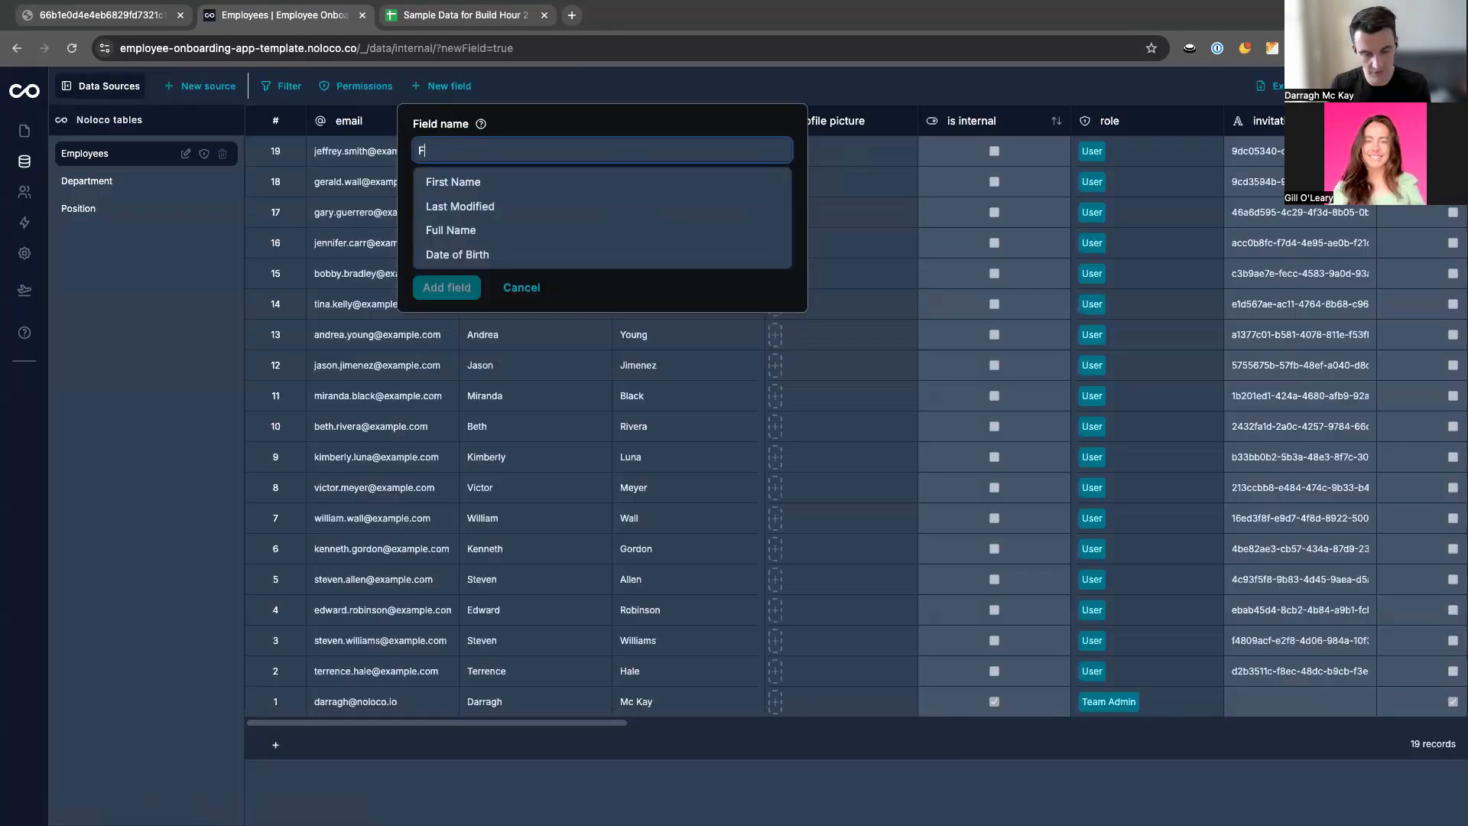
left_click(464, 186)
left_click(462, 213)
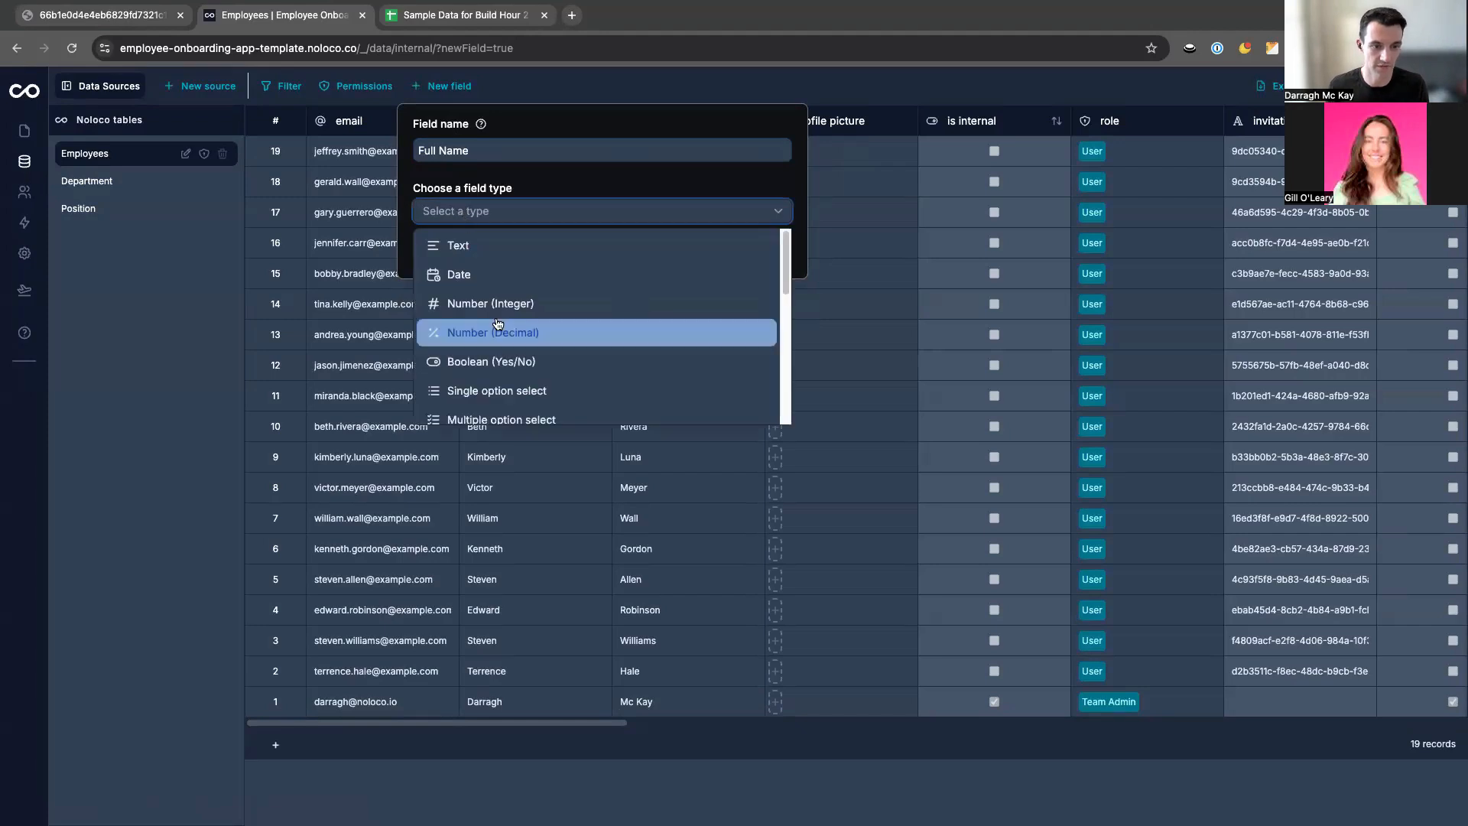
scroll(466, 331, "down", 3)
left_click(469, 273)
Enter the Full Name formula as first name & " " & last name and add the field.
left_click(472, 287)
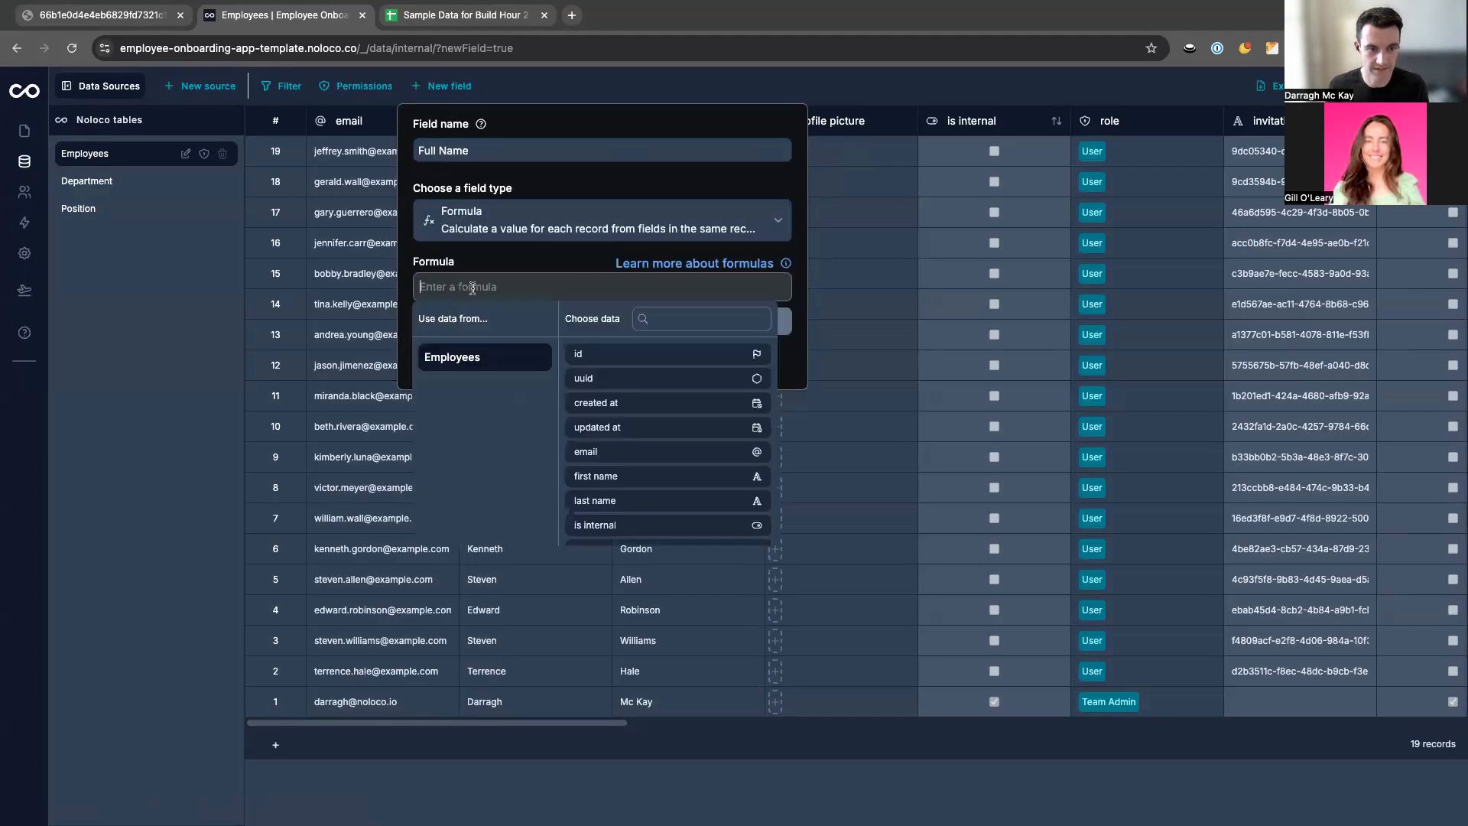
left_click(633, 477)
left_click(524, 290)
key("Right")
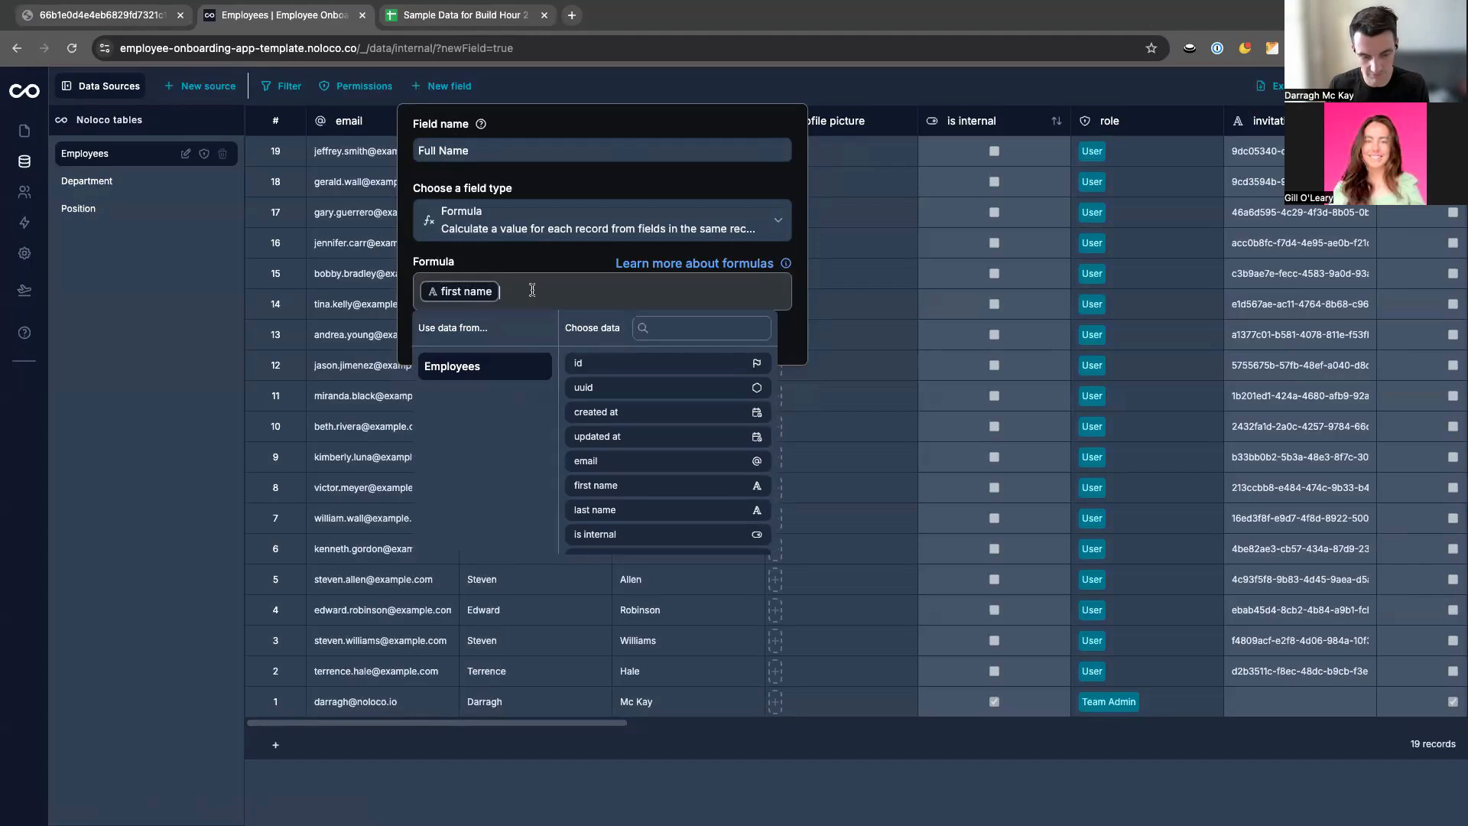
type("& \" \" &")
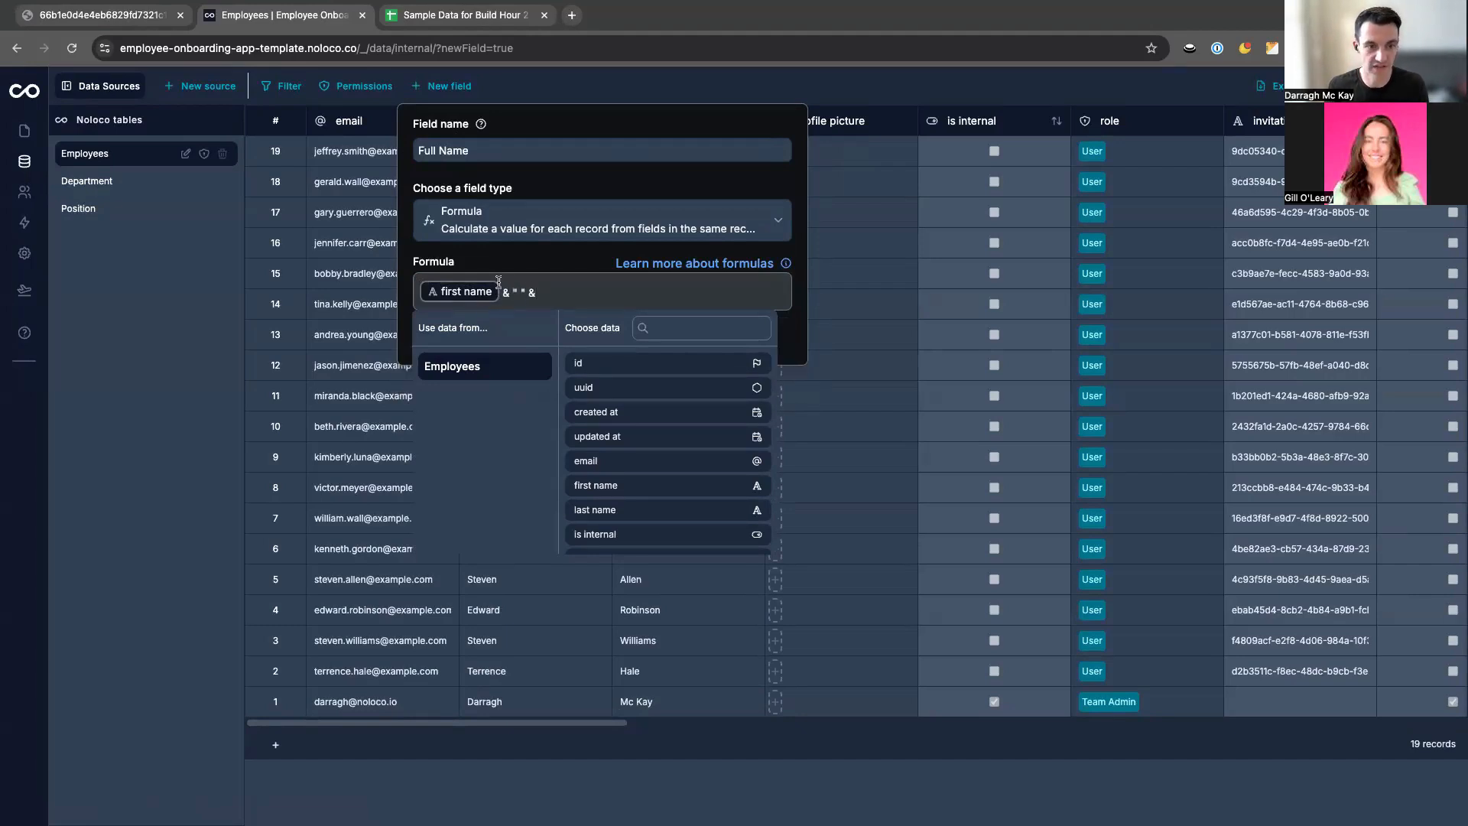
left_click_drag(501, 294, 553, 292)
left_click(560, 293)
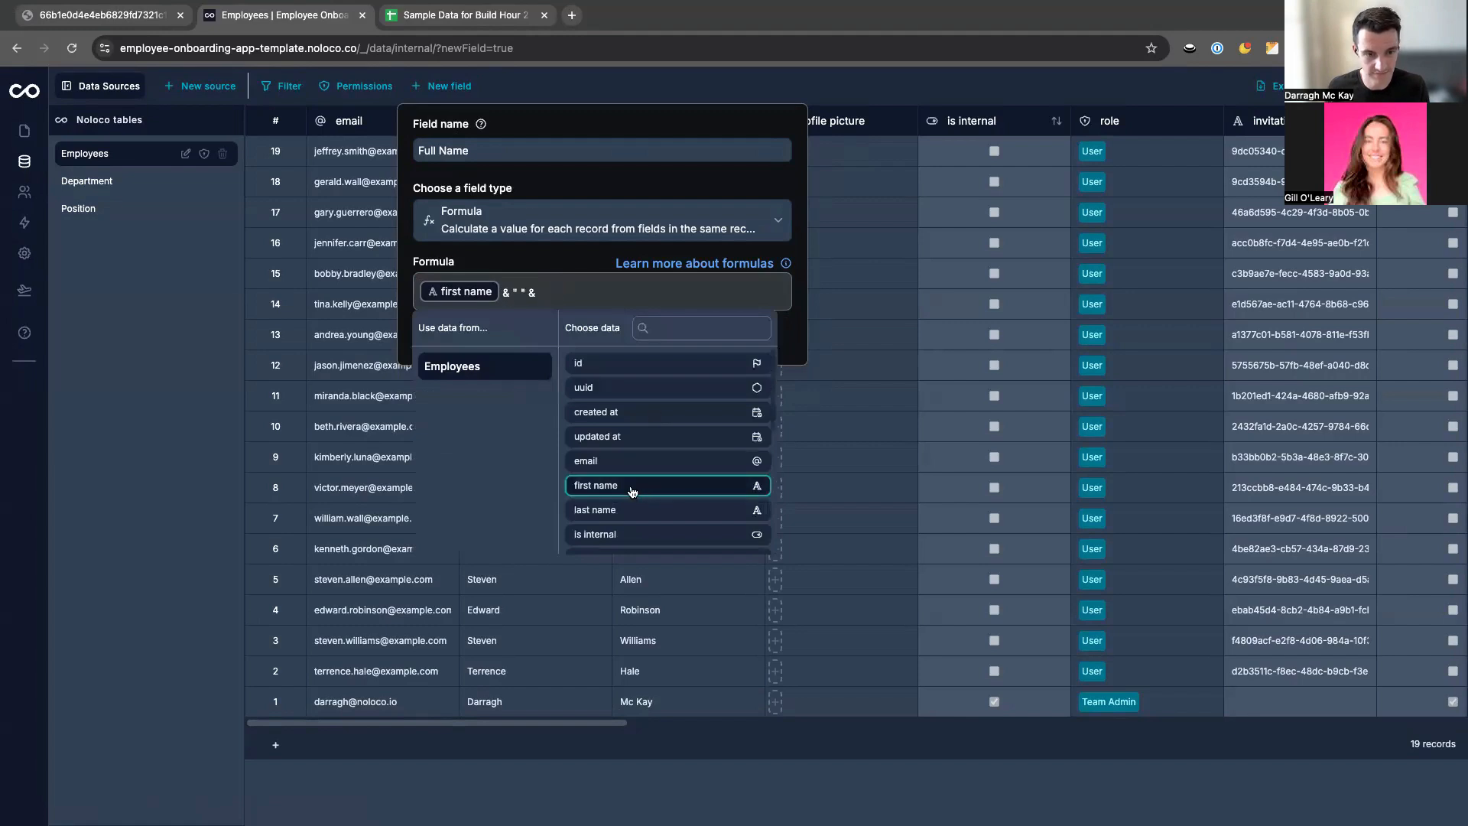
left_click(616, 510)
left_click(559, 262)
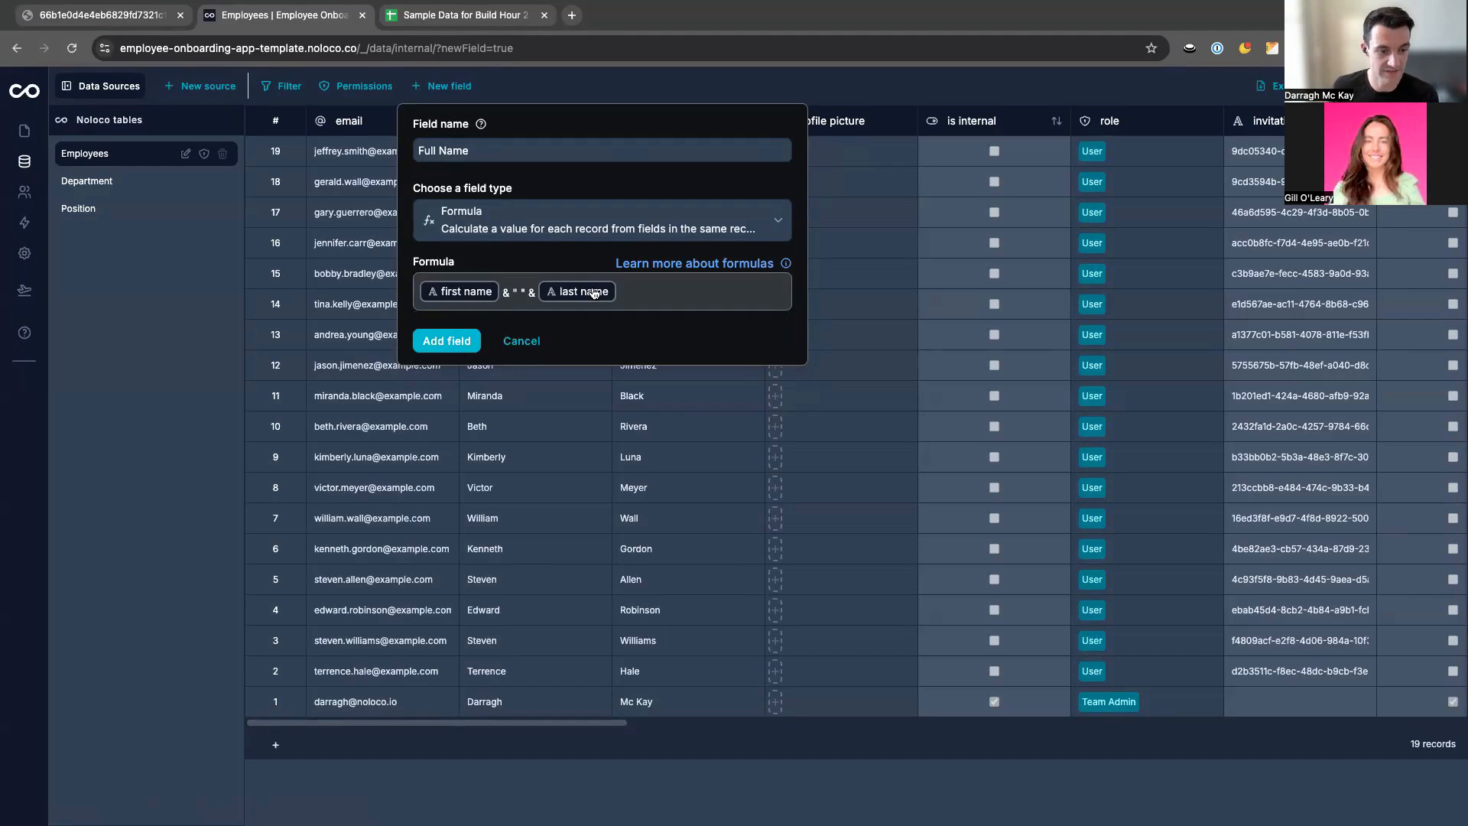
left_click(451, 341)
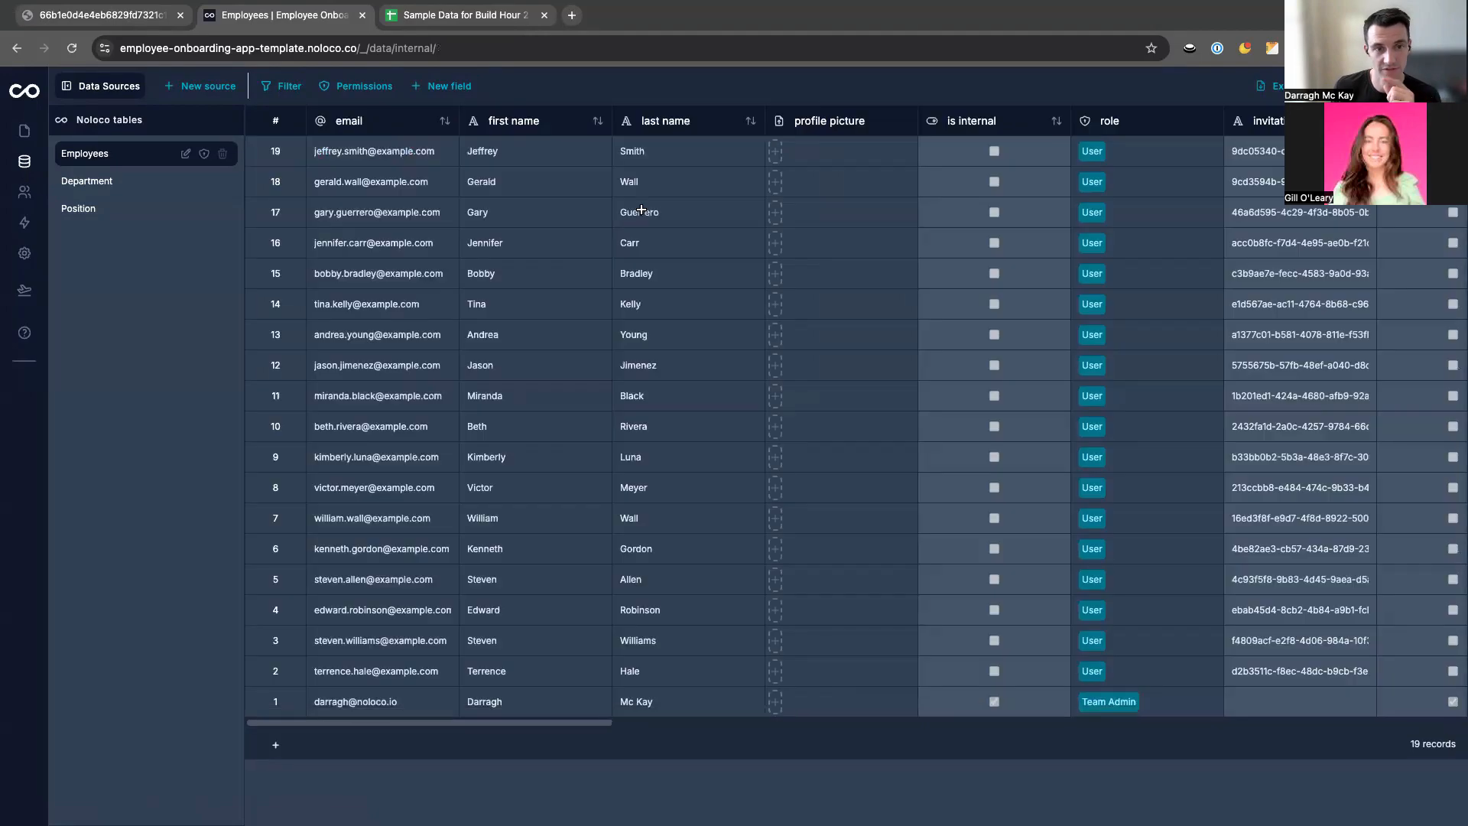
Check the Full Name column's values and field settings in the Employees table.
scroll(826, 210, "right", 10)
scroll(829, 210, "right", 15)
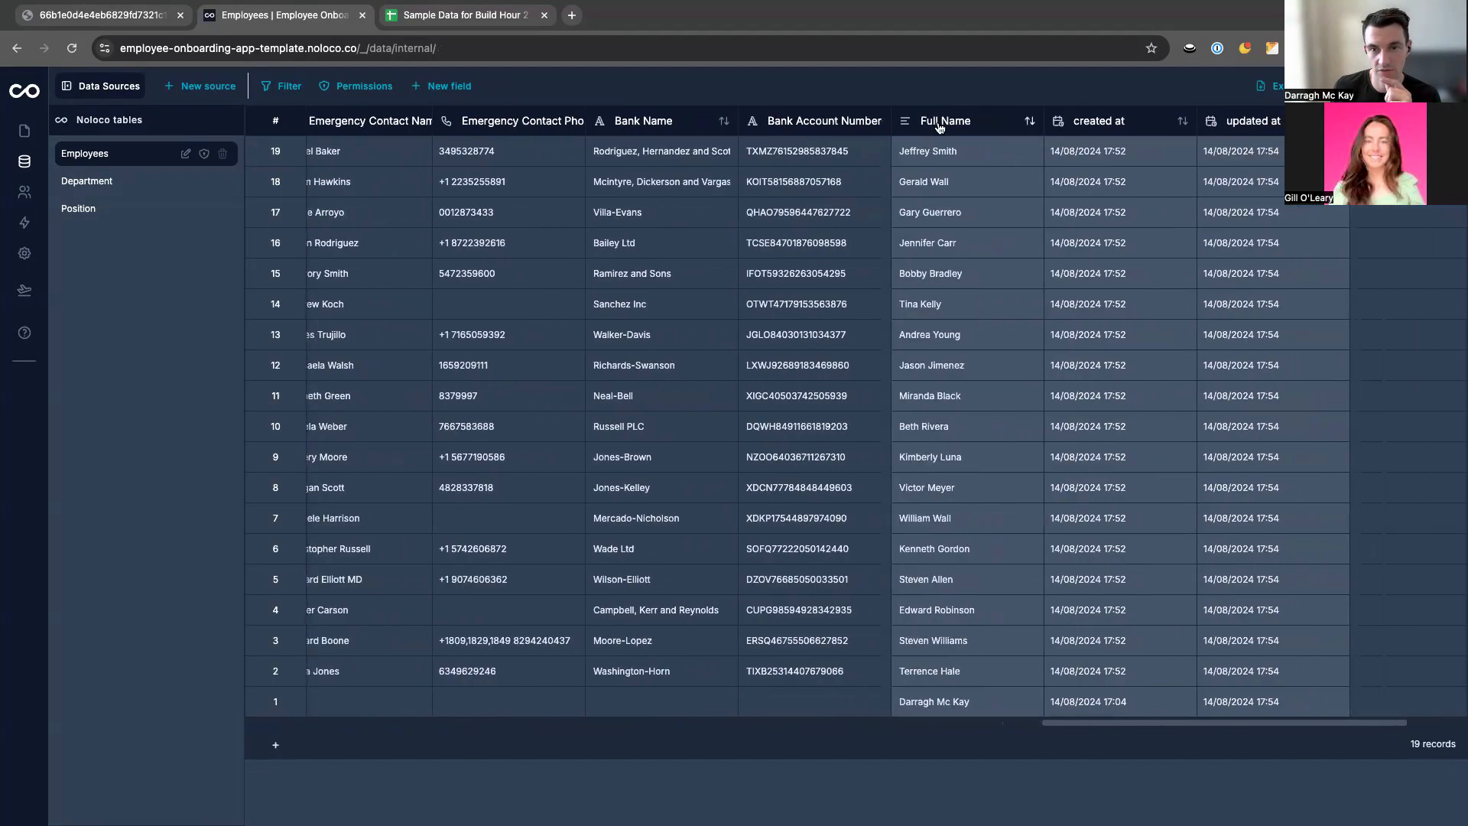
left_click(941, 124)
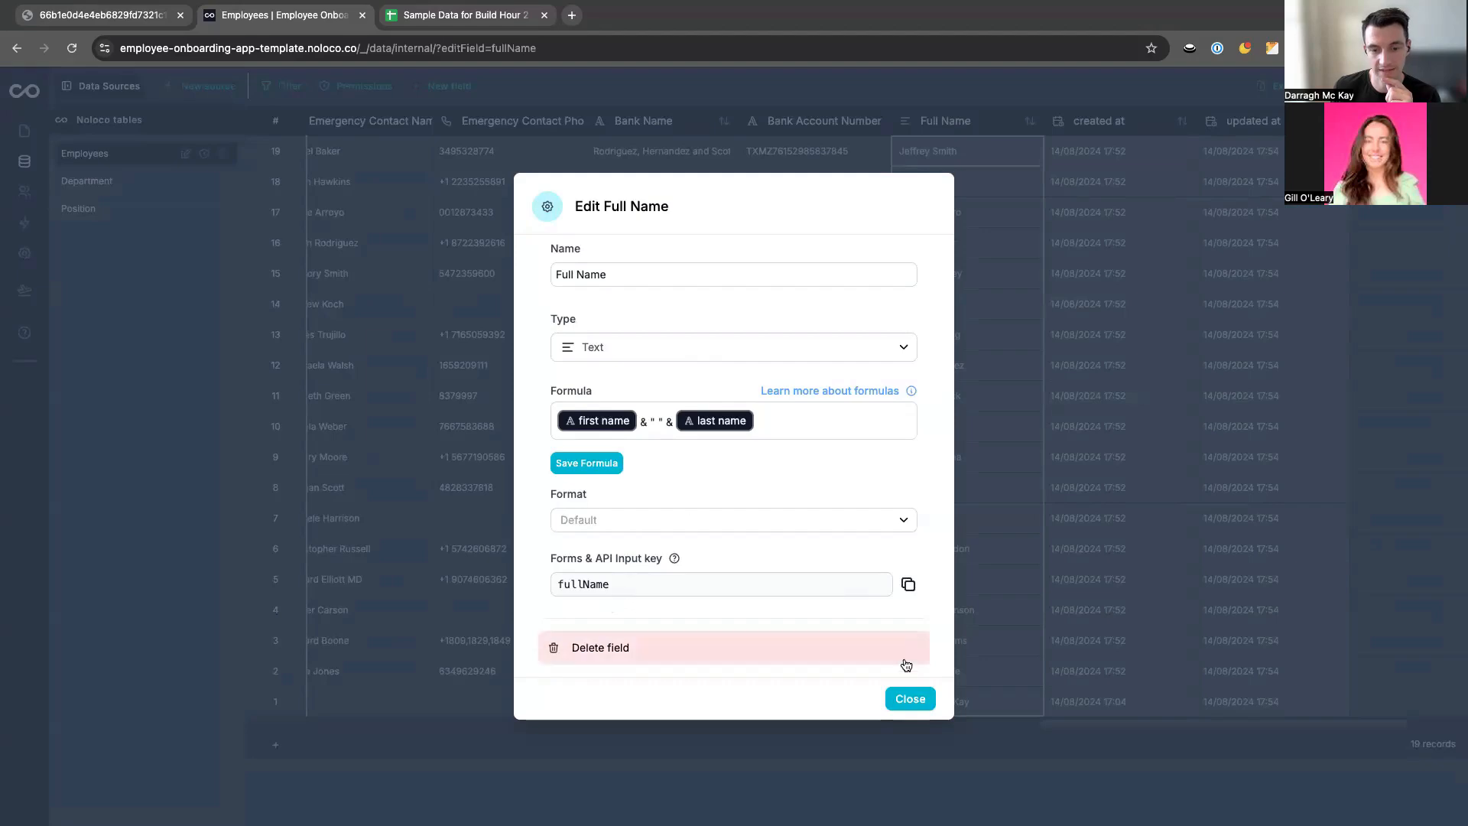
left_click(911, 698)
On the Employees page's cards, replace the first name and last name fields with Full Name as the first field.
left_click(24, 132)
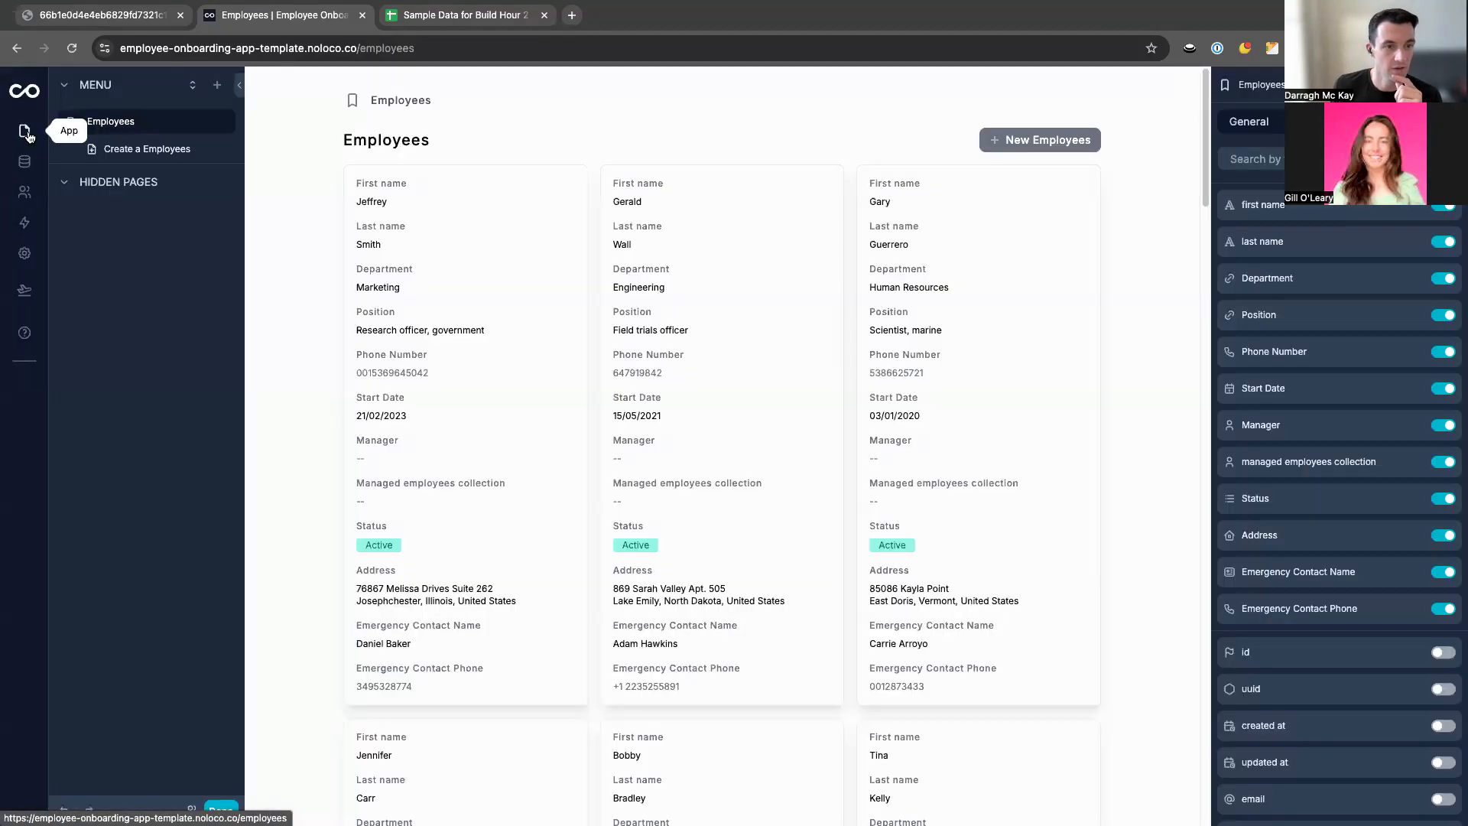
scroll(1274, 556, "down", 5)
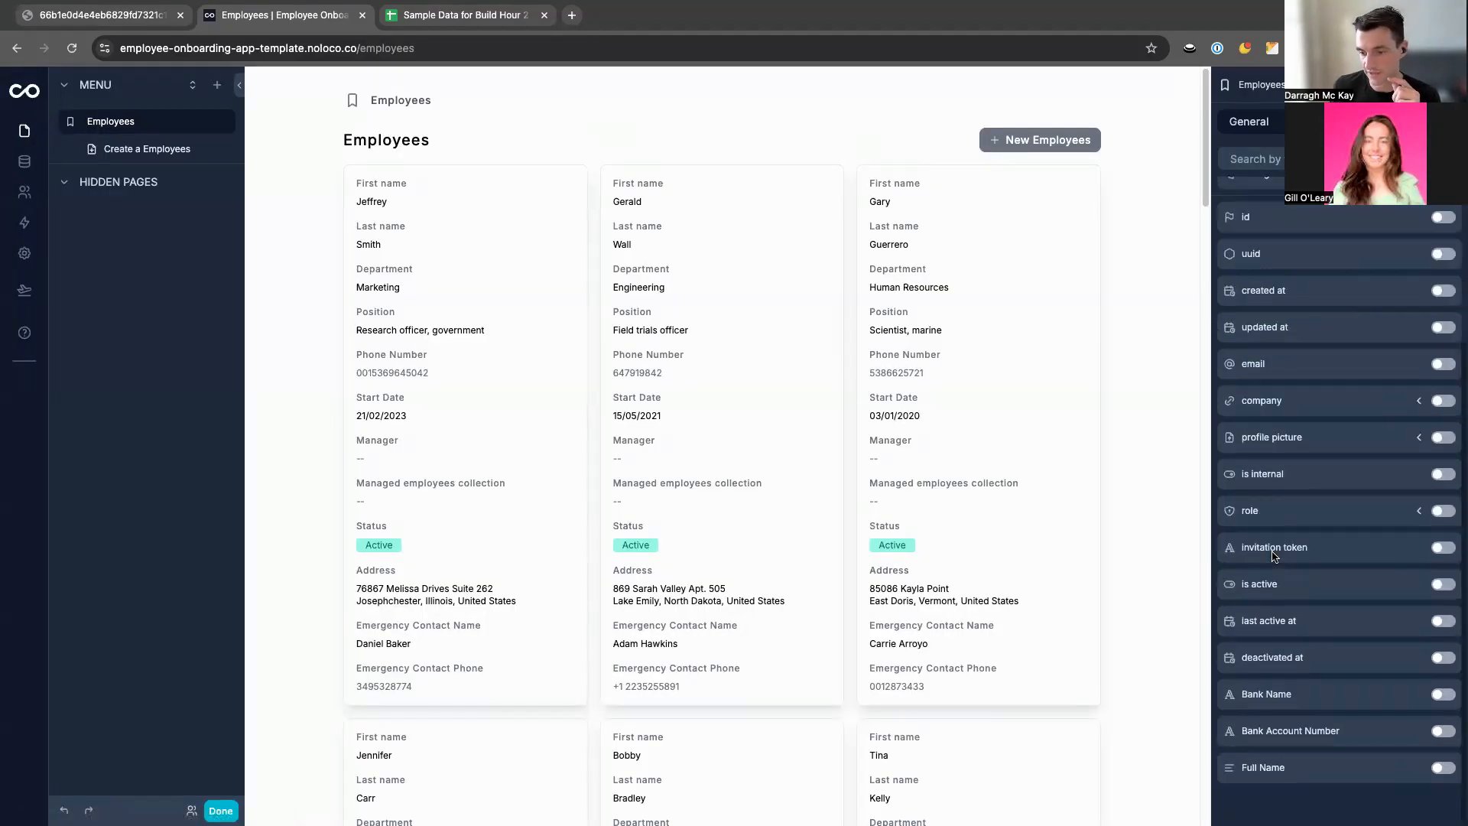
left_click(1443, 767)
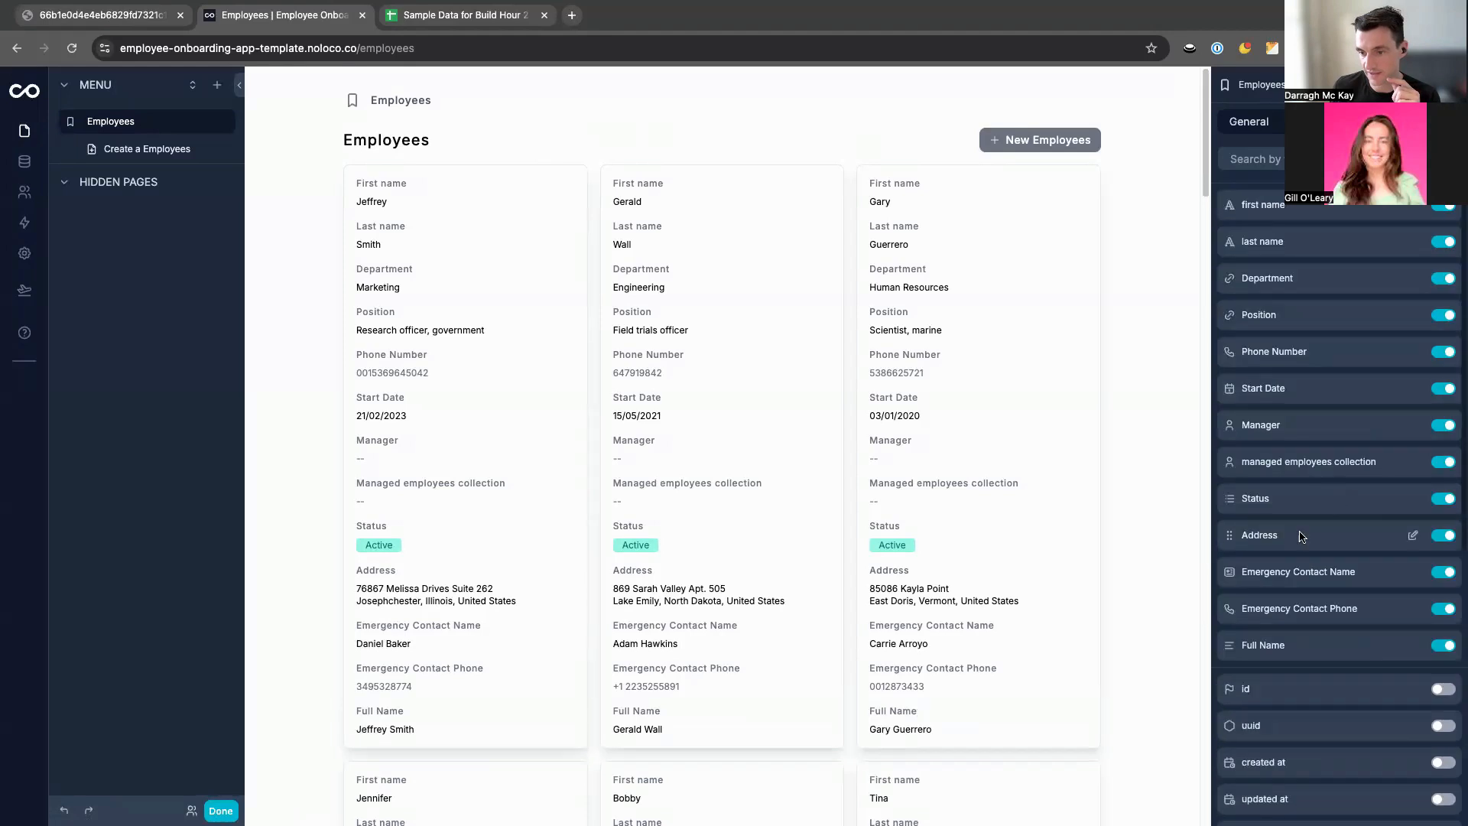
left_click_drag(1276, 654, 1274, 206)
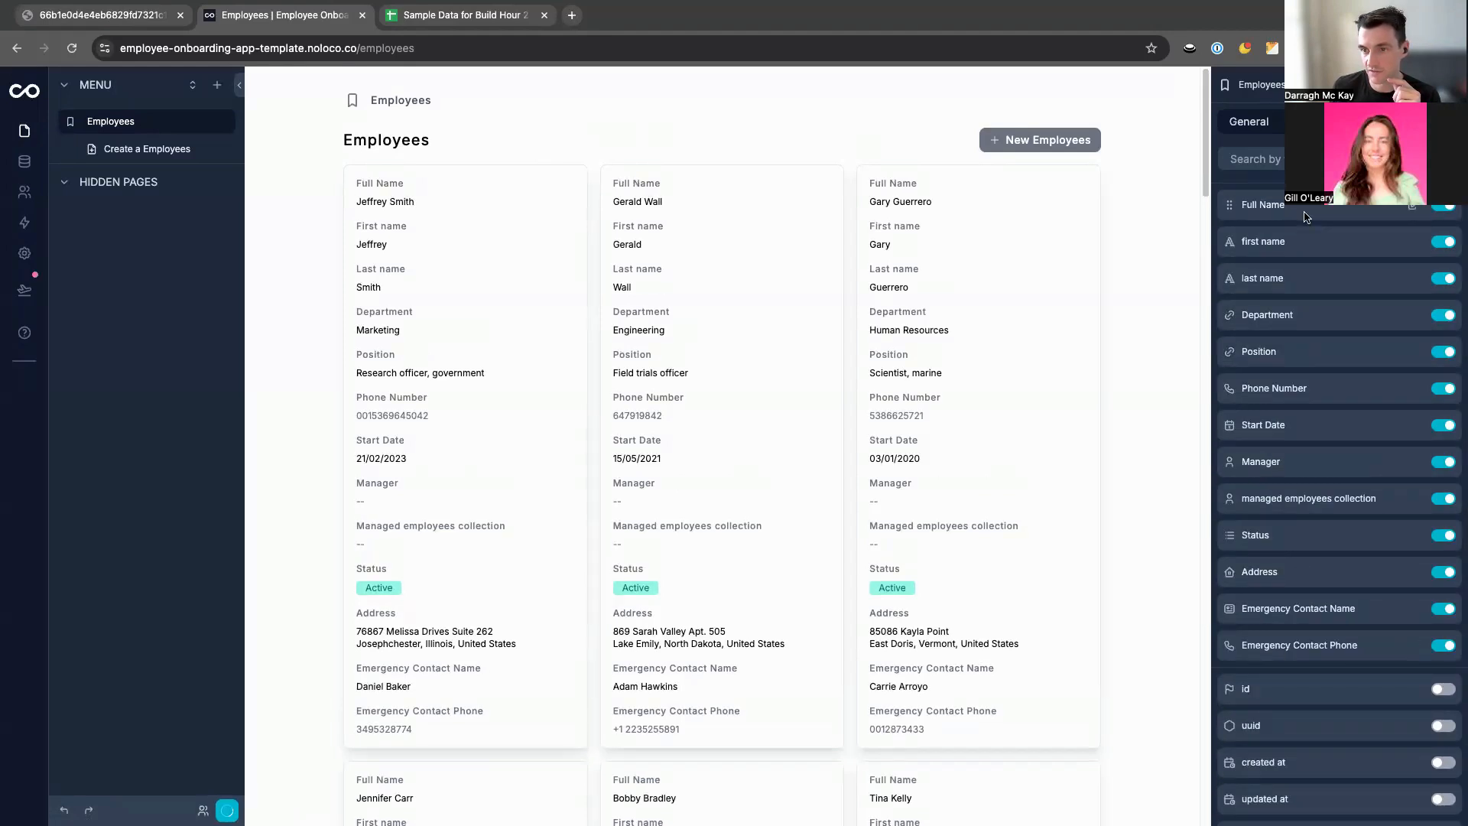
left_click(1443, 243)
left_click(1443, 243)
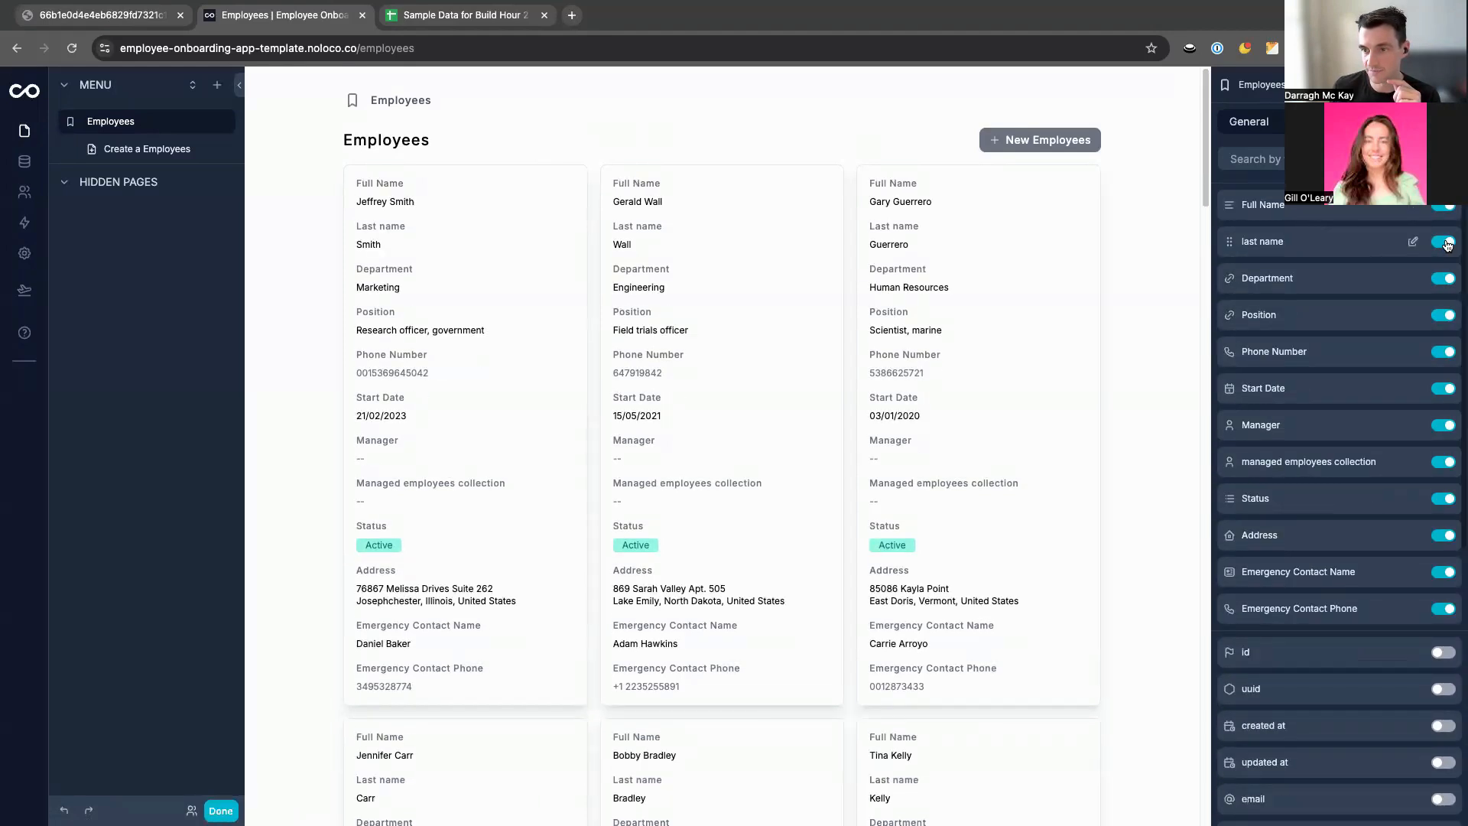
Hide the Full Name field's label on the cards and display the field as Heading 4.
left_click(1412, 206)
left_click(1438, 141)
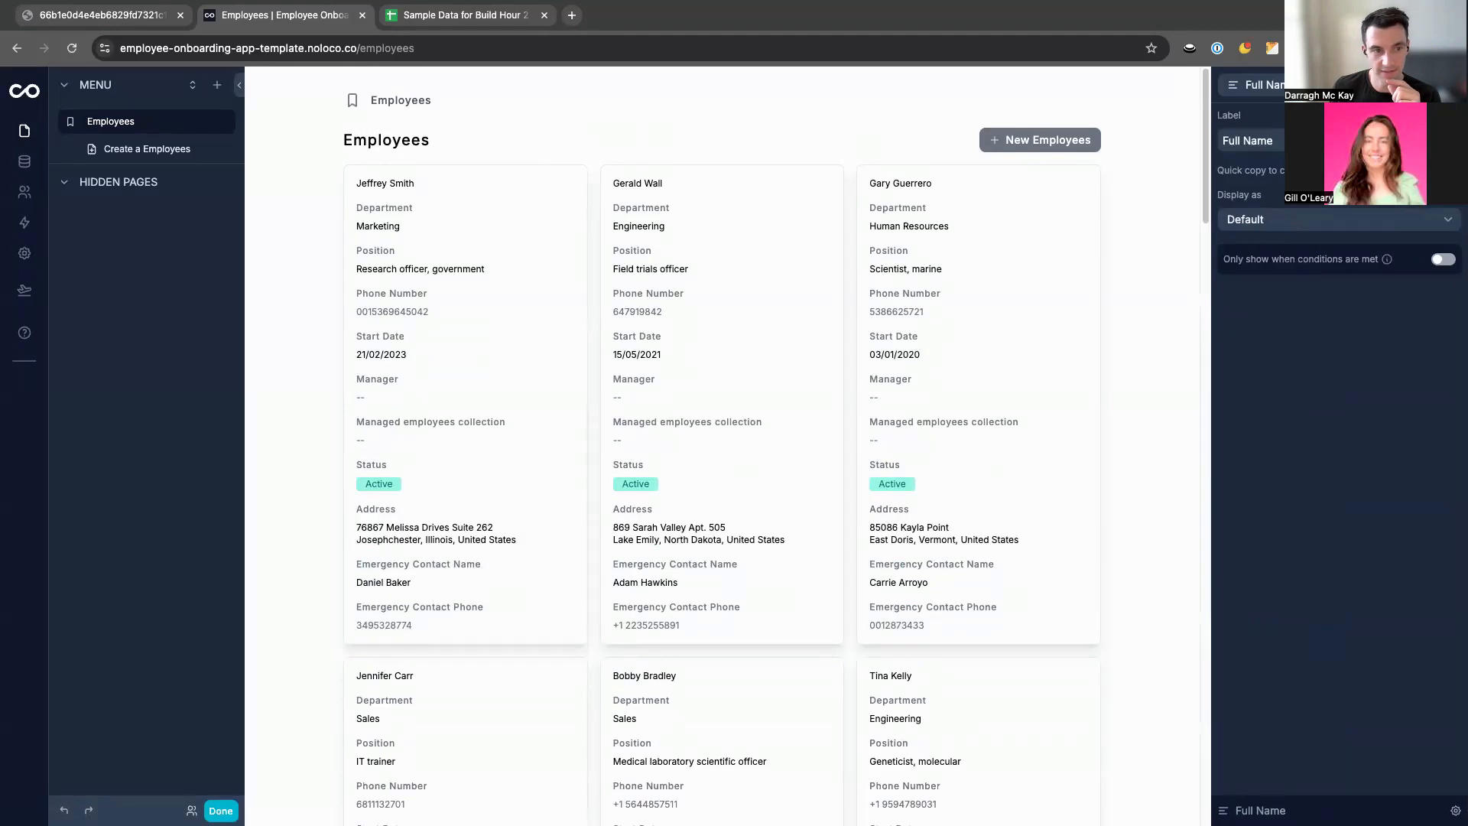
left_click(1300, 221)
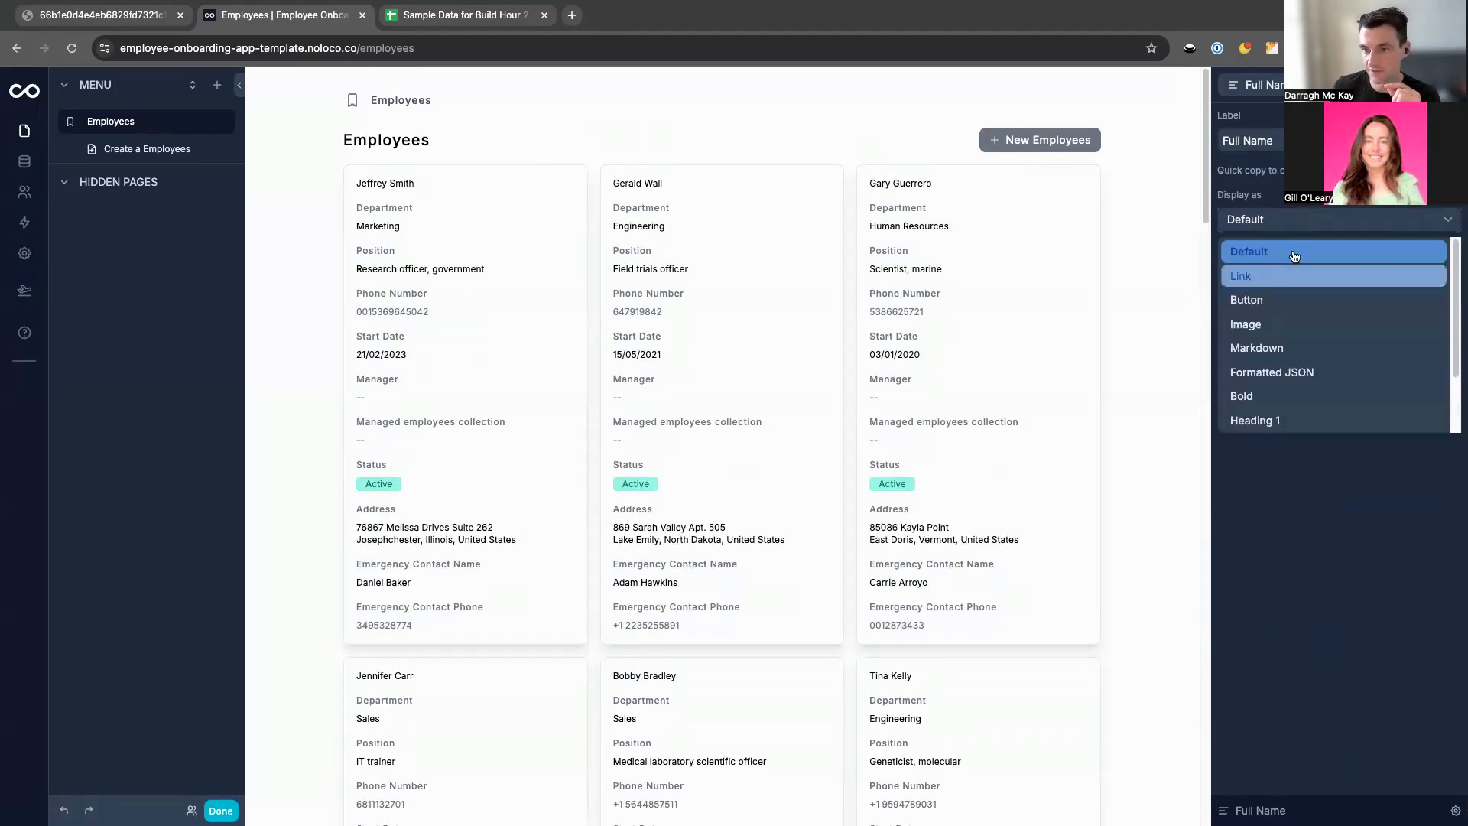
scroll(1271, 367, "down", 3)
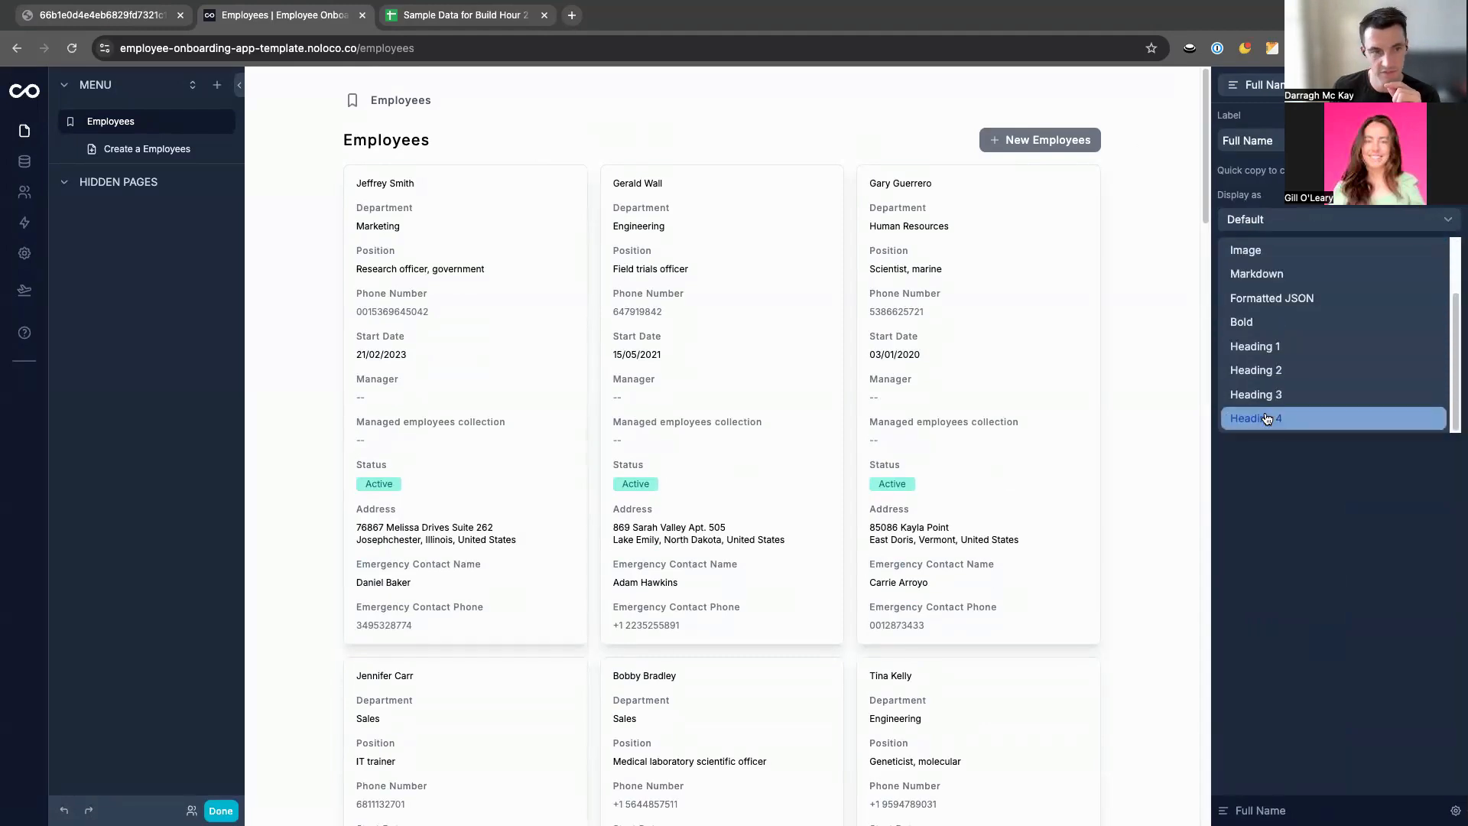
left_click(1268, 418)
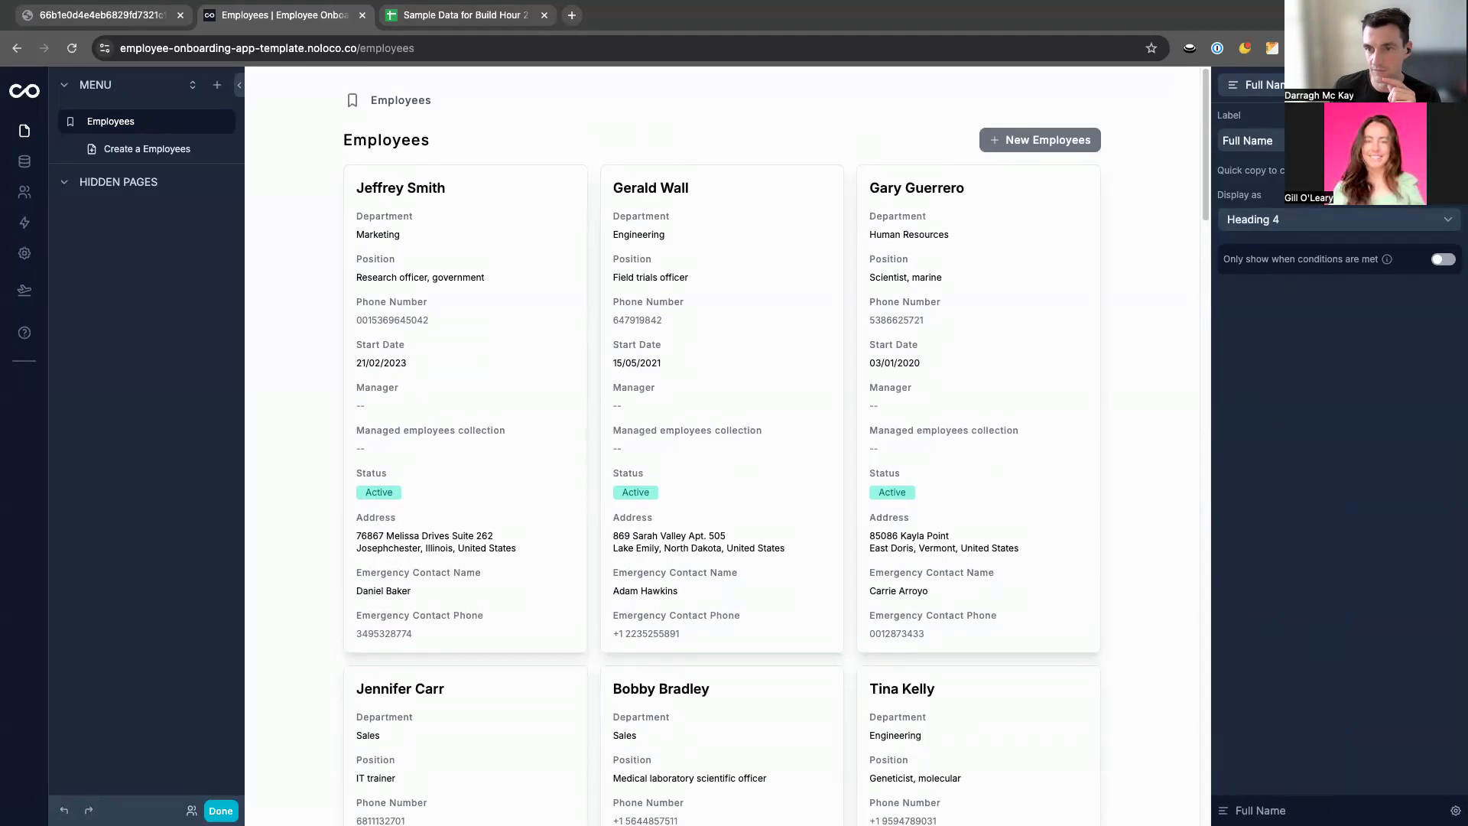
left_click(1447, 85)
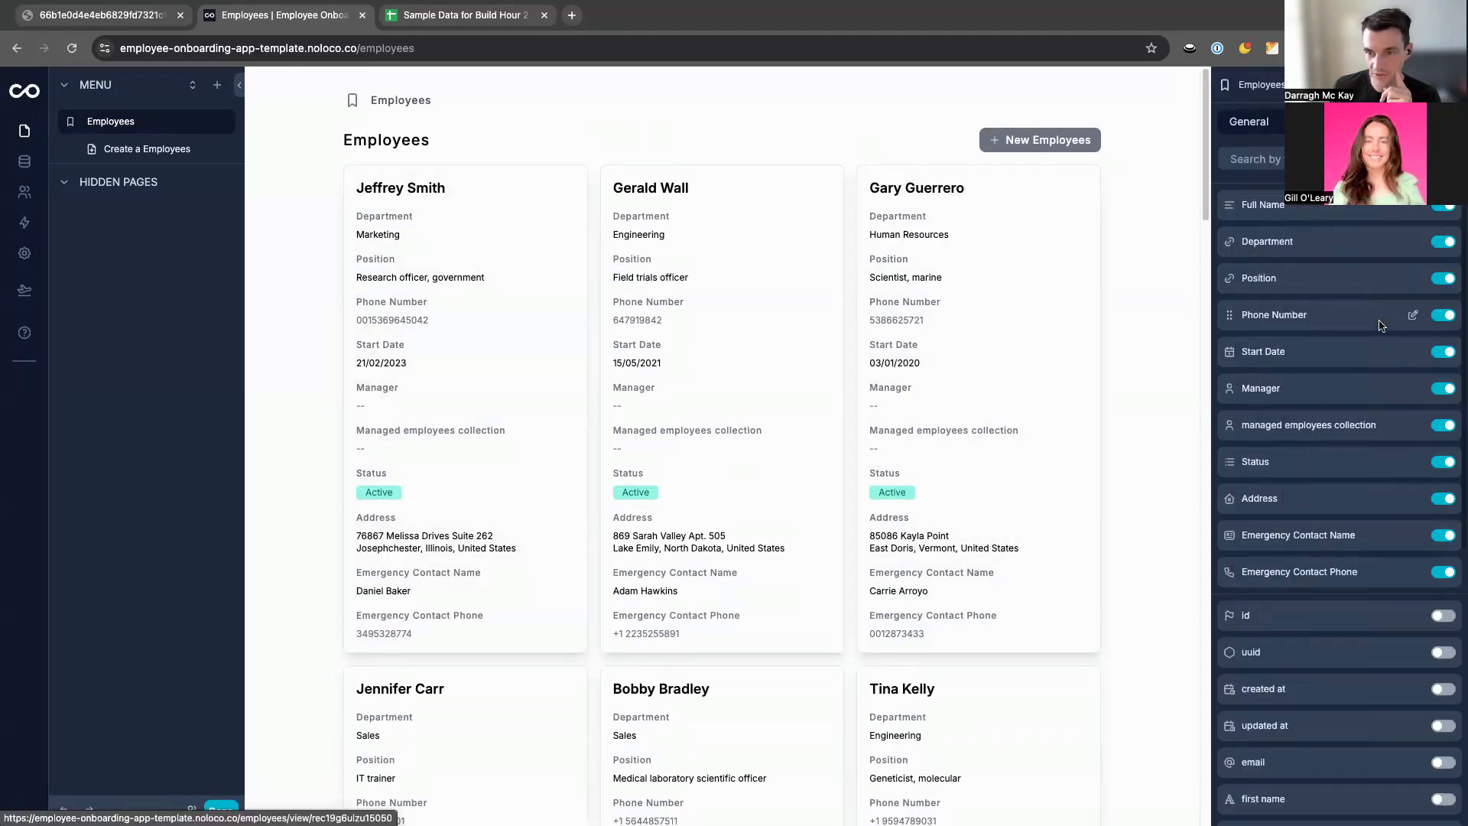
Hide Phone Number, Start Date, managed employees collection, Status, Address, Emergency Contact Name and Emergency Contact Phone on the cards.
left_click(1442, 315)
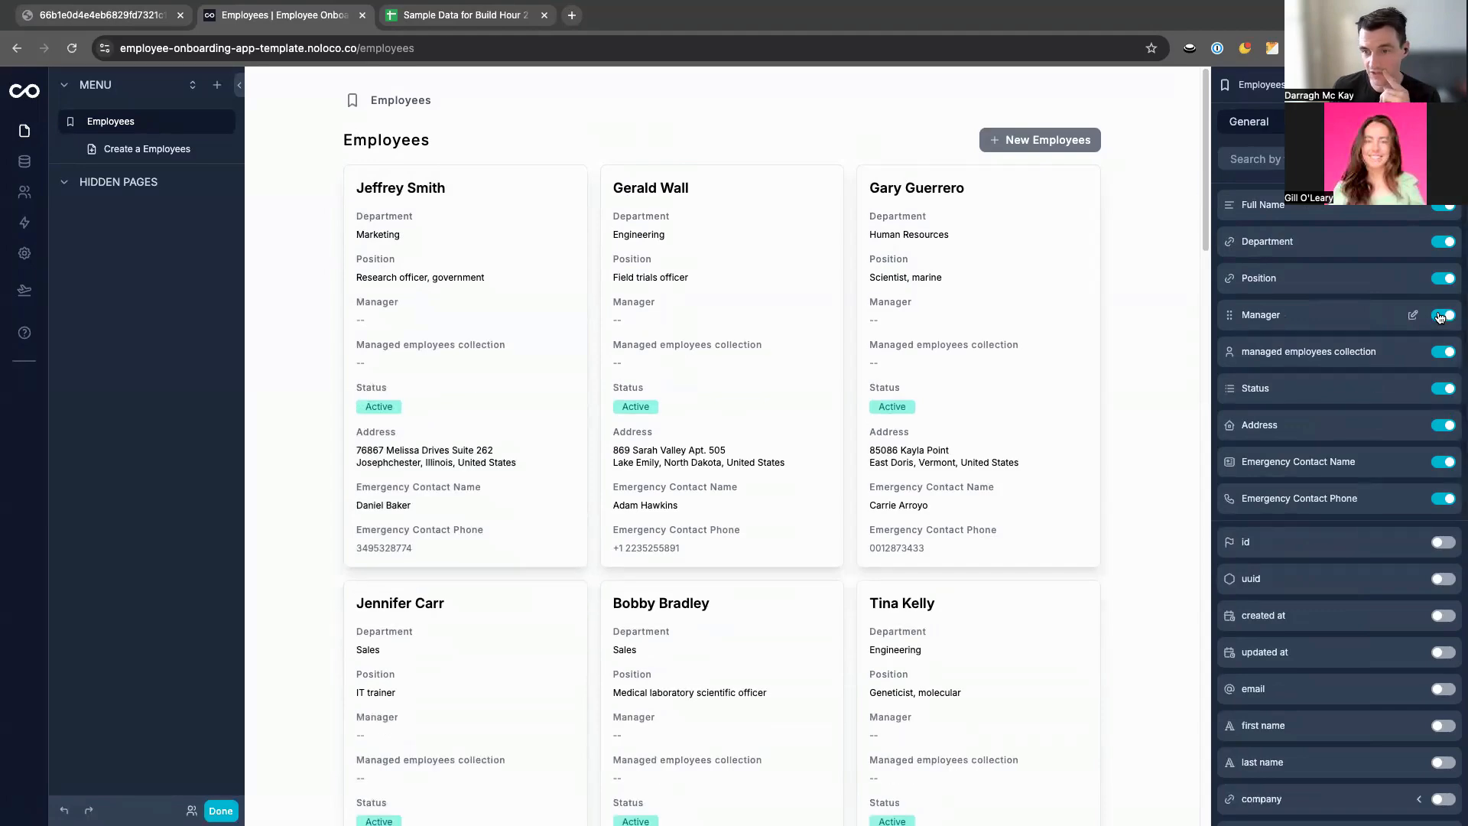
left_click(1444, 352)
left_click(1444, 352)
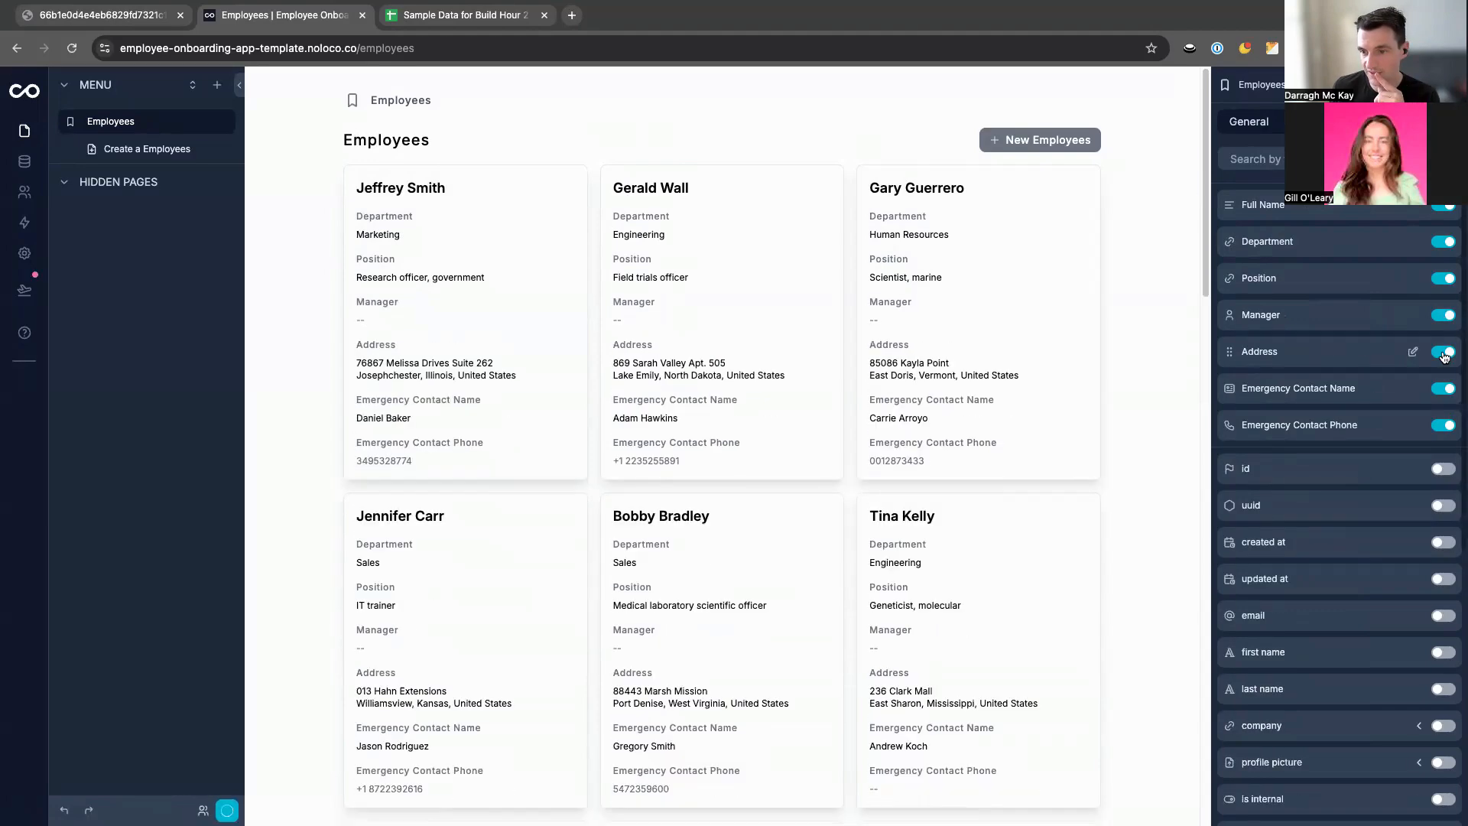
left_click(1444, 352)
left_click(1444, 353)
left_click(1444, 353)
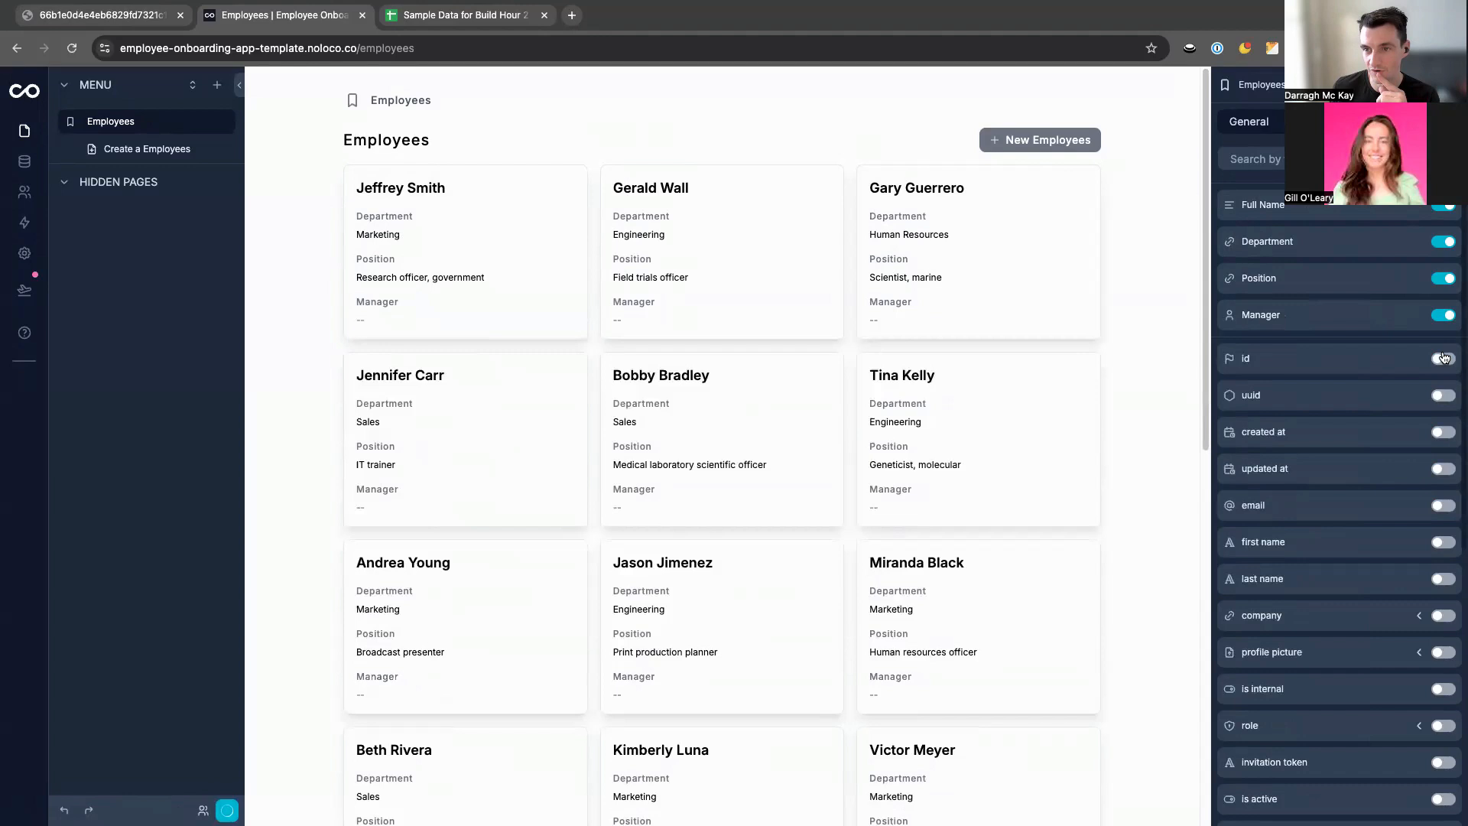
Change the Employees page's header title to Employee Directory.
left_click(1255, 131)
scroll(1327, 504, "down", 3)
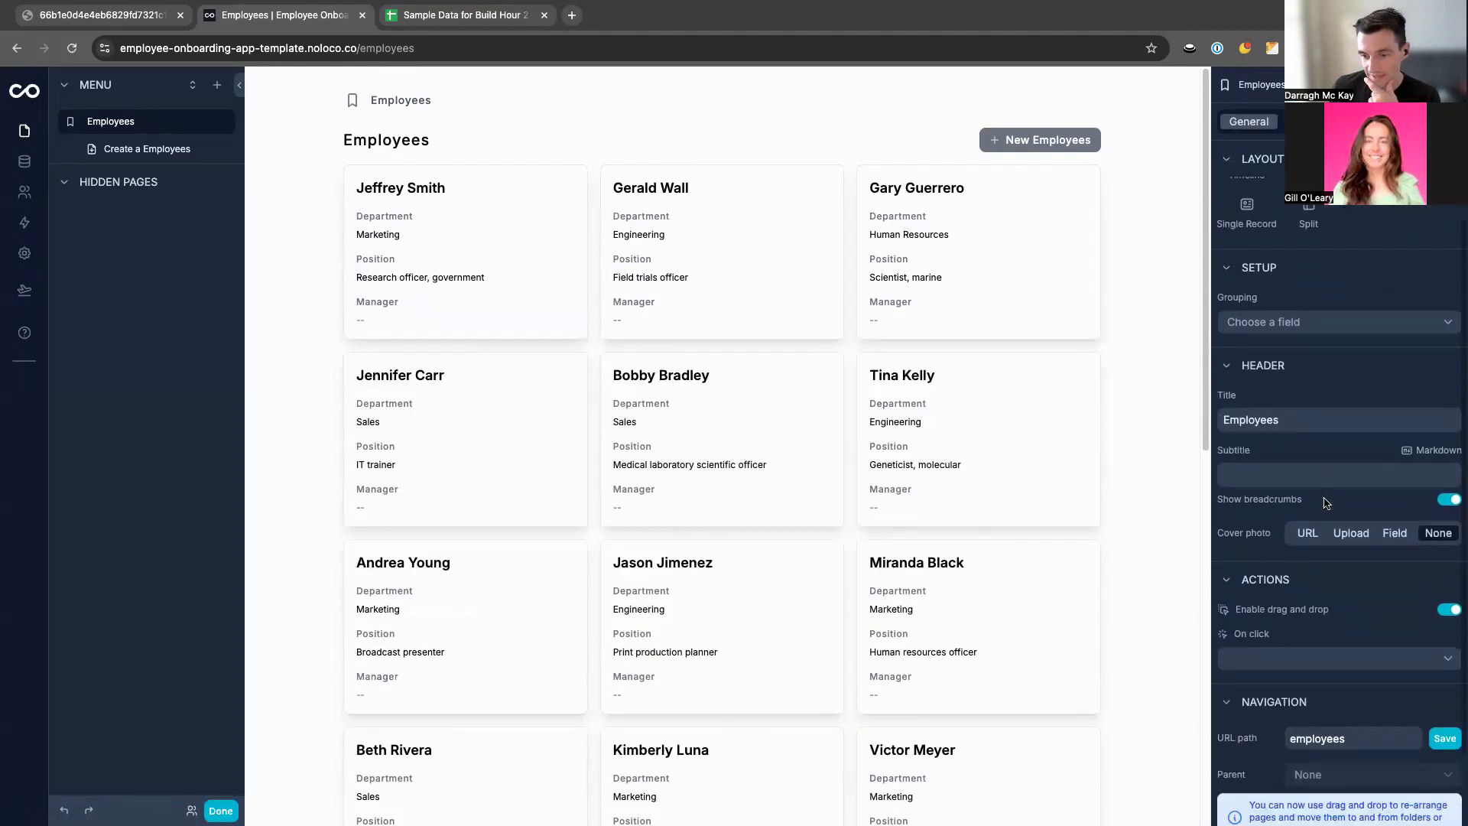
scroll(1327, 503, "down", 2)
scroll(1327, 516, "up", 3)
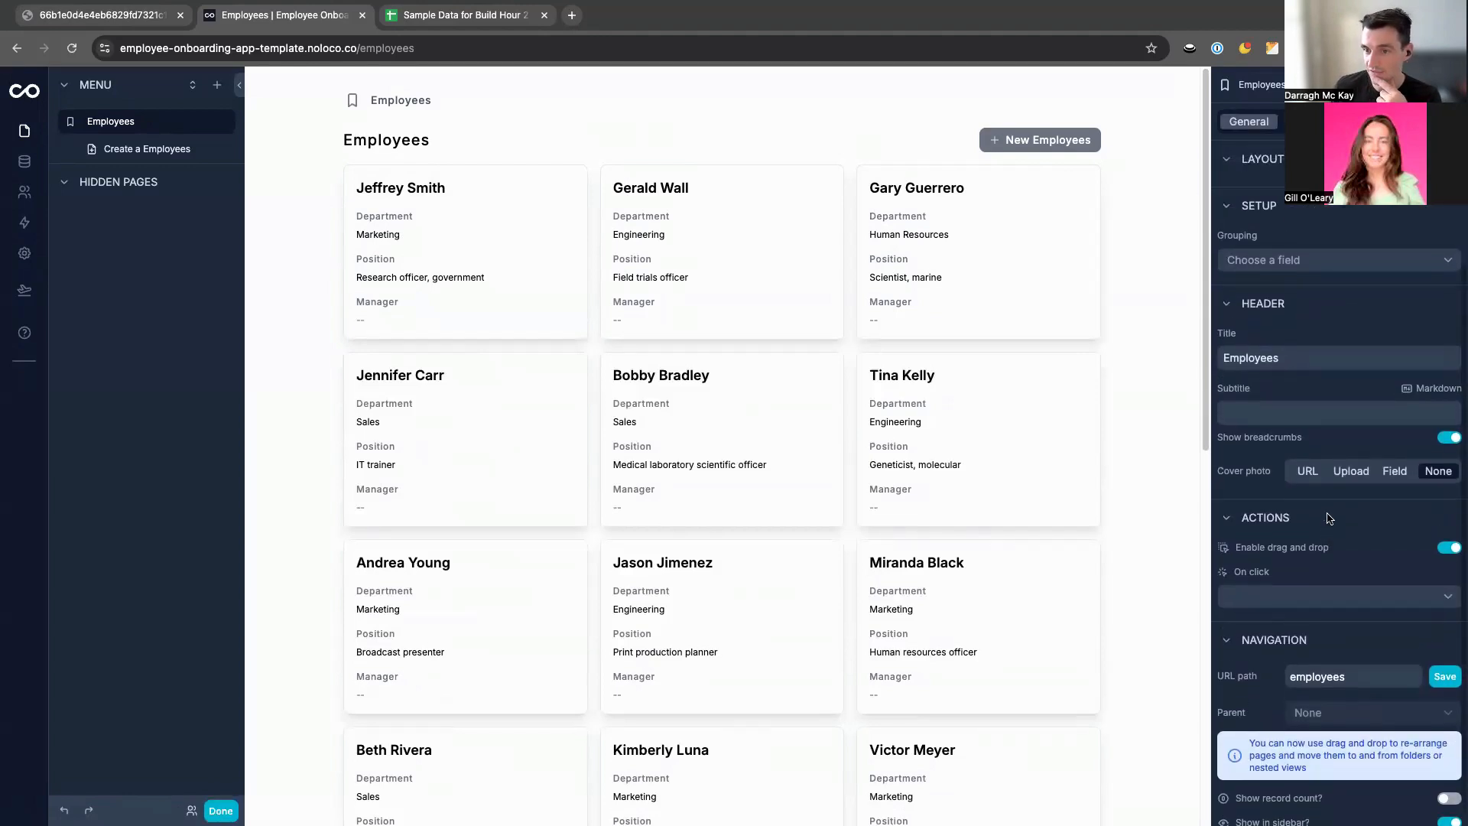
scroll(1408, 458, "down", 3)
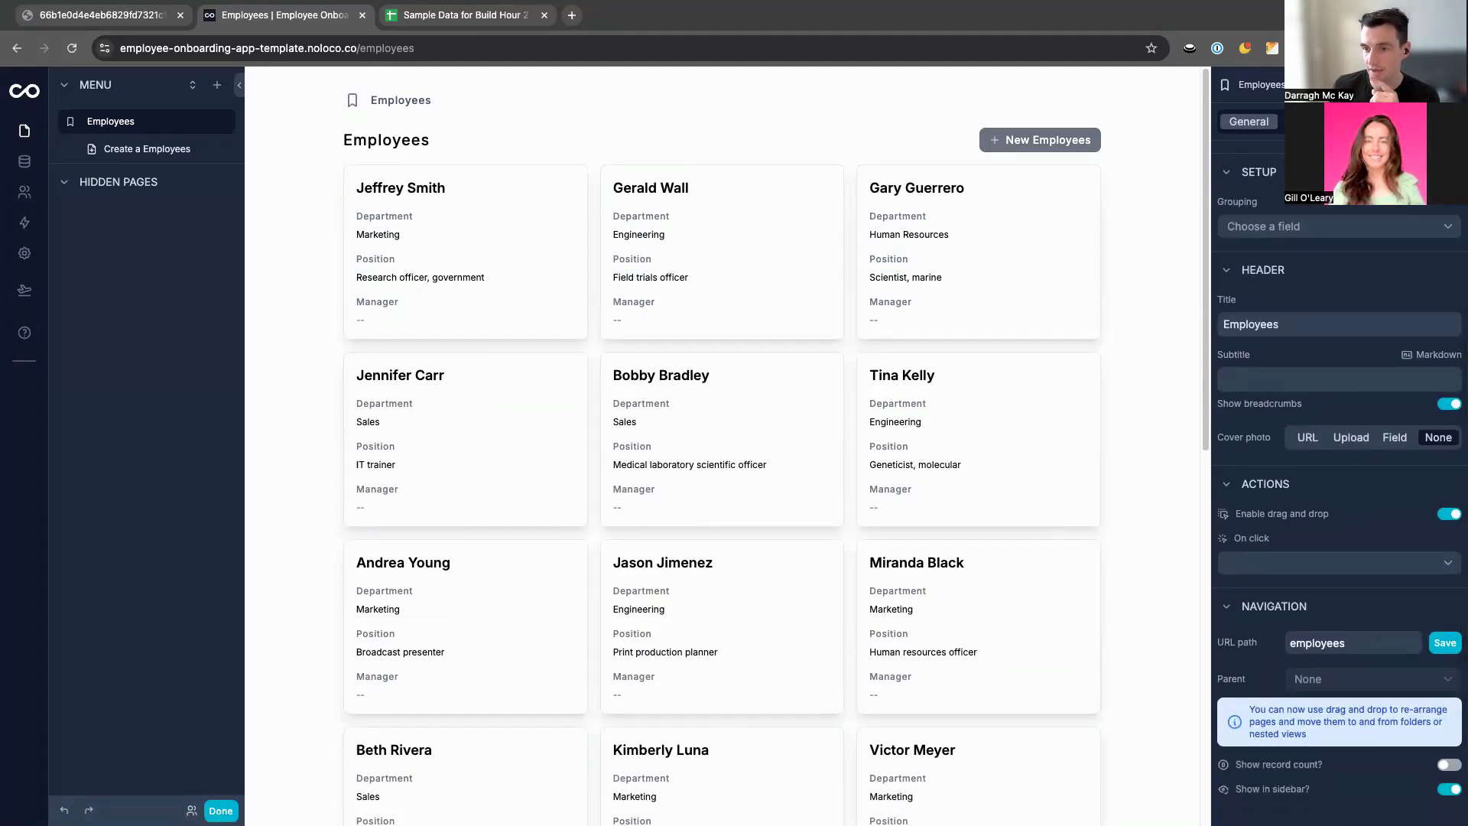
left_click(1286, 321)
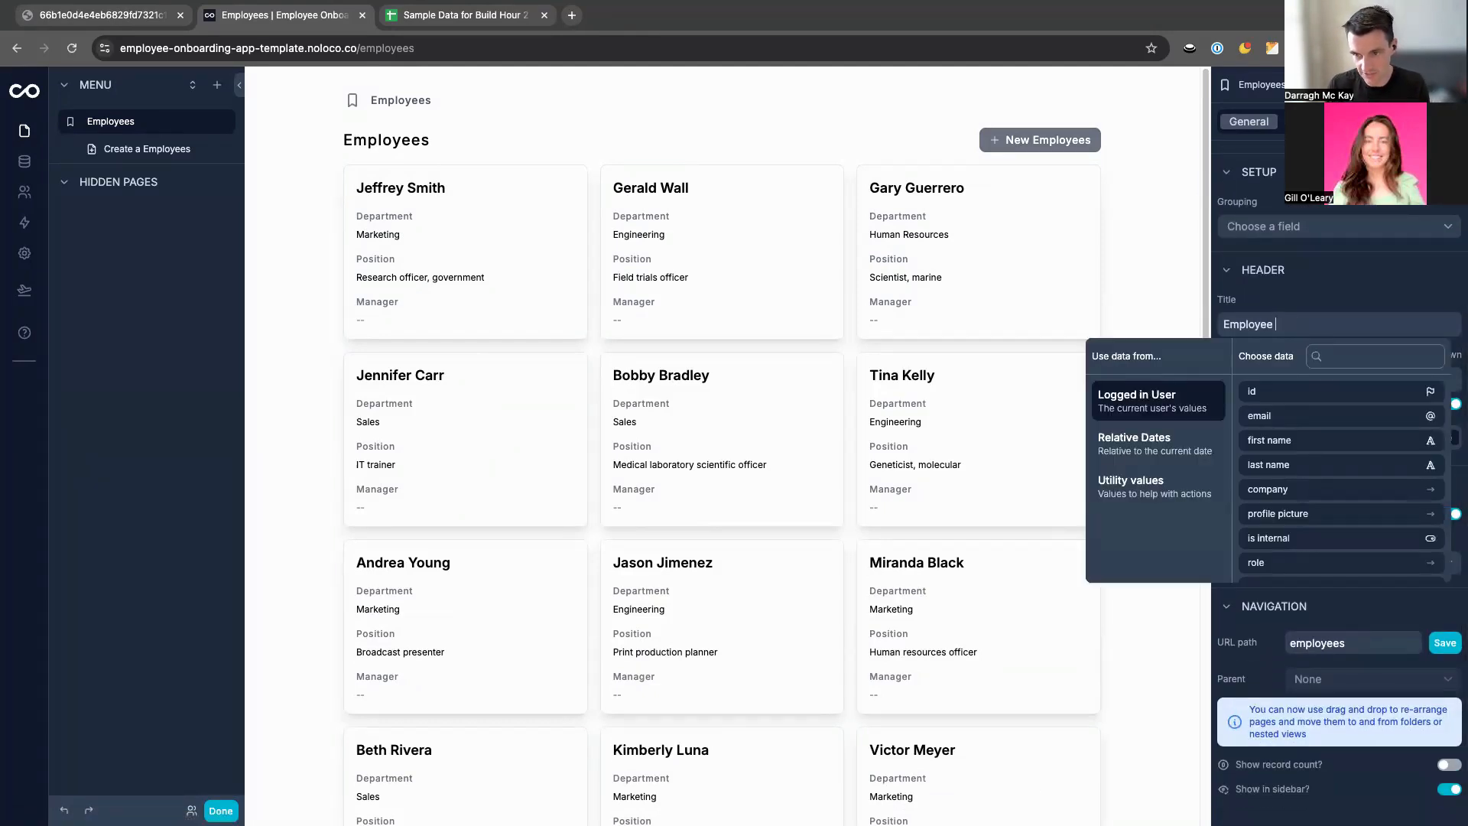
type("Directory")
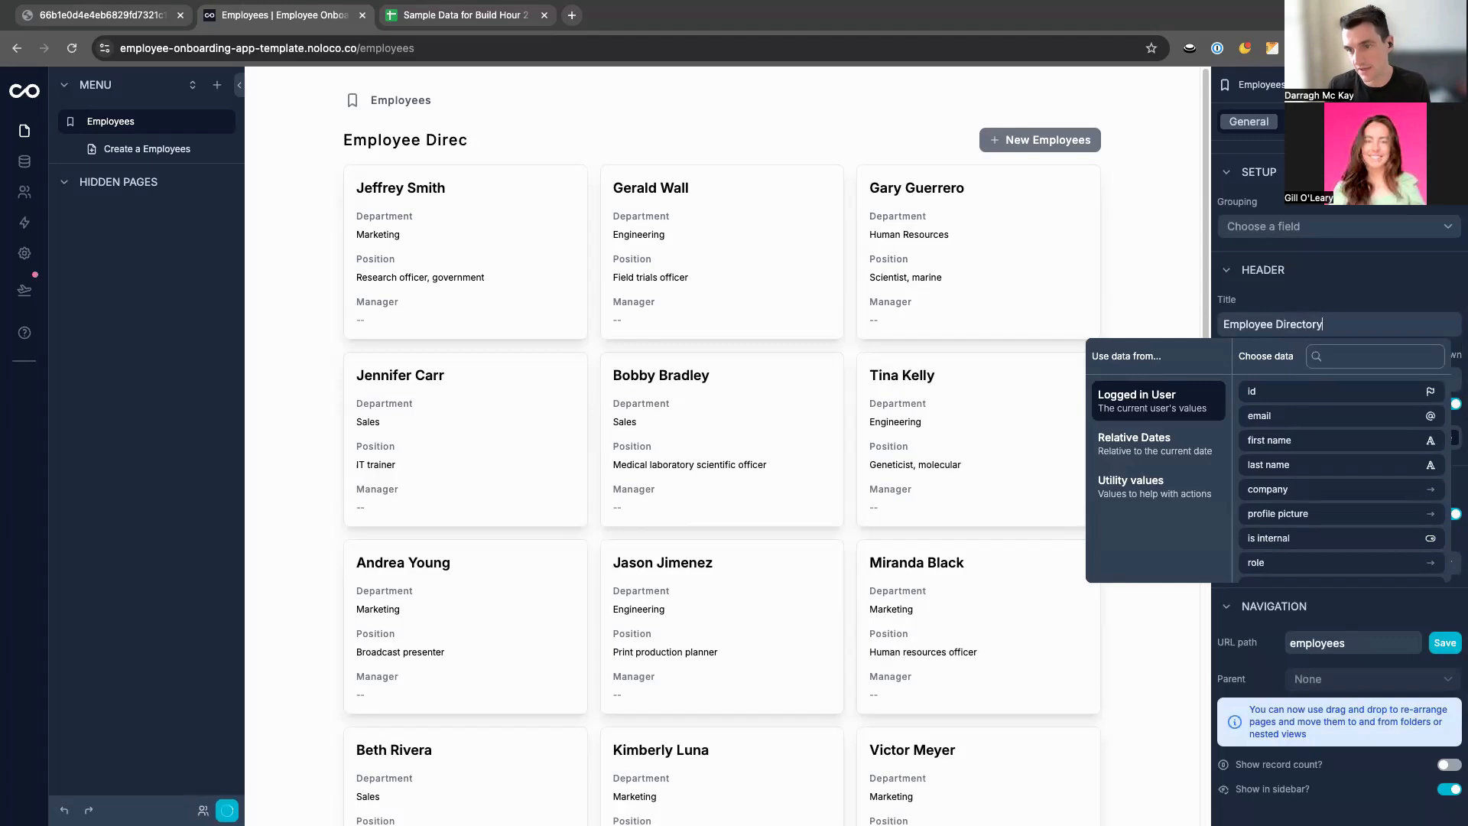
left_click(1310, 302)
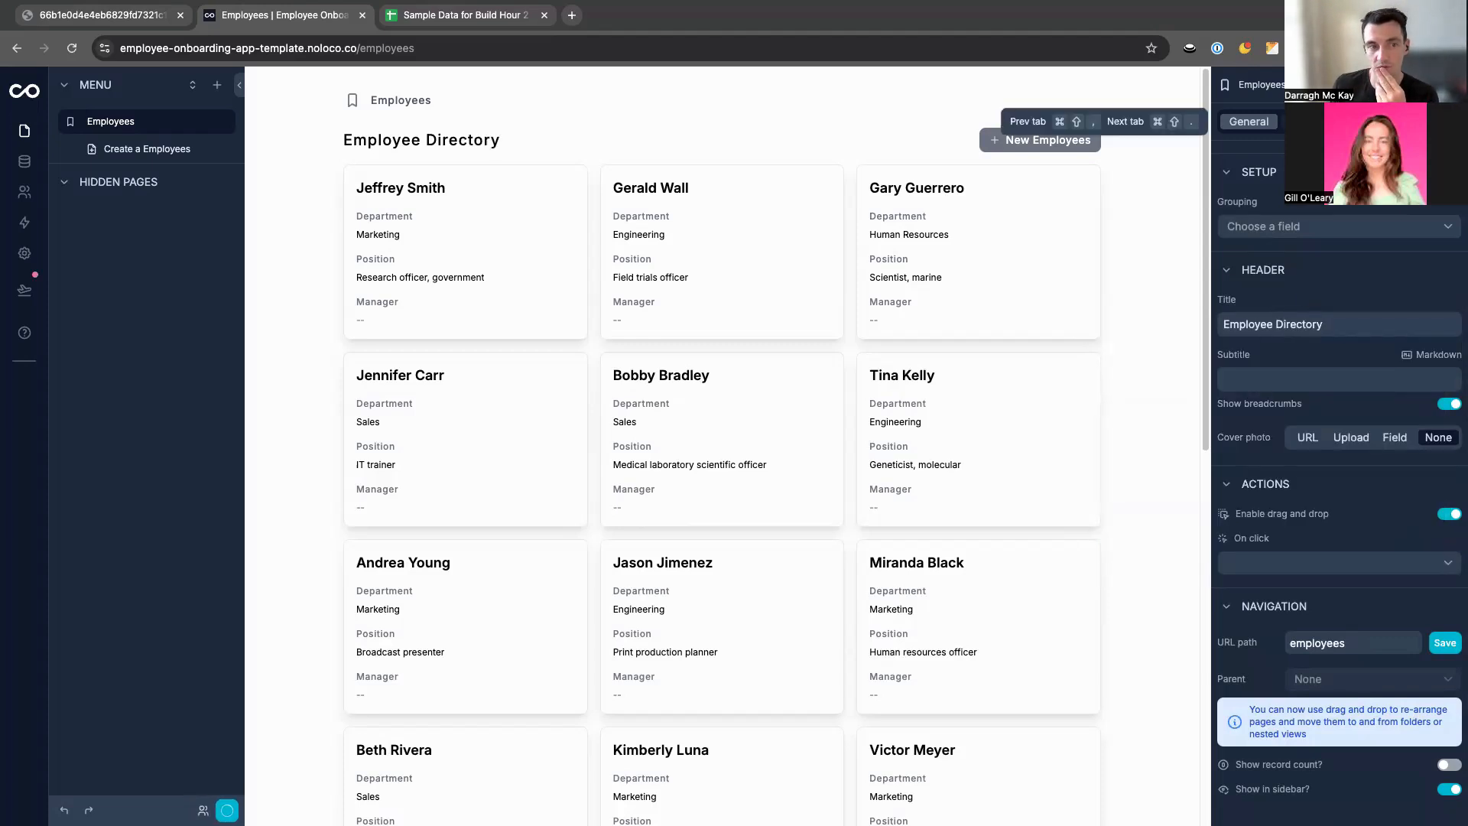
Enable the search box on the Employee Directory page, test it with an employee's first name, and clear the search.
left_click(1311, 121)
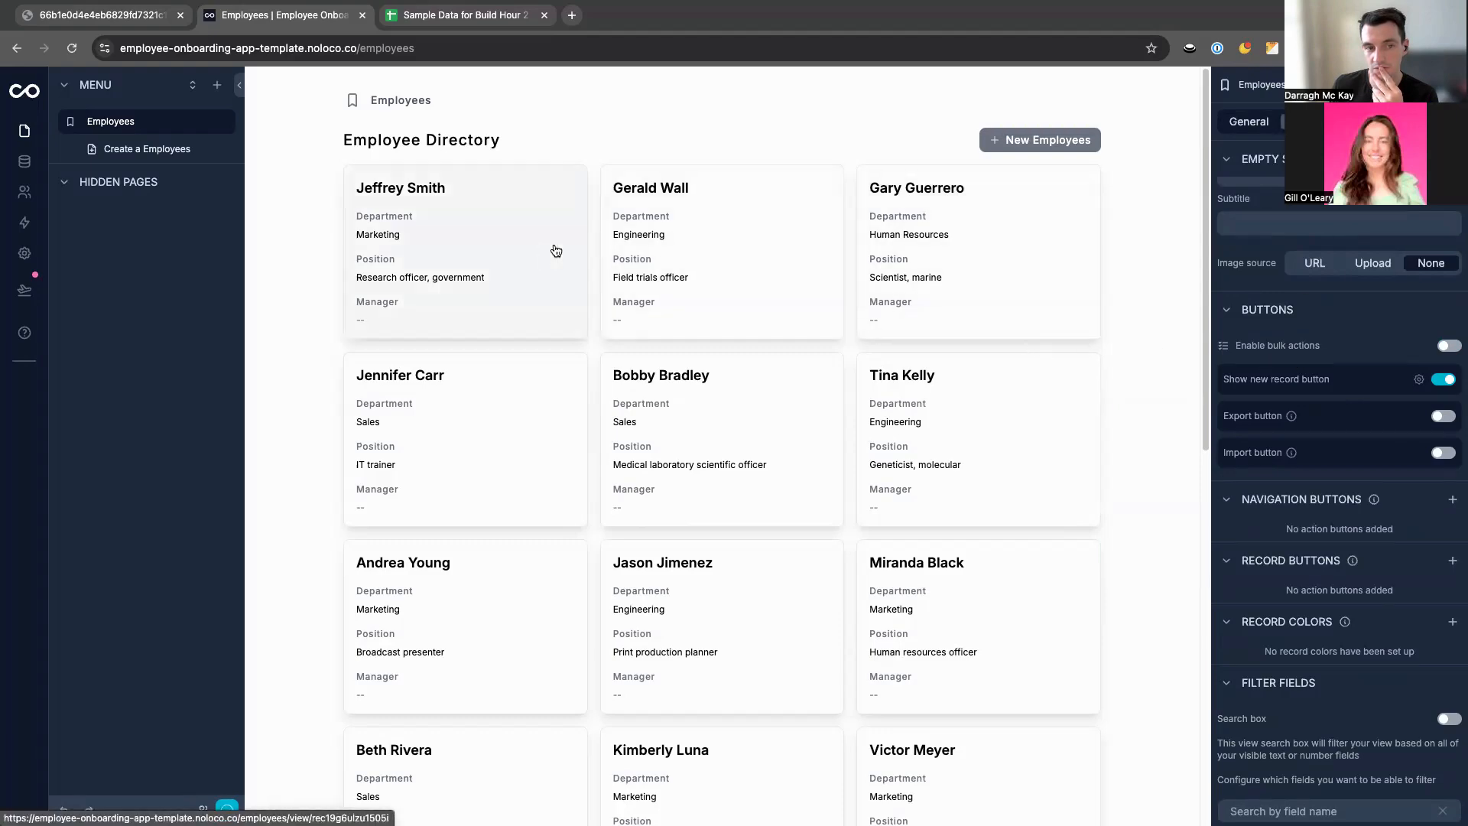
scroll(535, 301, "down", 7)
scroll(535, 301, "up", 7)
scroll(1344, 494, "down", 2)
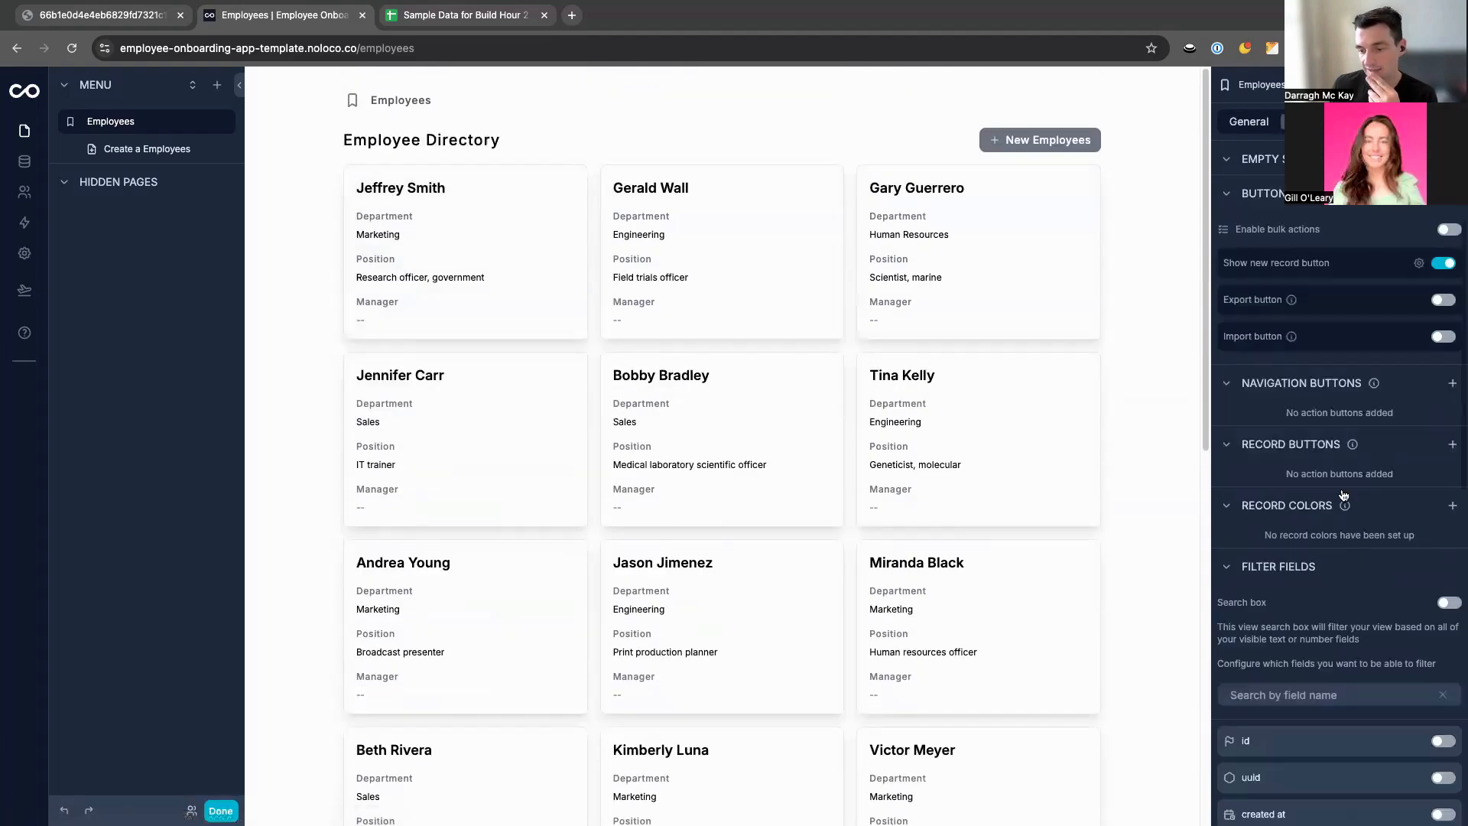
scroll(1344, 494, "down", 7)
scroll(1345, 428, "up", 2)
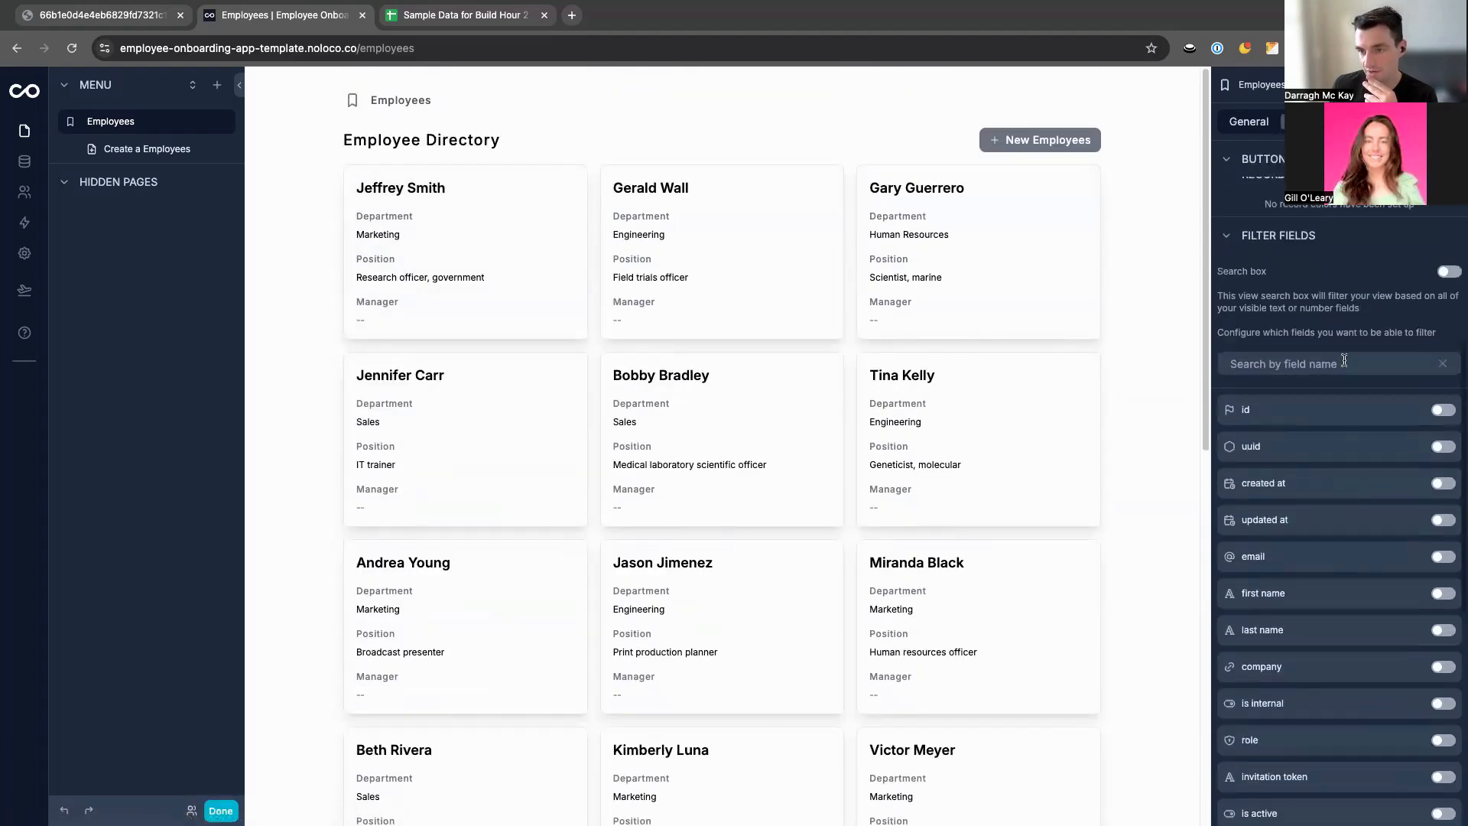
left_click(1448, 271)
left_click(891, 138)
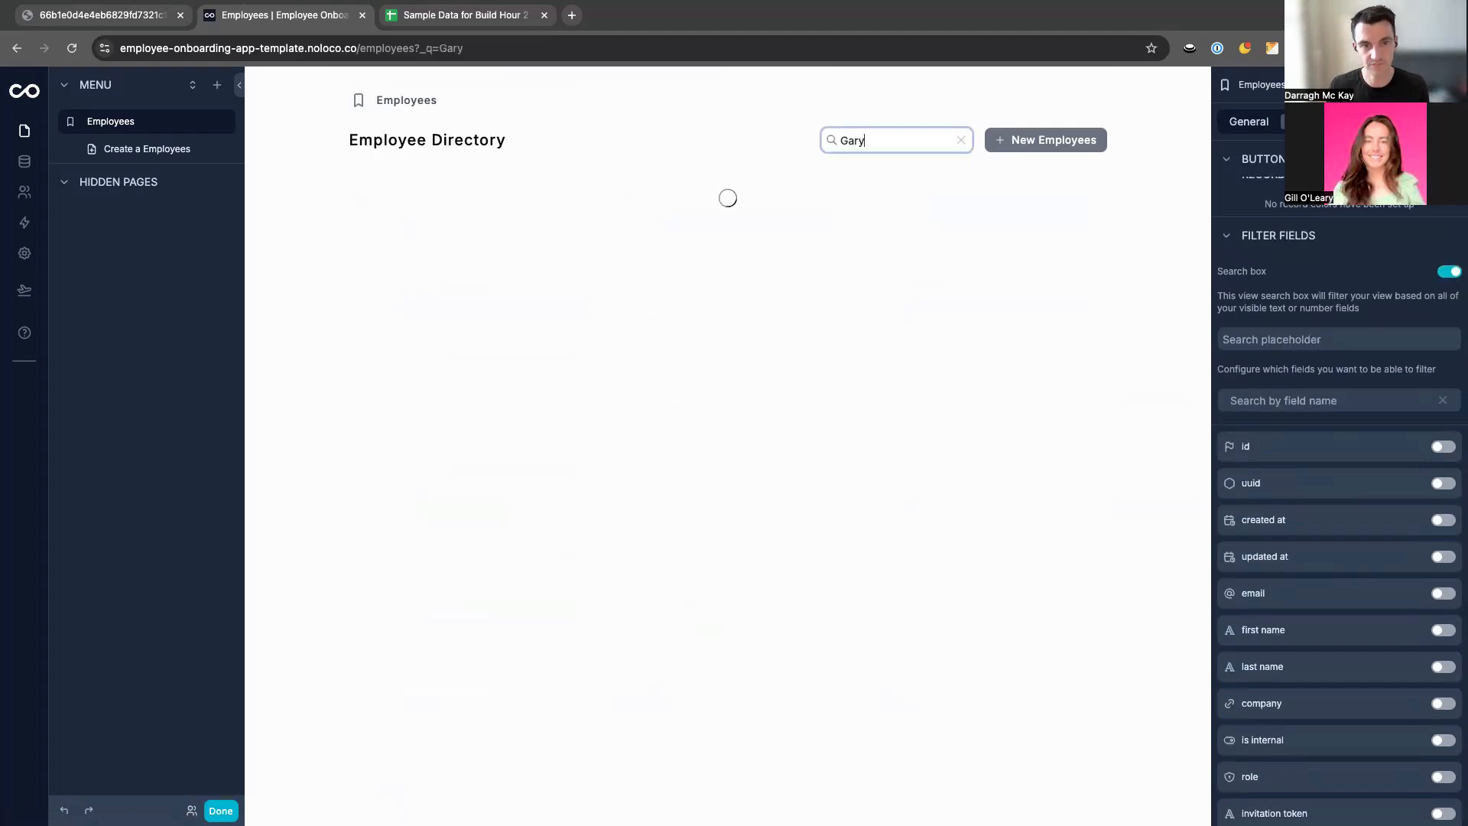
left_click(961, 140)
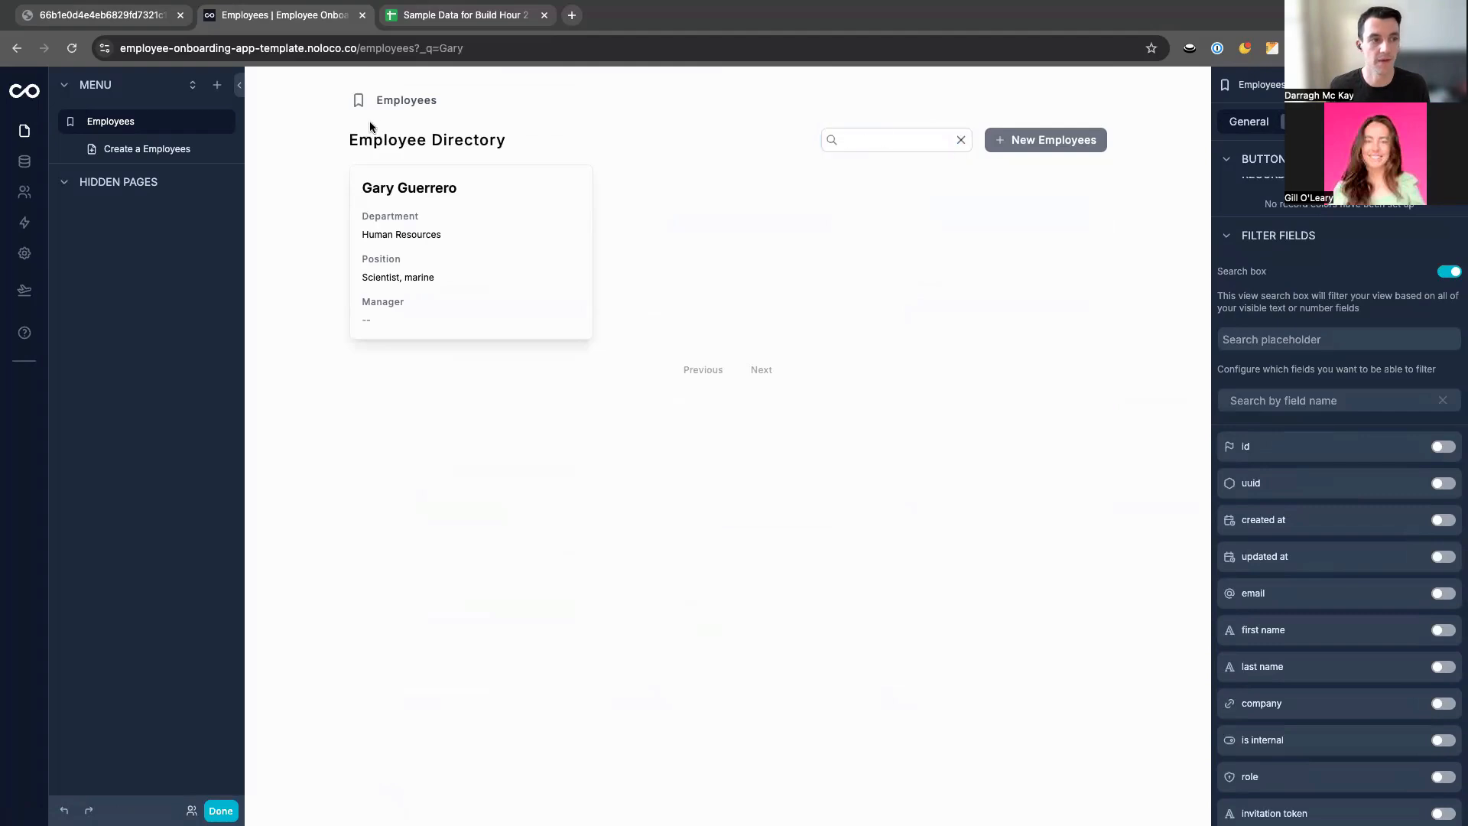
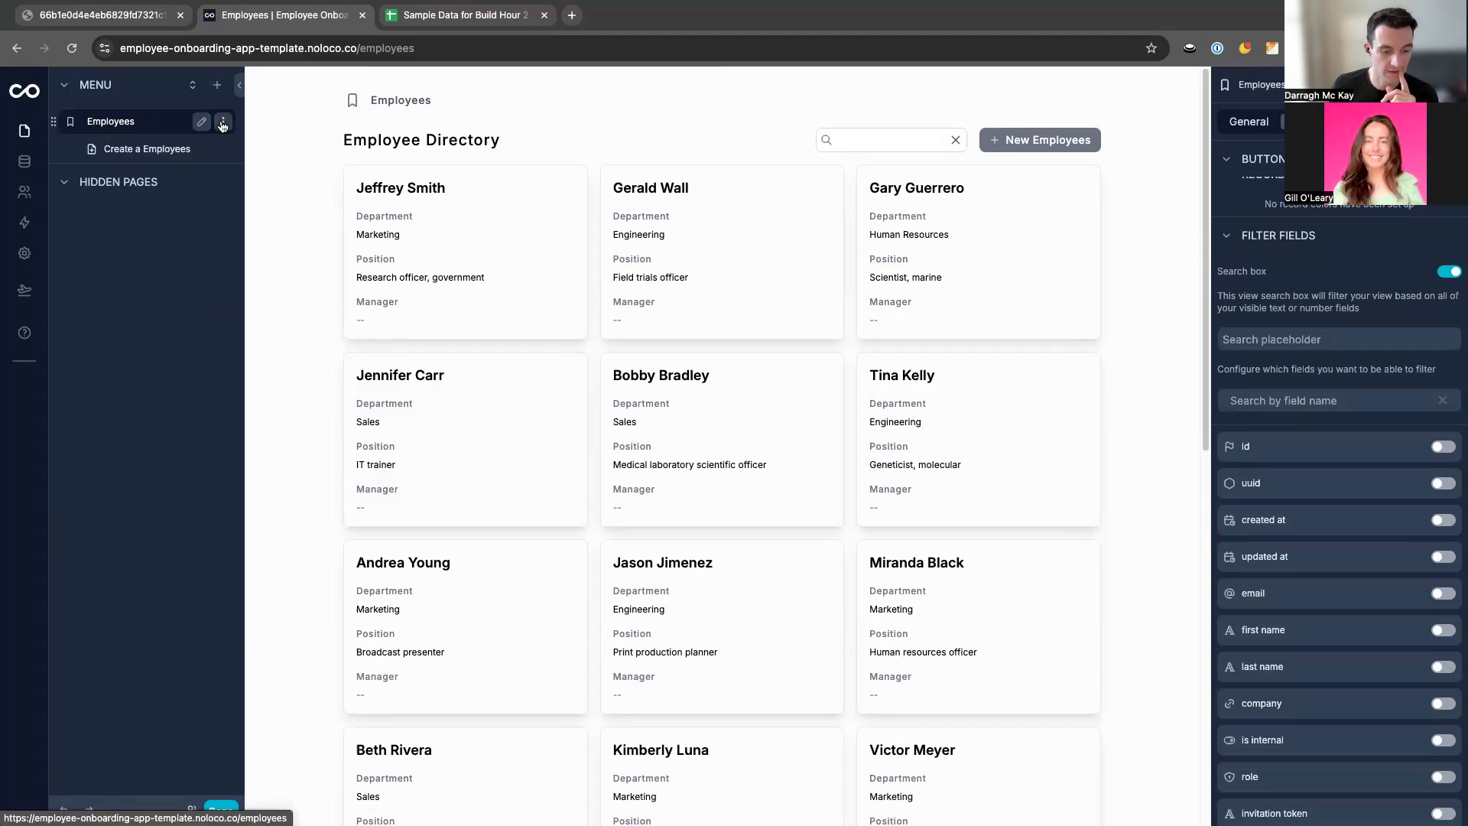
Add a second page to the menu based on the Employees collection from the Noloco tables.
left_click(223, 124)
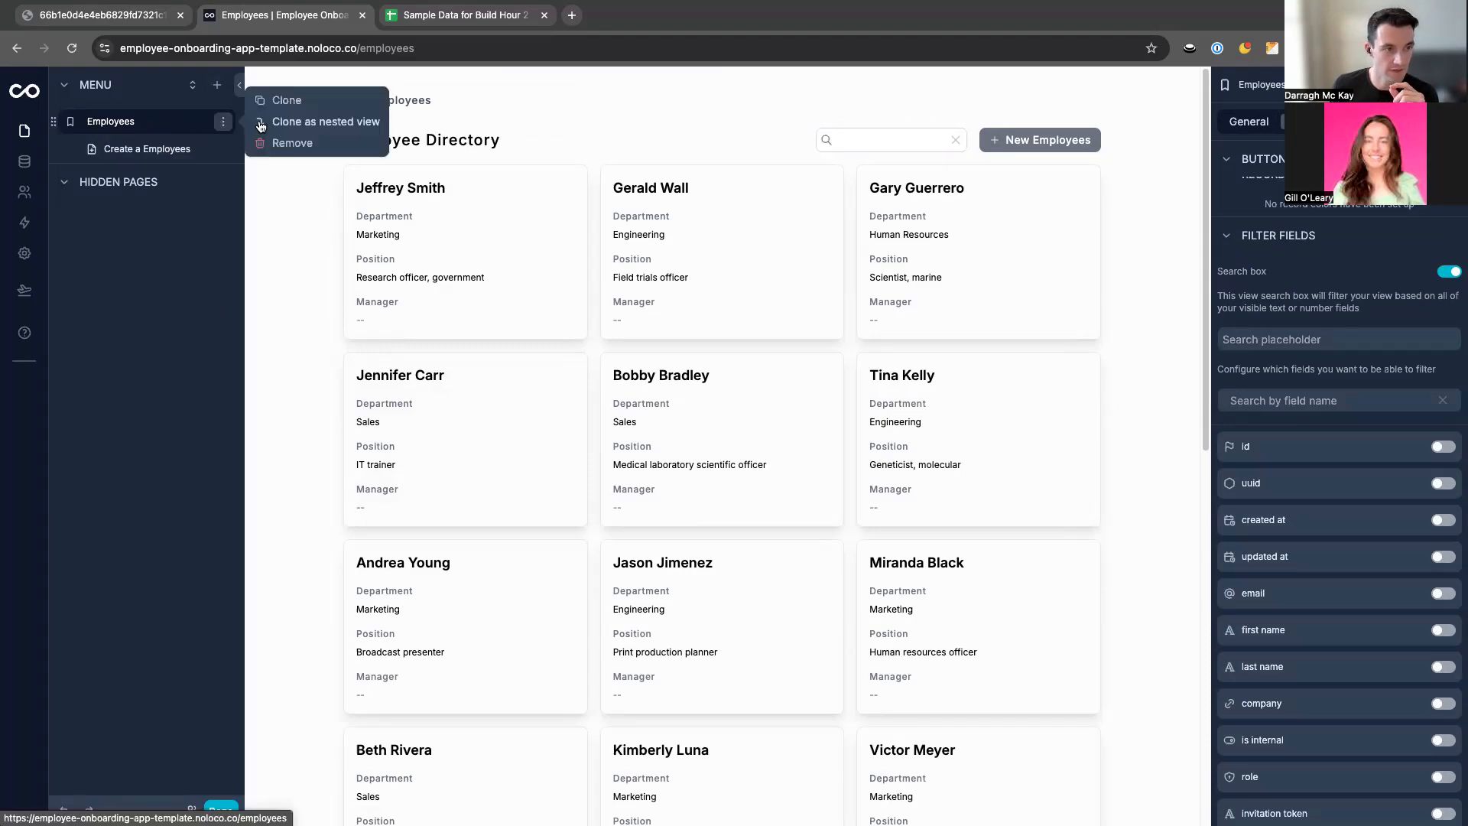
left_click(150, 106)
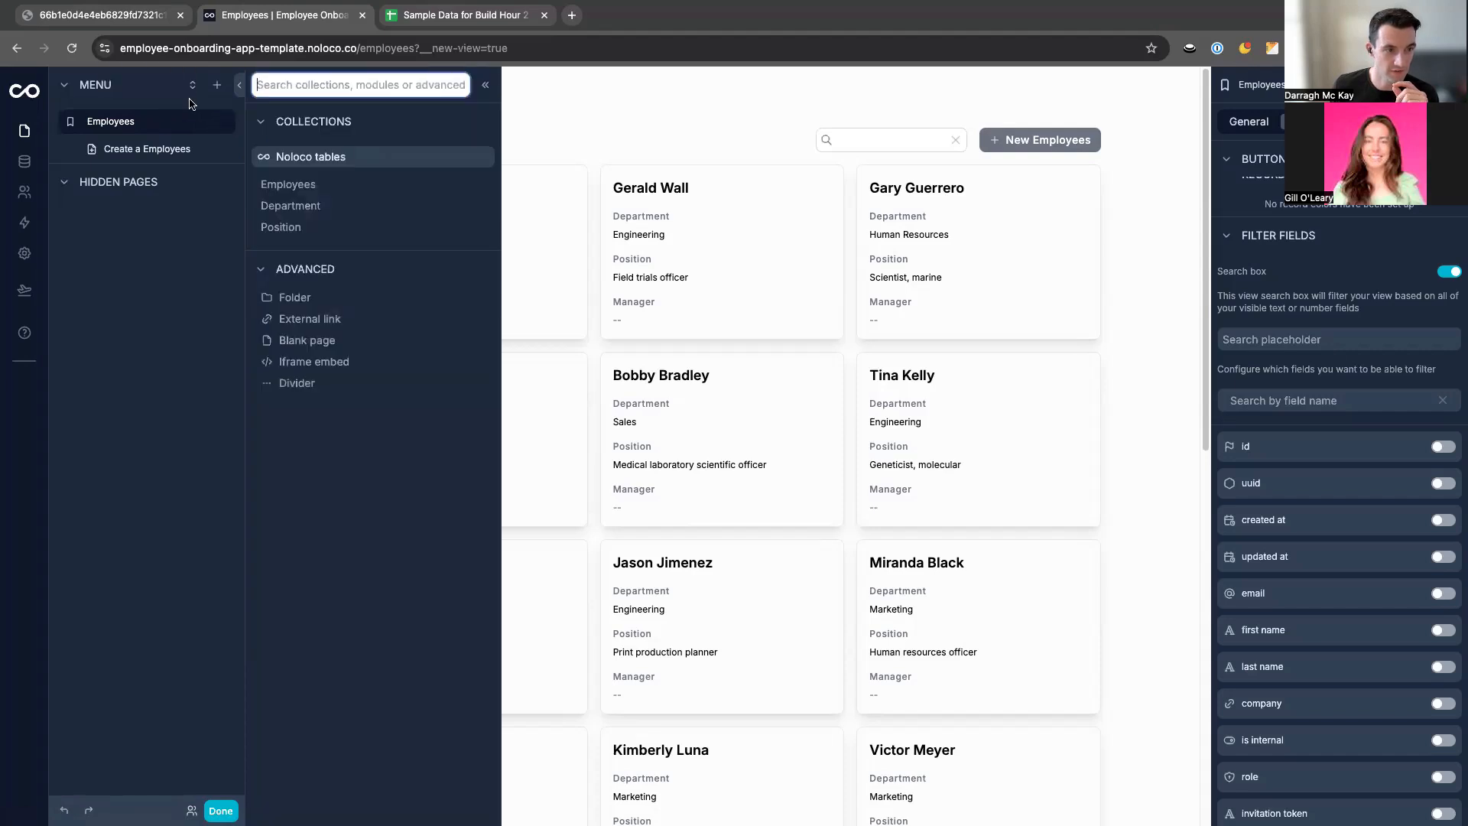
left_click(303, 186)
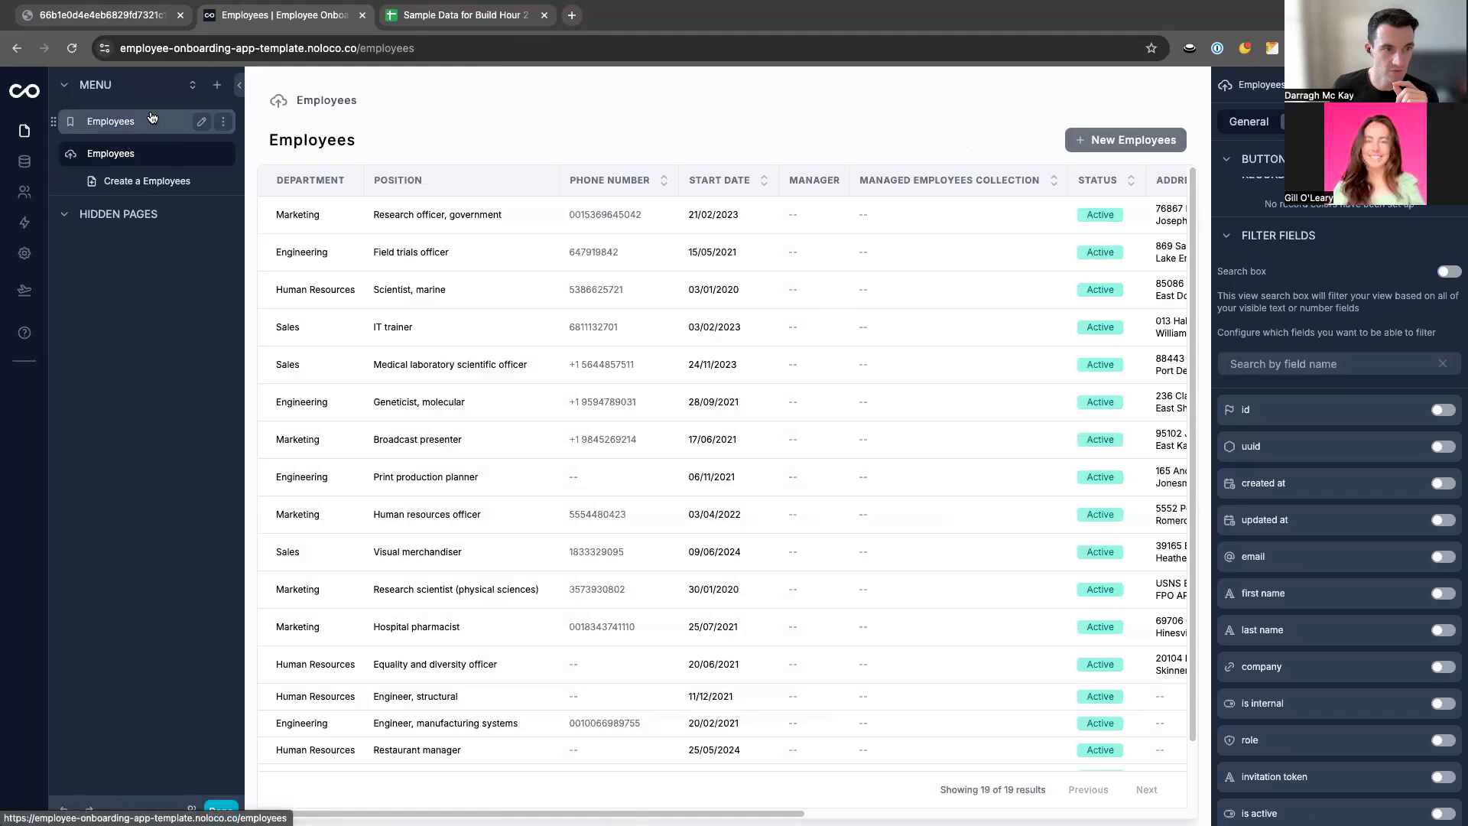
Compare the card-based Employee Directory page with the newly added Employees table page, finishing on the new page.
left_click(153, 120)
left_click(148, 148)
left_click(123, 186)
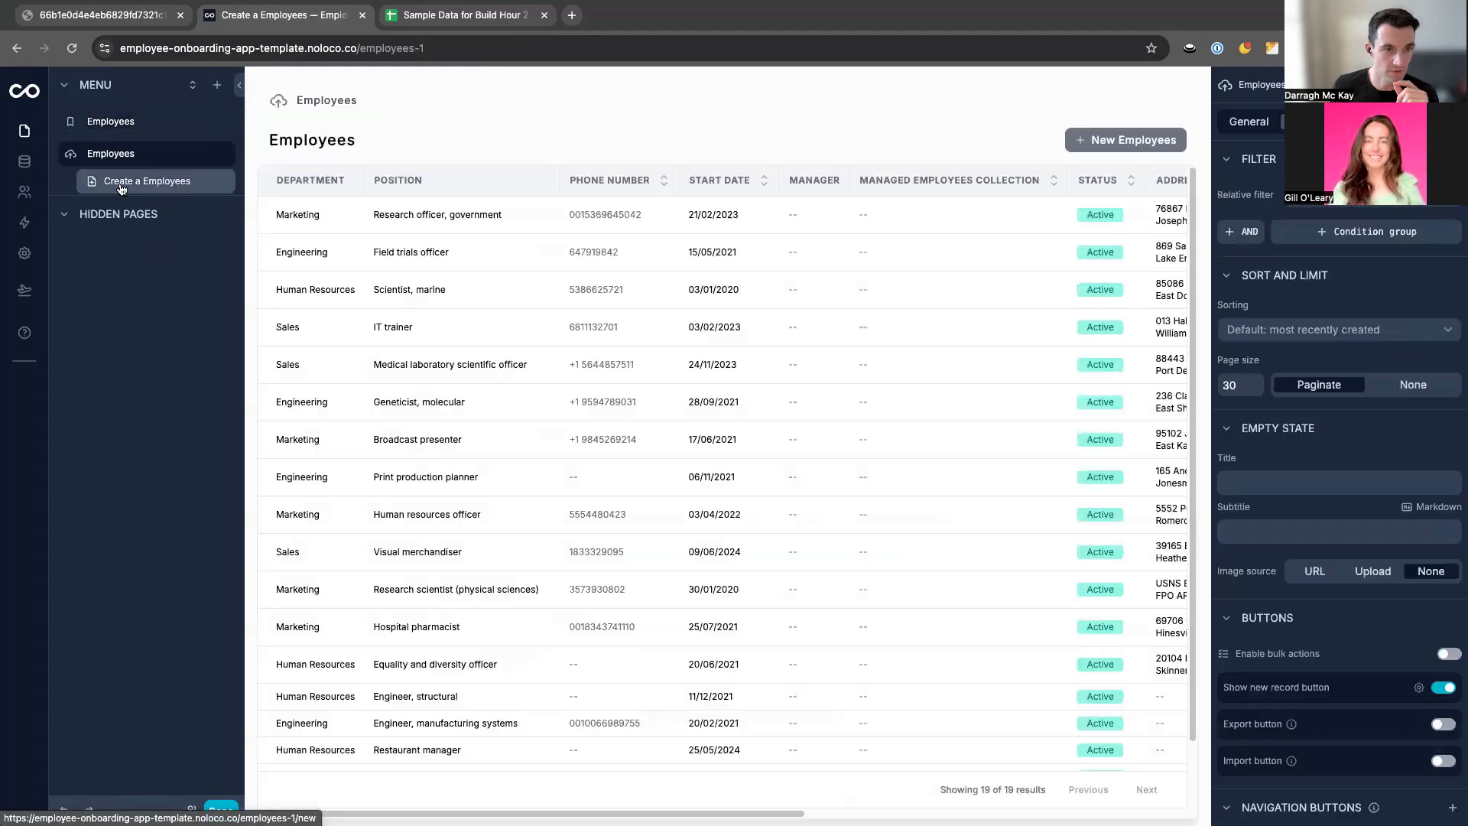
left_click(127, 124)
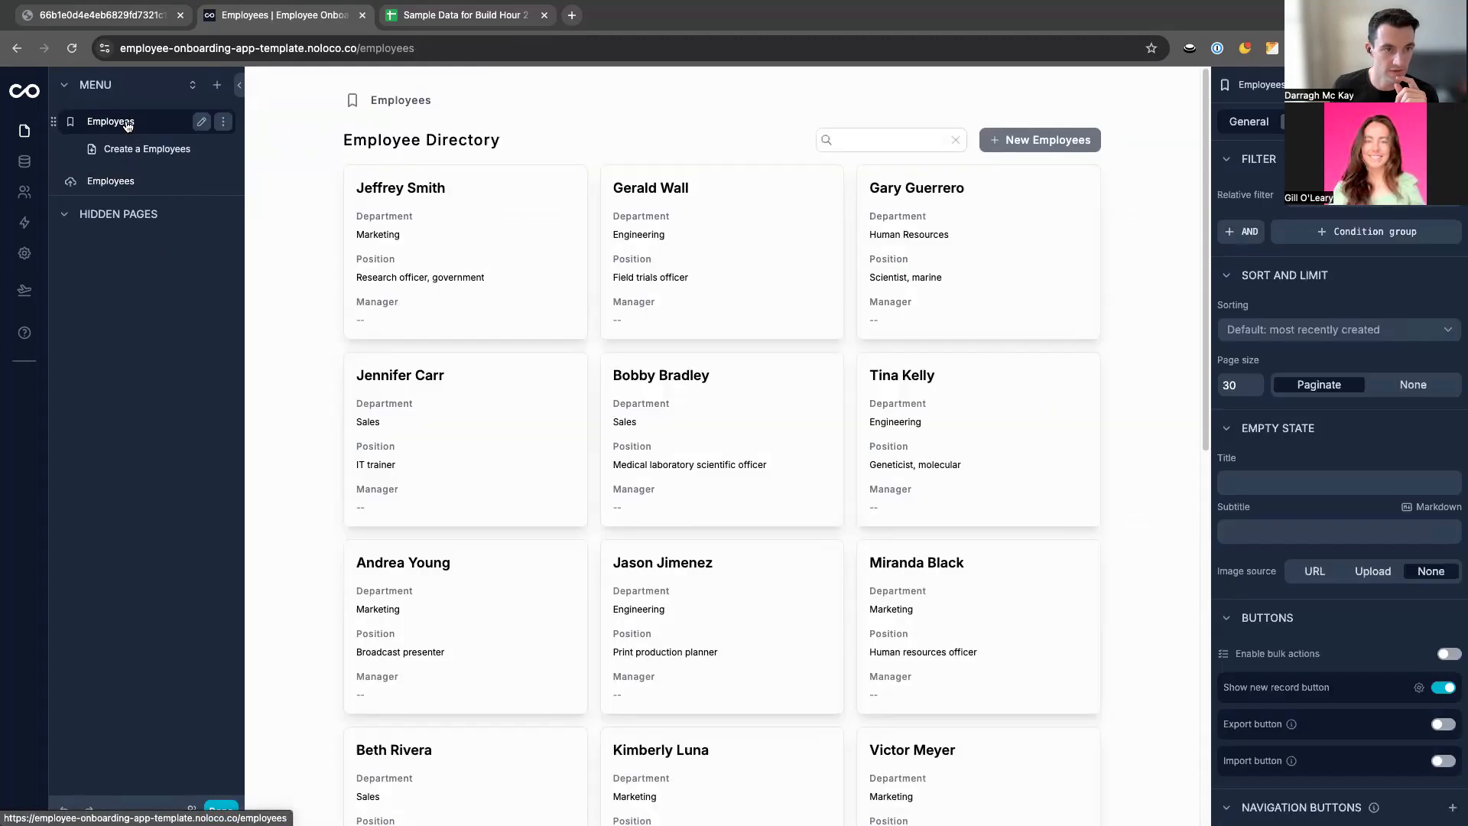
left_click(135, 186)
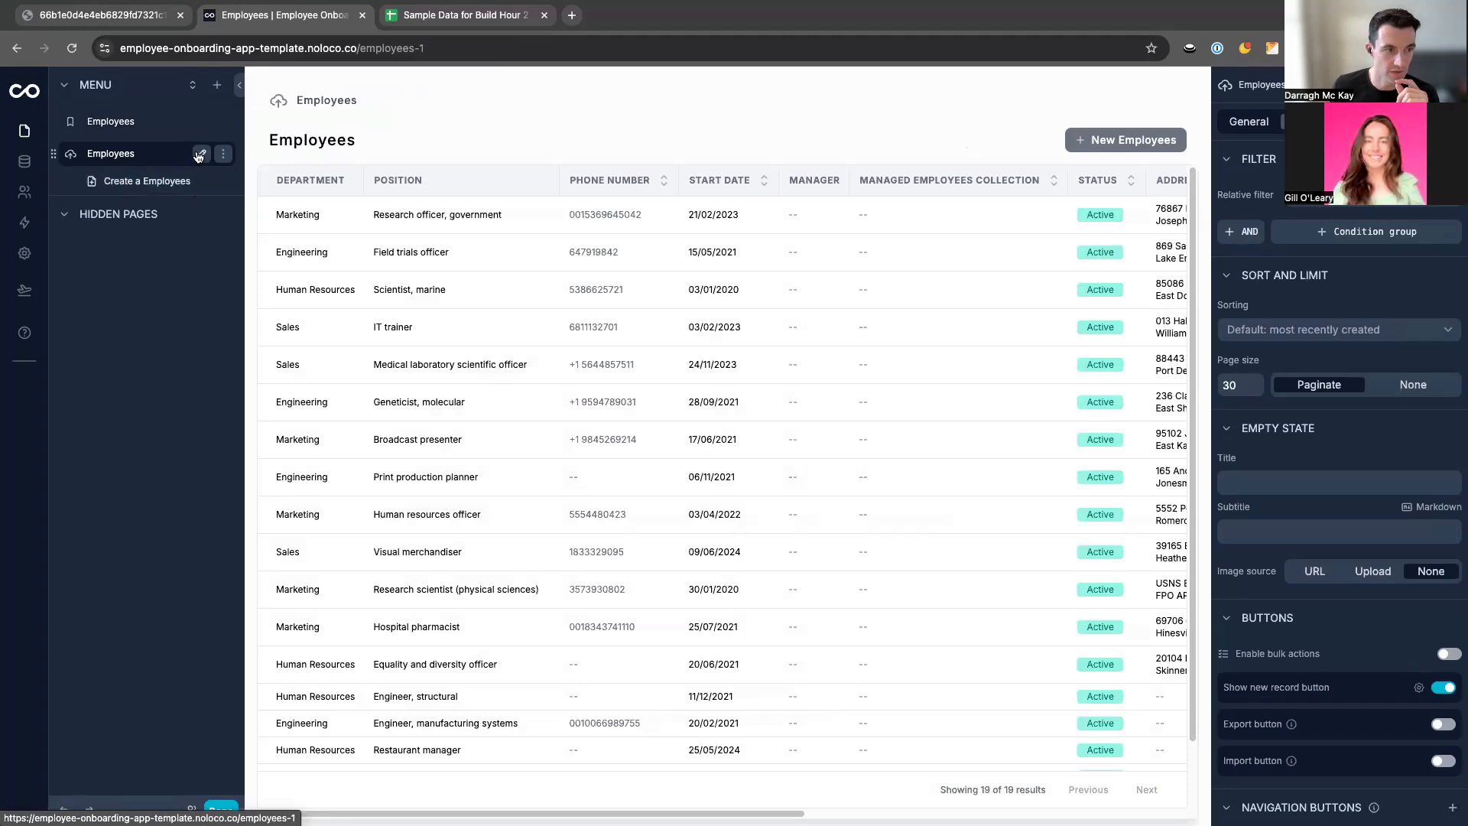
Rename the second Employees page, the one above Create a Employees, as My Profile.
double_click(153, 155)
type("My Profile")
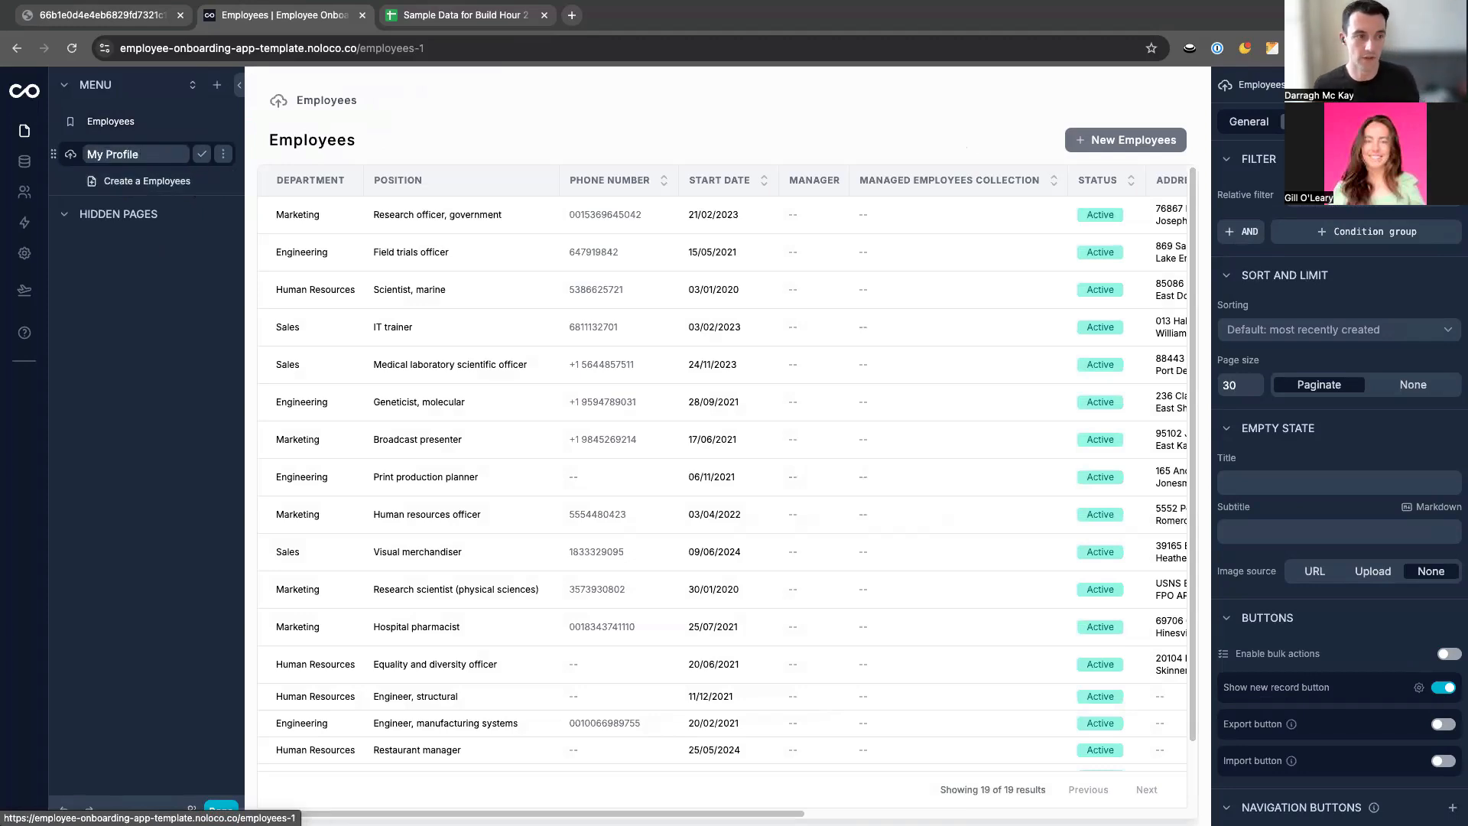
left_click(202, 154)
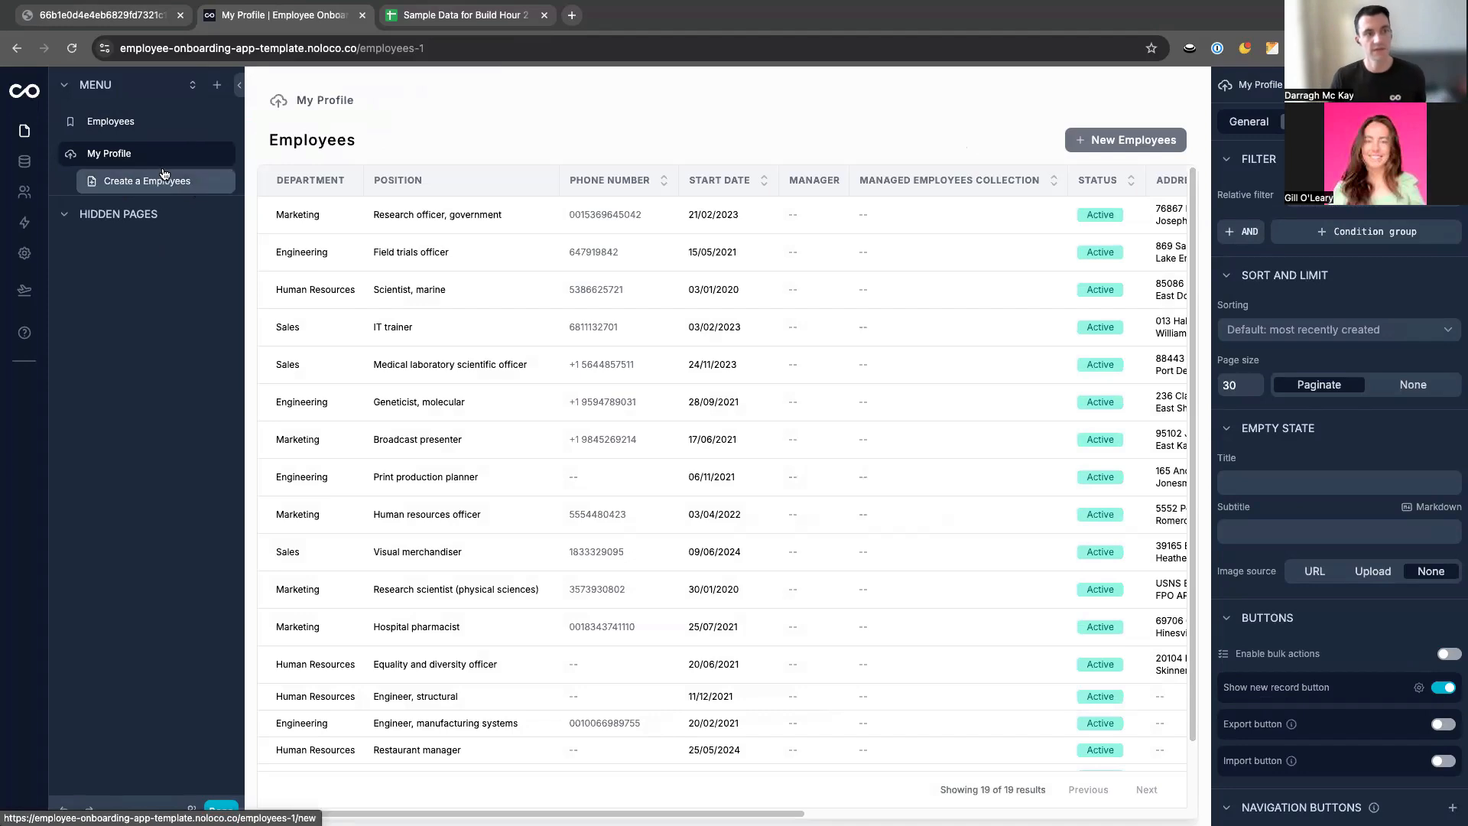
Search the icons for "user" and give the My Profile page the circled user icon.
left_click(71, 154)
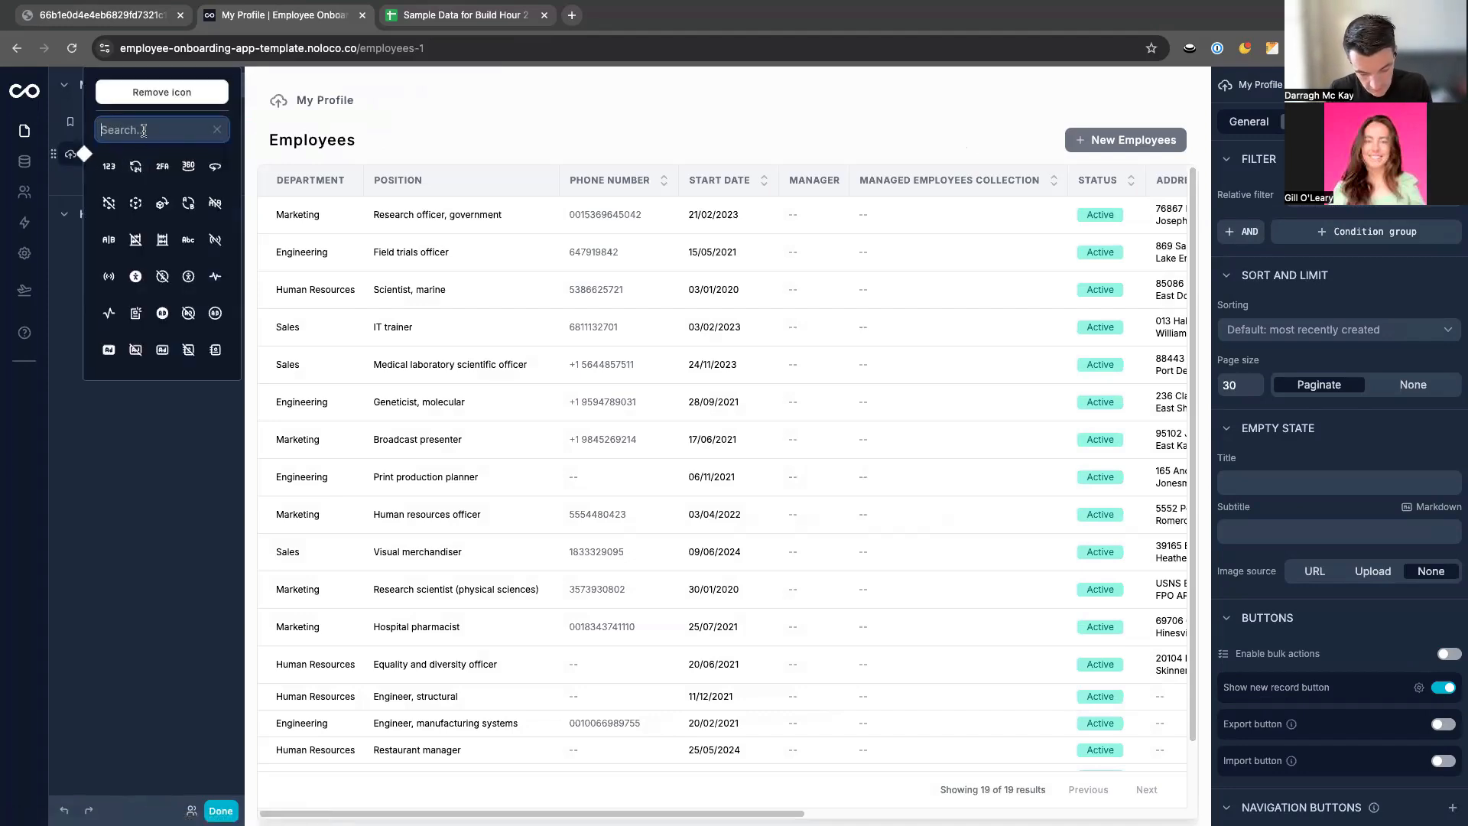
type("pers")
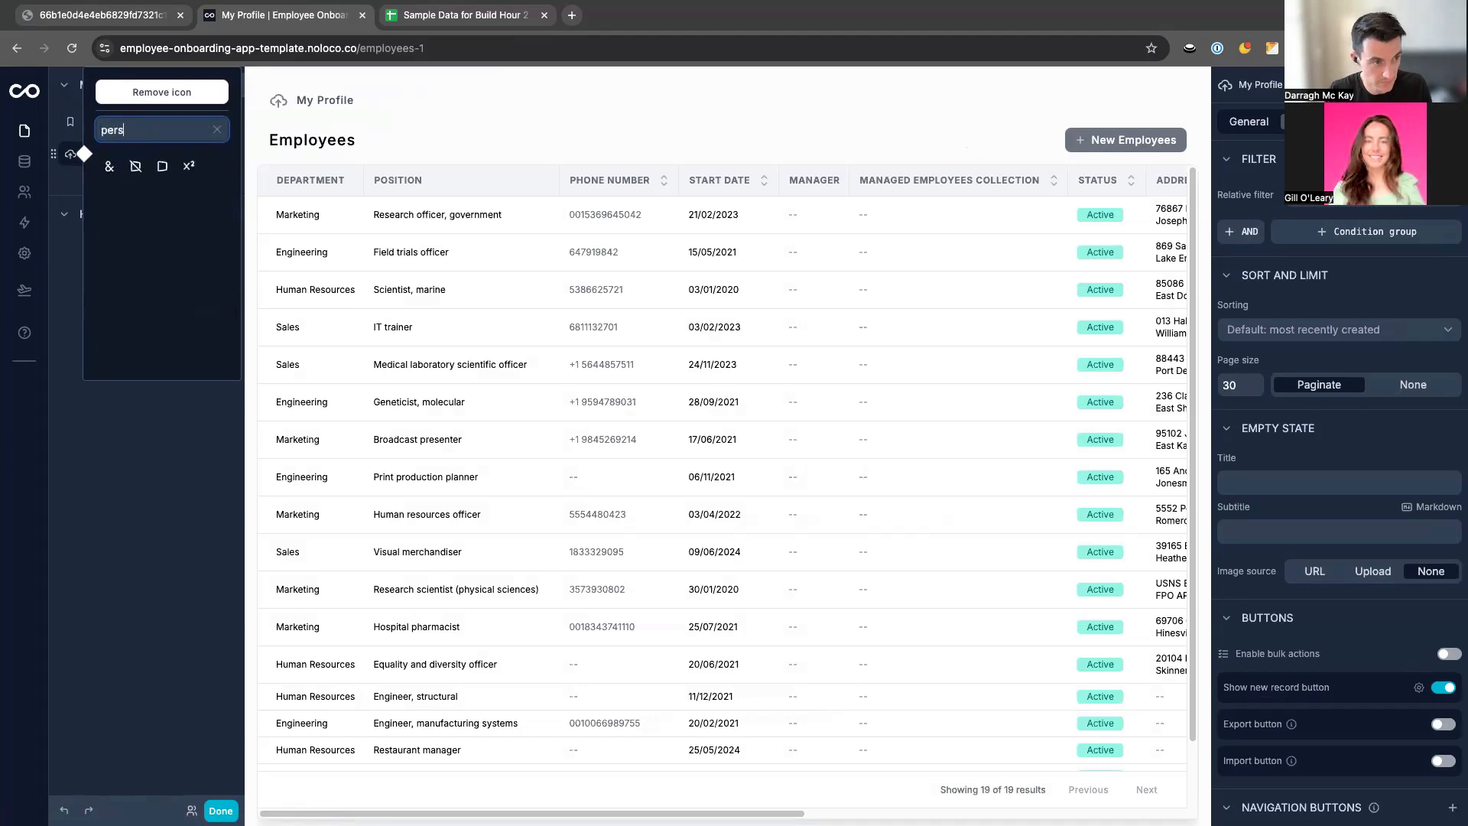
key("BackSpace")
key("BackSpace")
key("BackSpace")
key("BackSpace")
type("user")
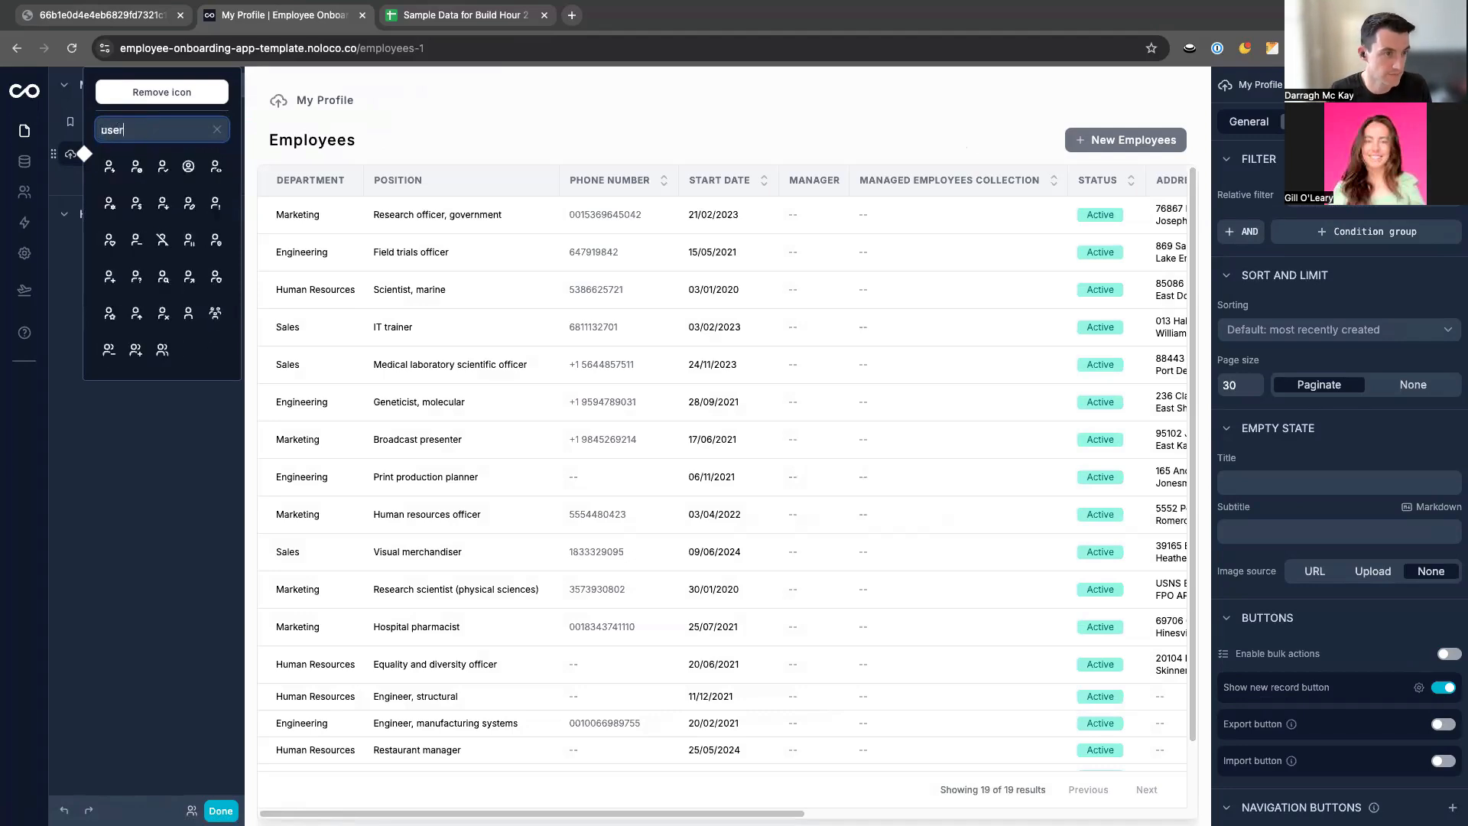
left_click(188, 166)
left_click(113, 451)
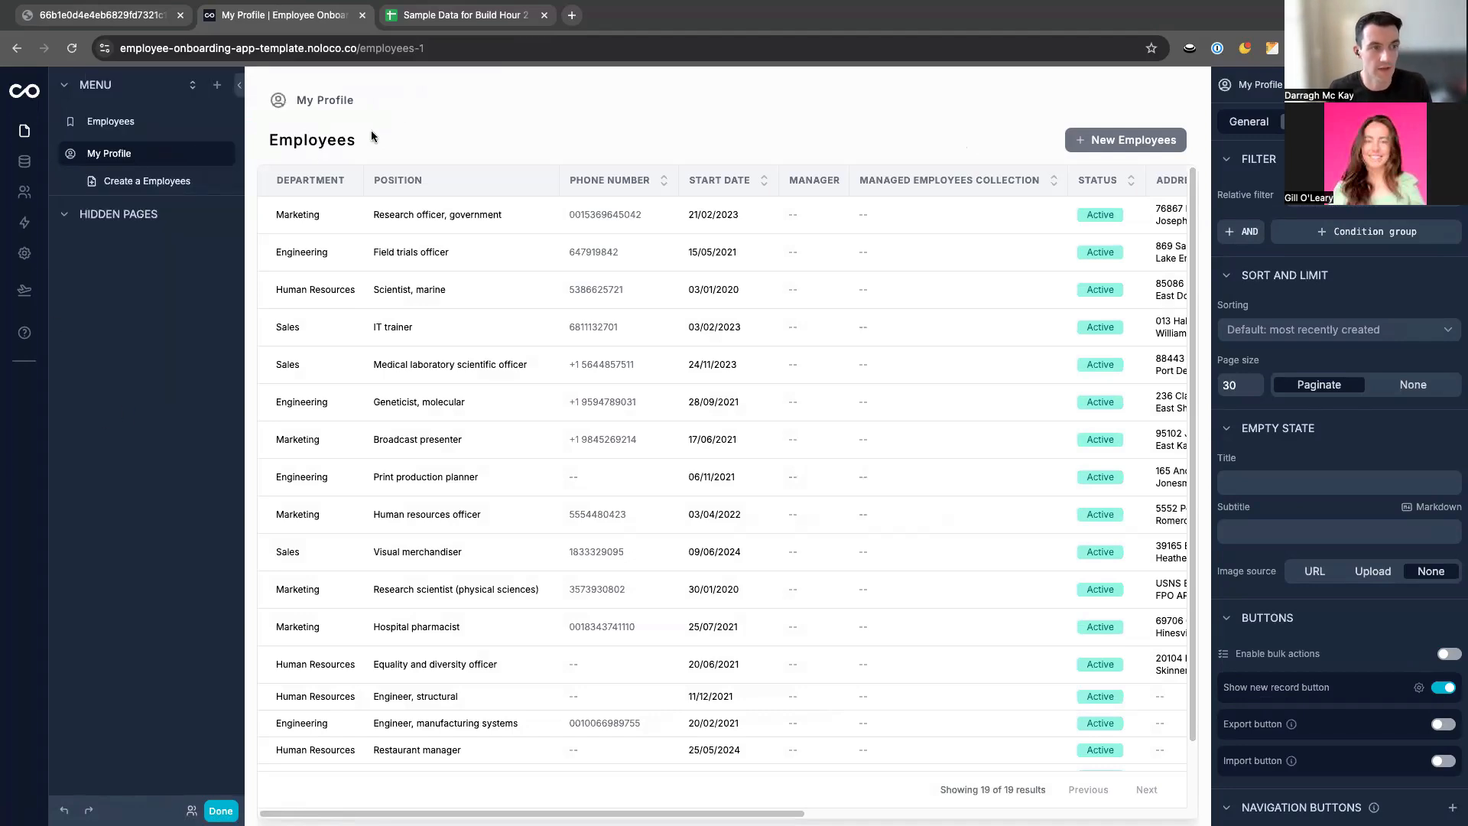
Review the employee table's columns and change the My Profile page layout to Single Record.
left_click(1249, 121)
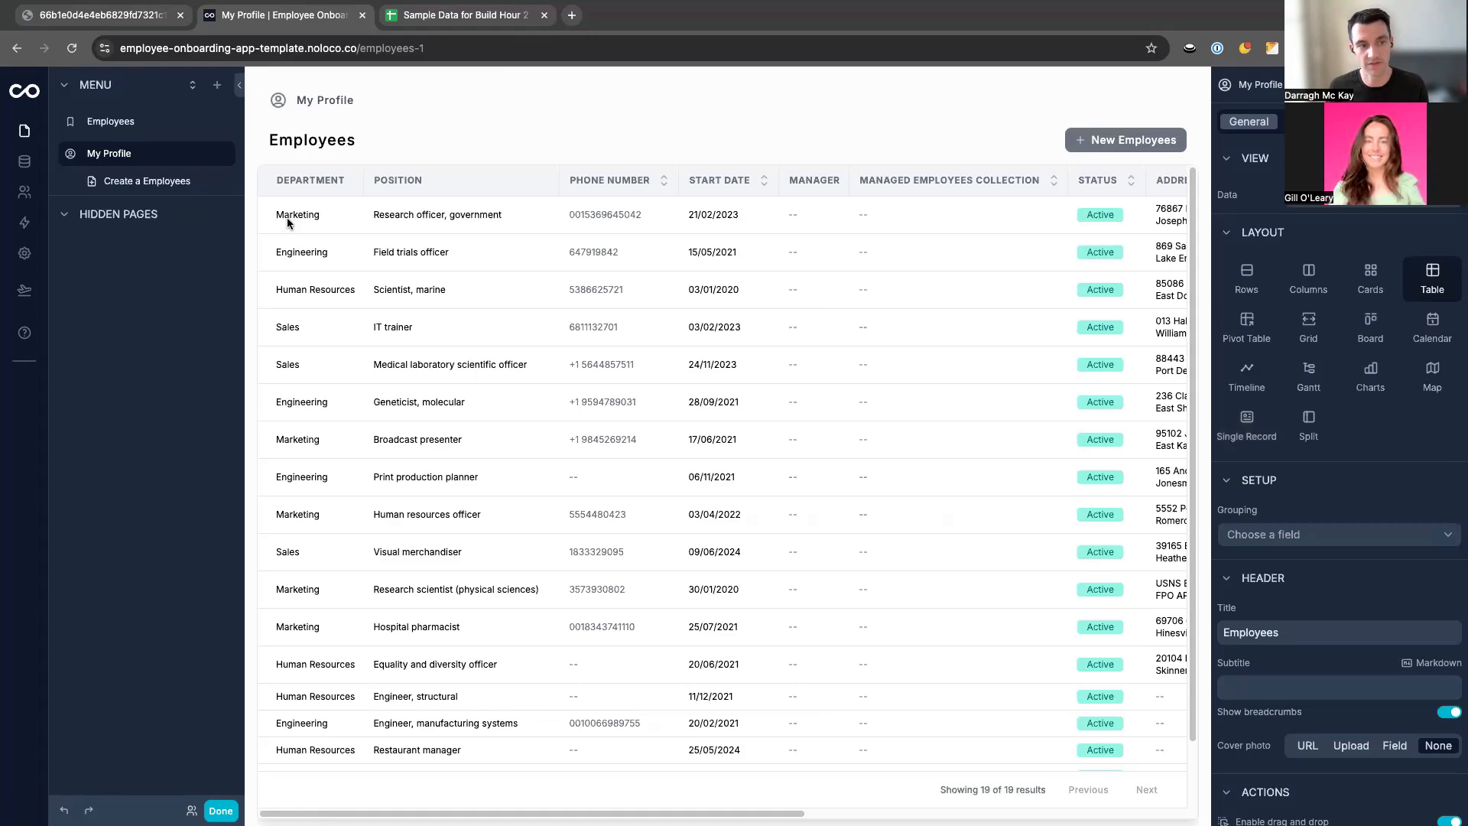
scroll(740, 230, "right", 5)
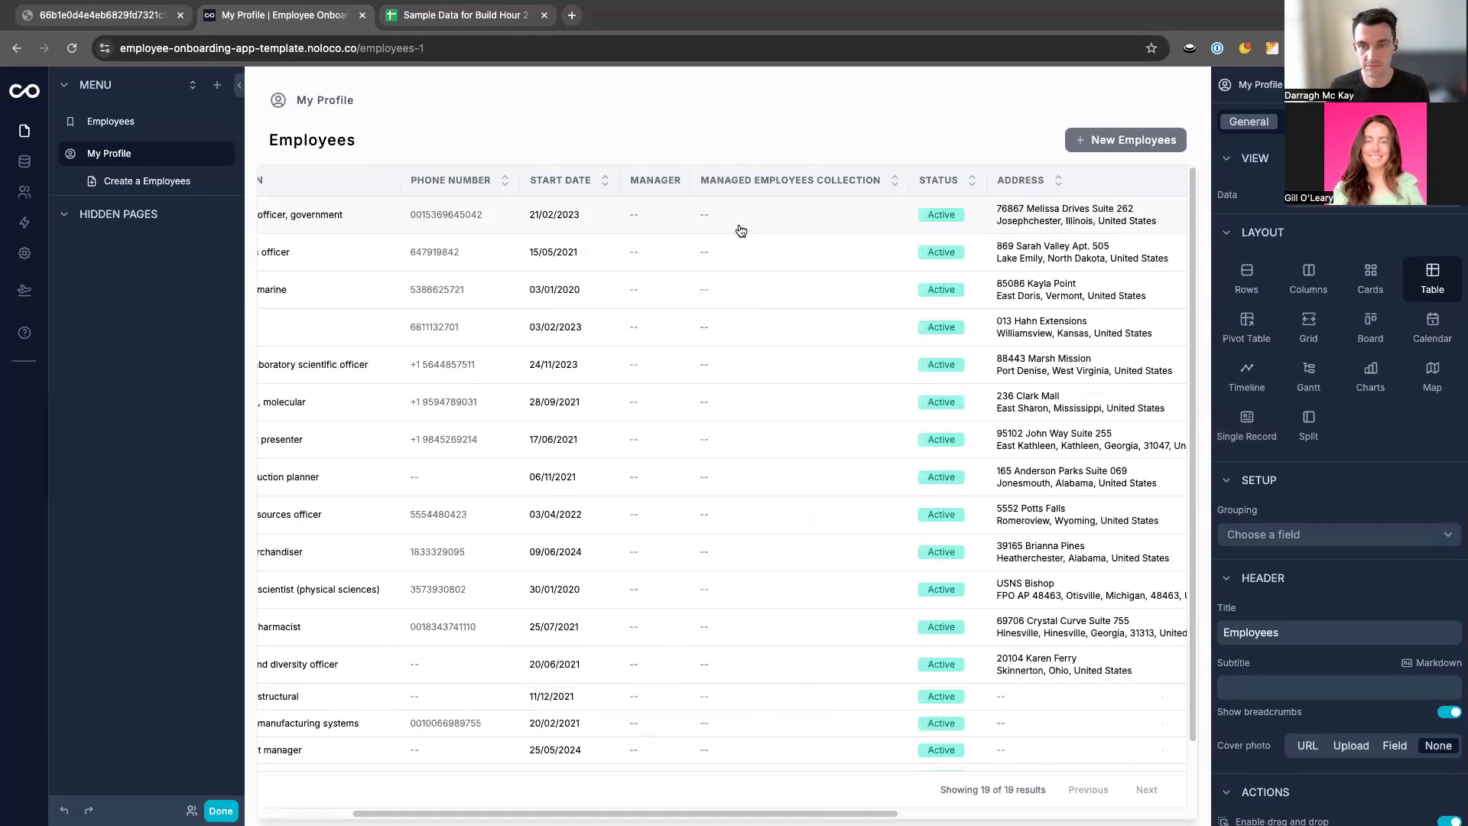
scroll(813, 226, "right", 4)
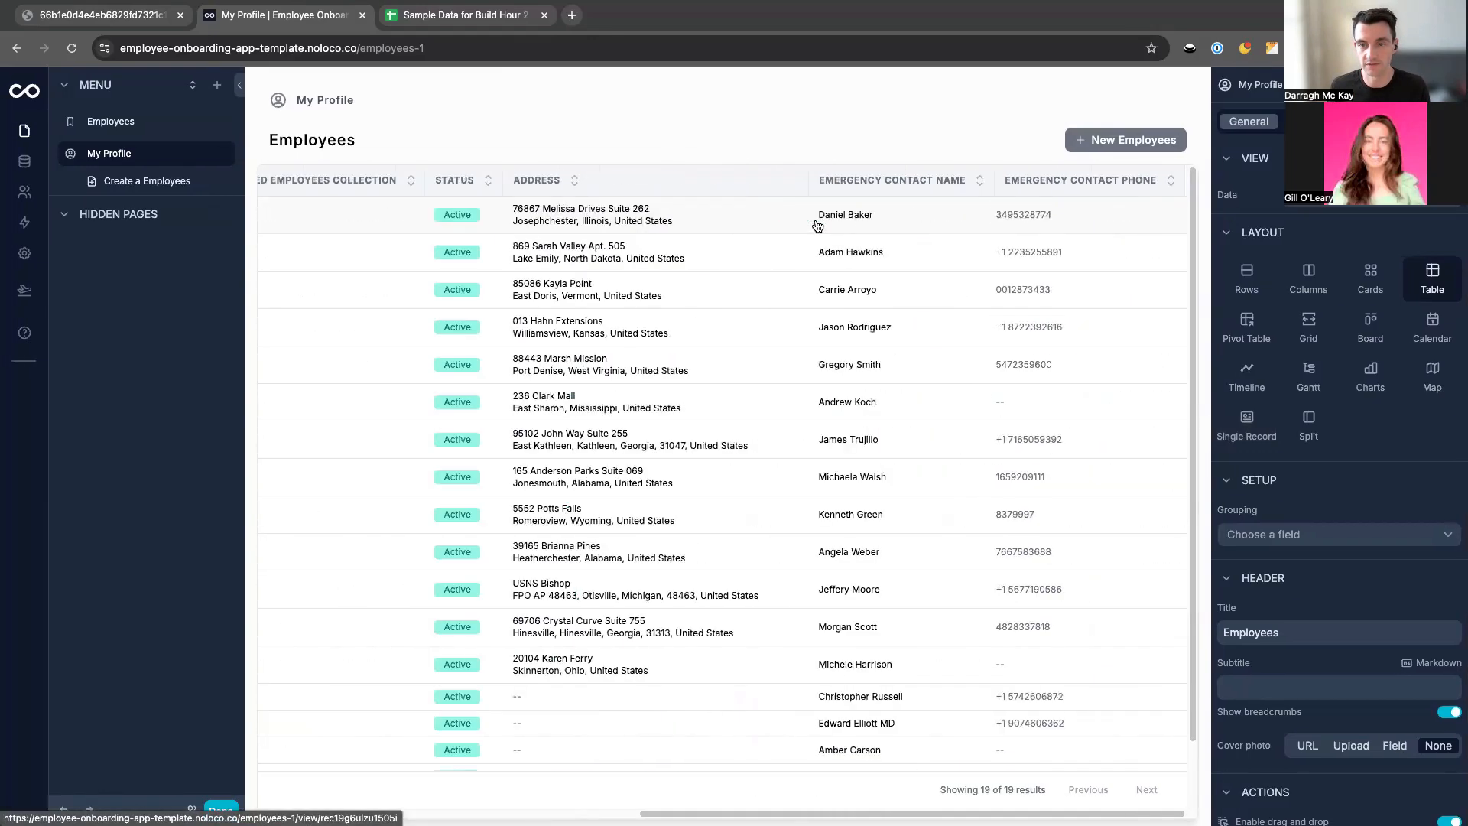
scroll(790, 237, "left", 10)
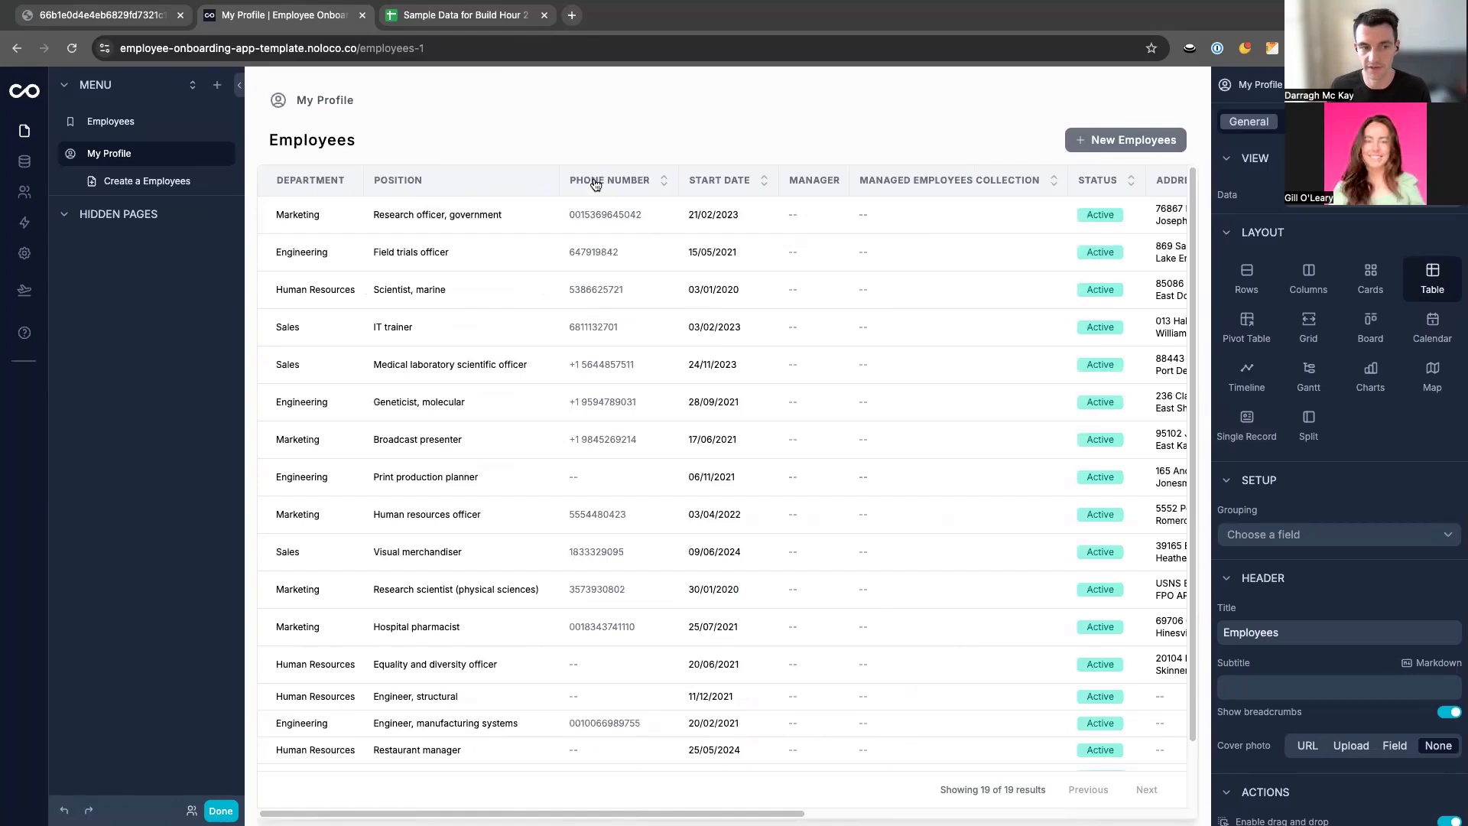
left_click(1248, 420)
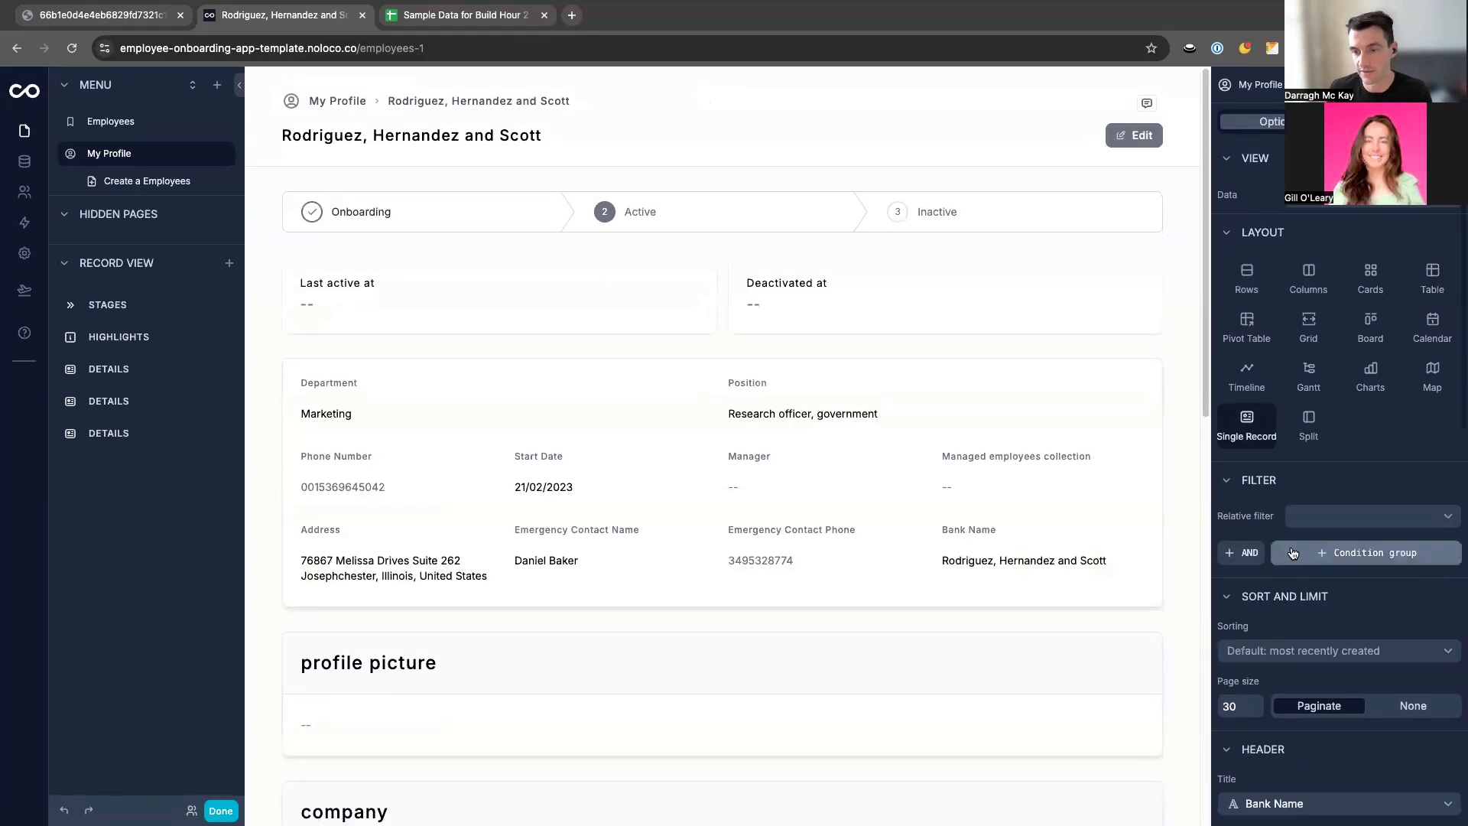
Add a filter to My Profile requiring id to equal the logged-in user's id.
left_click(1244, 559)
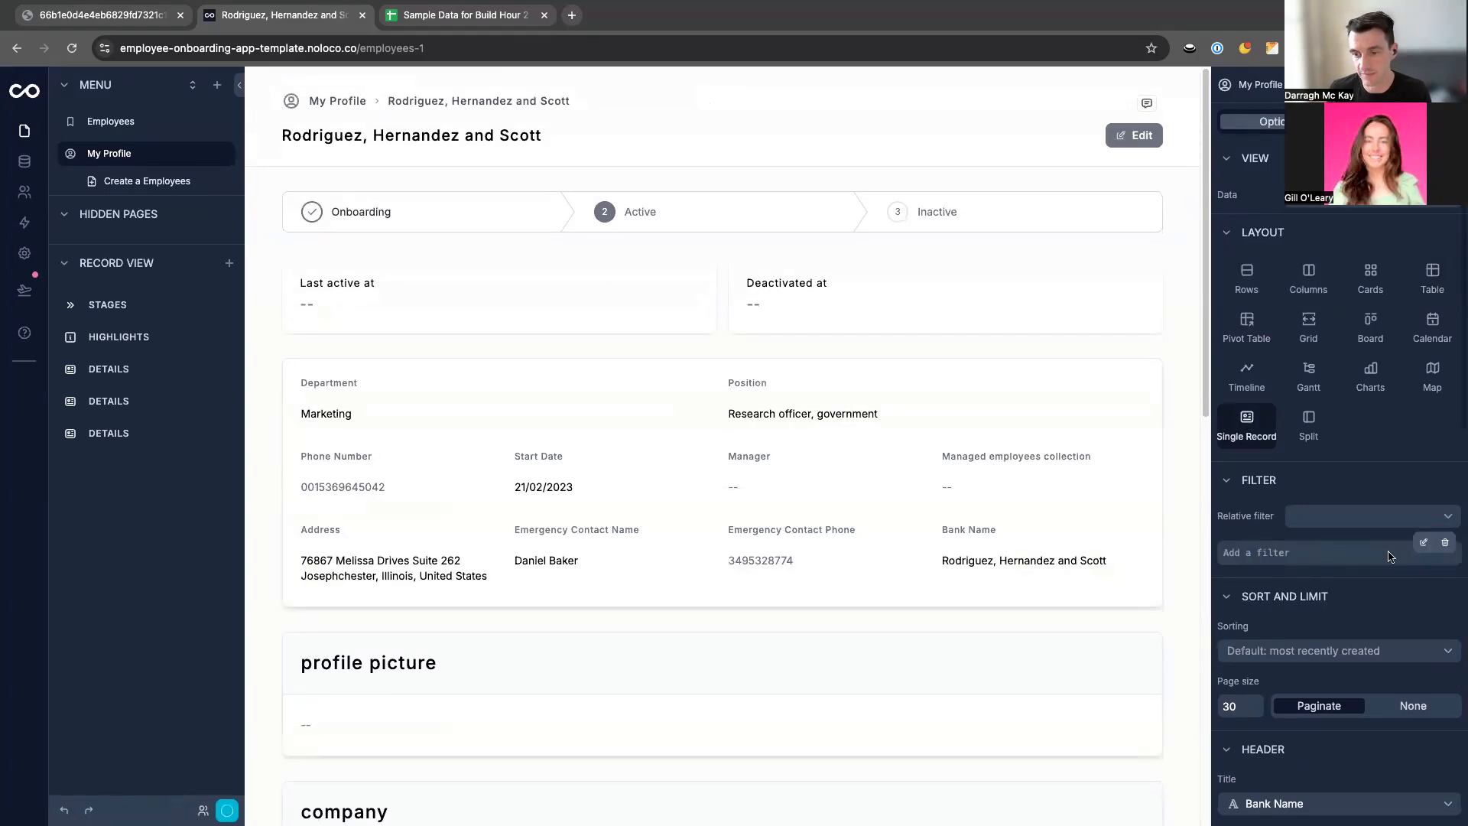
left_click(1424, 543)
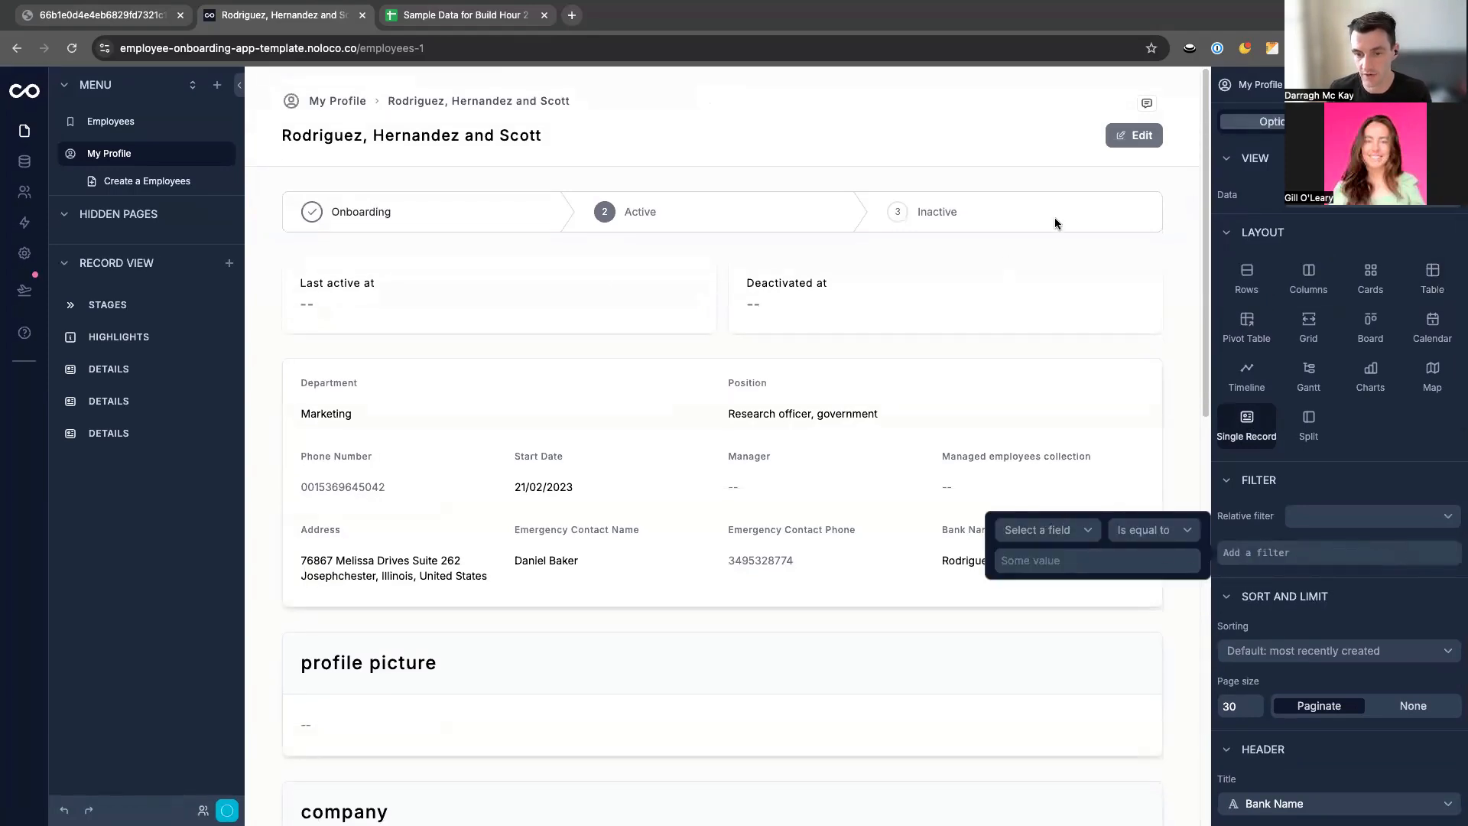
left_click(1037, 530)
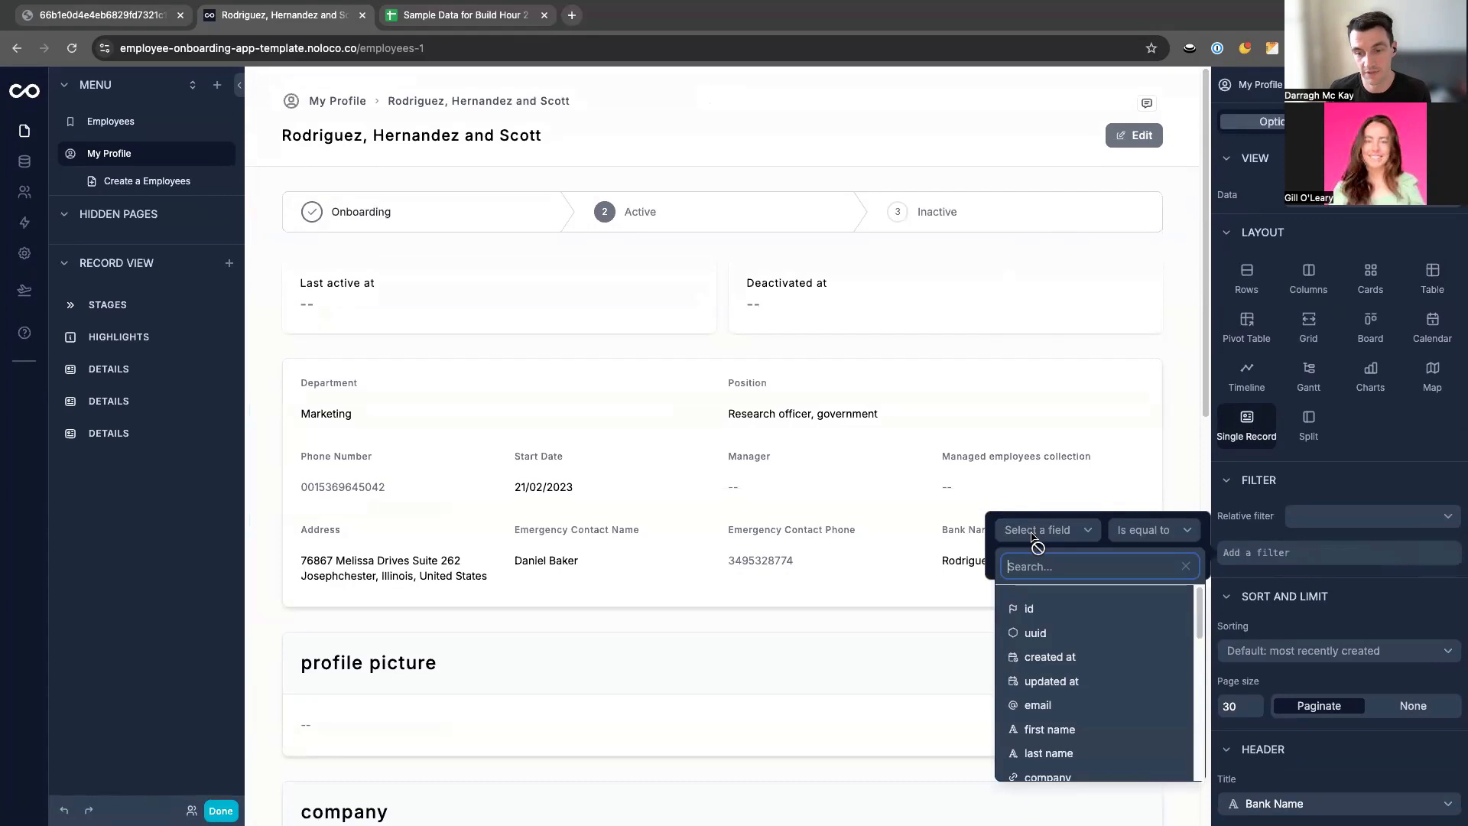
left_click(1039, 608)
left_click(1138, 536)
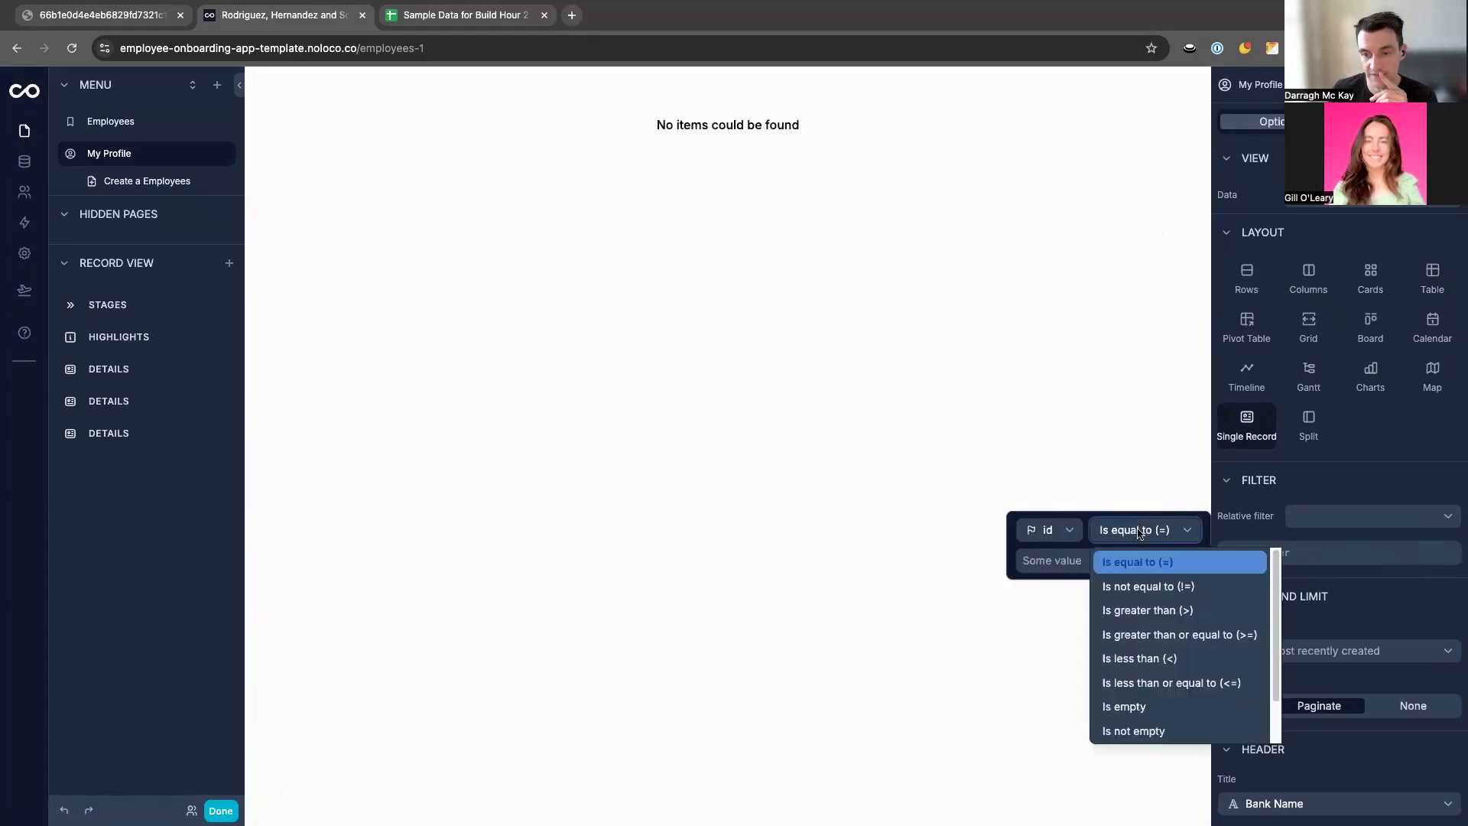
left_click(1084, 560)
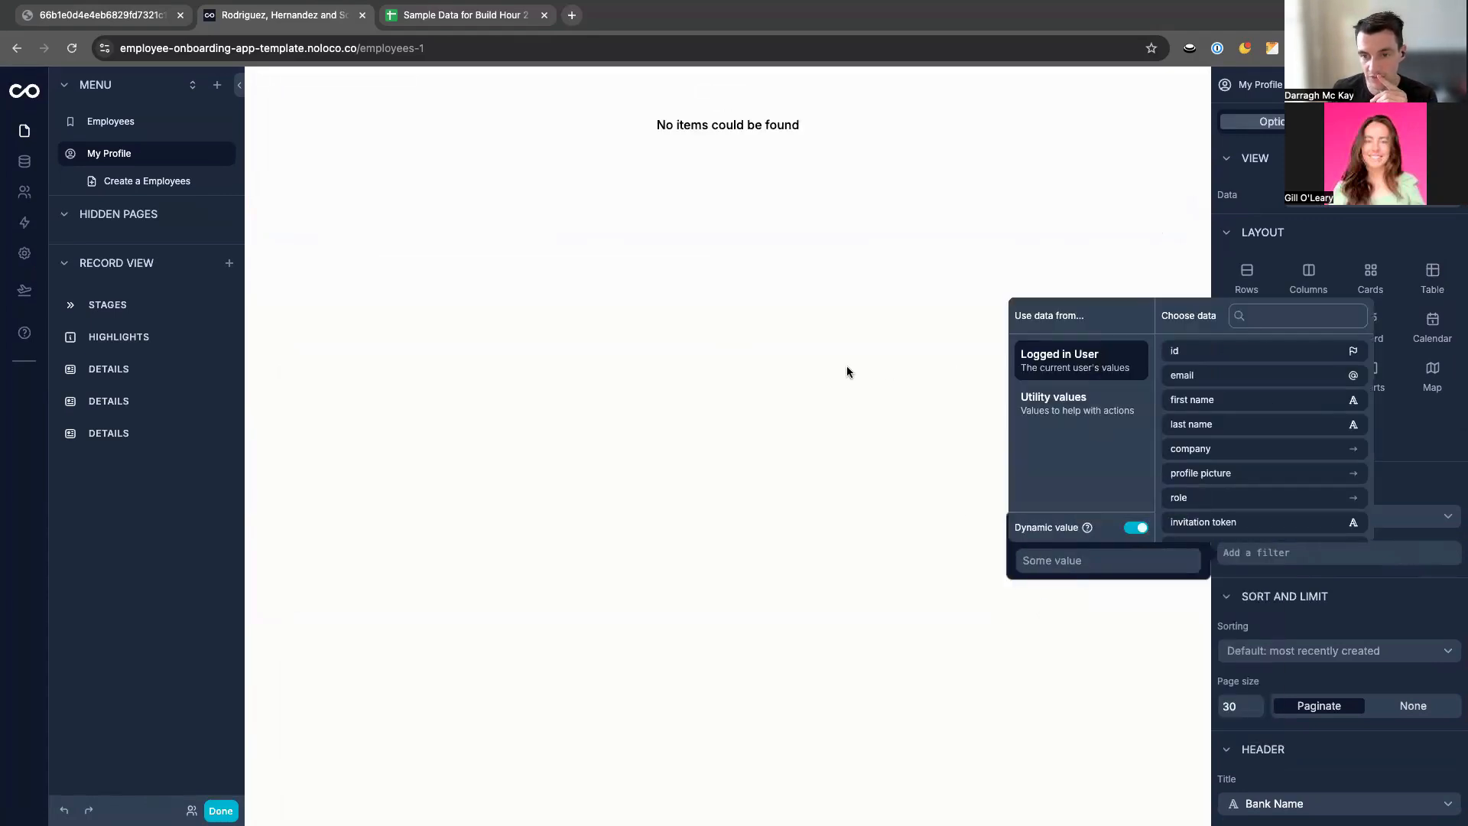
left_click(1195, 352)
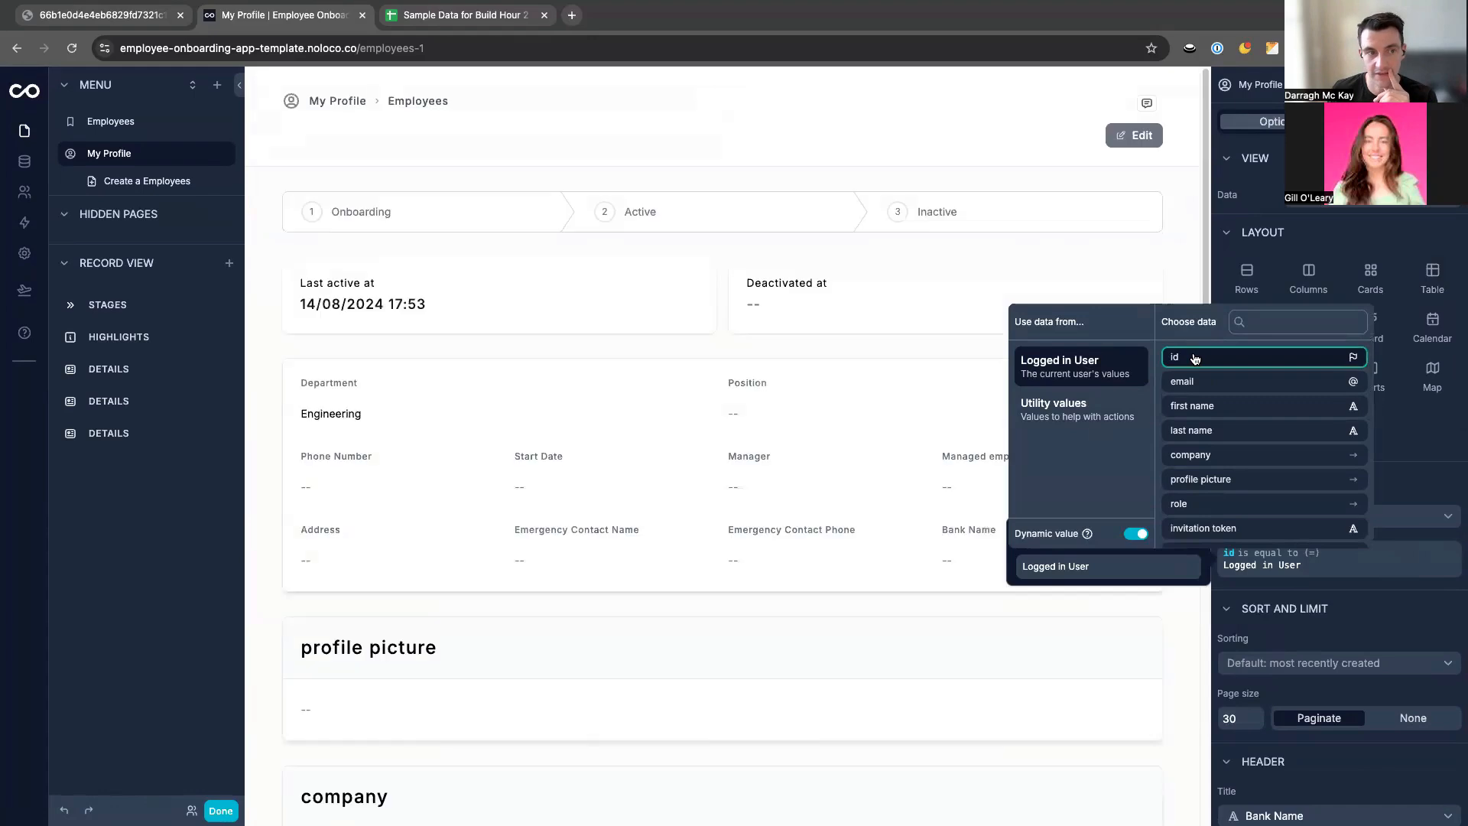
left_click(1274, 190)
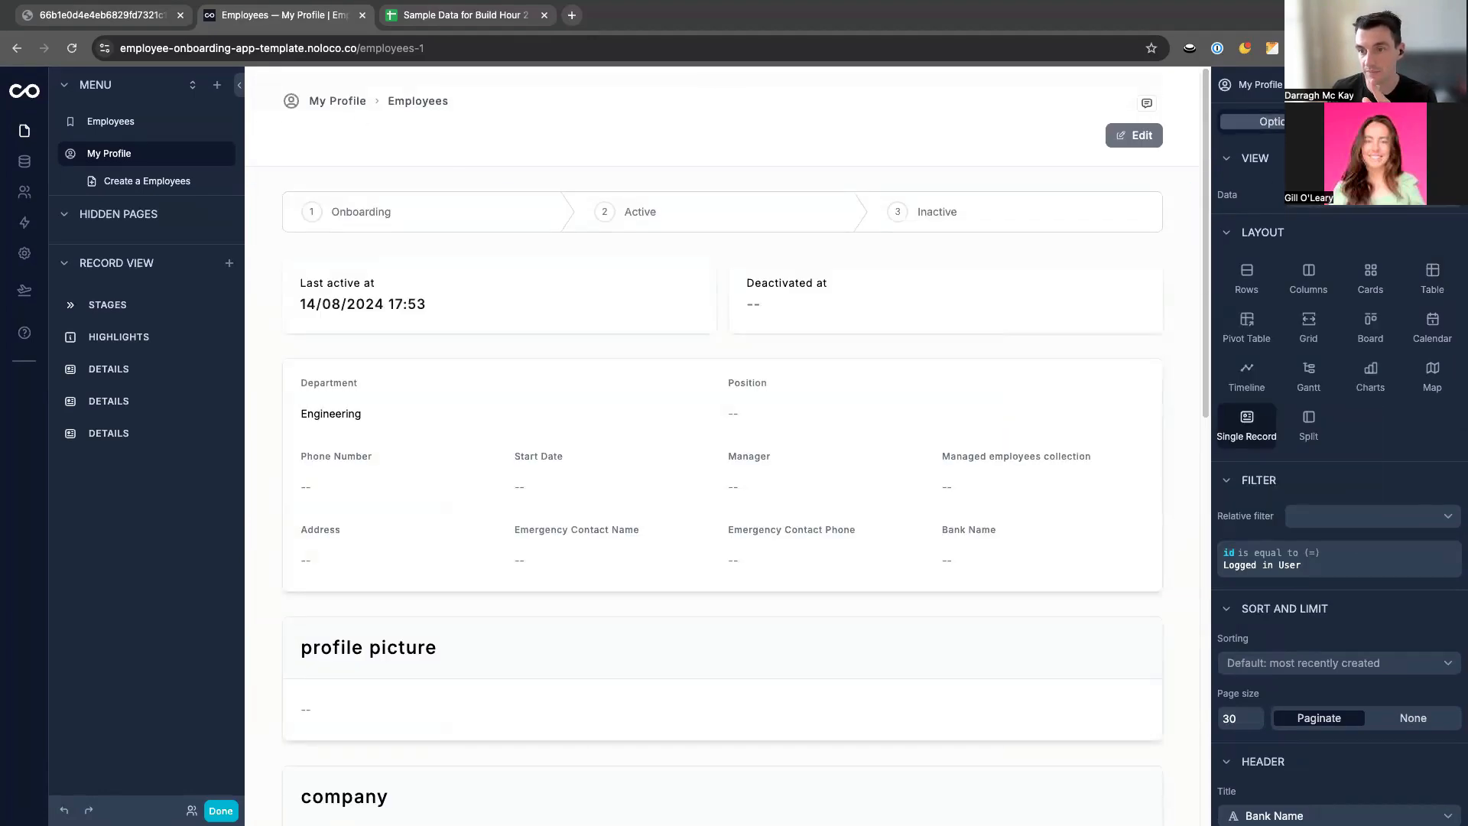
Set the record header title to Full Name and view the page as the first user listed.
scroll(1309, 412, "down", 4)
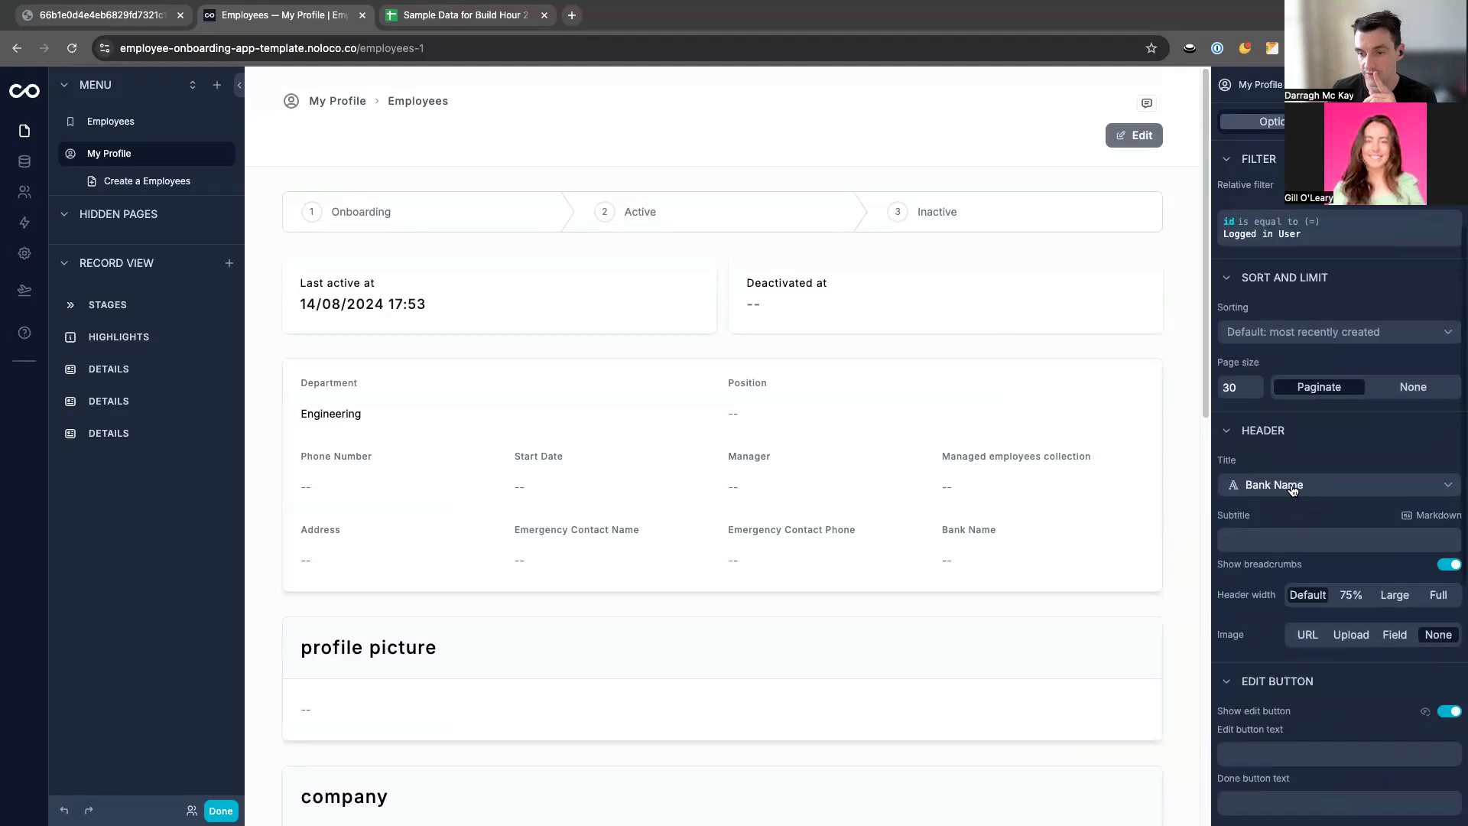
left_click(1292, 490)
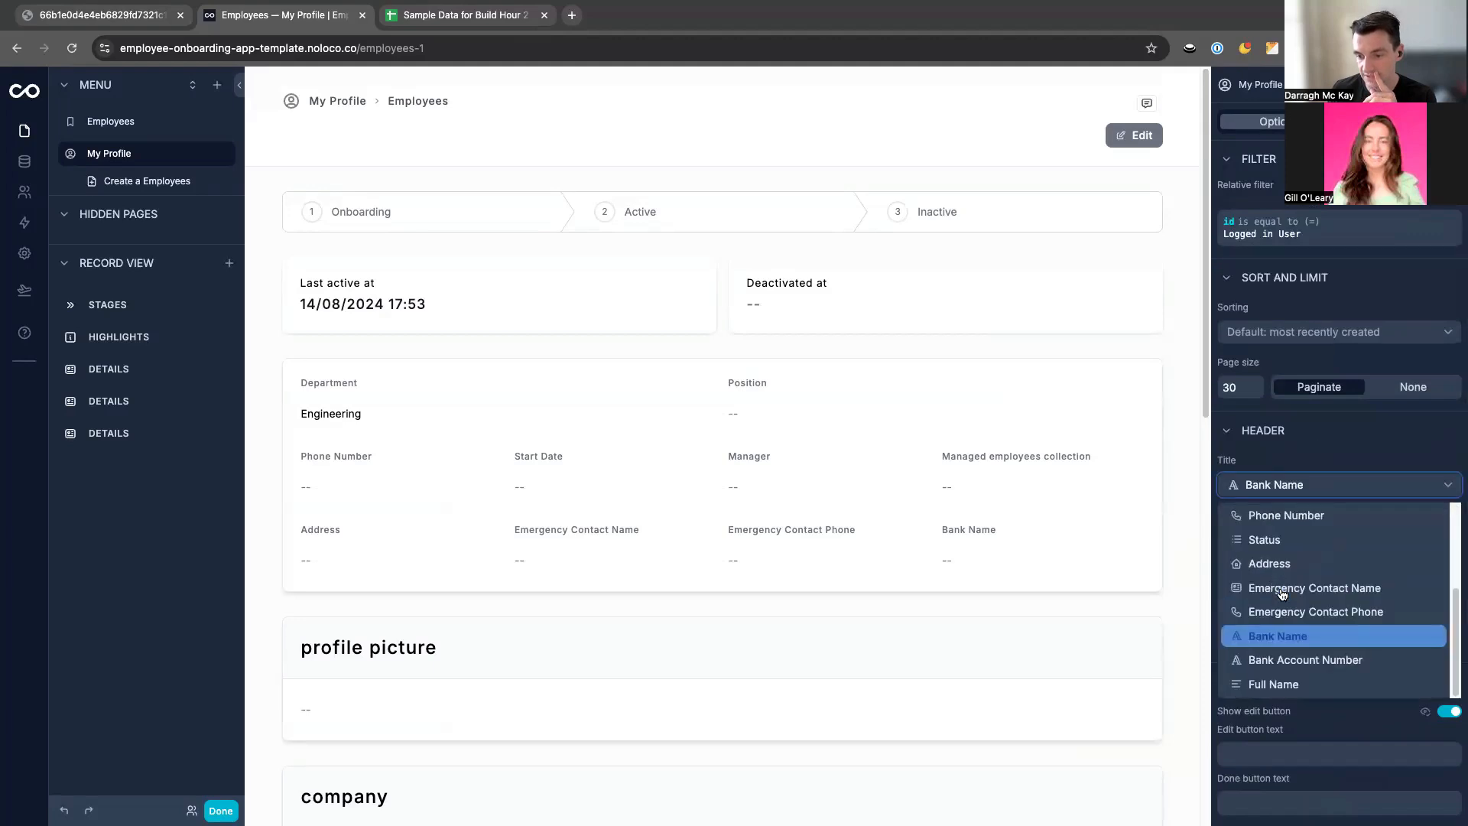
left_click(1279, 686)
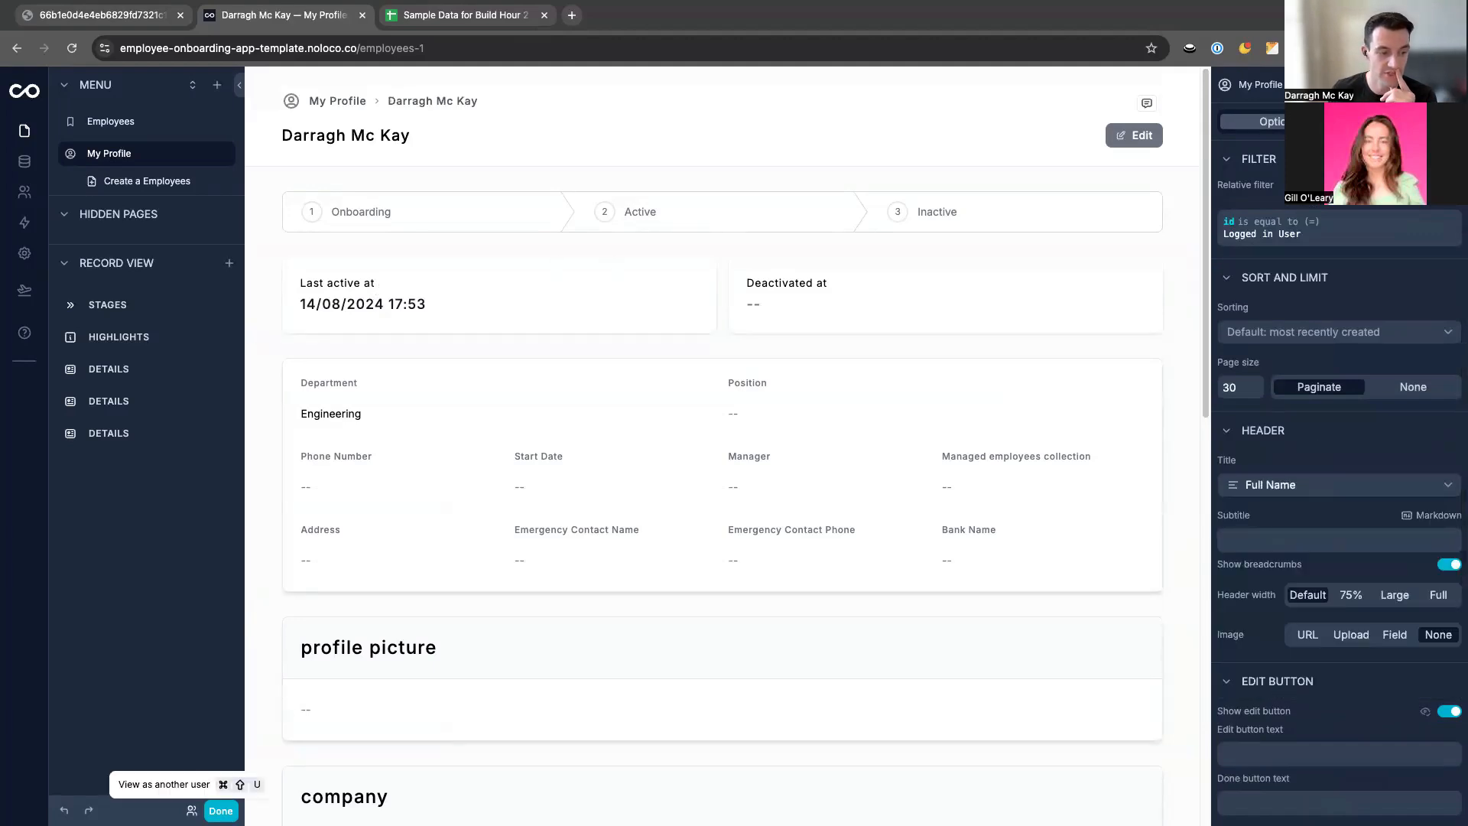
left_click(192, 811)
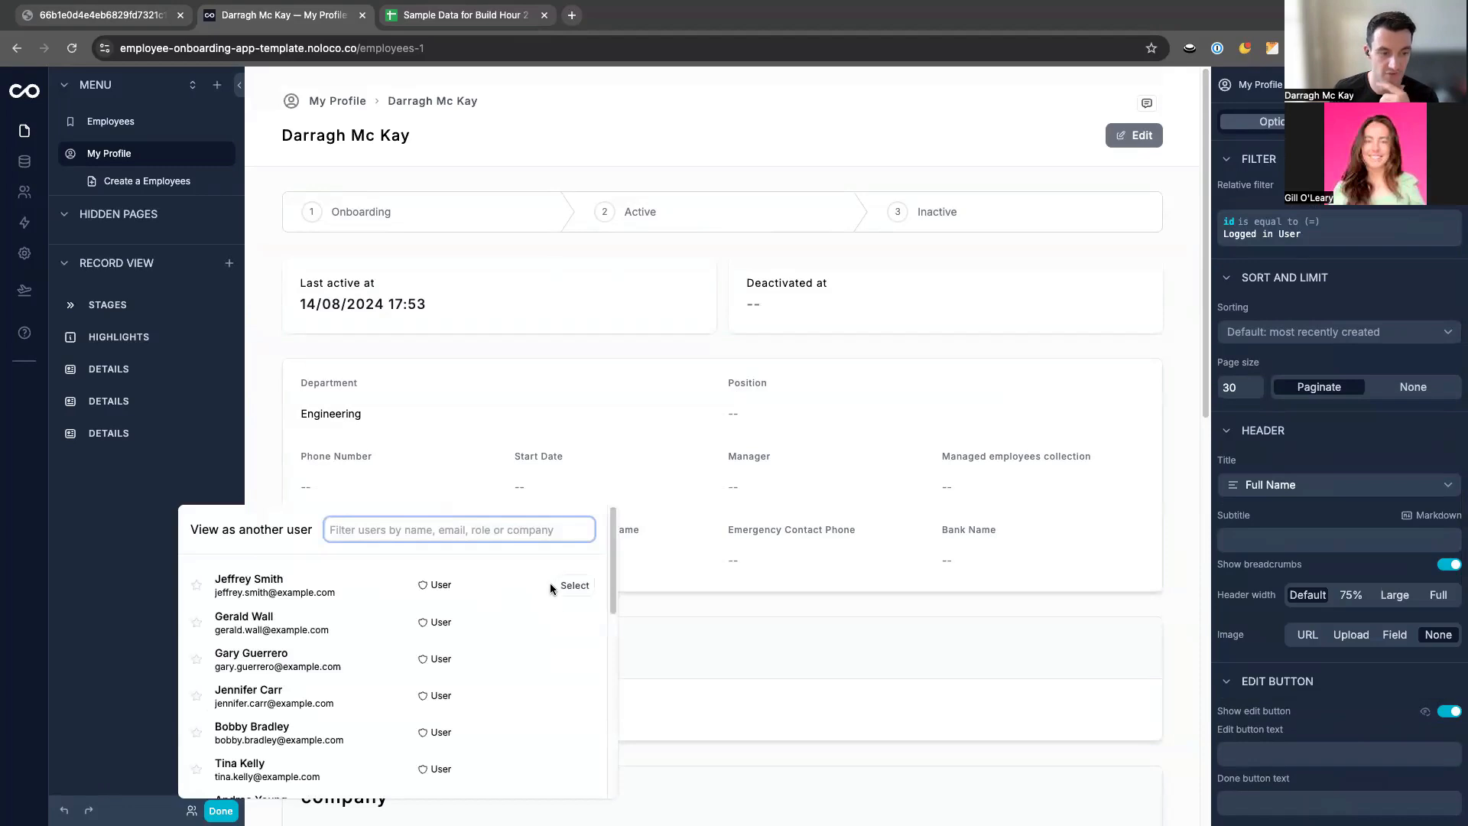
left_click(577, 585)
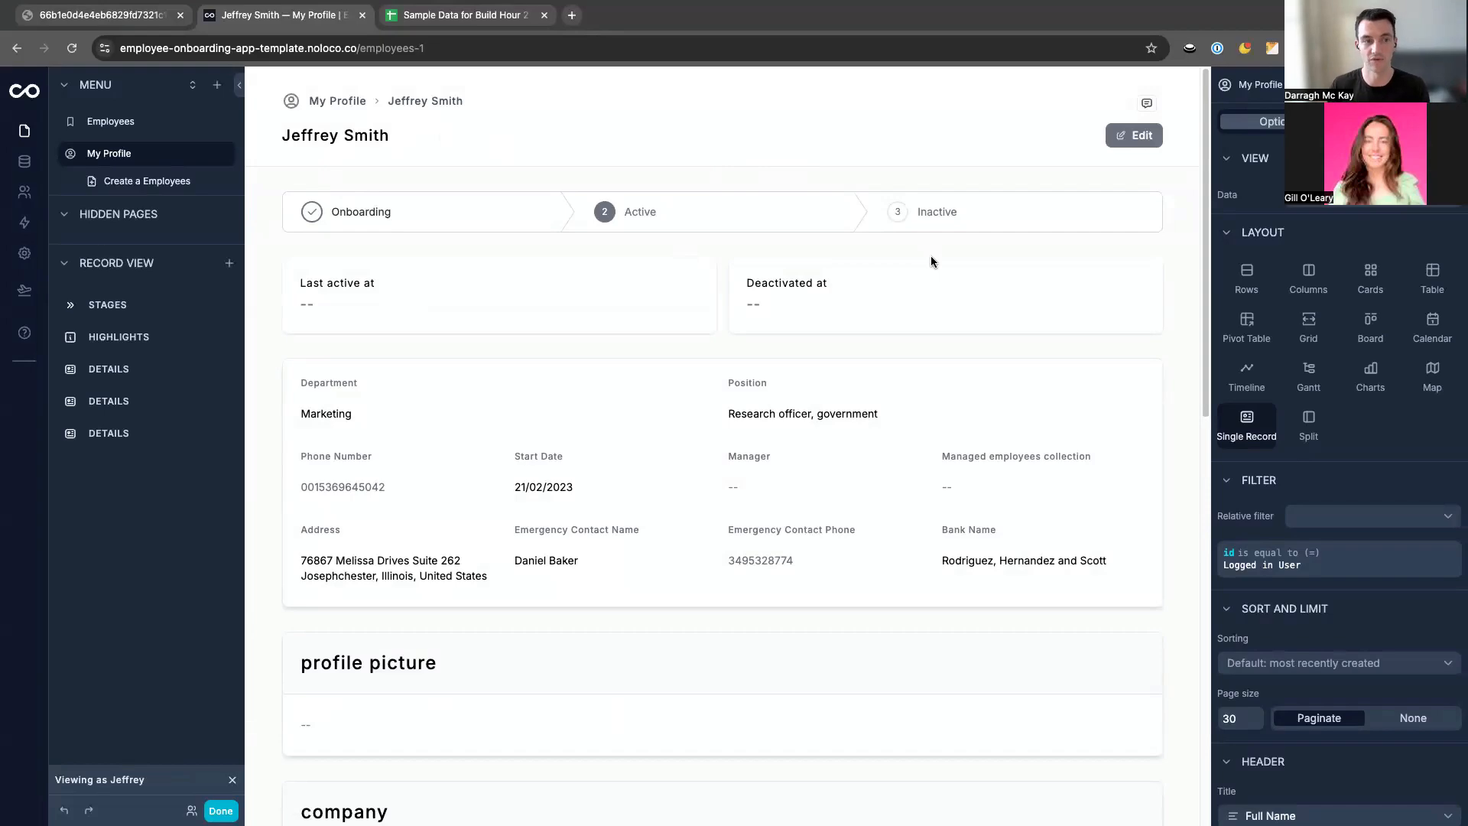
Delete the Stages section above the profile's highlights.
left_click(654, 211)
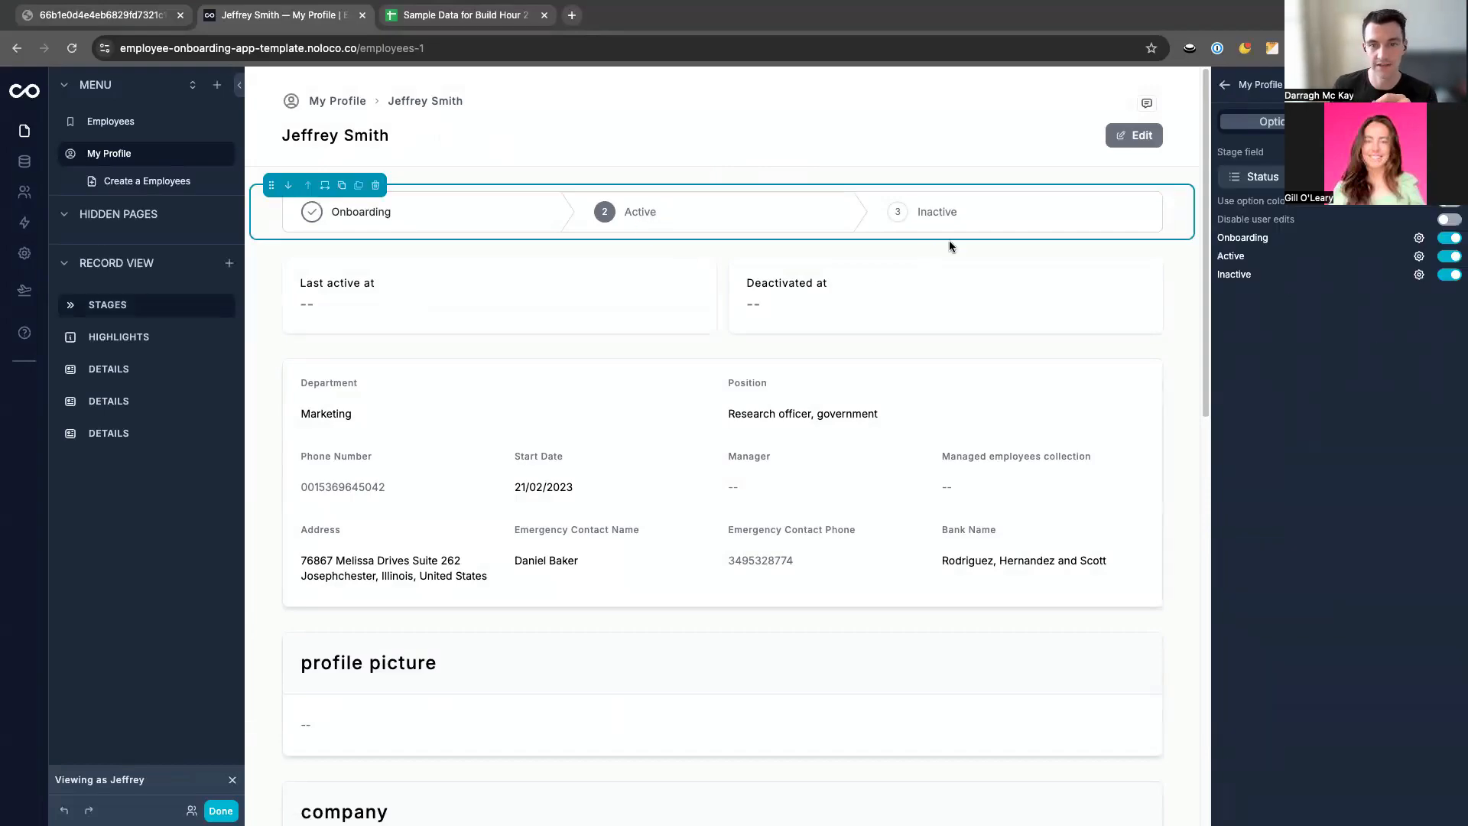
scroll(400, 230, "down", 3)
scroll(388, 233, "up", 3)
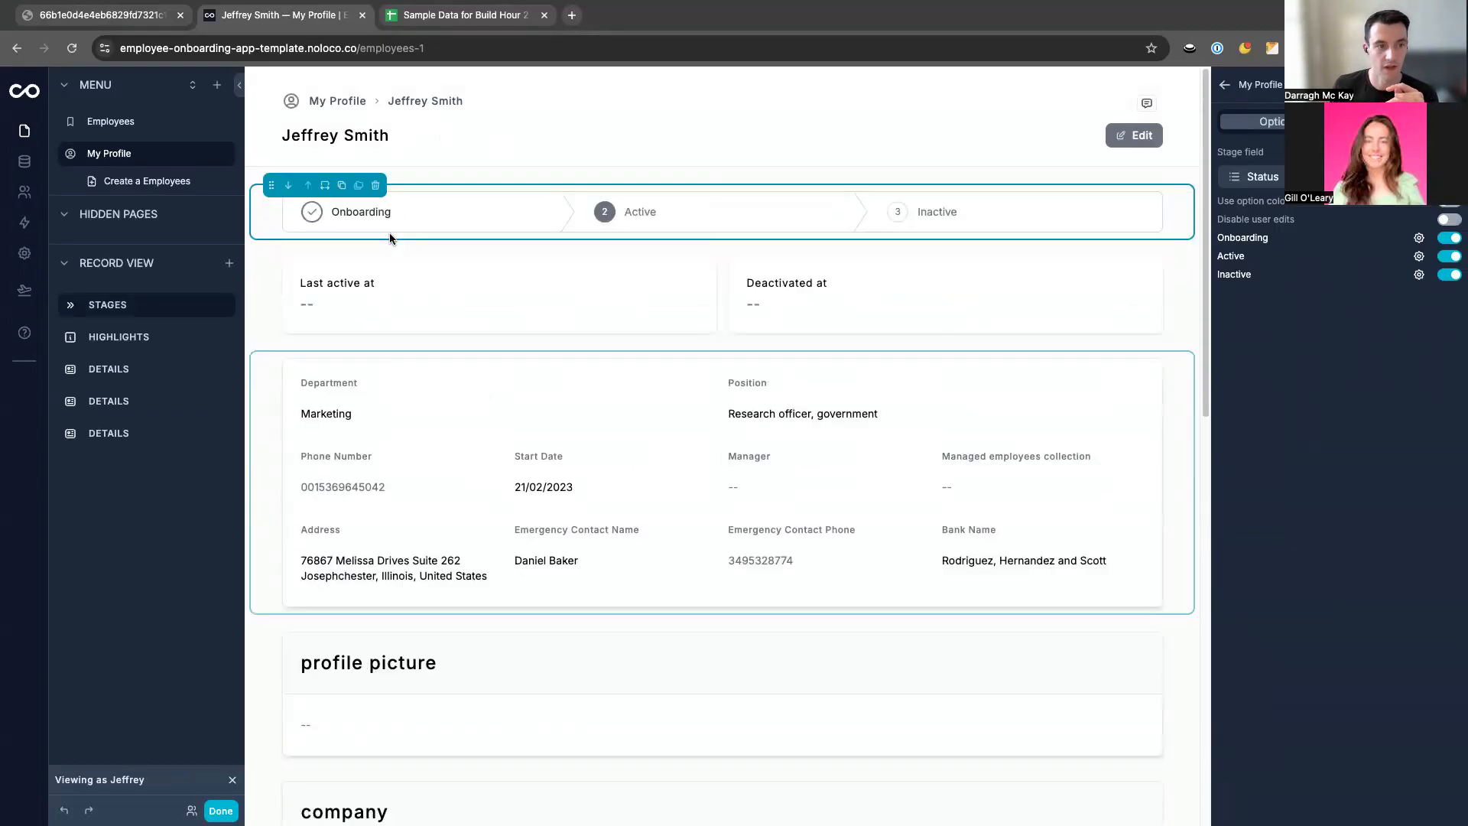
left_click(376, 186)
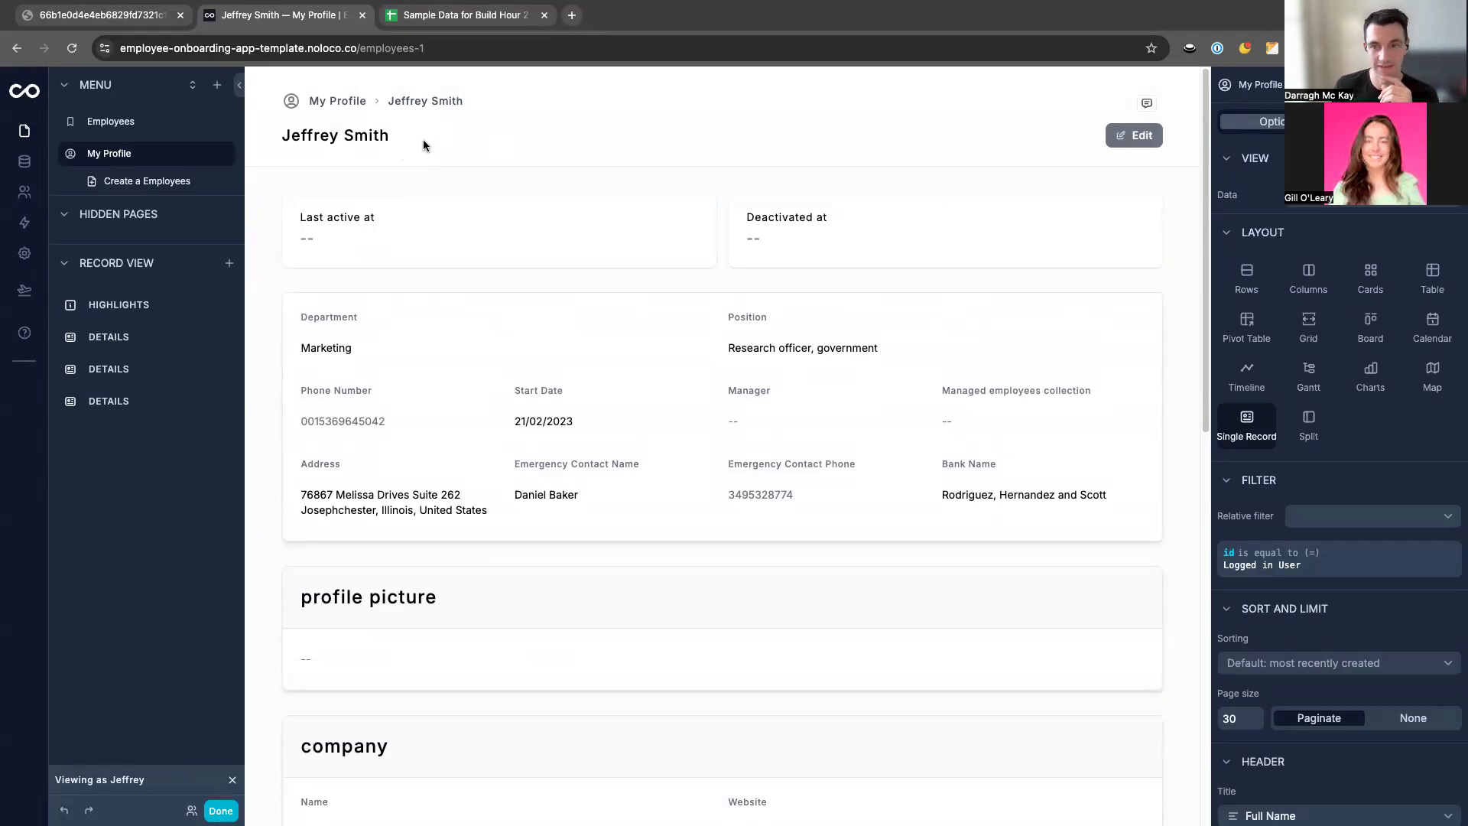
Add two new tabs to the My Profile record view.
scroll(1316, 458, "down", 1)
scroll(1315, 457, "down", 3)
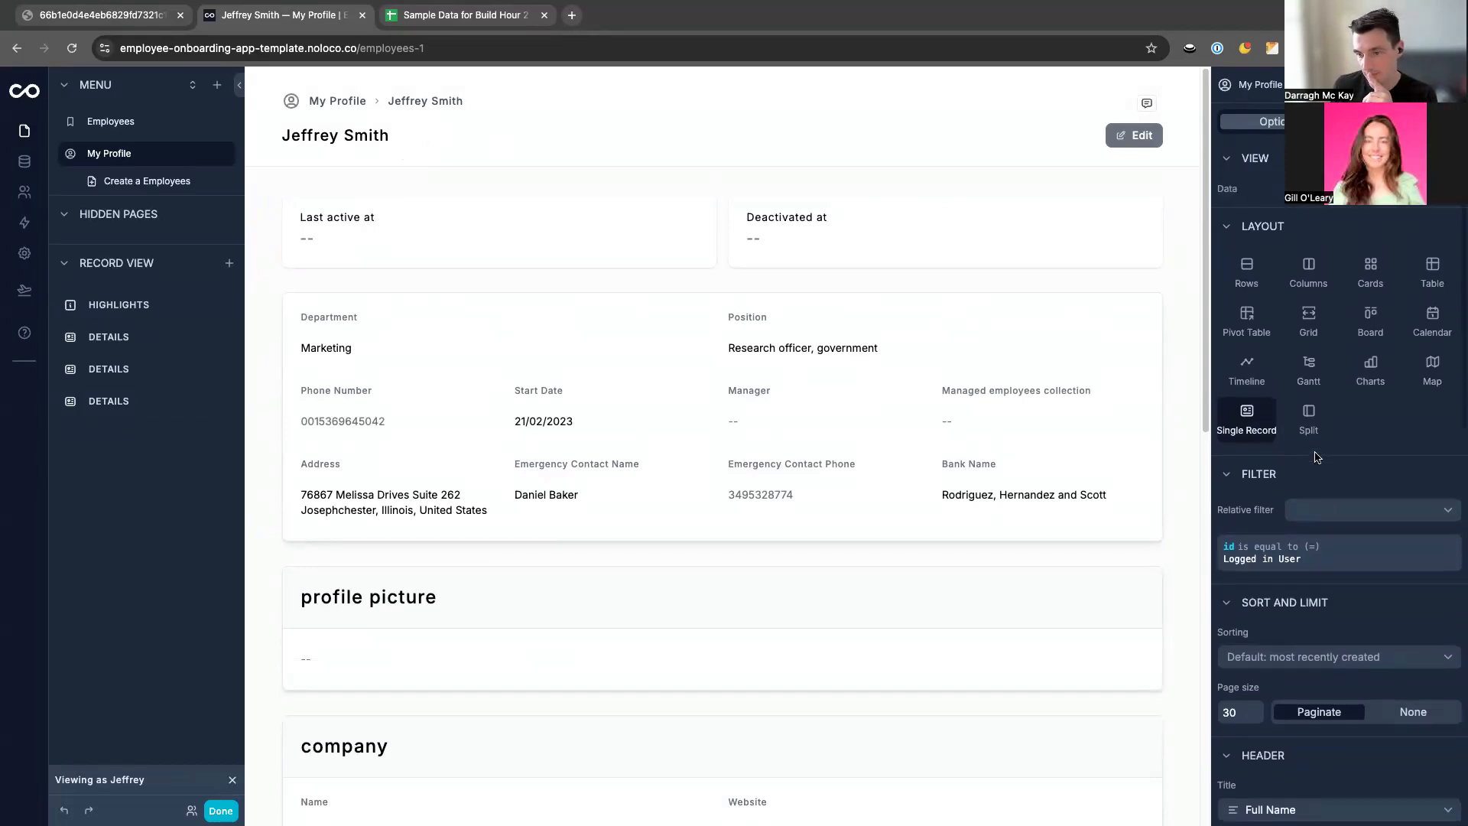
scroll(1356, 545, "down", 11)
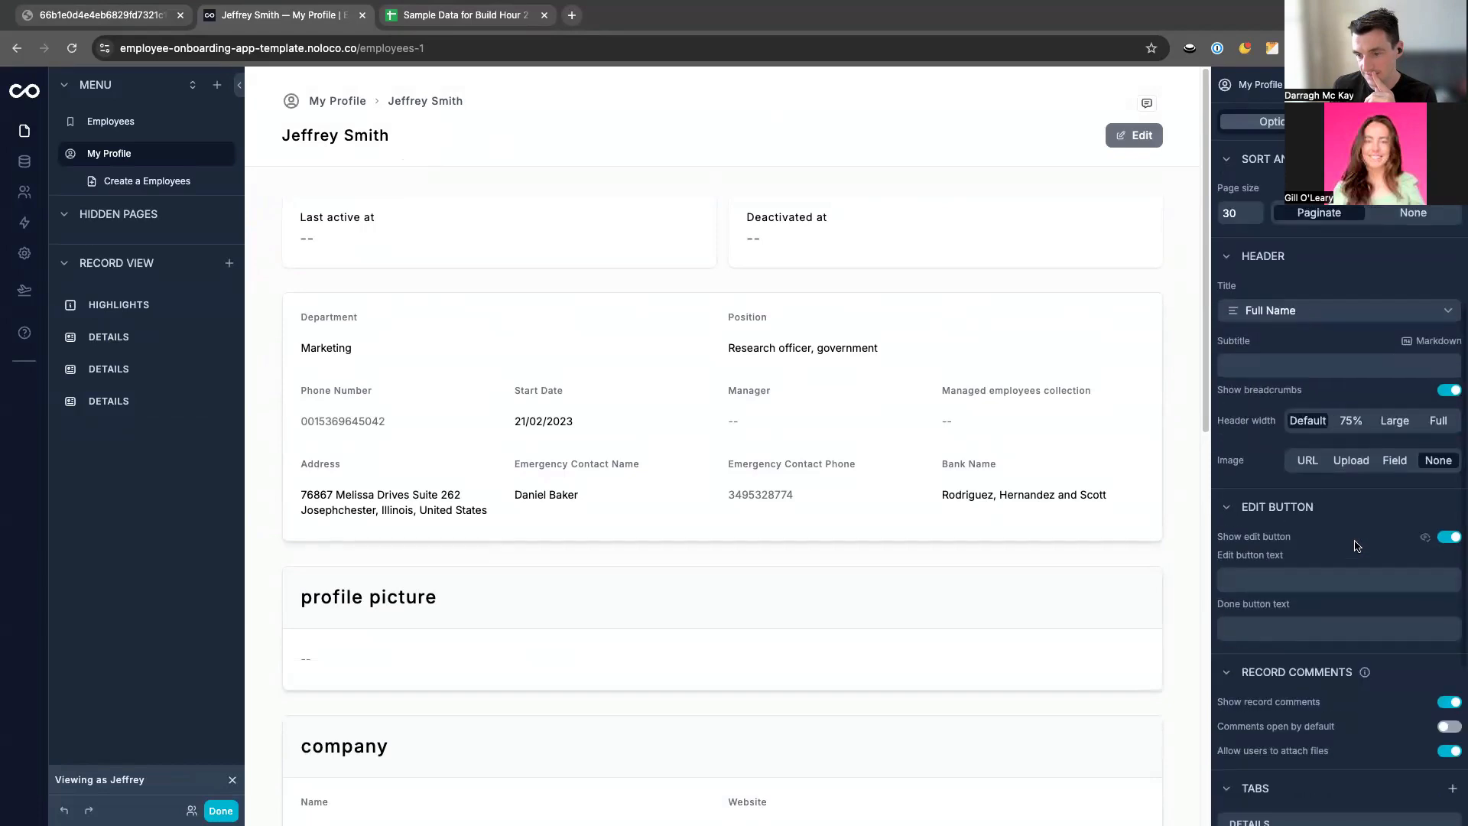
left_click(1453, 633)
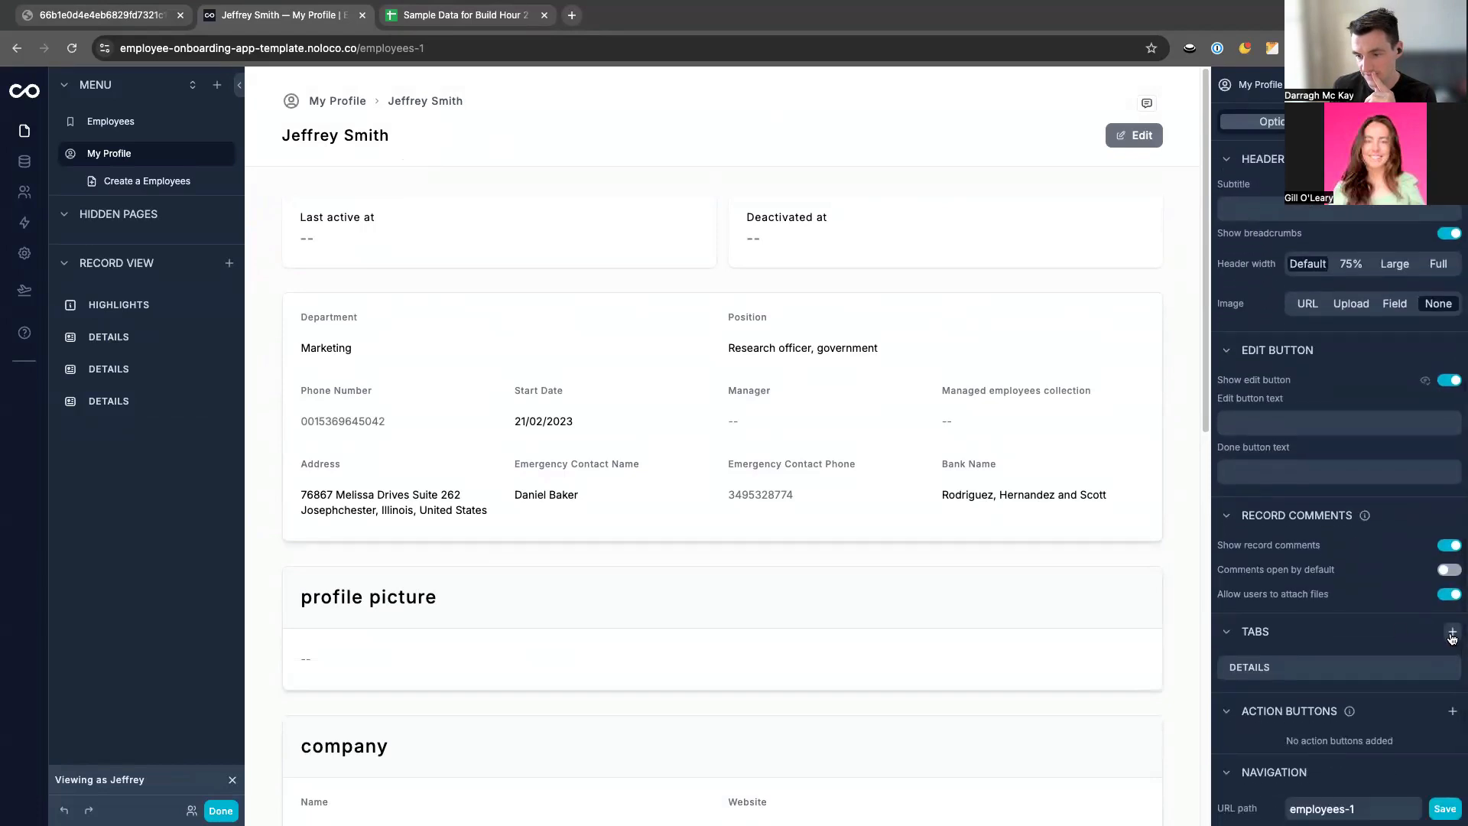
left_click(1453, 633)
scroll(1383, 670, "down", 2)
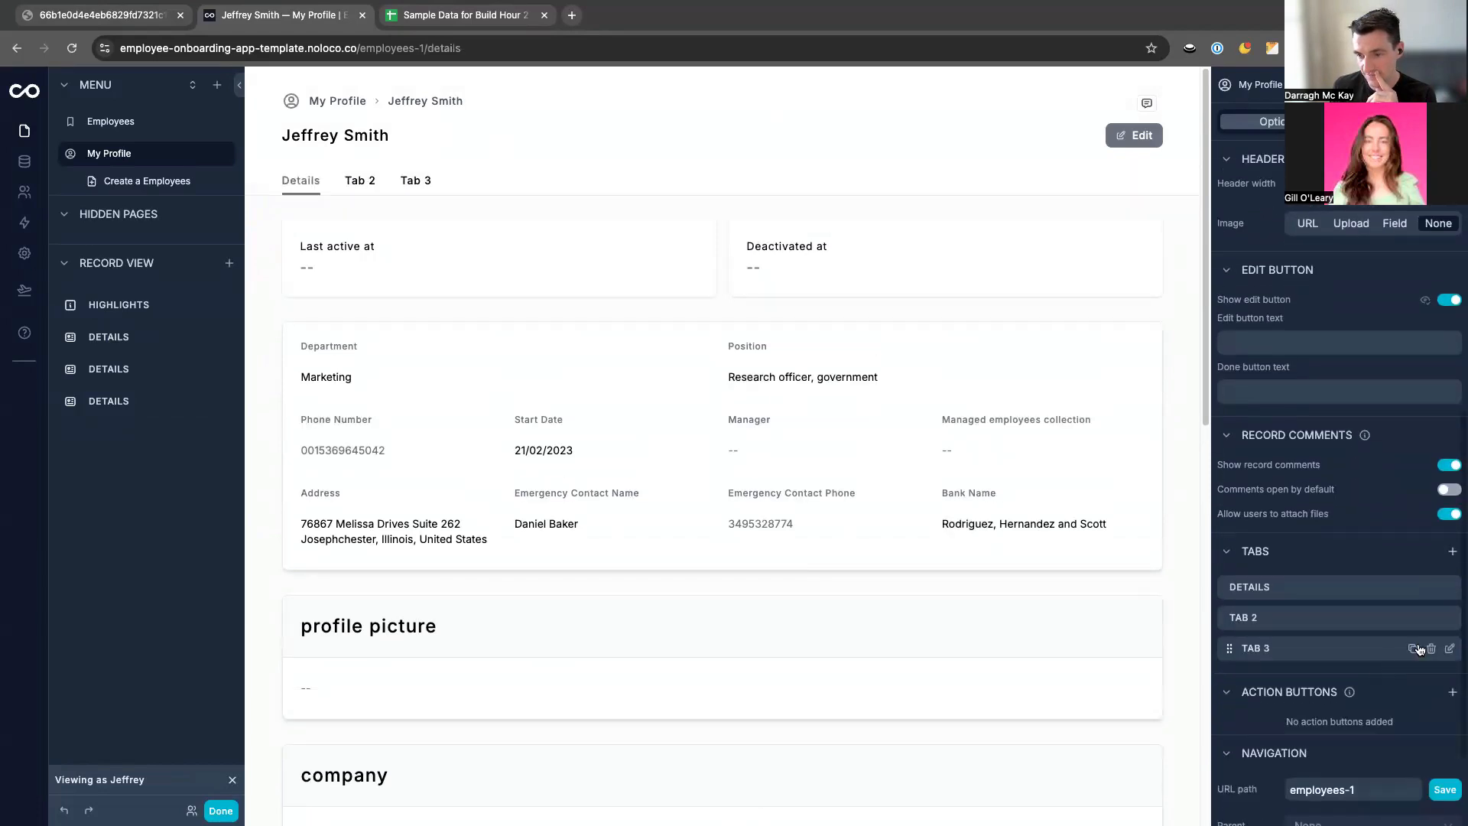
Rename the Details tab as Onboarding and open its visibility settings.
left_click(1451, 588)
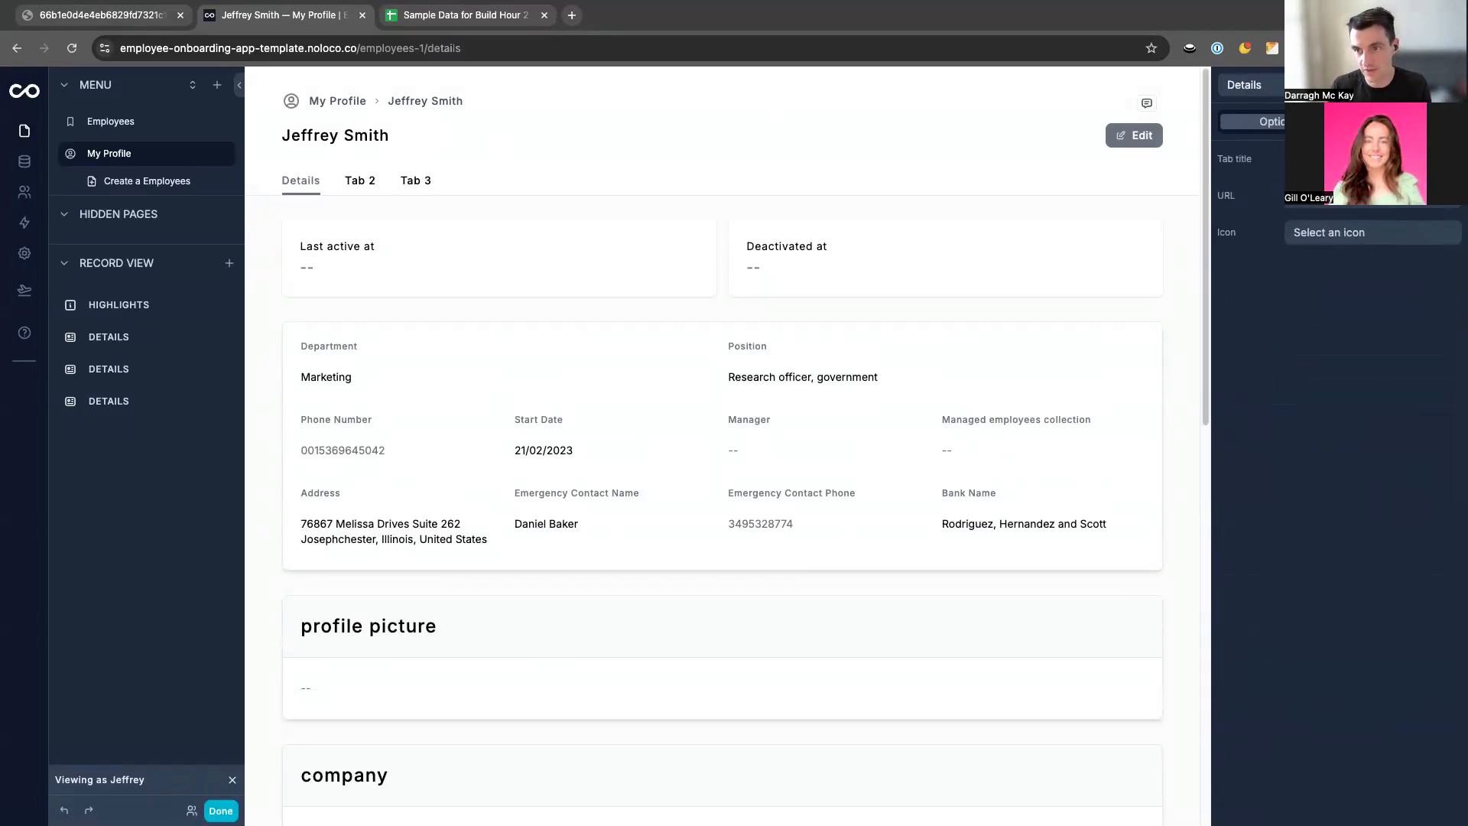
type("Onboarding")
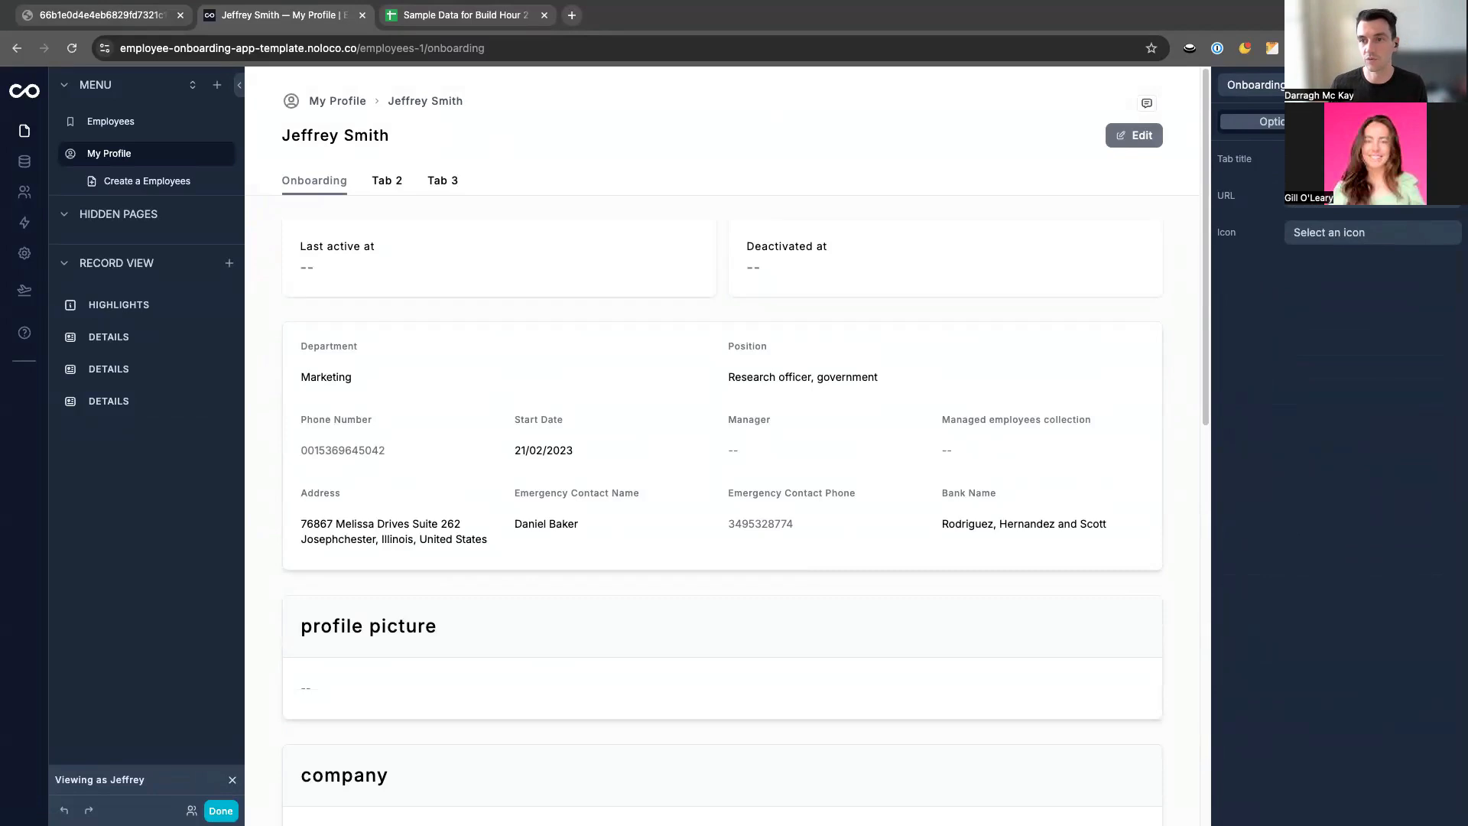
left_click(1401, 122)
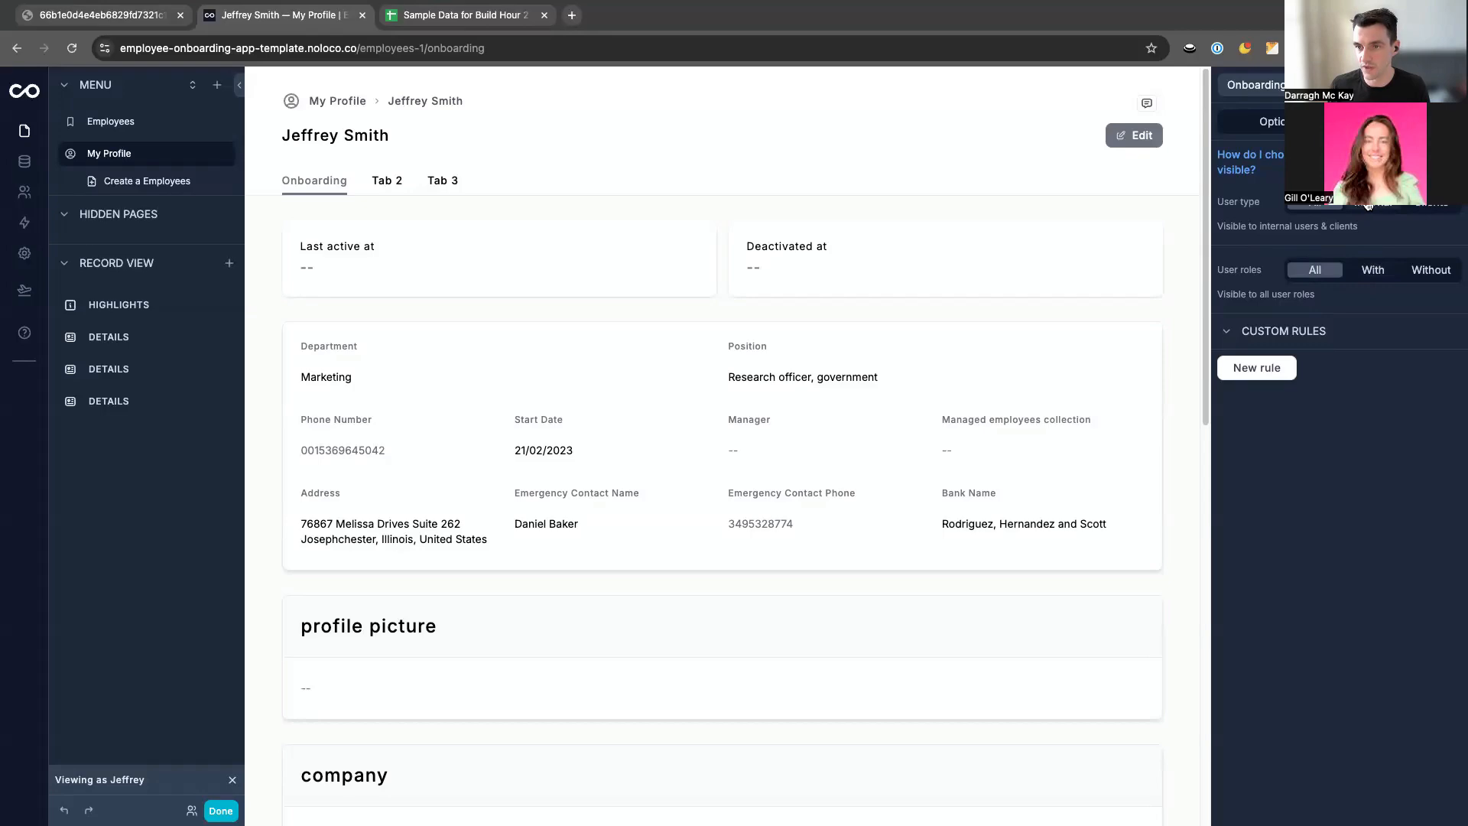
Add a Stages element at the end of the Onboarding tab, using Status as its stage field.
left_click(726, 690)
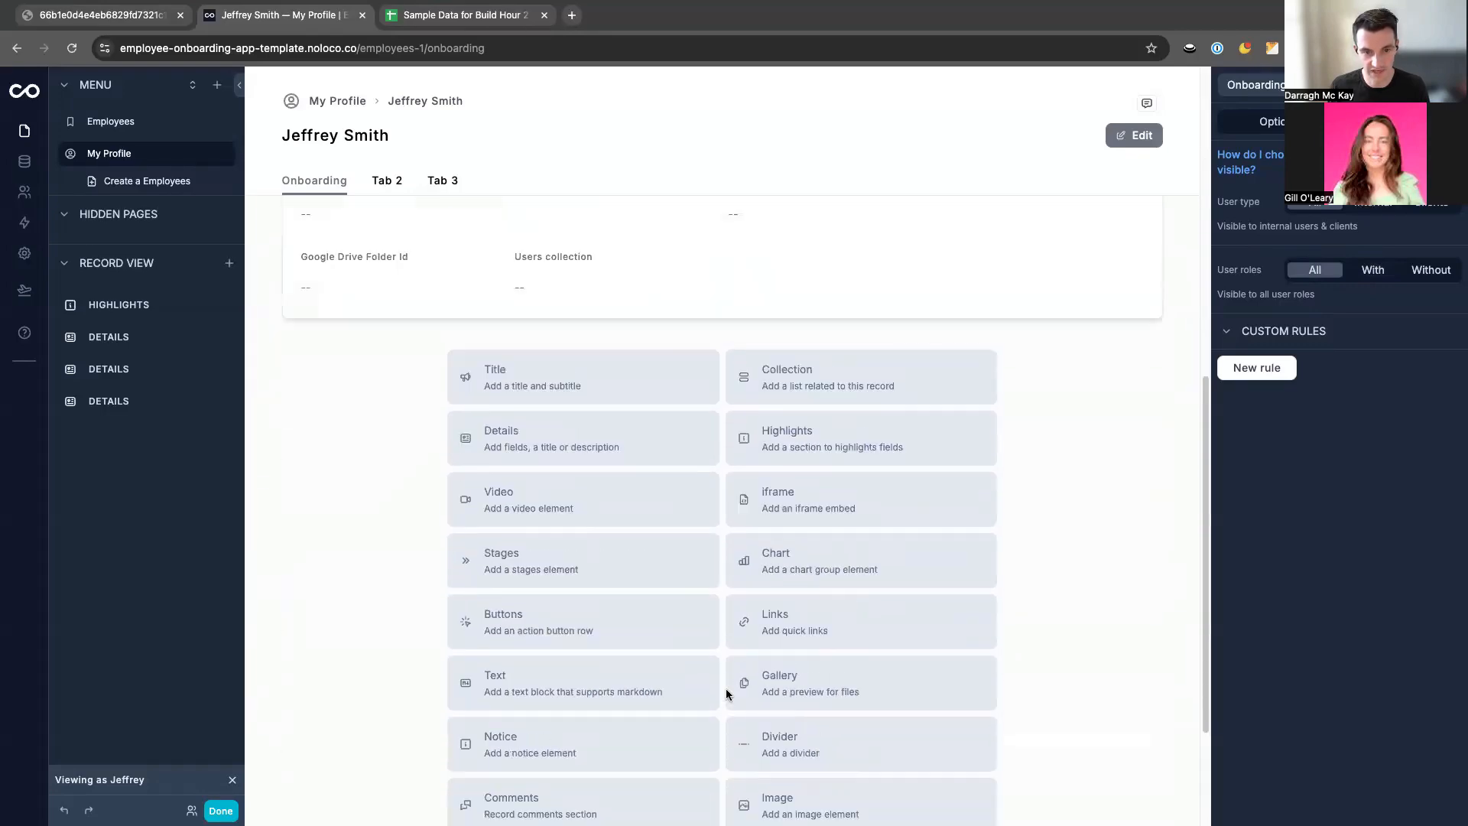
left_click(578, 560)
left_click(1282, 178)
left_click(1266, 209)
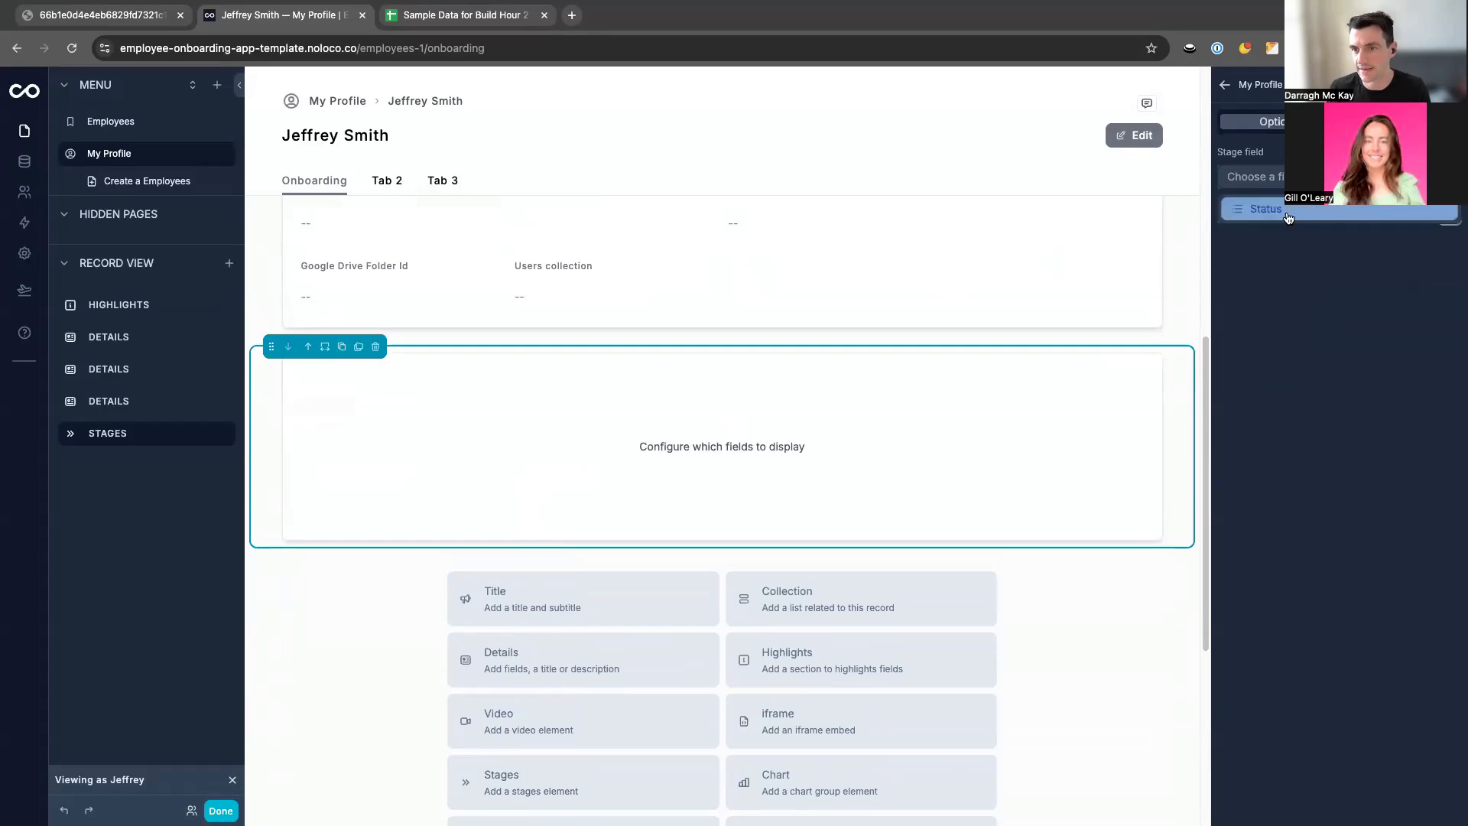
Set the employee's stage to Onboarding in the new Stages element.
scroll(812, 372, "down", 10)
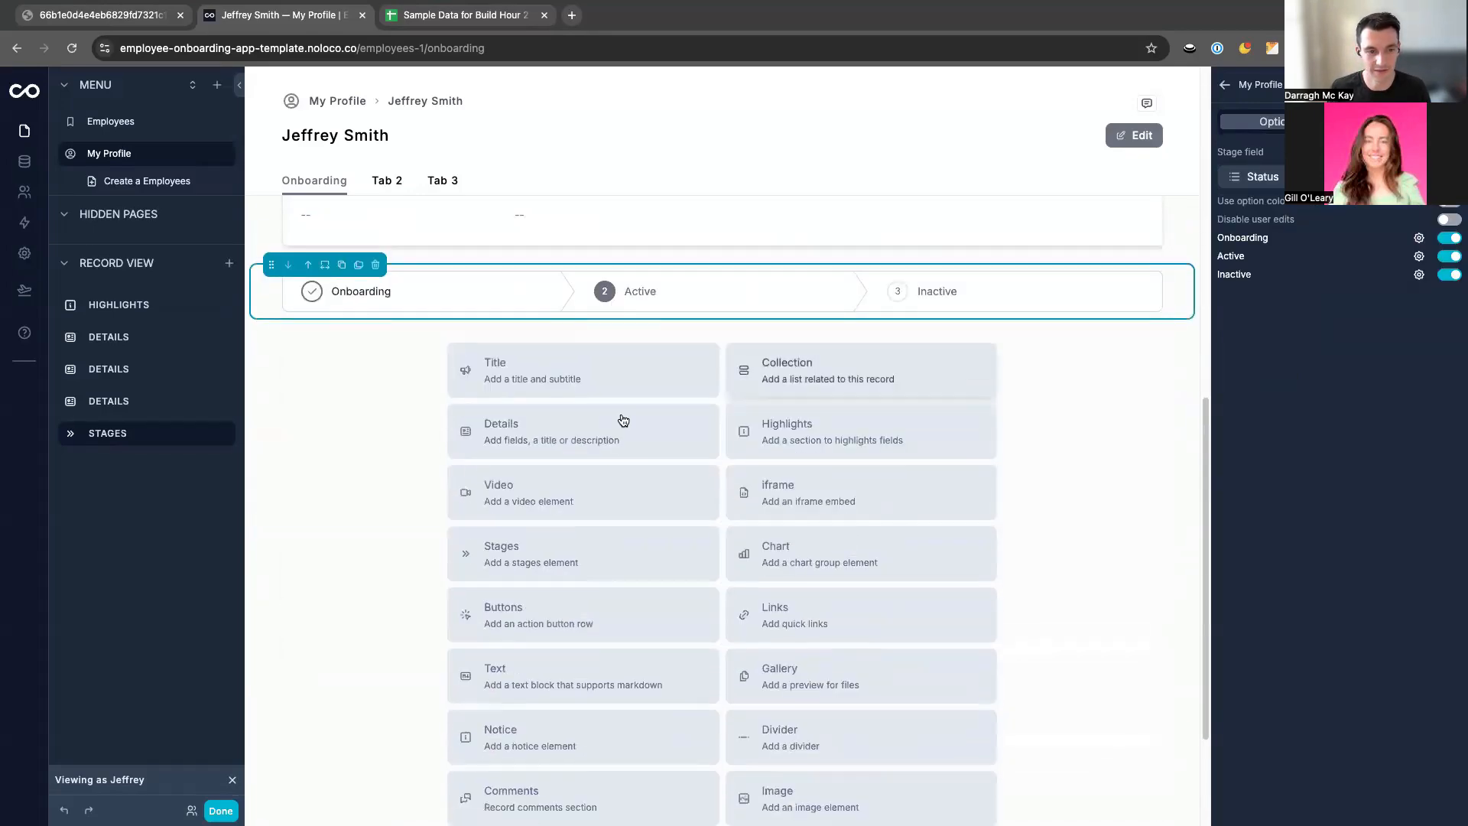
left_click(319, 295)
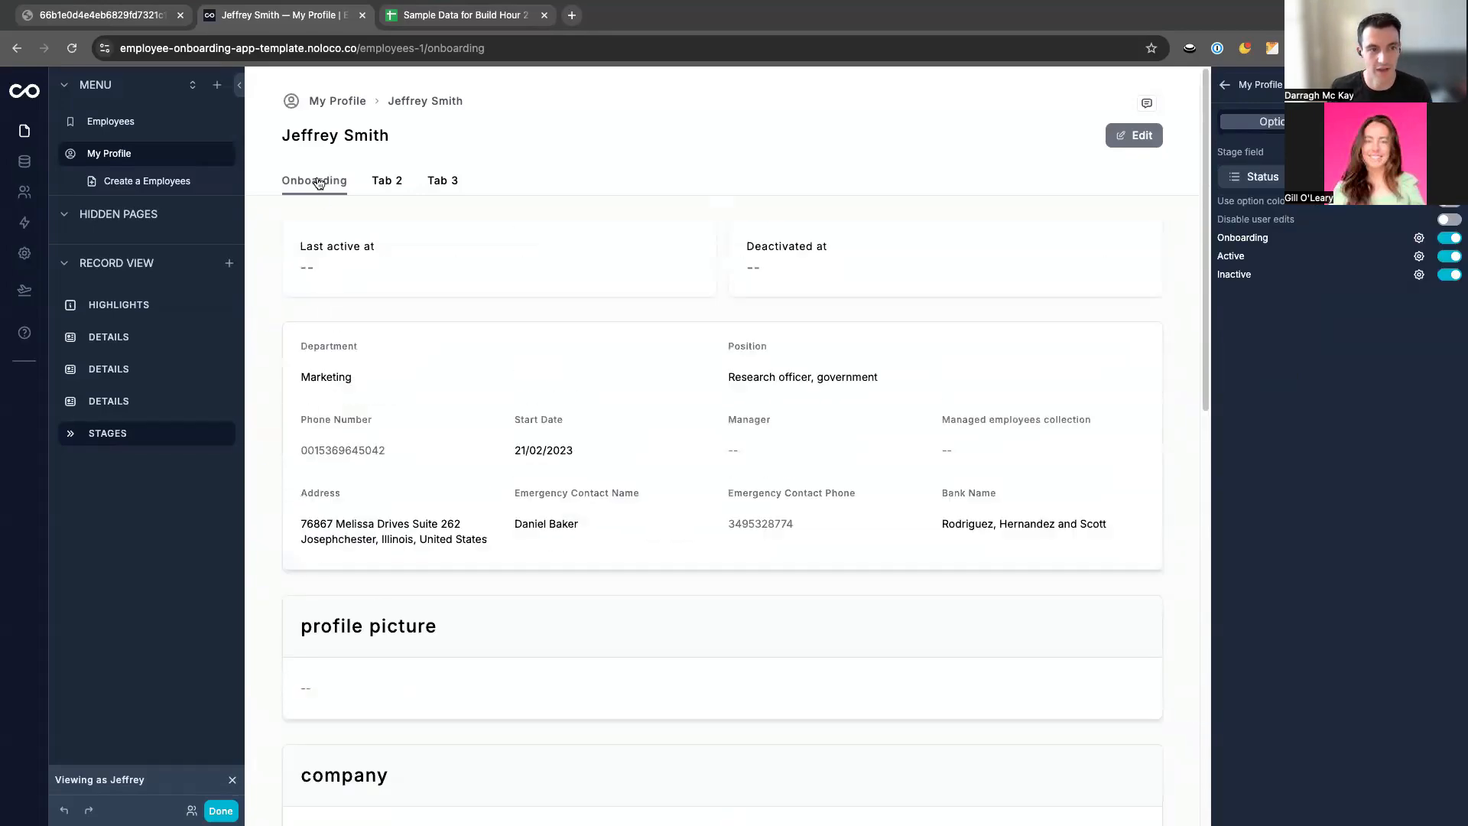
Add a custom visibility rule to the Onboarding tab requiring My Profile > Status to be equal to Onboarding.
left_click(341, 151)
scroll(1392, 449, "down", 8)
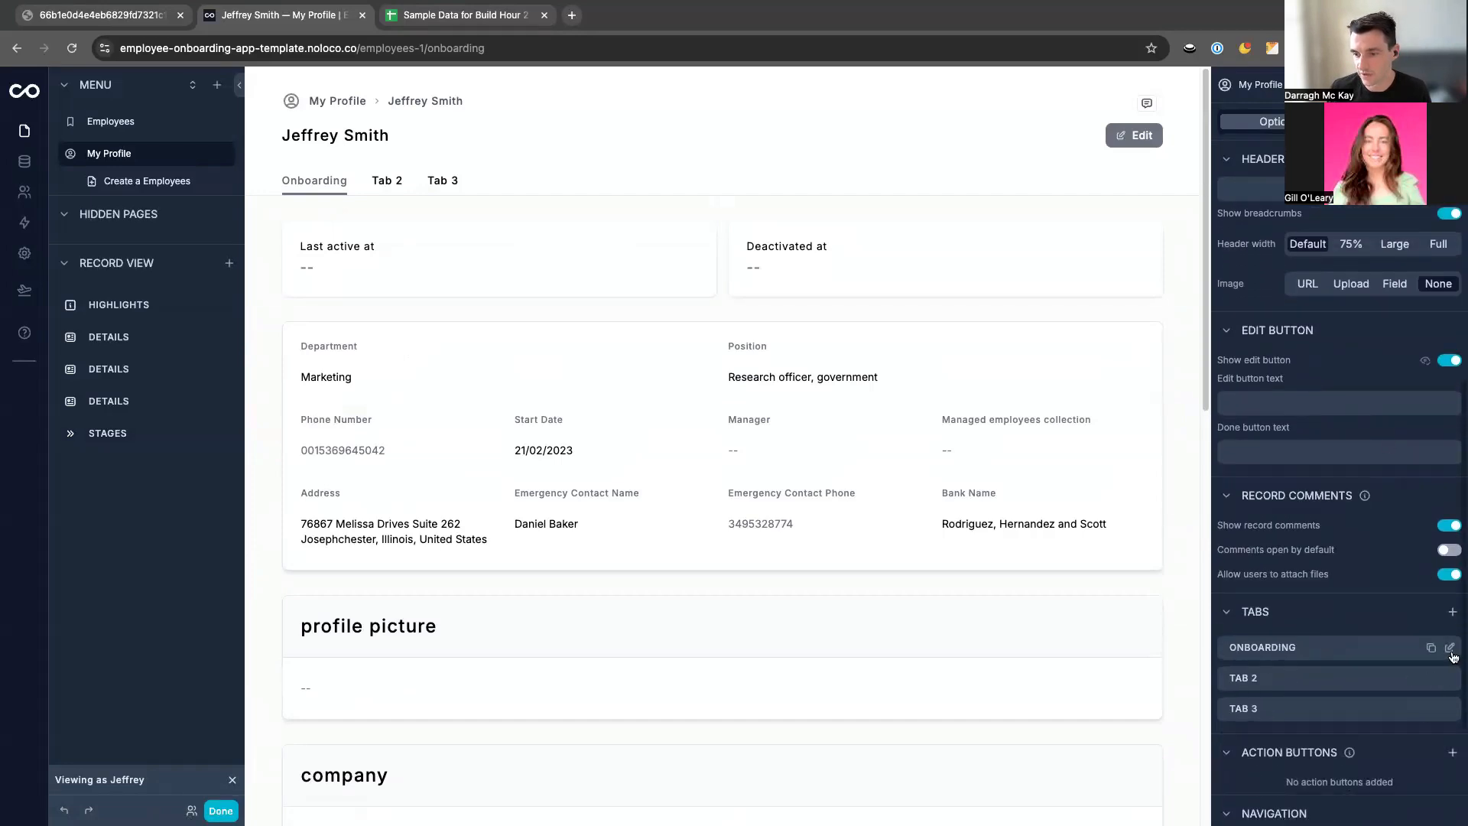
left_click(1449, 647)
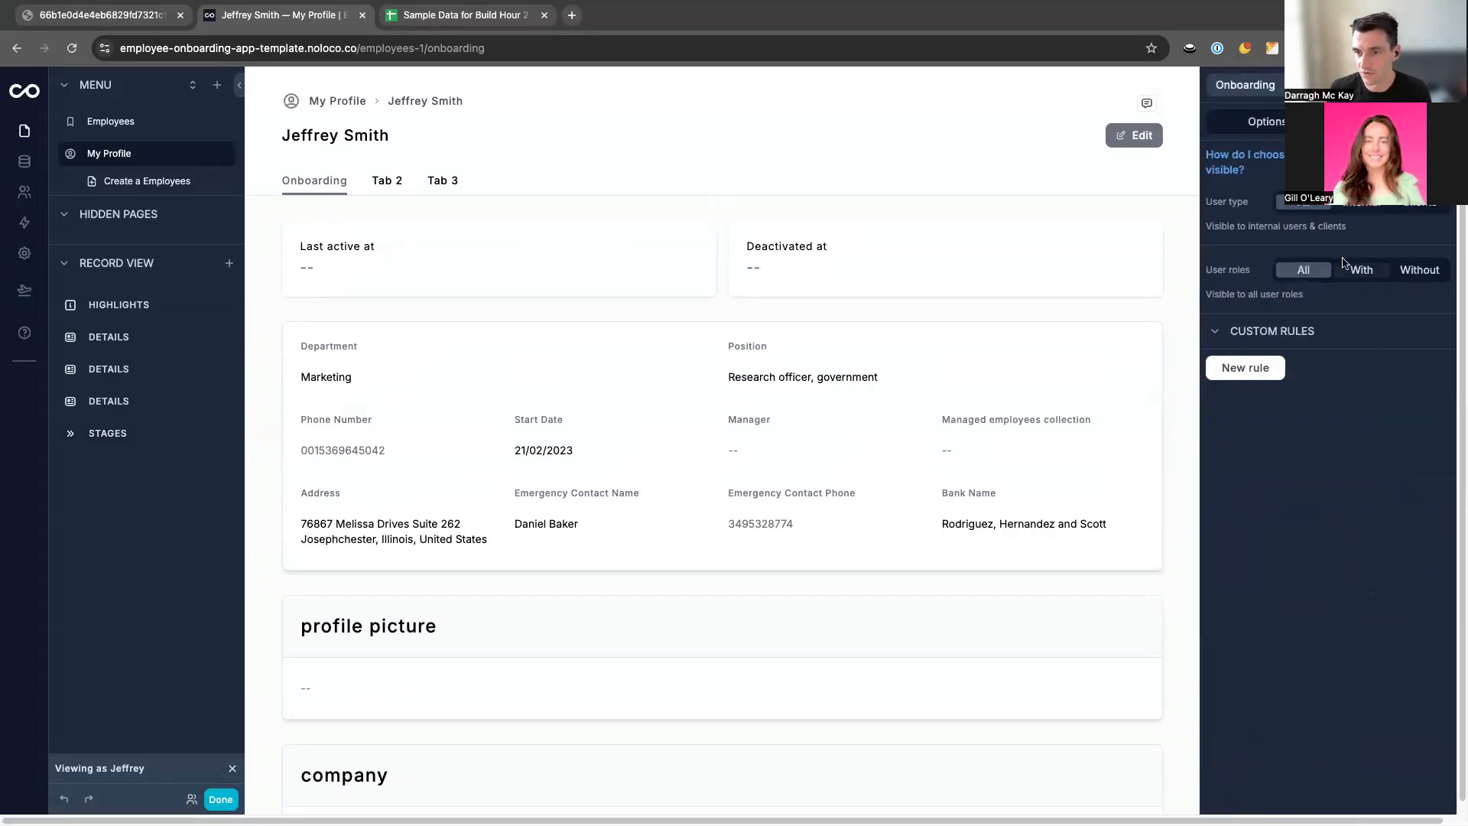
left_click(1243, 368)
left_click(1266, 380)
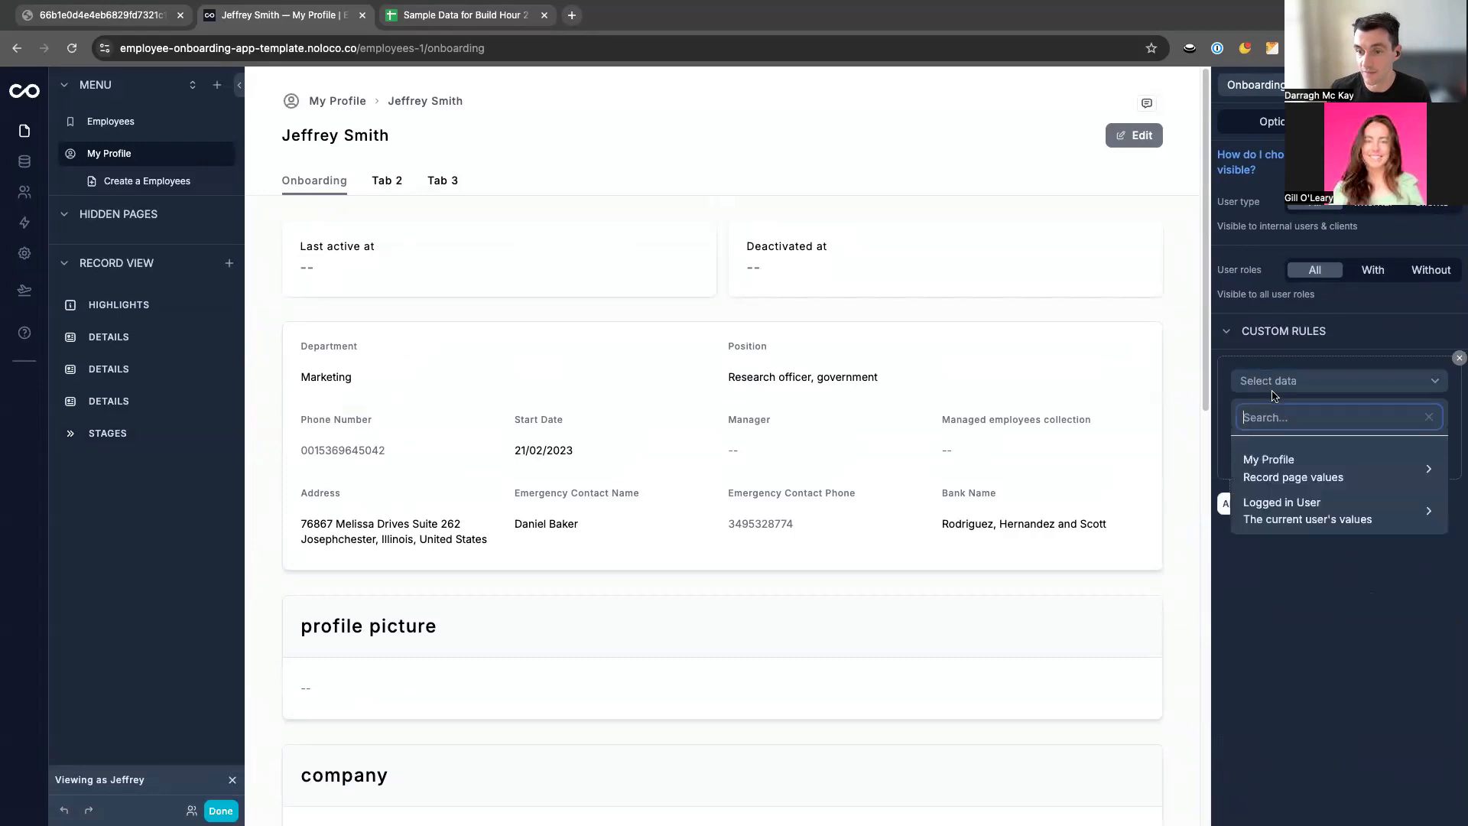
mouse_move(1300, 468)
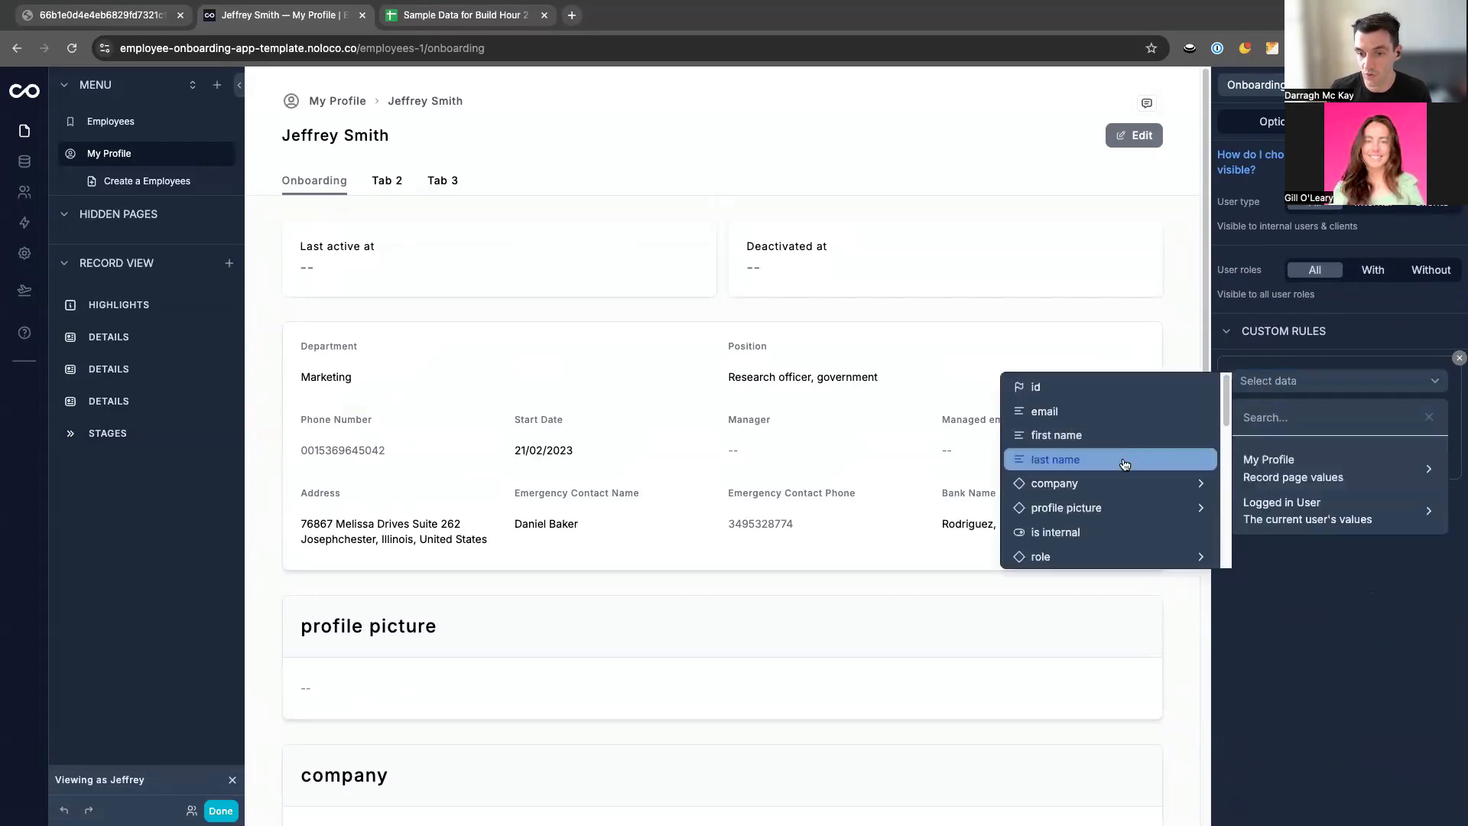
scroll(1101, 520, "down", 5)
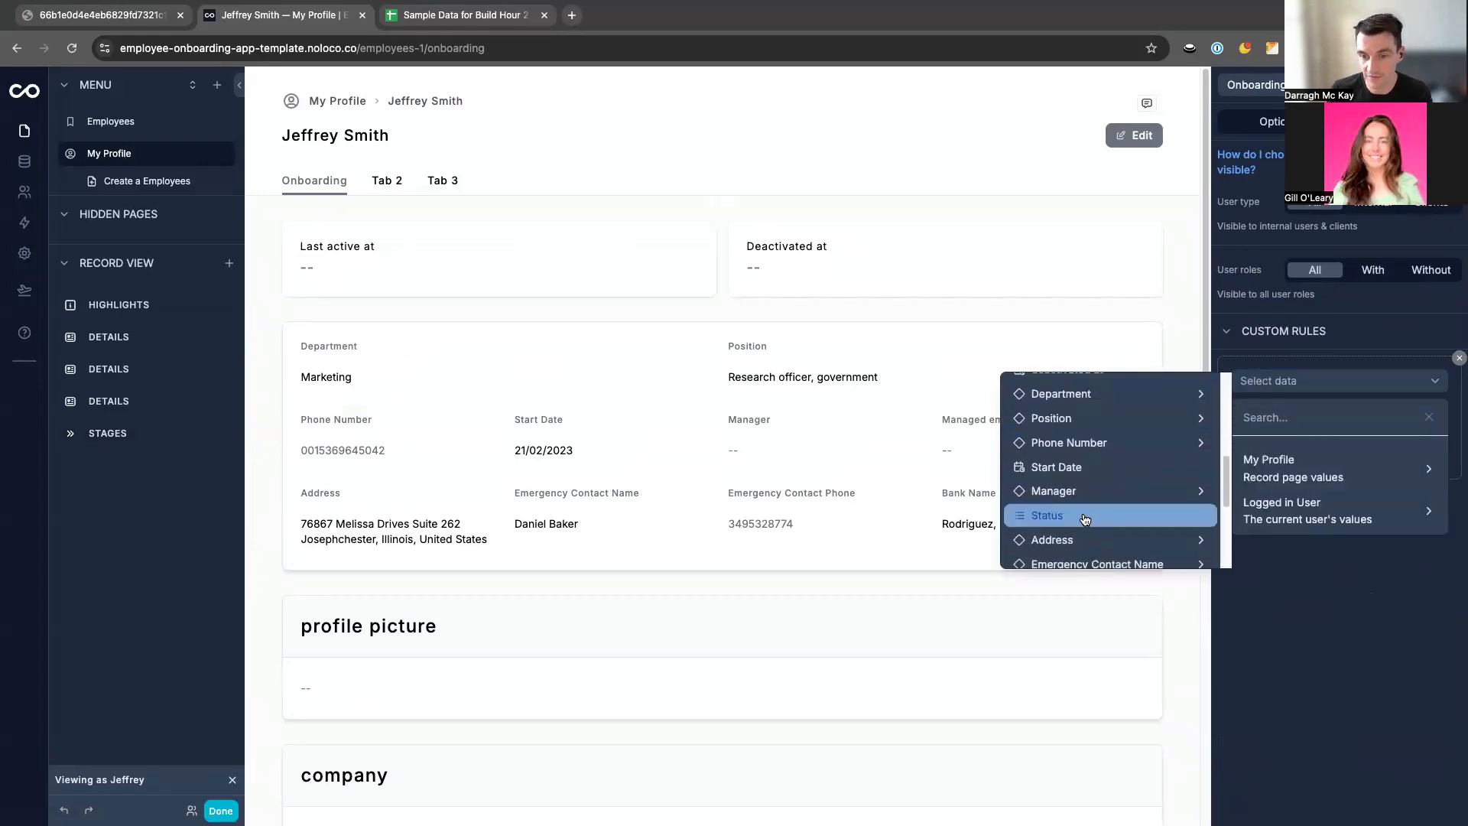
left_click(1285, 419)
left_click(1277, 448)
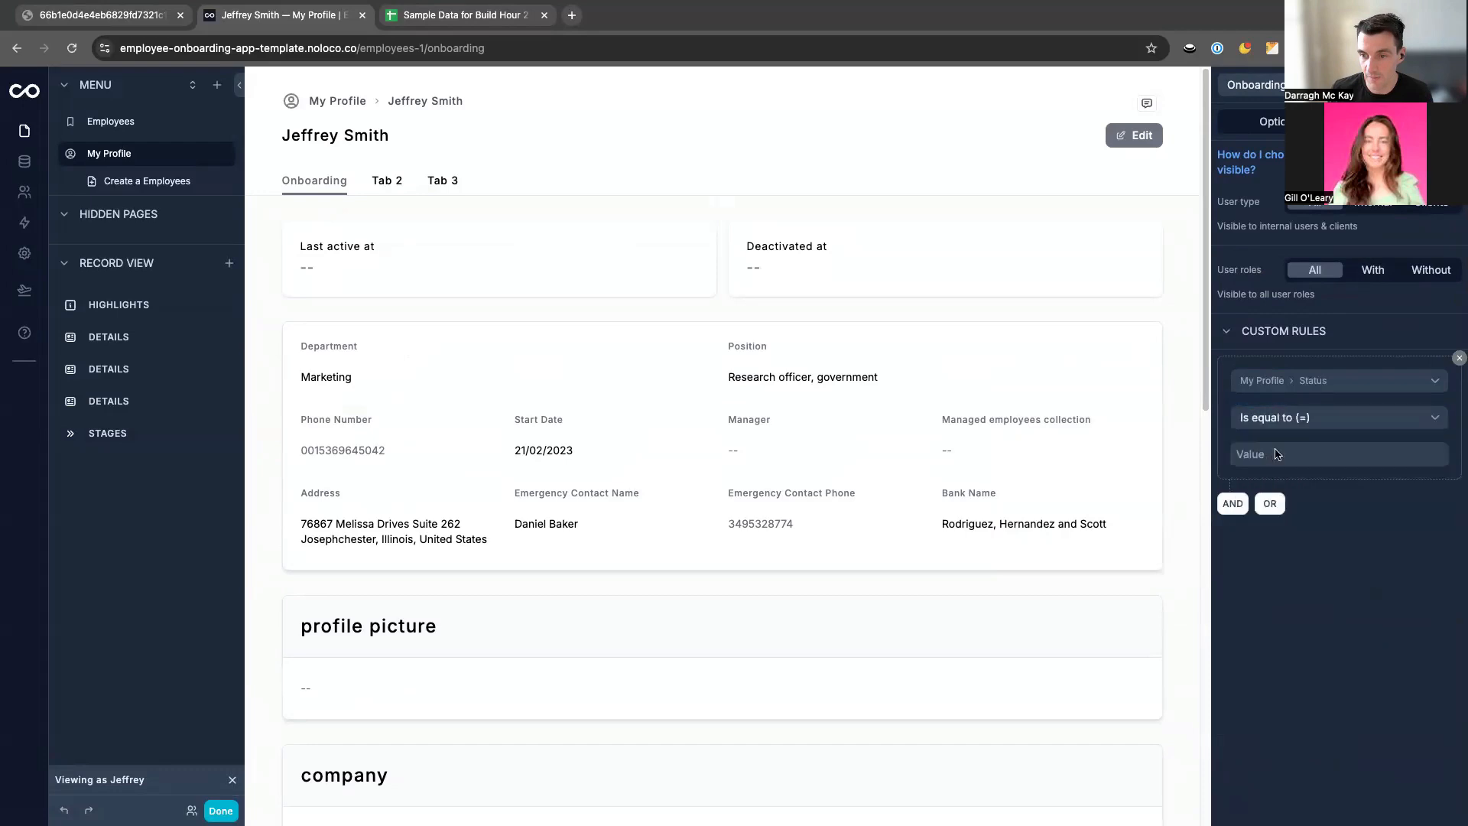
left_click(1260, 456)
left_click(1203, 422)
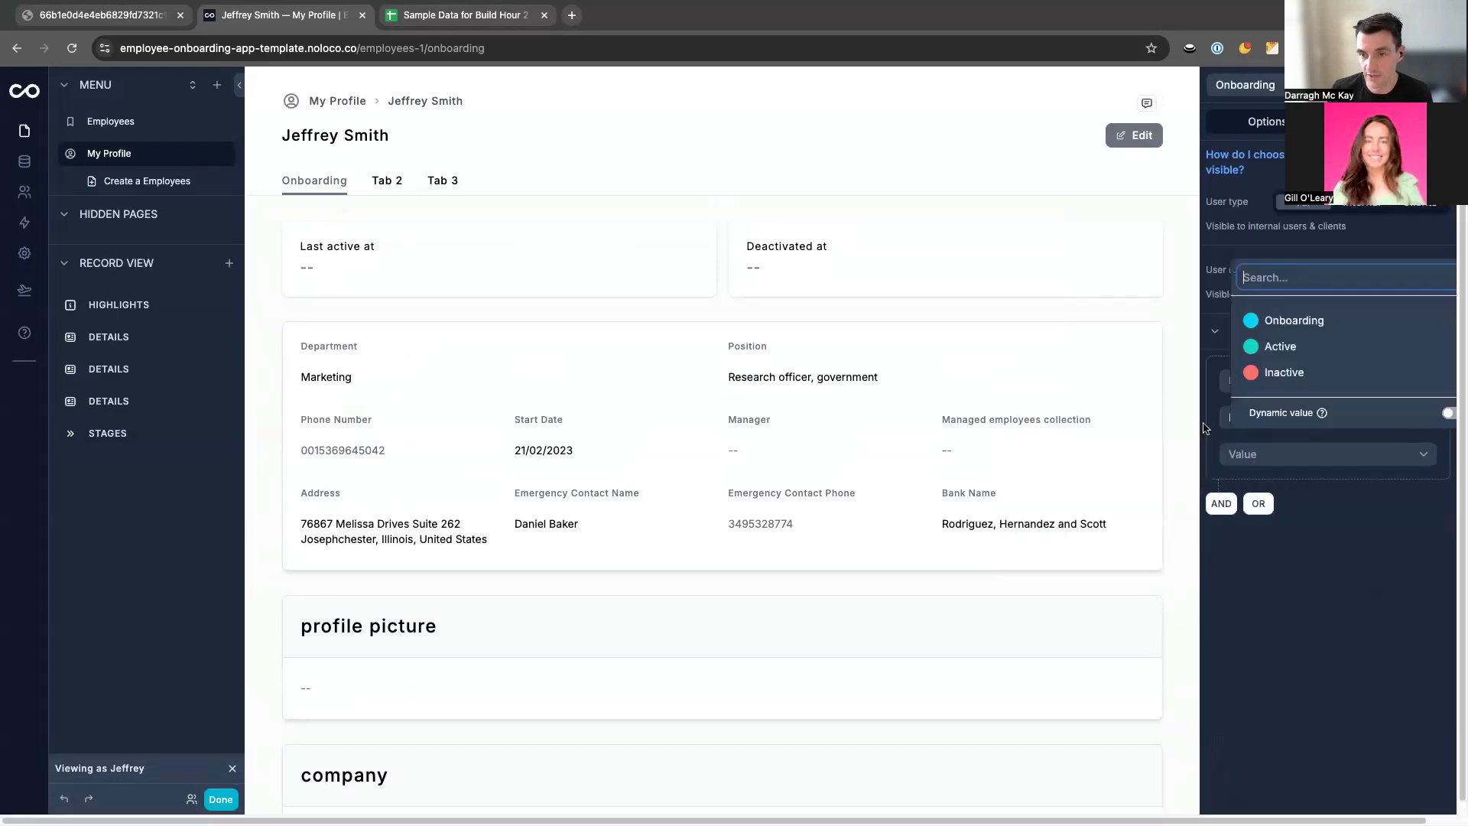
left_click(1298, 330)
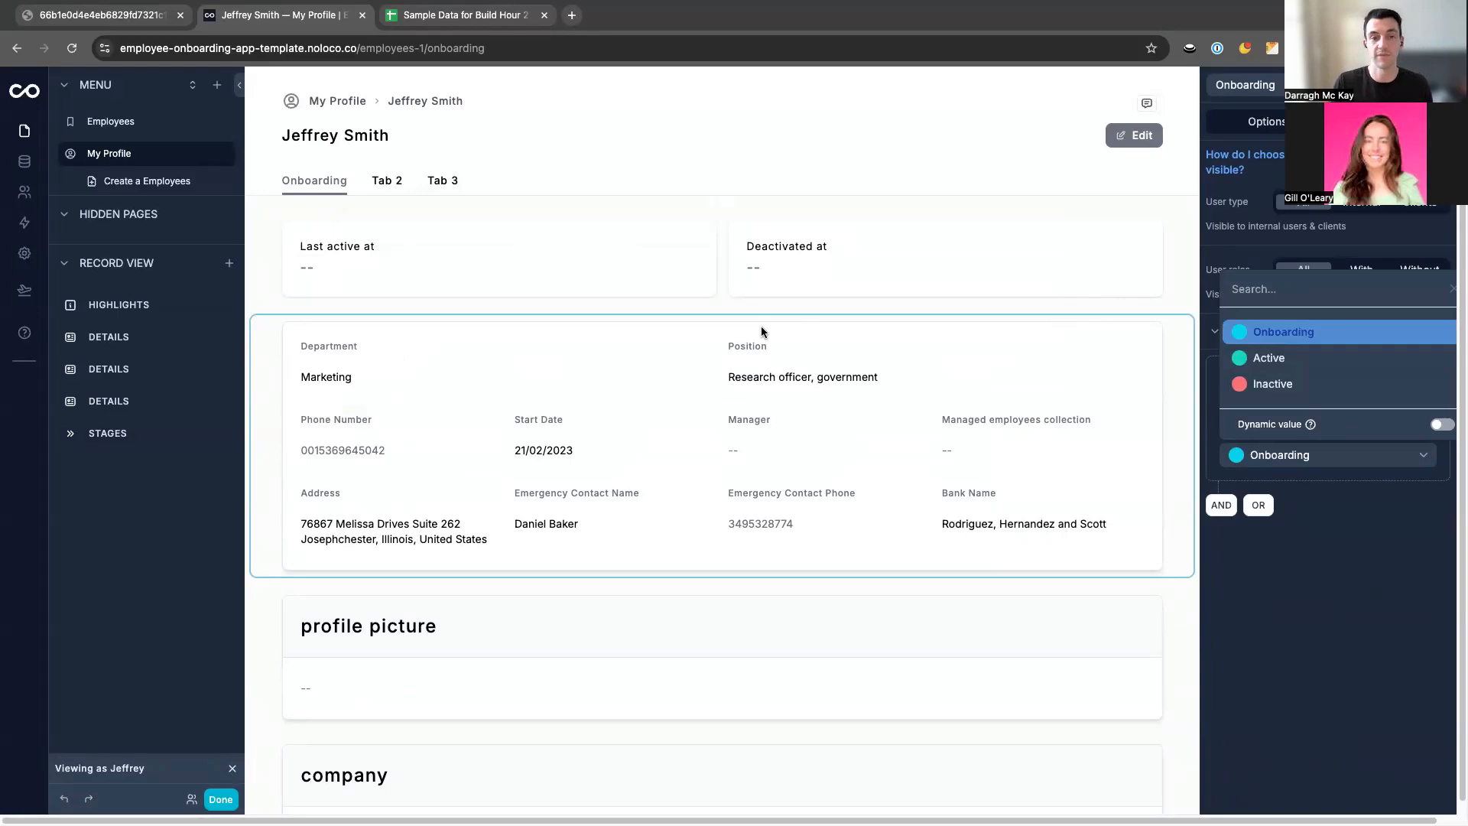
Delete the highlights section and all three details sections from the Onboarding tab, keeping only the stages.
left_click(695, 253)
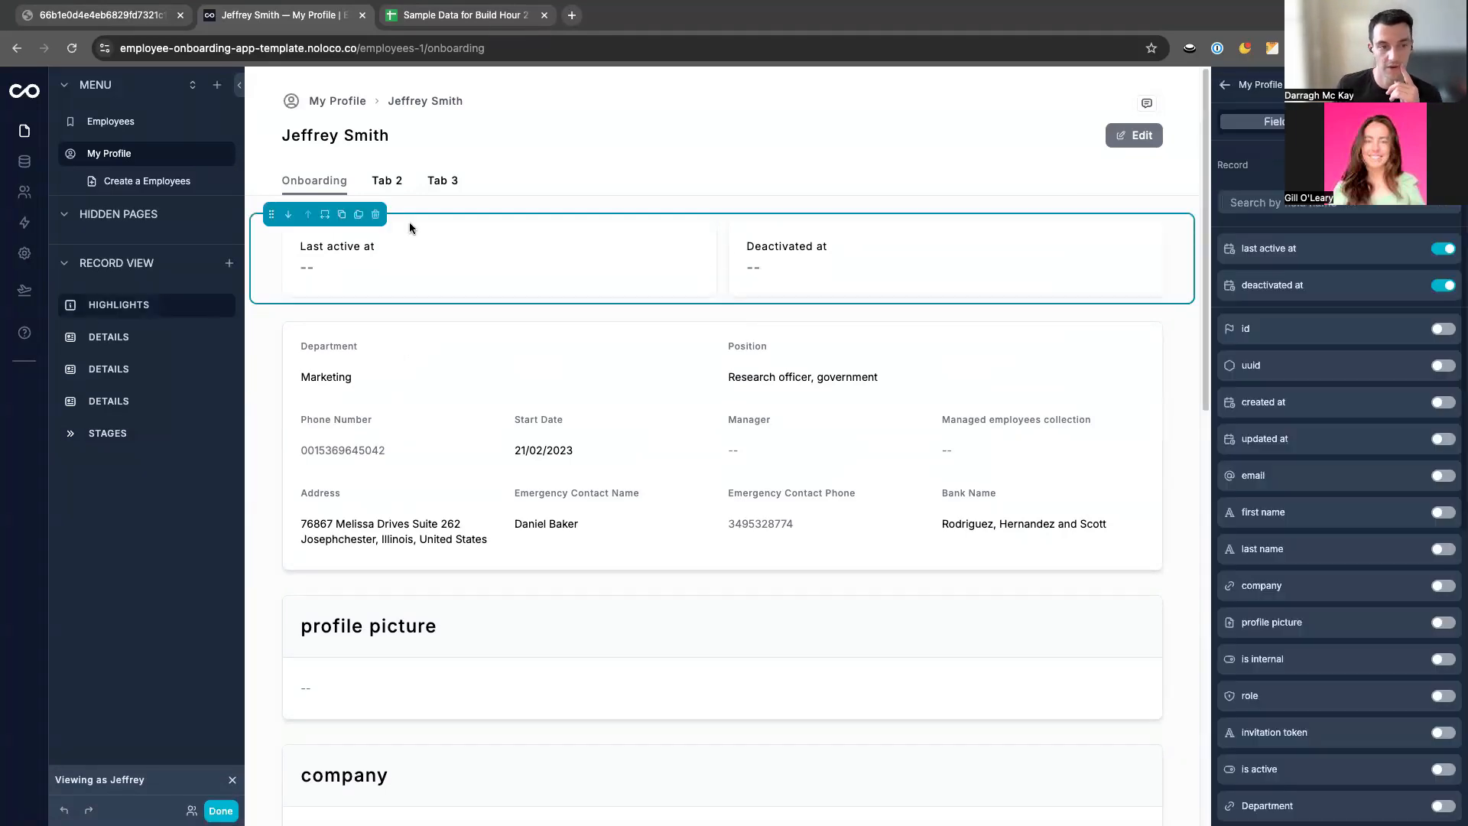
left_click(378, 219)
left_click(398, 272)
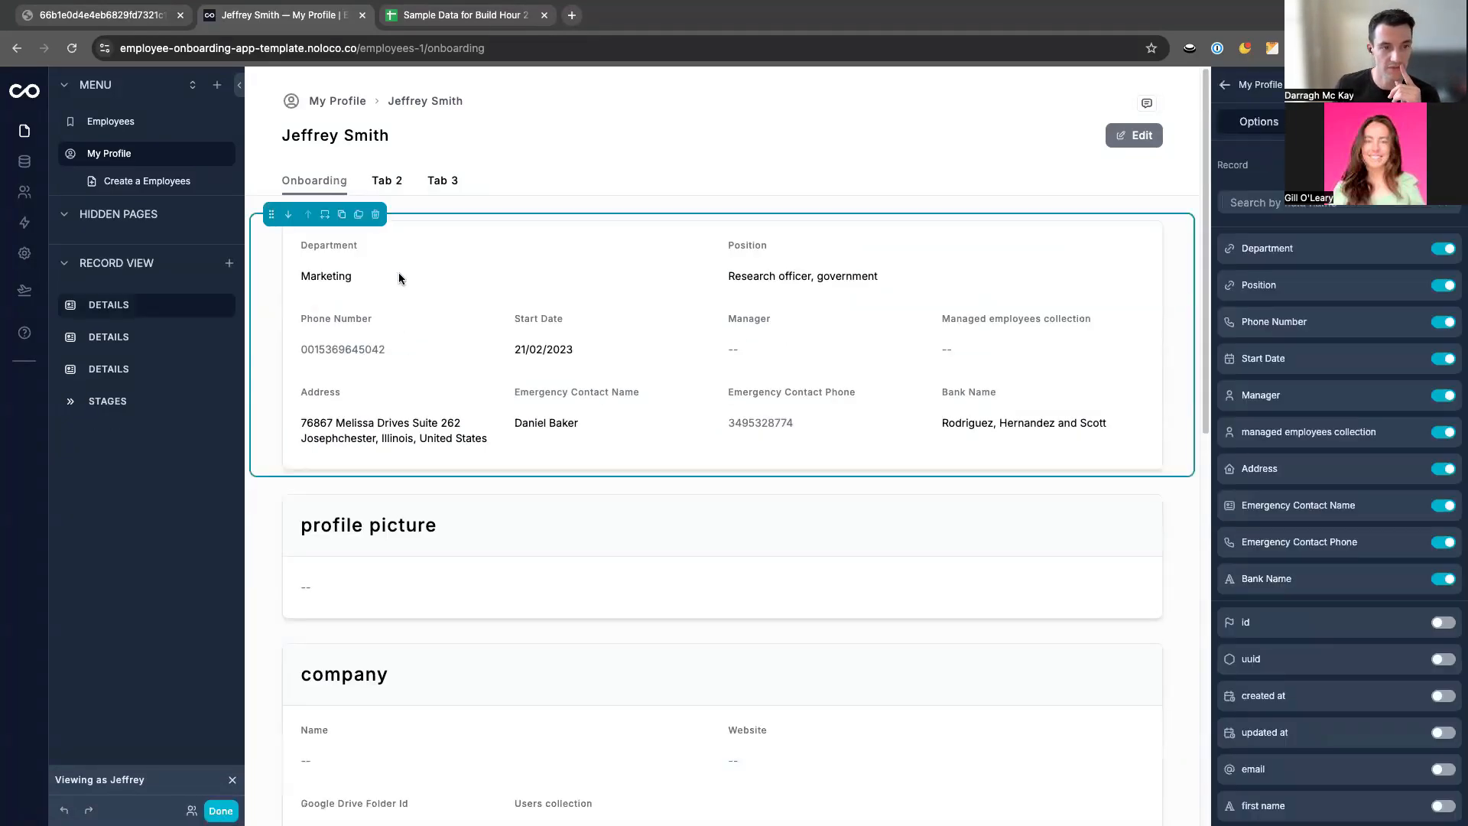
left_click(377, 217)
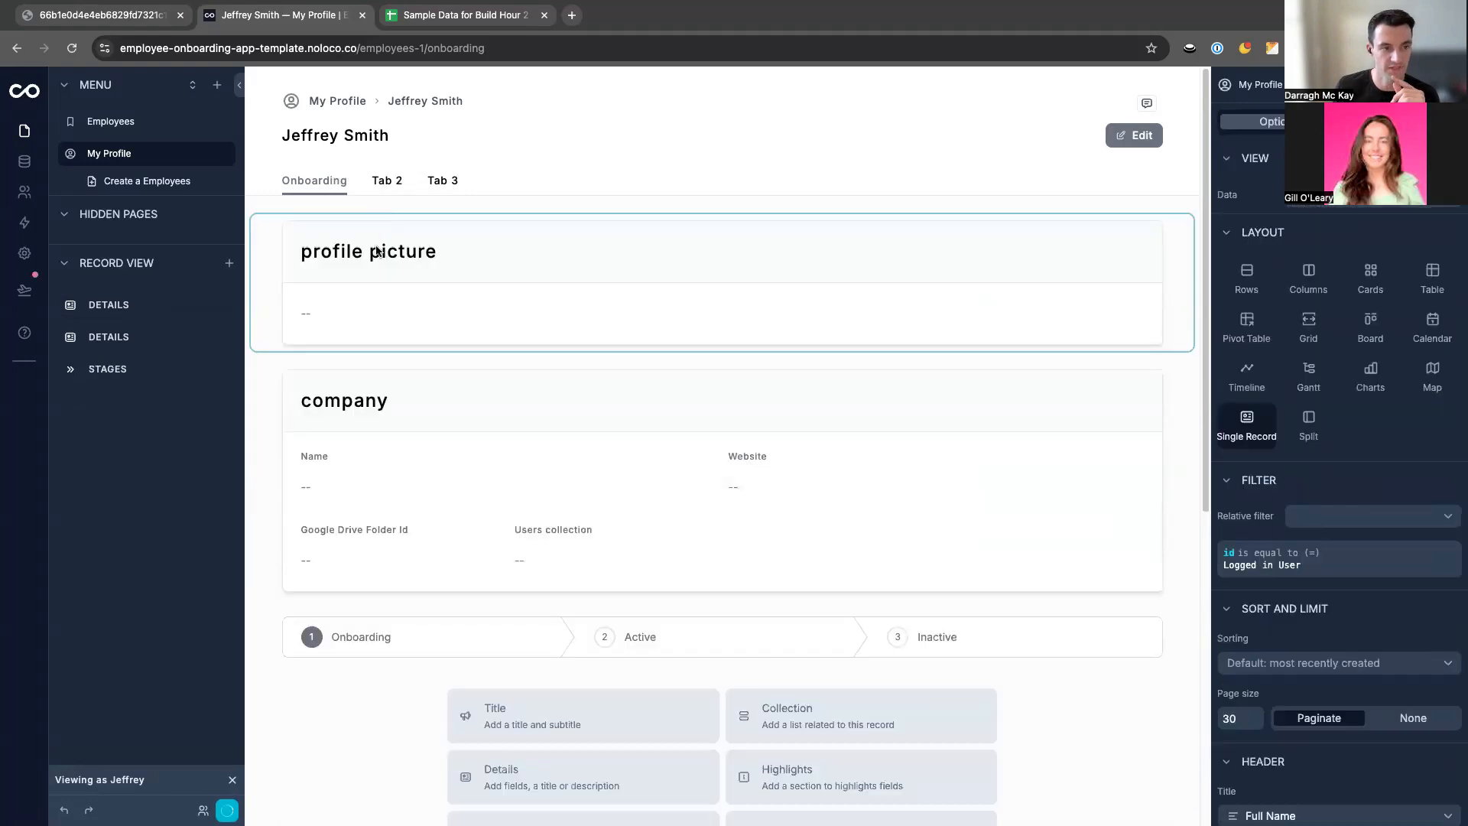
left_click(366, 264)
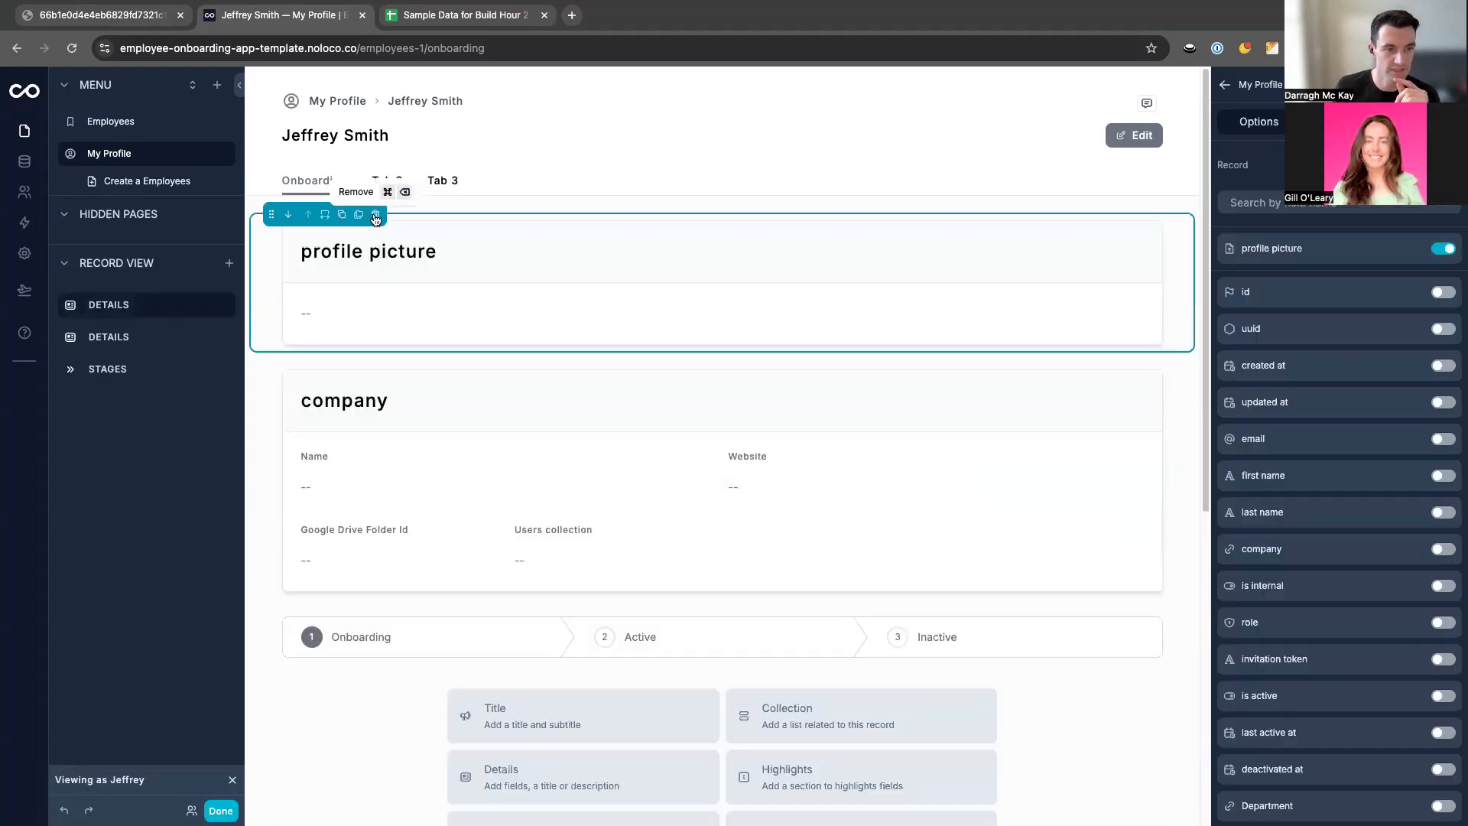
left_click(375, 215)
left_click(365, 291)
left_click(374, 216)
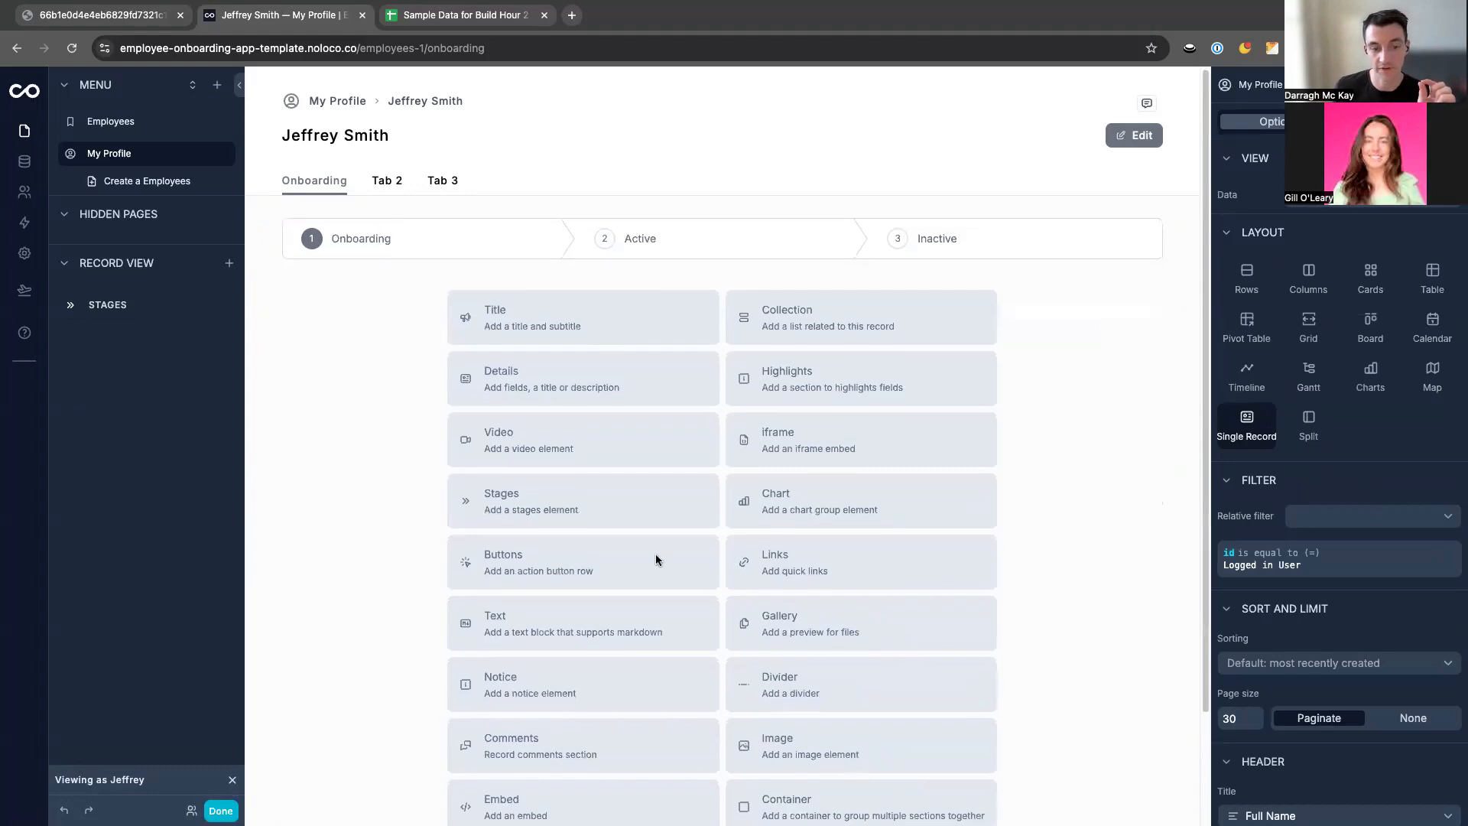
Add a Notice element below the stages on the Onboarding tab and hide its subtitle.
left_click(508, 673)
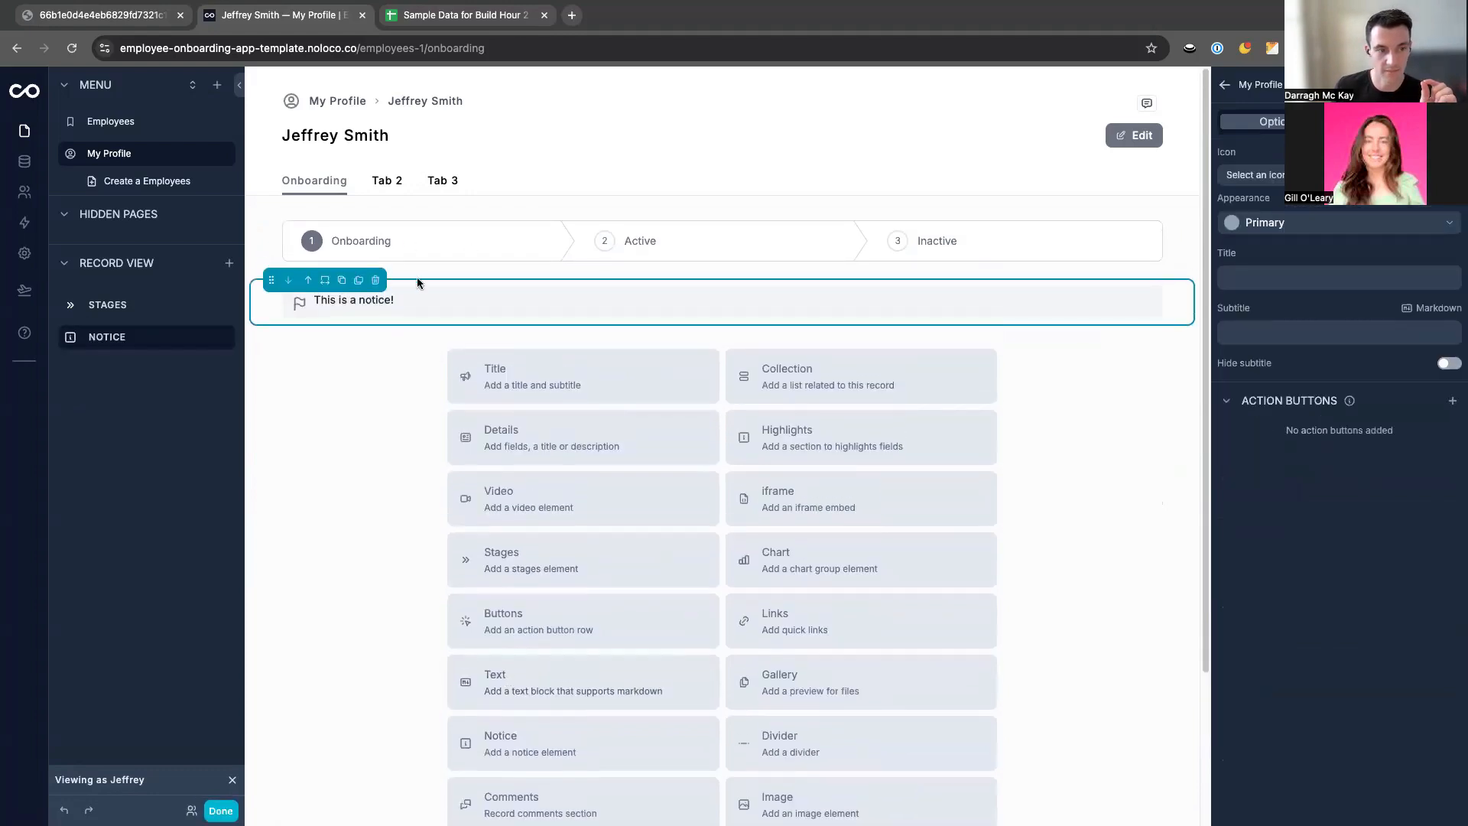
left_click(1448, 367)
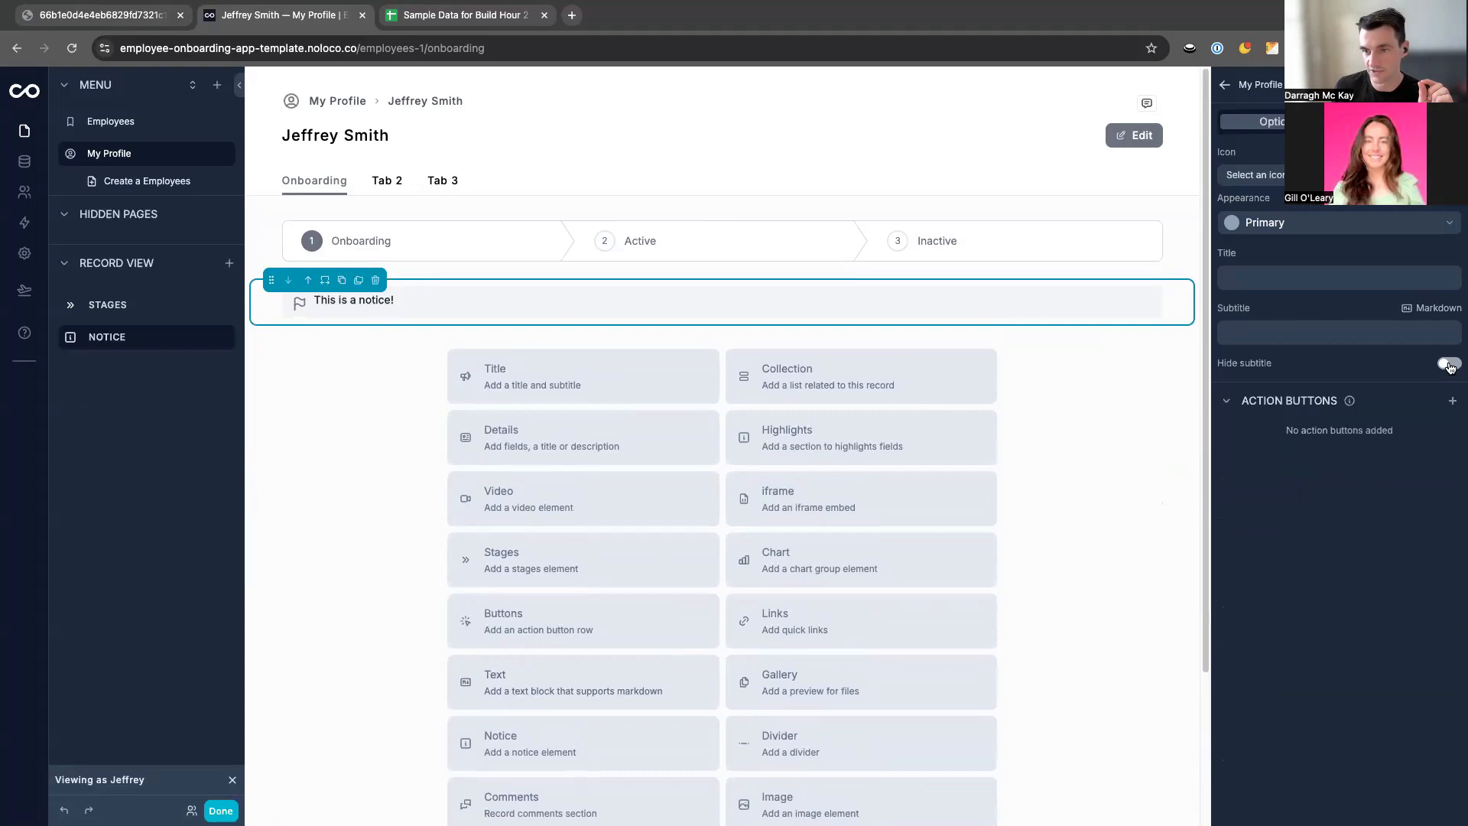
Search the notice's icons for "wave", "hand", "person" and "flag", and choose the filled flag icon.
left_click(1309, 175)
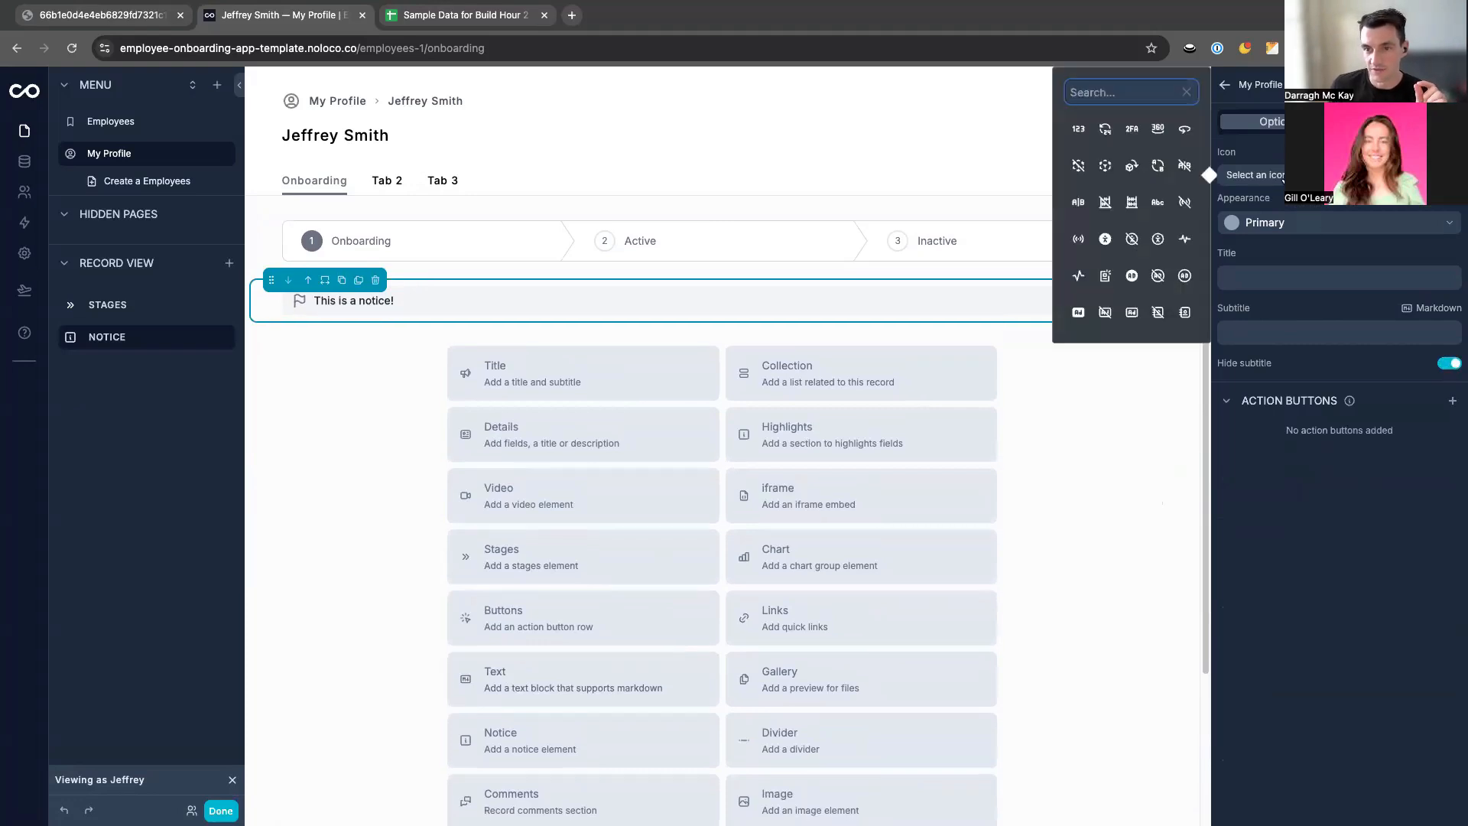
type("wave")
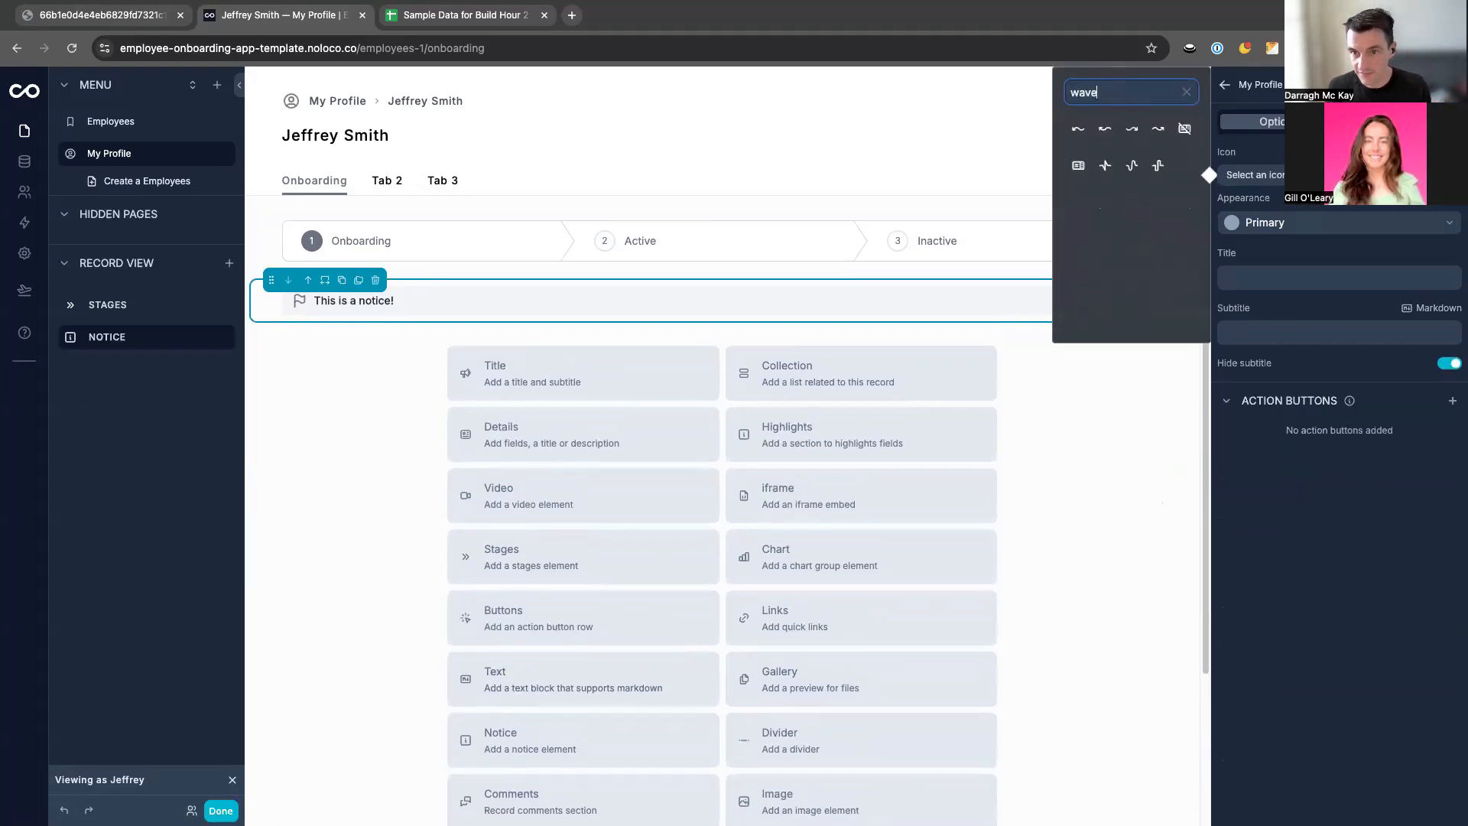
key("super+a")
type("hand")
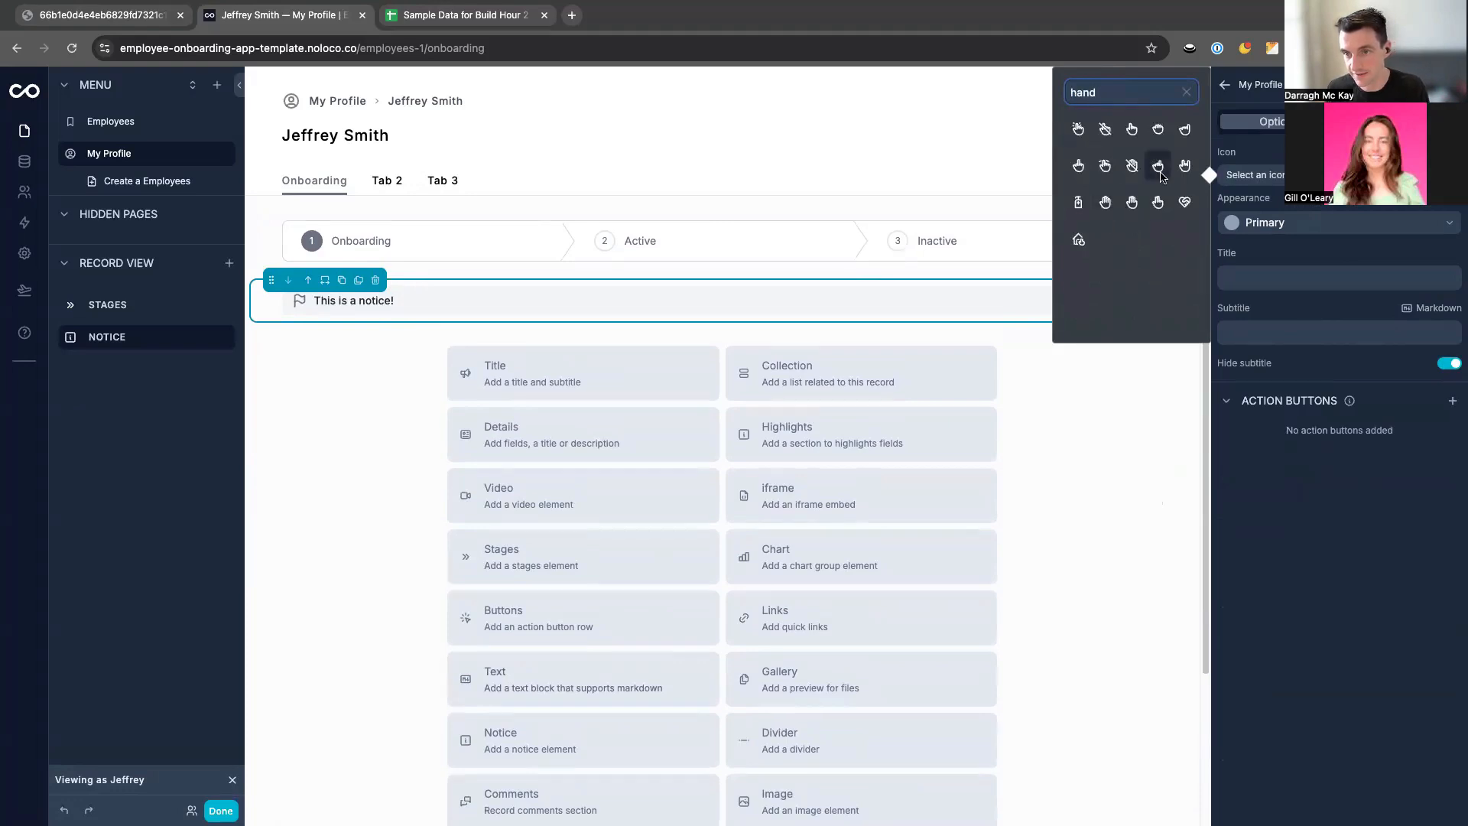
double_click(1121, 96)
type("per")
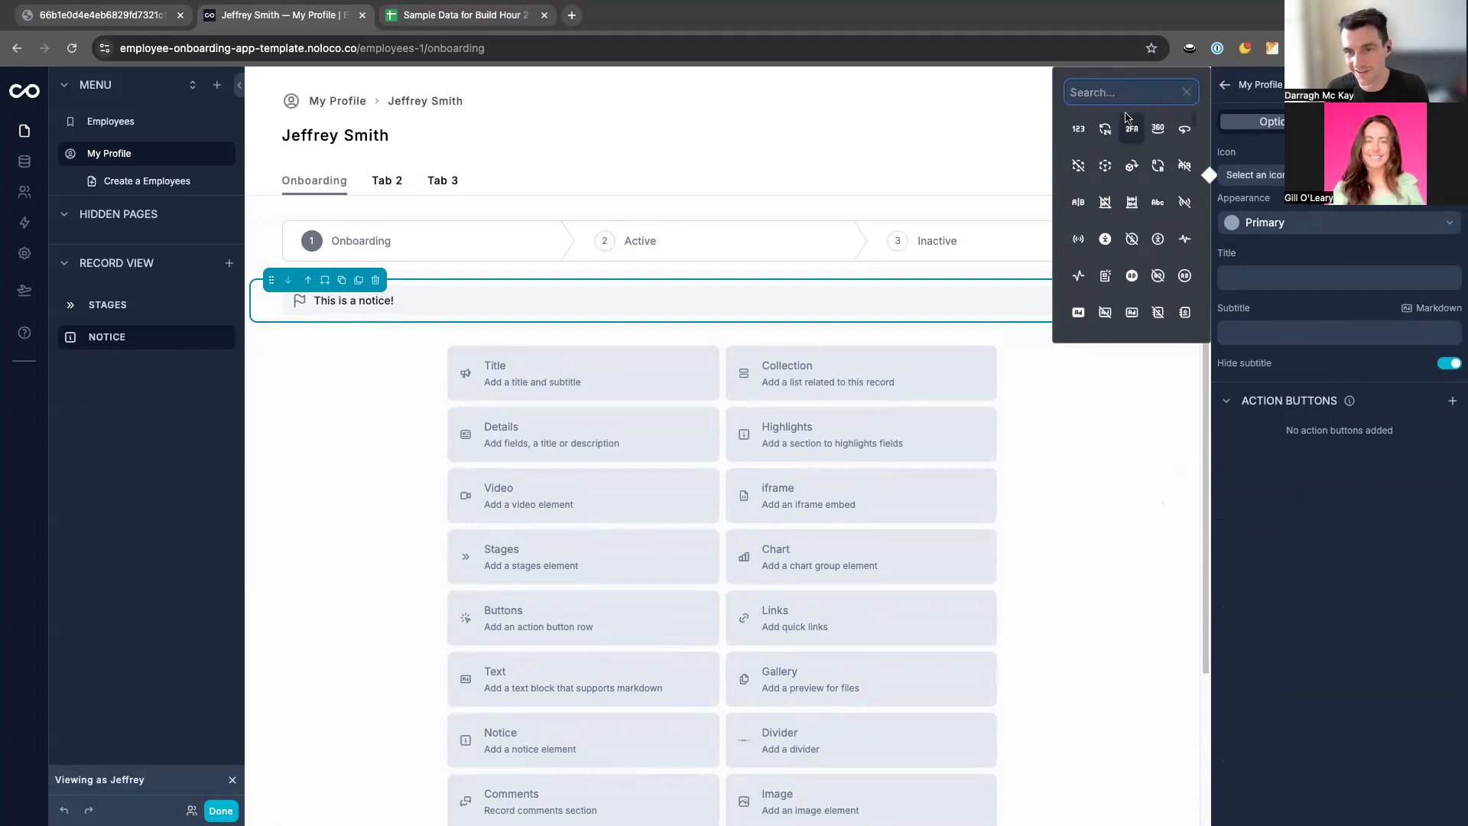
type("son")
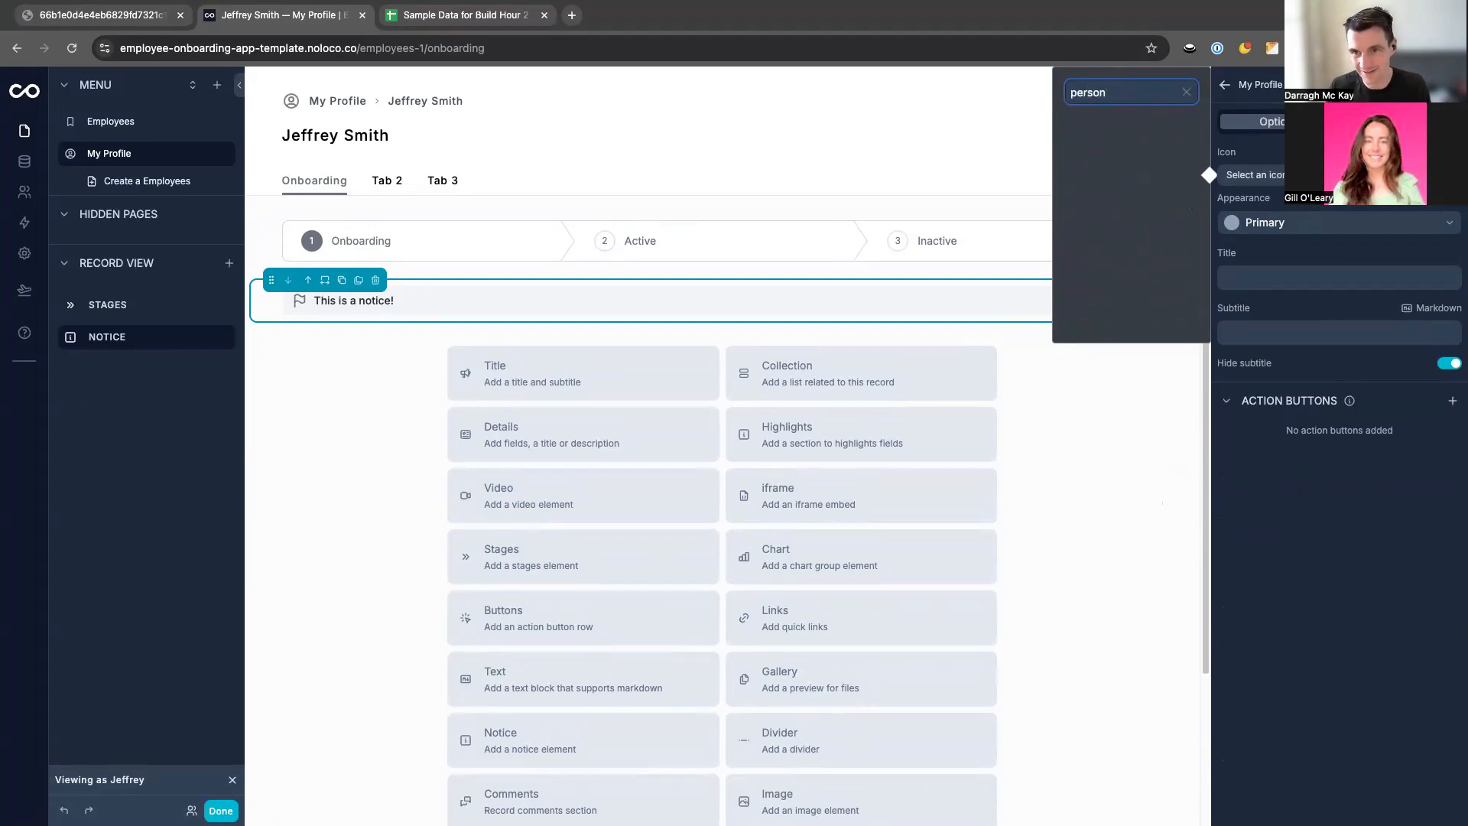
key("super+a")
type("flag")
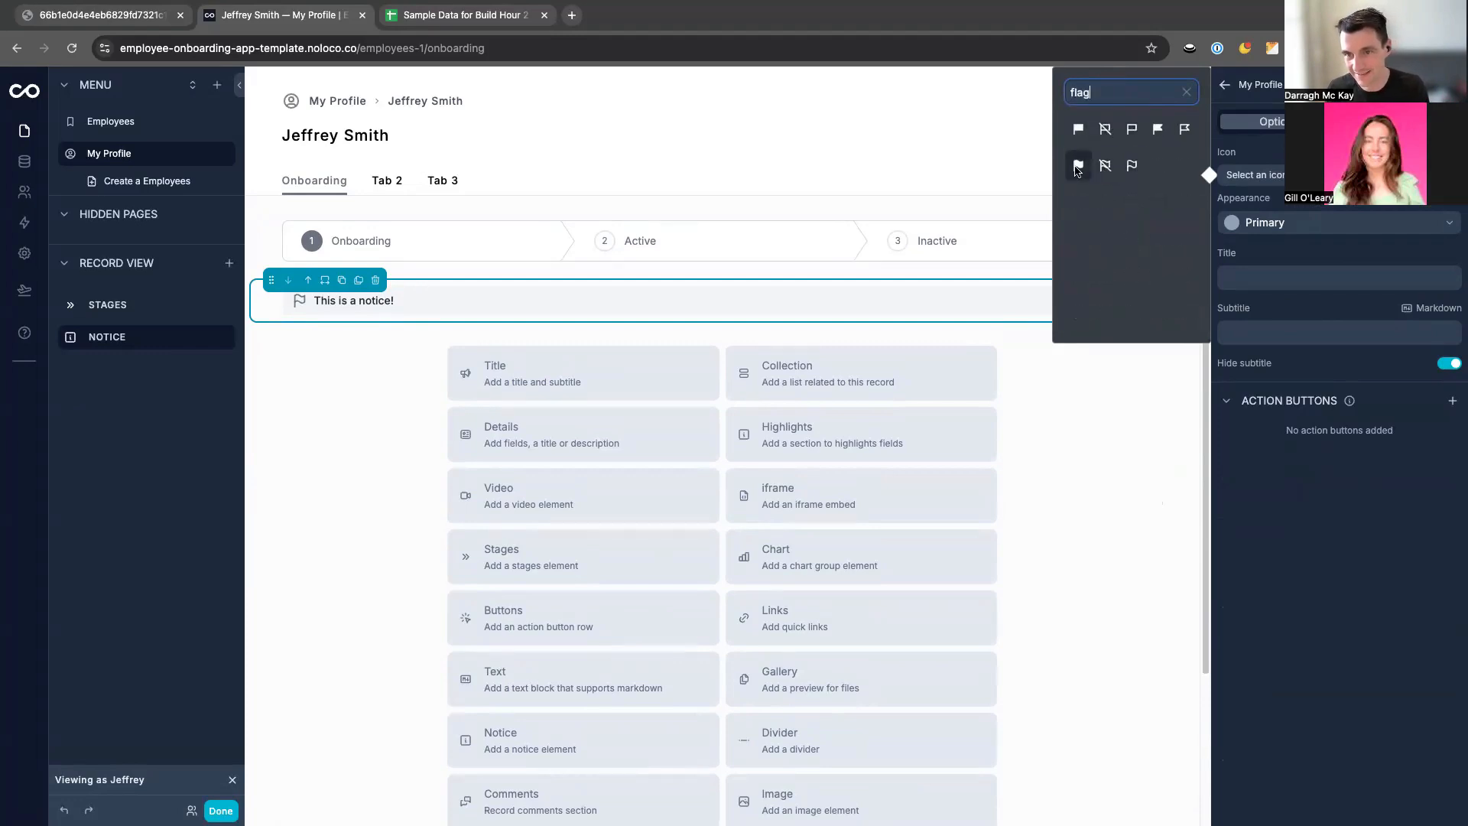
left_click(1078, 167)
Set the notice's appearance to Success and its title to "Welcome to Noloco!".
left_click(1310, 228)
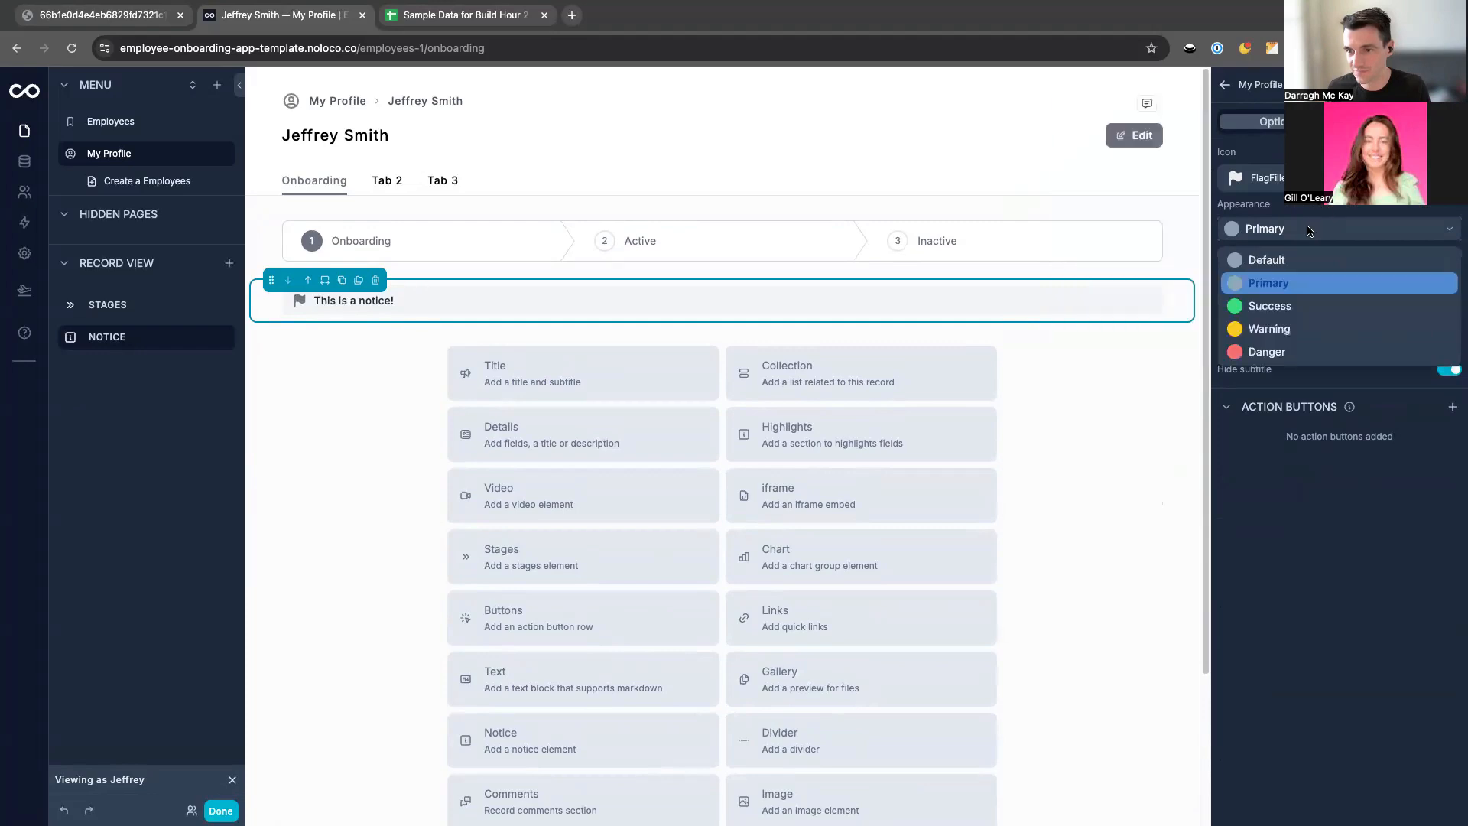
left_click(1310, 229)
left_click(1307, 231)
left_click(1296, 306)
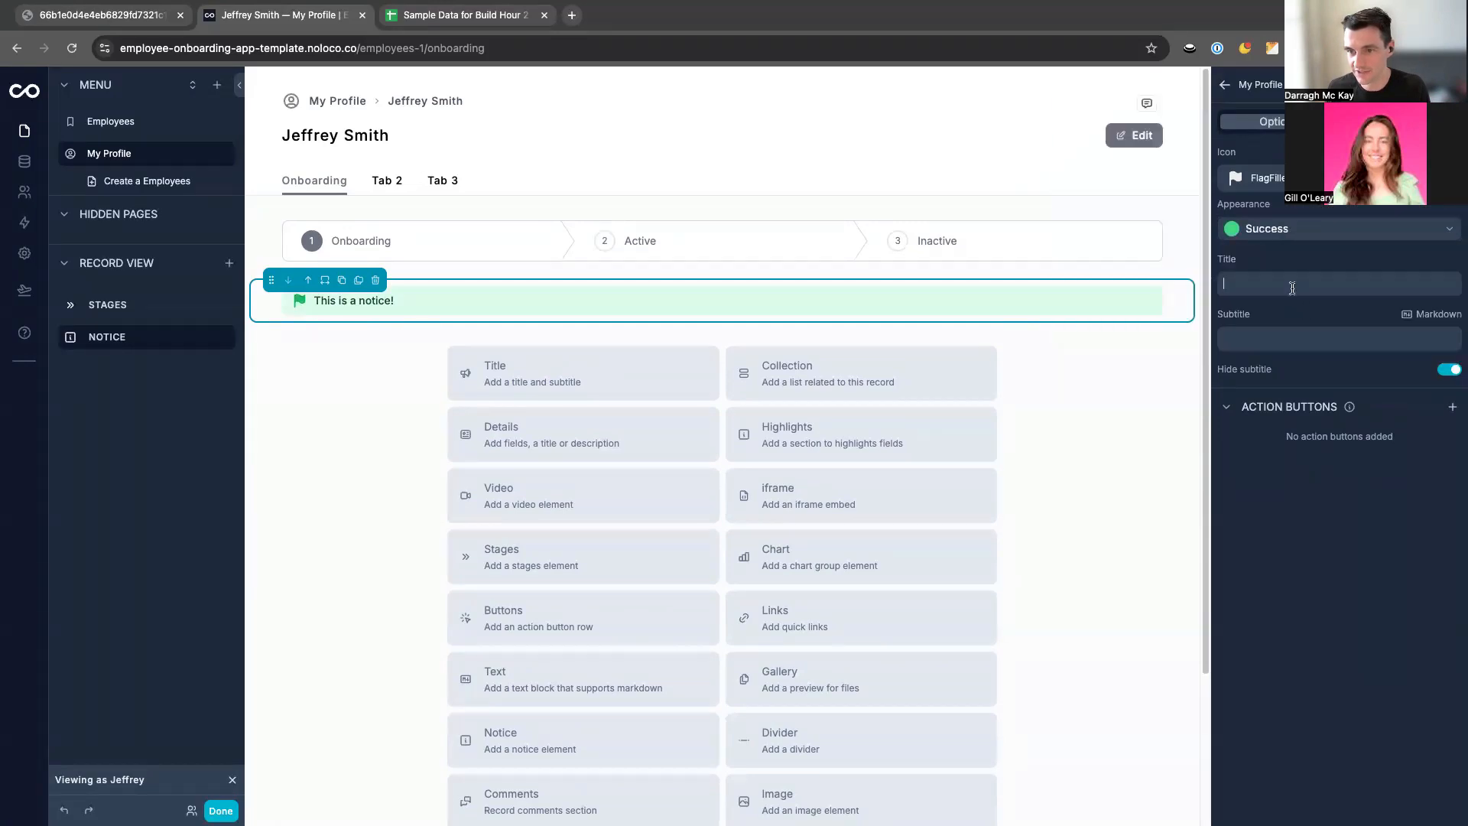
type("Welcome")
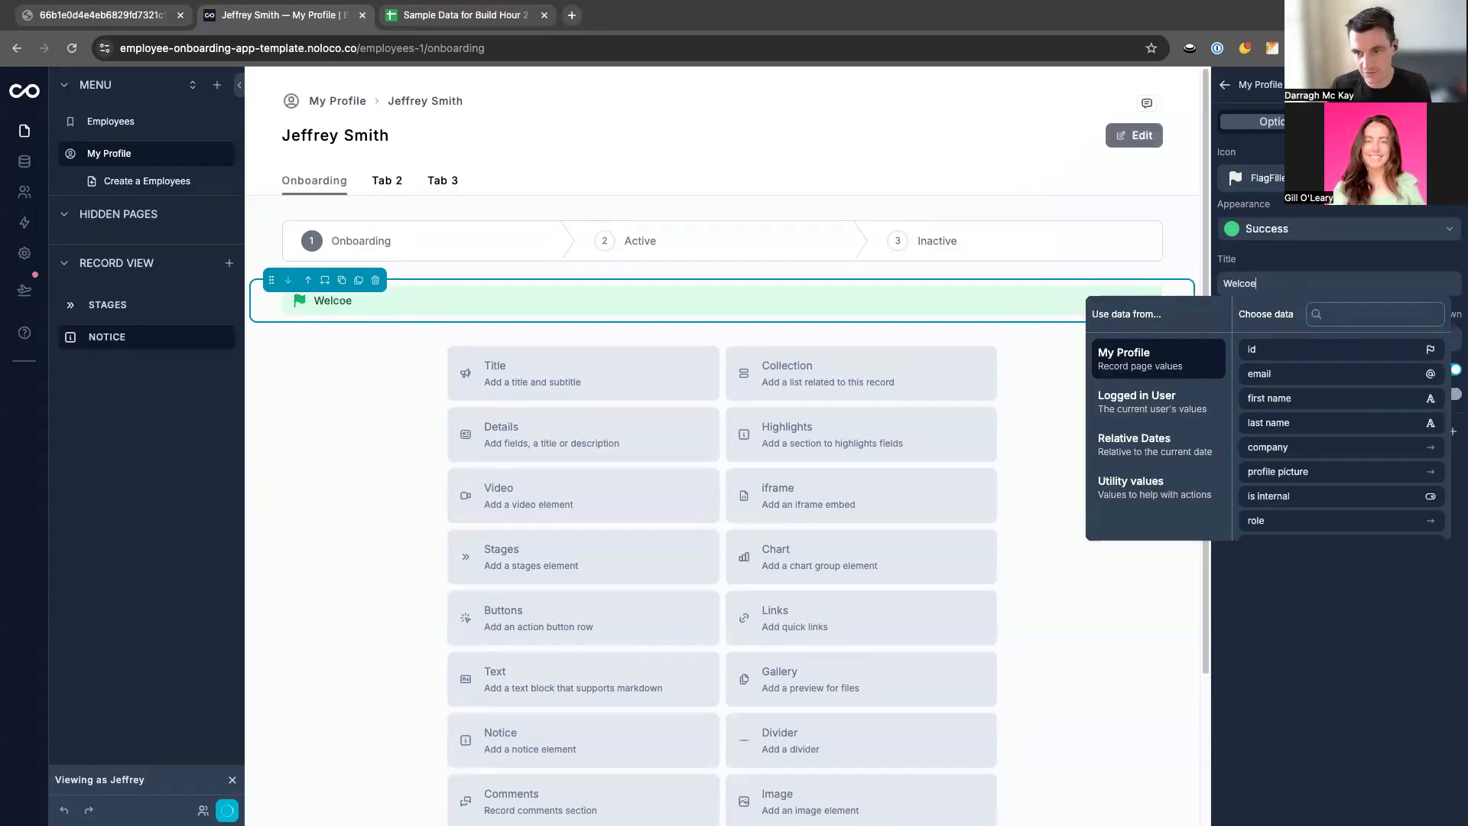
key("BackSpace")
type("me to Noloco!")
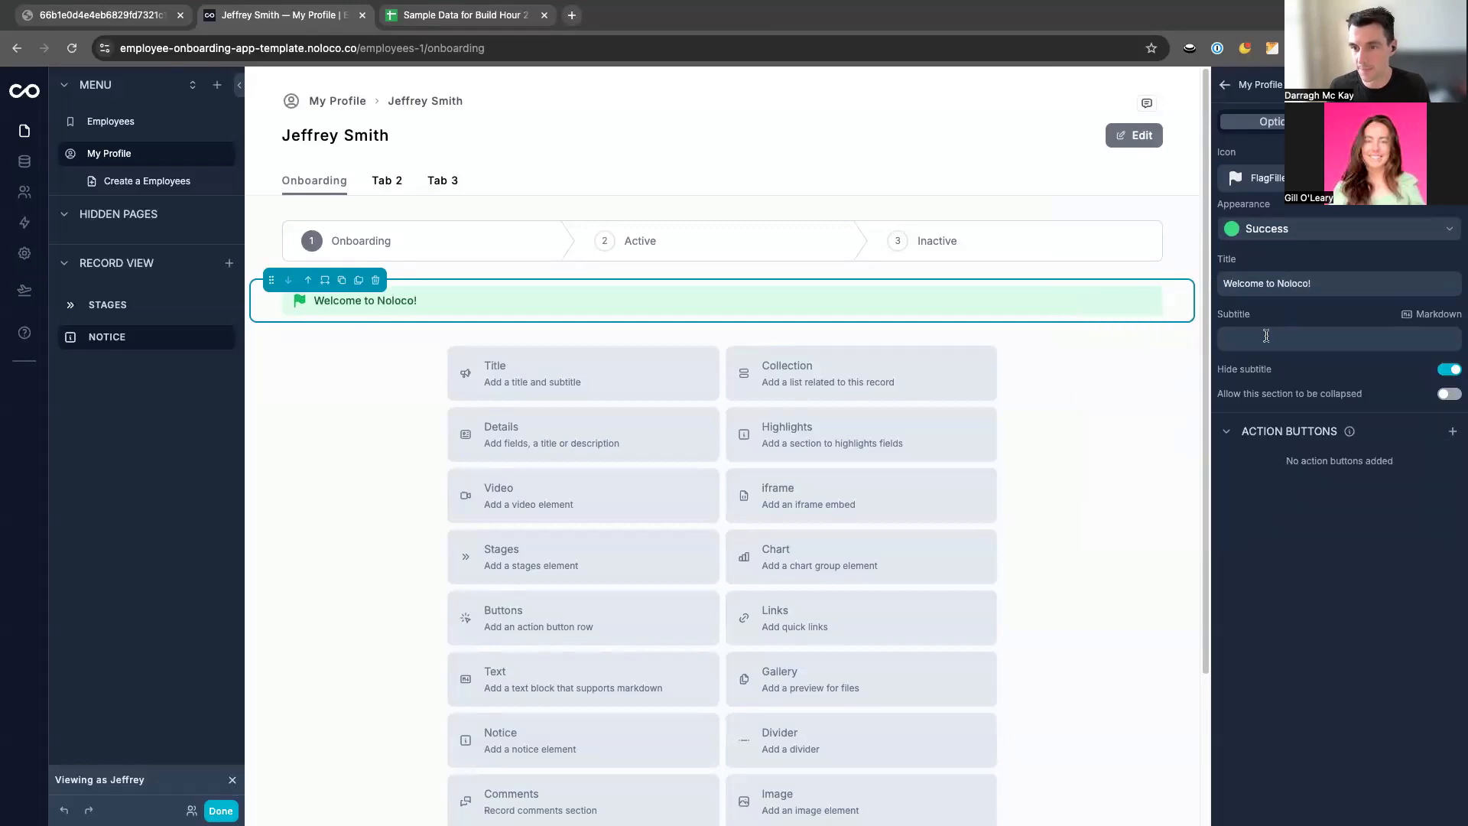
Show the notice's subtitle and set it to "This is your onboarding tab, please make sure you complete each section".
left_click(1266, 338)
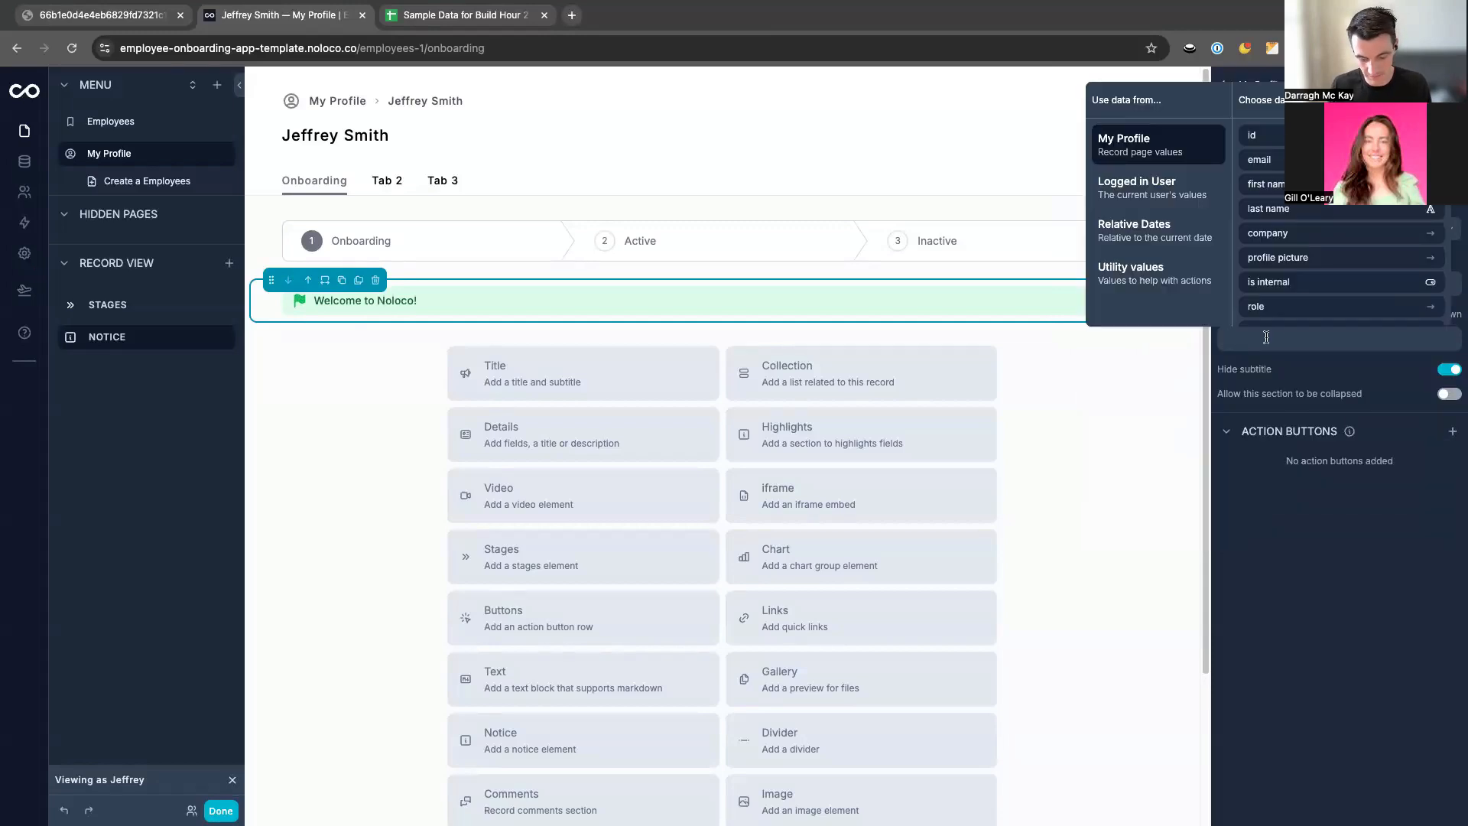
left_click(1449, 369)
left_click(1327, 337)
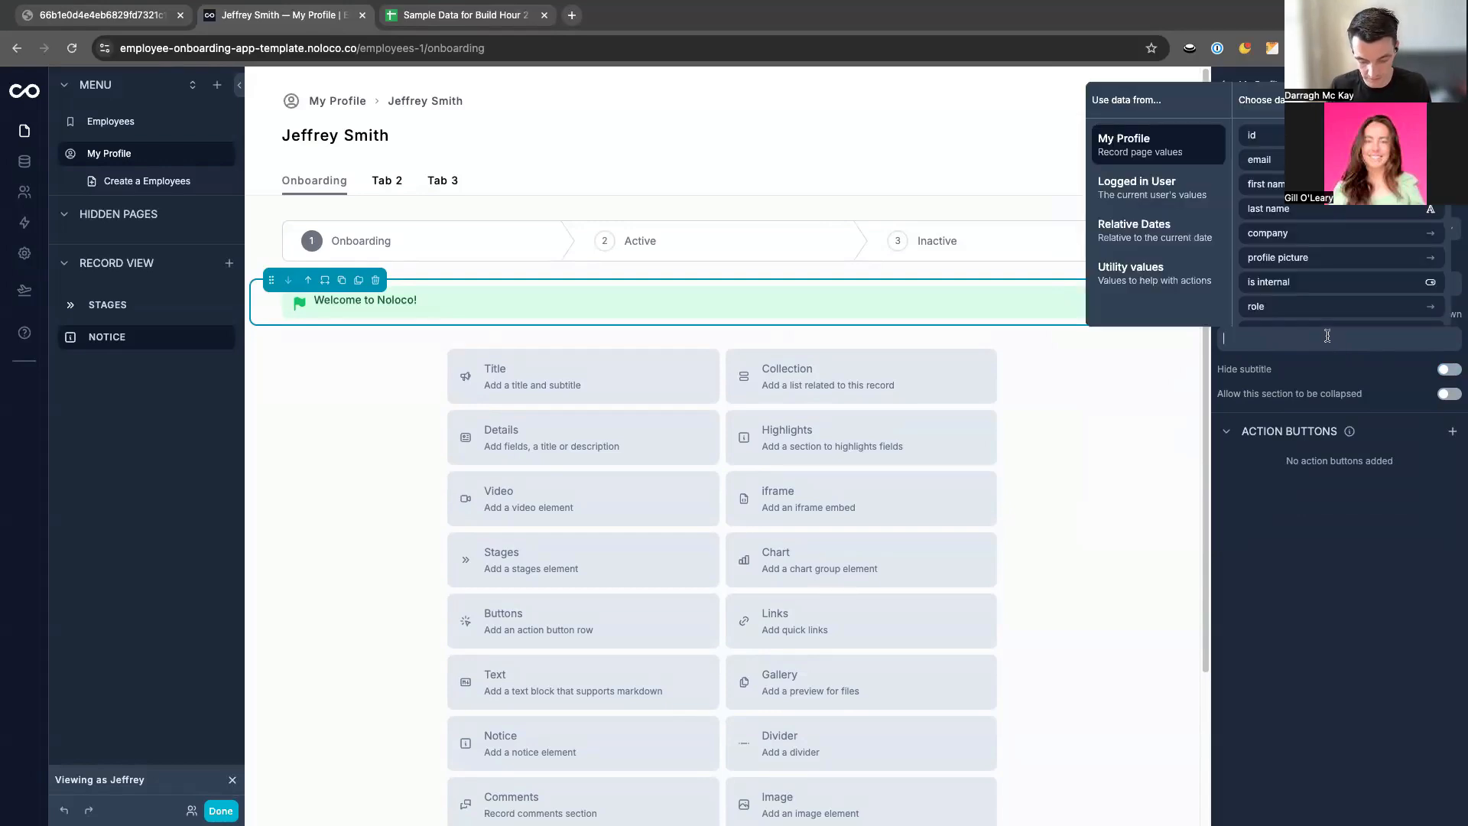
type("This is your onboard")
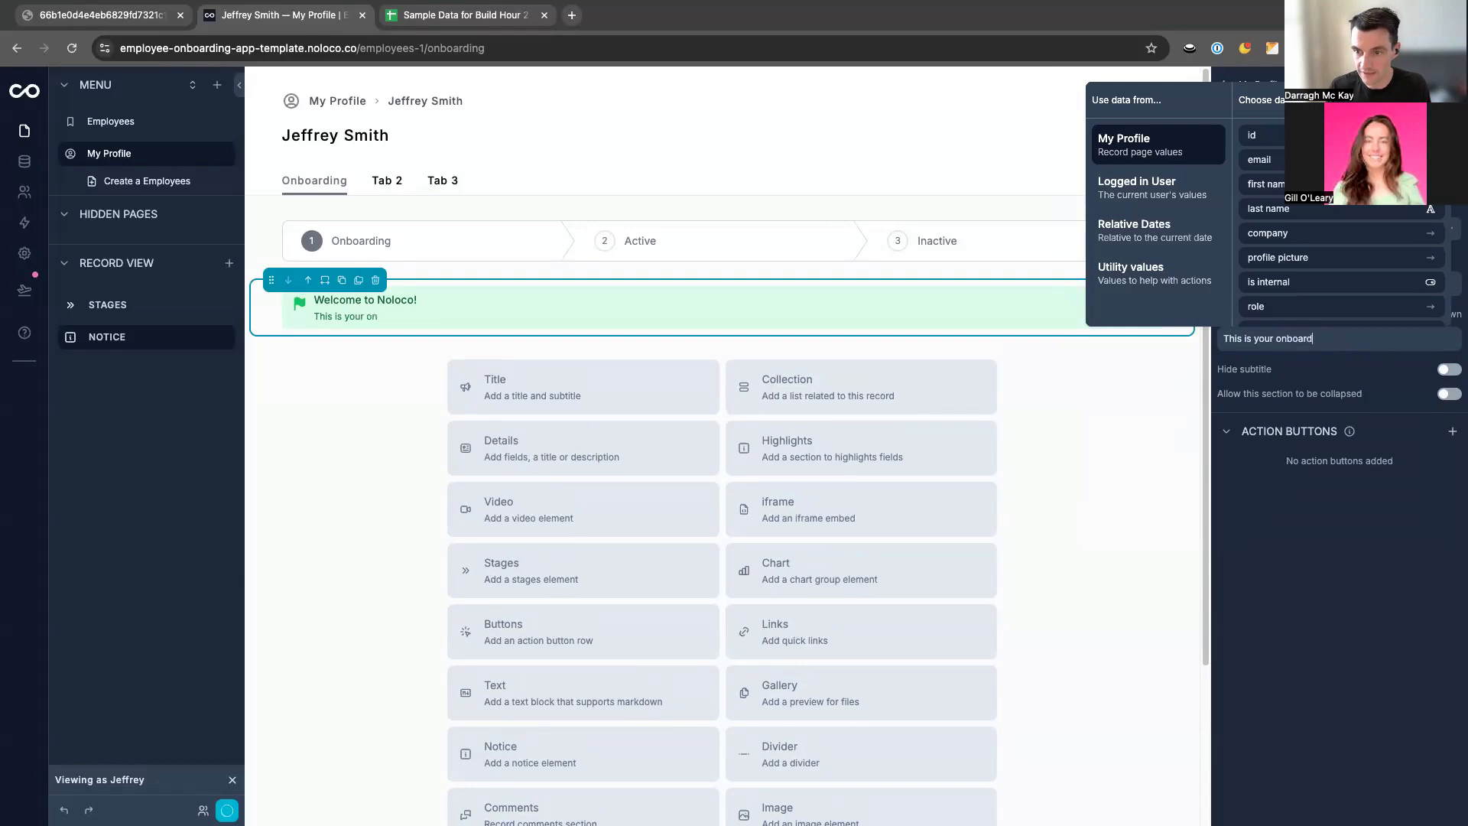
type("ing tab, please m")
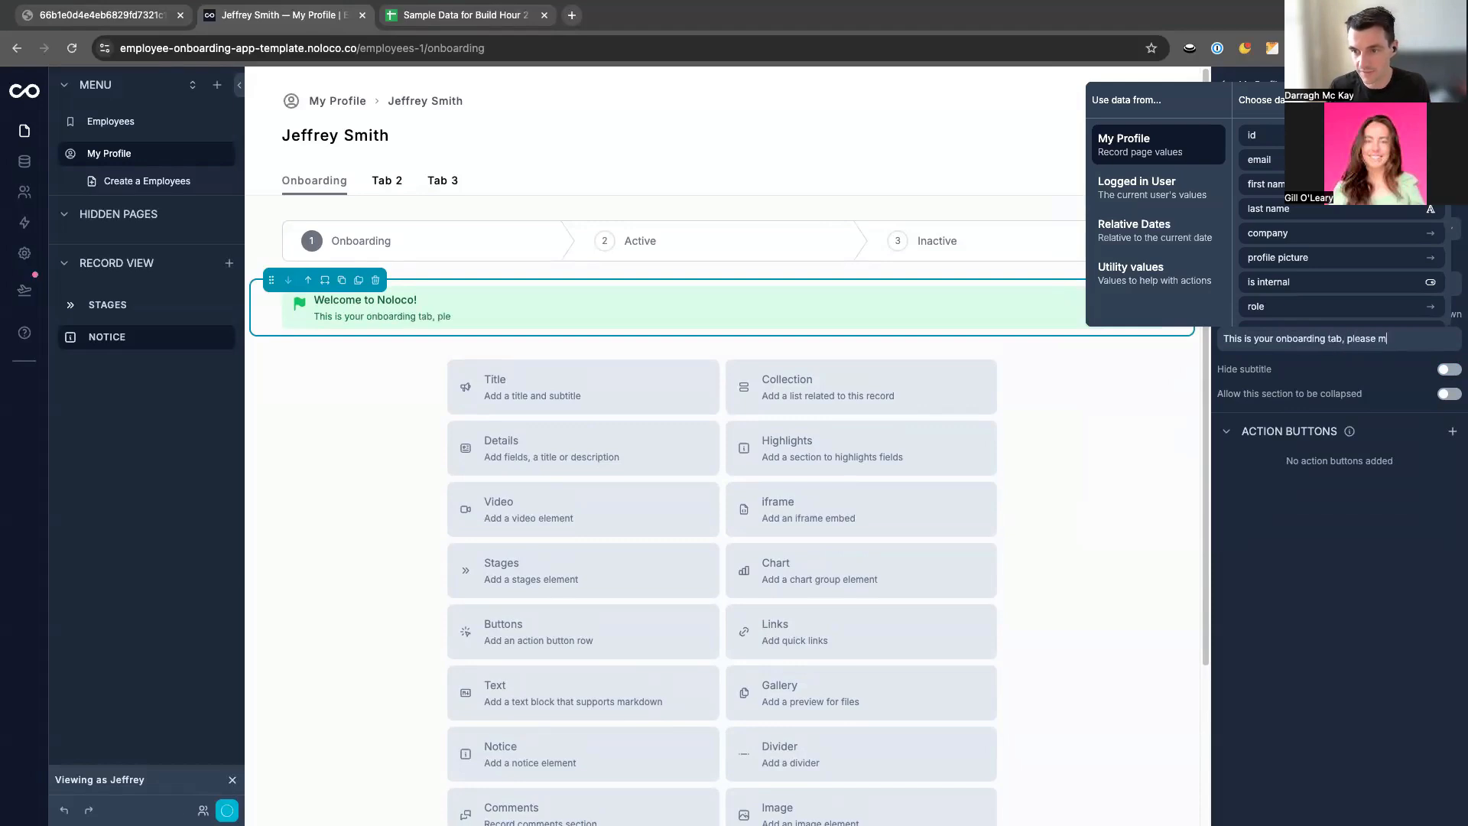
type("ake sure you complete ")
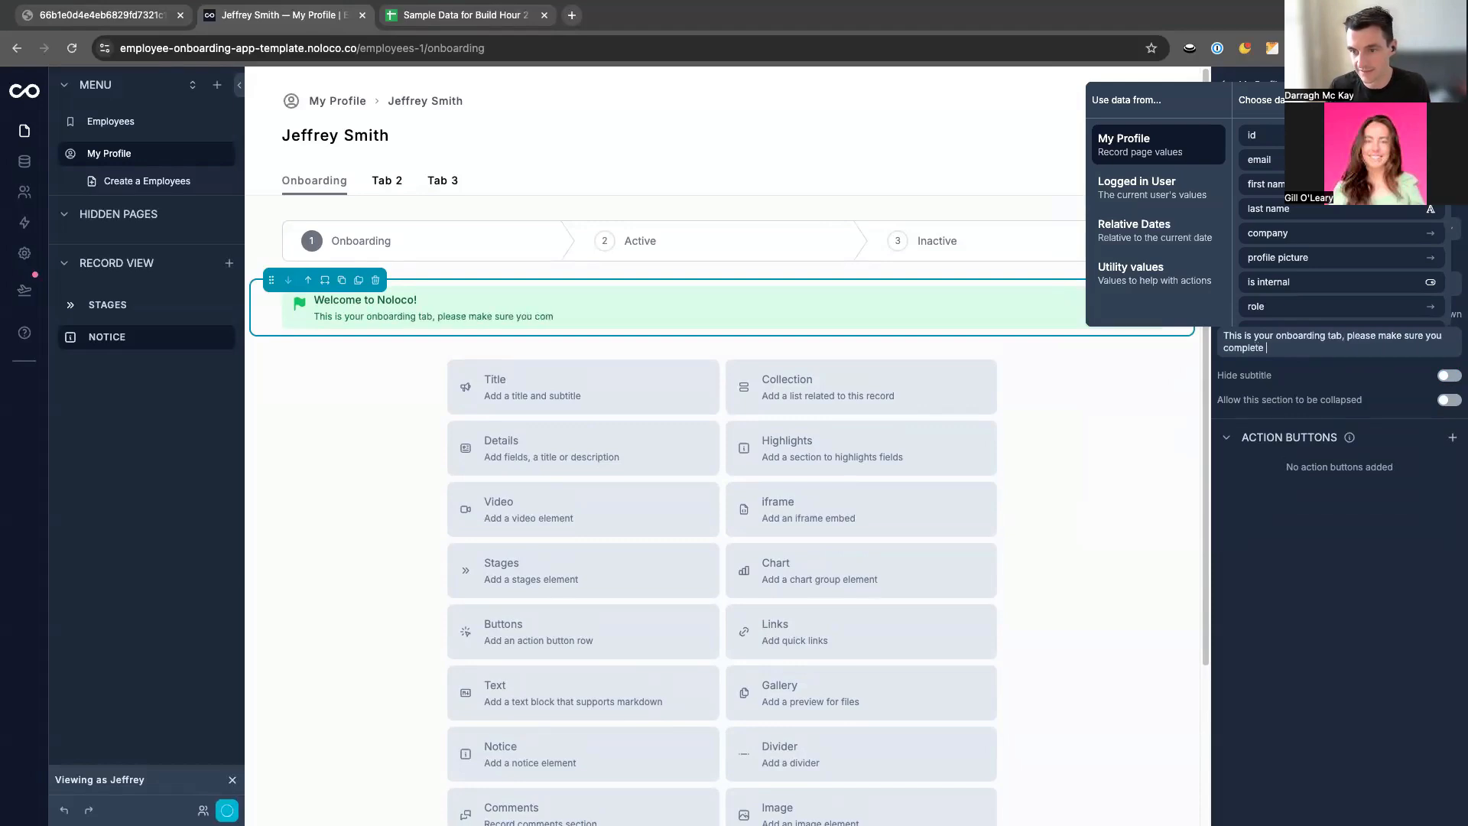
type("each section")
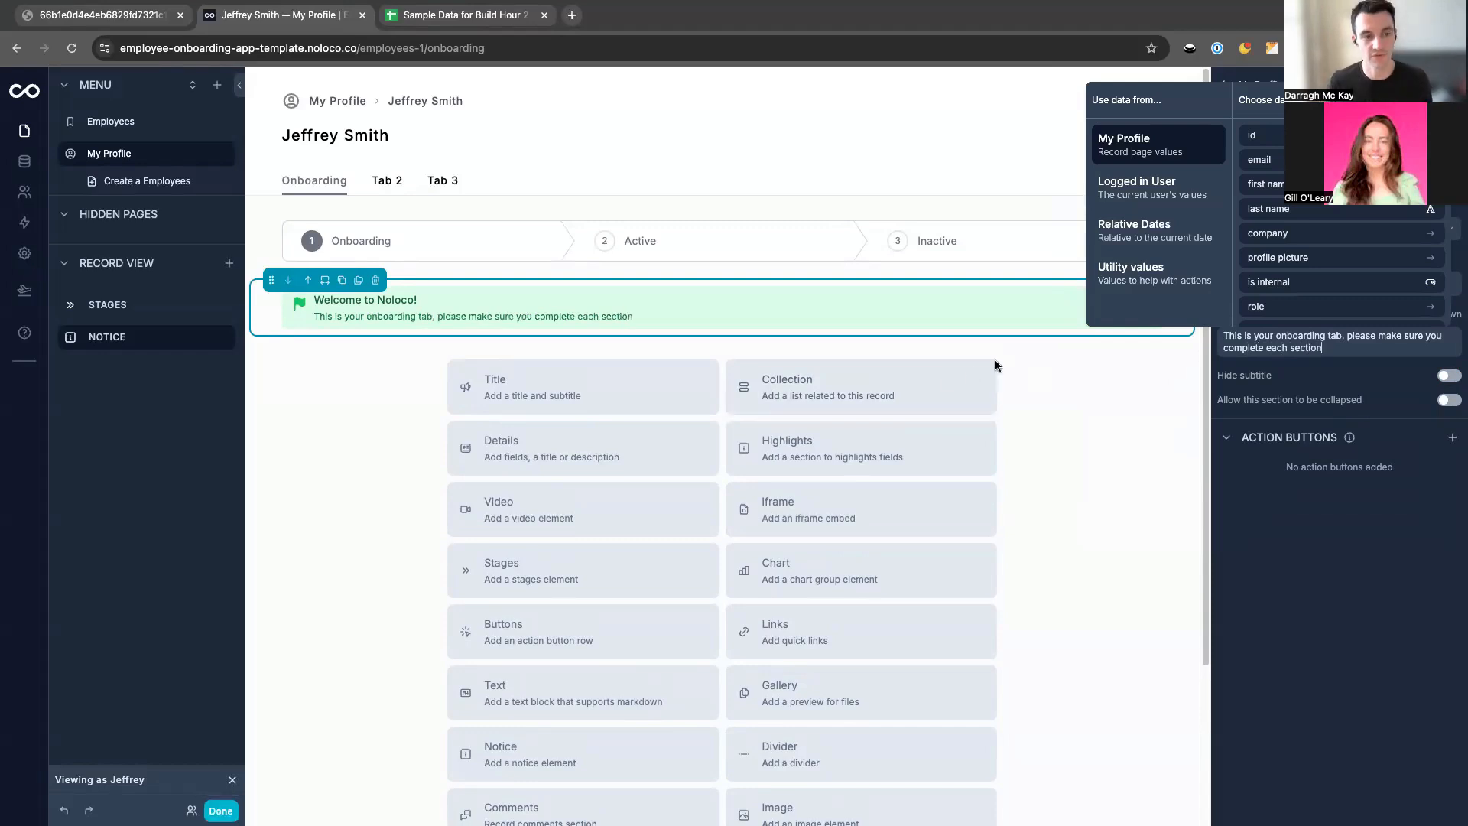
Duplicate the welcome notice and set the copy's appearance to Default.
left_click(342, 281)
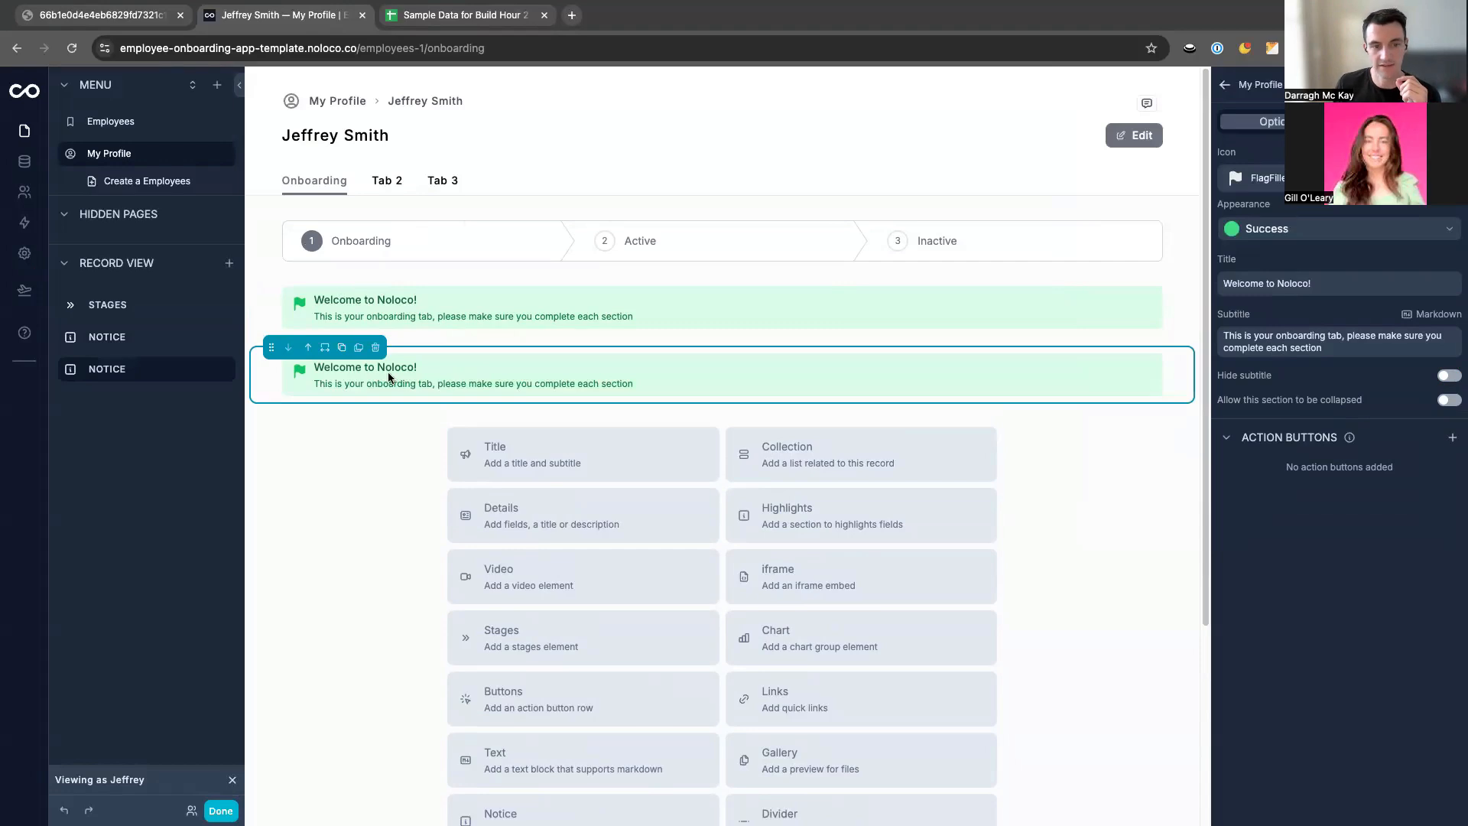
left_click(1288, 223)
left_click(1279, 274)
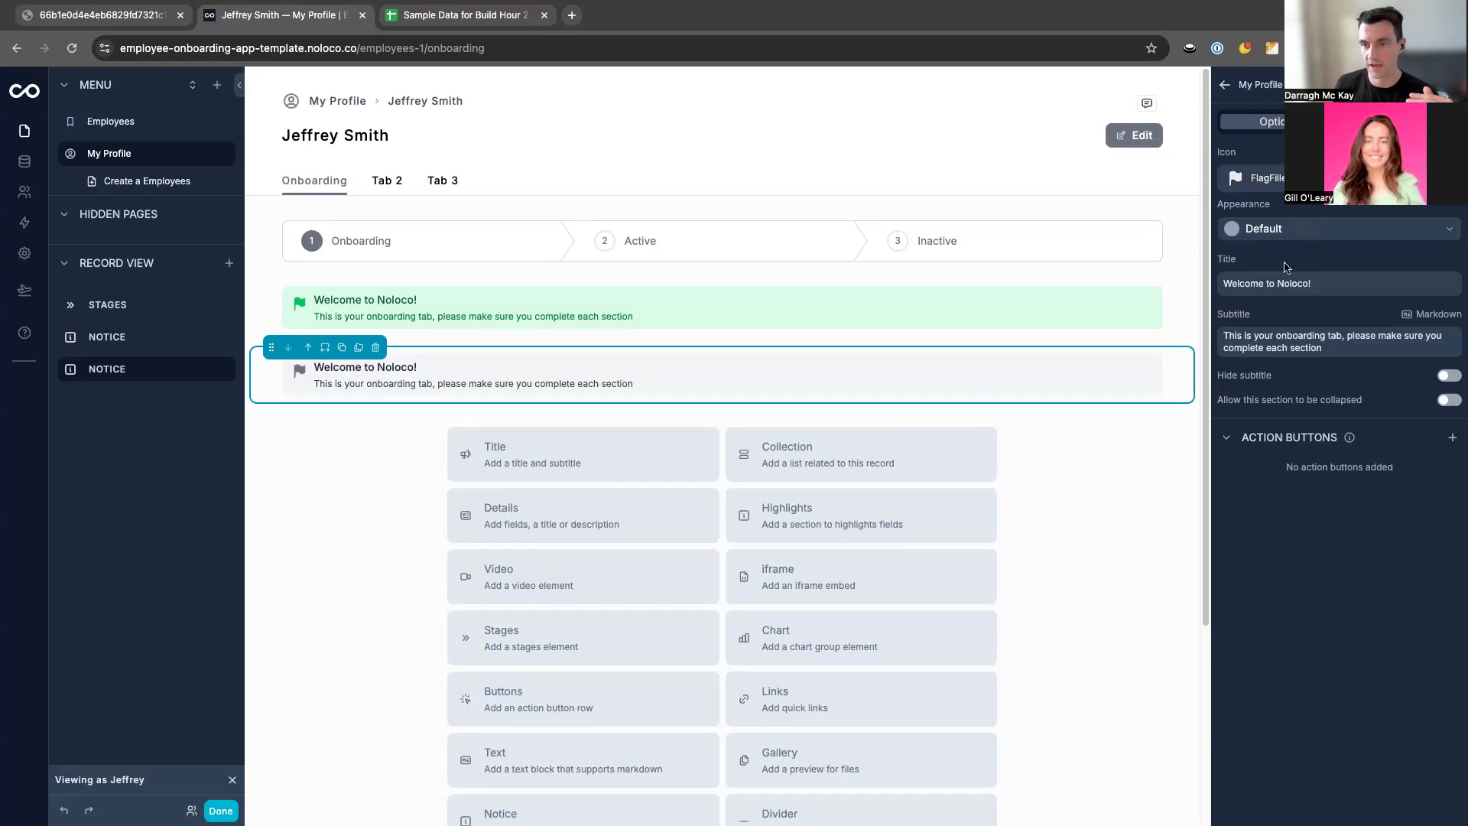
Set the copied notice's title to "Update your emergency contact details".
left_click_drag(1312, 284, 1223, 283)
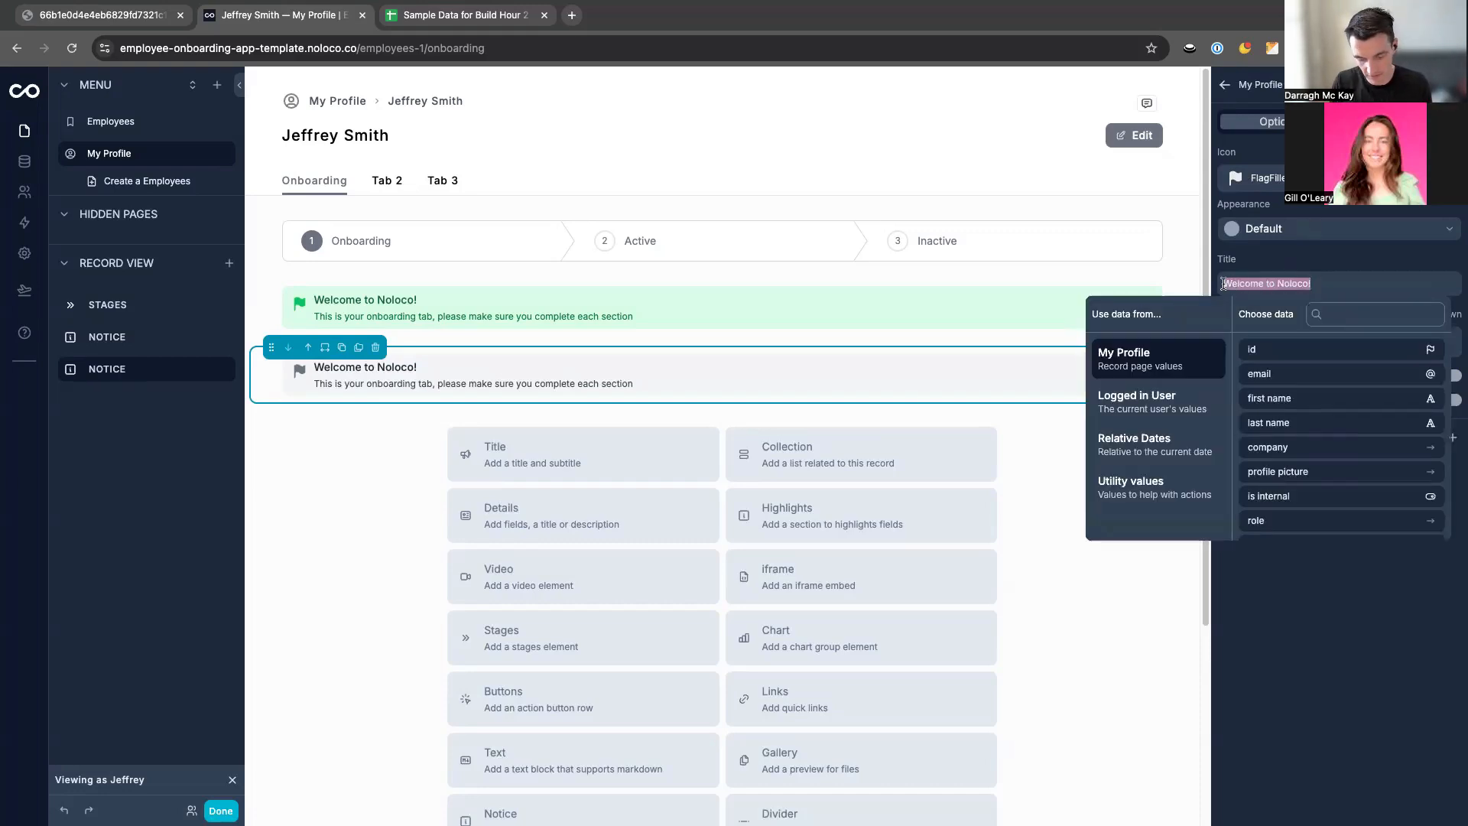
type("Update your emee")
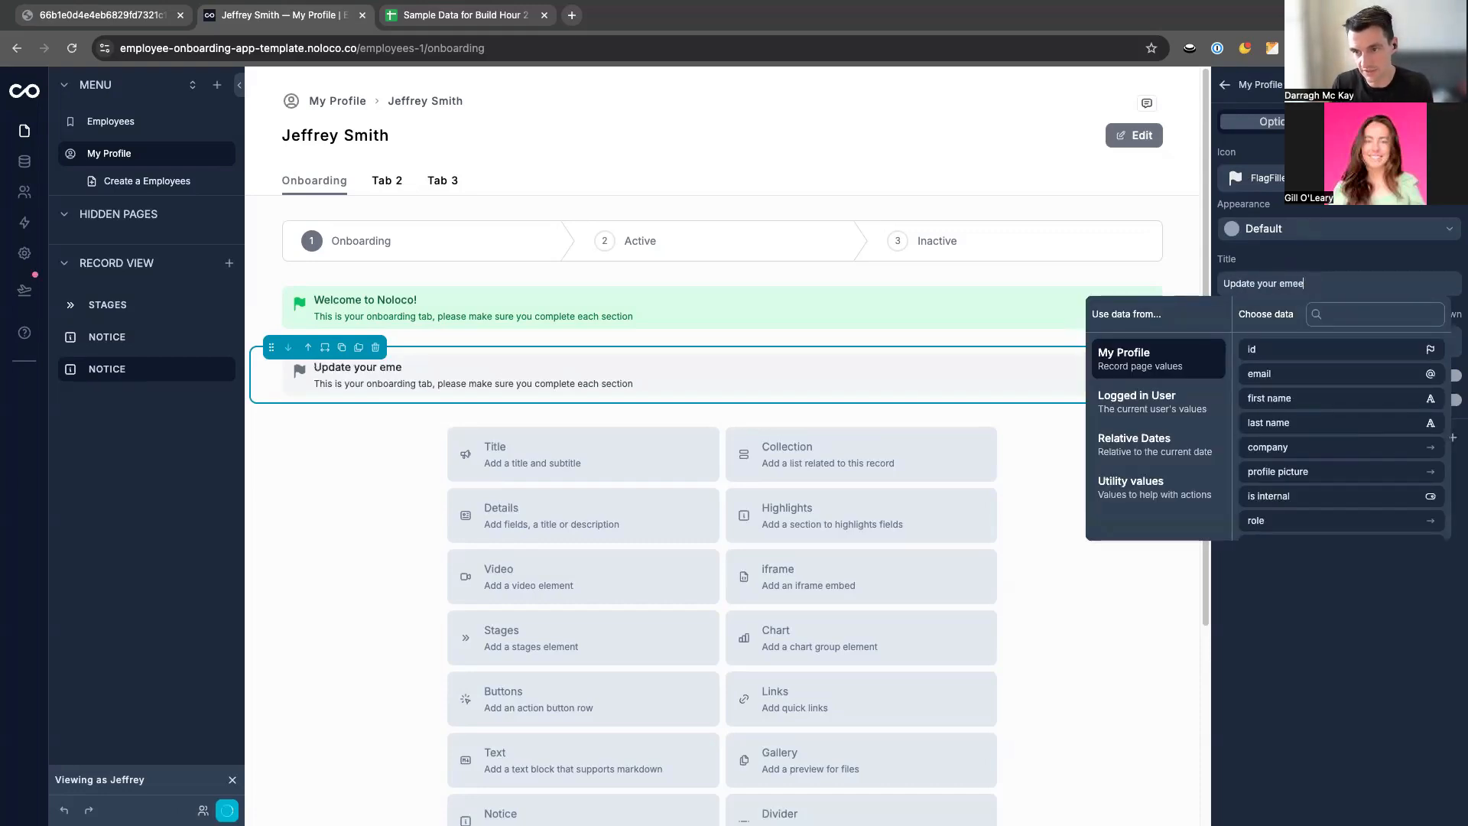
key("BackSpace")
type("rgency contact details")
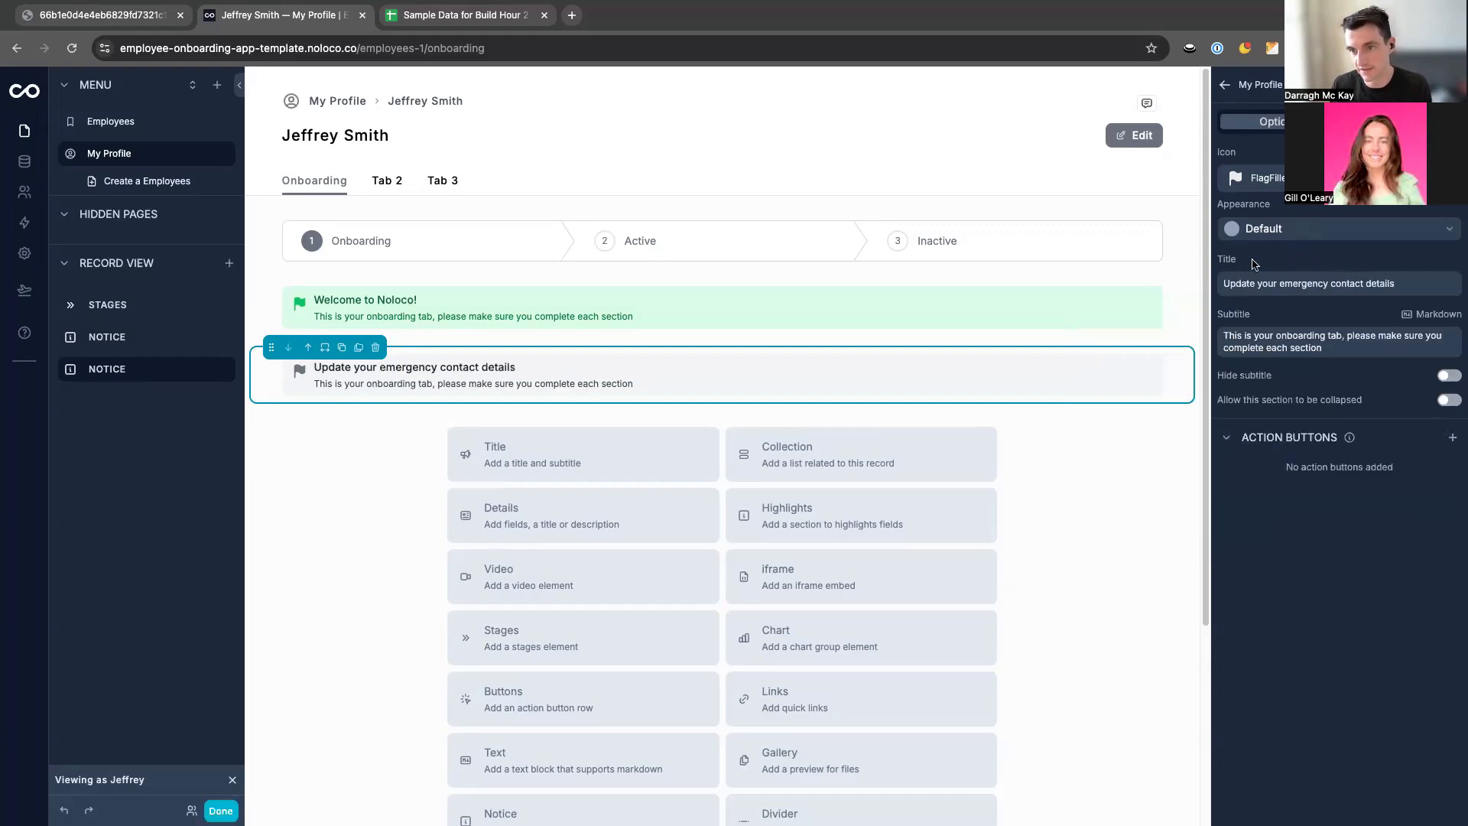
Clear the emergency contact notice's subtitle and hide it.
left_click(1258, 334)
key("BackSpace")
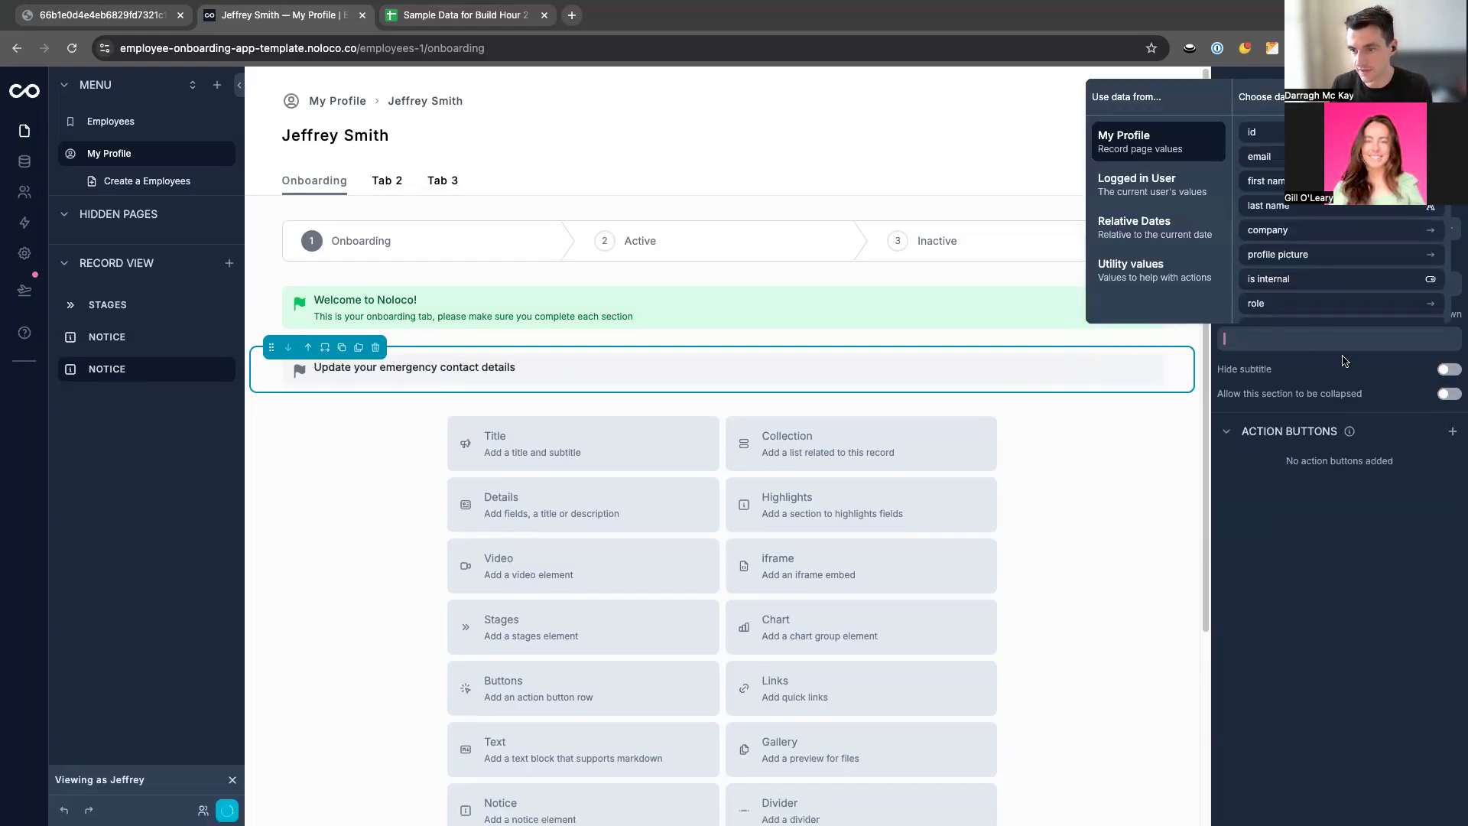
left_click(1448, 375)
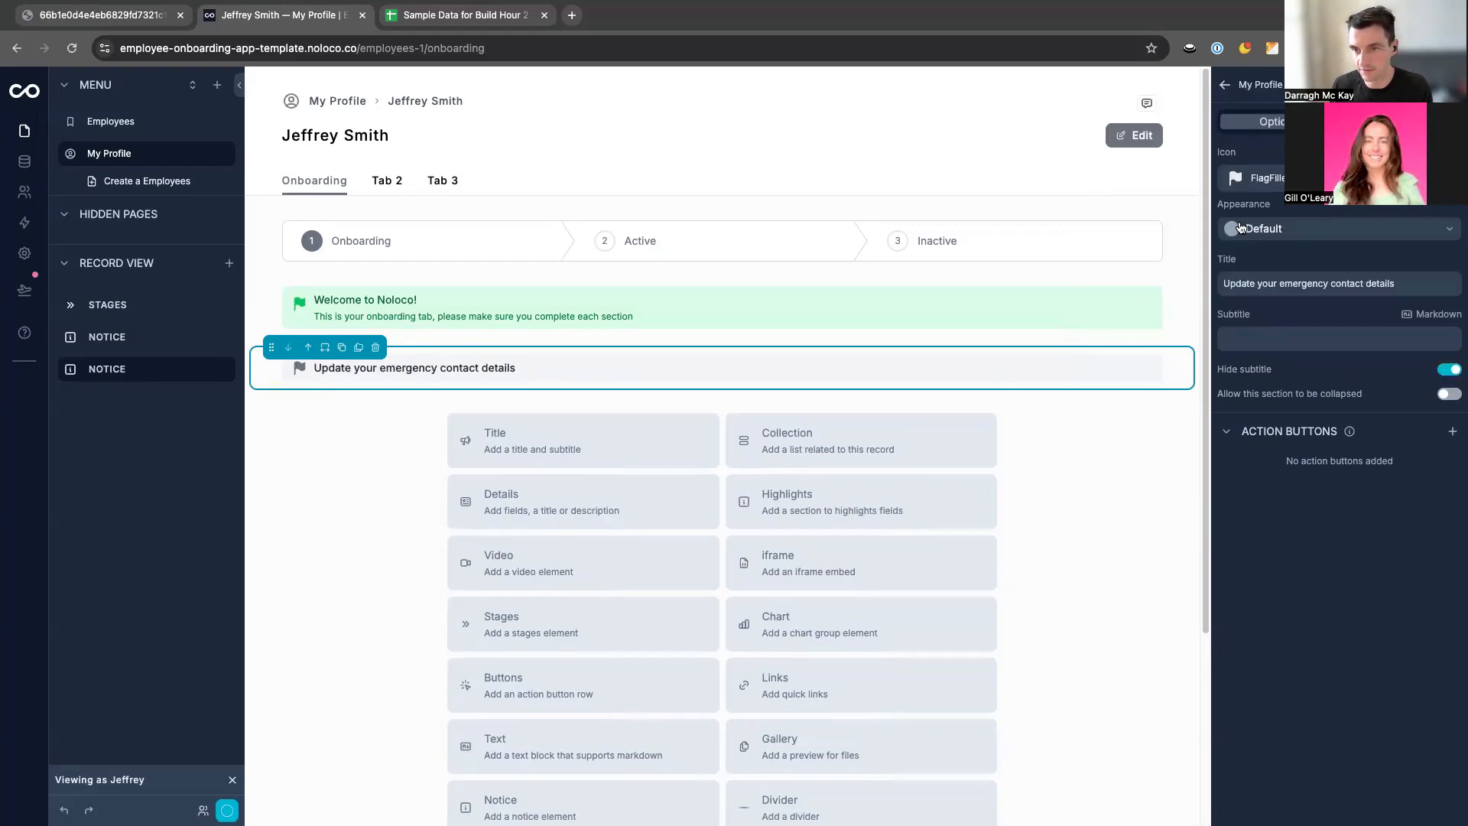
Search the icons for "phon" and set the emergency contact notice's icon to the filled phone.
left_click(1243, 180)
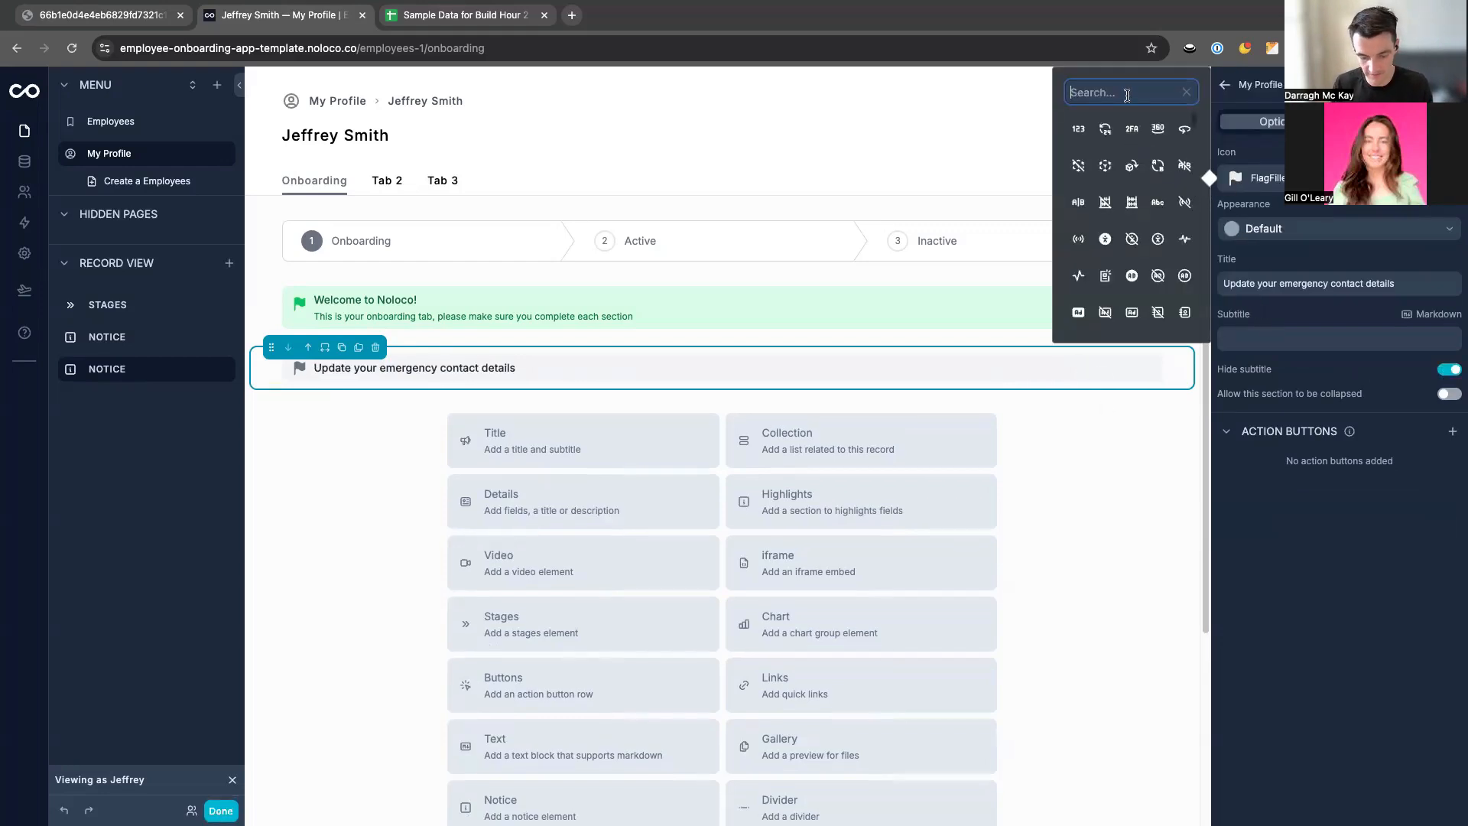
type("phon")
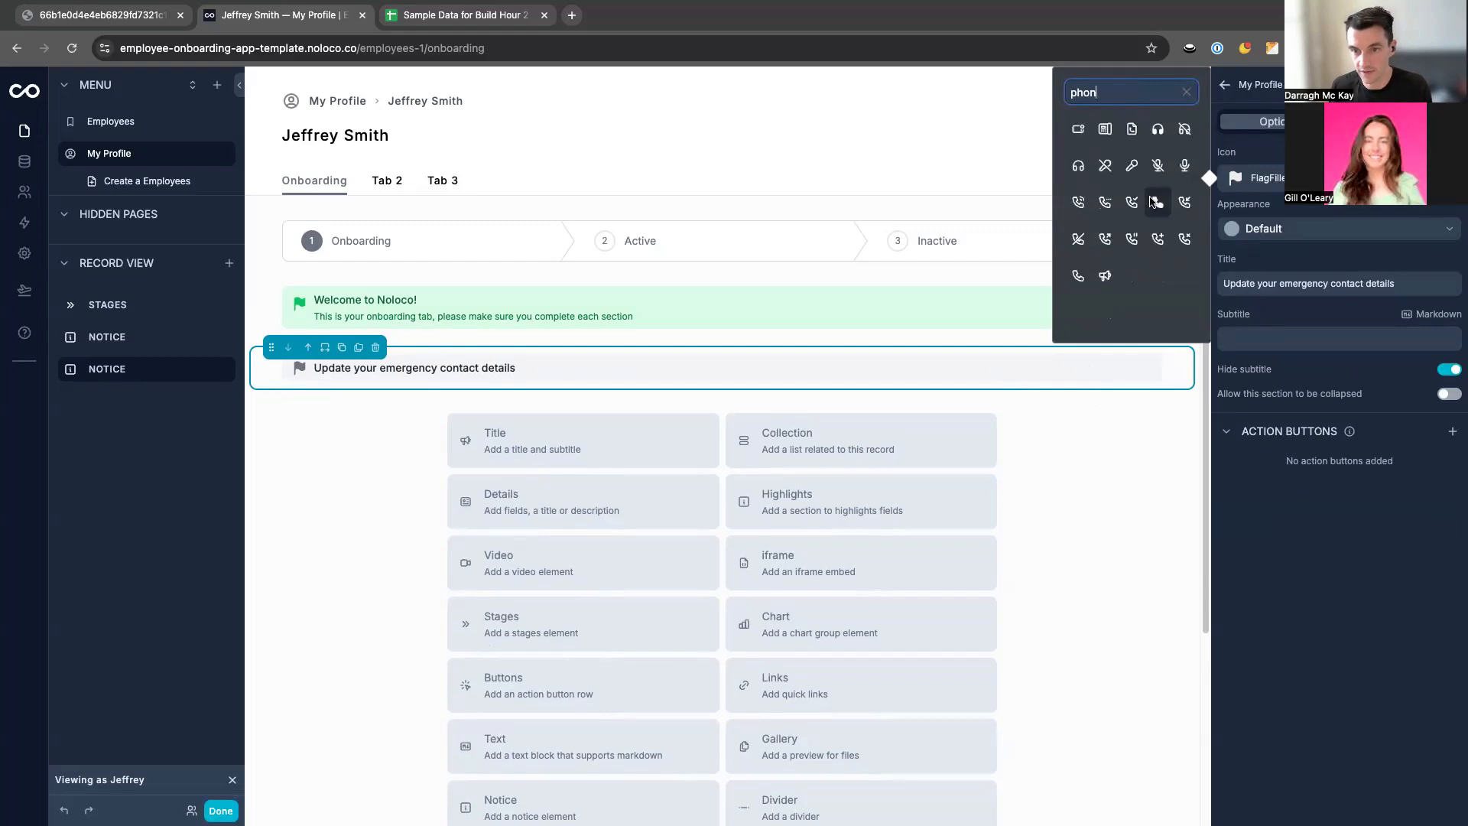
left_click(1157, 202)
left_click(1278, 309)
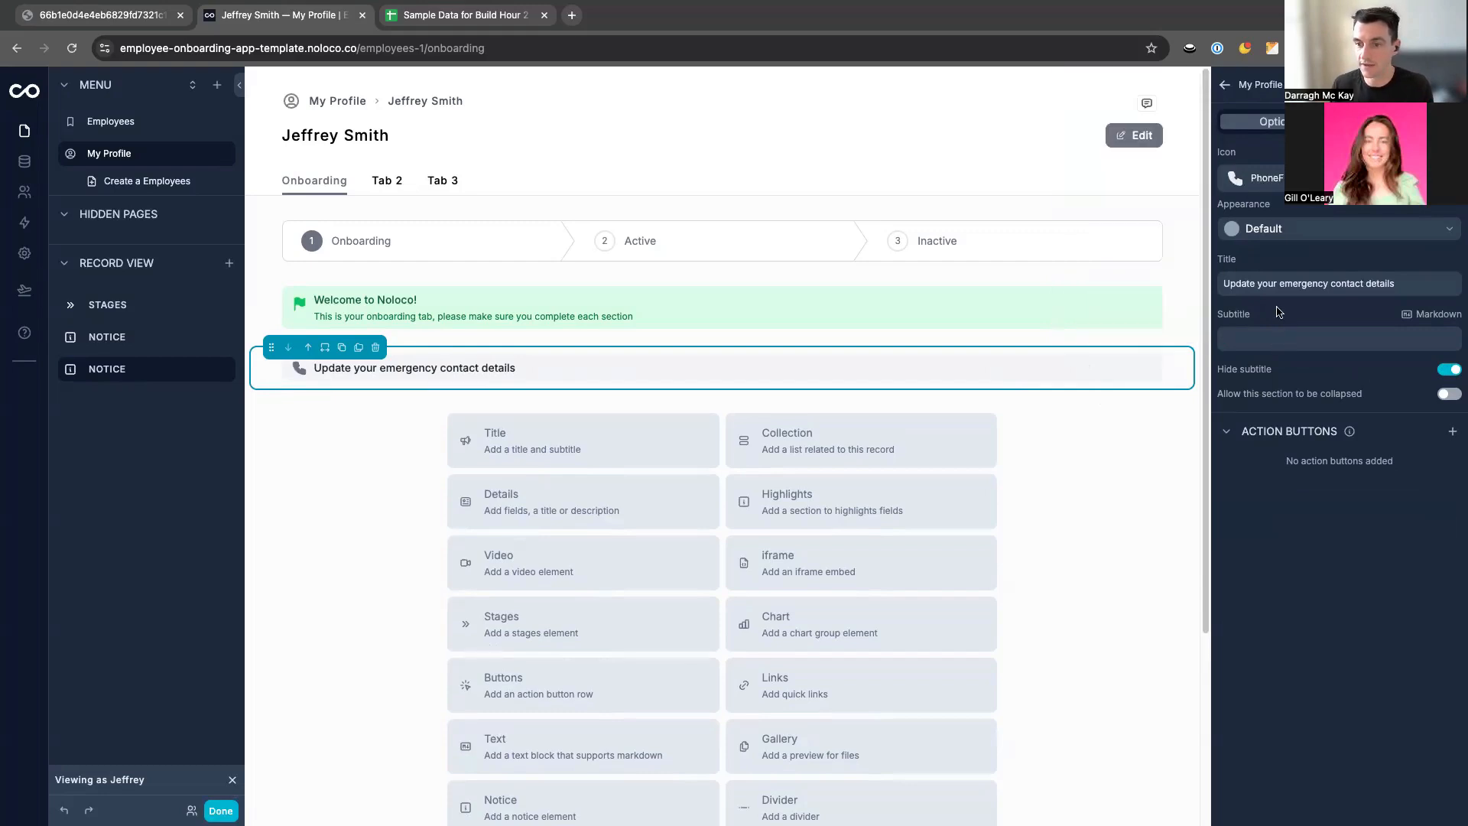
Add an action button to the notice with the text "Update" and the modal title "Update your emergency contact details".
left_click(1453, 433)
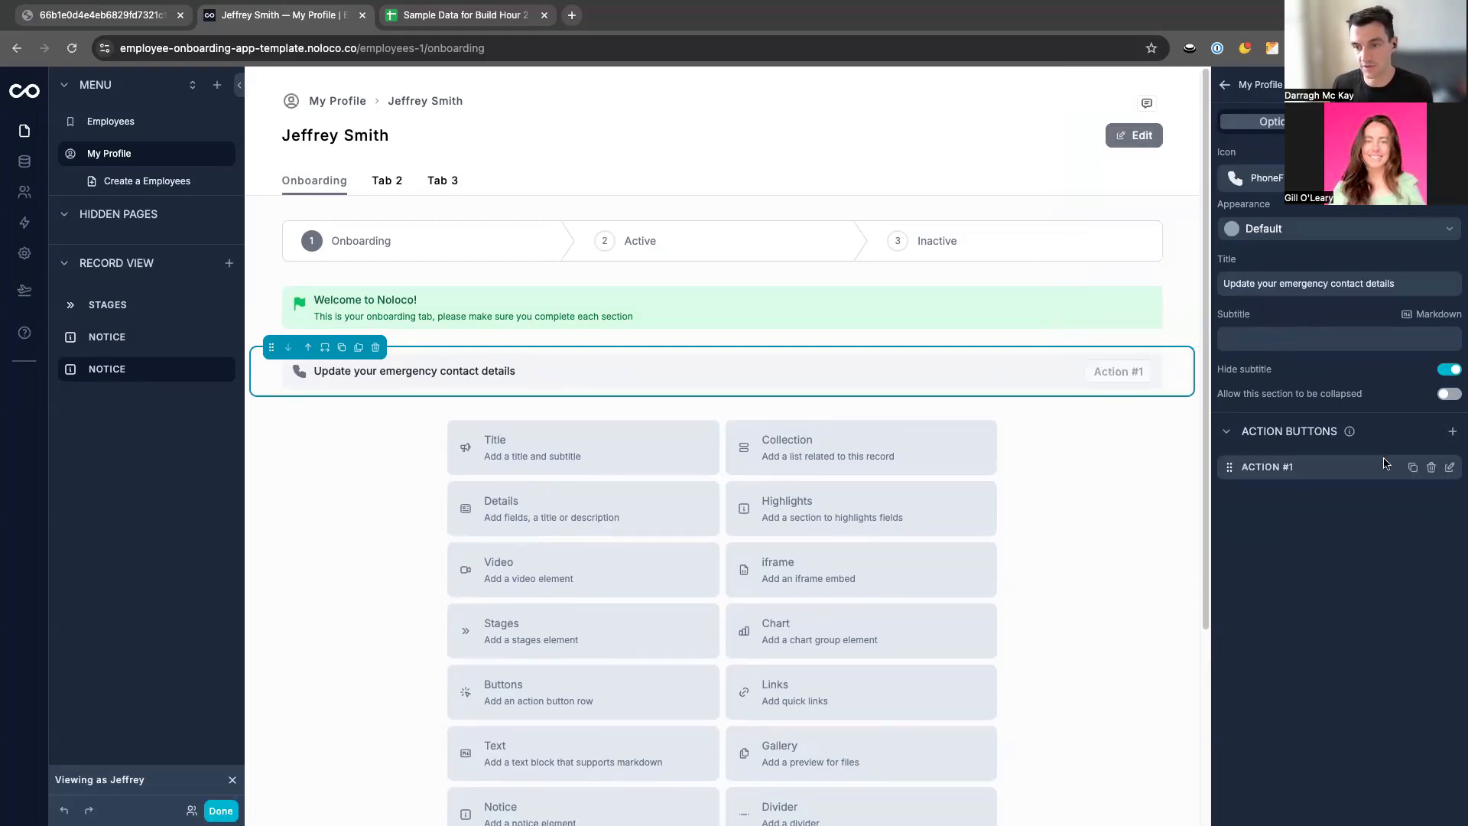
left_click(1451, 476)
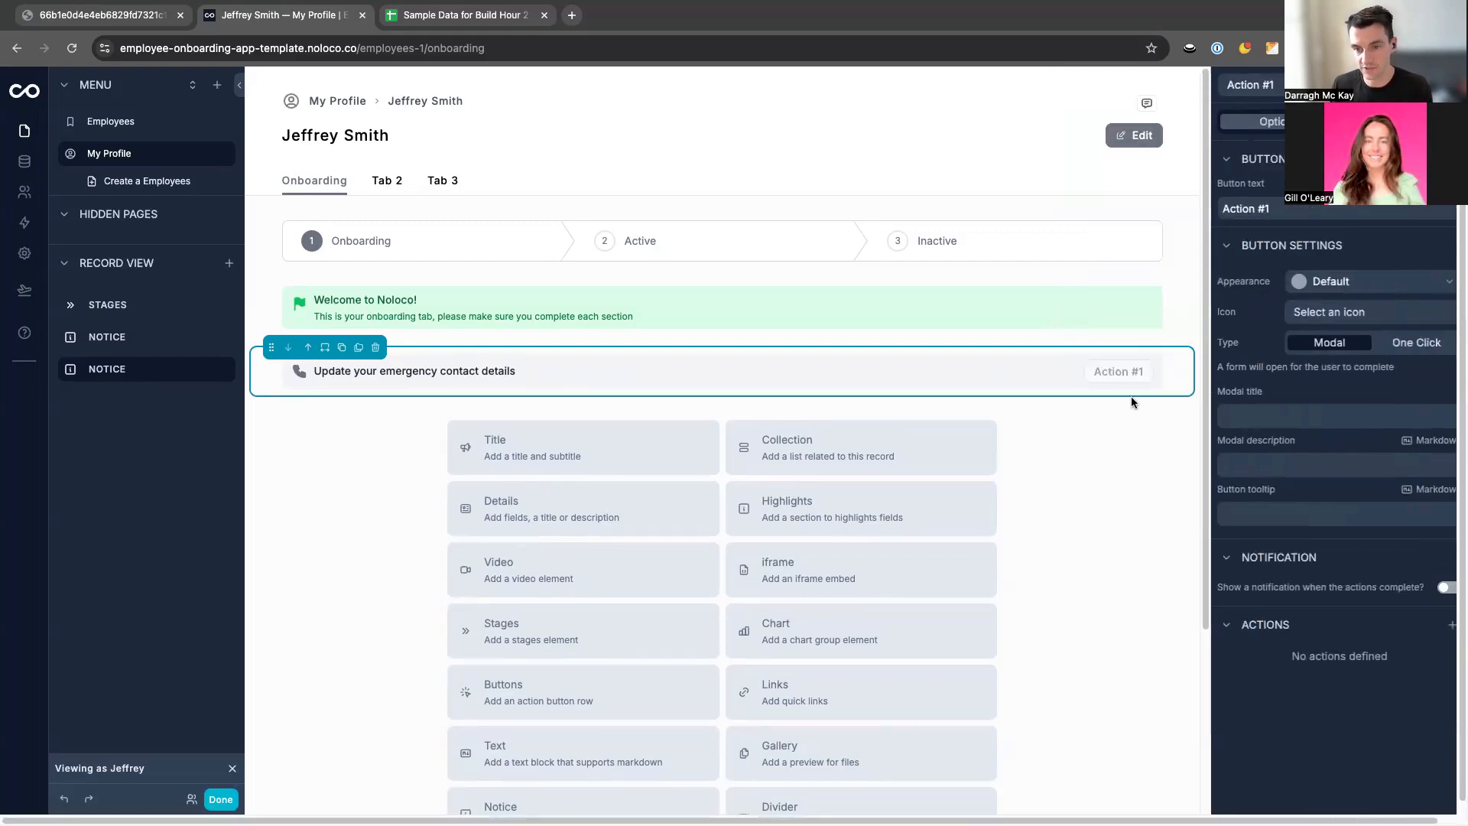
triple_click(1271, 211)
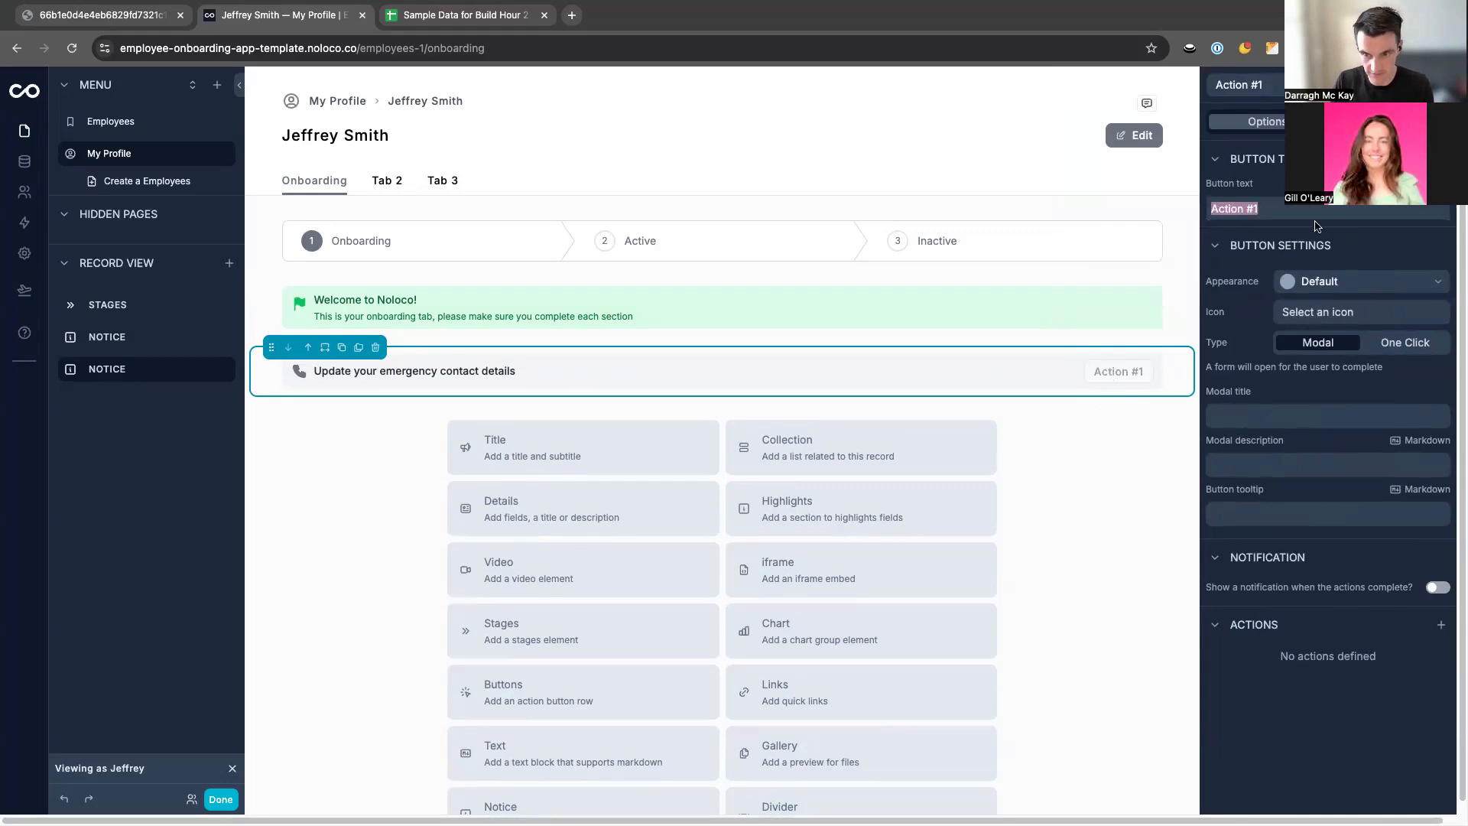
type("Update")
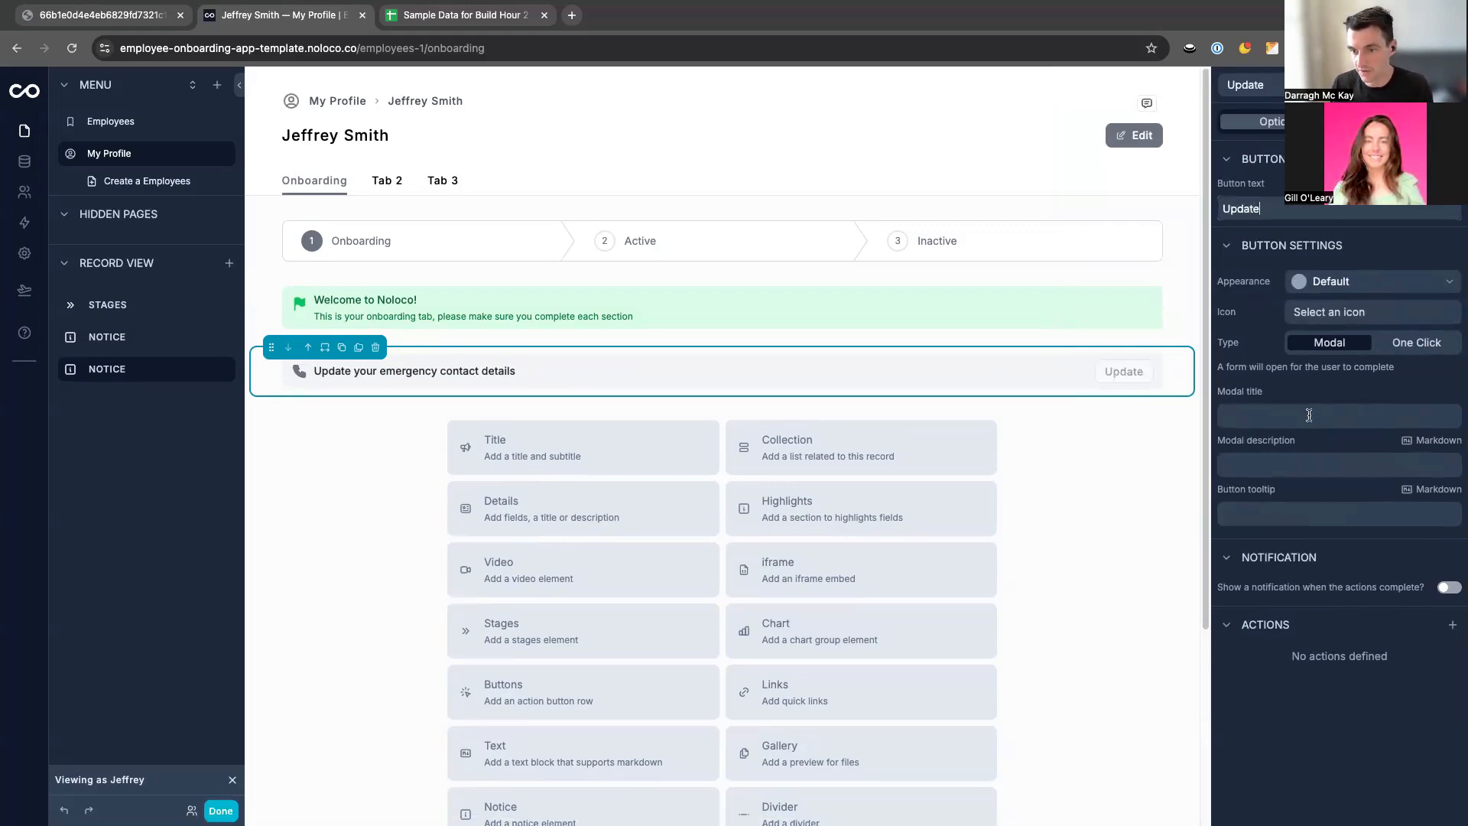
left_click(1309, 414)
type("Update ")
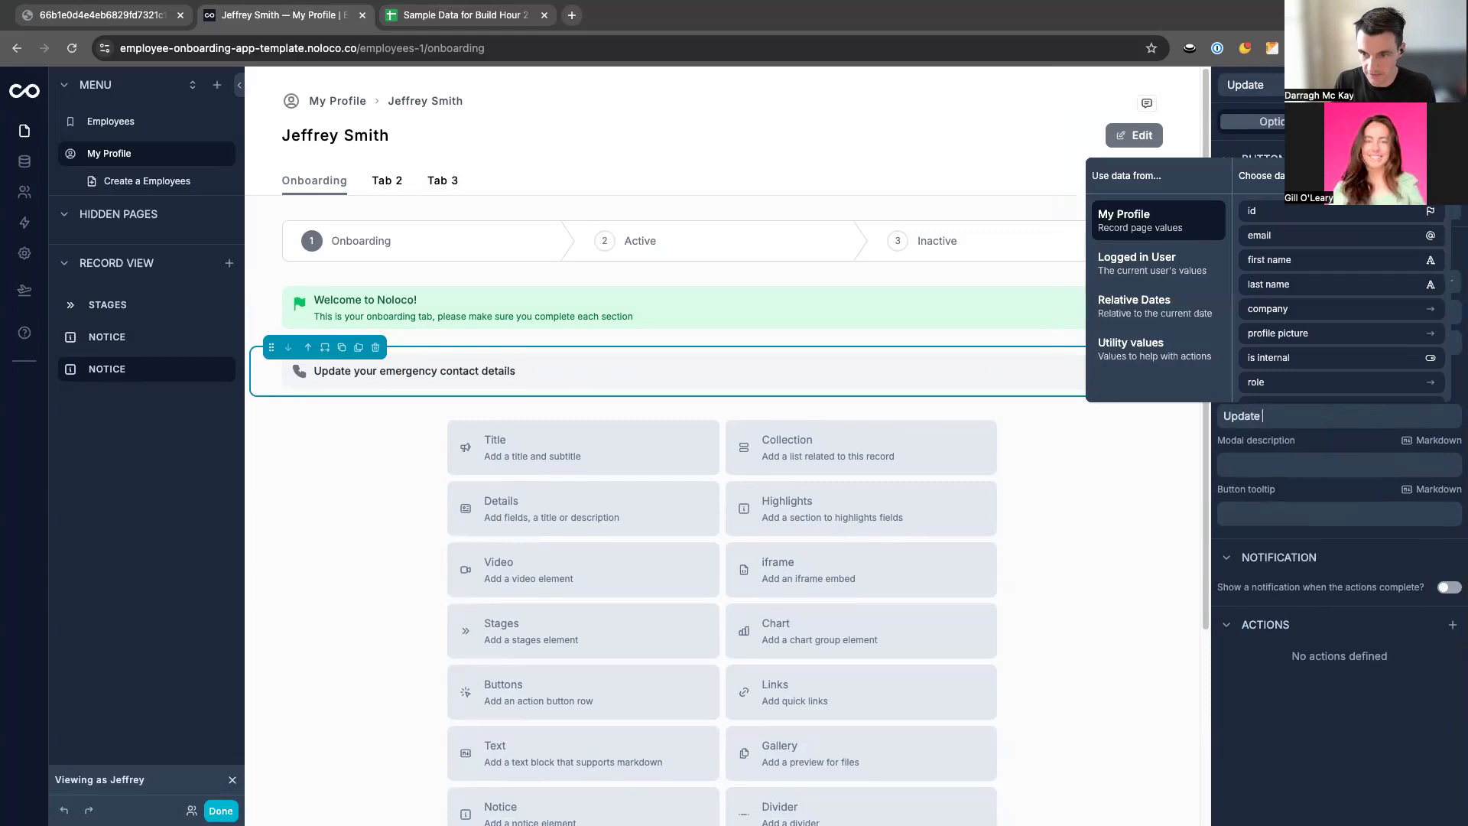
type("your emergency cont")
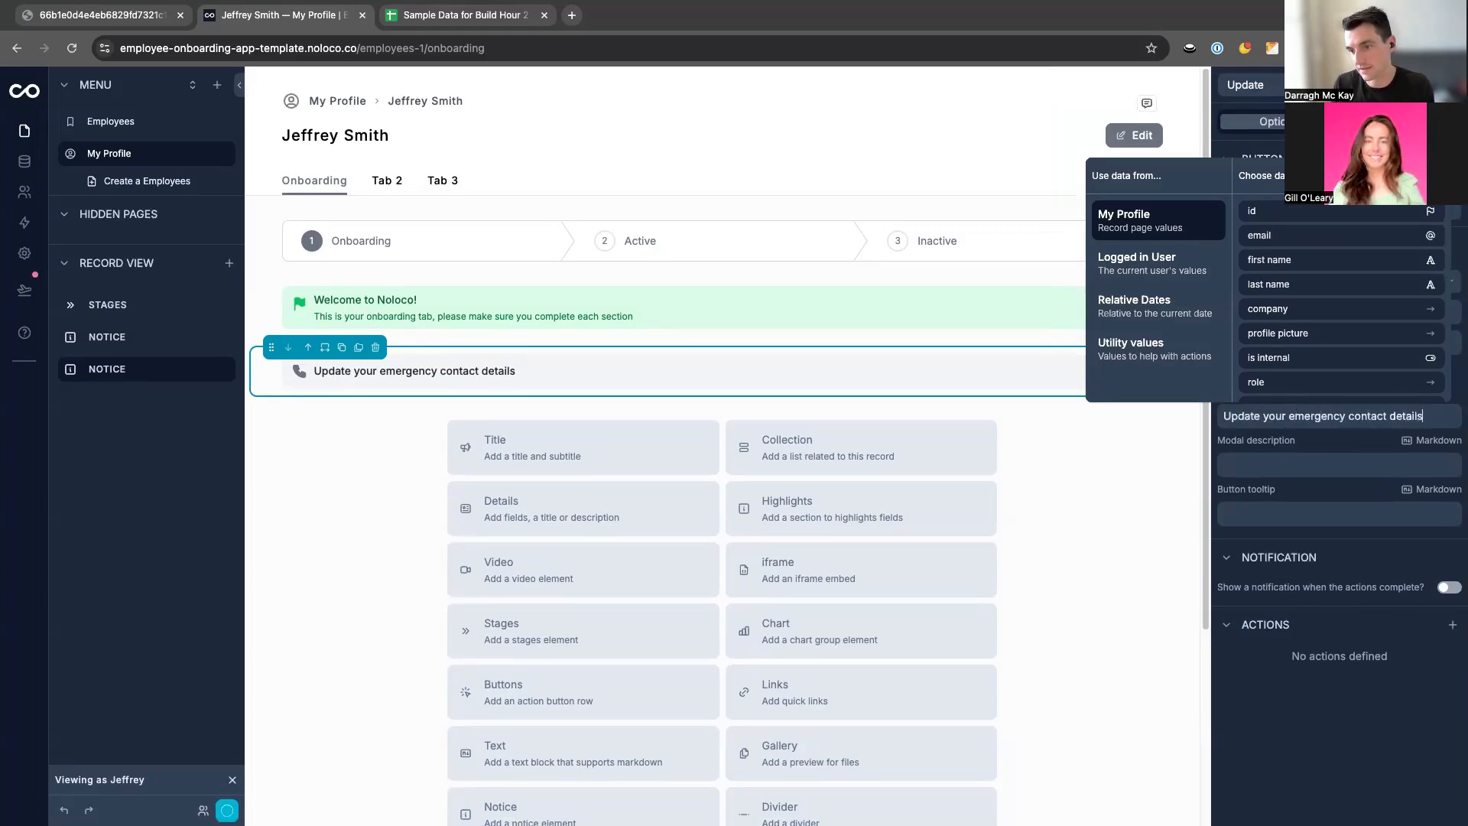
type("act details")
Add an "Update a record" action to the notice's Update button.
left_click(1452, 625)
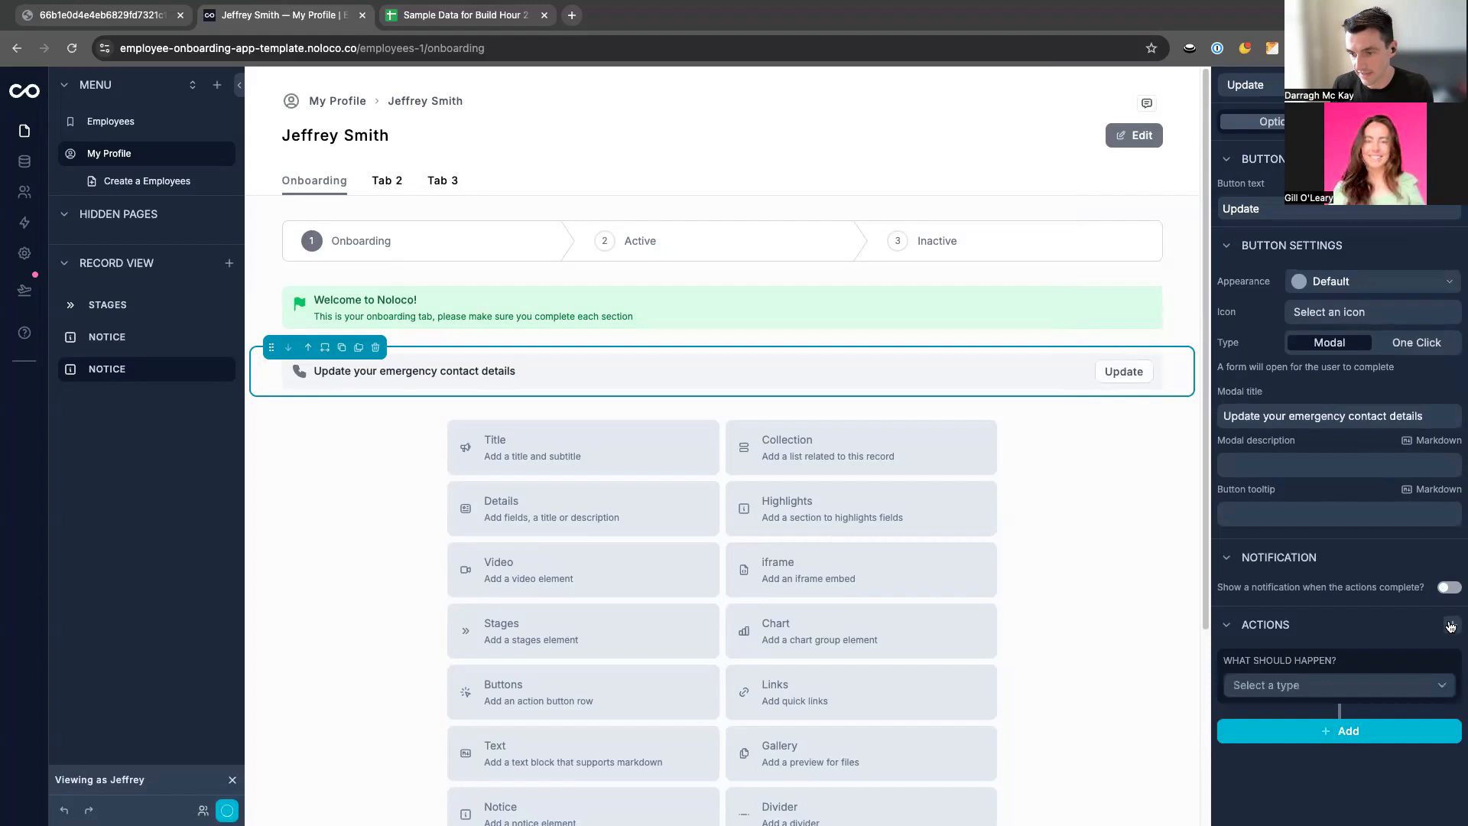
left_click(1320, 681)
left_click(1300, 490)
Include the Address, Emergency Contact Name and Emergency Contact Phone fields in the action's update form for this record.
scroll(1307, 619, "down", 2)
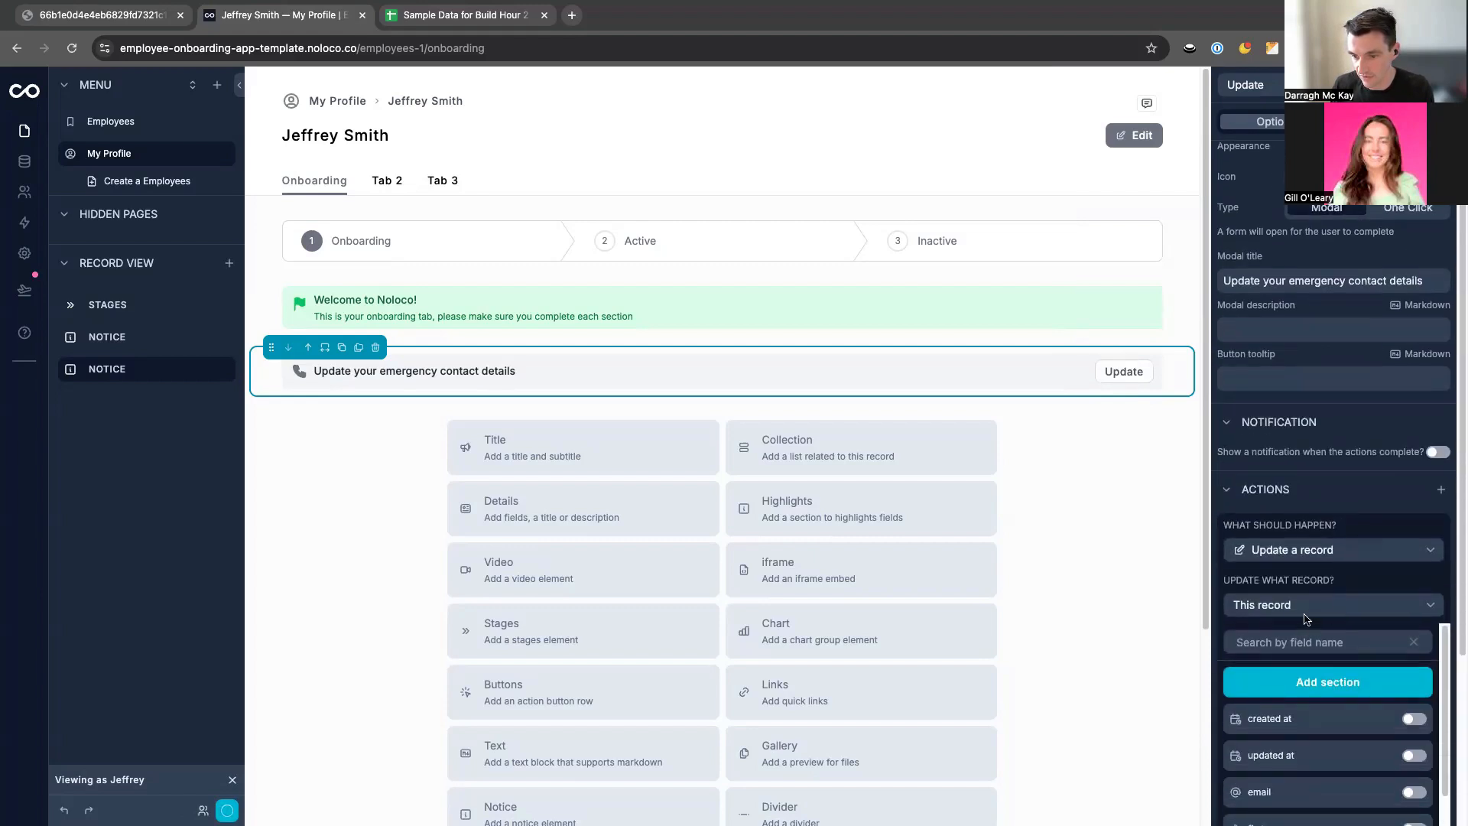
scroll(1304, 643, "down", 5)
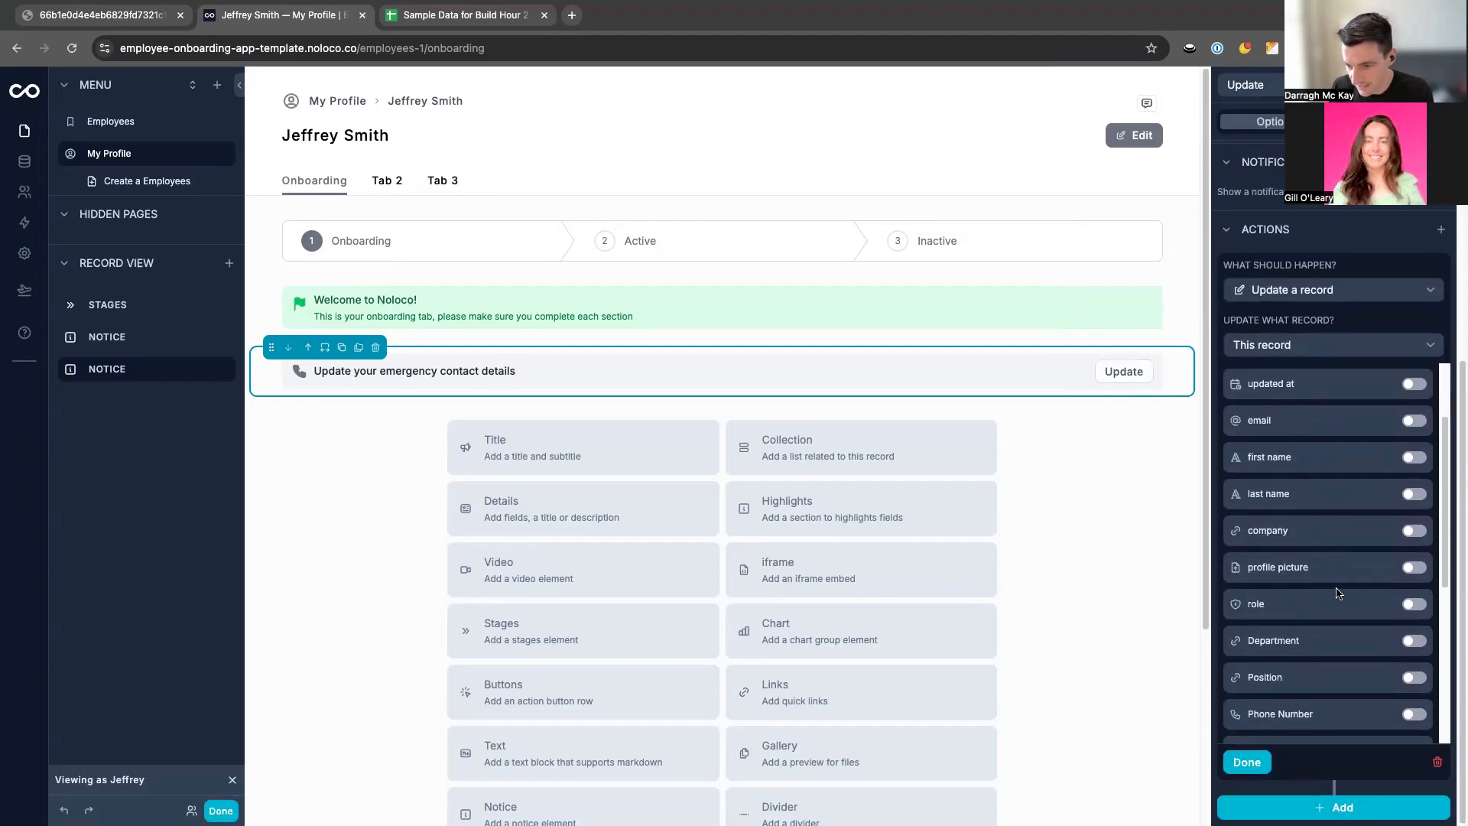
scroll(1338, 593, "down", 4)
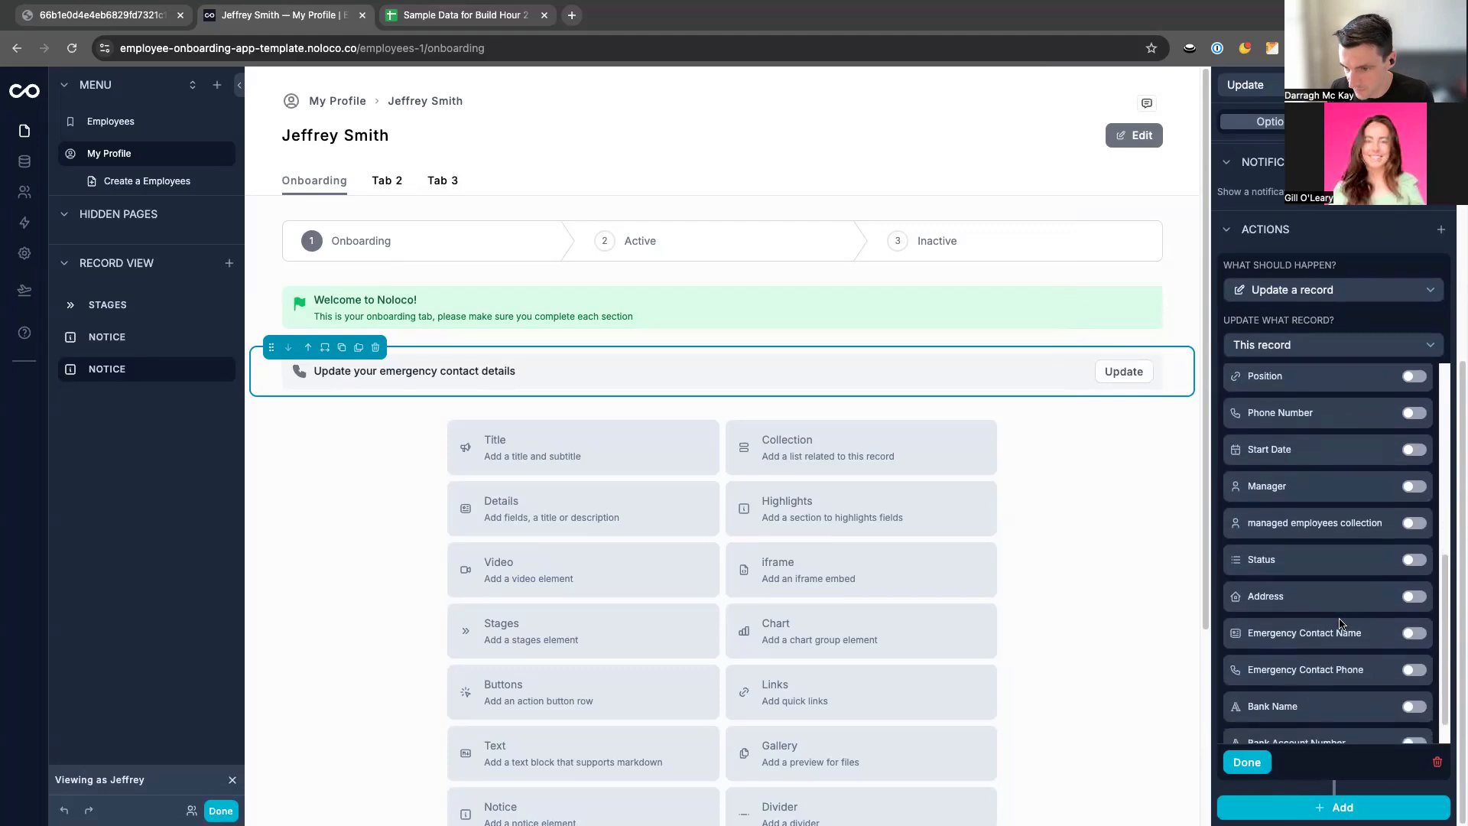
scroll(1340, 624, "down", 1)
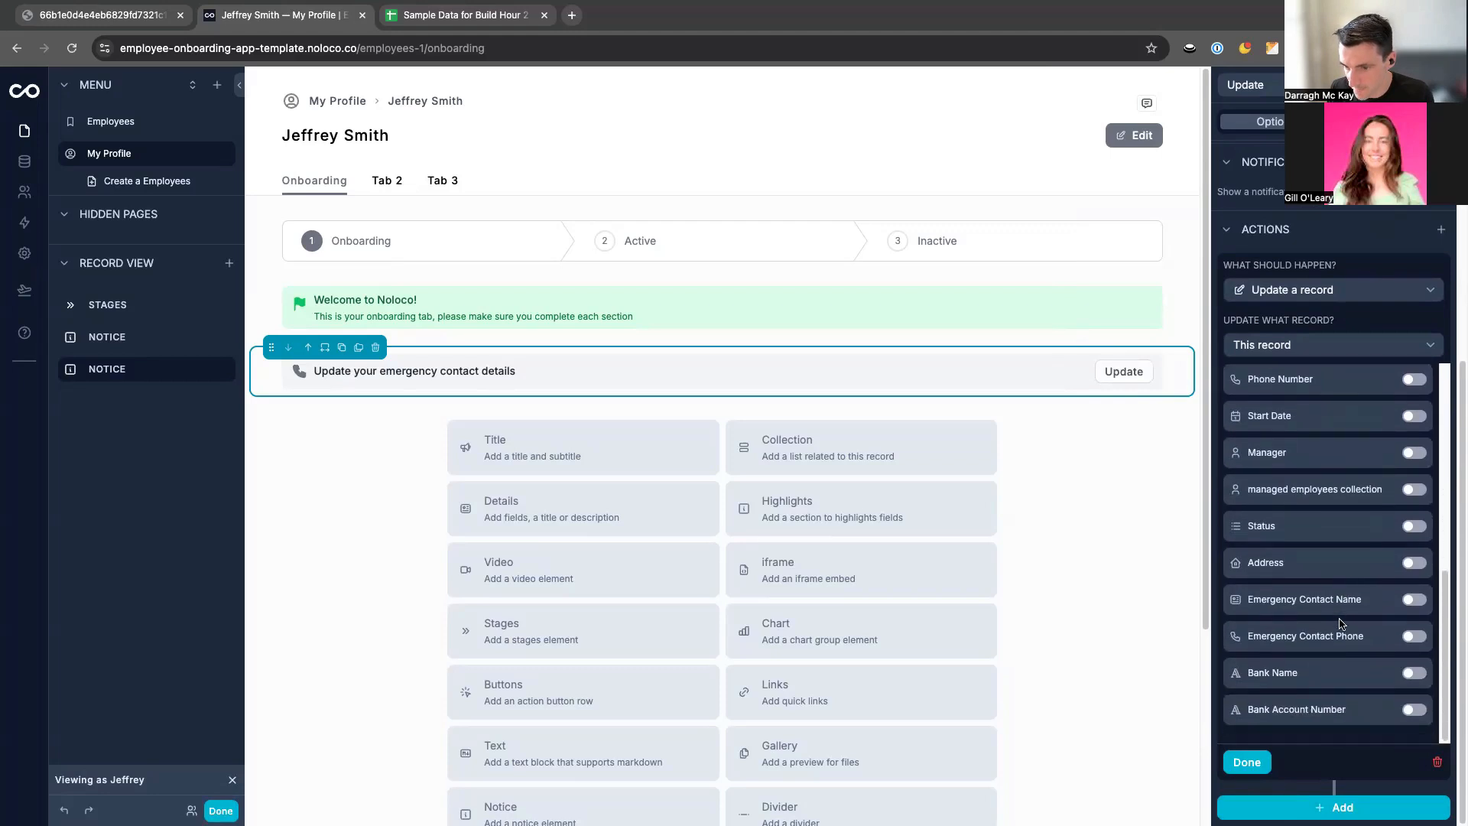
left_click(1415, 563)
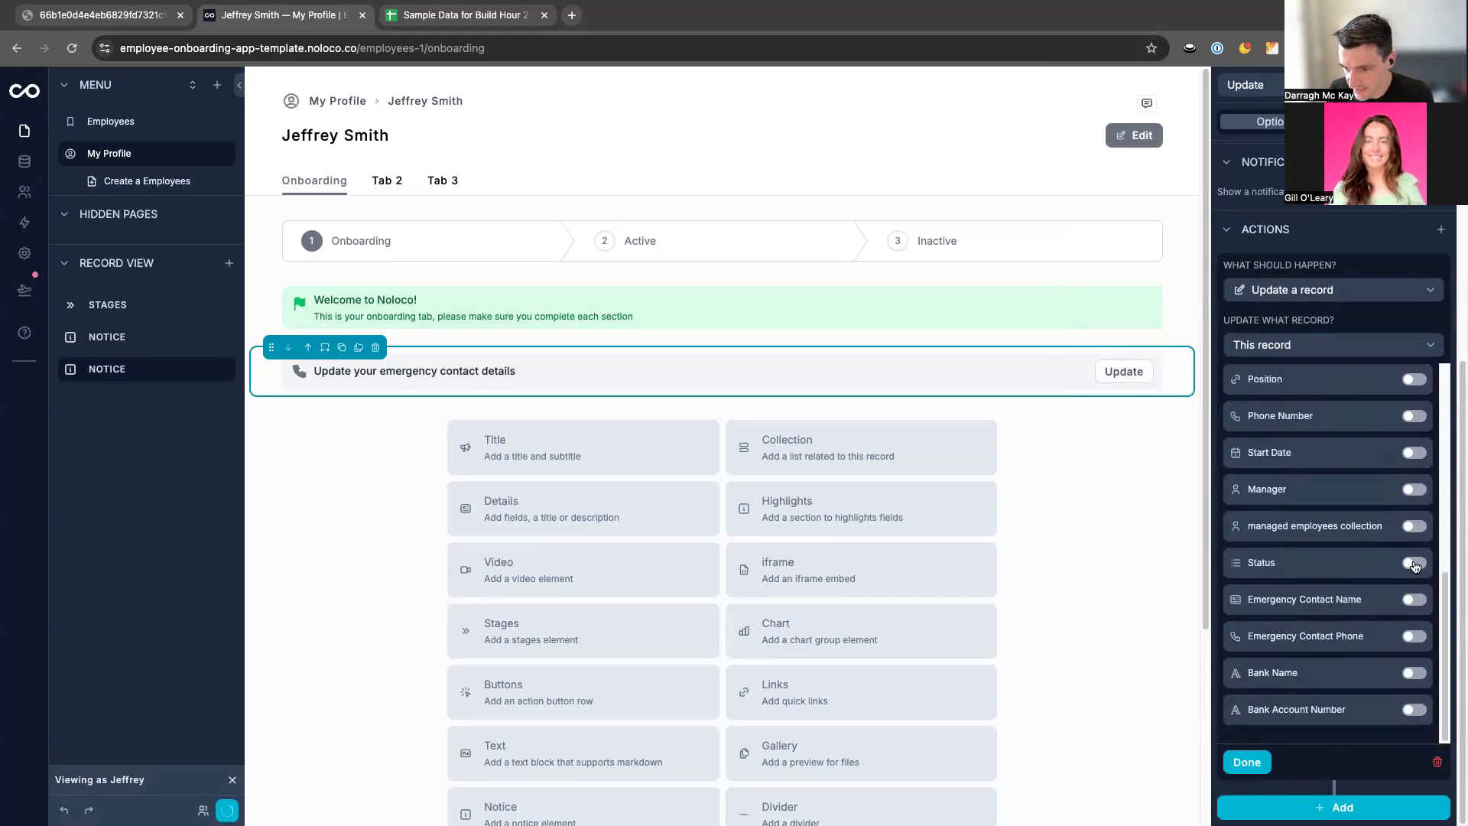
left_click(1413, 636)
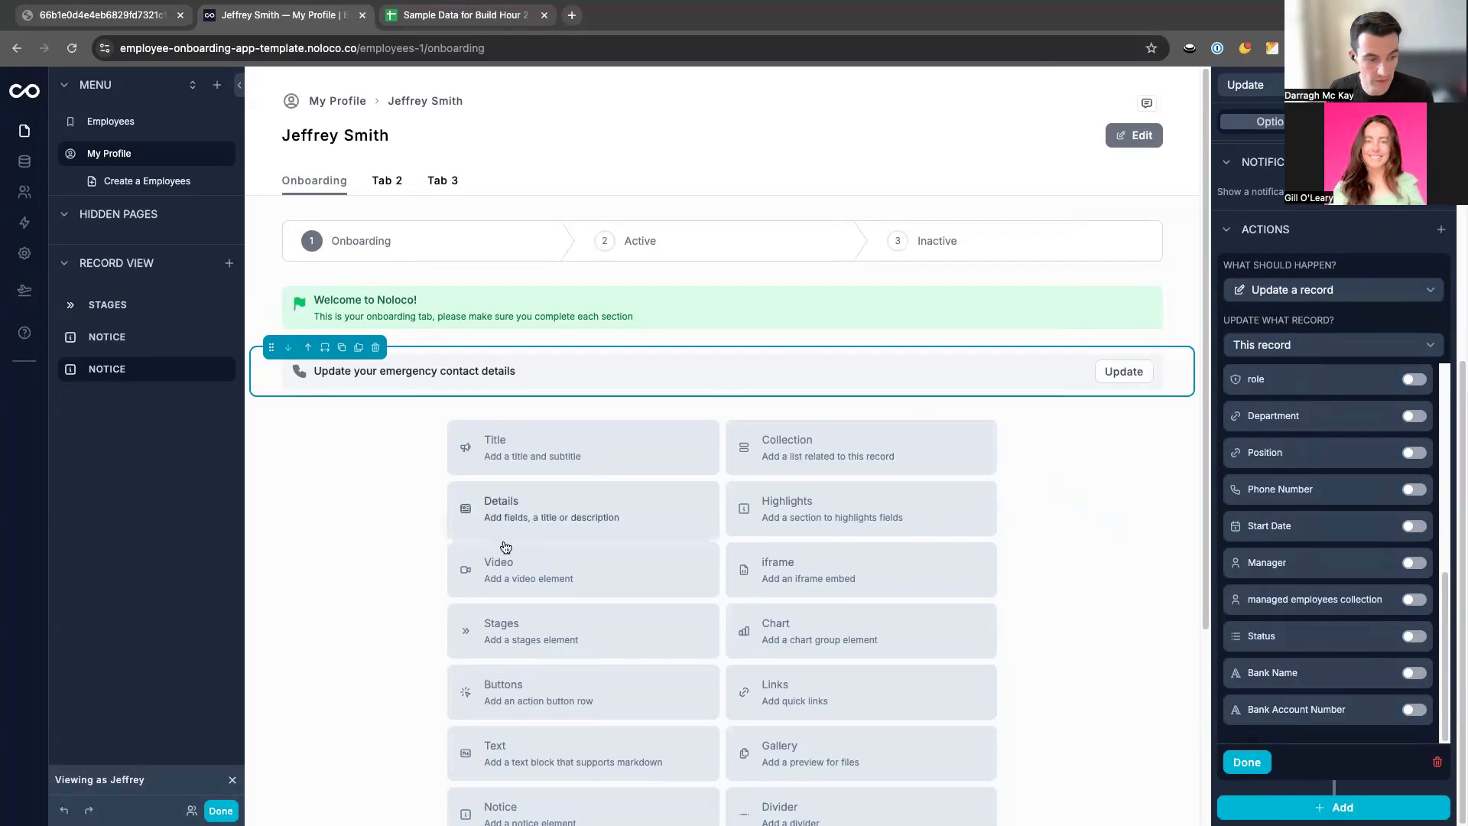
Leave the page editor, preview the emergency contact form from the Update button, and cancel it.
left_click(216, 810)
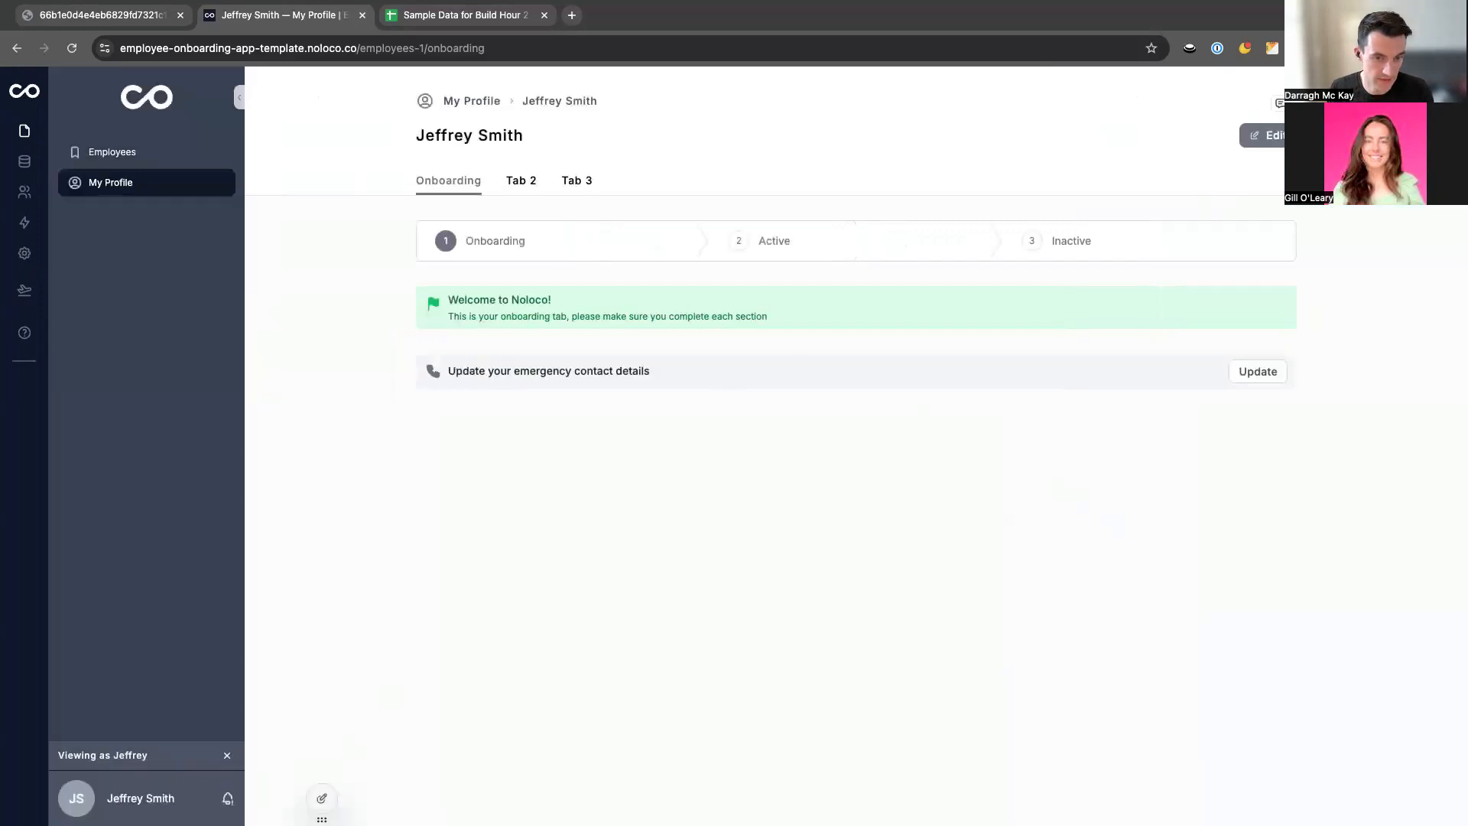
left_click(1255, 374)
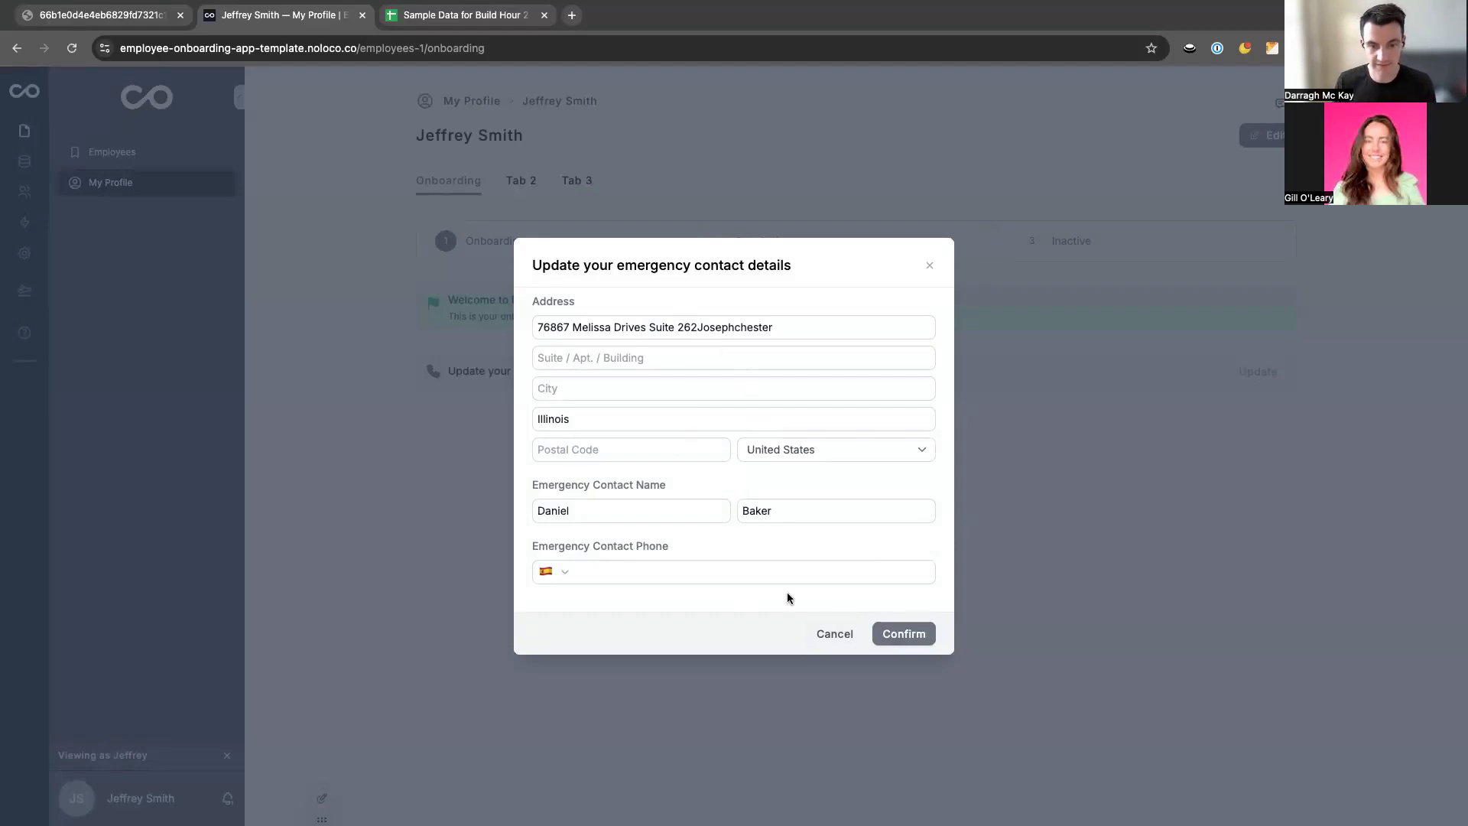
left_click(841, 635)
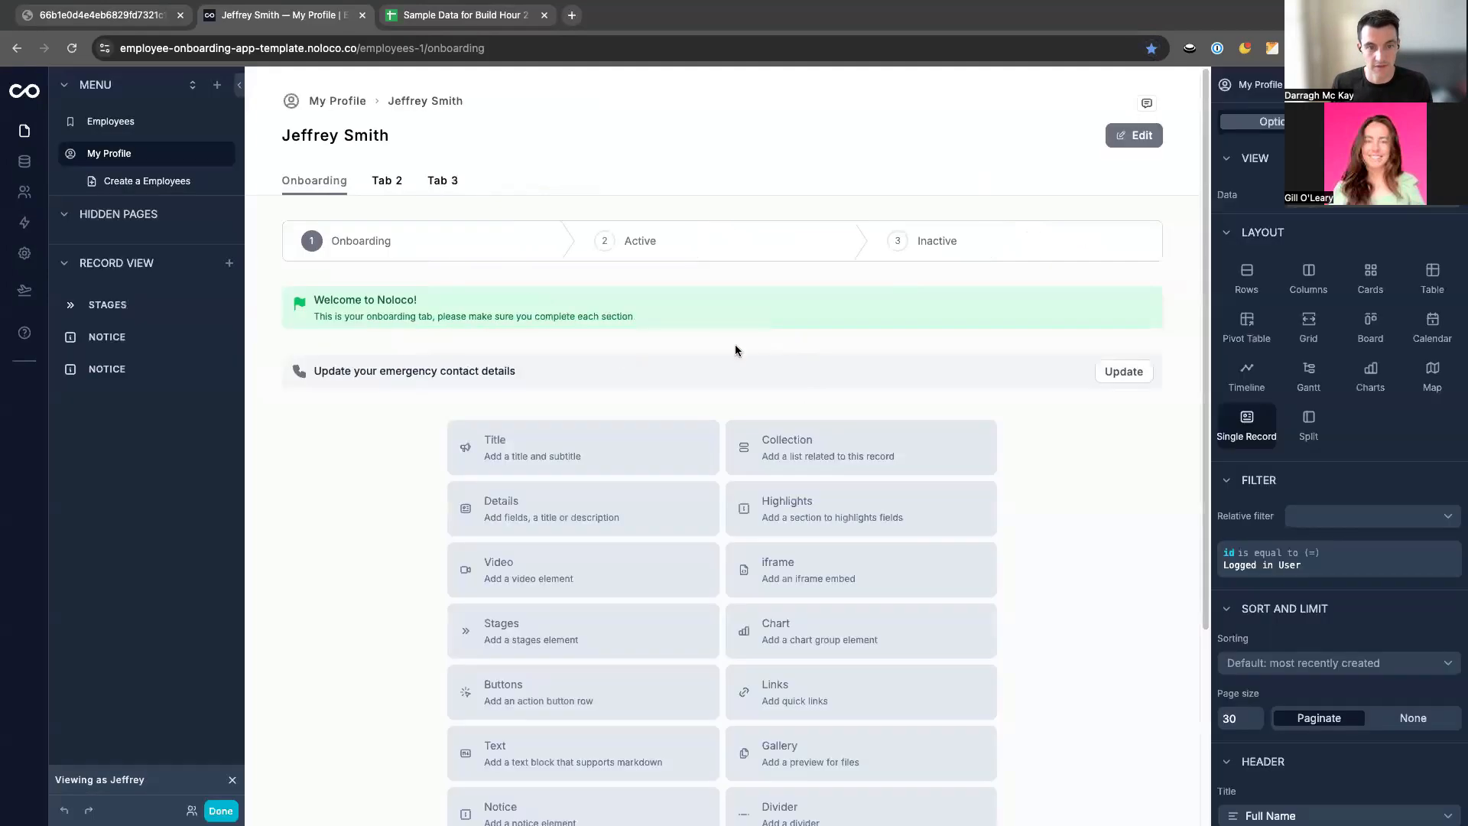
Add a custom visibility rule to the emergency contact notice requiring My Profile > Address > Address to be "Is not empty".
left_click(688, 377)
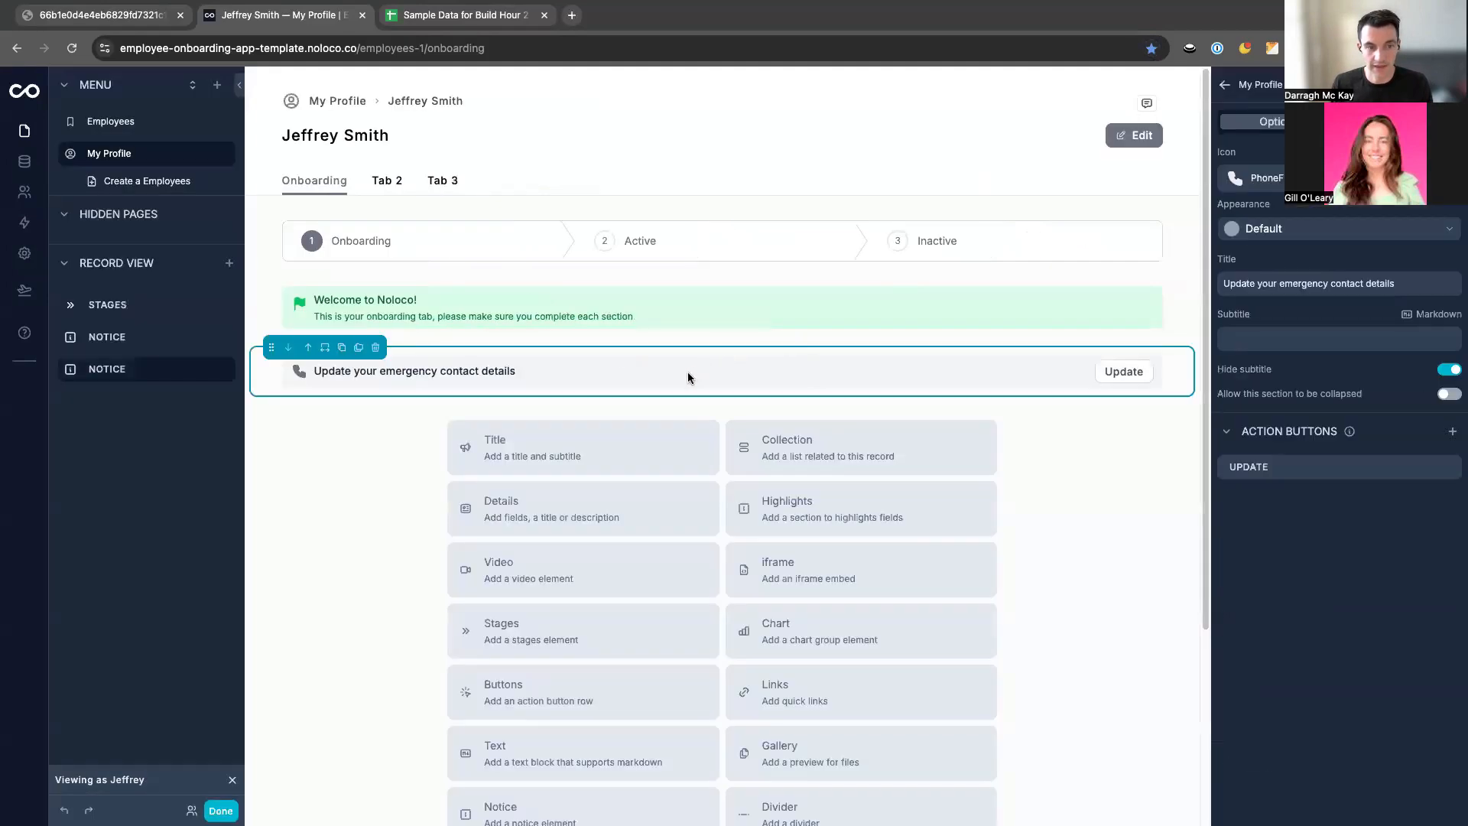
left_click(1400, 122)
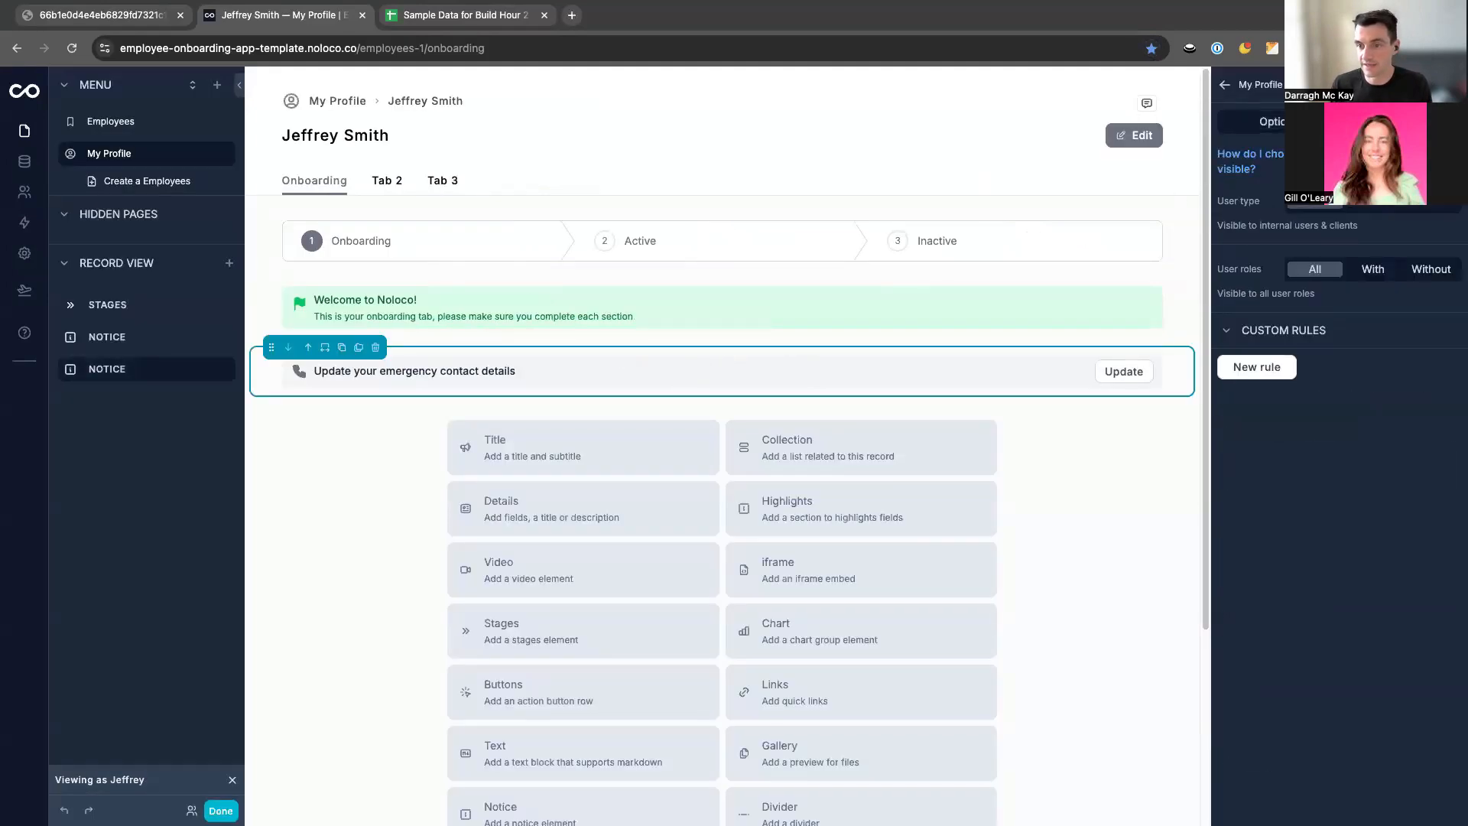
left_click(1240, 381)
left_click(1281, 385)
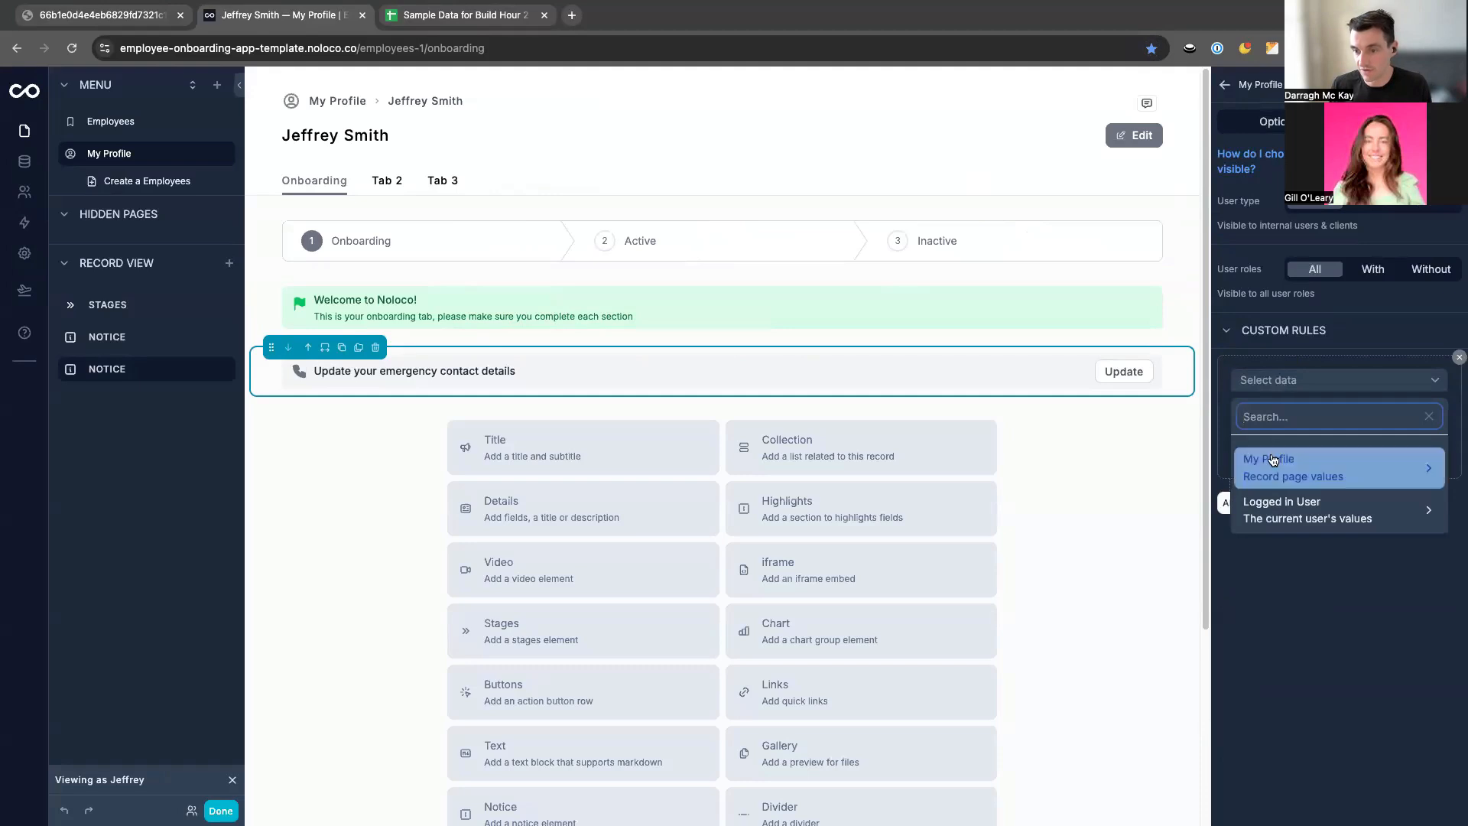
left_click(1293, 467)
scroll(1116, 474, "down", 5)
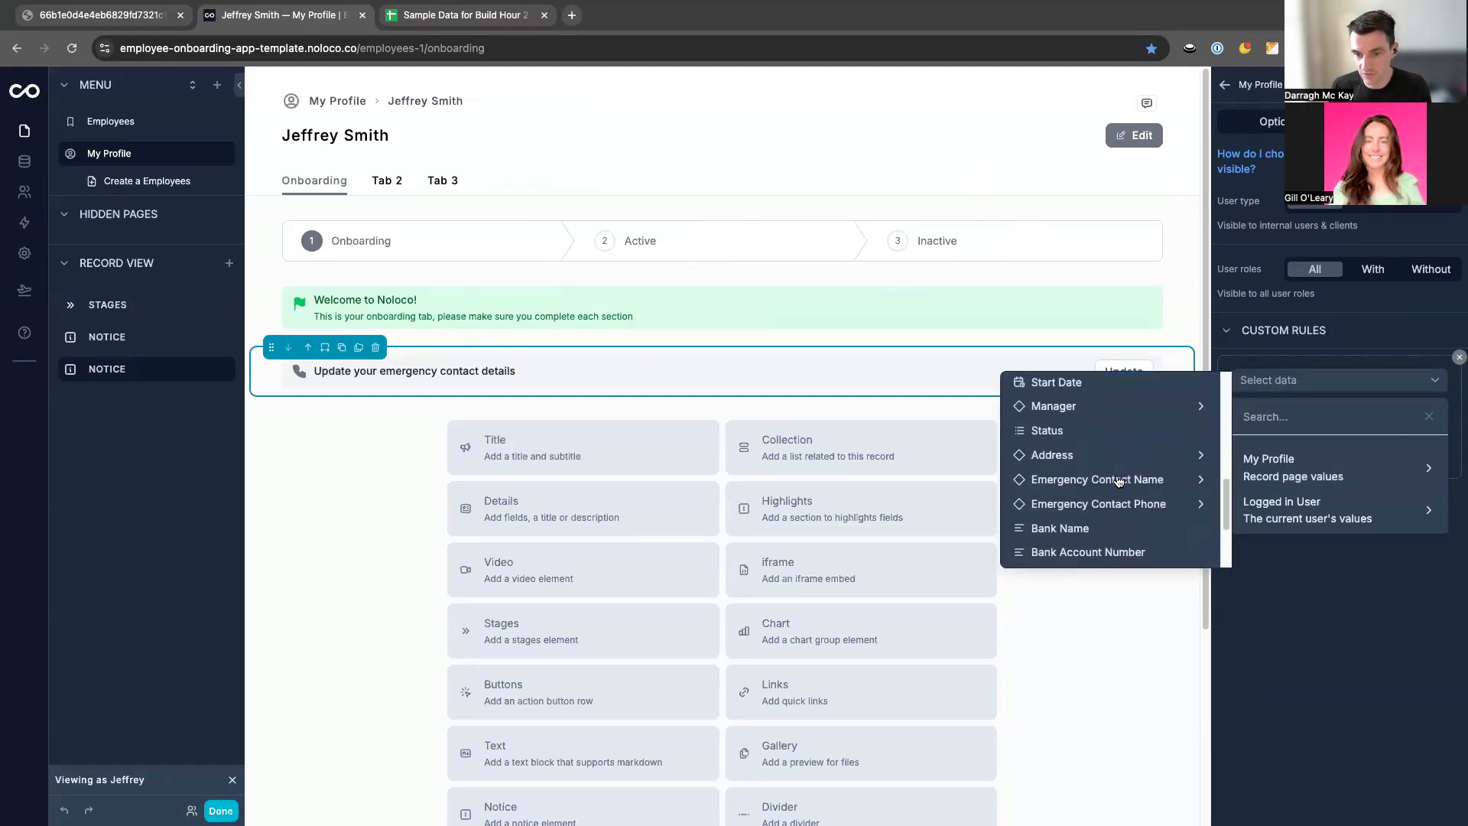
left_click(1098, 410)
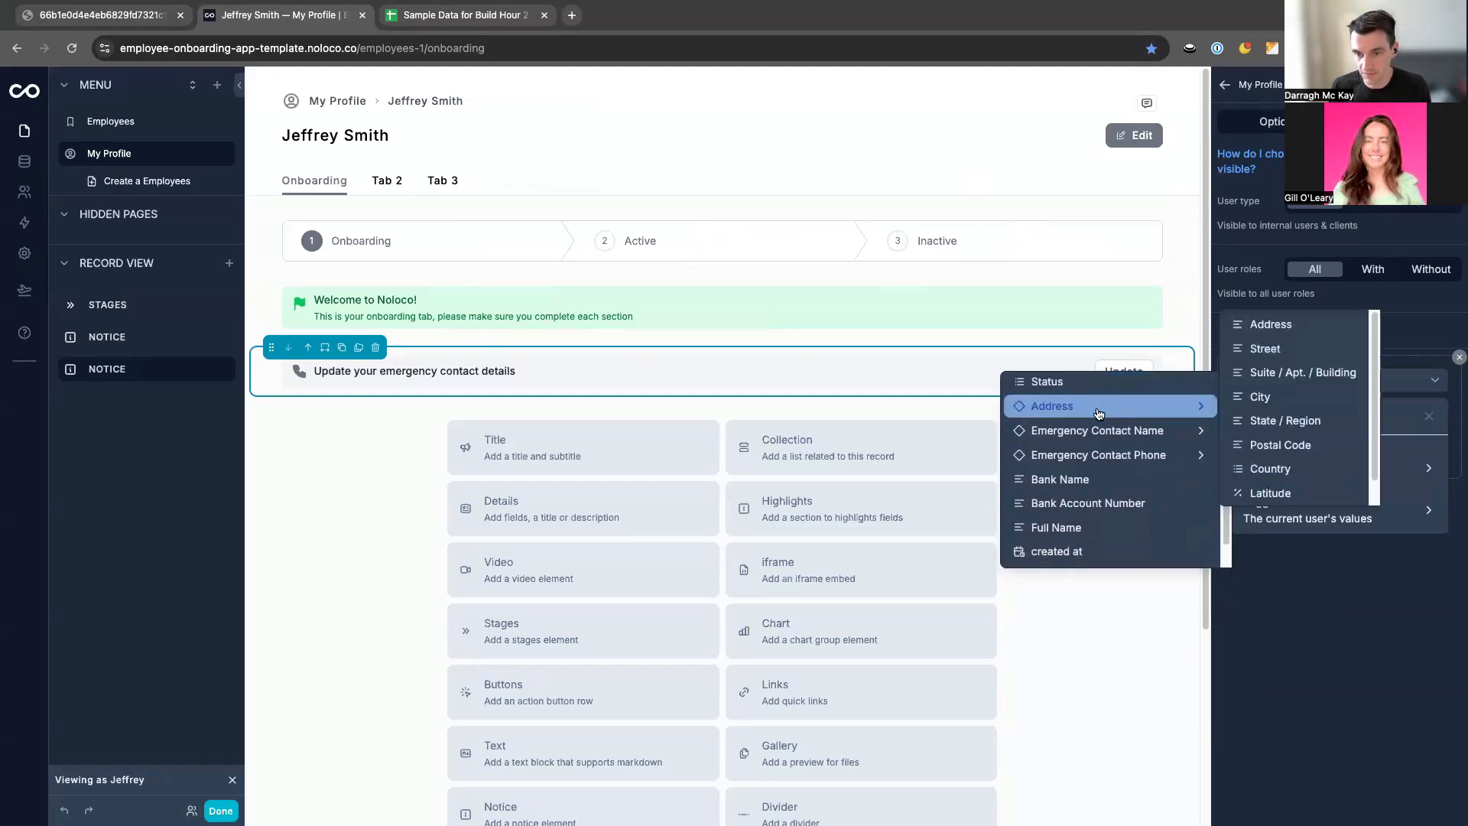
left_click(1293, 327)
left_click(1304, 417)
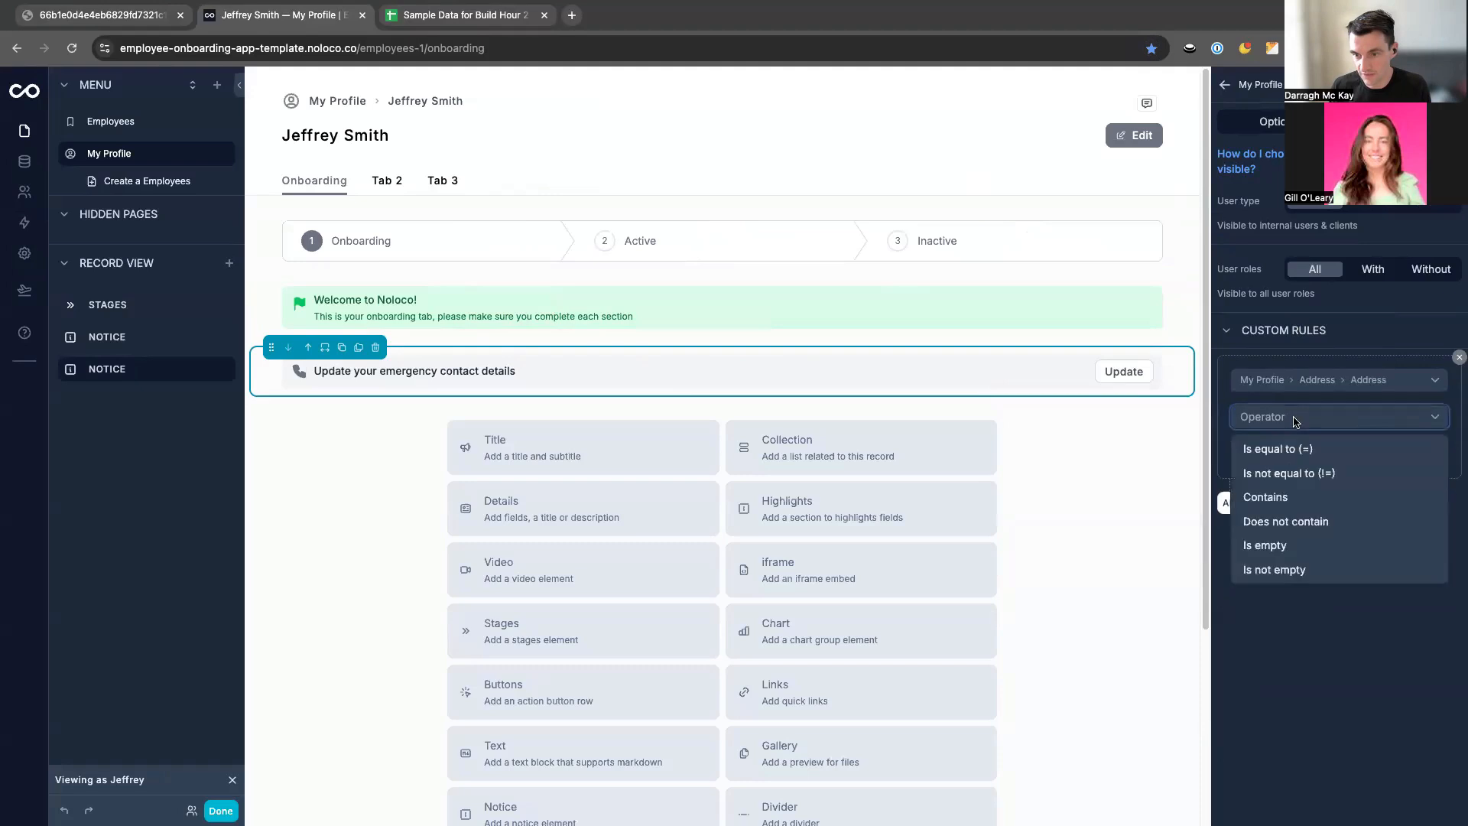
left_click(1283, 570)
Add an AND condition to the notice's visibility rule: My Profile > Emergency Contact Phone > Number "Is not empty".
left_click(1230, 473)
left_click(1280, 481)
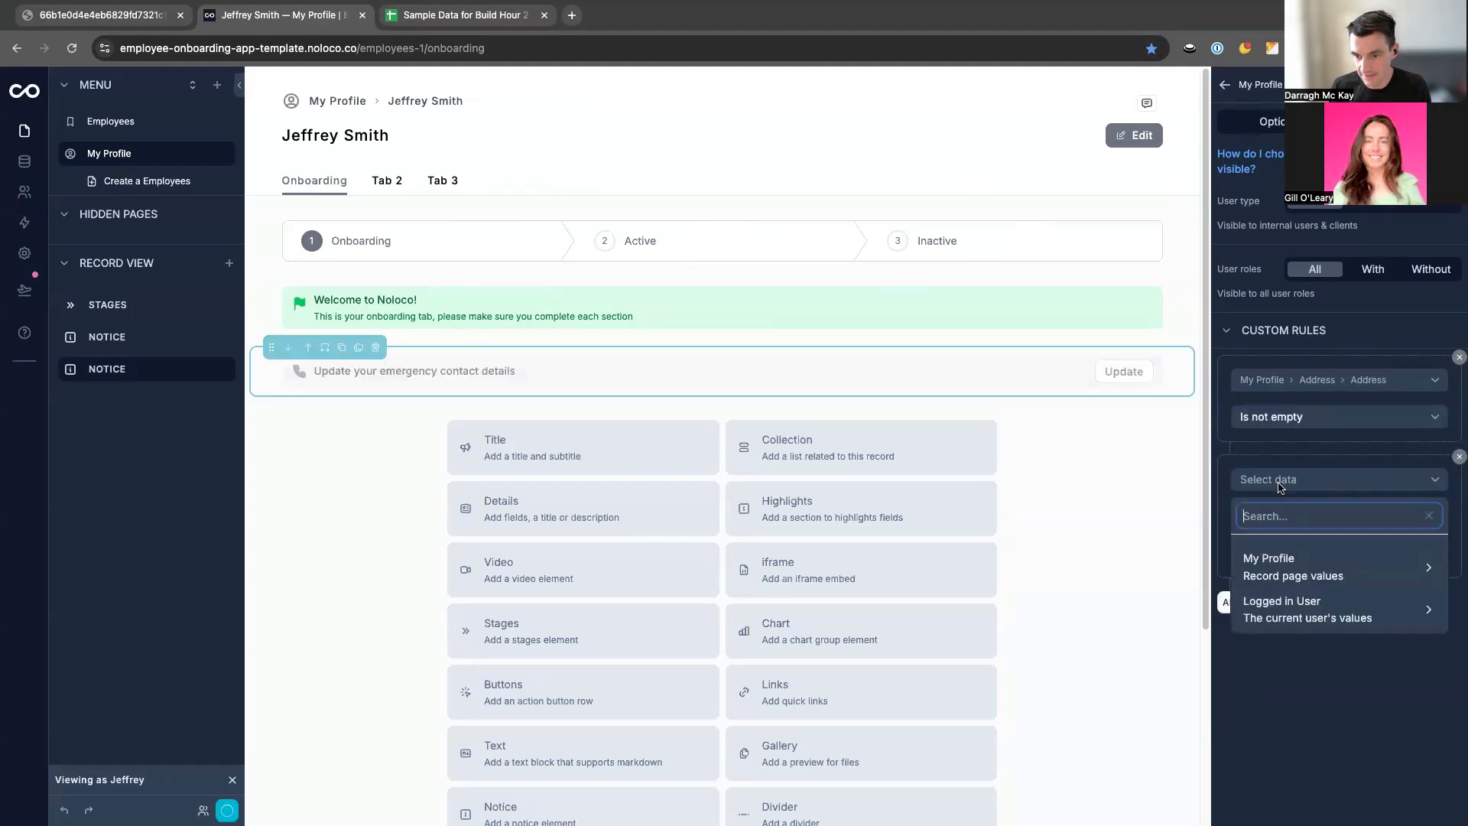
left_click(1265, 566)
scroll(1098, 595, "down", 3)
scroll(1098, 595, "down", 3)
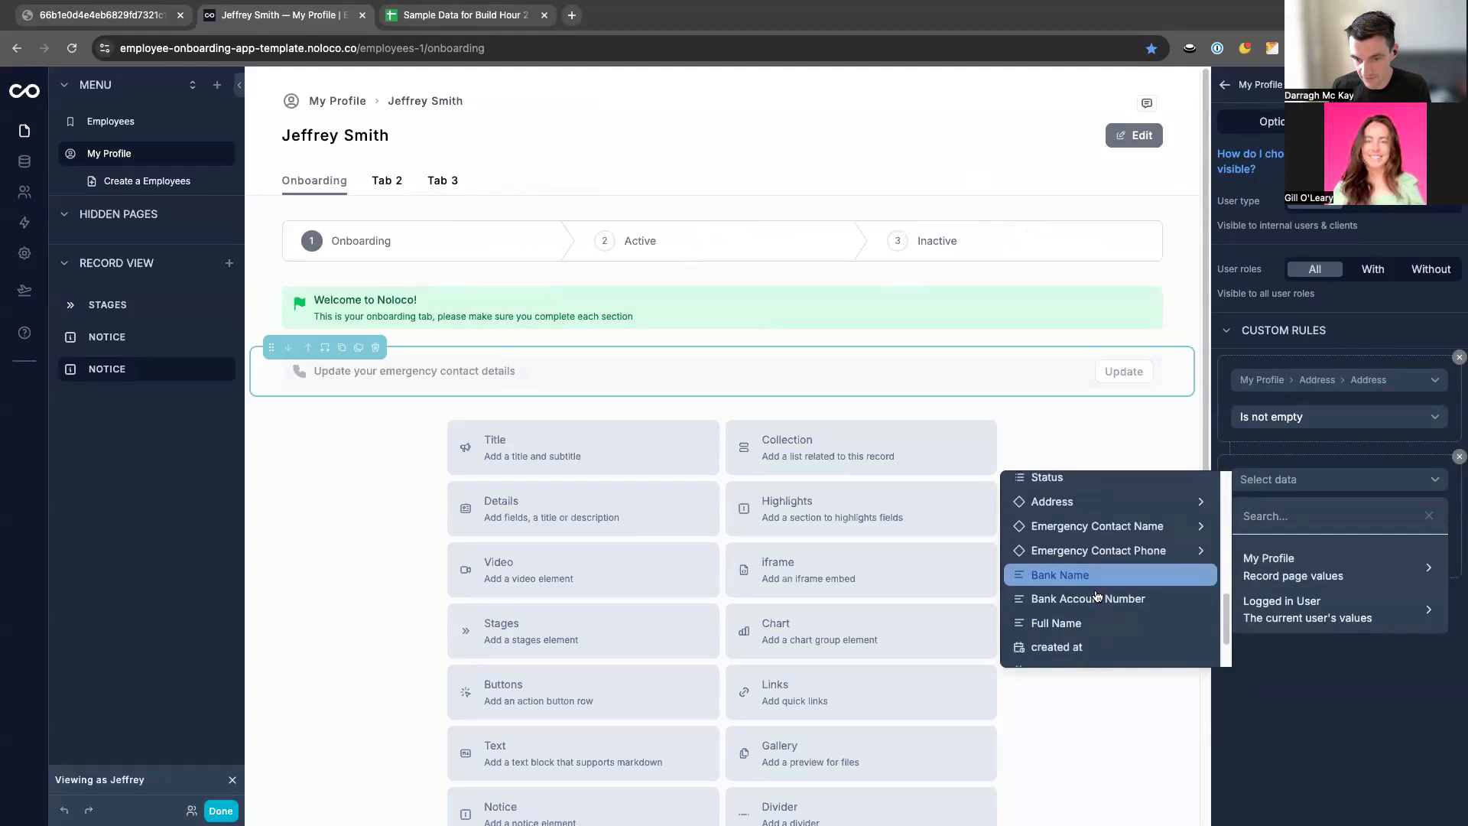
scroll(1094, 582, "up", 3)
mouse_move(1092, 558)
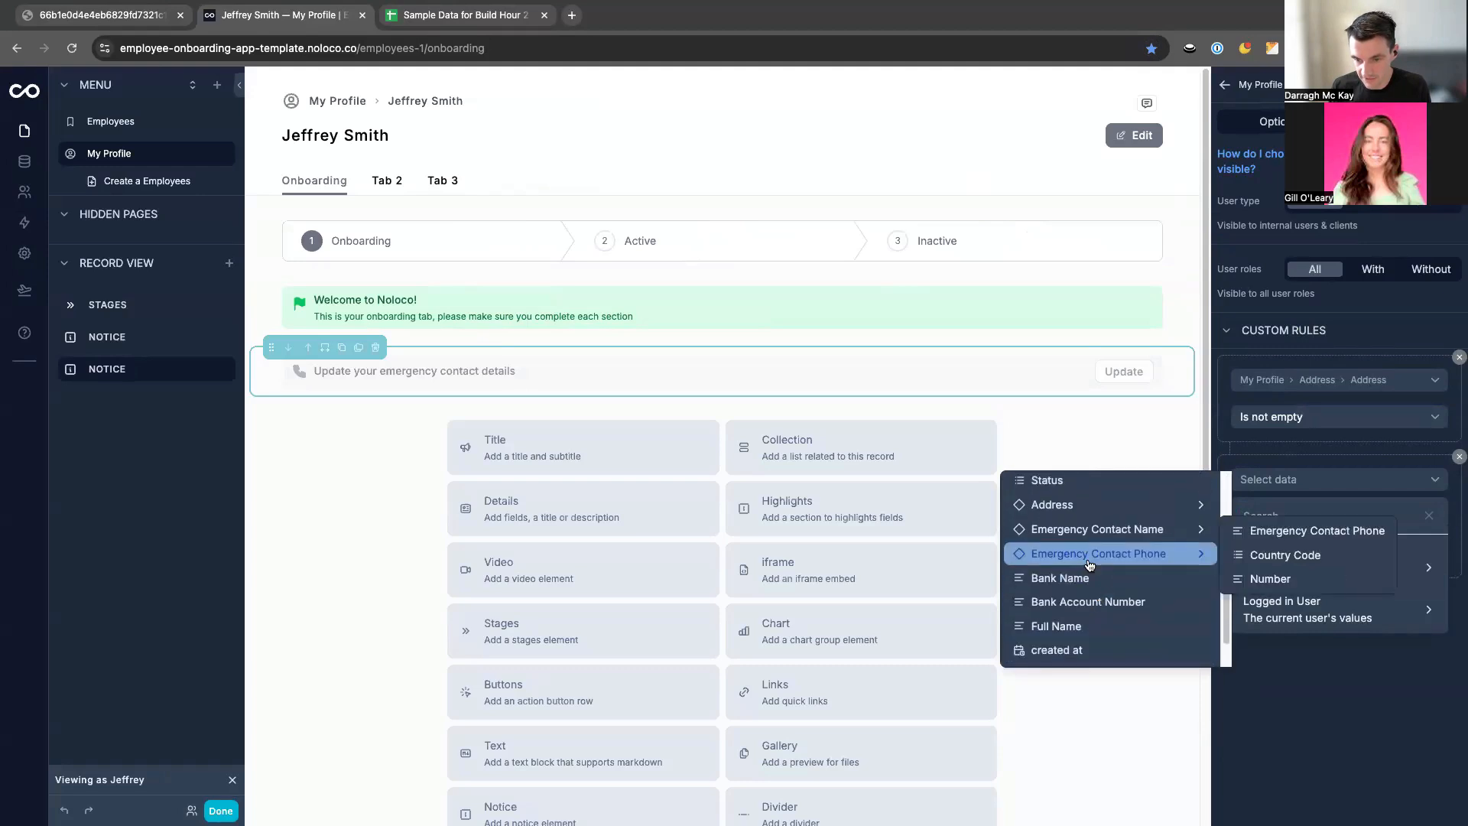
left_click(1271, 581)
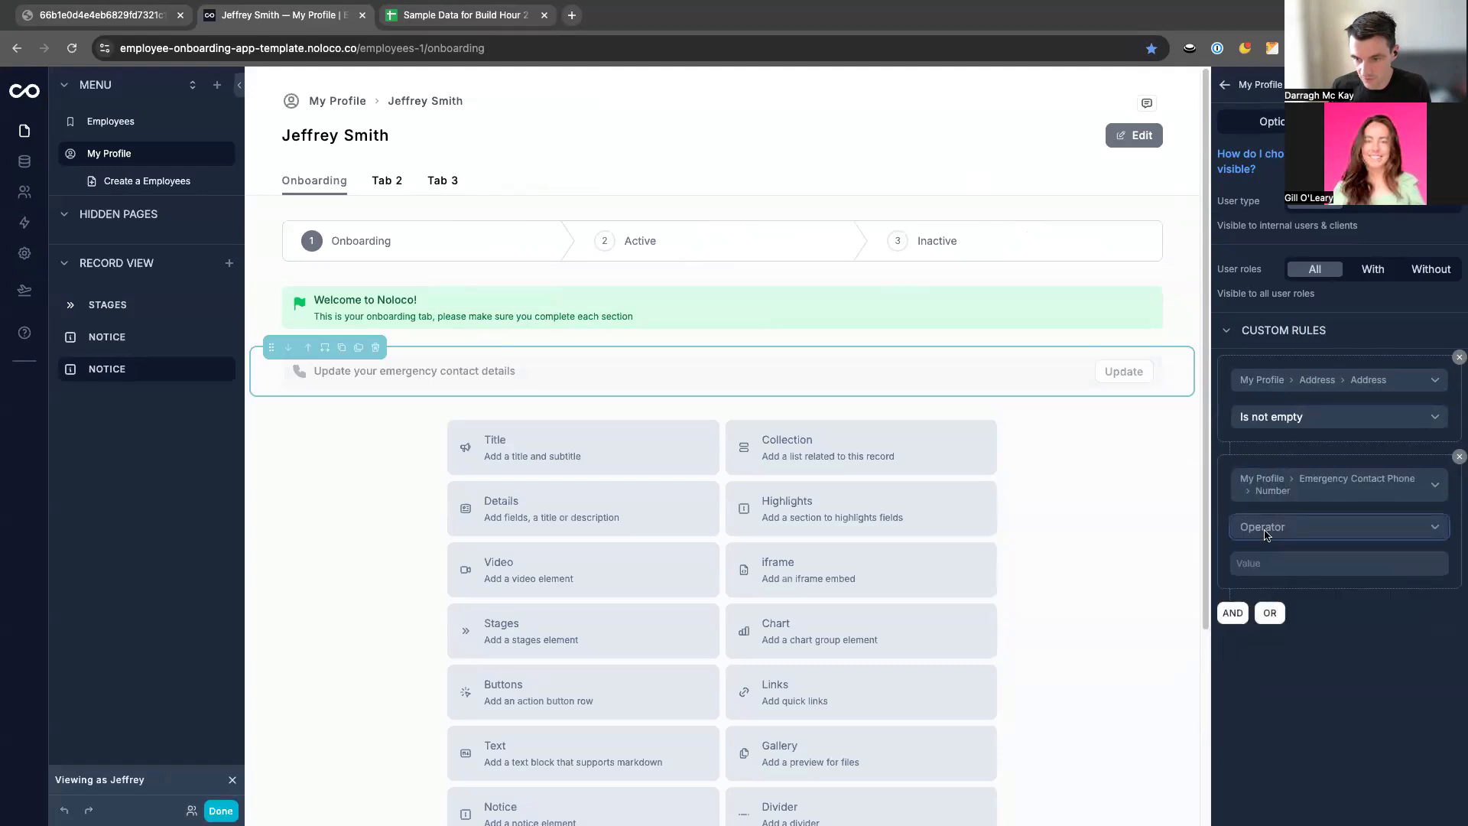
left_click(1267, 529)
left_click(1264, 679)
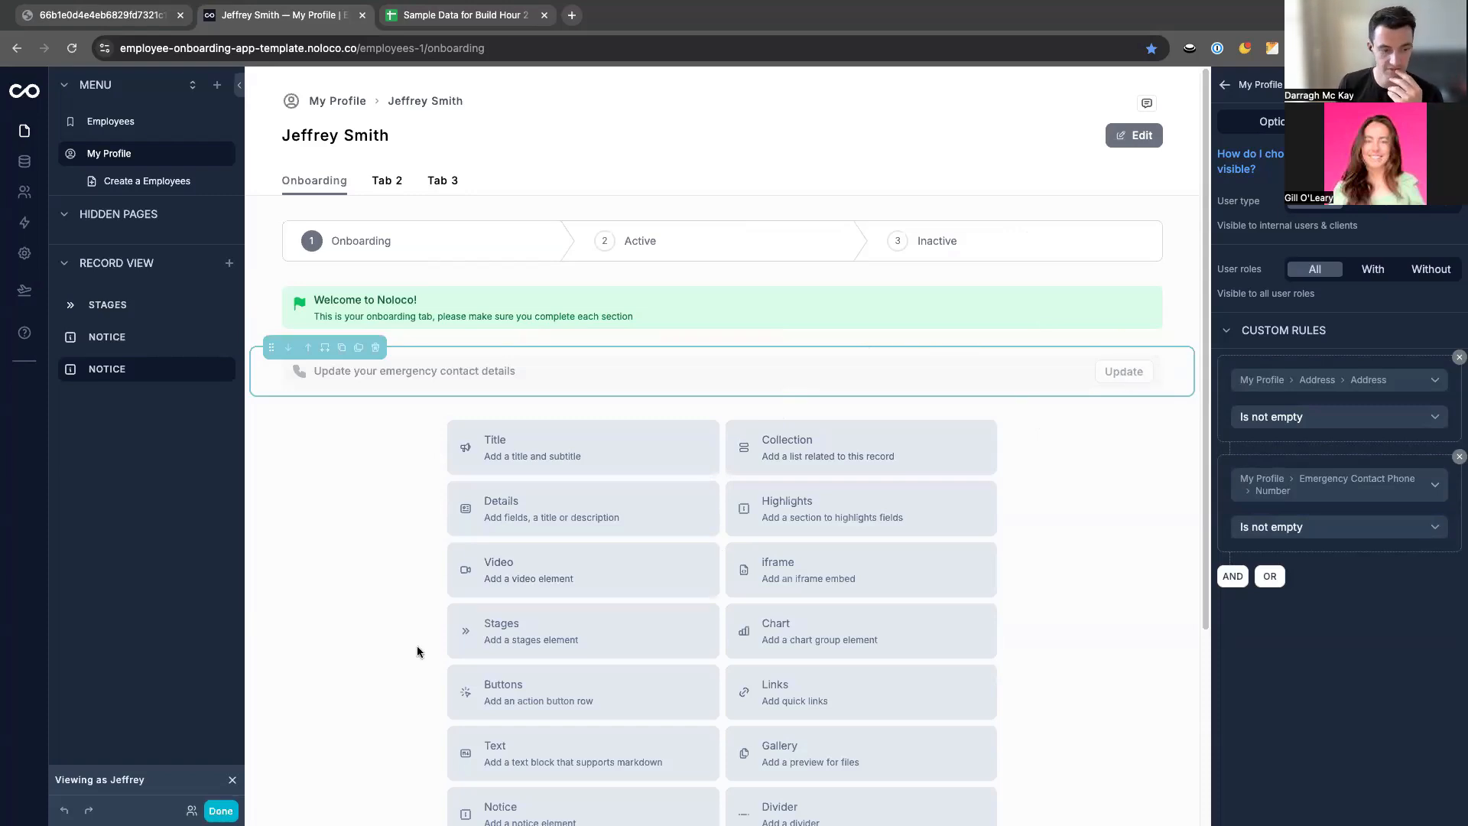
Preview the page outside the editor, then add a Details section below the emergency contact notice showing the Emergency Contact Phone field.
left_click(227, 810)
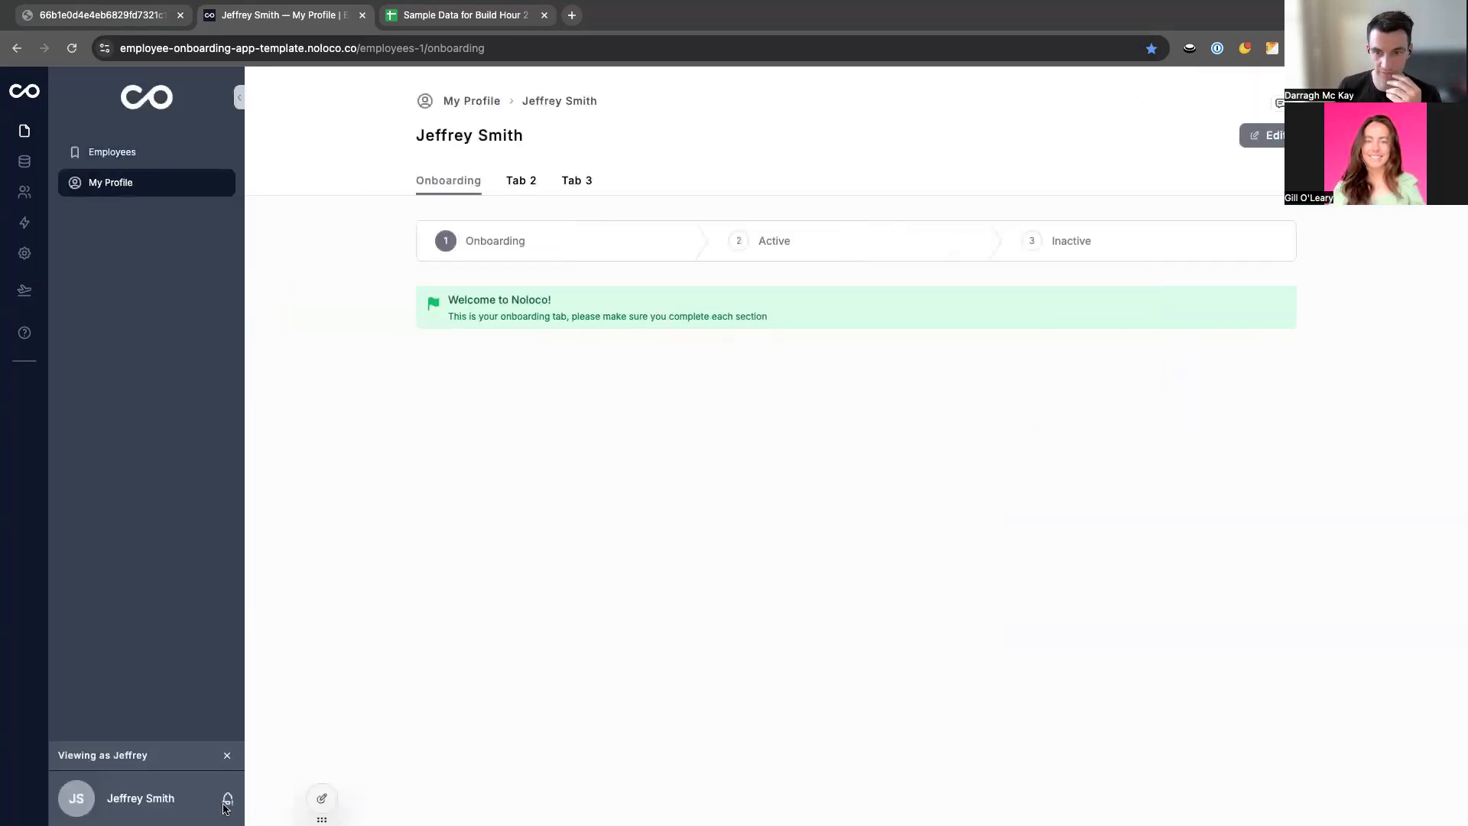
left_click(321, 797)
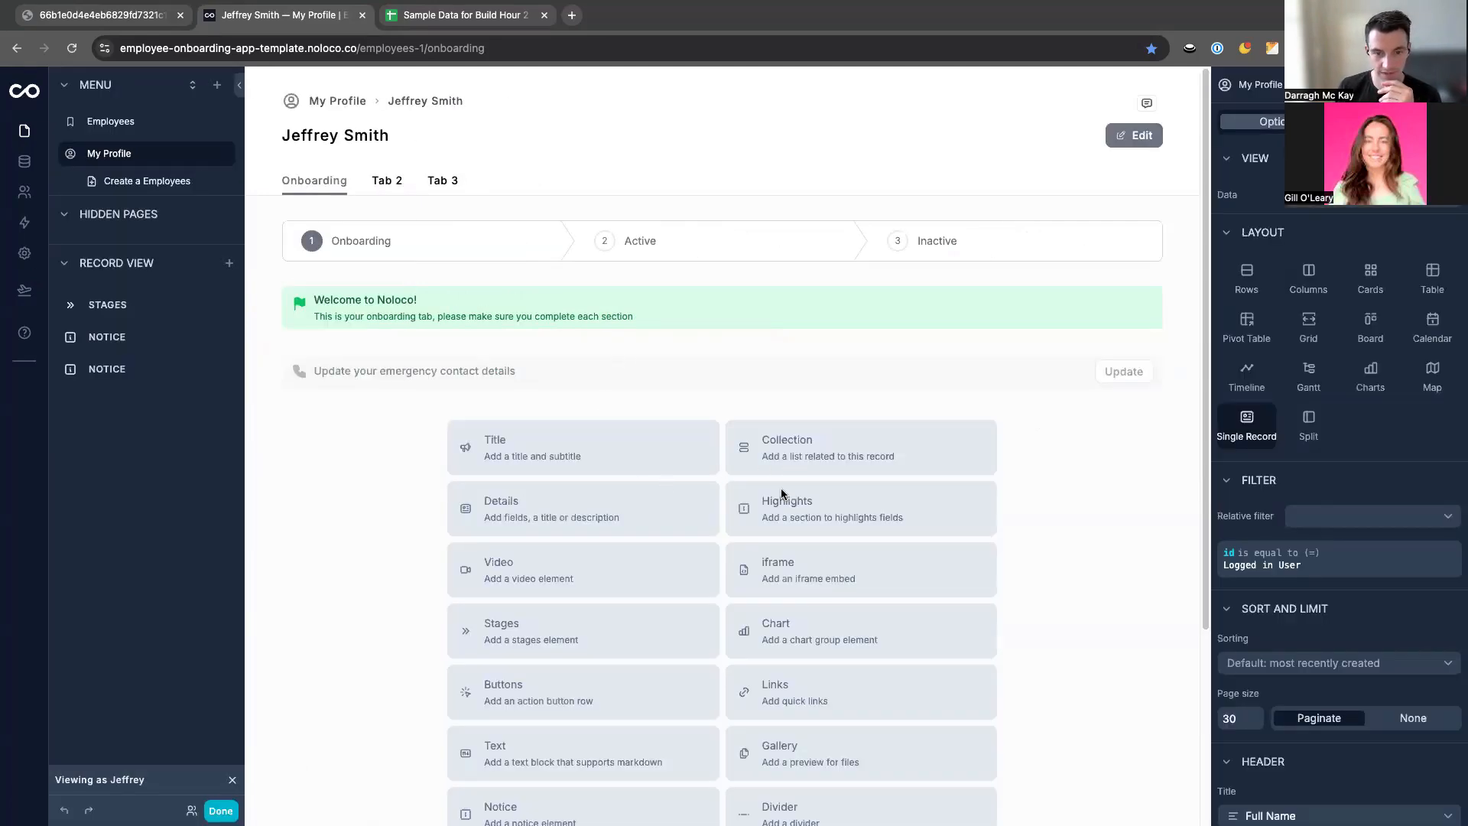
left_click(630, 505)
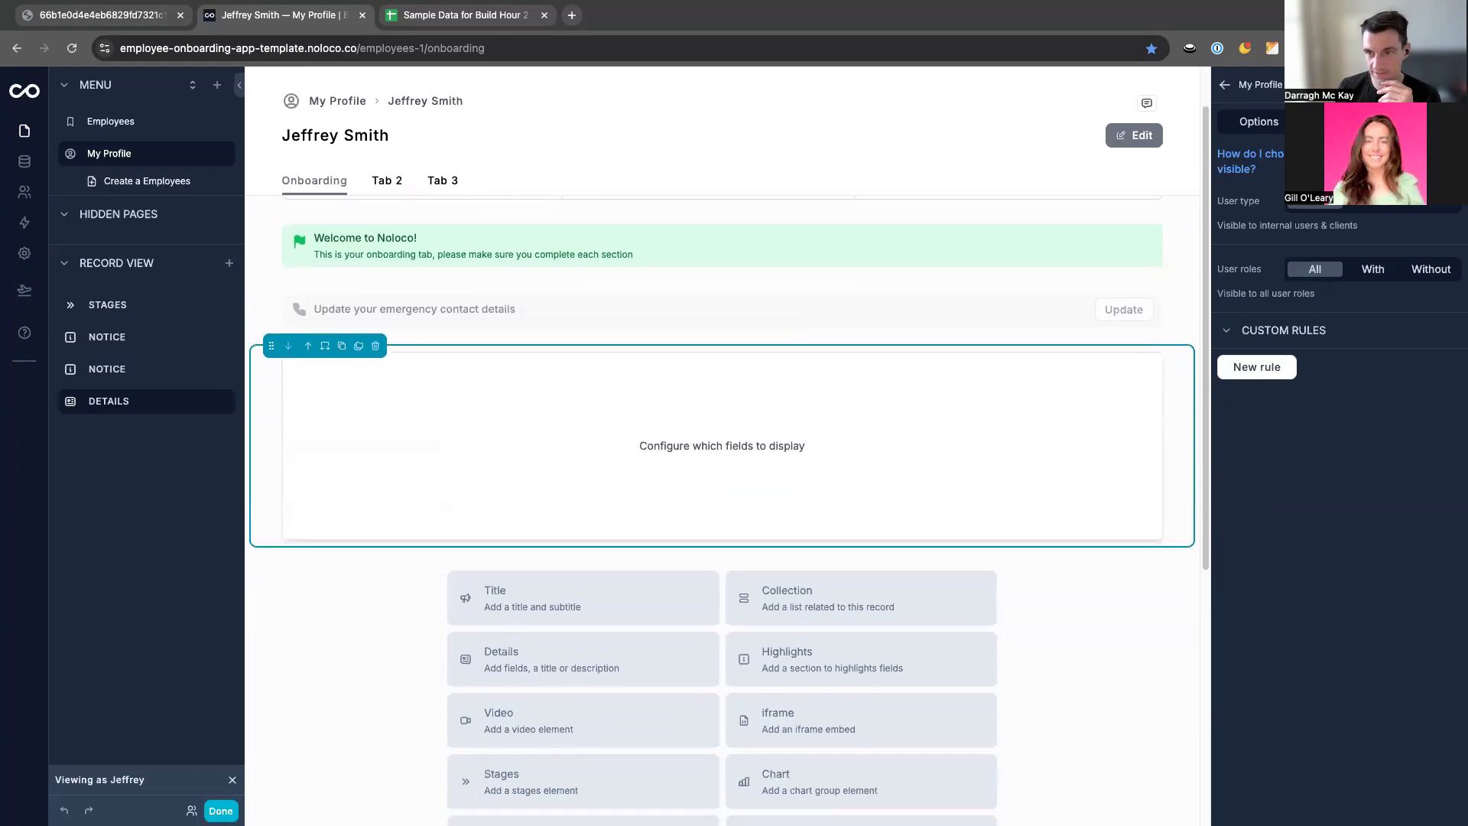
left_click(1280, 205)
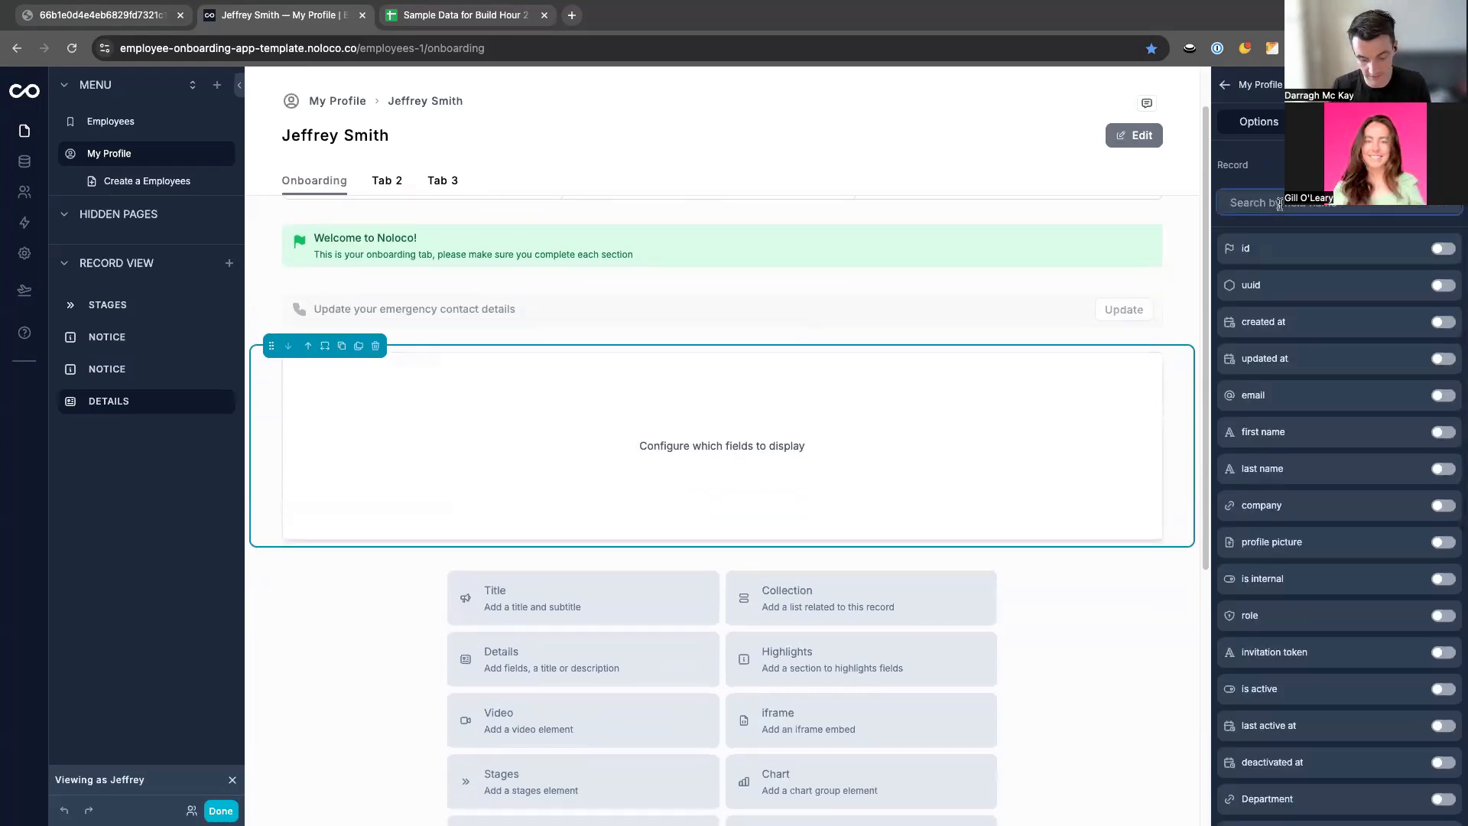
type("conta")
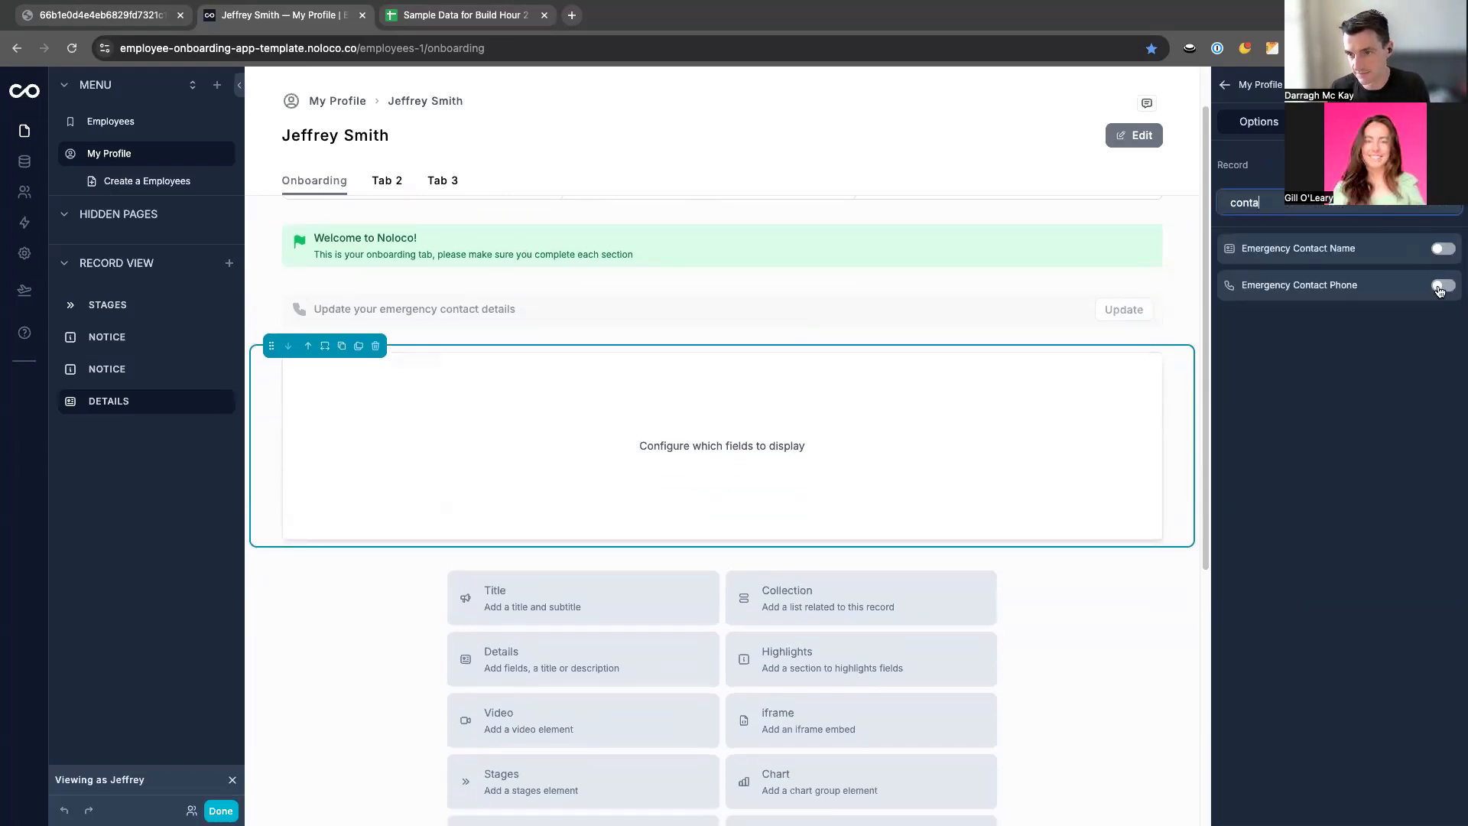
left_click(1441, 286)
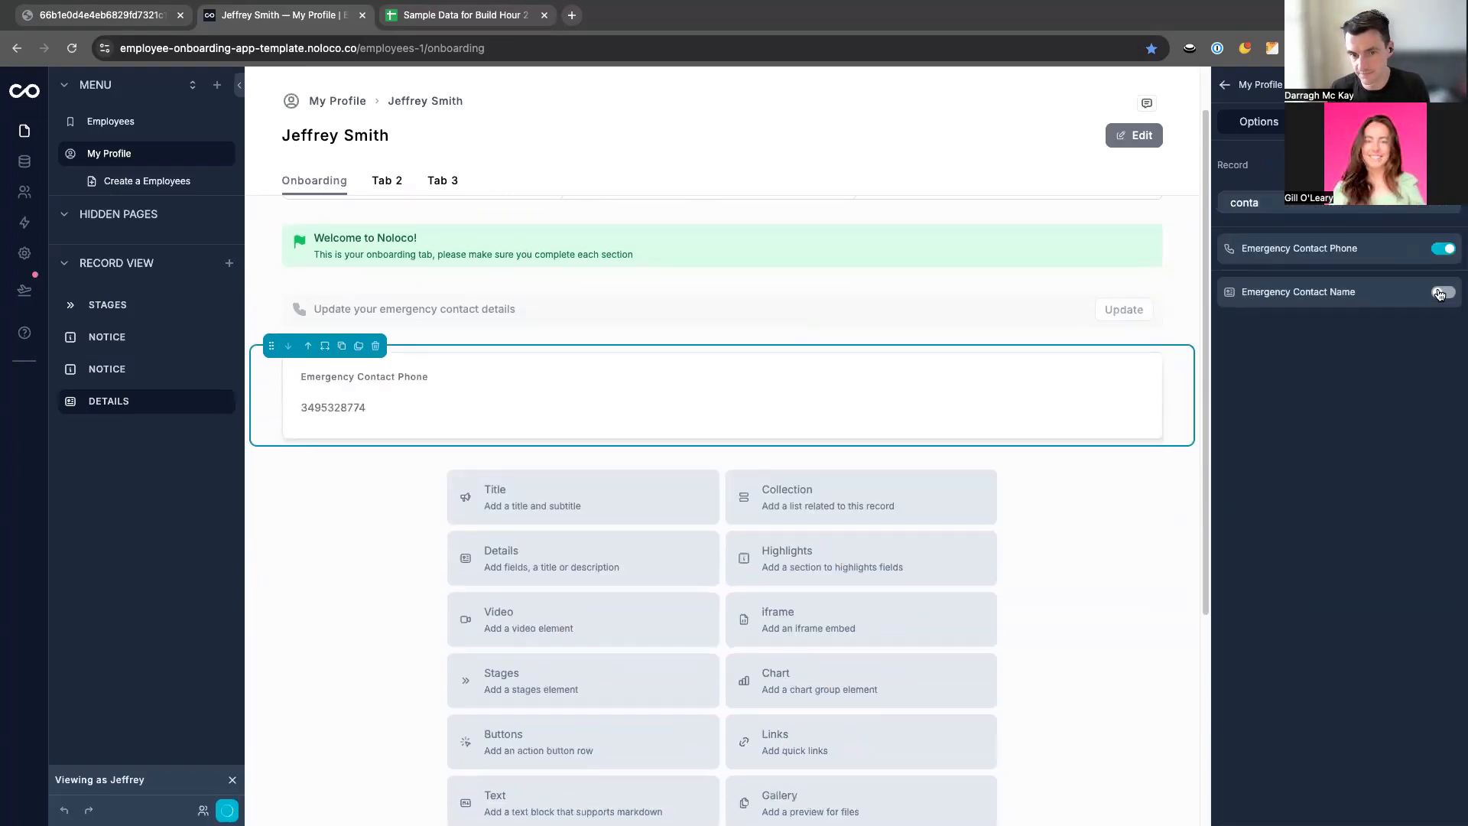
Clear the emergency contact phone number in the employee's record, preview the page outside the editor, and return to editing it.
left_click(1134, 135)
left_click(361, 405)
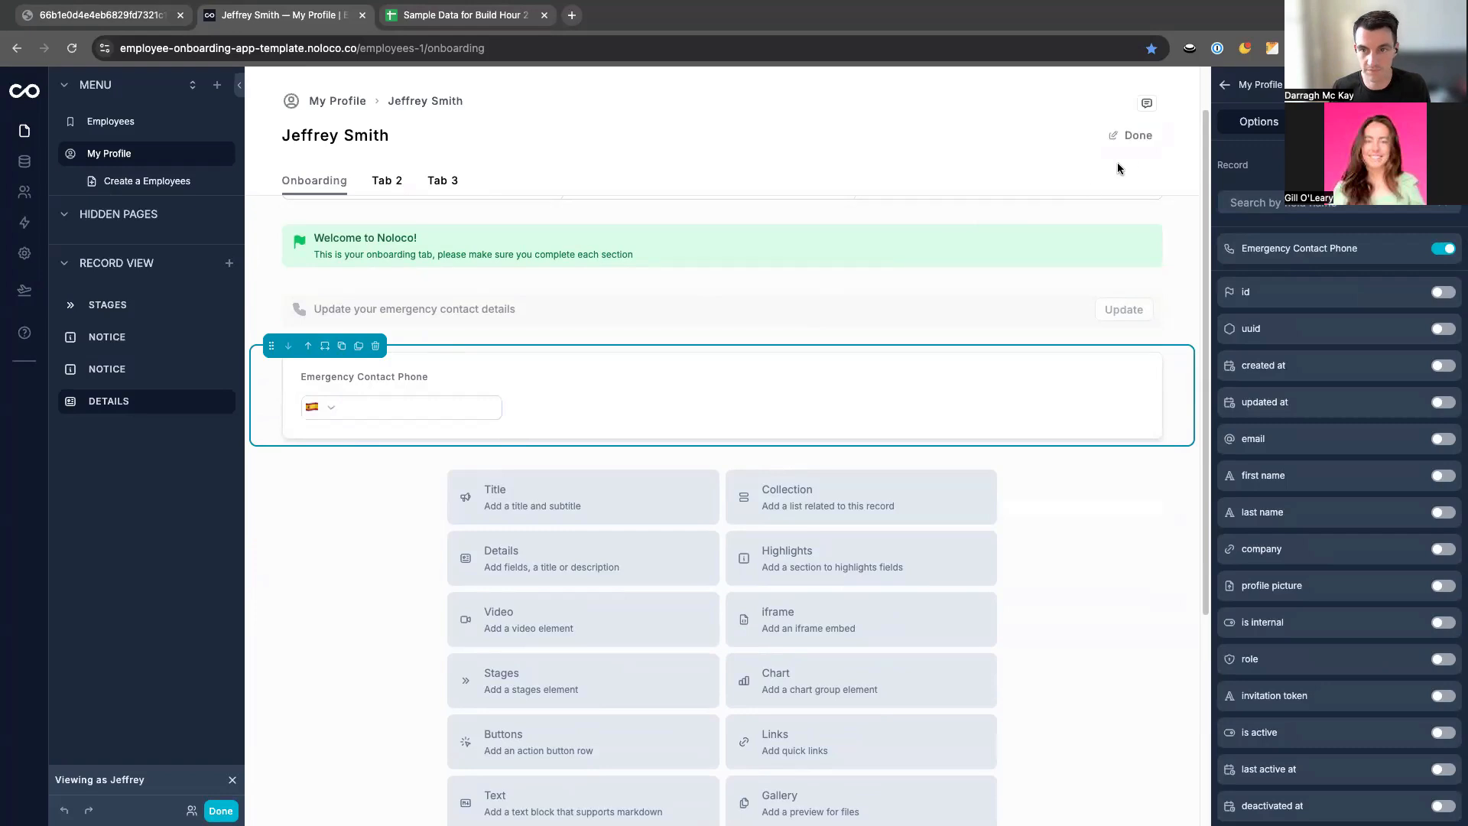
left_click(1132, 136)
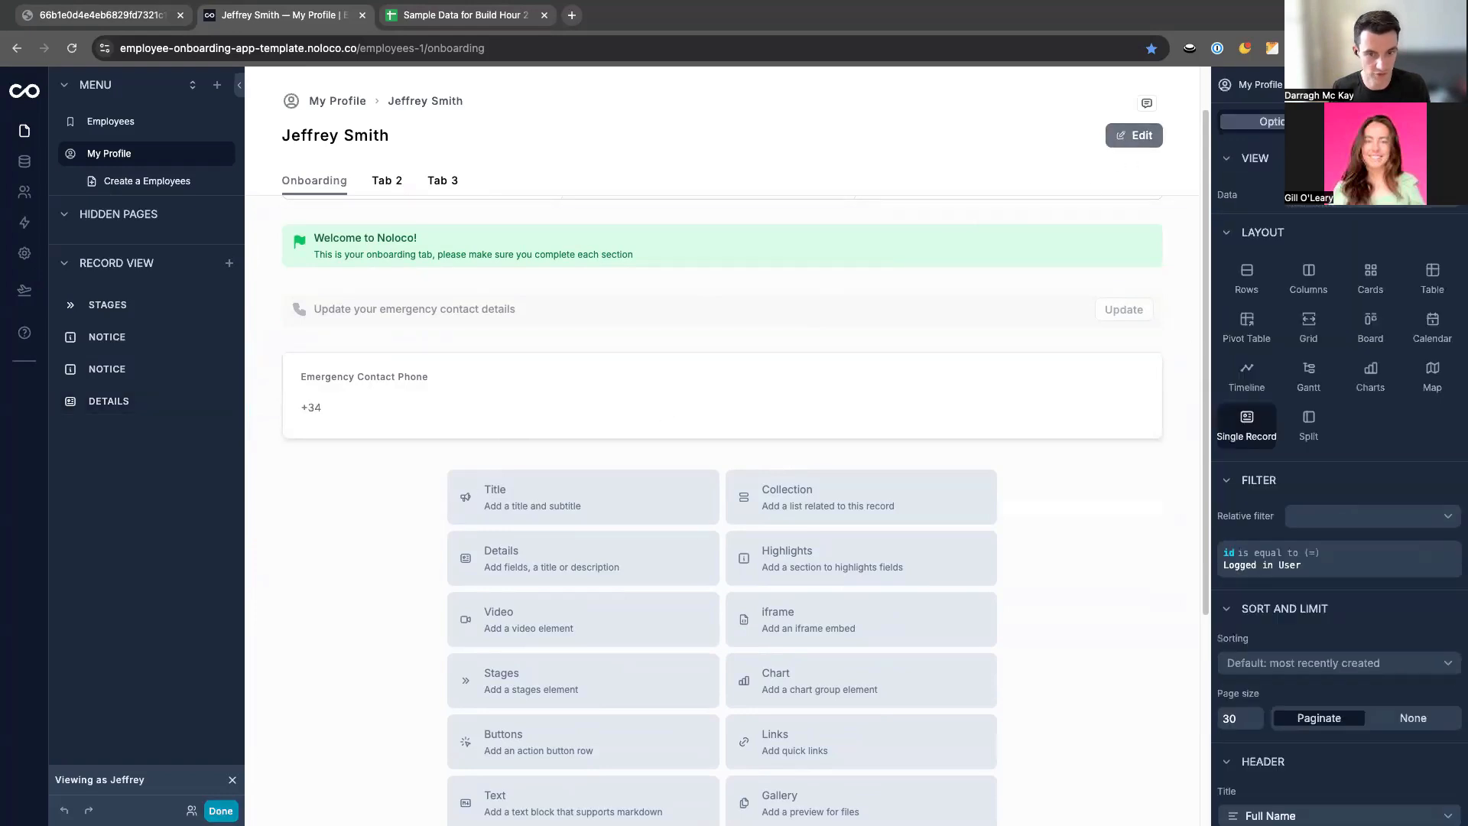
left_click(221, 811)
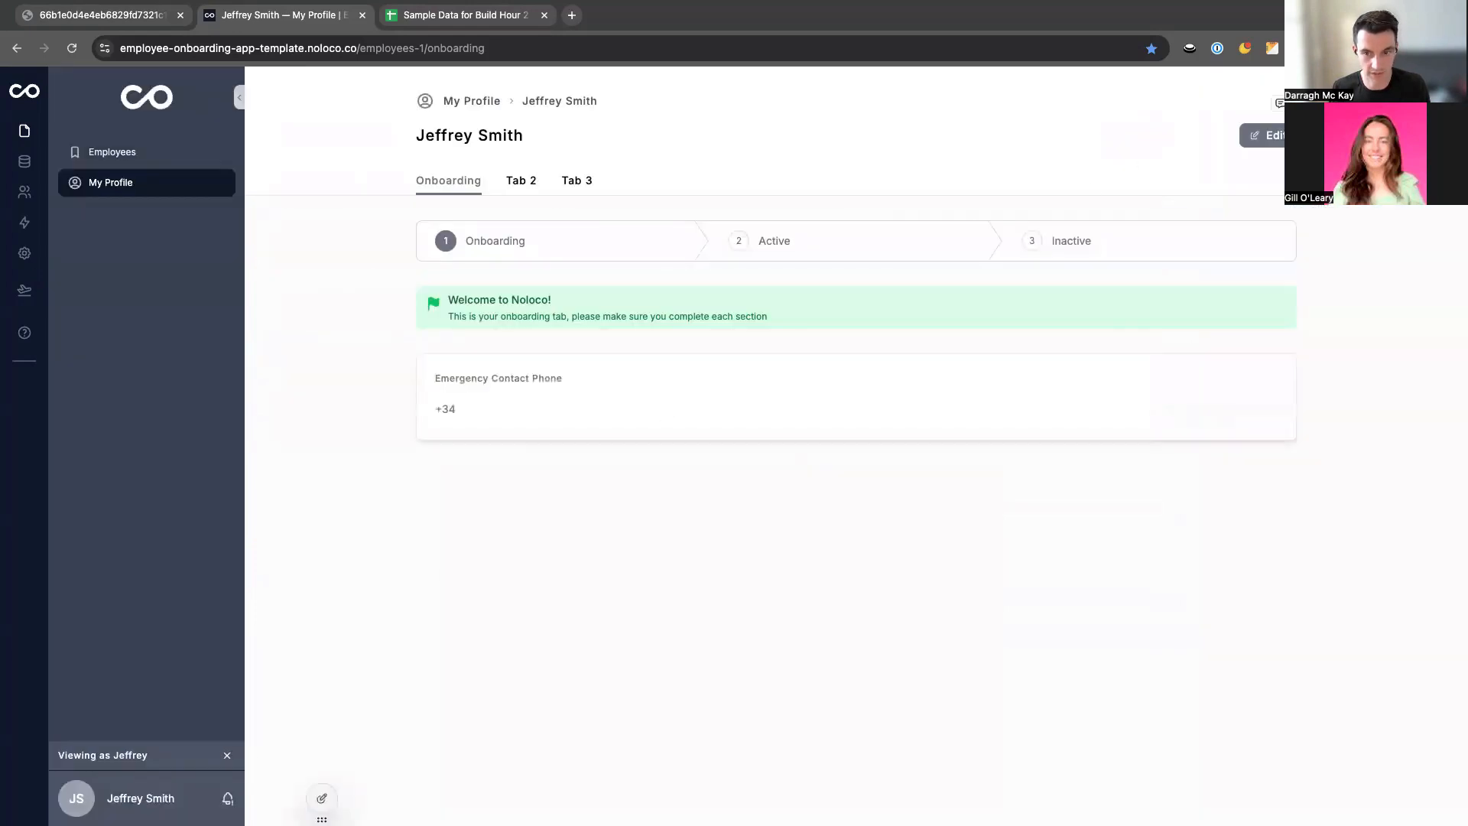
left_click(322, 798)
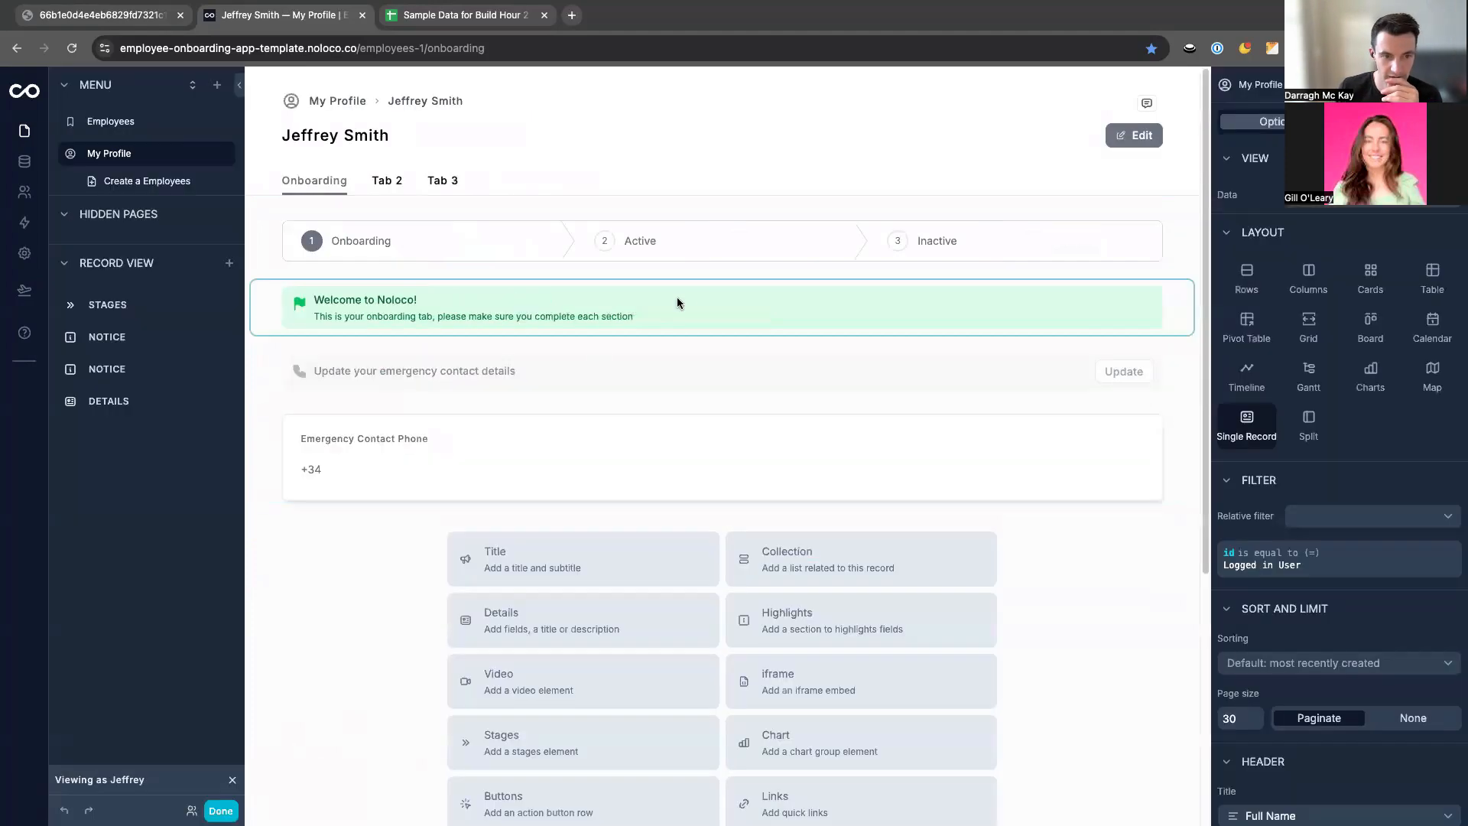
Include the Address field in the Details section.
left_click(606, 368)
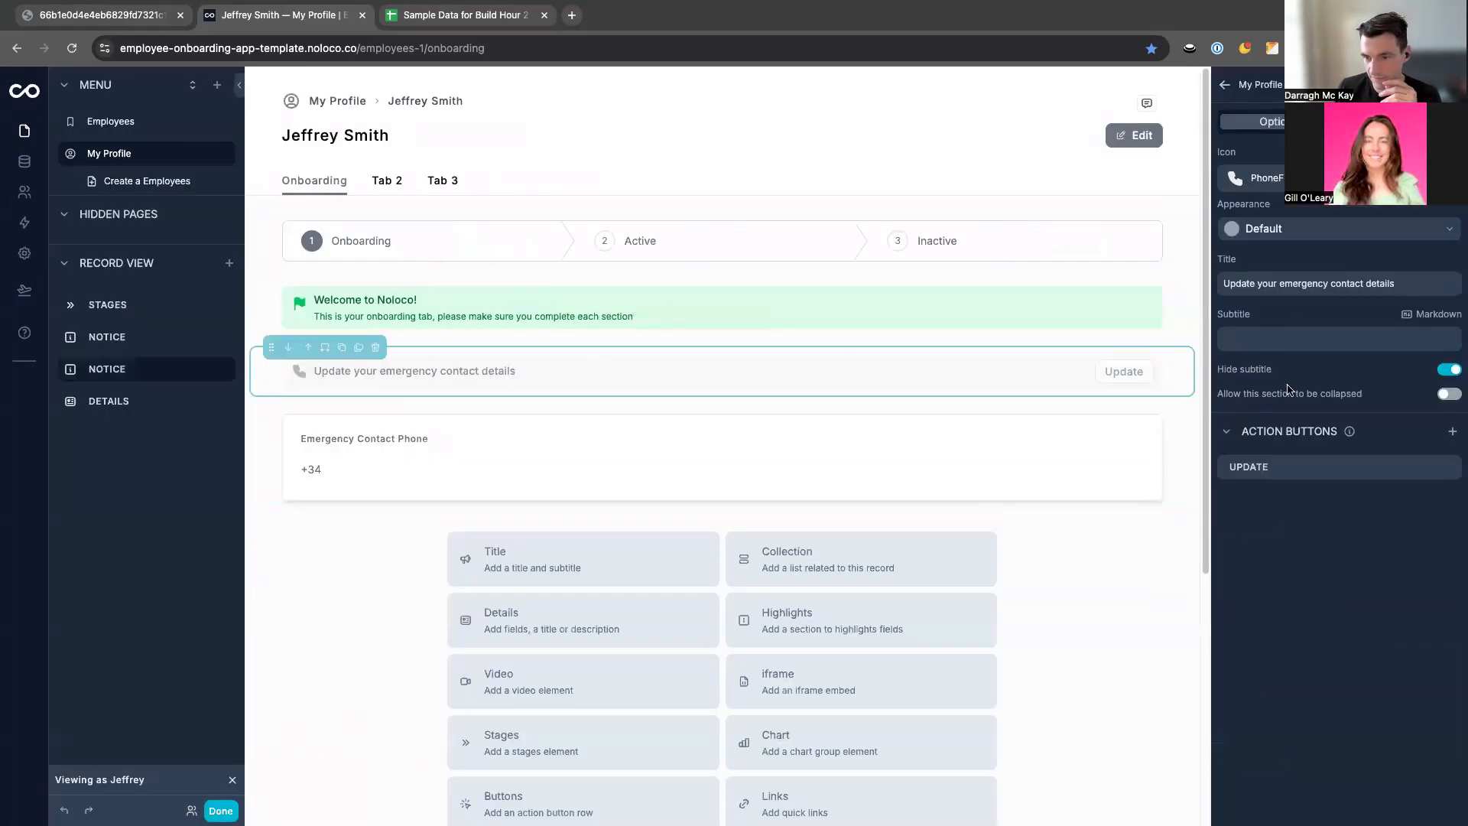
left_click(998, 414)
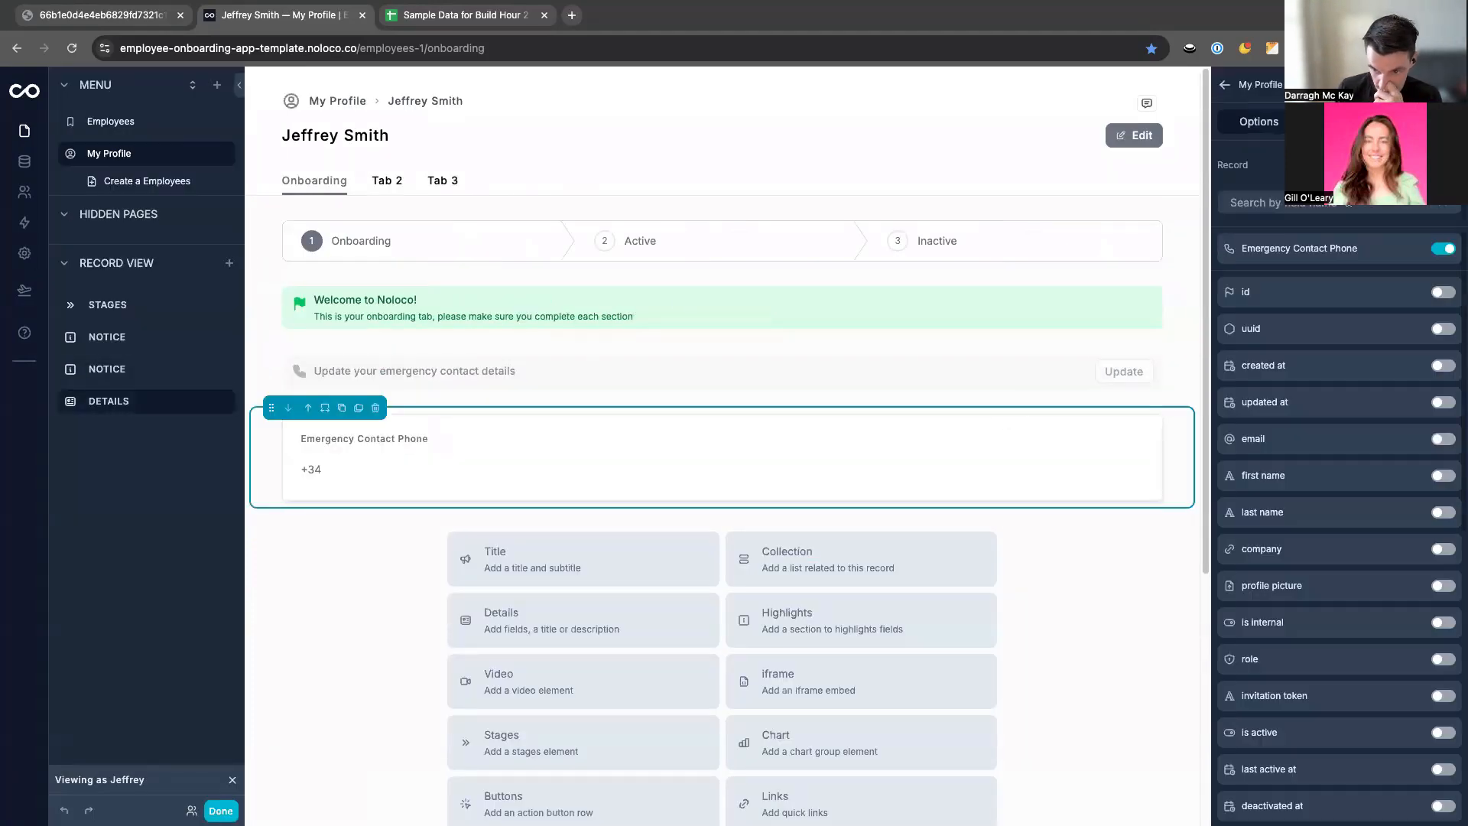
scroll(1369, 331, "down", 6)
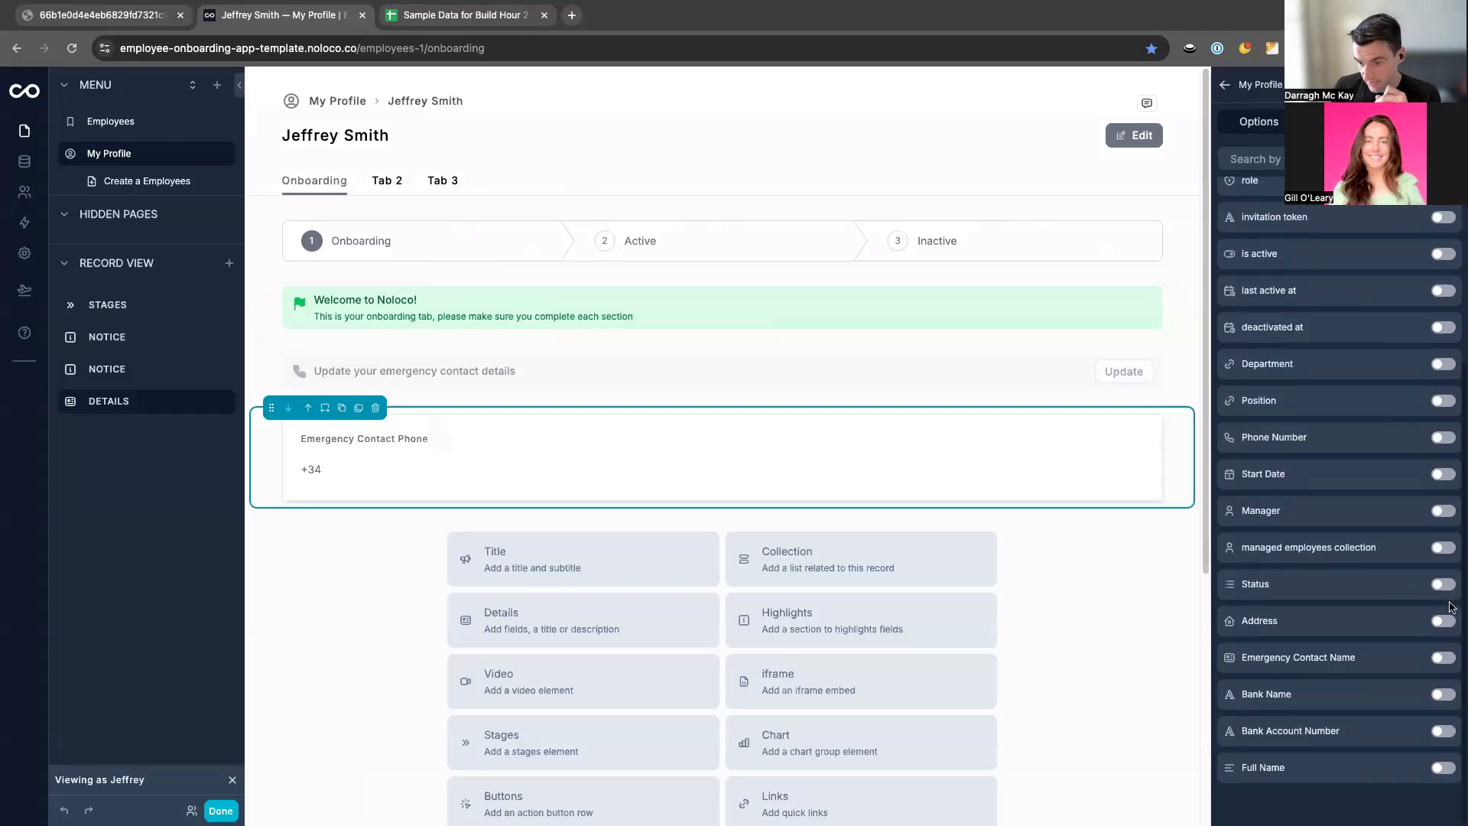
left_click(1443, 621)
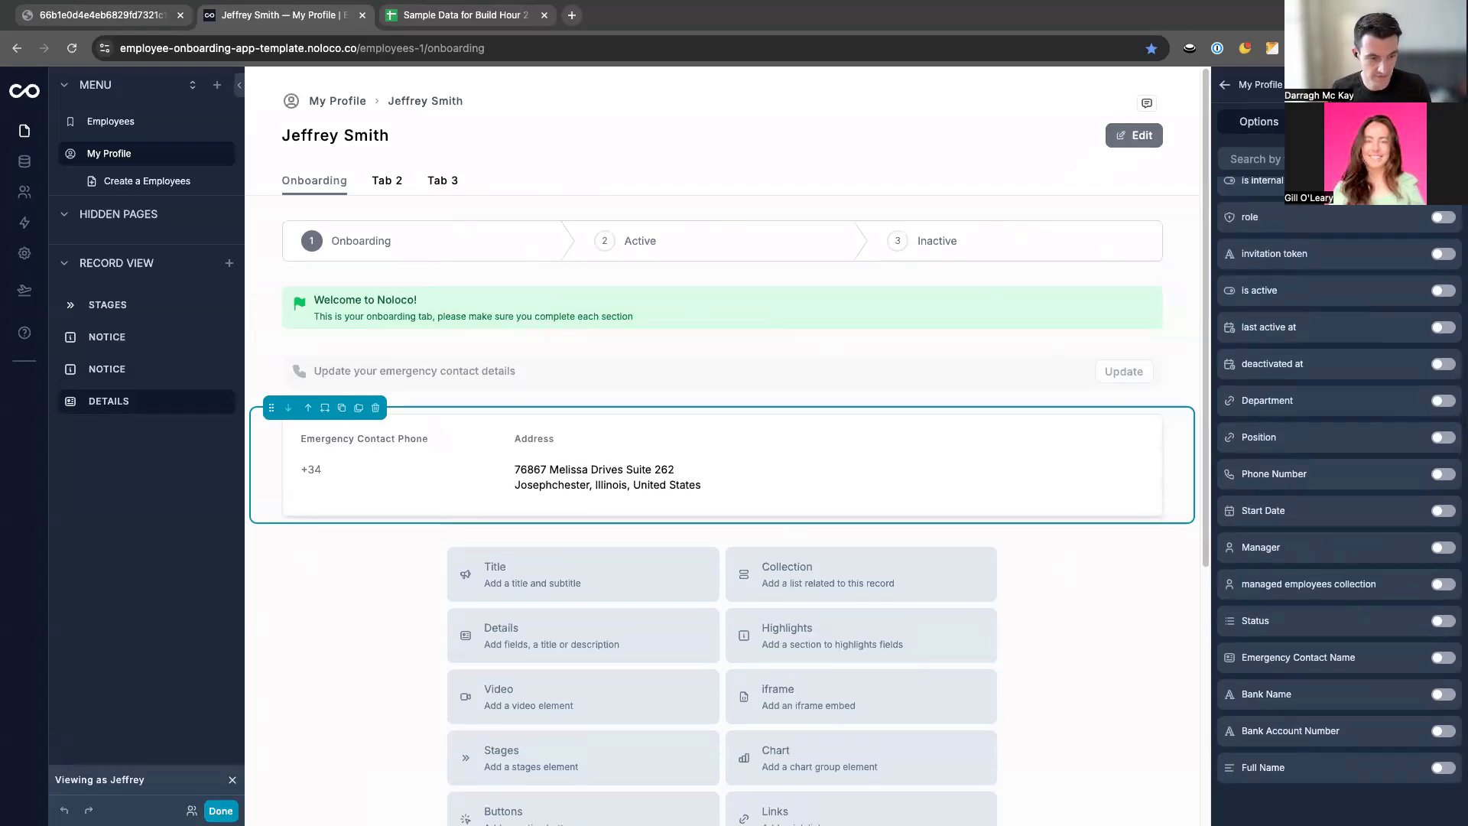
Leave the page editor and clear the street line of the address in the employee's record.
left_click(221, 811)
left_click(1262, 135)
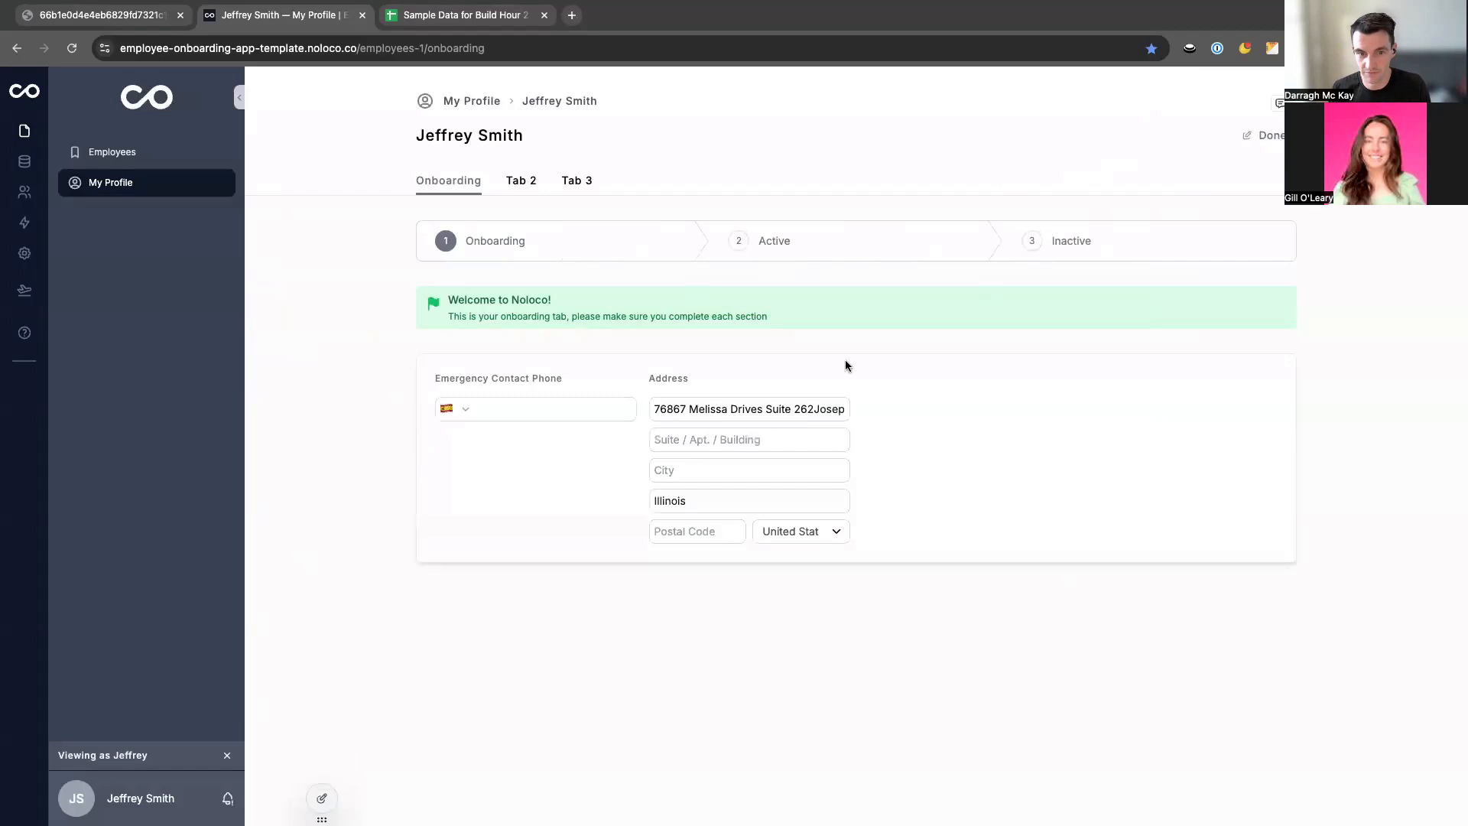
triple_click(698, 409)
key("BackSpace")
left_click(557, 474)
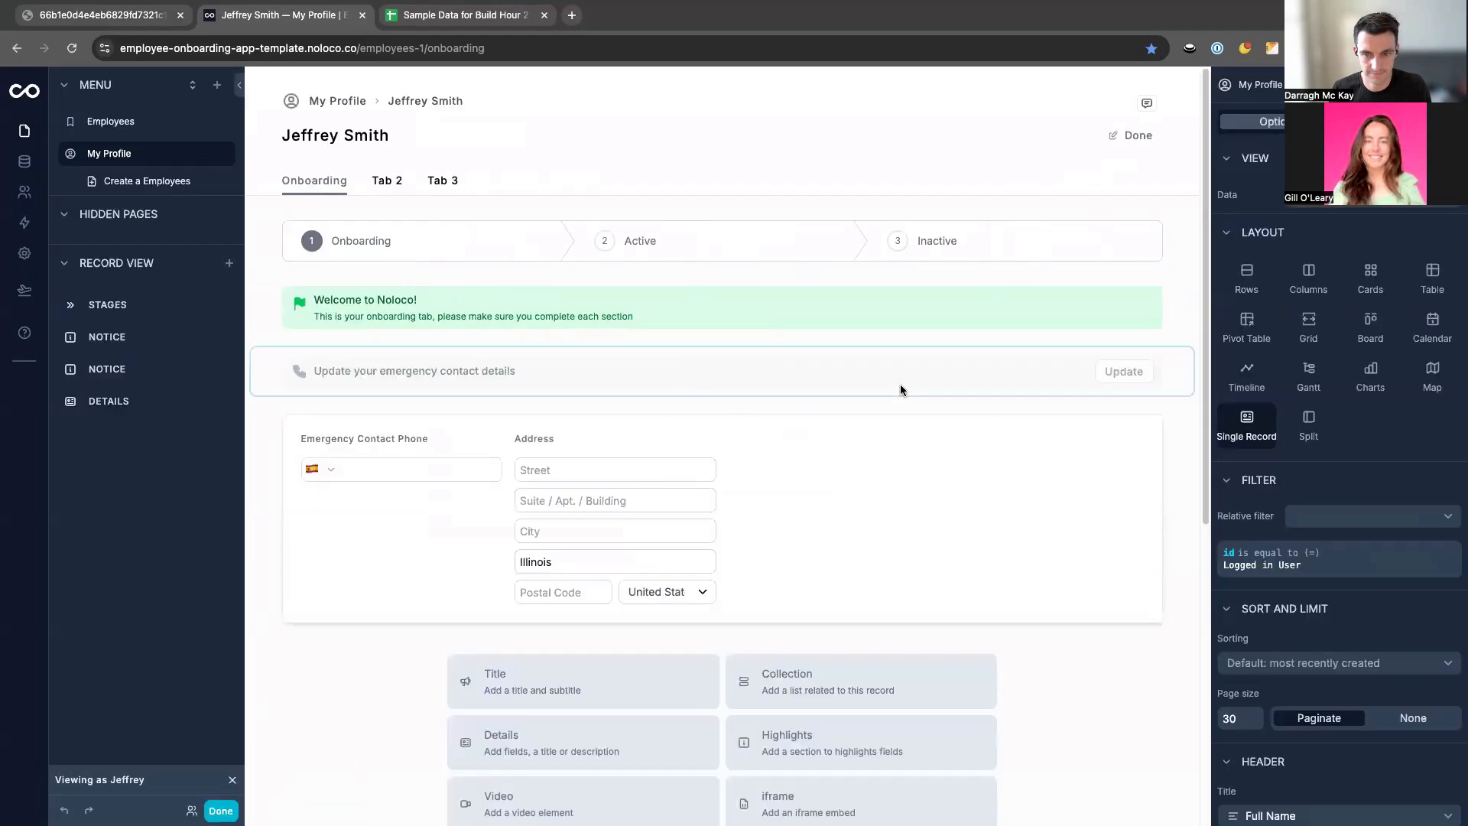
Remove the Emergency Contact Phone condition from the emergency contact notice's custom visibility rules.
left_click(902, 387)
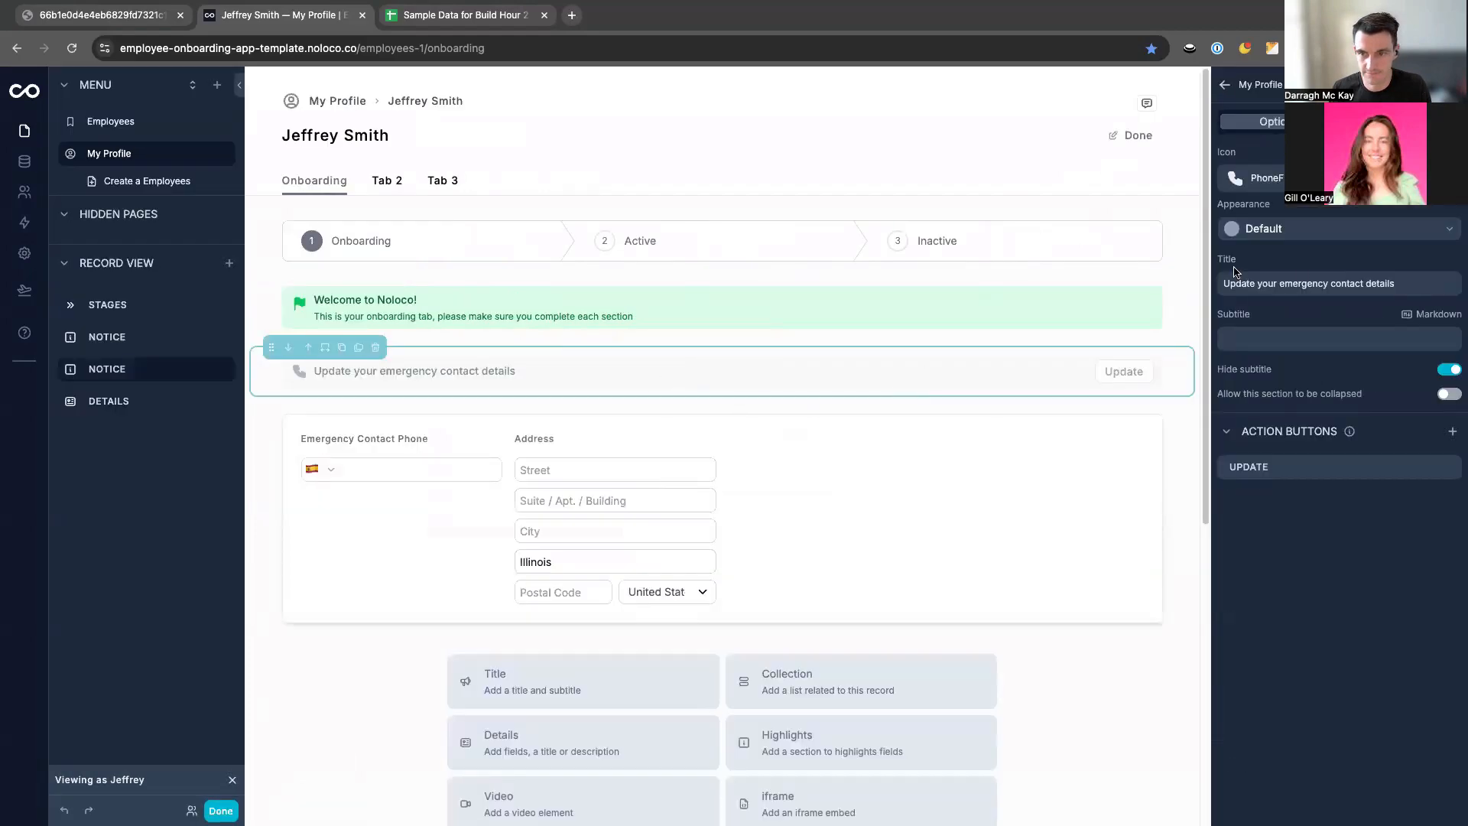
left_click(1450, 468)
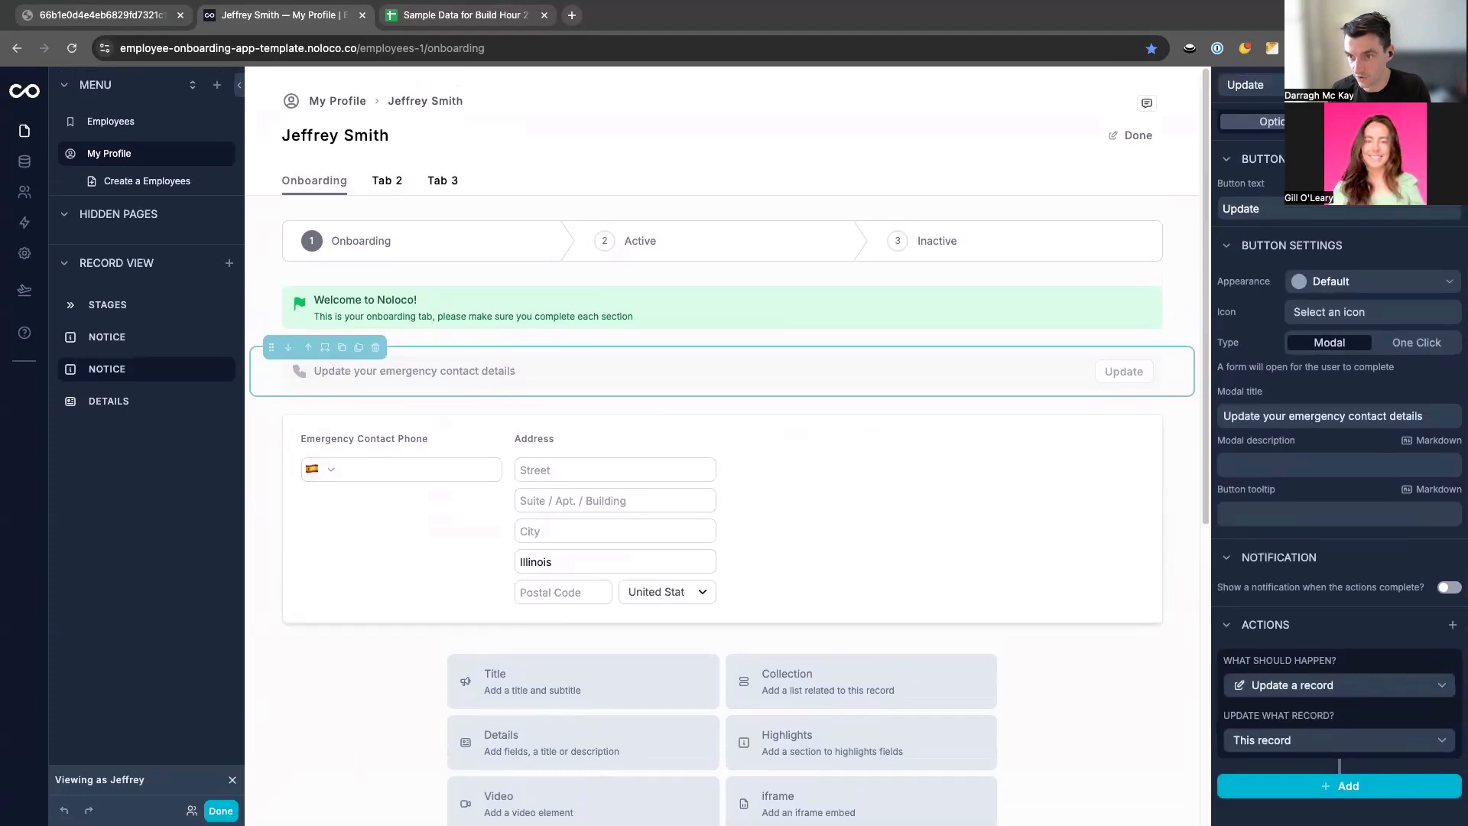
left_click(1400, 122)
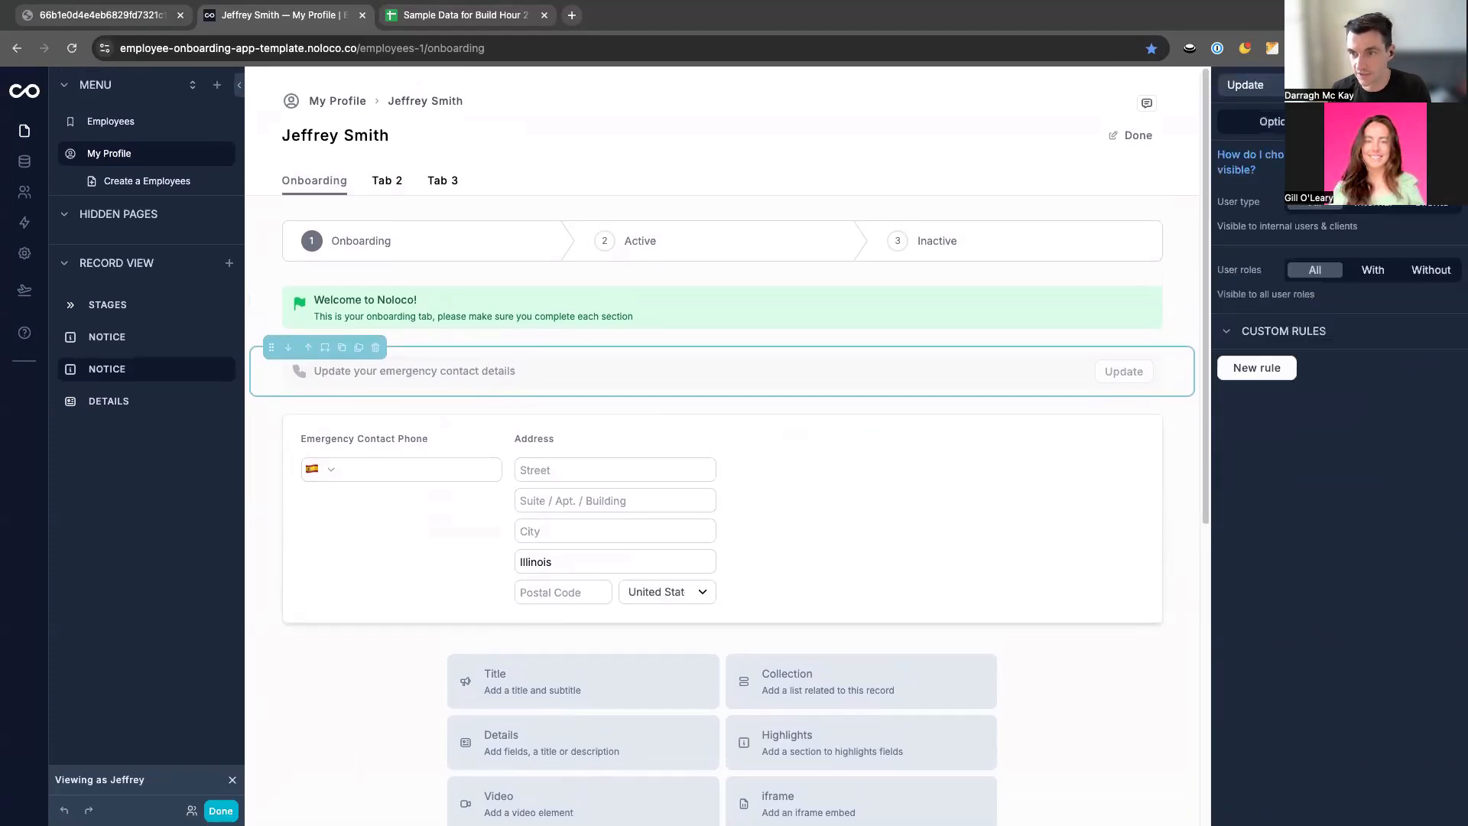
left_click(1449, 85)
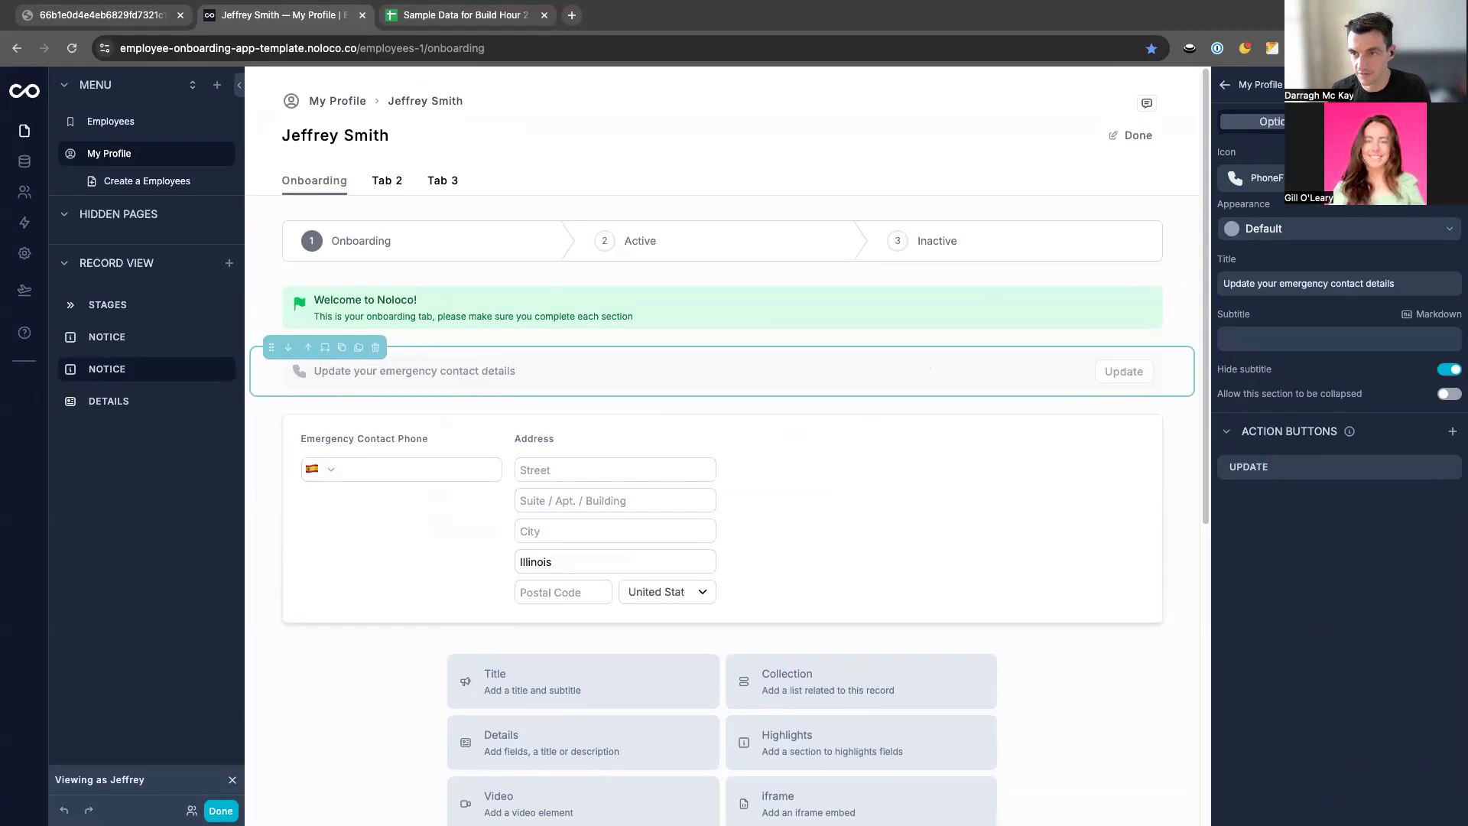
left_click(1269, 467)
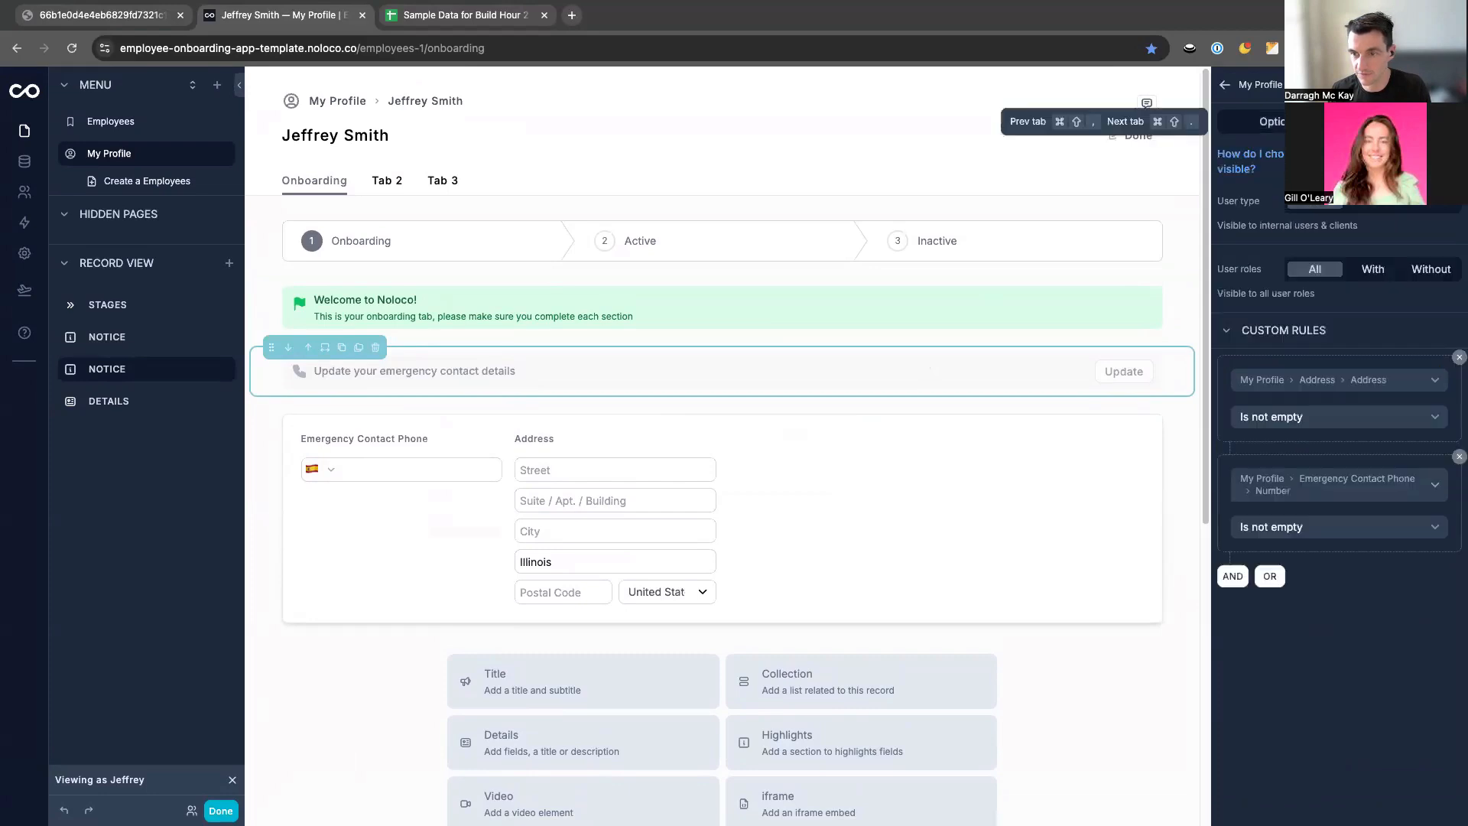
left_click(1459, 457)
Add an OR rule requiring My Profile > Emergency Contact Phone > Number "Is empty" and set the Address rule's operator to "Is empty".
left_click(1270, 467)
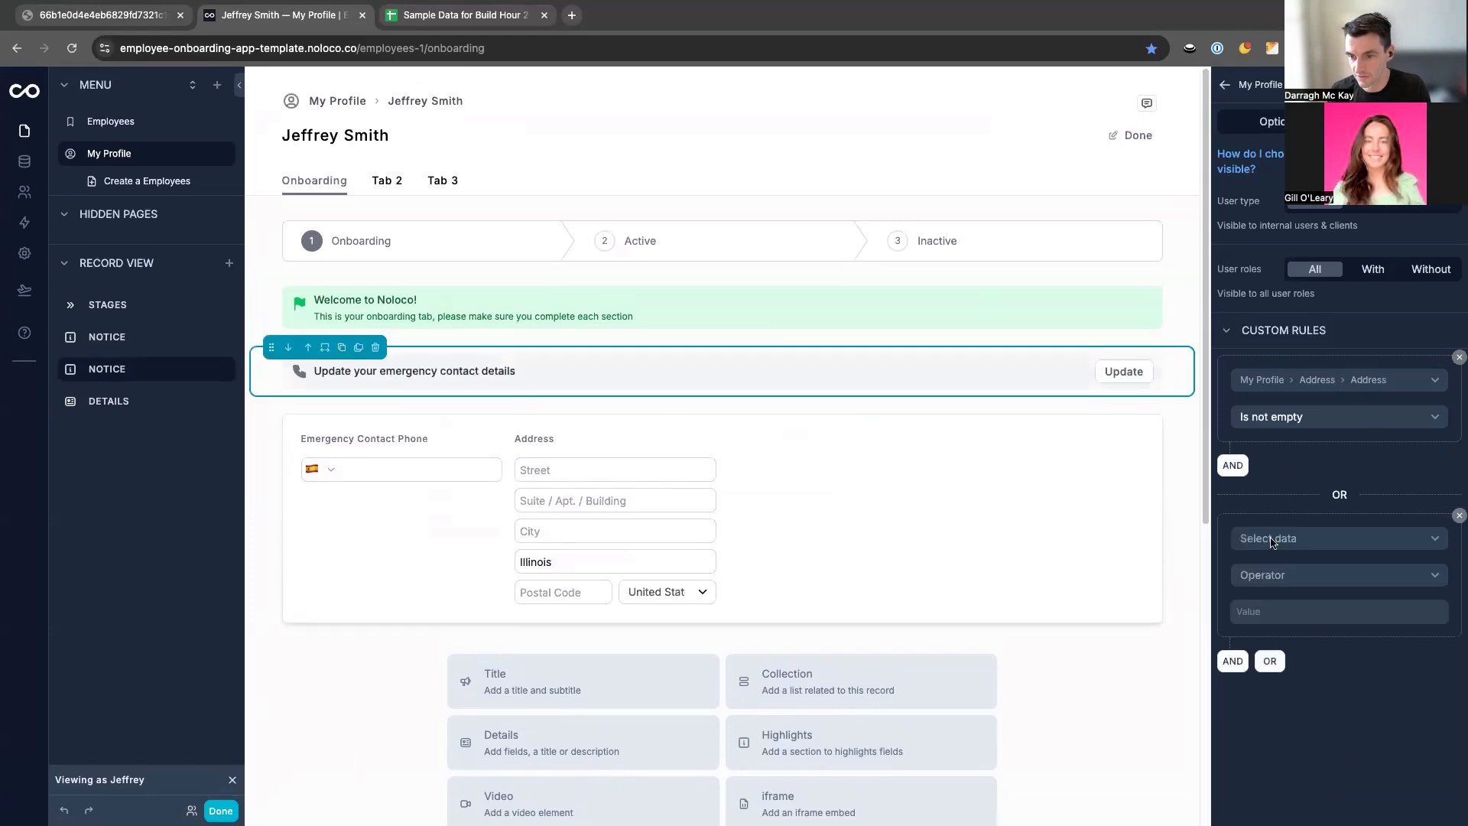
left_click(1274, 544)
left_click(1281, 626)
scroll(1157, 634, "down", 5)
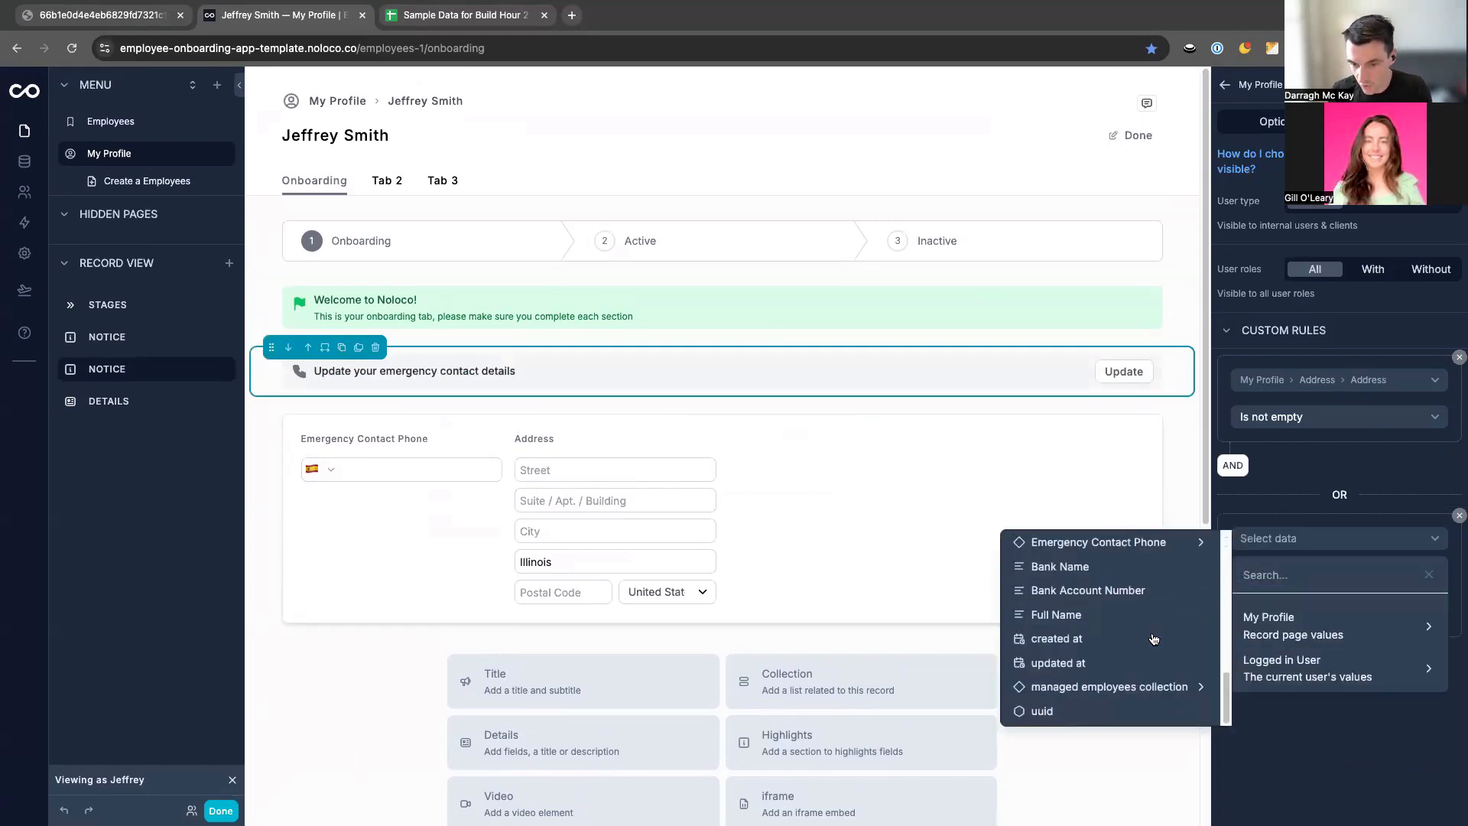
scroll(1101, 625, "up", 1)
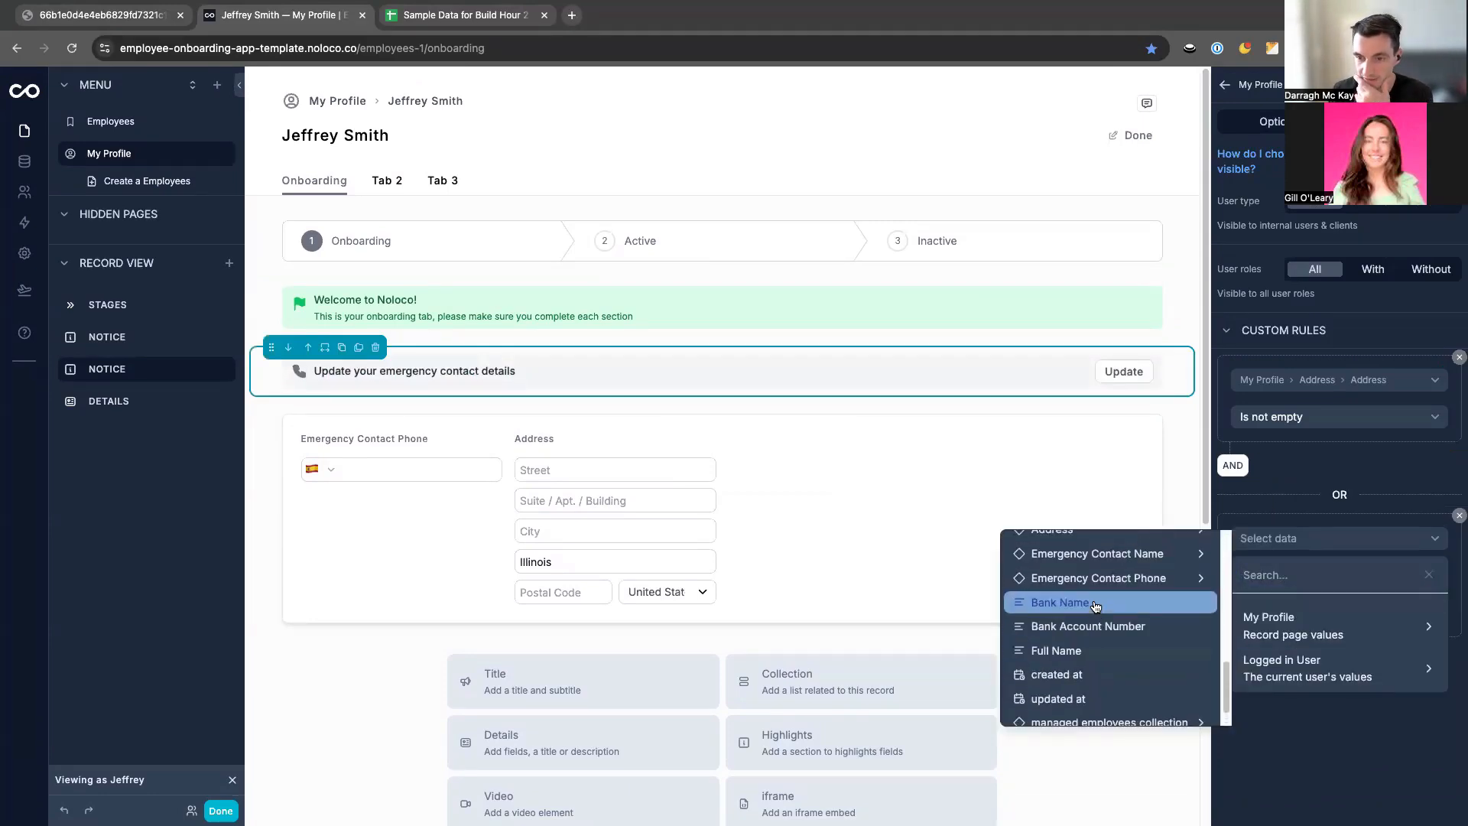
scroll(1105, 604, "up", 1)
left_click(1109, 588)
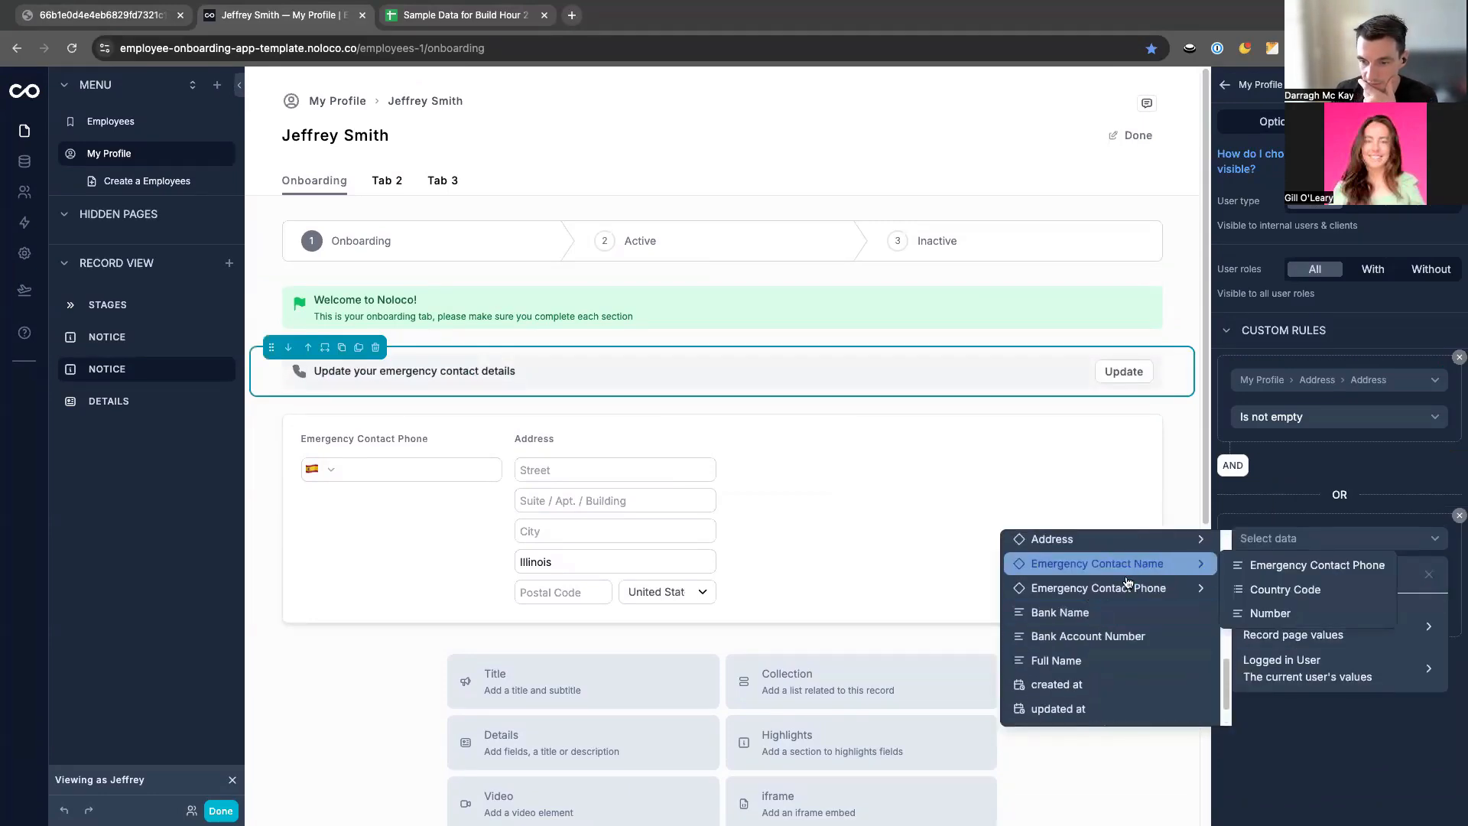
left_click(1276, 613)
left_click(1258, 593)
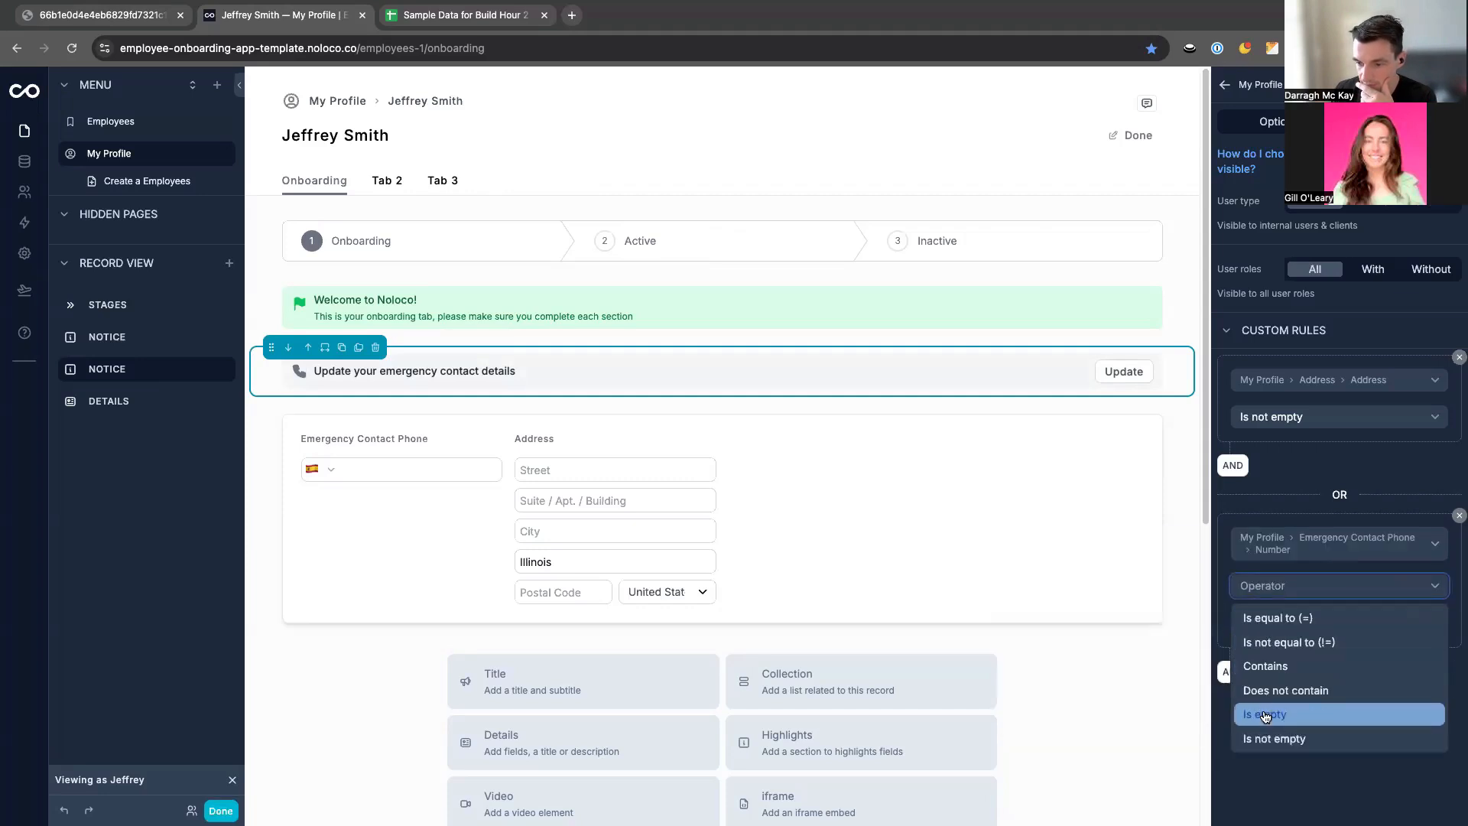
left_click(1270, 715)
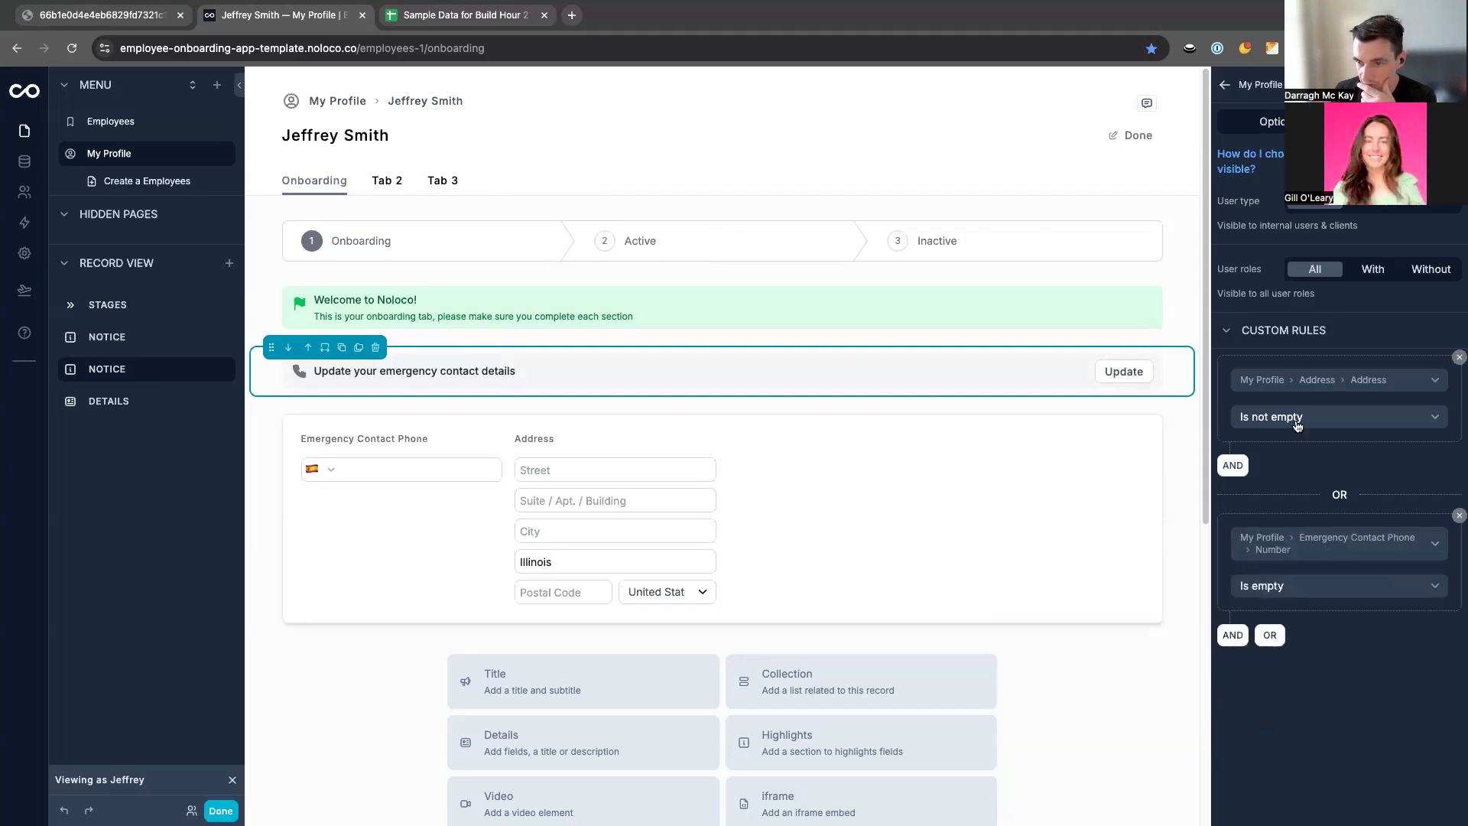
left_click(1298, 425)
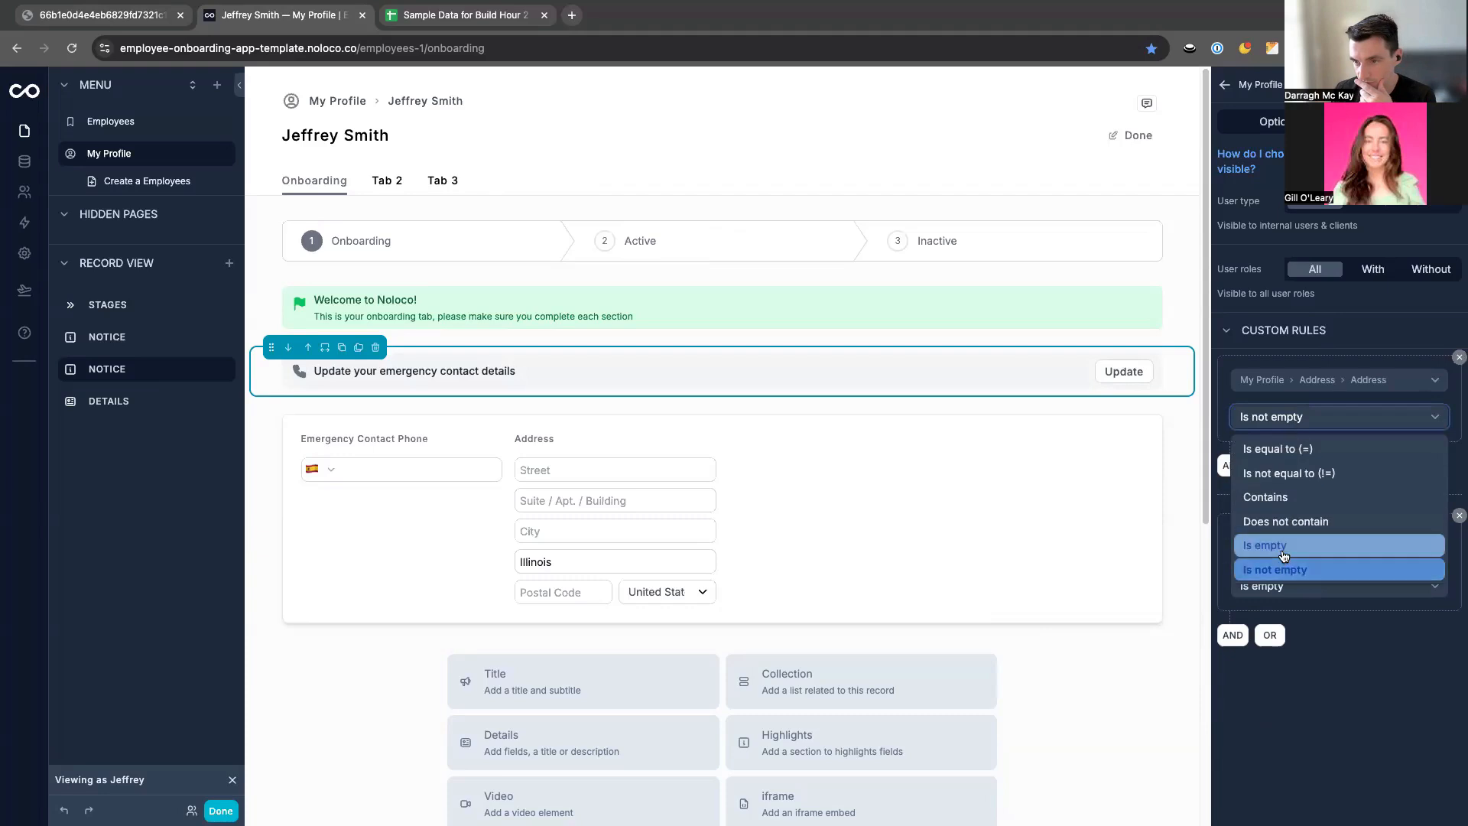
left_click(1264, 546)
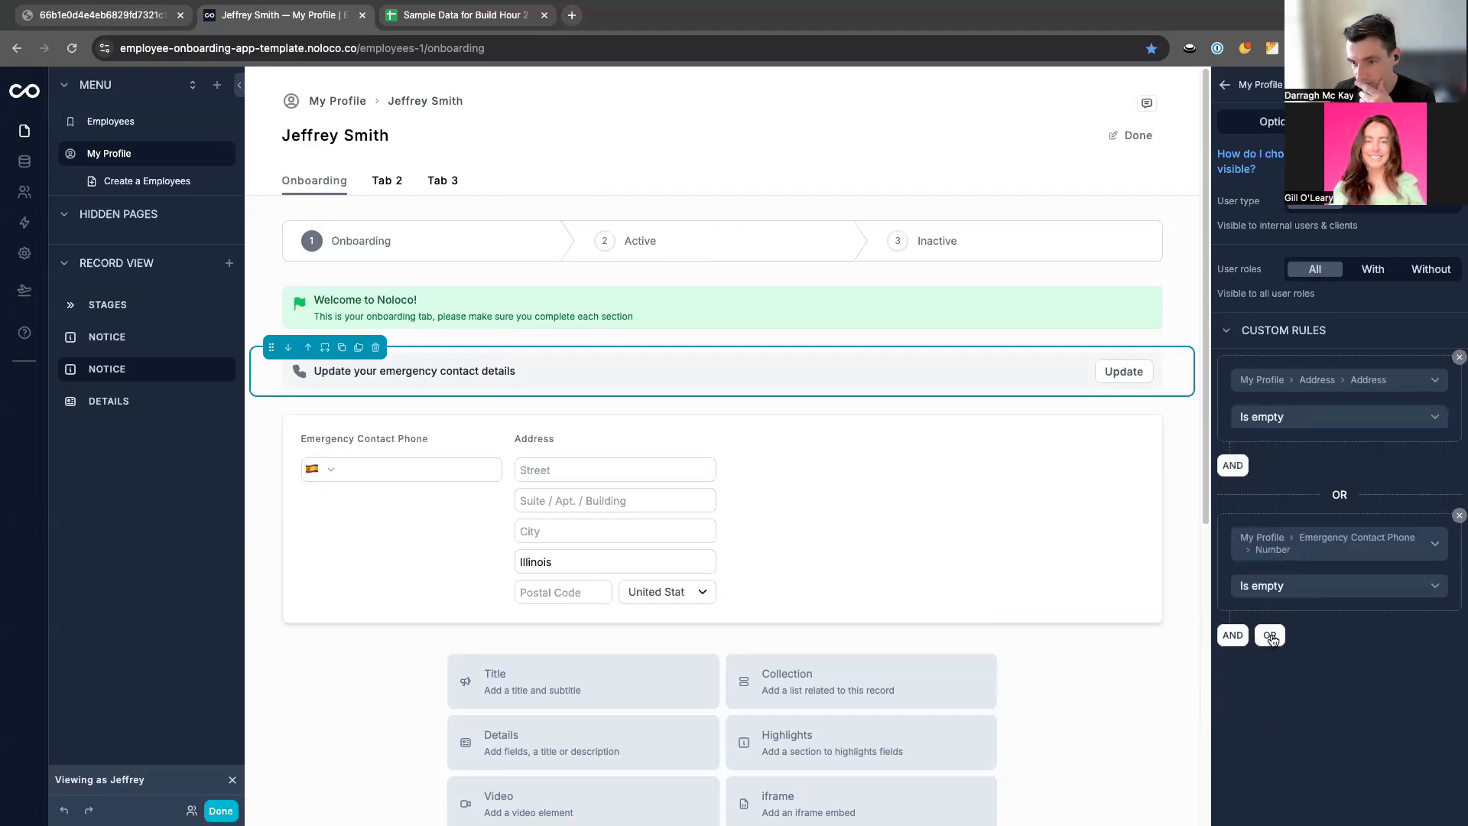
Add another OR rule to the notice requiring My Profile > Emergency Contact Name > Emergency Contact Name "Is empty".
left_click(1271, 637)
left_click(1287, 709)
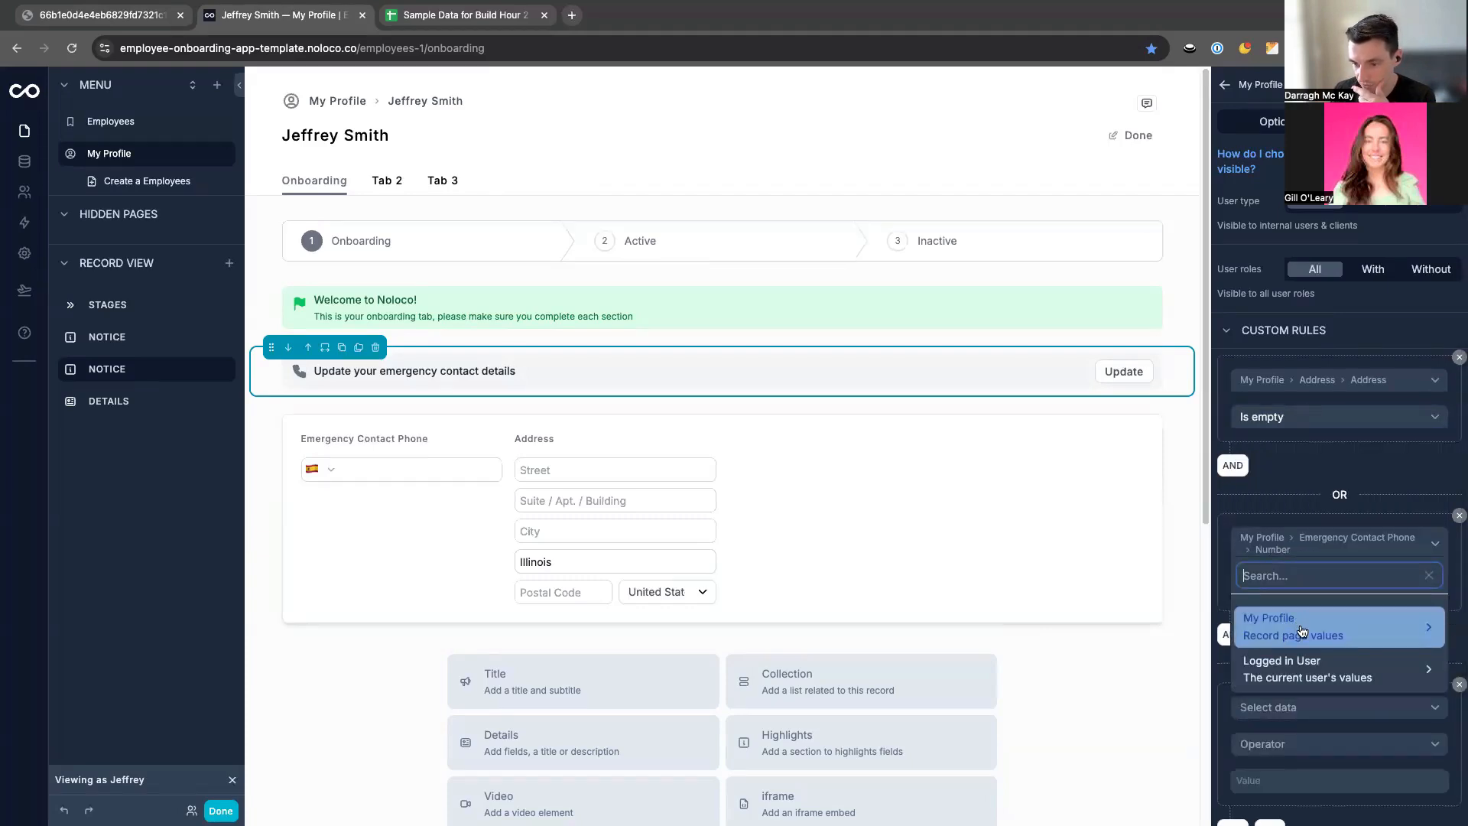
left_click(1303, 631)
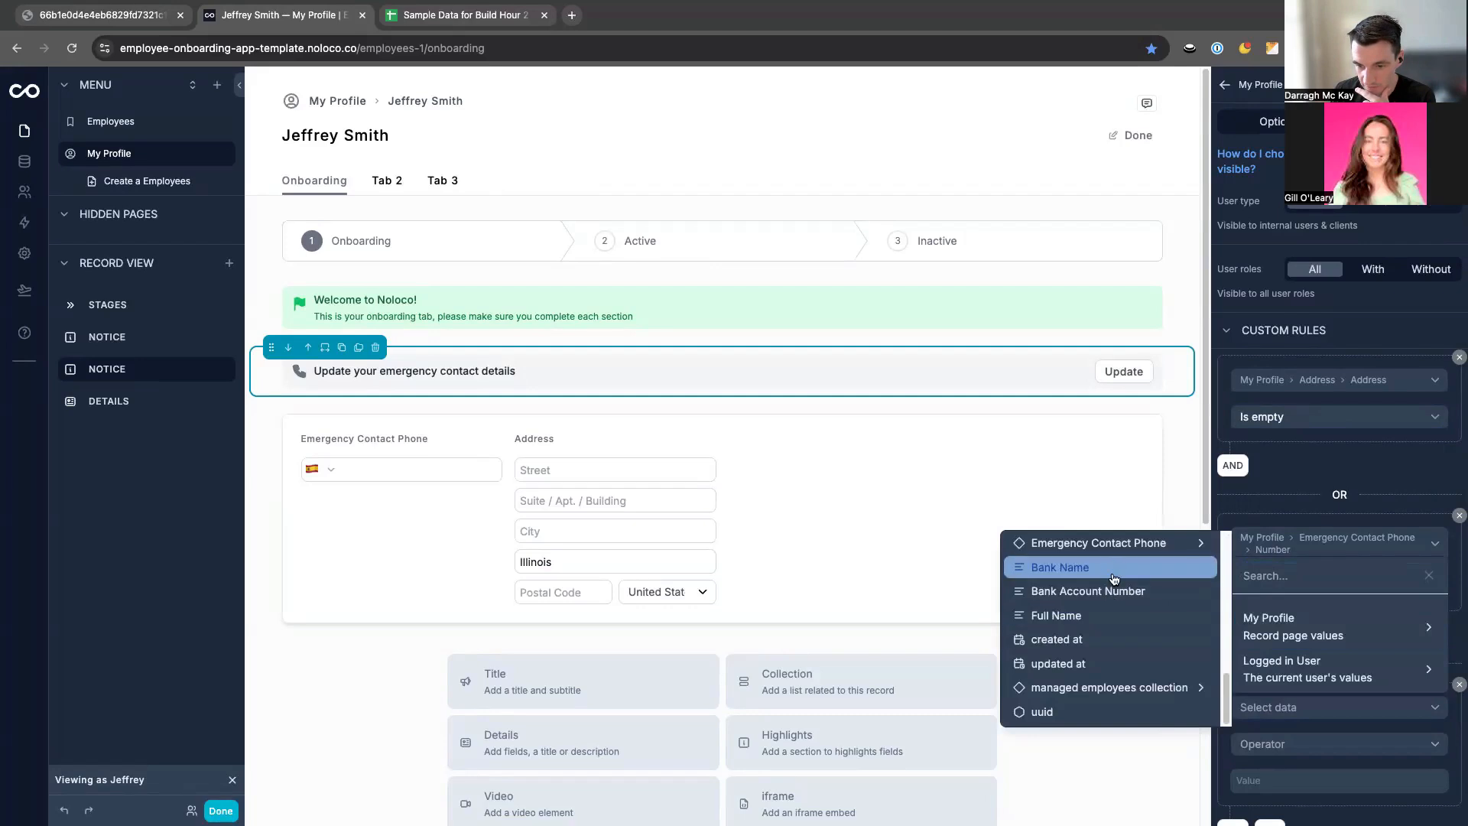
scroll(1114, 579, "up", 2)
left_click(1111, 567)
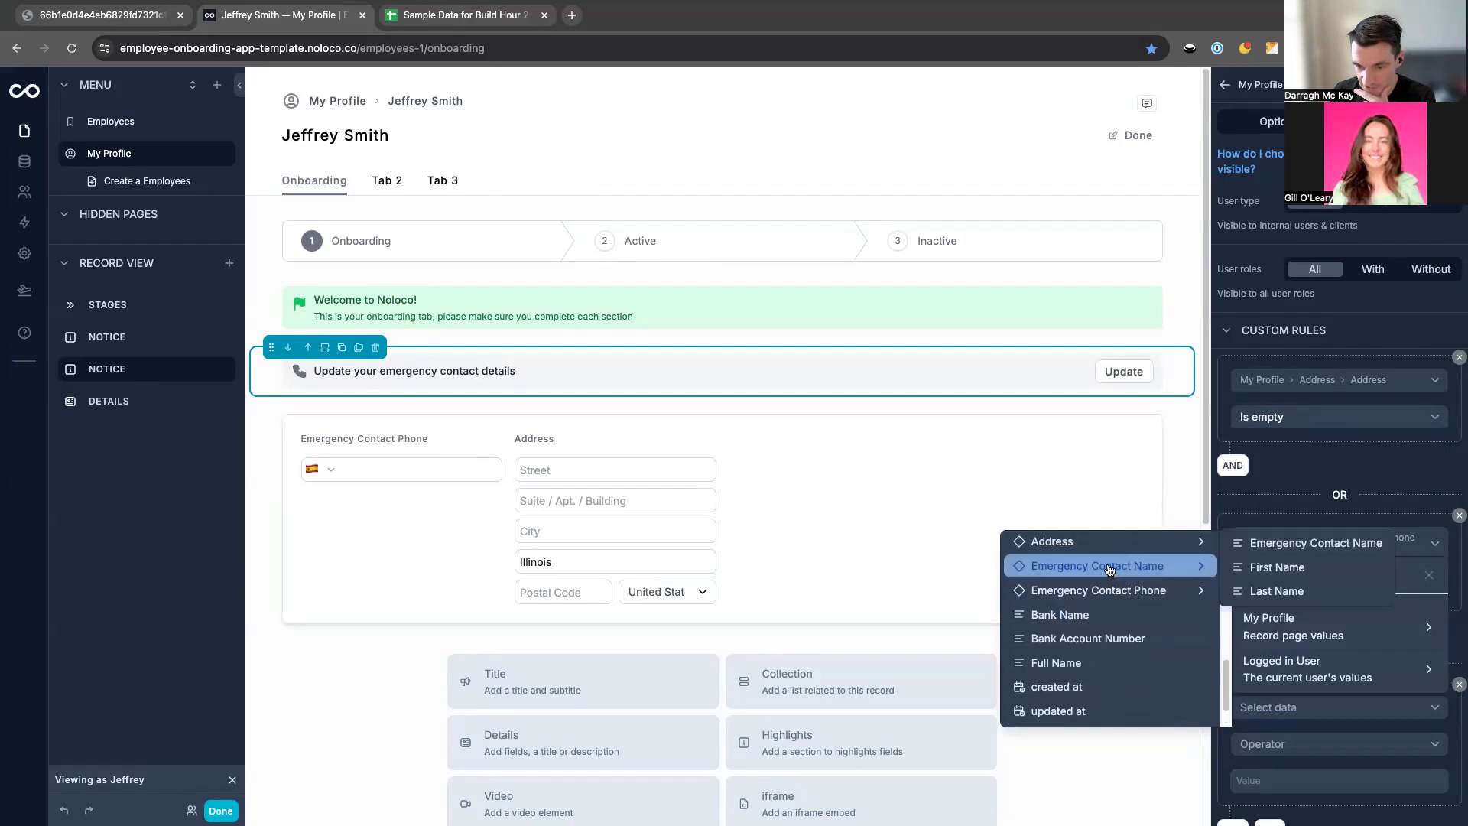
left_click(1290, 547)
scroll(1275, 597, "down", 2)
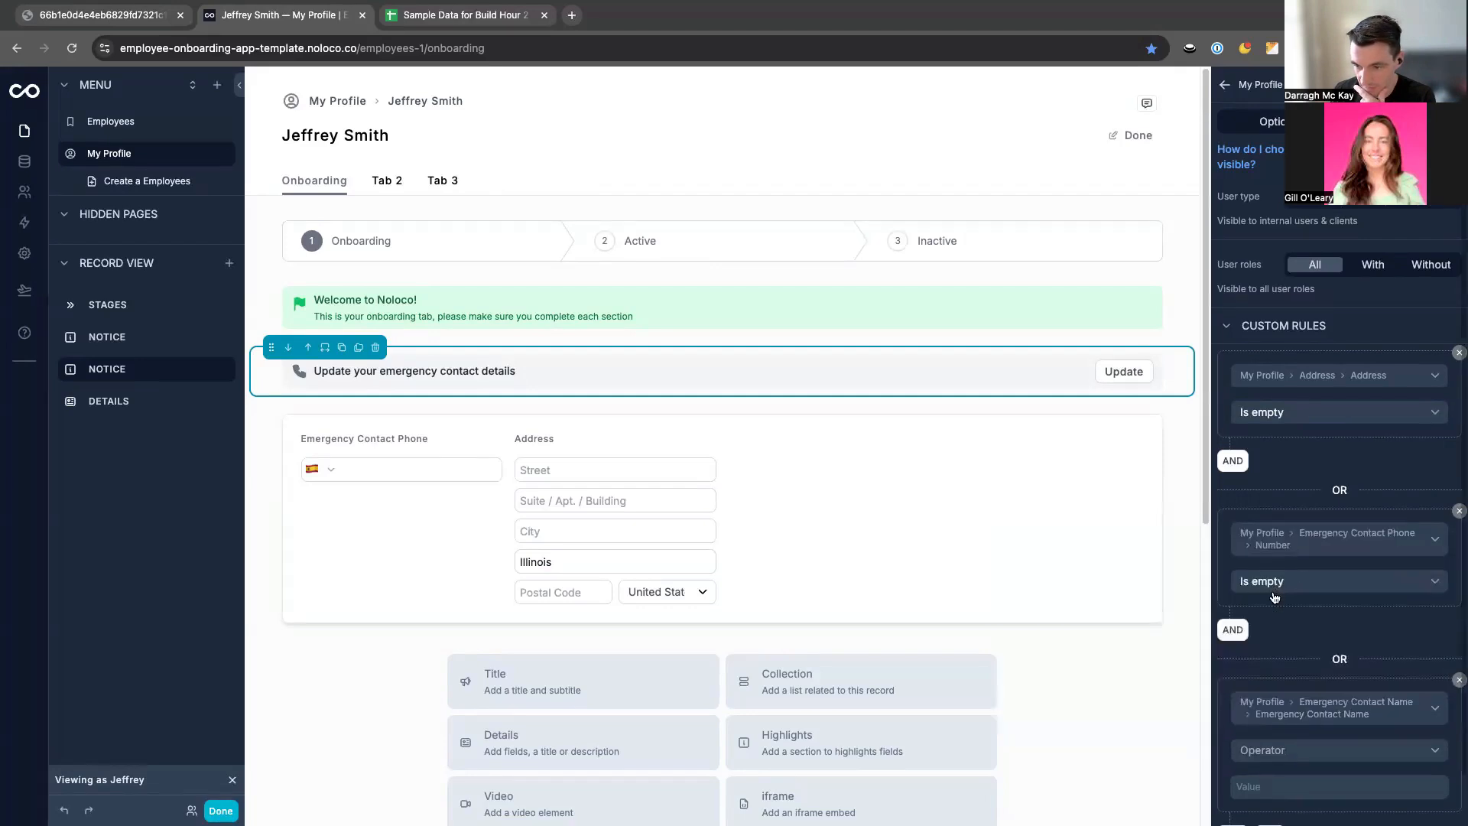
left_click(1270, 700)
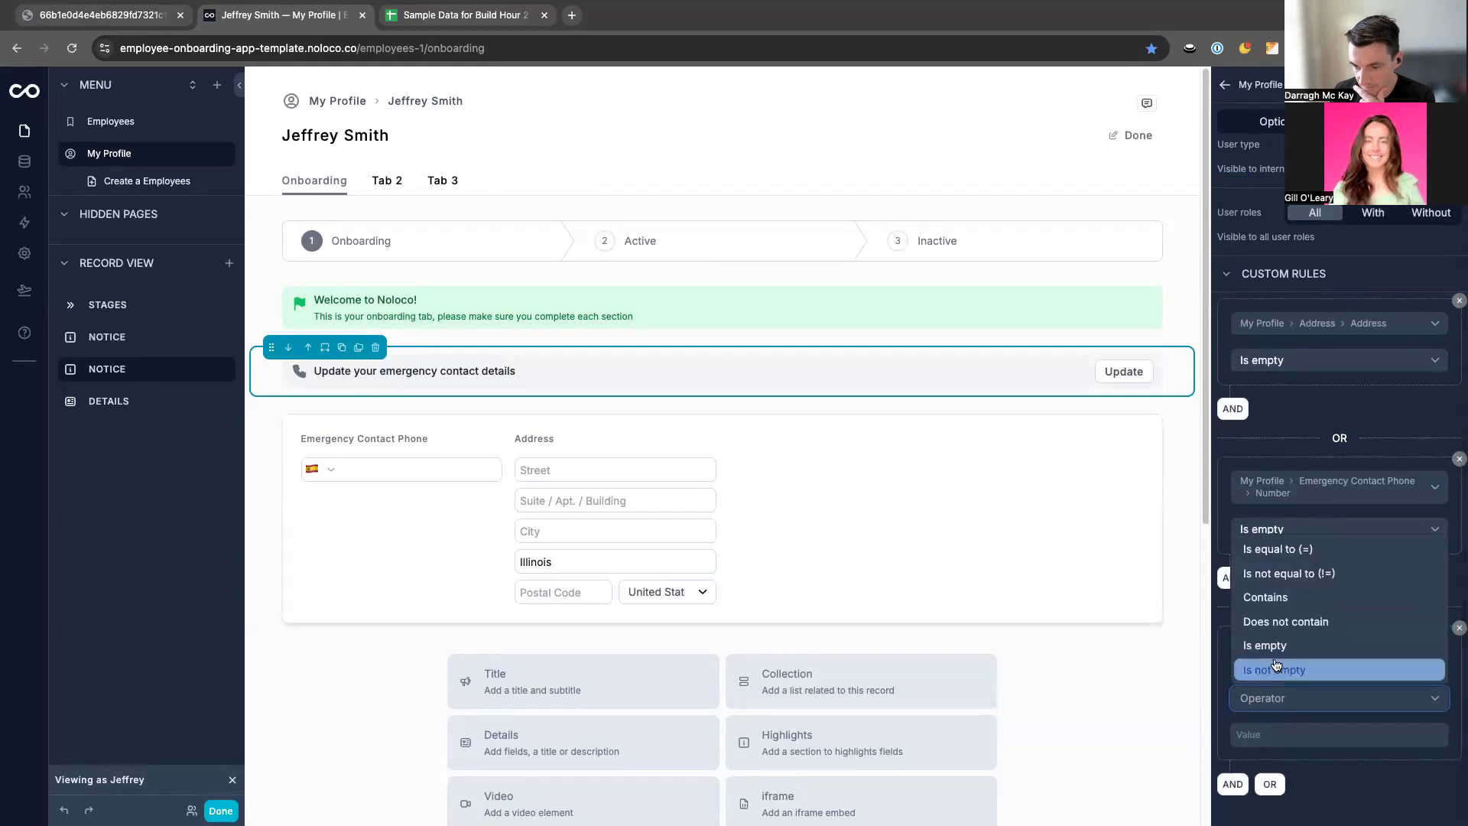
left_click(1273, 650)
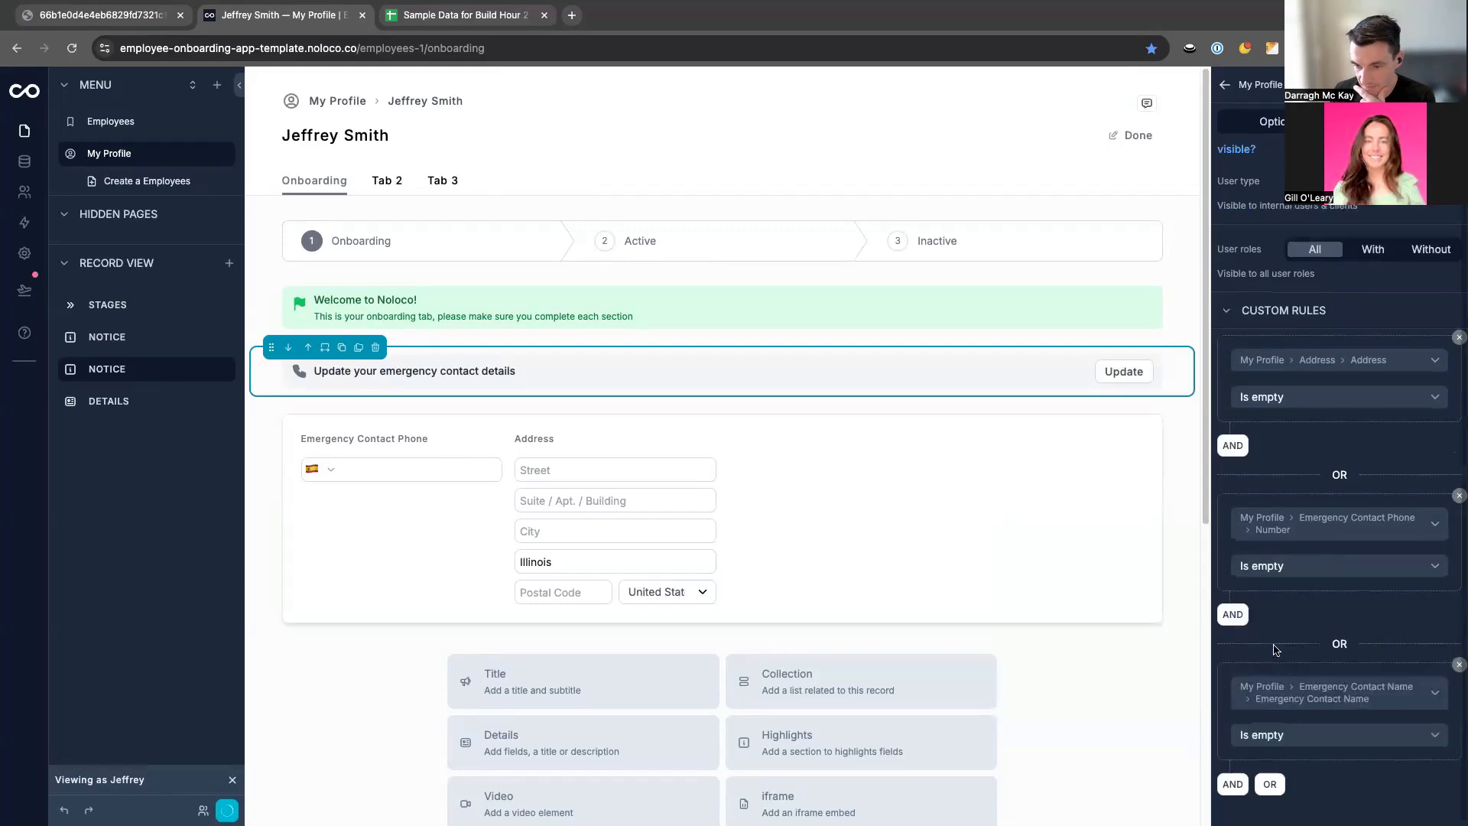
Delete the details section below the notices and clone the emergency contact details notice.
left_click(475, 437)
left_click(375, 407)
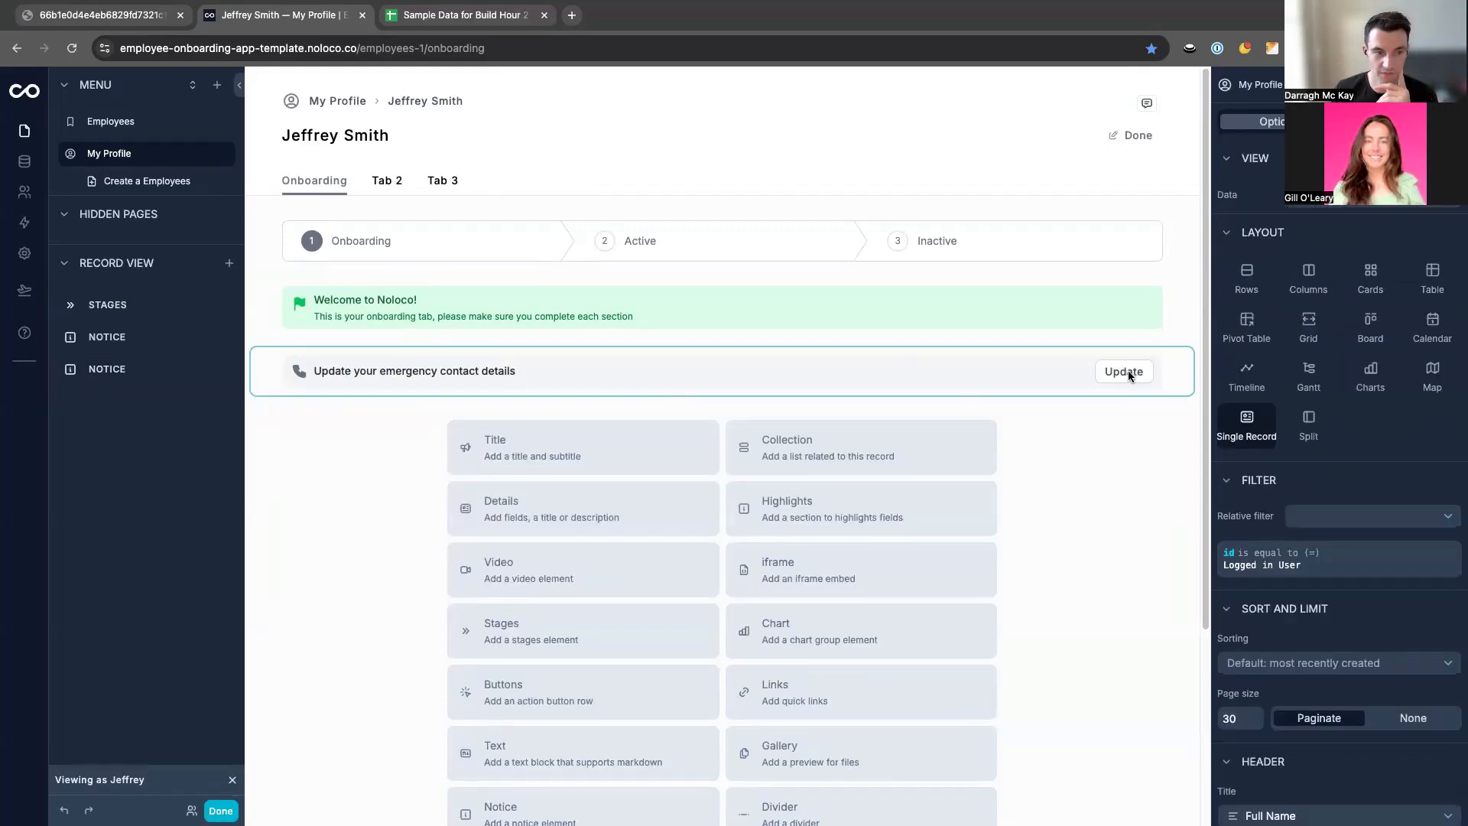
left_click(862, 377)
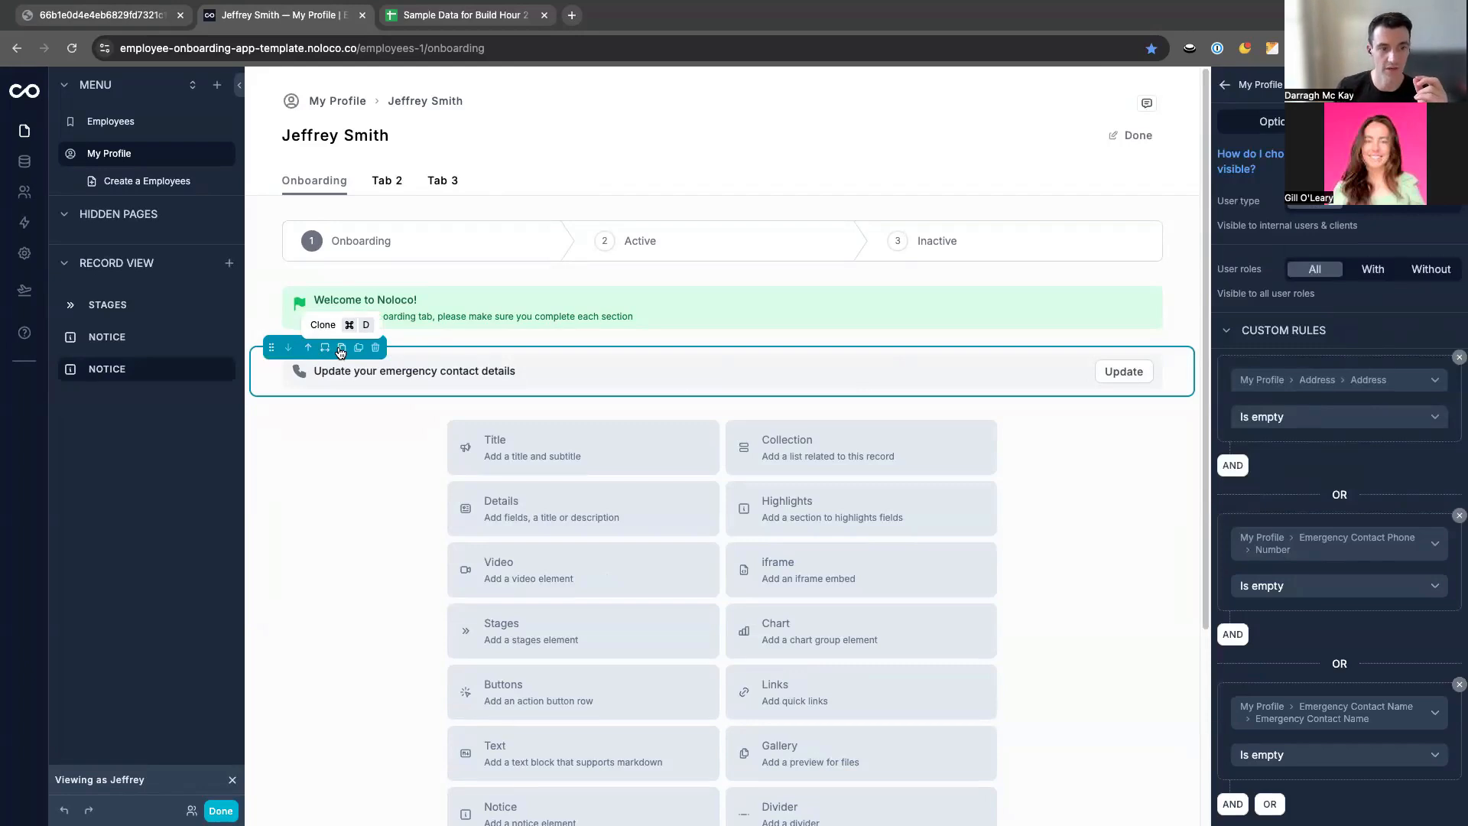
left_click(341, 349)
Set the cloned notice's title to "Update your payment details".
left_click(1262, 121)
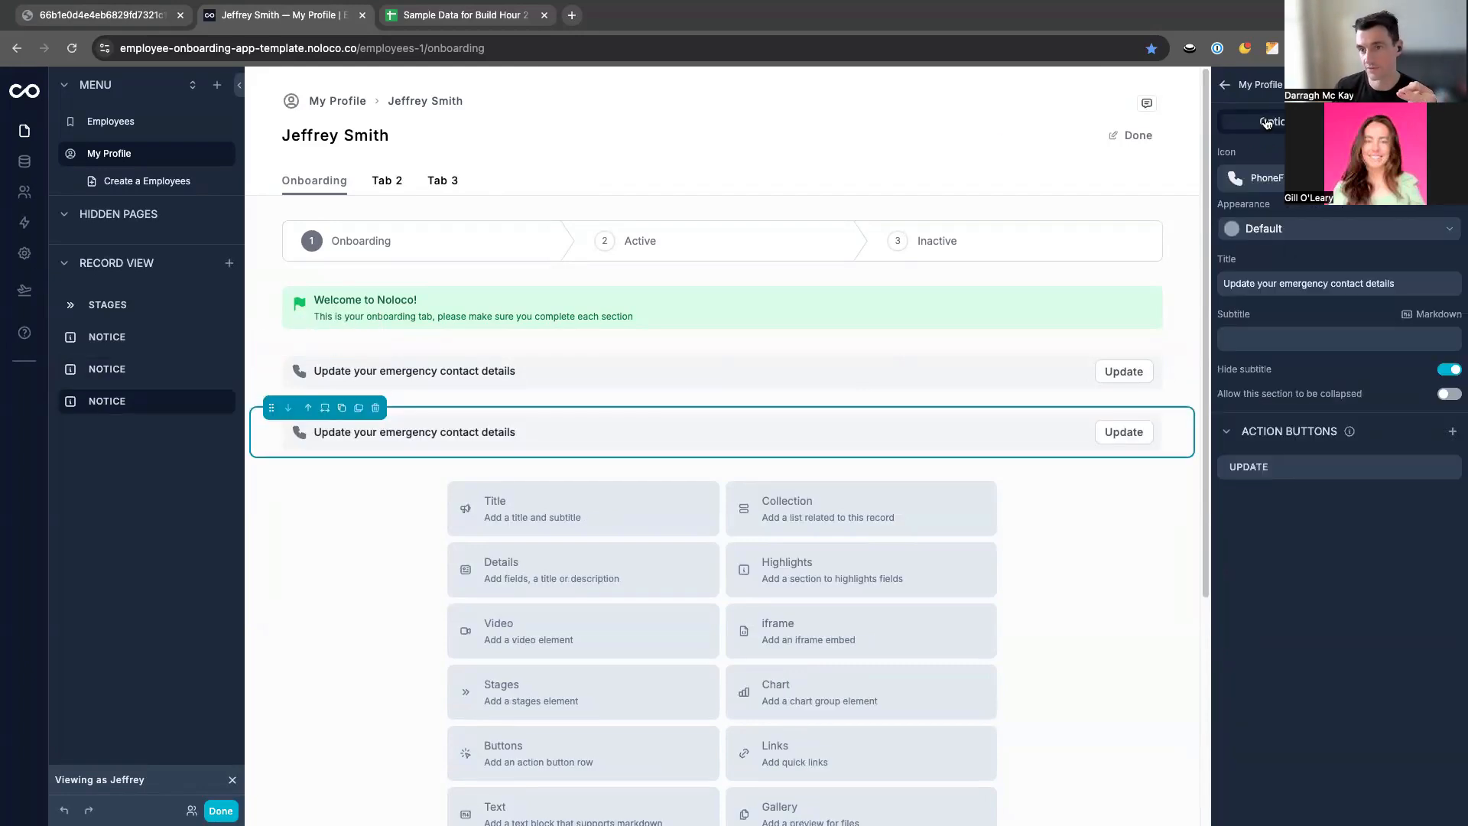
left_click(1257, 284)
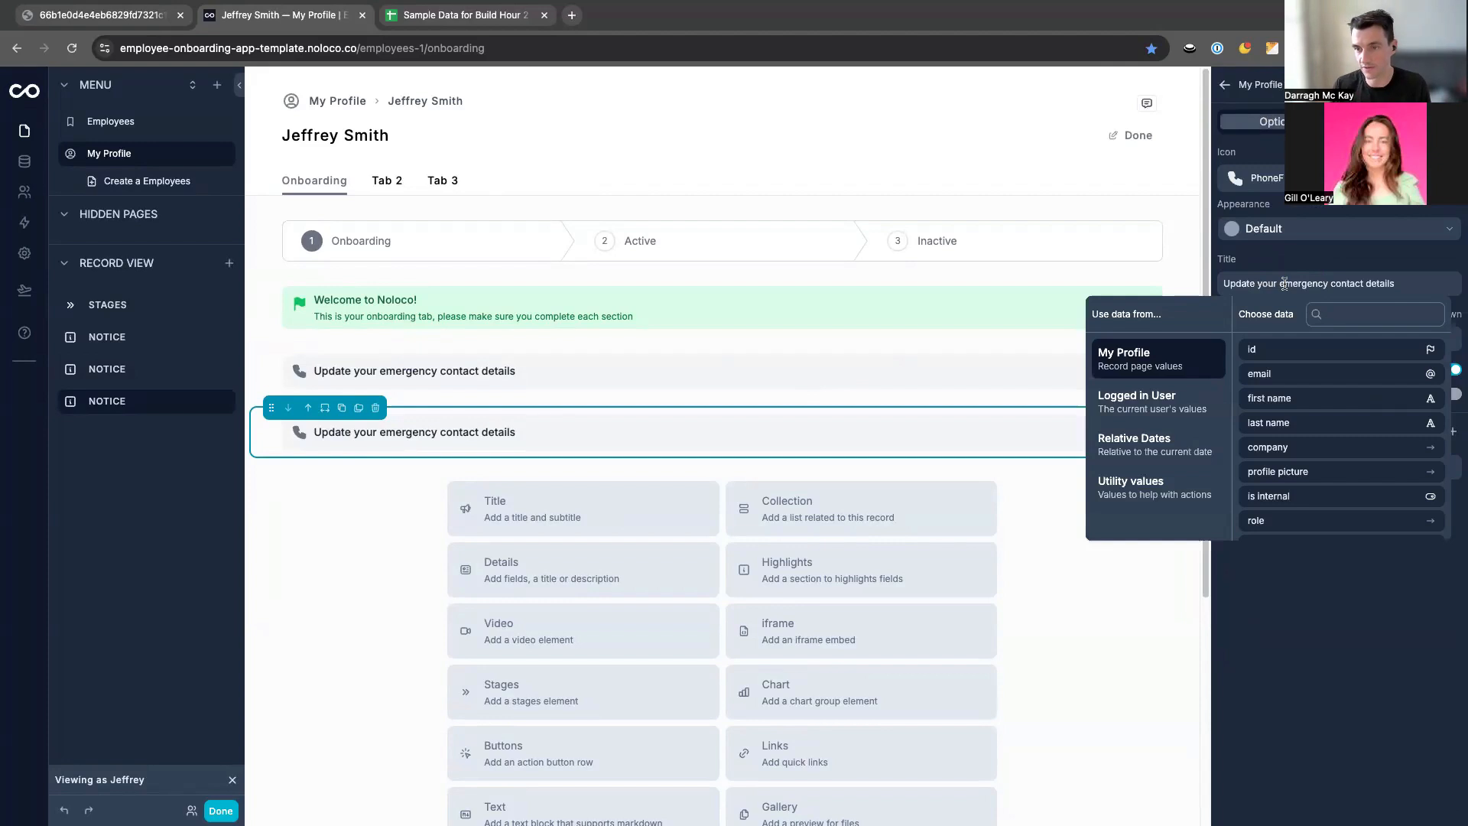
left_click_drag(1285, 284, 1395, 283)
type("pay")
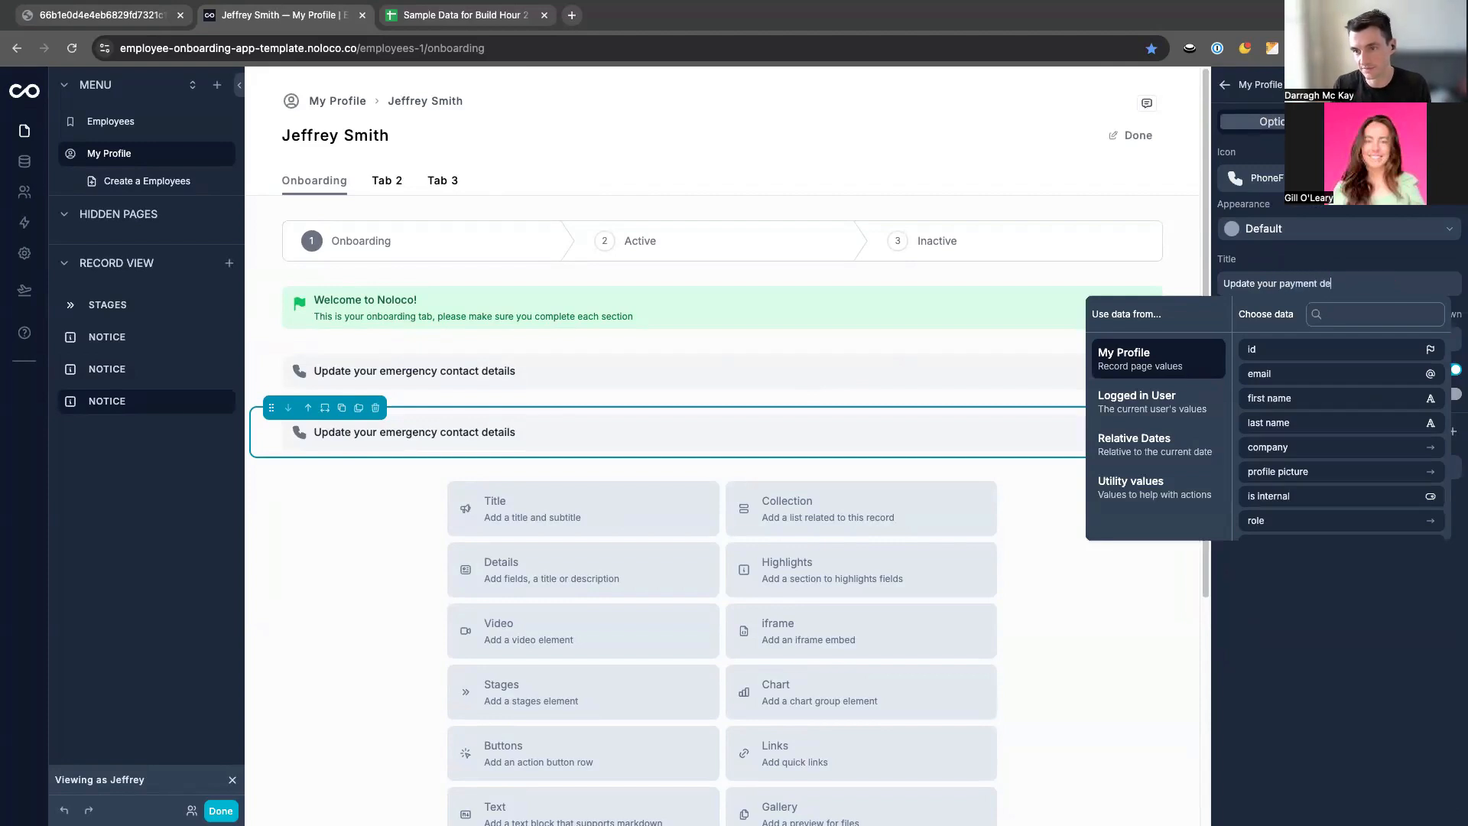
type("ment details")
left_click(1287, 261)
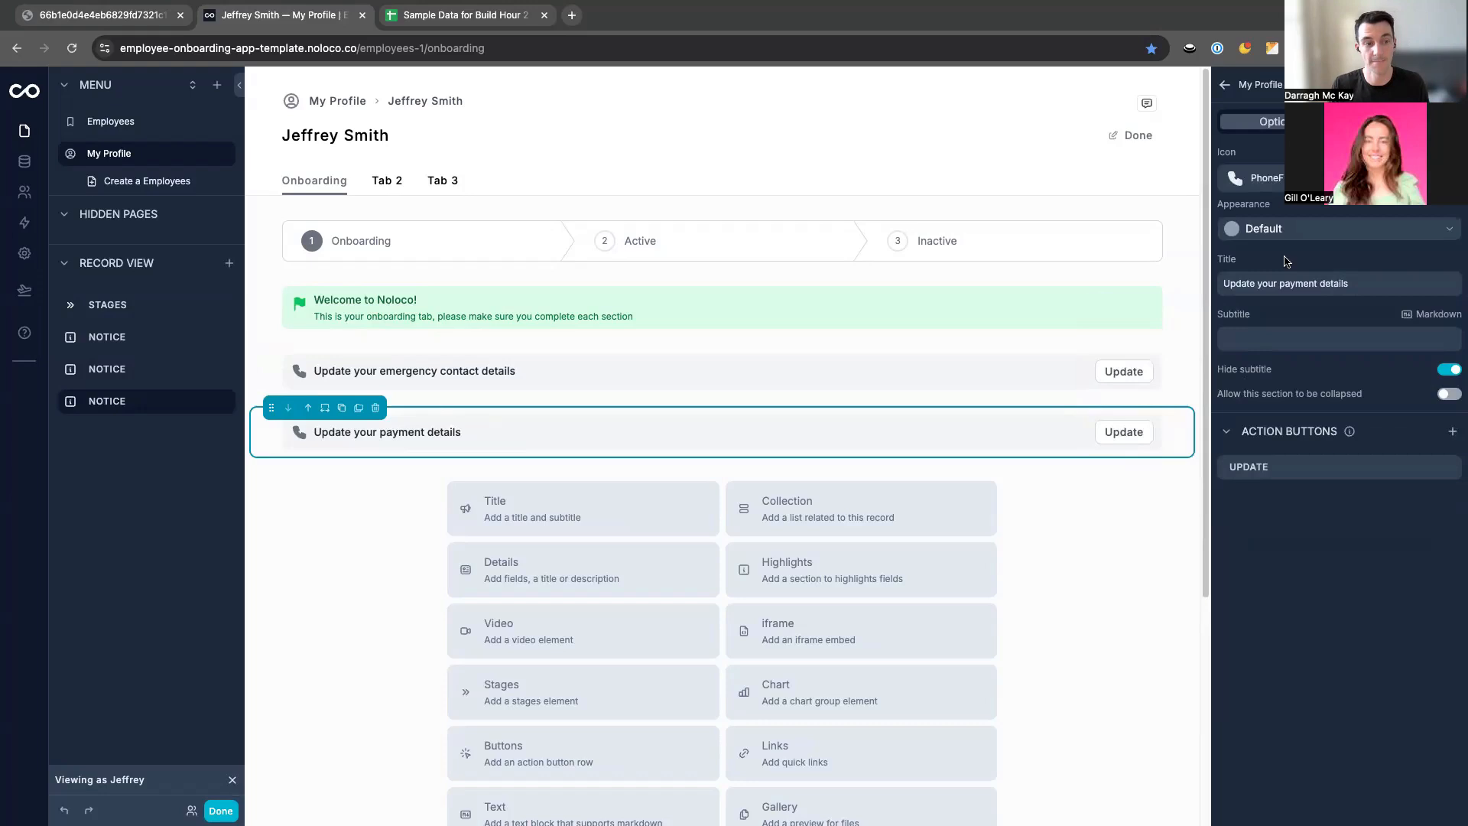
Search the icons for "bank" and give the payment details notice the bank building icon.
left_click(1245, 182)
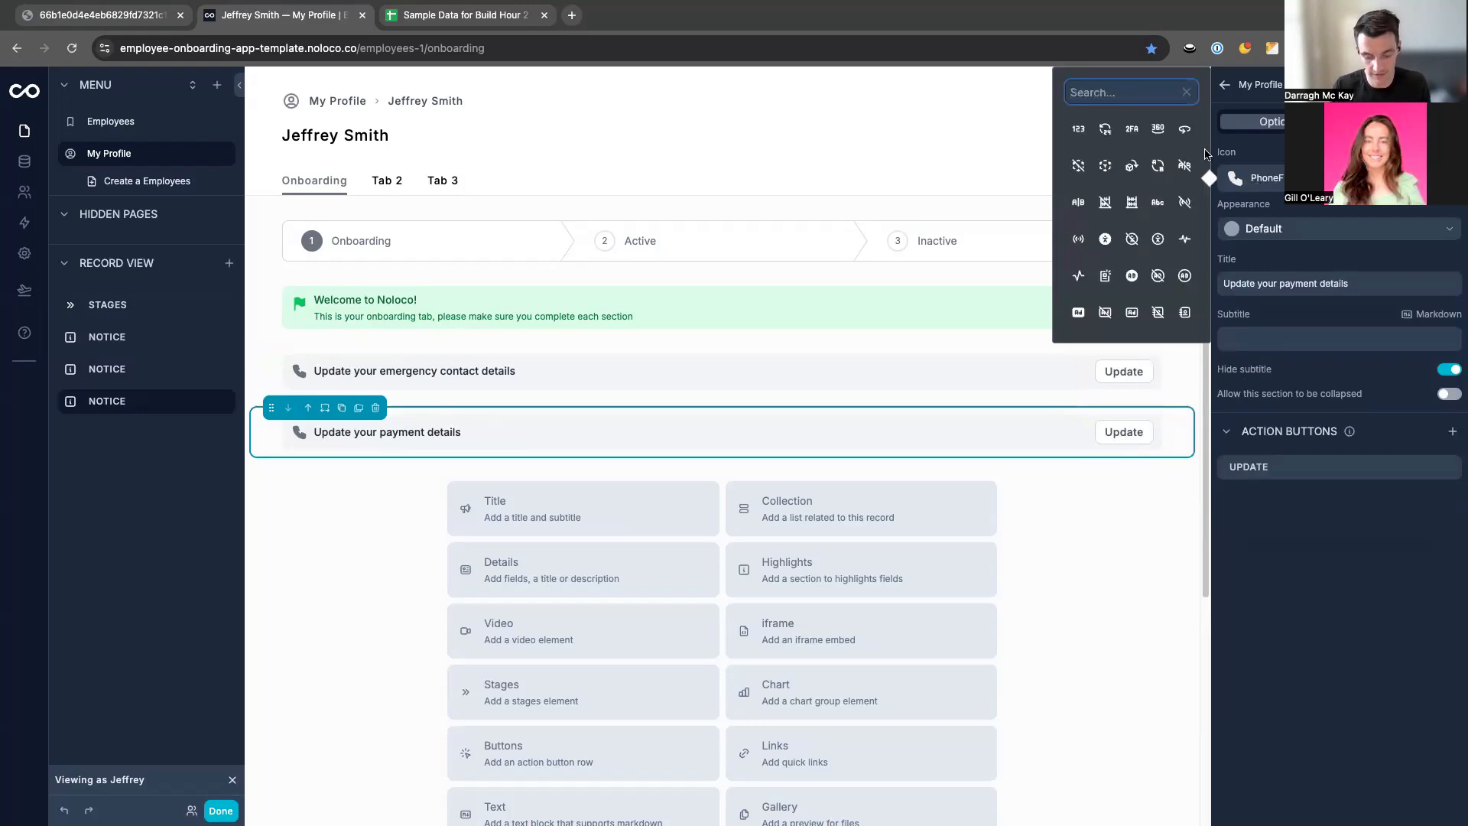
type("bank")
left_click(1079, 128)
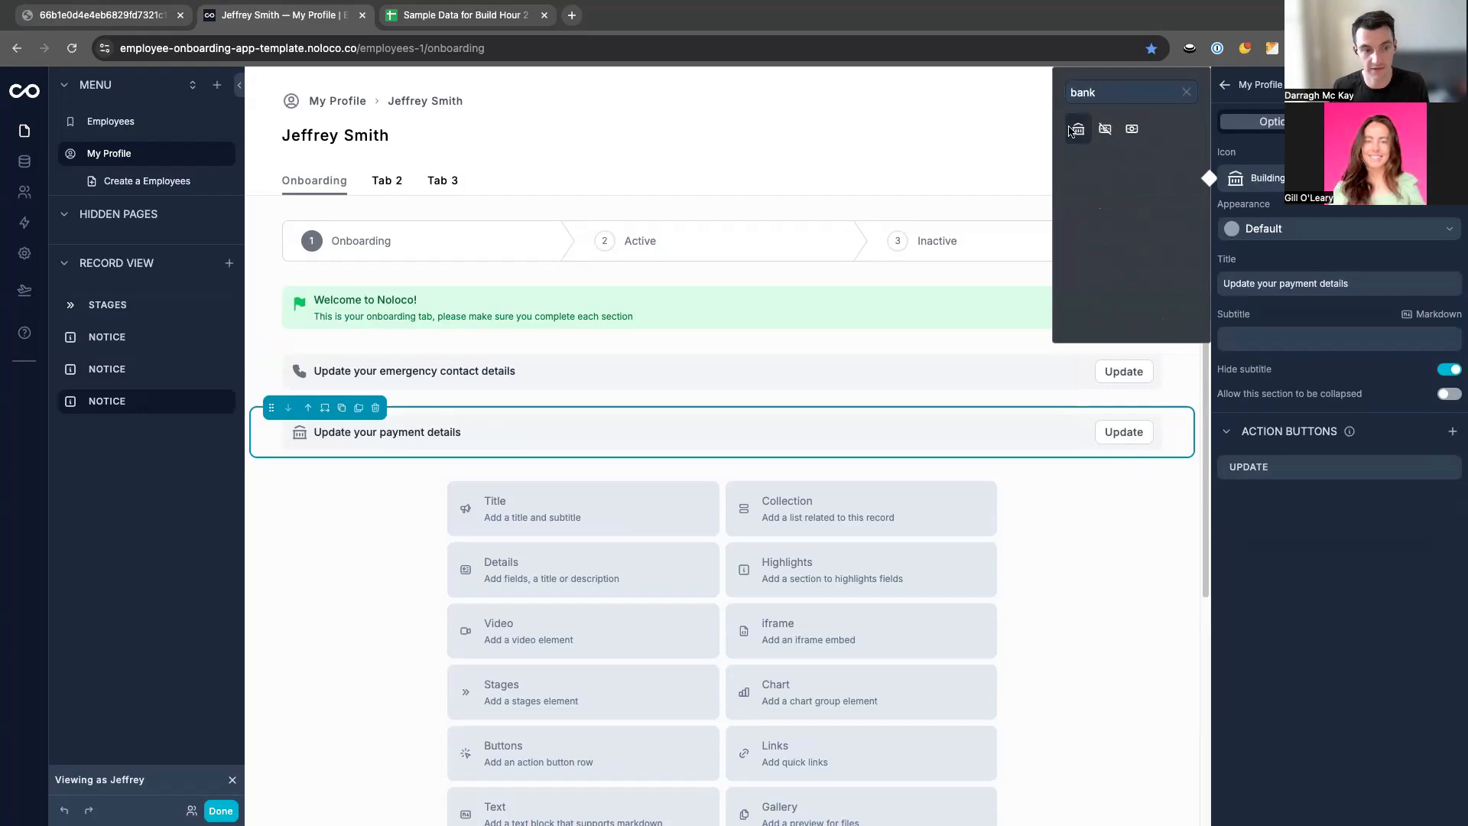
left_click(1283, 289)
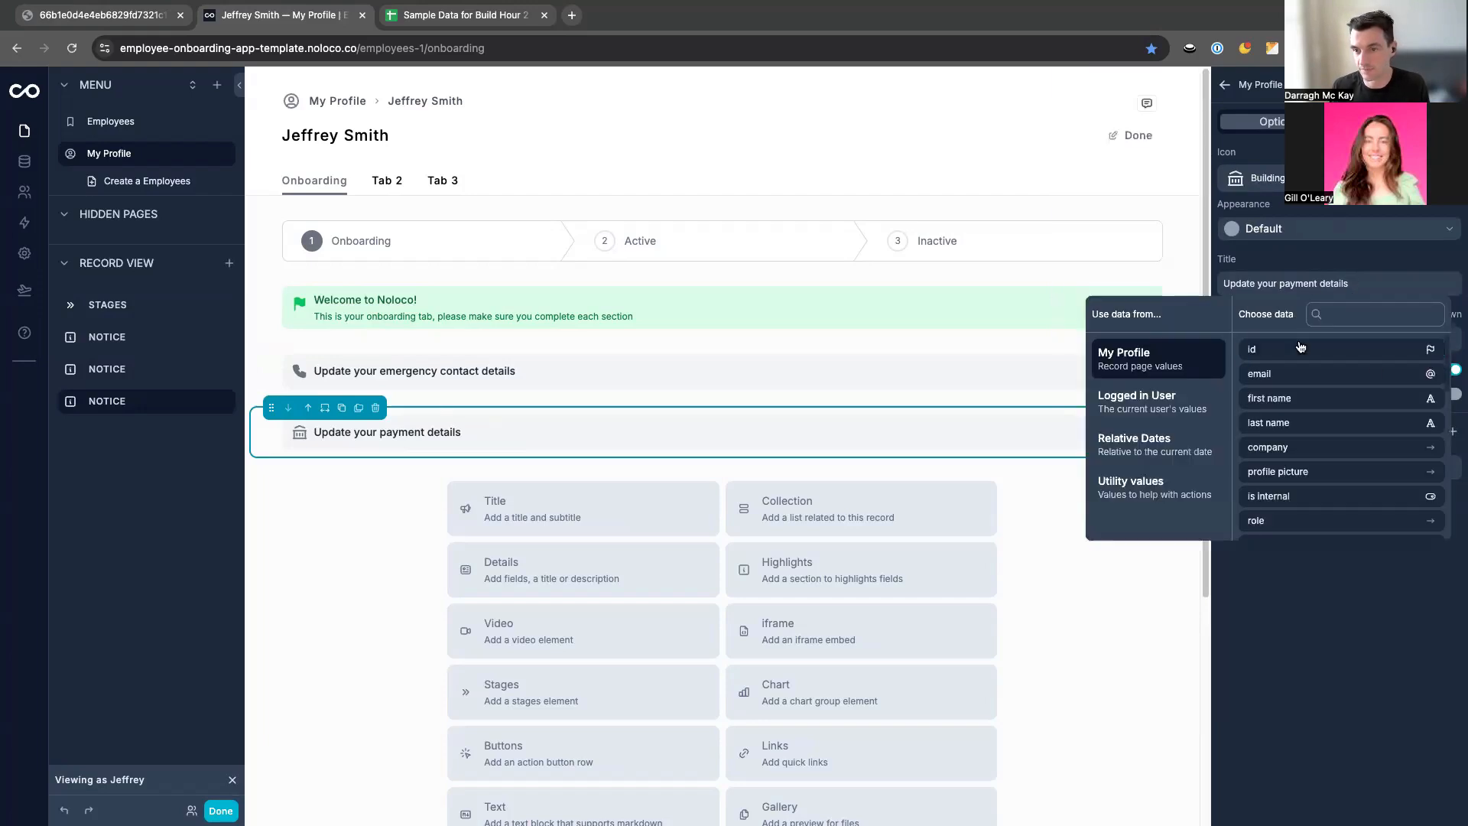
left_click(1349, 245)
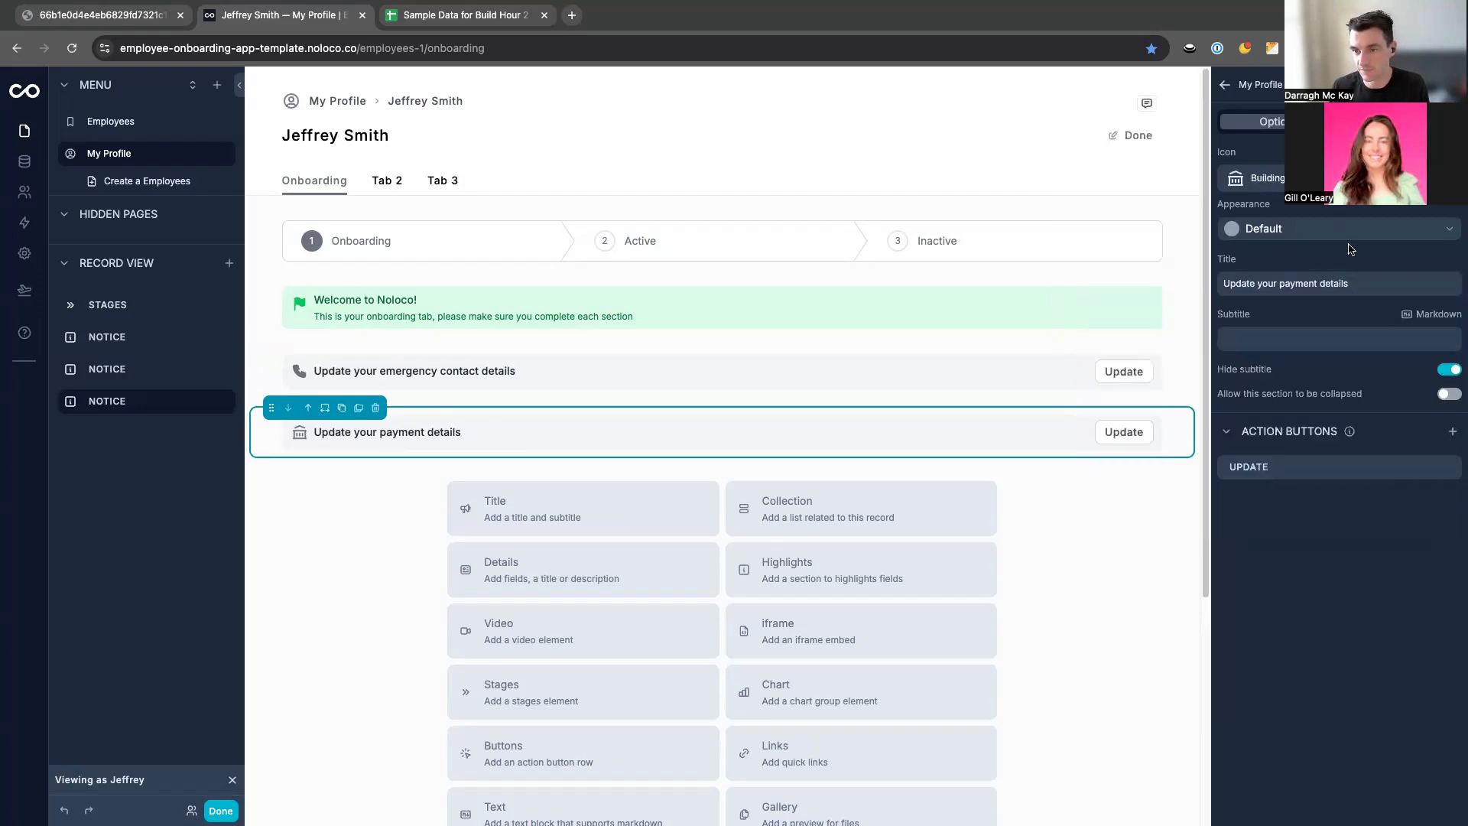
Show the payment notice's subtitle and set it to "Payroll is processed on the 20th of the month, please add your bank details before then".
left_click(1448, 372)
left_click(1309, 337)
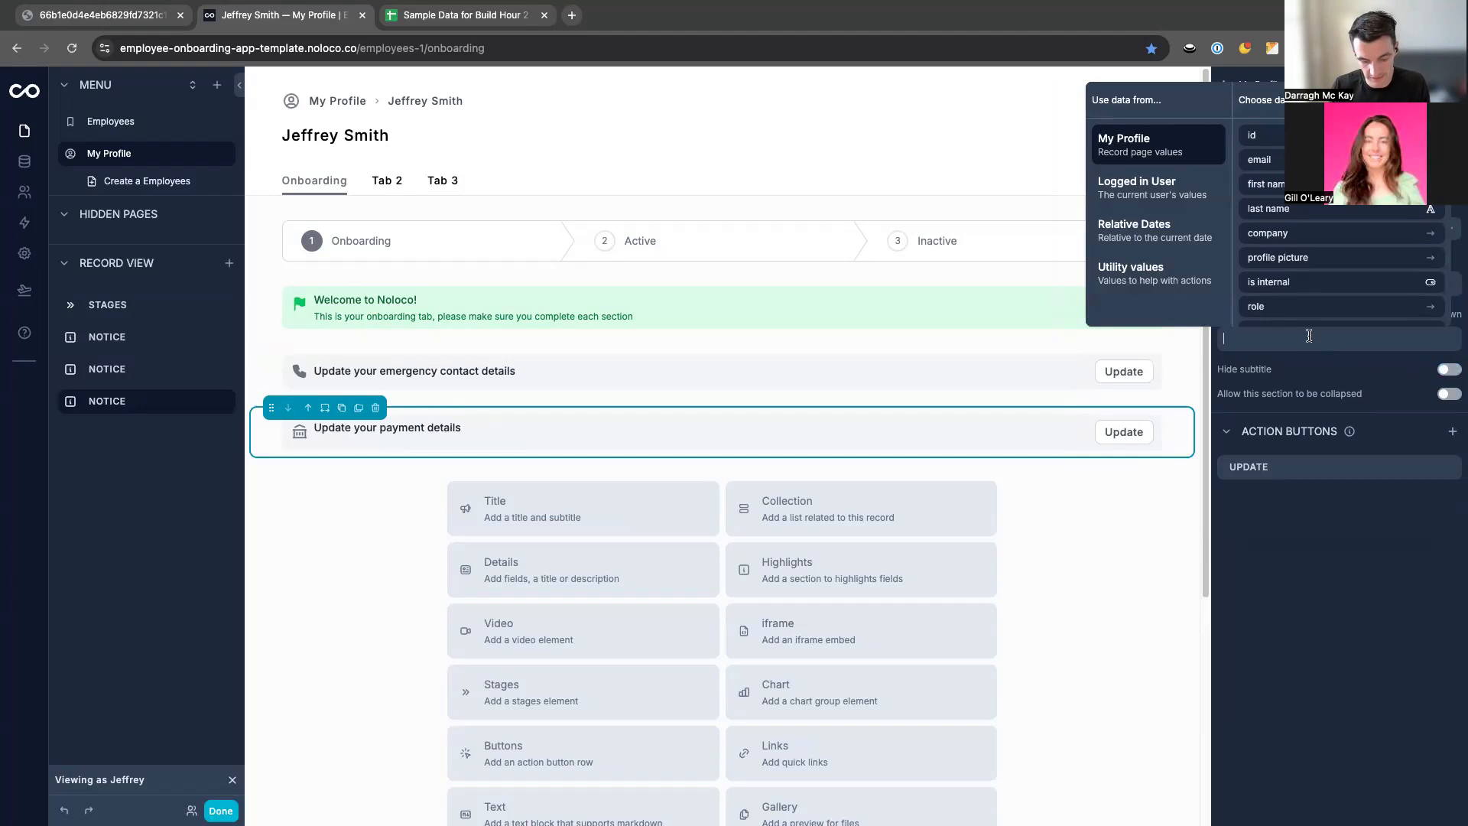
type("Payroll is proc")
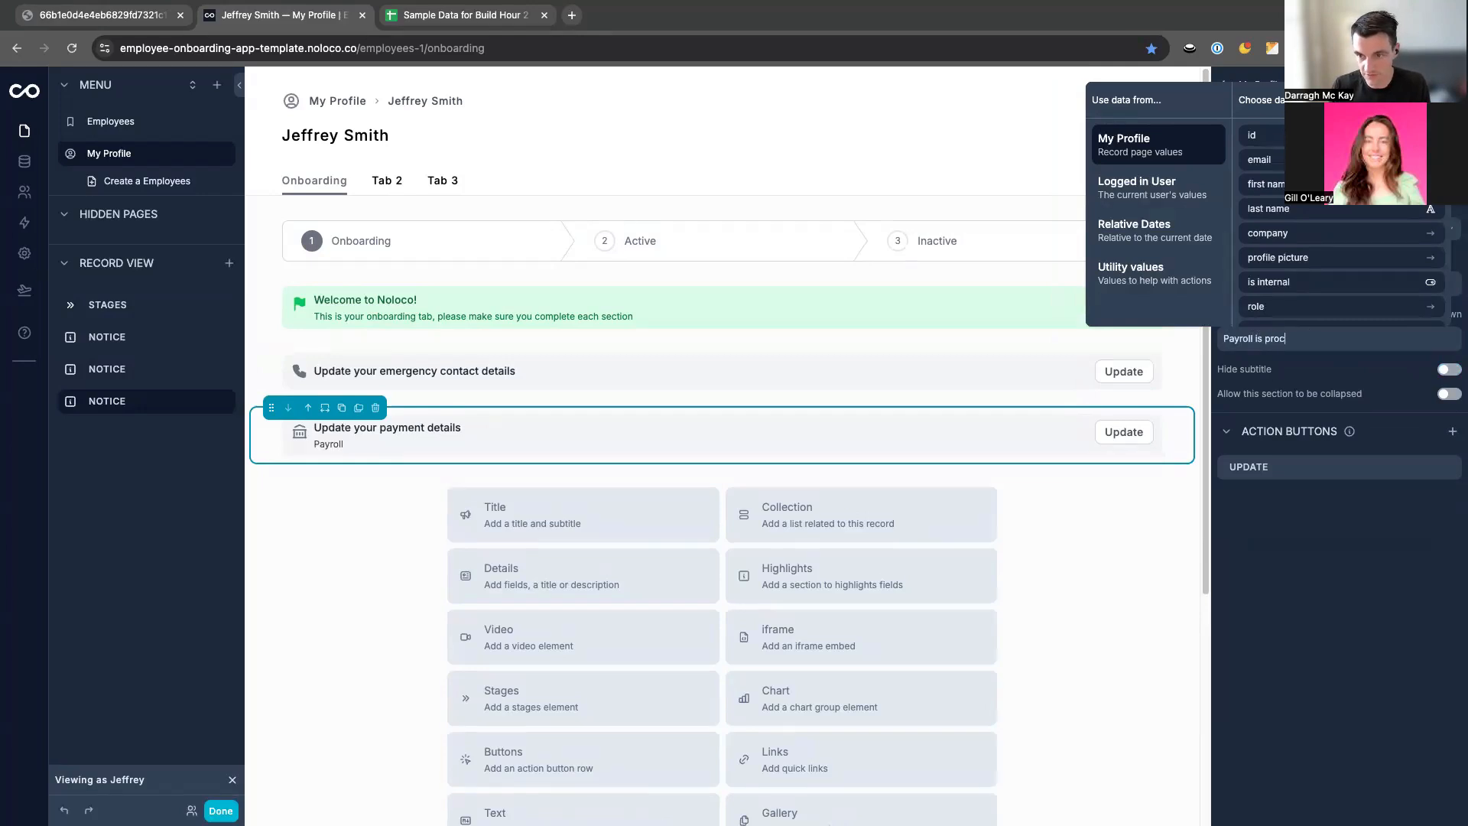
type("essed on the ")
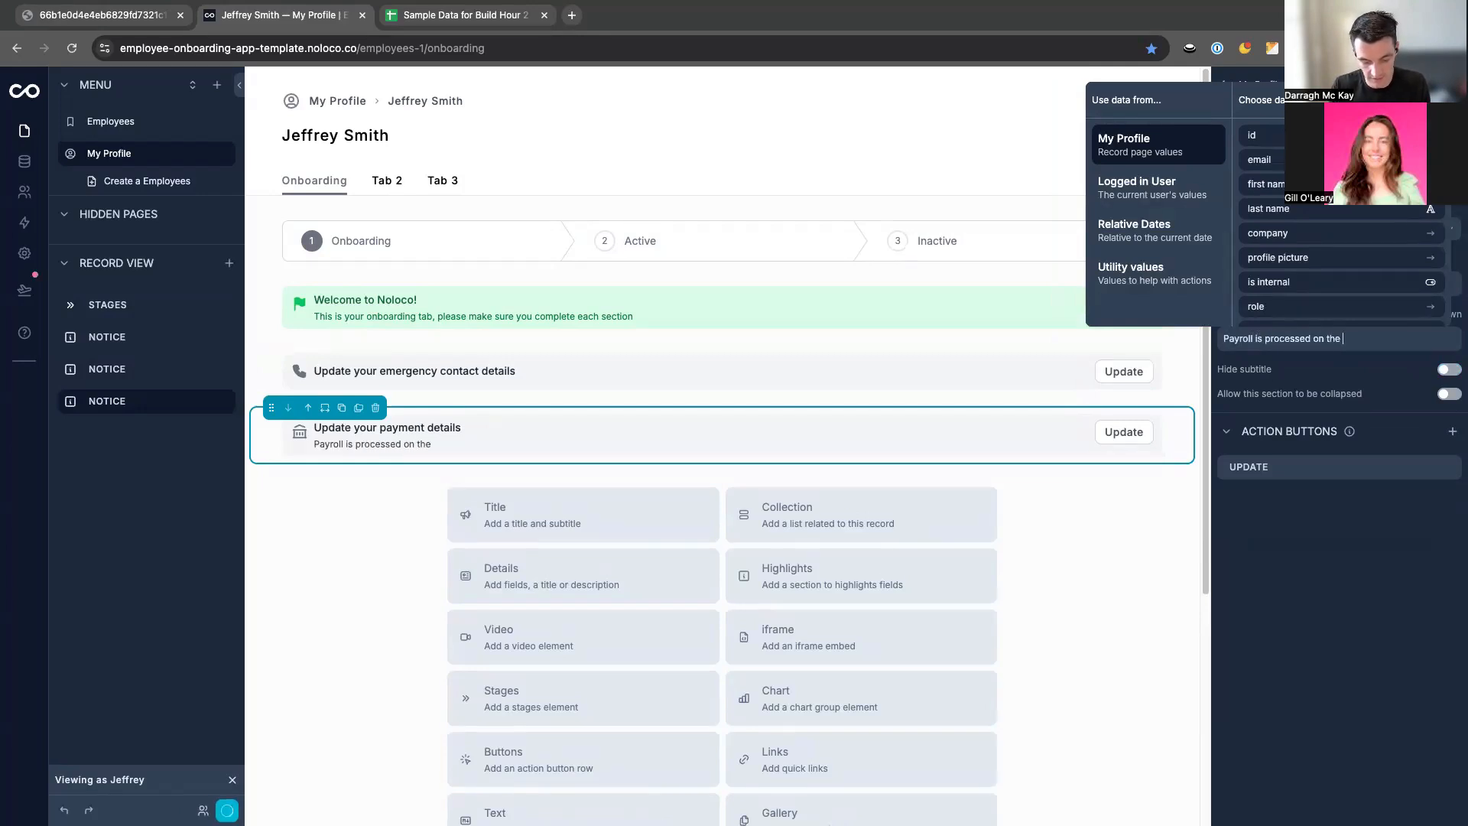
type("230th of the mon")
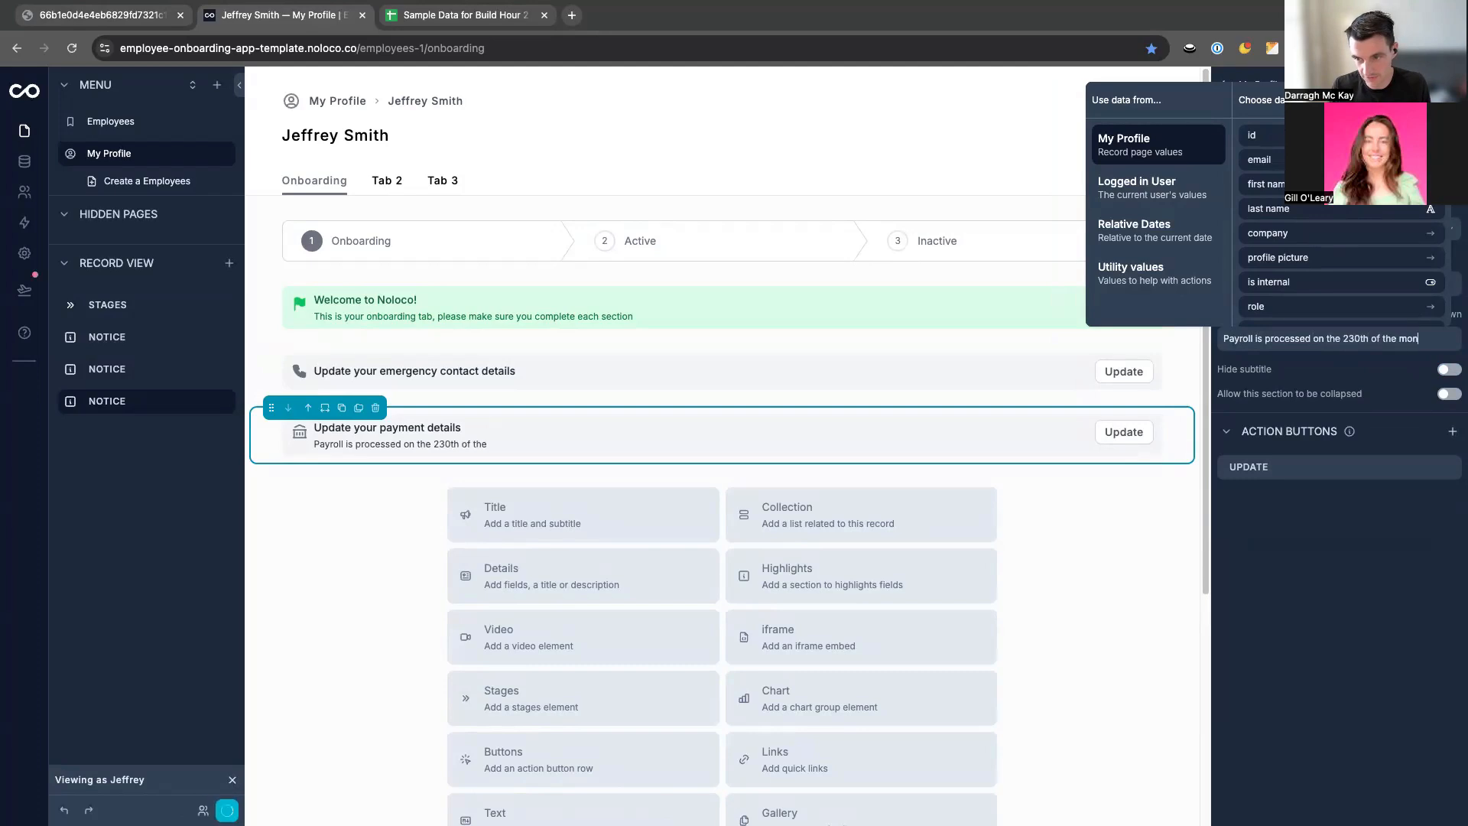
key("BackSpace")
key("End")
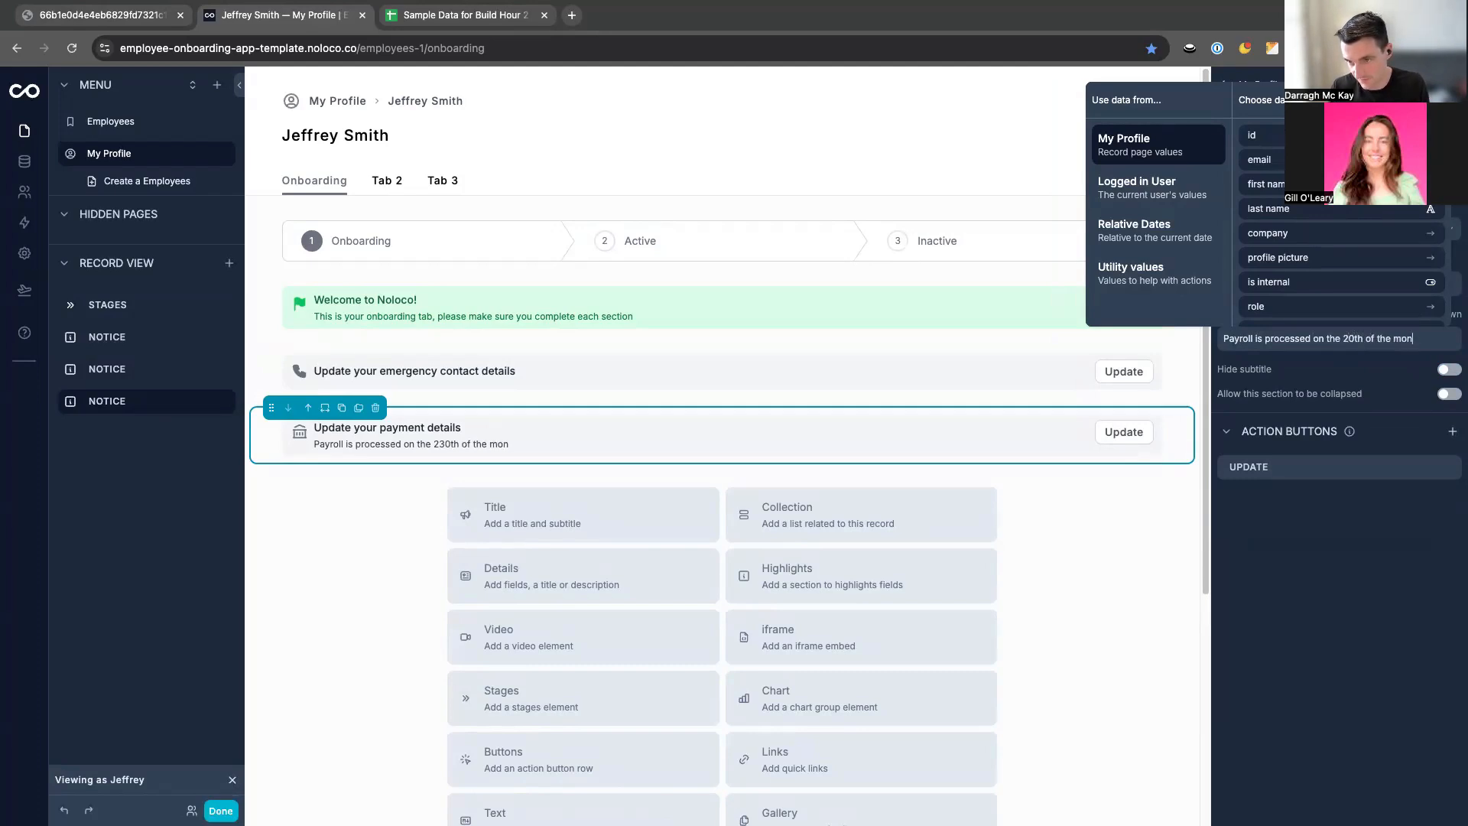
type("th, please add your p")
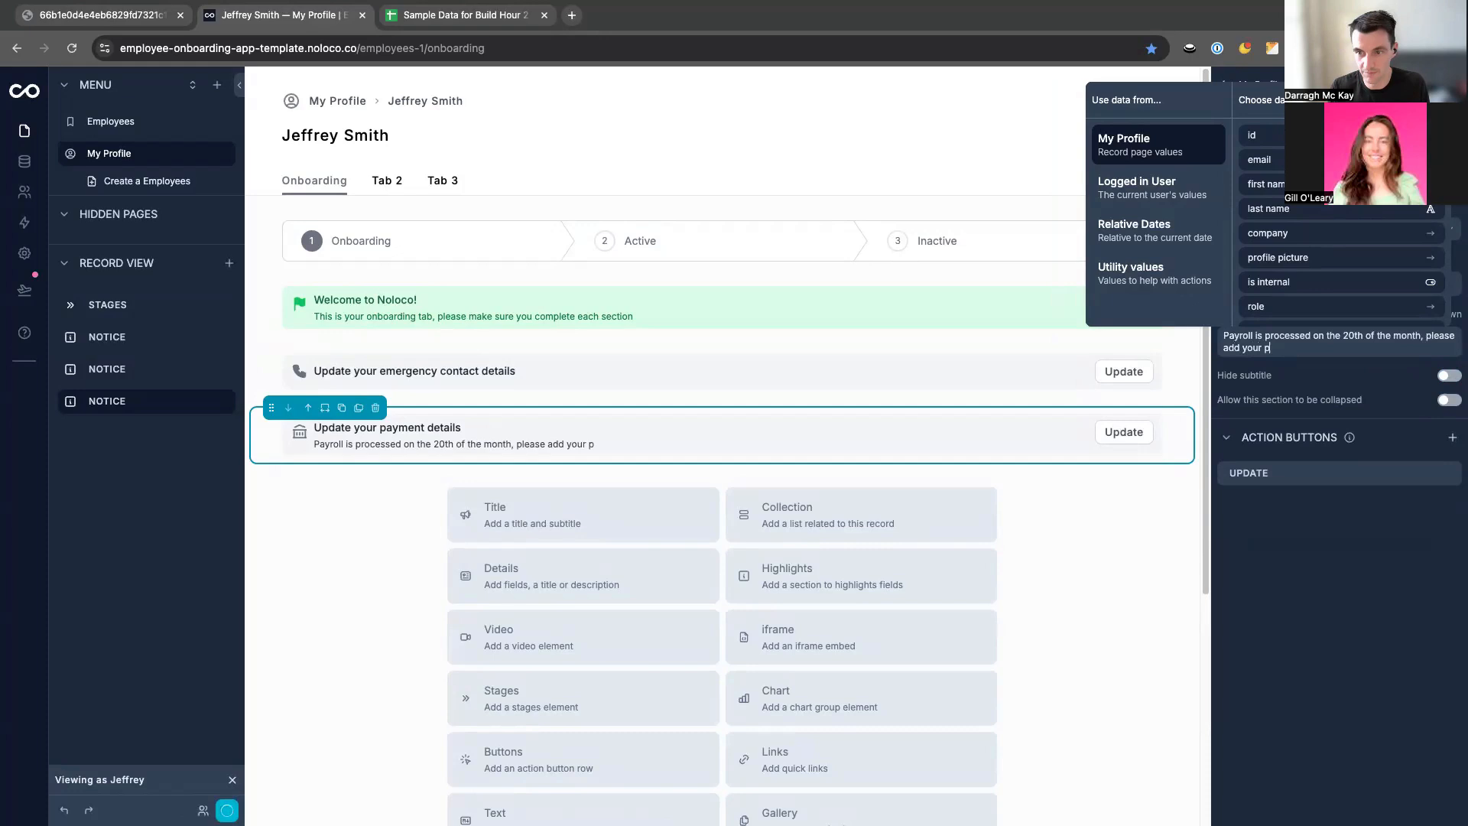
key("BackSpace")
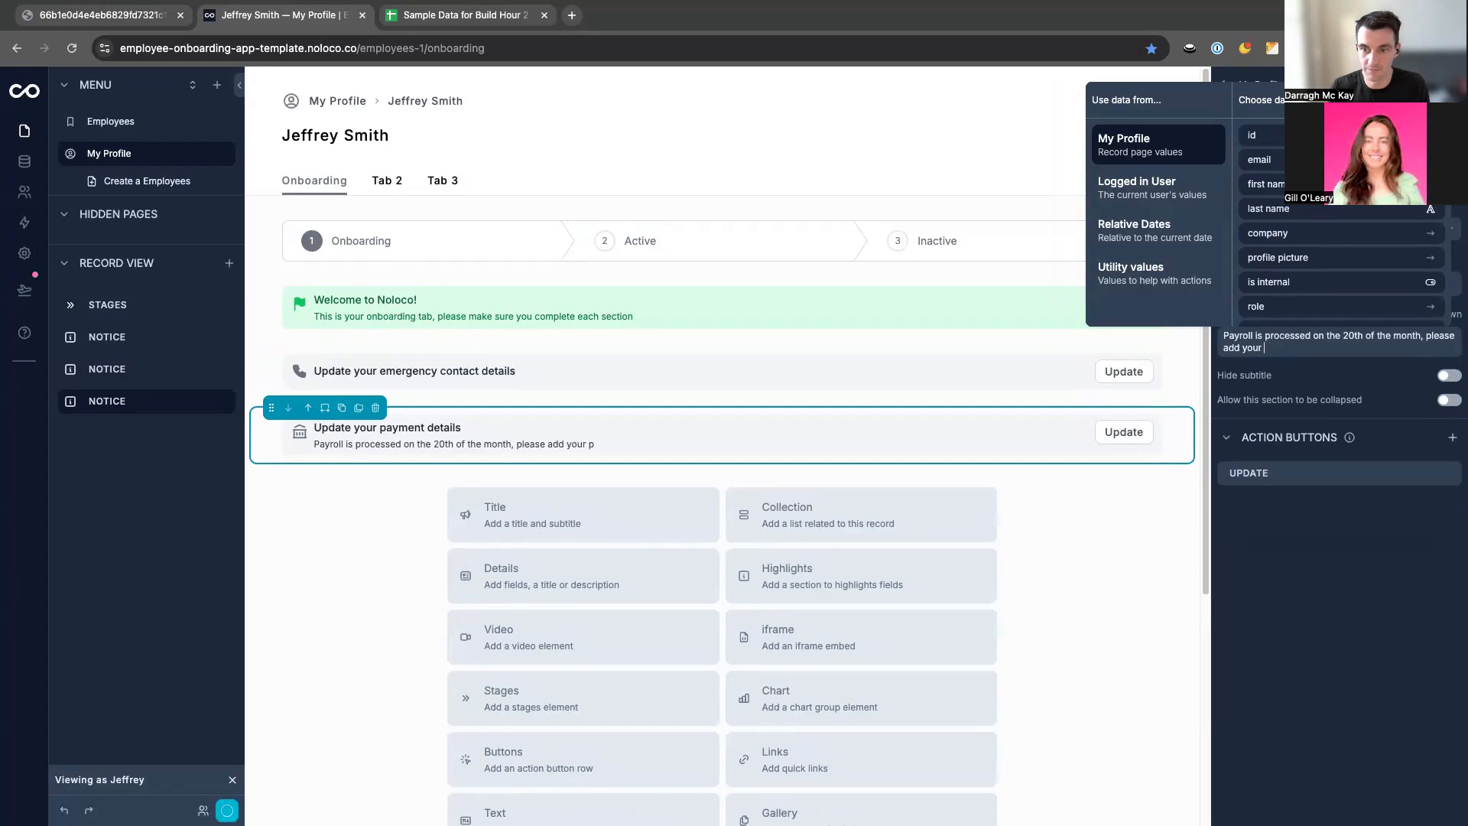
type("bank details before then")
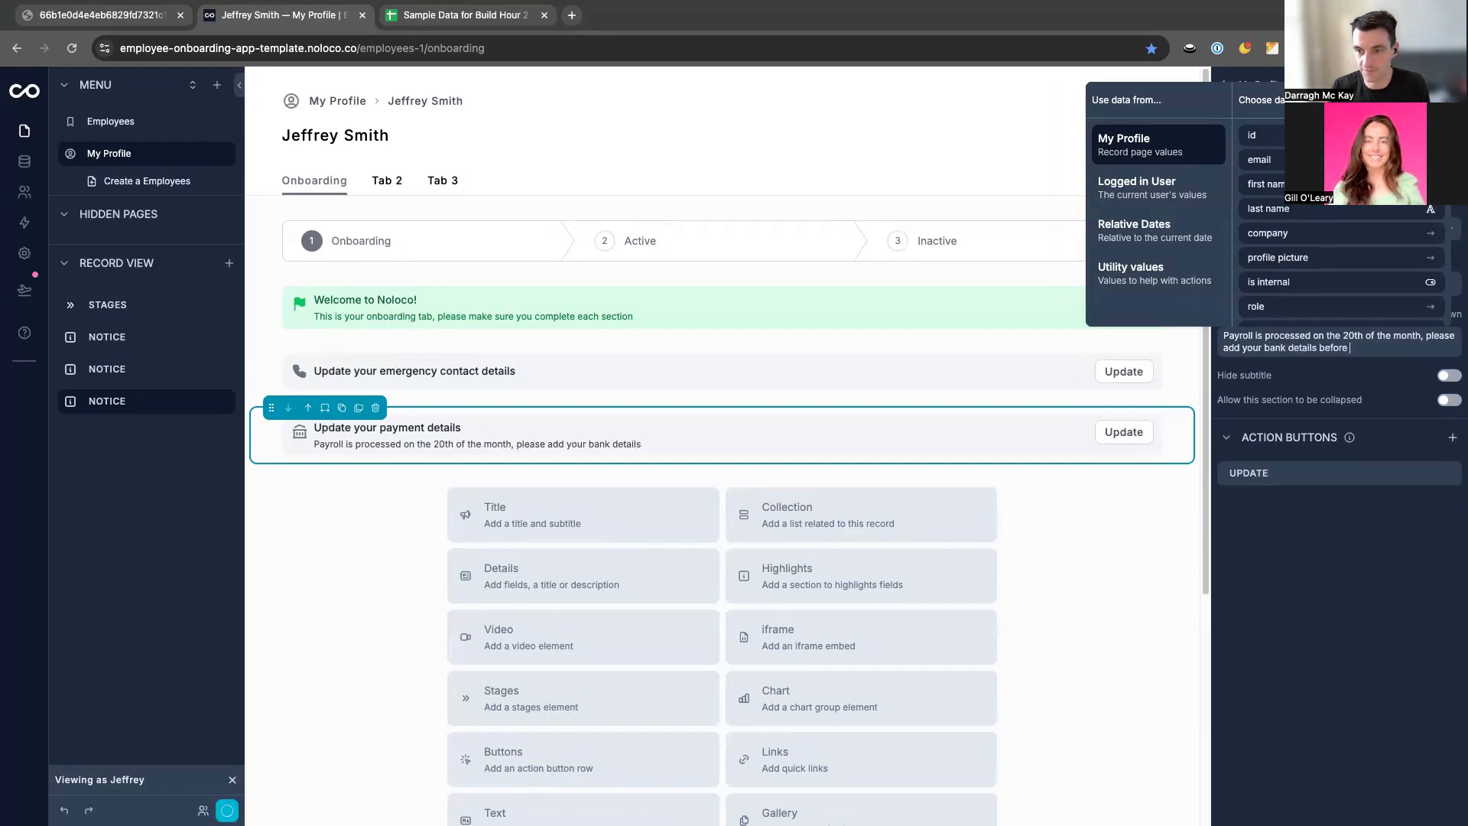
left_click(1367, 479)
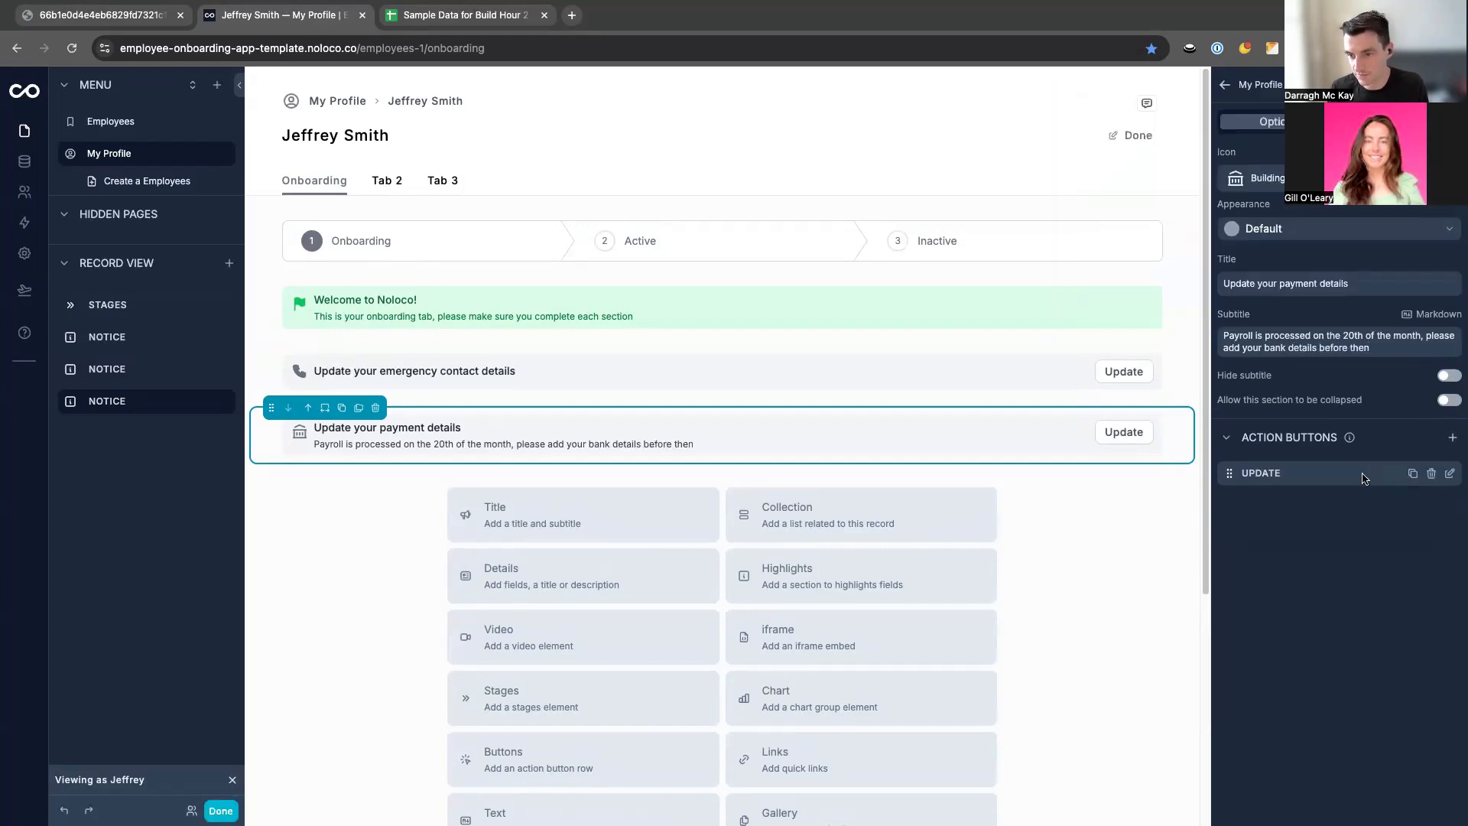
In the payment notice's Update action, replace the emergency contact name and phone form fields with Bank Name and Bank Account Number.
left_click(1449, 474)
scroll(1331, 673, "down", 5)
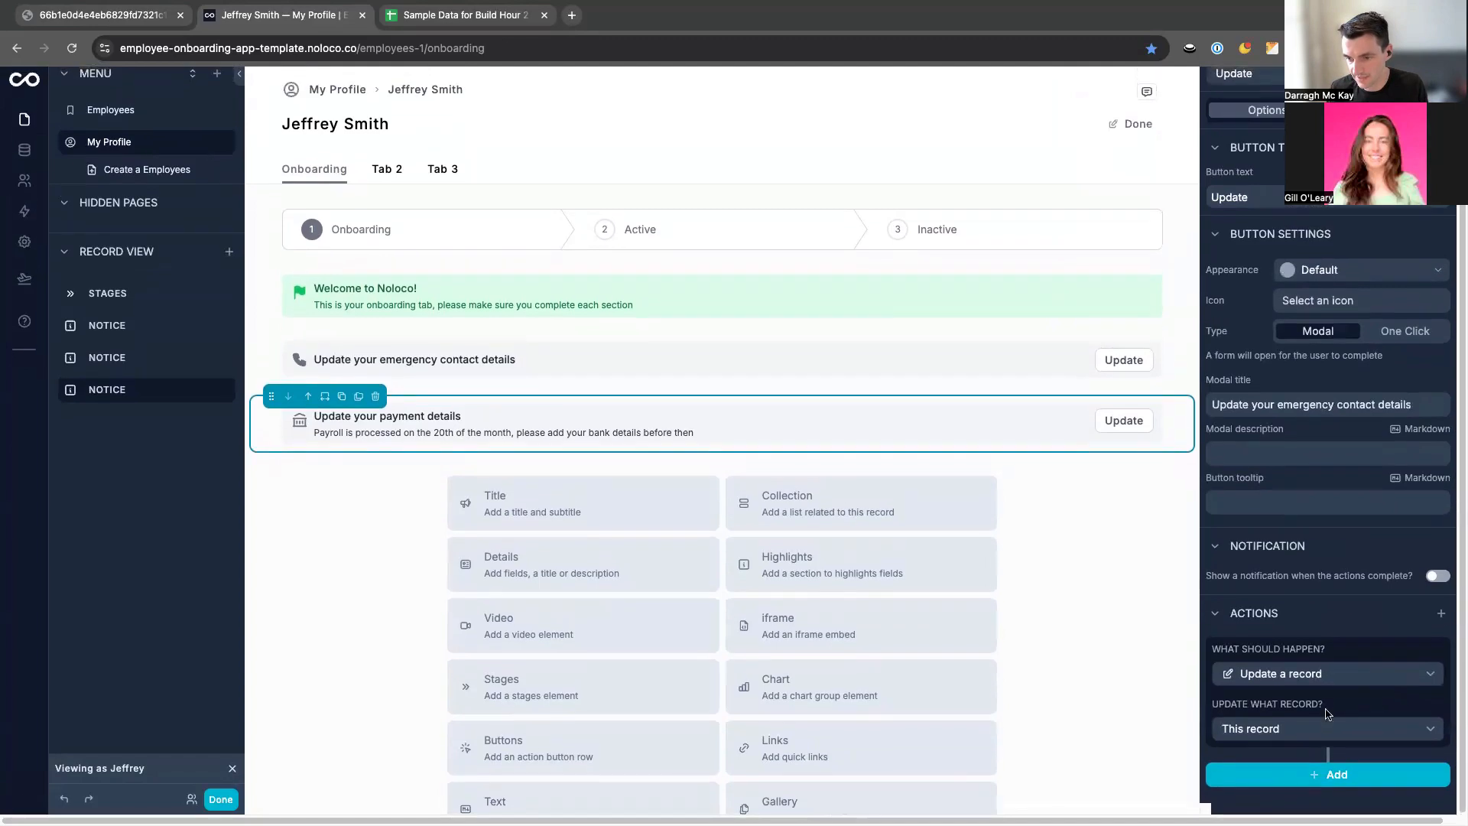
scroll(1327, 704, "down", 3)
left_click(1414, 423)
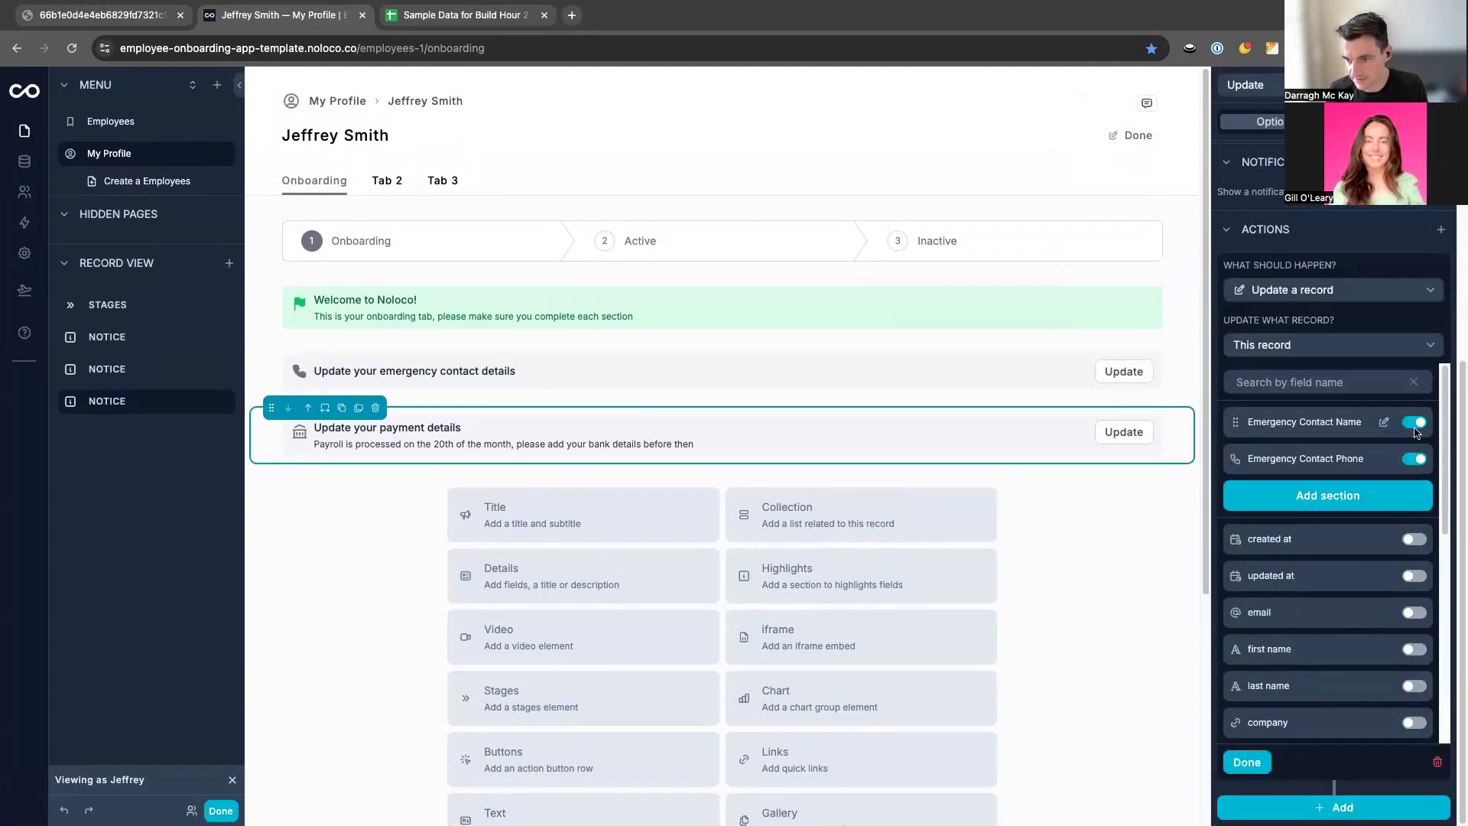
left_click(1416, 425)
left_click(1415, 425)
scroll(1369, 574, "down", 5)
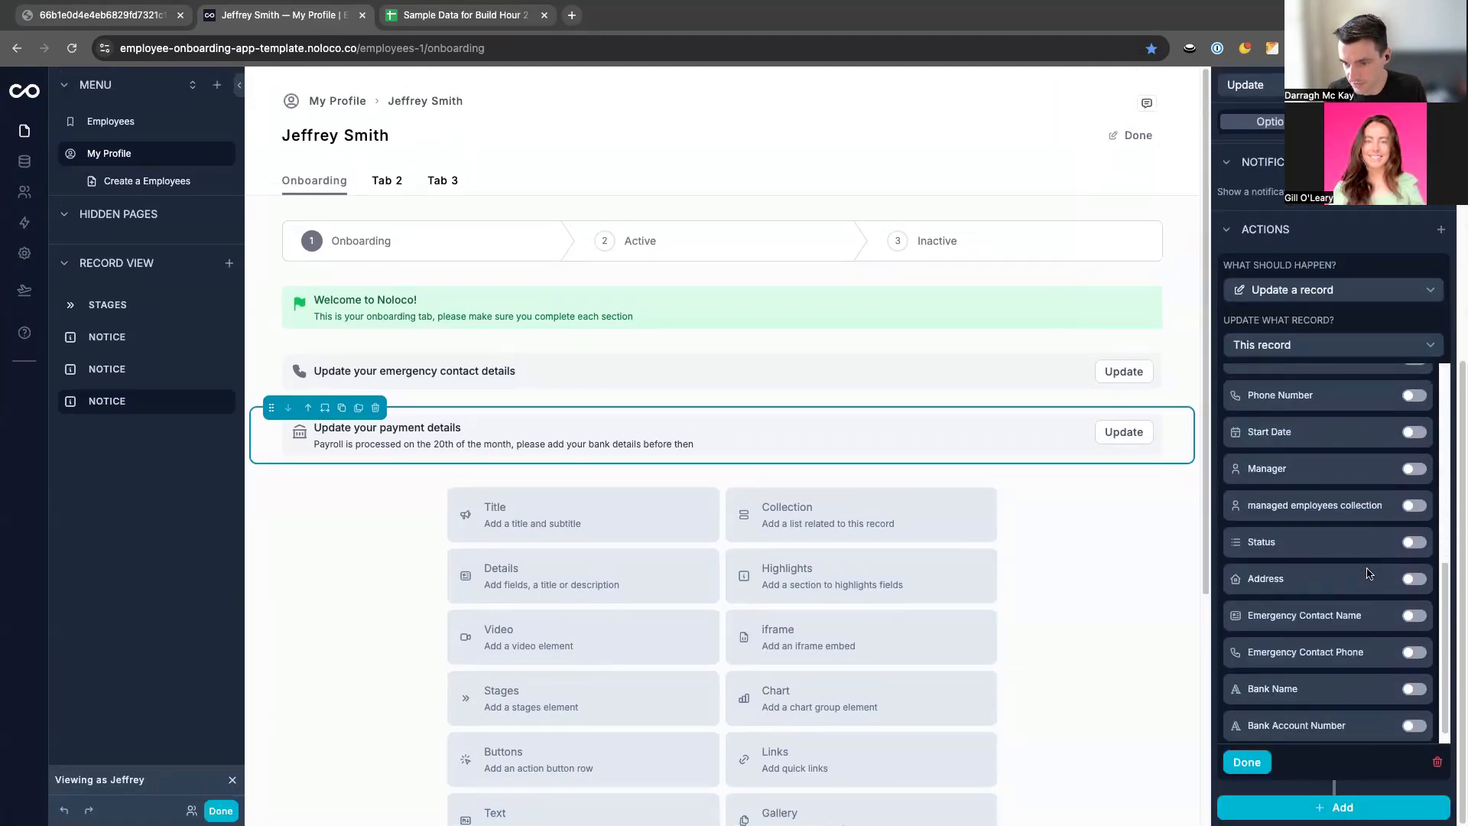
left_click(1414, 675)
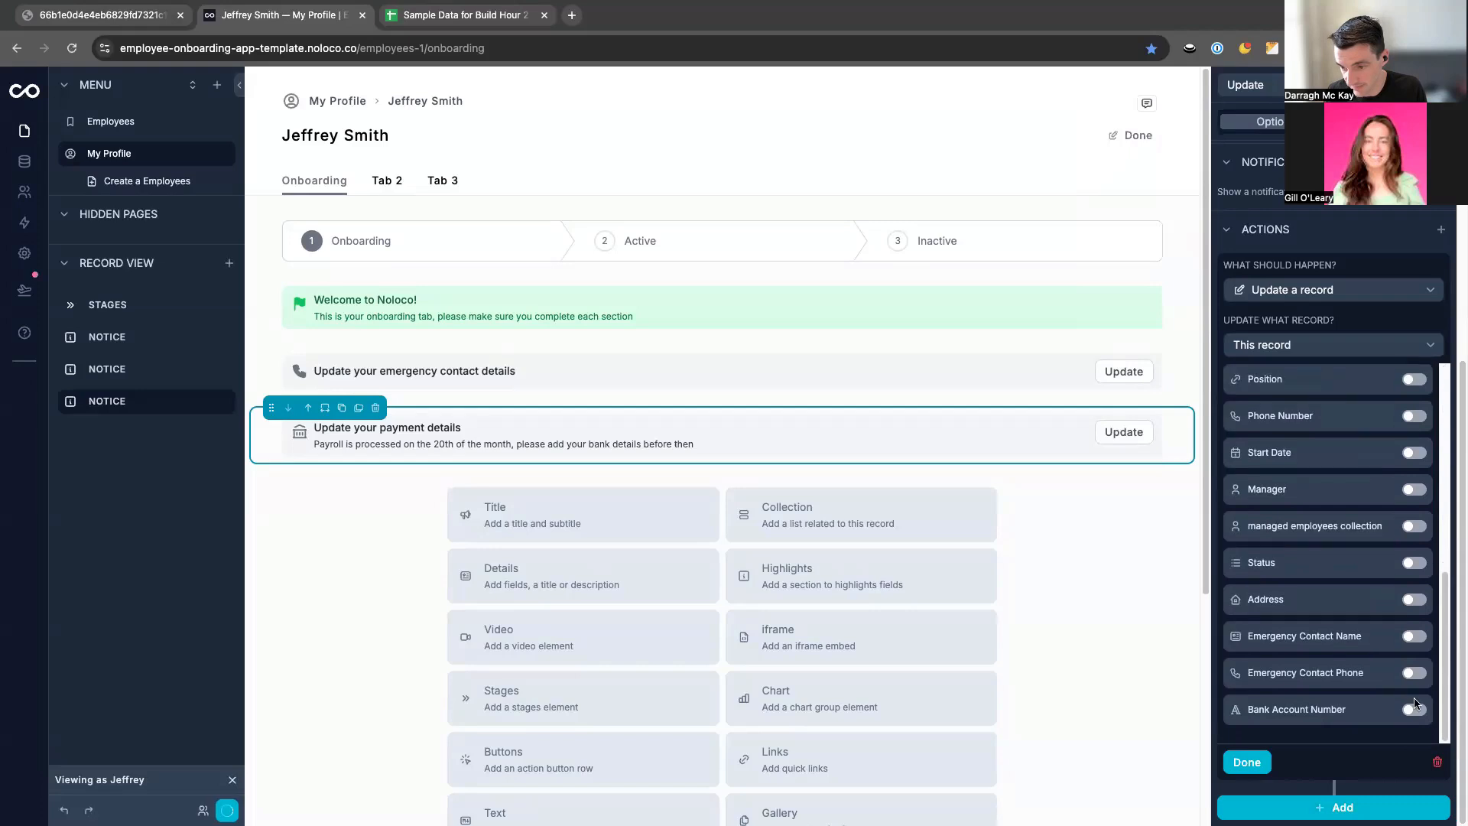
left_click(1415, 711)
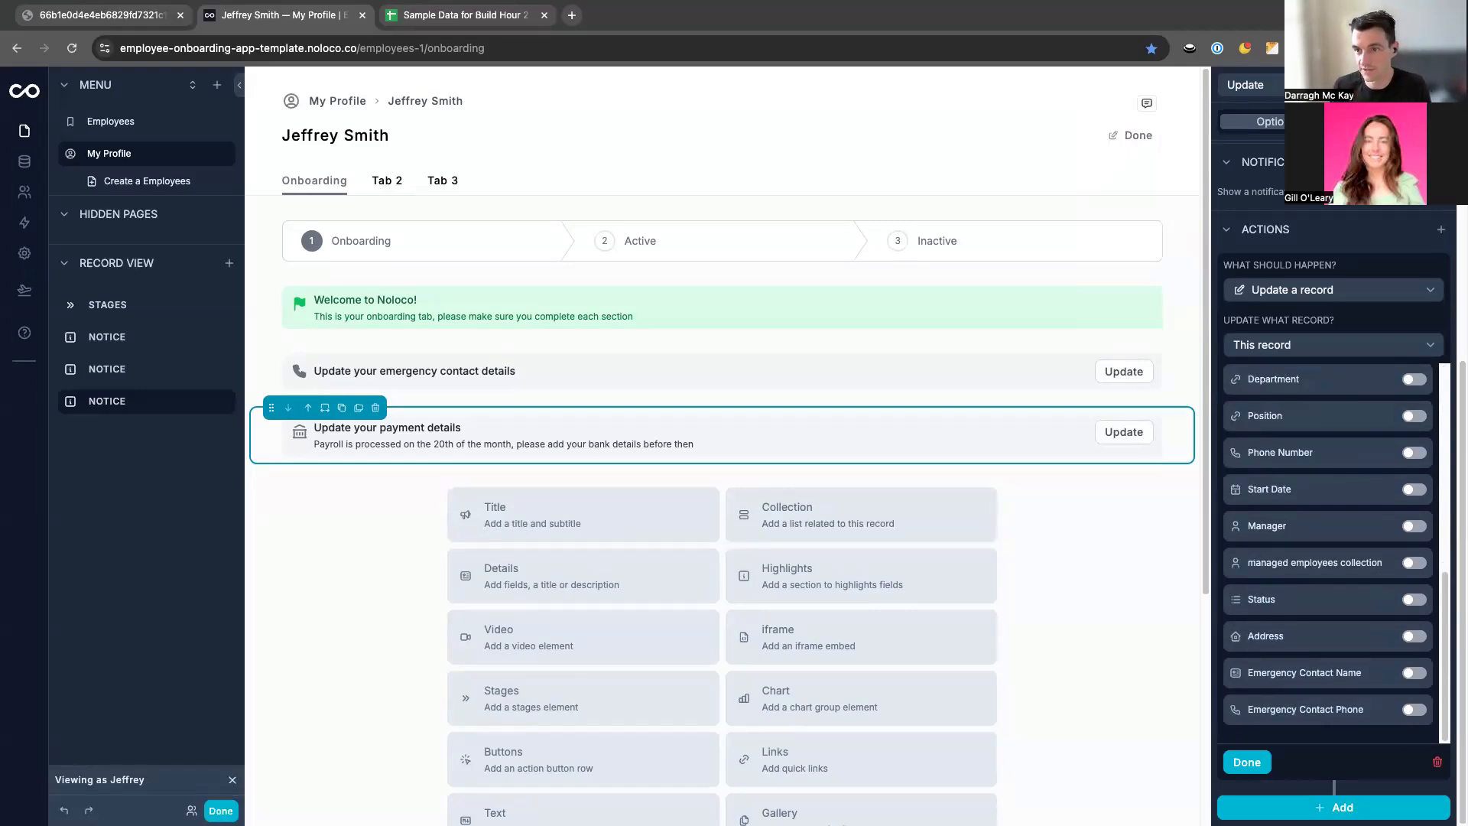
Change the Address condition in the payment notice's custom visibility rules to My Profile > Bank Name.
left_click(1447, 85)
left_click(1402, 122)
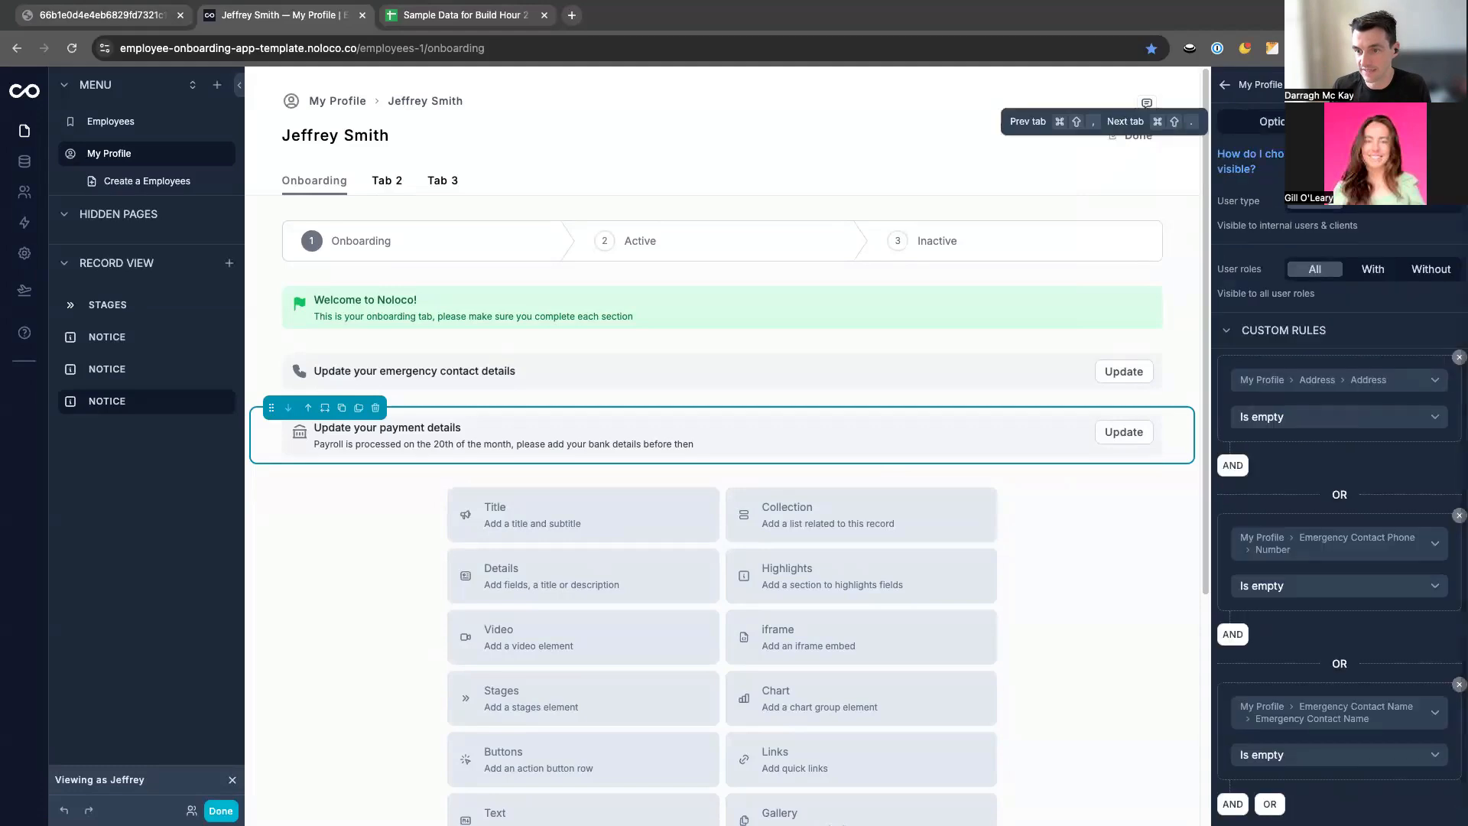
scroll(1314, 518, "down", 1)
left_click(1298, 368)
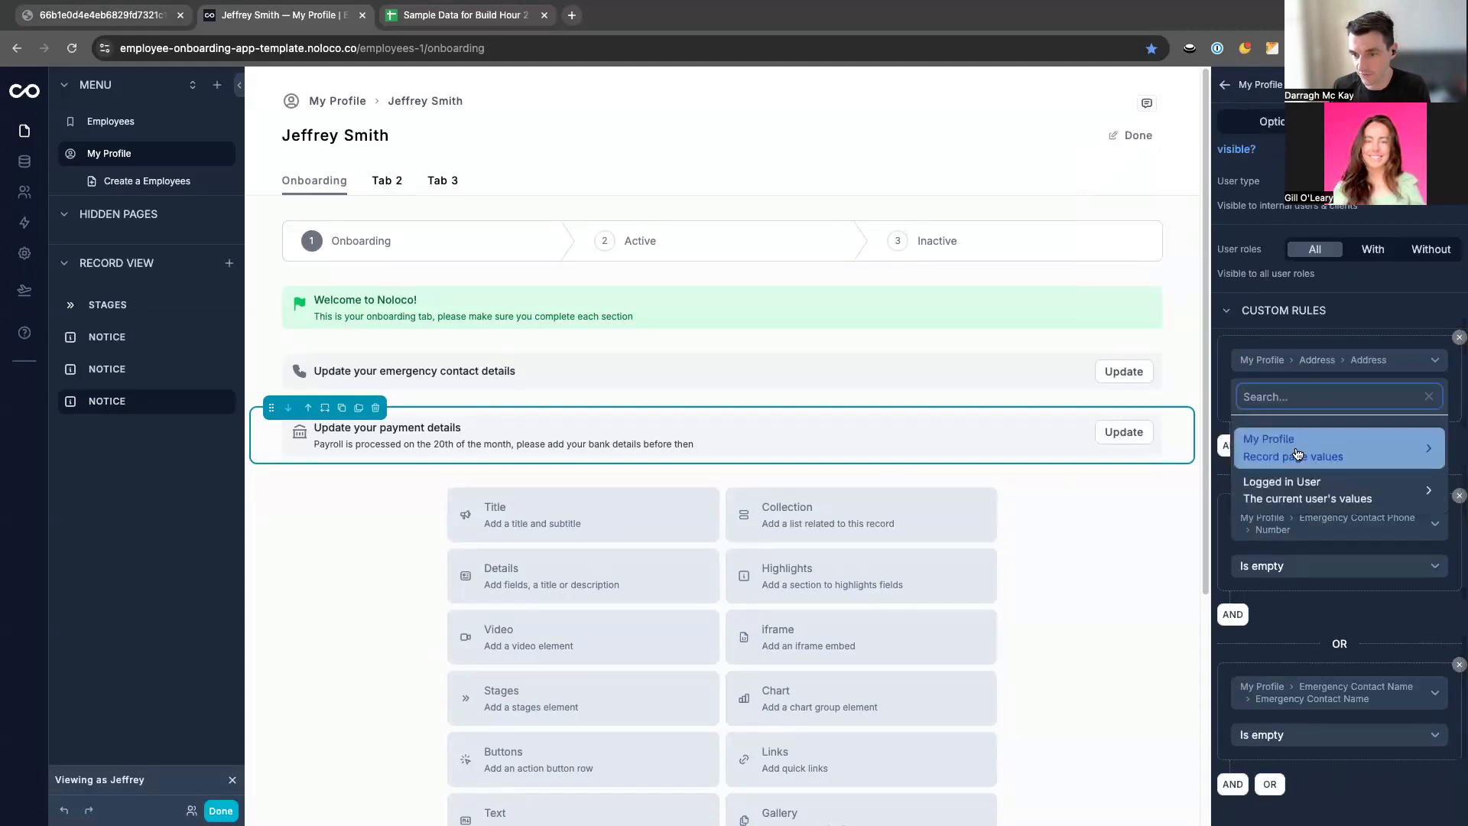
left_click(1292, 447)
scroll(1120, 454, "down", 5)
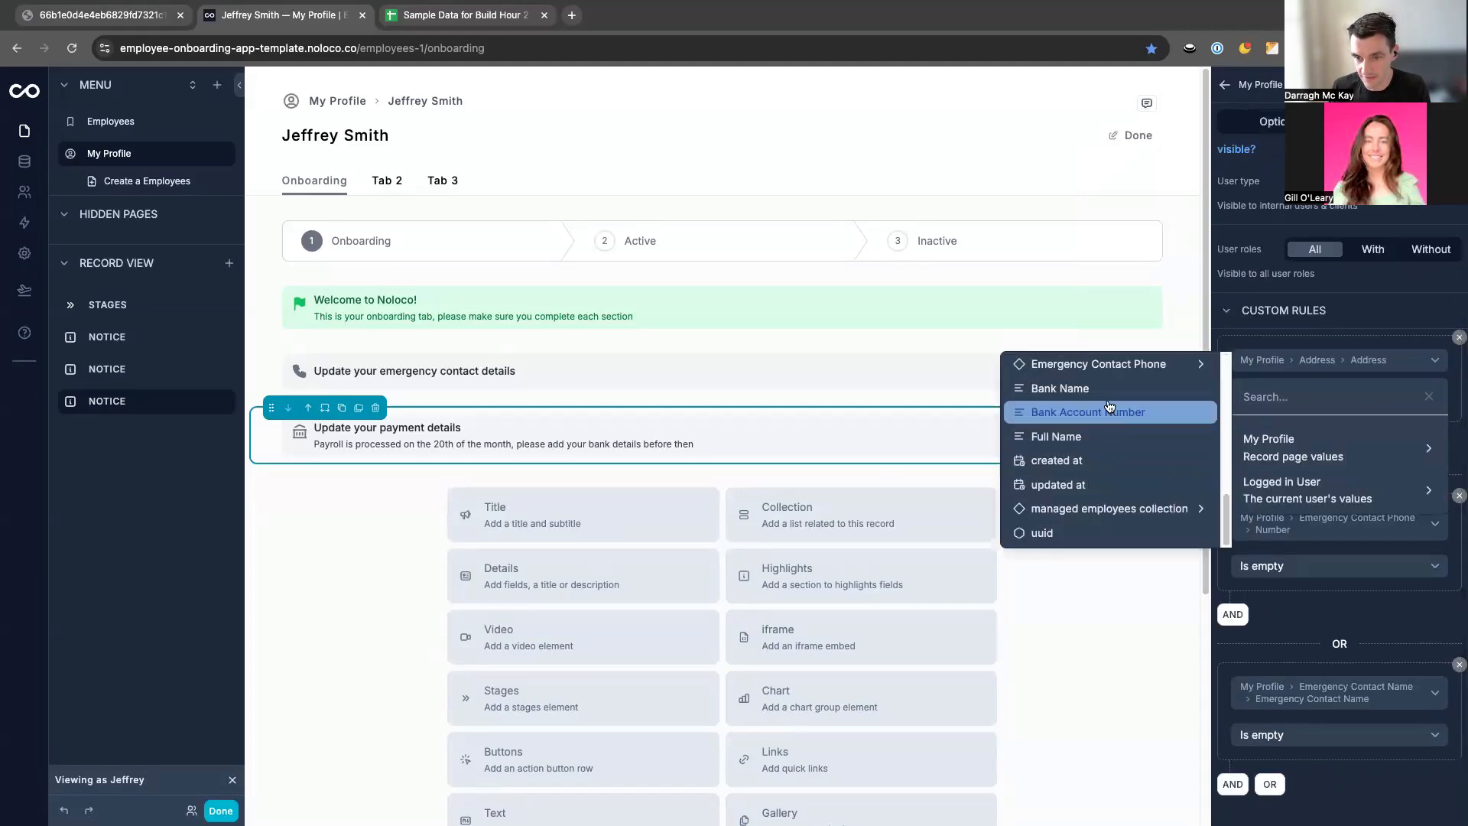
left_click(1109, 389)
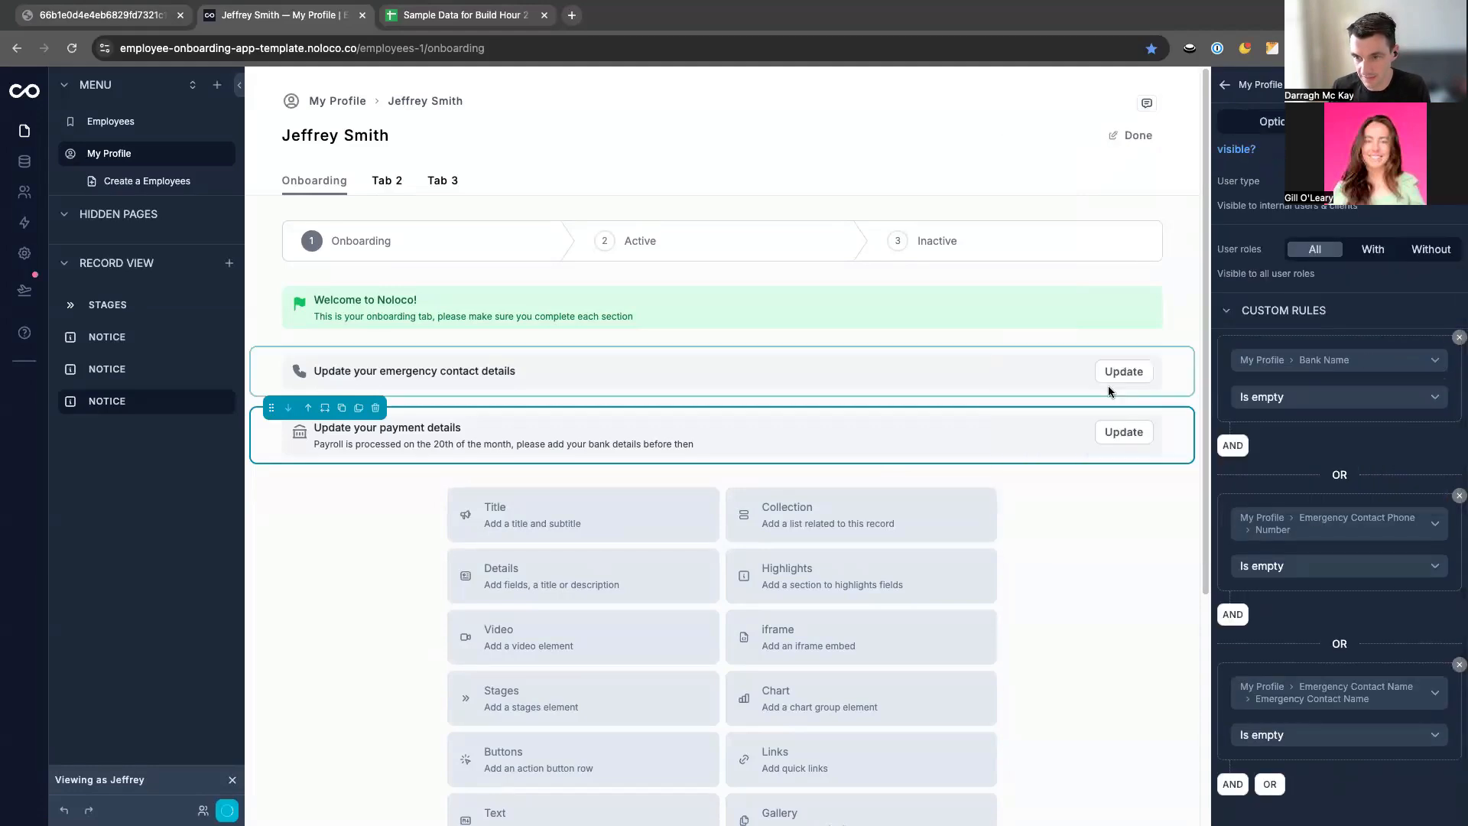
Change the Emergency Contact Phone condition to My Profile > Bank Account Number and remove the Emergency Contact Name rule.
left_click(1291, 527)
left_click(1269, 615)
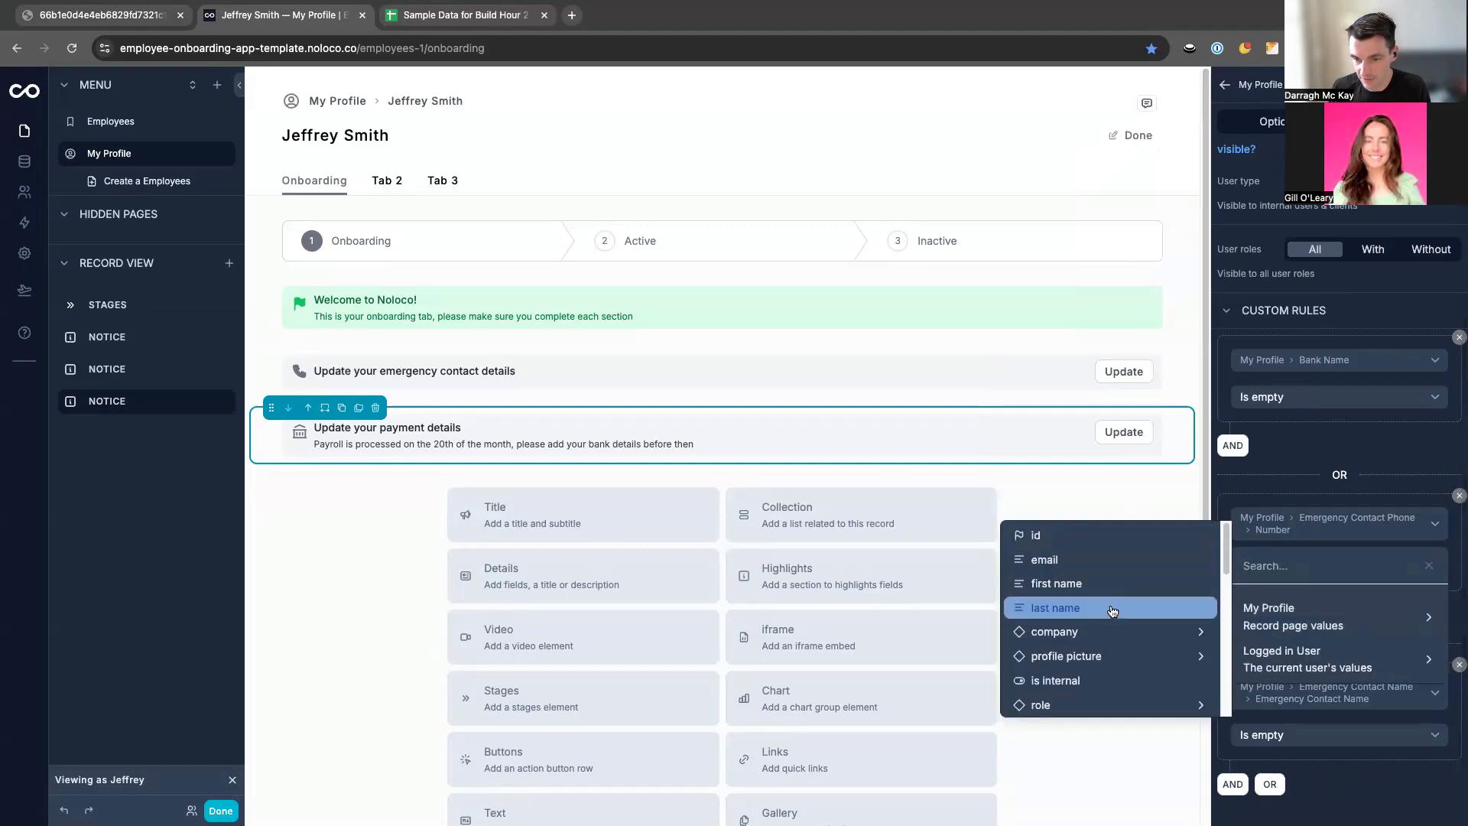
scroll(1113, 610, "down", 3)
left_click(1092, 579)
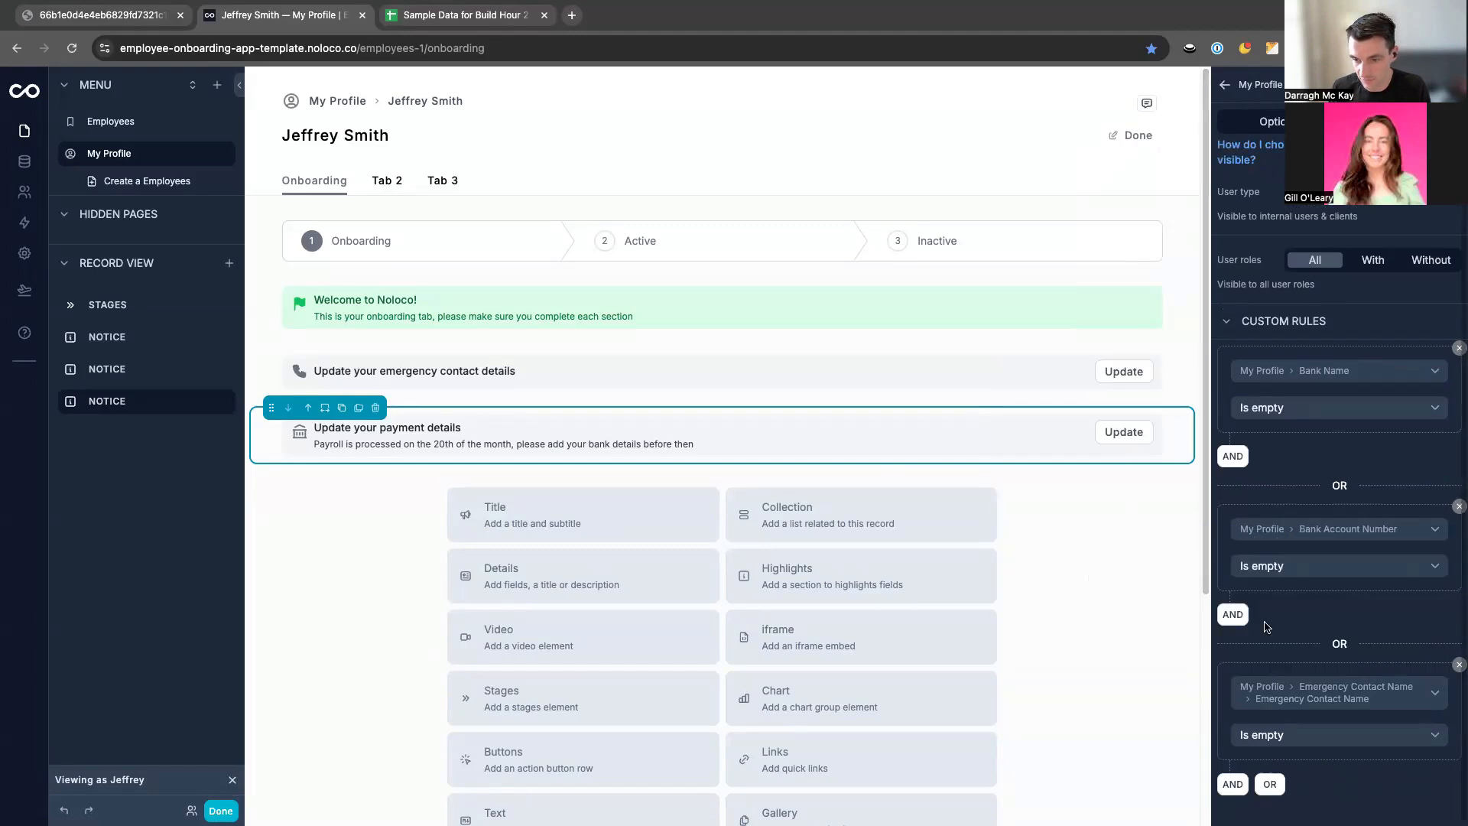
left_click(1458, 665)
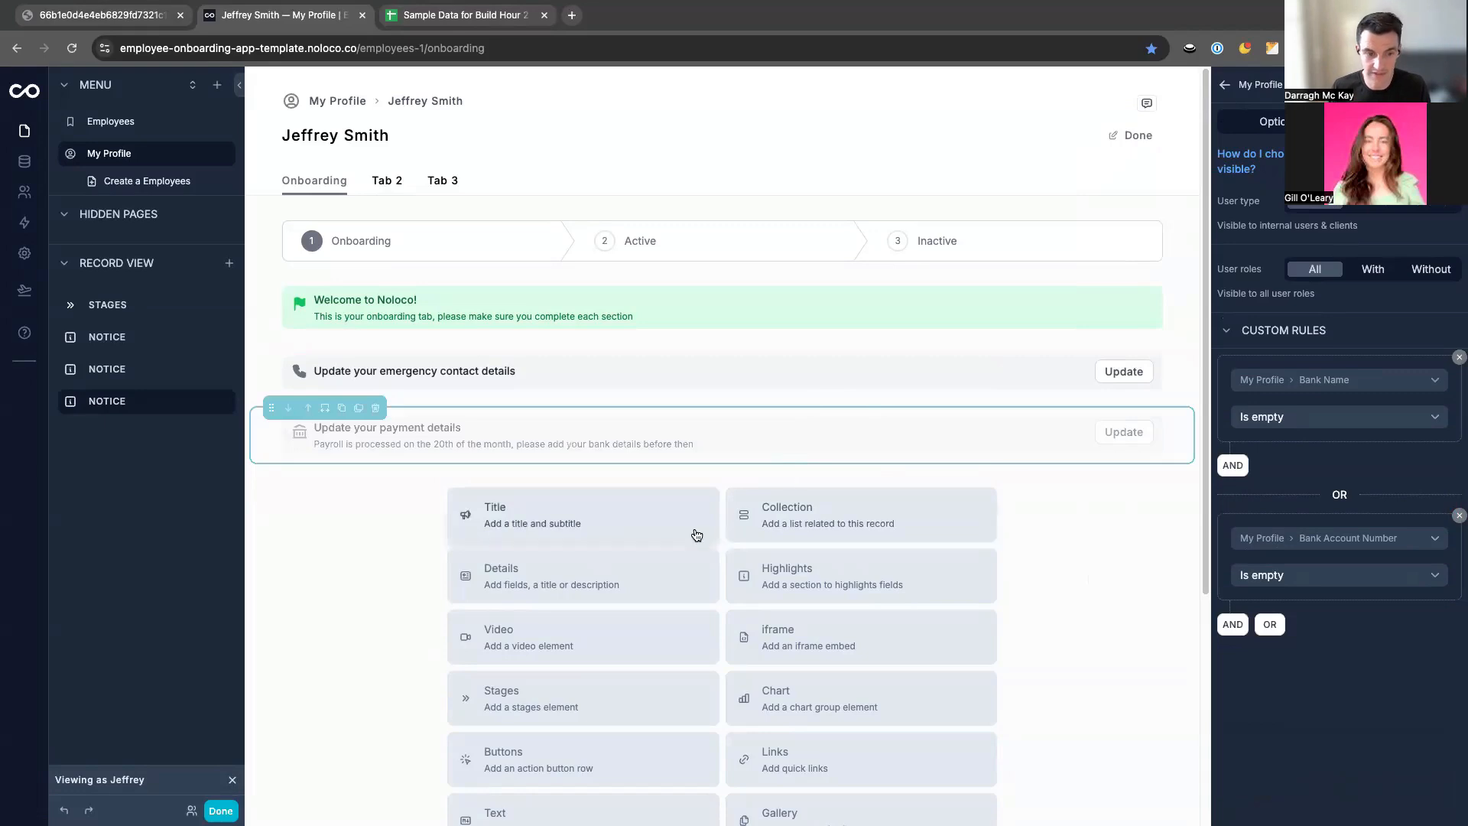
left_click(224, 809)
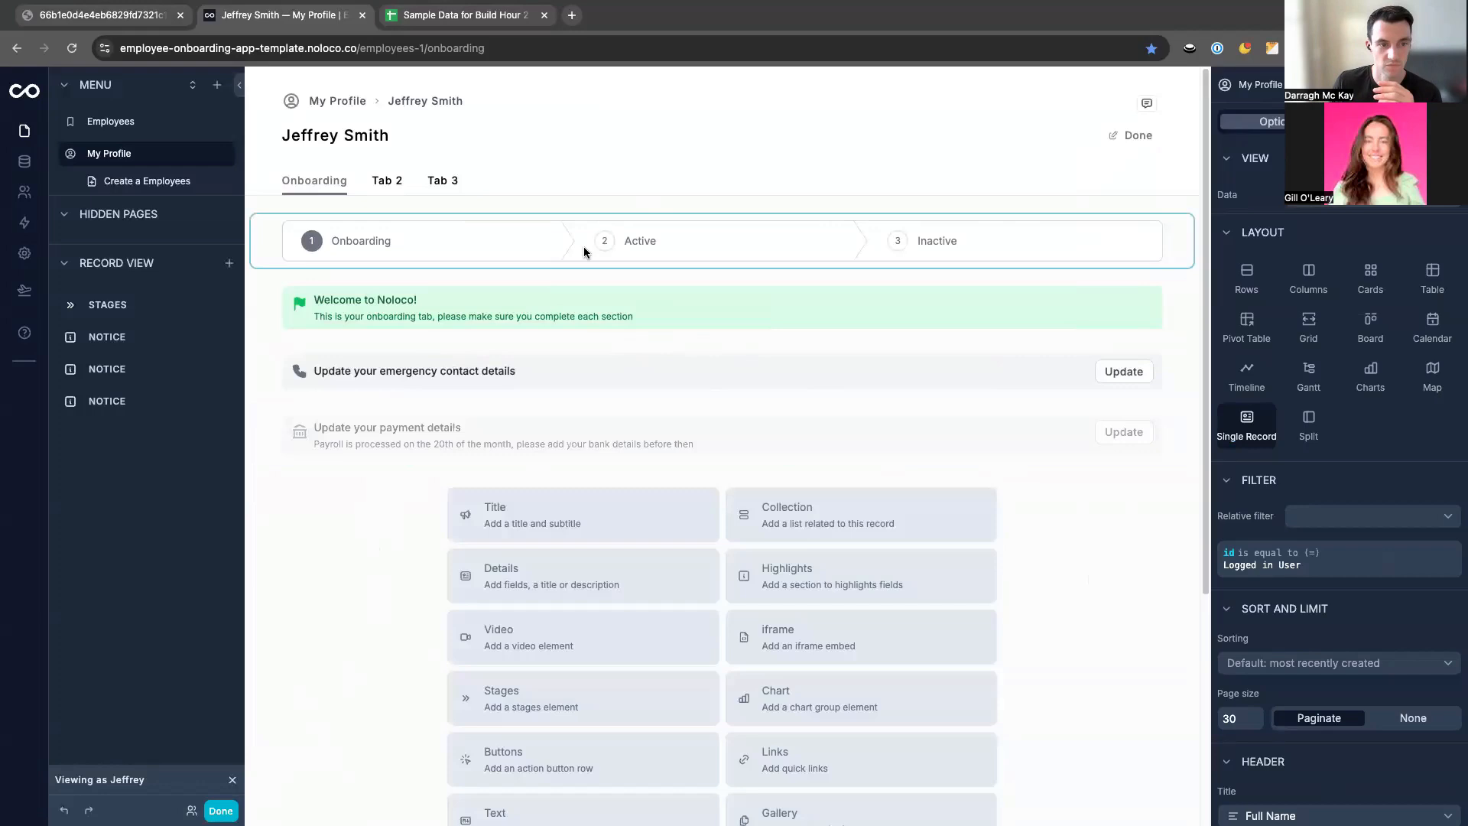
Delete the stages section from the Onboarding tab and open Tab 2.
left_click(584, 246)
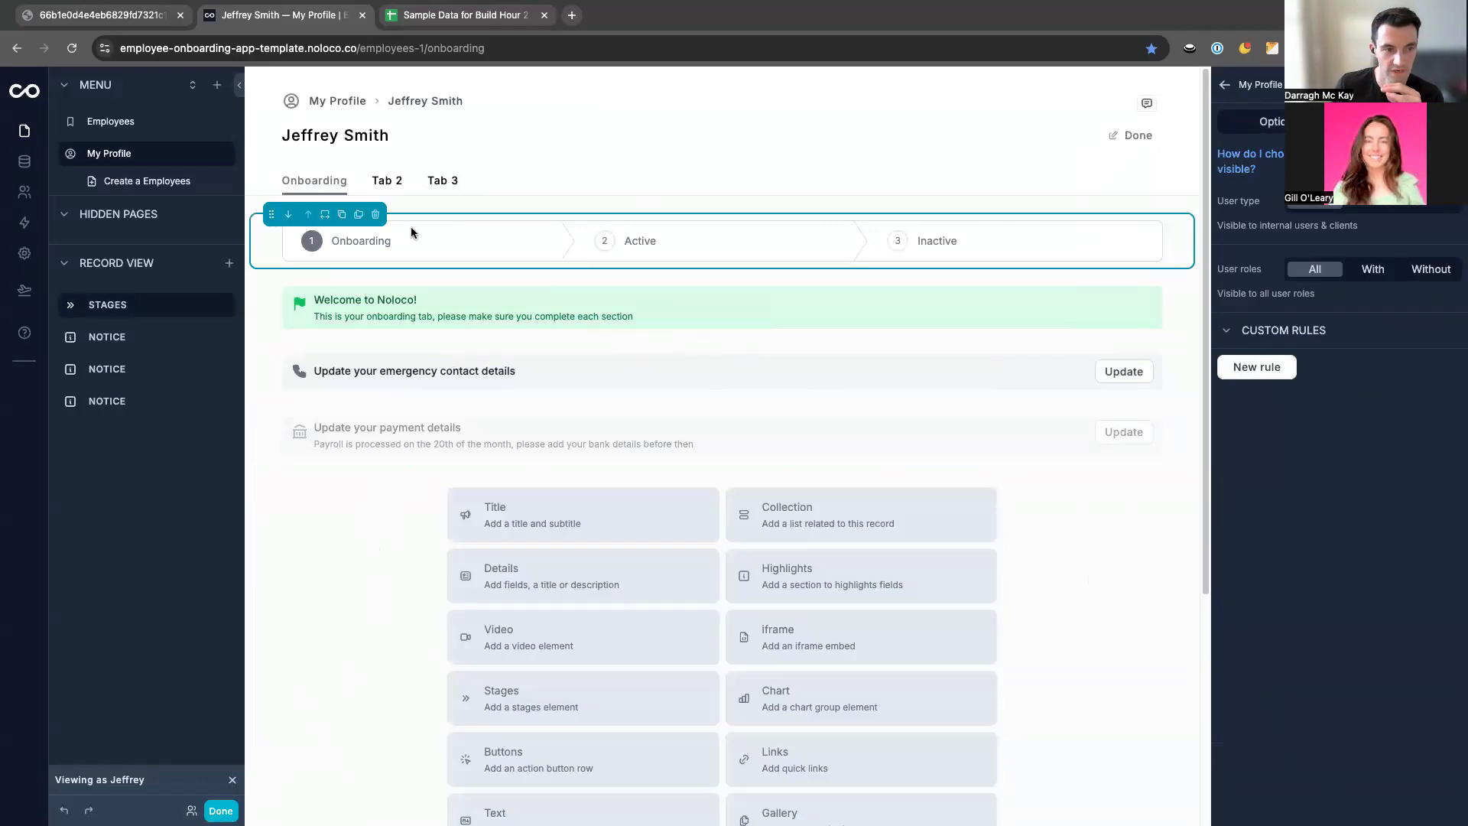
left_click(375, 218)
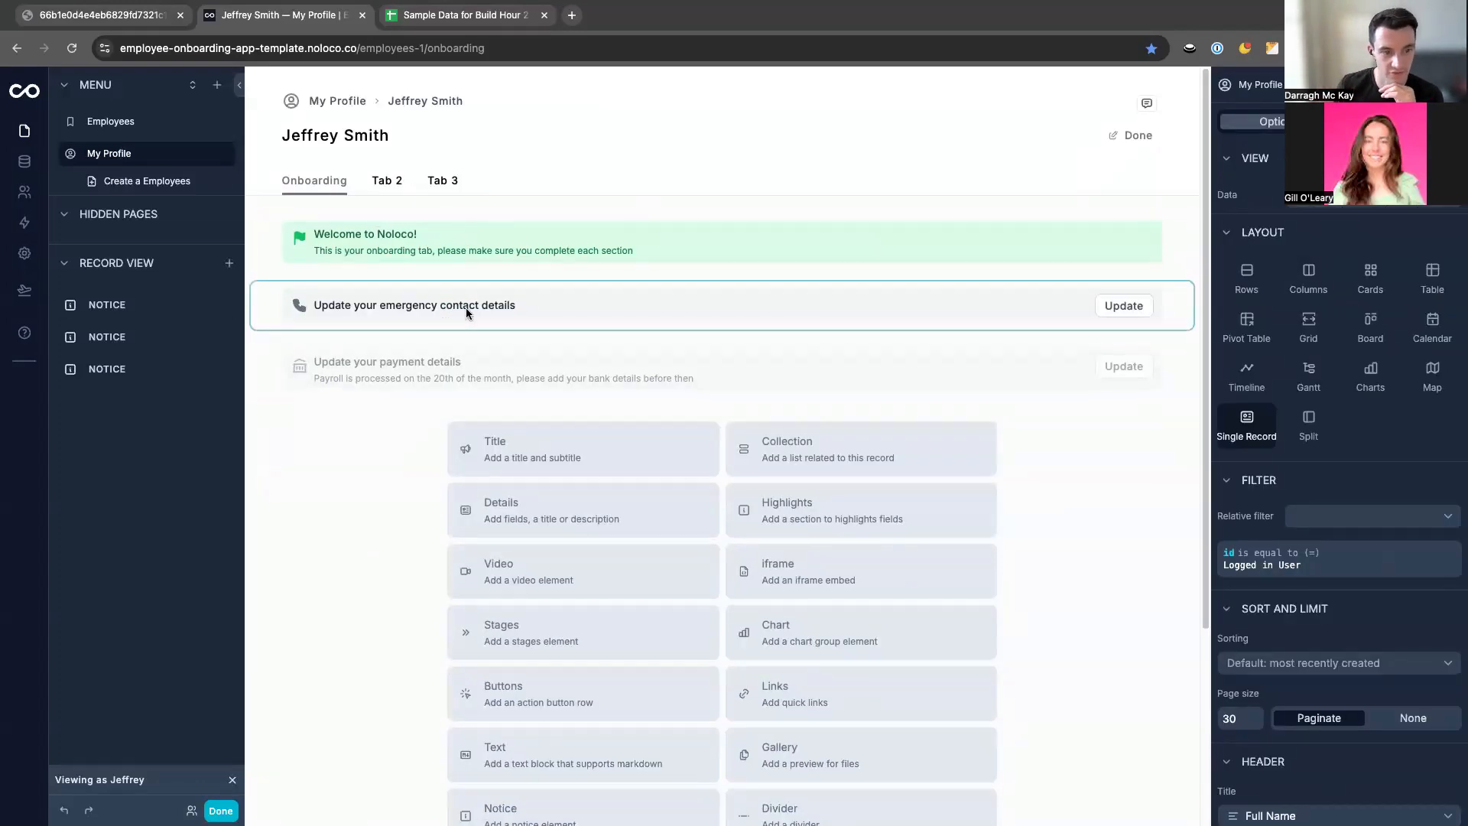
left_click(387, 182)
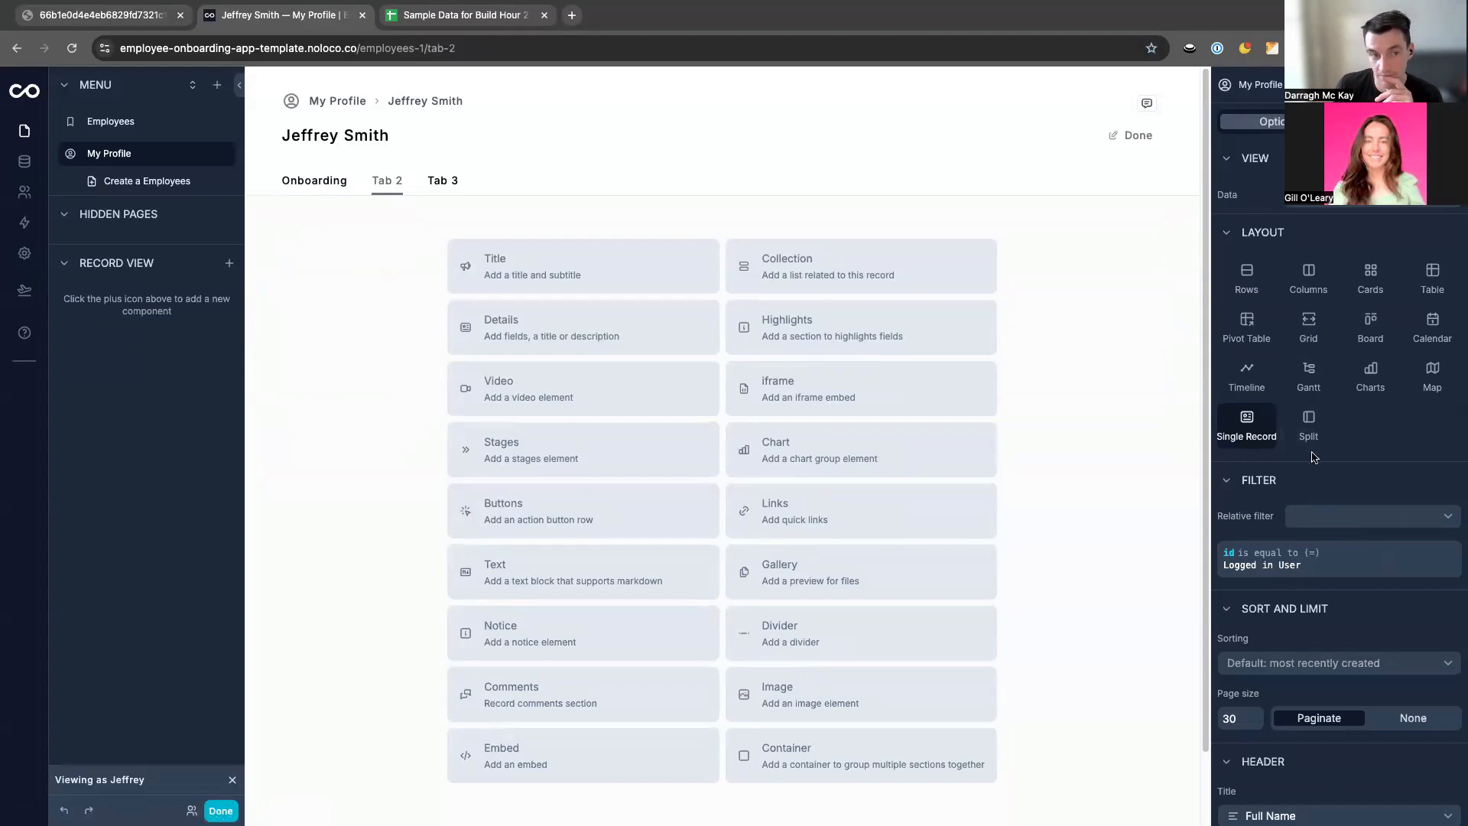
Add a details section to Tab 2 that shows the fields of the employee's Manager record.
scroll(1313, 457, "down", 6)
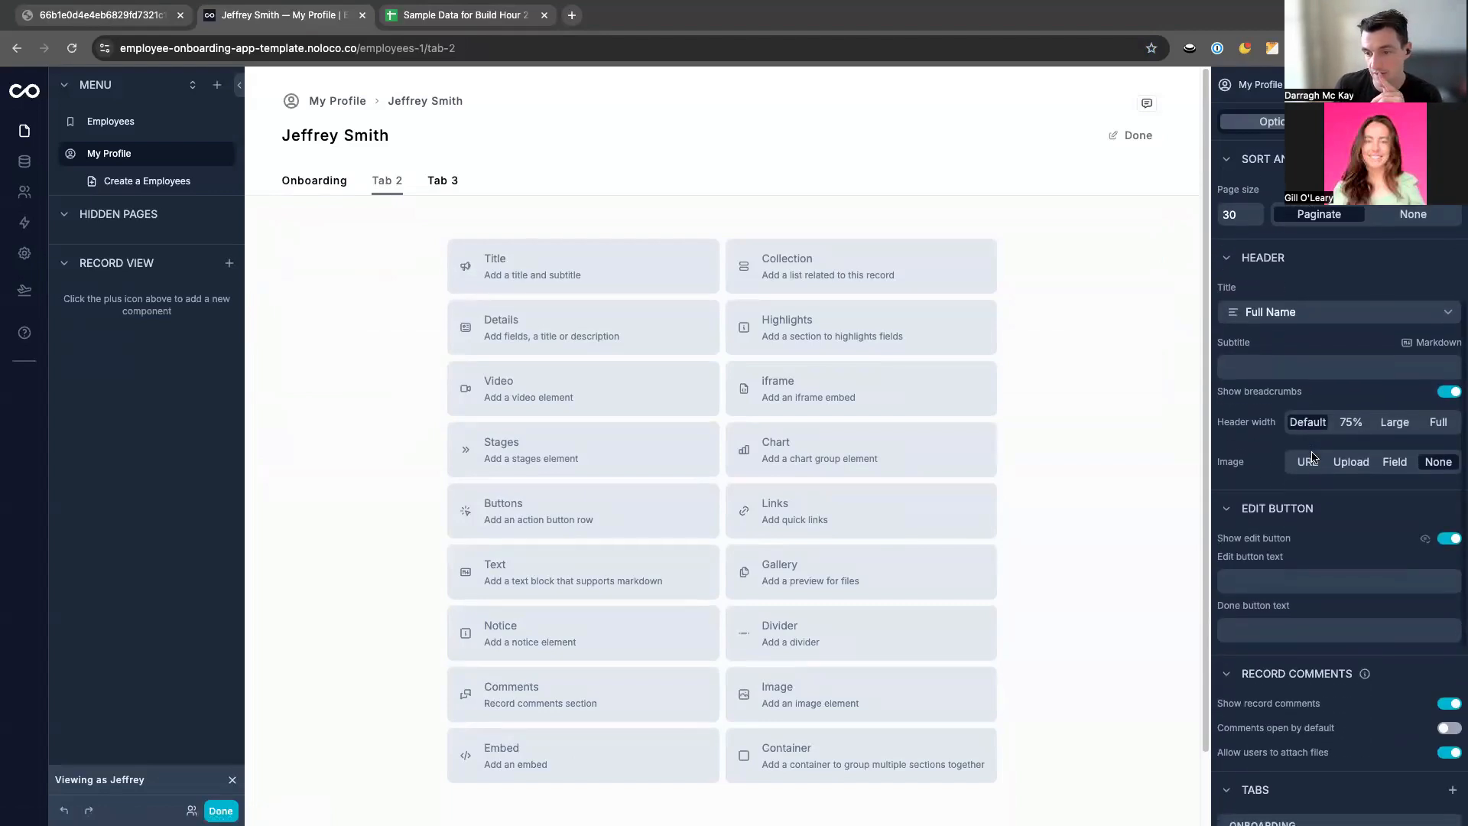
scroll(1312, 457, "up", 6)
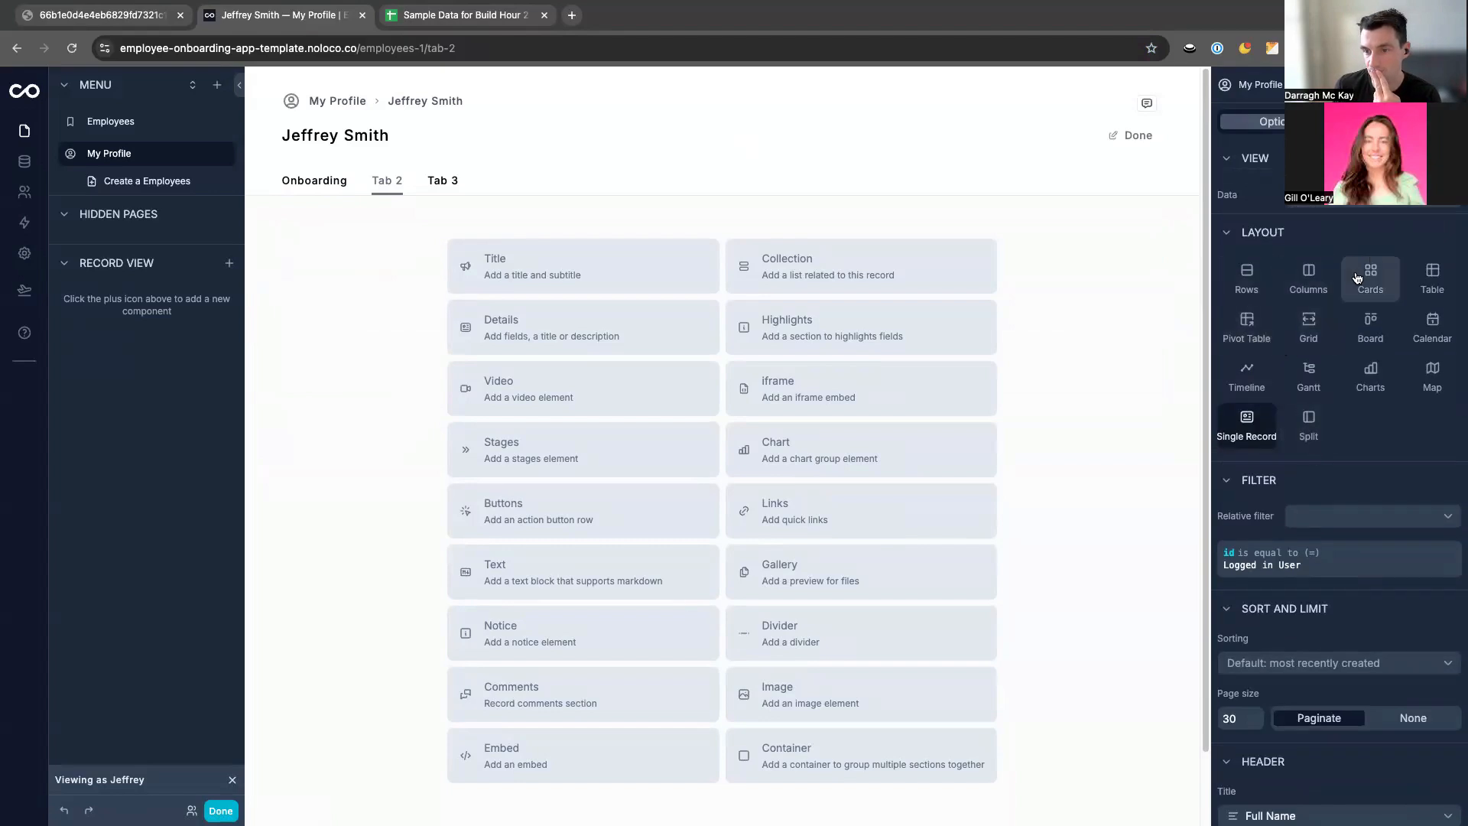
scroll(1312, 415, "down", 1)
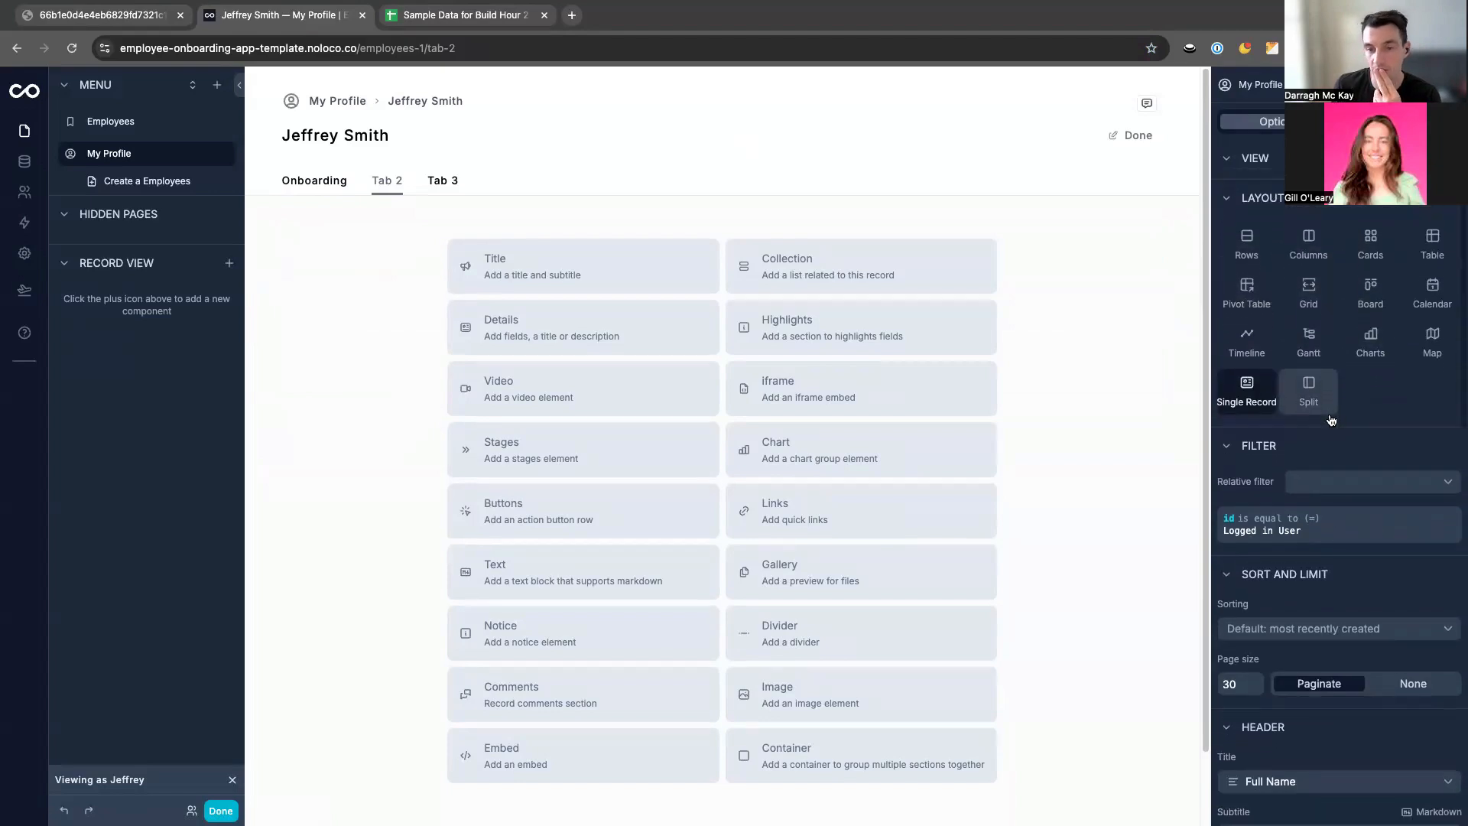
left_click(623, 325)
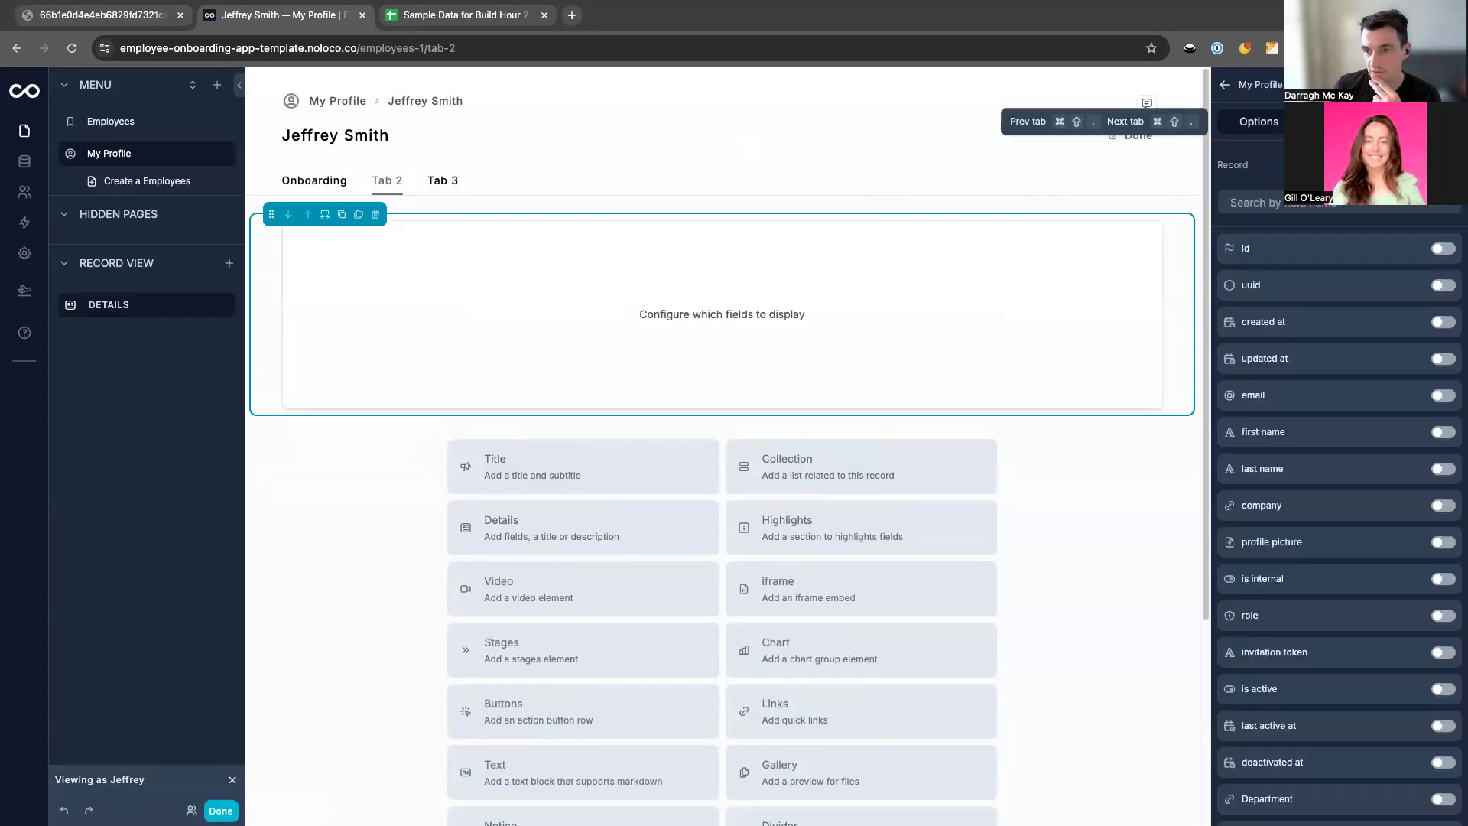
left_click(1326, 325)
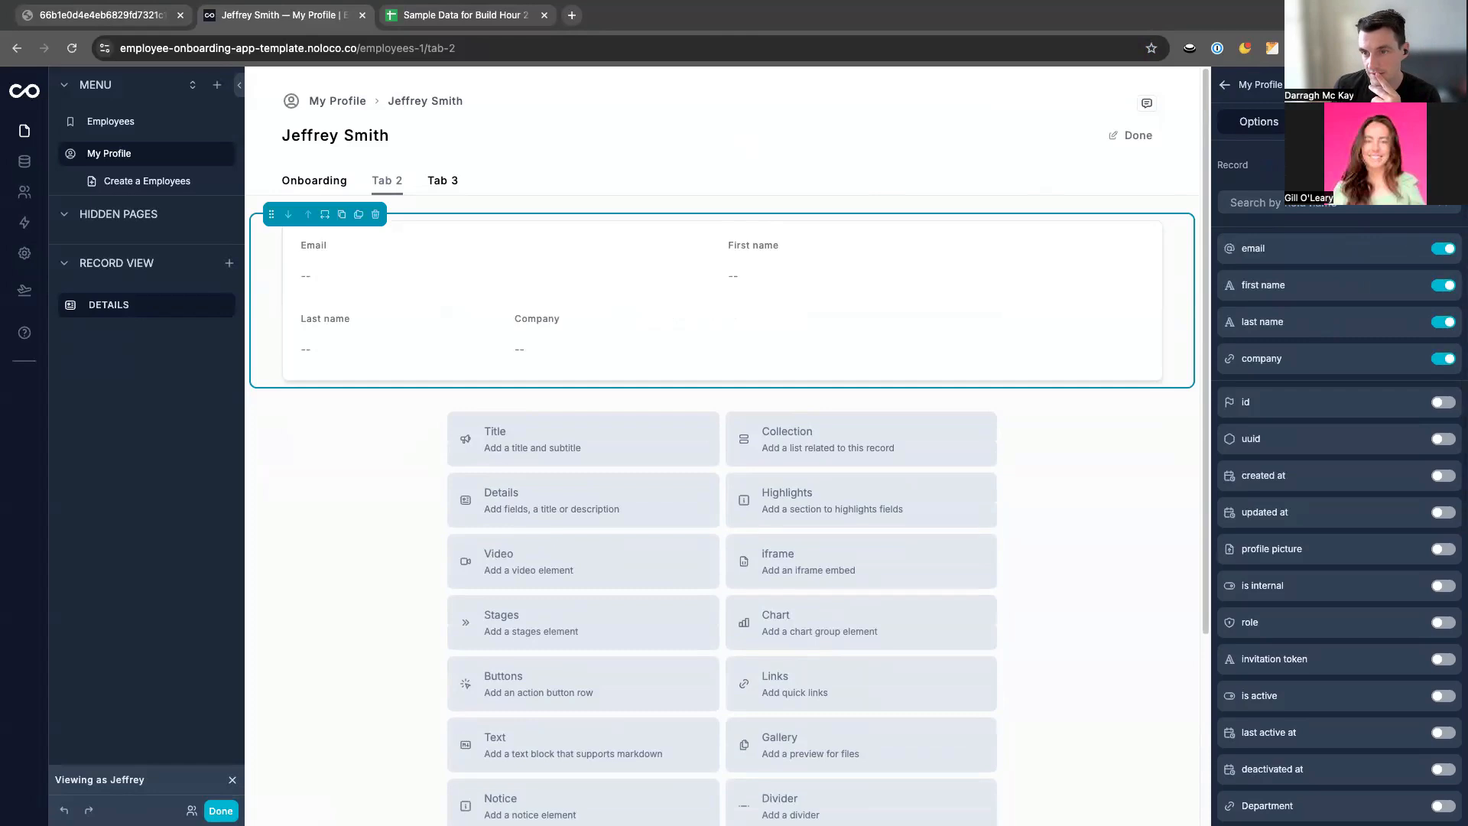
Title the new details section My Manager.
left_click(1266, 127)
left_click(1280, 177)
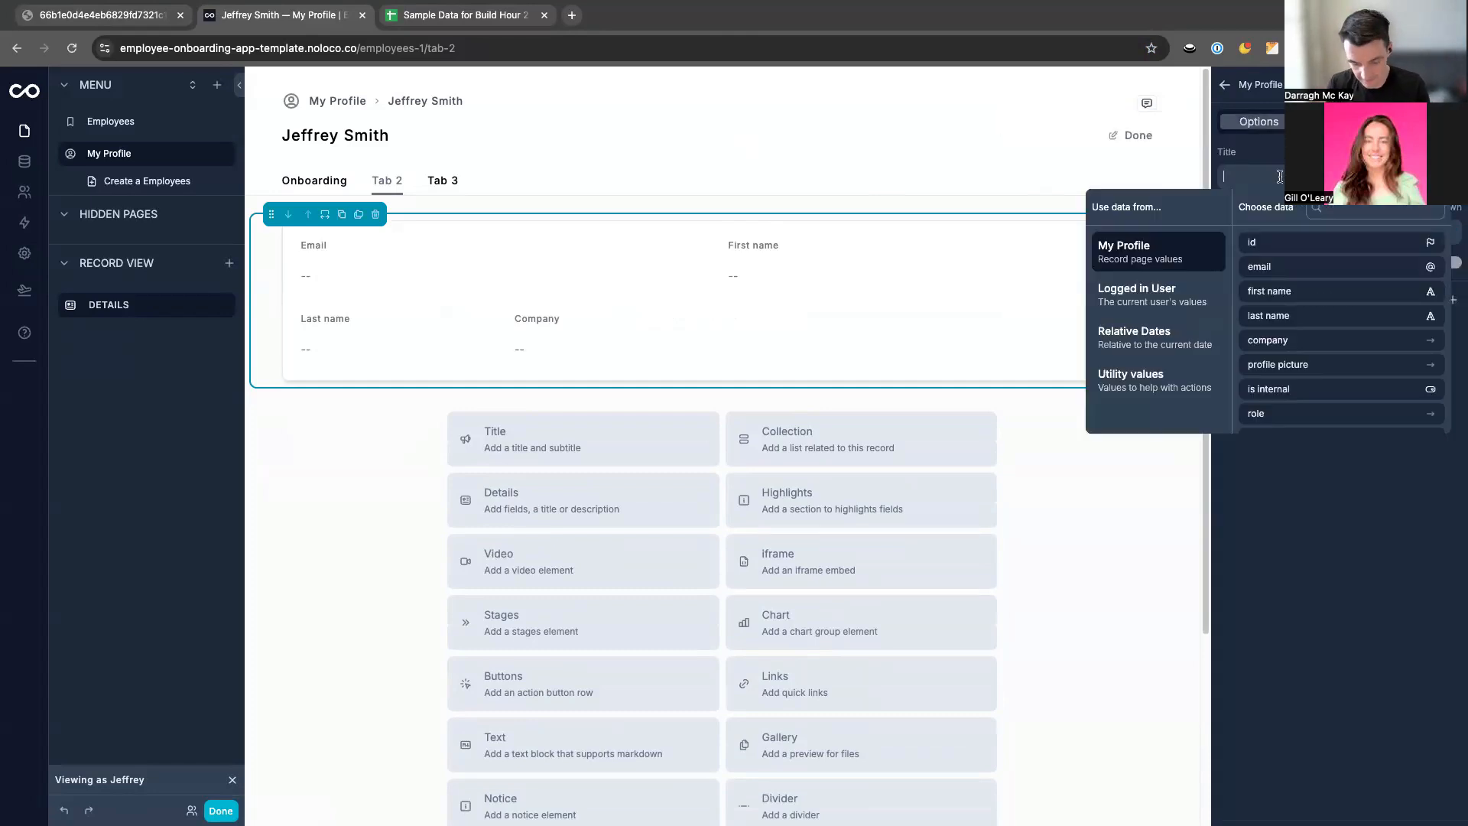
type("My Manager")
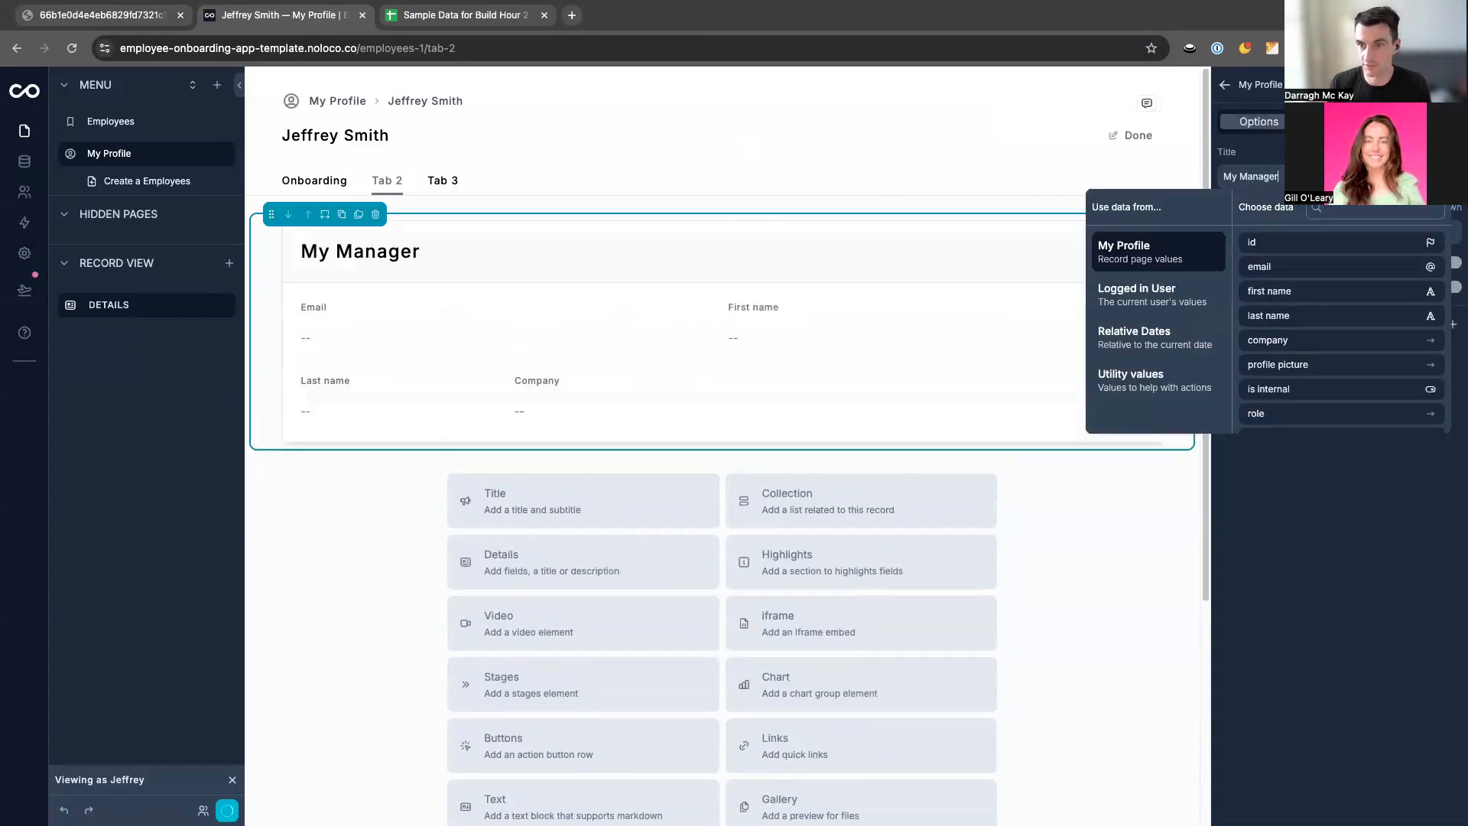
Show the Full Name field in the My Manager section and move it to the start of the field list.
left_click(1339, 122)
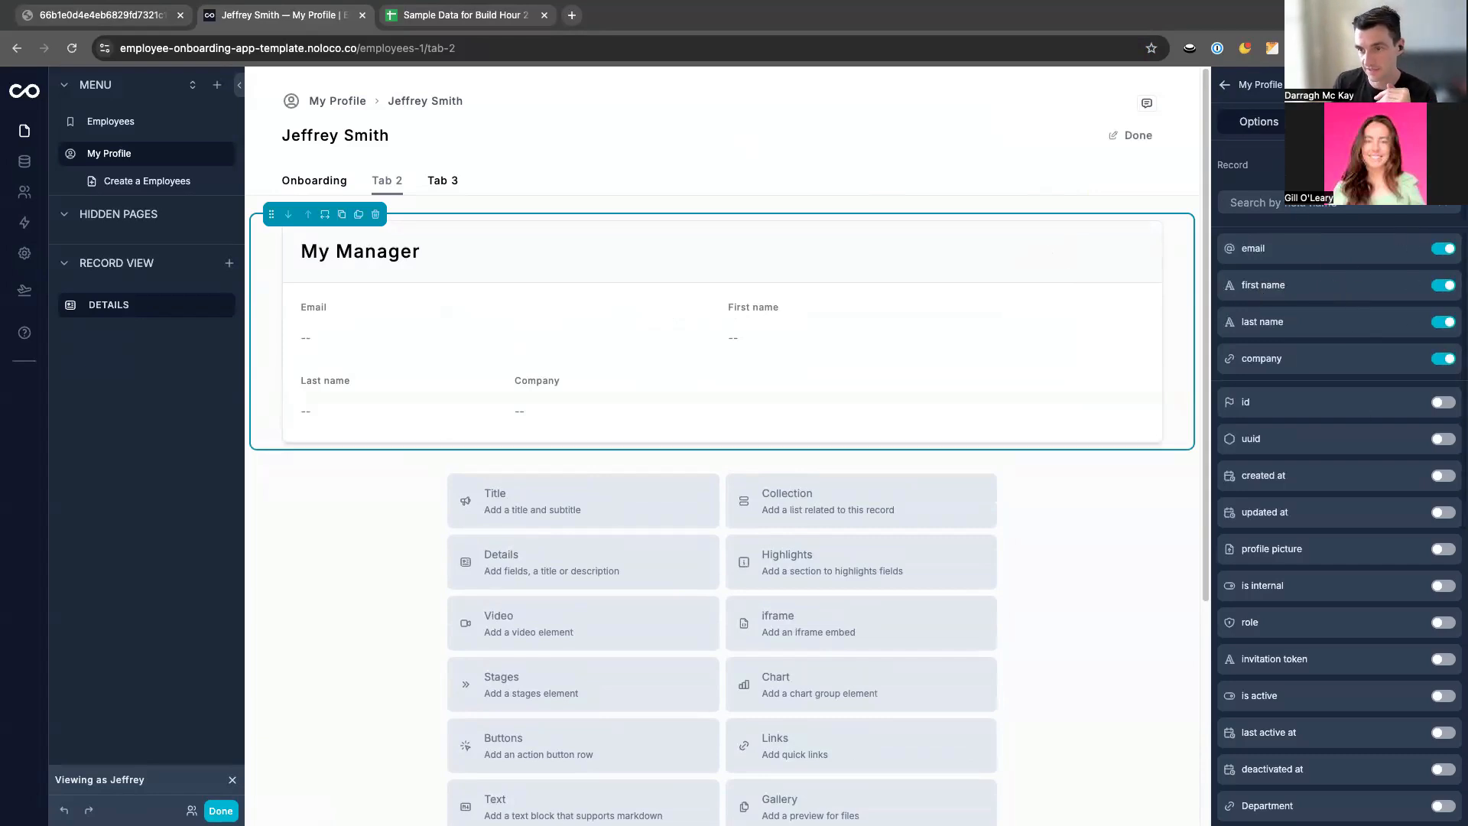
left_click(1340, 205)
type("full")
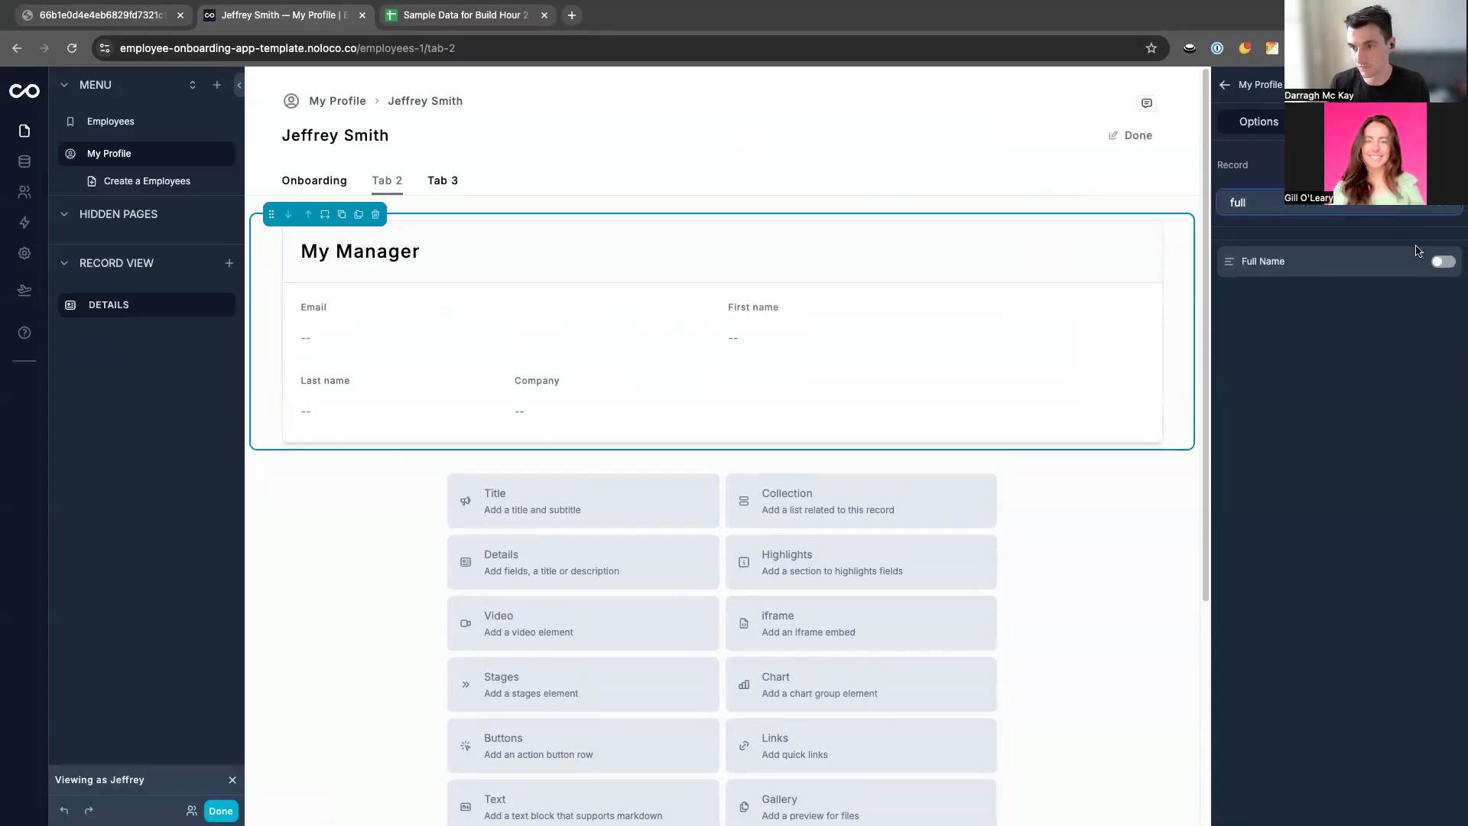
left_click(1437, 254)
left_click(1447, 209)
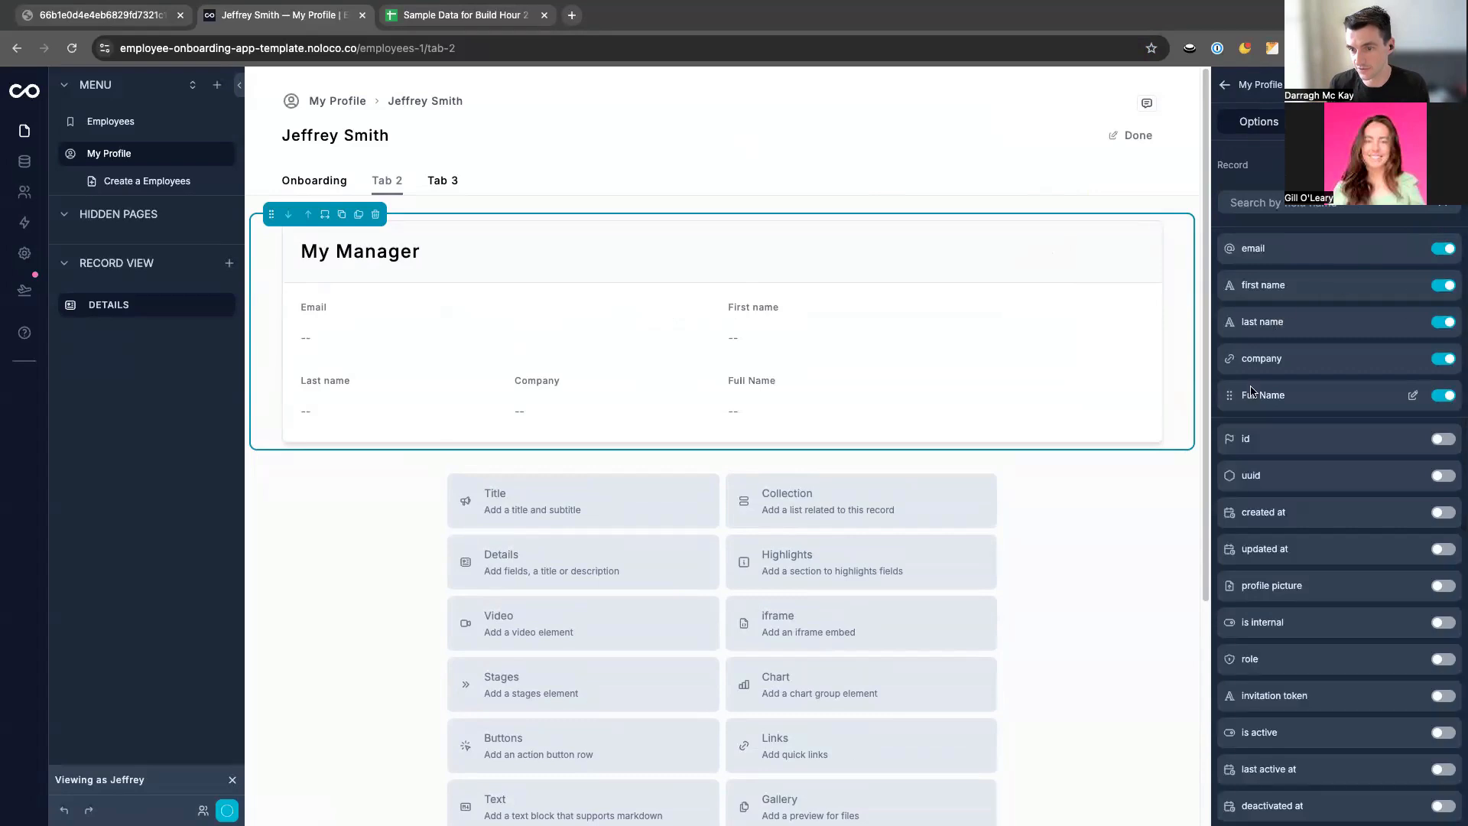
left_click_drag(1230, 394, 1238, 248)
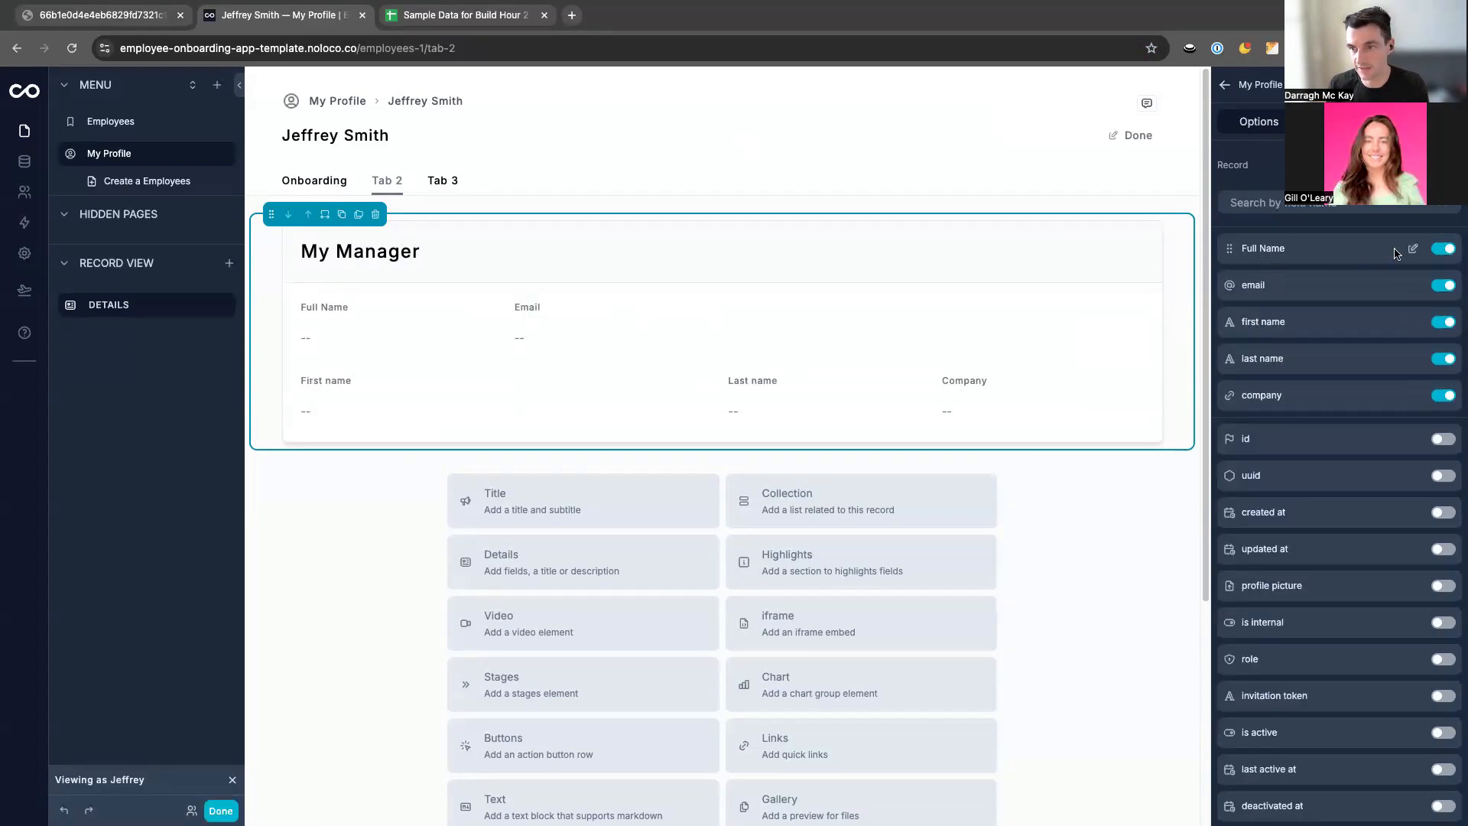
left_click(1411, 250)
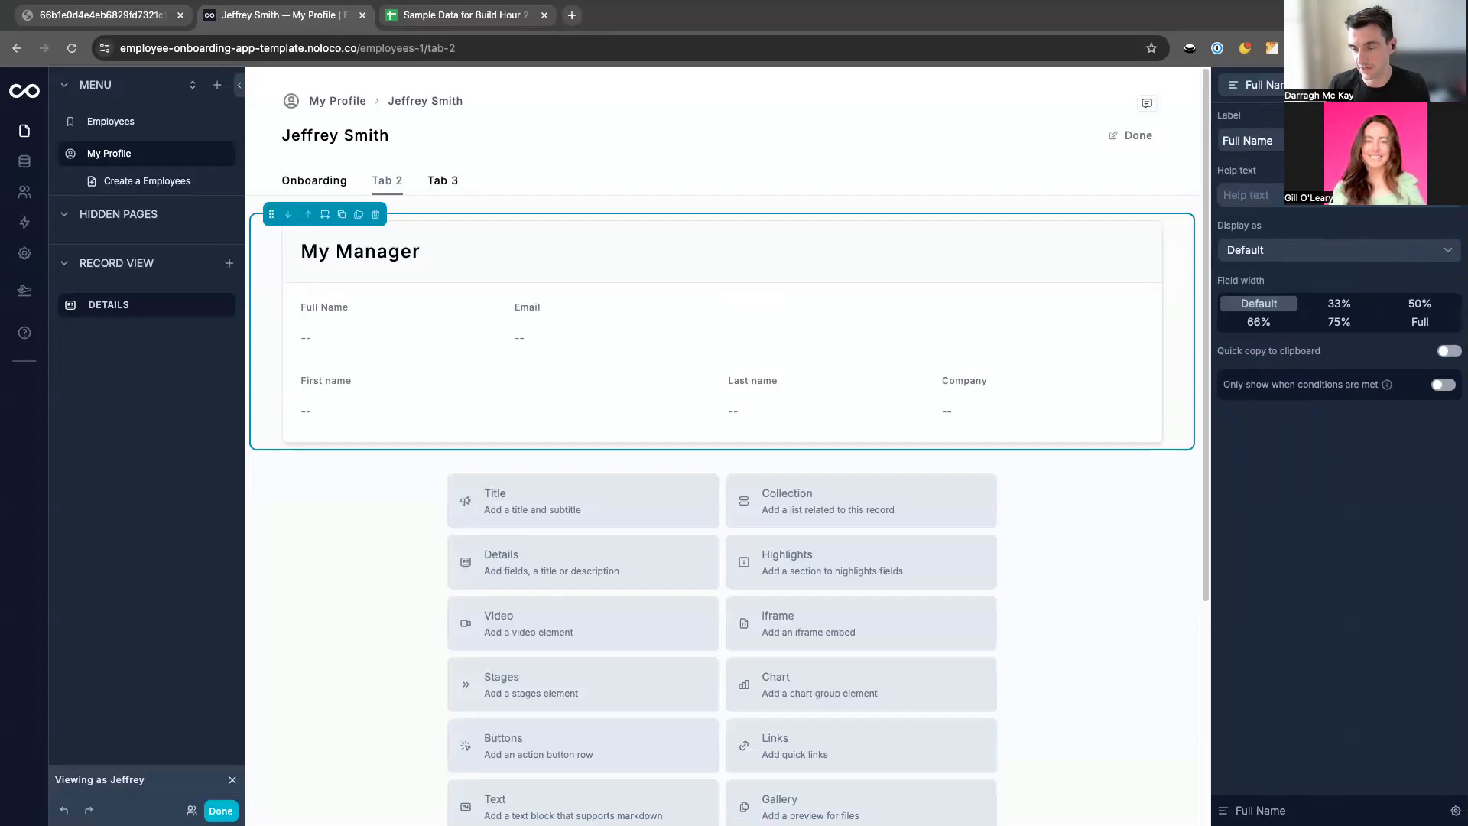
left_click(1445, 85)
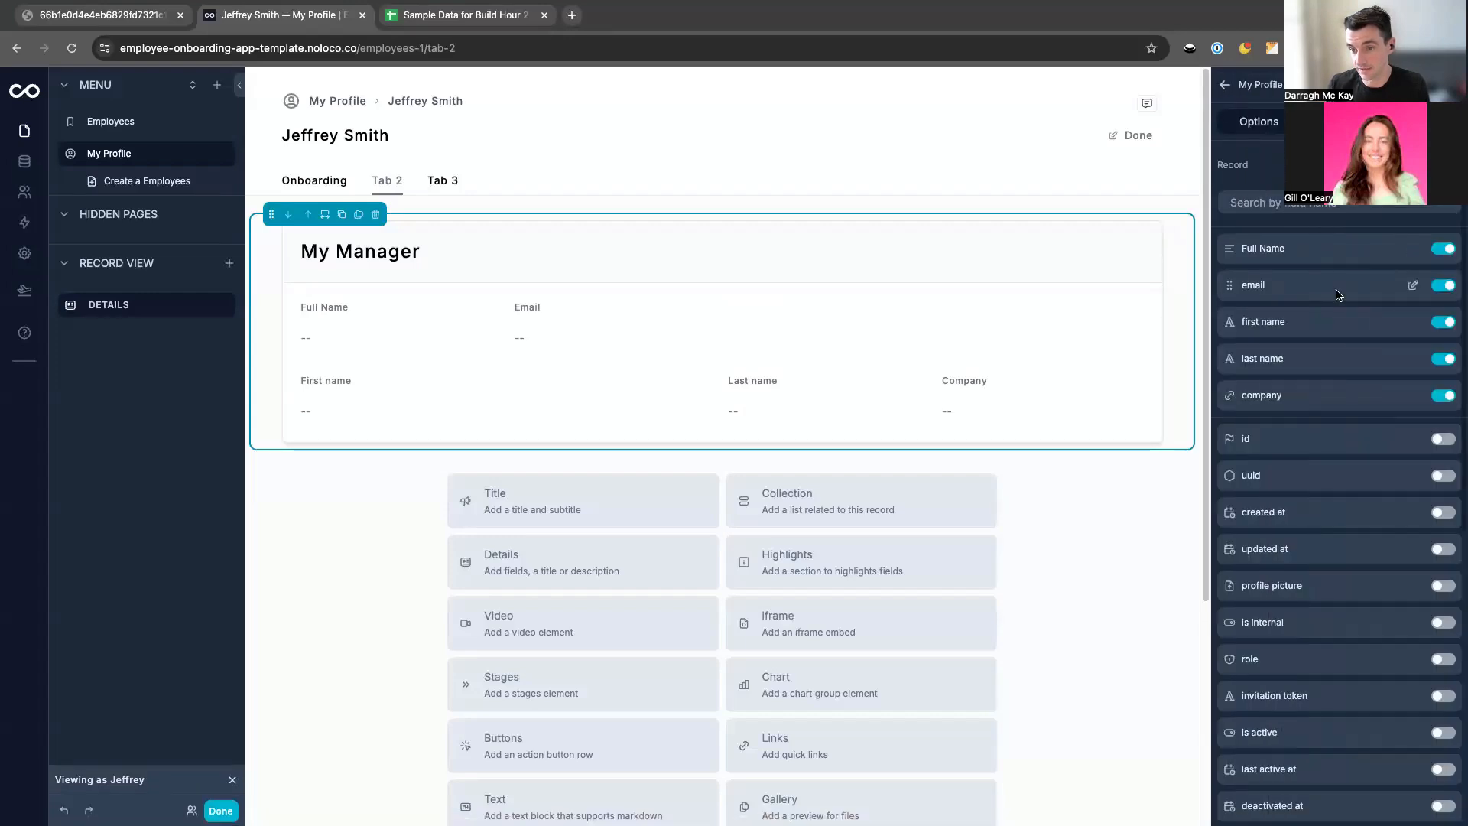
Hide the first name, last name and company fields in the My Manager section and show Position.
left_click(1445, 322)
left_click(1445, 322)
left_click(1445, 322)
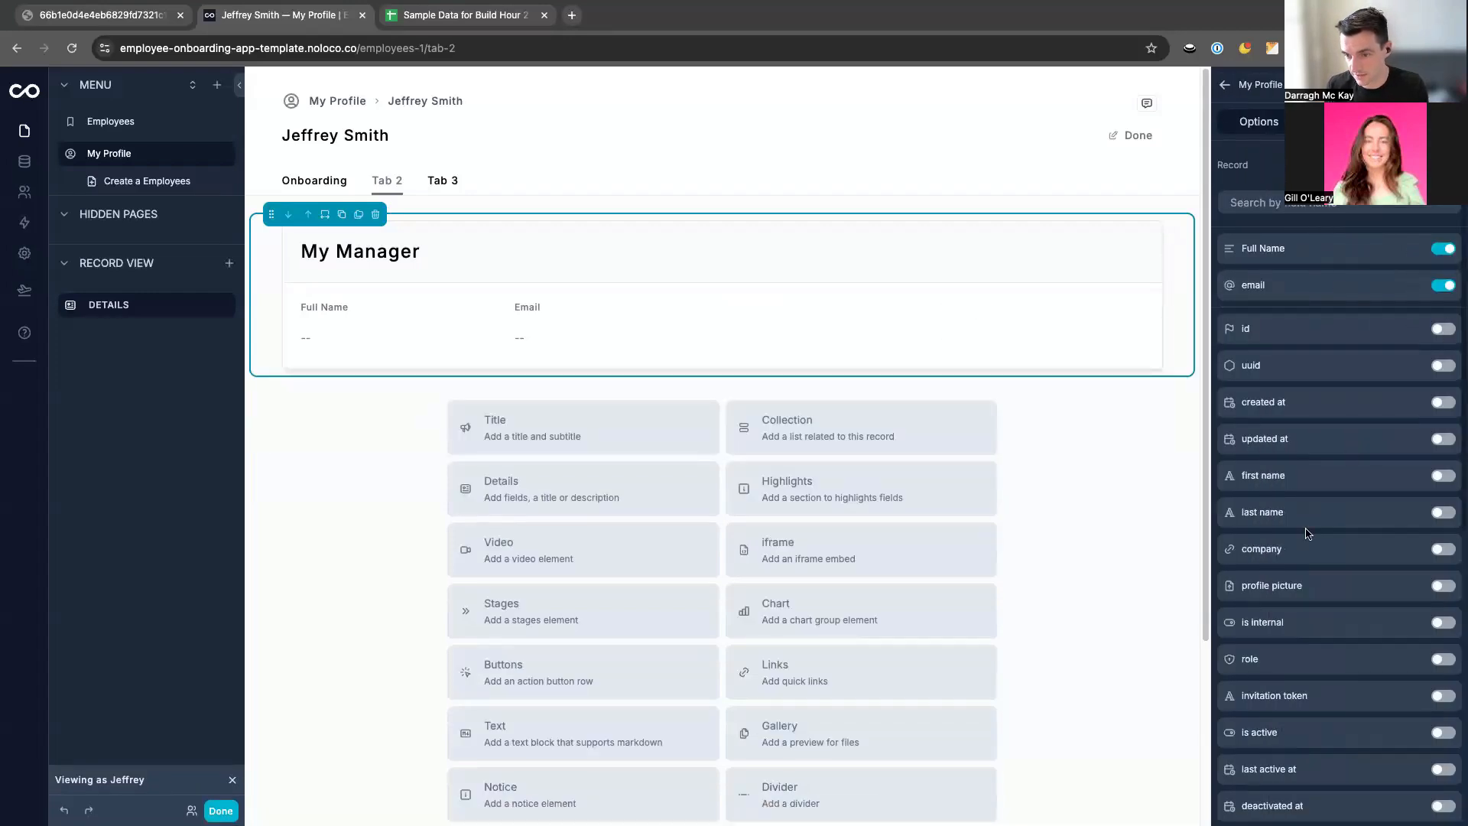
scroll(1308, 533, "down", 3)
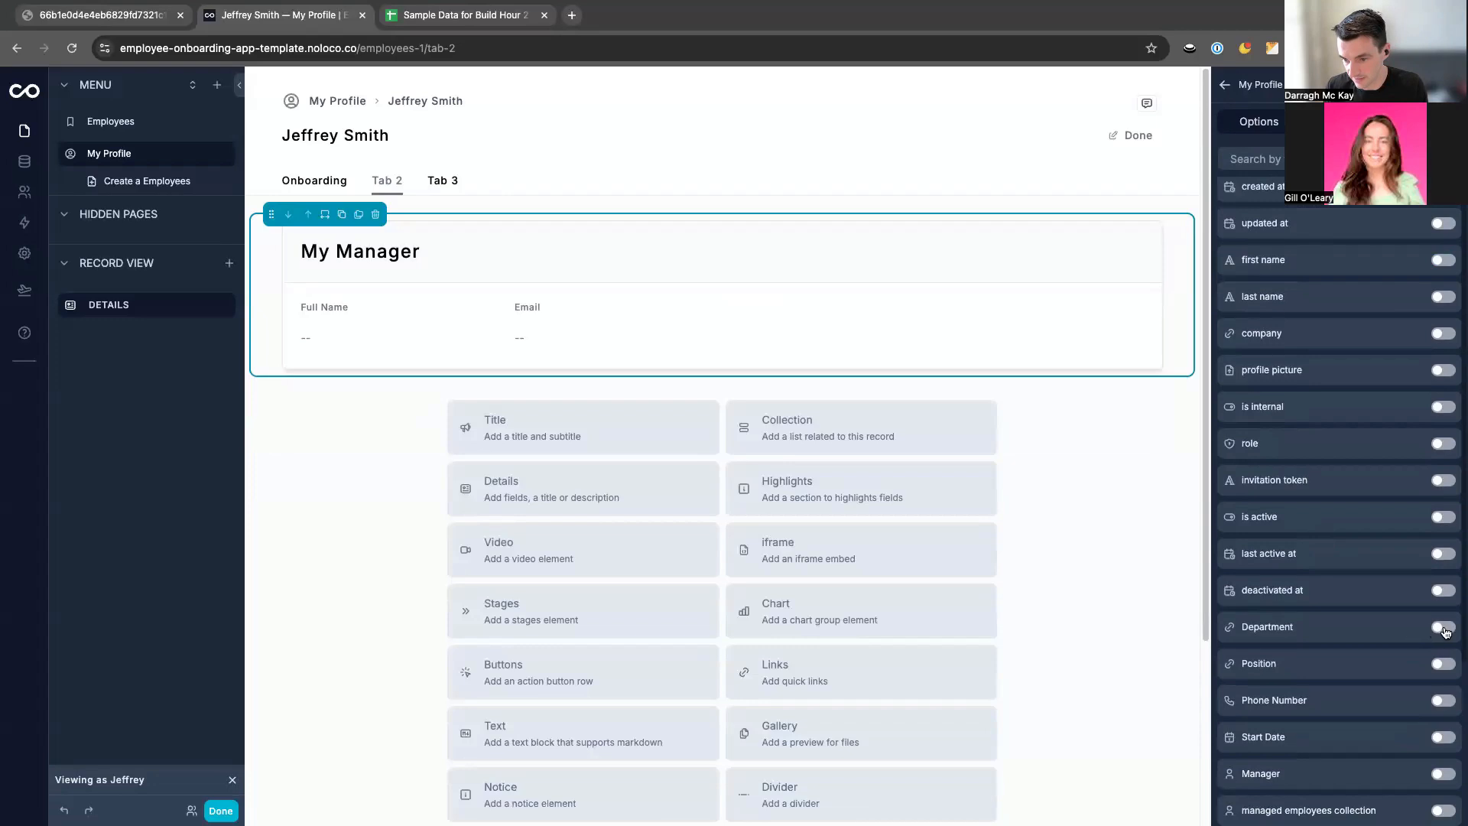
left_click(1441, 663)
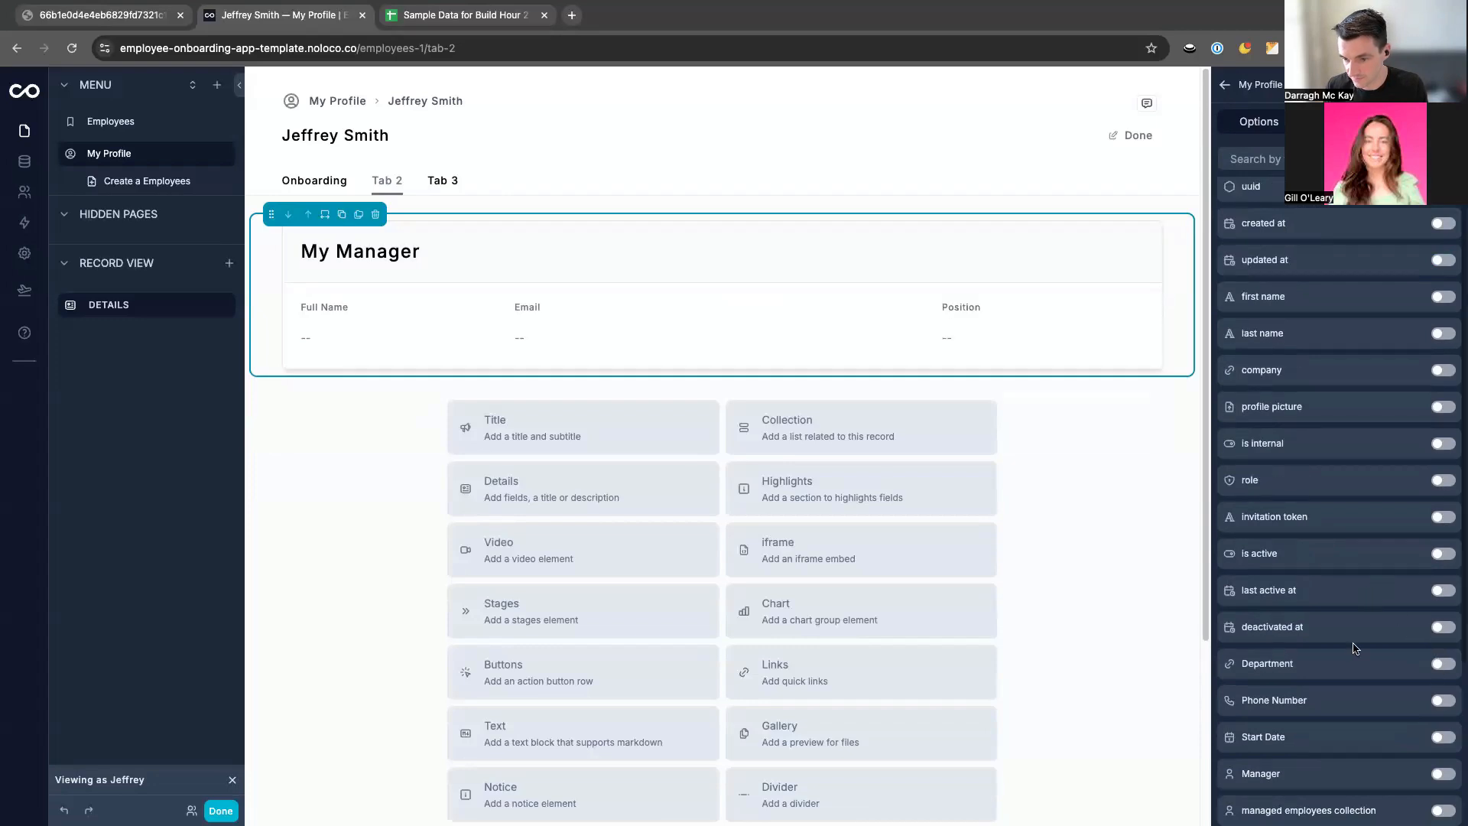
scroll(1356, 649, "up", 3)
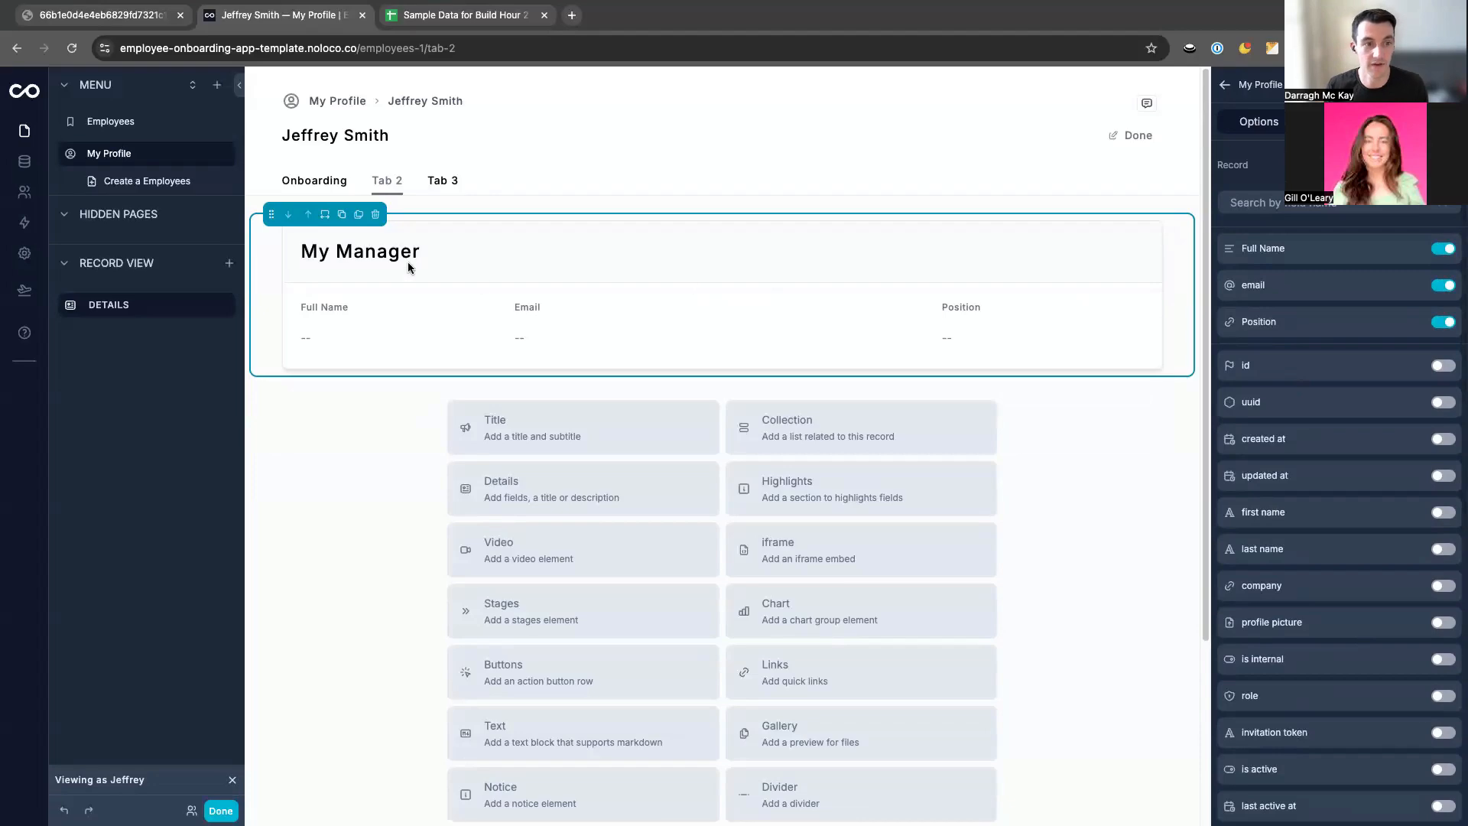
In the Employees data table, set the Manager of record 19 to the human resources officer from record 11.
left_click(11, 169)
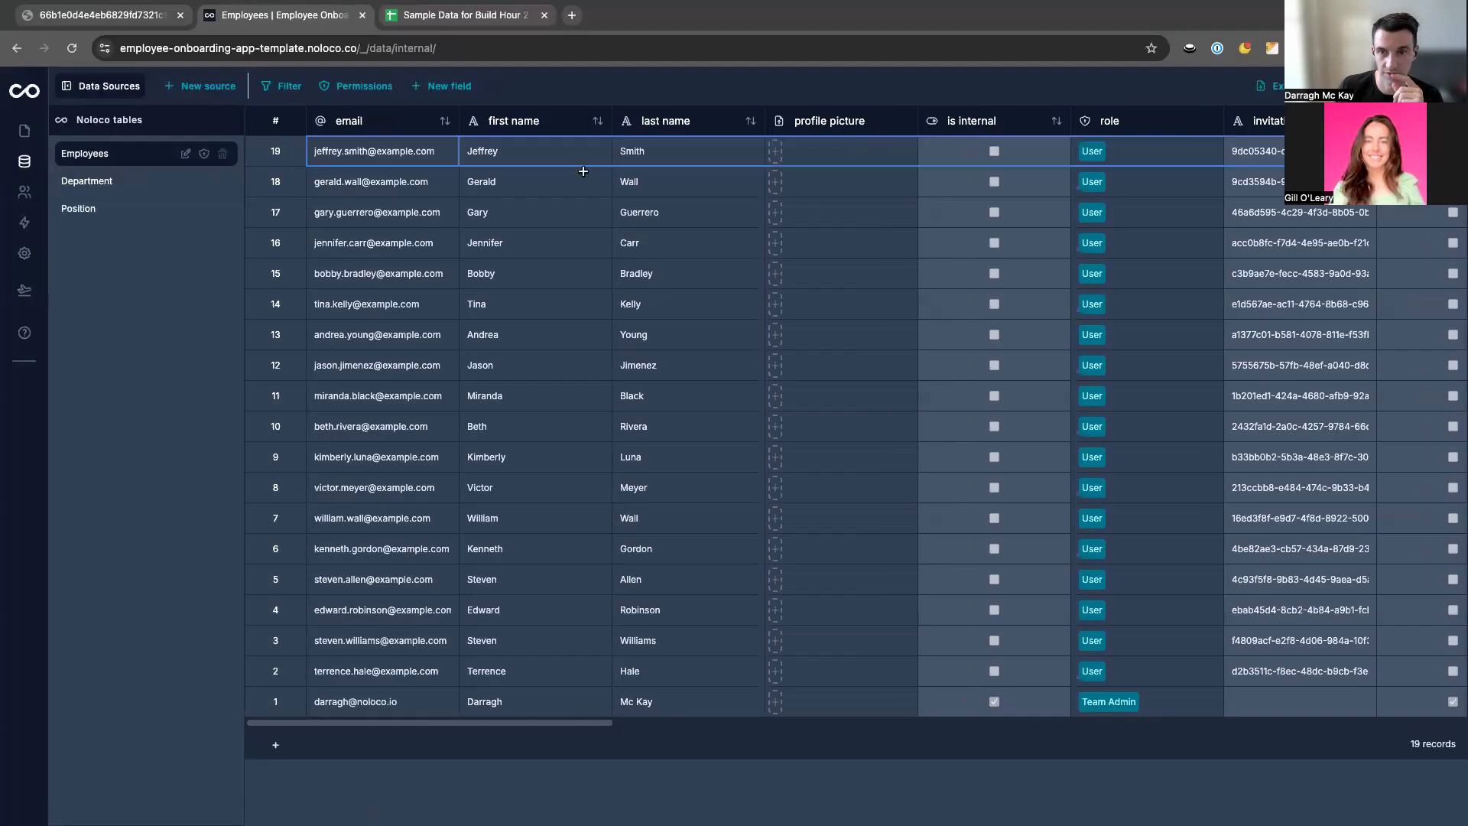
scroll(689, 306, "right", 10)
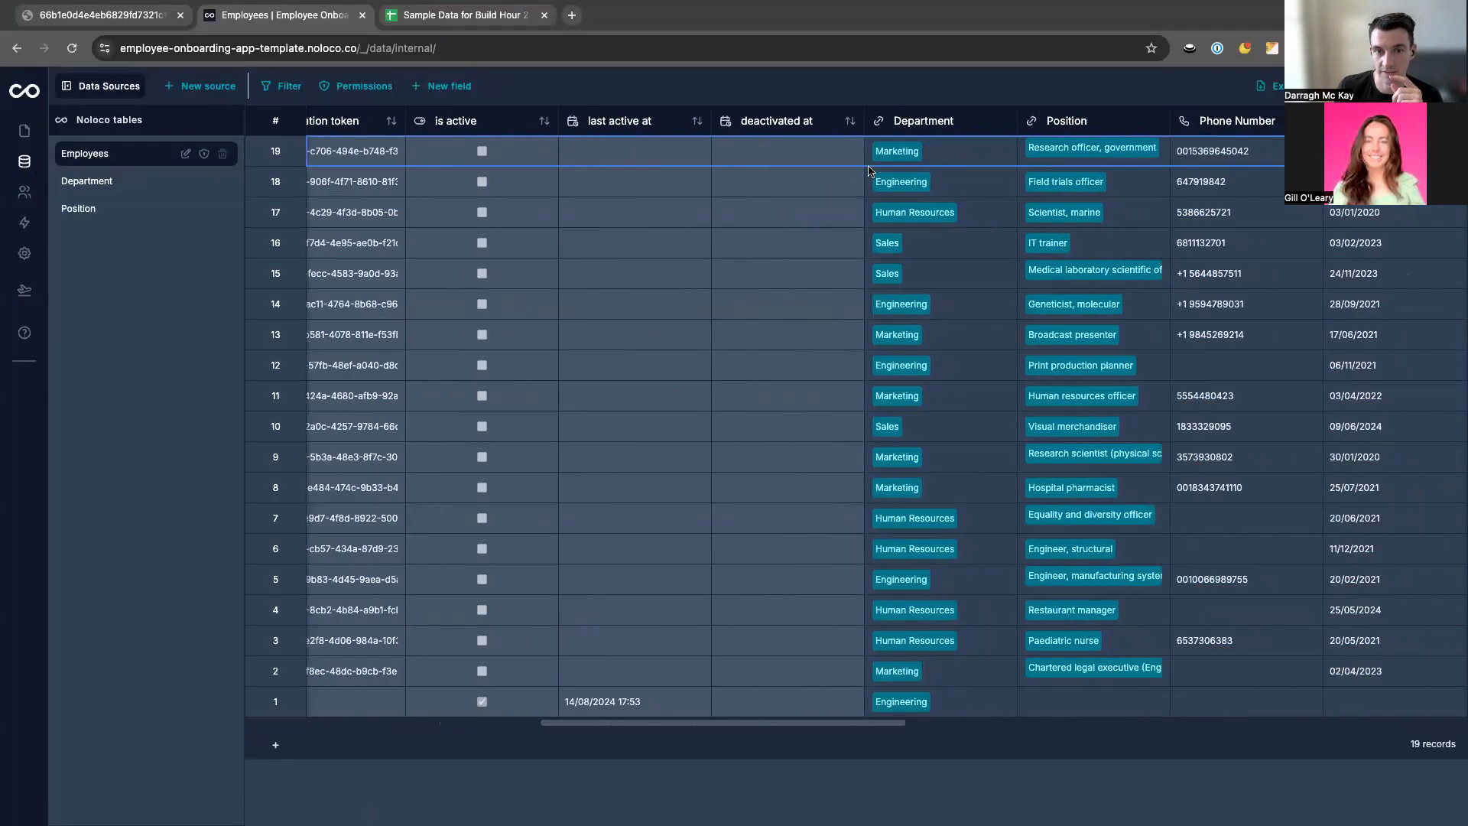
scroll(869, 171, "right", 5)
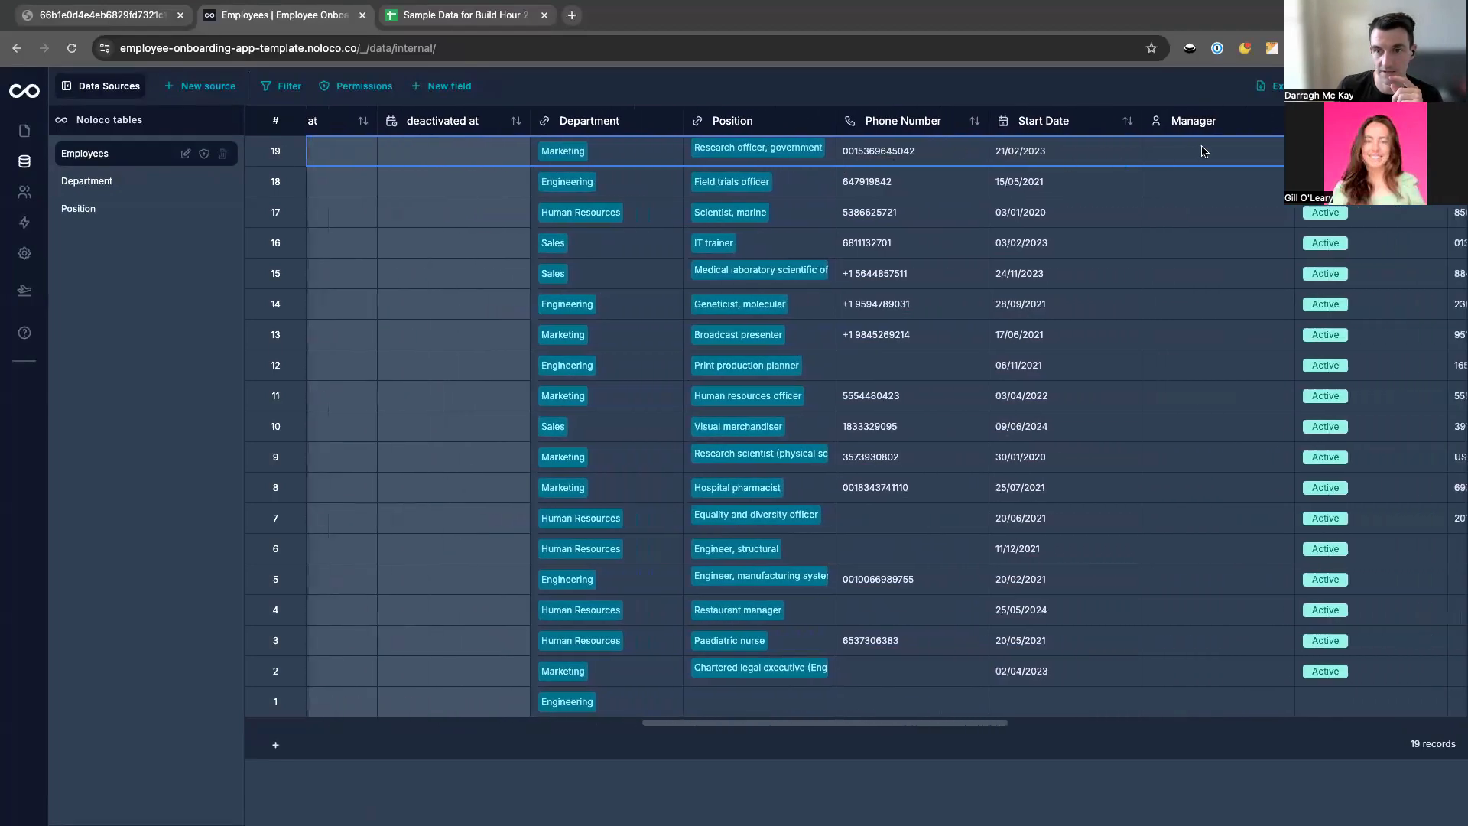
left_click(1202, 151)
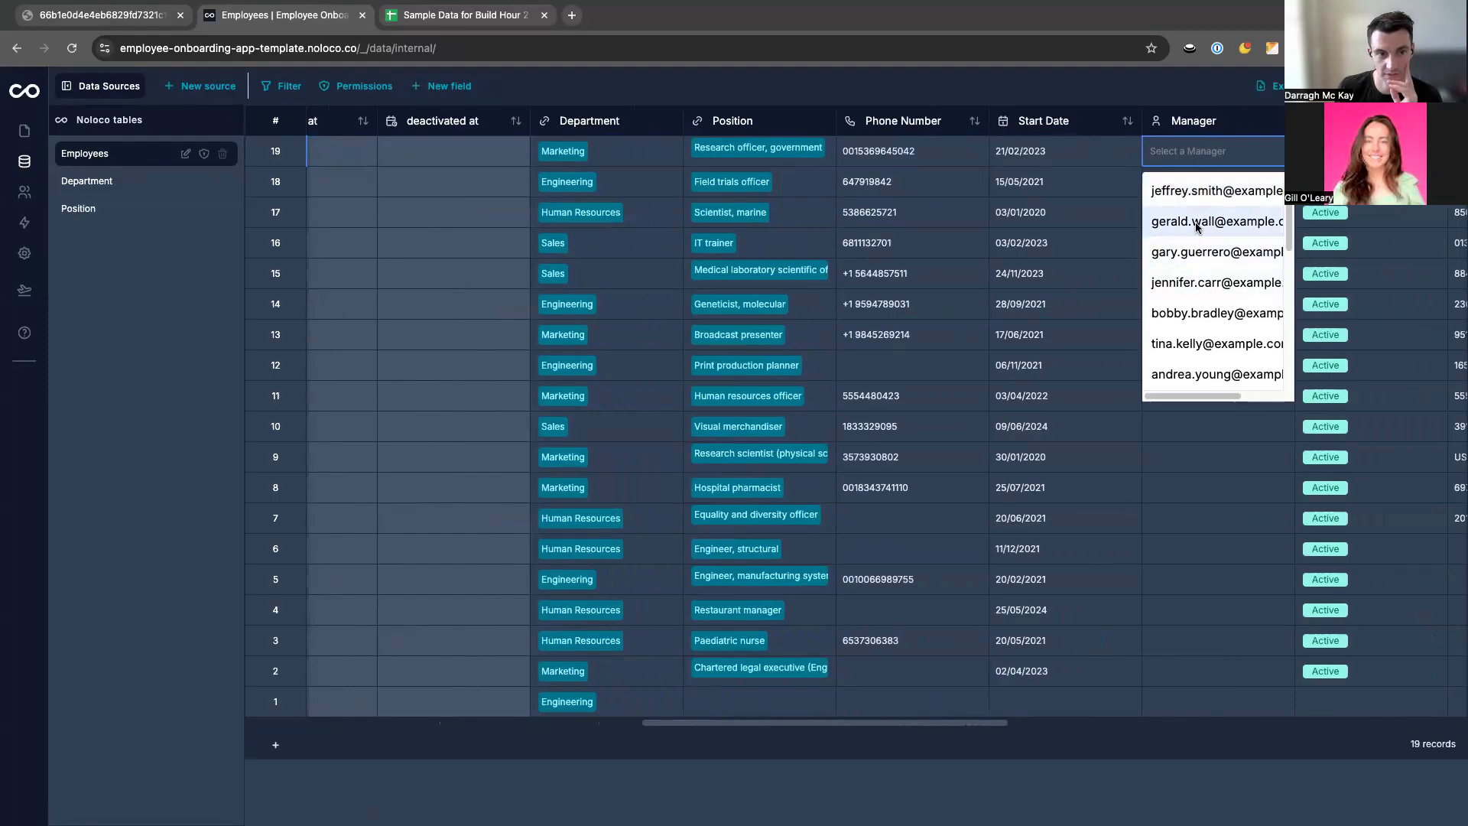
left_click(647, 417)
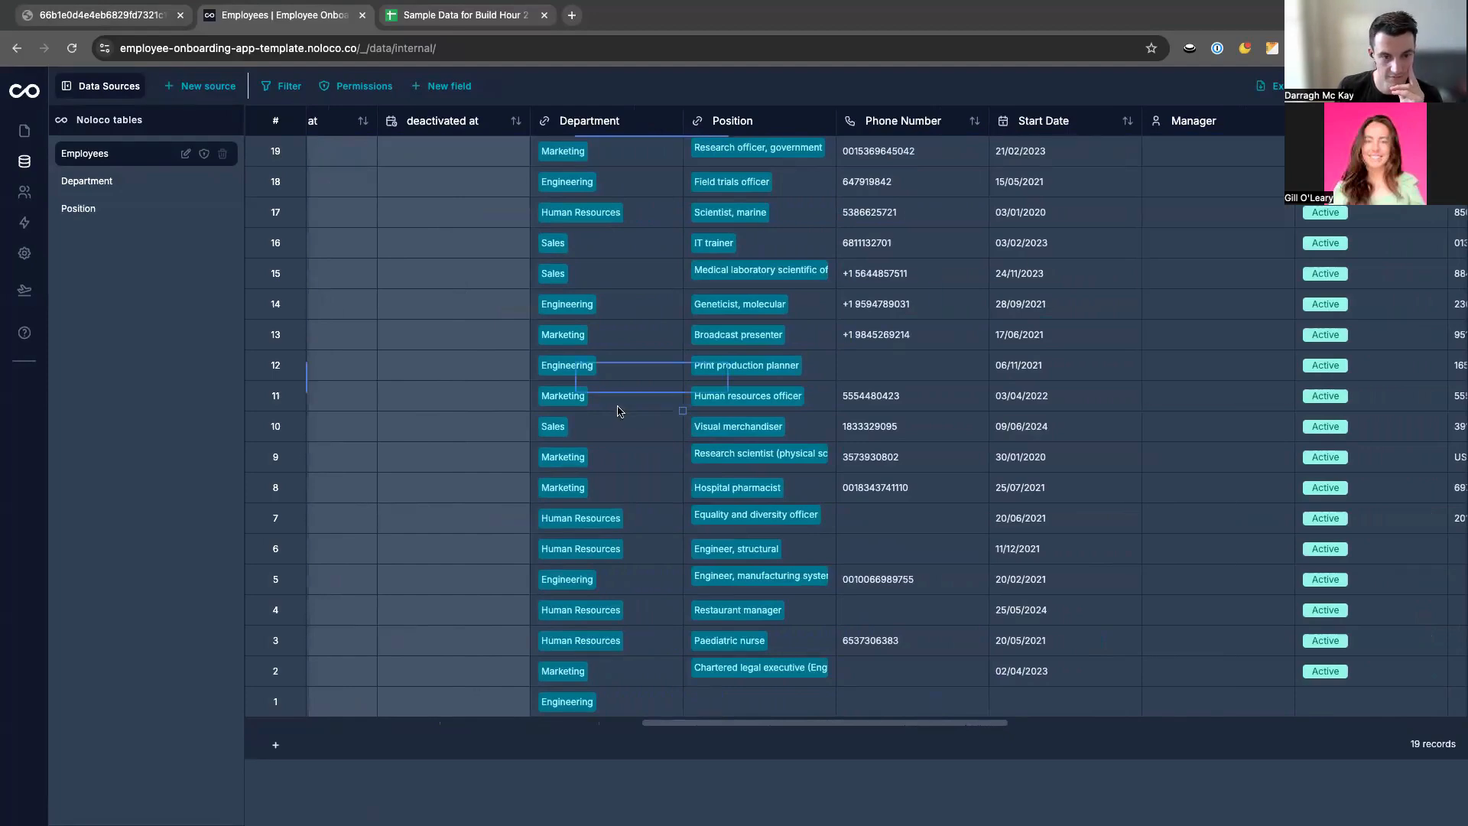
scroll(617, 410, "left", 10)
scroll(353, 397, "right", 10)
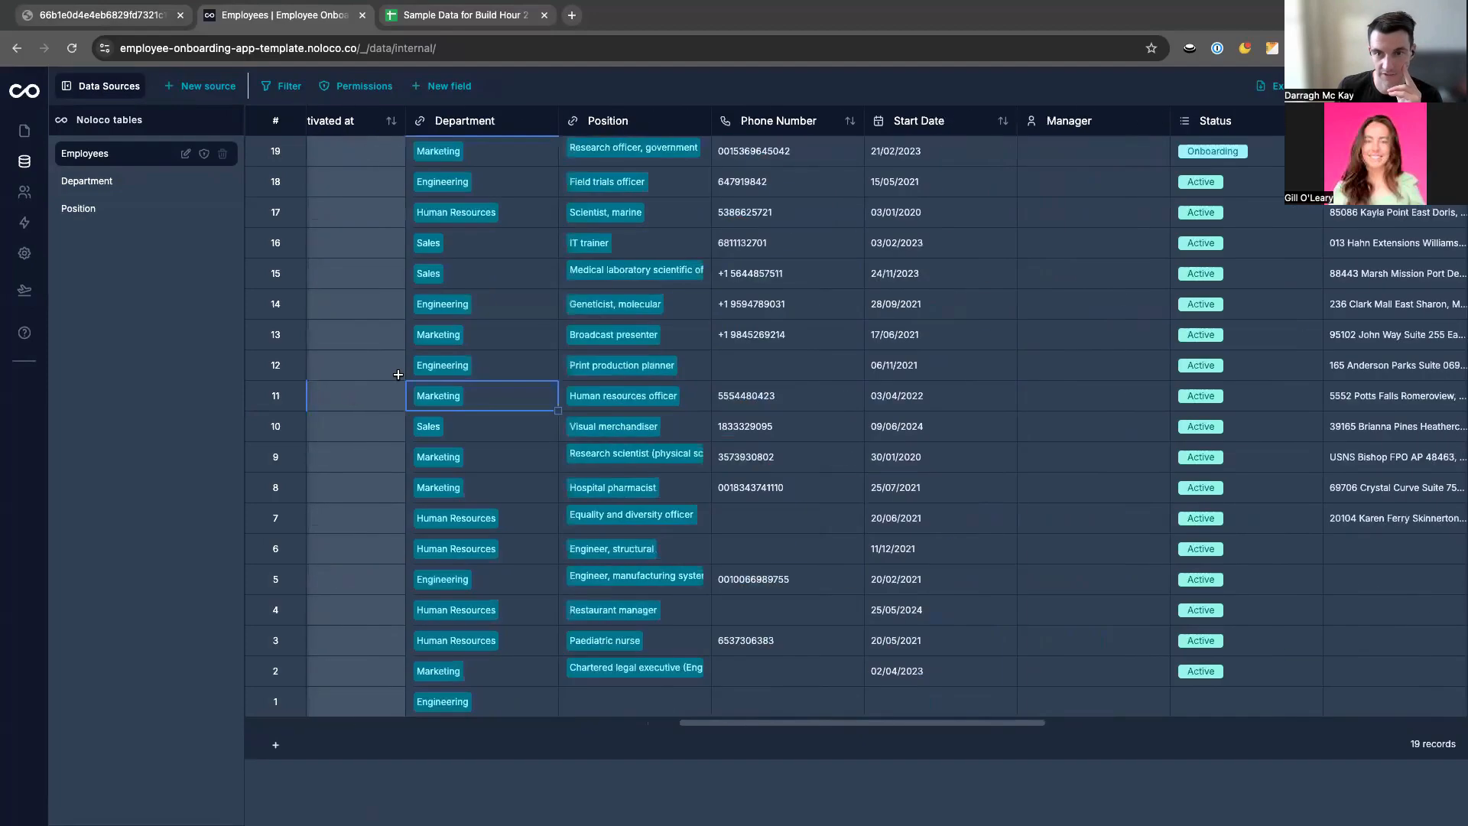
left_click(1062, 149)
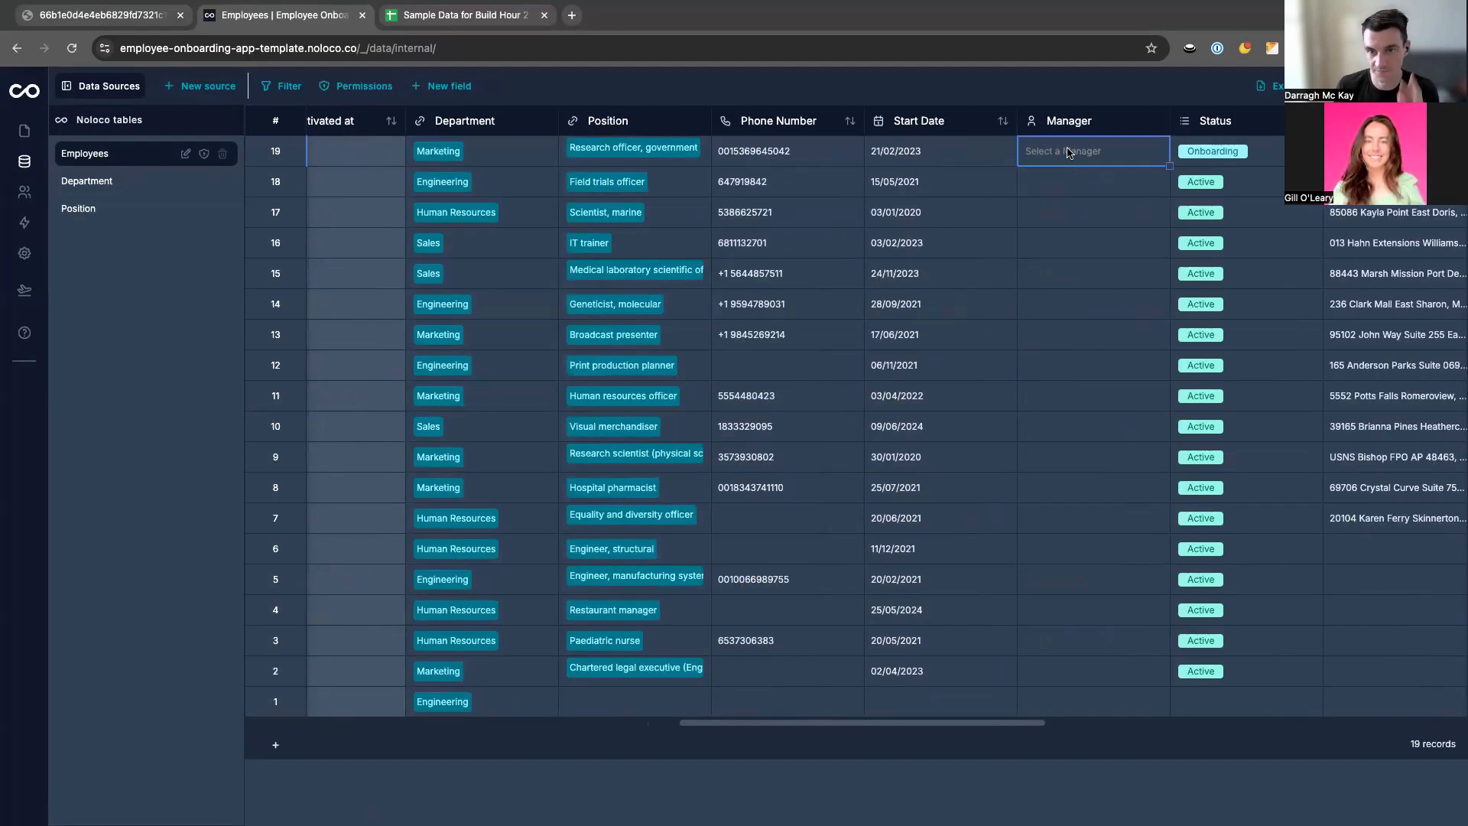
type("mi")
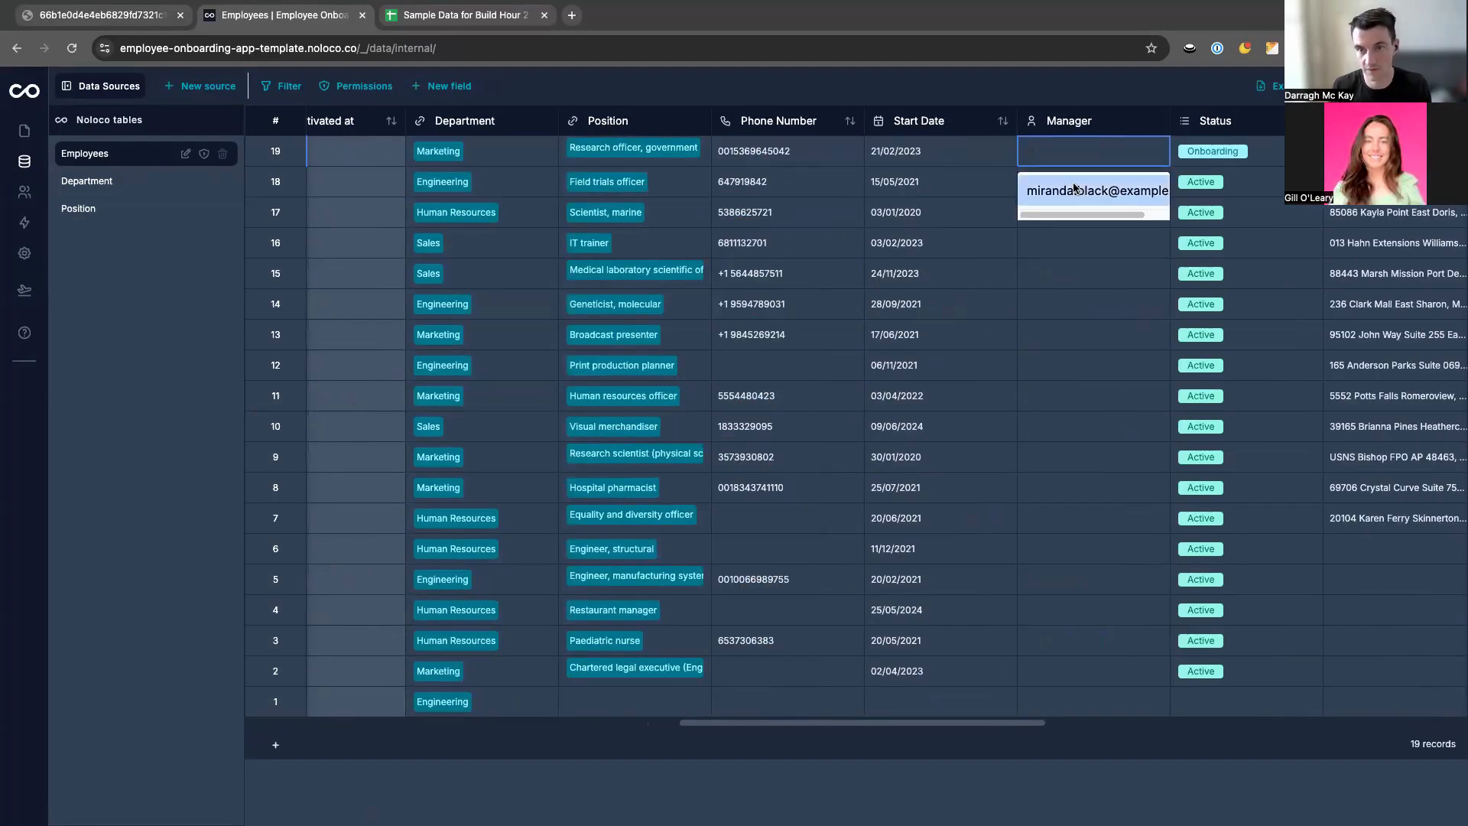
left_click(1077, 188)
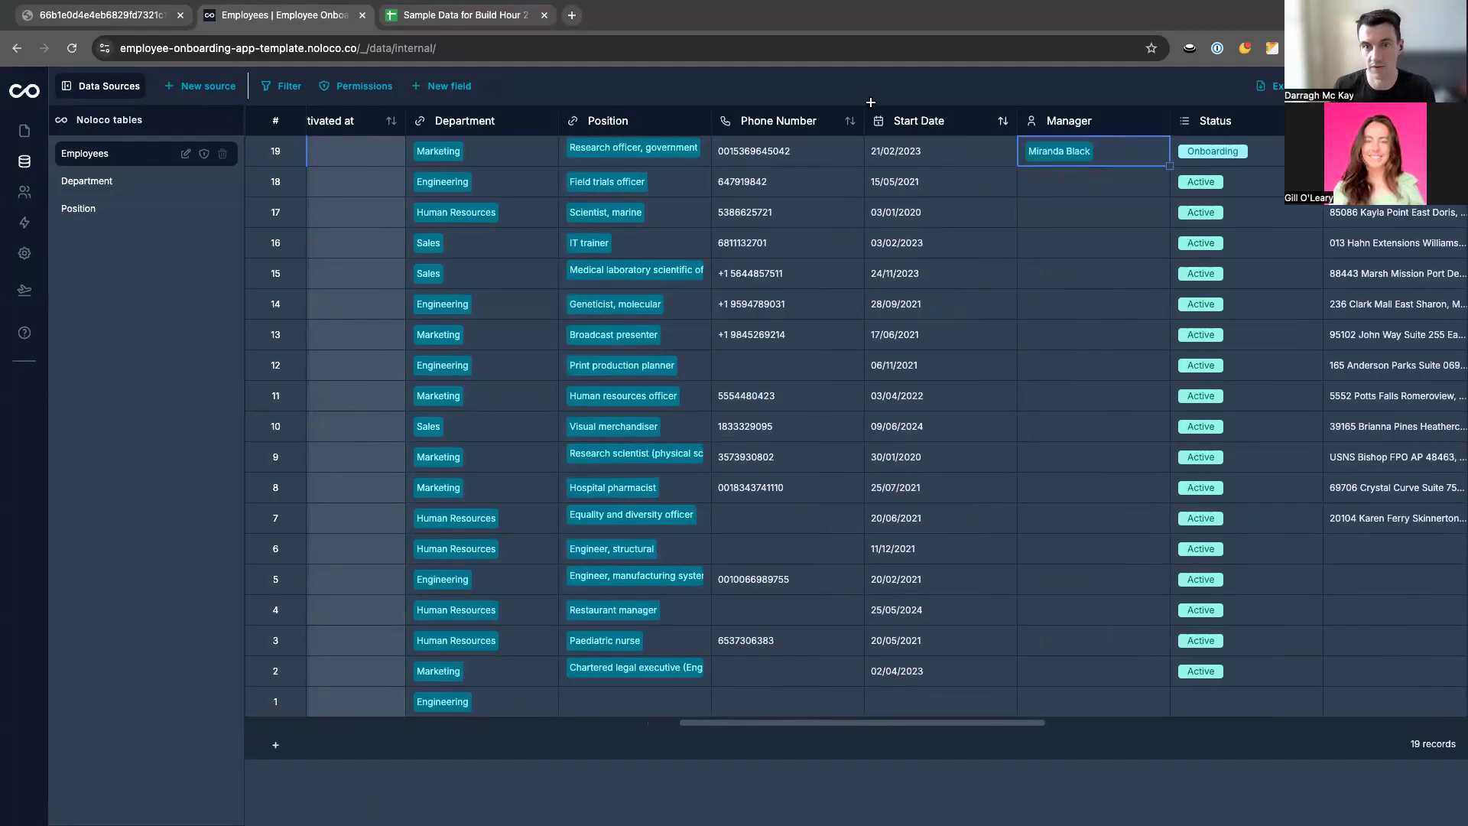
Return to the My Profile page and rename Tab 2 to My Manager.
left_click(25, 133)
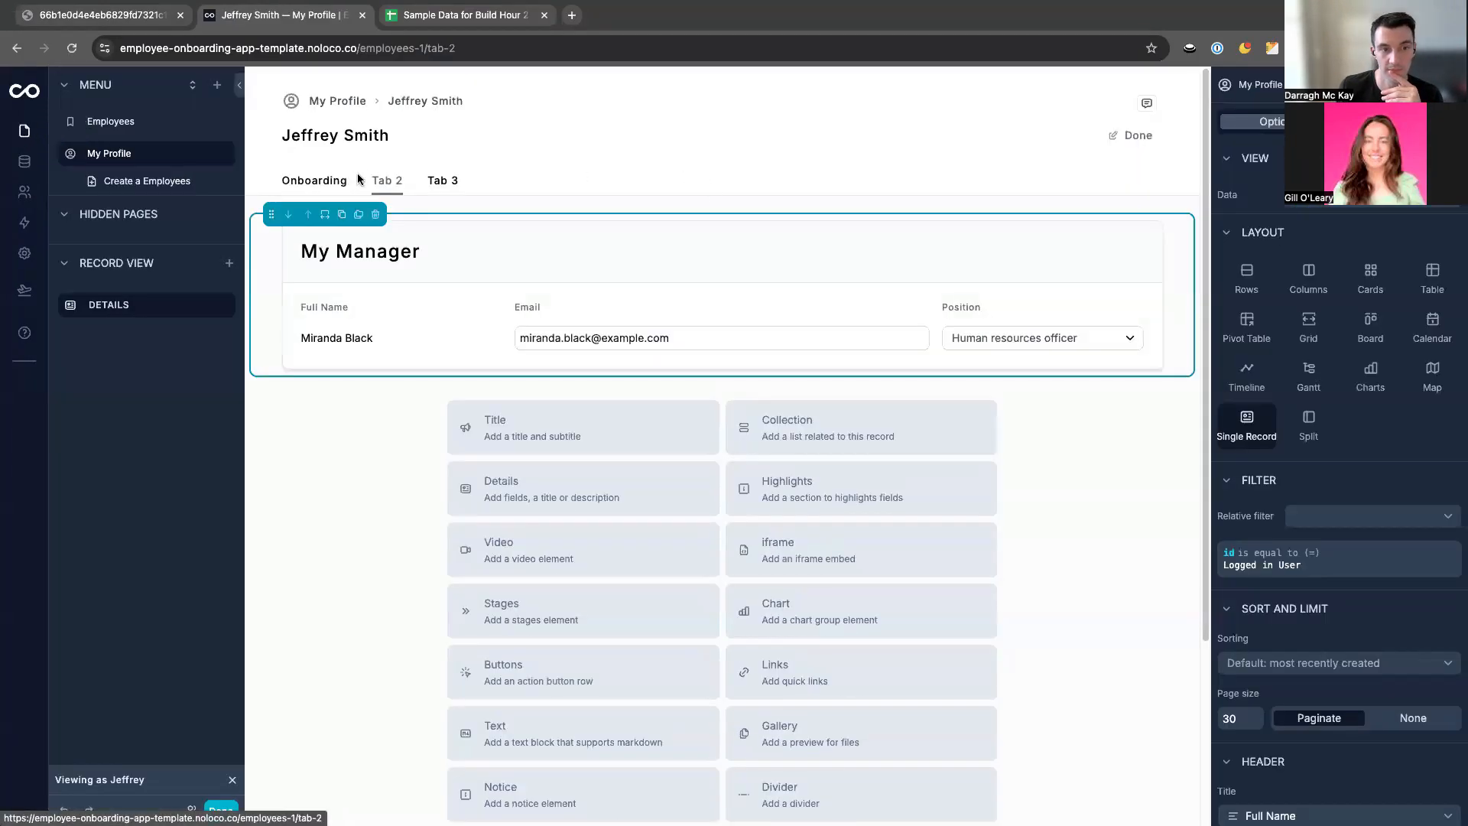
scroll(1321, 454, "down", 7)
scroll(1322, 454, "down", 4)
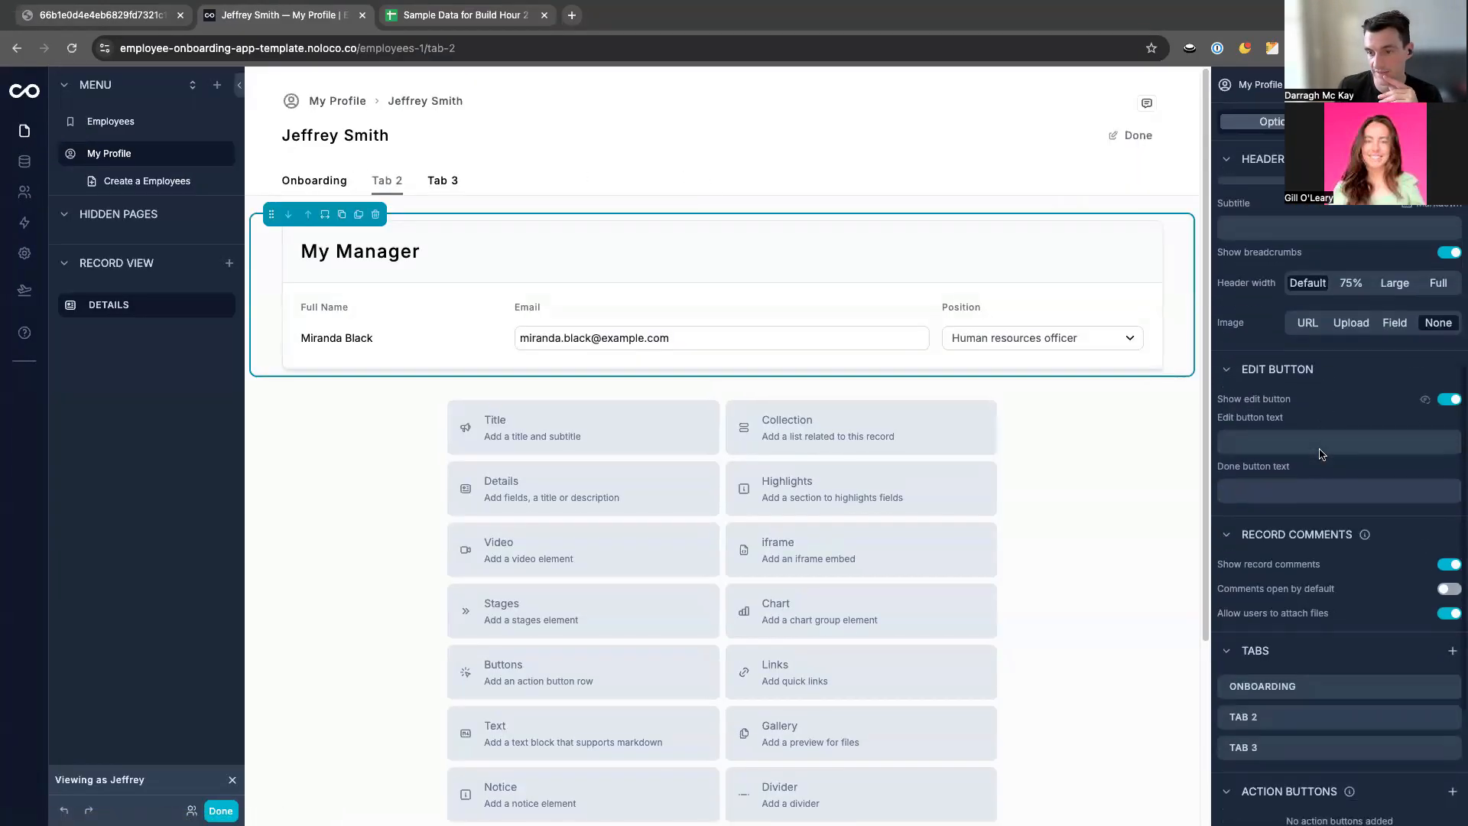
left_click(1442, 551)
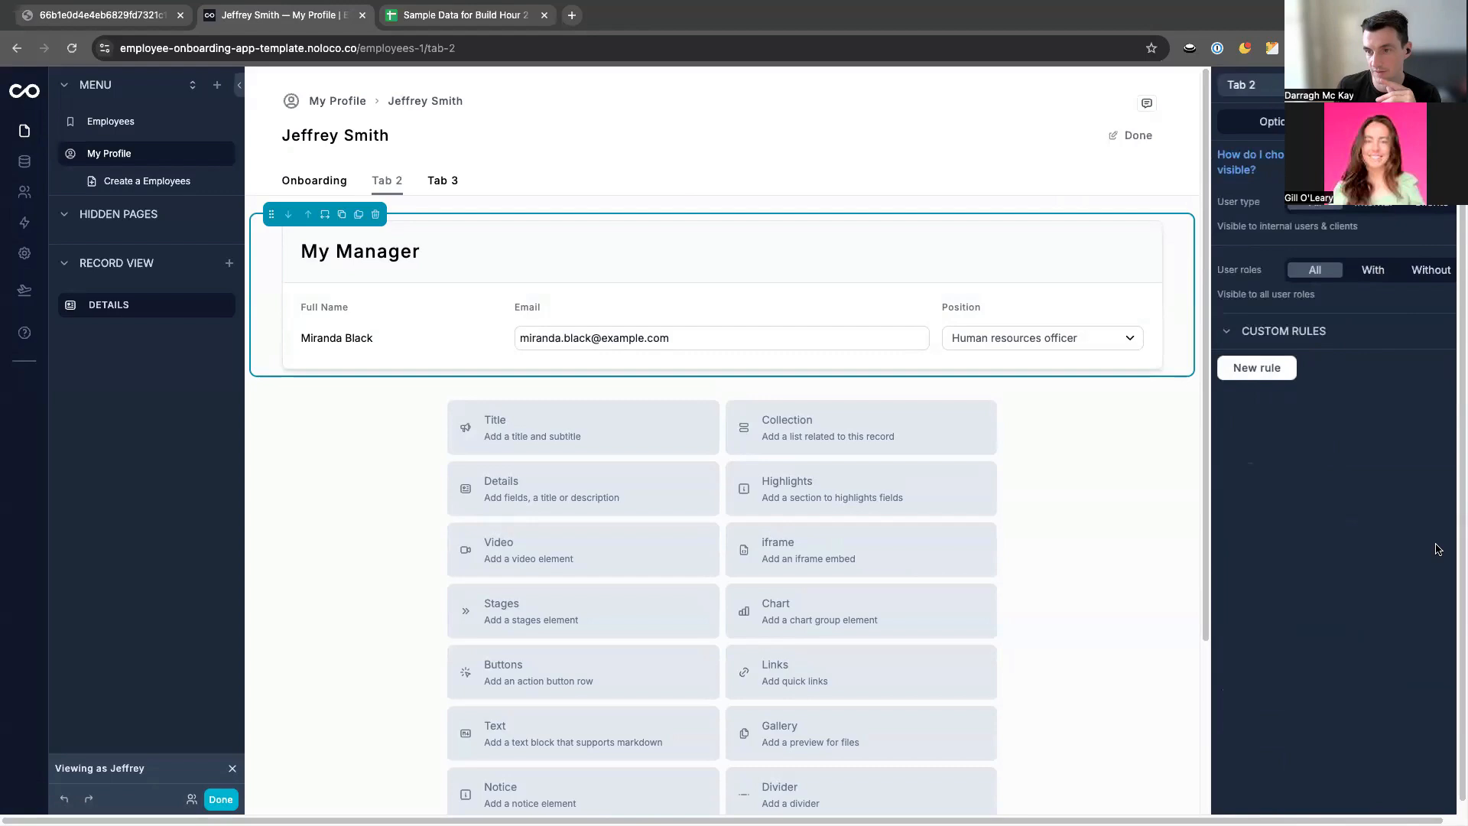
left_click(1269, 122)
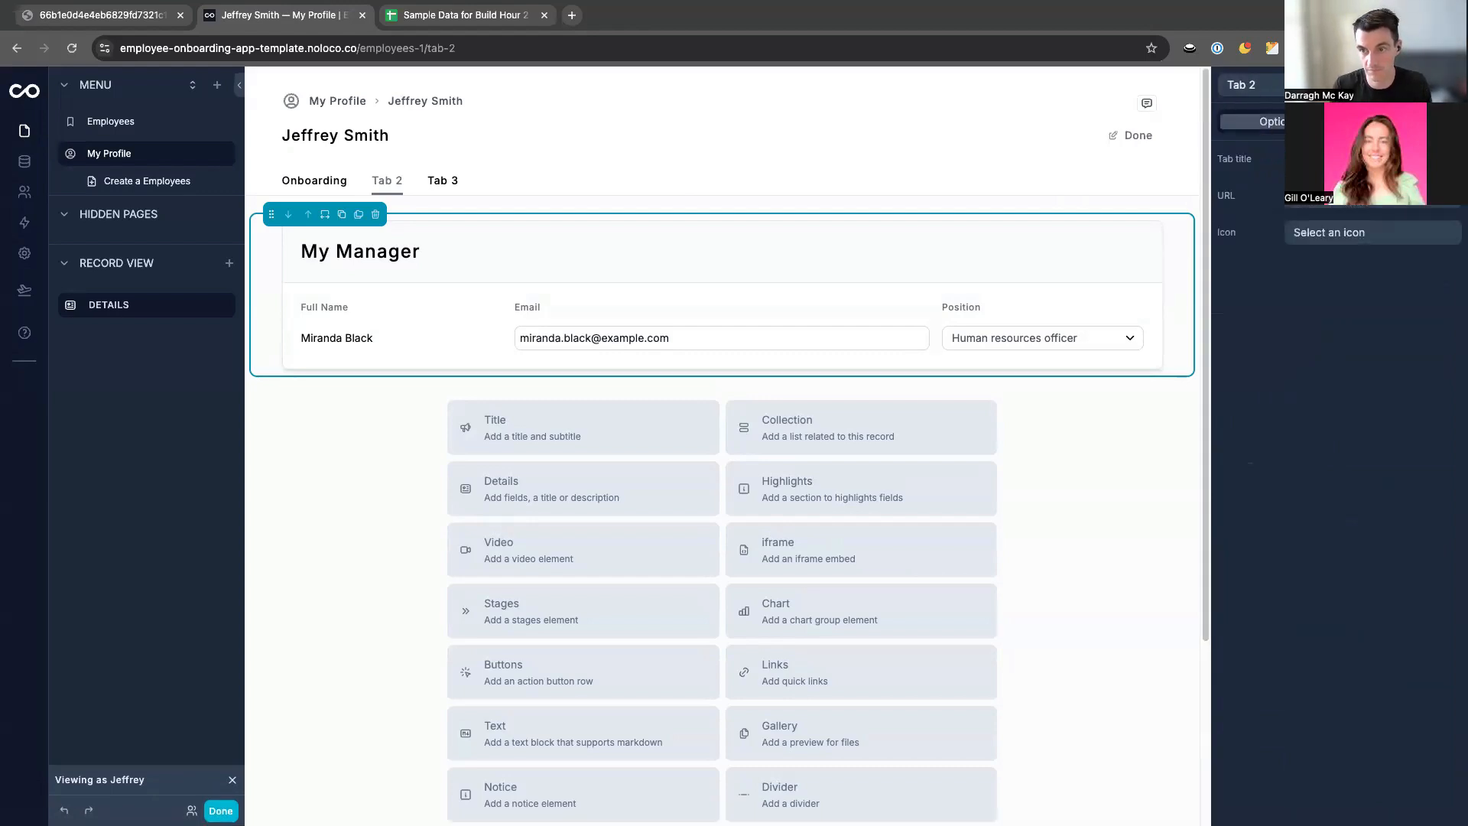
type("M")
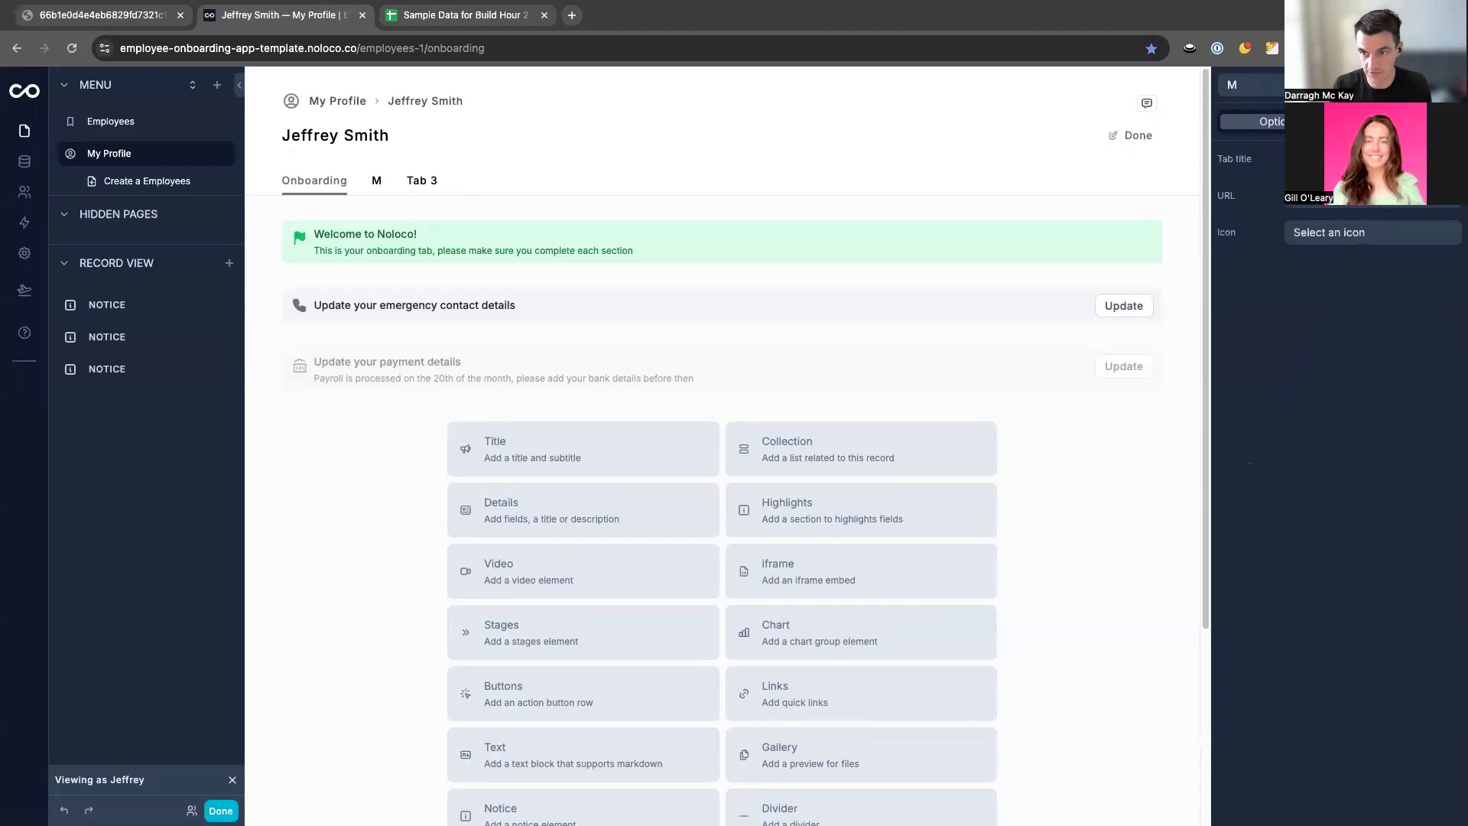
type("y Manager")
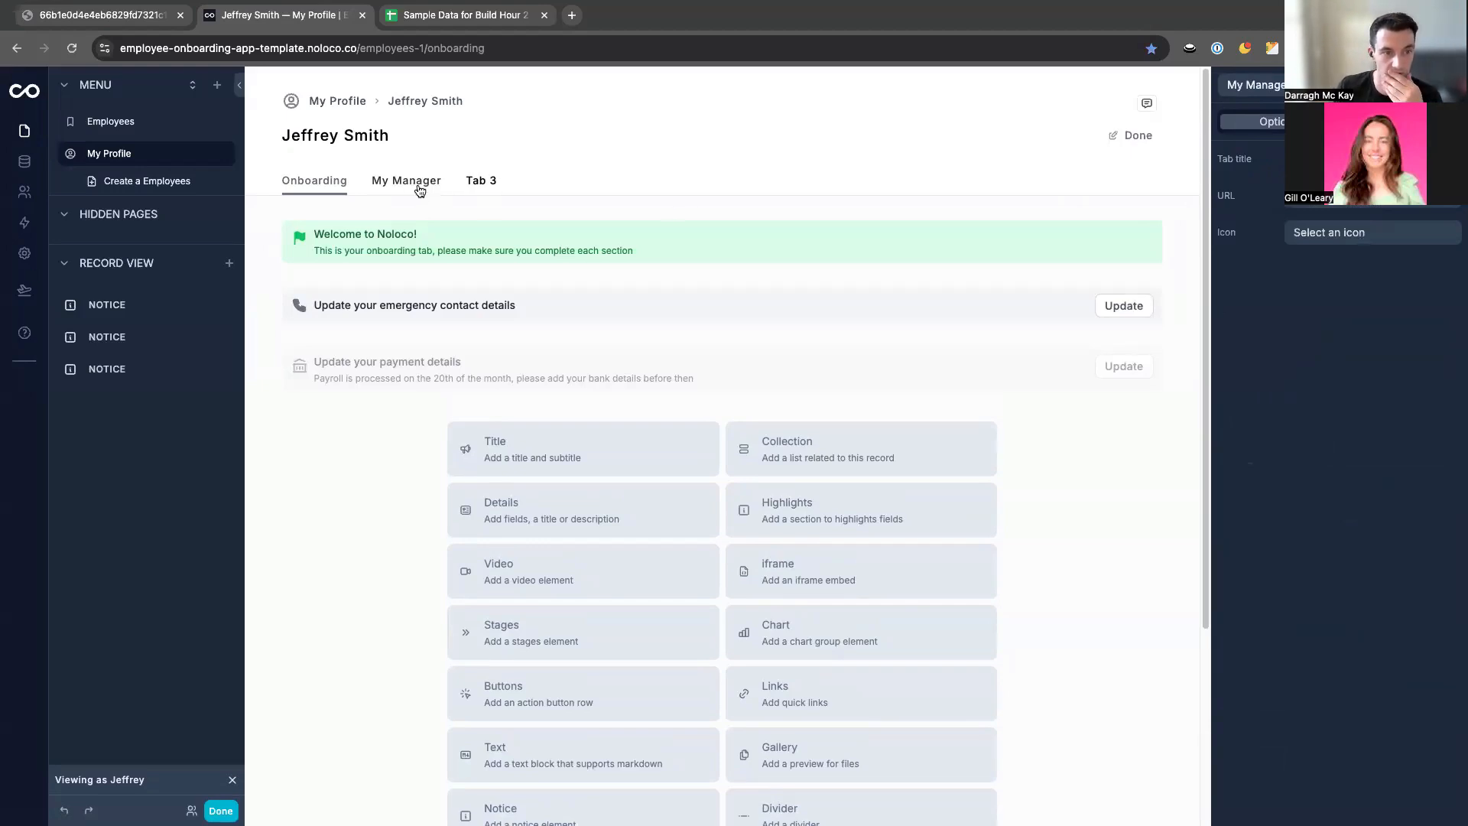
Open the My Manager tab and switch the record out of edit mode, leaving the tab's settings.
left_click(419, 190)
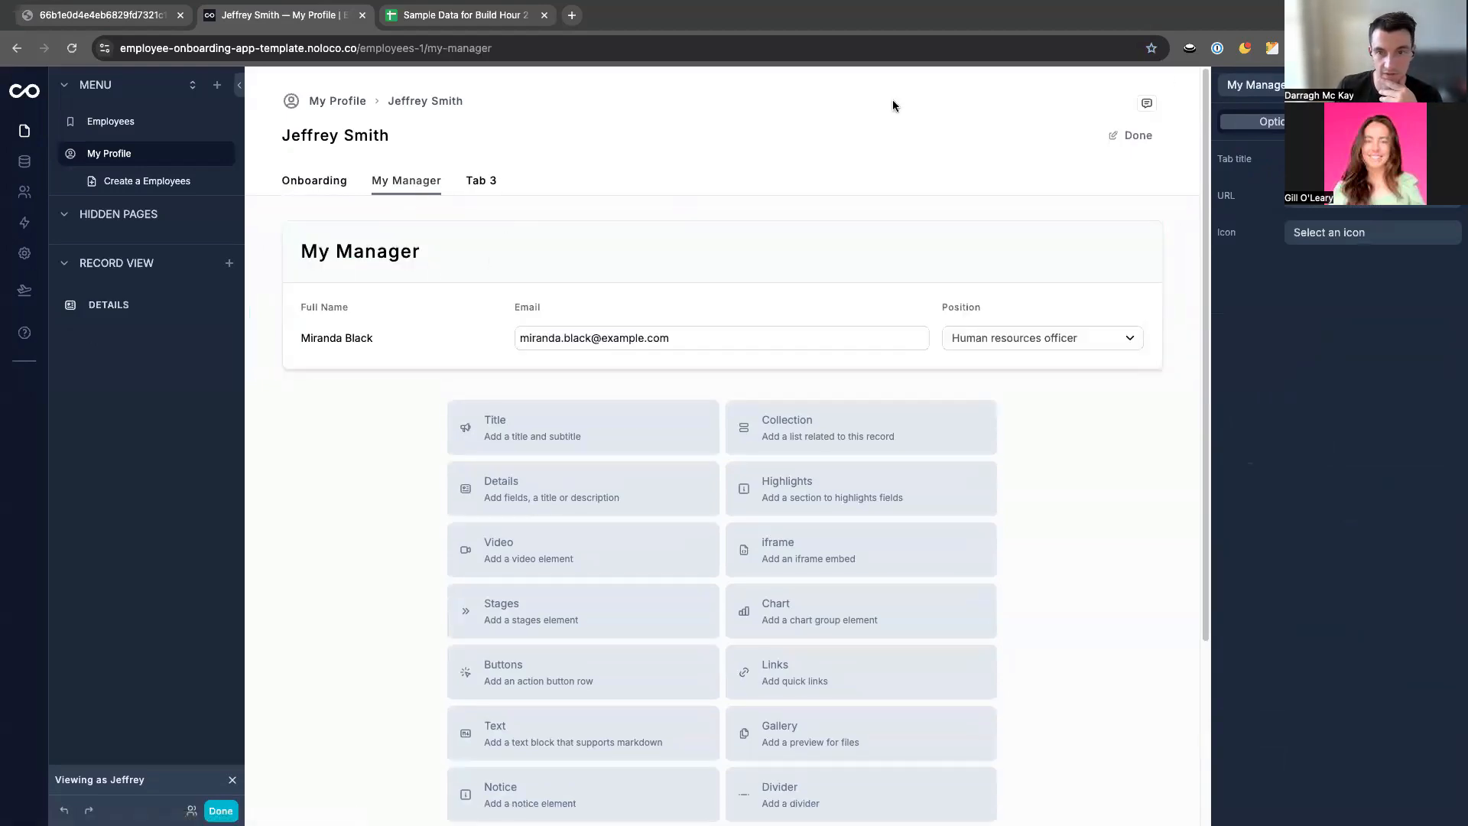
left_click(1137, 135)
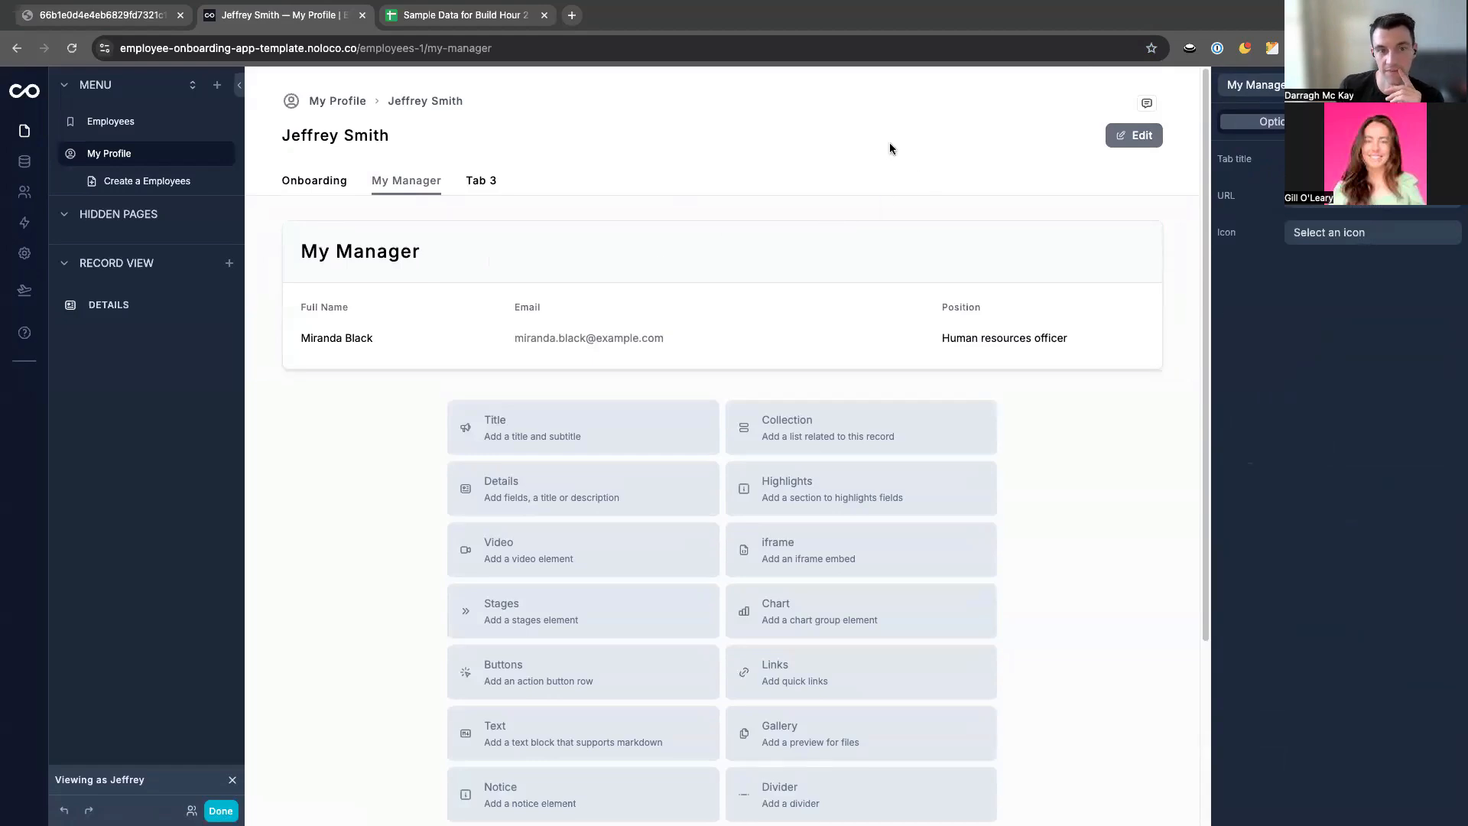
left_click(1450, 85)
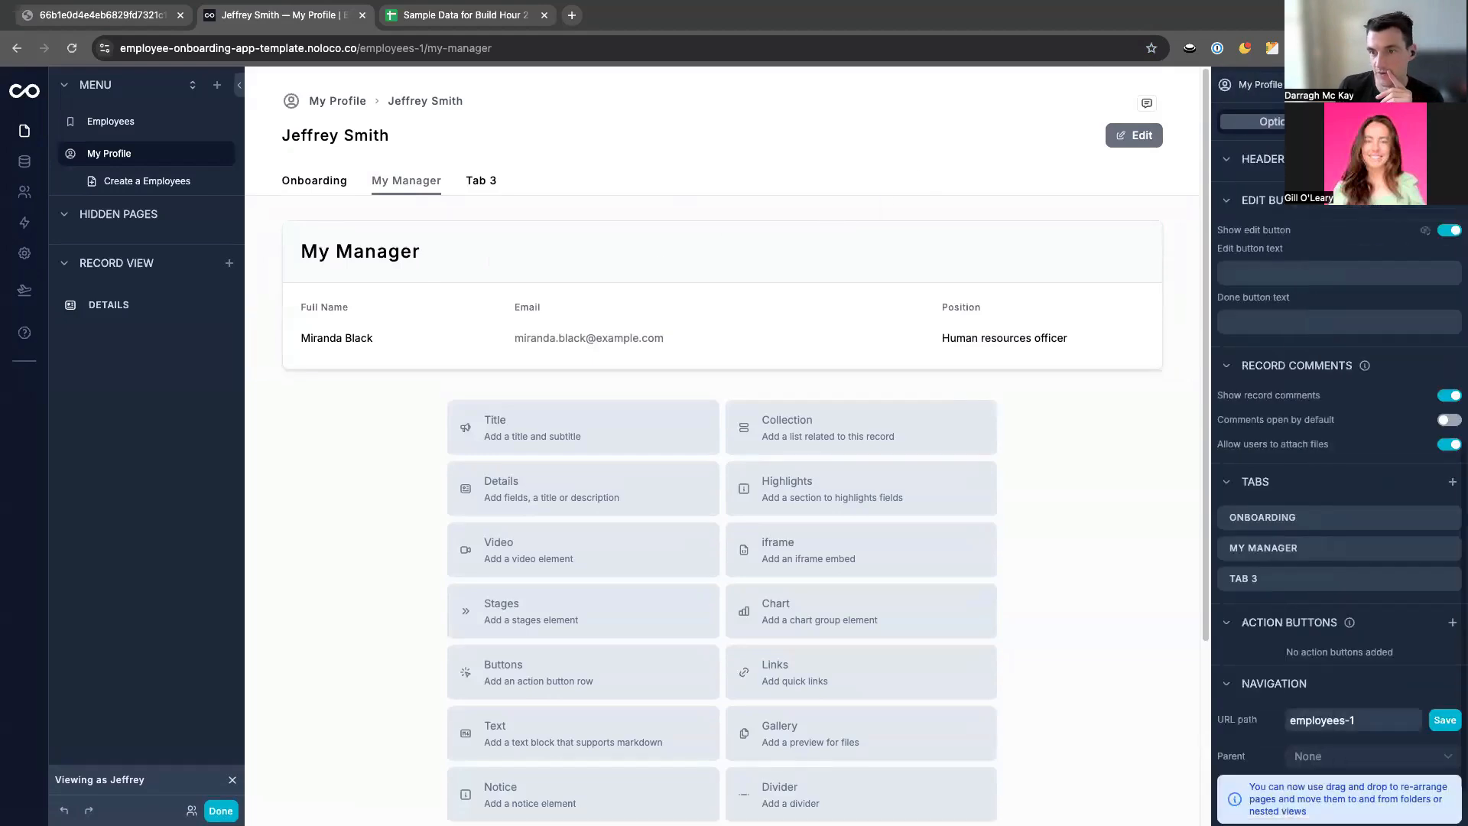
Turn off the edit button for the My Profile page.
scroll(1298, 433, "down", 2)
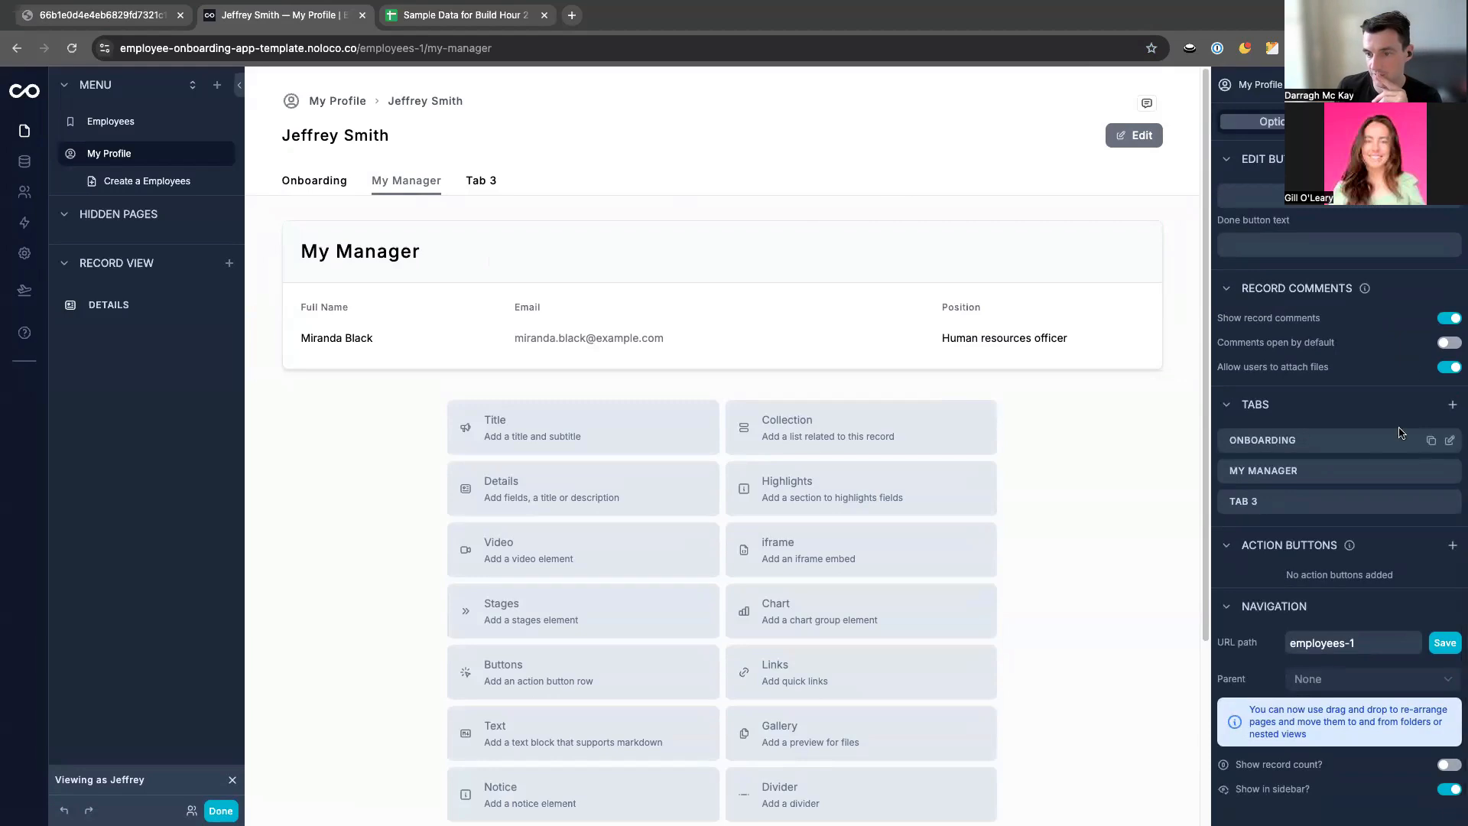
scroll(1380, 488, "up", 3)
scroll(1381, 488, "up", 3)
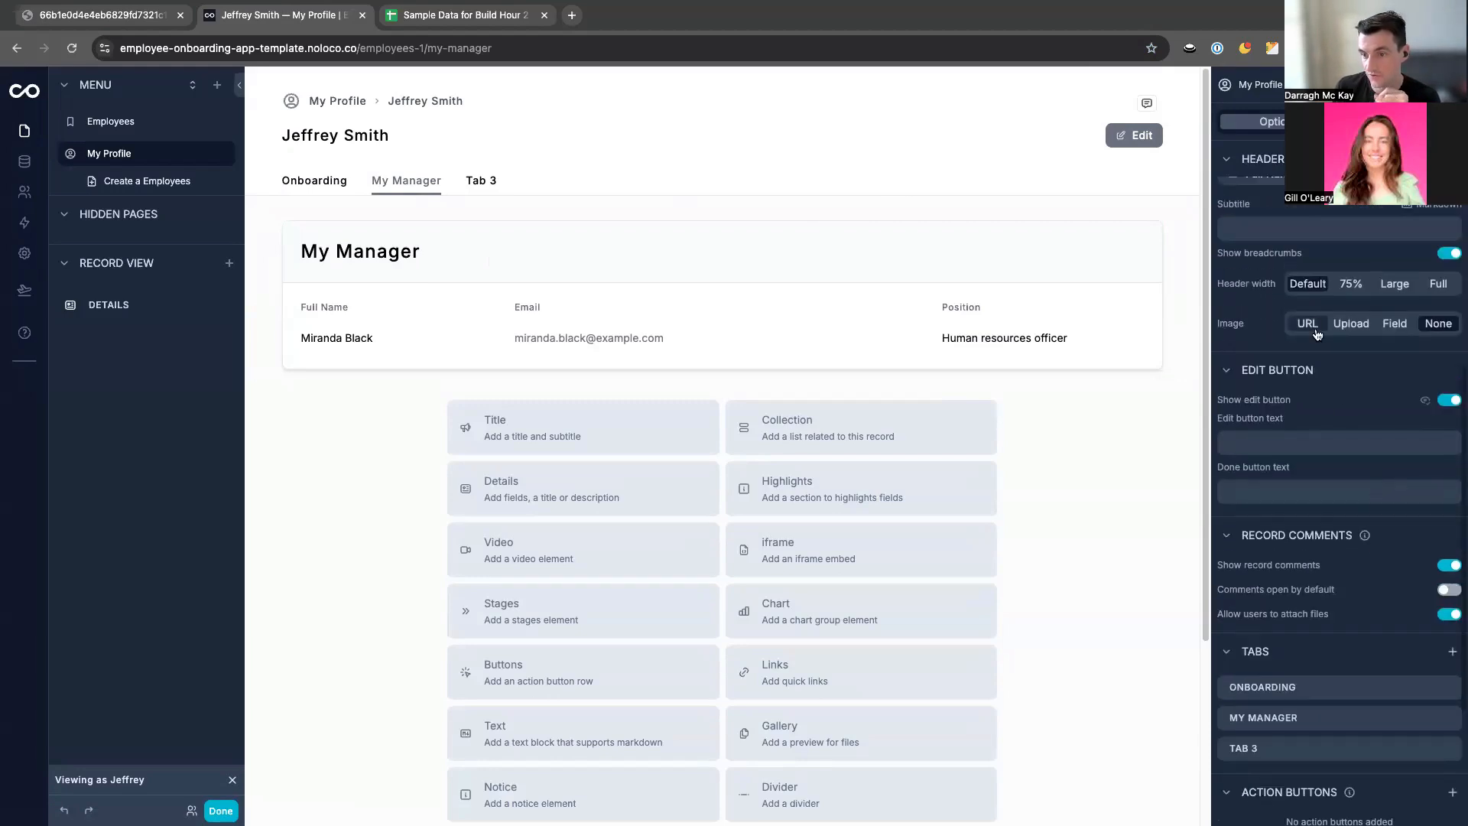
left_click(1450, 400)
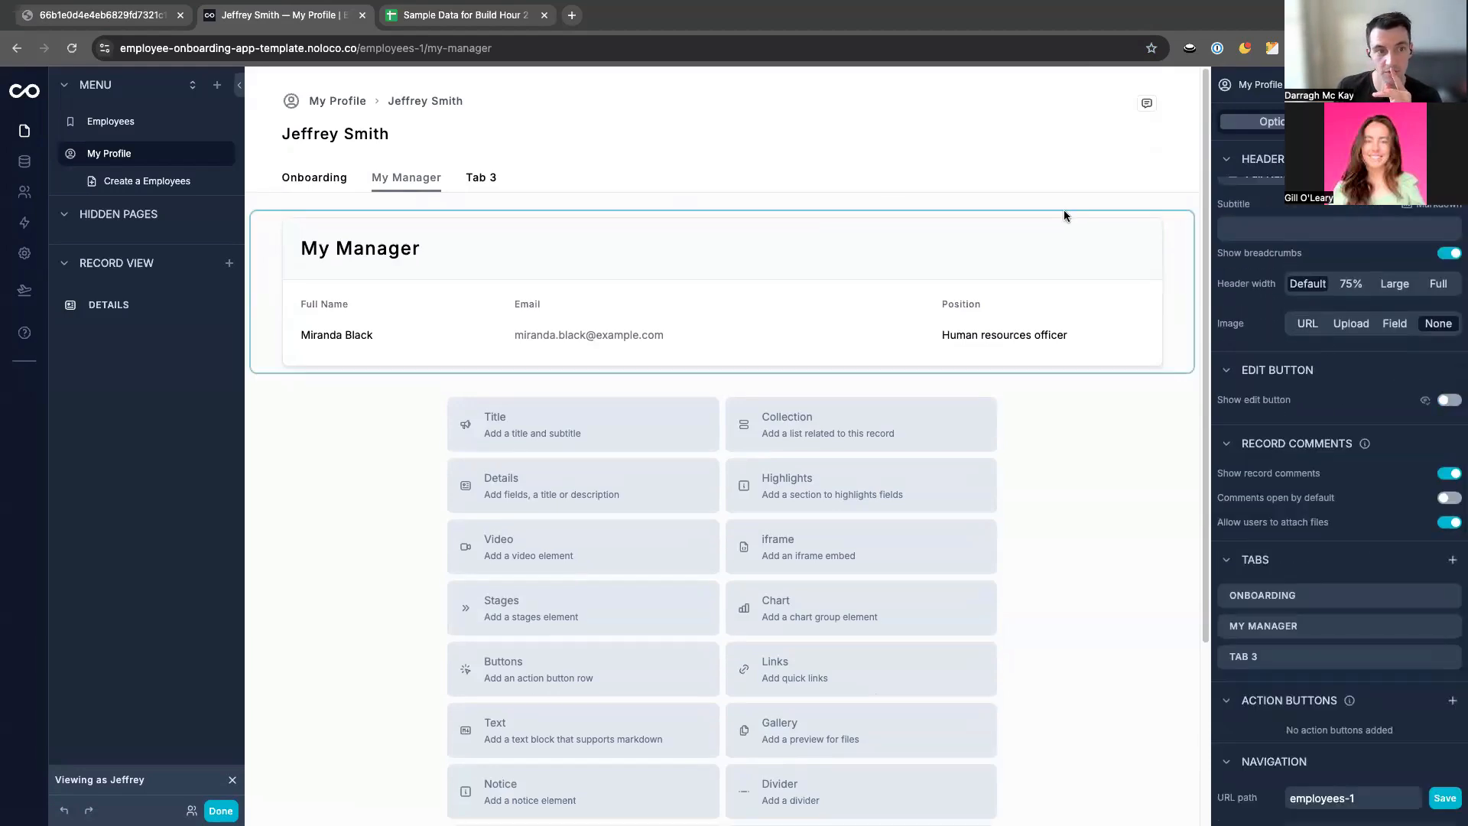
left_click(1447, 474)
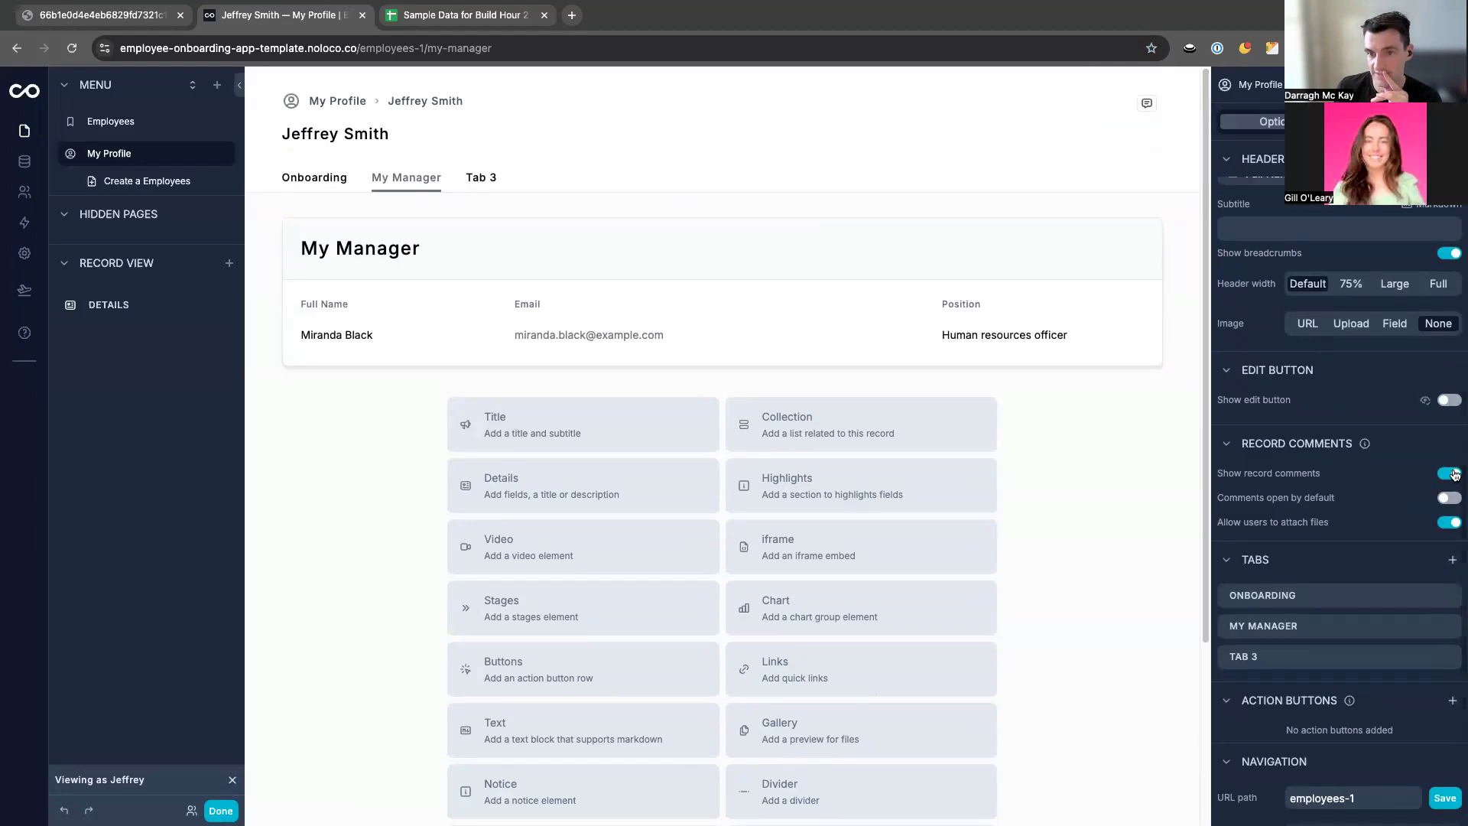
Add an action button to the My Manager section with the One Click type and the MailFilled icon.
left_click(533, 274)
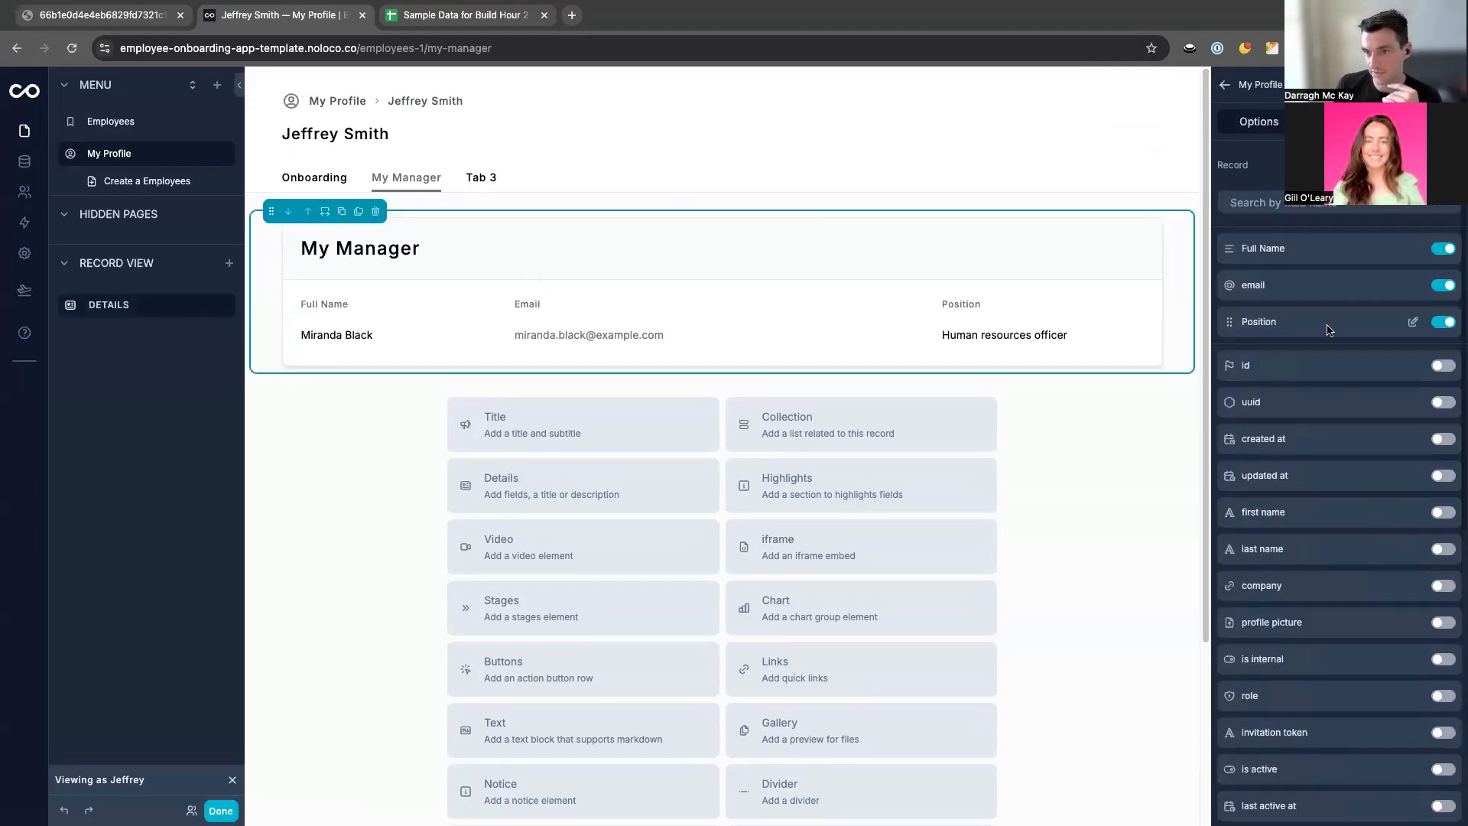
left_click(1252, 126)
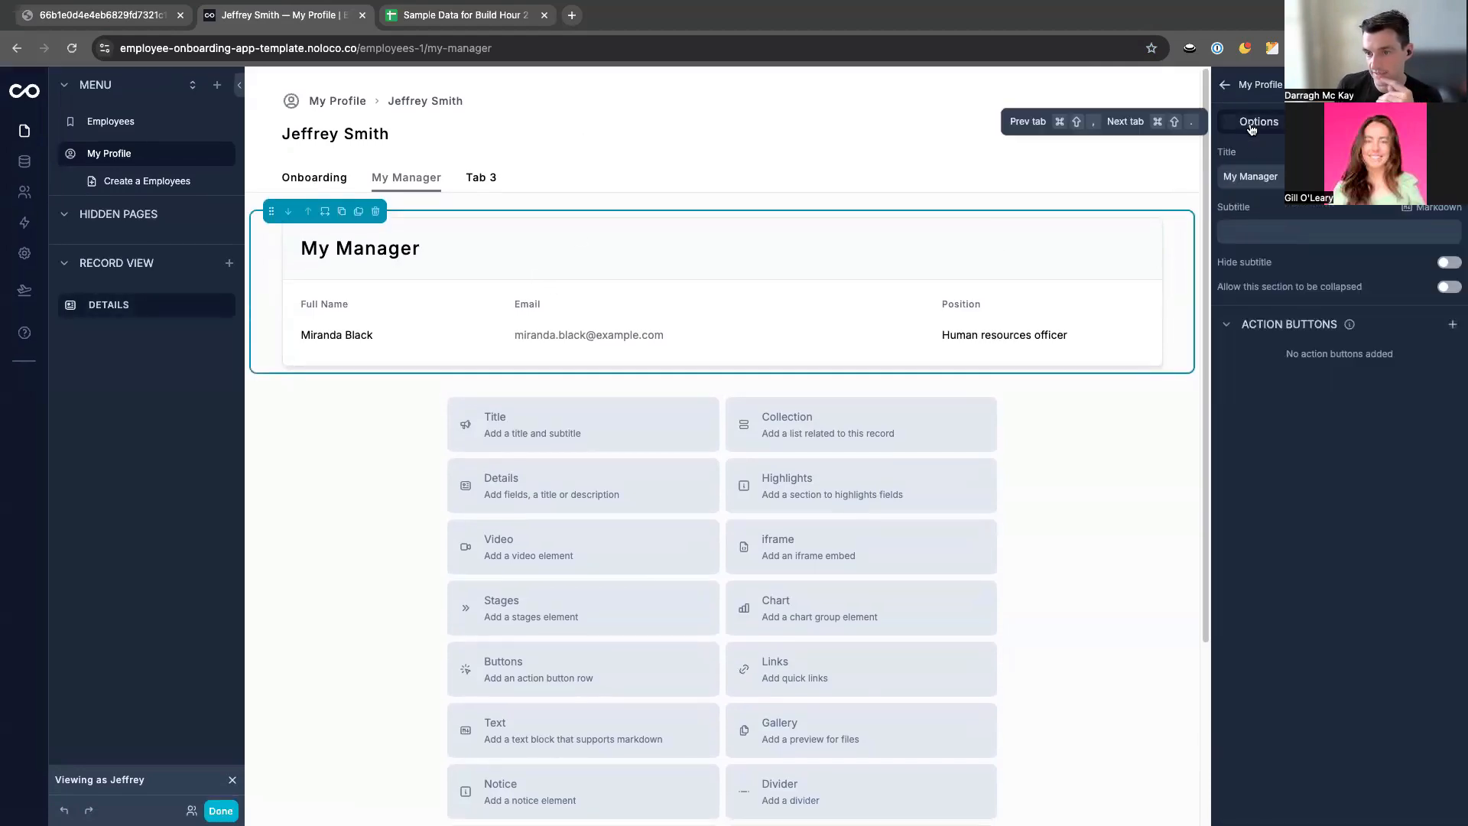
left_click(1453, 324)
left_click(1449, 364)
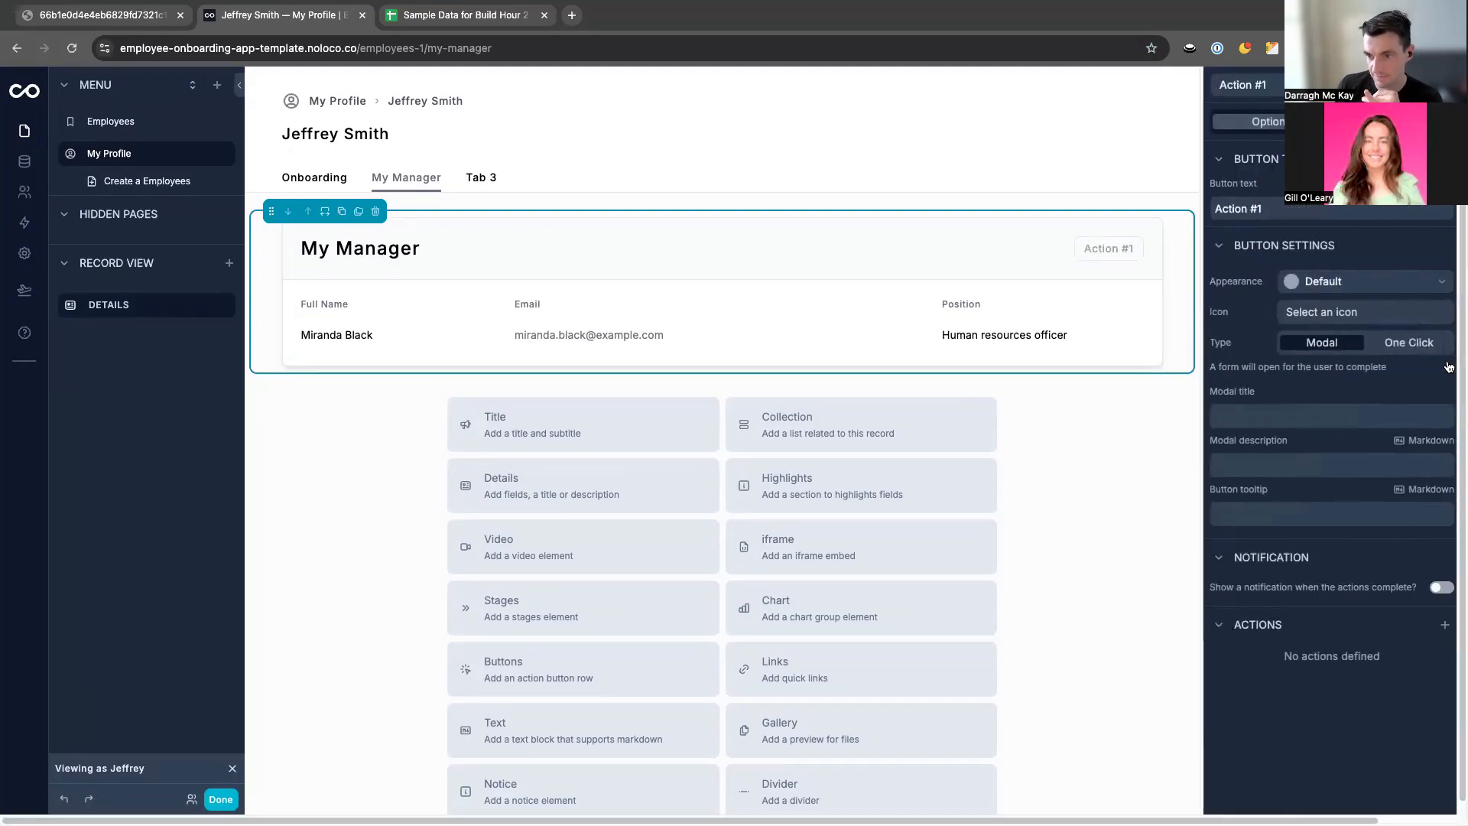
left_click(1405, 346)
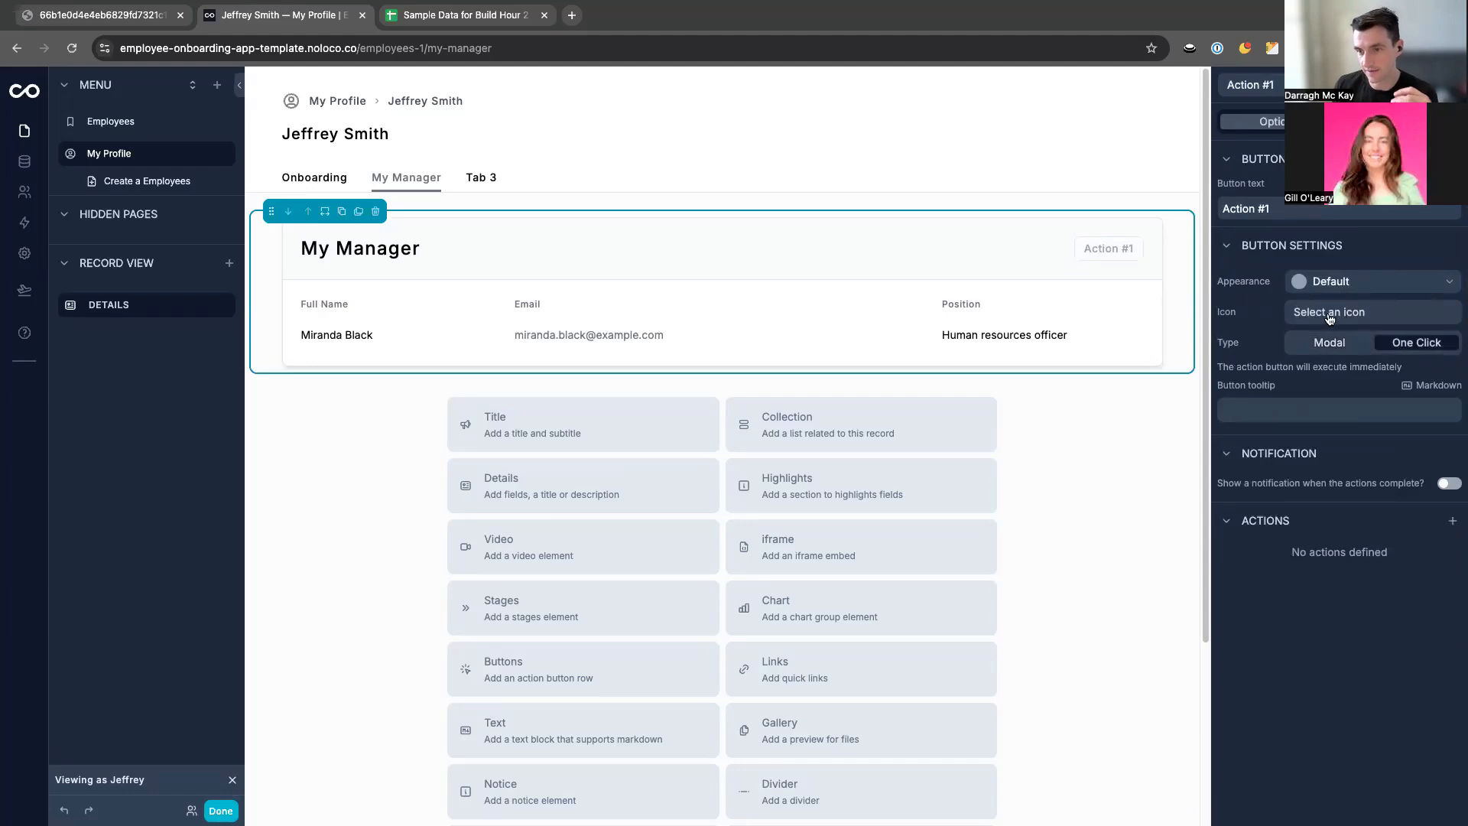
left_click(1329, 314)
type("mail")
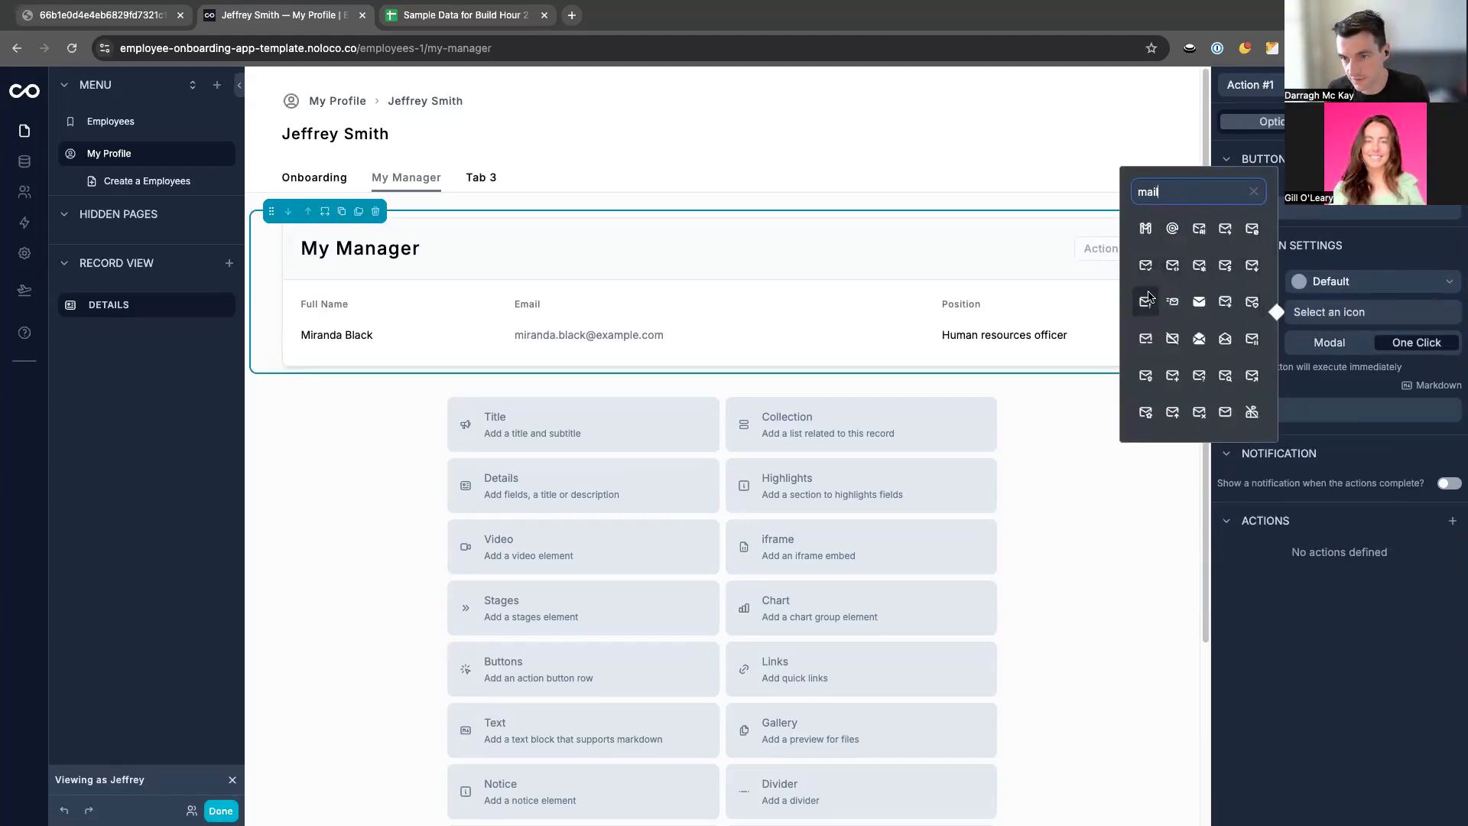
left_click(1199, 302)
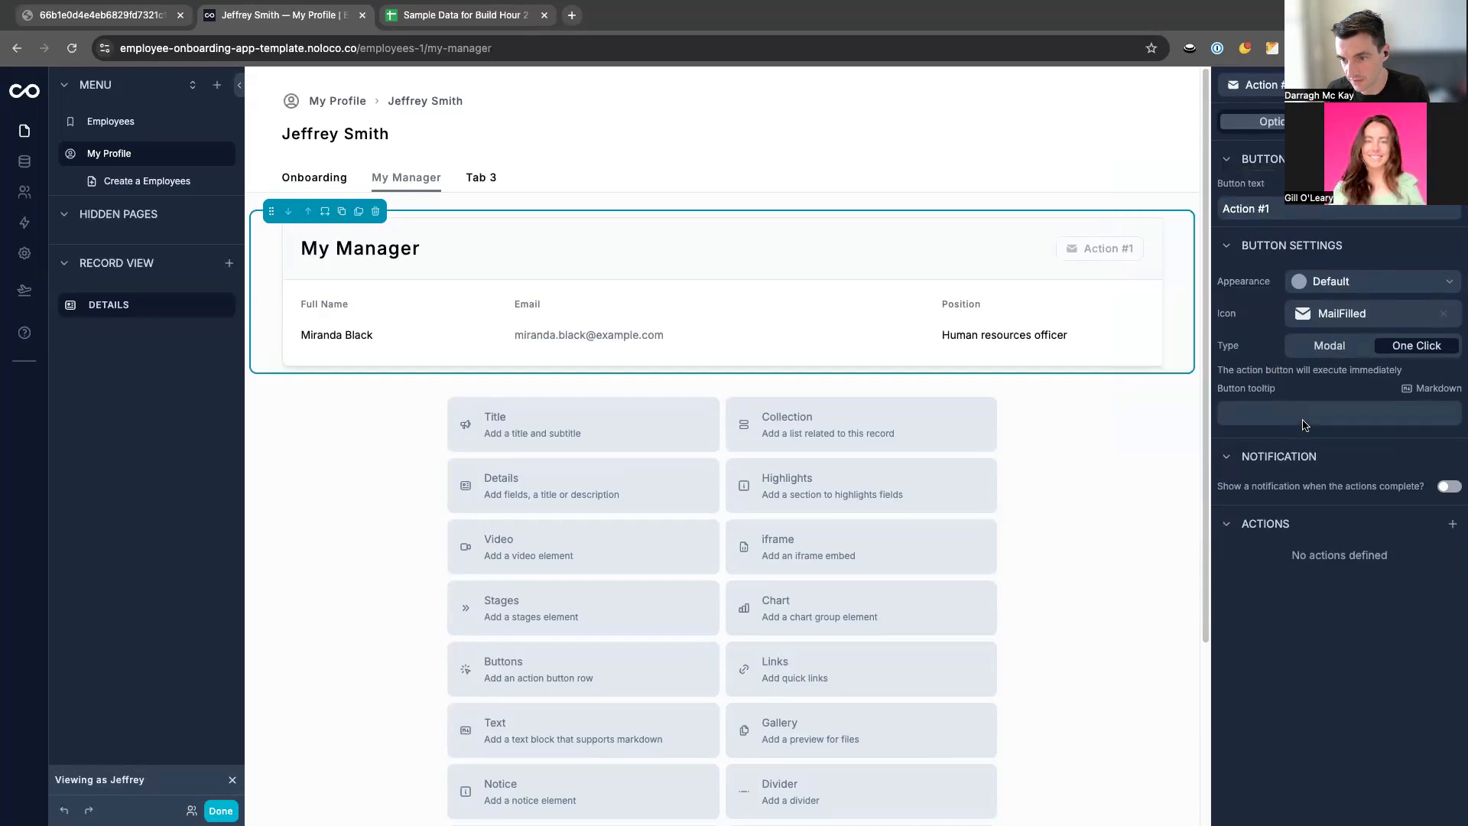
Give the button a Navigate to action with link type Email, using the manager's email field as the address.
left_click(1453, 524)
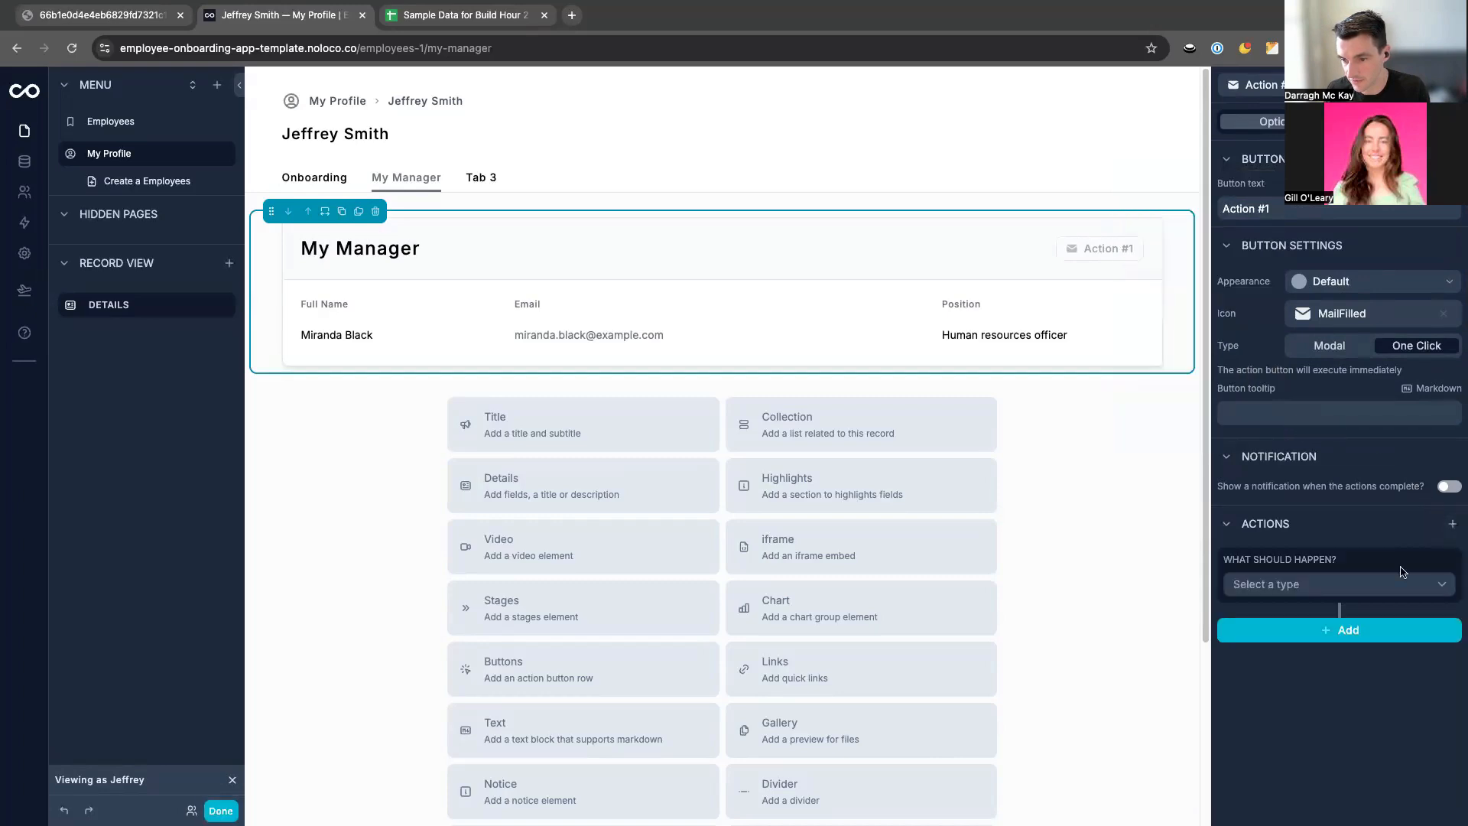
left_click(1373, 588)
left_click(1285, 689)
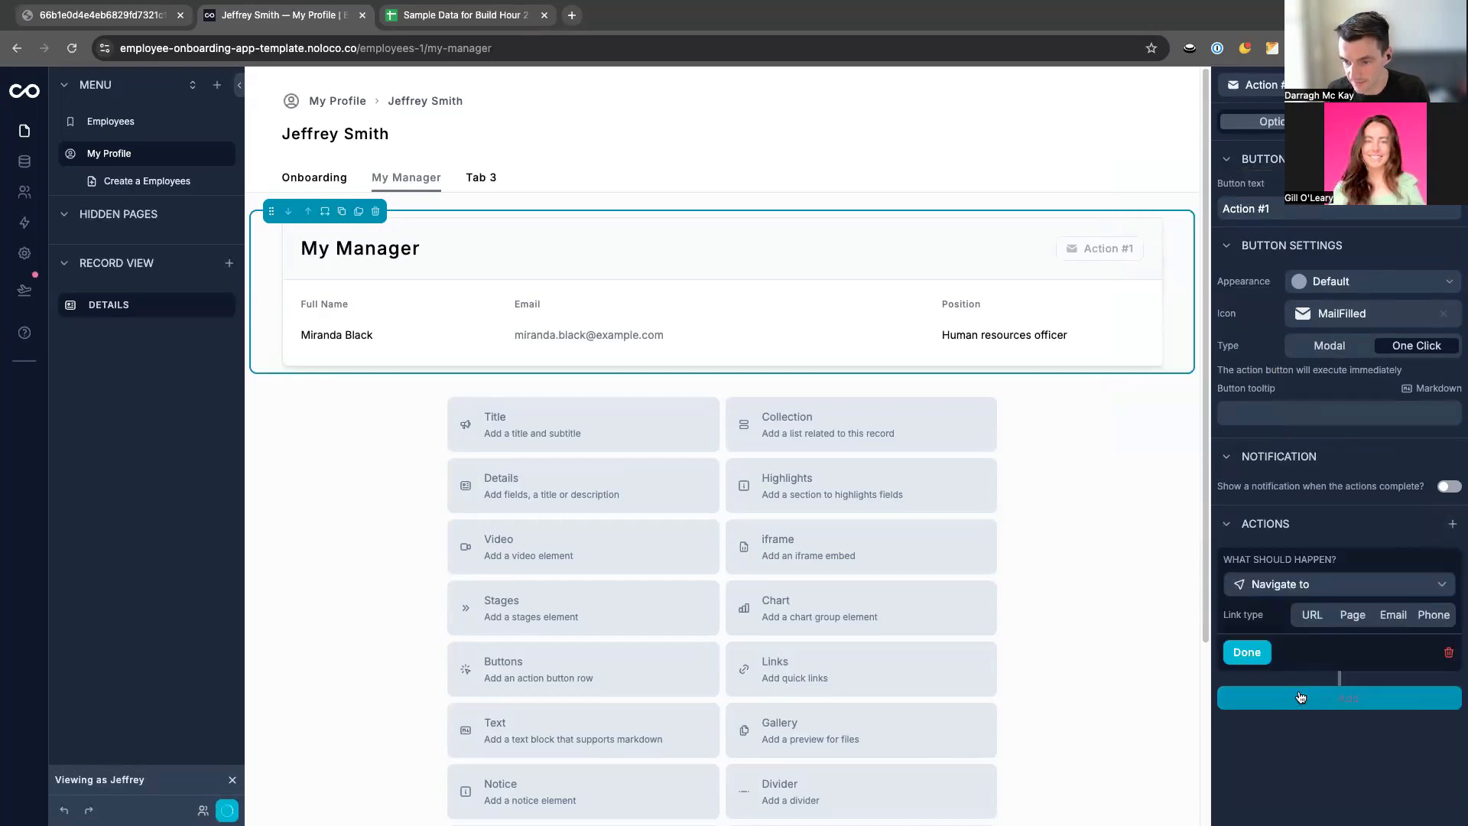
left_click(1397, 616)
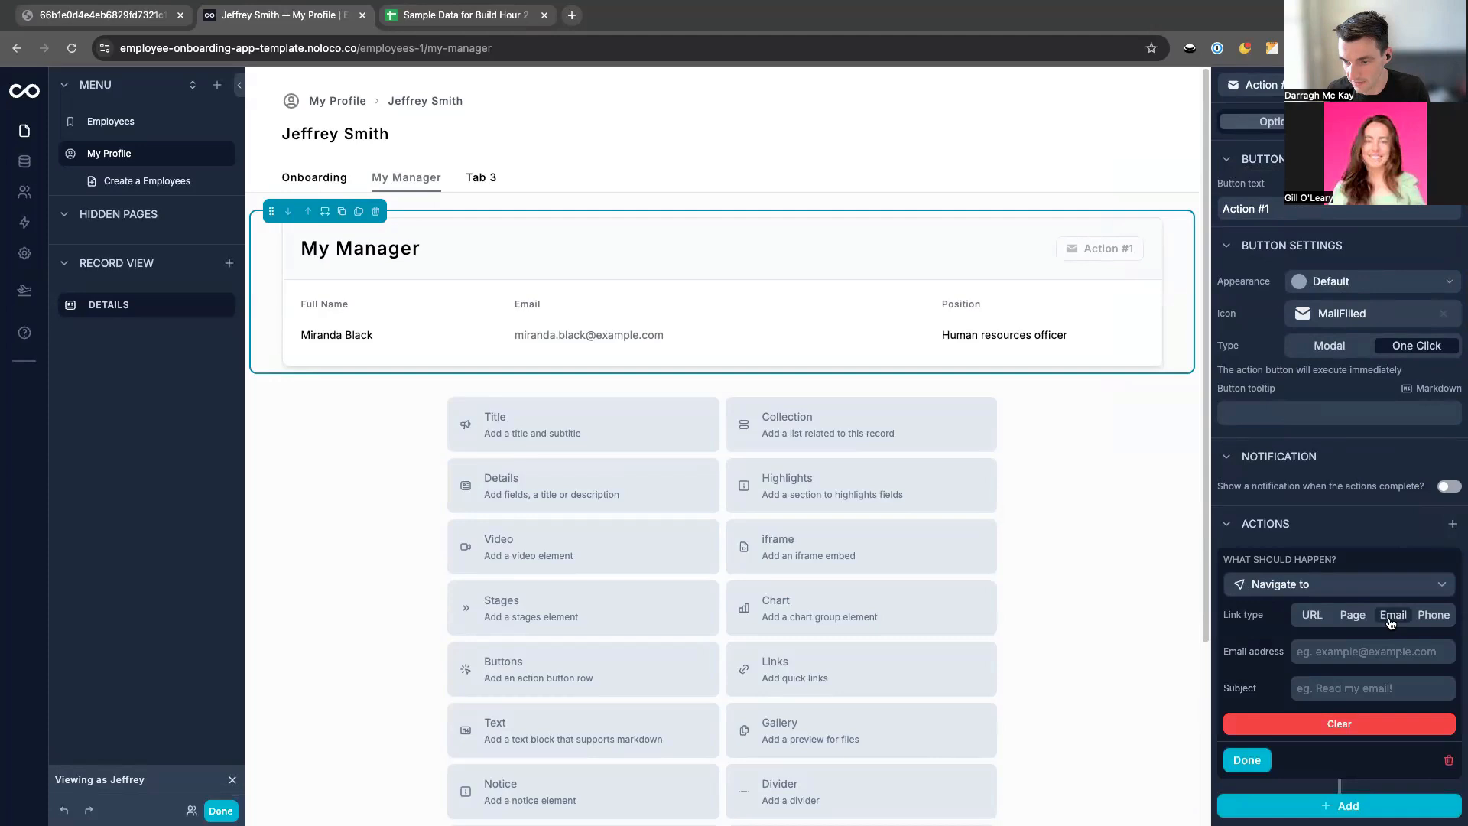
left_click(1322, 652)
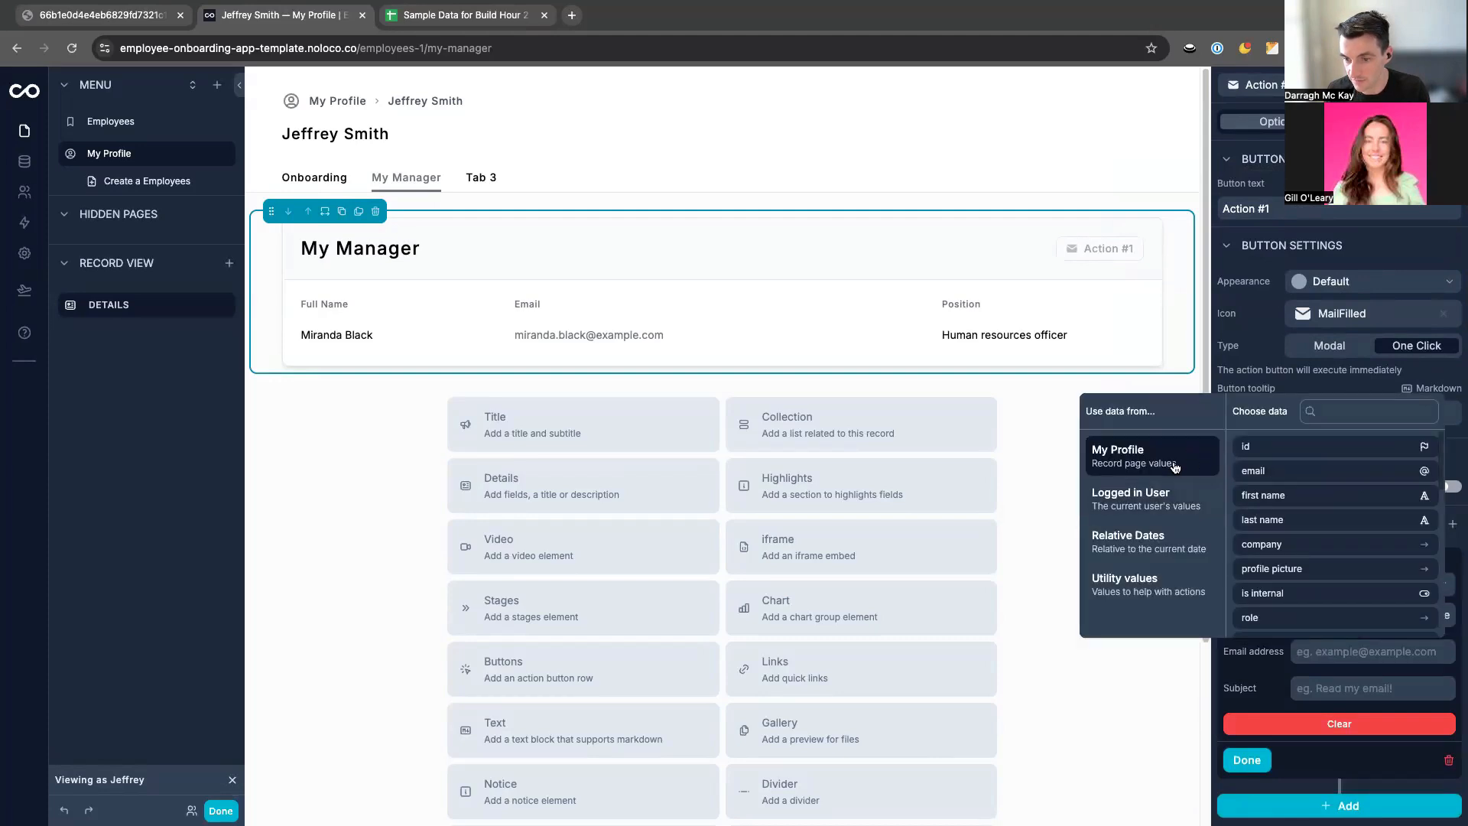
scroll(1266, 472, "down", 10)
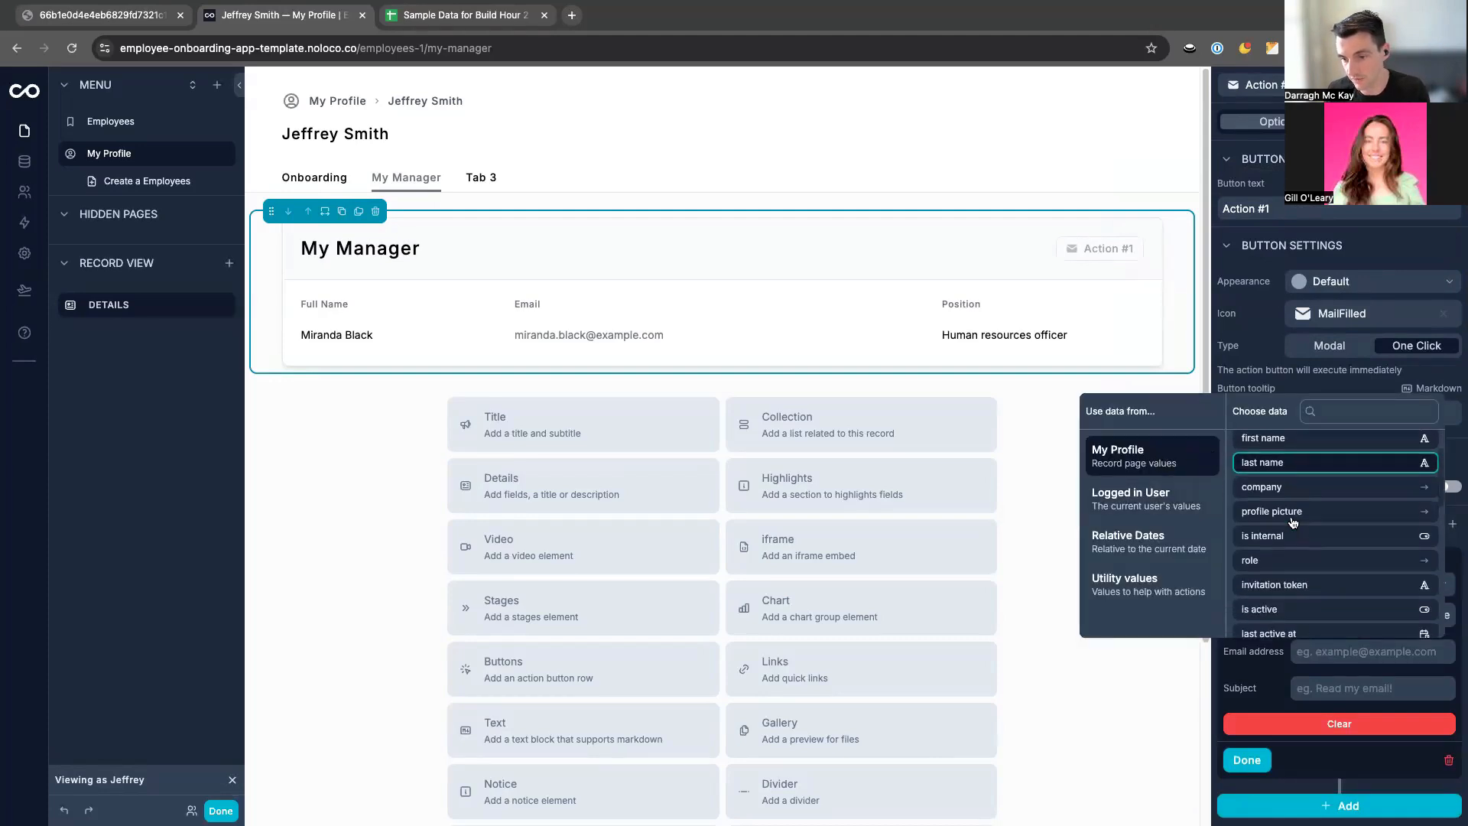
scroll(1304, 551, "down", 2)
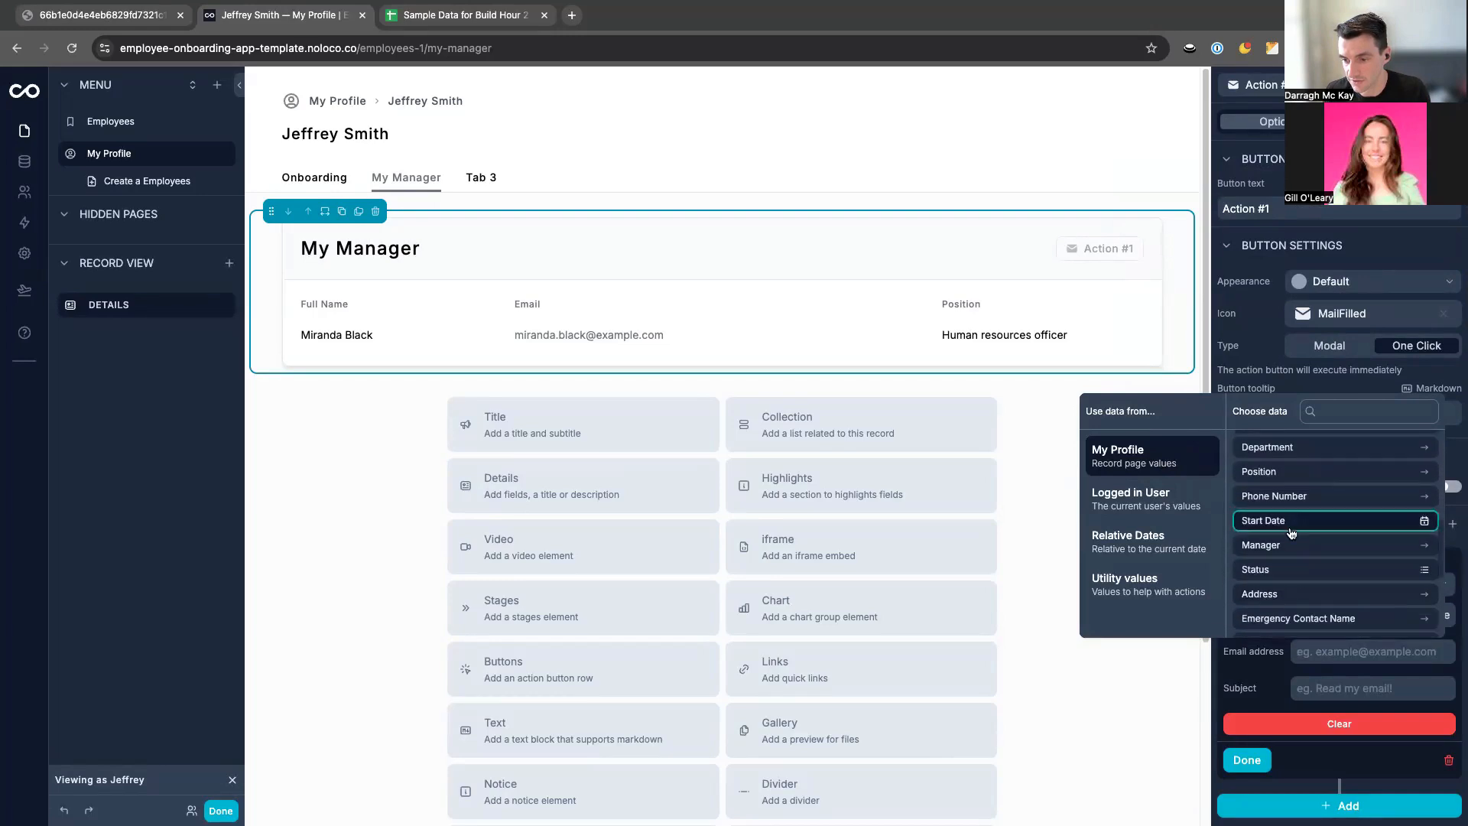
scroll(1307, 520, "down", 3)
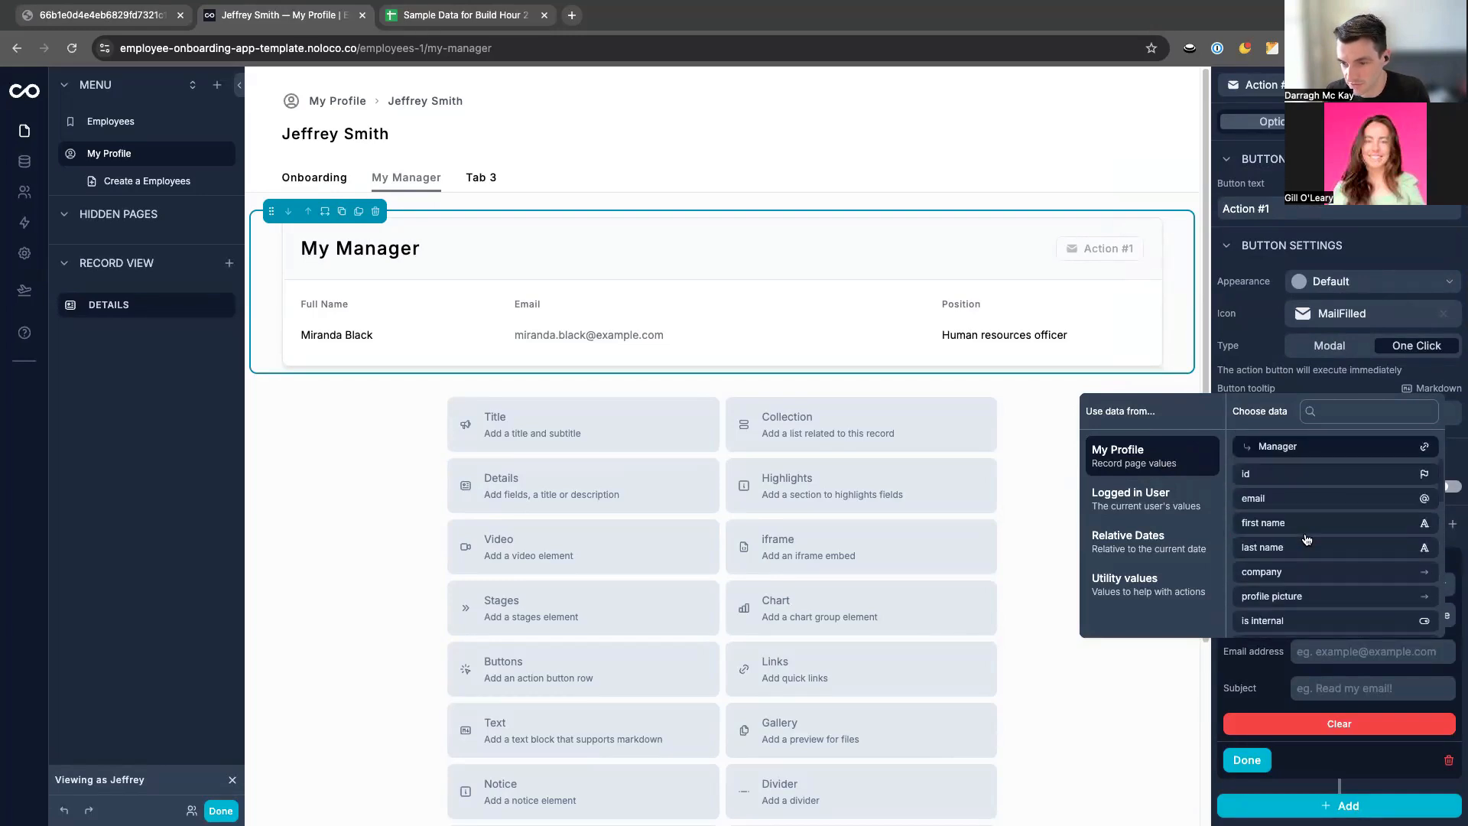
left_click(1291, 501)
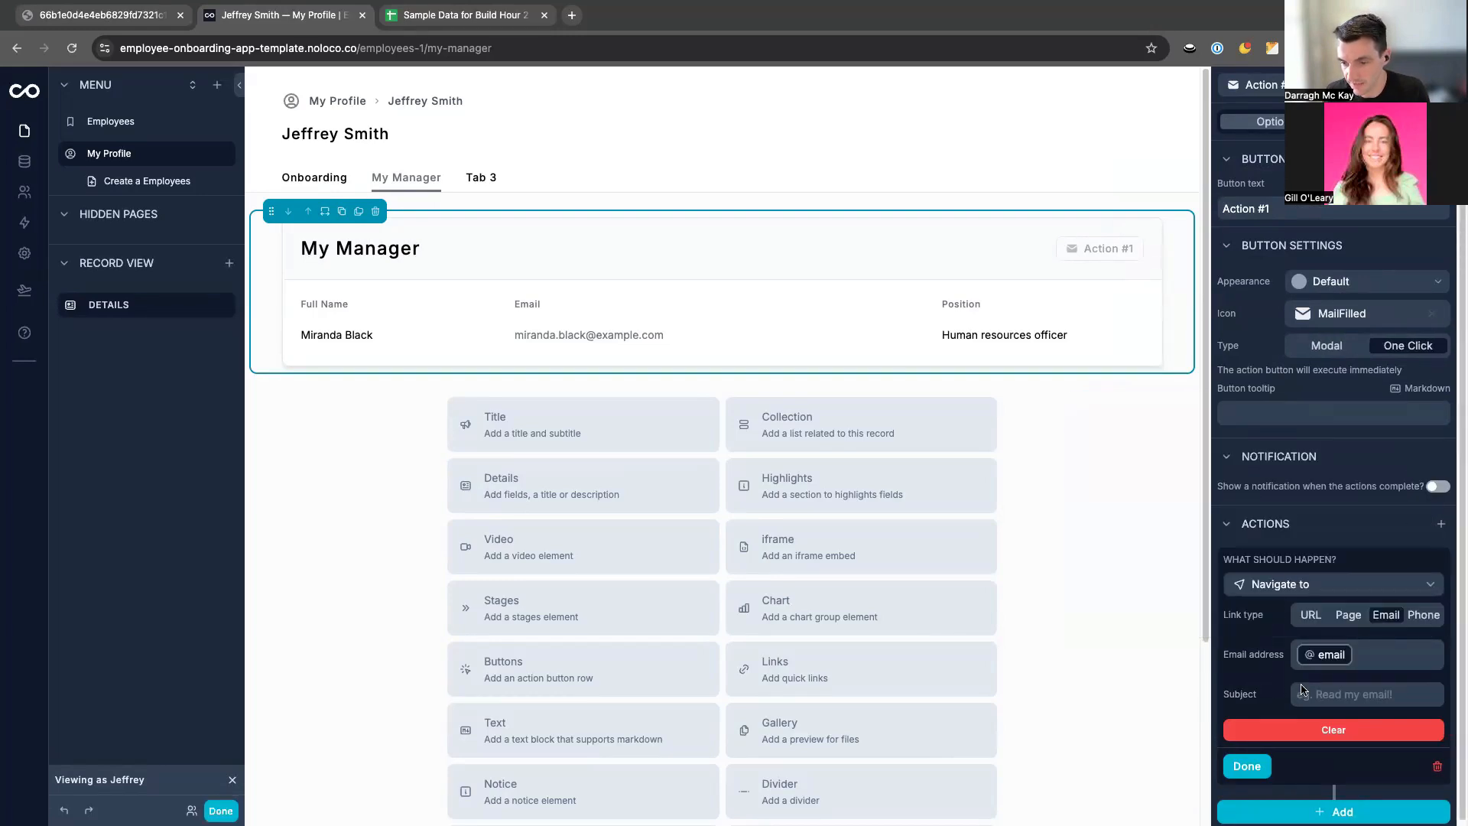
Set the email subject to "Hi", the manager's first name field and ", I have a question!", and finish the action.
left_click(1328, 694)
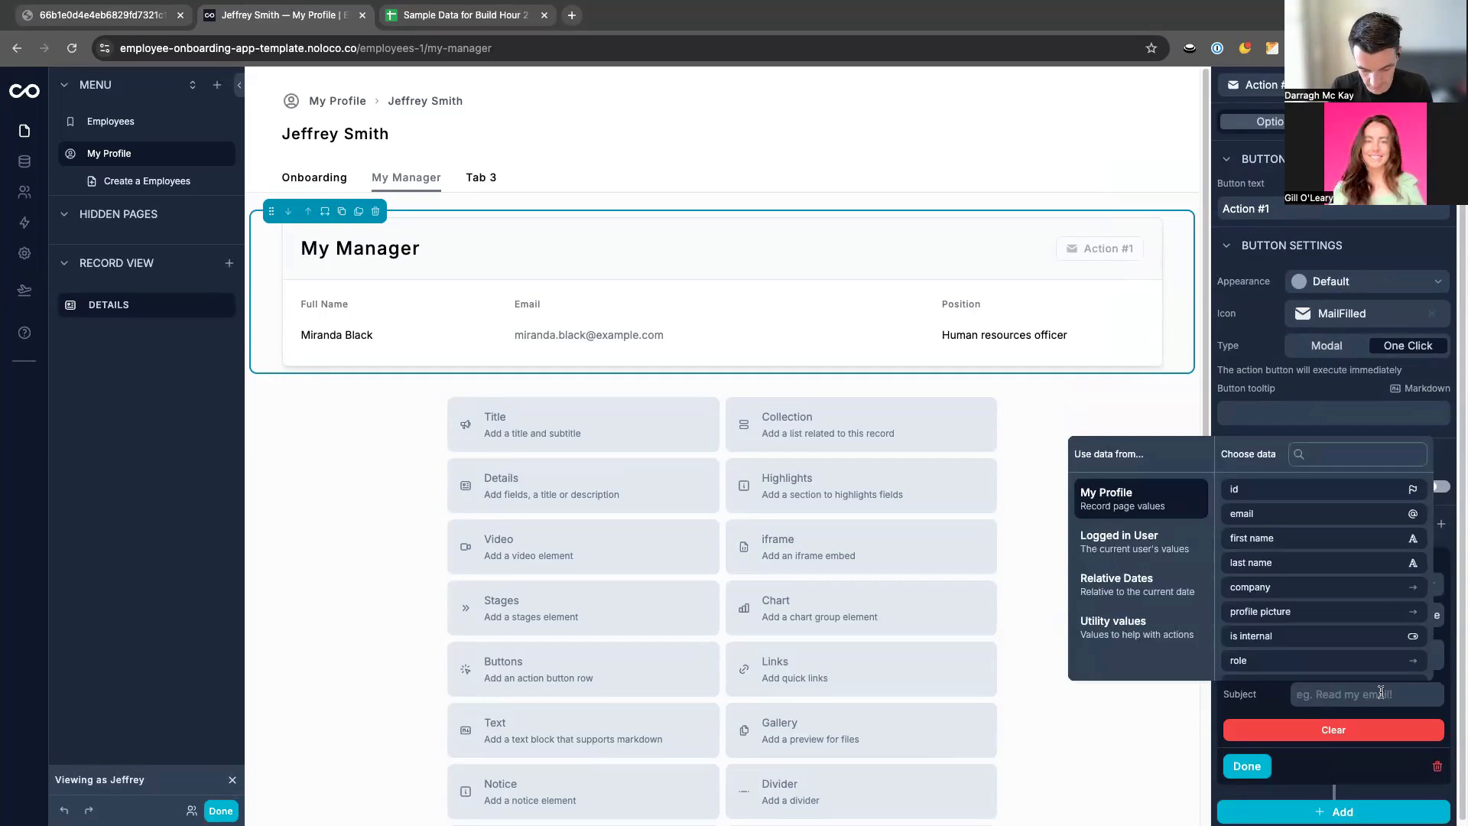
type("Hi, I have a question")
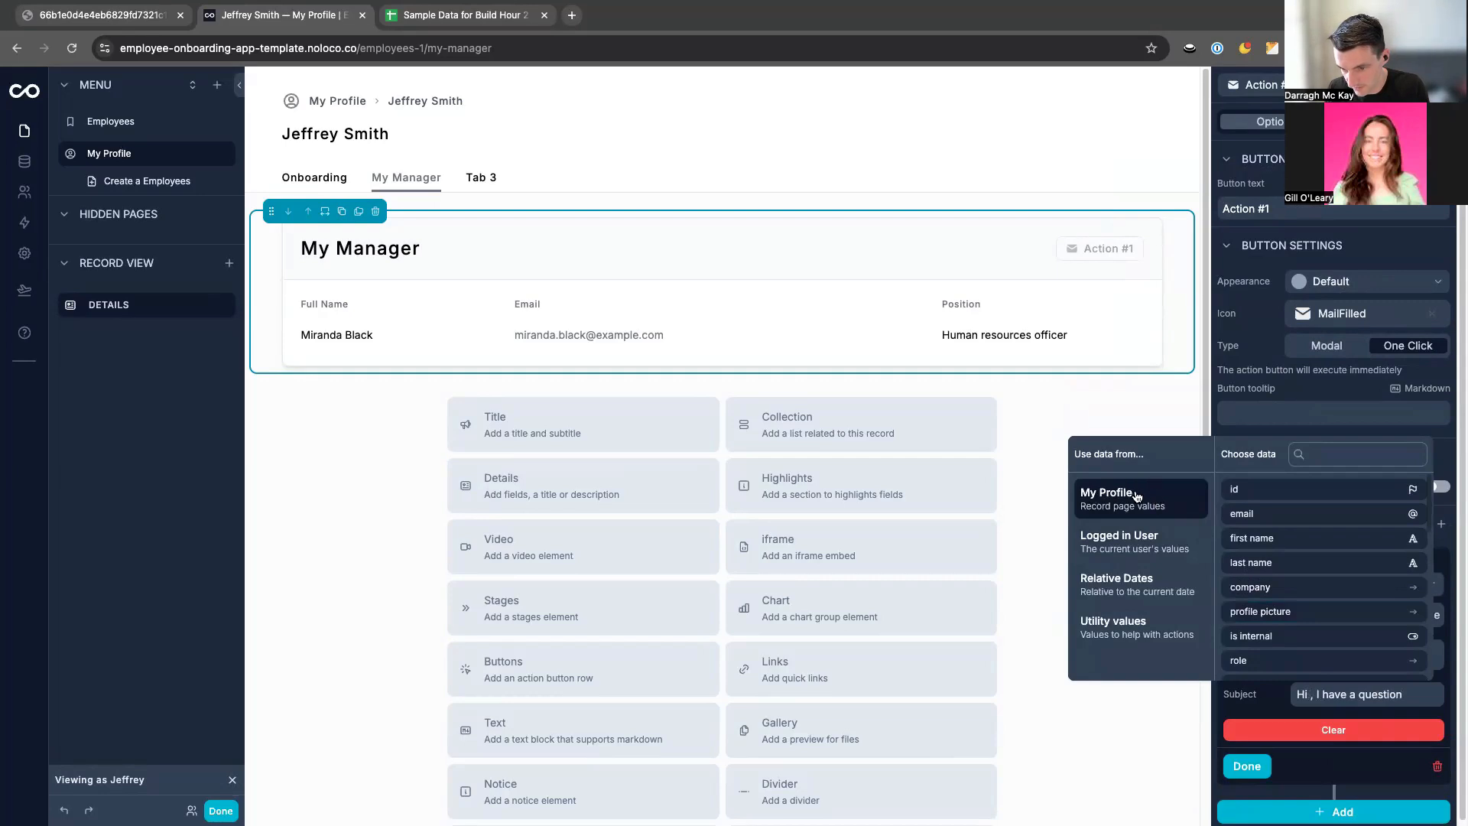
scroll(1311, 597, "down", 5)
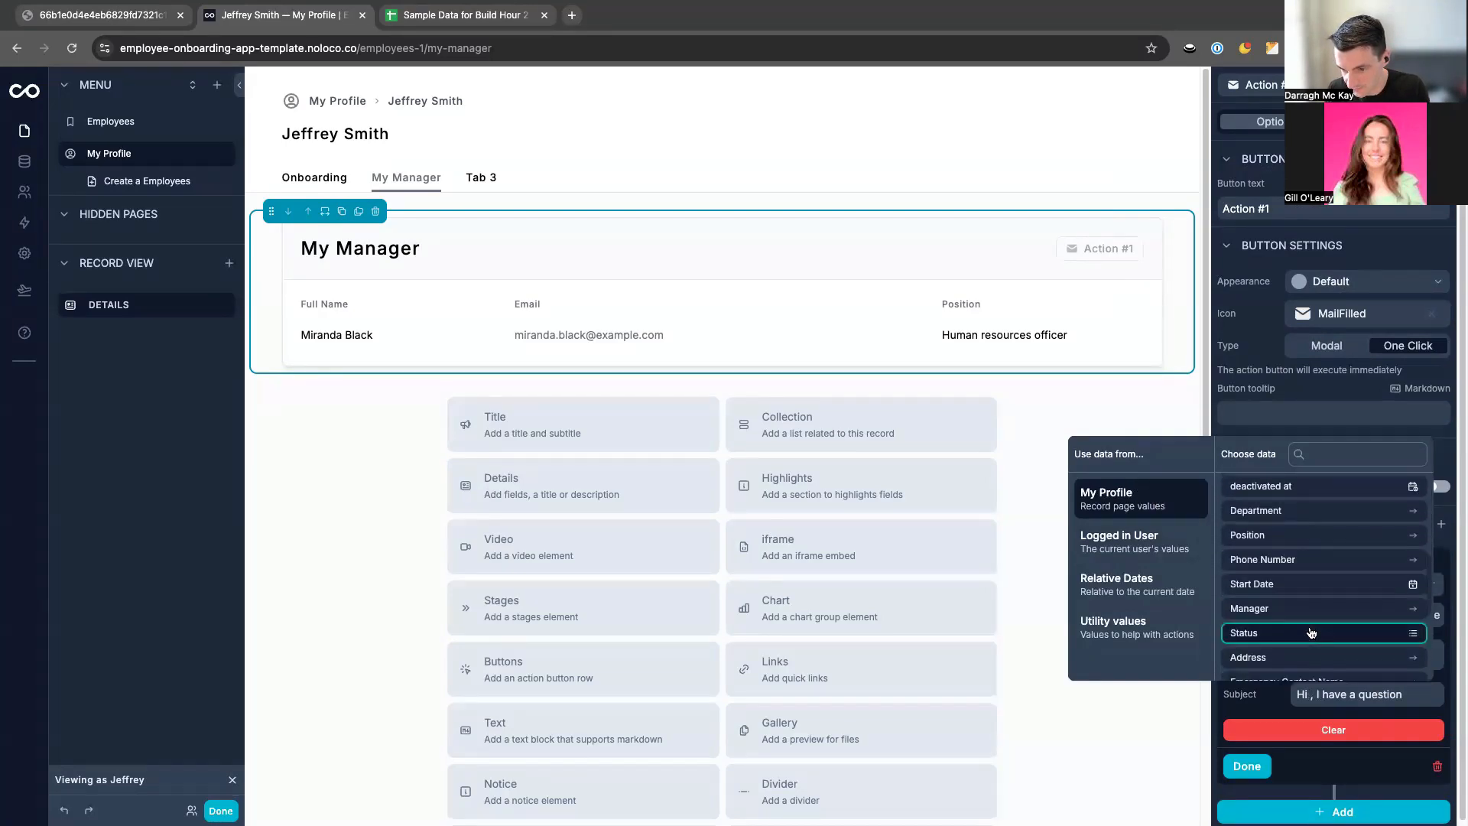
left_click(1311, 608)
scroll(1315, 589, "down", 3)
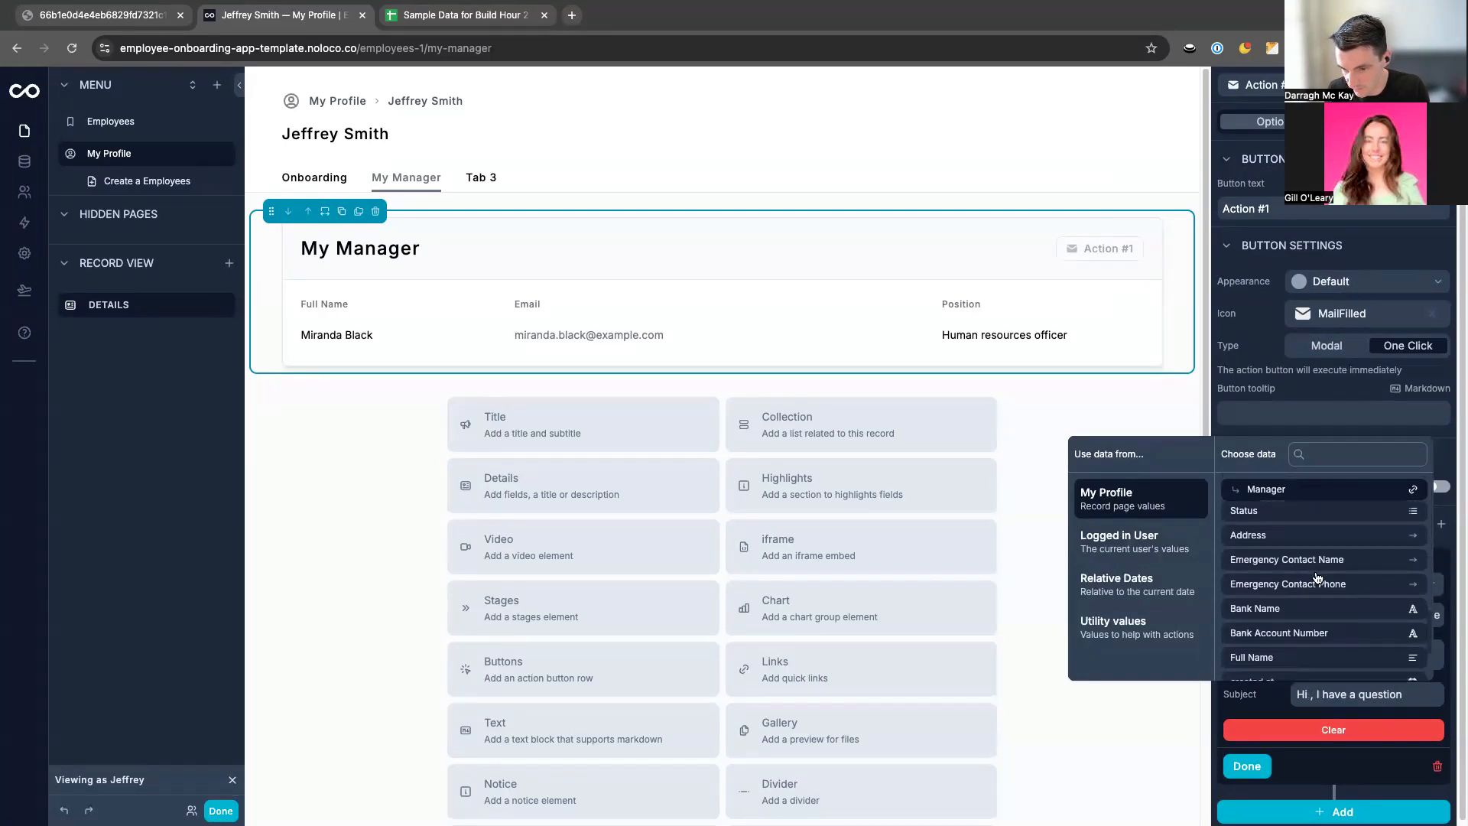
scroll(1317, 578, "up", 3)
left_click(1300, 564)
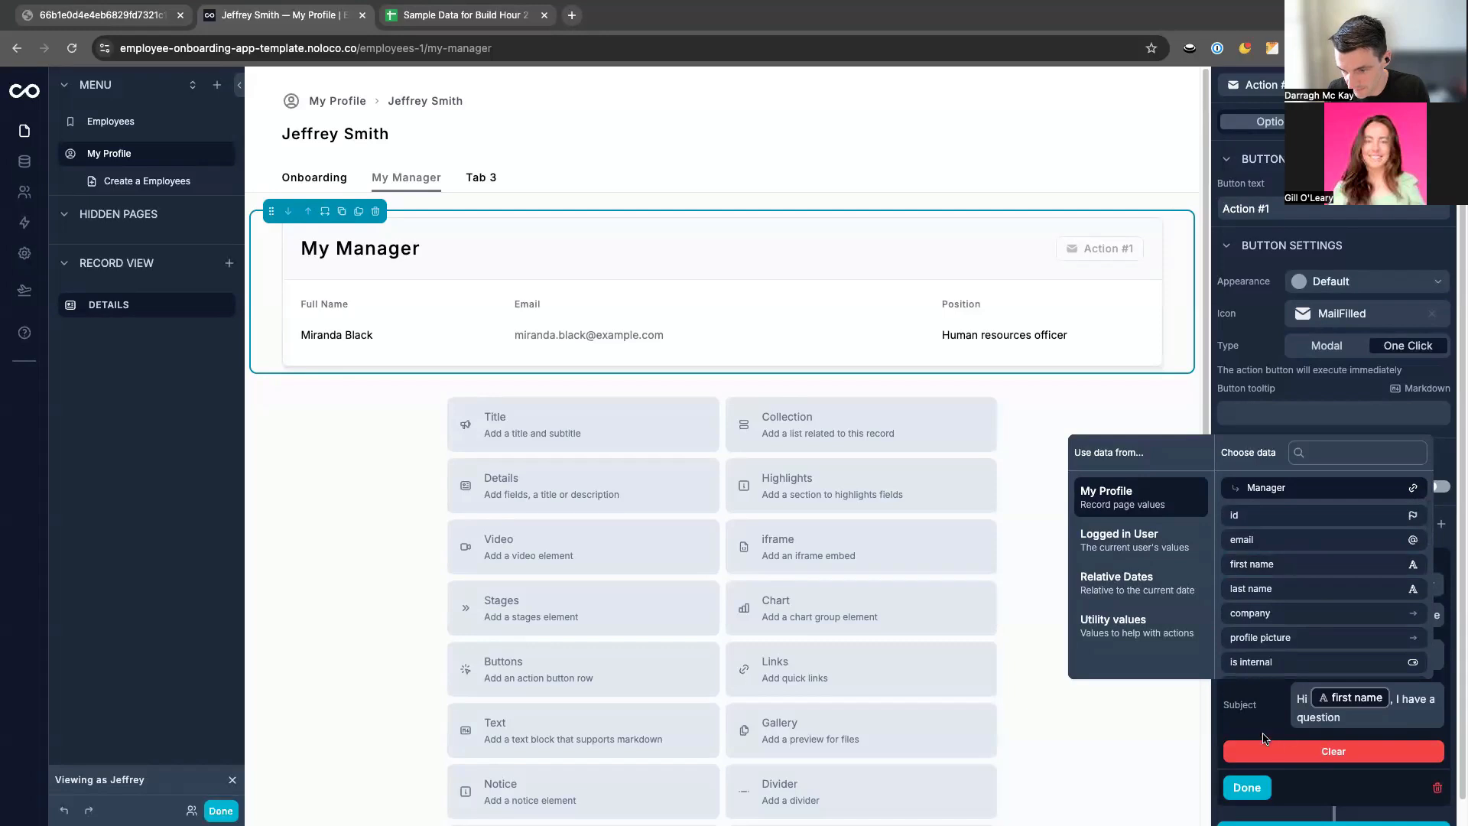
left_click(1352, 719)
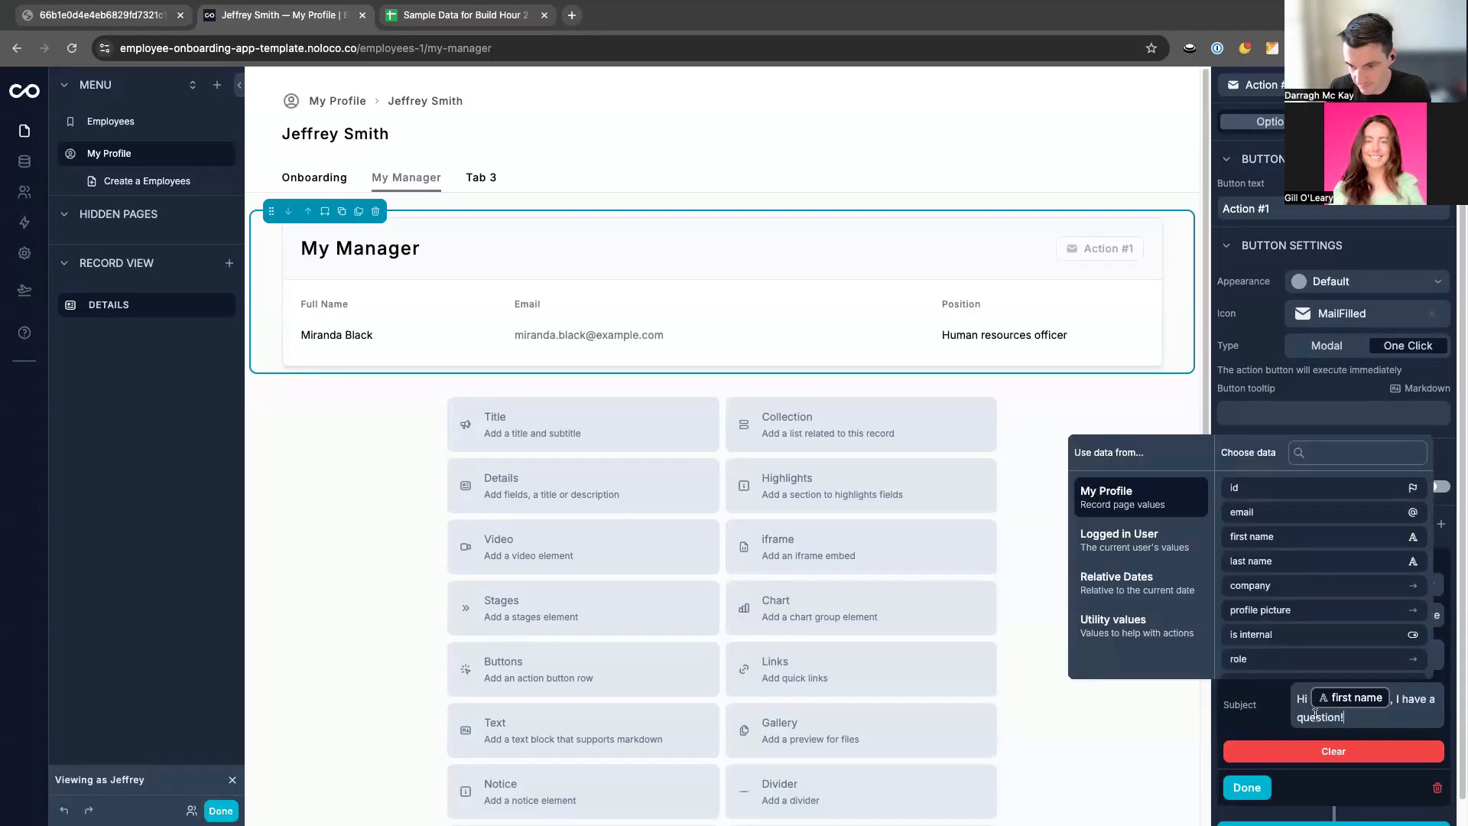
left_click(1260, 716)
left_click(1247, 788)
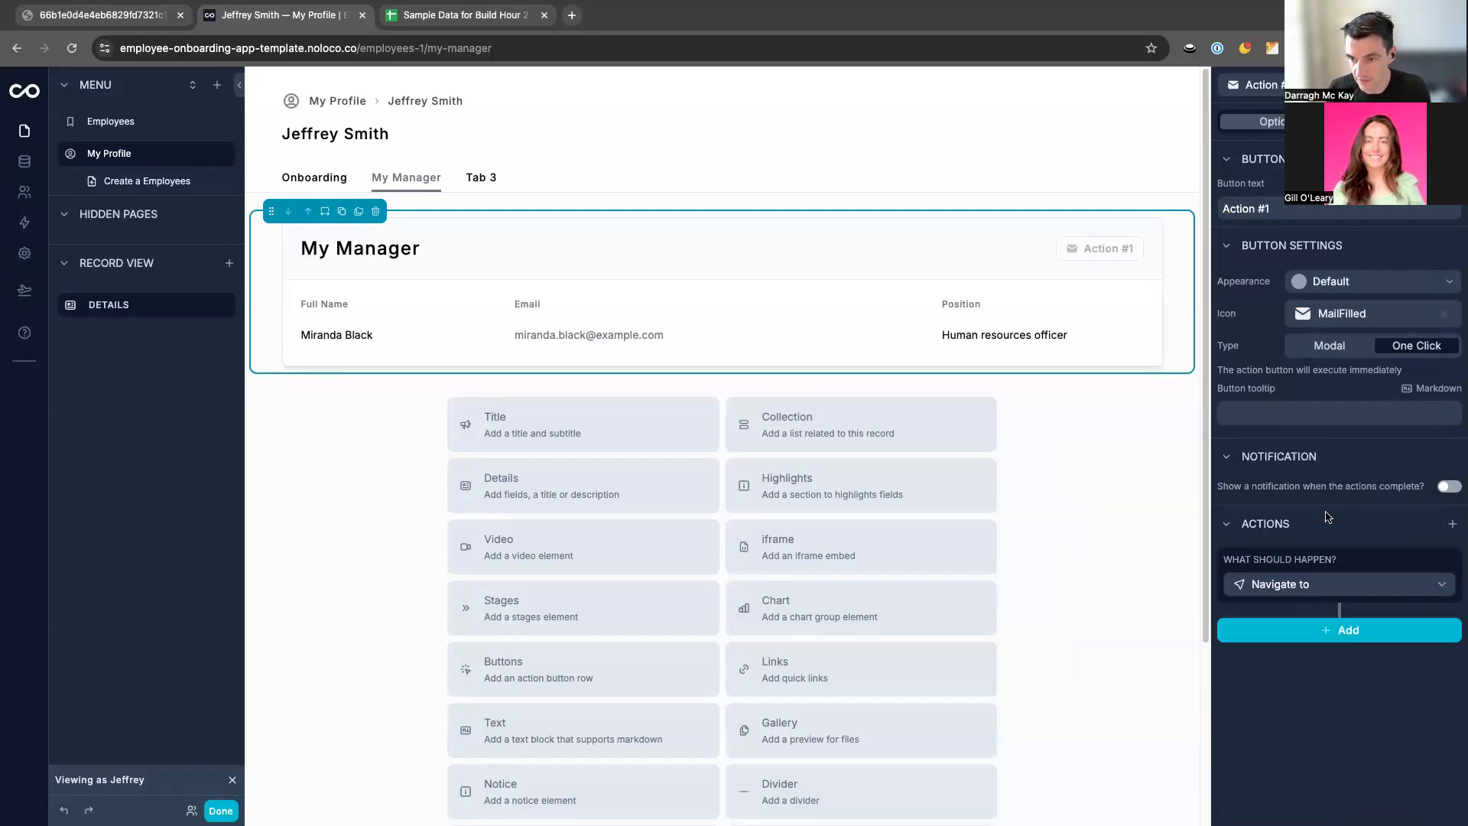
Set the action button's text to "Send an Email".
triple_click(1293, 210)
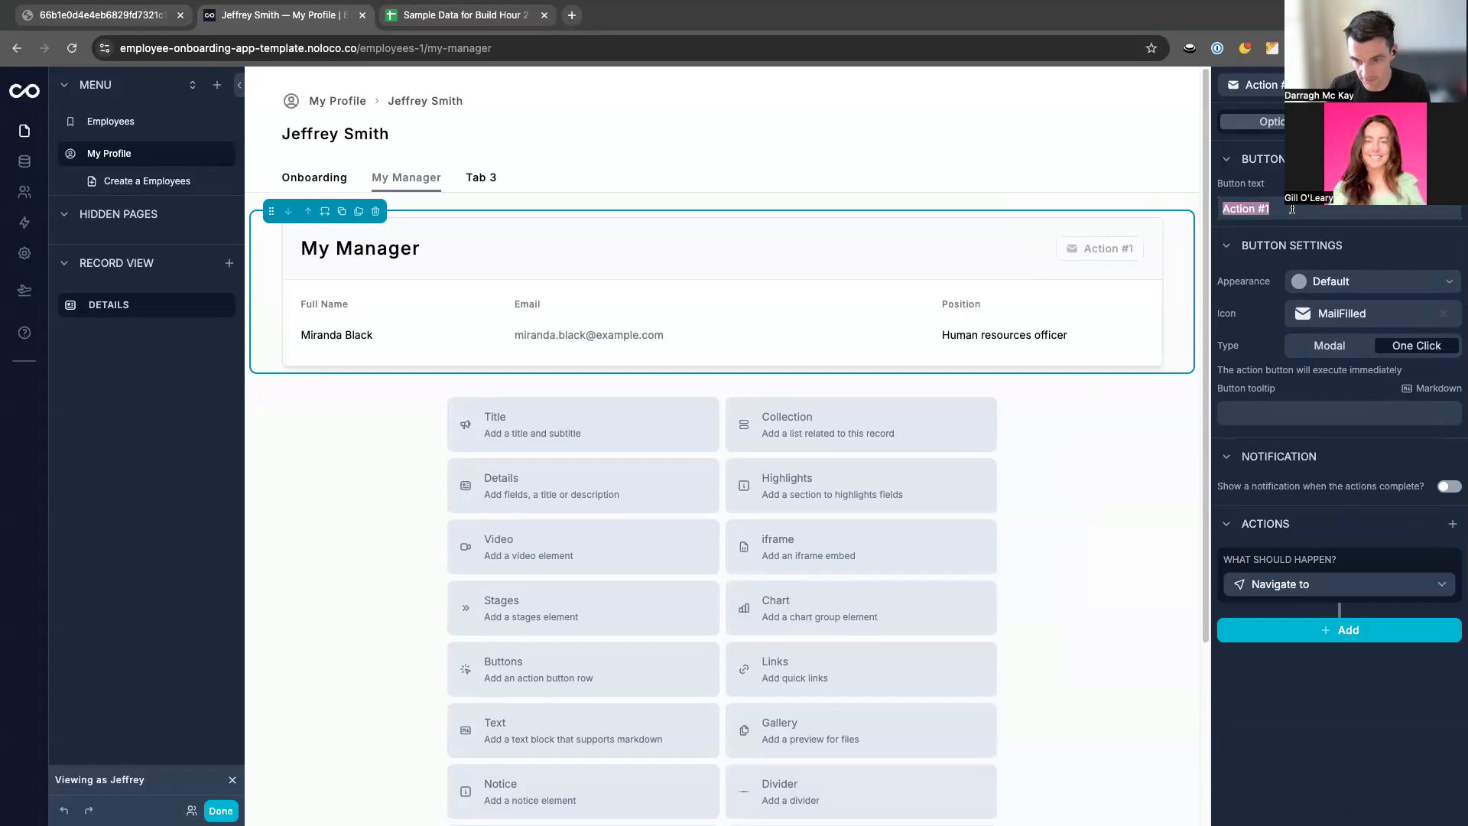
type("Send")
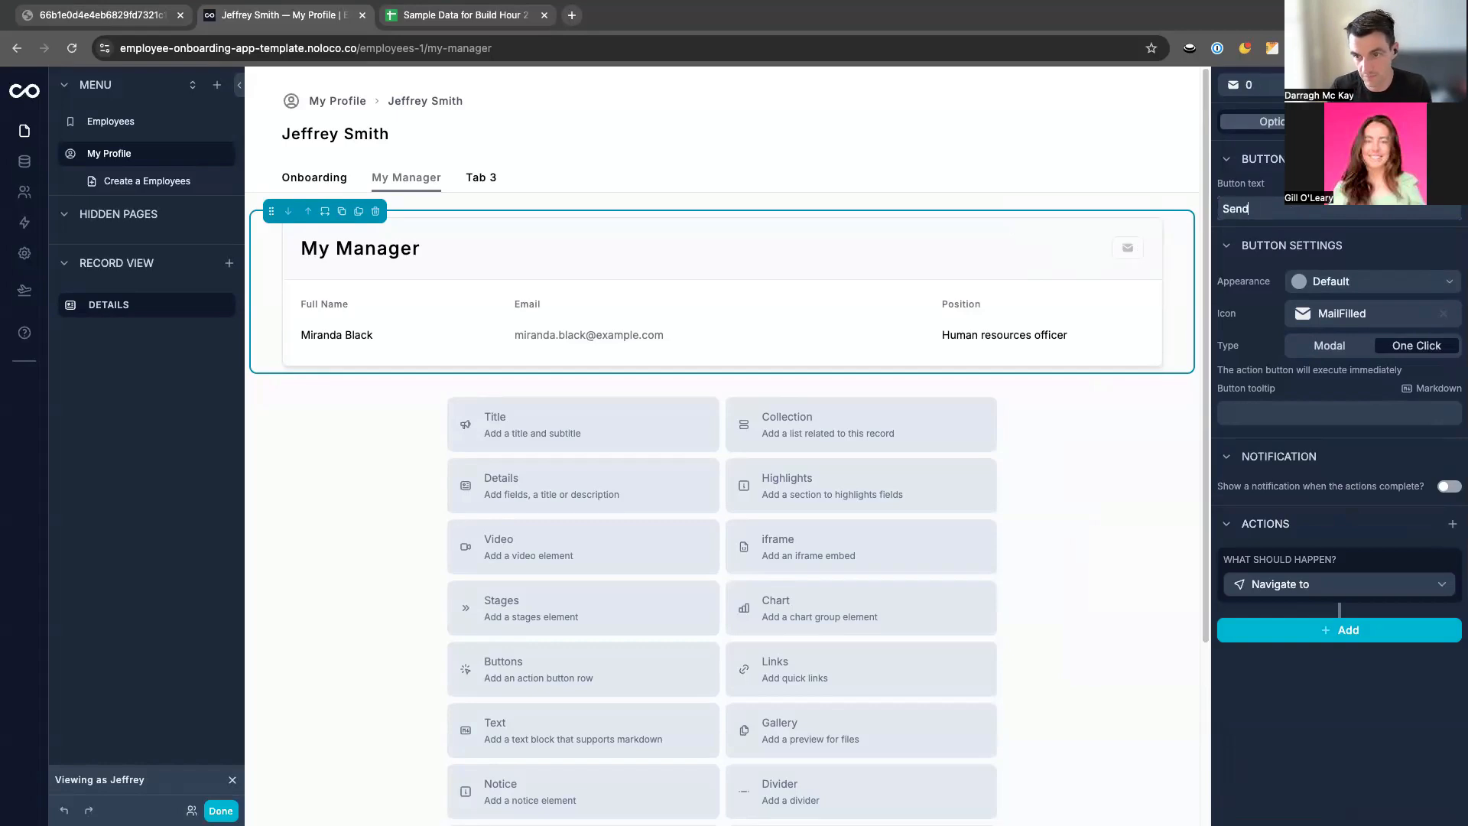
type(" an Email")
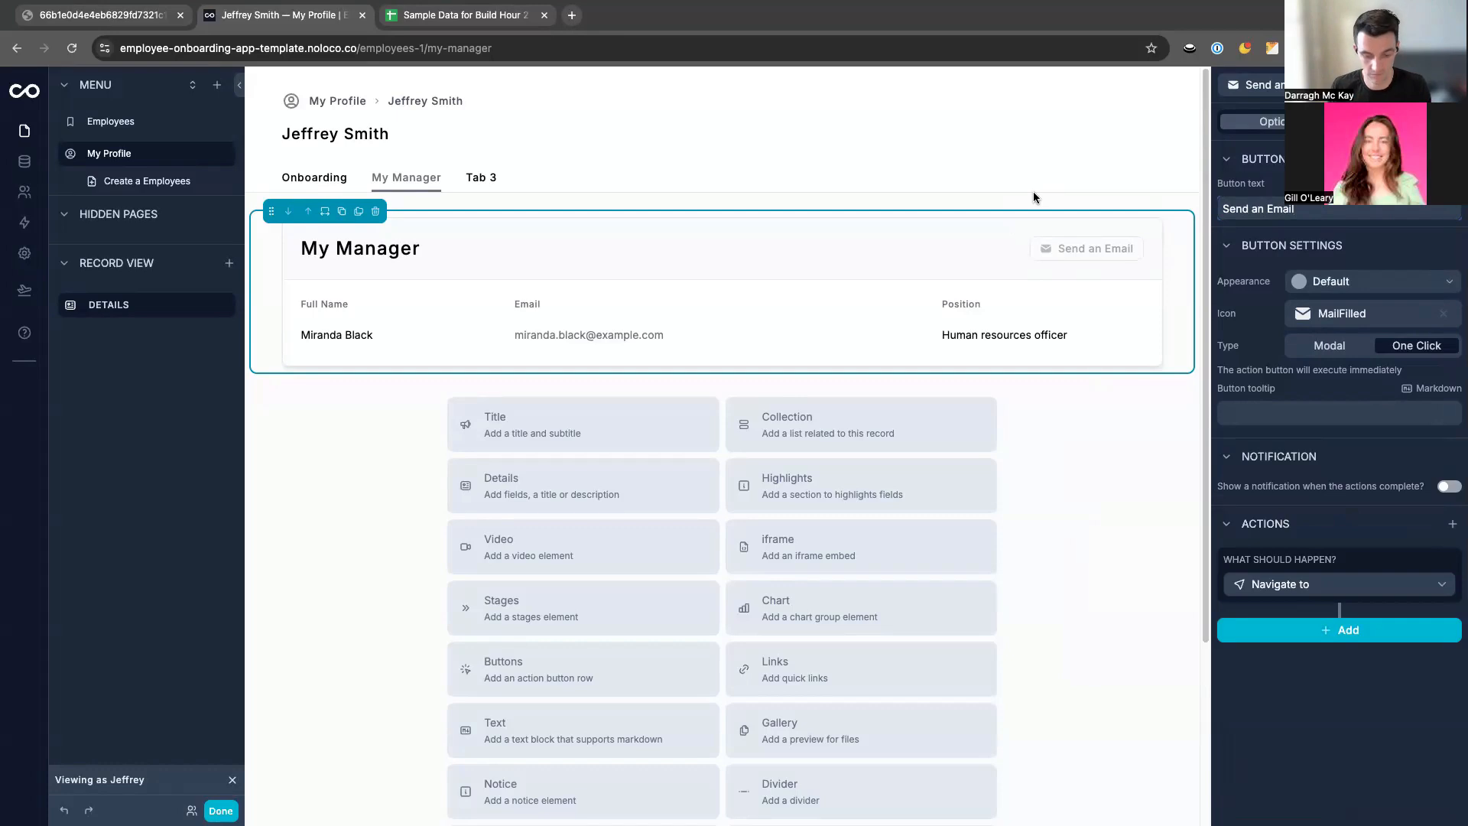
Leave build mode and test the Send an Email button in the My Manager section.
key("super+d")
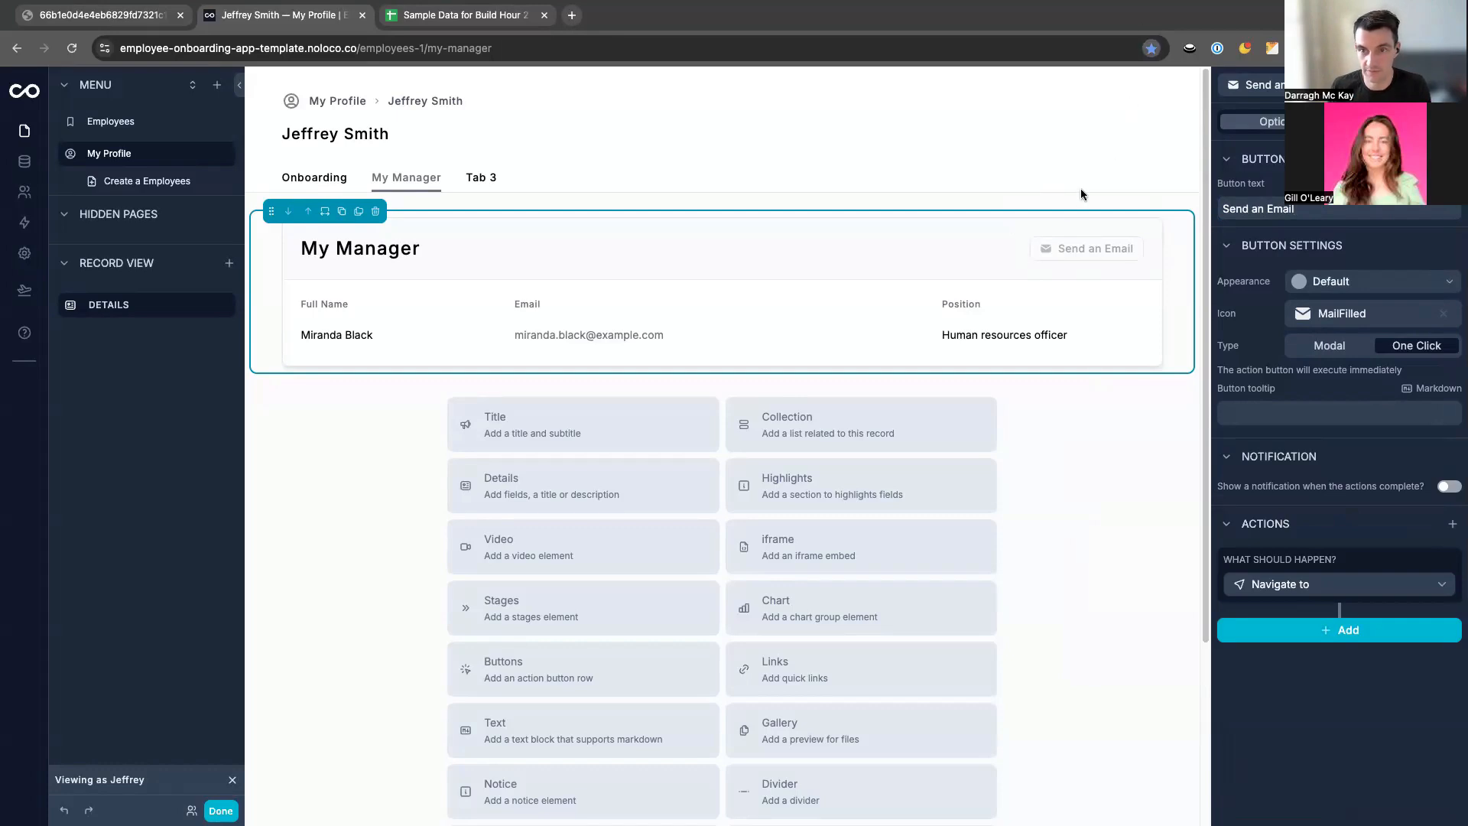
left_click(1063, 203)
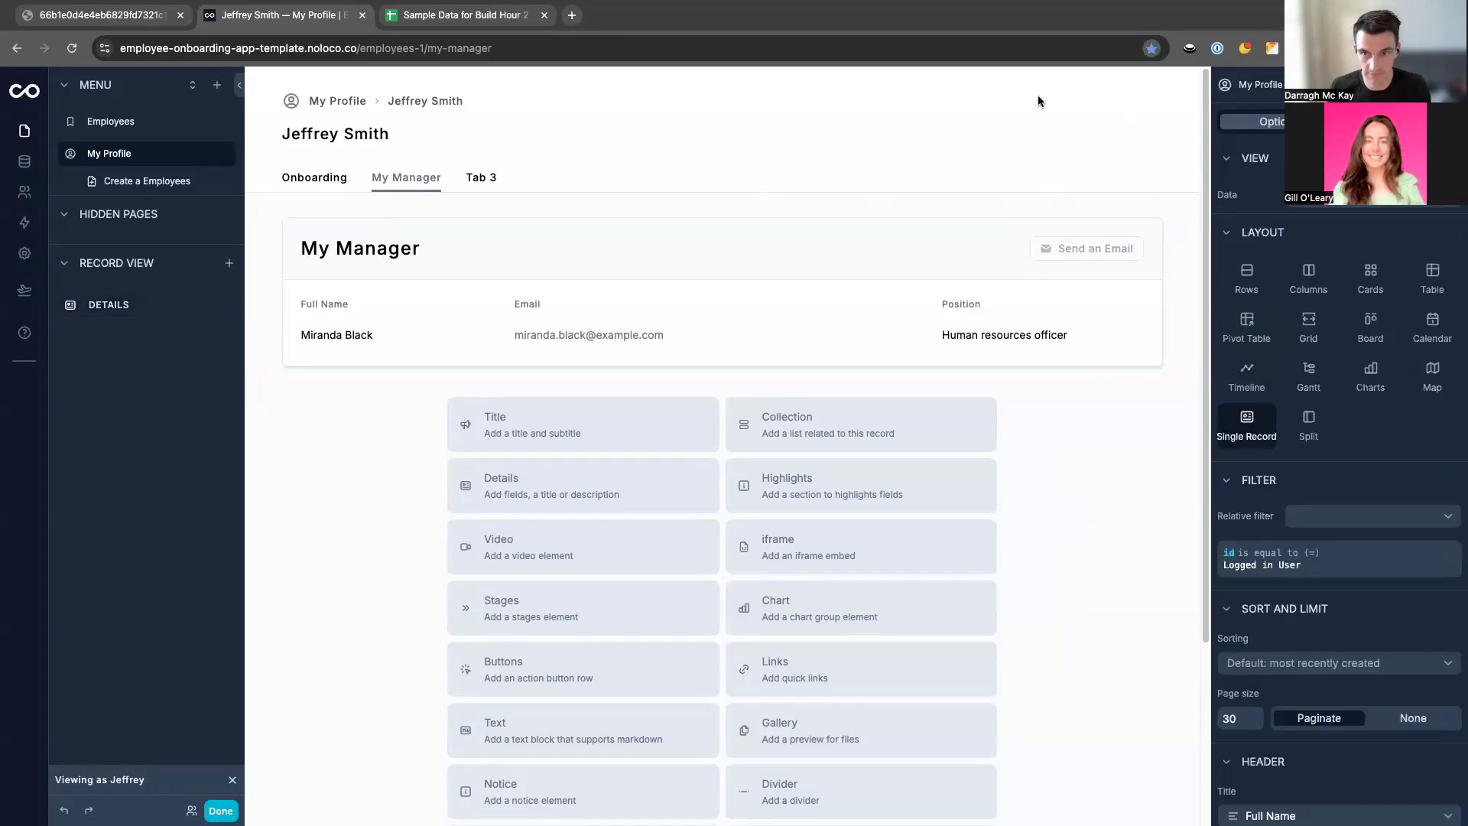
left_click(1057, 196)
key("super+e")
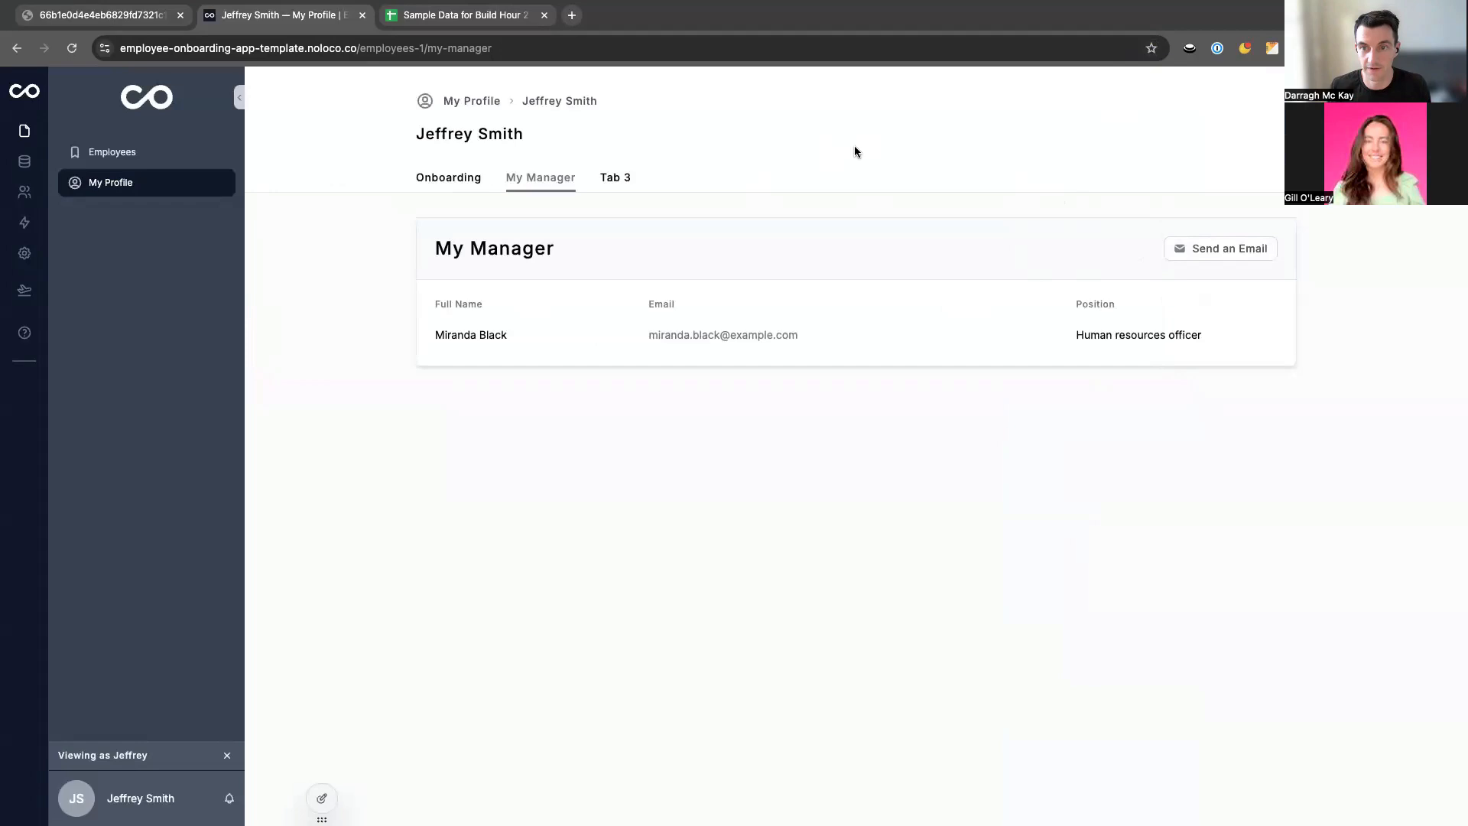
left_click(1227, 251)
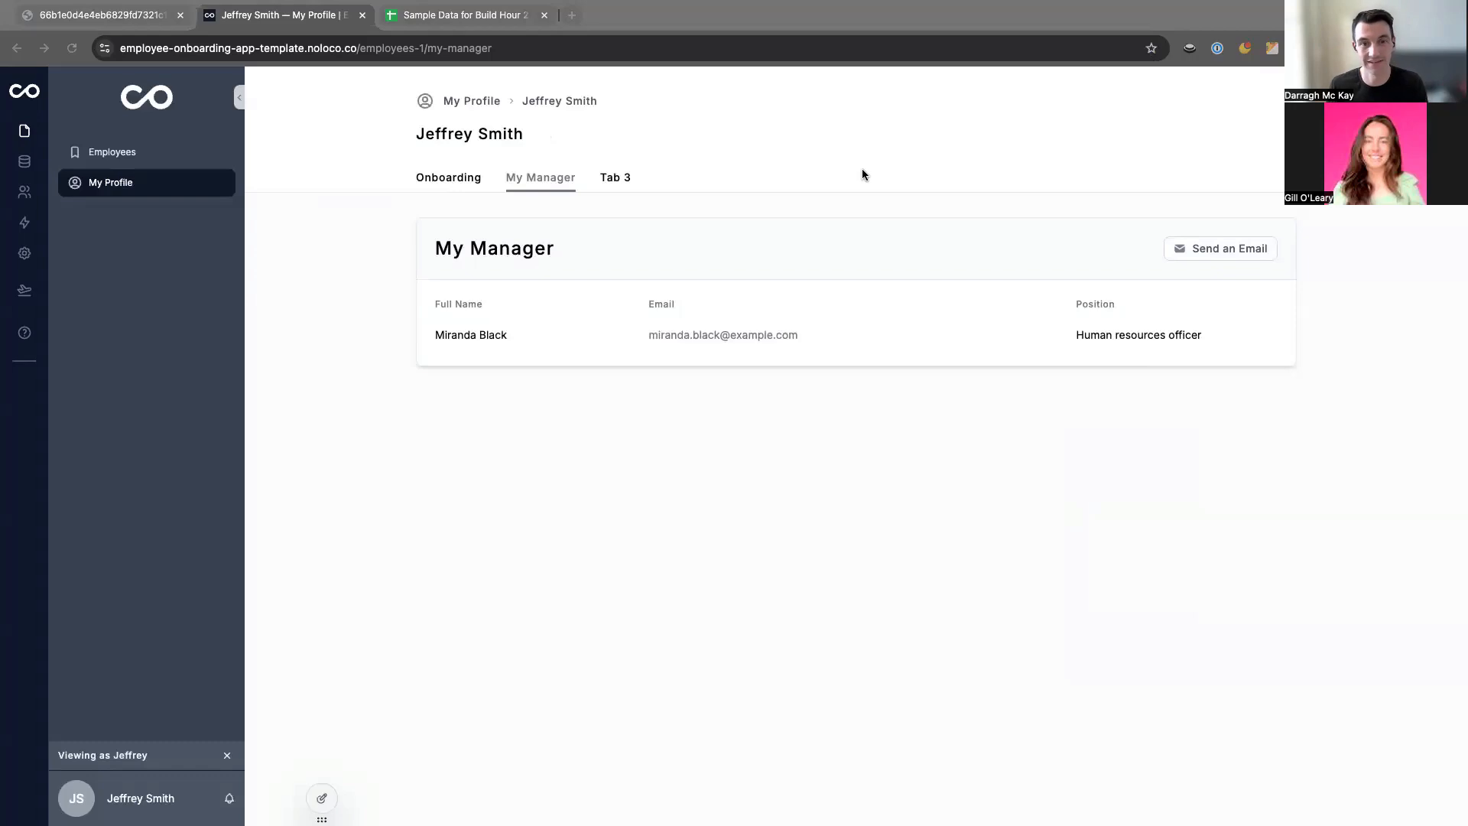
left_click(862, 174)
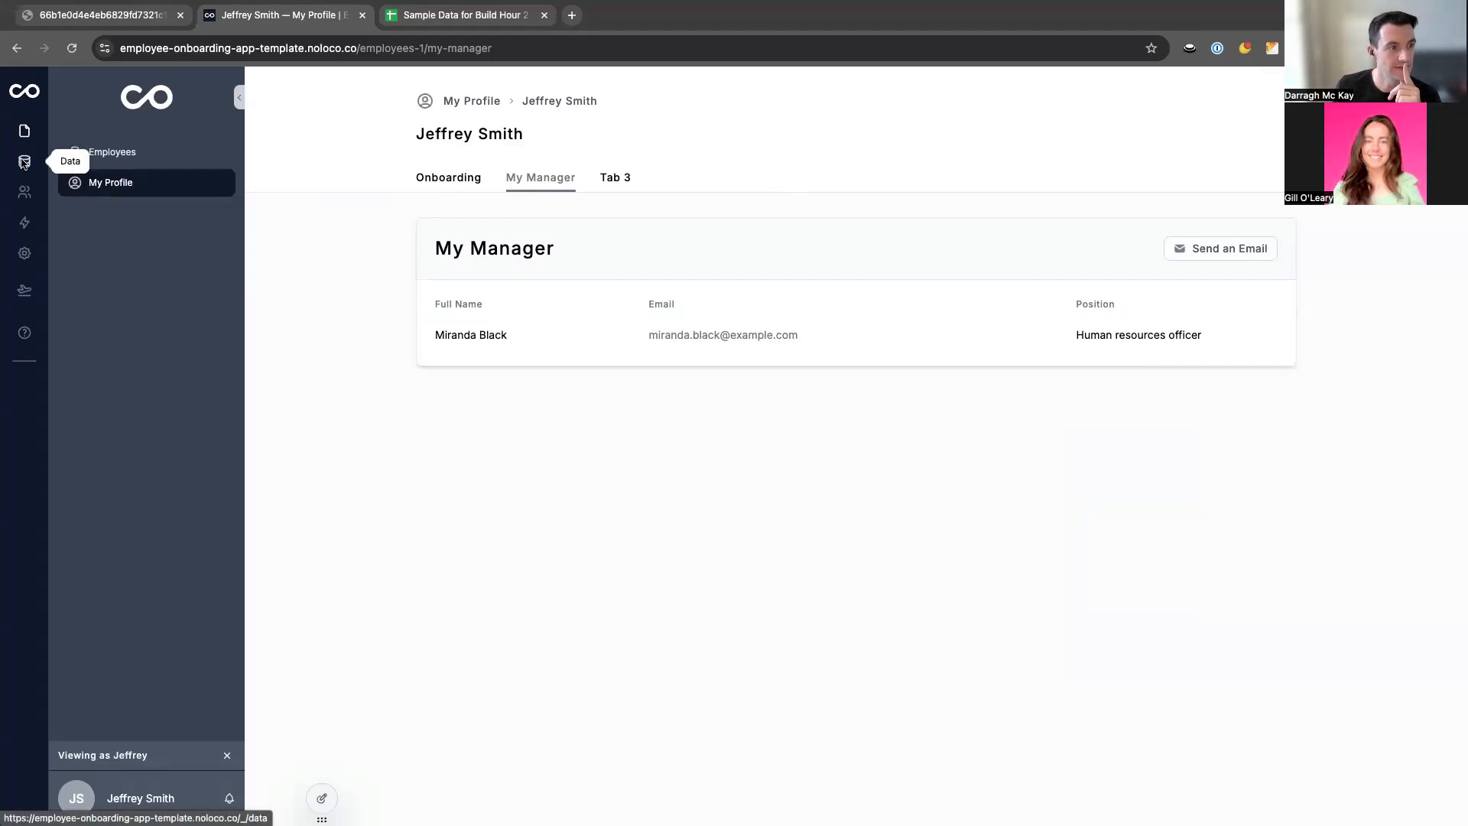
Create a new workflow for the Employees table.
left_click(24, 222)
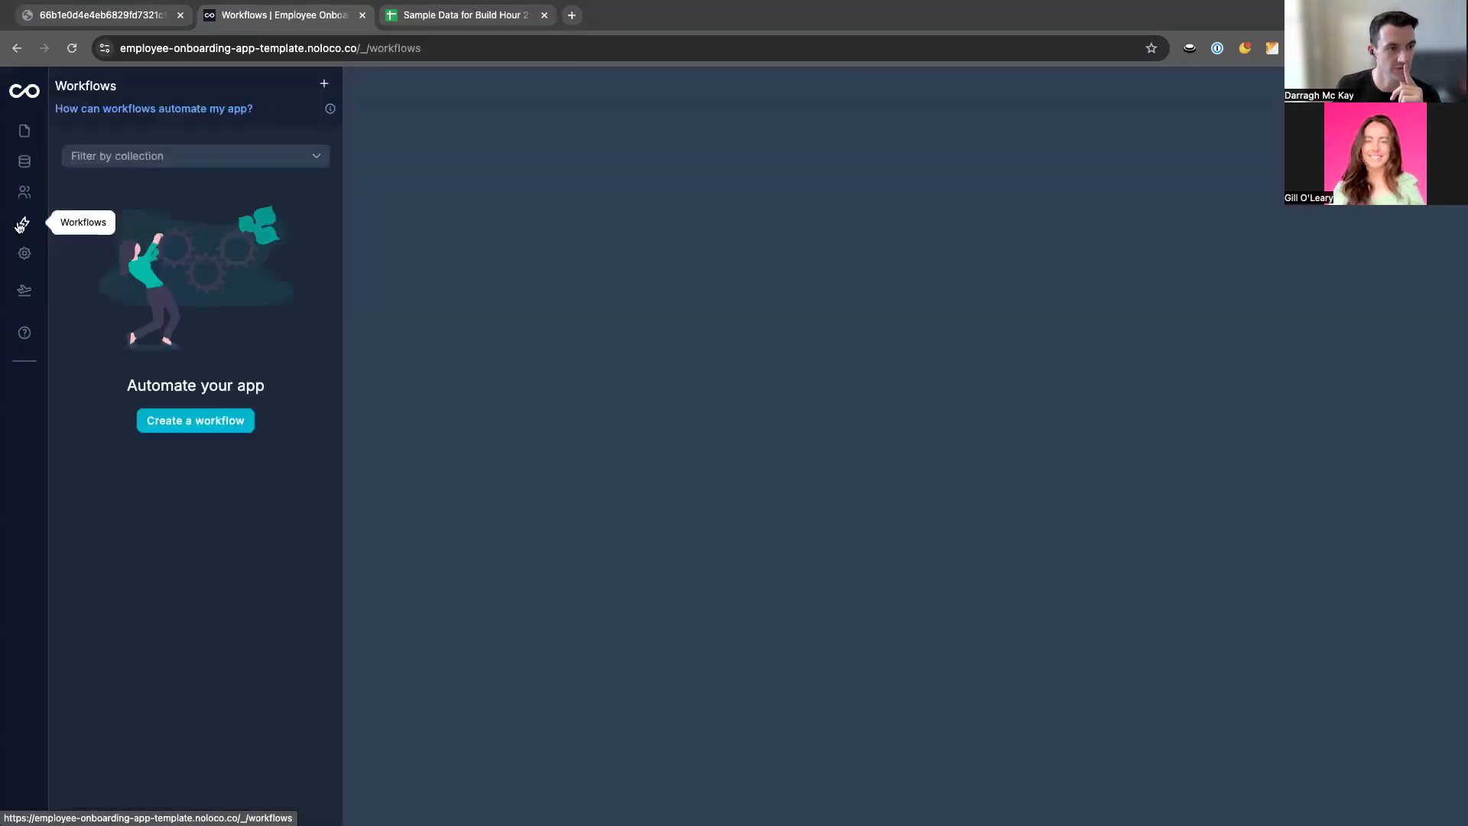
left_click(322, 92)
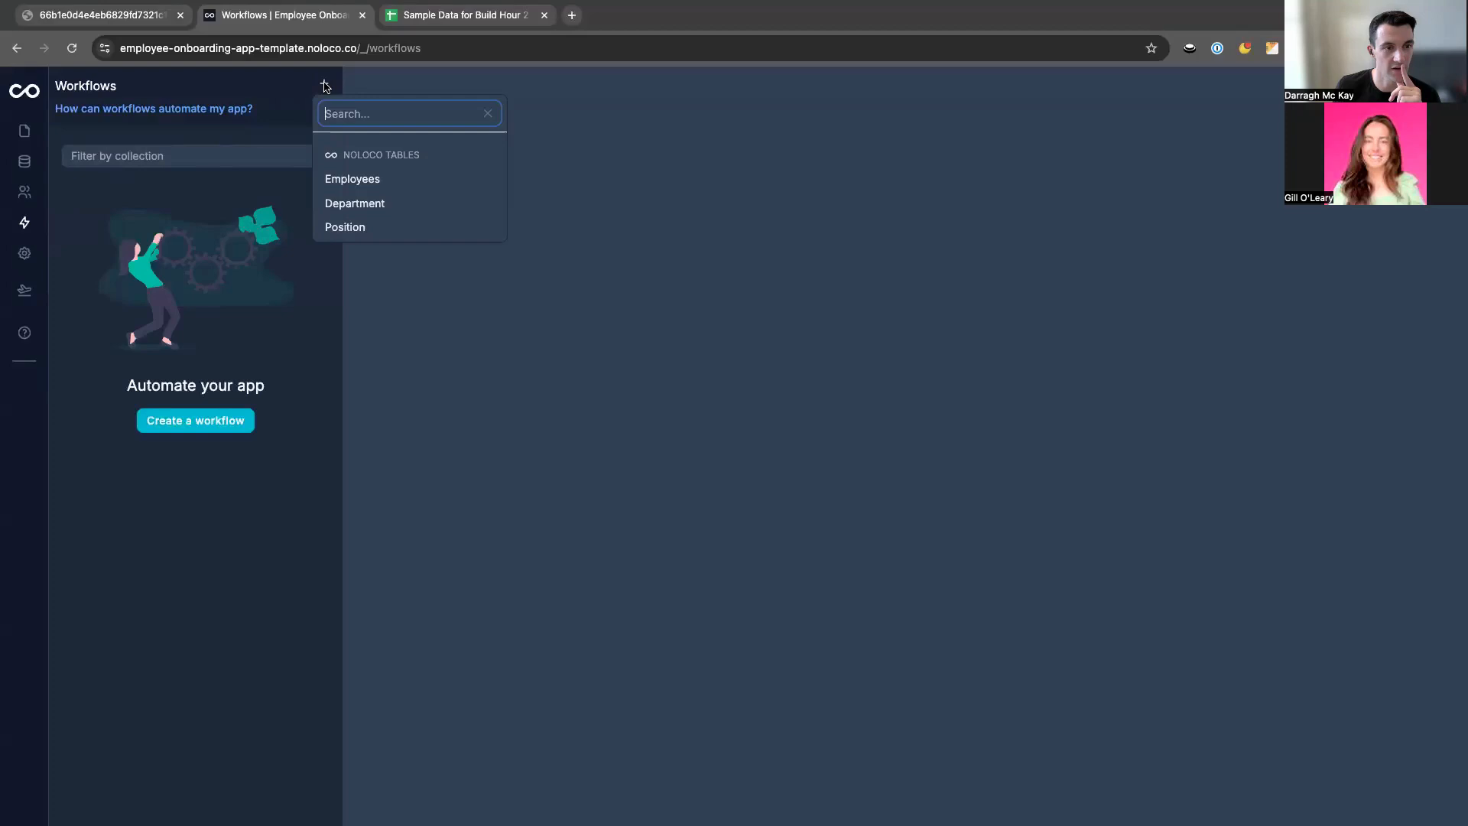
left_click(345, 186)
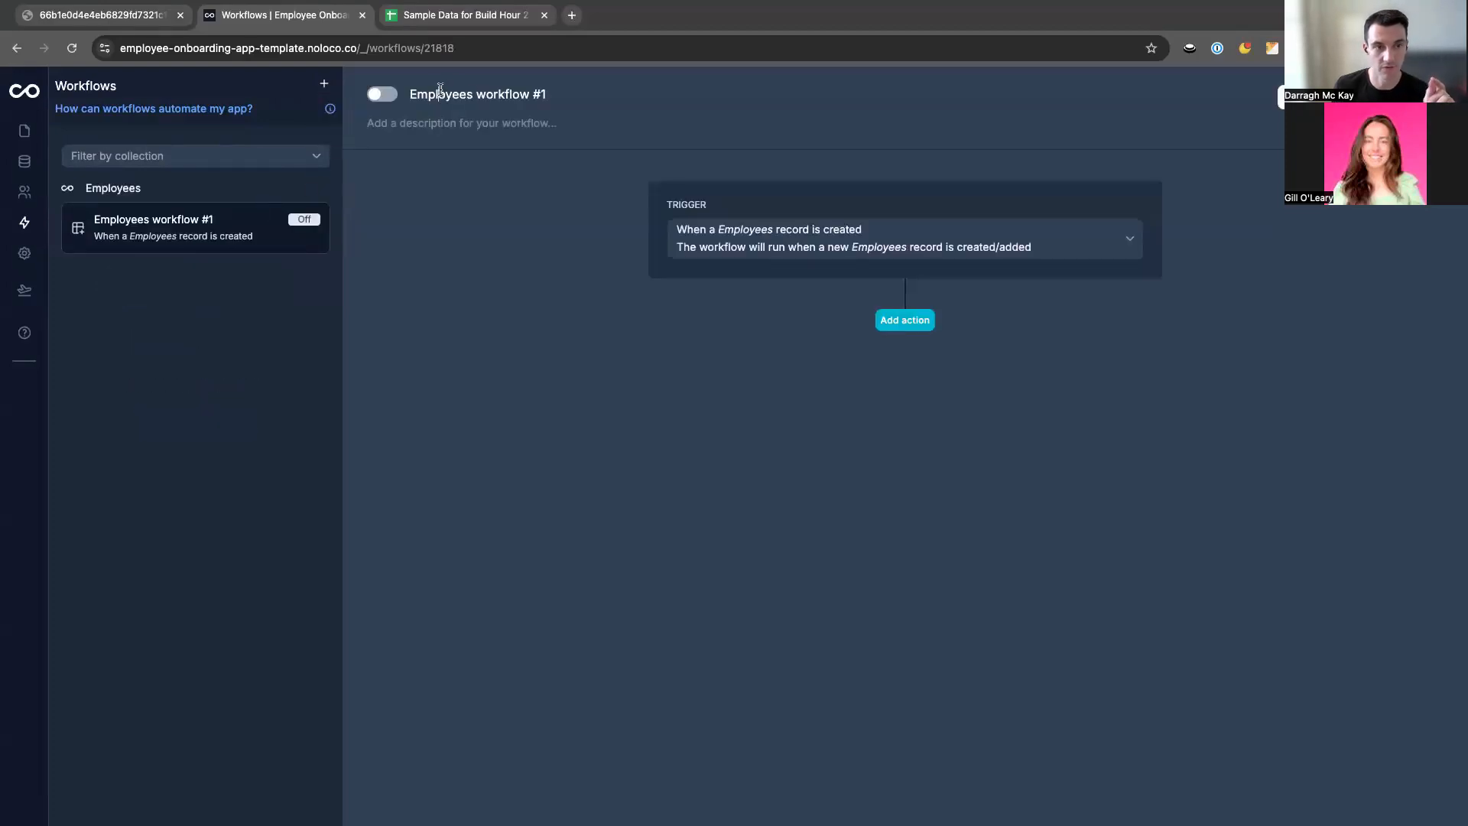
Name the workflow "Send Slack Message" and set its trigger to on demand, triggered by an action button.
left_click(440, 92)
type("Send ")
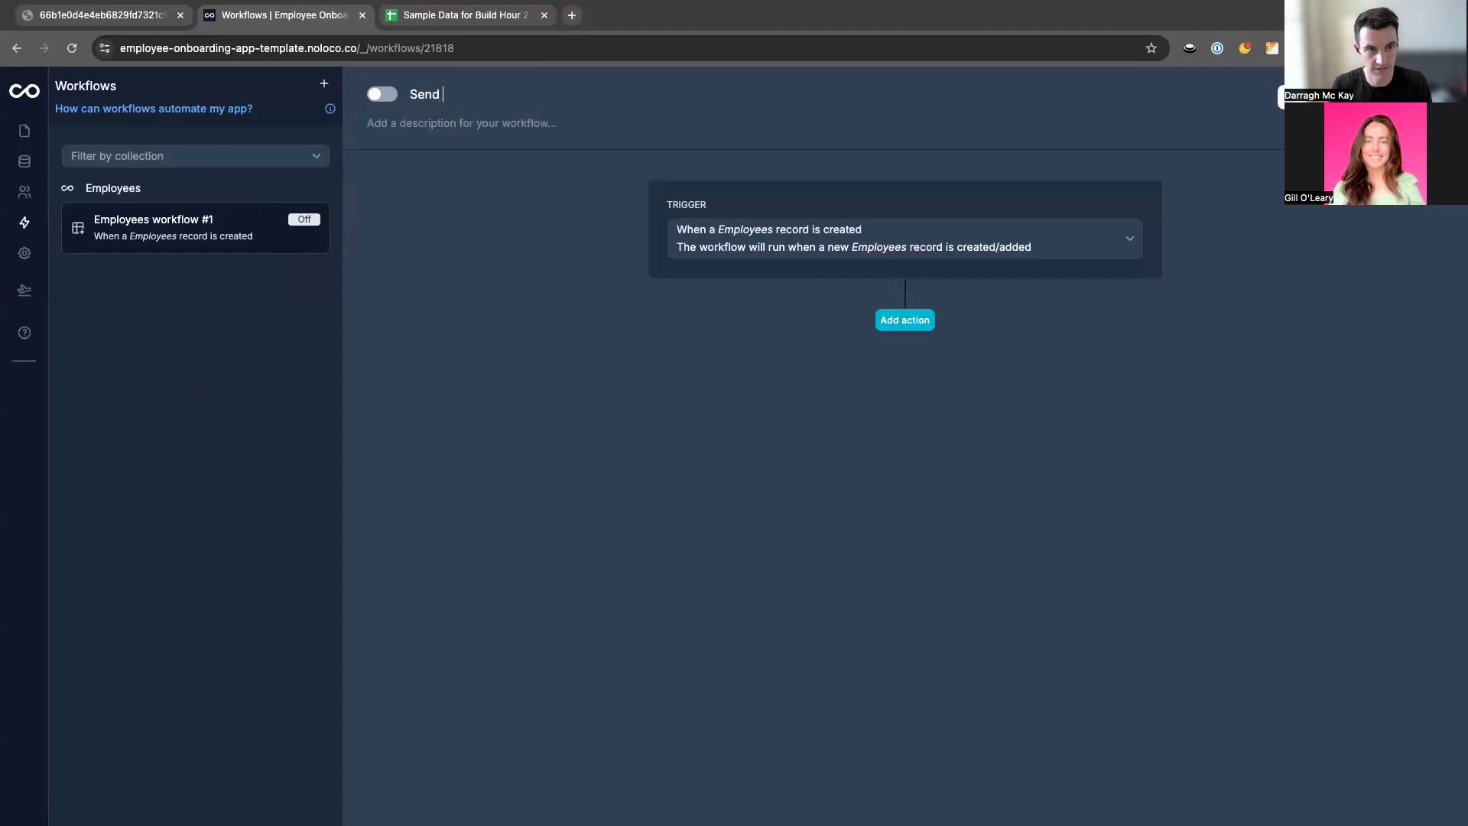
type("W")
key("BackSpace")
type("Slack M")
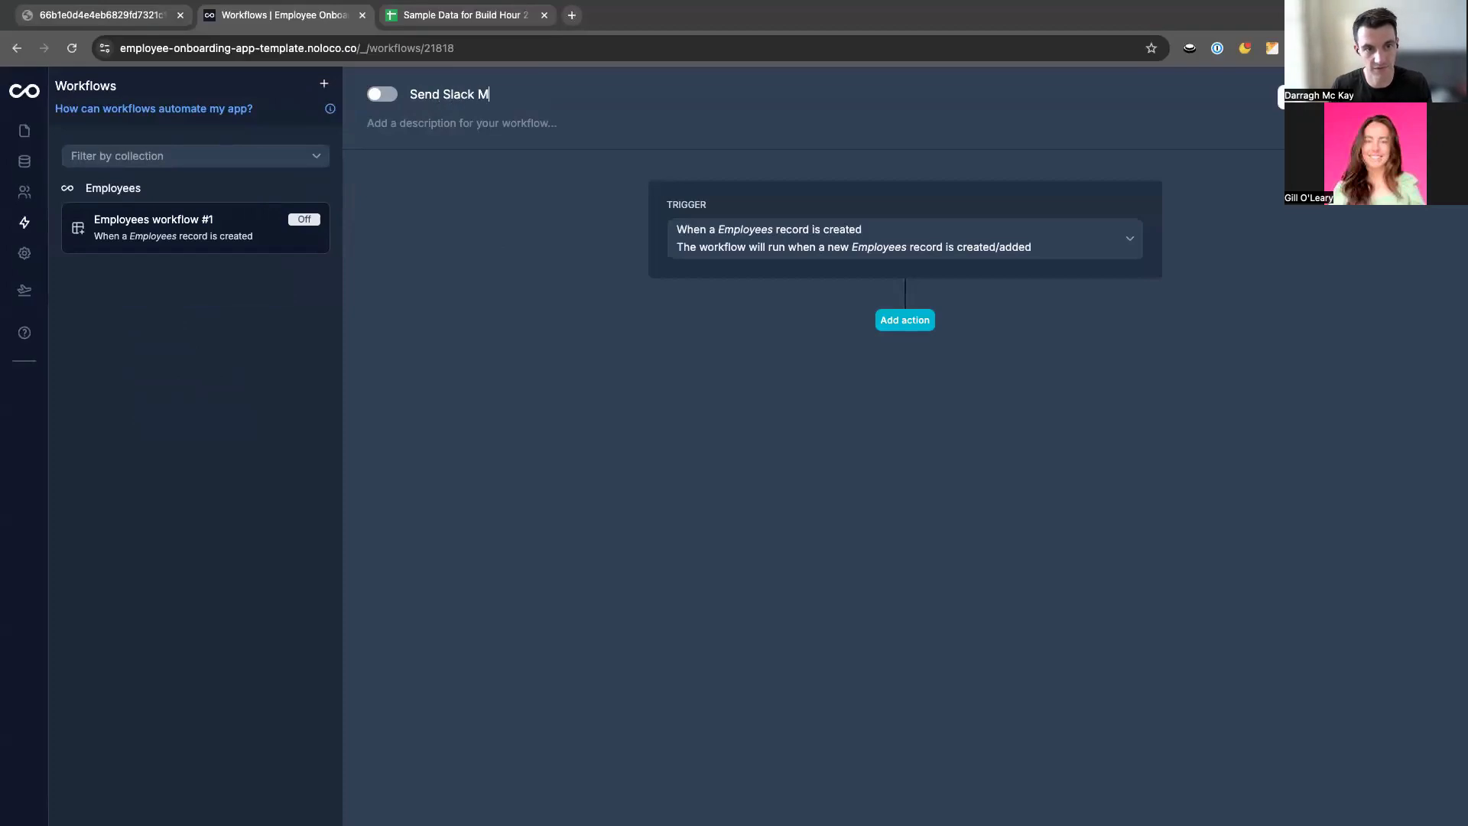
type("essage")
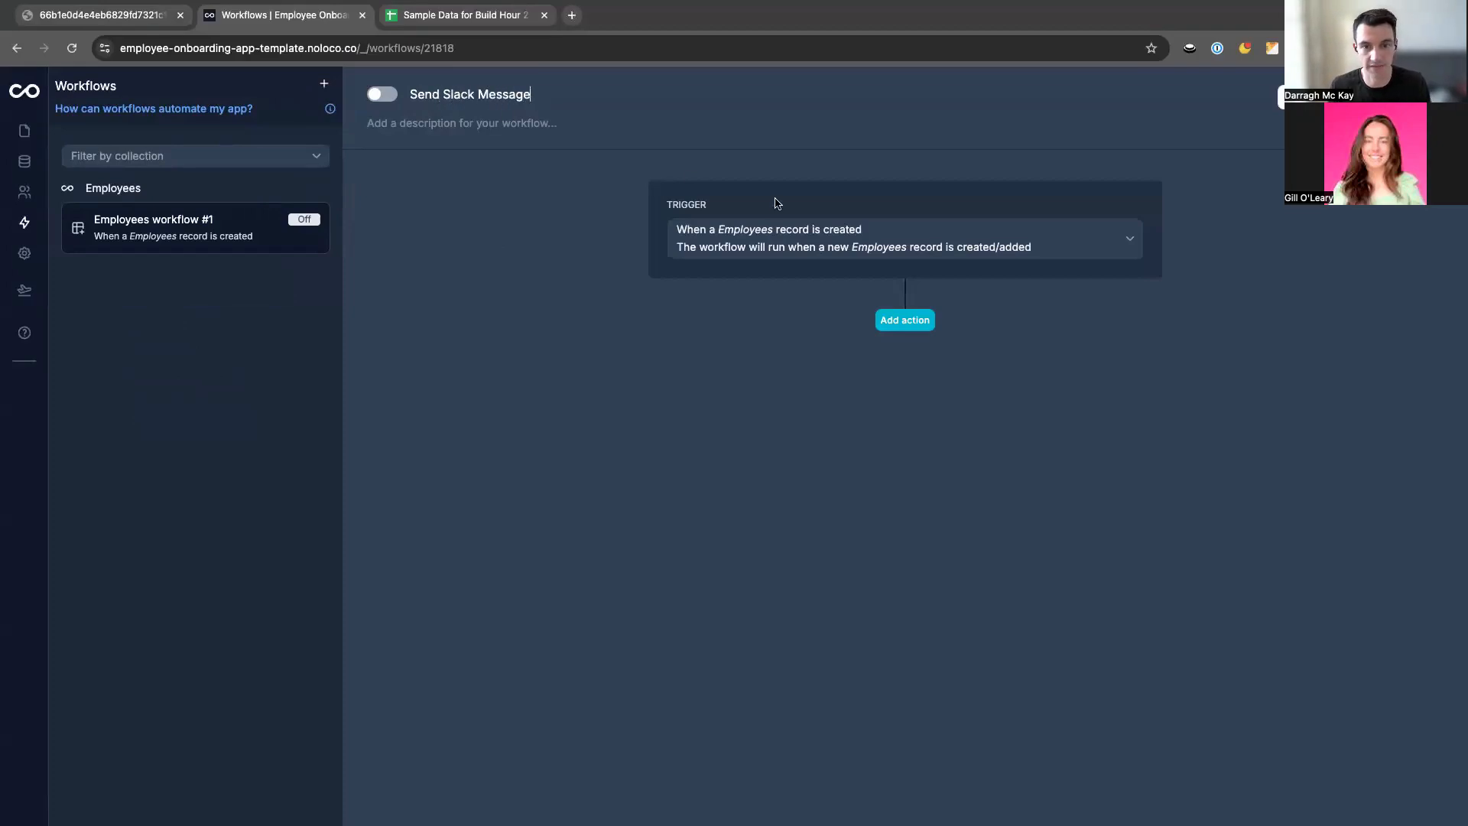
left_click(772, 239)
left_click(781, 409)
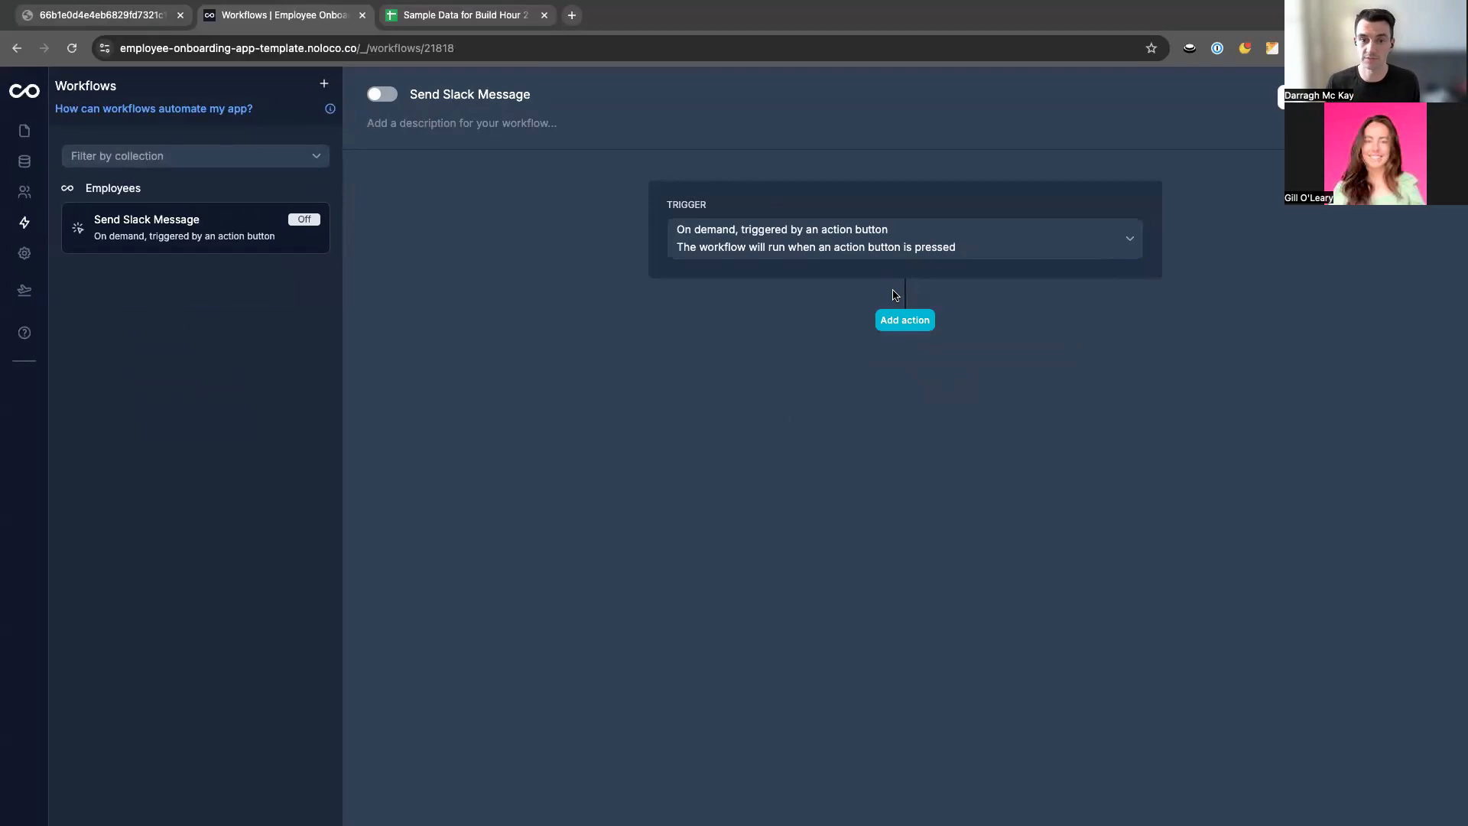
Add a first action to the workflow that sends a Slack message to a user.
left_click(904, 321)
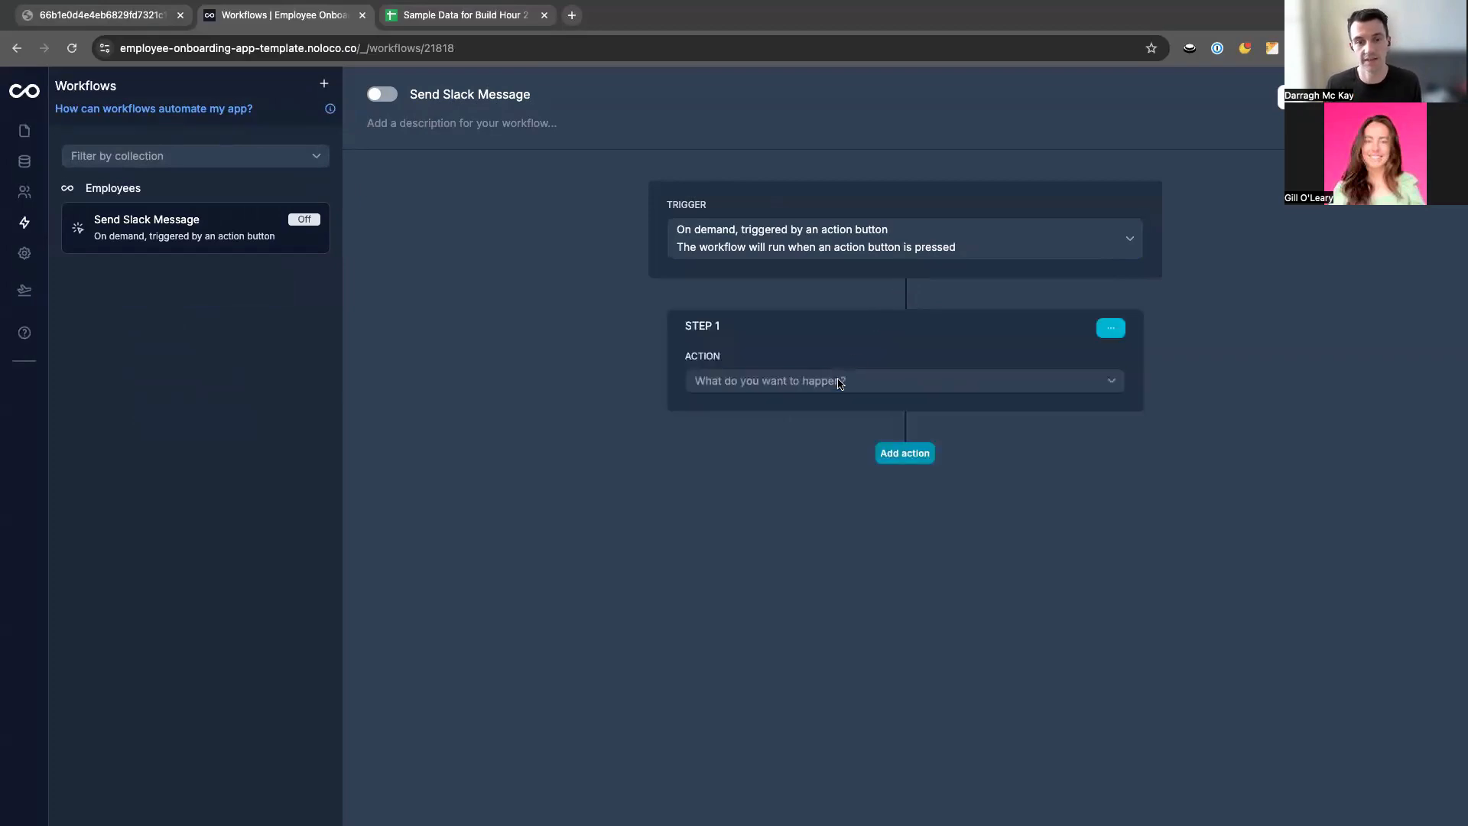
left_click(839, 382)
scroll(819, 478, "down", 3)
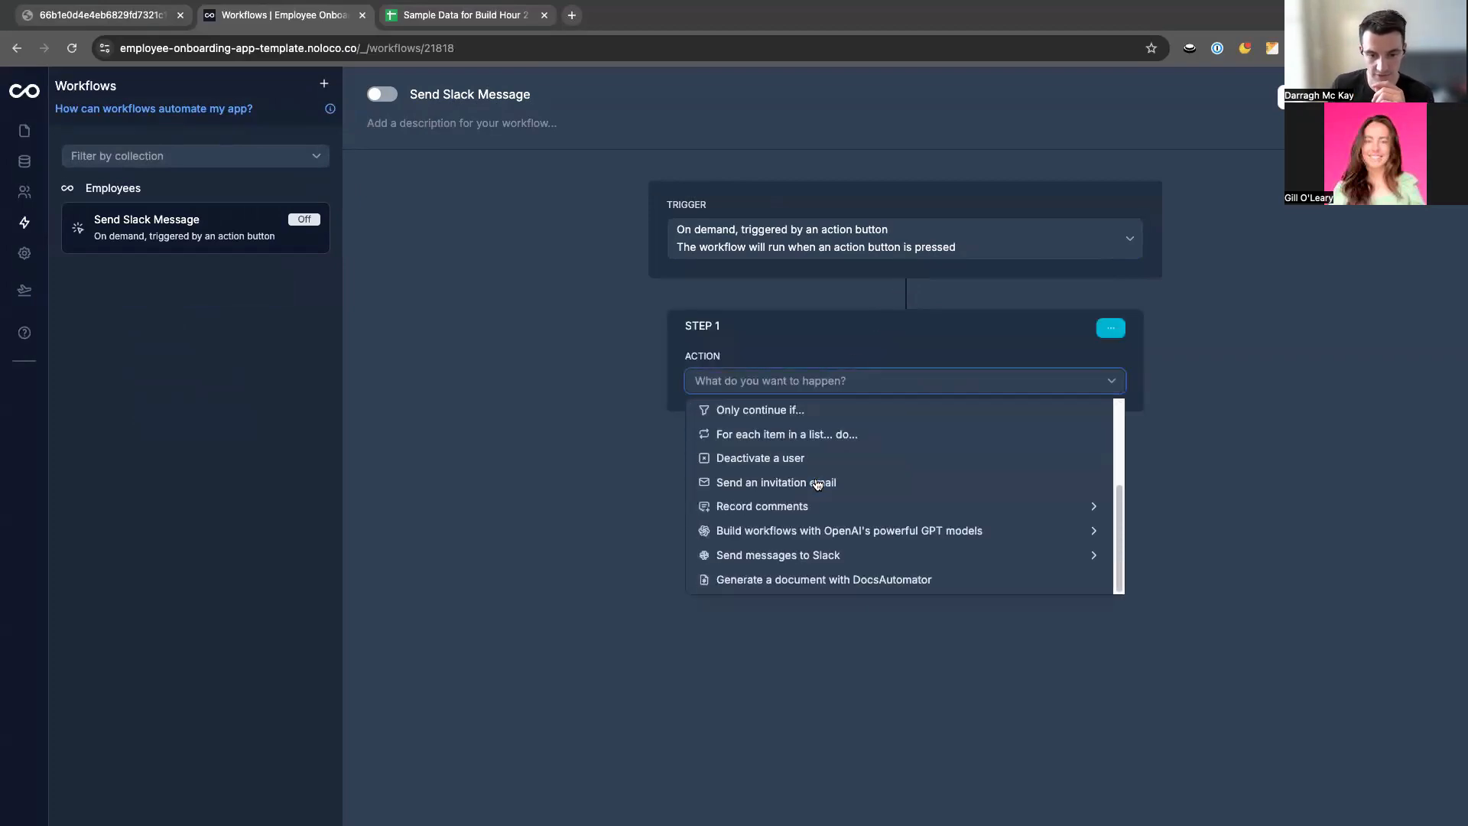
left_click(807, 566)
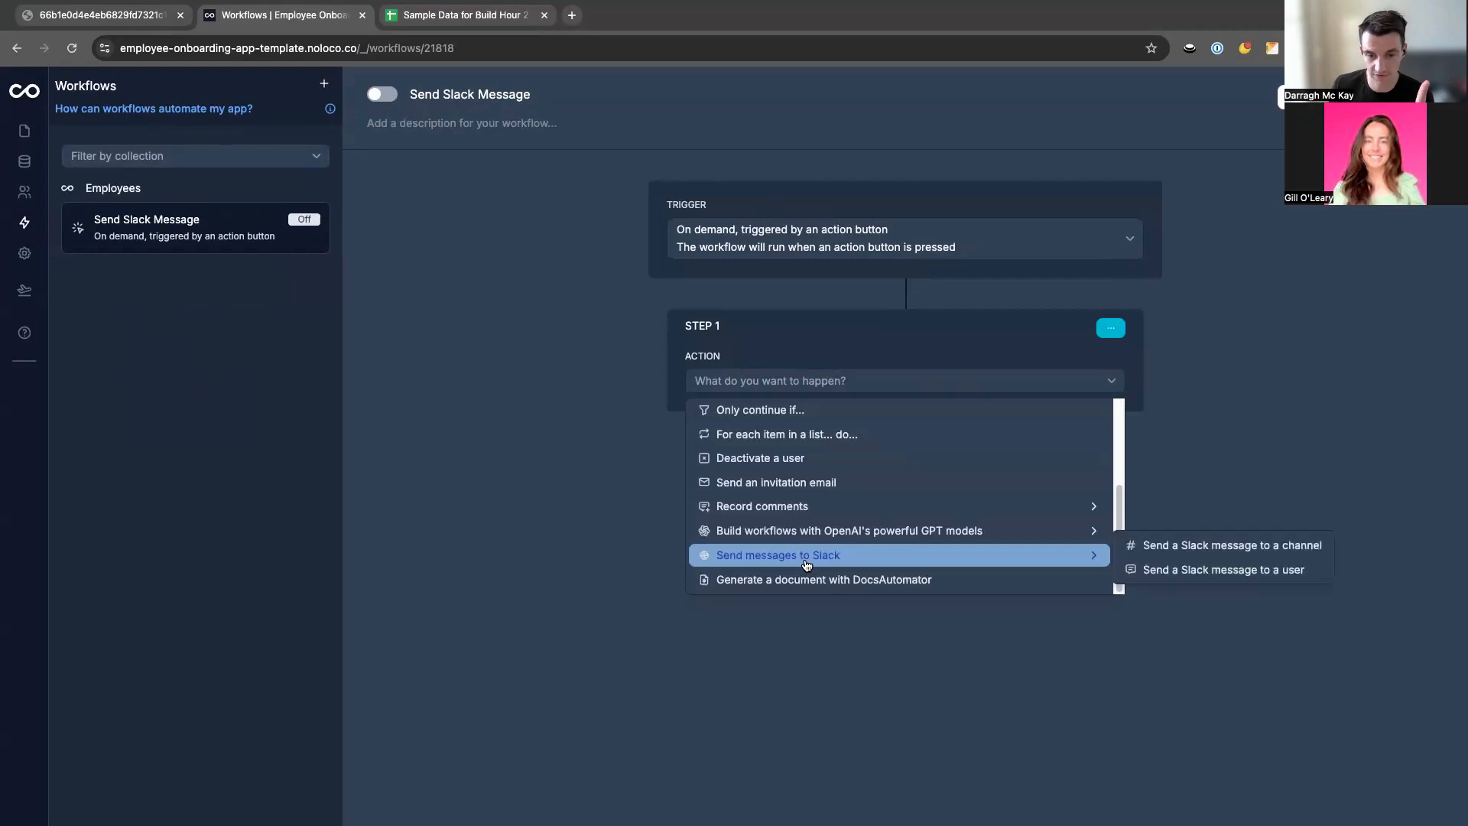
left_click(1192, 573)
scroll(876, 439, "down", 1)
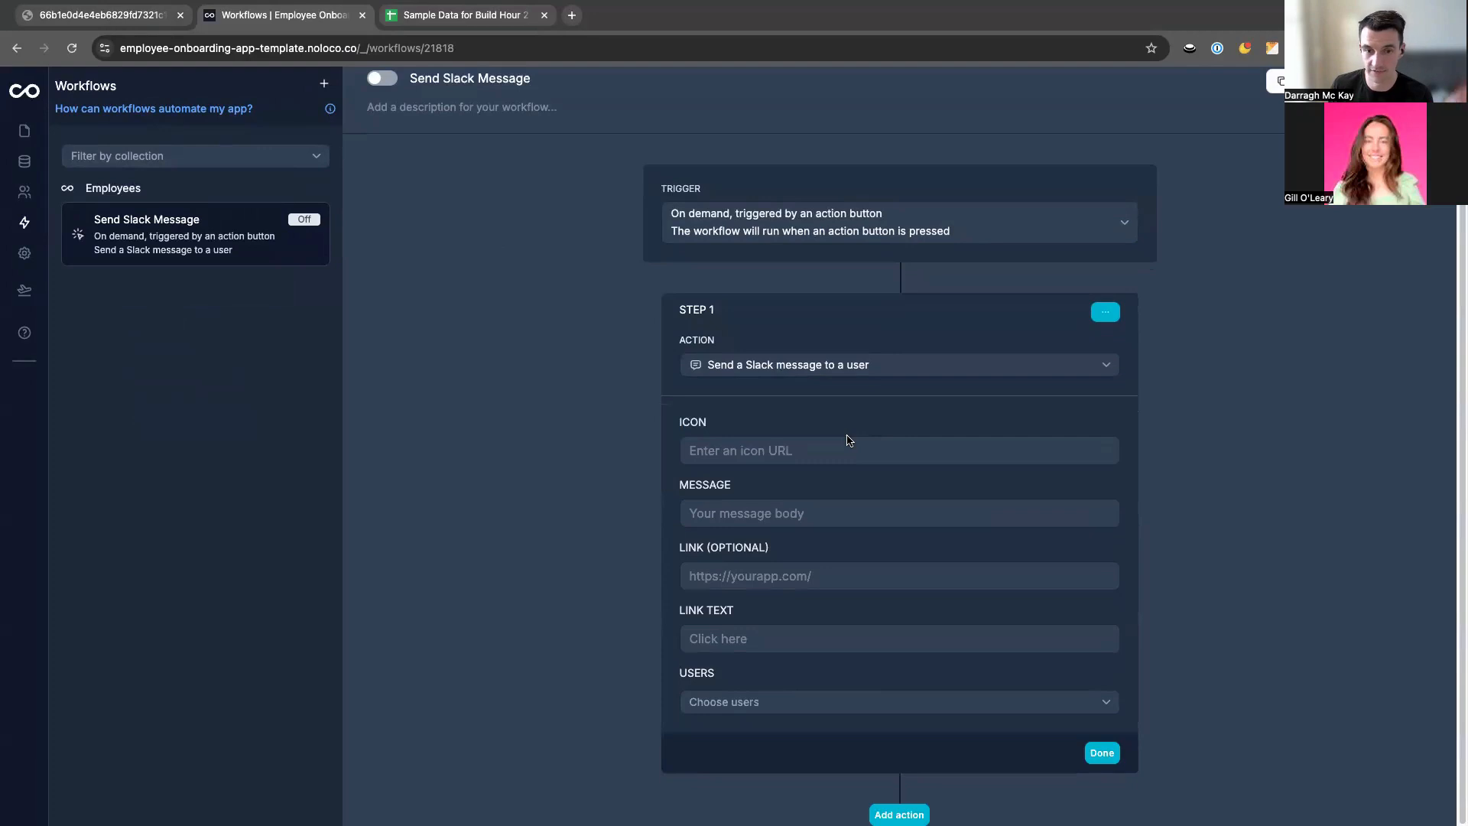
Set the Slack message to "Hi", the trigger record's manager first name field and ", it's great to meet you!".
left_click(804, 451)
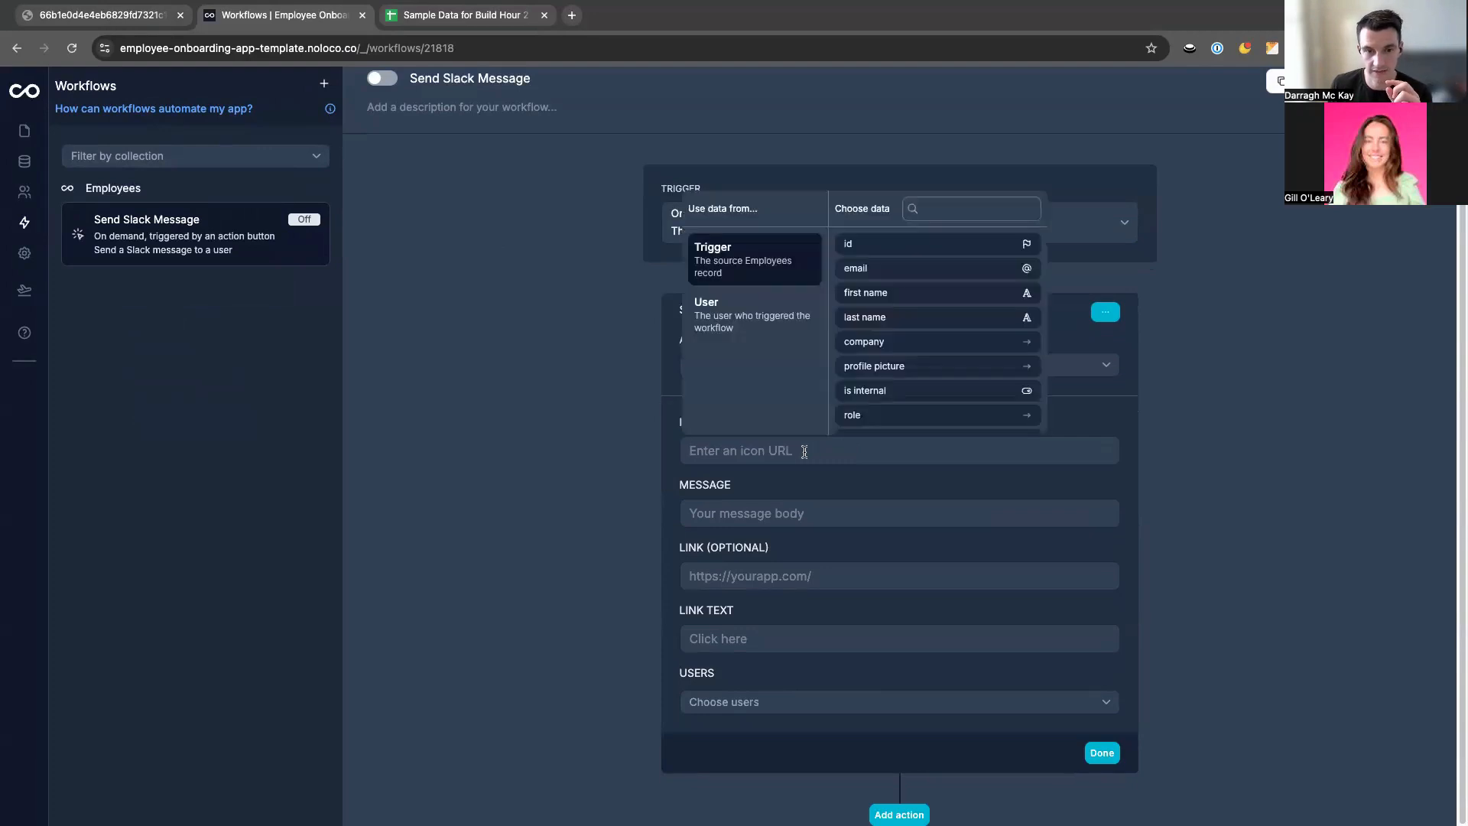
left_click(670, 463)
left_click(707, 508)
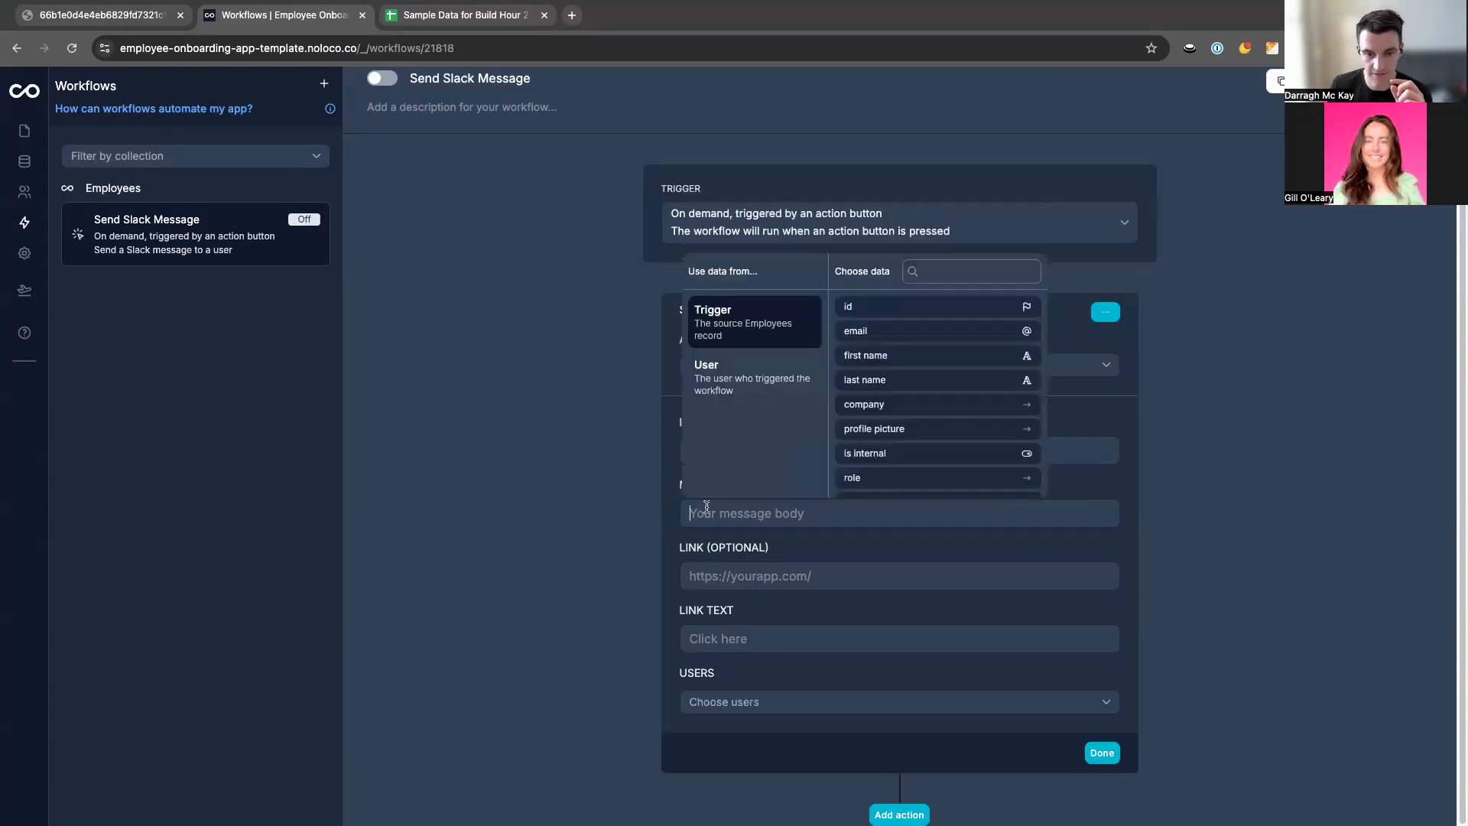
type("Hi")
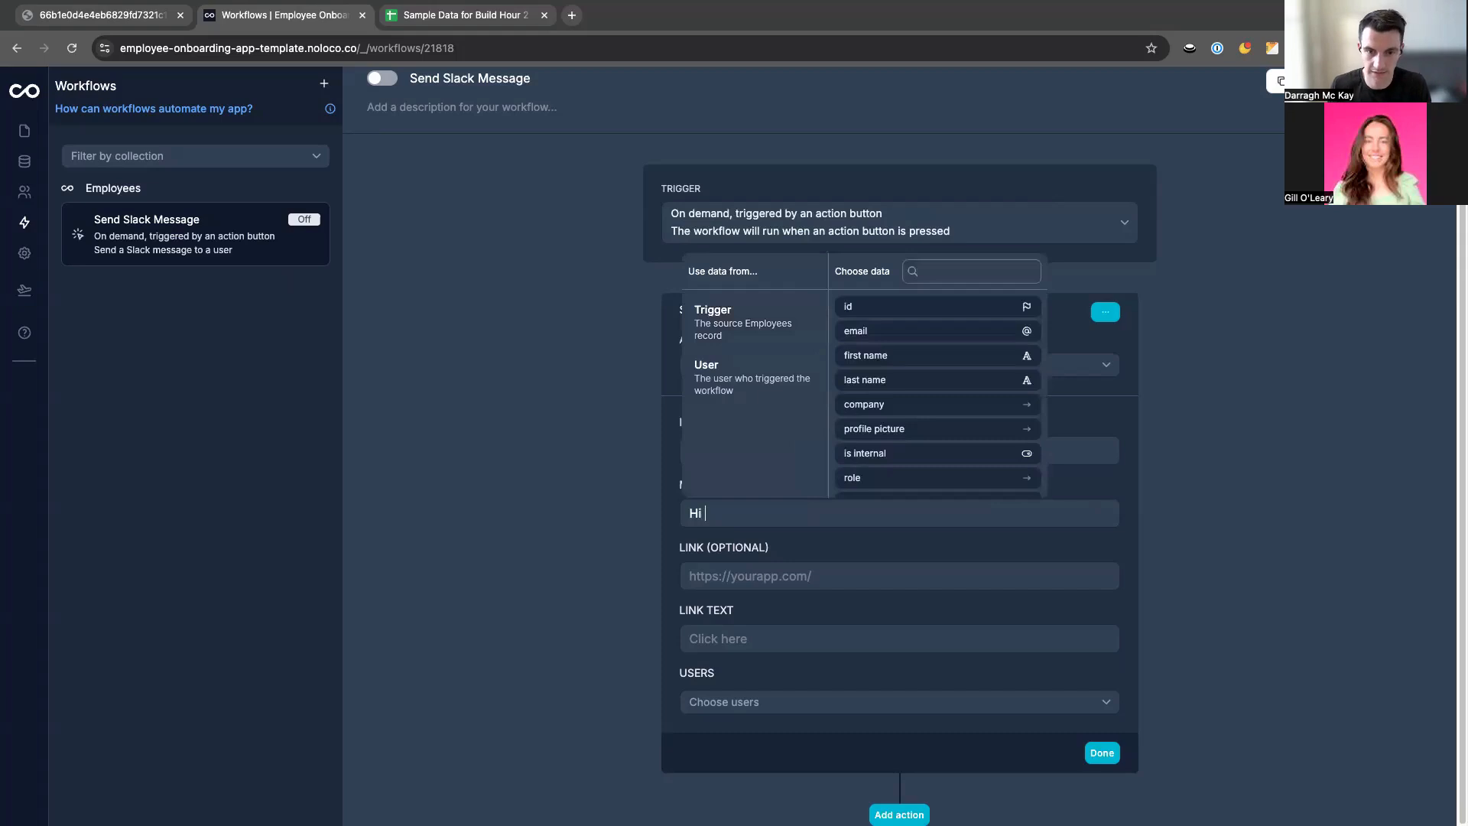
scroll(979, 390, "down", 1)
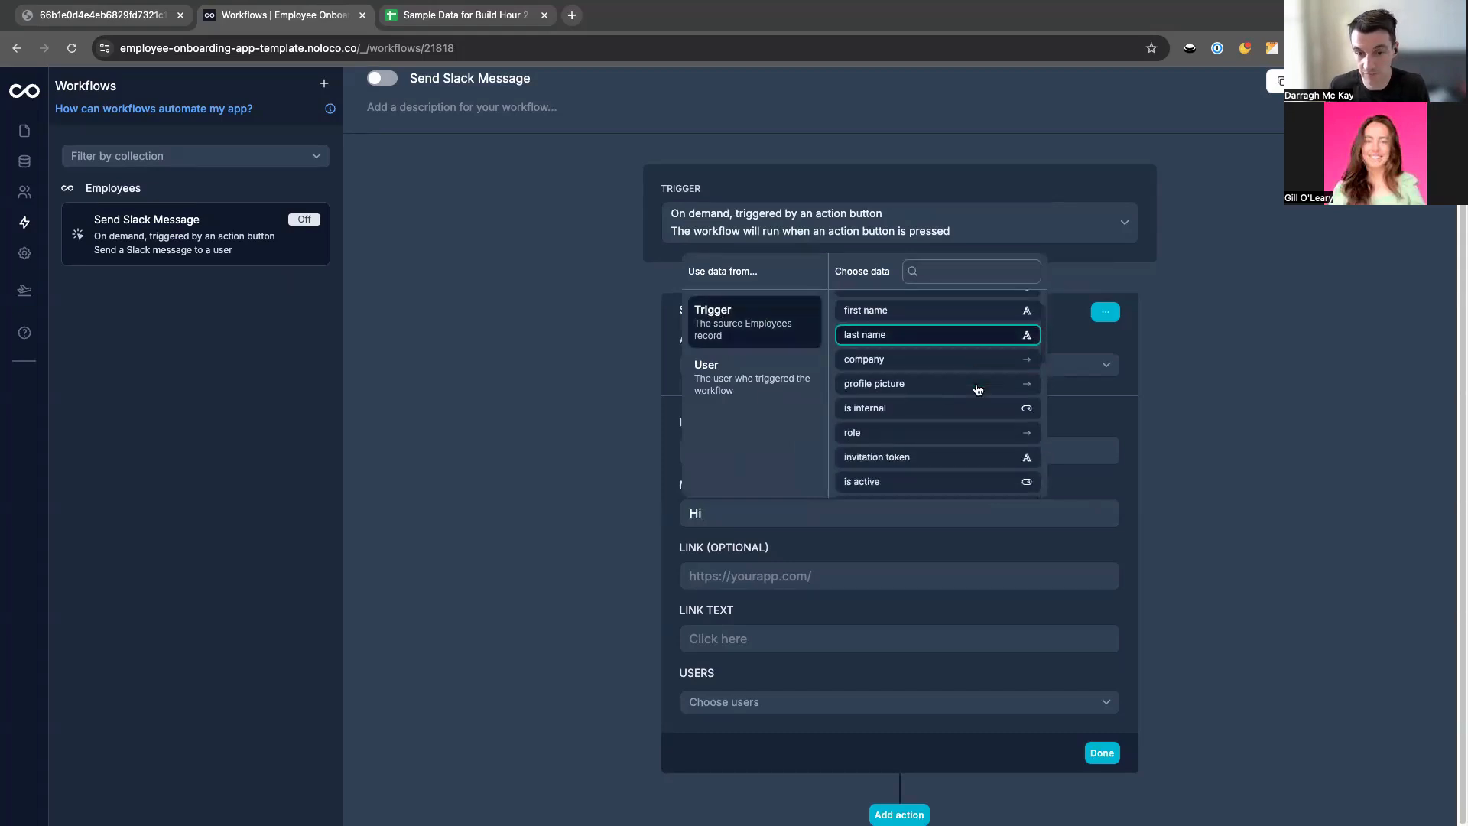
scroll(978, 390, "down", 3)
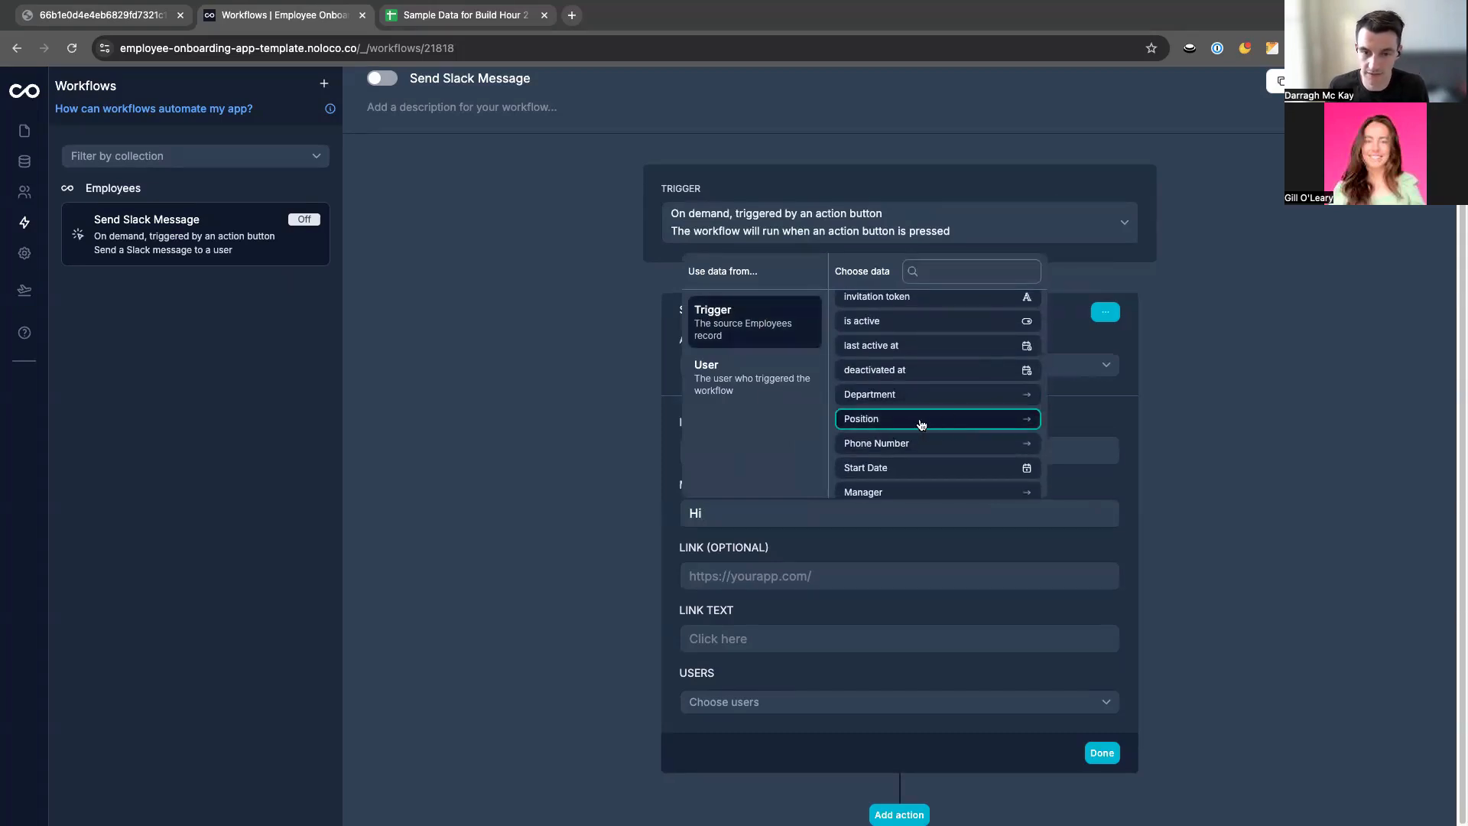
scroll(963, 425, "down", 2)
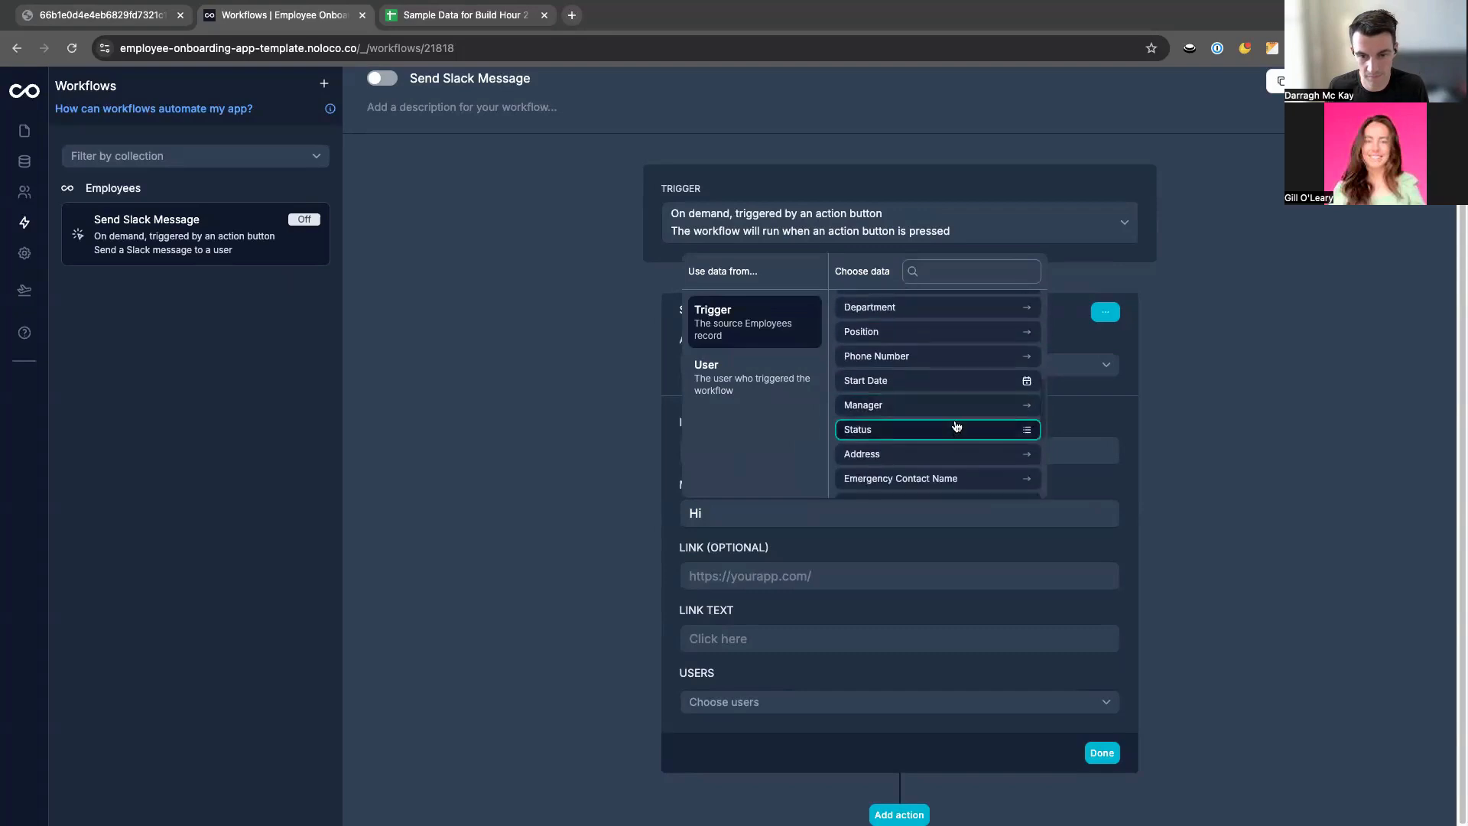
scroll(956, 426, "up", 6)
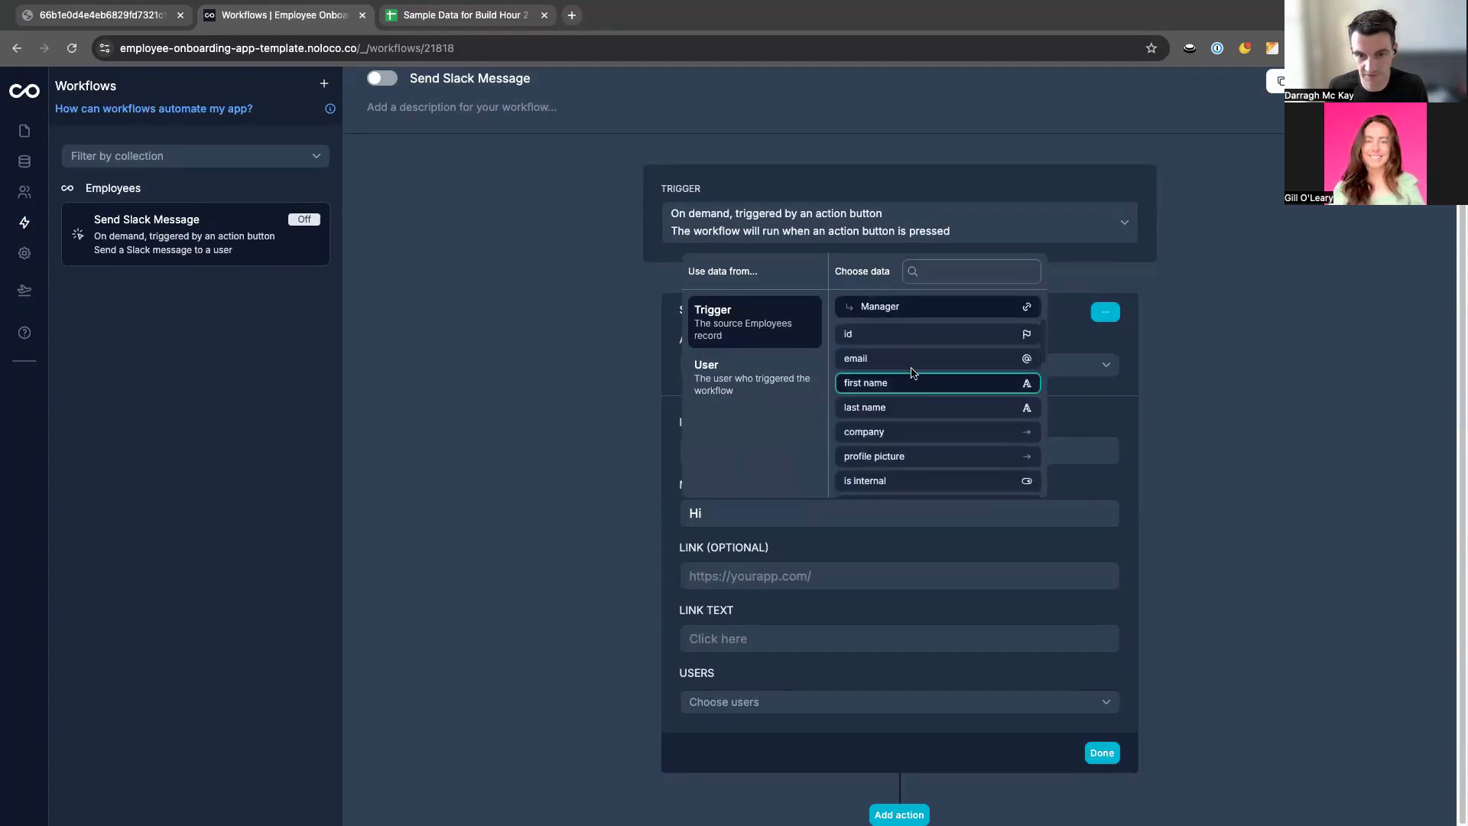
left_click(911, 384)
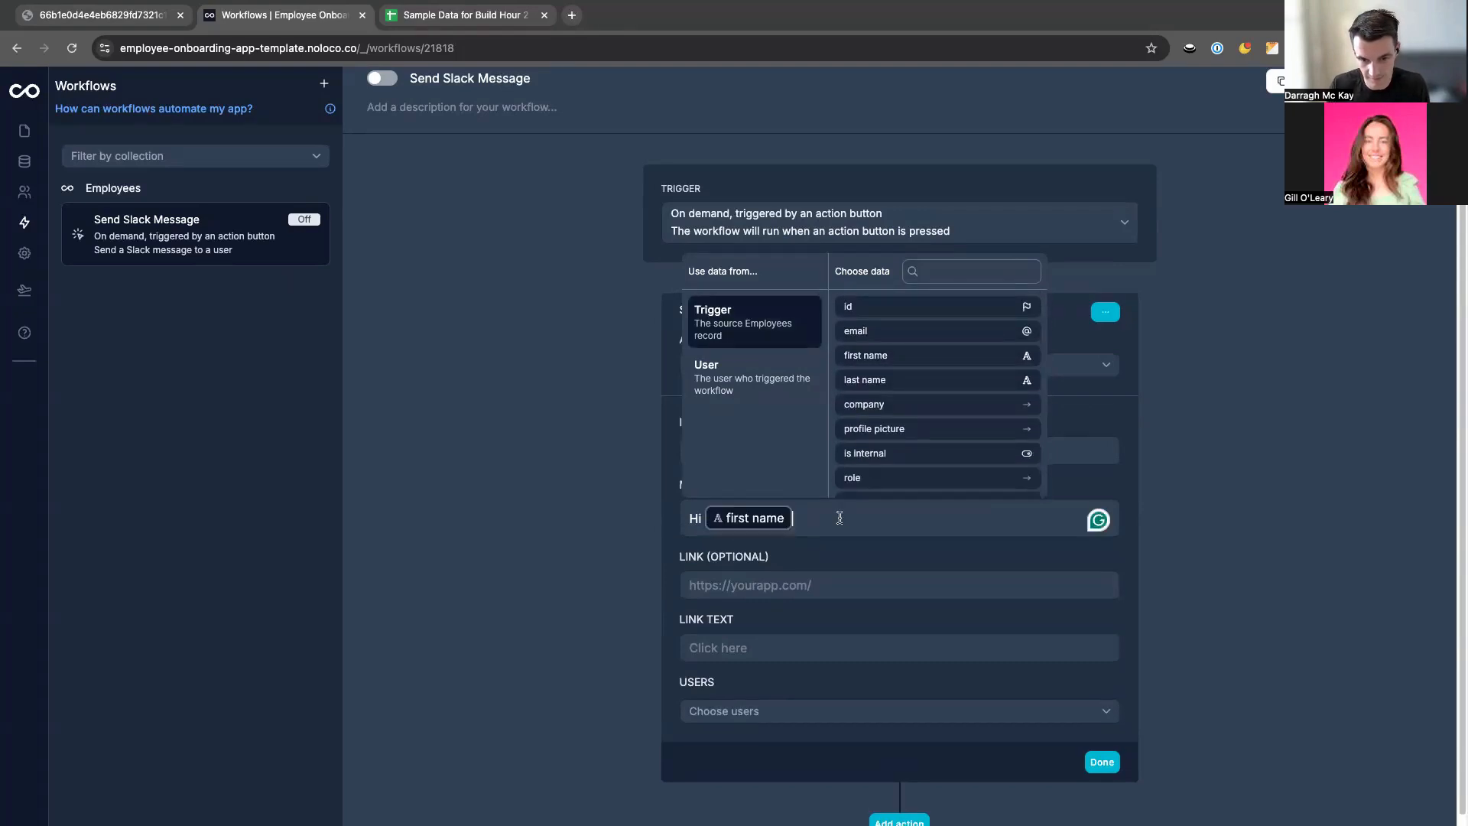
type(", it's great to")
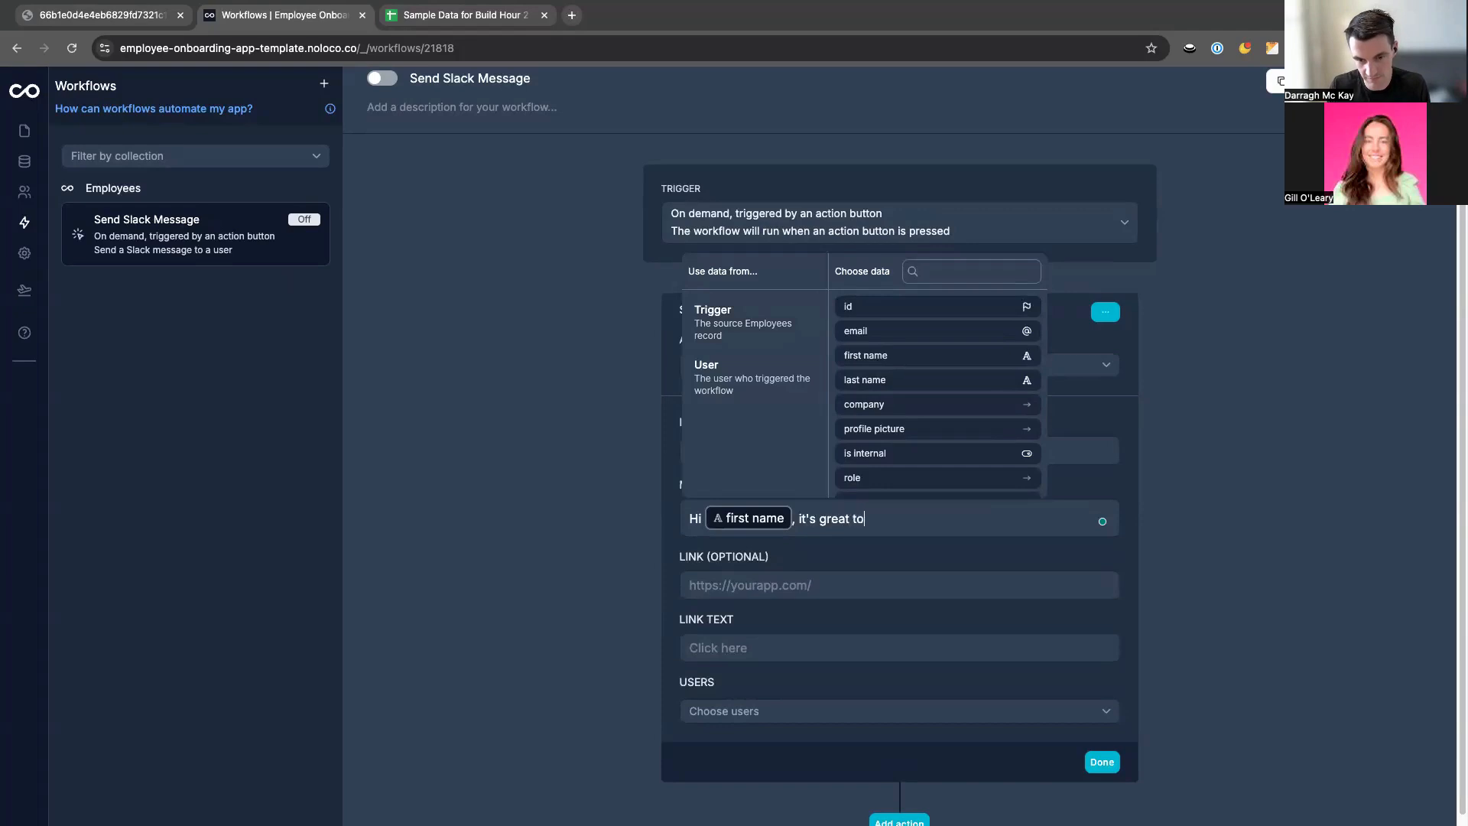
type(" meet you!")
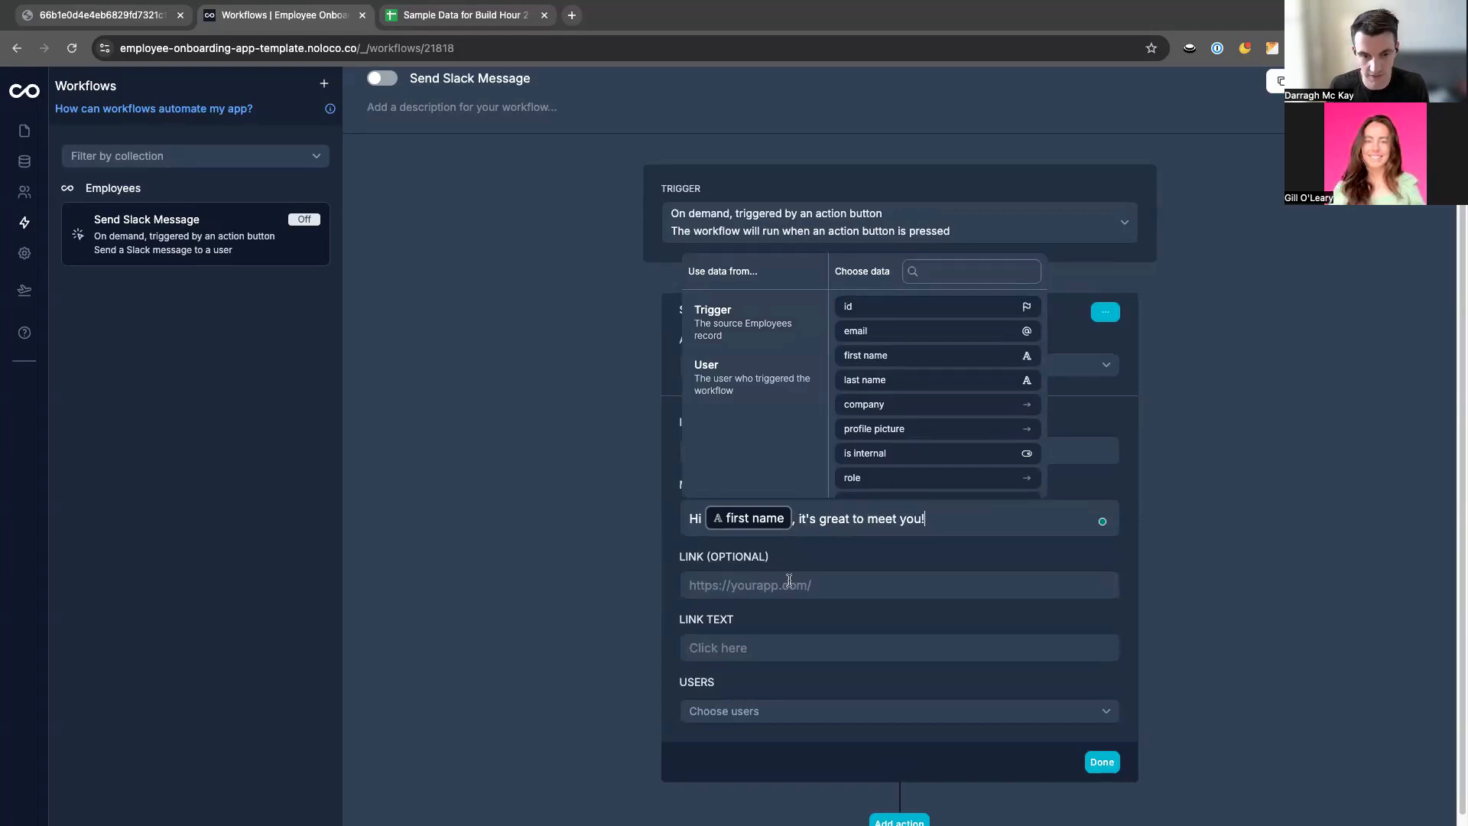
Choose the trigger record's Manager as the Slack message's recipient, finish the action and turn the workflow on.
left_click(740, 641)
left_click(732, 713)
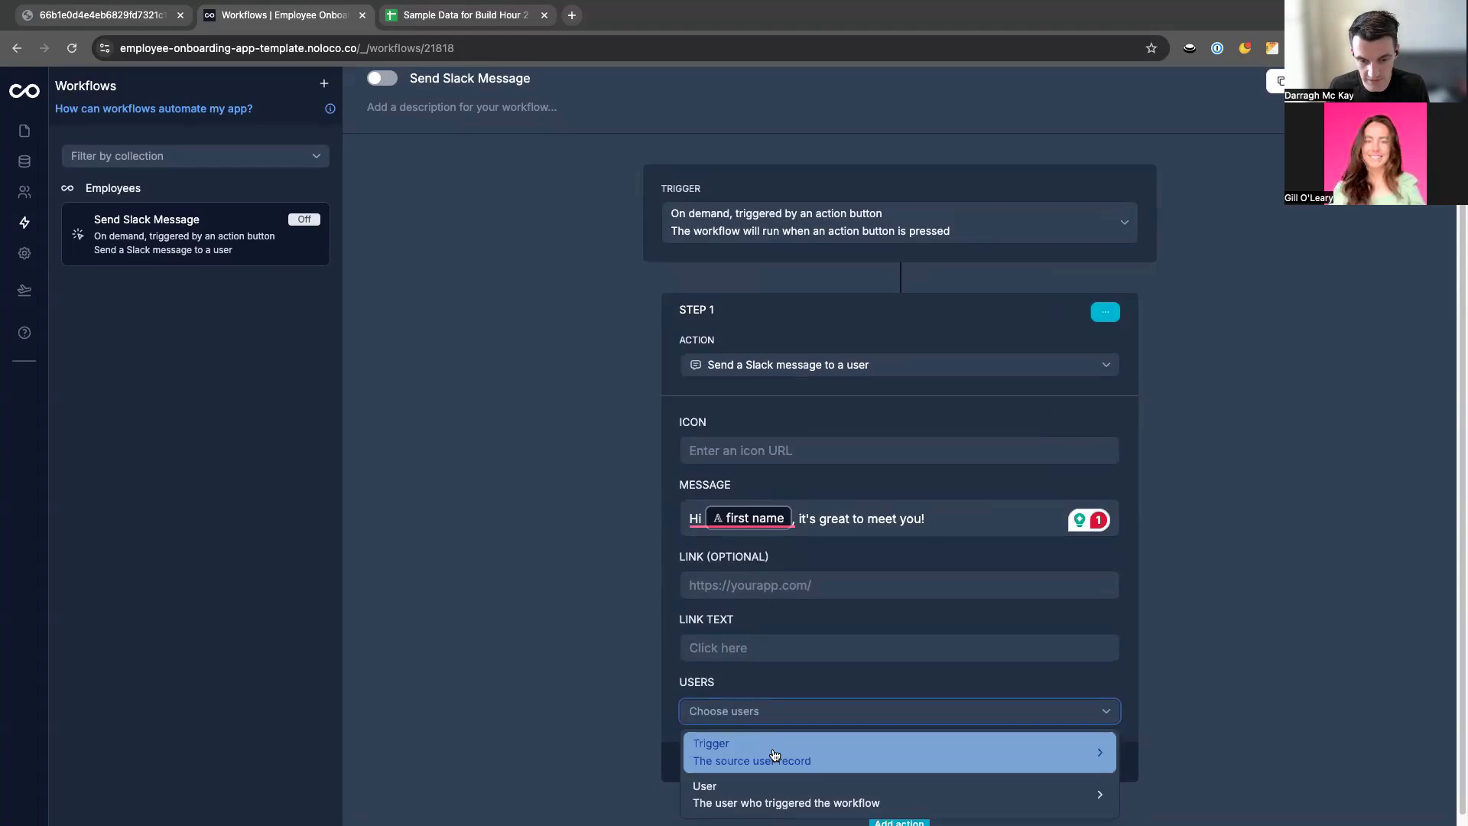
mouse_move(775, 756)
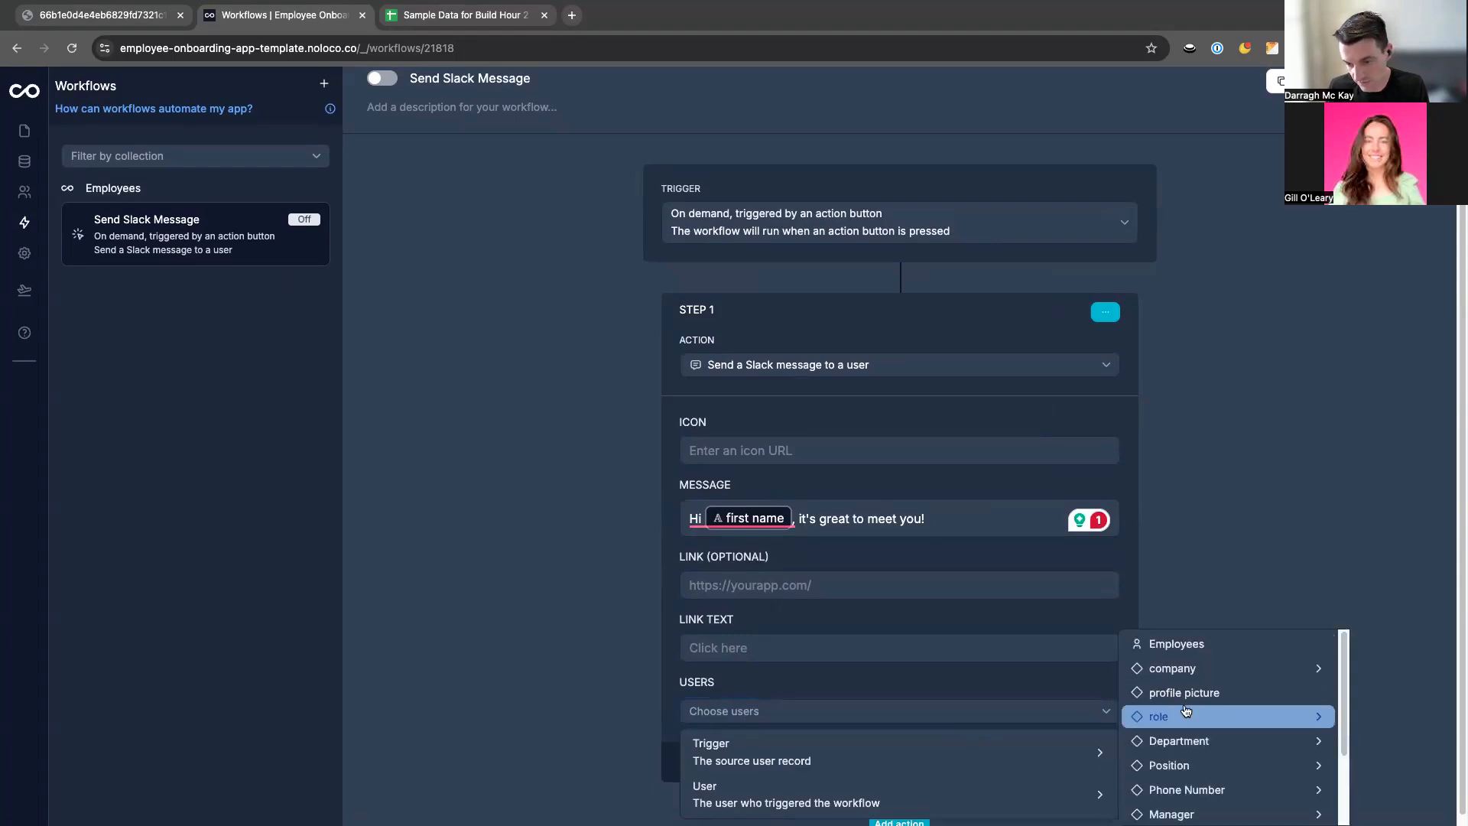
scroll(1186, 711, "down", 2)
mouse_move(1187, 742)
left_click(1021, 638)
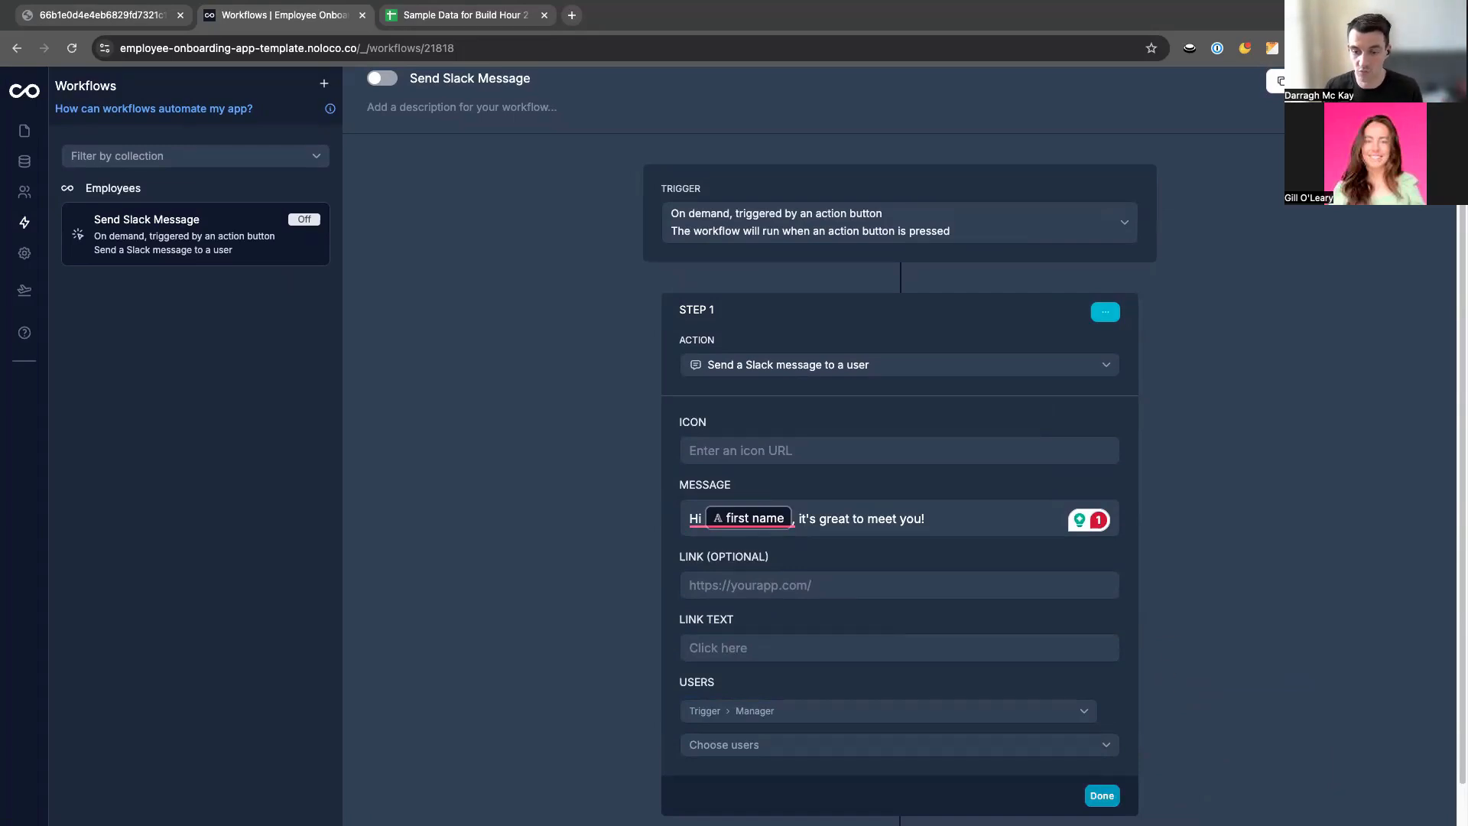
left_click(1102, 795)
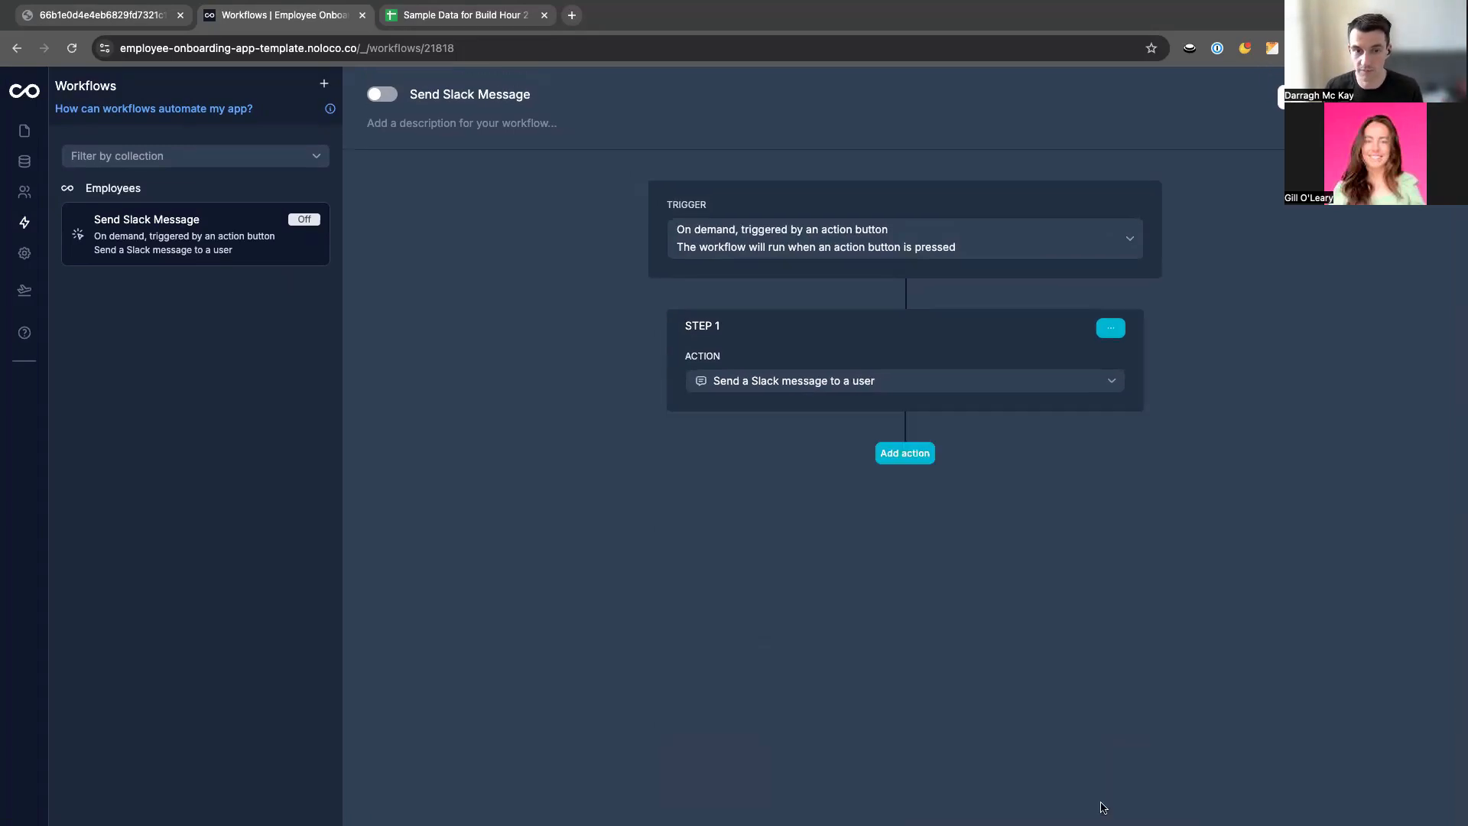
left_click(381, 95)
Return to the My Manager tab of My Profile and open the page's settings in build mode.
left_click(25, 130)
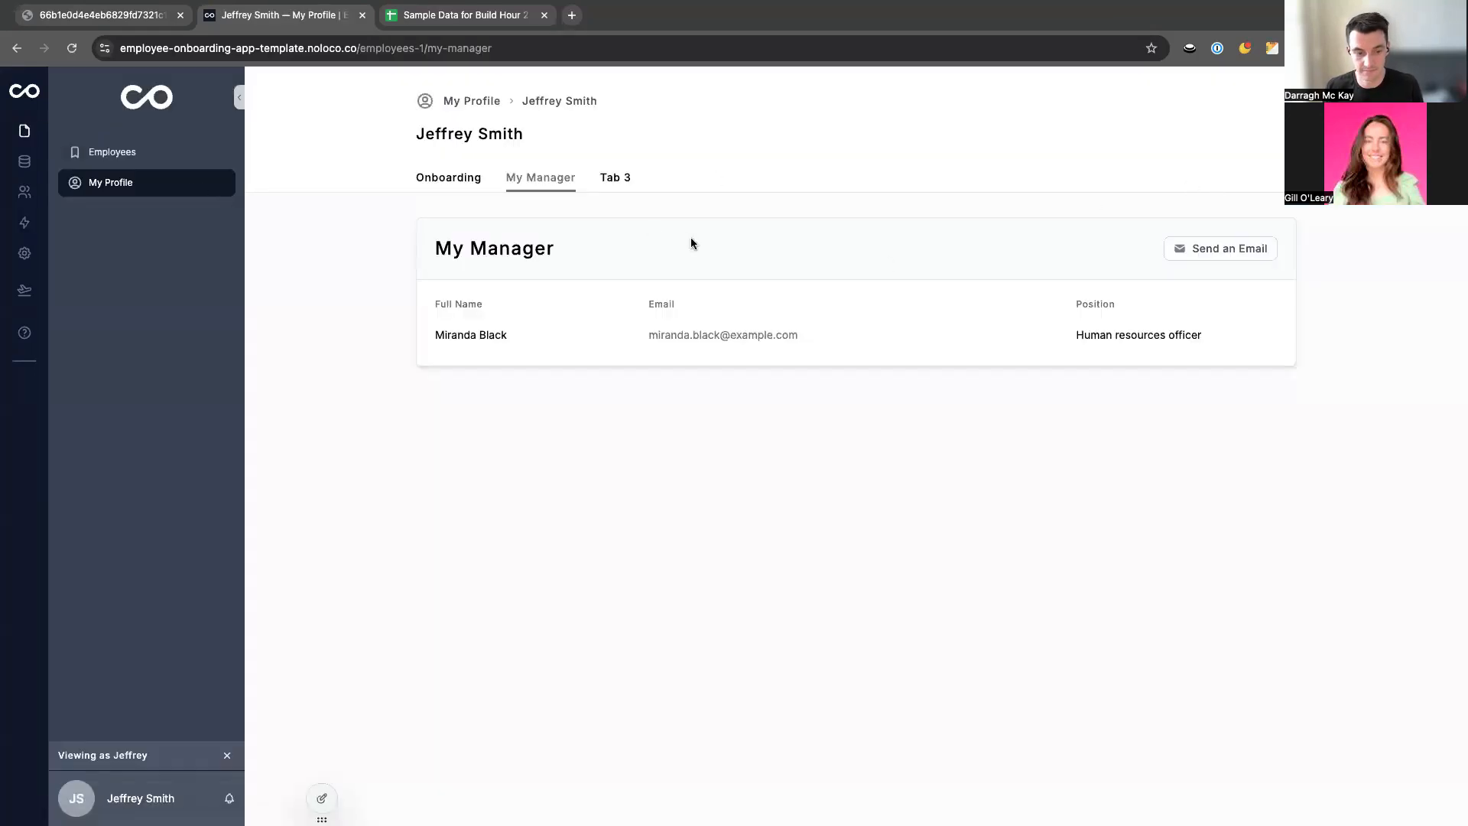
key("super+e")
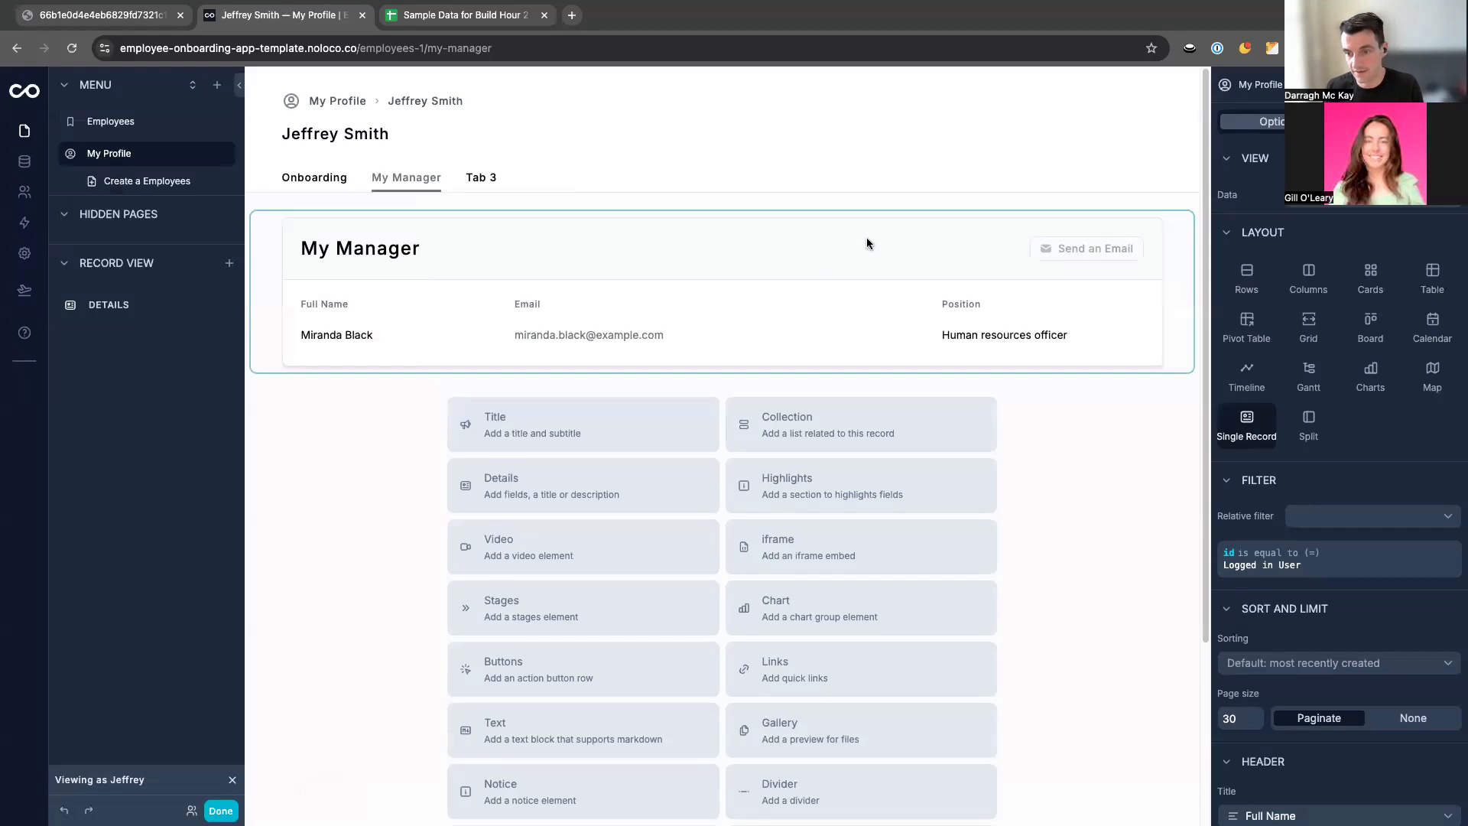
scroll(1377, 536, "down", 8)
scroll(1399, 551, "down", 2)
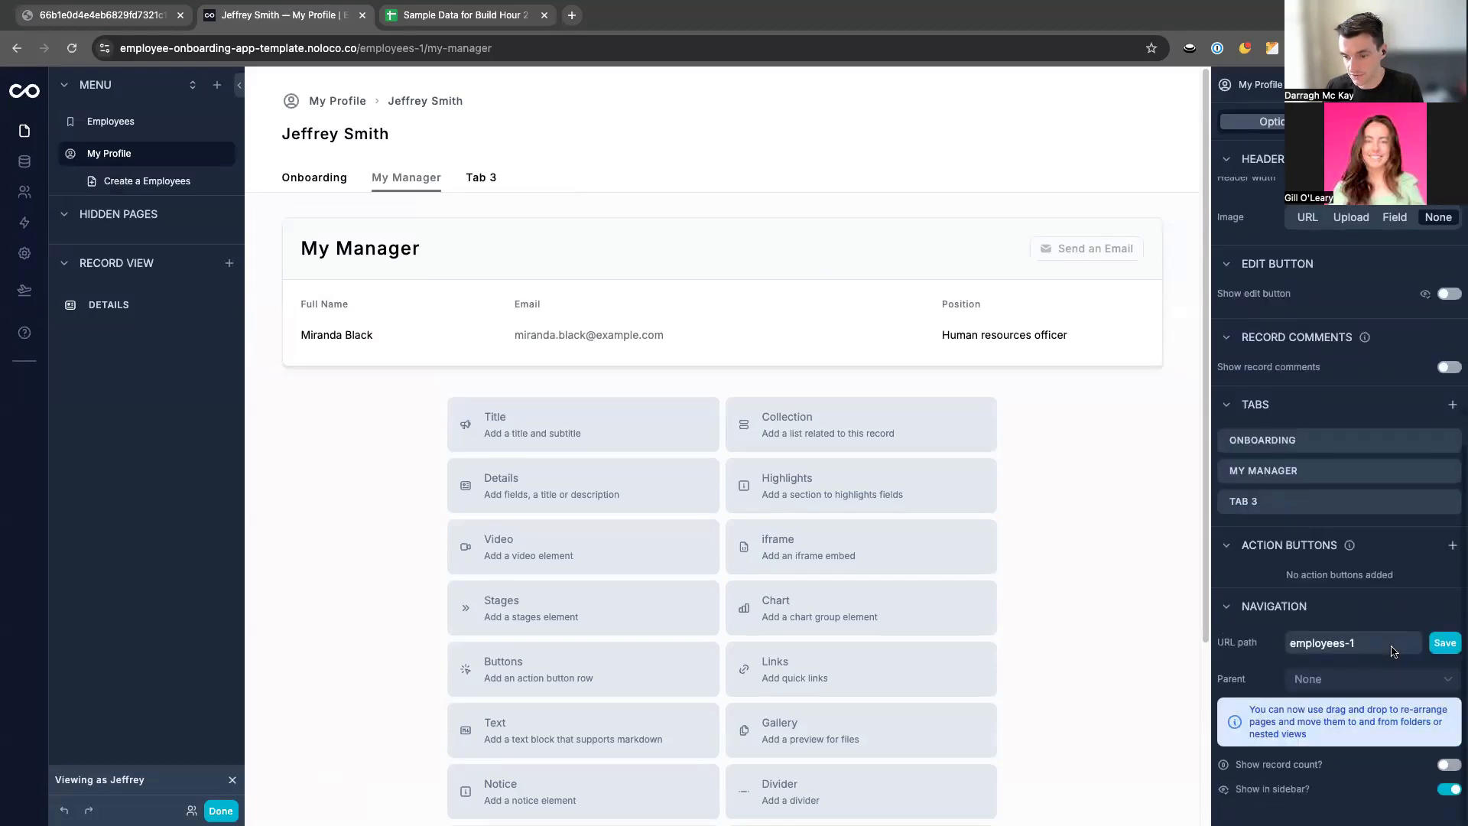
Duplicate the Send an Email action button in the My Manager section and rename the copy "Message on Slack".
scroll(1367, 509, "up", 4)
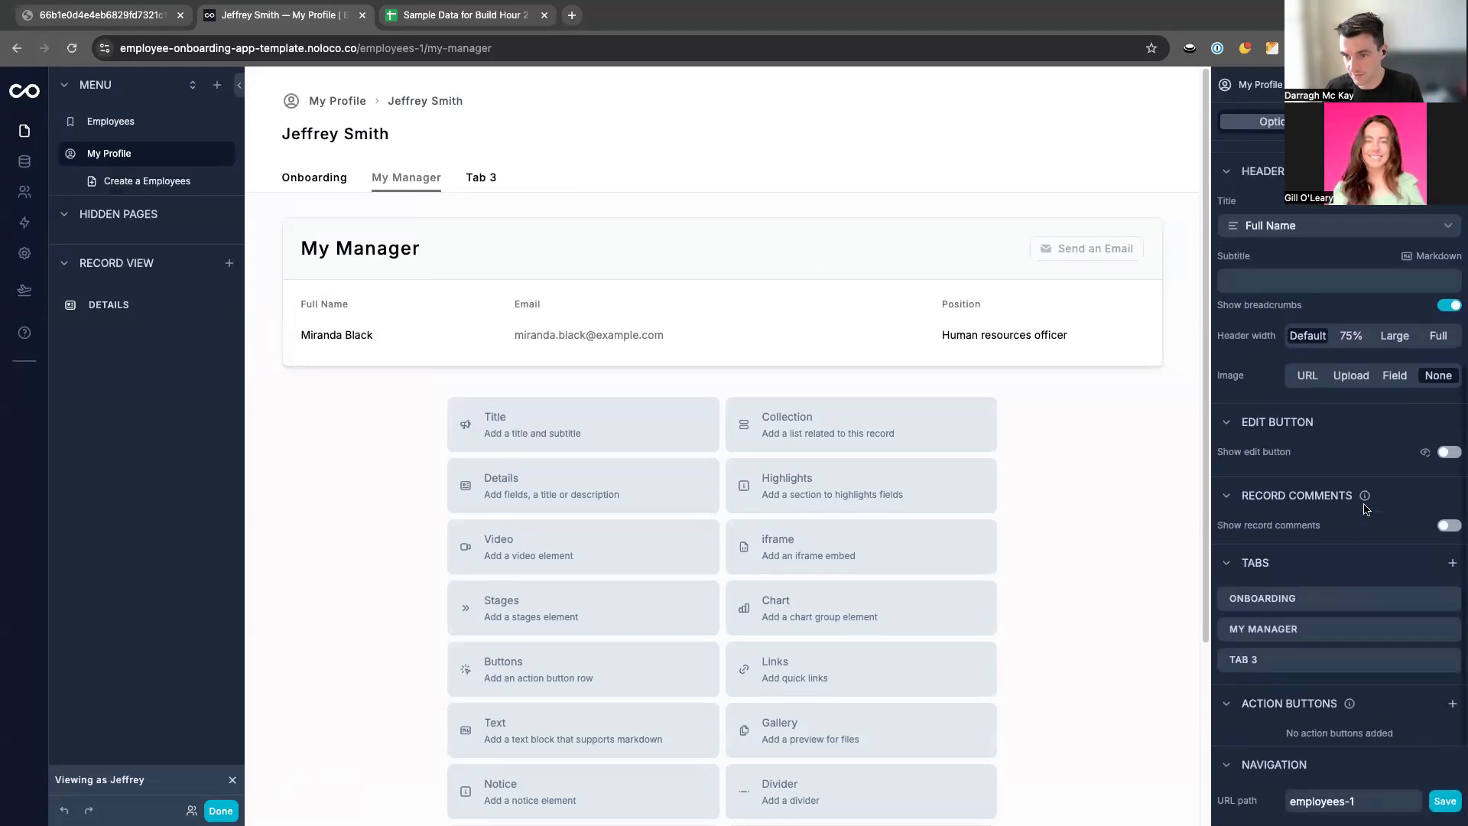
left_click(978, 247)
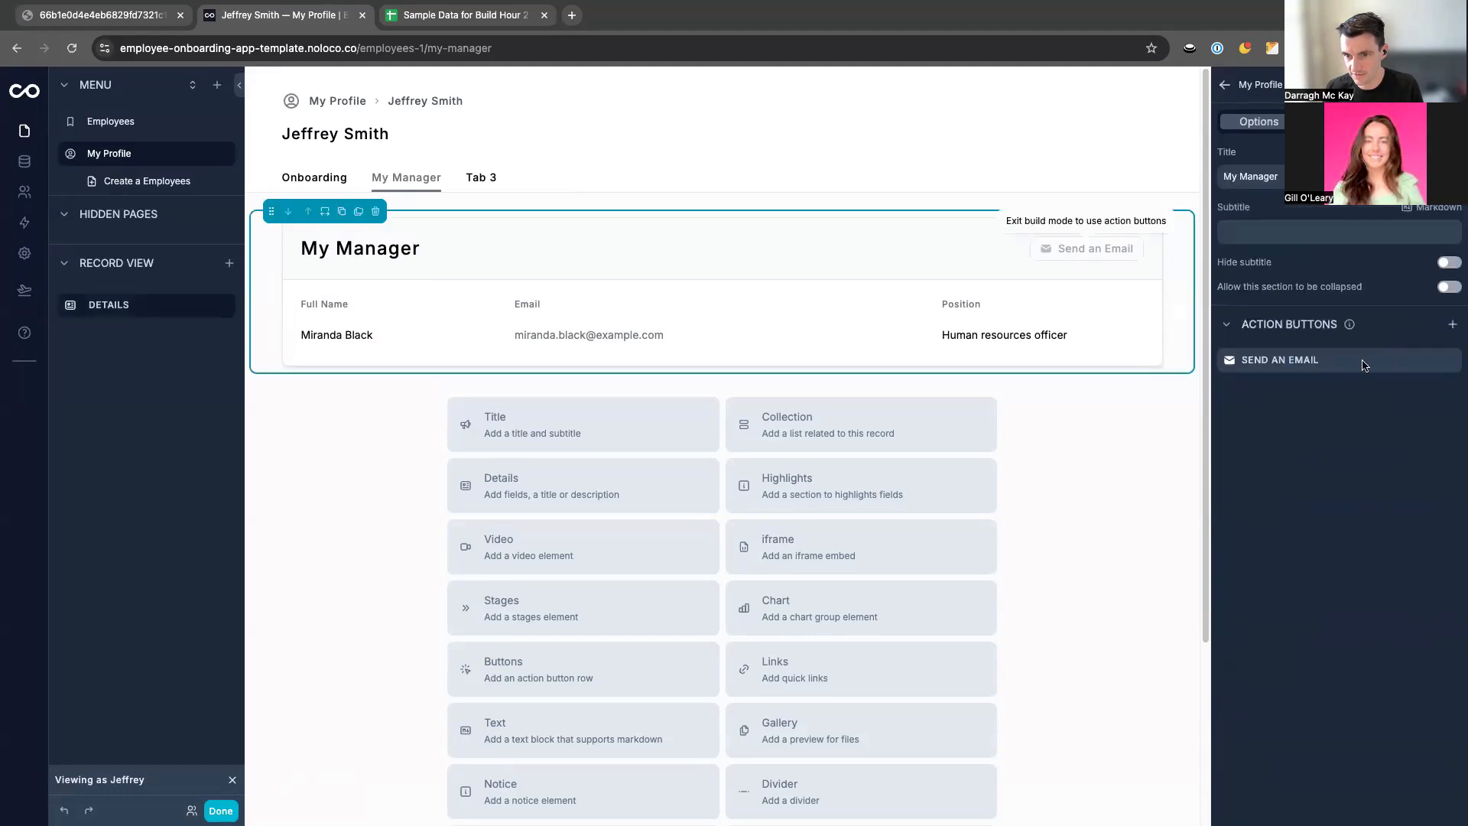
left_click(1413, 361)
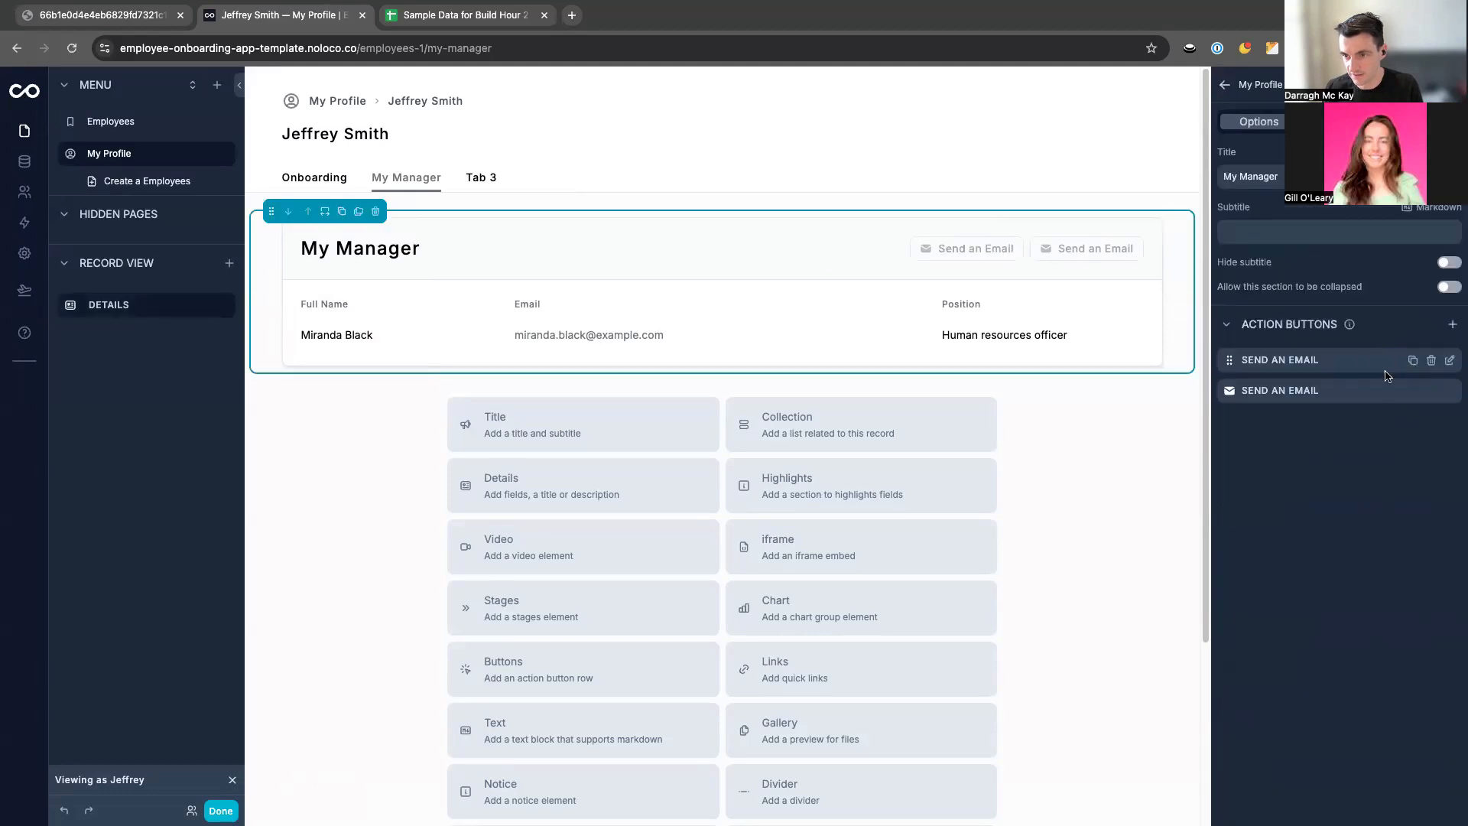
left_click(1450, 391)
triple_click(1262, 203)
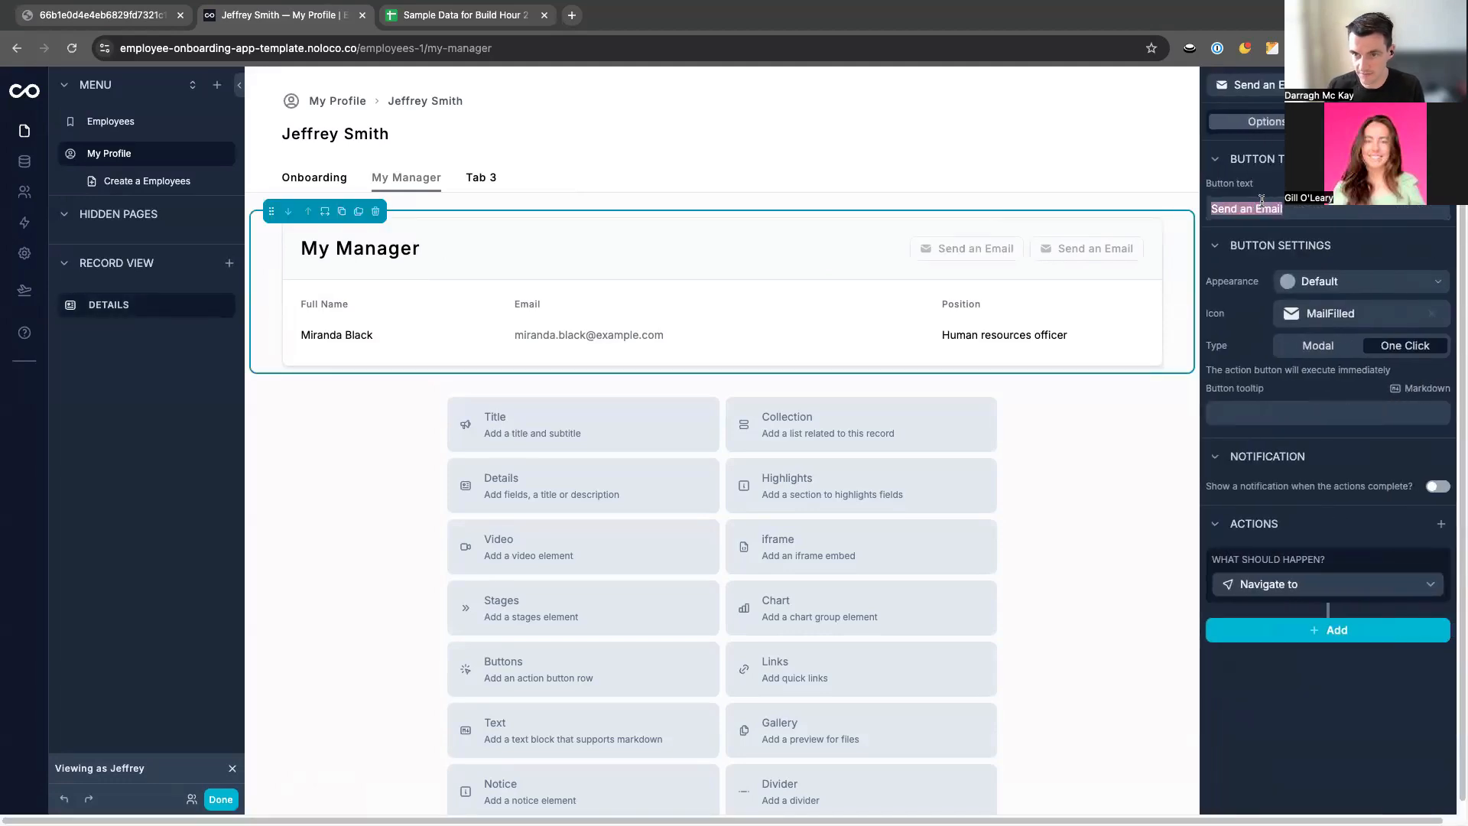
type("Message on Slack")
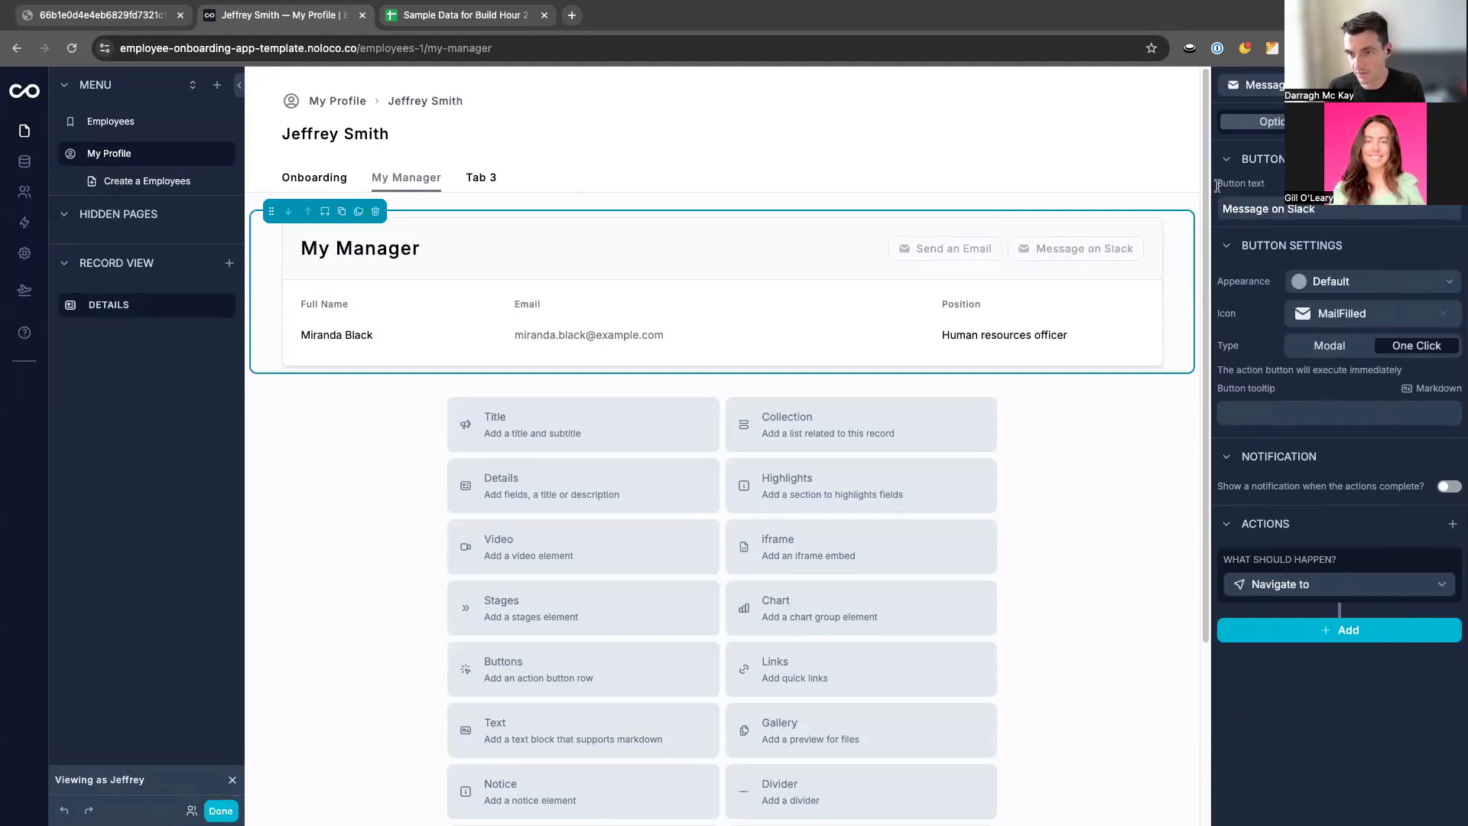
Change the Message on Slack button's icon to BrandSlack.
left_click(1313, 314)
type("slack")
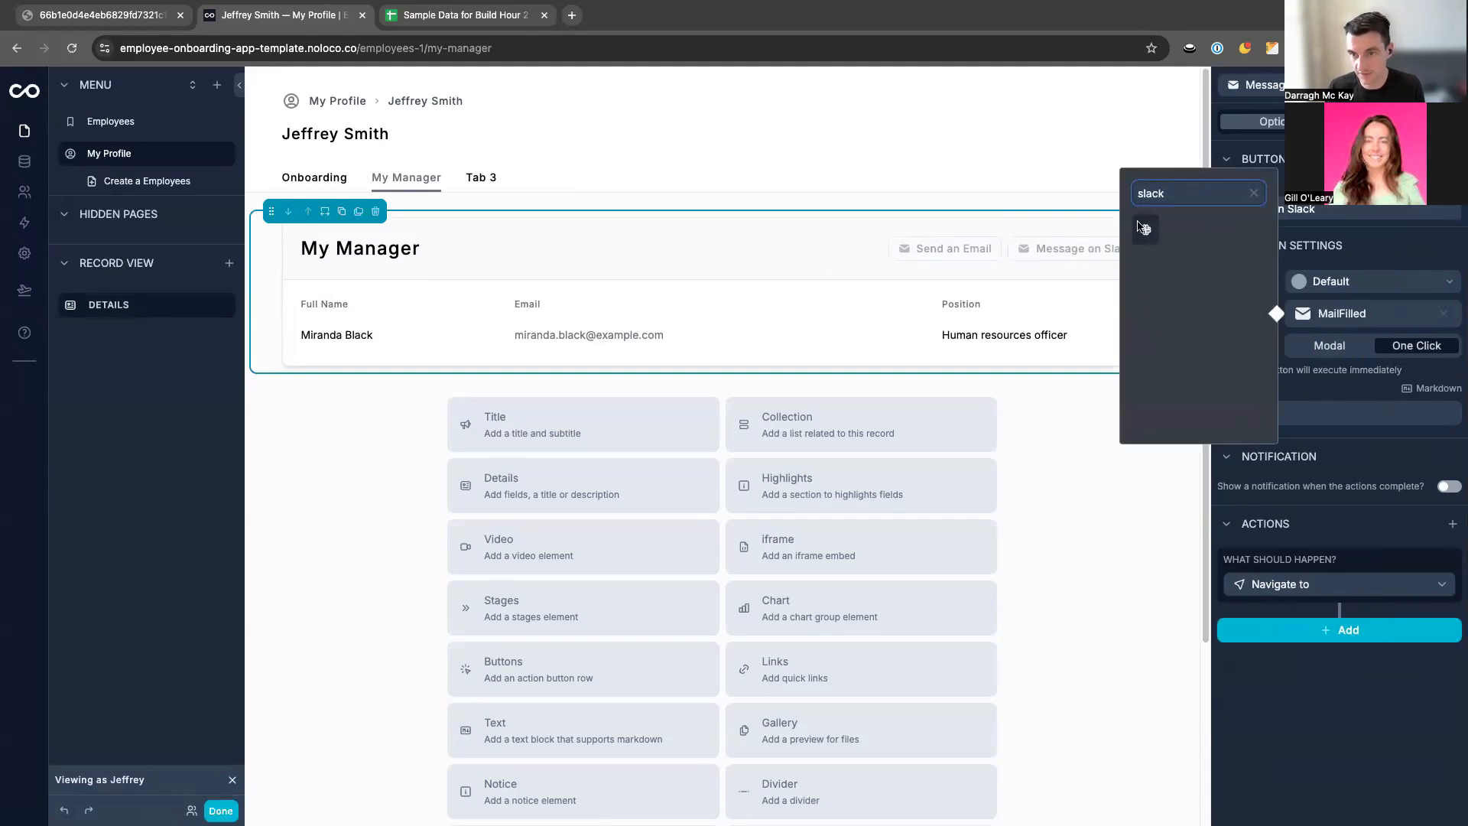
left_click(1145, 229)
Change the button's action from Navigate to into running the on demand workflow Send Slack Message.
left_click(1328, 566)
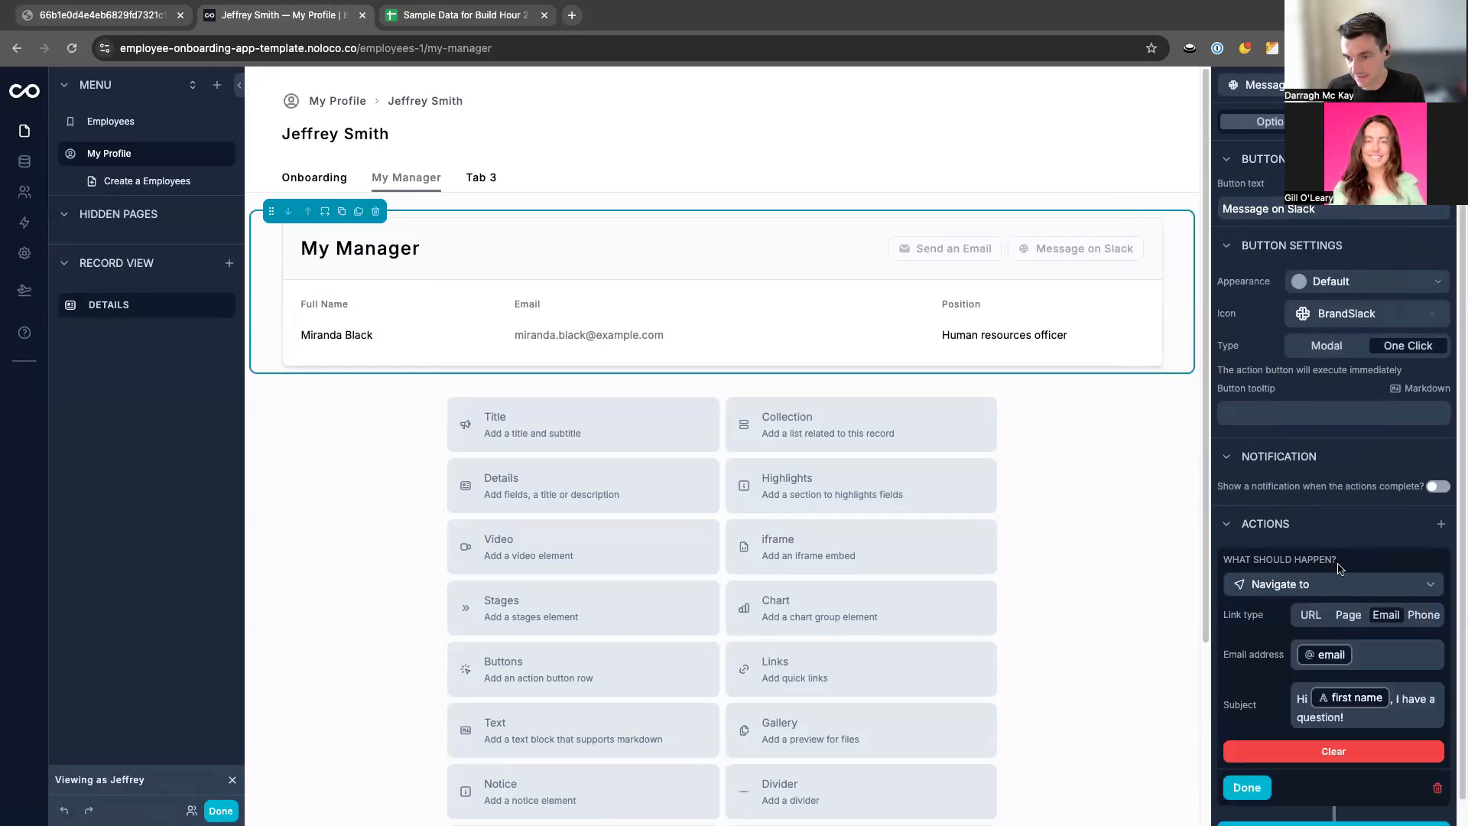
left_click(1334, 586)
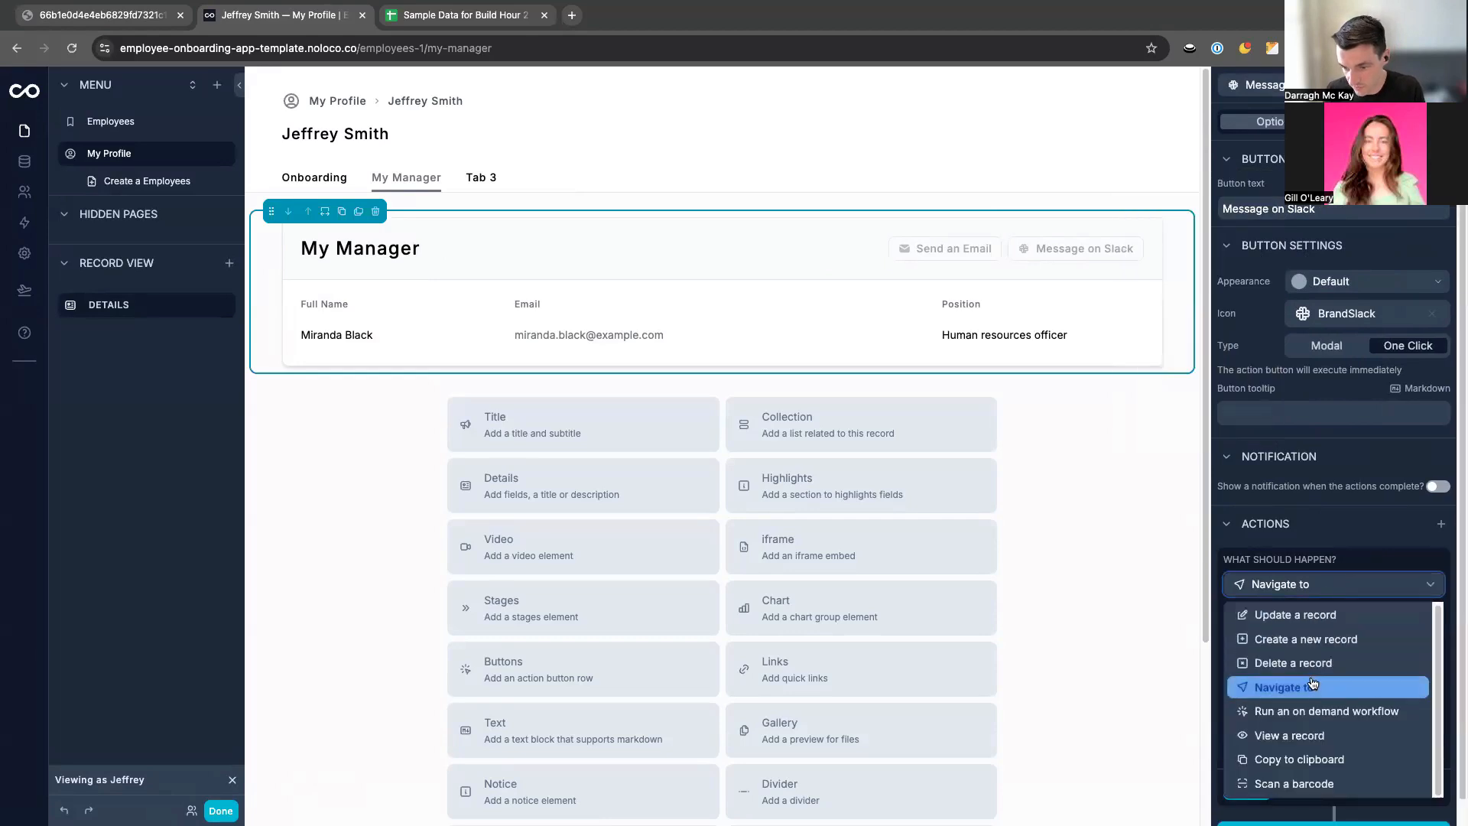
left_click(1308, 709)
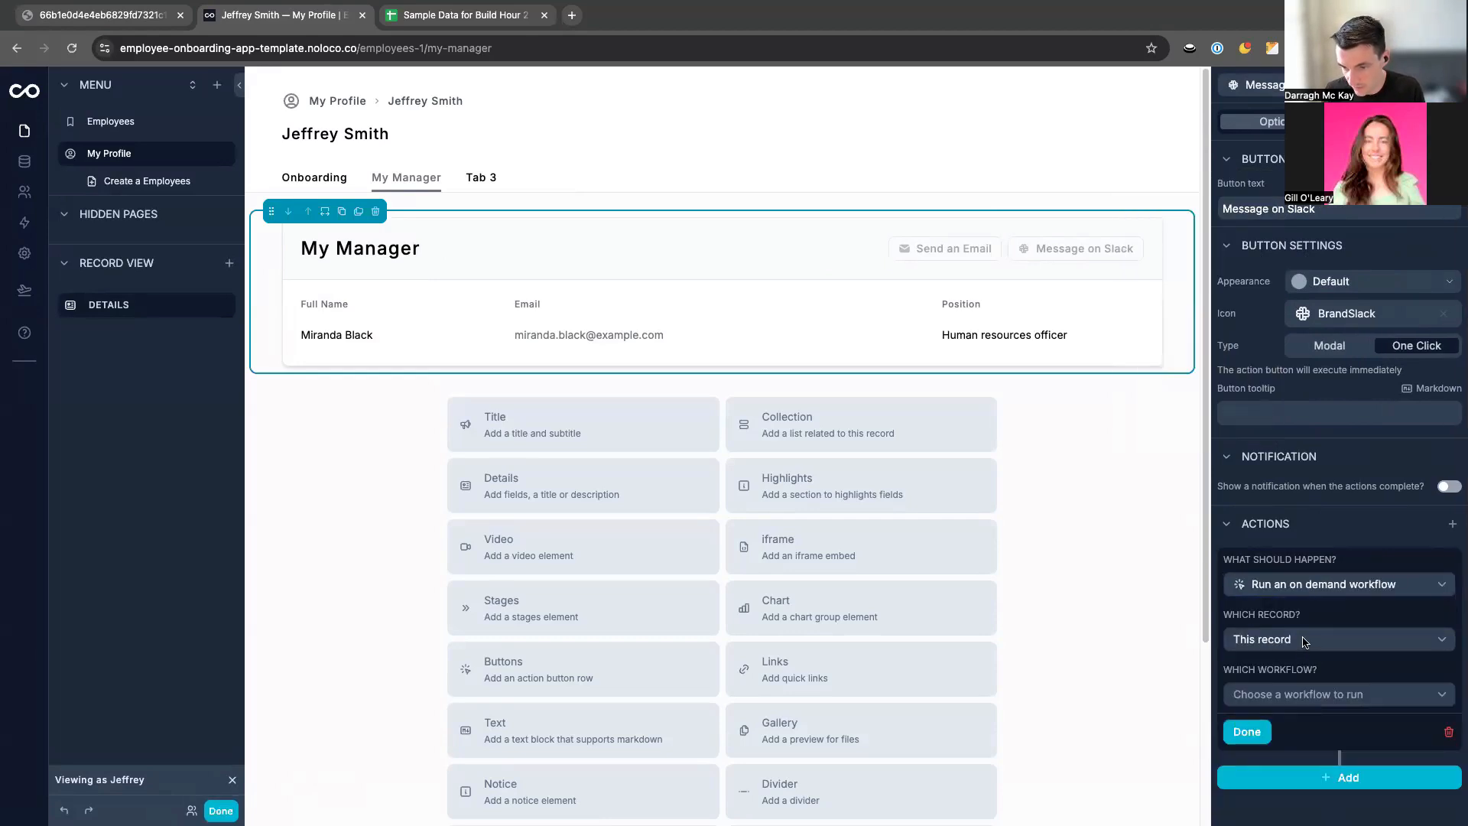
left_click(1294, 696)
left_click(1284, 728)
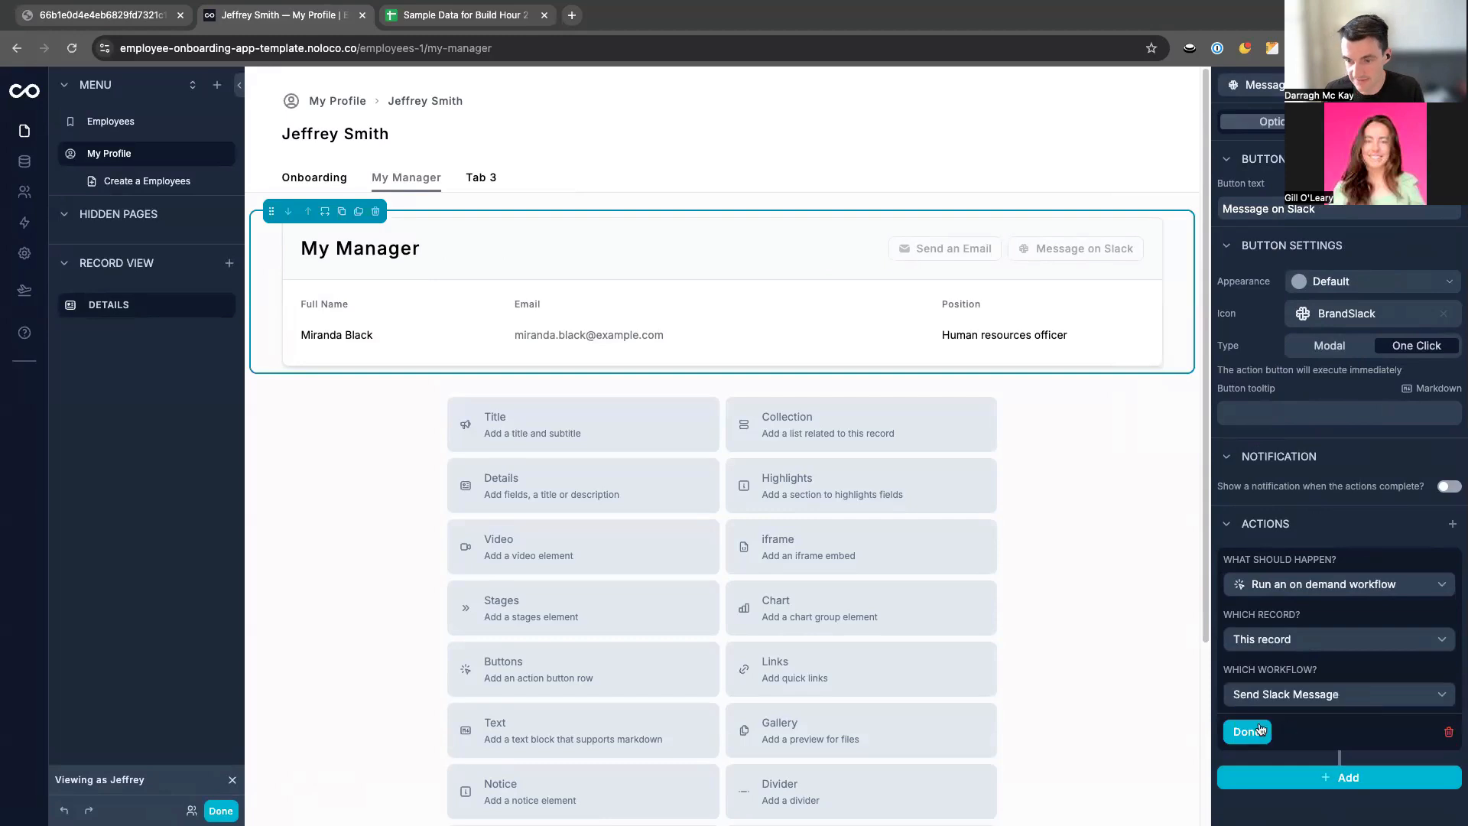
left_click(1260, 730)
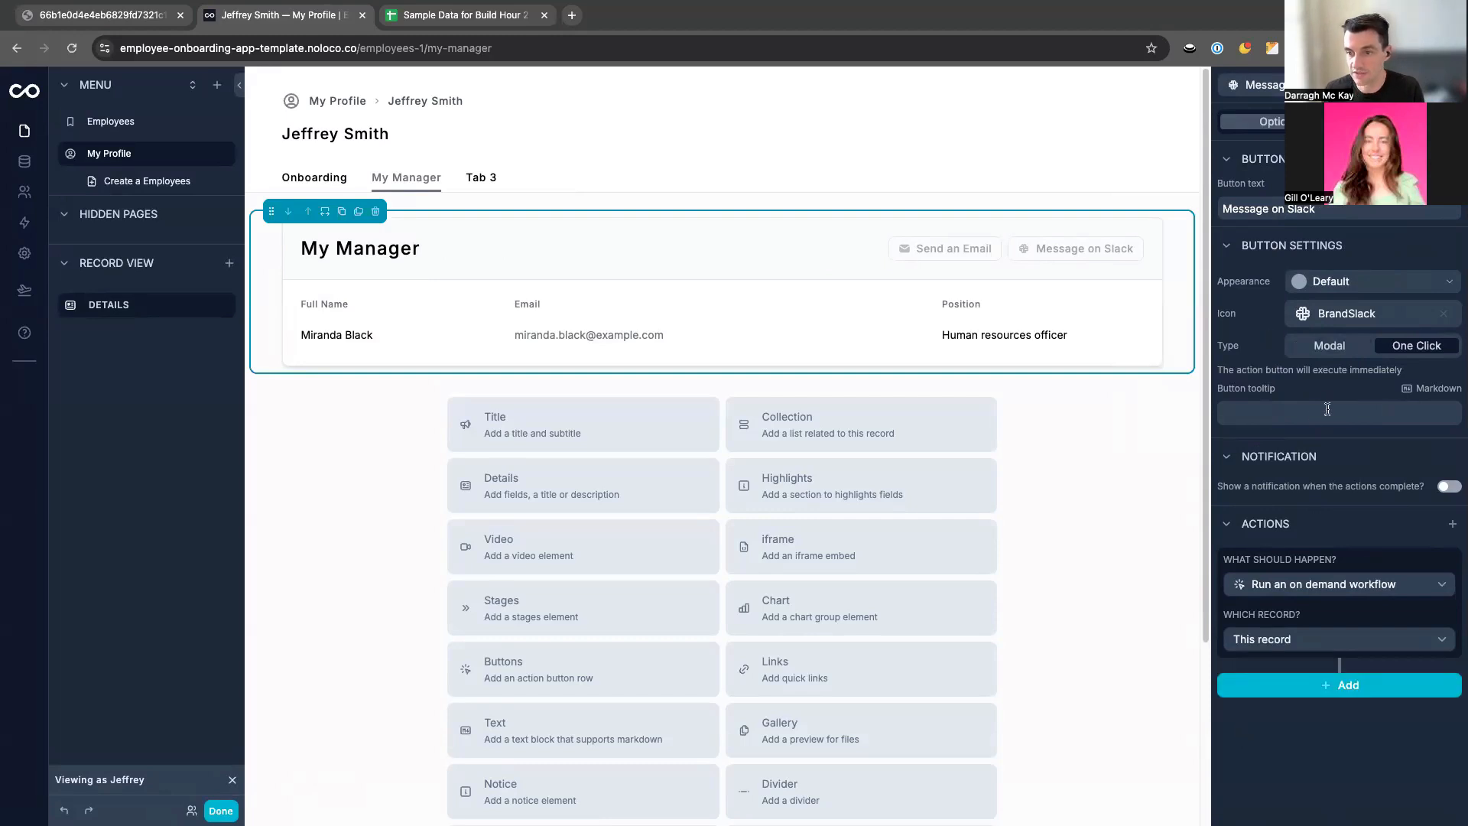
Enable a completion notification for the Message on Slack button with the text "Check your slack! Message sent".
left_click(1448, 488)
left_click(1293, 584)
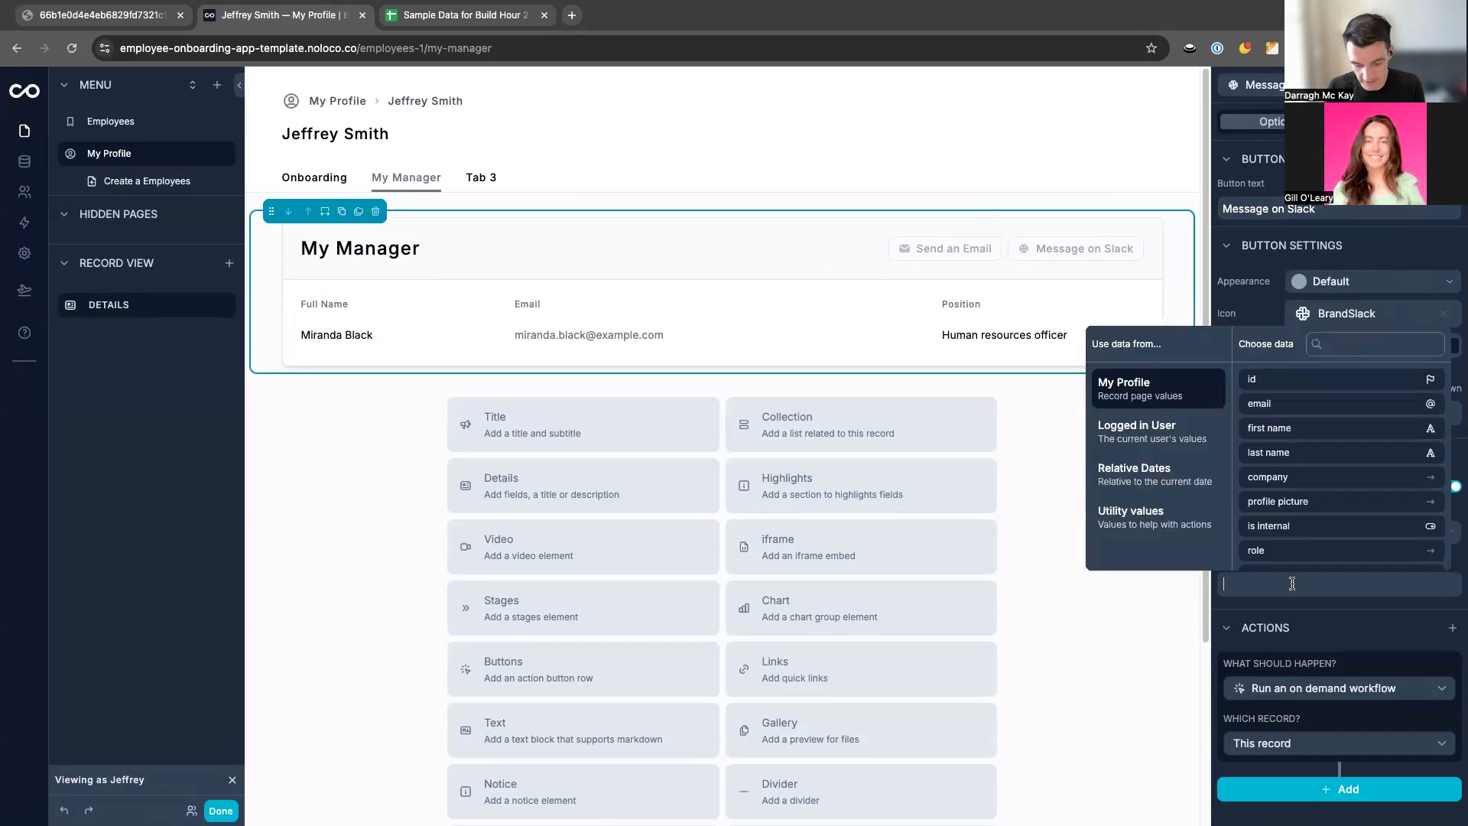
type("Check your slack")
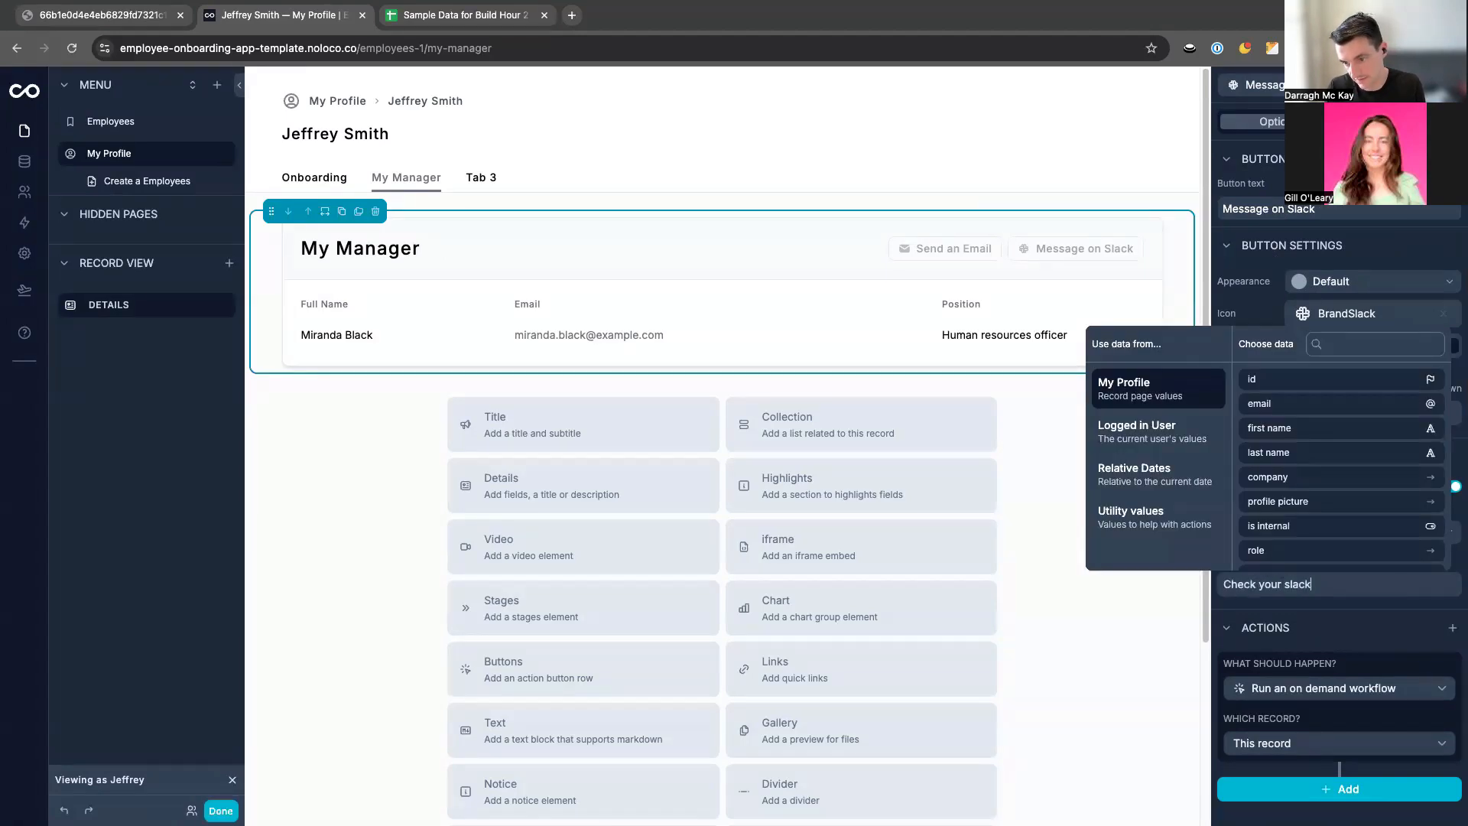
type("! Message sent")
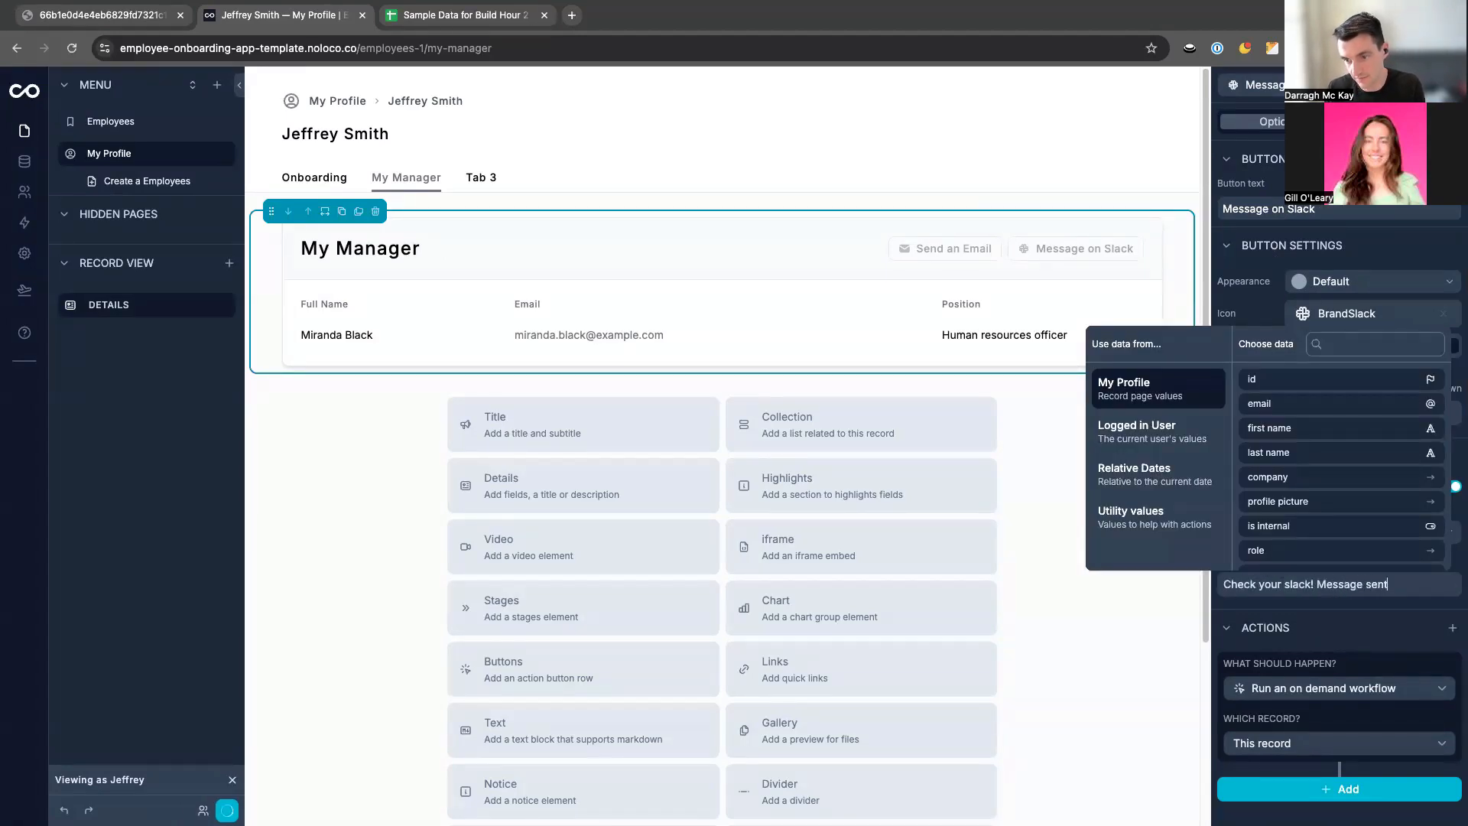
left_click(1073, 699)
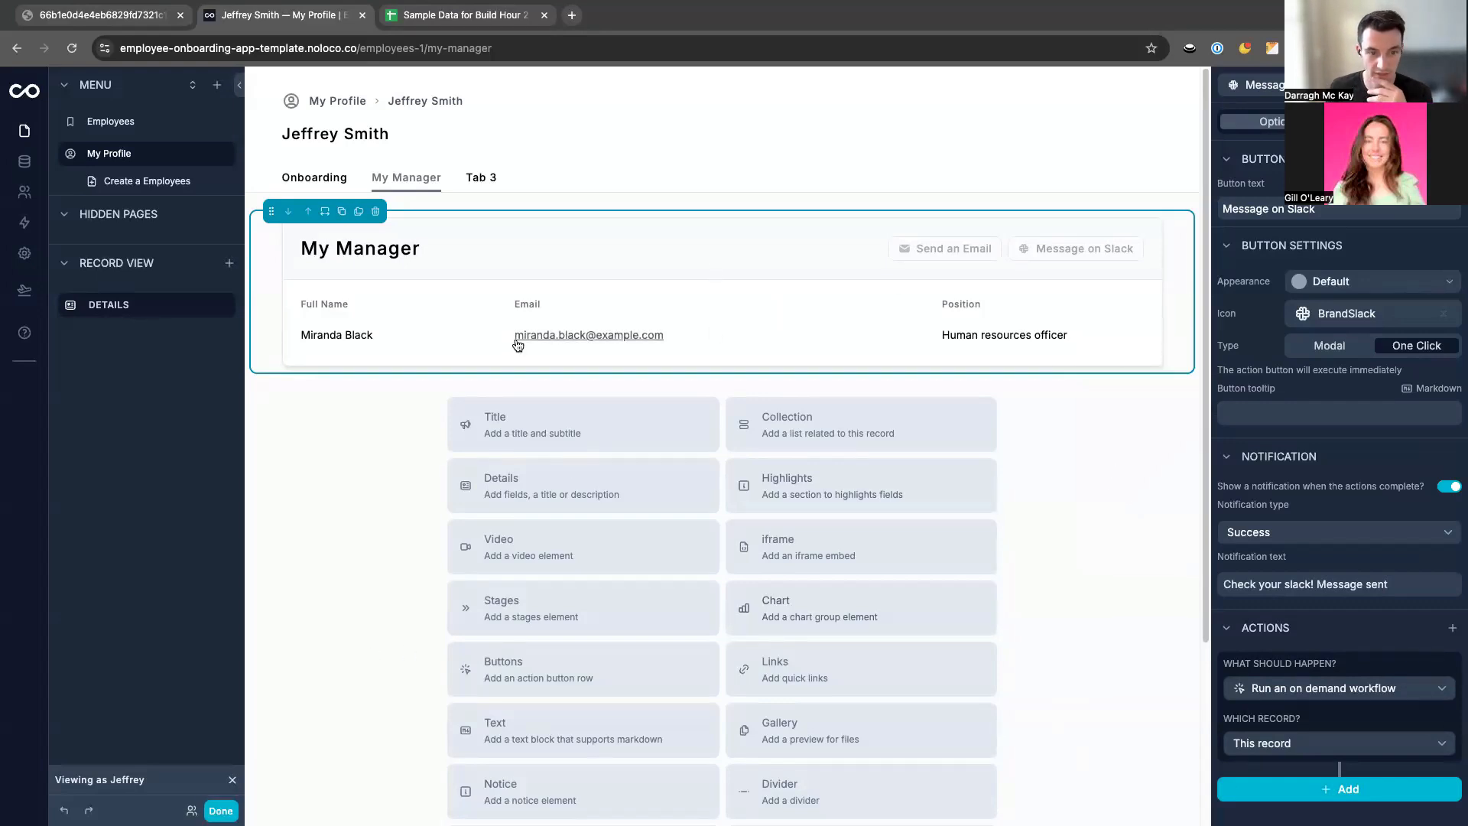
Leave build mode and test the Message on Slack button in the My Manager section.
left_click(221, 811)
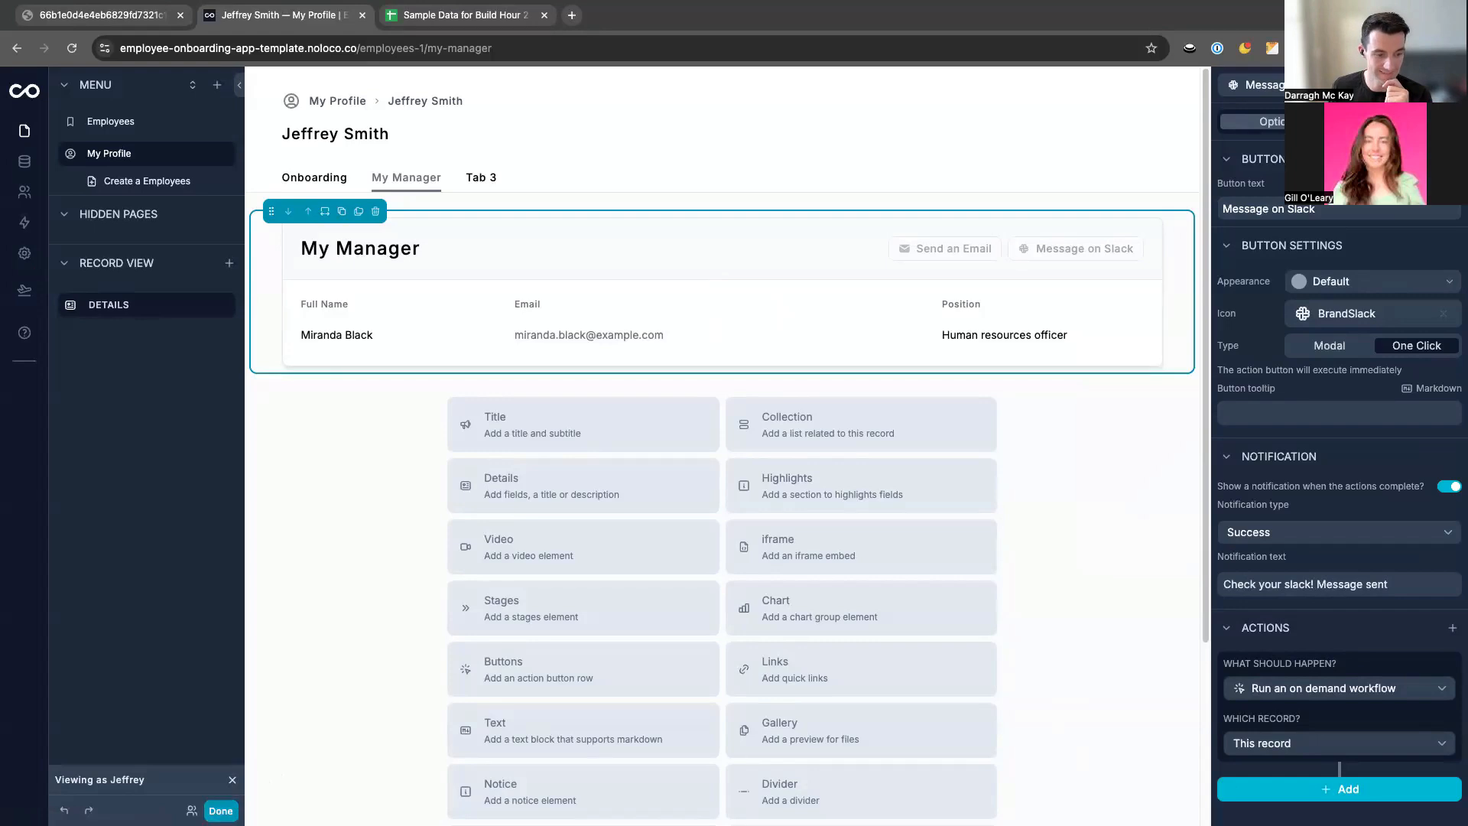
left_click(1220, 251)
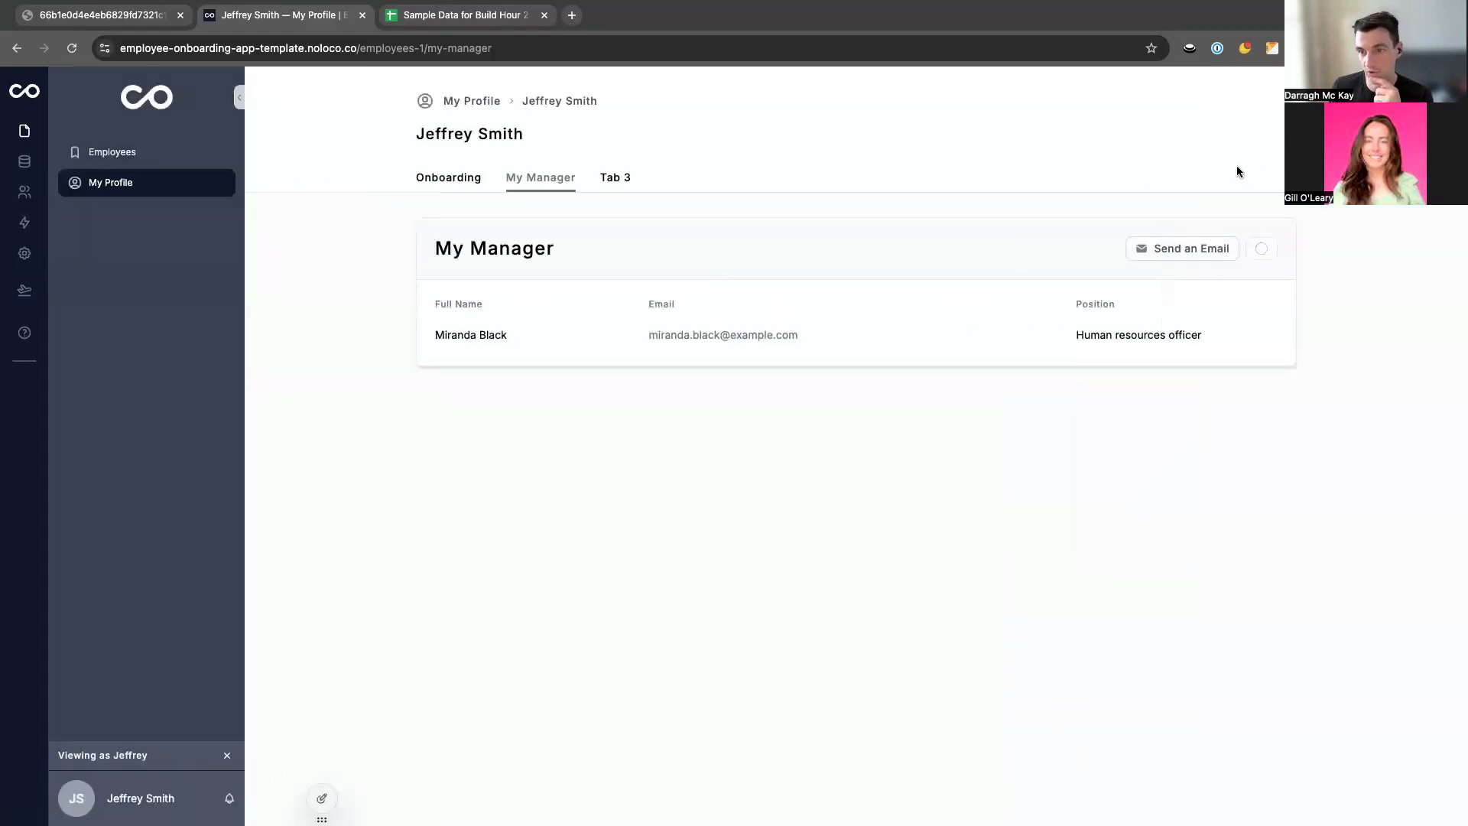
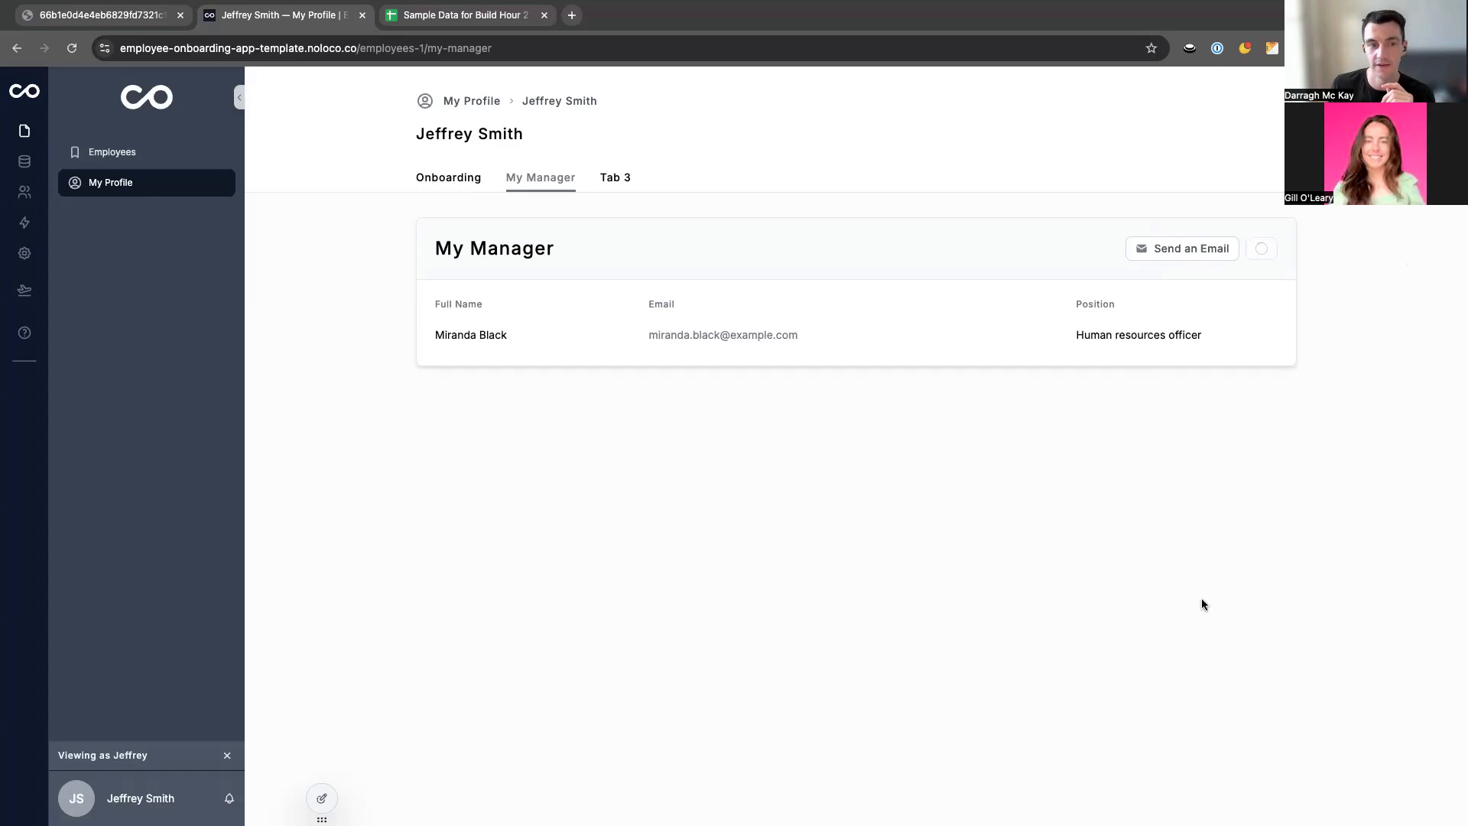
Reload the app and resume viewing the My Manager tab as the previously previewed employee.
left_click(70, 51)
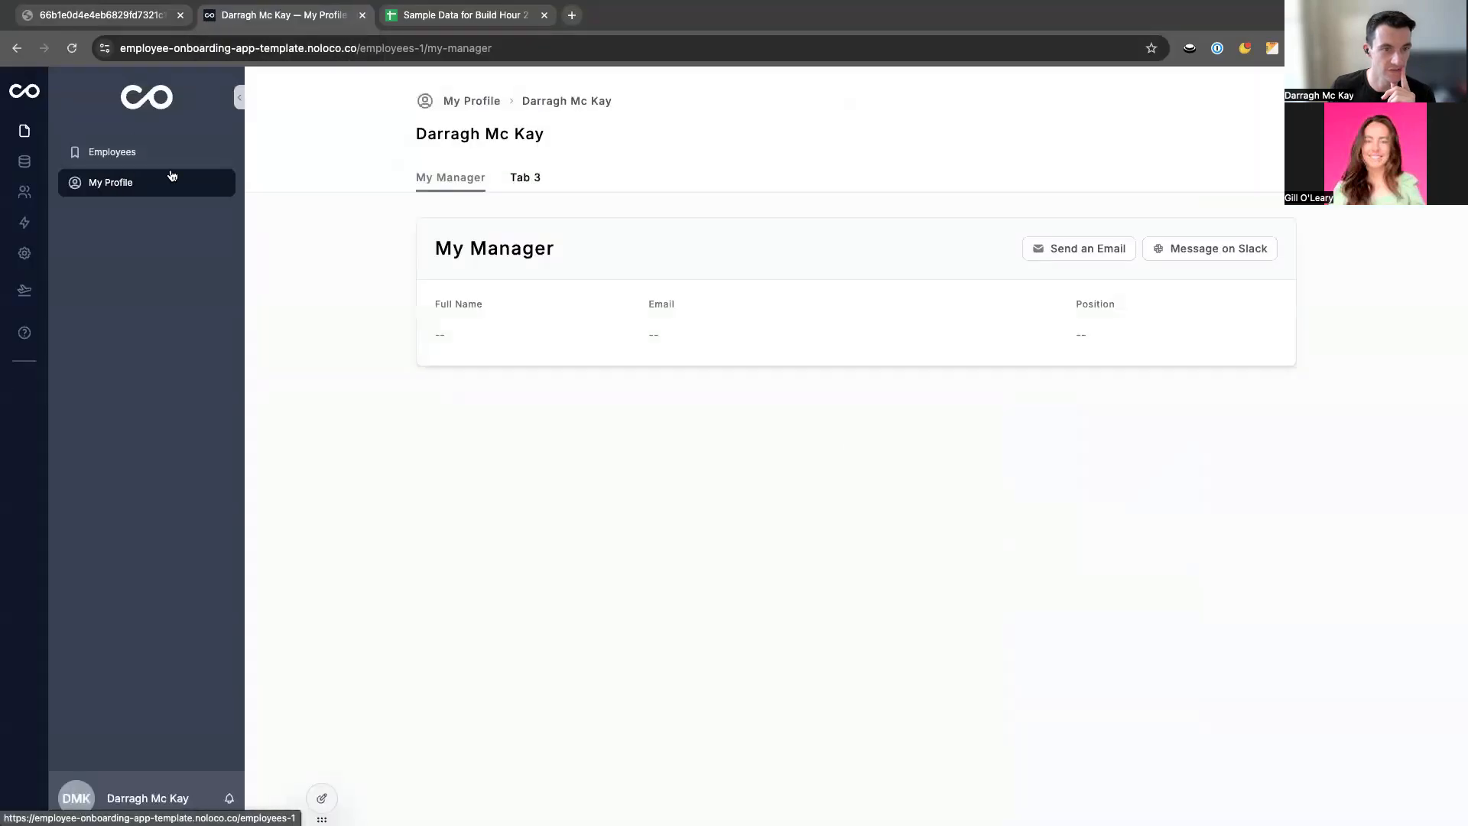
left_click(527, 178)
left_click(472, 179)
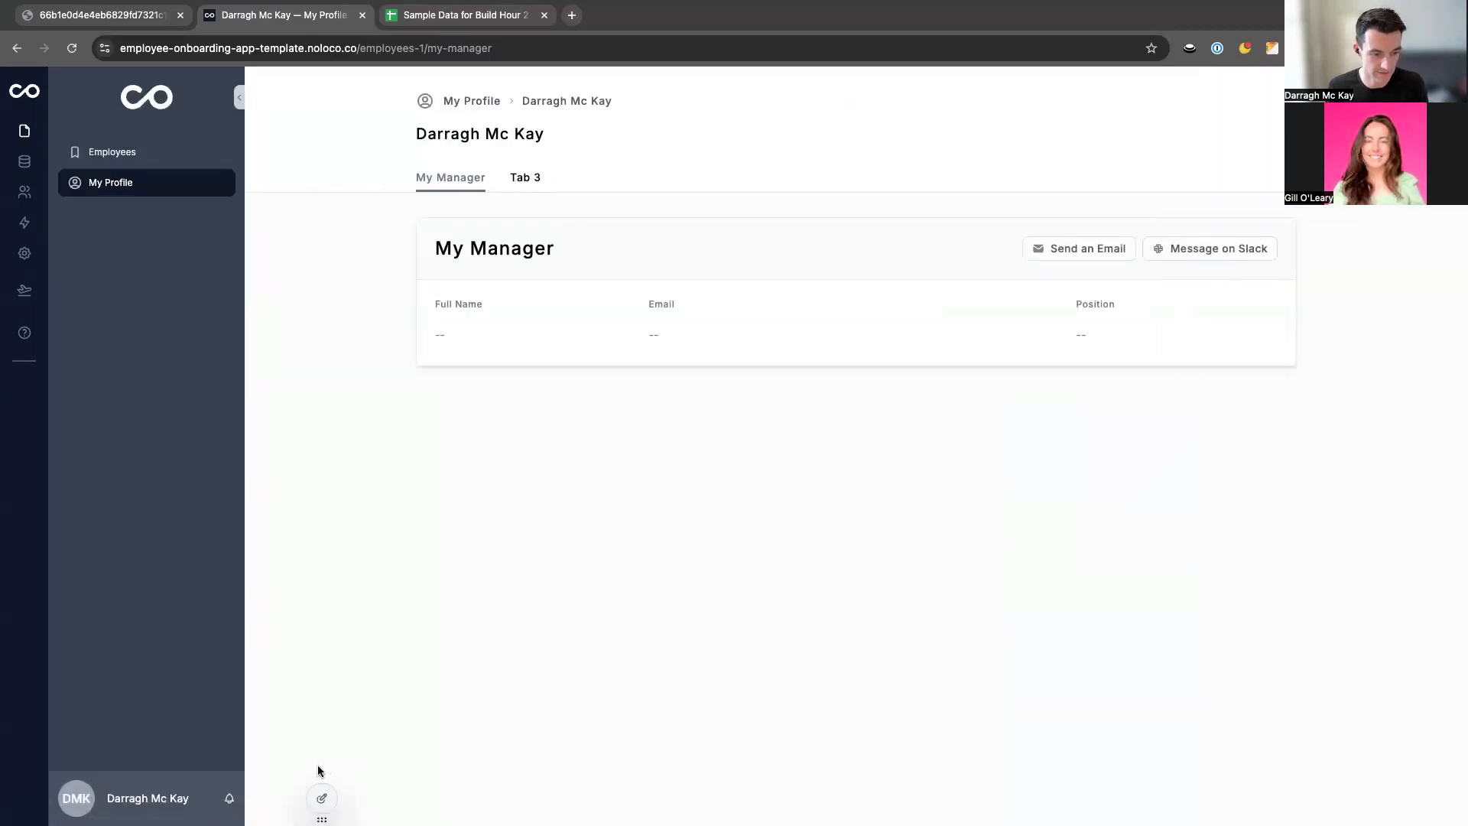
left_click(321, 765)
left_click(702, 539)
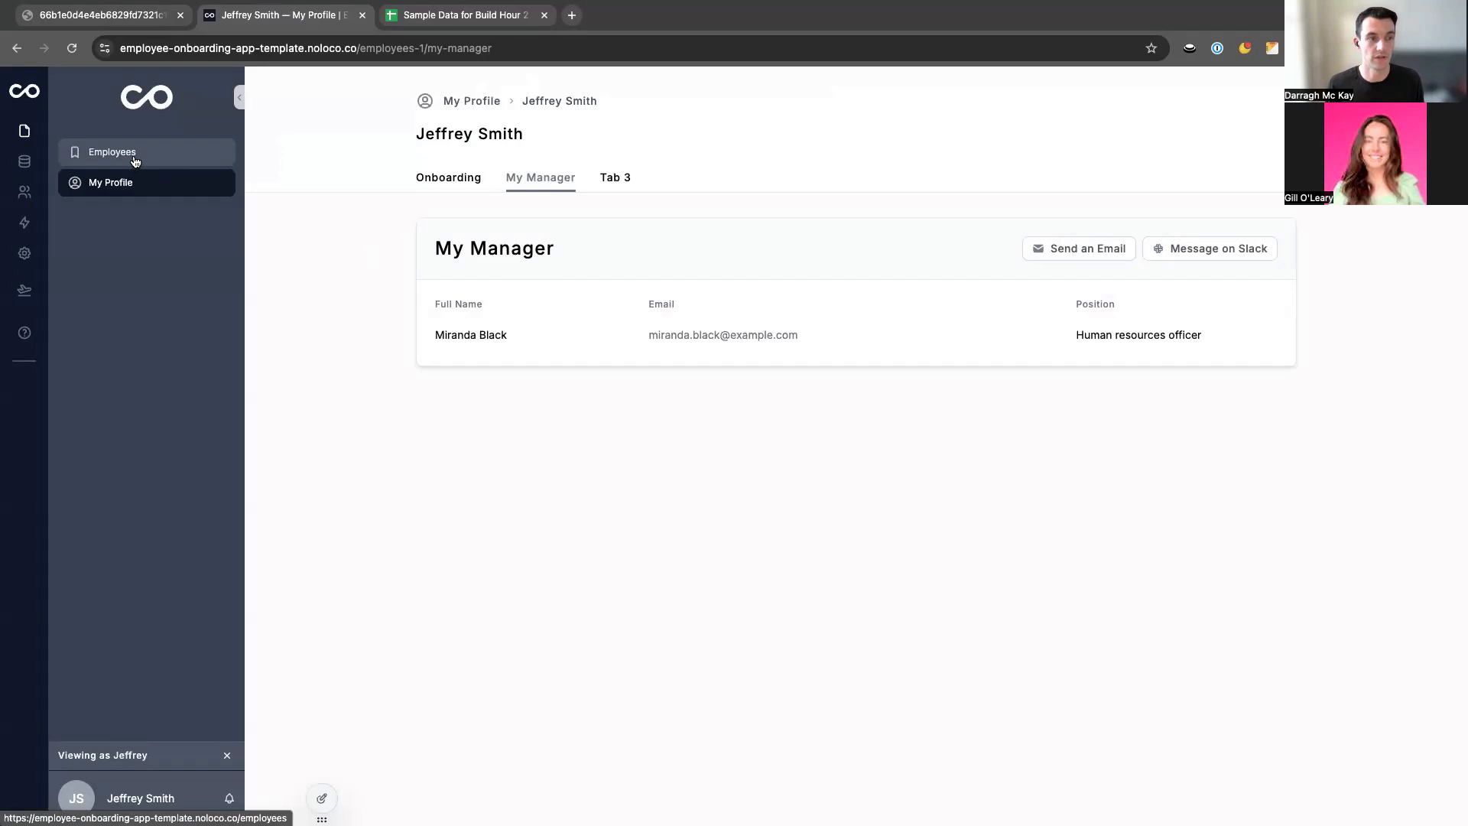
Review the first employee's record in the Employee Directory, and the My Manager and Tab 3 tabs of My Profile.
left_click(134, 161)
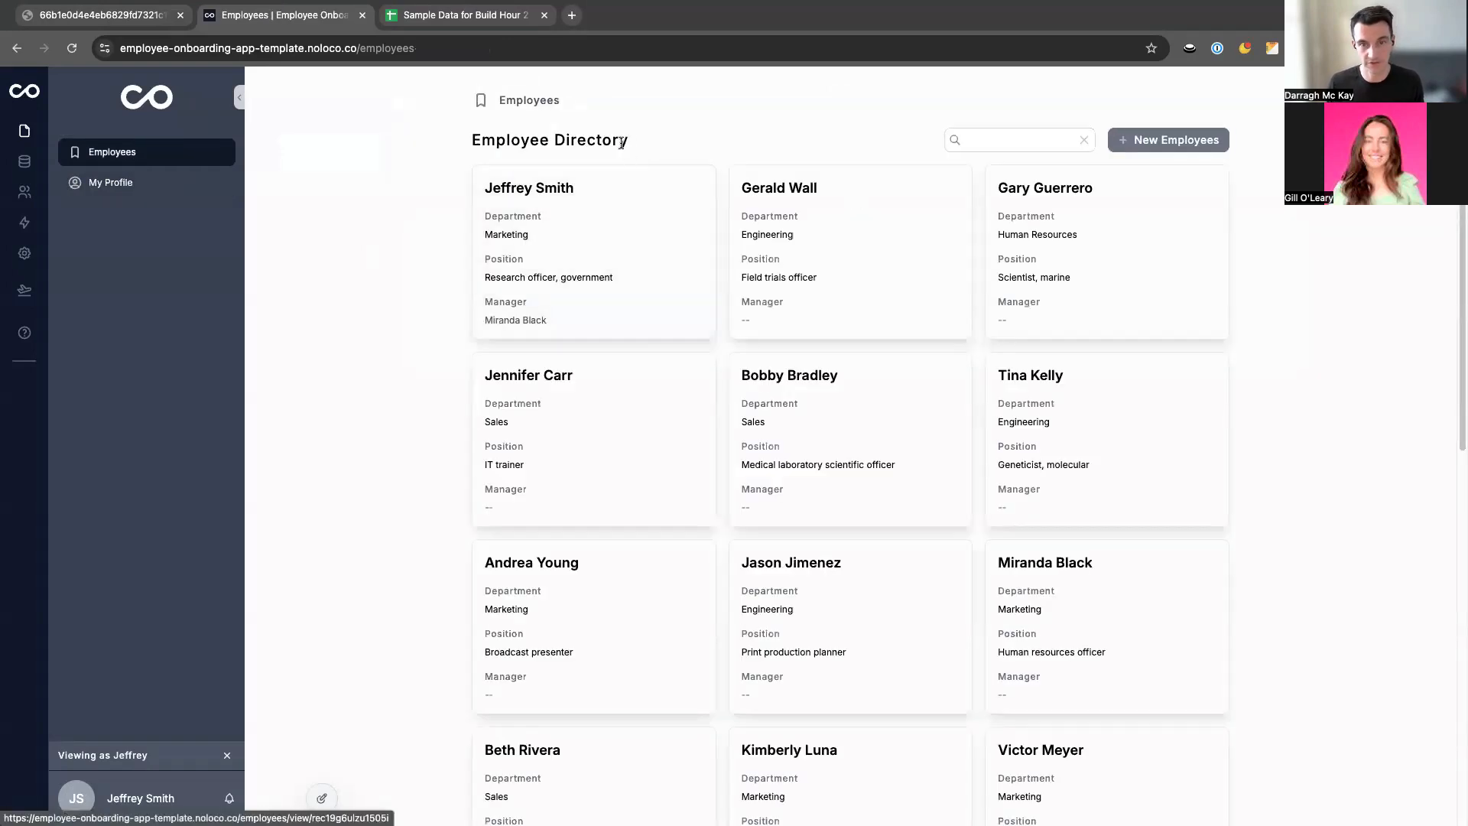
left_click(577, 229)
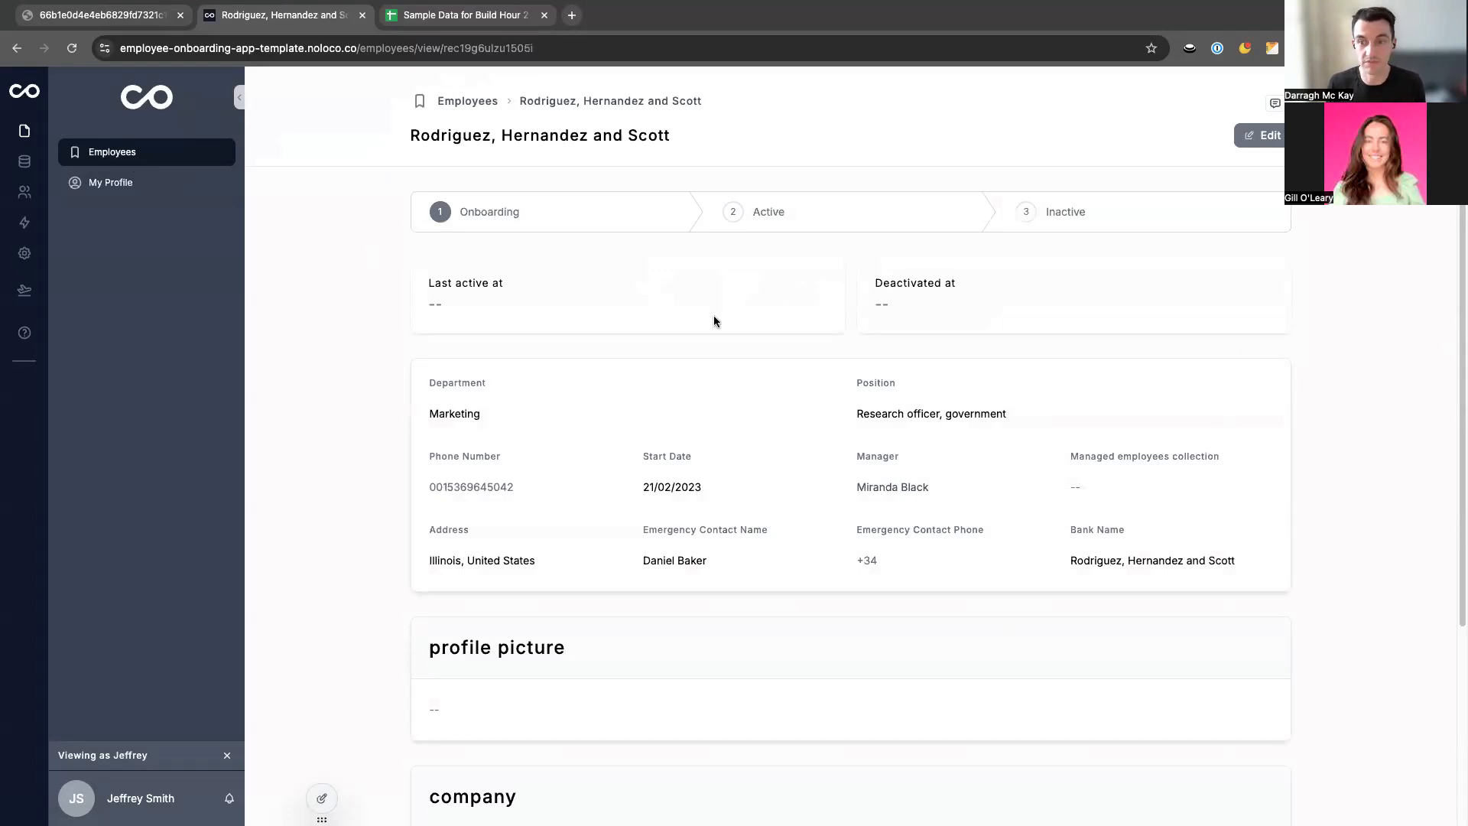
scroll(714, 321, "left", 3)
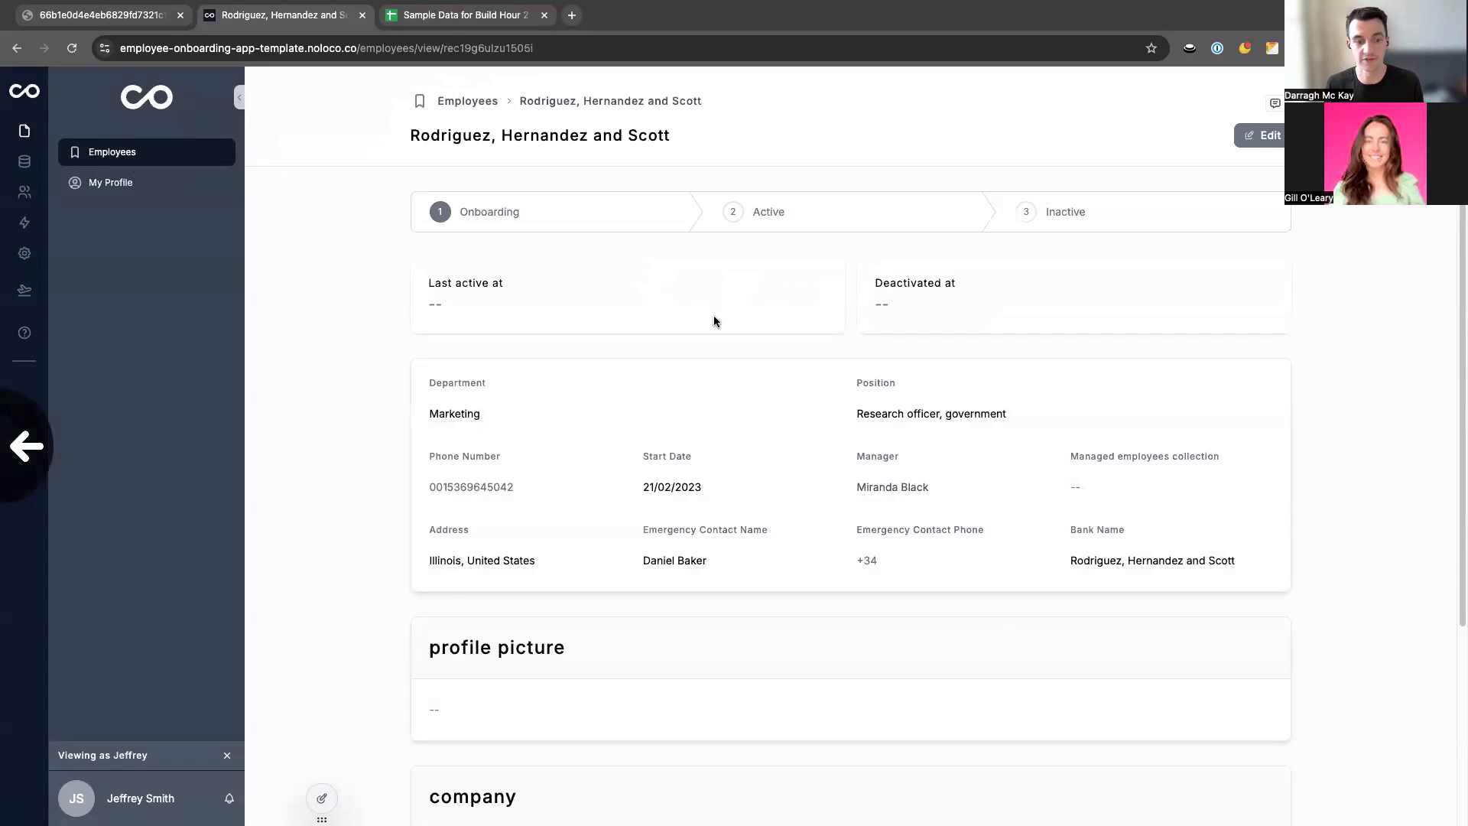
left_click(220, 181)
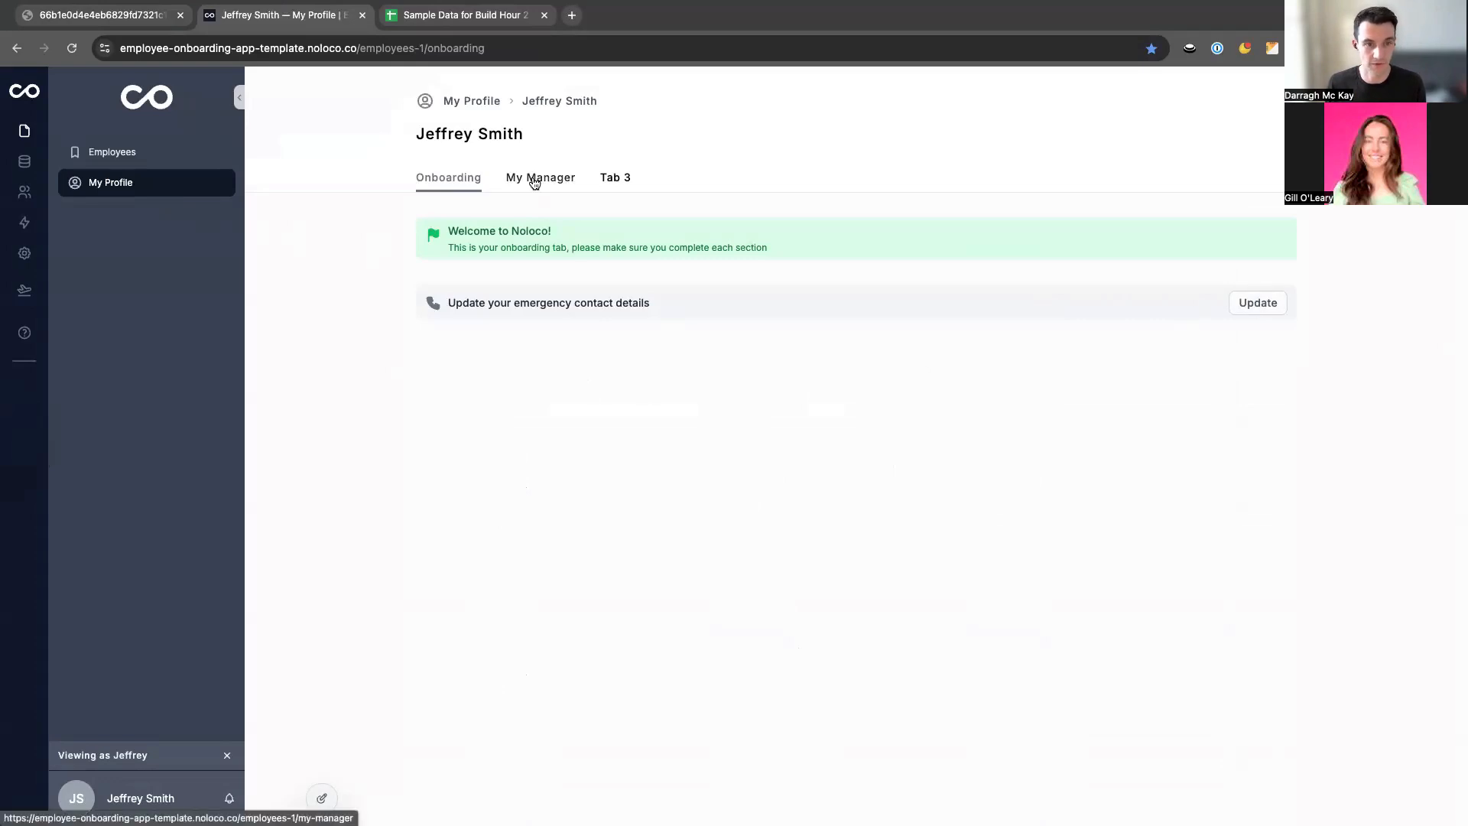
left_click(534, 183)
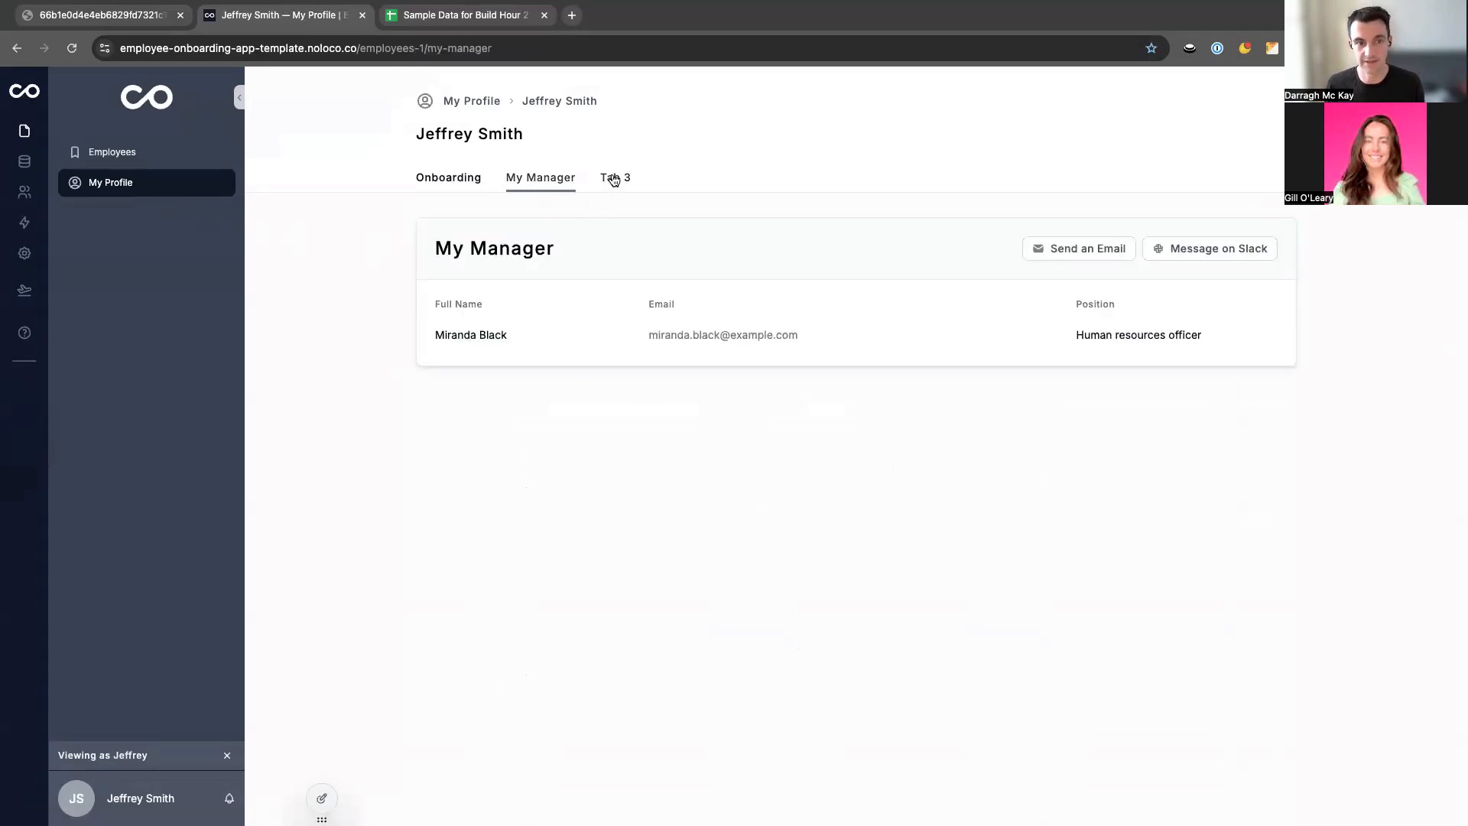
left_click(614, 181)
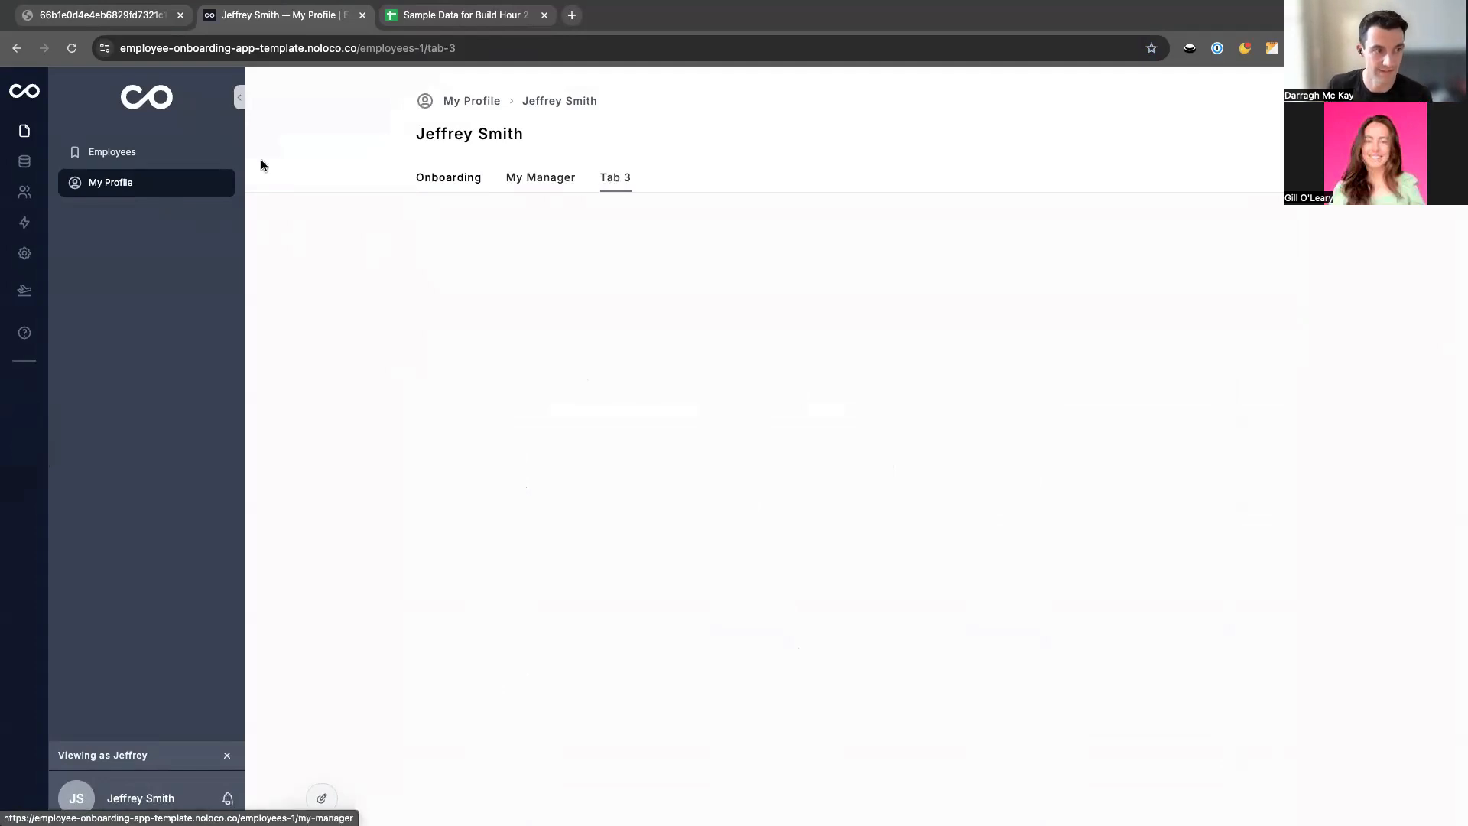
Create a new Noloco table named Resource in the app's data, without adding any of the suggested fields.
left_click(25, 161)
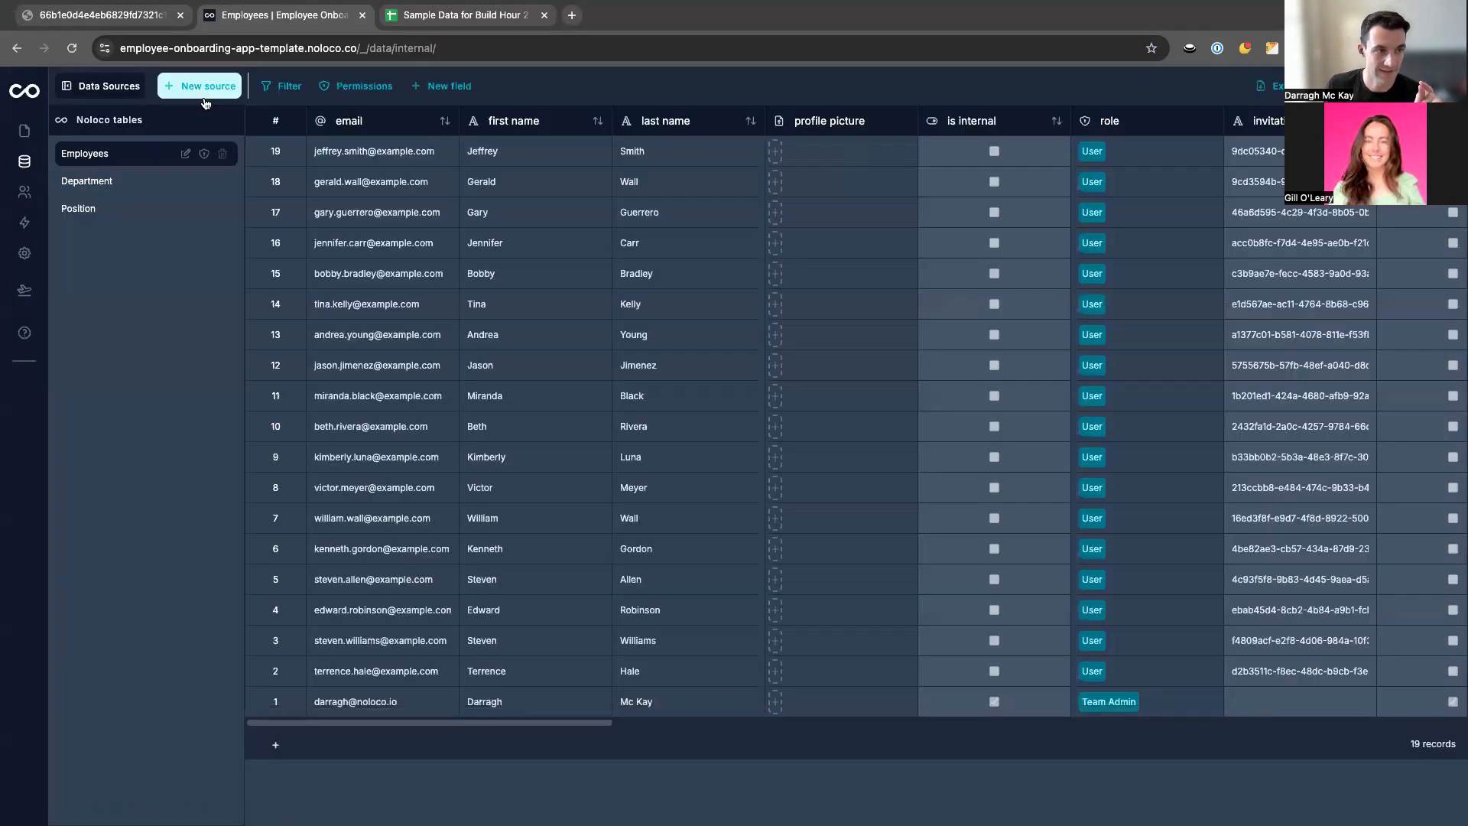
left_click(200, 95)
left_click(185, 126)
left_click(311, 194)
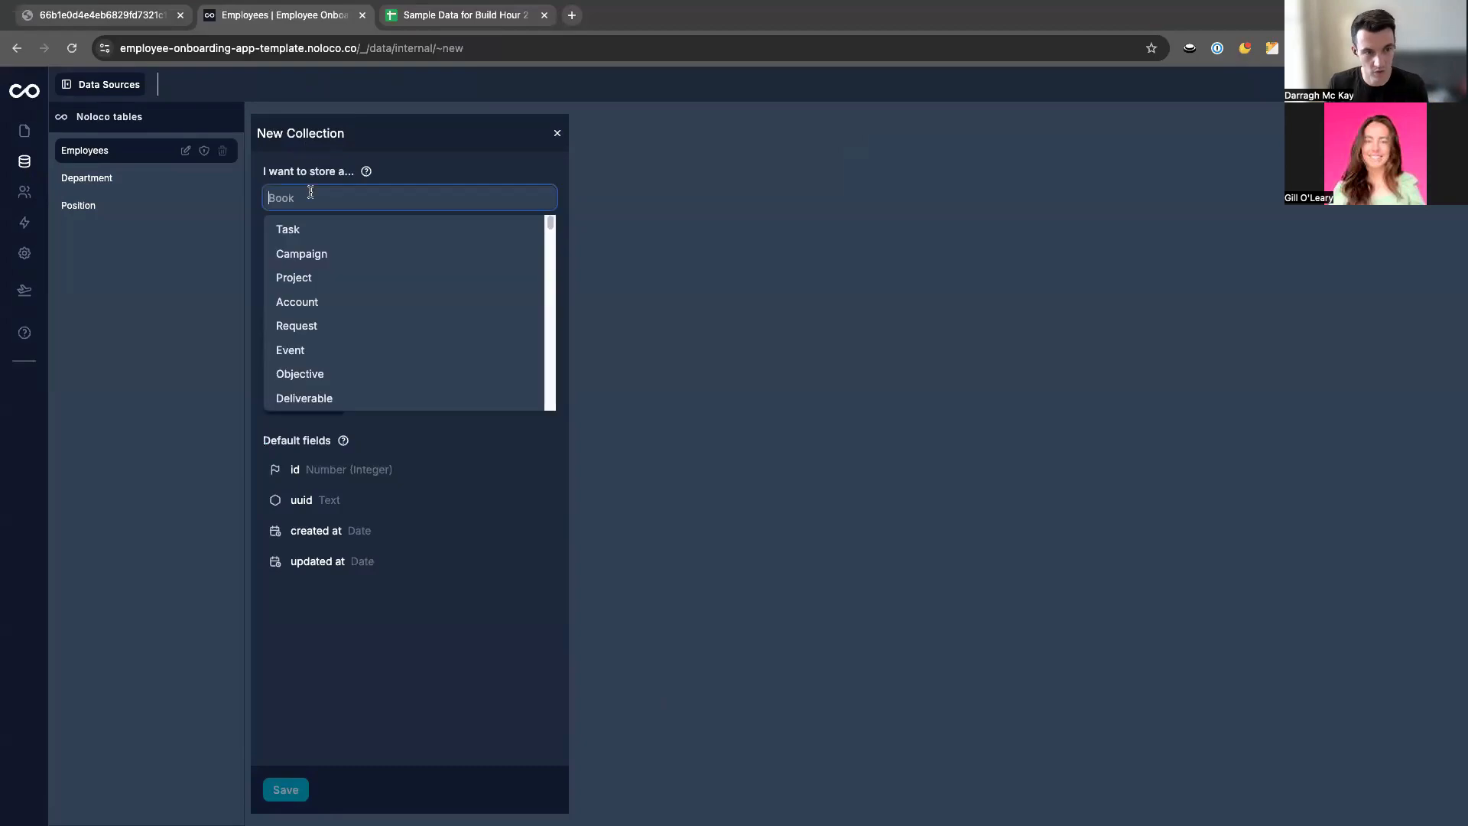
type("Resources")
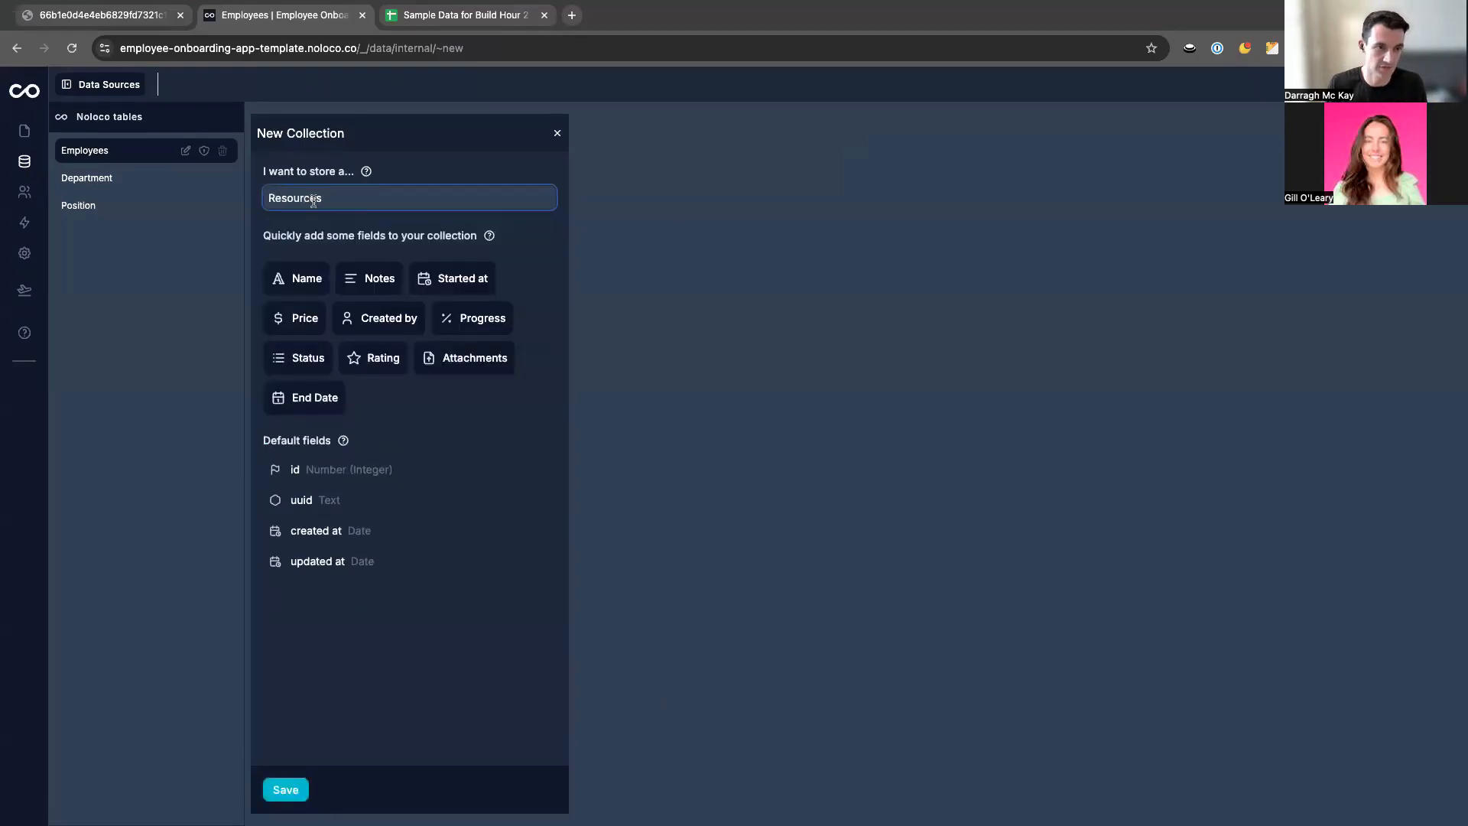
key("BackSpace")
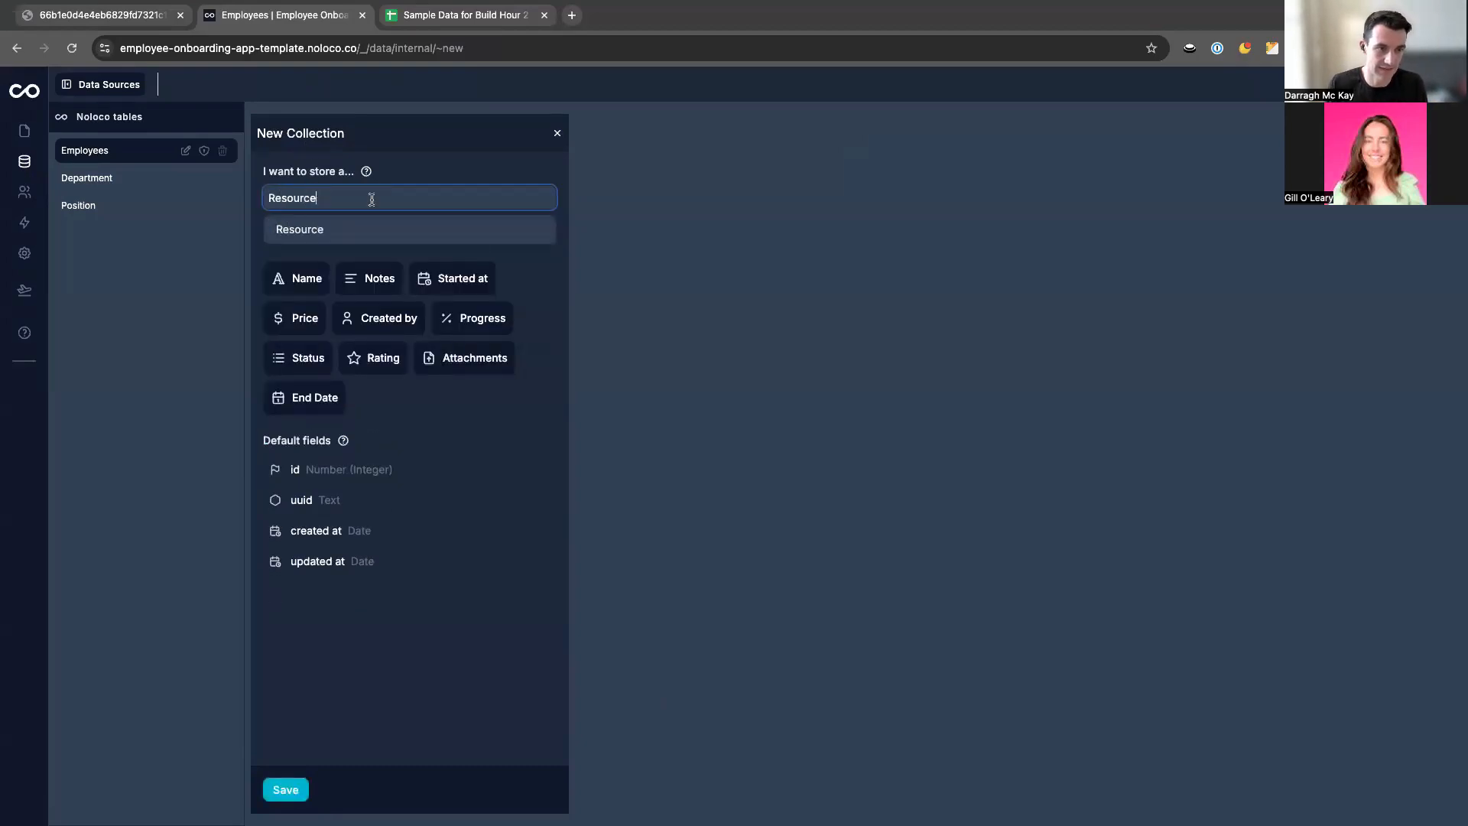
left_click(346, 231)
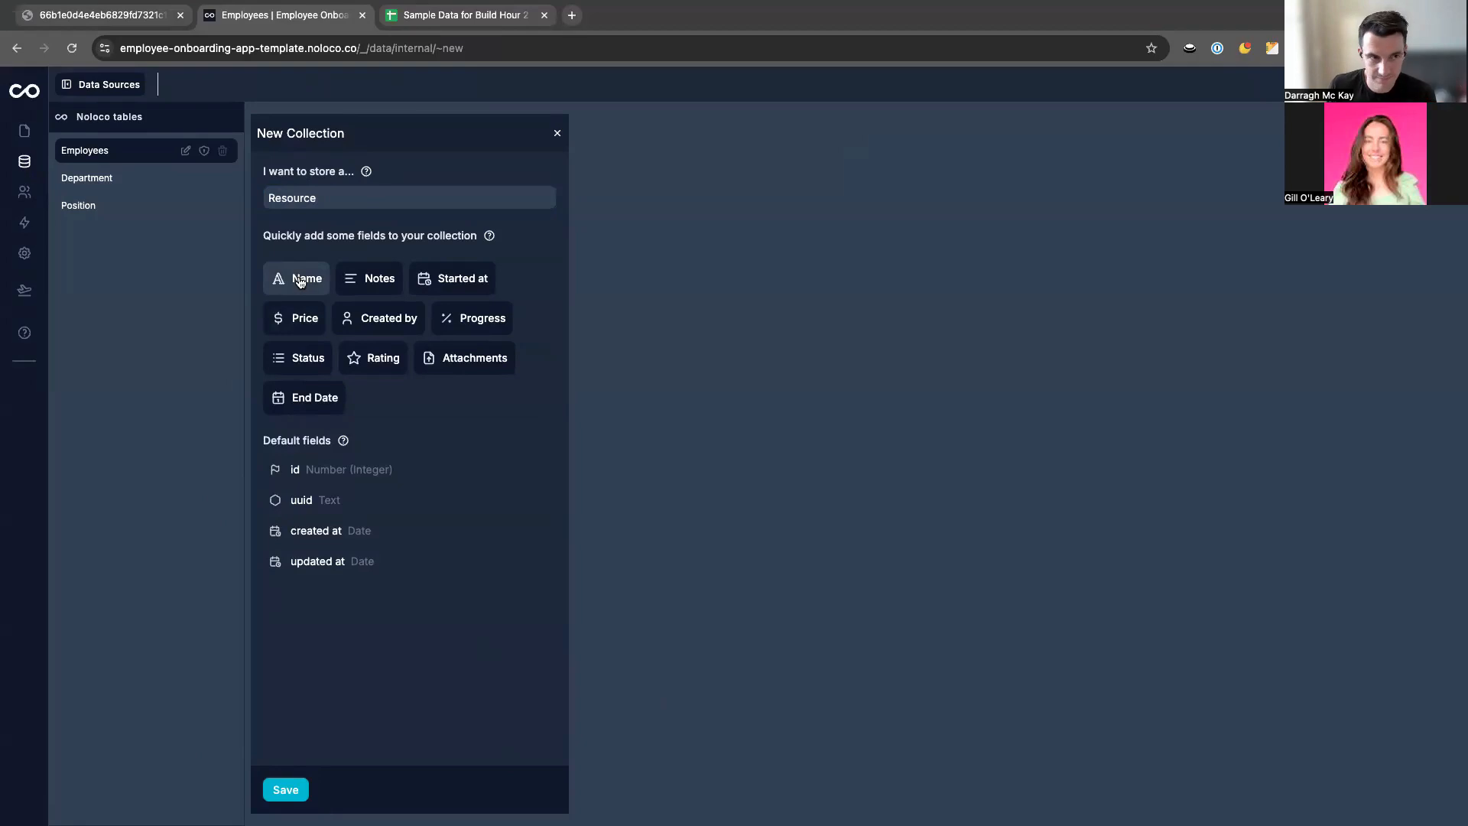
left_click(841, 819)
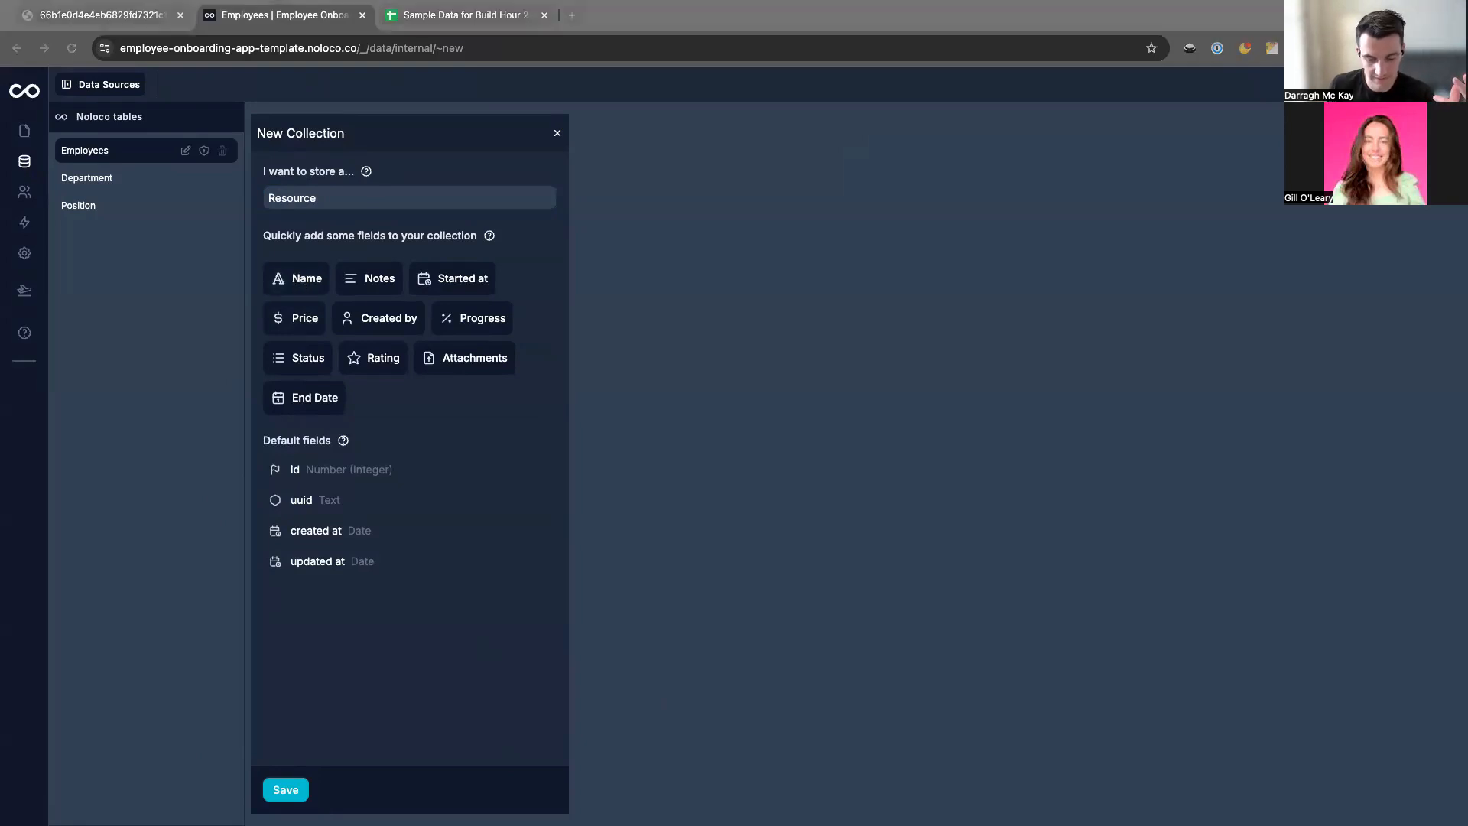
left_click(287, 789)
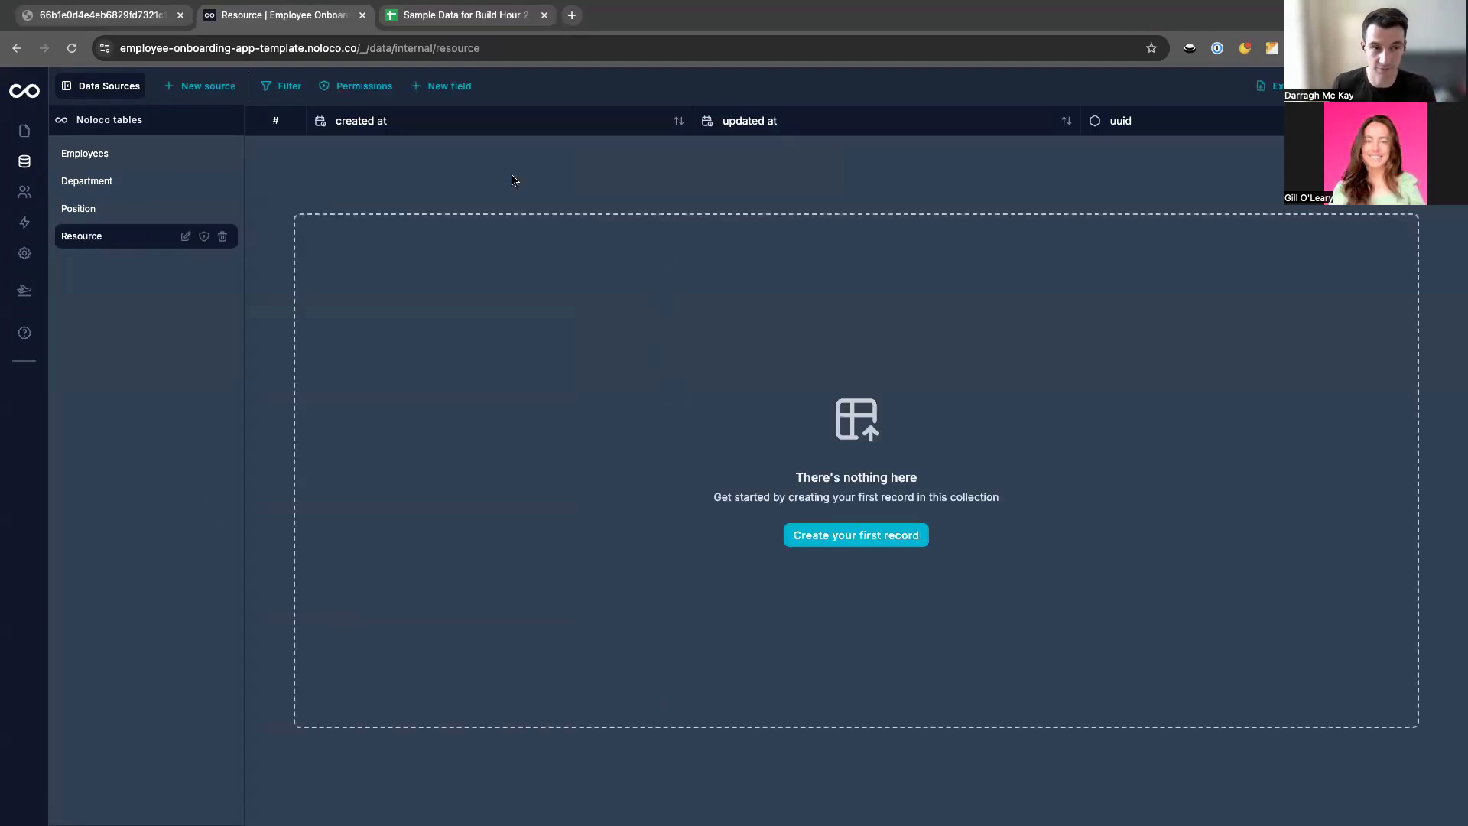
Add a text field named Title with the Single line format to the Resource table.
left_click(441, 85)
left_click(494, 145)
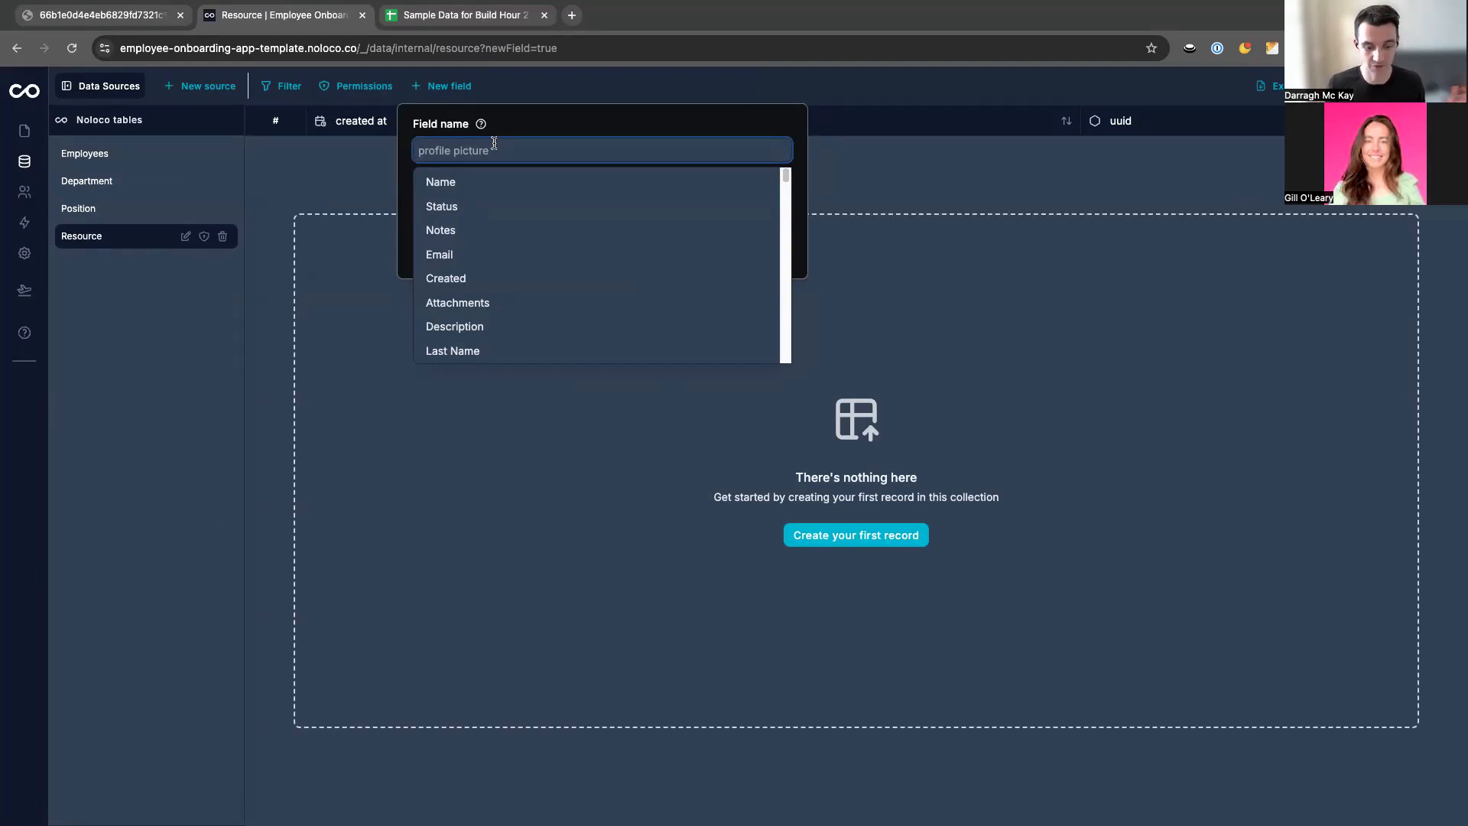
type("Title")
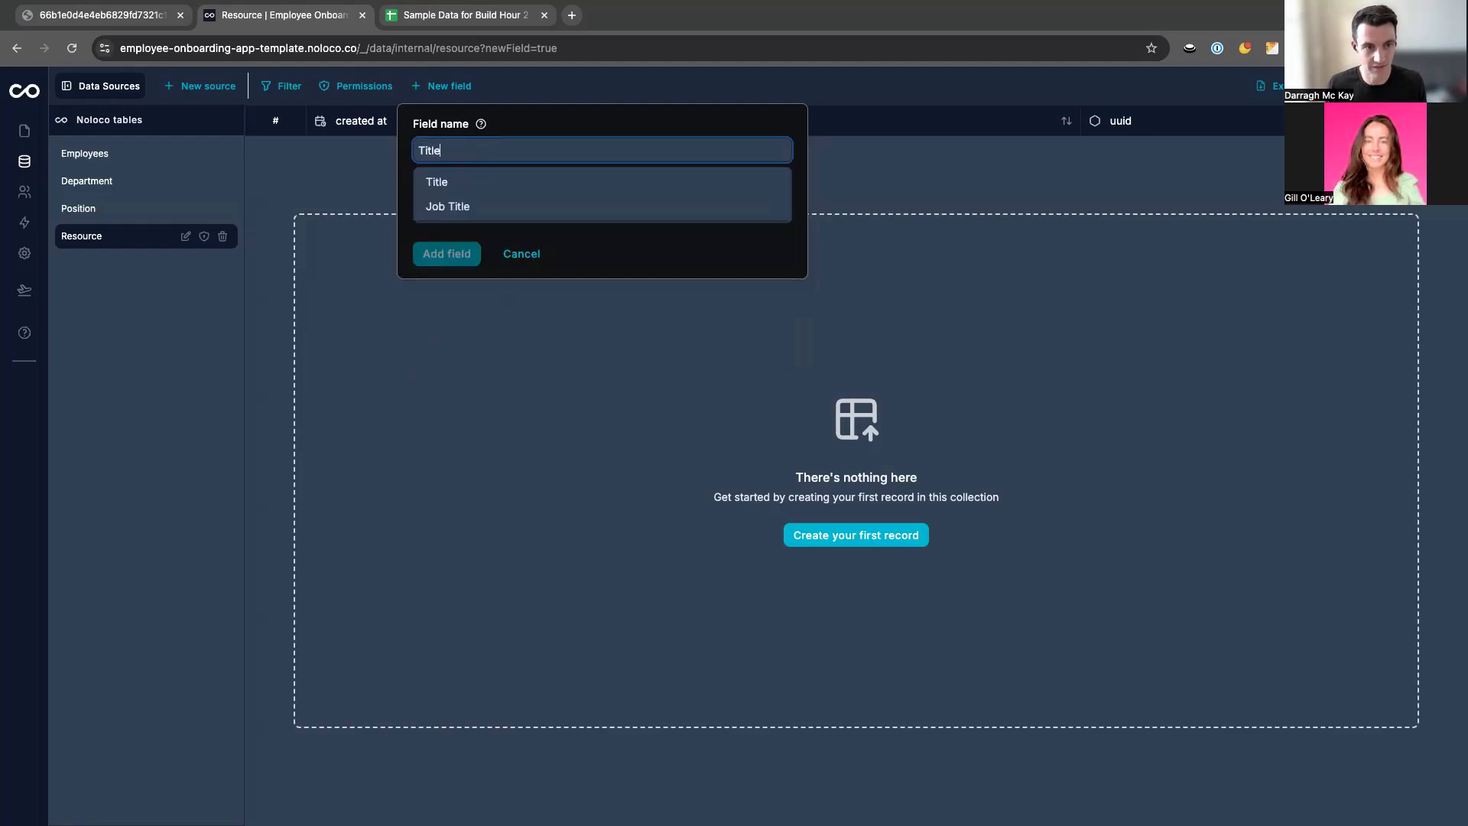
left_click(476, 183)
left_click(450, 218)
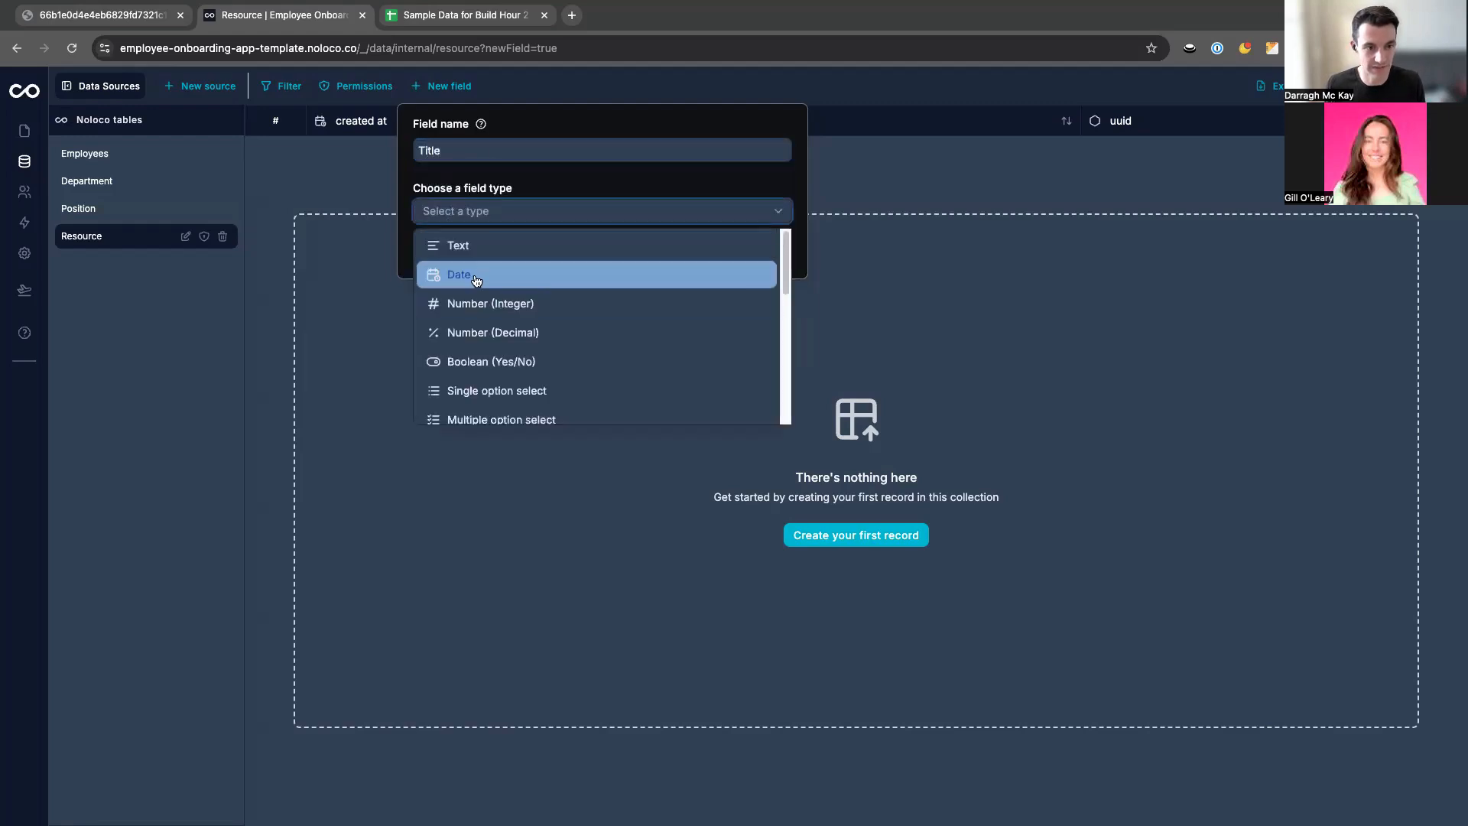
left_click(459, 242)
left_click(475, 274)
left_click(470, 330)
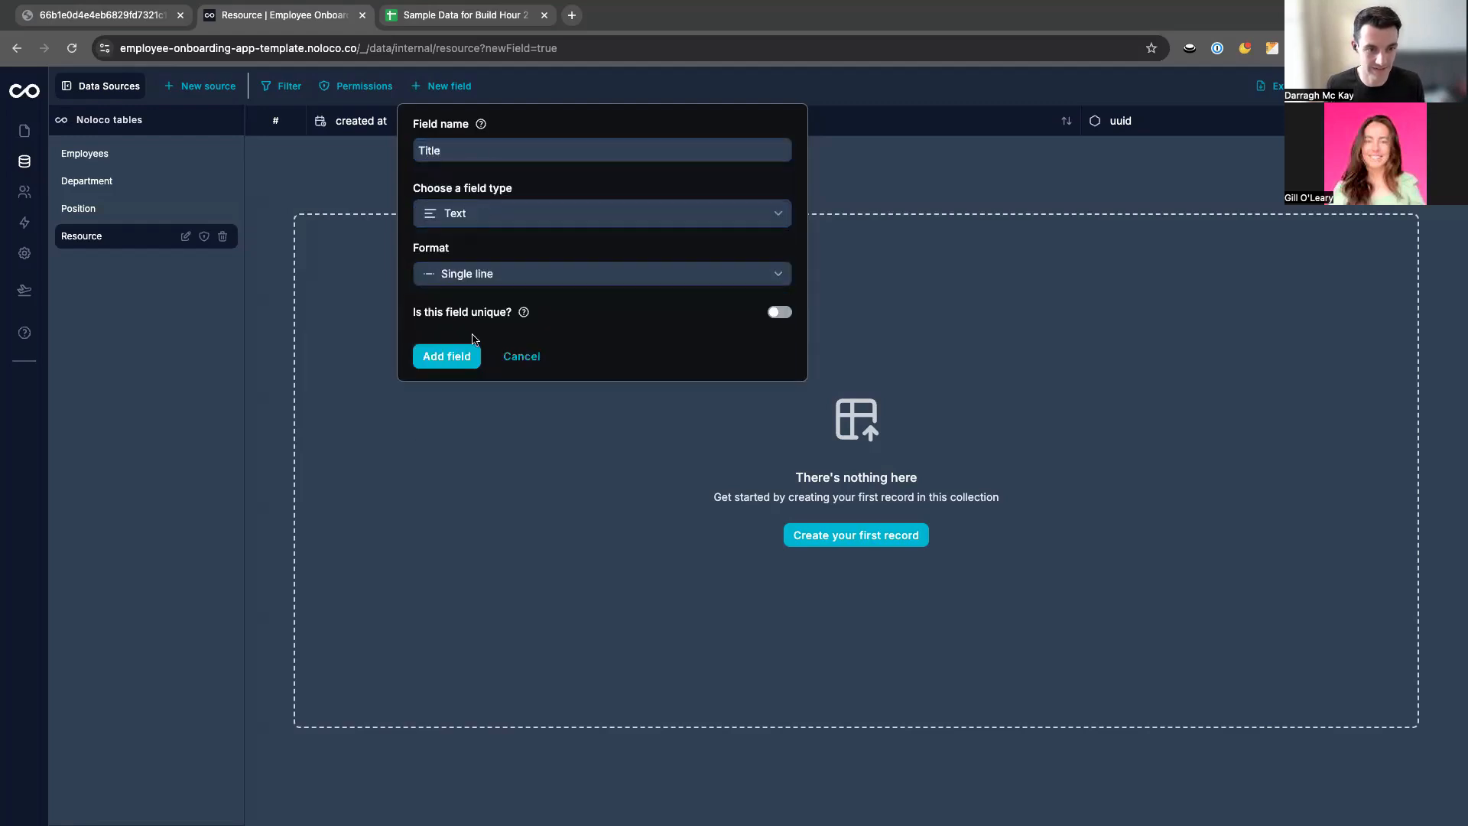
left_click(440, 361)
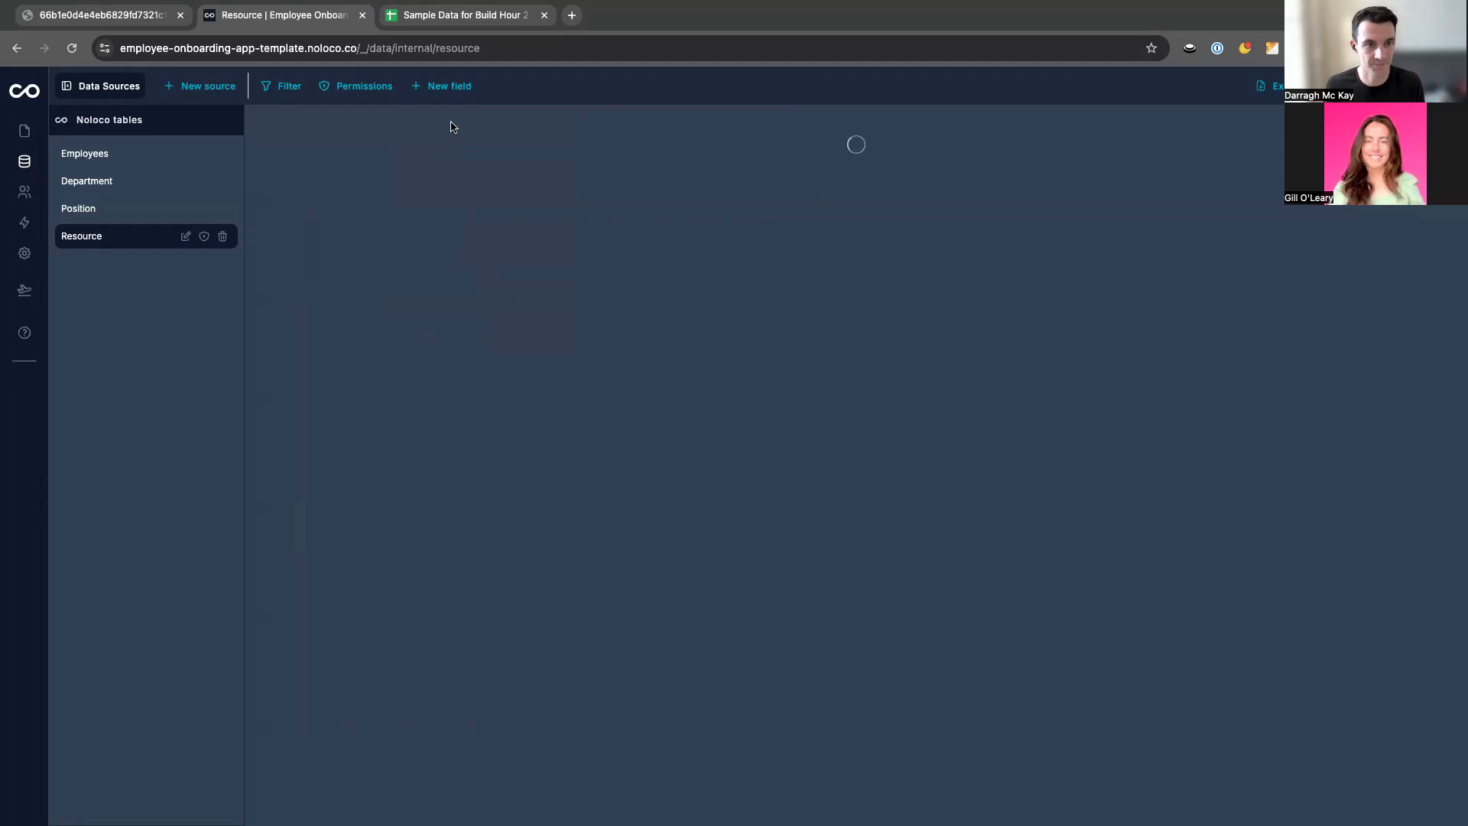
Add a text field named Description with the Long text format to the Resource table.
left_click(442, 86)
left_click(471, 156)
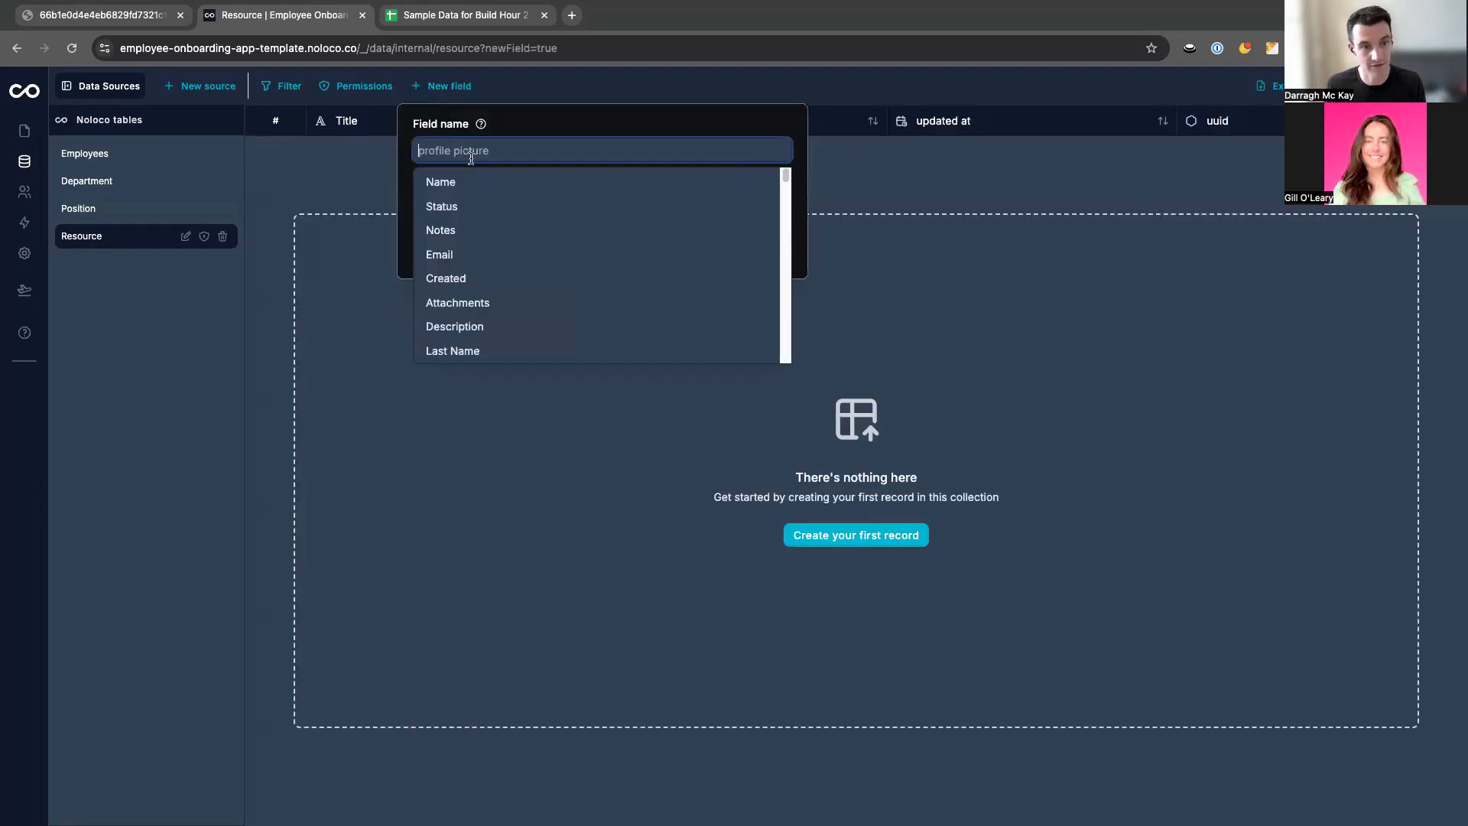
type("De")
left_click(459, 184)
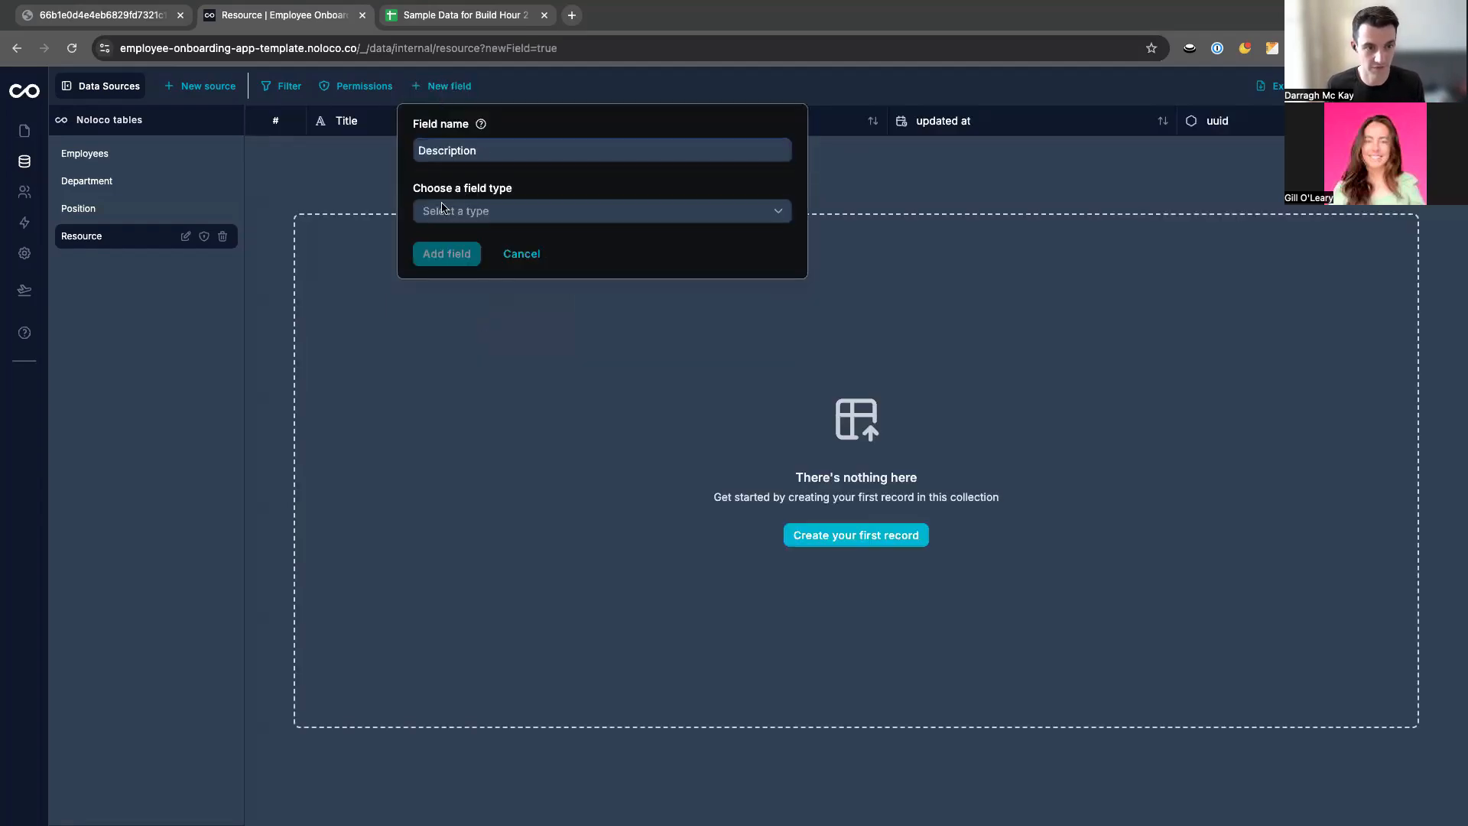
left_click(446, 210)
left_click(453, 255)
left_click(457, 275)
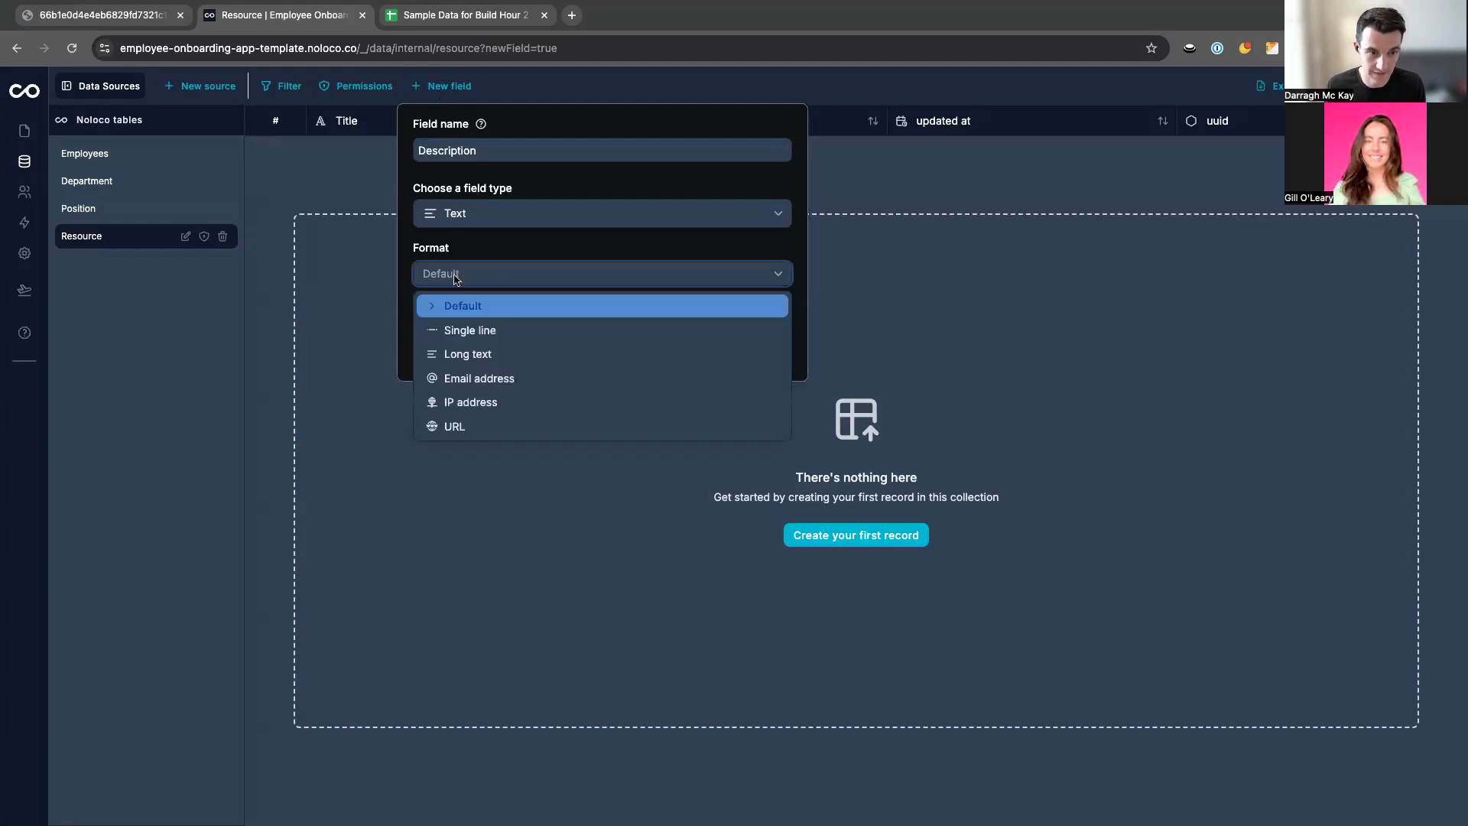
left_click(457, 355)
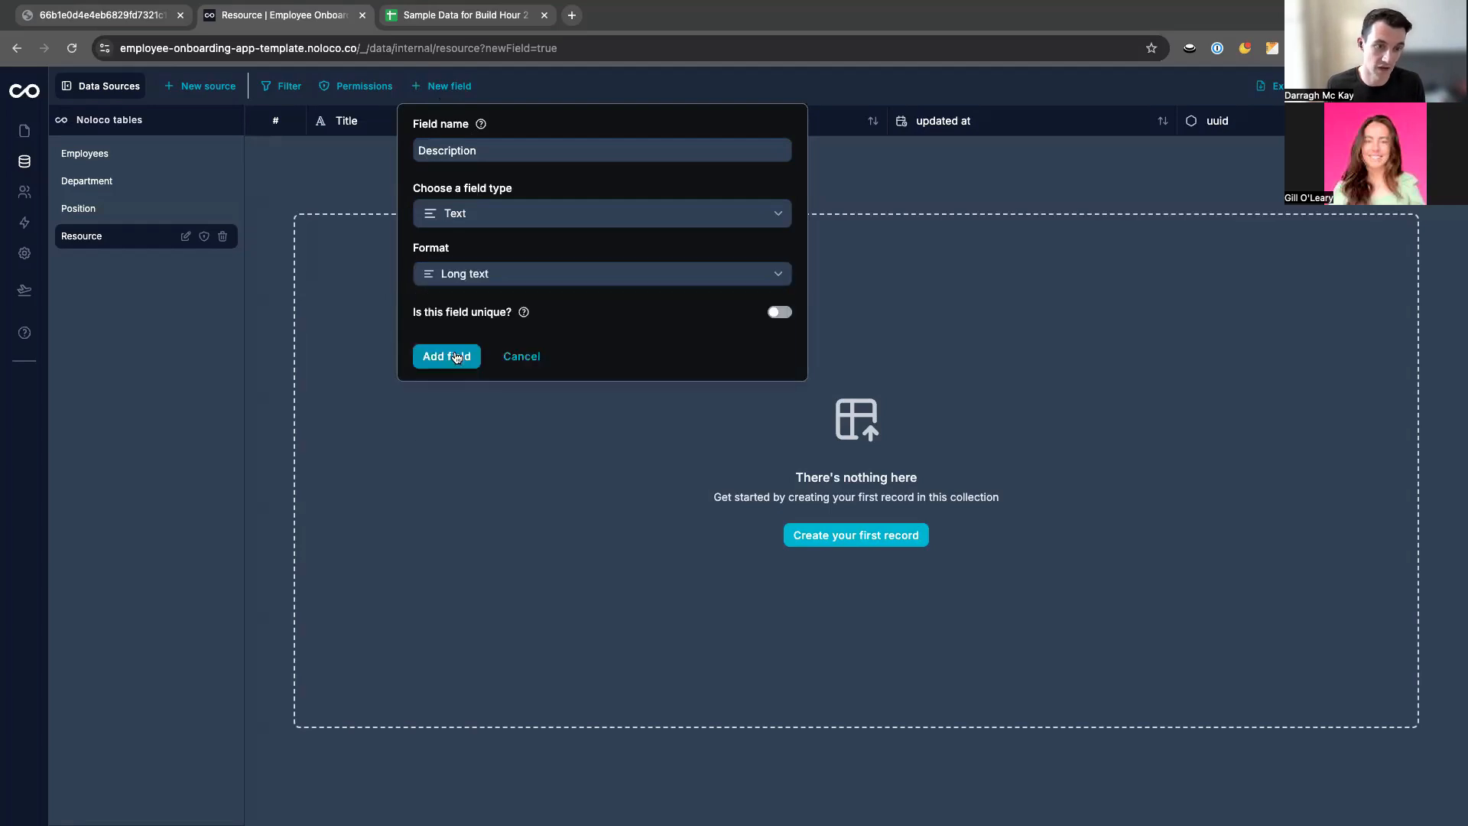
left_click(432, 355)
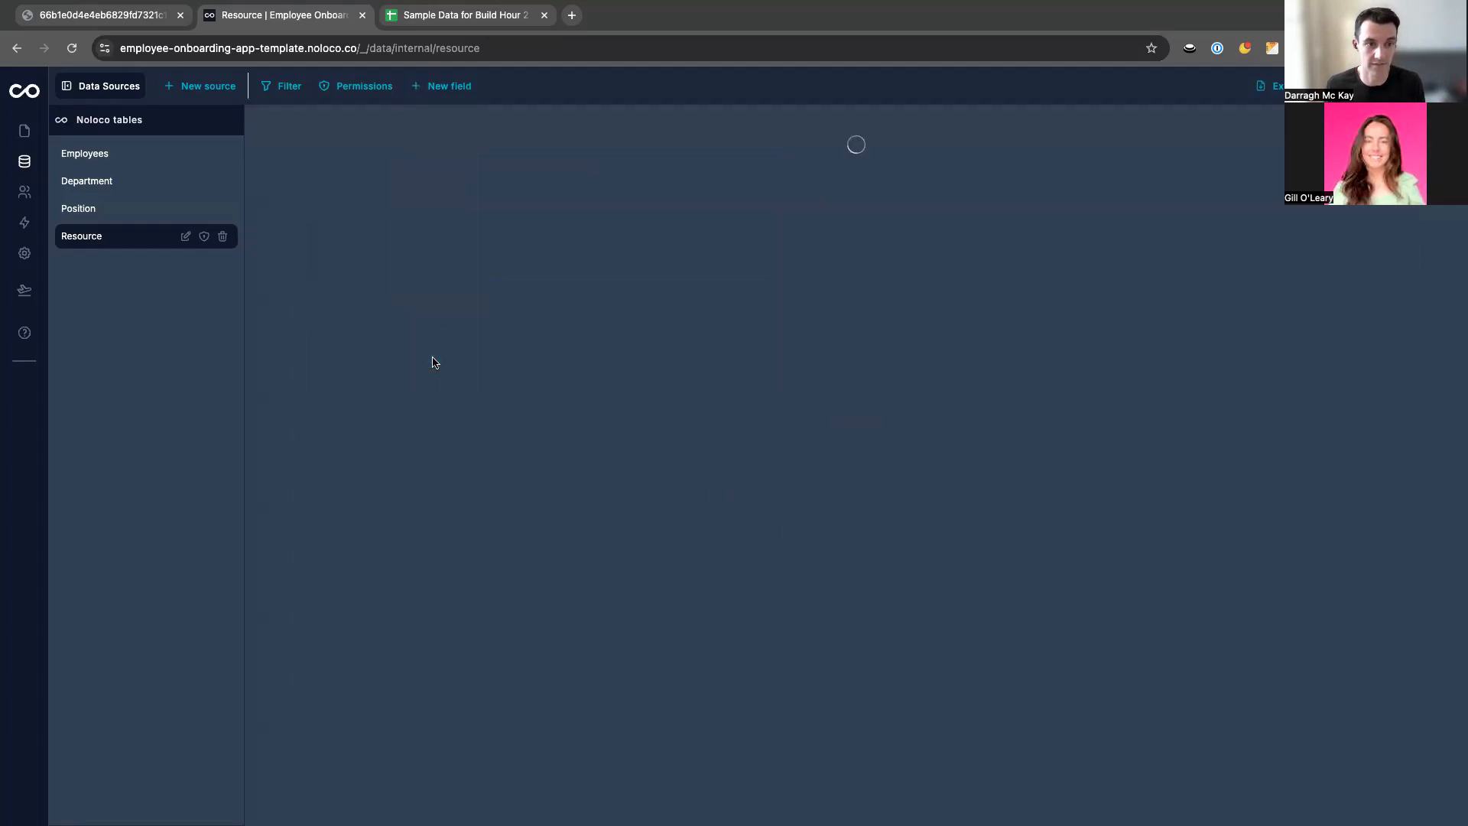
Add a text field named Url with the URL format to the Resource table.
left_click(452, 87)
left_click(504, 156)
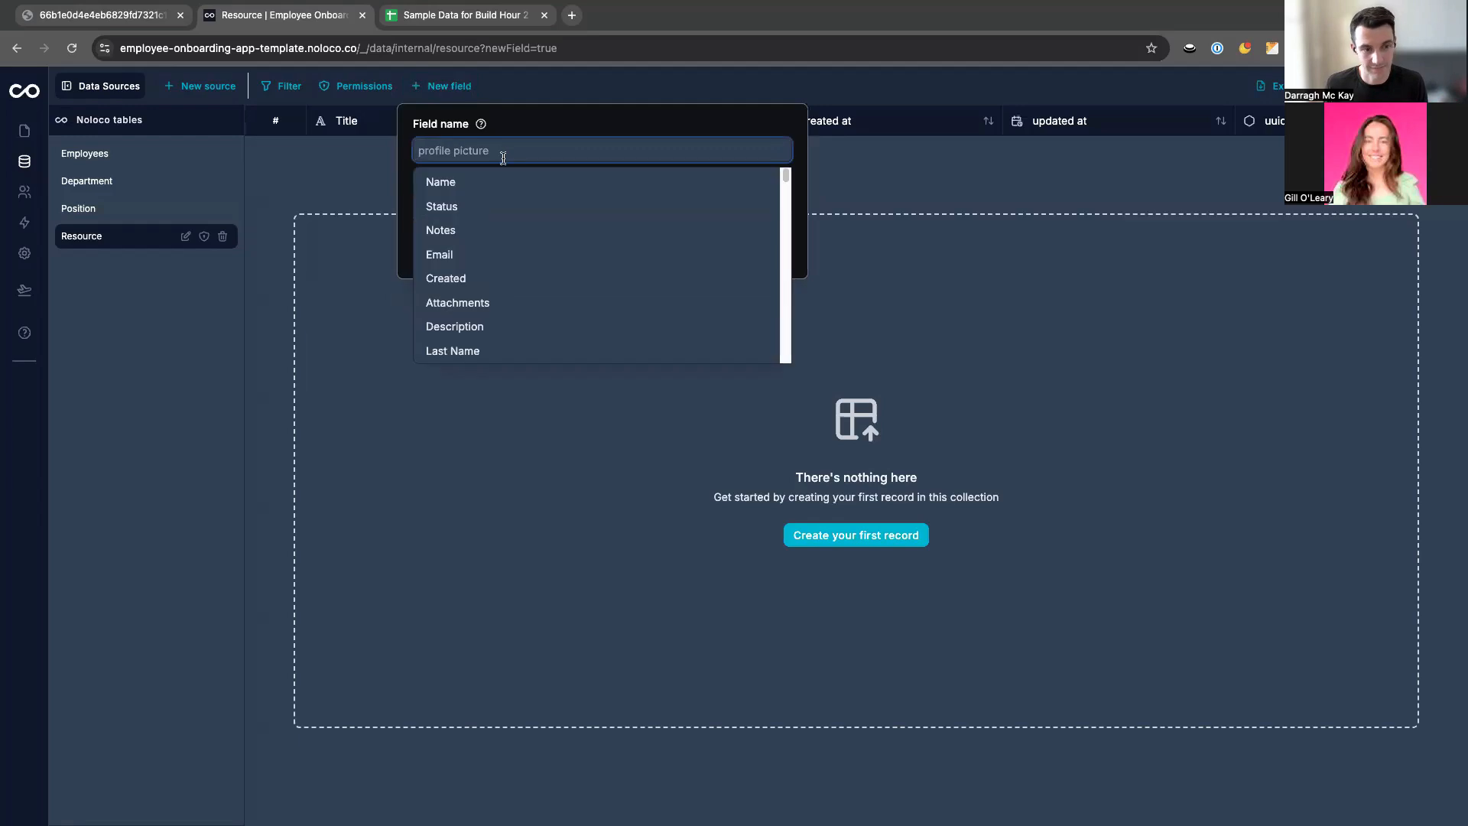
type("URL")
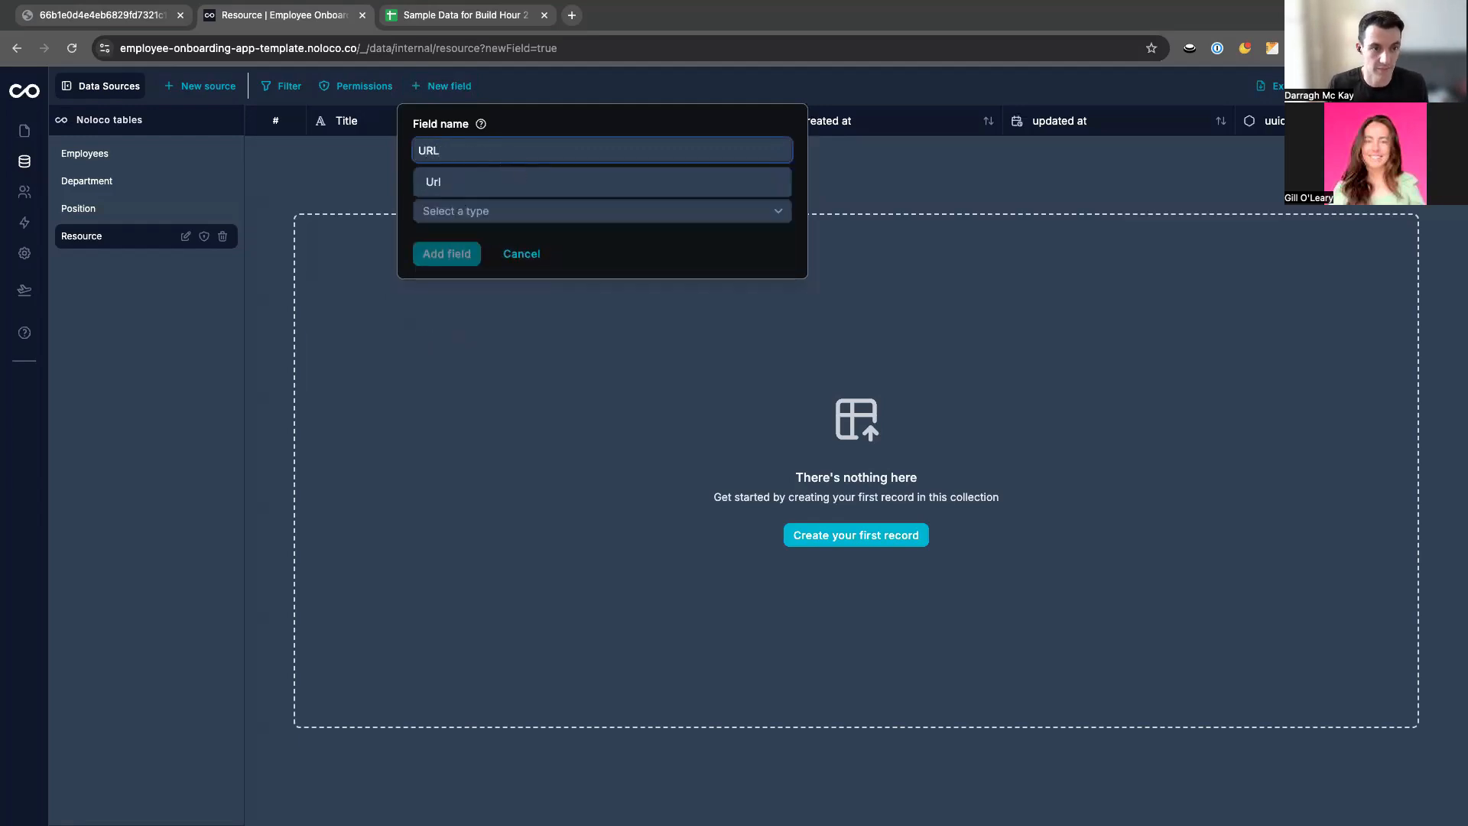
left_click(510, 182)
left_click(494, 213)
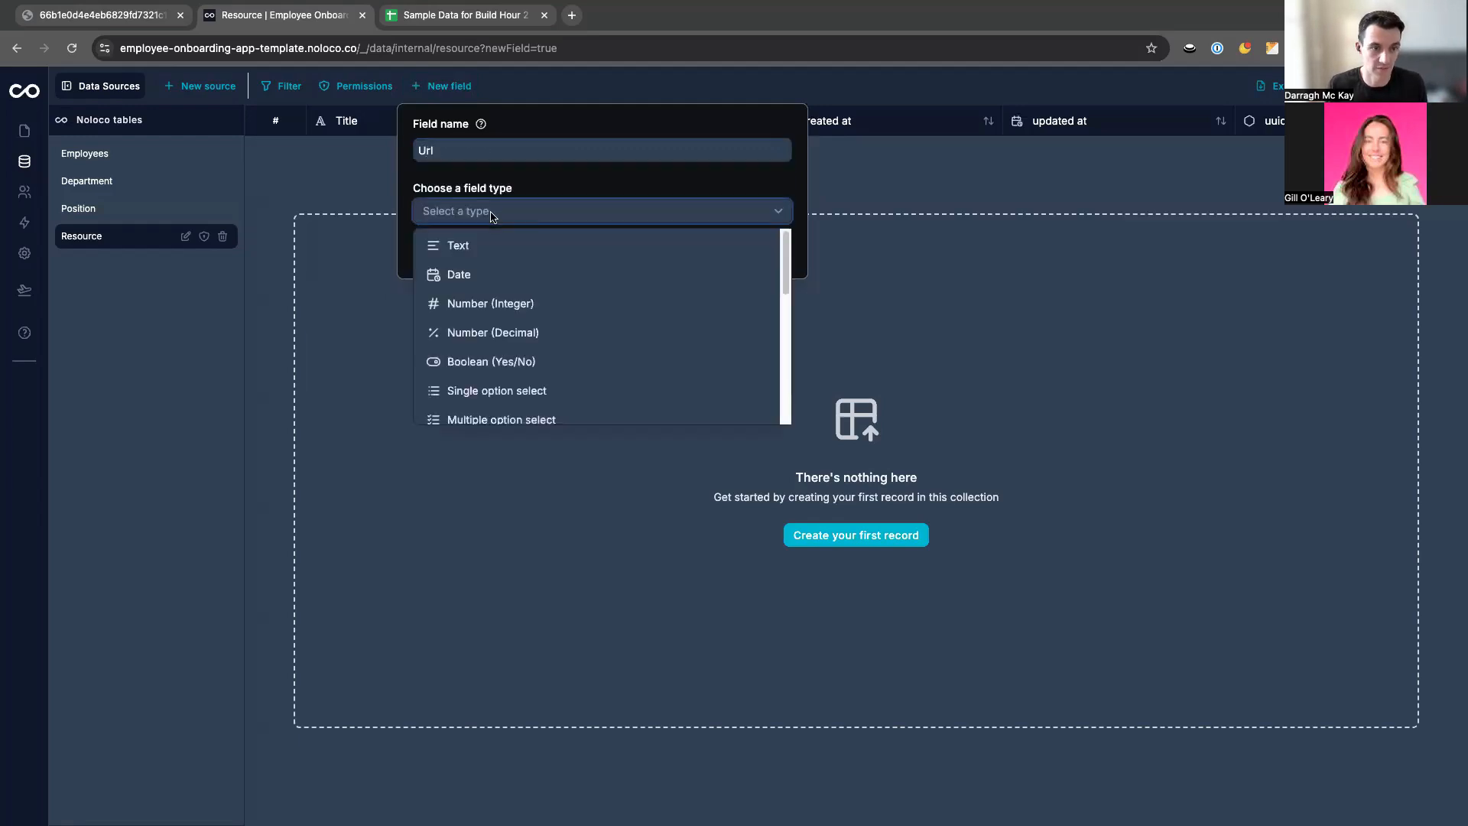
left_click(495, 247)
left_click(480, 277)
left_click(482, 426)
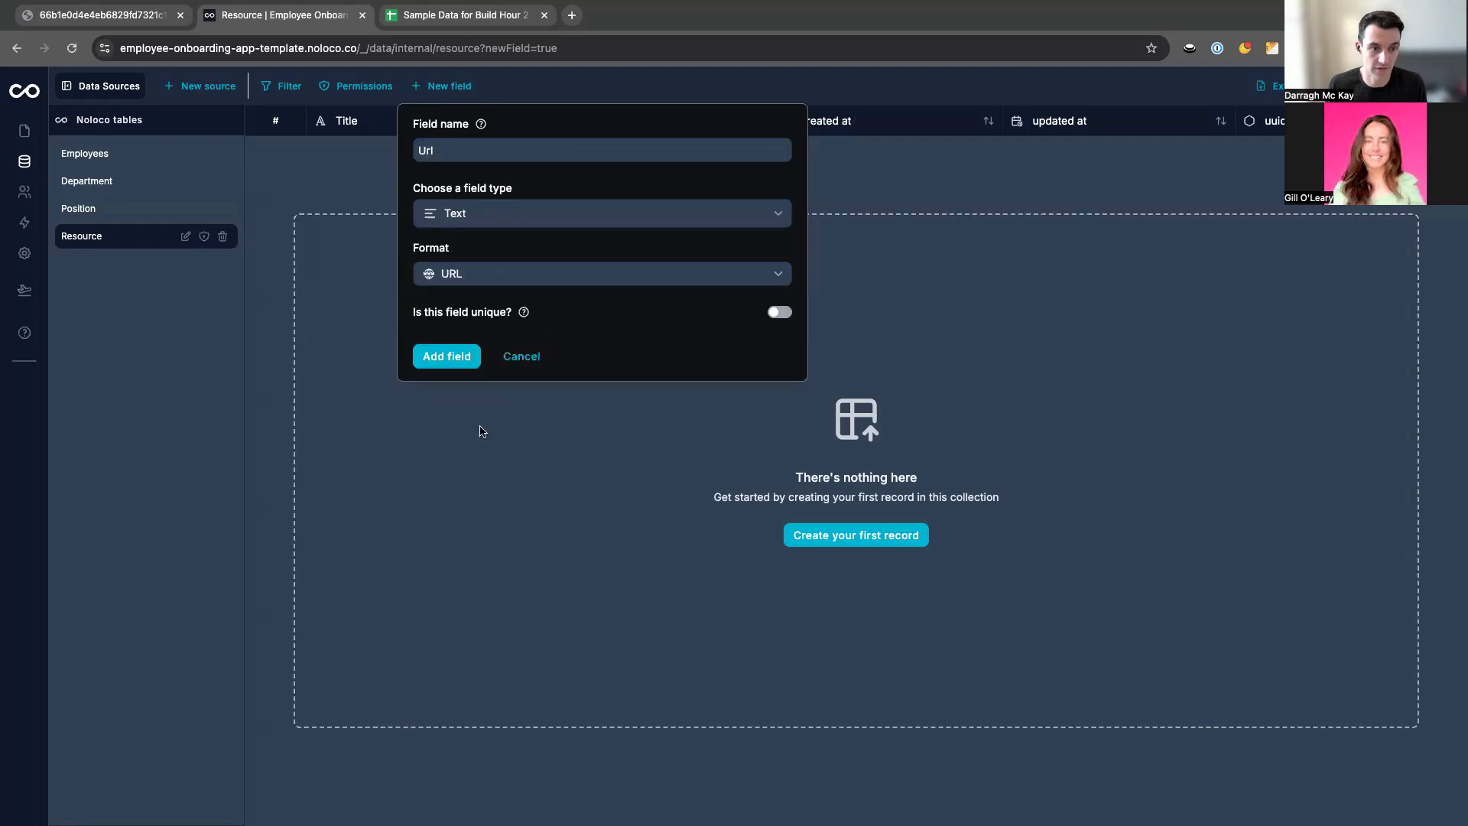
left_click(434, 357)
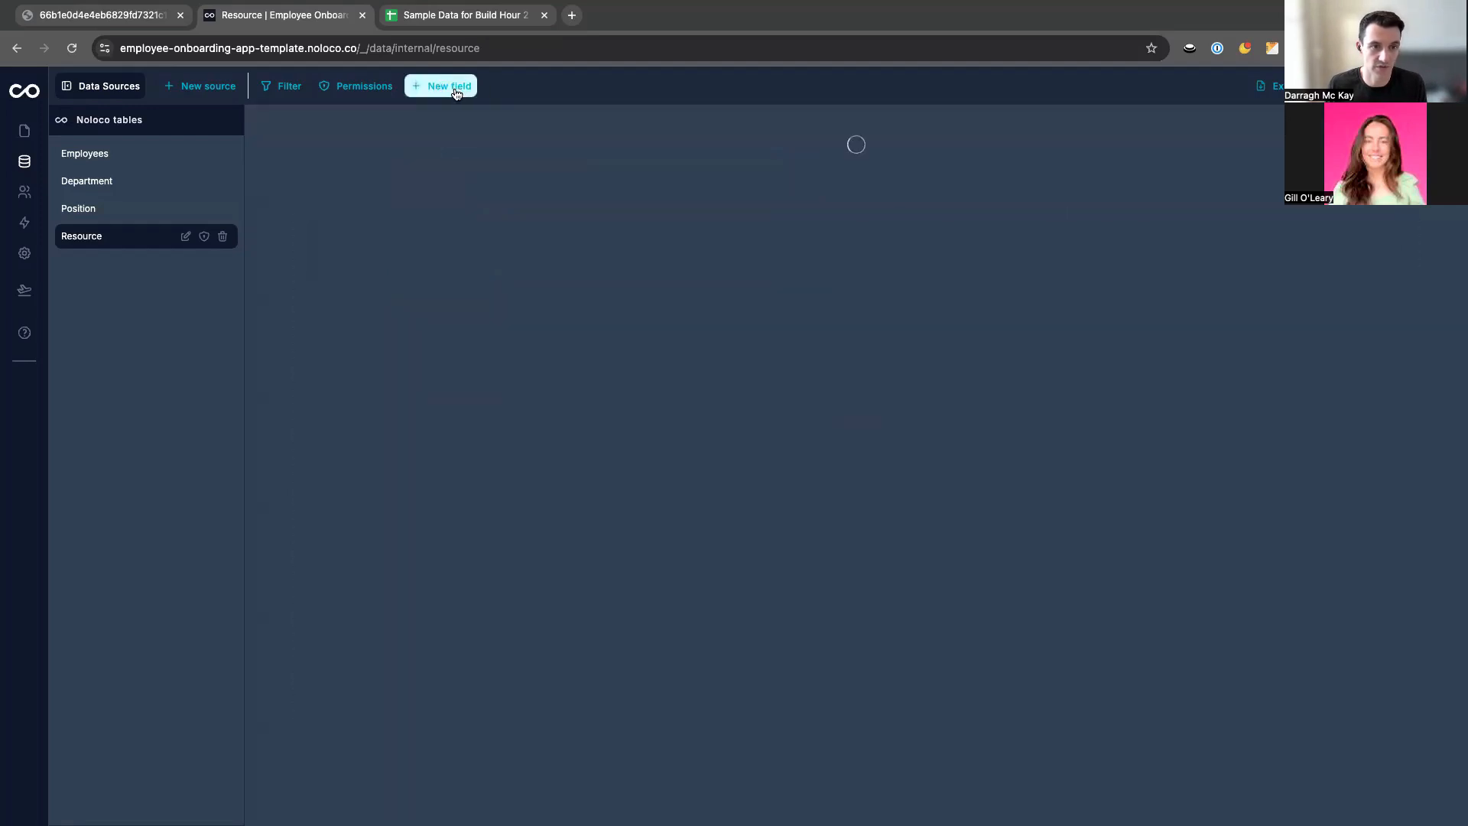
Add a File/Upload field named Attachments to the Resource table, allowing multiple files.
left_click(451, 87)
left_click(449, 152)
type("Atta")
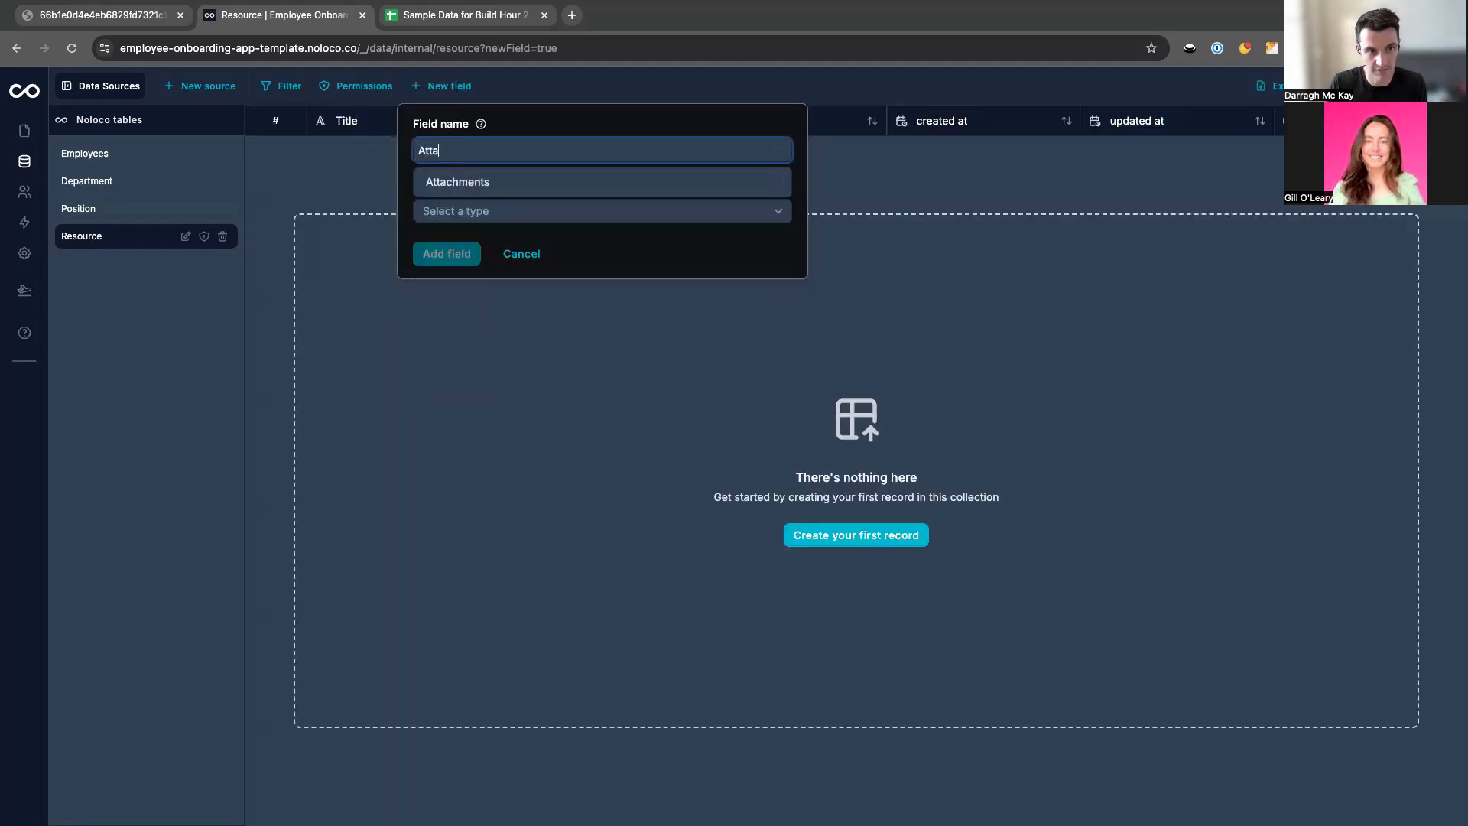
type("ch")
left_click(451, 182)
left_click(480, 210)
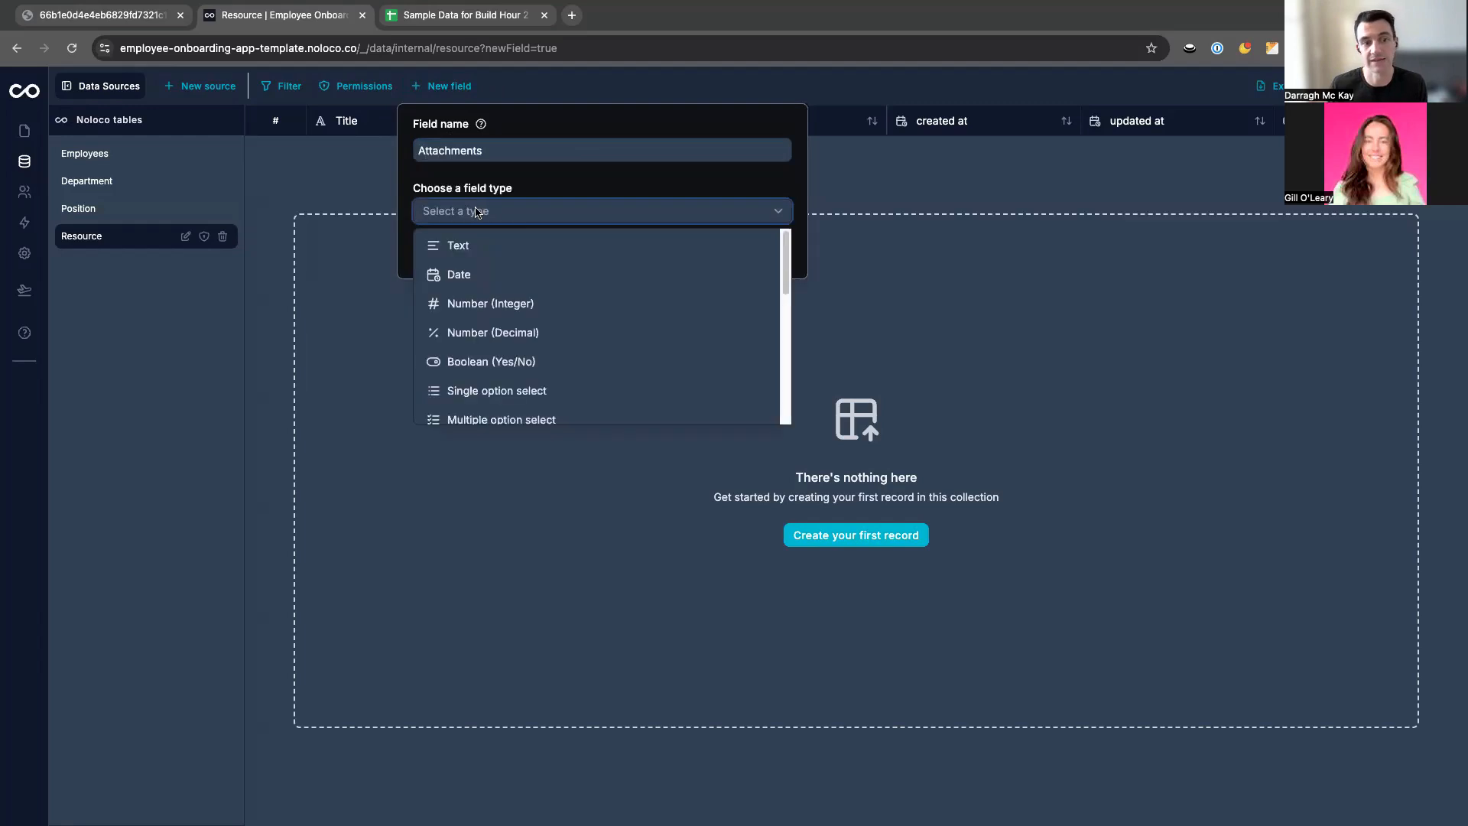
scroll(495, 333, "down", 5)
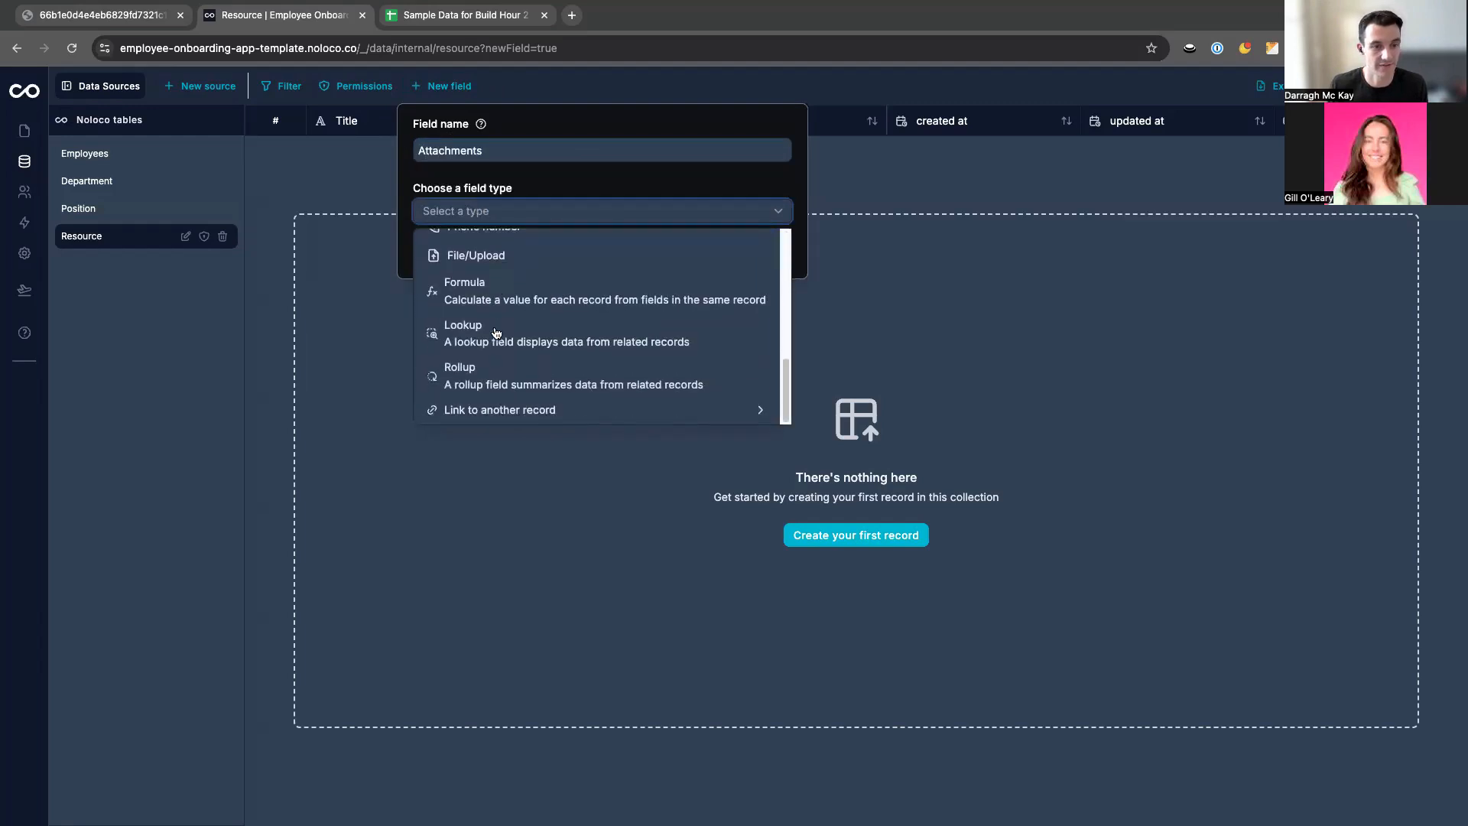
left_click(476, 257)
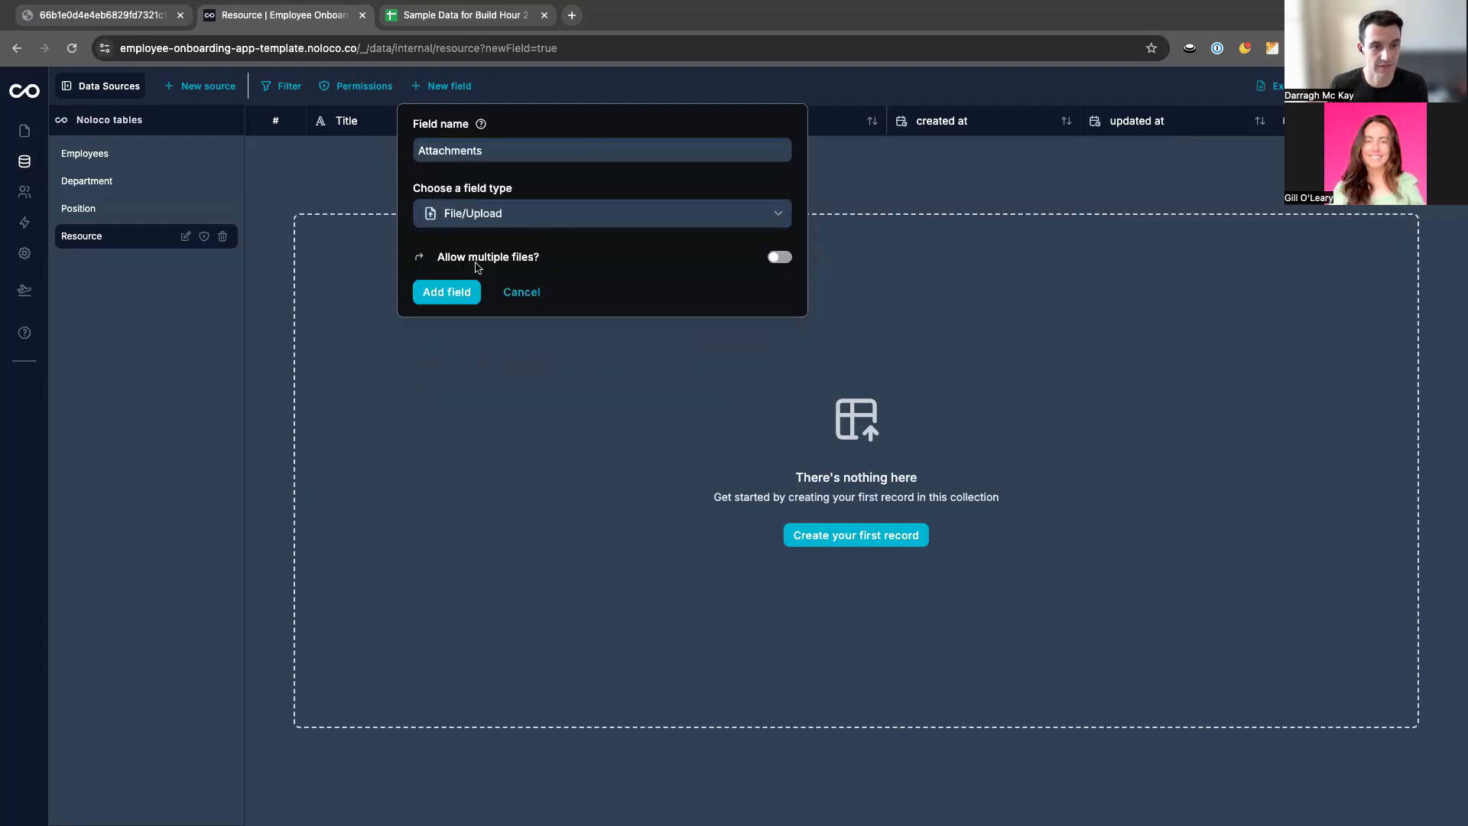
left_click(780, 258)
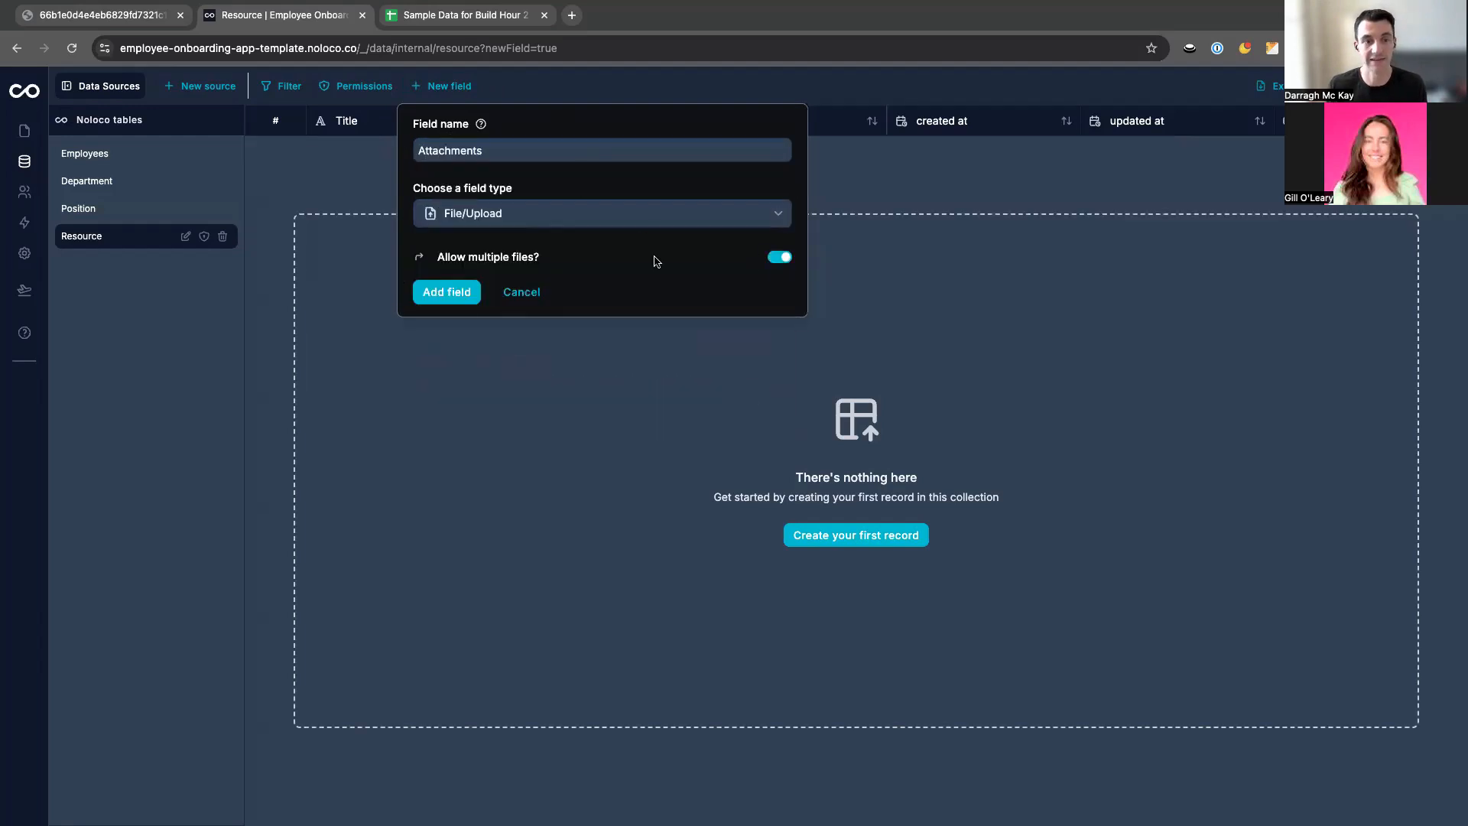
left_click(438, 296)
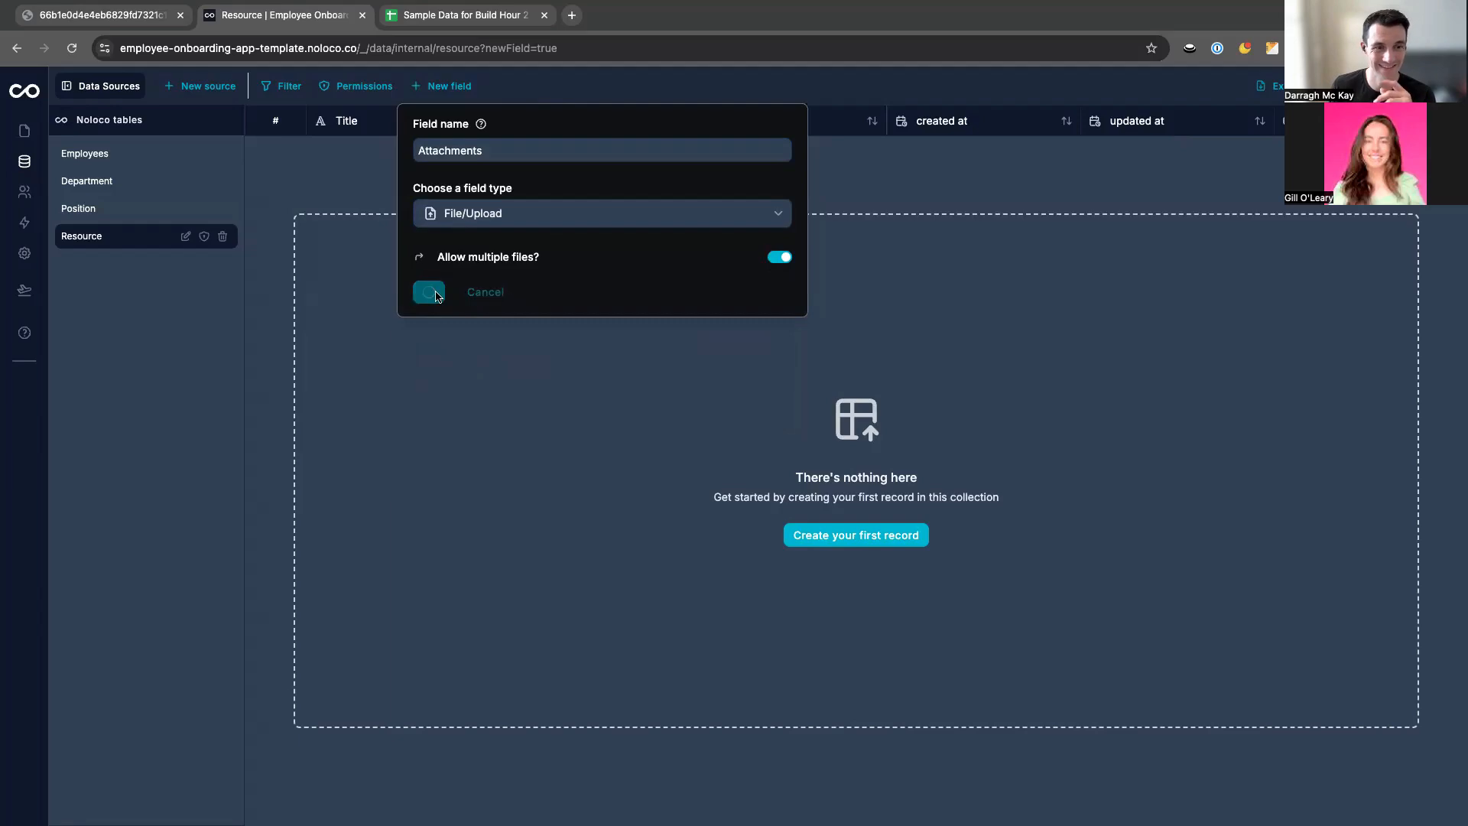
Switch to the sample data spreadsheet in Google Sheets and download its Resources sheet as comma-separated values (.csv).
left_click(432, 17)
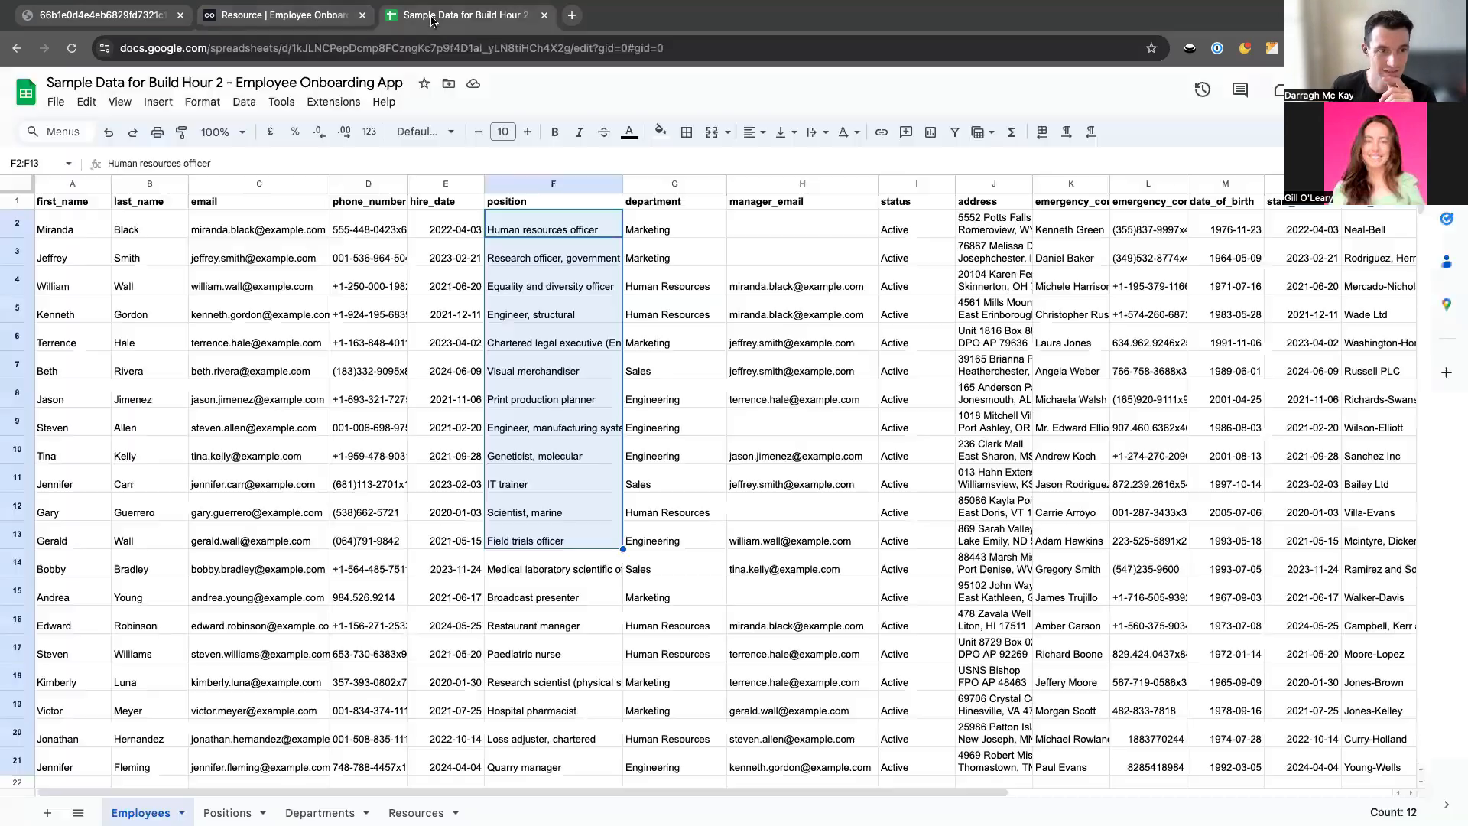
left_click(416, 812)
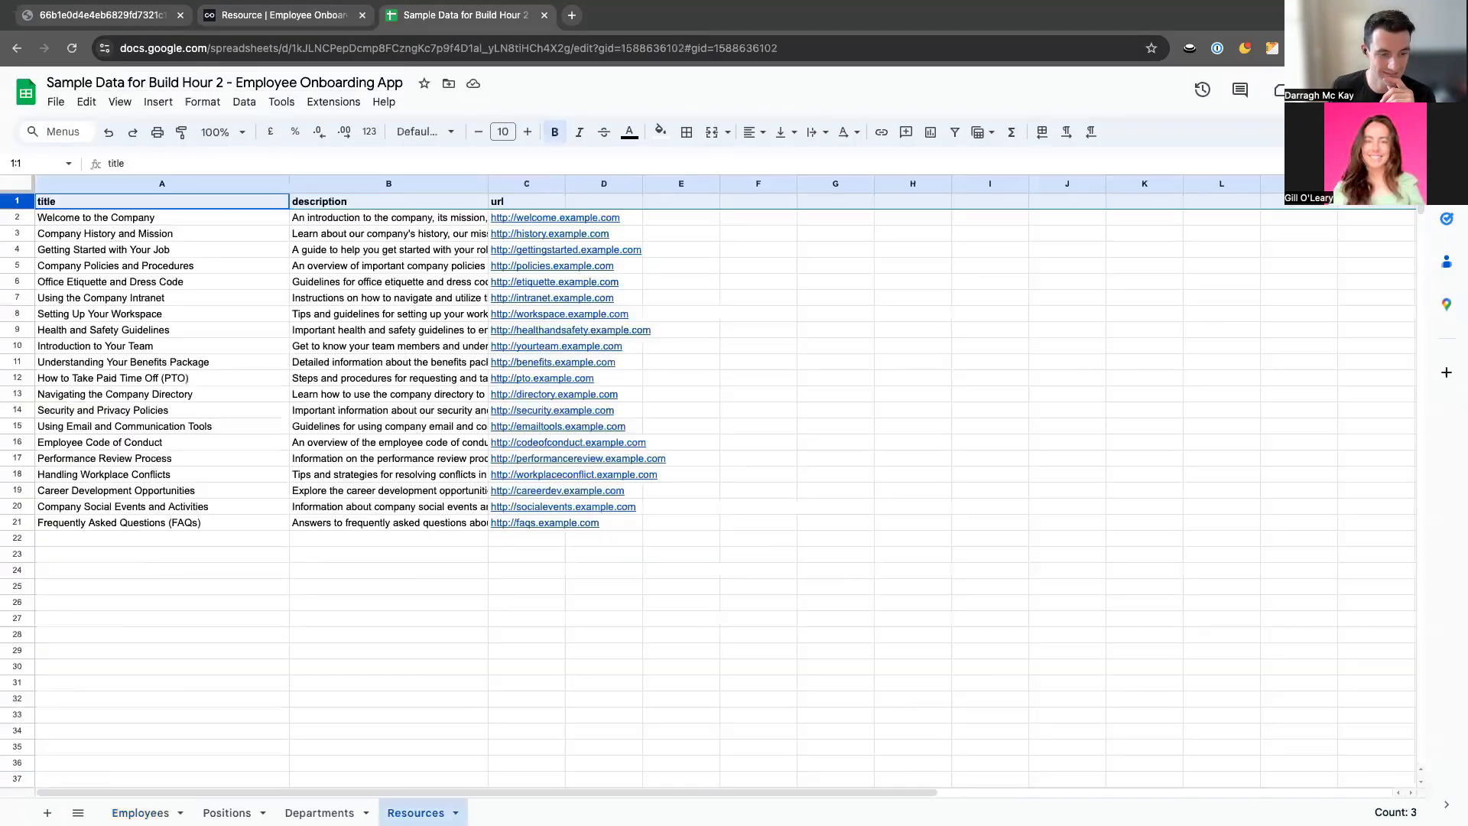
left_click(58, 104)
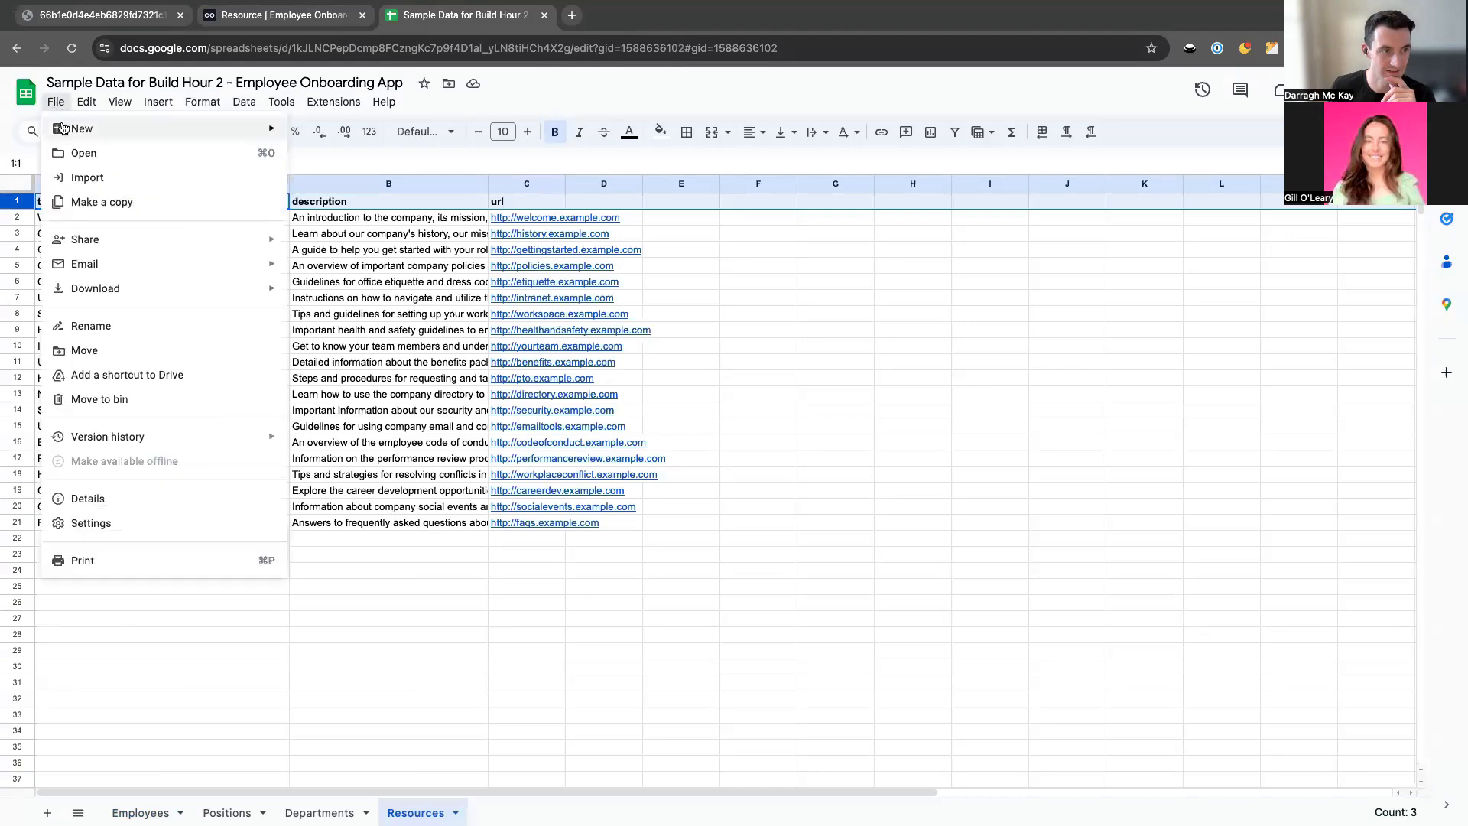
mouse_move(96, 291)
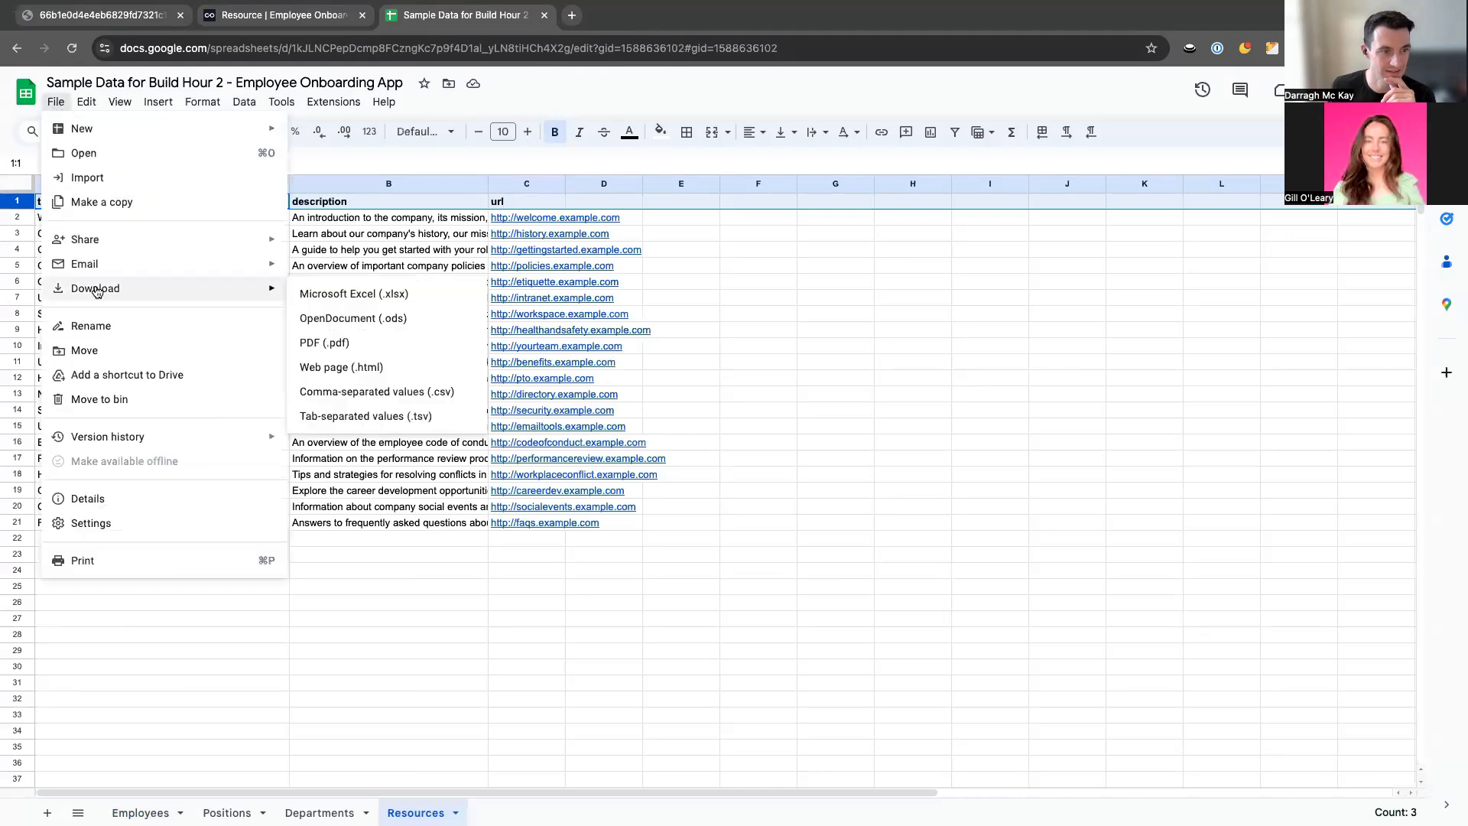
left_click(351, 392)
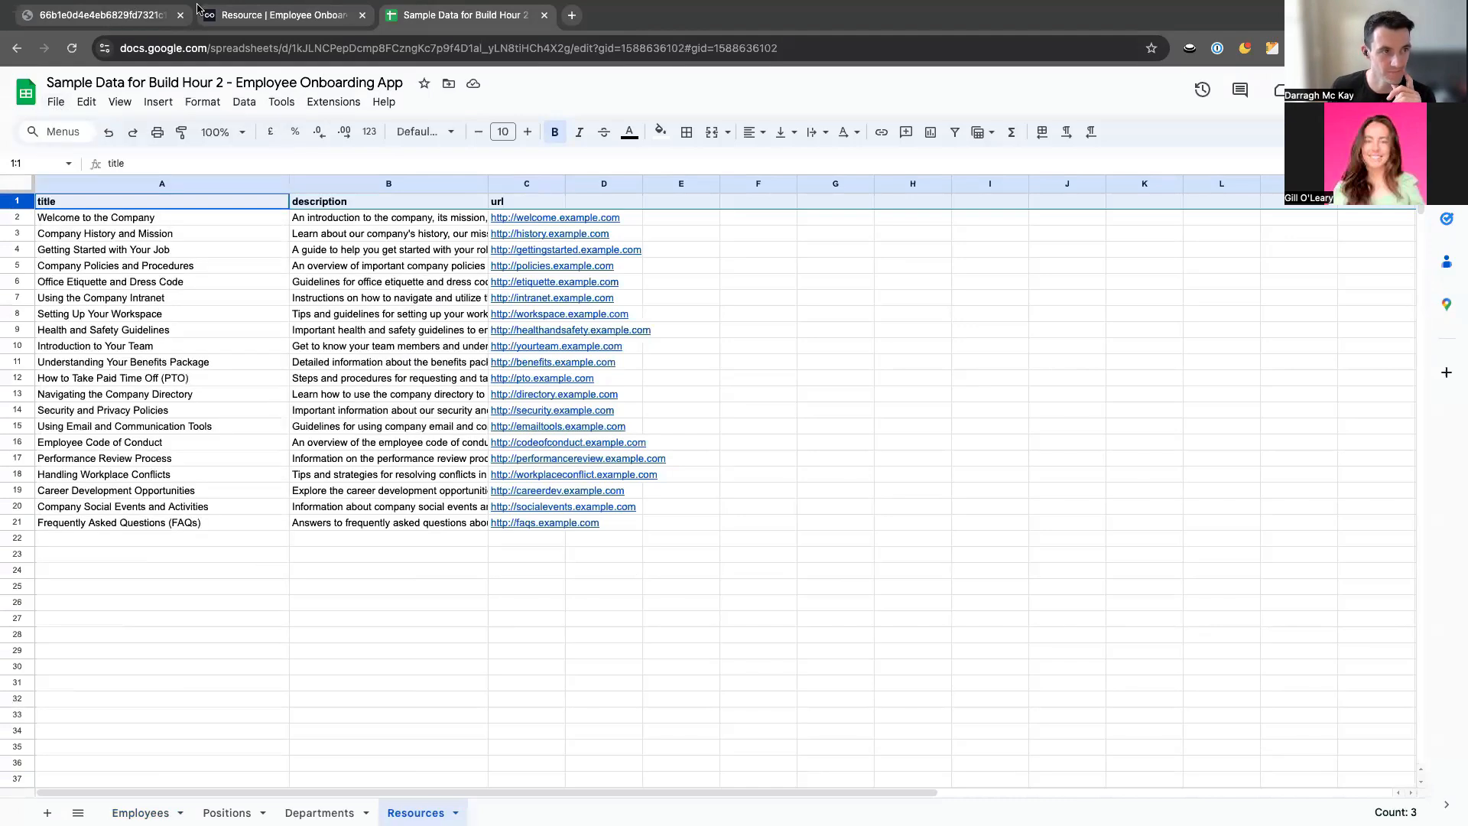
Back in Noloco, import the downloaded Resources CSV into the Resource table, mapping its columns to Title, Description and Url.
left_click(227, 15)
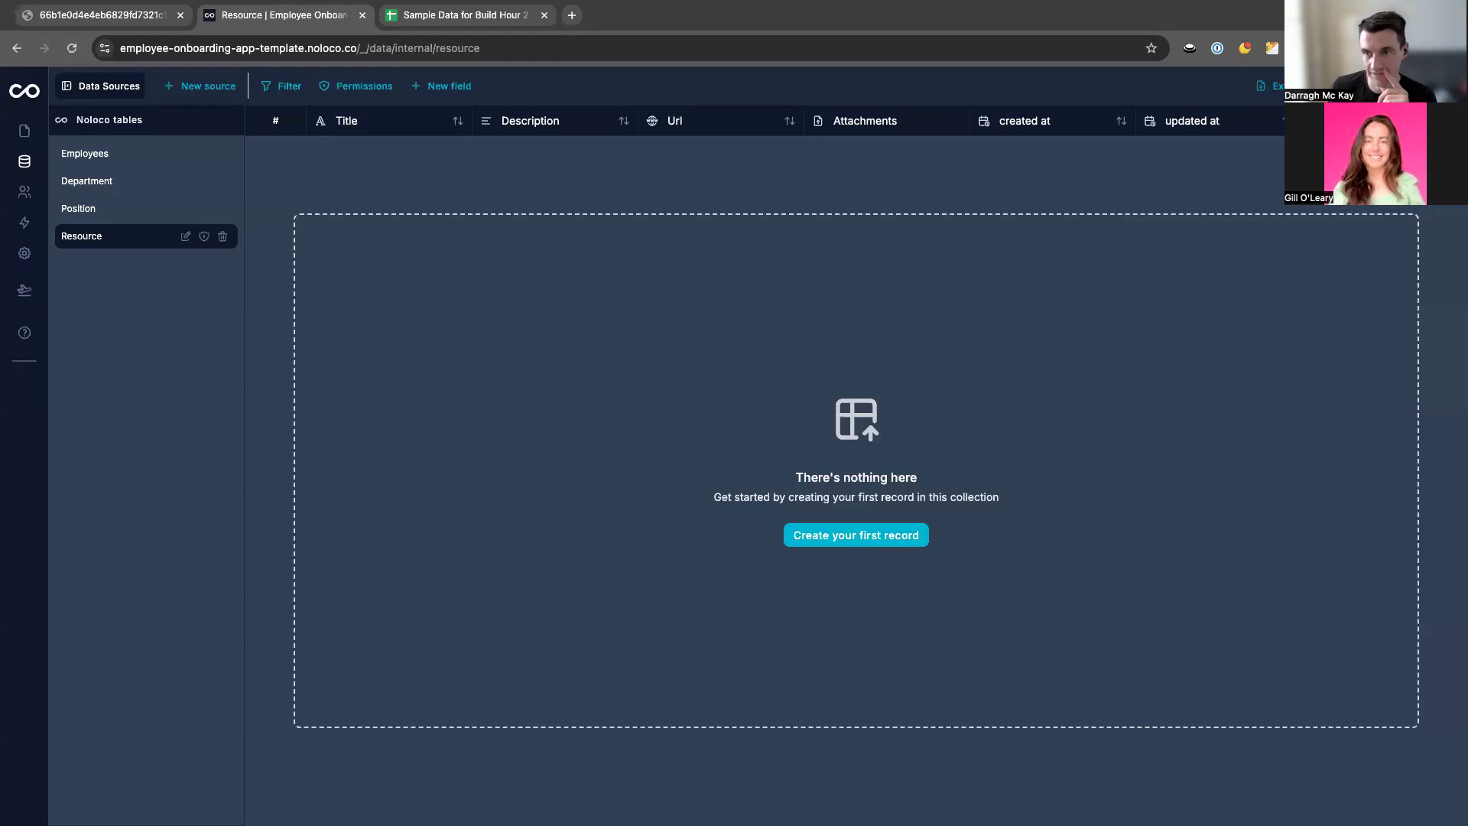
left_click(1352, 86)
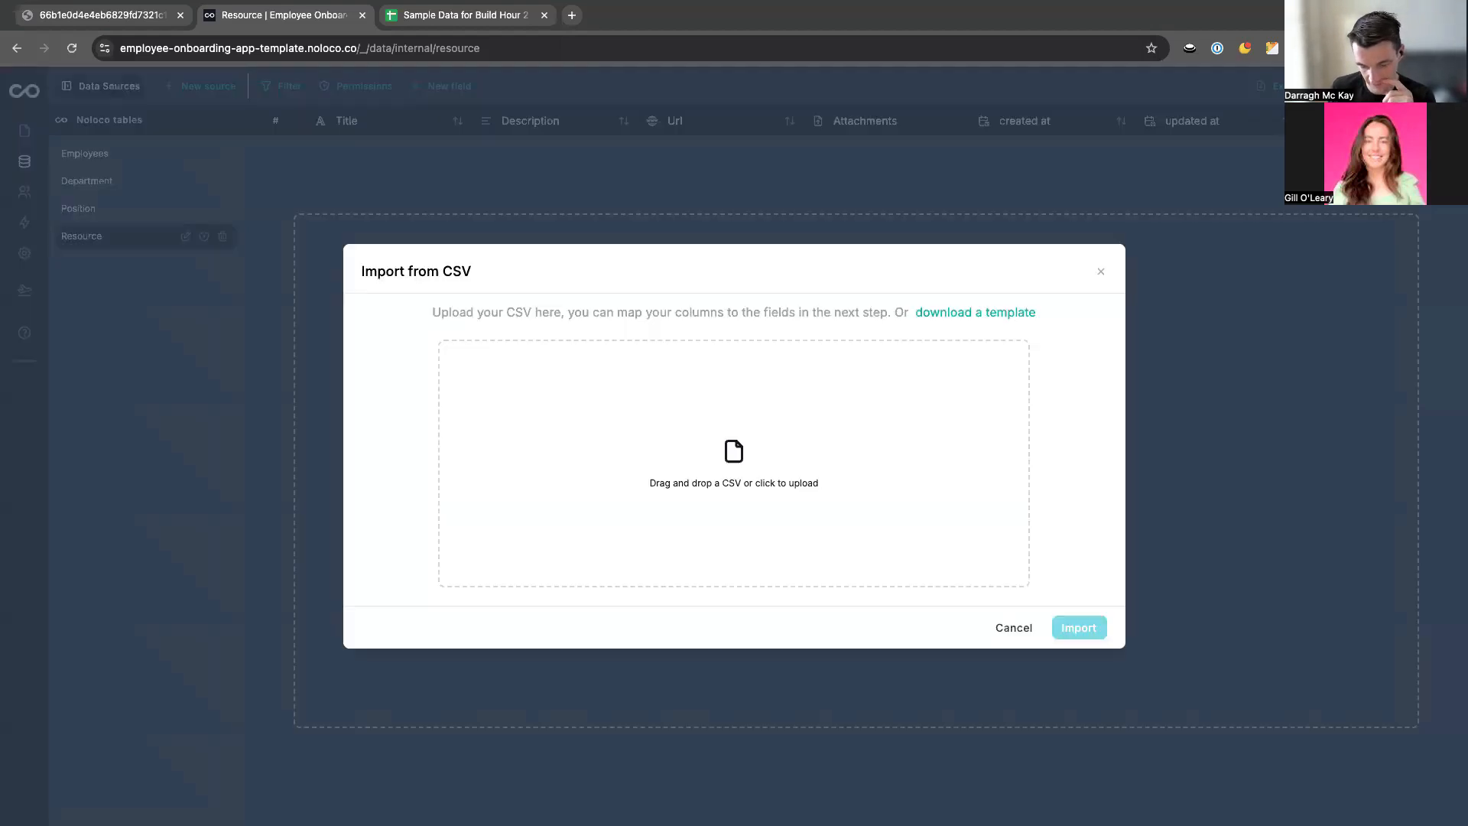
left_click_drag(816, 533, 812, 487)
scroll(765, 406, "right", 1)
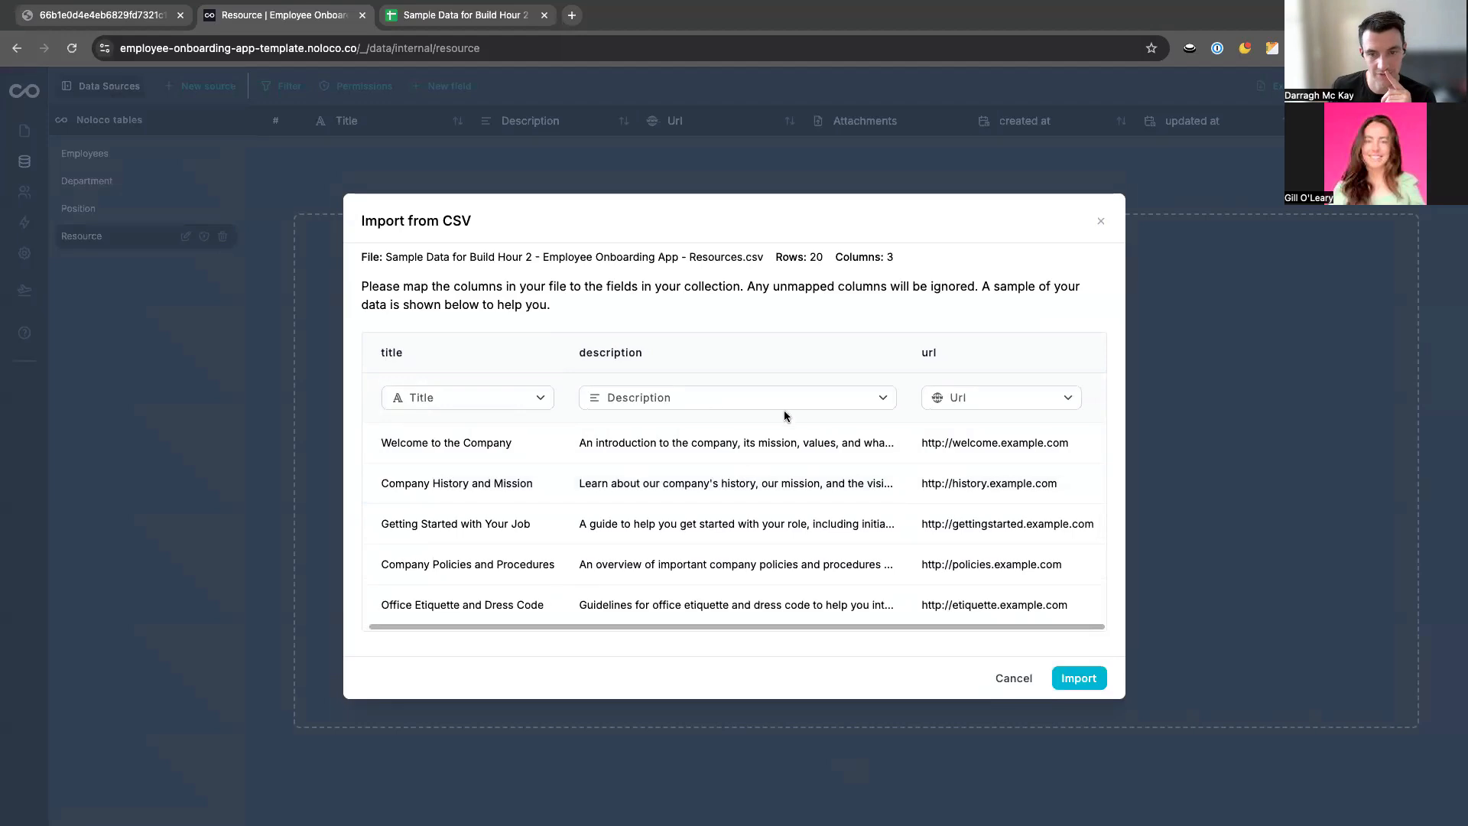
left_click(1077, 680)
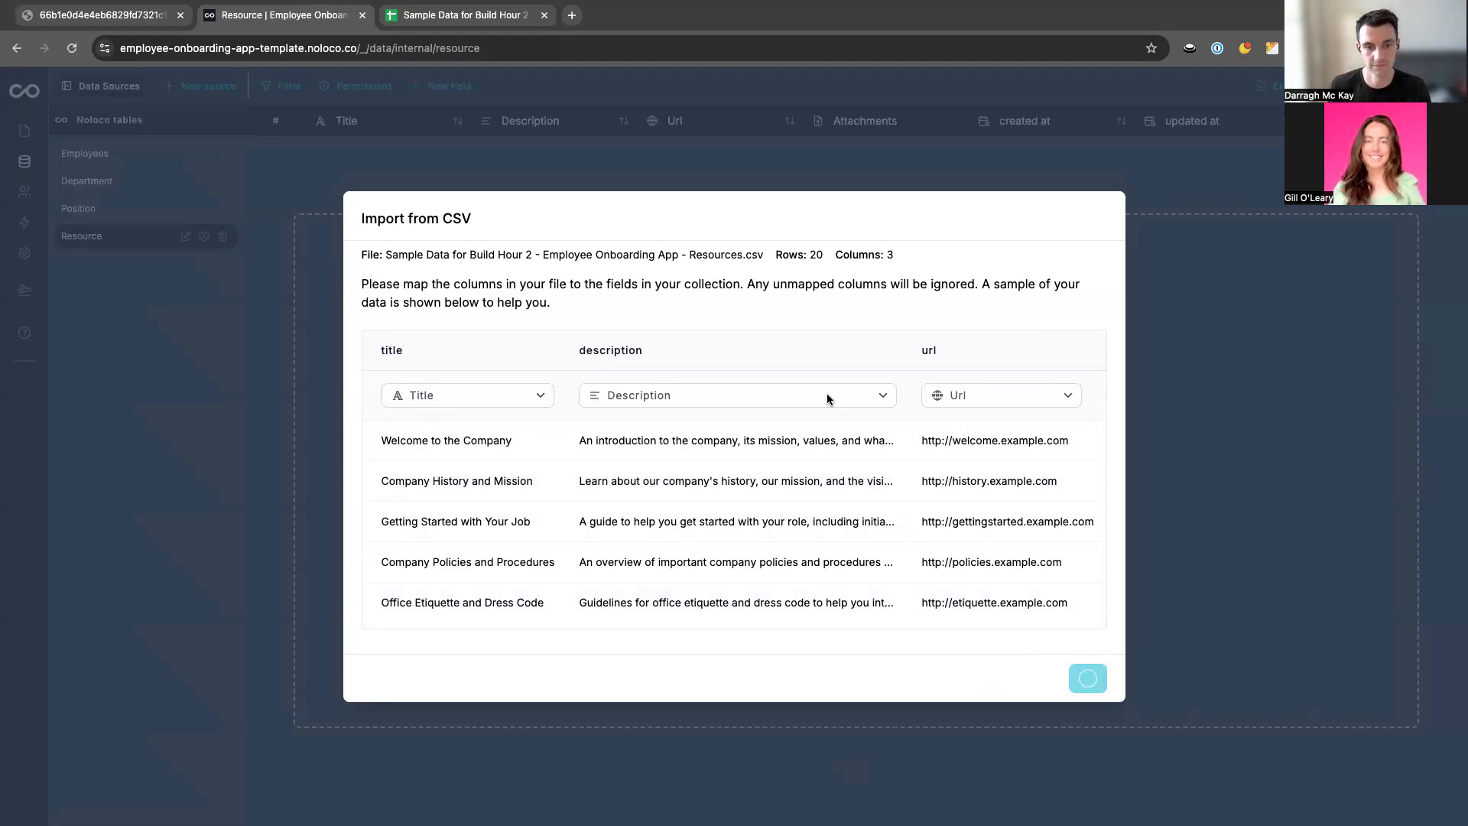
left_click(999, 562)
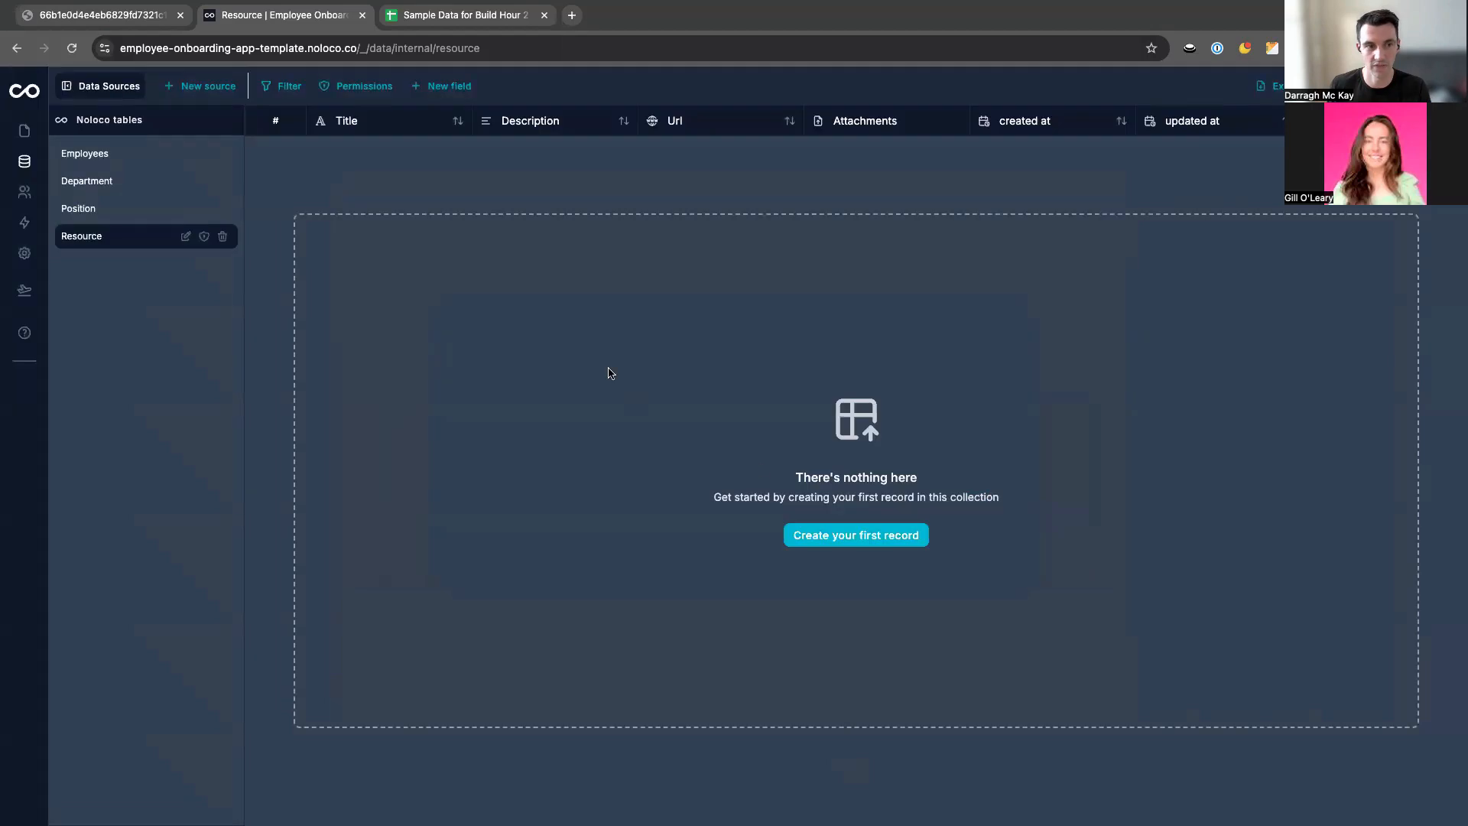
Return to the app's Employees page and enable filter fields for Position and Department on the Employee Directory.
left_click(23, 131)
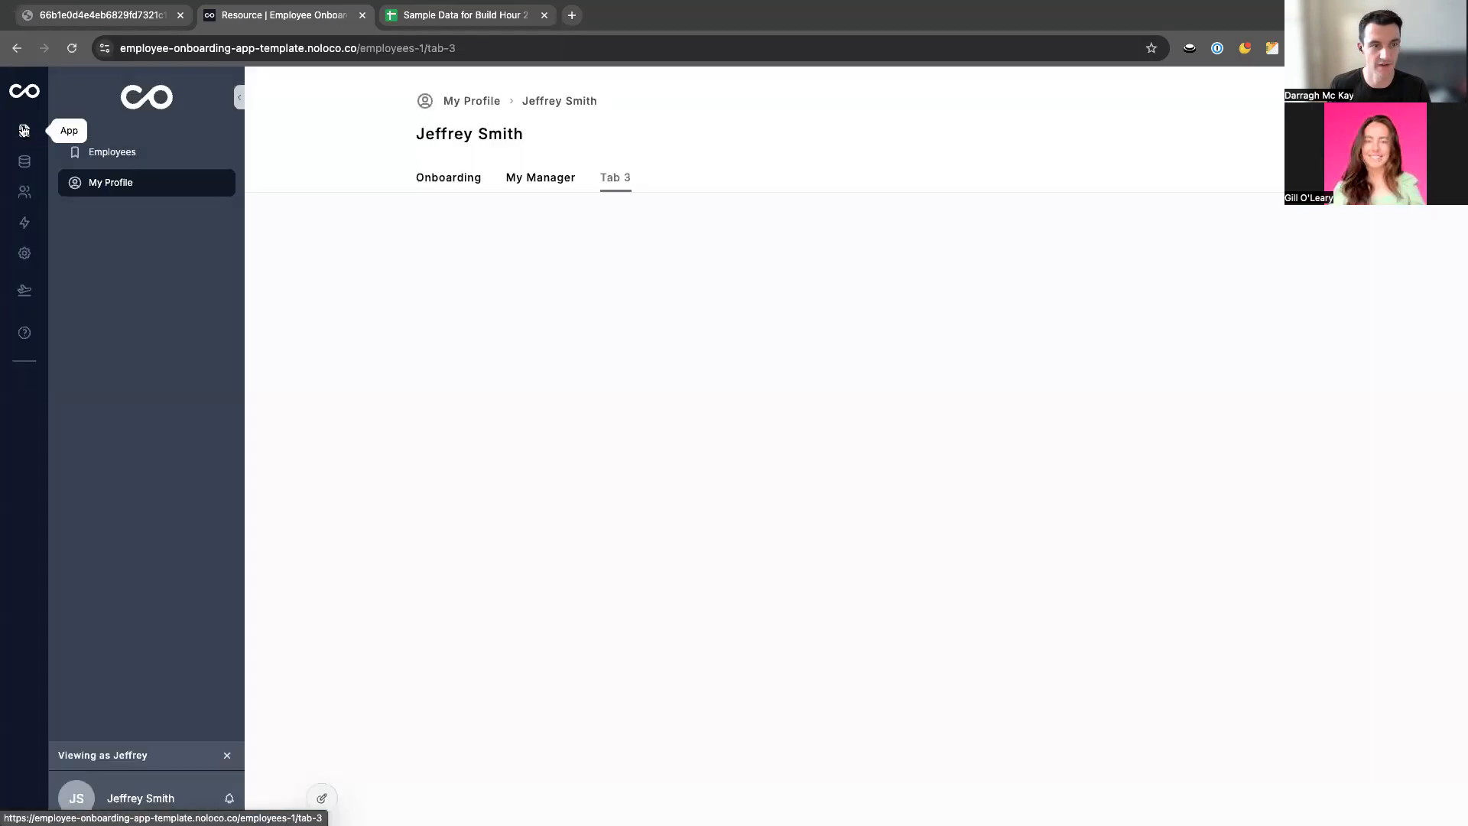
left_click(112, 152)
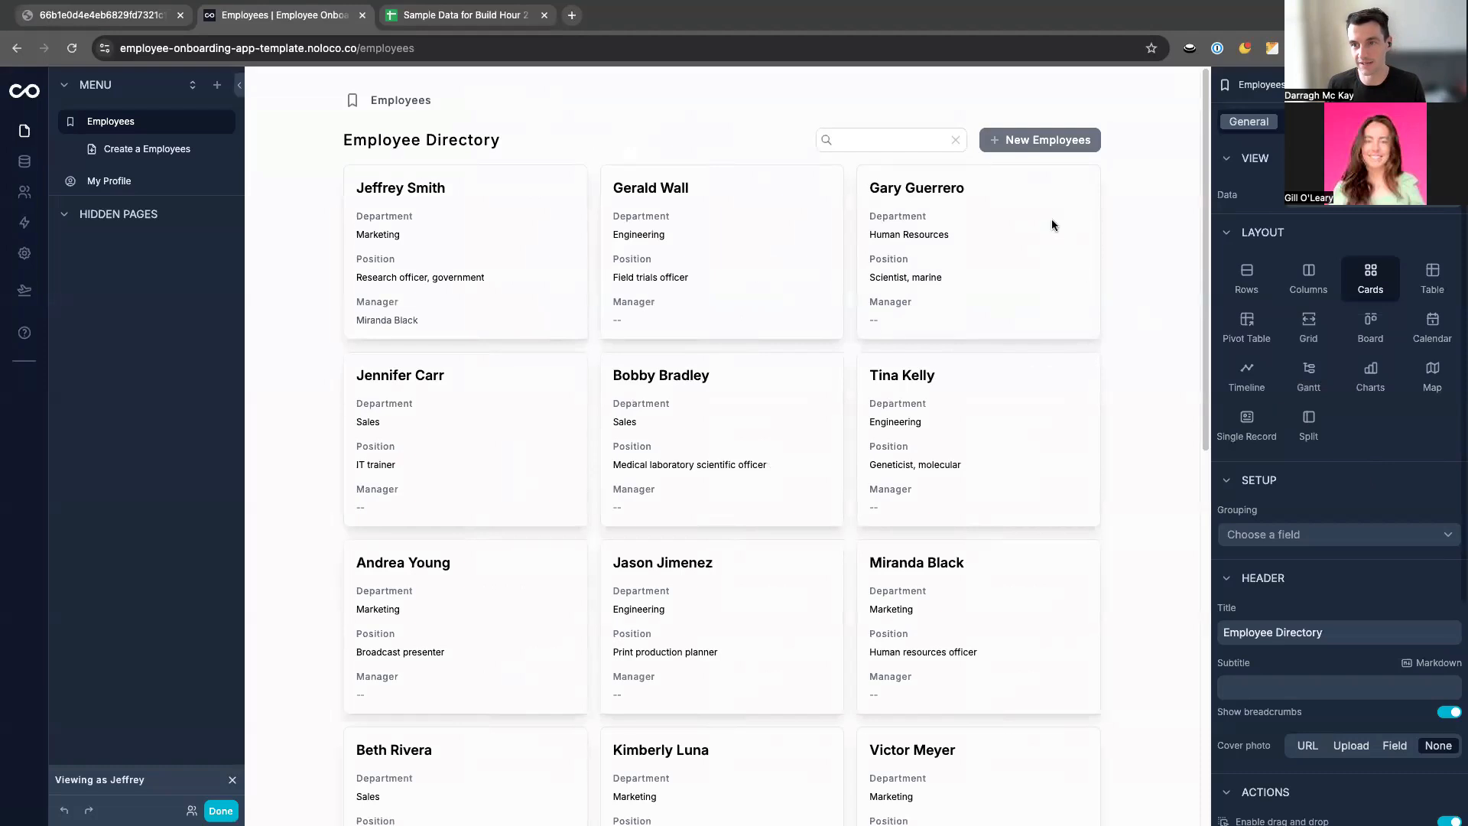
scroll(1327, 579, "down", 10)
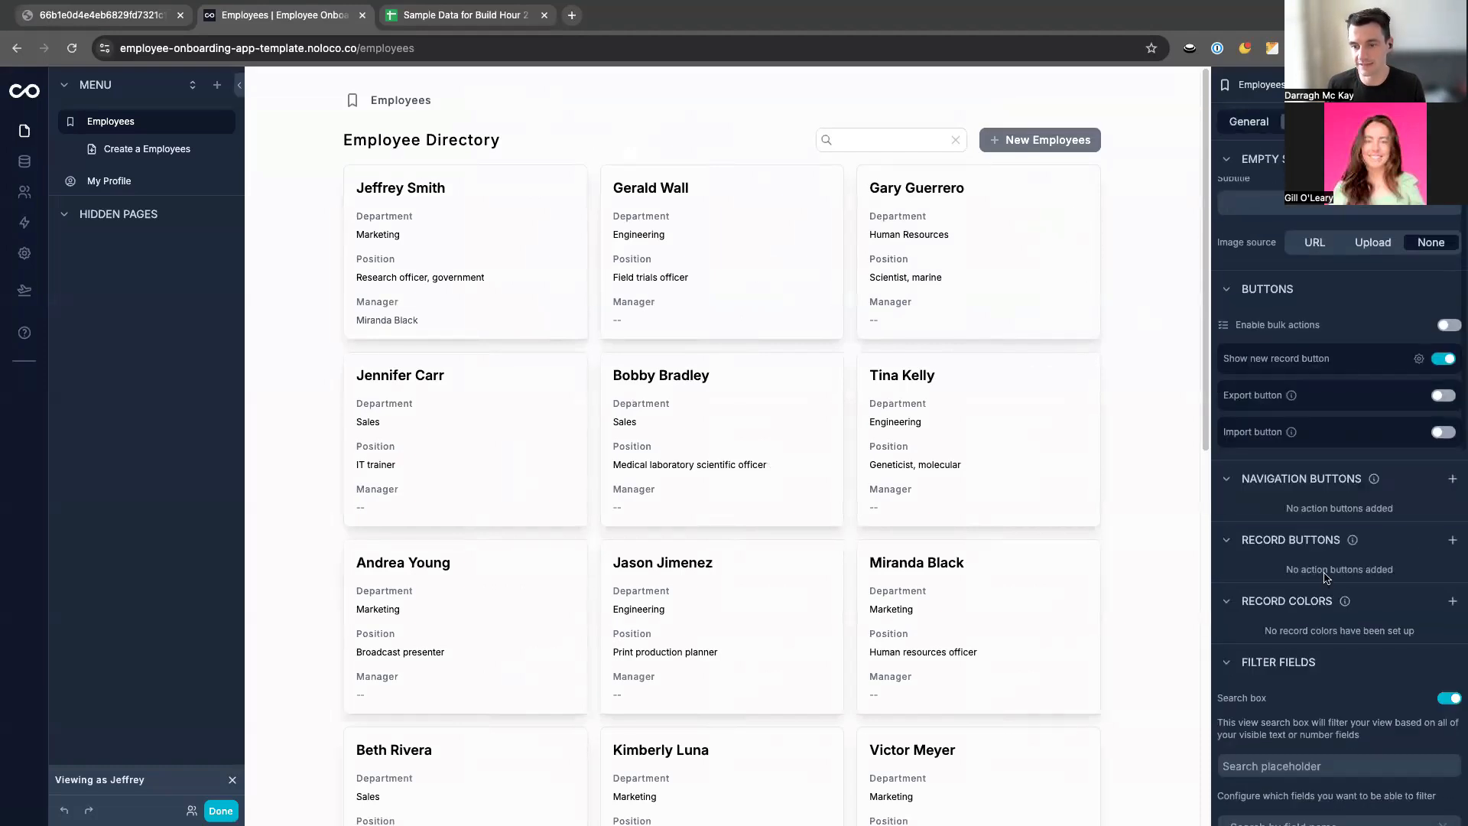
scroll(1327, 579, "down", 5)
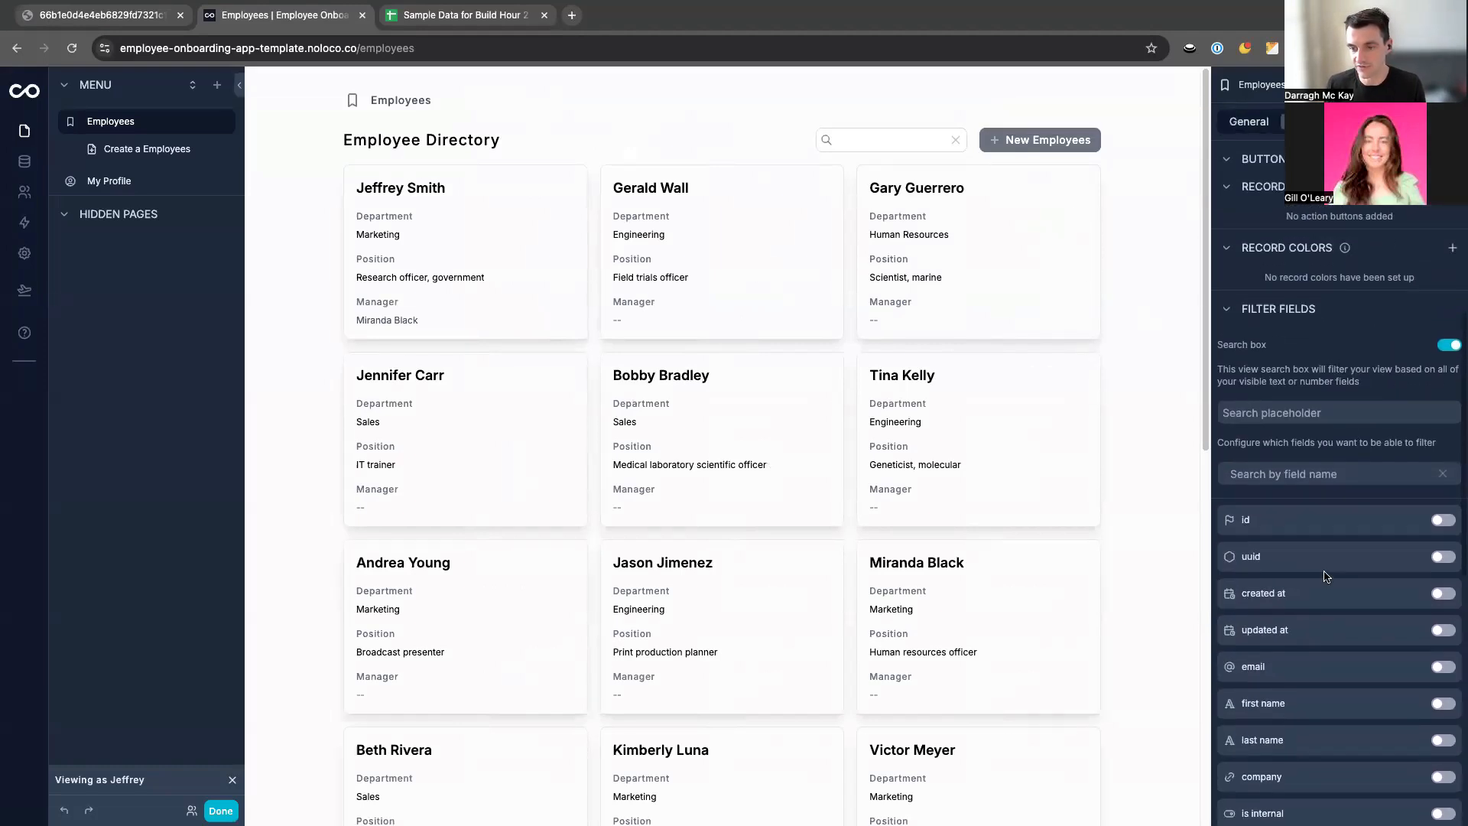
scroll(1327, 579, "down", 5)
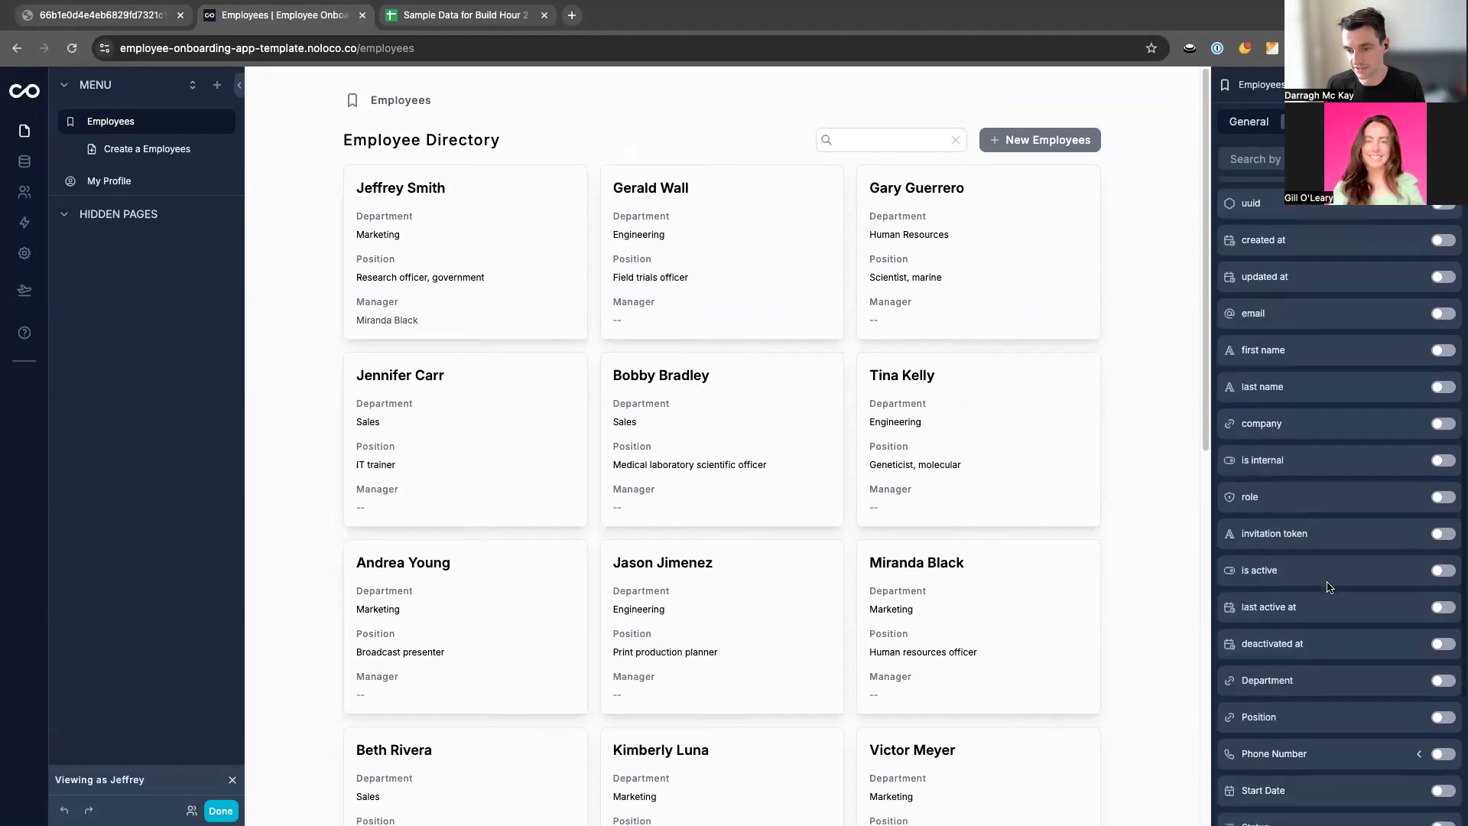
scroll(1329, 587, "down", 1)
left_click(1445, 685)
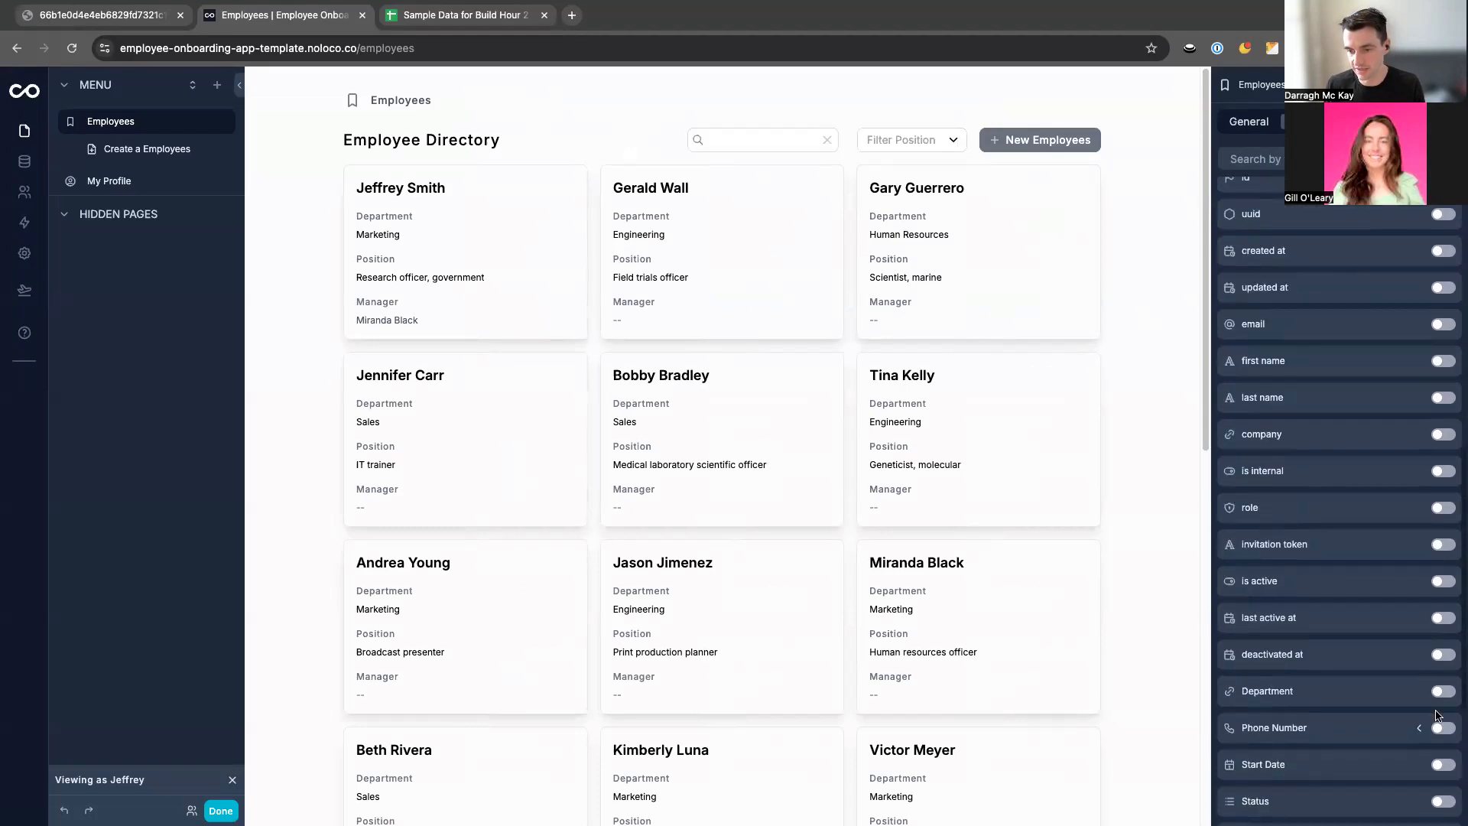
left_click(1444, 696)
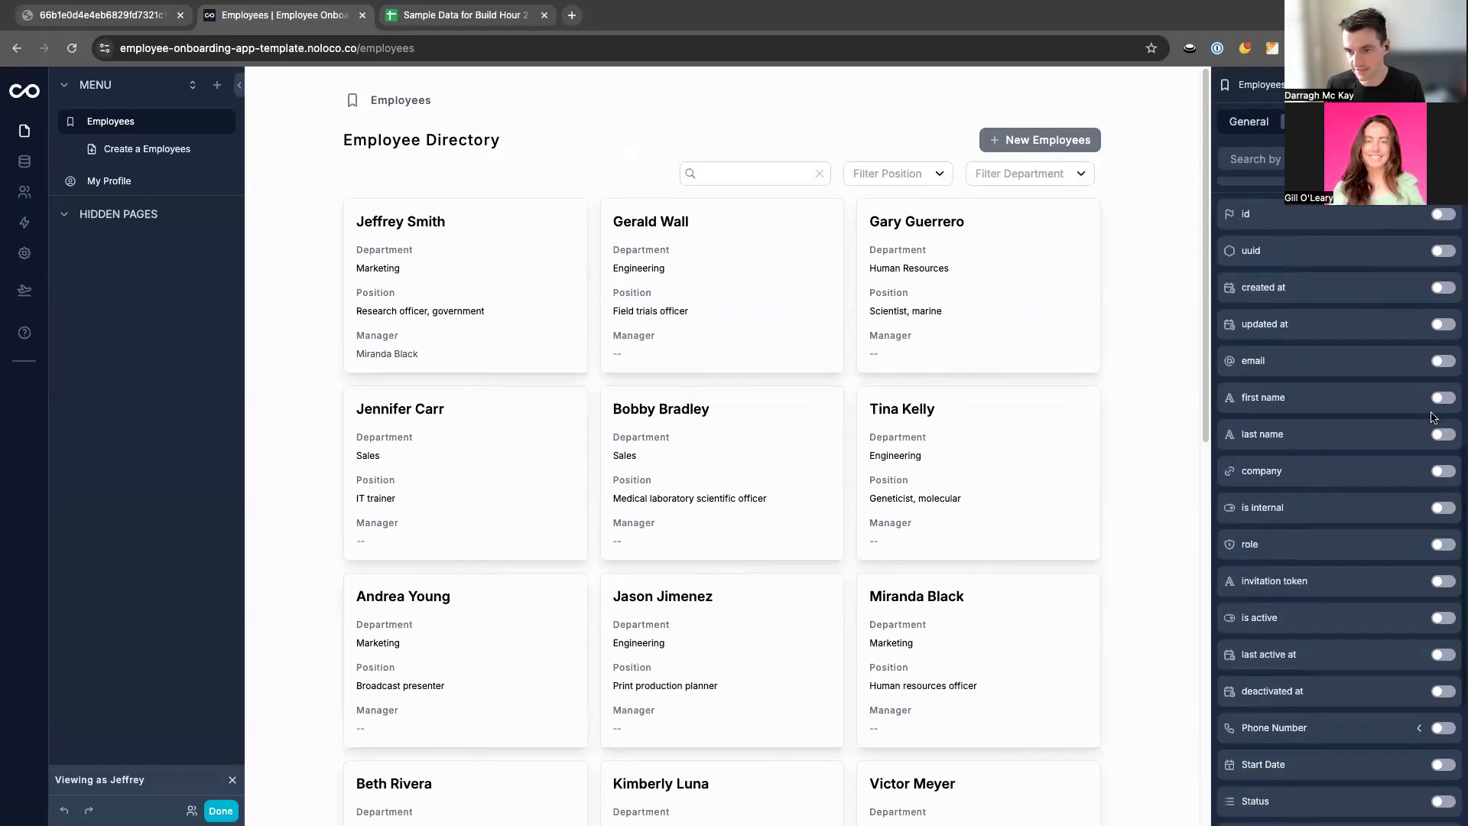
Add Manager as another filter field on the Employee Directory.
scroll(1428, 412, "down", 5)
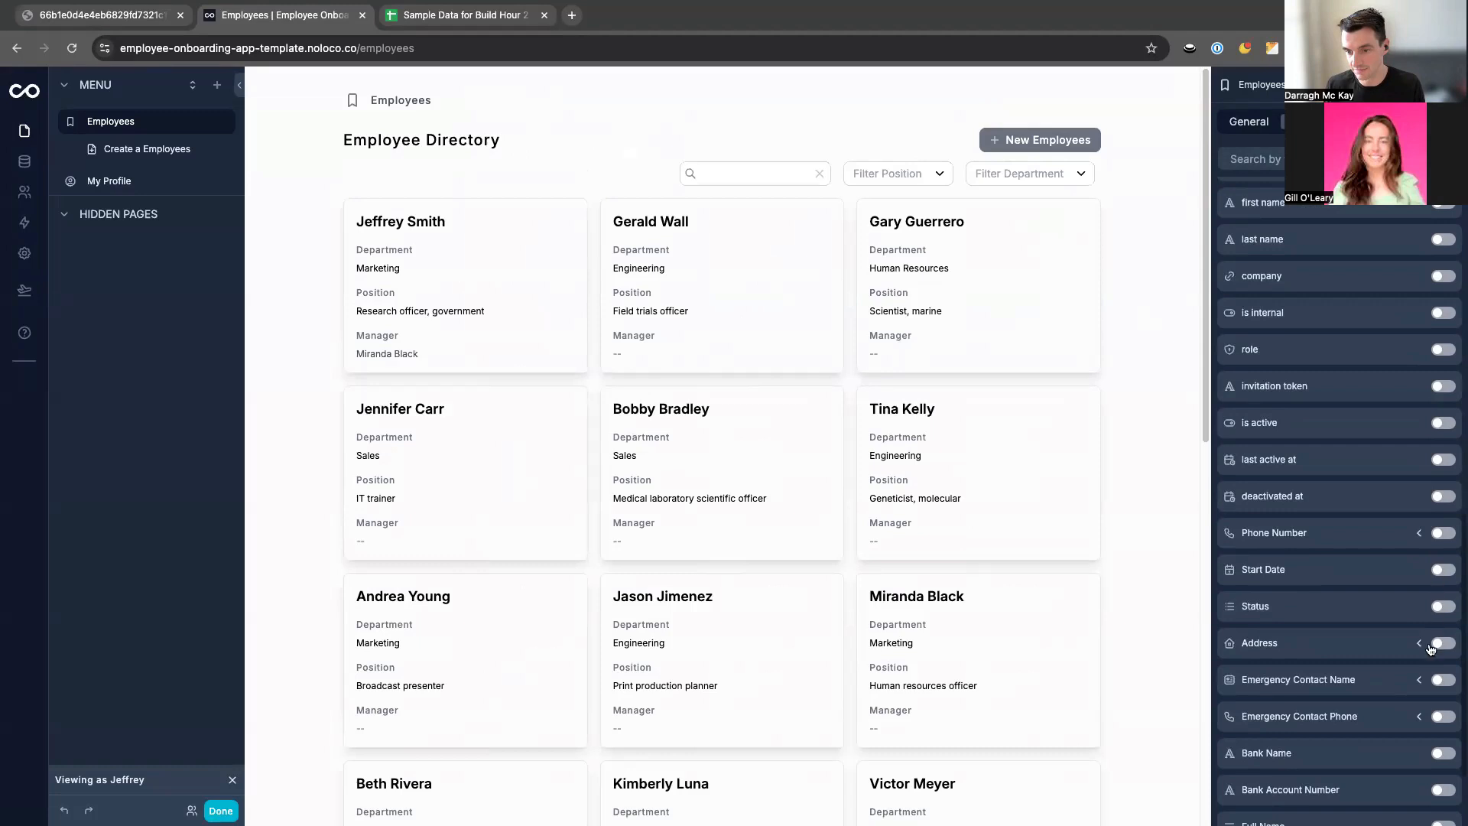
scroll(1425, 557, "up", 5)
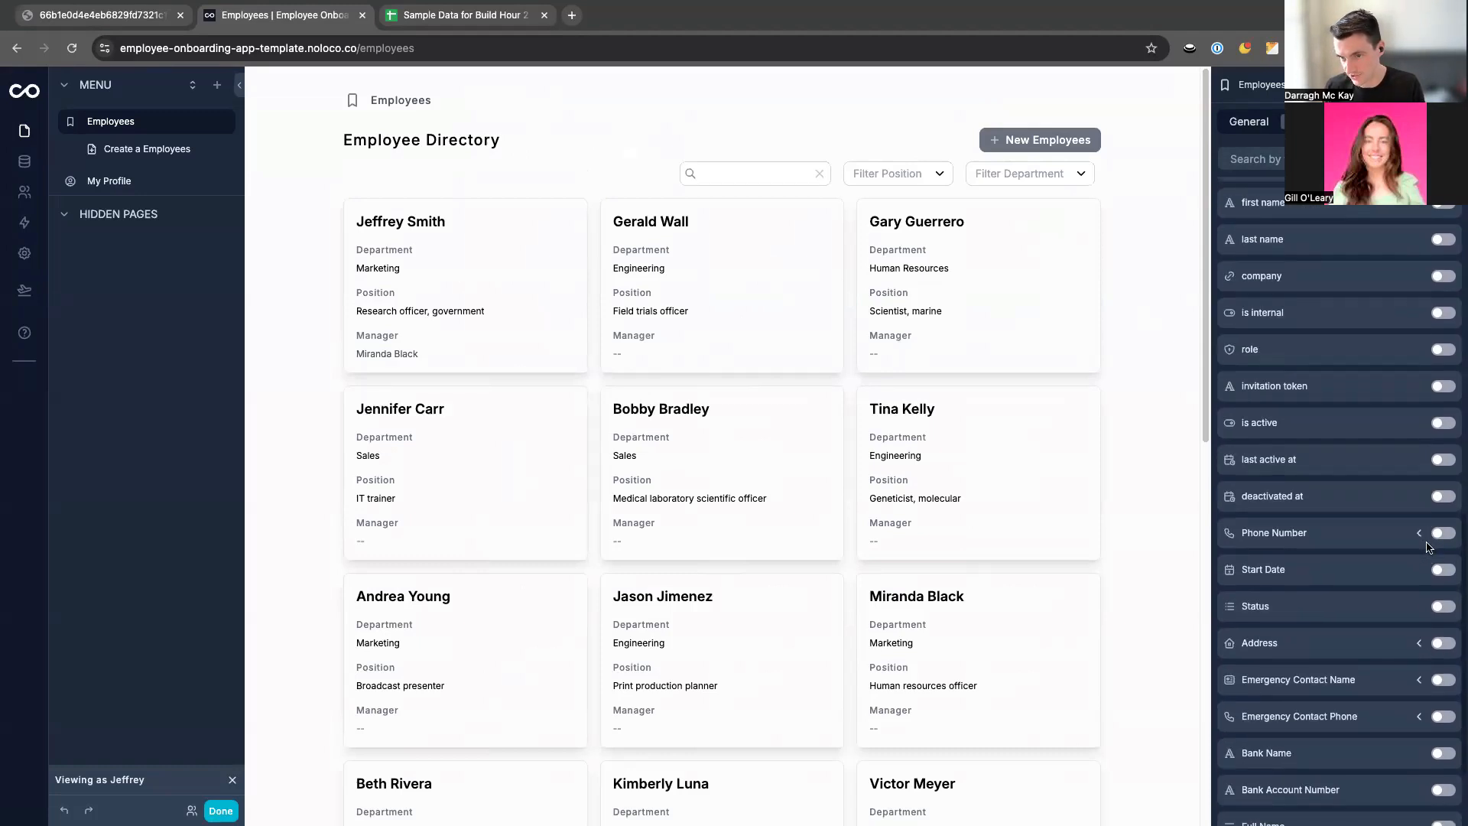
scroll(1427, 547, "down", 5)
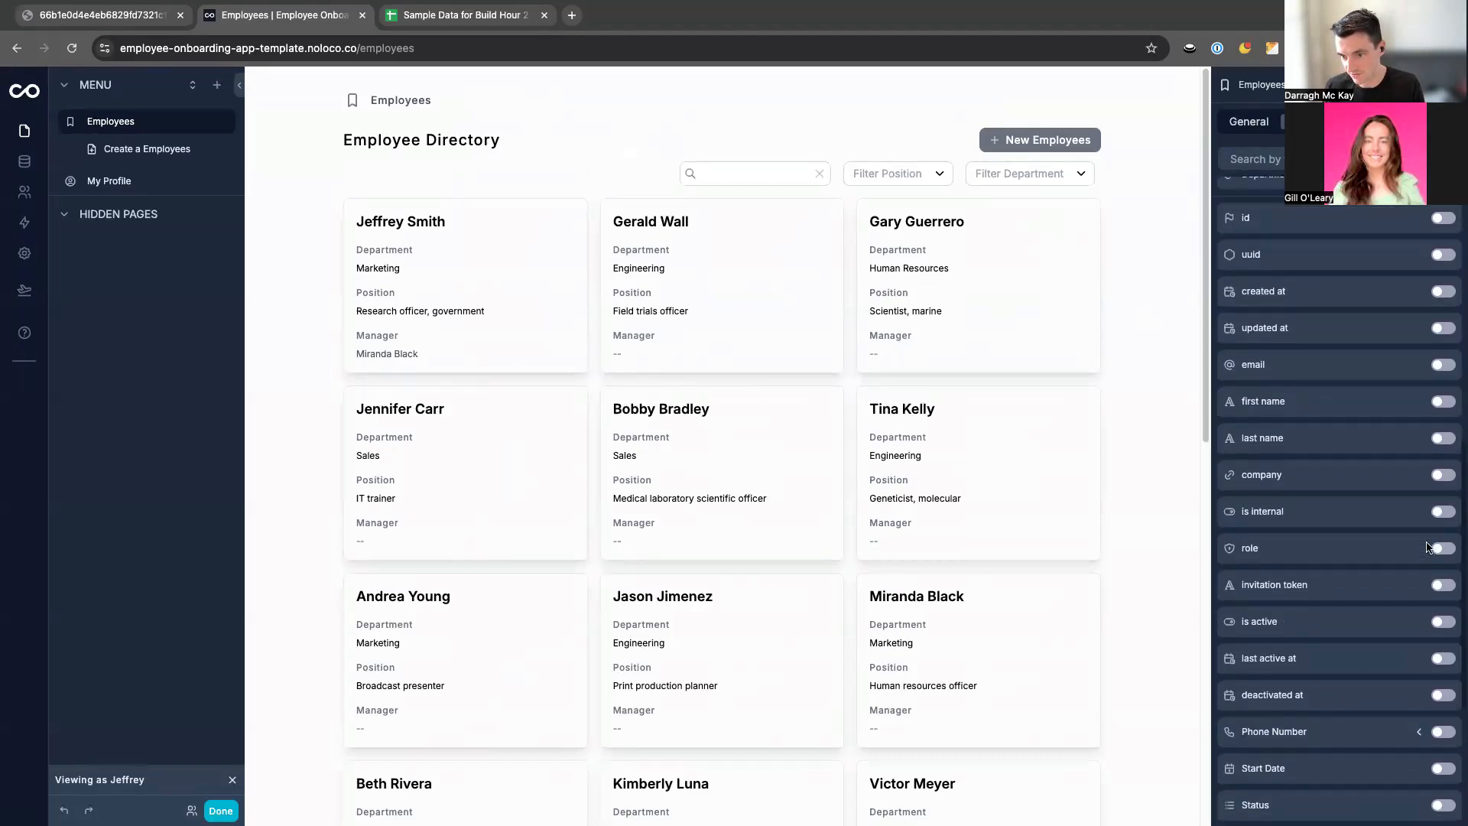
scroll(1427, 548, "up", 5)
scroll(1428, 548, "down", 10)
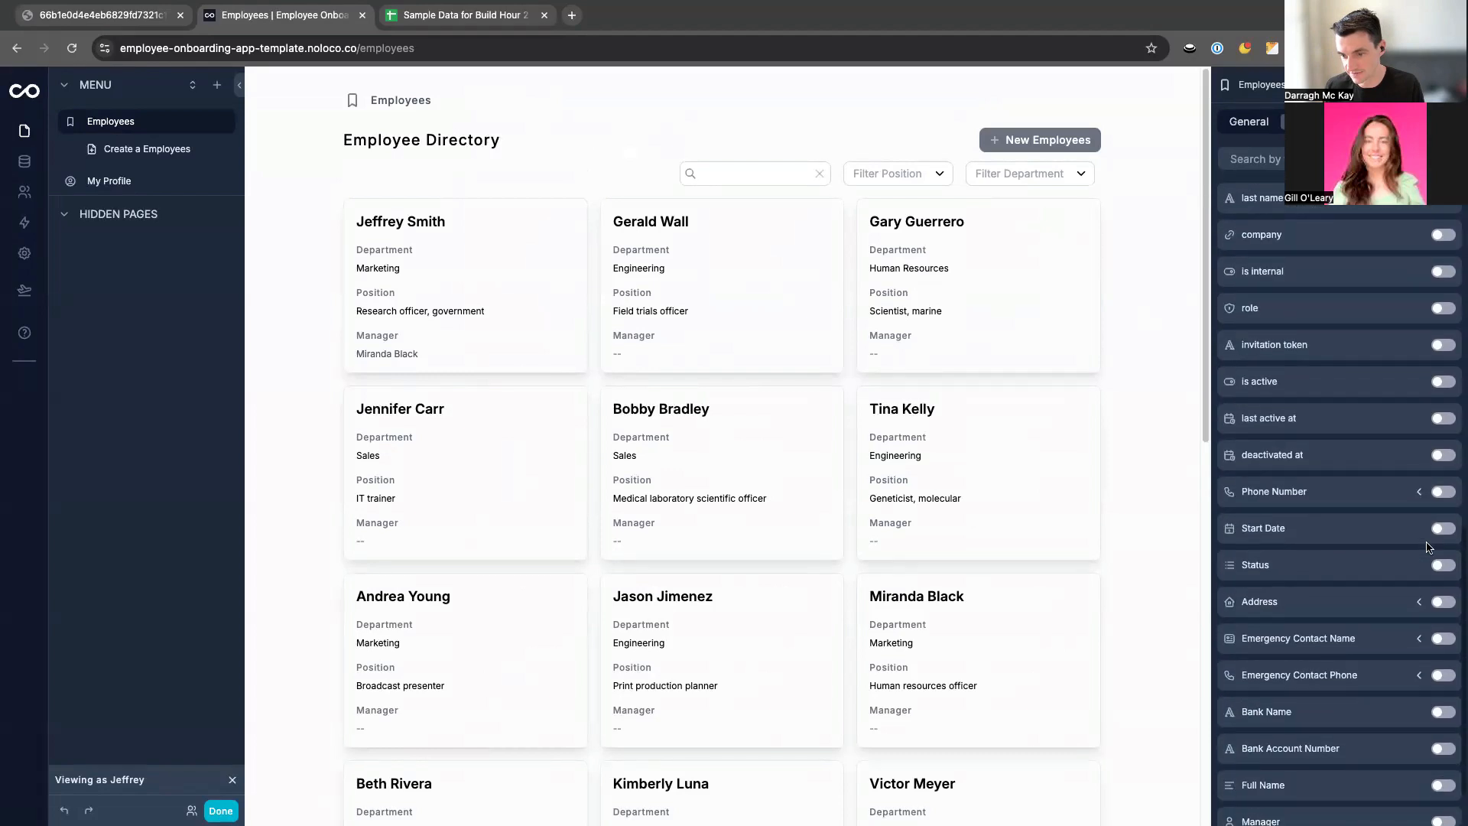
left_click(1443, 731)
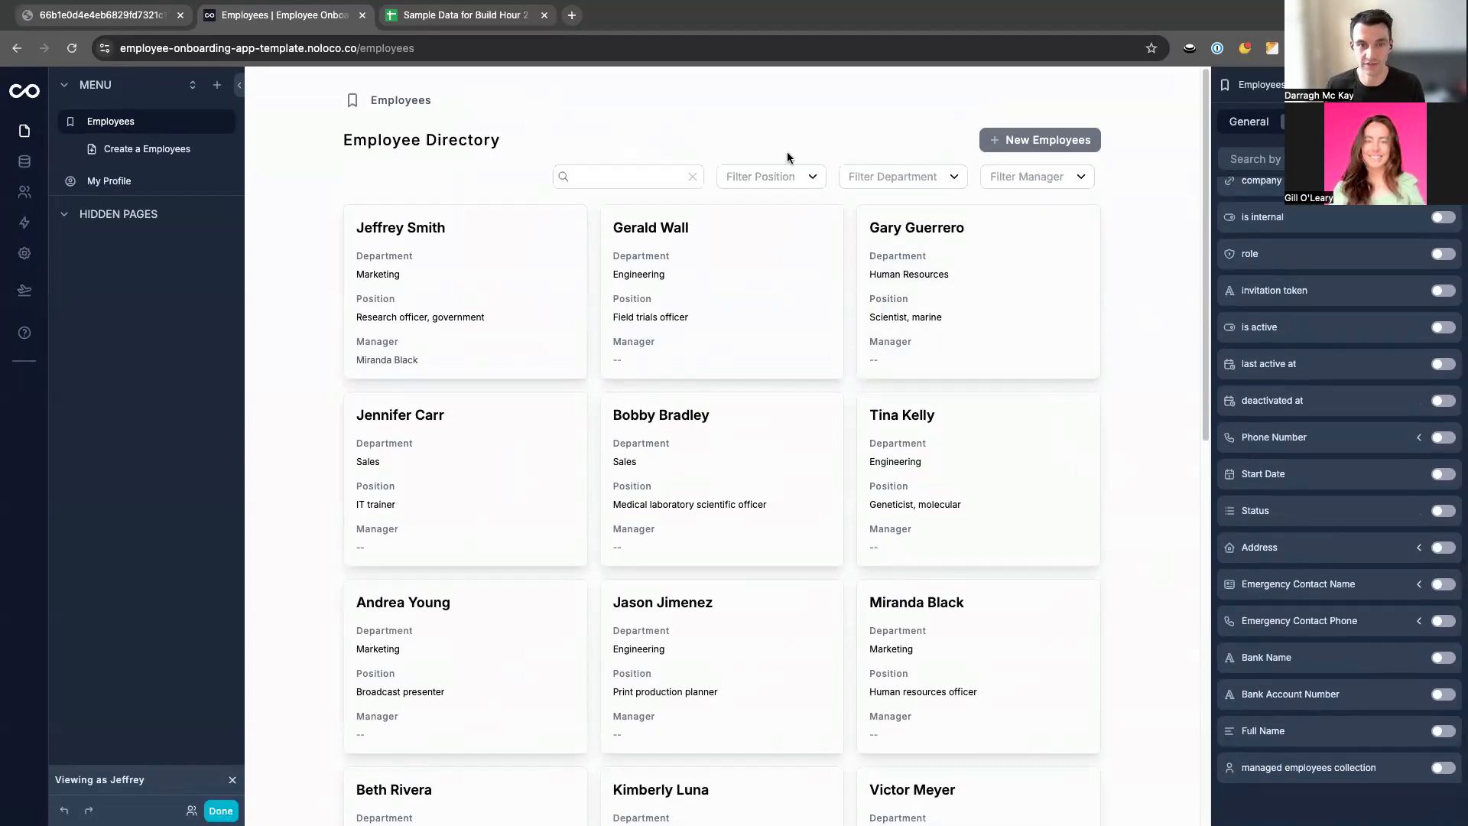
Group the Employee Directory cards by Department and look over the grouped sections.
left_click(1248, 122)
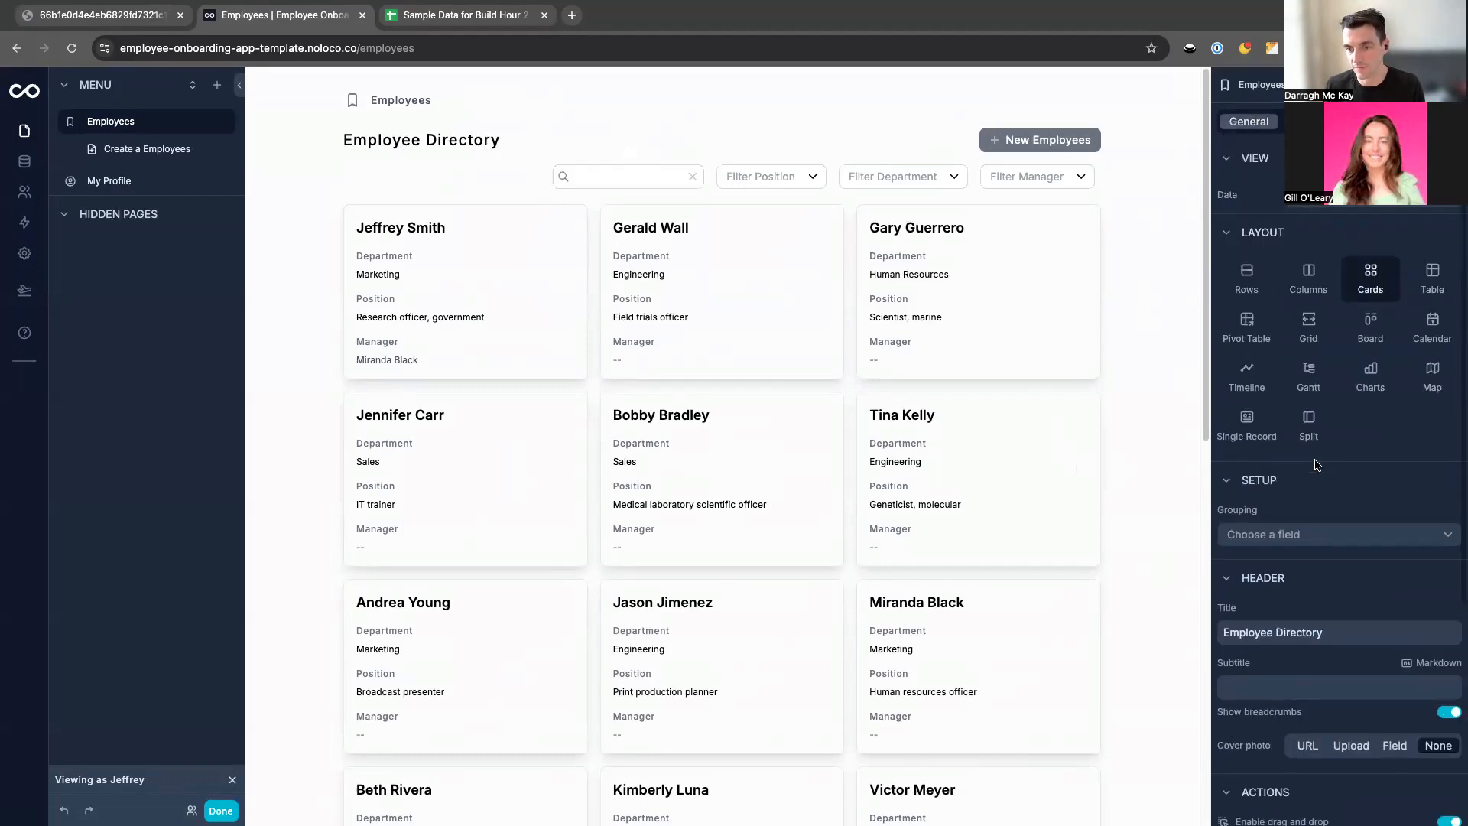
left_click(1269, 539)
scroll(1285, 689, "down", 5)
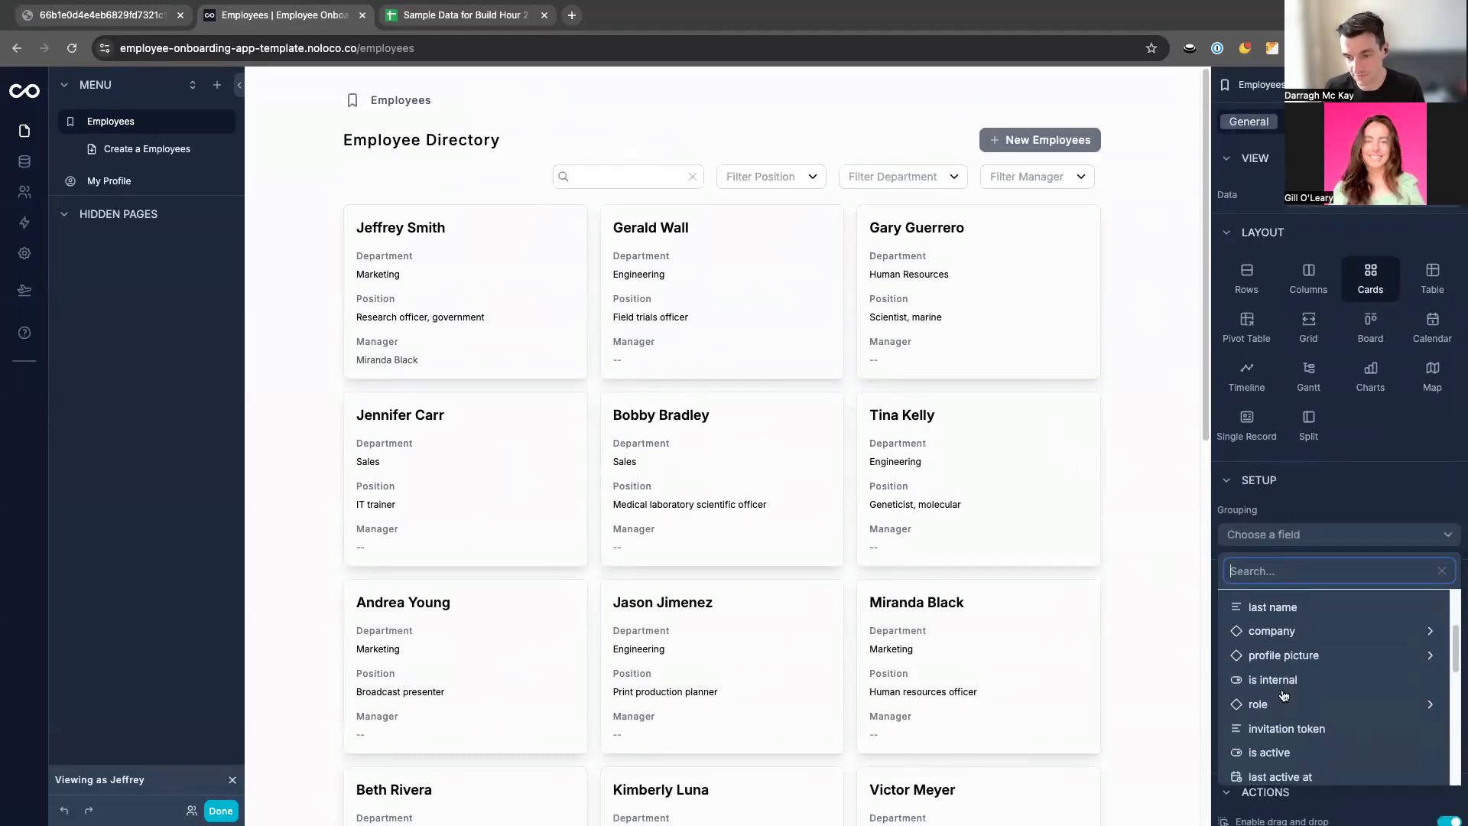
scroll(1284, 694, "down", 2)
left_click(1278, 678)
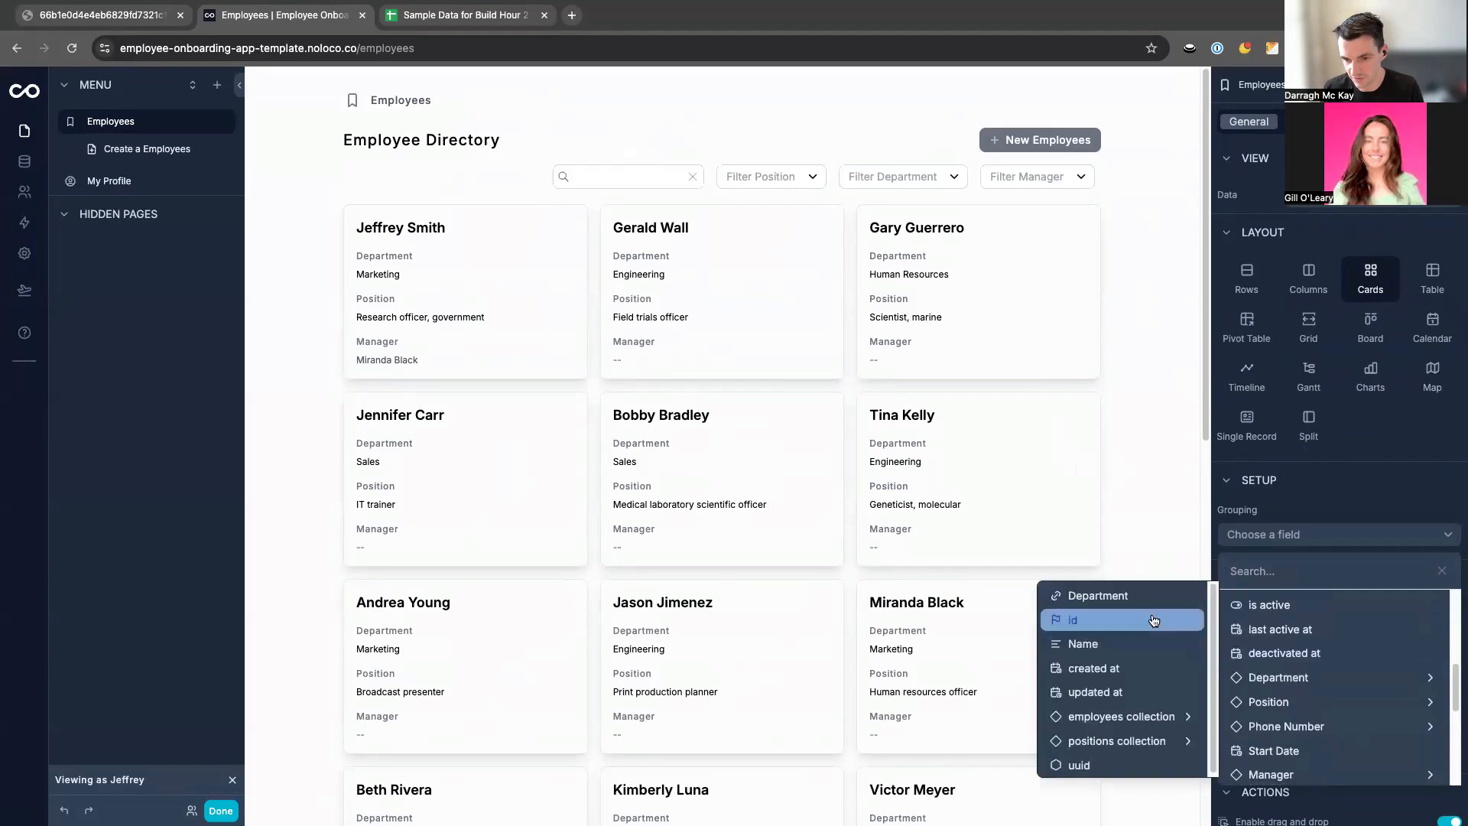
left_click(1146, 596)
scroll(402, 397, "down", 5)
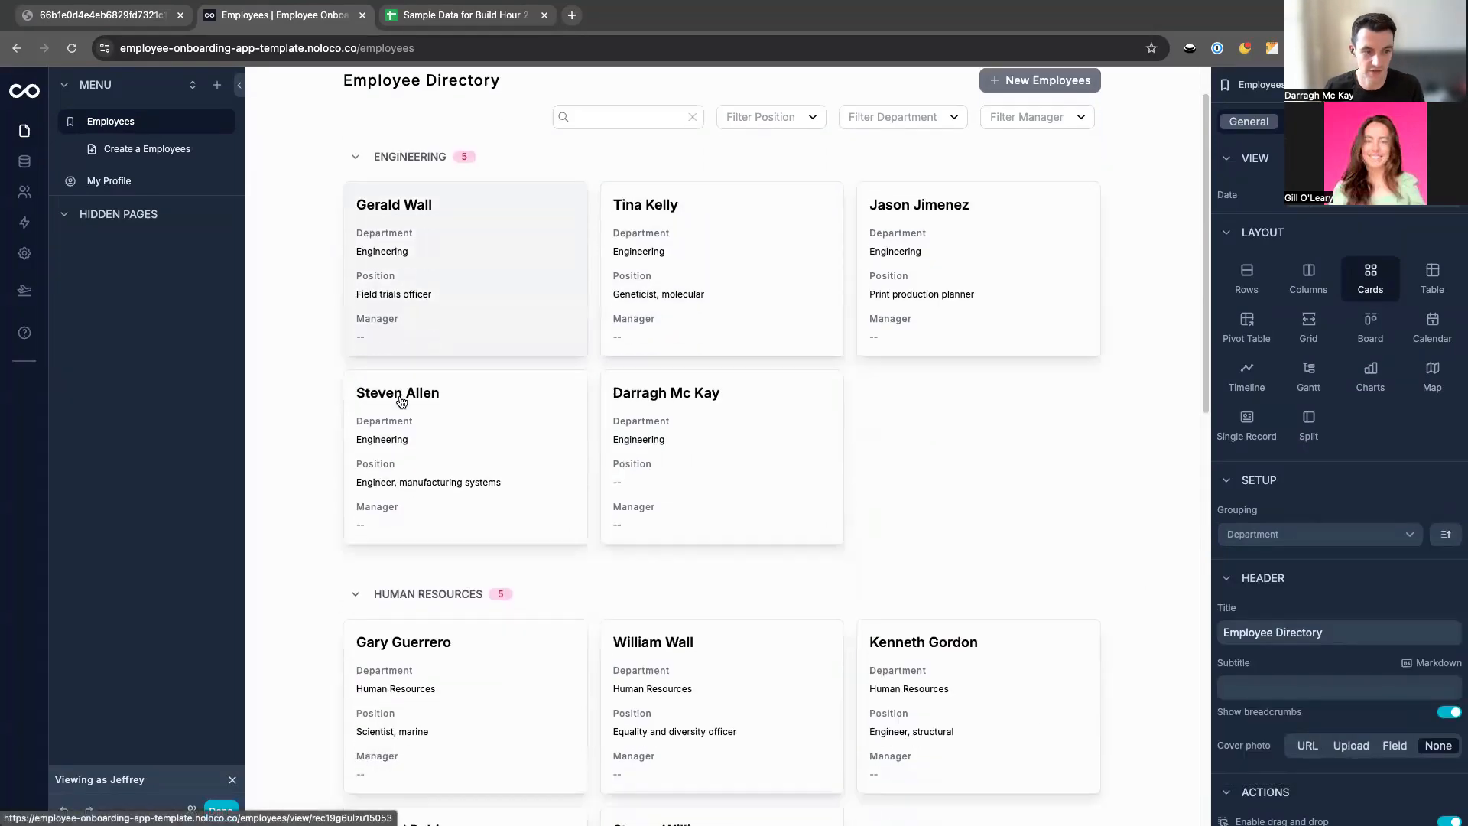
scroll(401, 401, "down", 5)
scroll(406, 401, "up", 10)
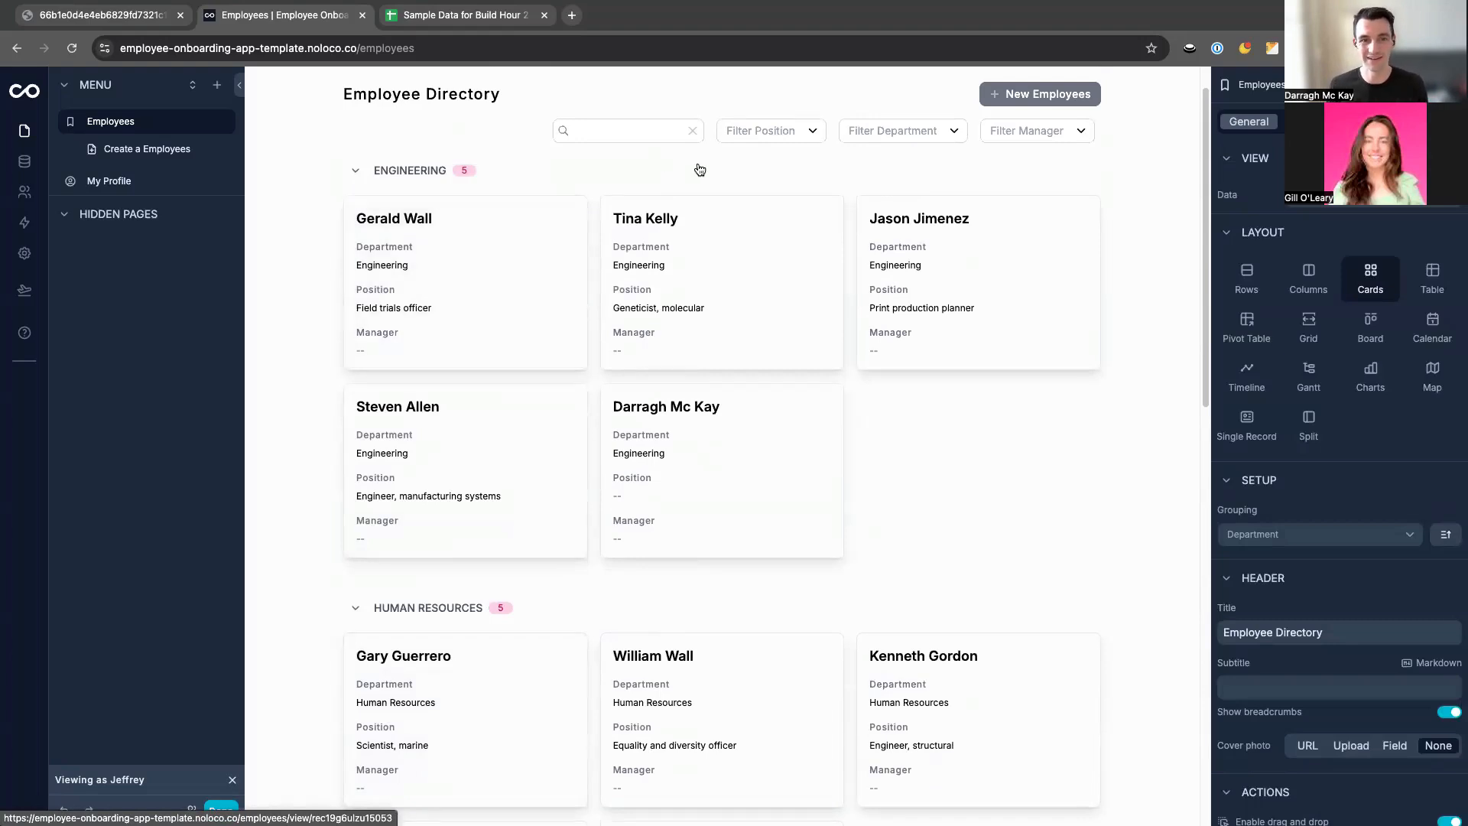
scroll(700, 169, "up", 1)
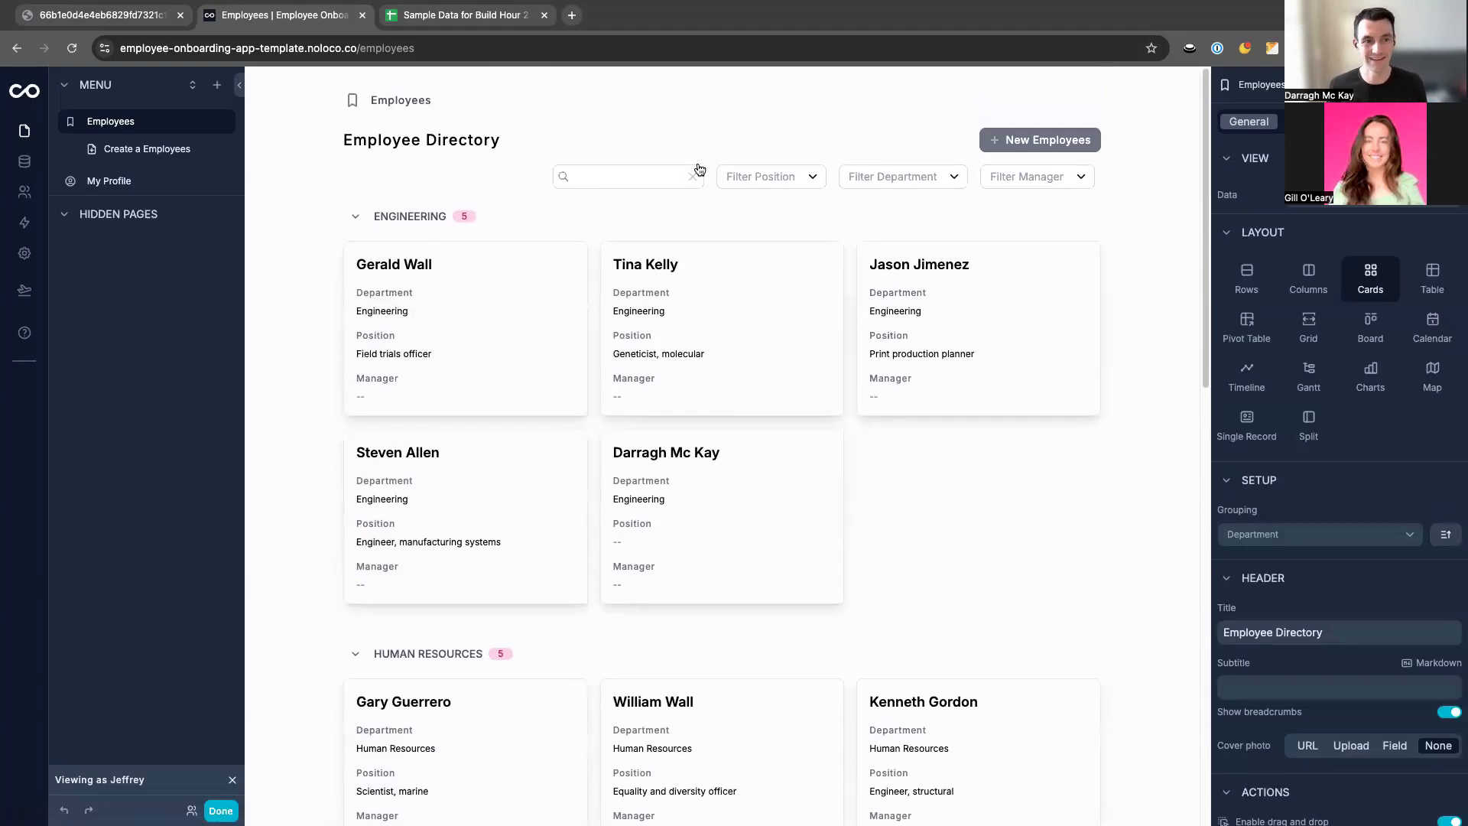
Check the imported records in the Resource table, and add a page for the Resource collection to the app menu.
left_click(24, 161)
left_click(107, 238)
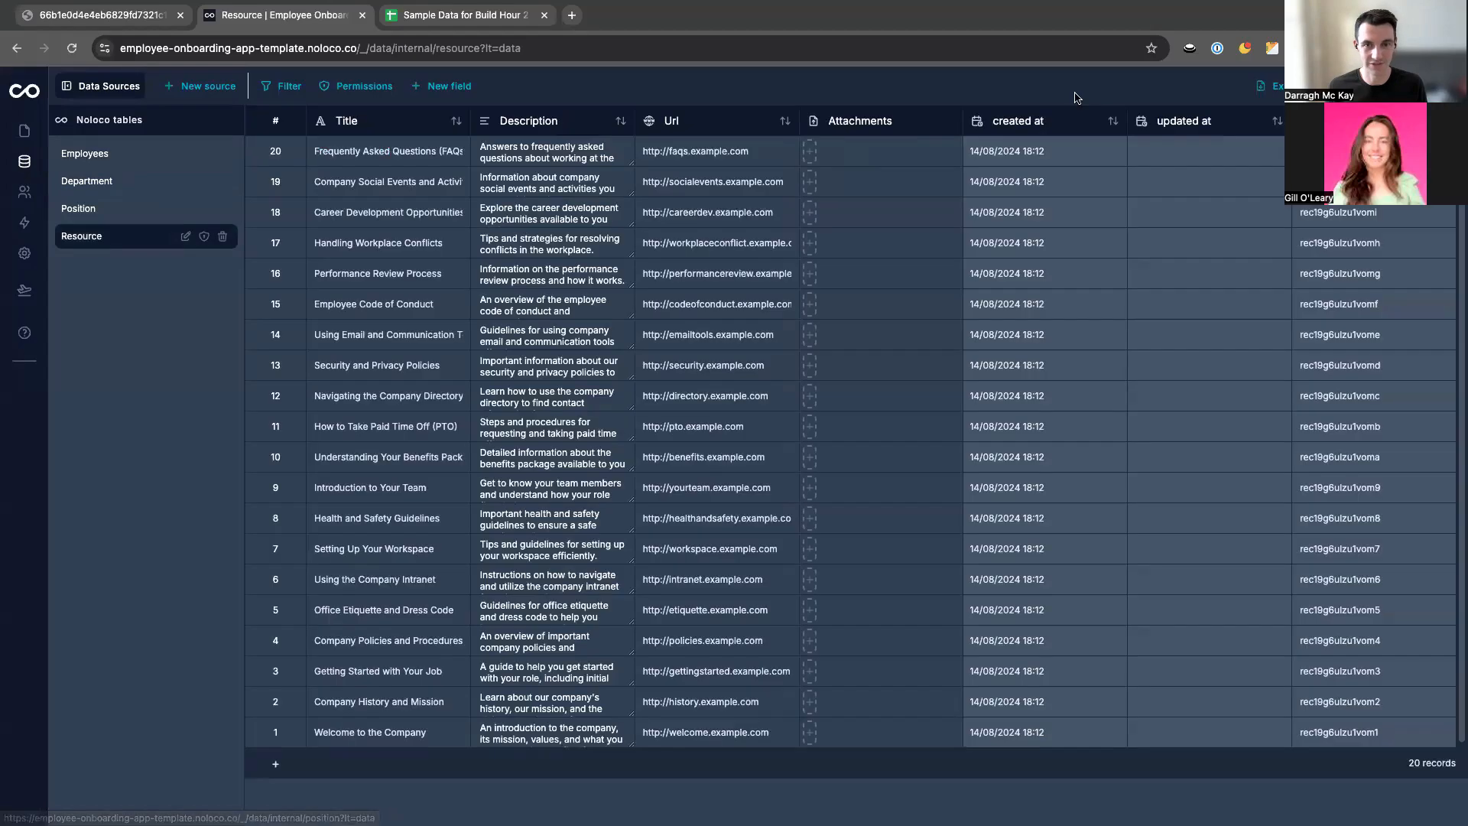
left_click(24, 131)
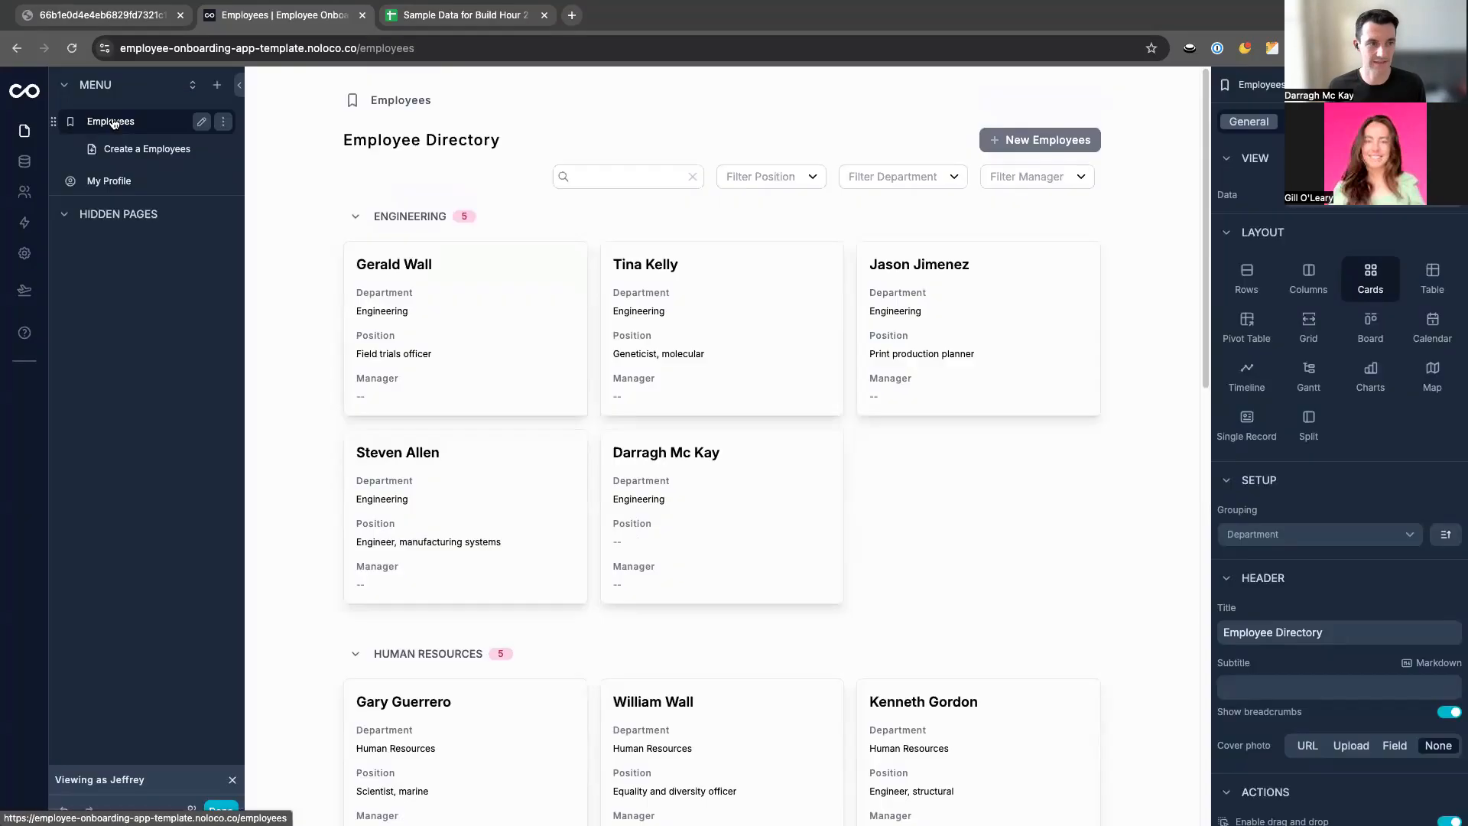
left_click(217, 87)
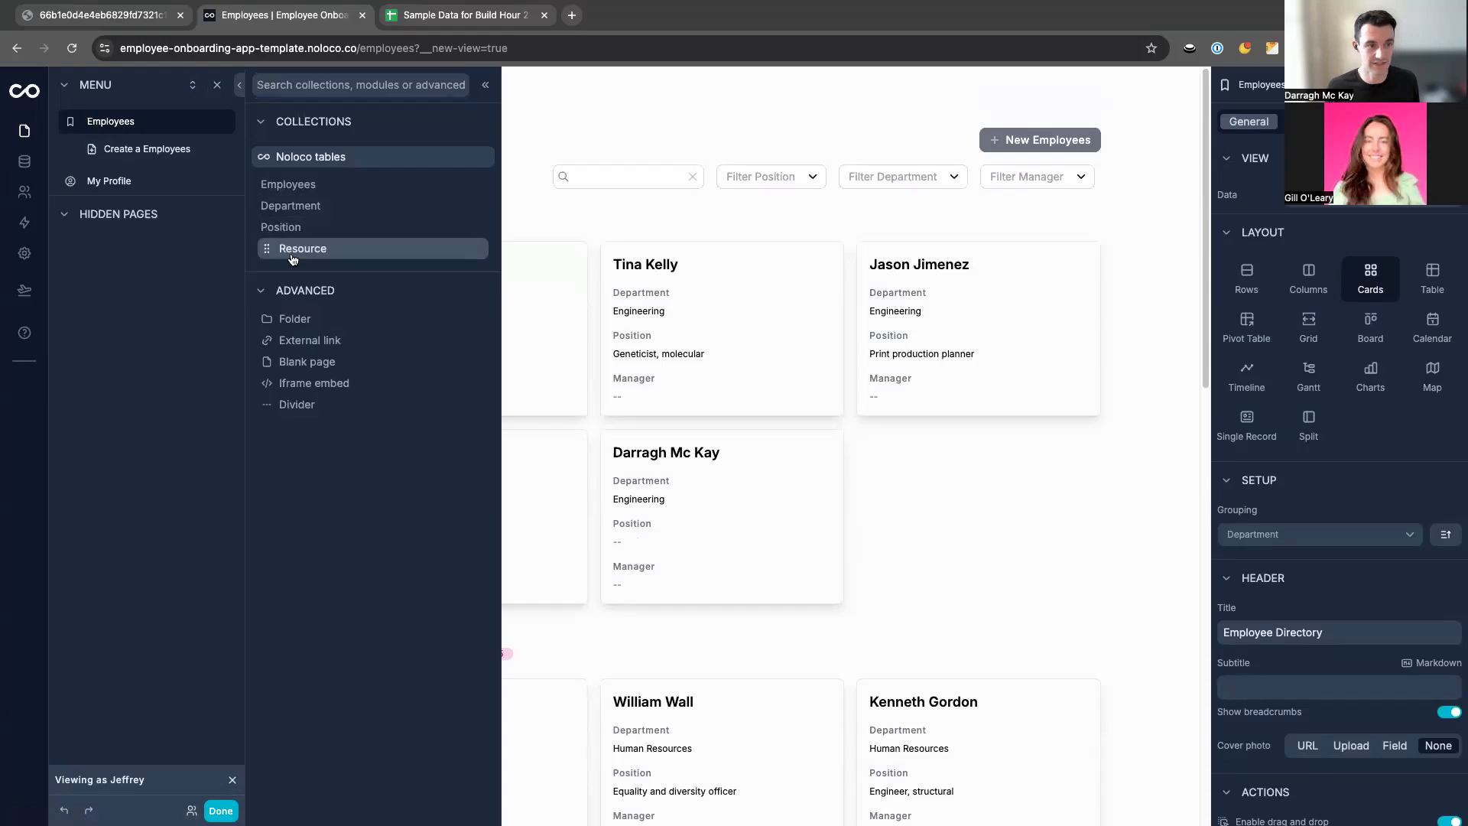
left_click(291, 260)
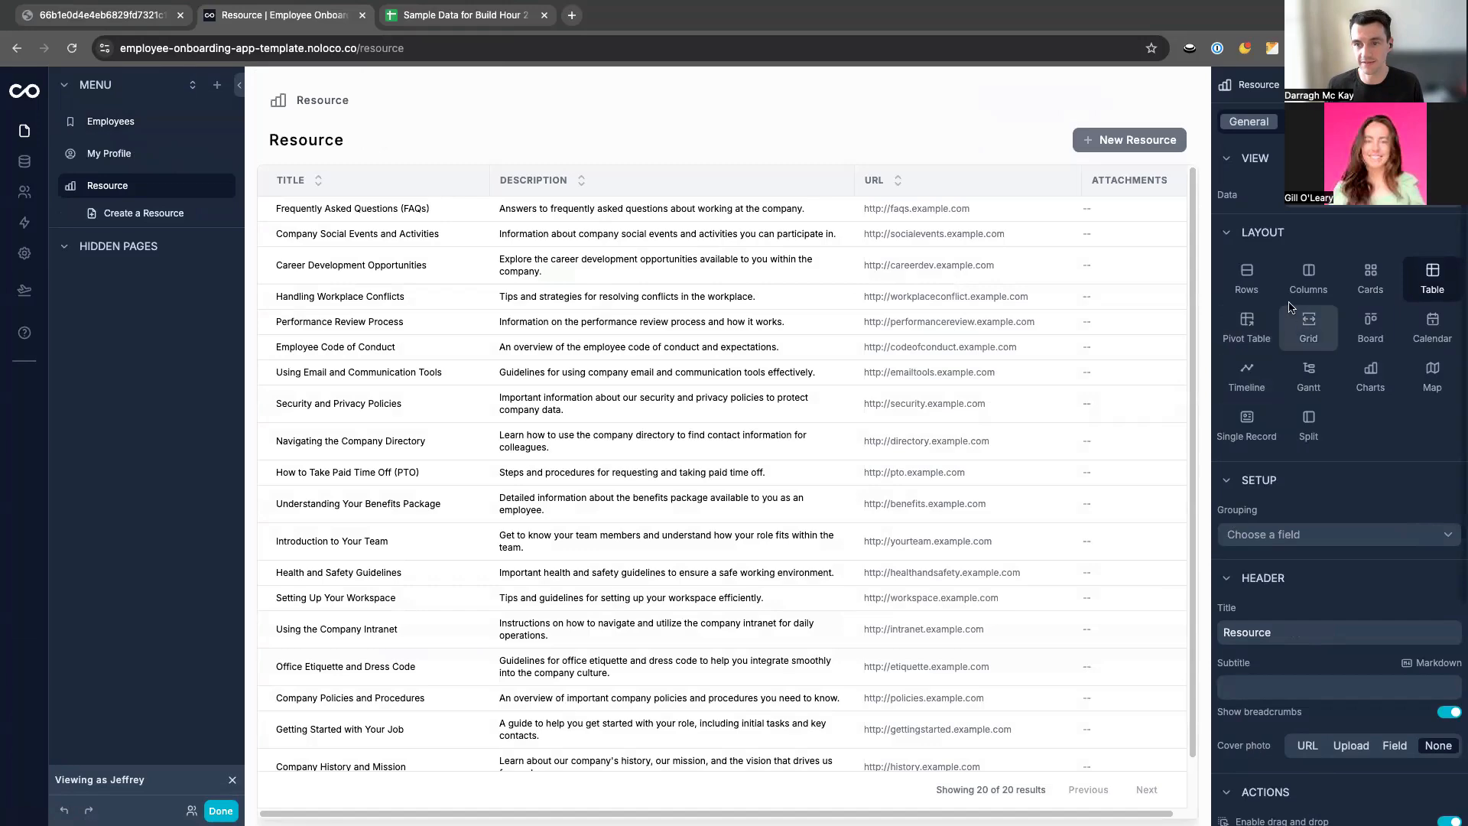
Hide the Attachments and Url fields from the Resource page's table.
left_click(1309, 122)
left_click(1443, 315)
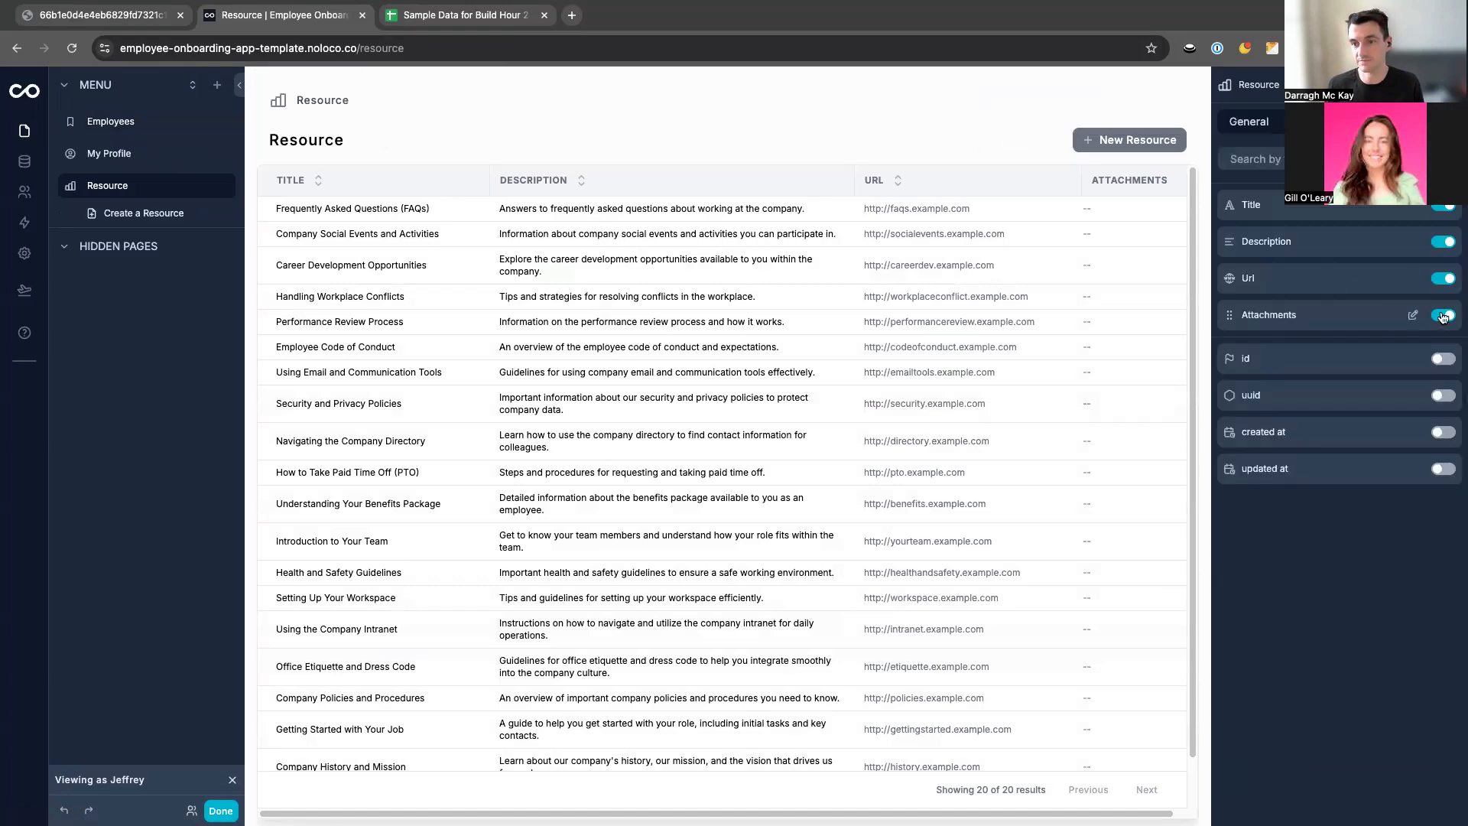
left_click(1443, 278)
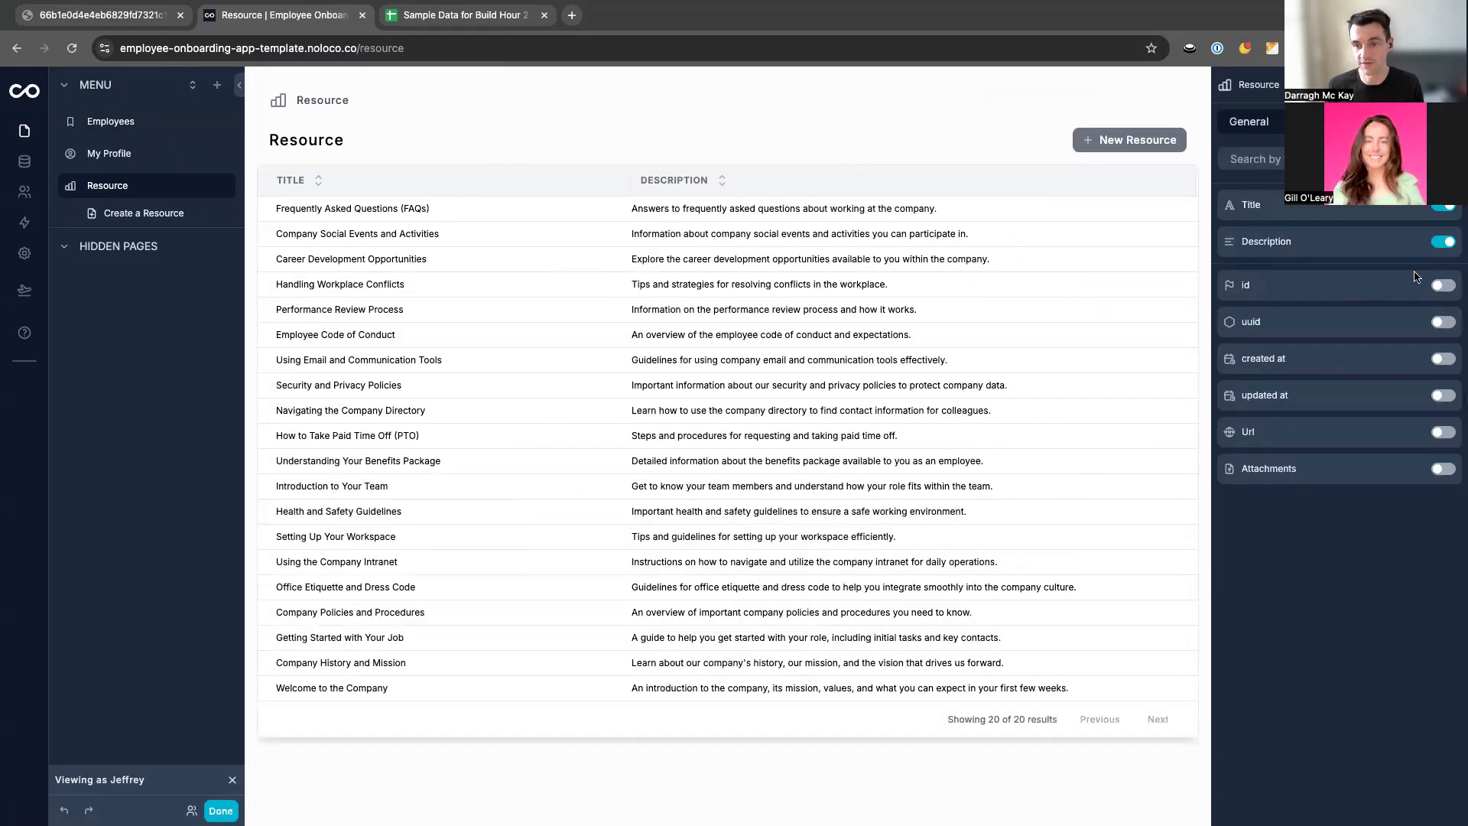
Enable the search box on the Resource page and switch its layout to Rows.
left_click(1313, 121)
scroll(1363, 497, "down", 6)
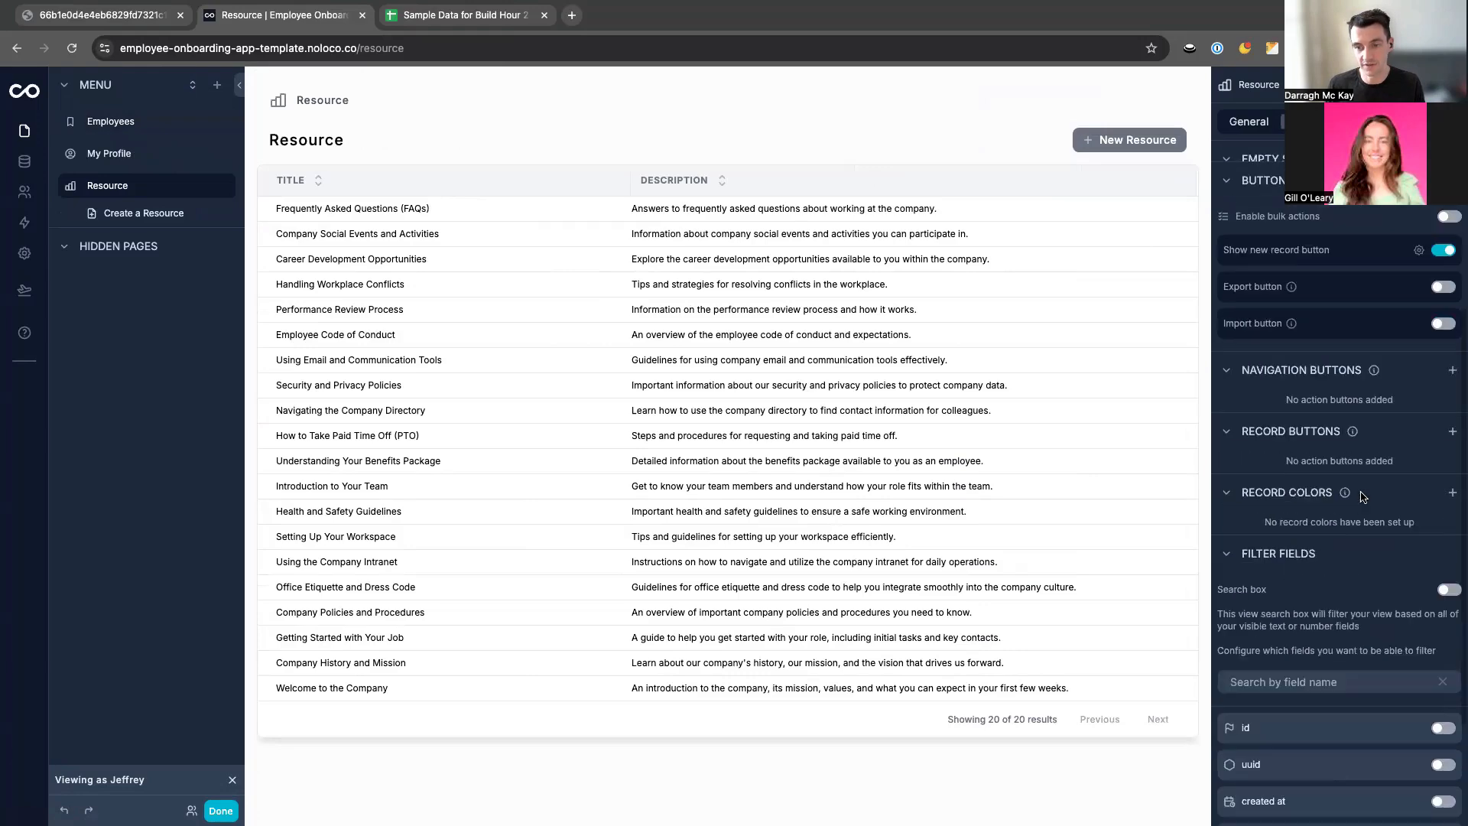
scroll(1363, 497, "down", 2)
left_click(1449, 410)
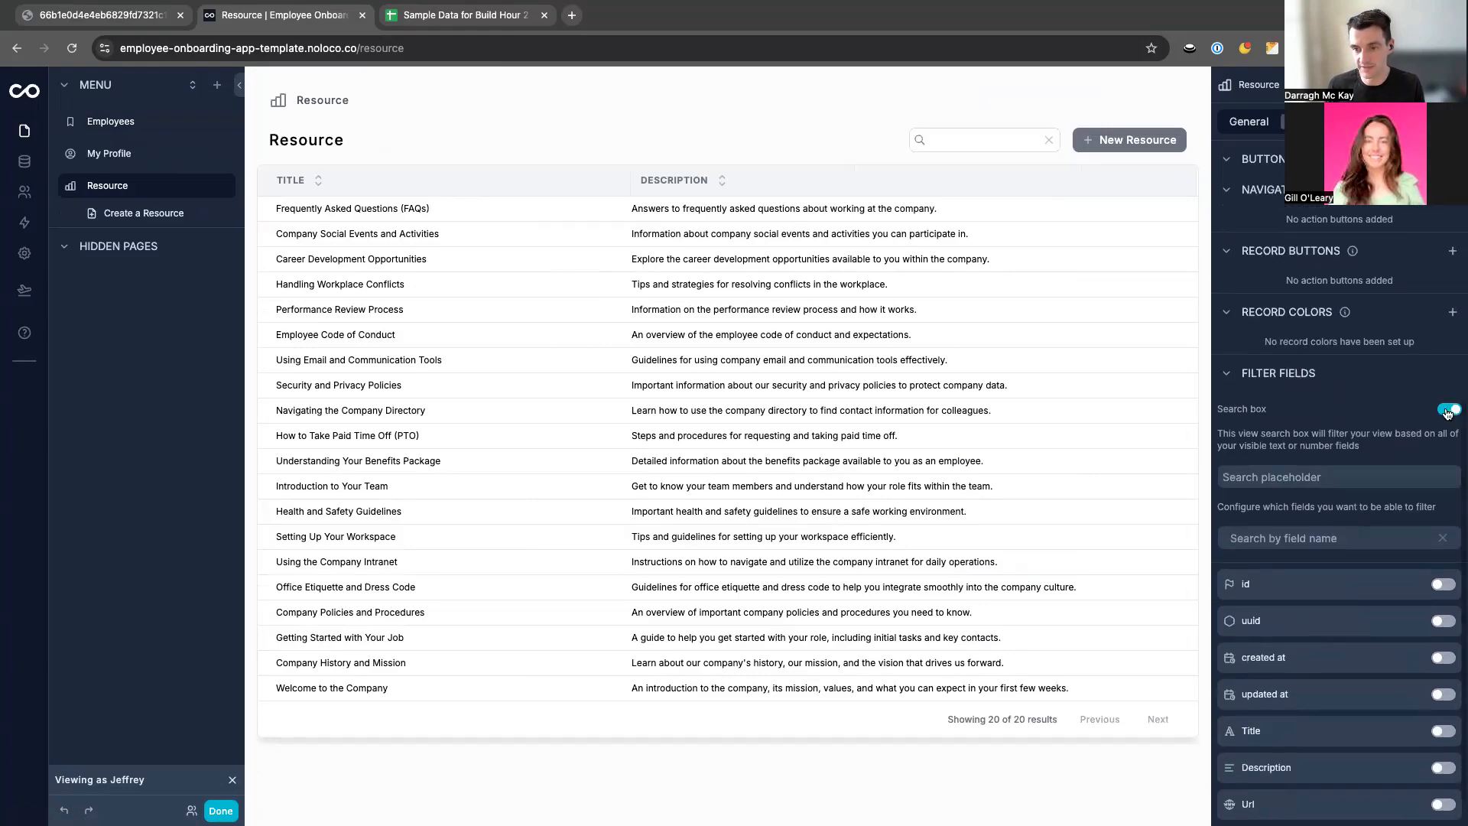
scroll(1365, 458, "up", 8)
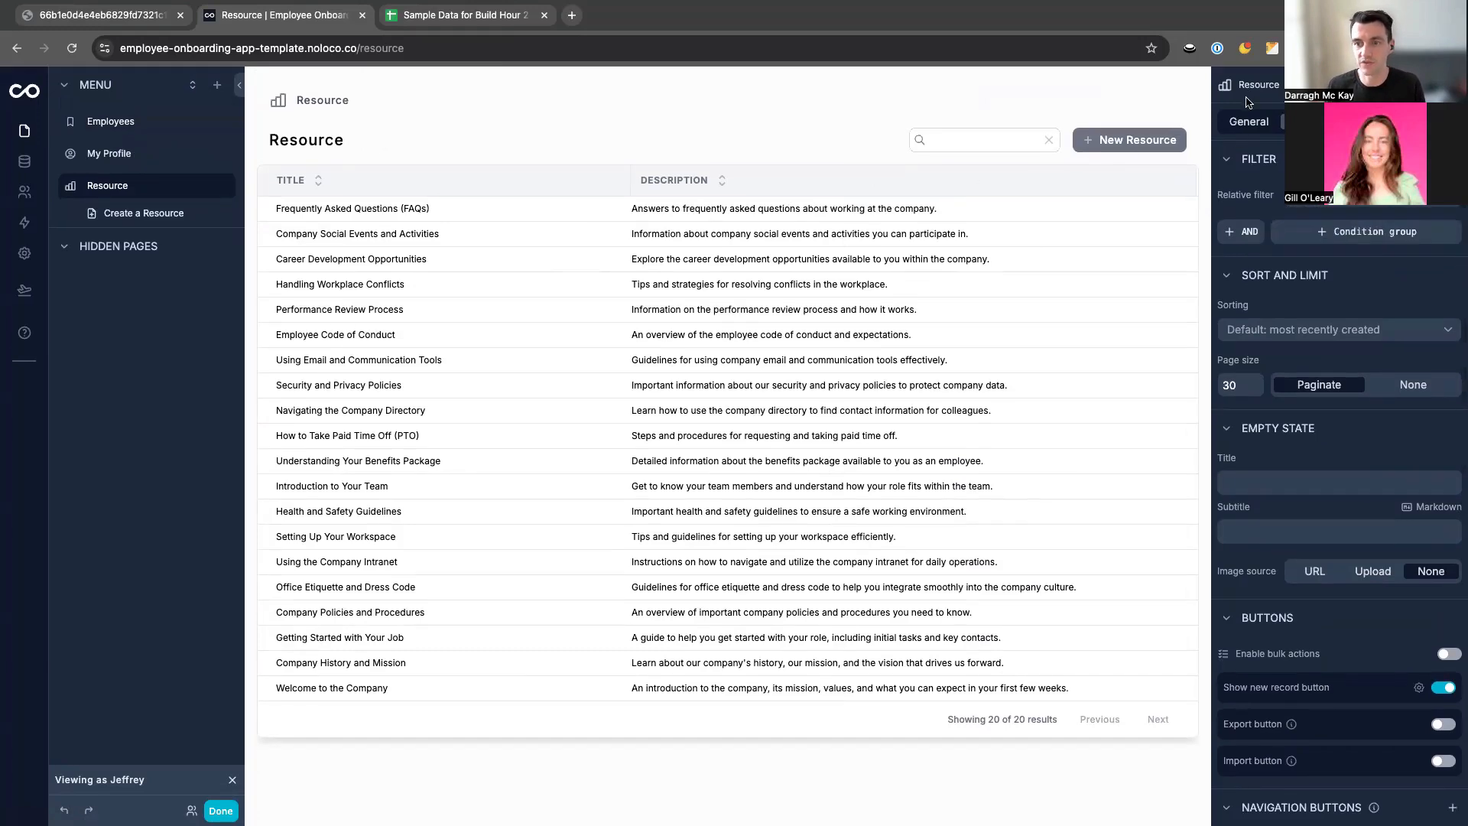
left_click(1246, 123)
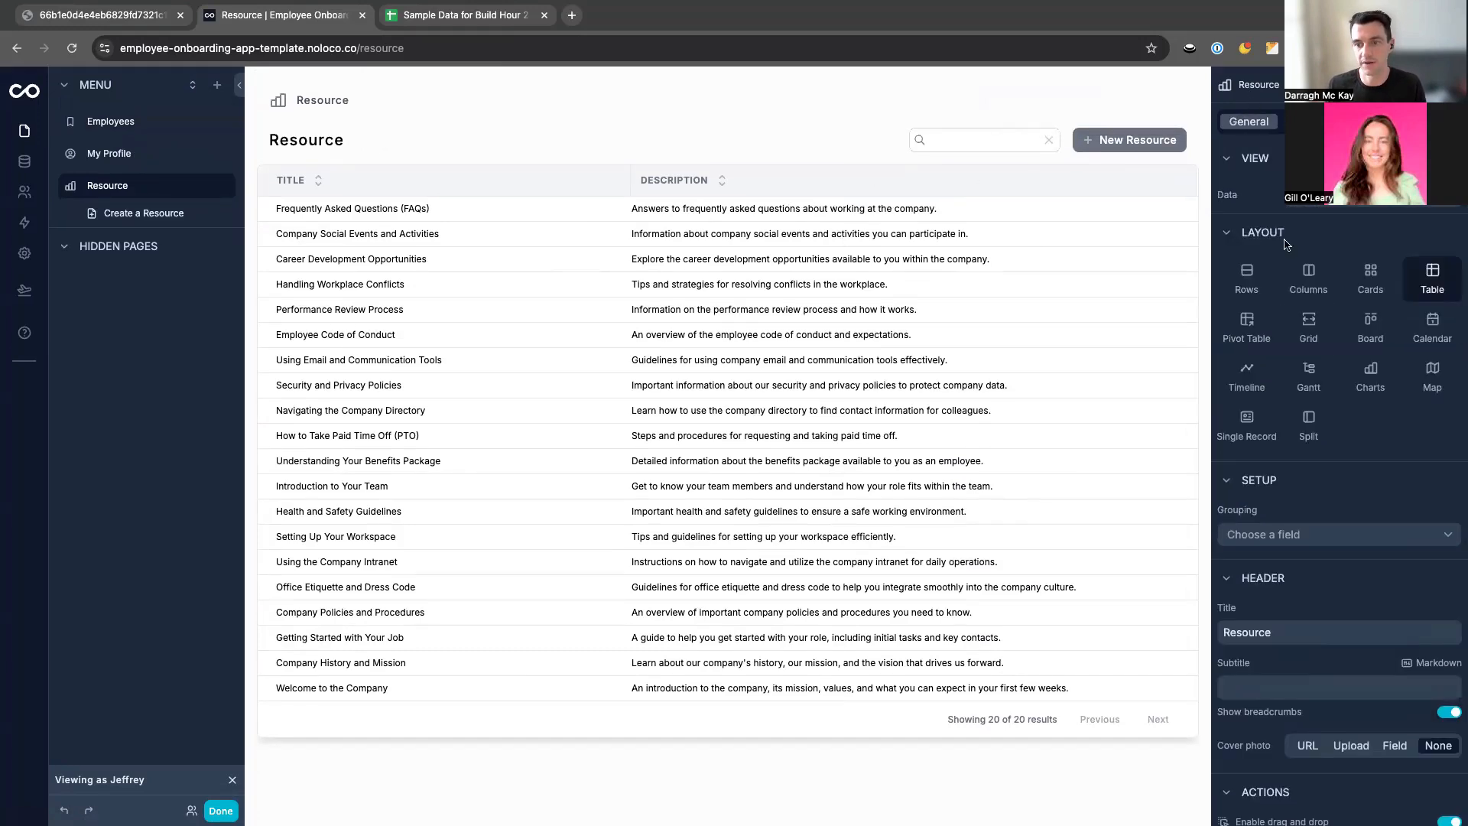
left_click(1254, 285)
Set the Title field on the Resource page to Full width and display it as Heading 3.
left_click(1309, 123)
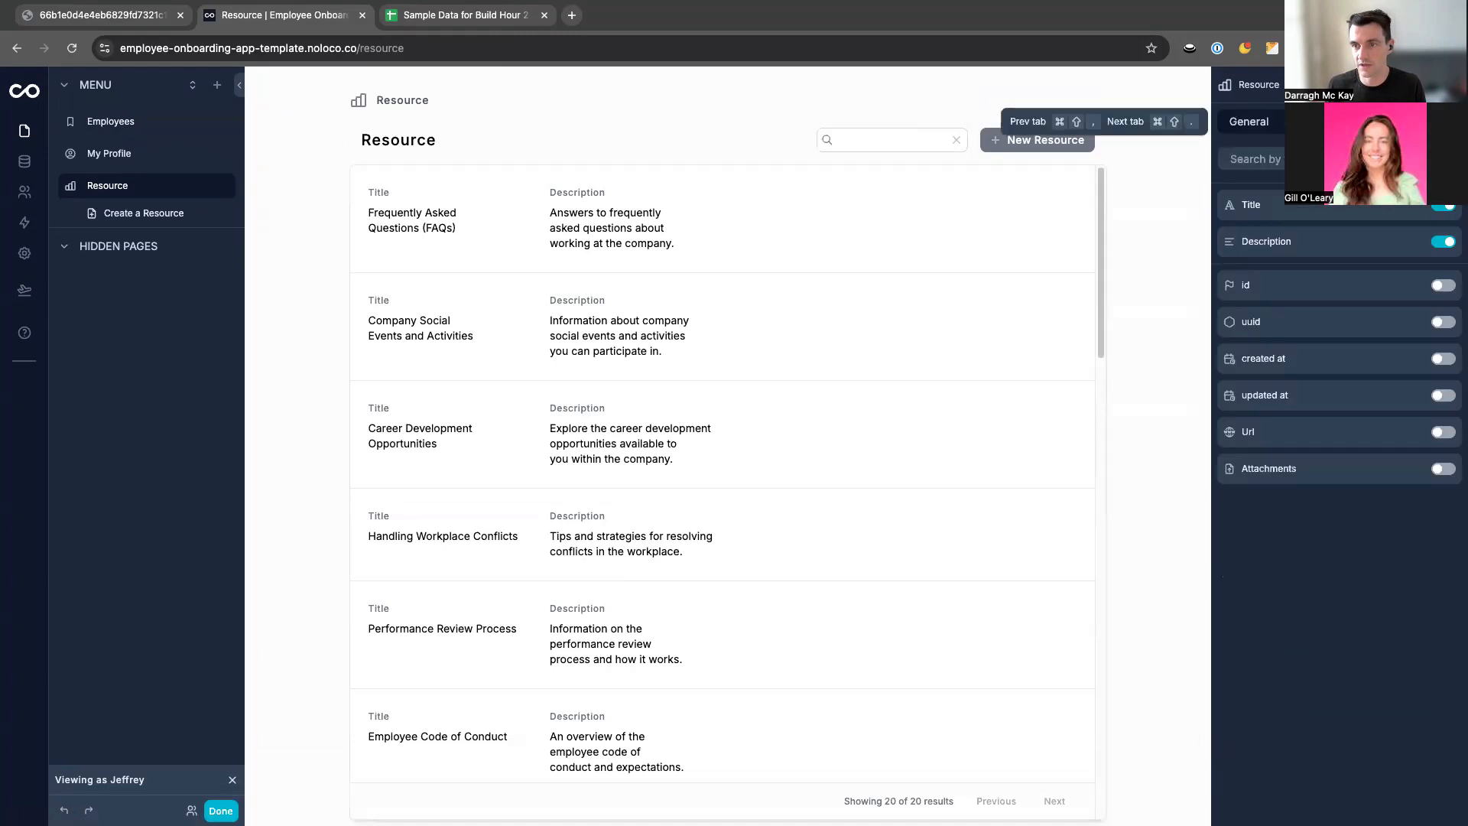
left_click(1409, 211)
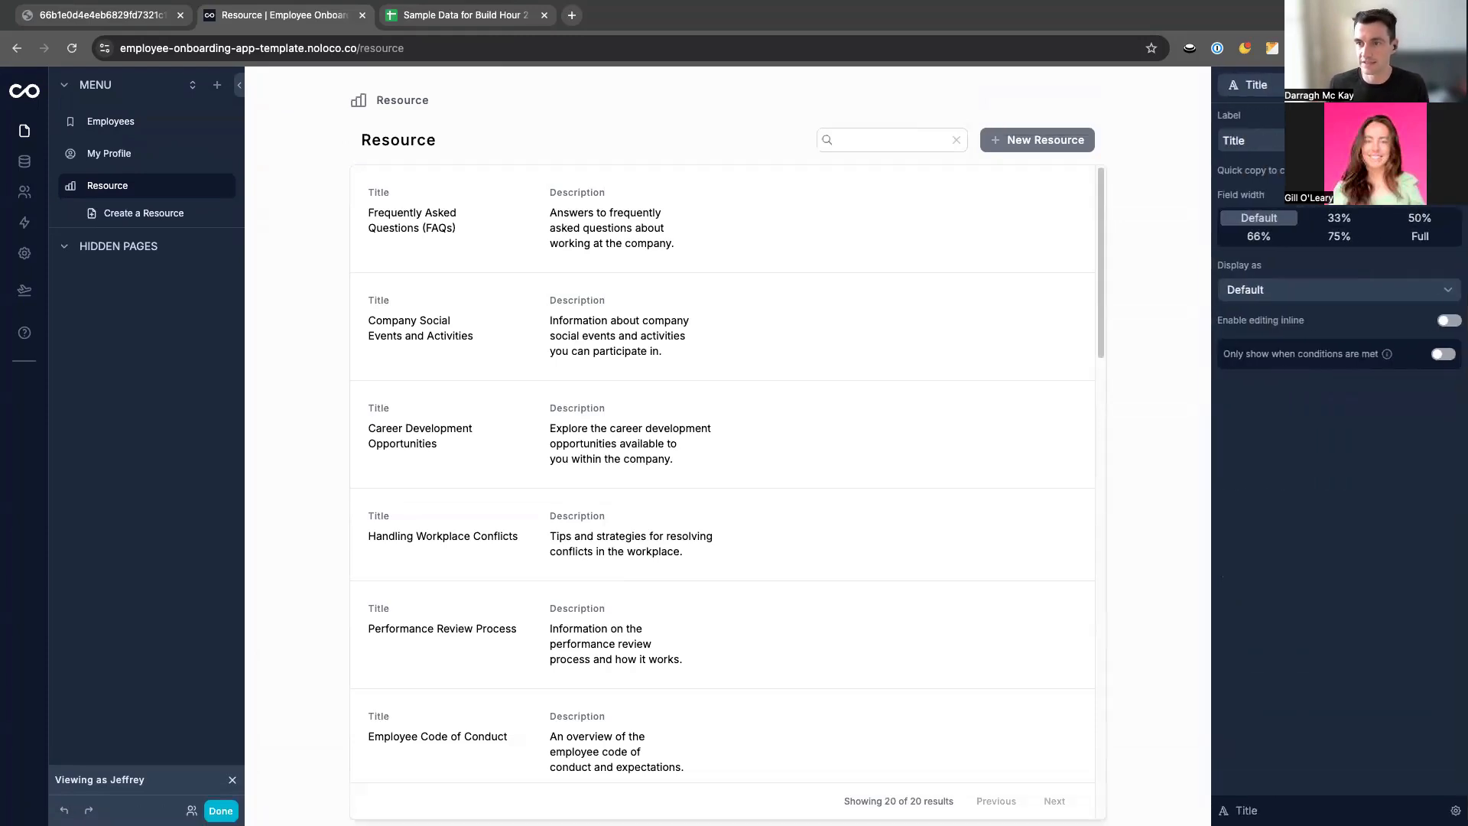
left_click(1421, 236)
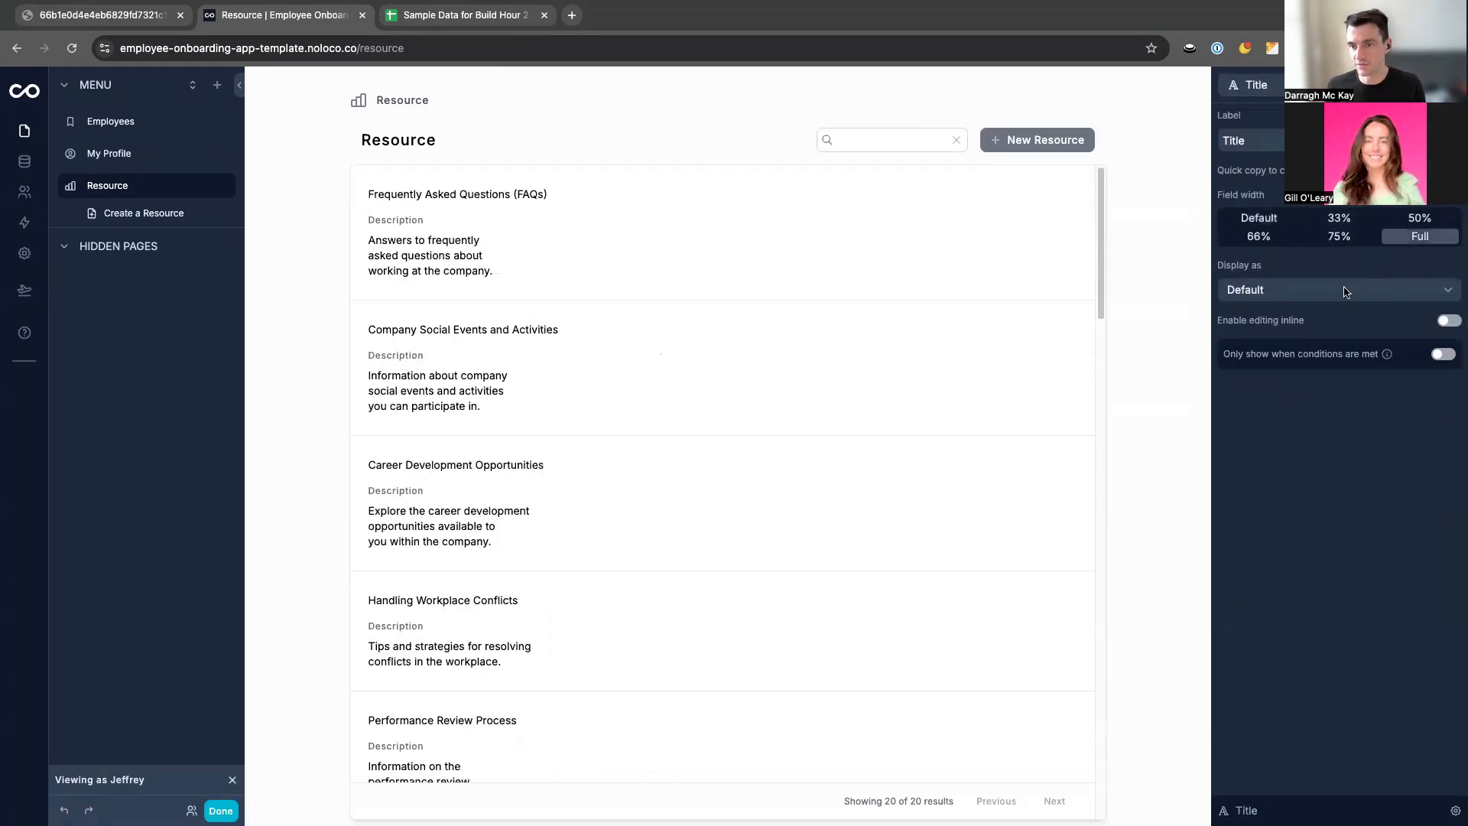
left_click(1343, 292)
scroll(1316, 382, "down", 2)
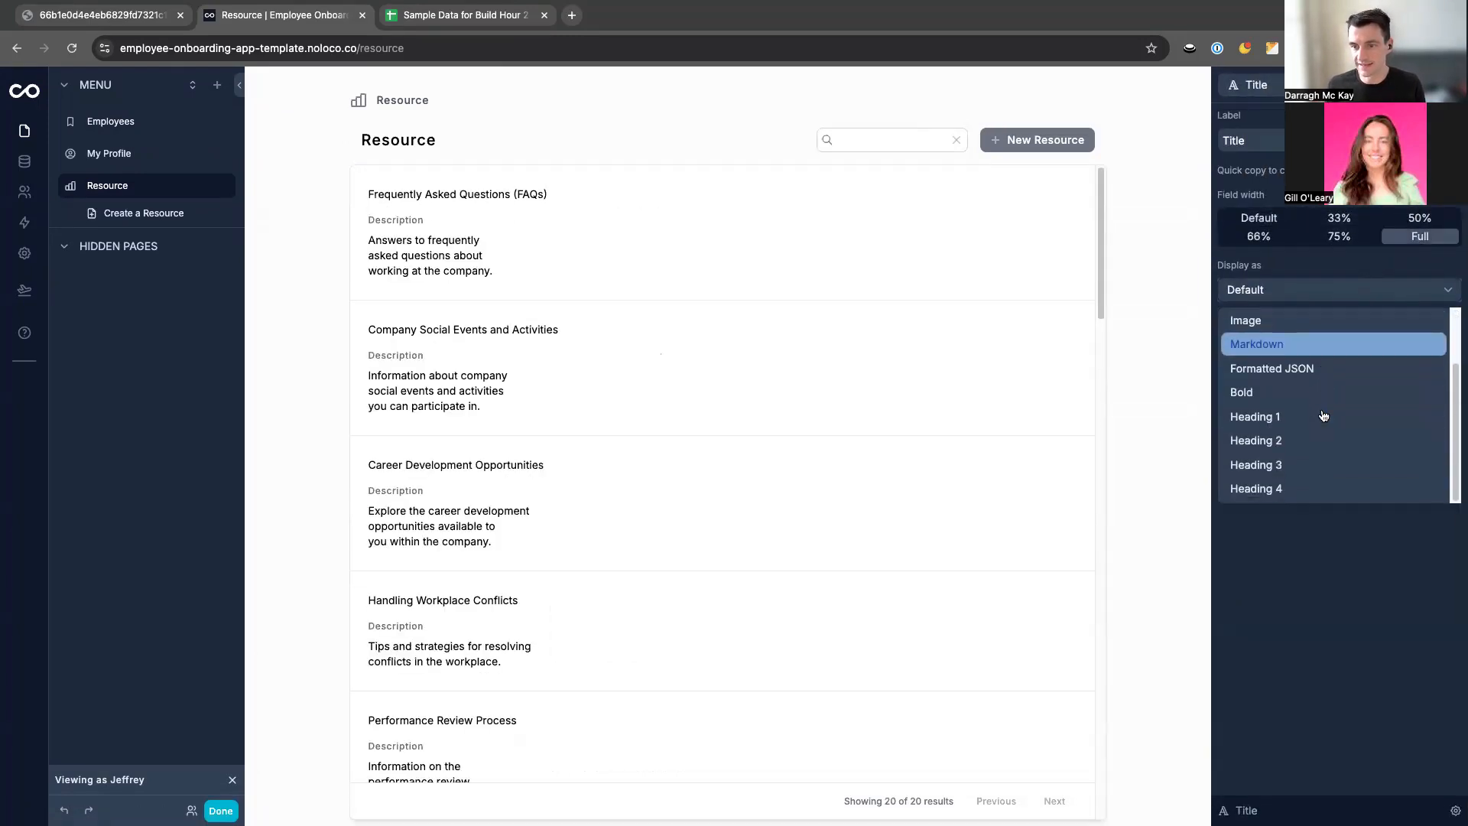
left_click(1284, 465)
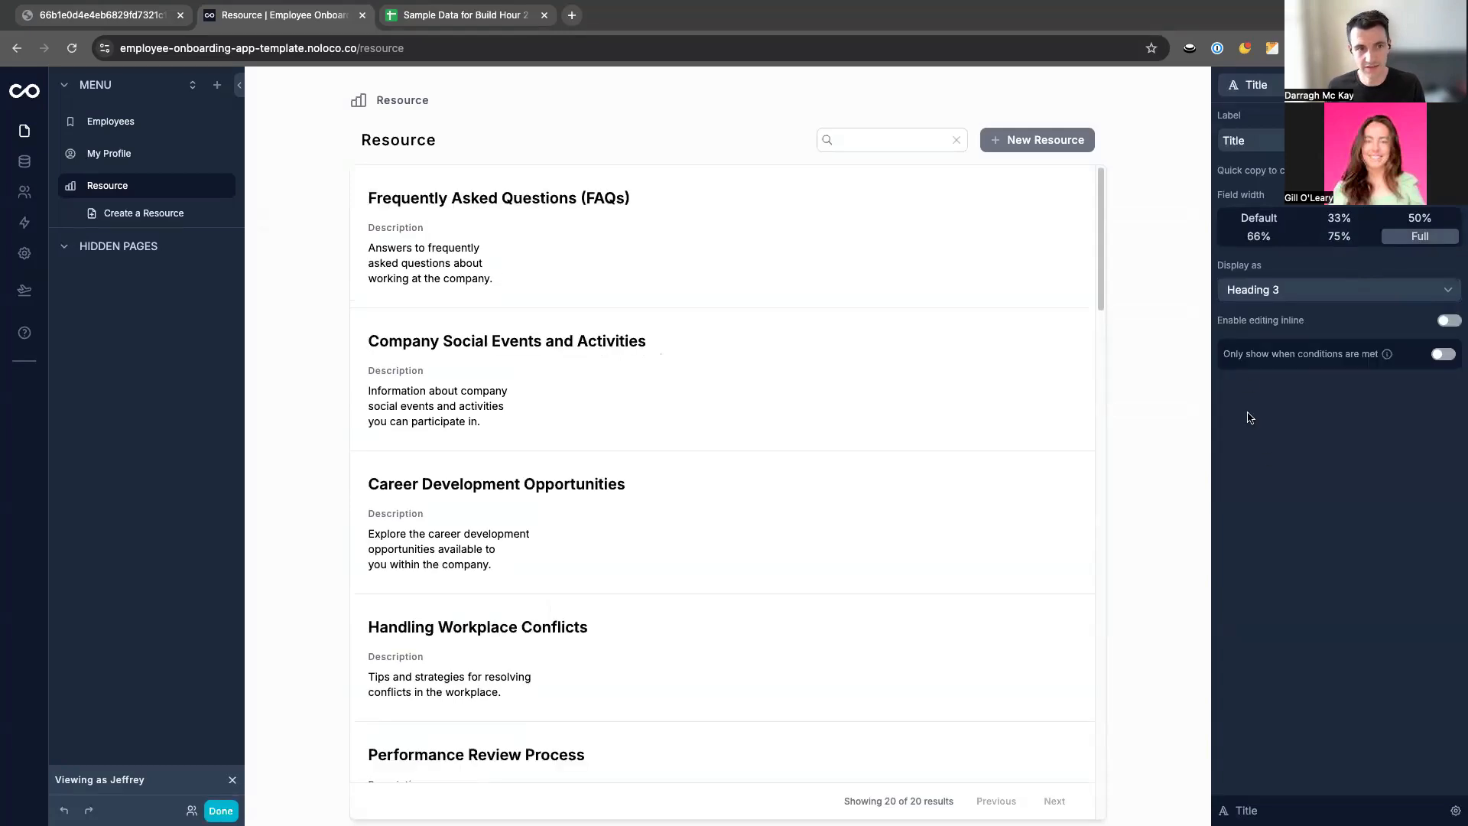
Display the Description field of the resource rows as Markdown.
left_click(431, 263)
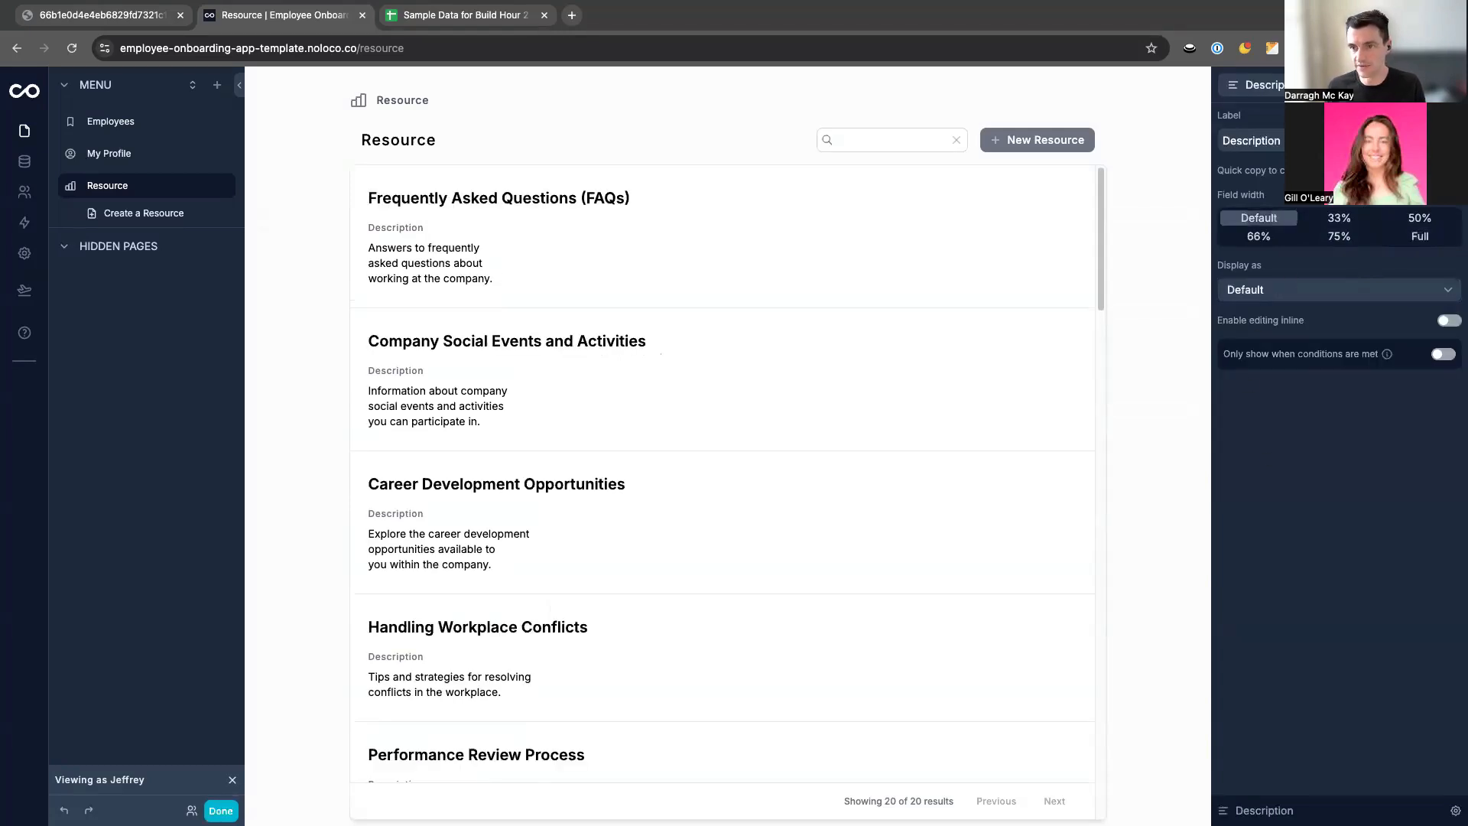
left_click(1325, 287)
left_click(1275, 418)
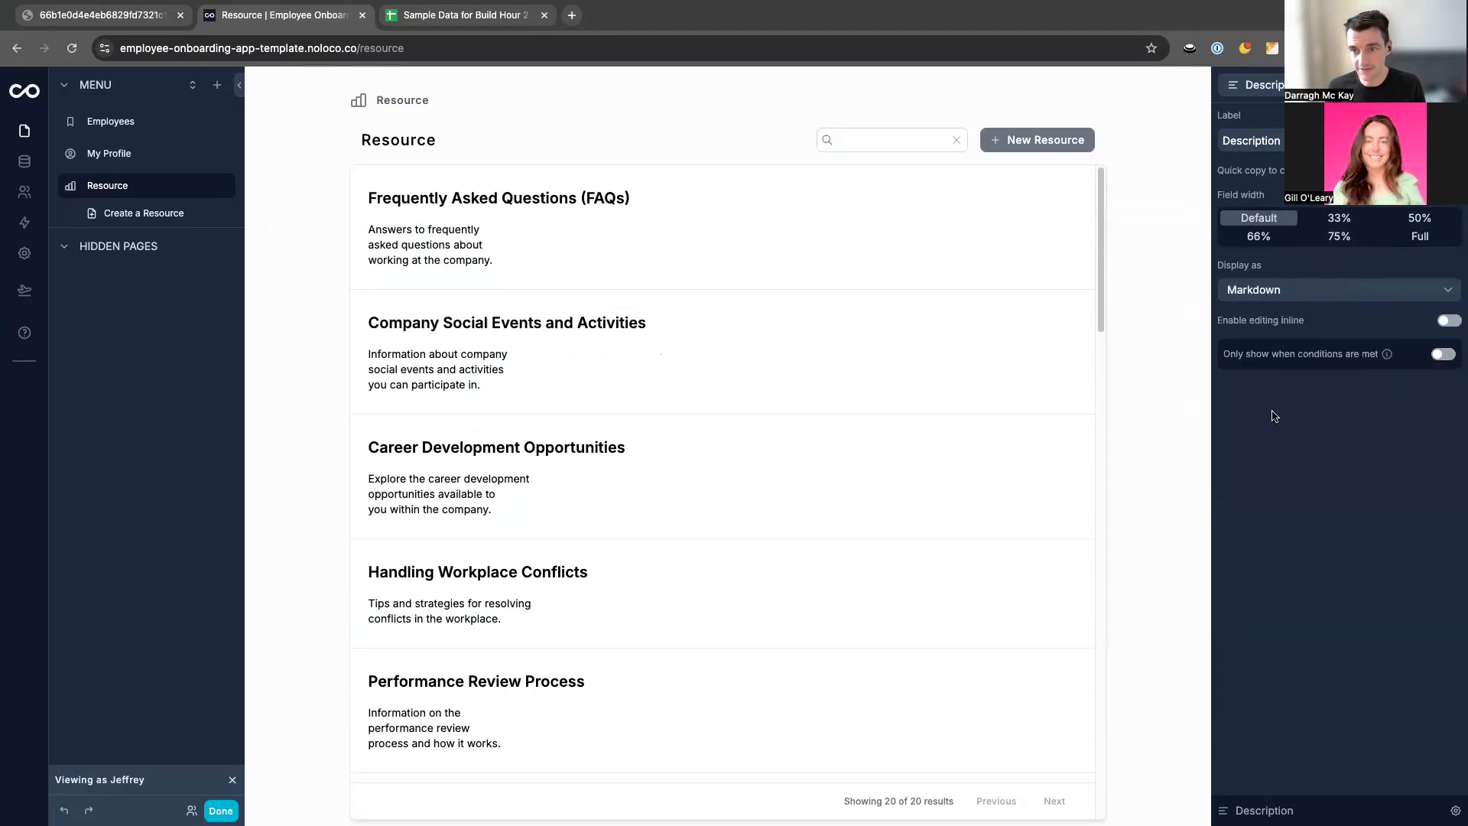
Set the Description field's width in the resource rows to Full.
left_click(1438, 240)
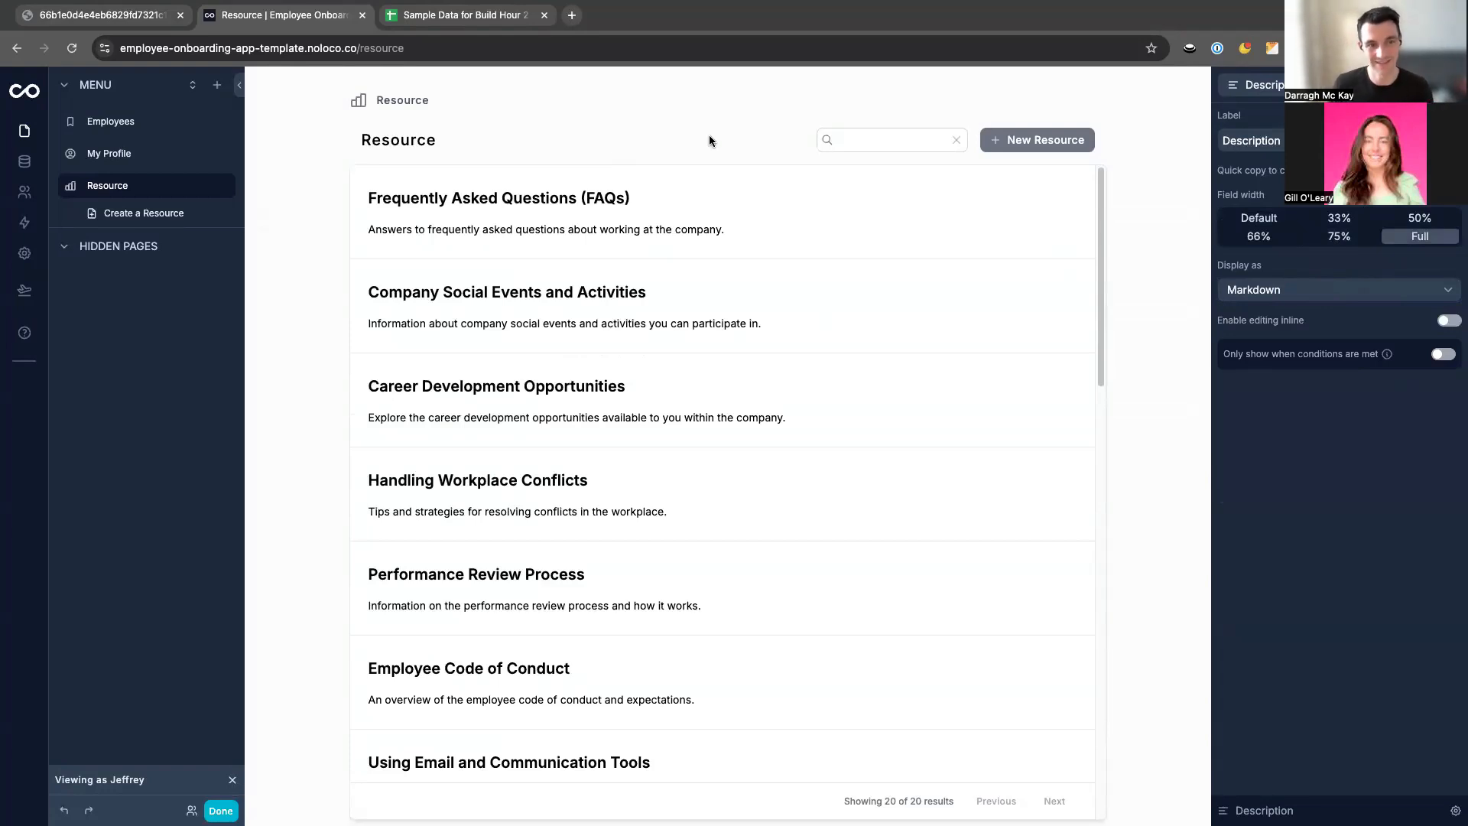
Test the Resource page search with "printer" and "pto", then clear the search.
left_click(865, 142)
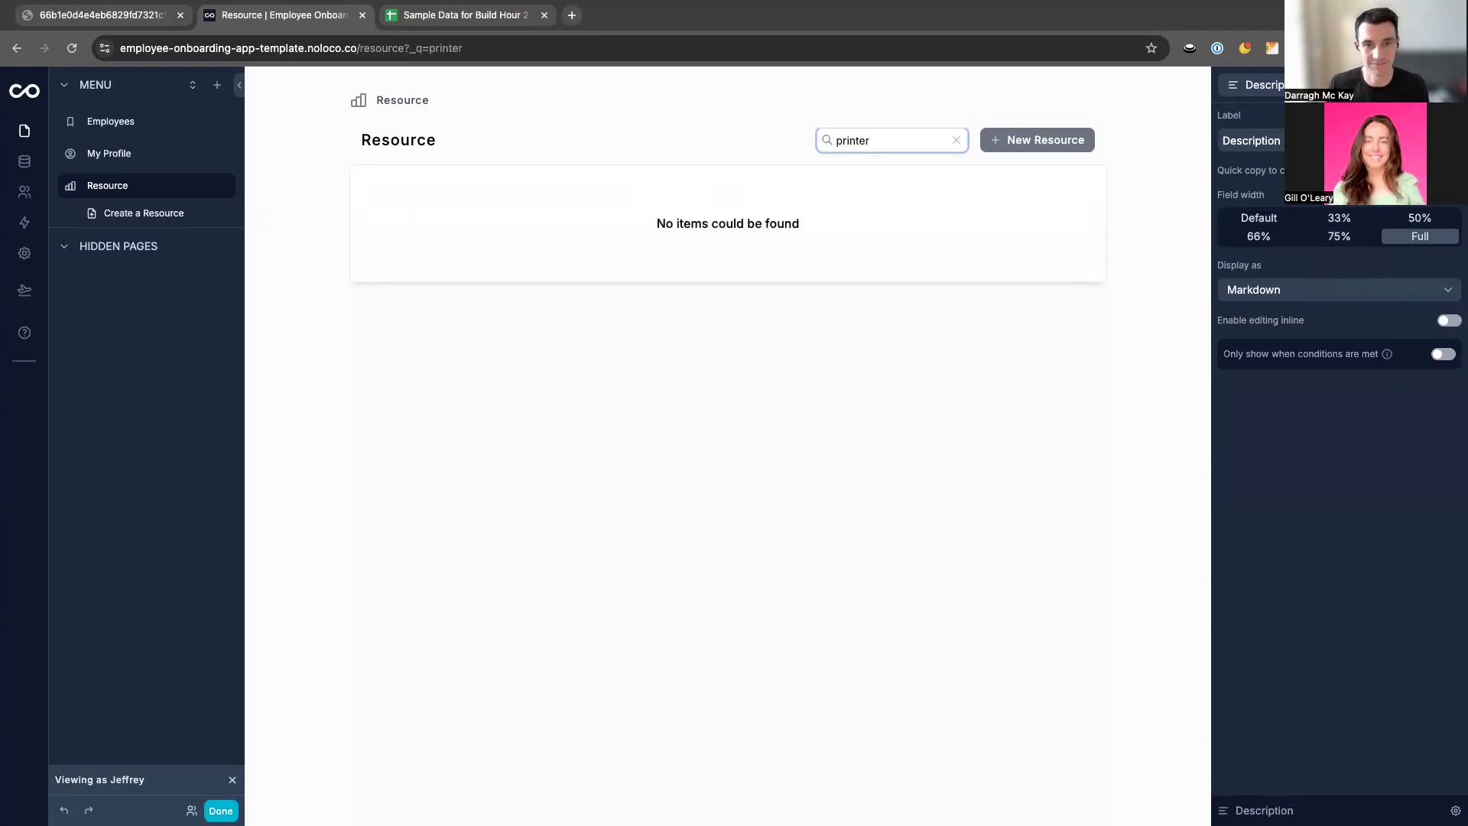
key("alt+BackSpace")
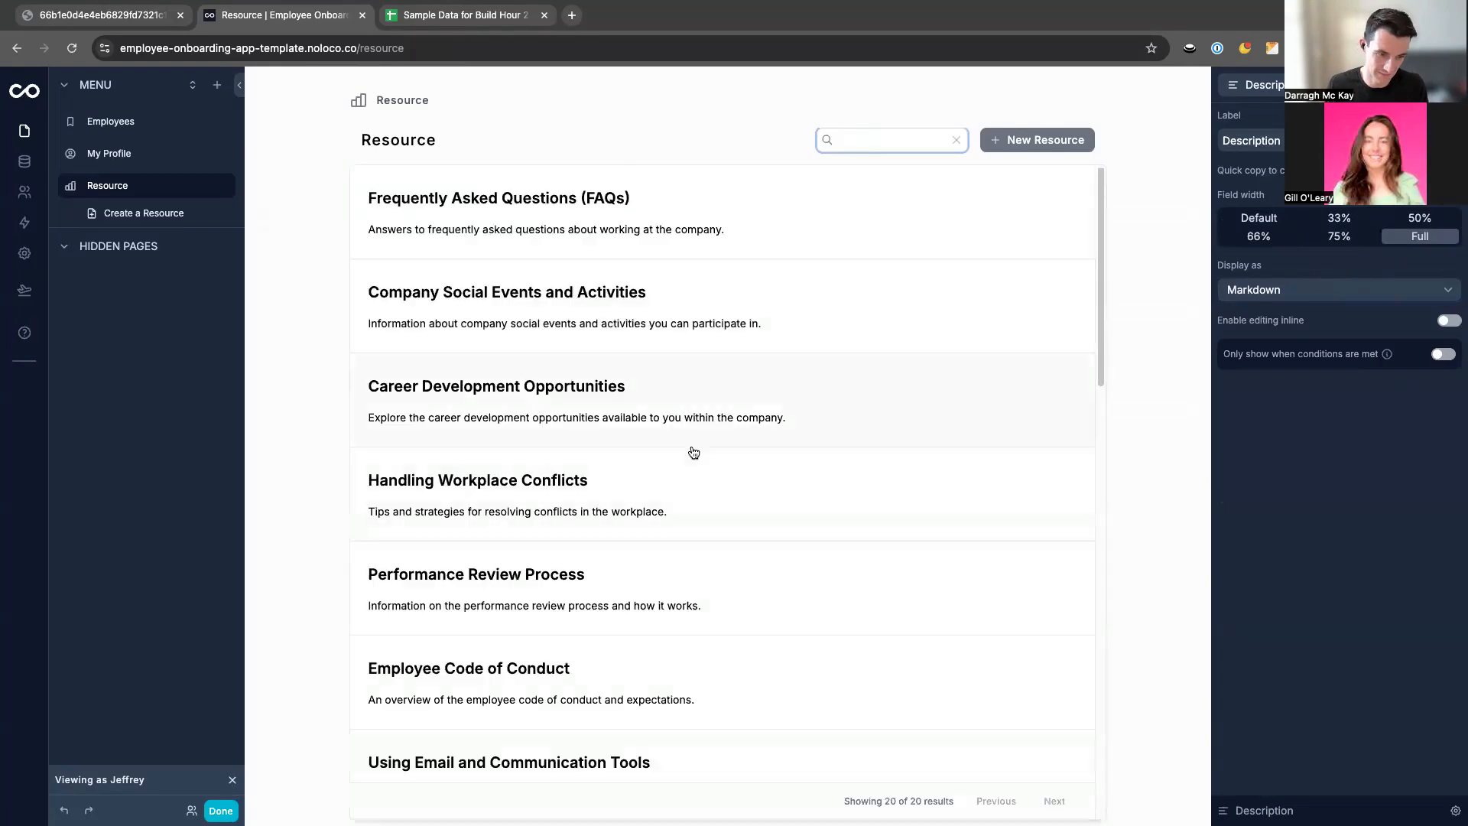
scroll(694, 489, "down", 8)
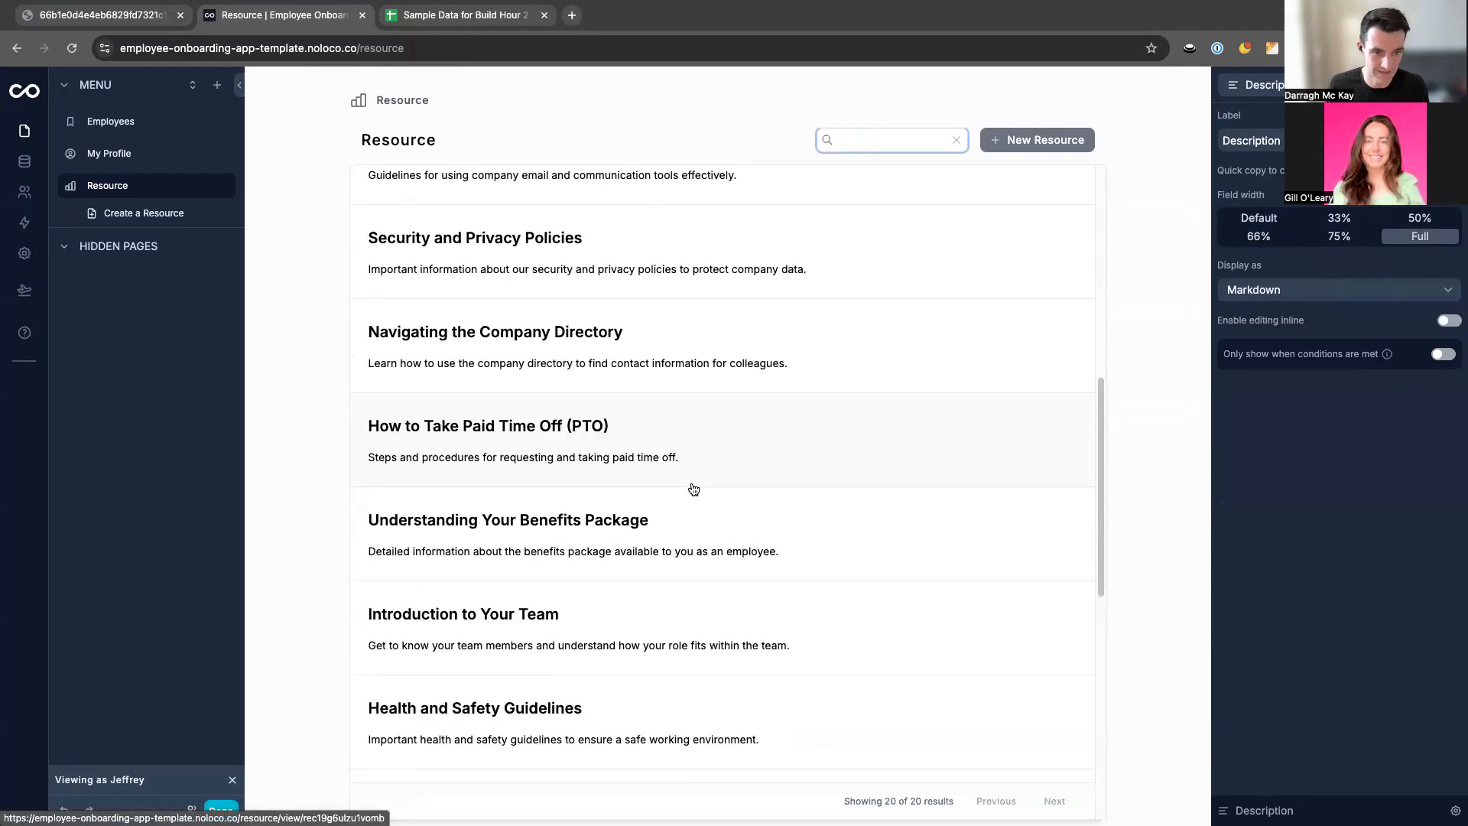
scroll(693, 489, "up", 8)
type("pto")
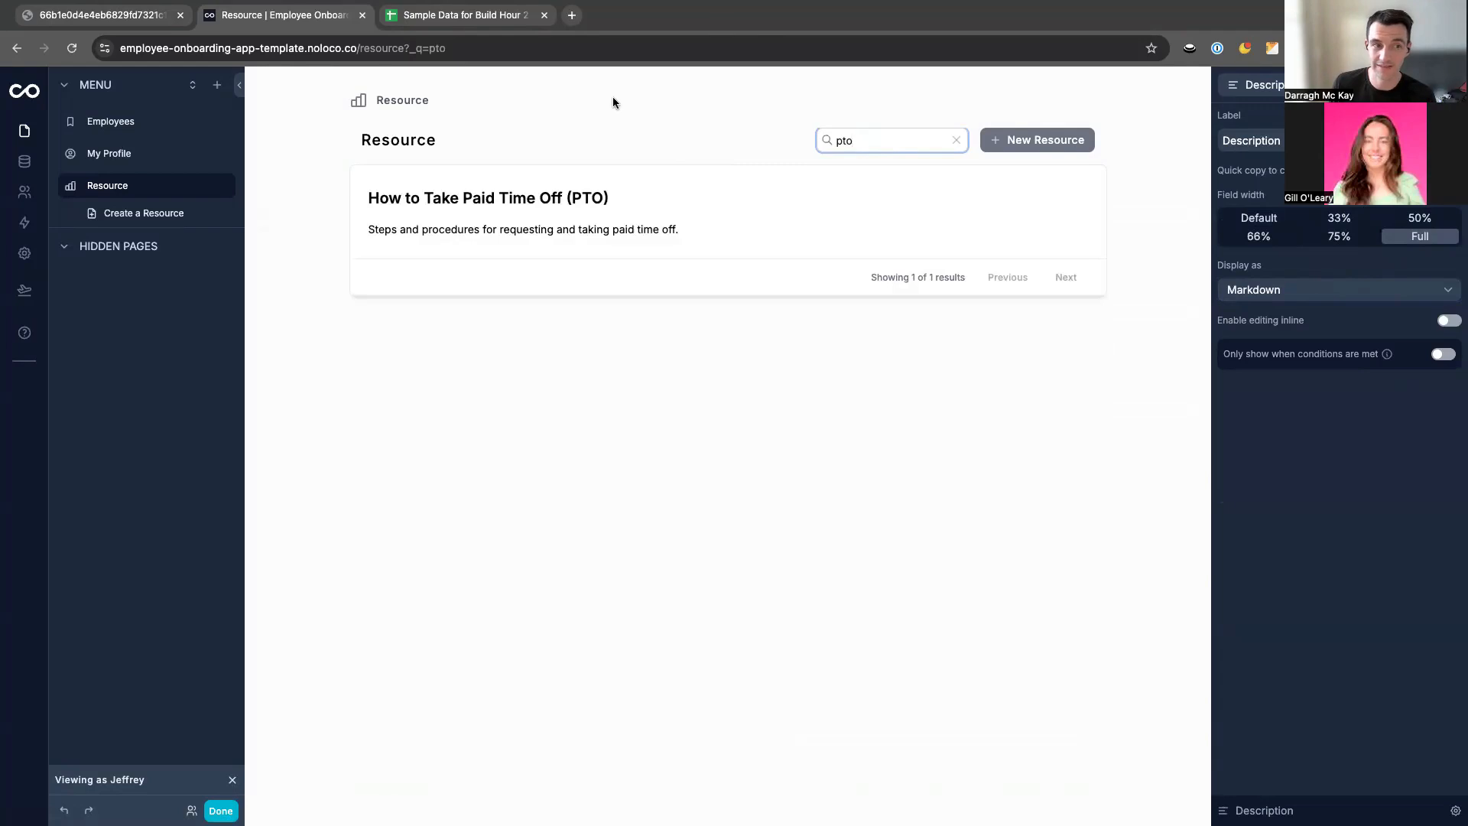
left_click(956, 140)
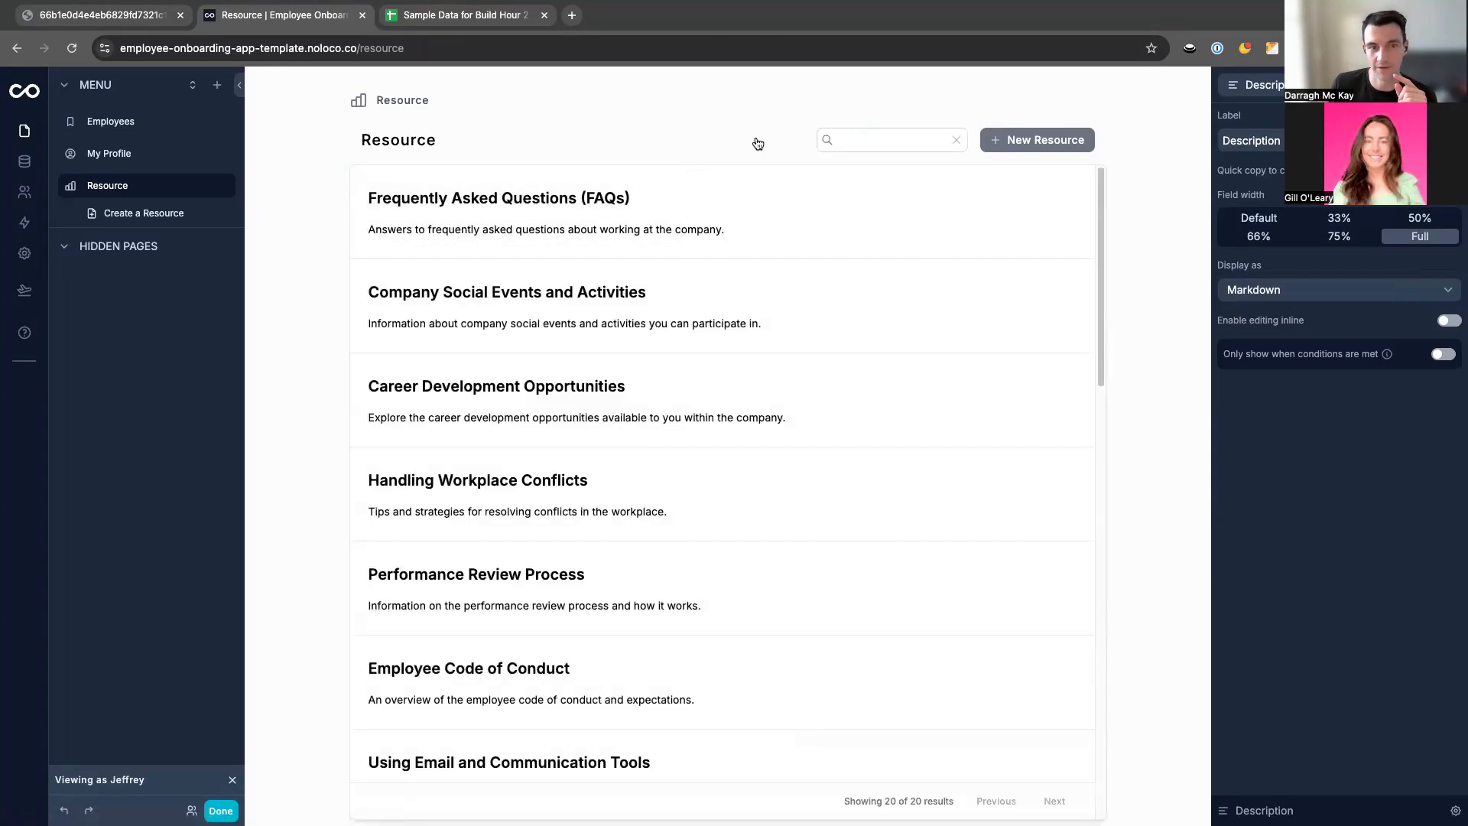
Open the Frequently Asked Questions (FAQs) record and hide the Title field from its upper details section.
left_click(1449, 85)
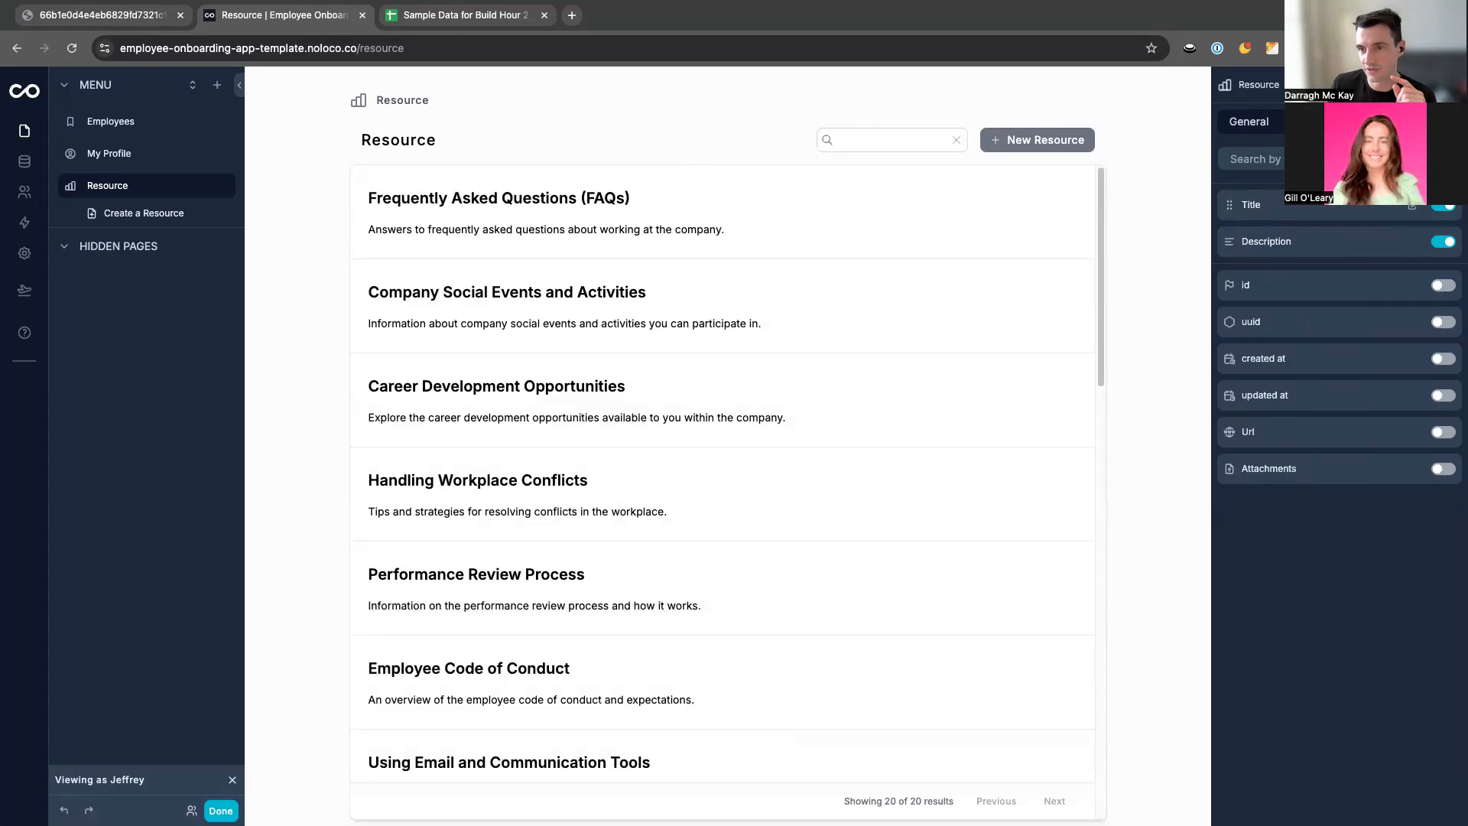
left_click(1249, 121)
scroll(1302, 383, "down", 5)
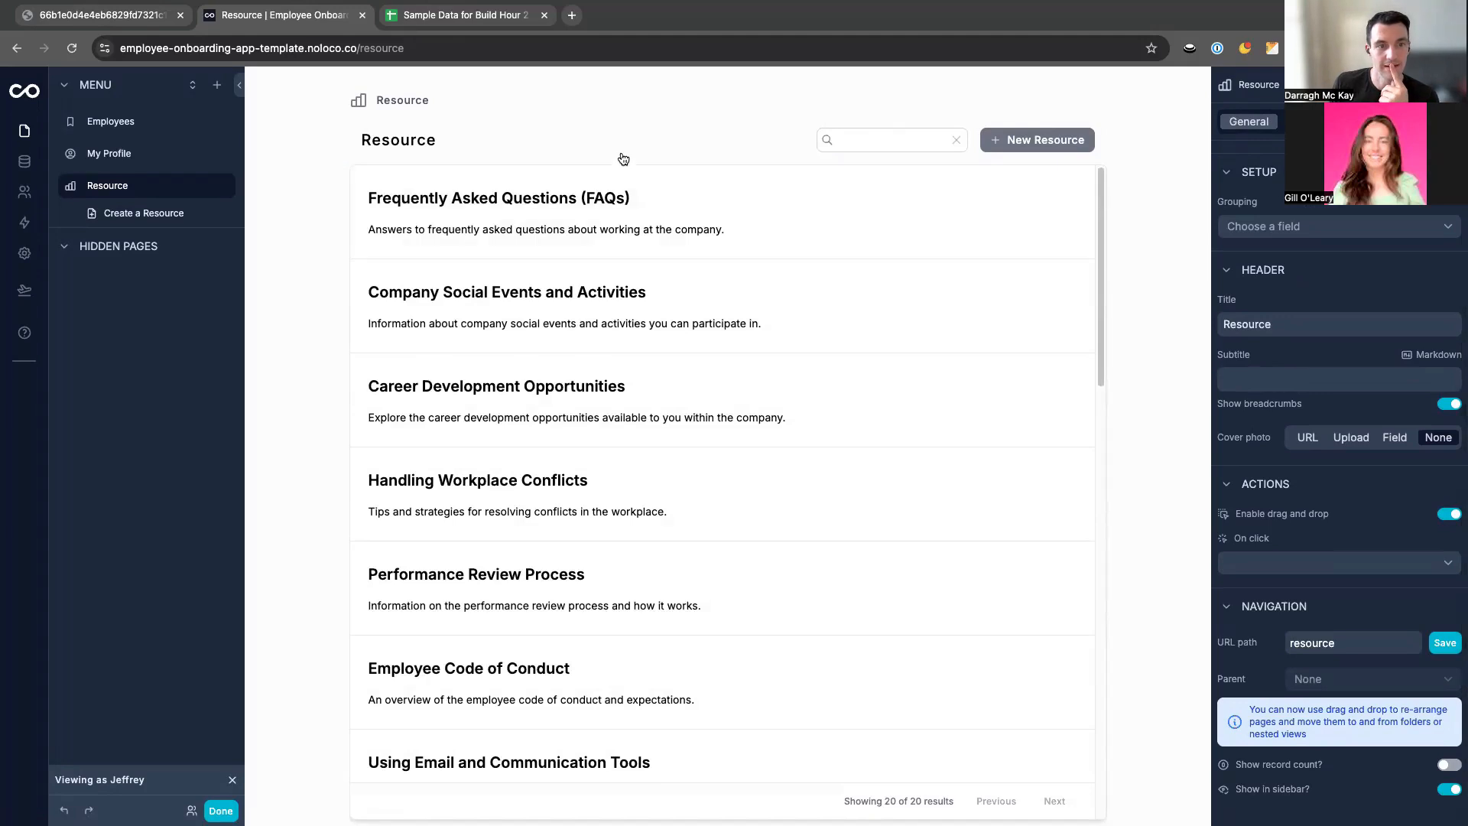
left_click(602, 198)
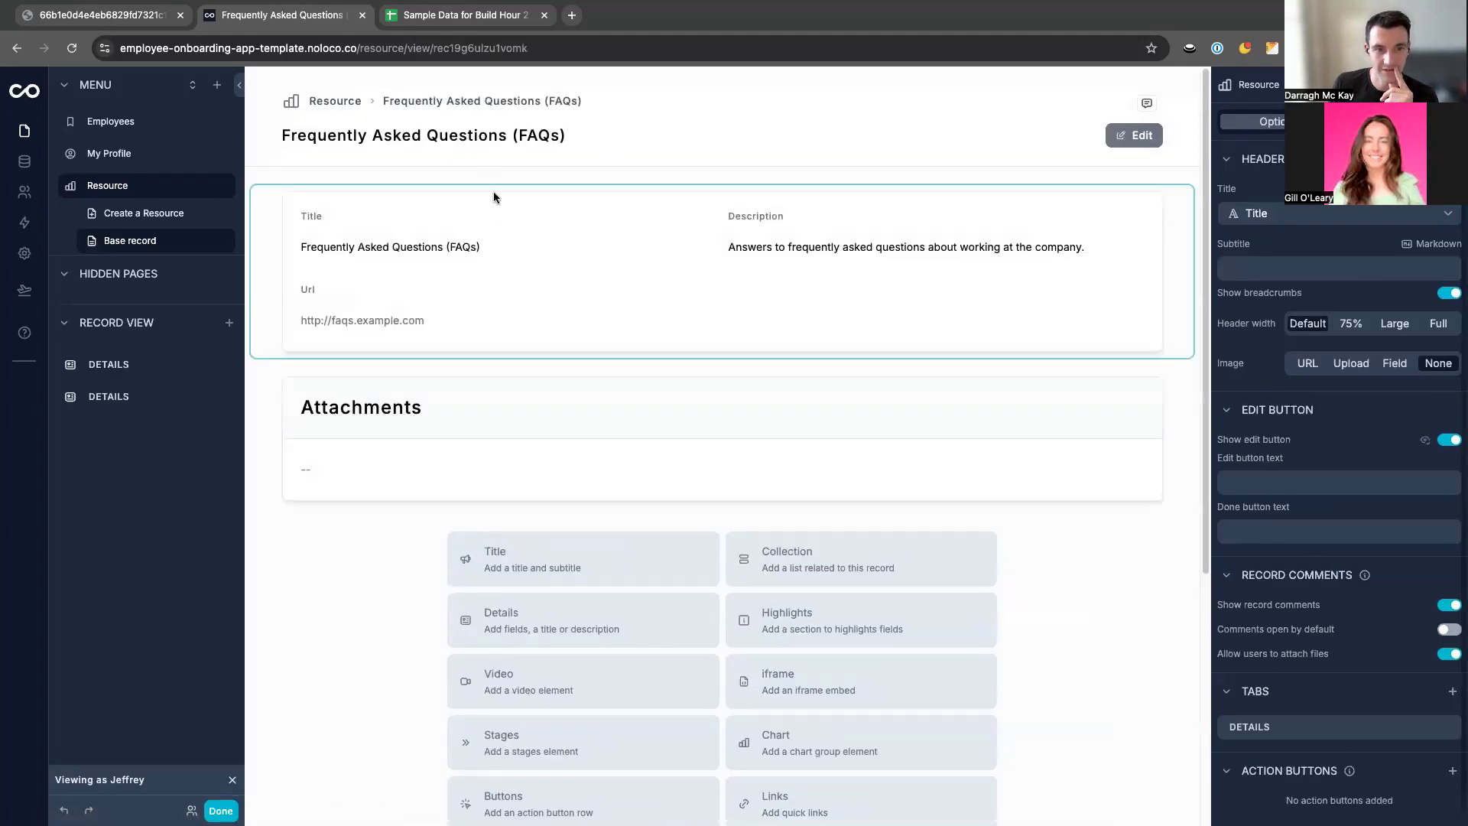
left_click(561, 240)
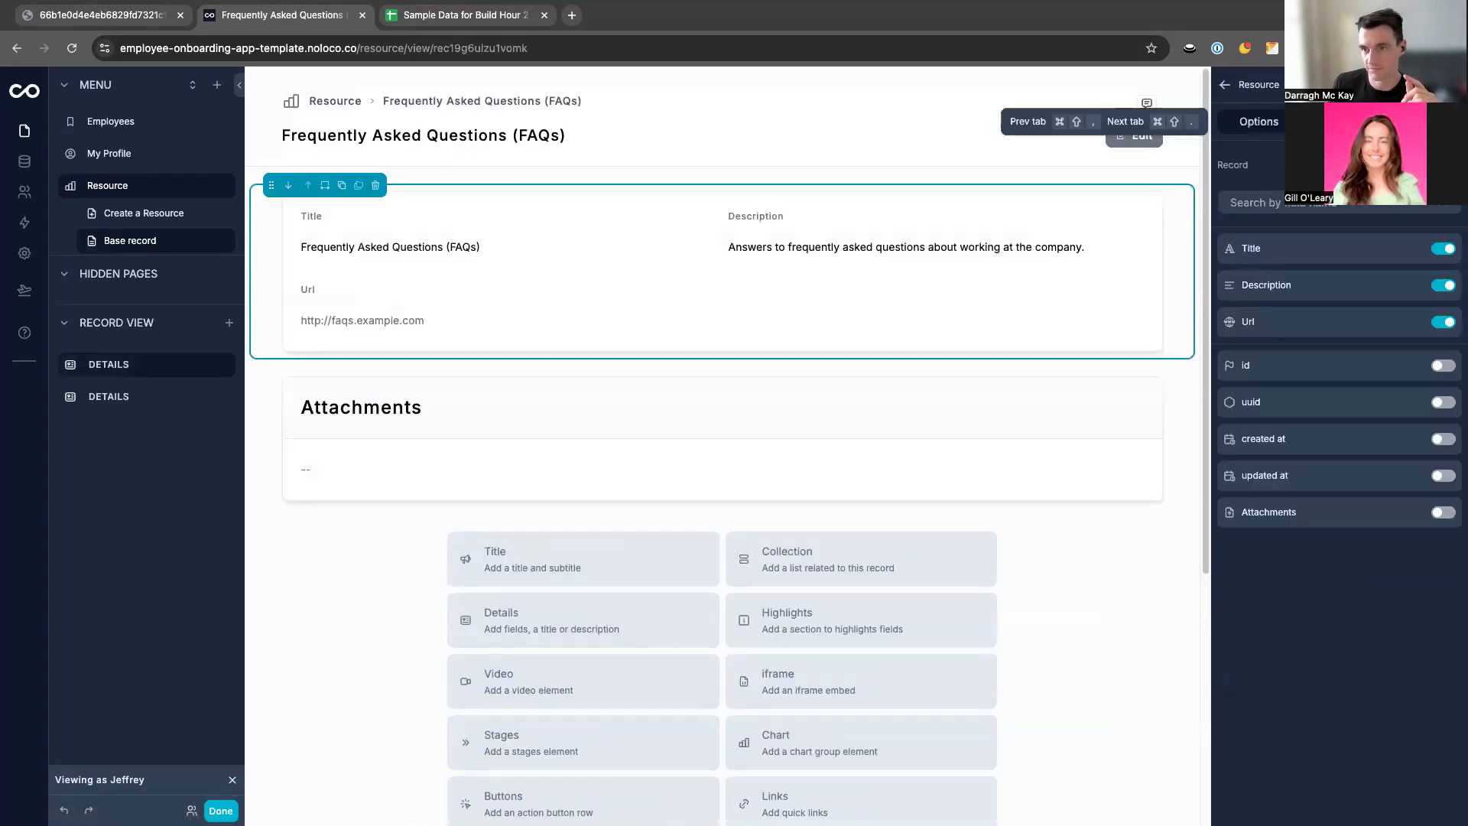
left_click(1443, 250)
Set the record's Description field to Full width, hide its label, and display it as Markdown.
left_click(1415, 252)
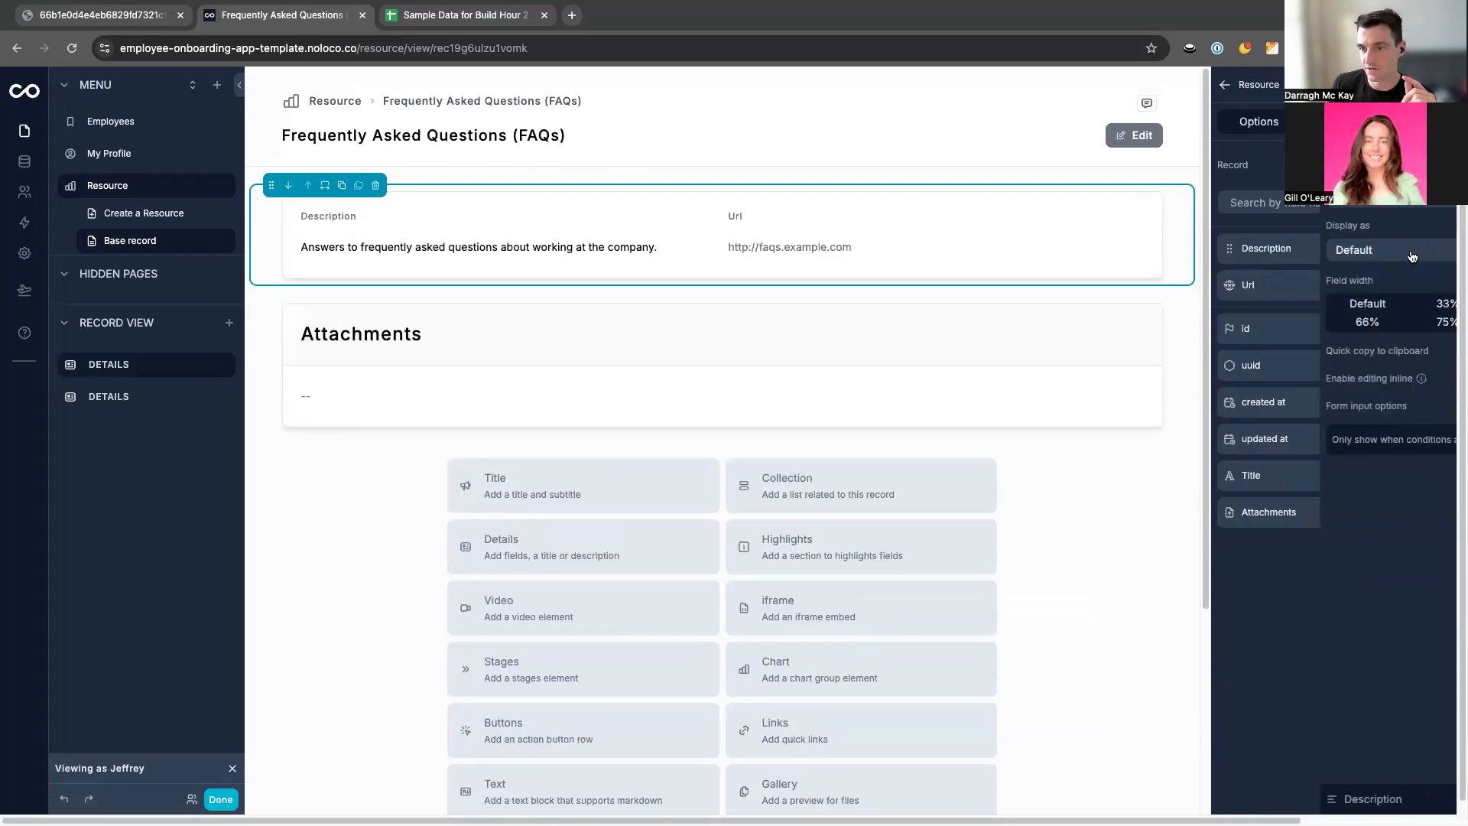
left_click(1405, 328)
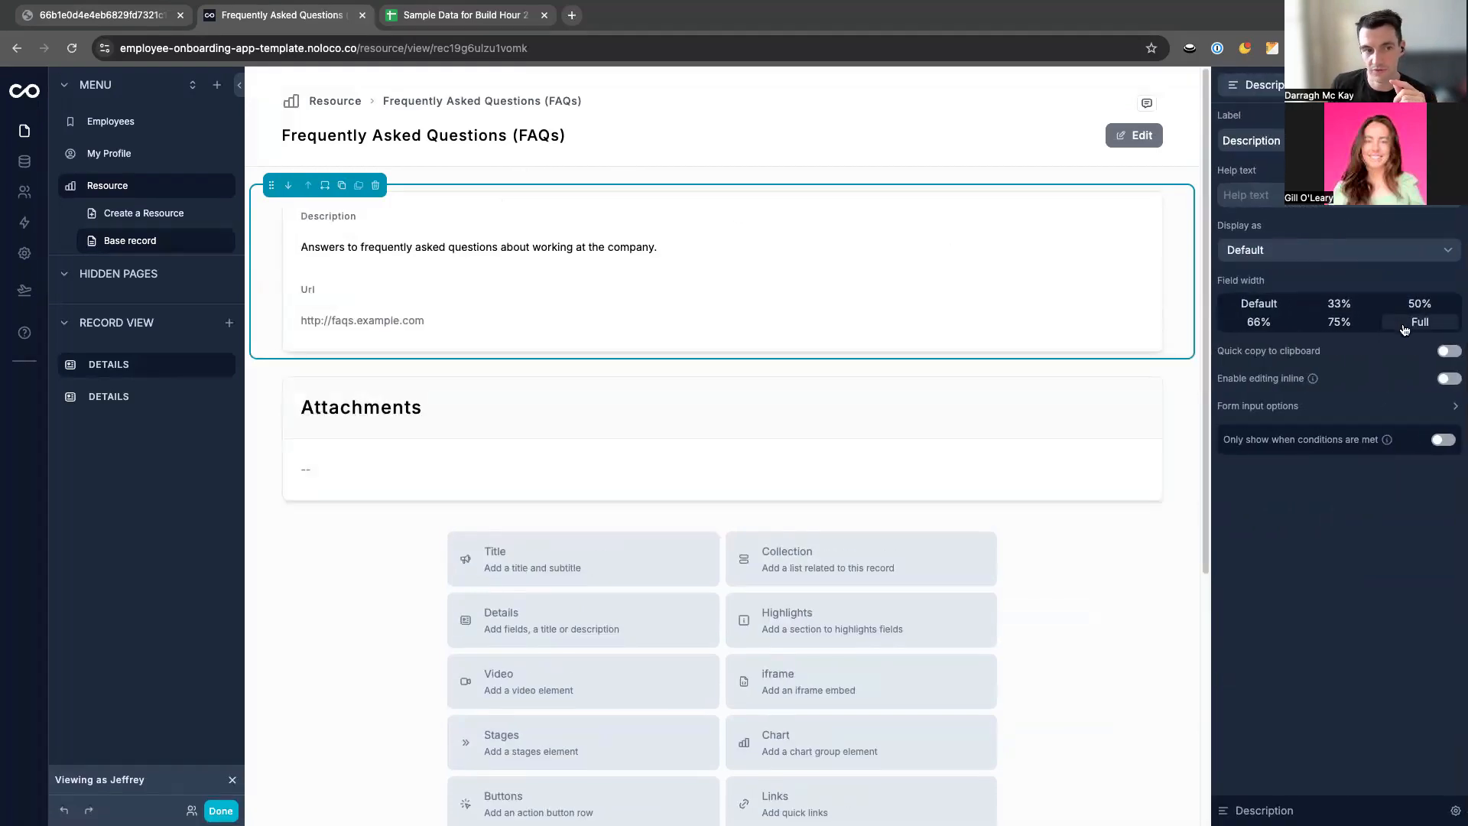
left_click(1448, 140)
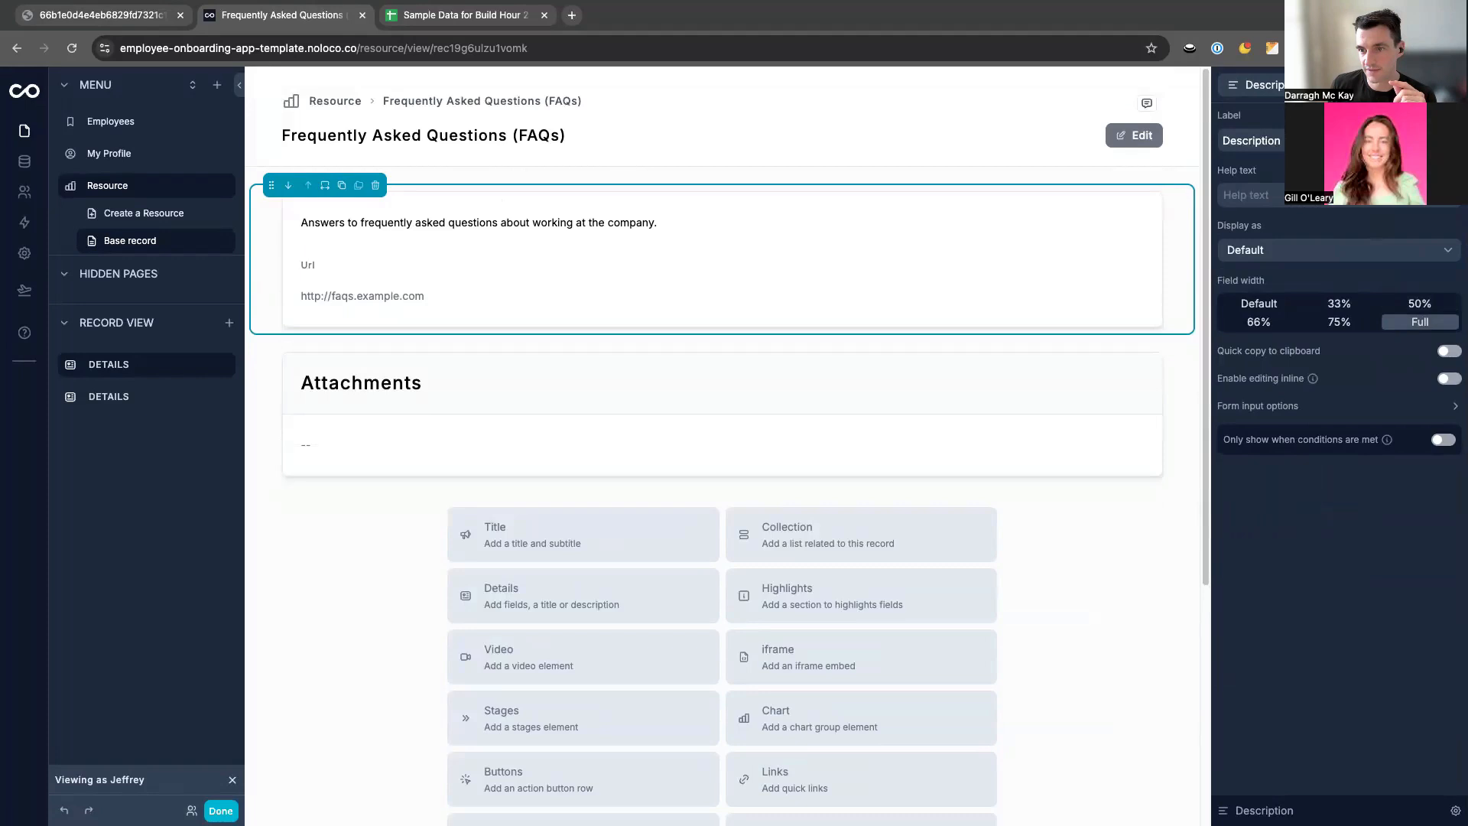
left_click(1306, 251)
left_click(1259, 386)
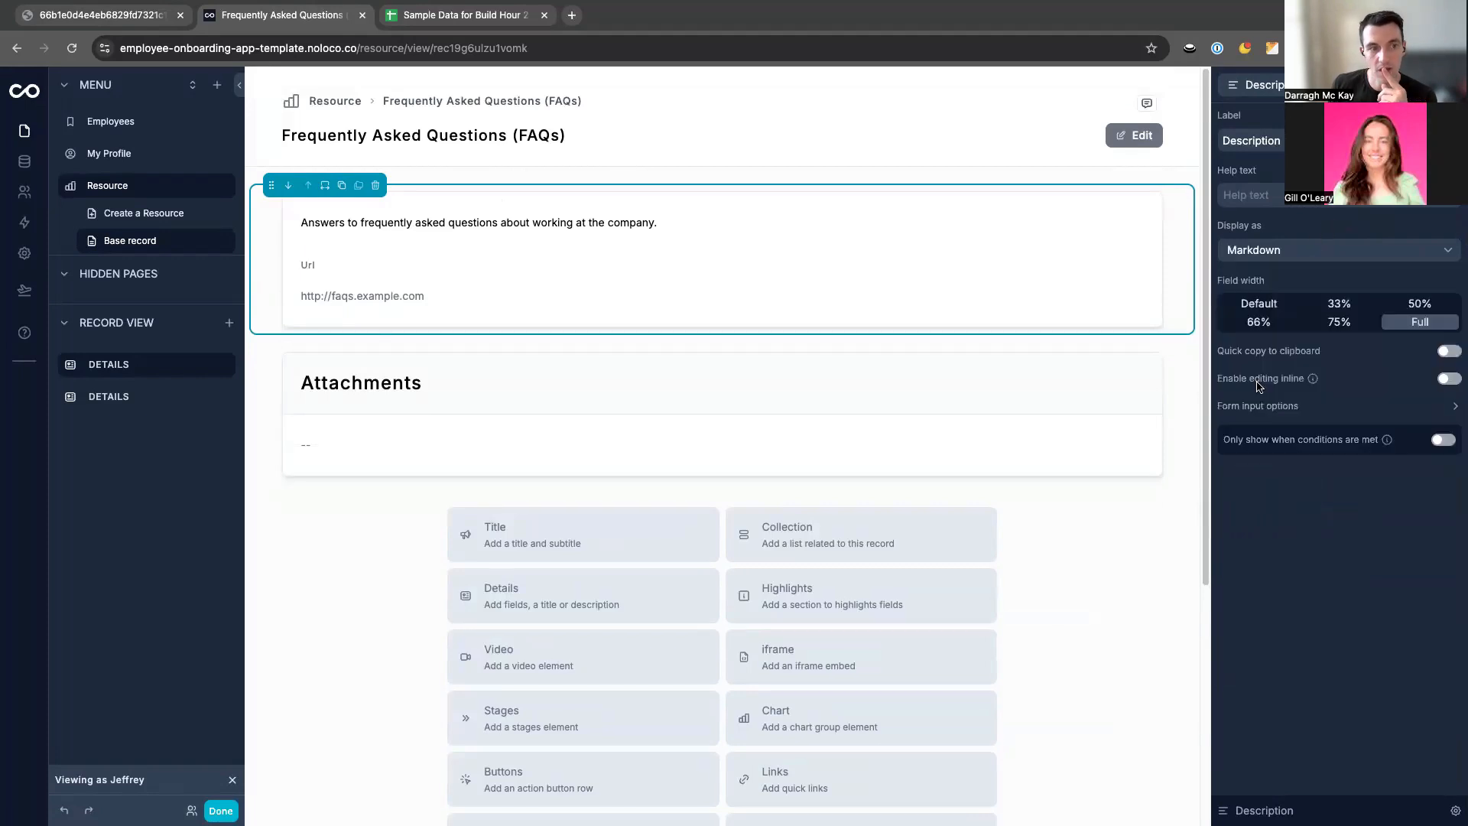
left_click(1448, 85)
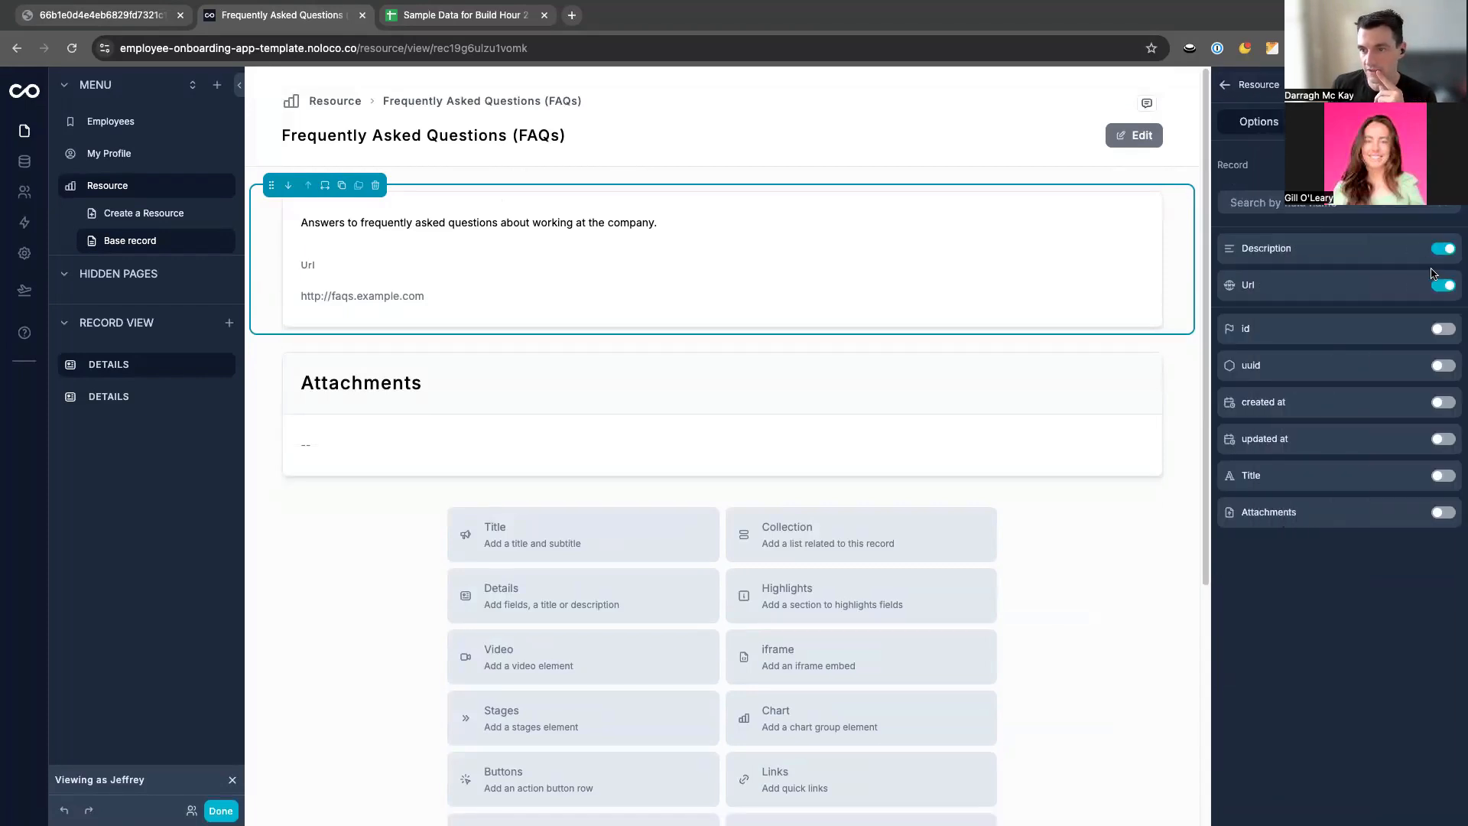
Hide the Url field from the record's details section and turn off the record page's edit button.
left_click(1443, 286)
left_click(1059, 135)
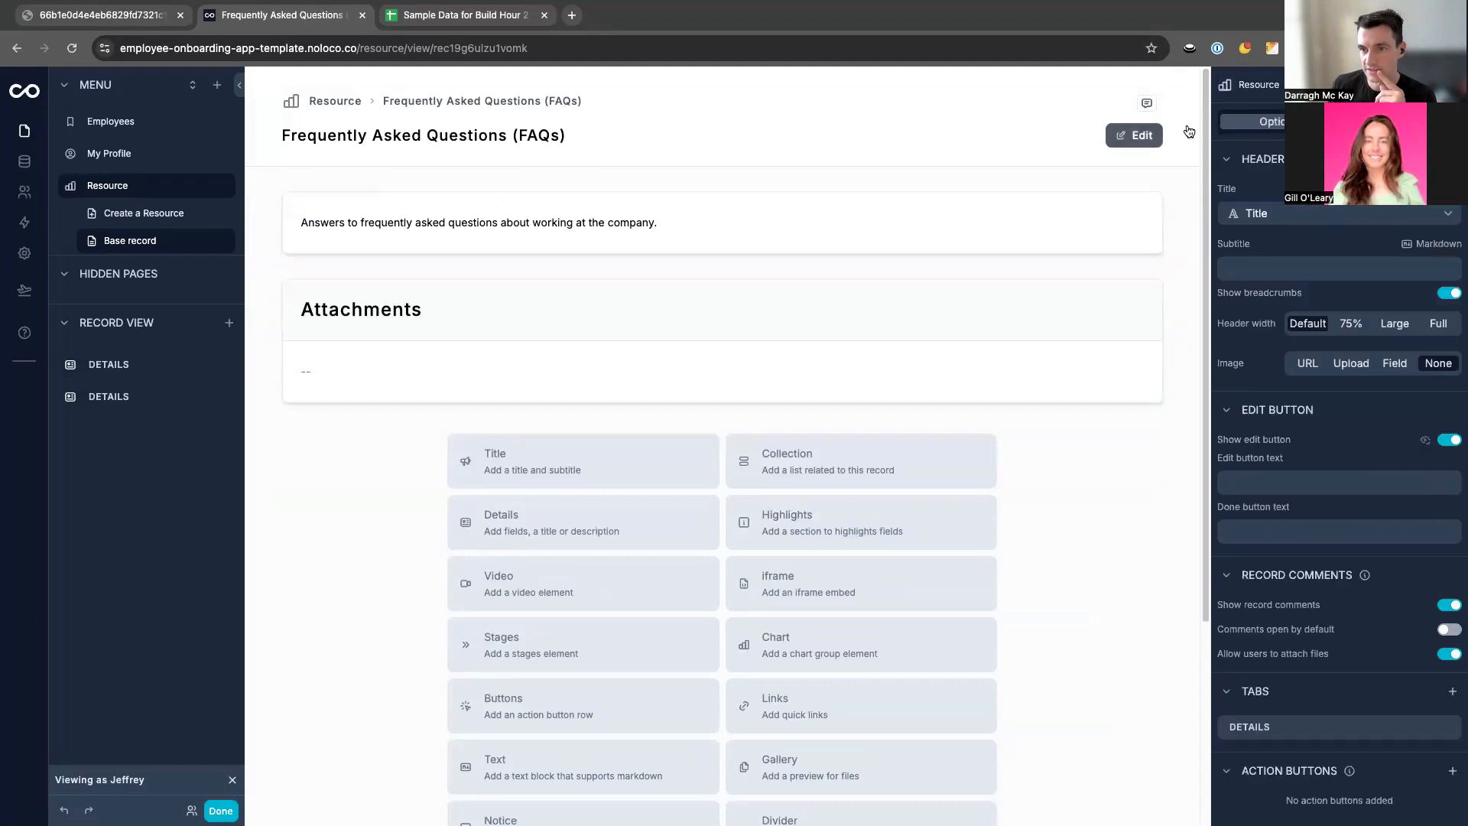
left_click(1447, 442)
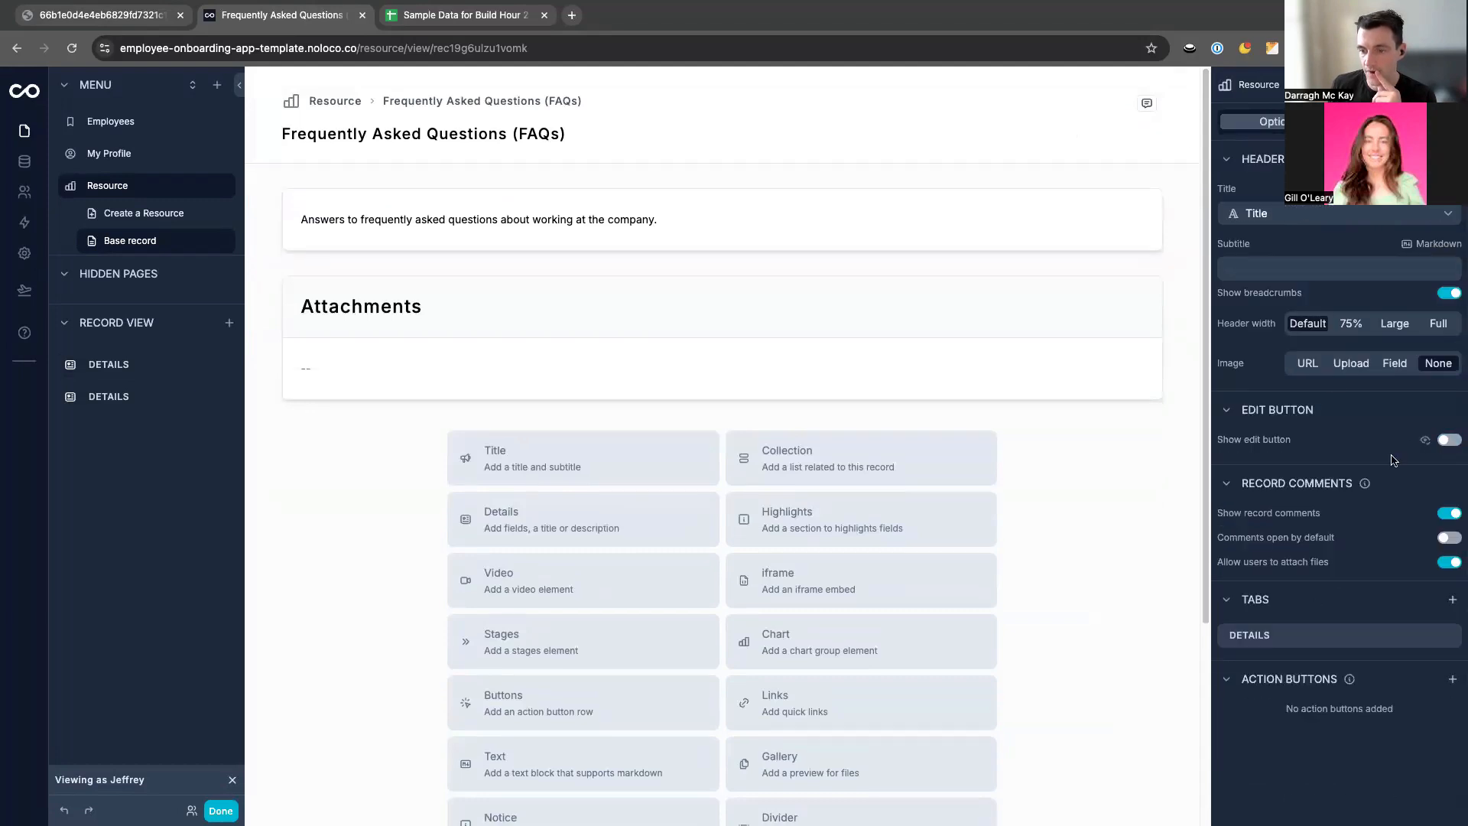
Add an action button to the resource record page with the button text "Open".
left_click(1452, 679)
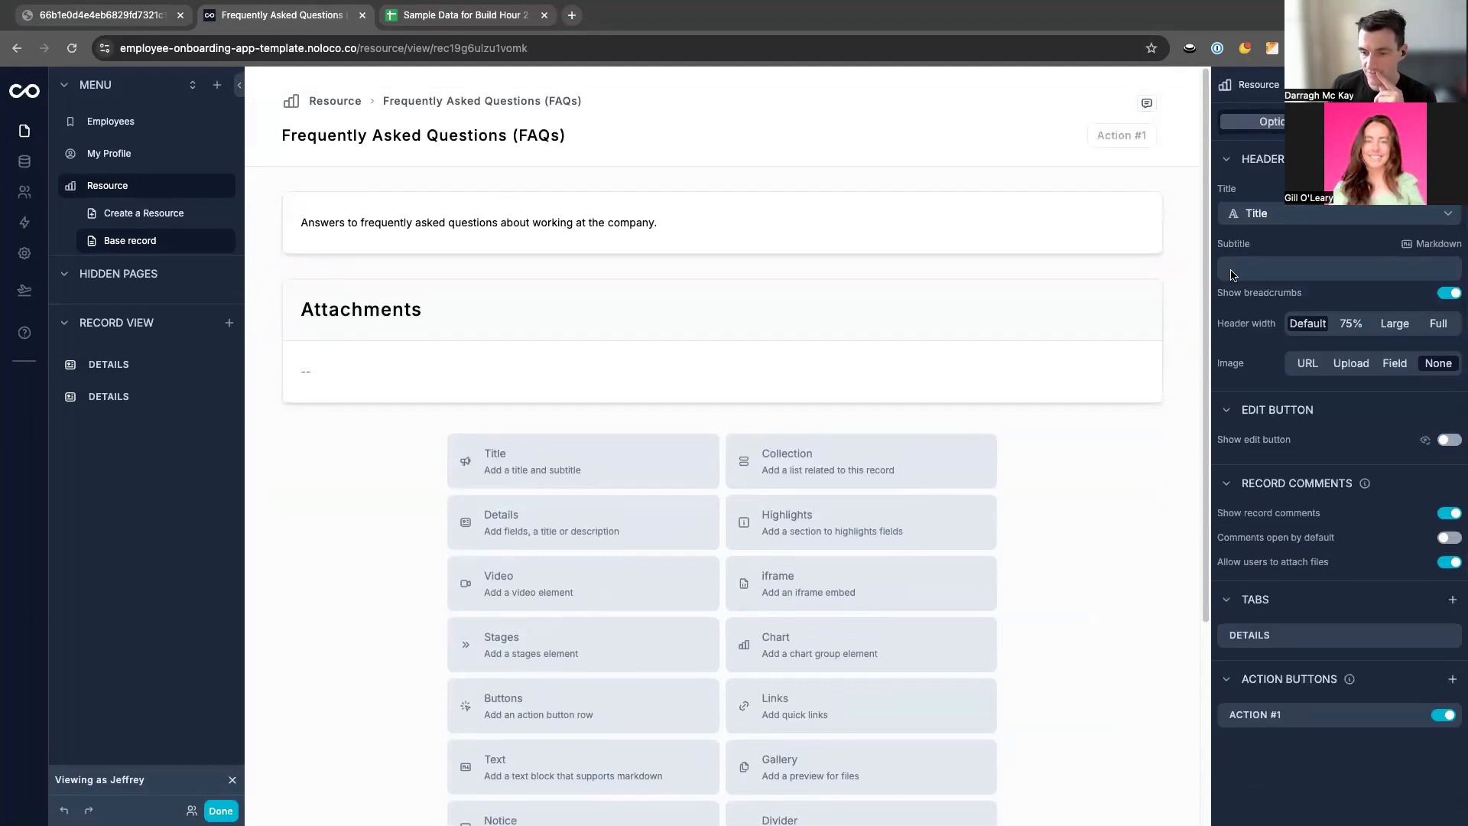
left_click(1416, 715)
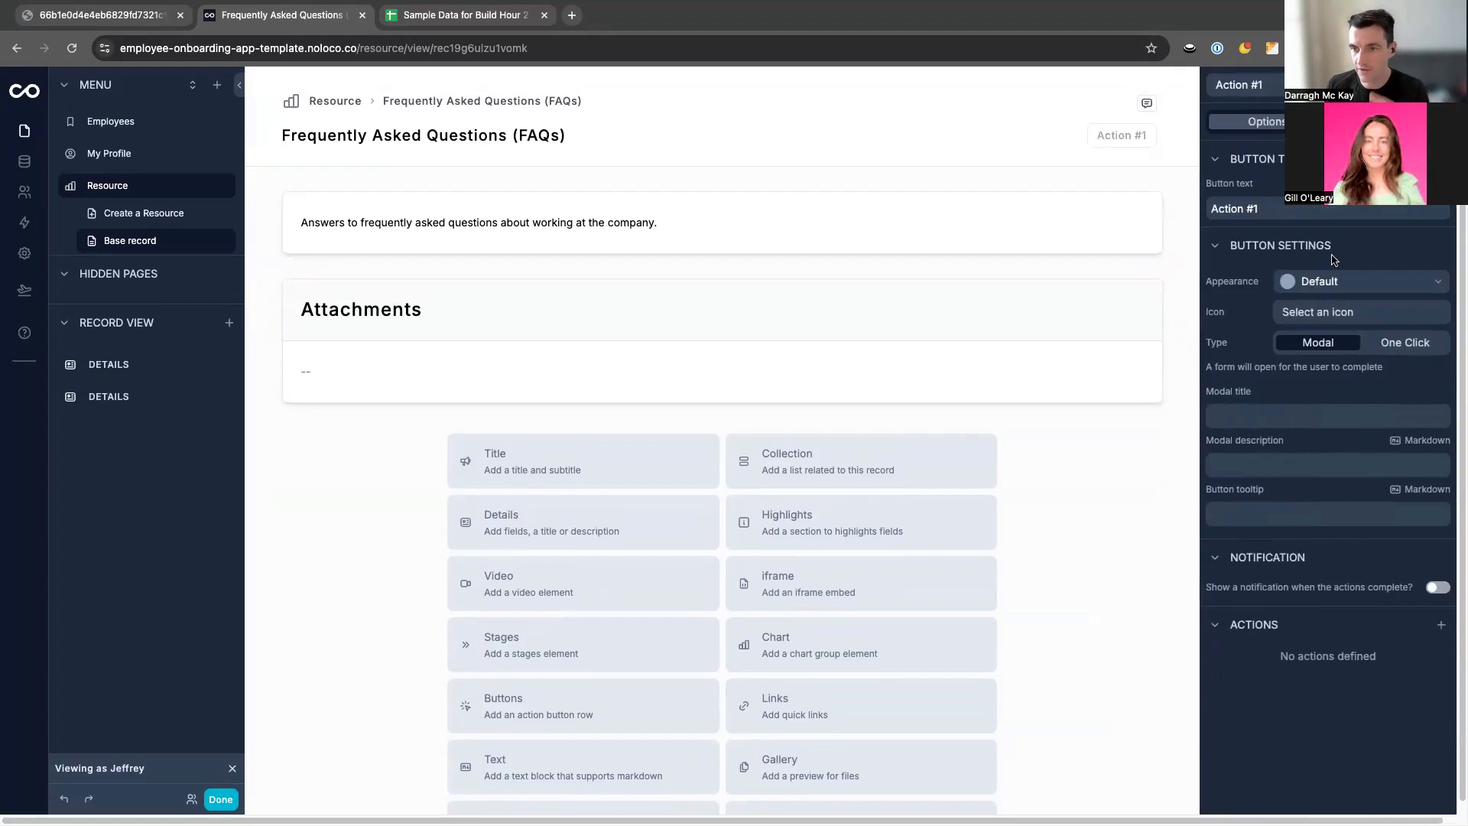
left_click(1389, 121)
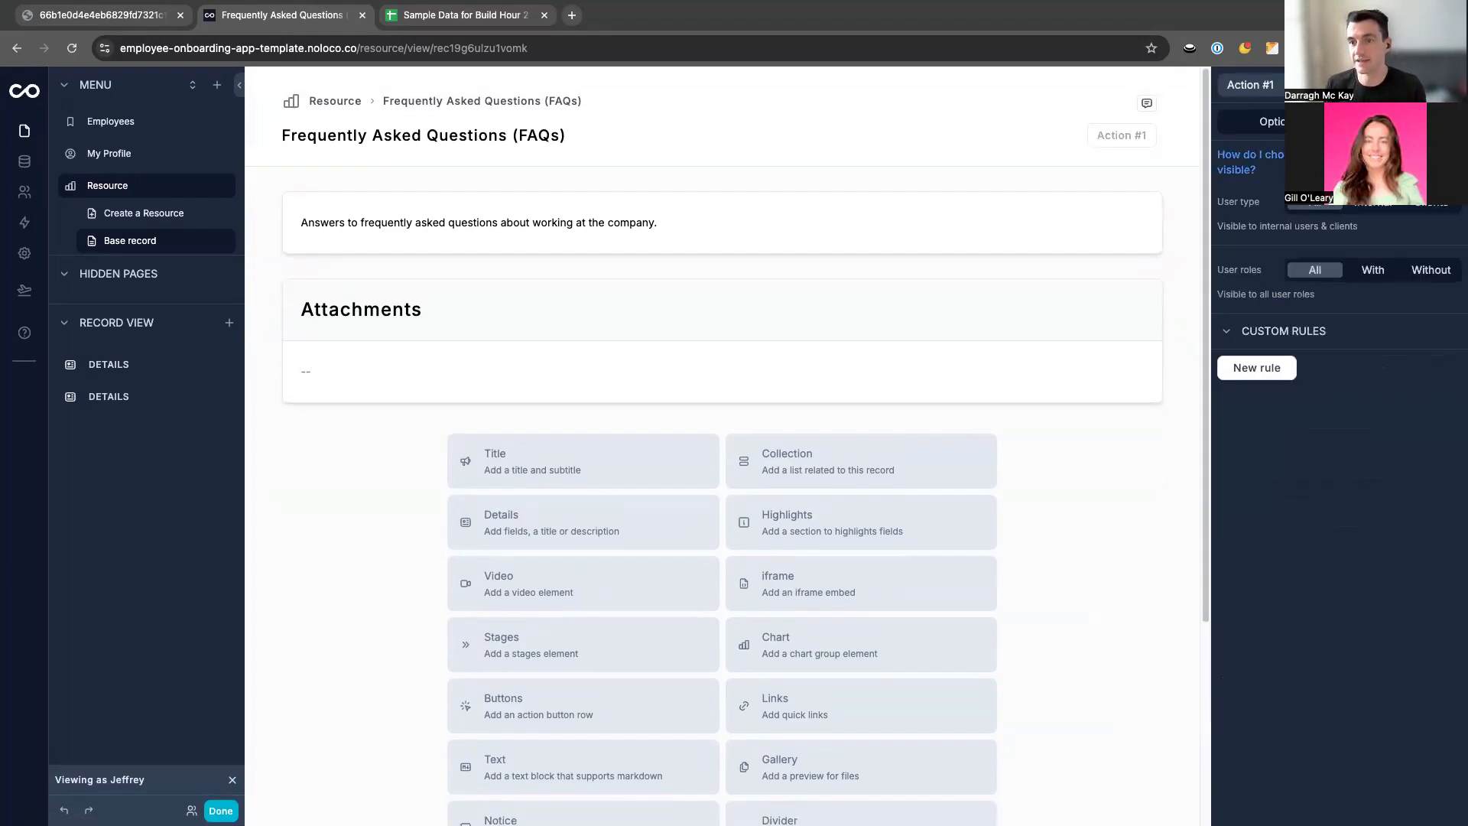
left_click(1292, 122)
triple_click(1279, 203)
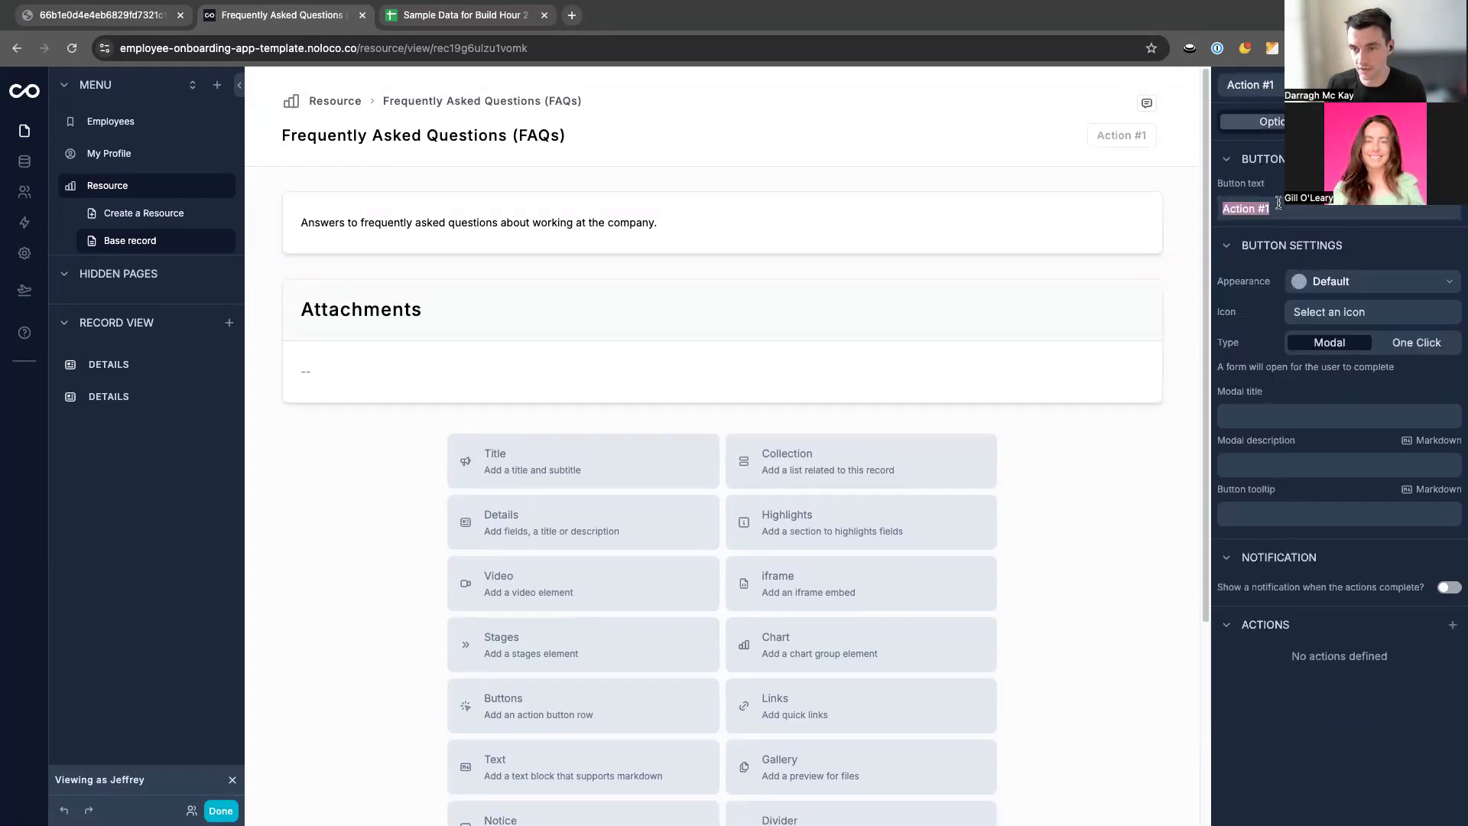
type("Open")
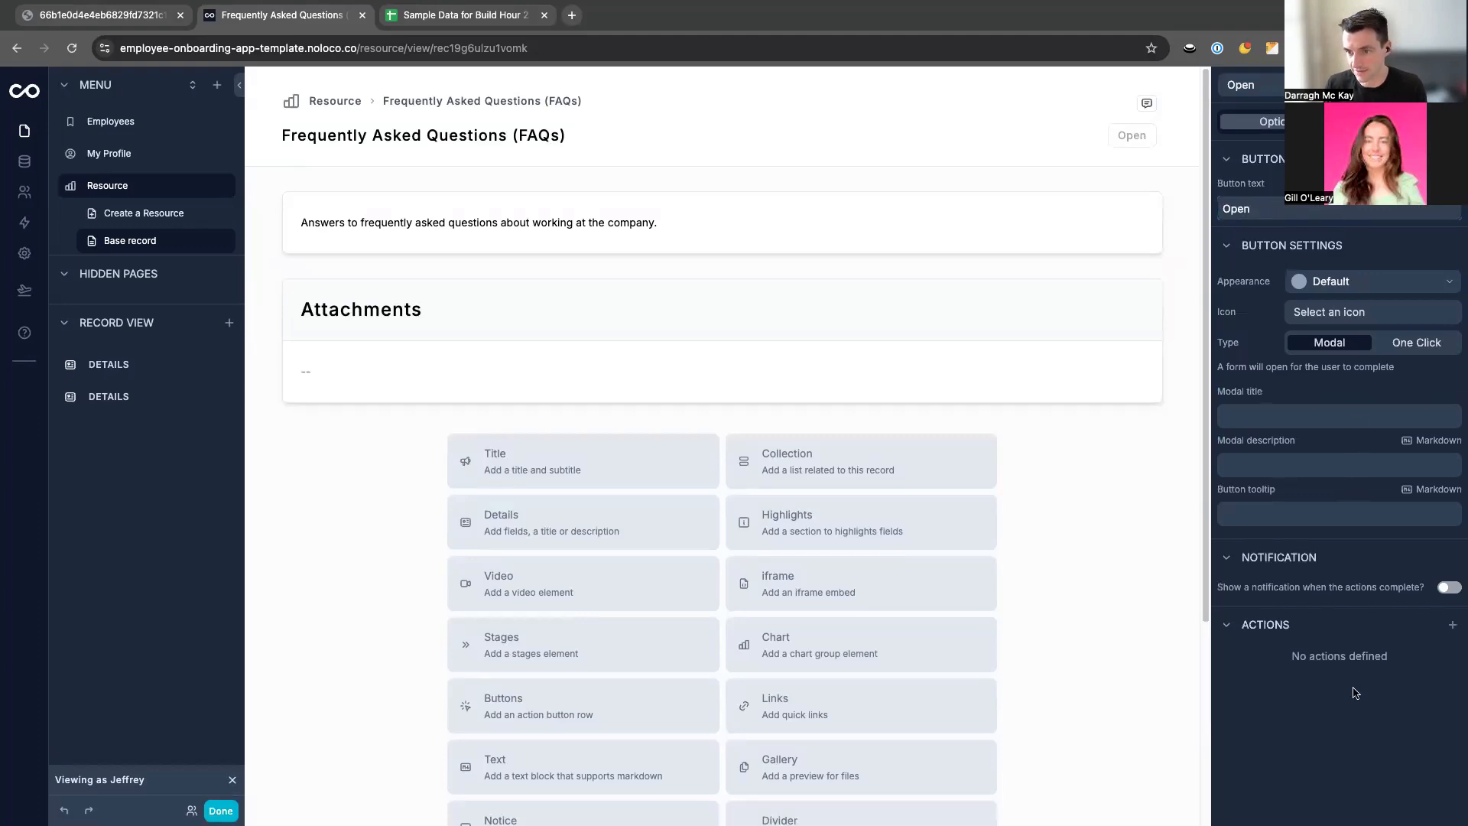
Make the Open button One Click with a Navigate to action linking to the resource's Url value.
left_click(1413, 340)
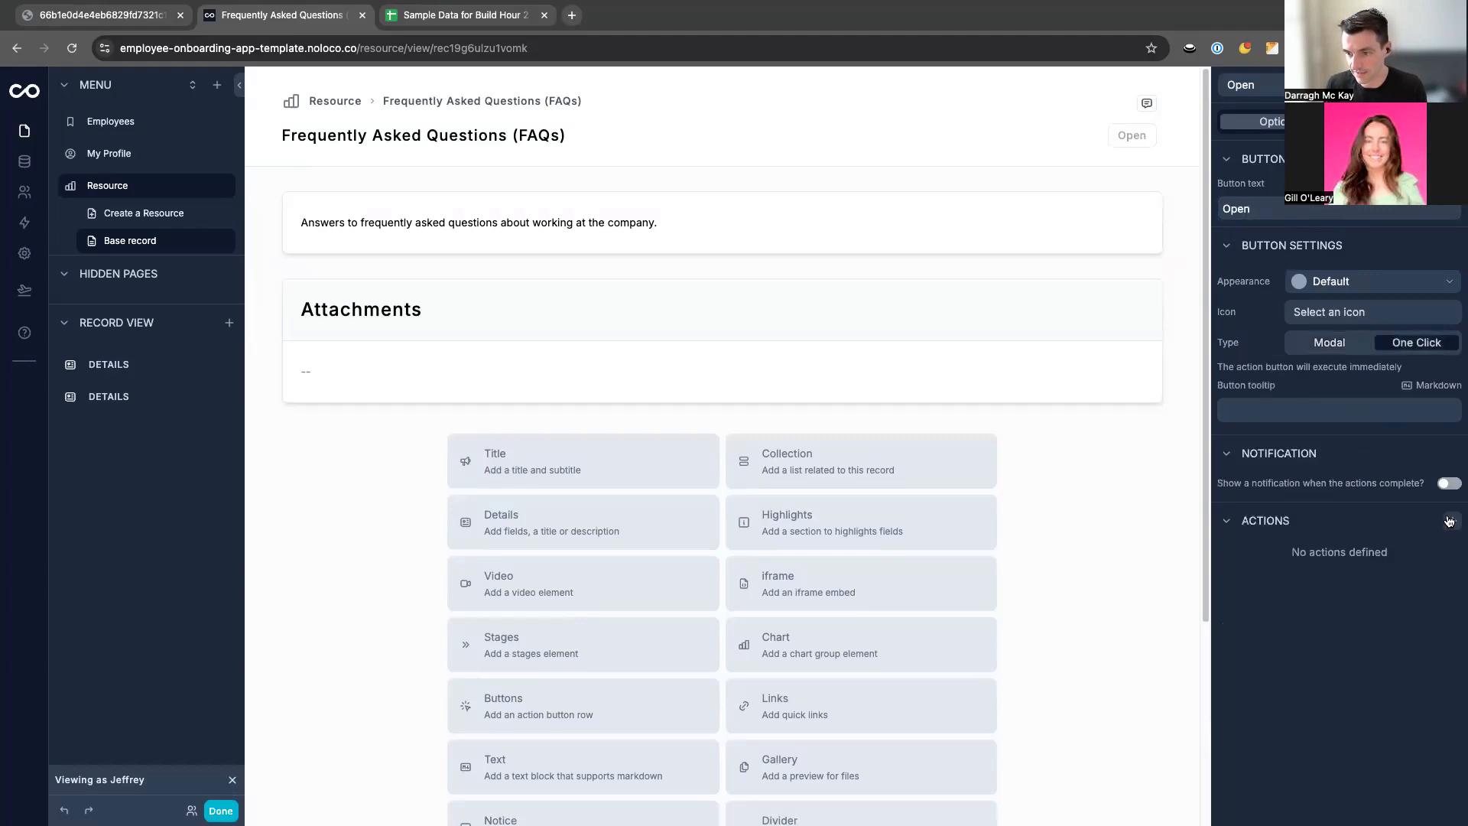
left_click(1450, 521)
left_click(1340, 581)
left_click(1285, 688)
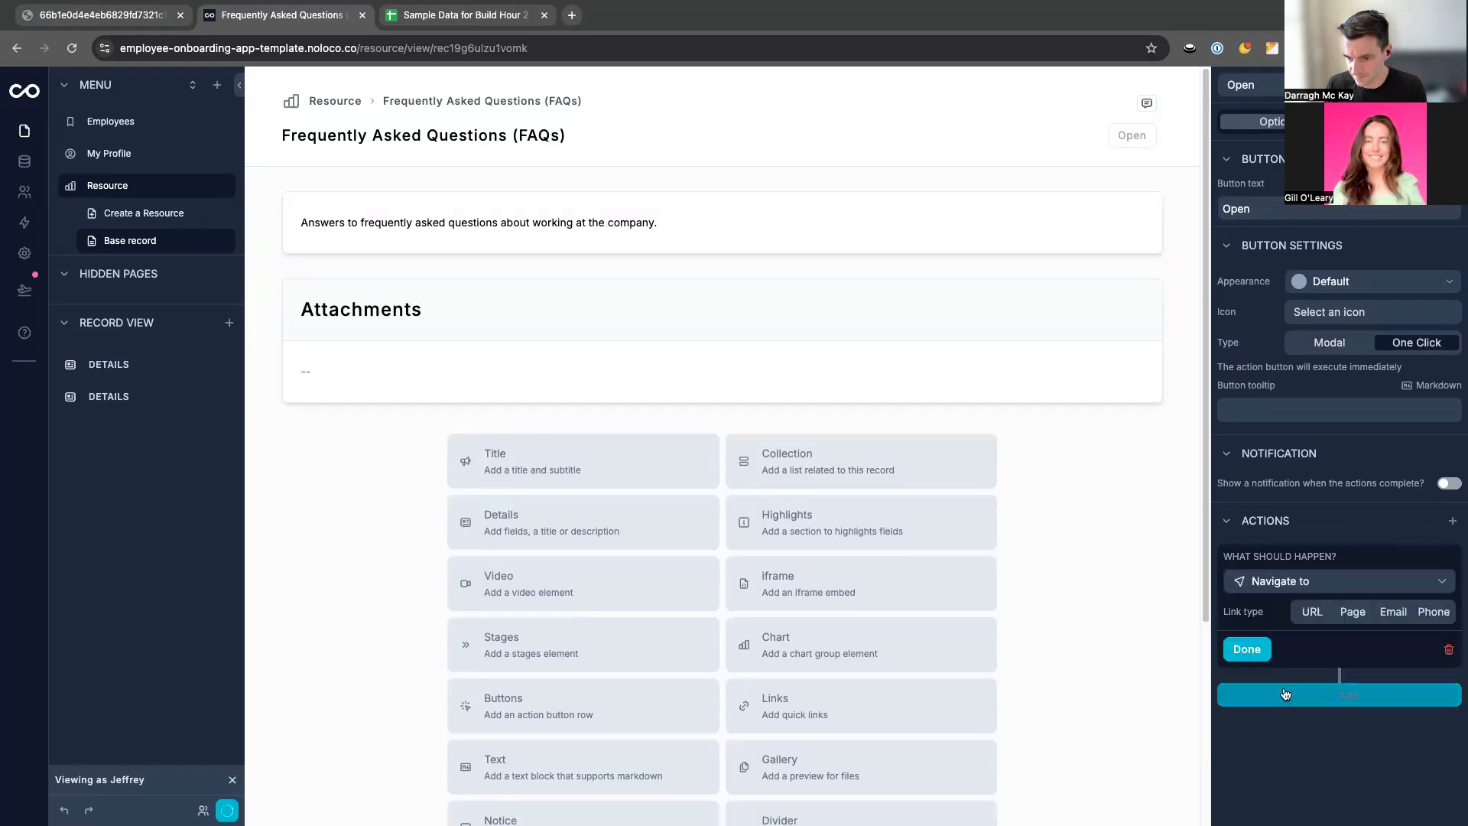
left_click(1311, 613)
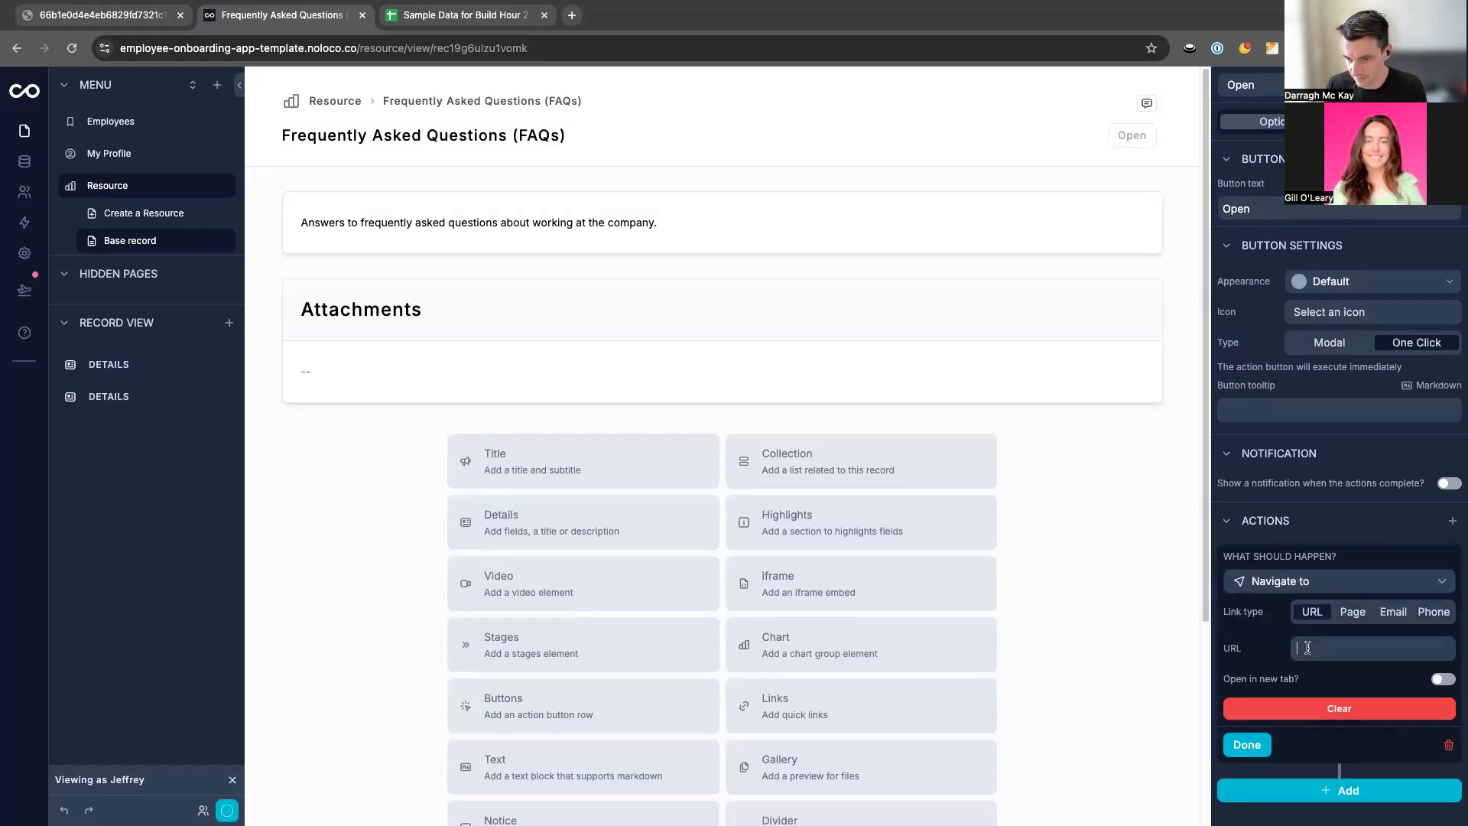
left_click(1253, 520)
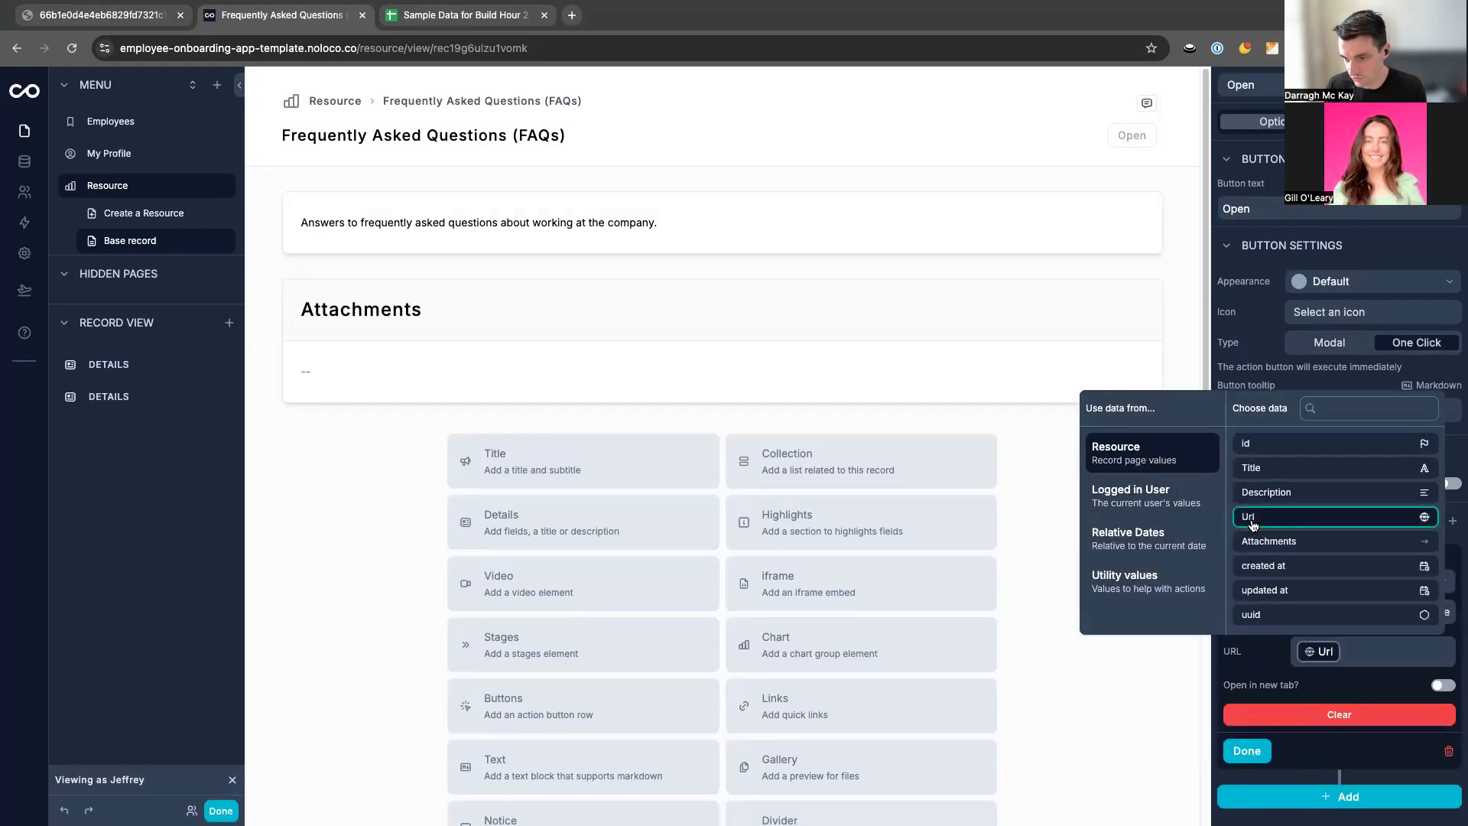
left_click(1269, 356)
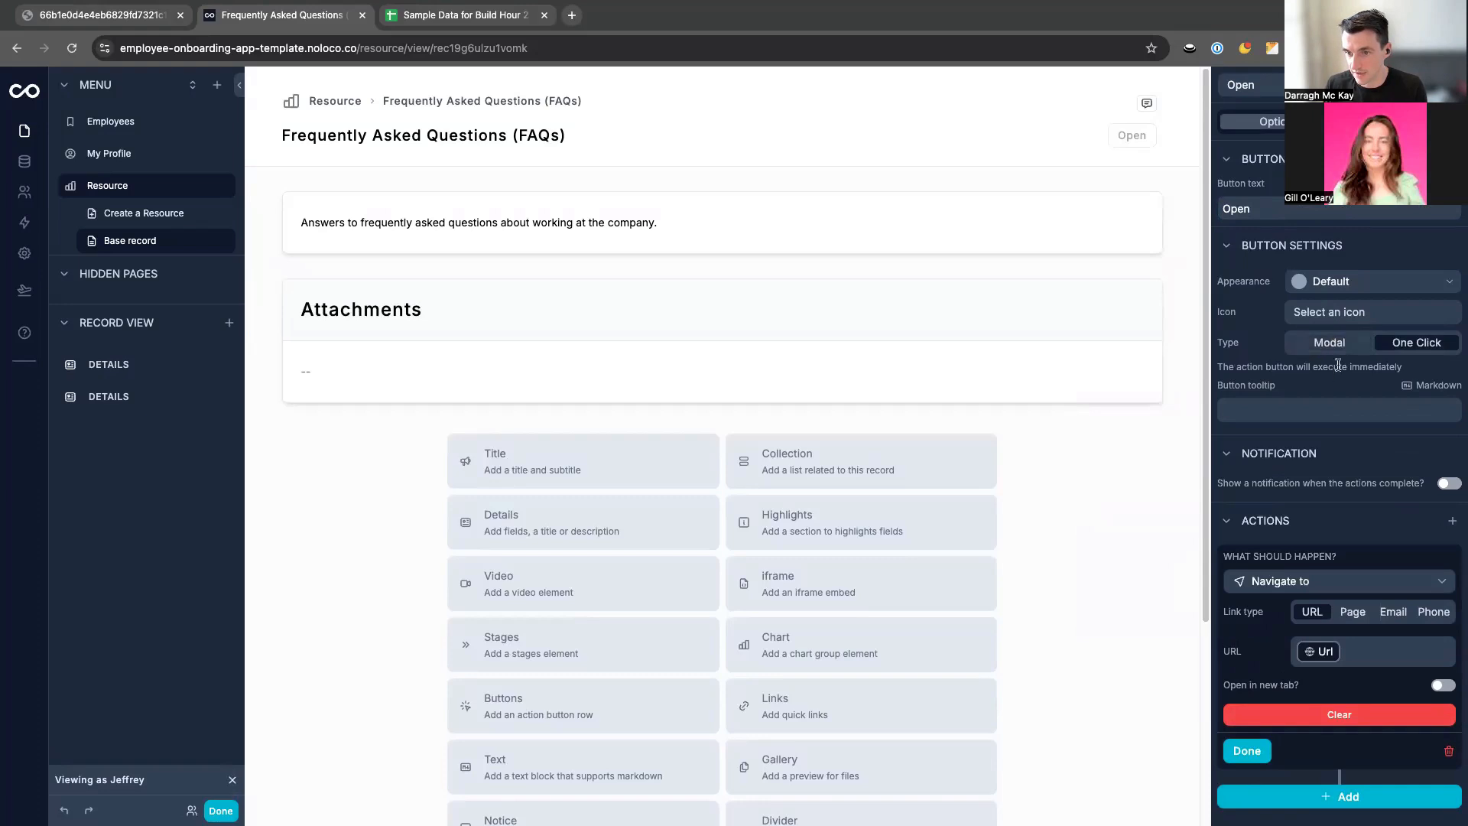
Set the Open button's tooltip to "Open this resource URL".
left_click(1283, 402)
type("Ope")
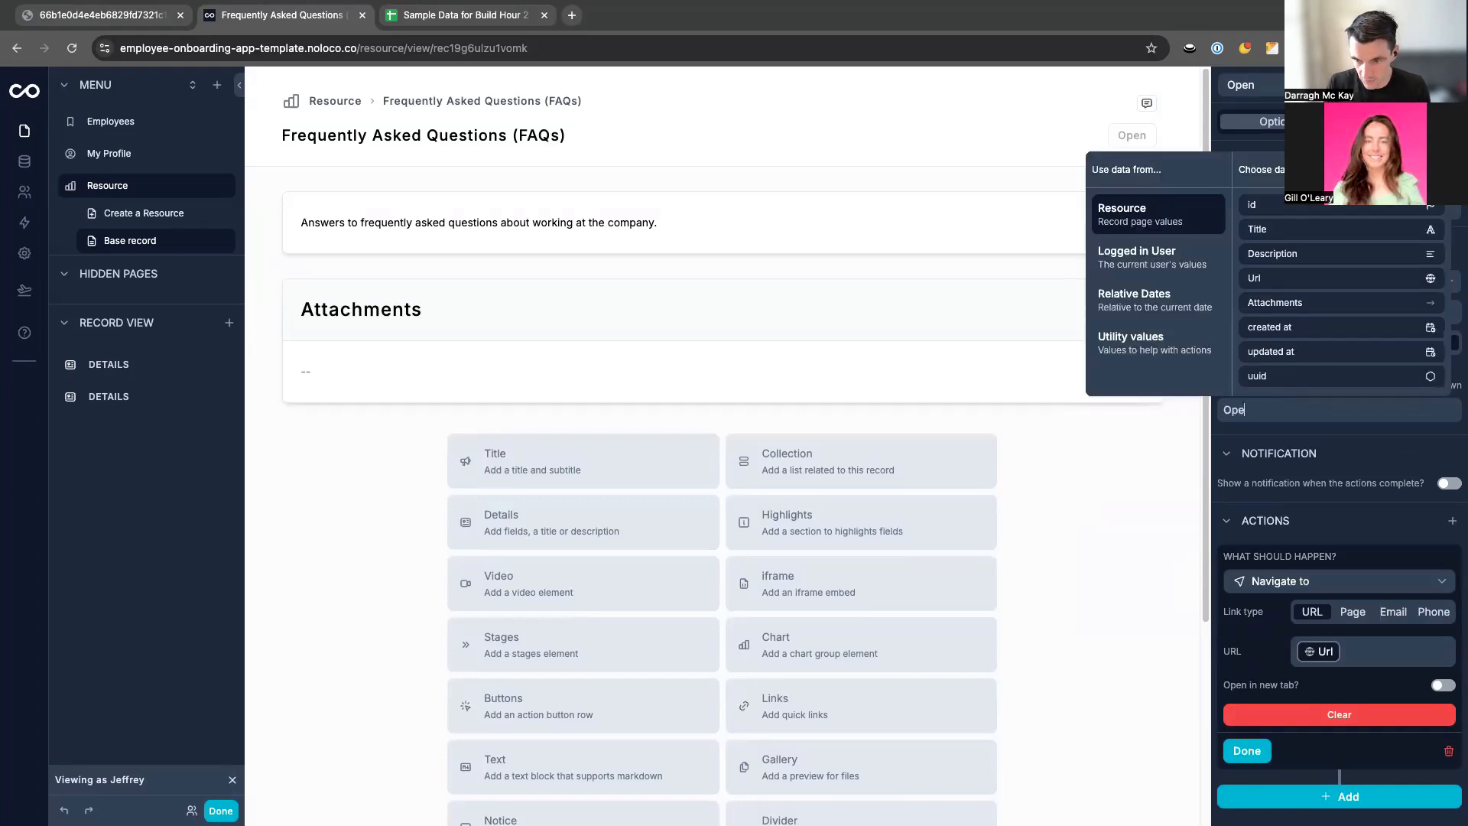
type("n this resource URL")
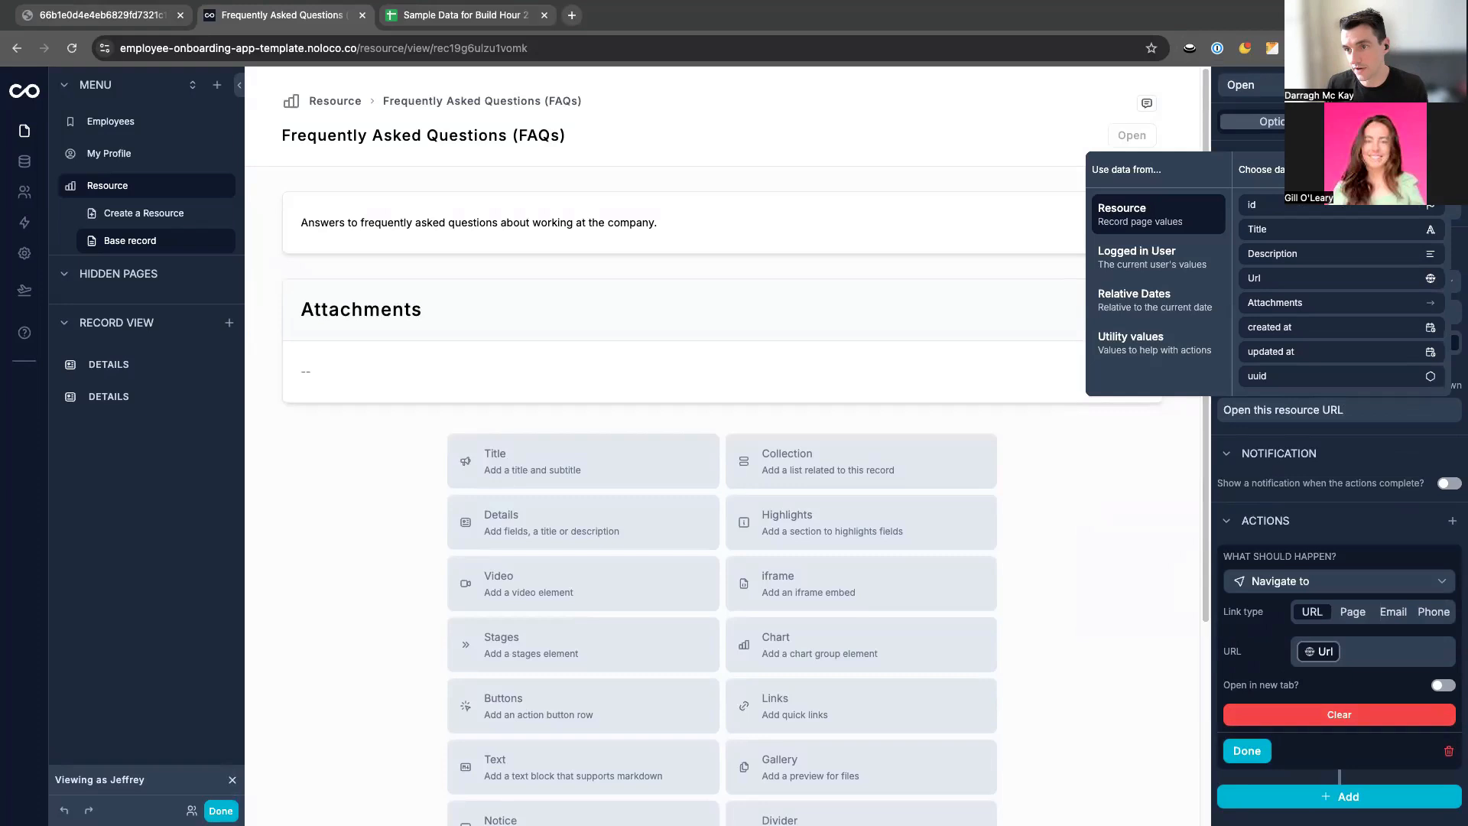
Add a visibility rule to show the Open button only when the resource's Url is not empty, and preview the record page.
left_click(1400, 121)
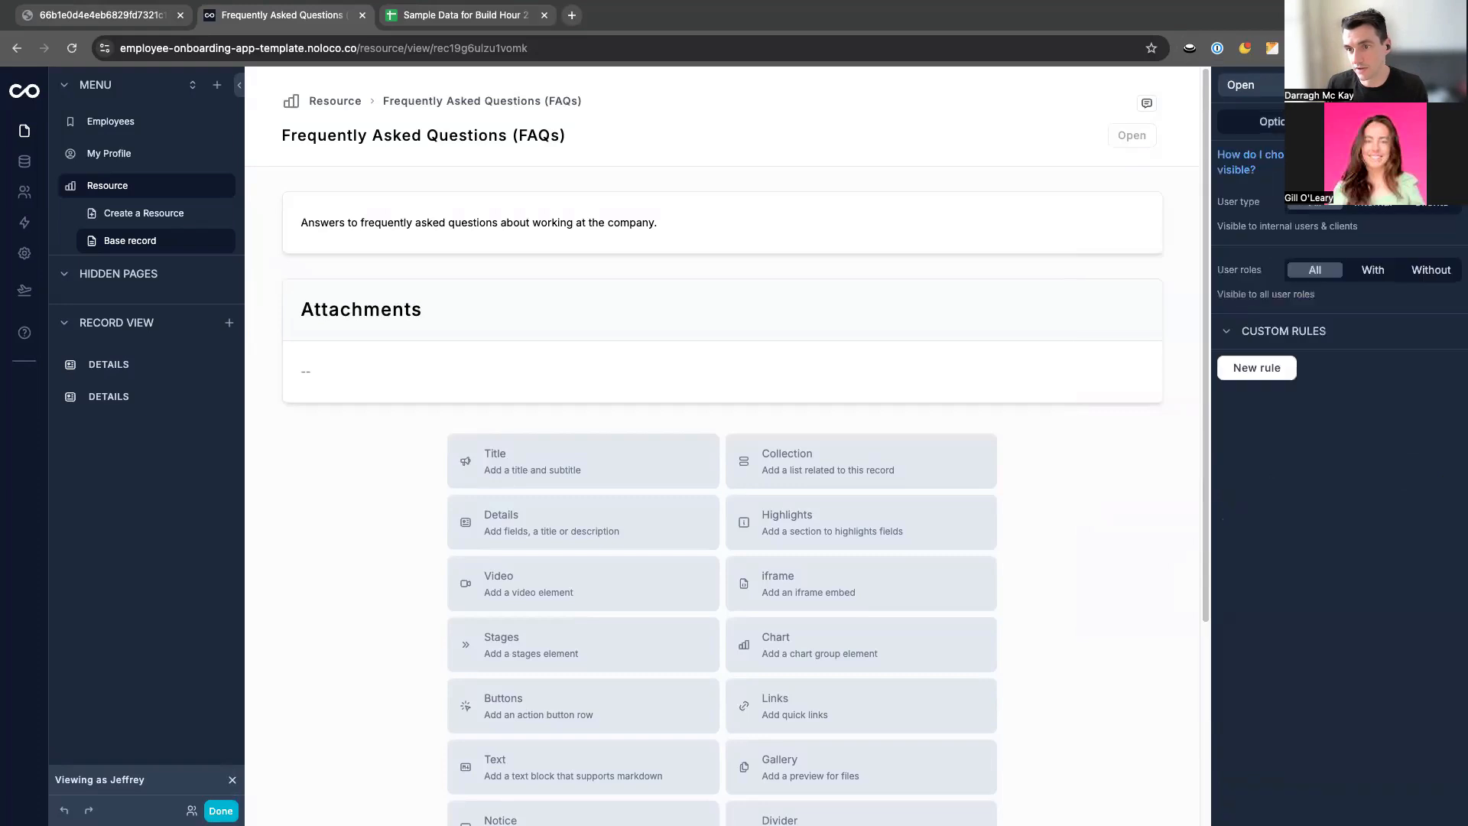
left_click(1254, 370)
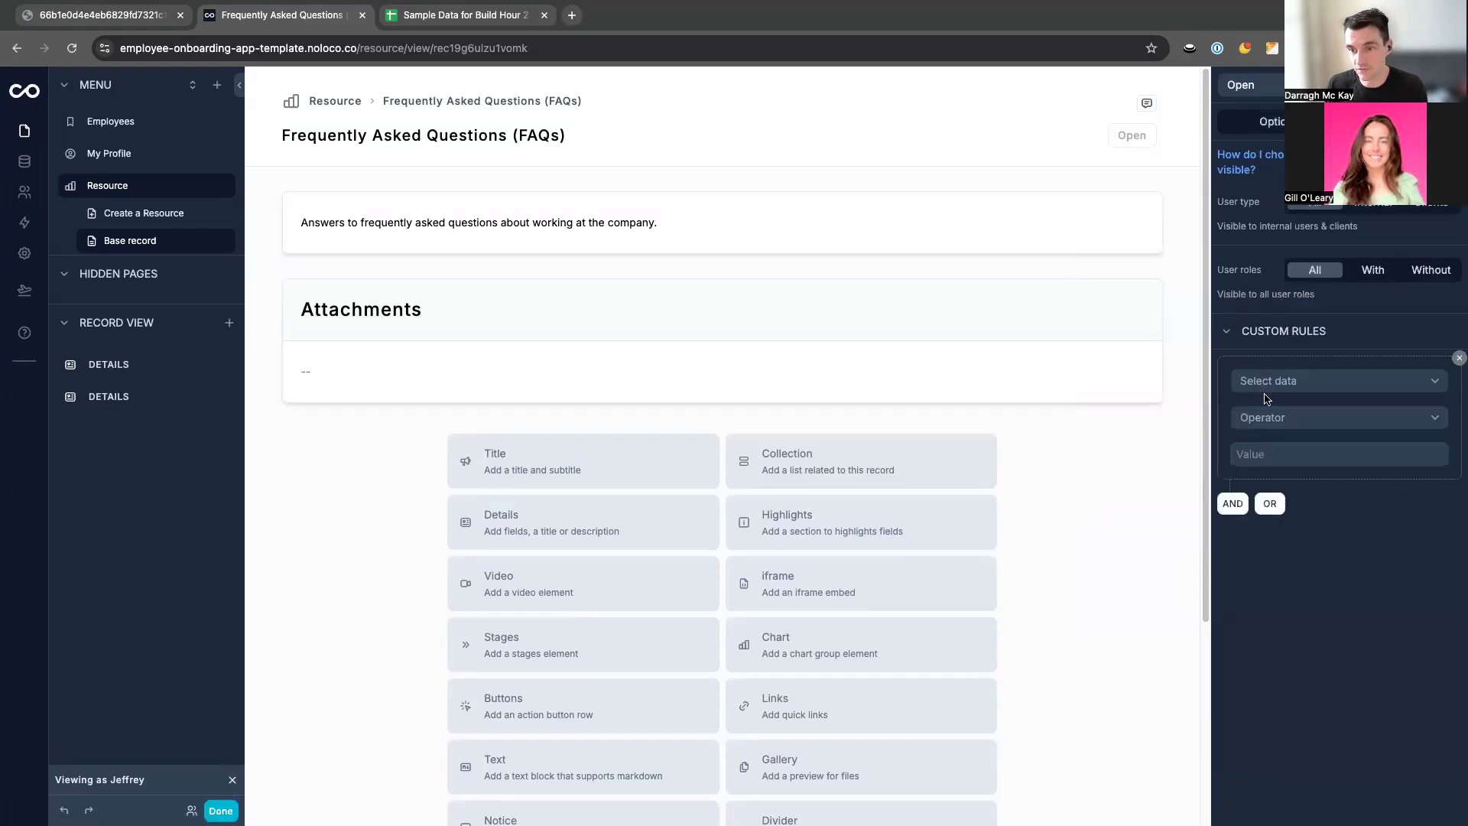
left_click(1270, 384)
mouse_move(1249, 462)
left_click(1150, 457)
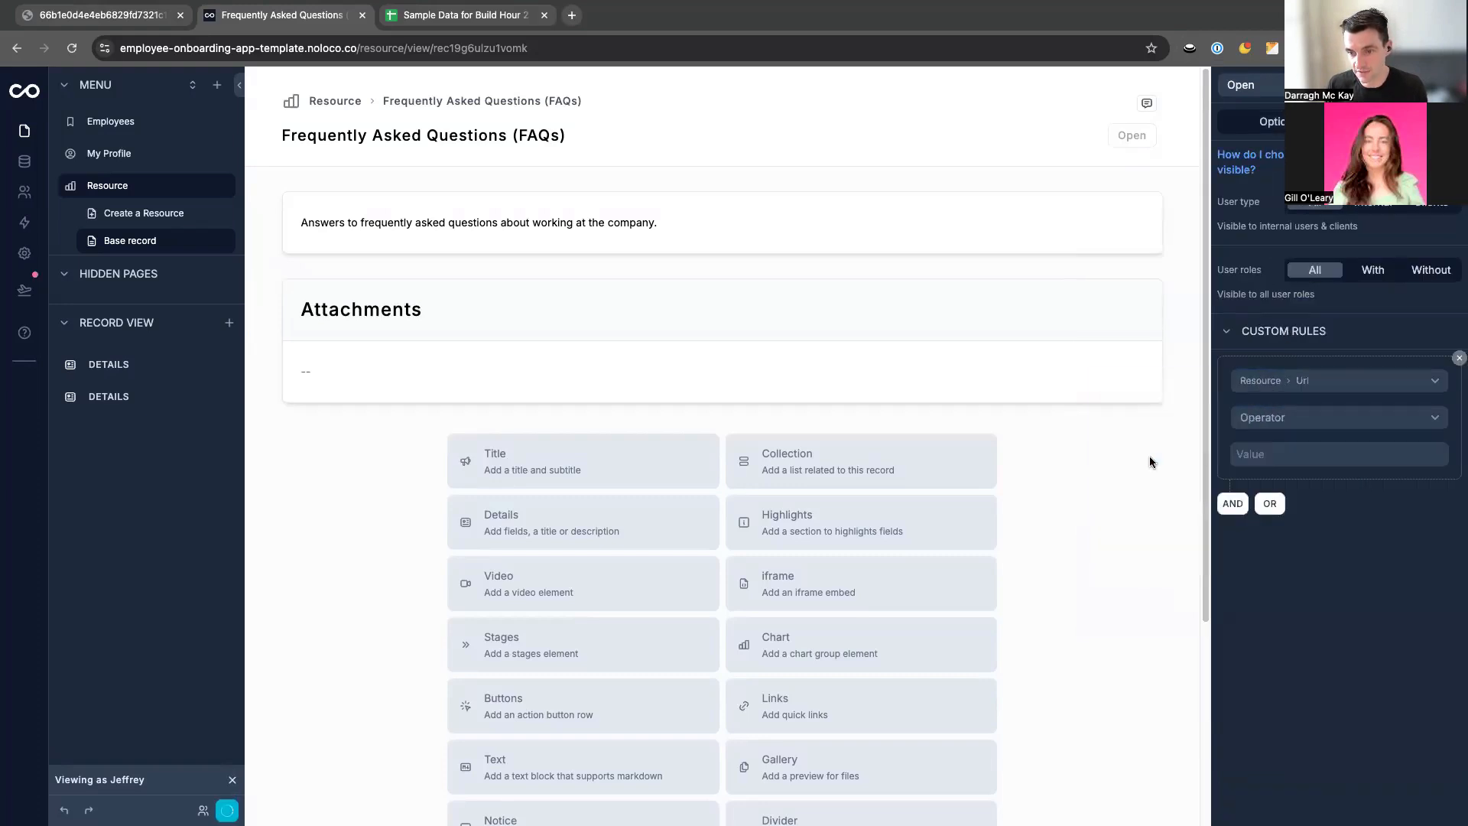
left_click(1276, 422)
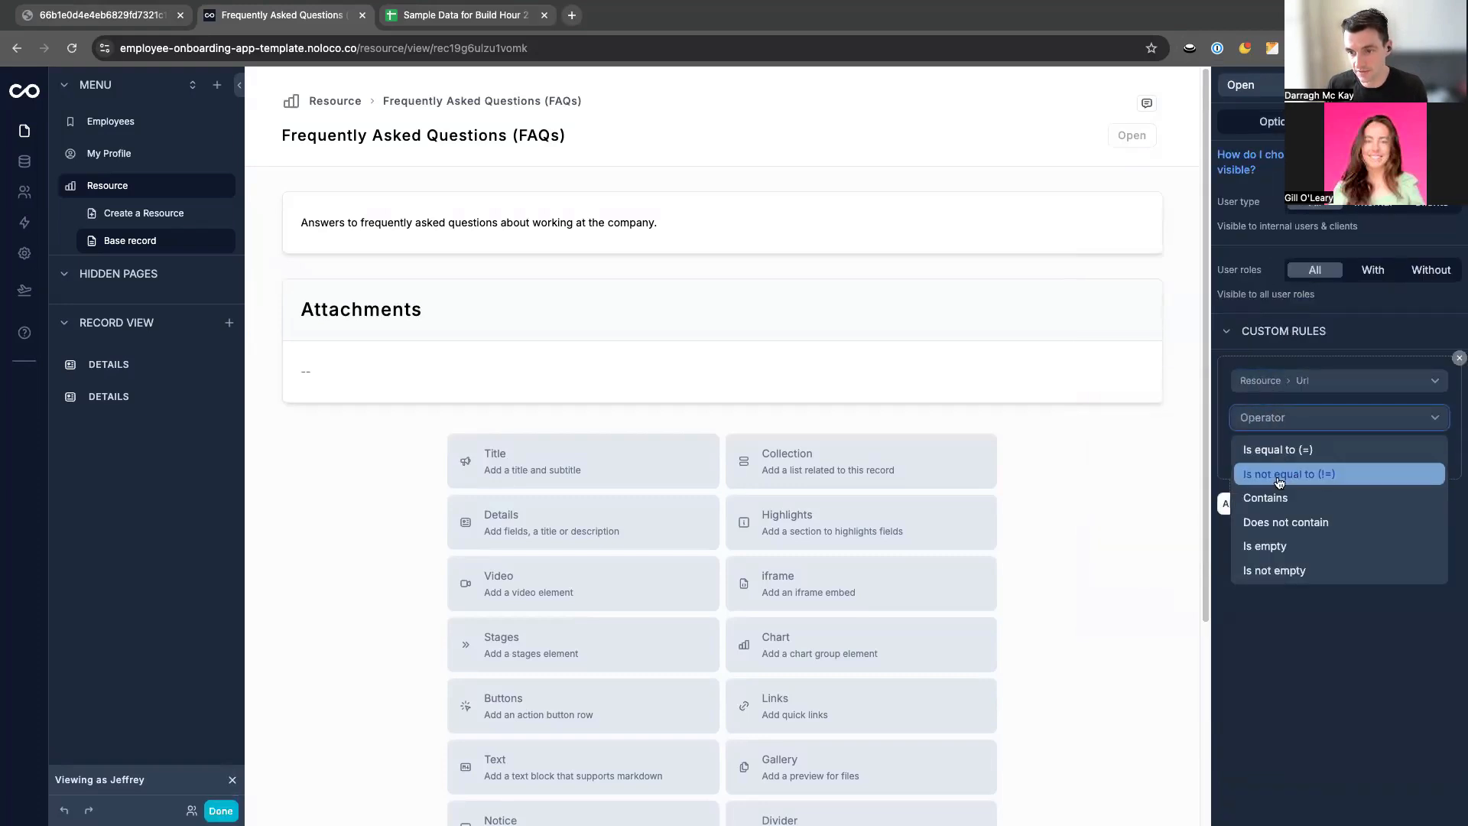
left_click(1276, 570)
key("super+e")
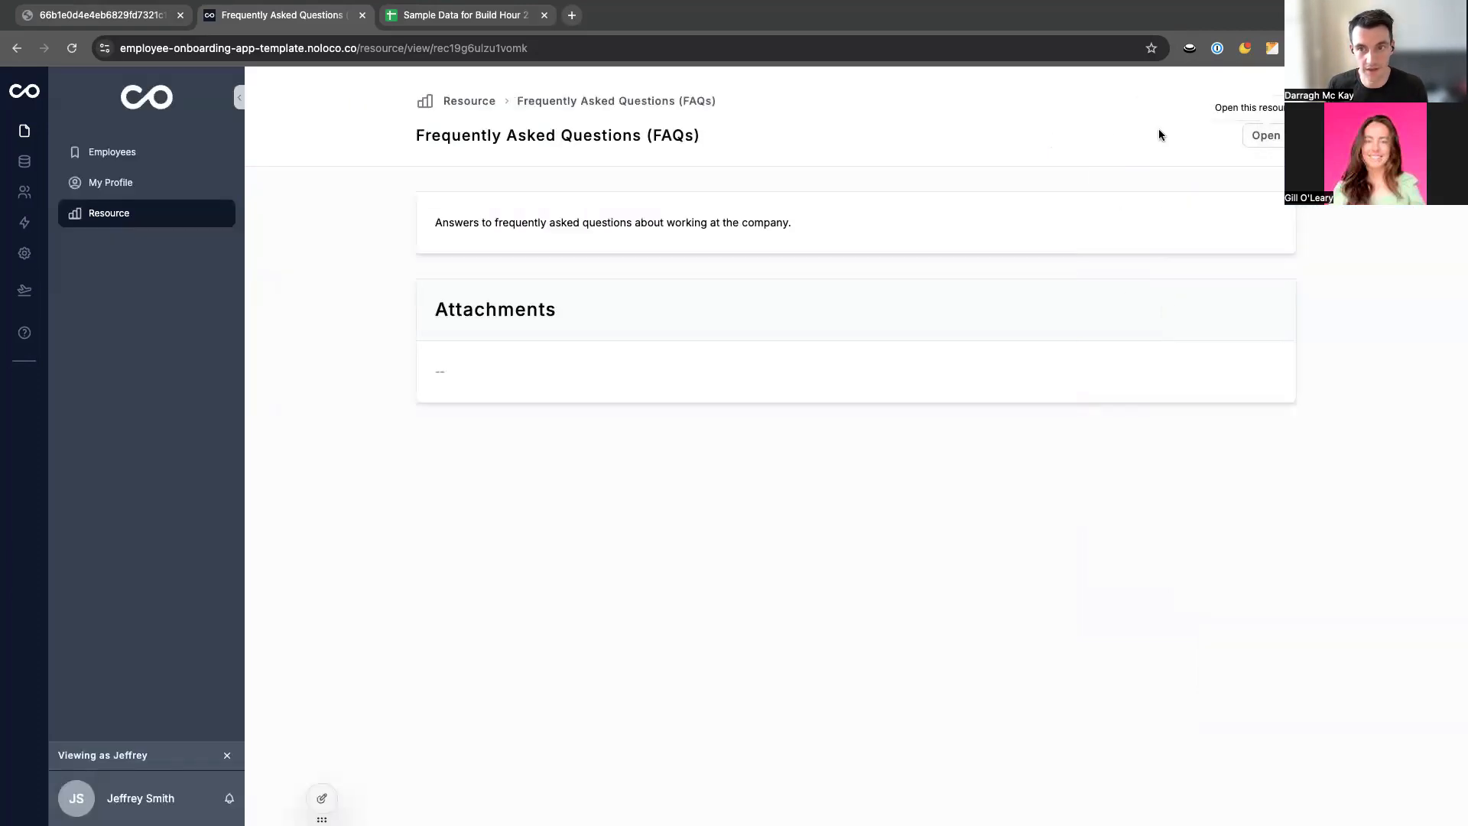
key("super+e")
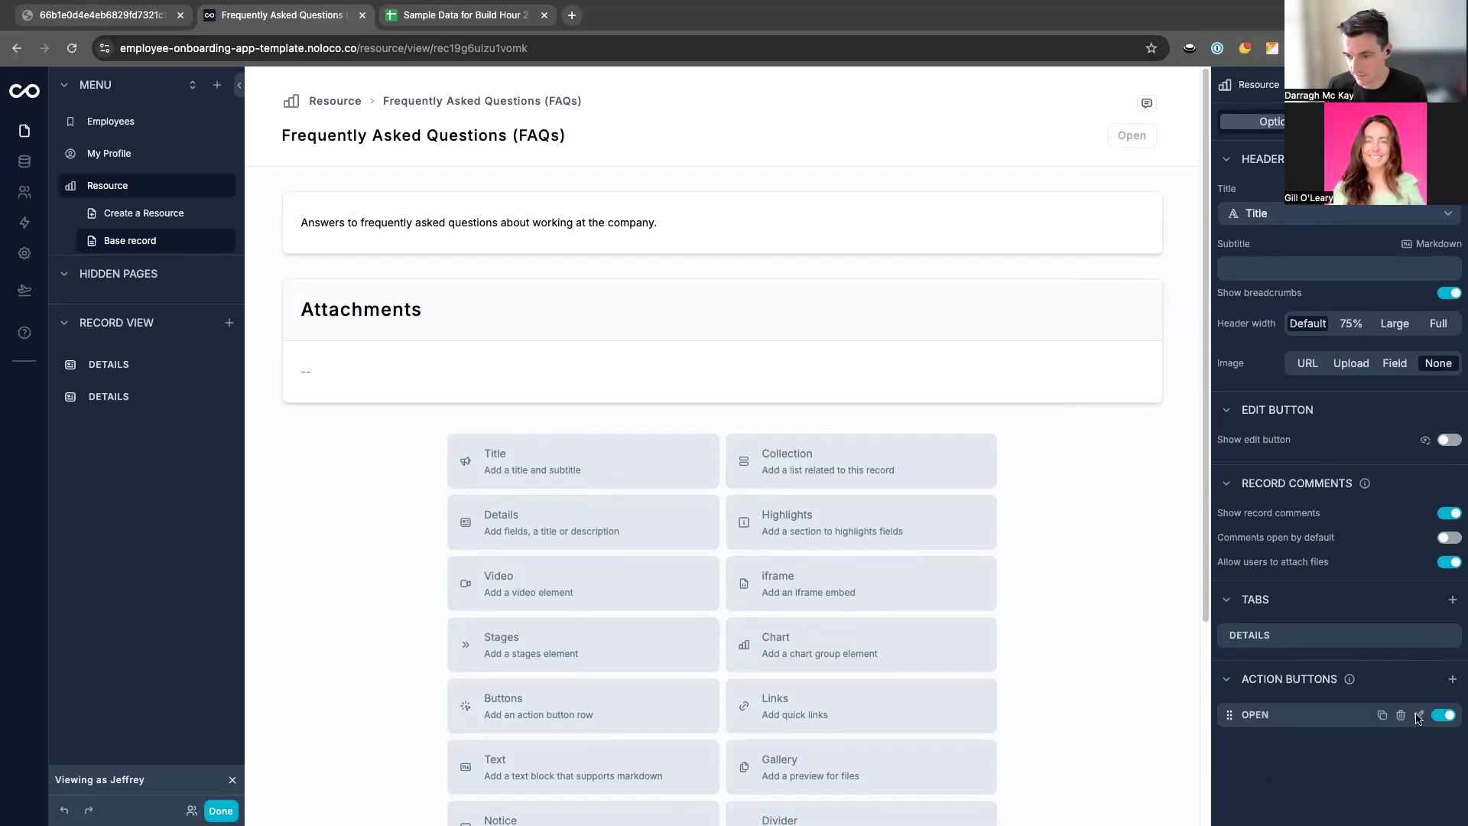
Set the Open button's Navigate to action to open the resource's Url in a new tab.
left_click(1419, 716)
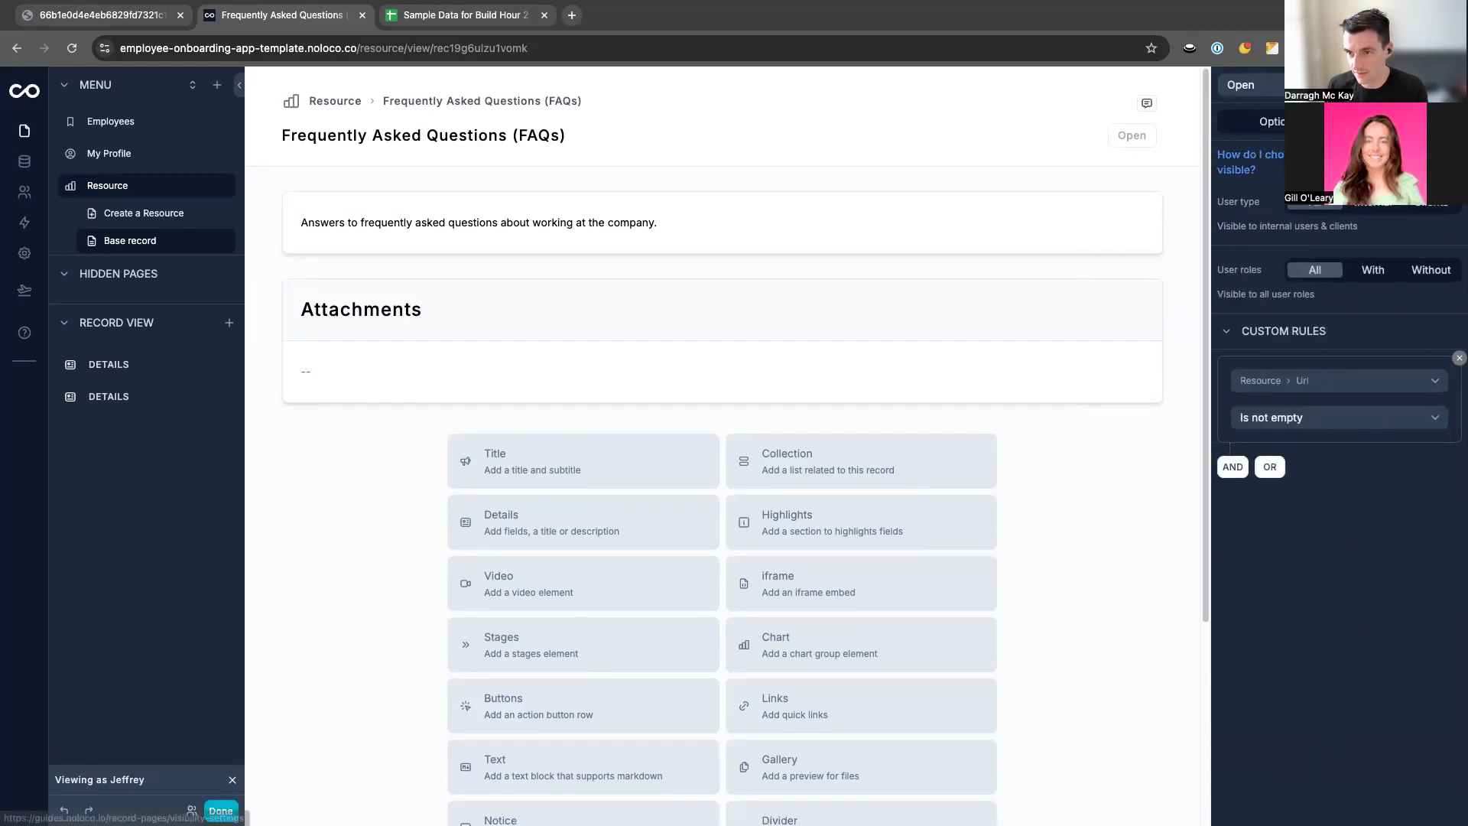
left_click(1254, 121)
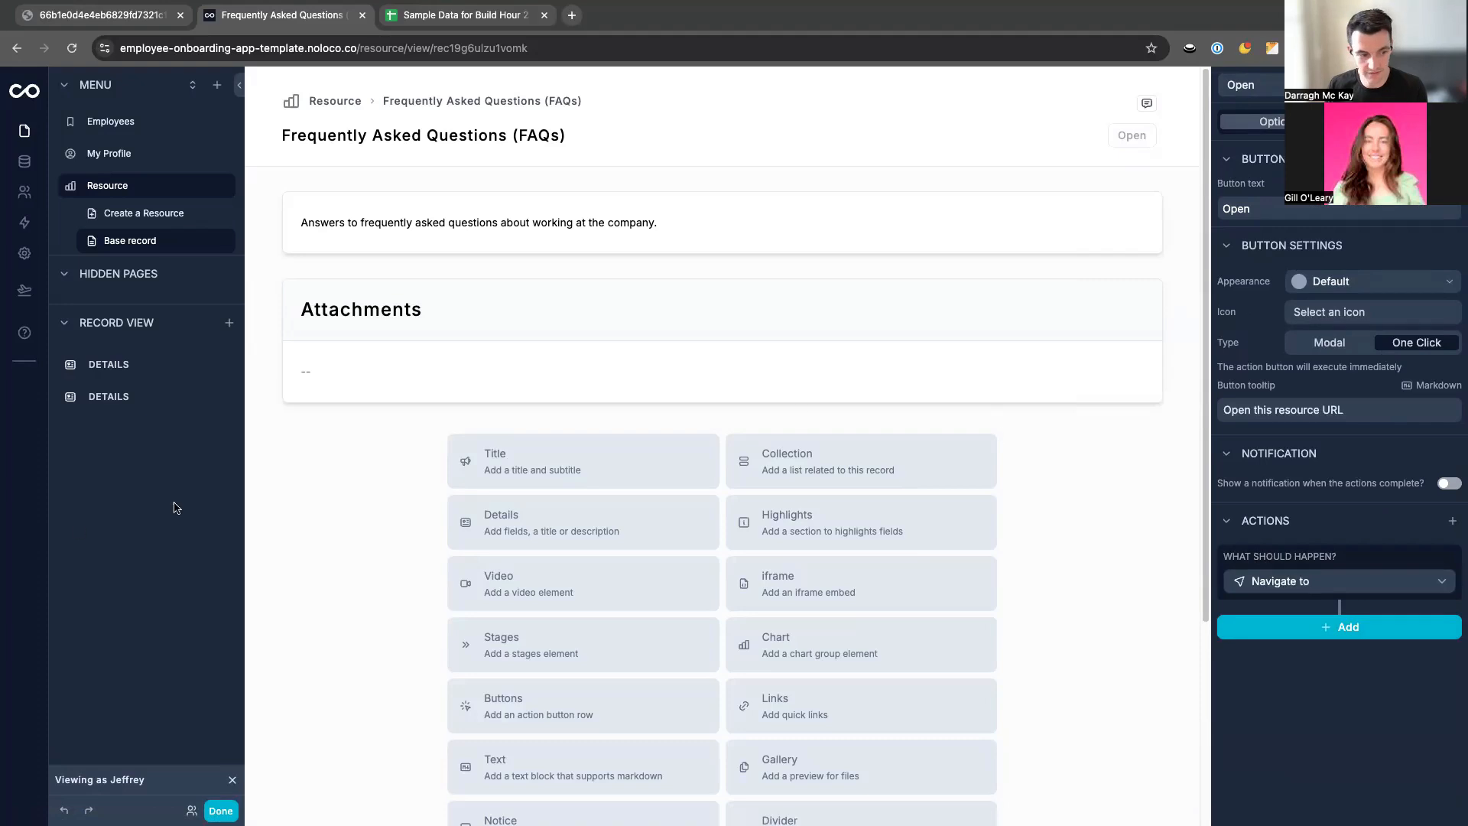
left_click(1337, 564)
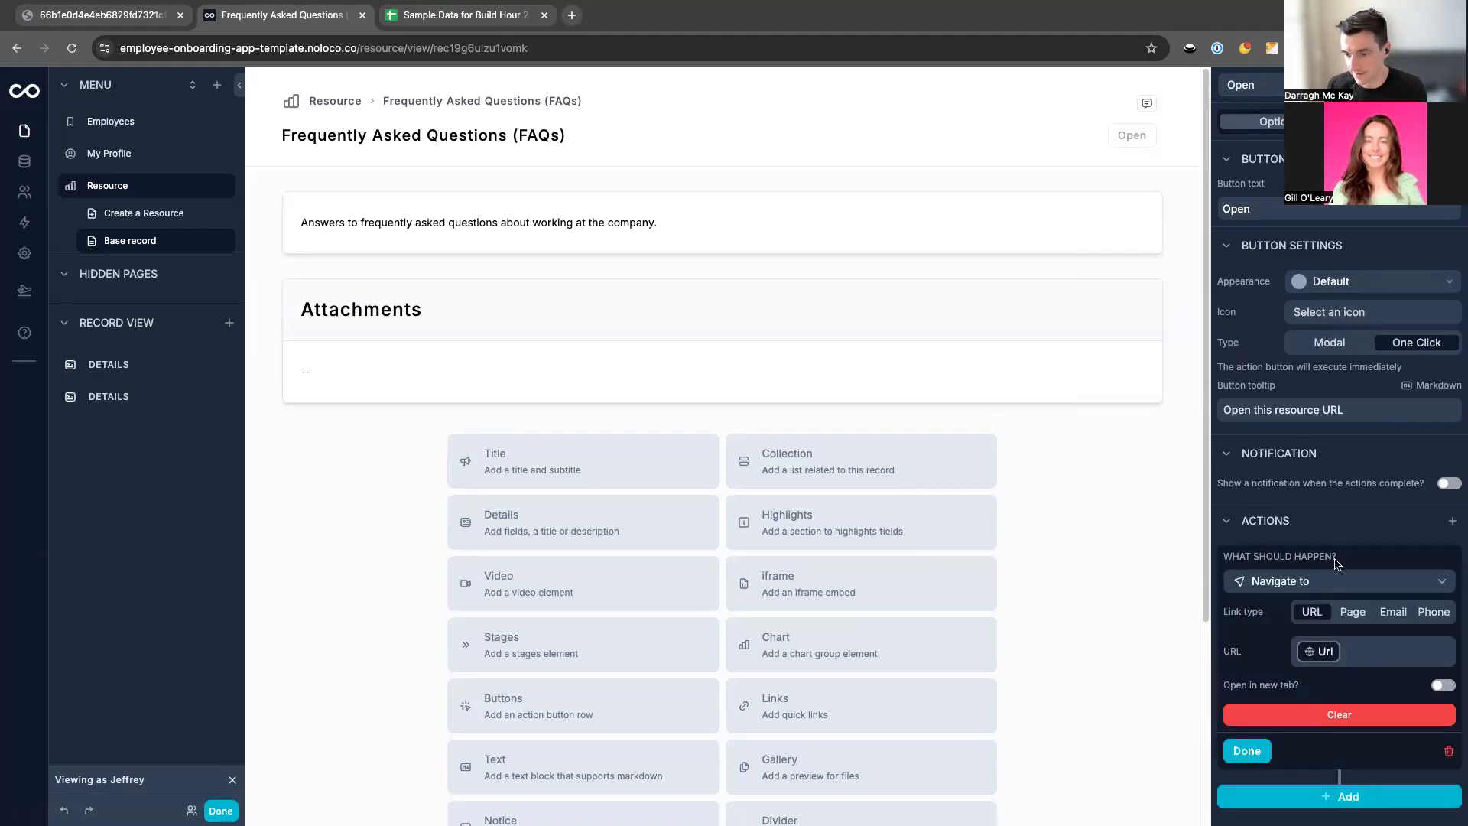
left_click(1443, 685)
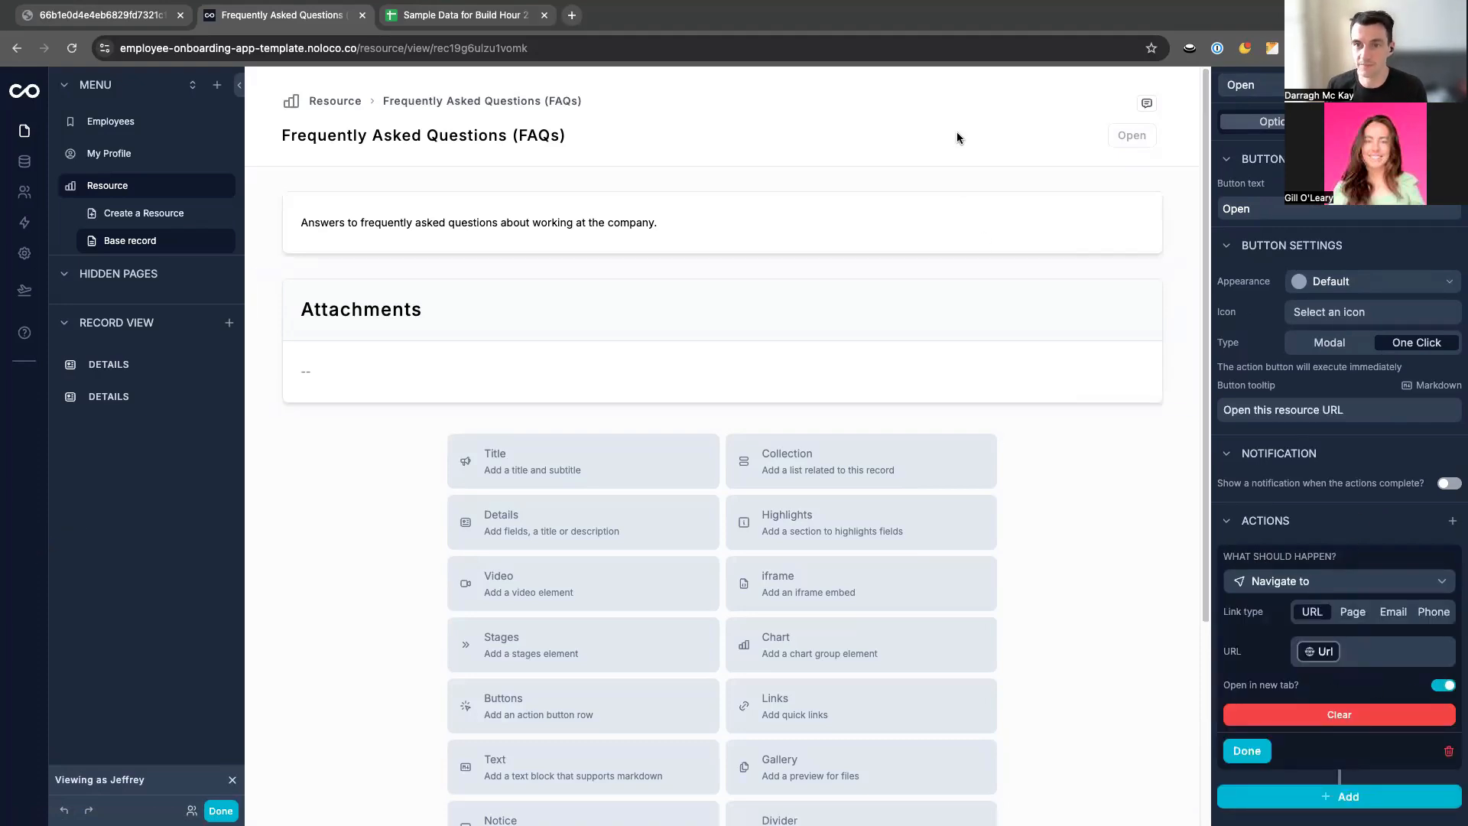
Preview the FAQs record page, test the Open button, close the resulting browser tab and return to editing.
key("super+e")
left_click(1249, 138)
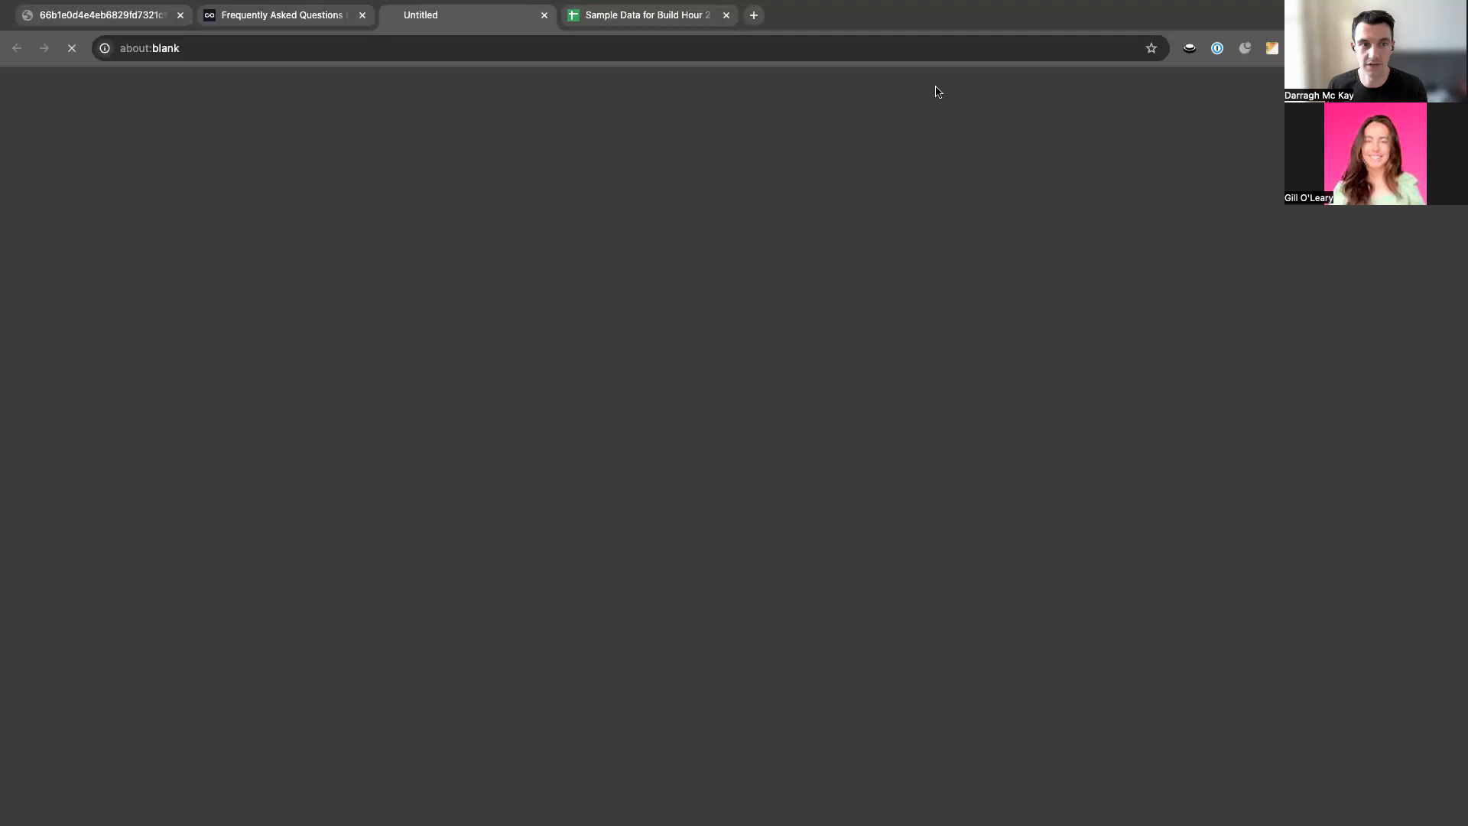
left_click(544, 15)
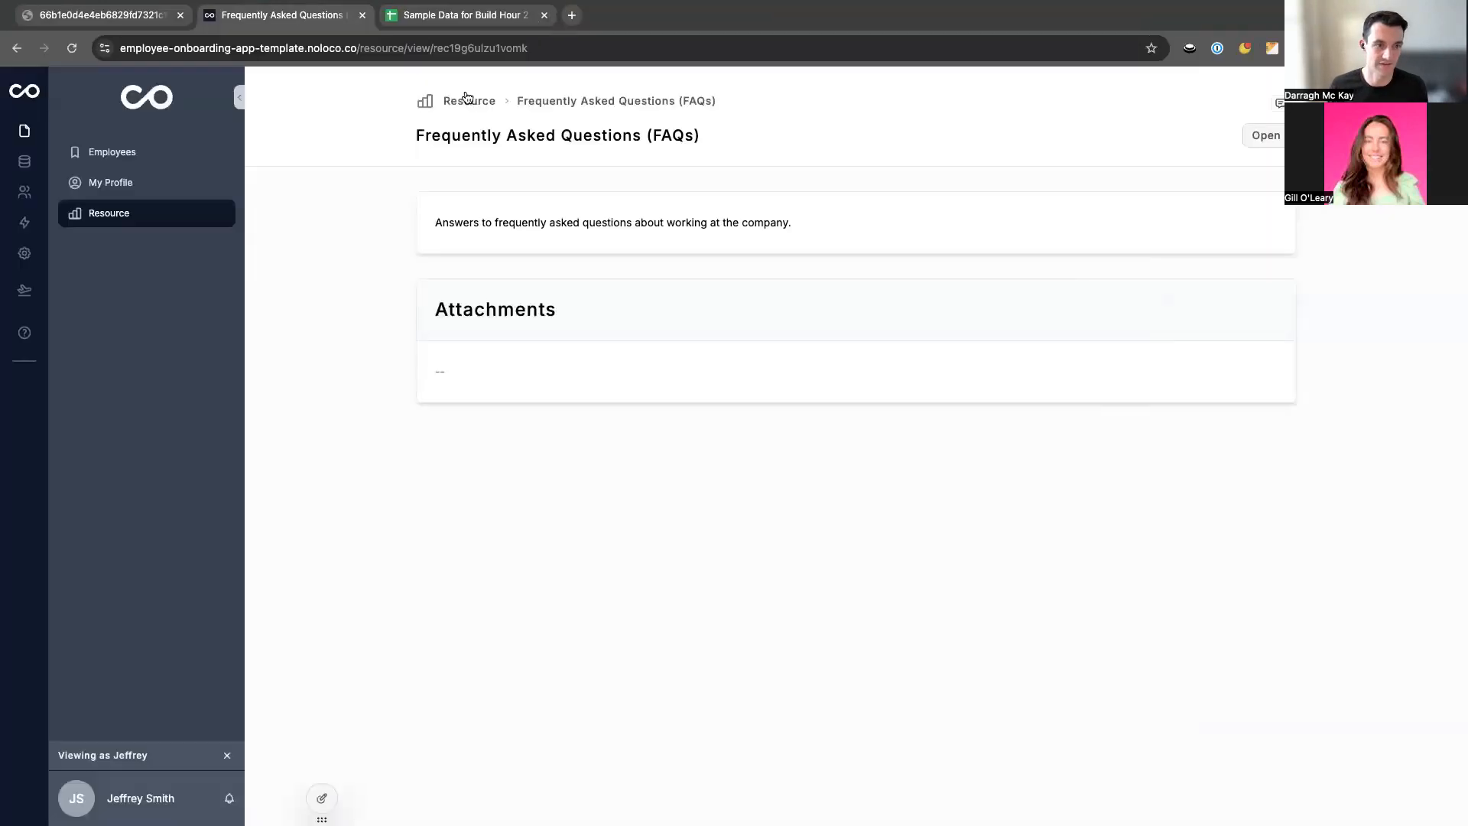
key("super+e")
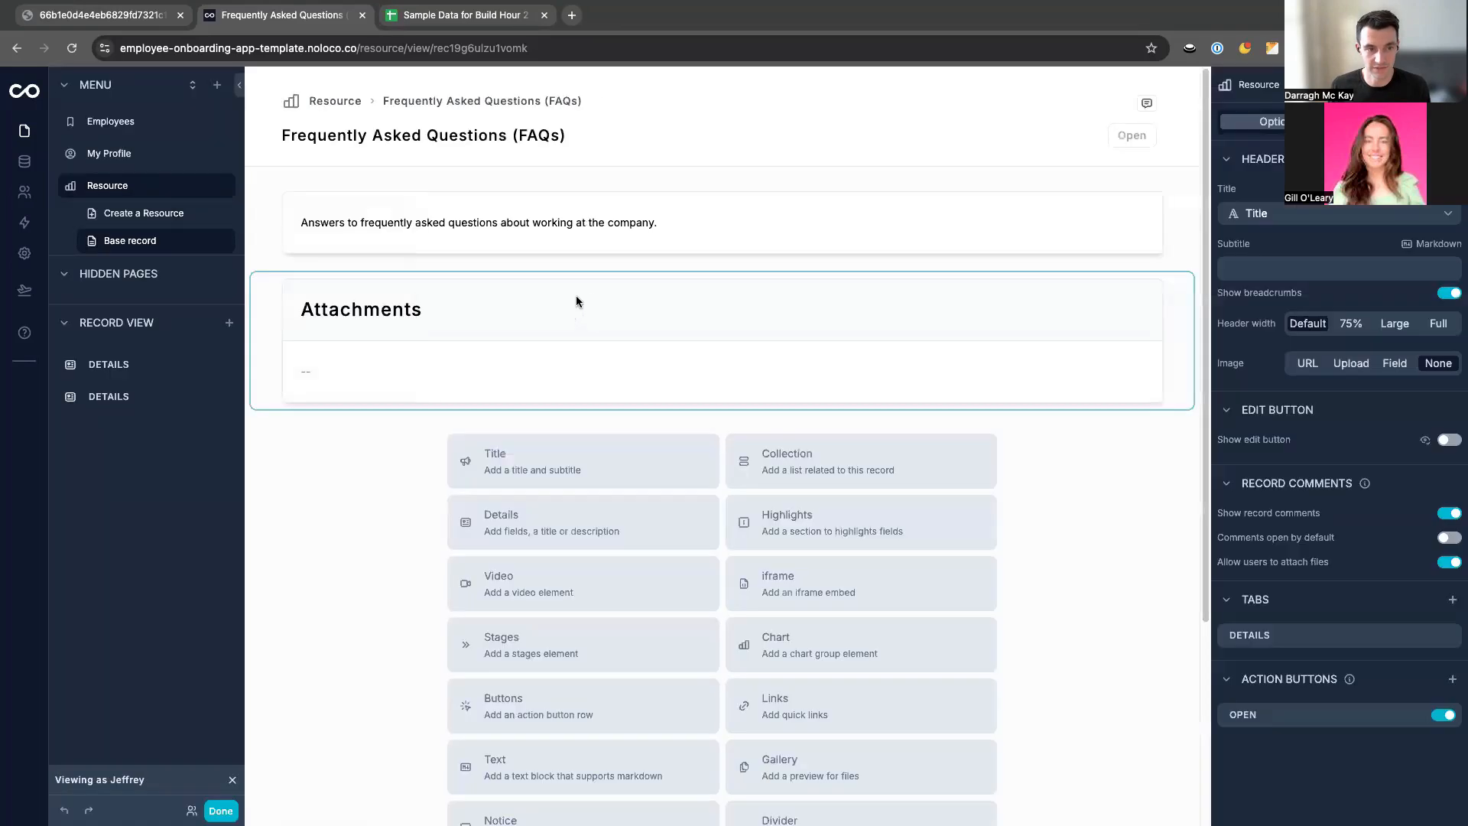
Add a custom visibility rule to the Attachments section so it shows only when Resource > Attachments > id (list) is not empty.
left_click(585, 304)
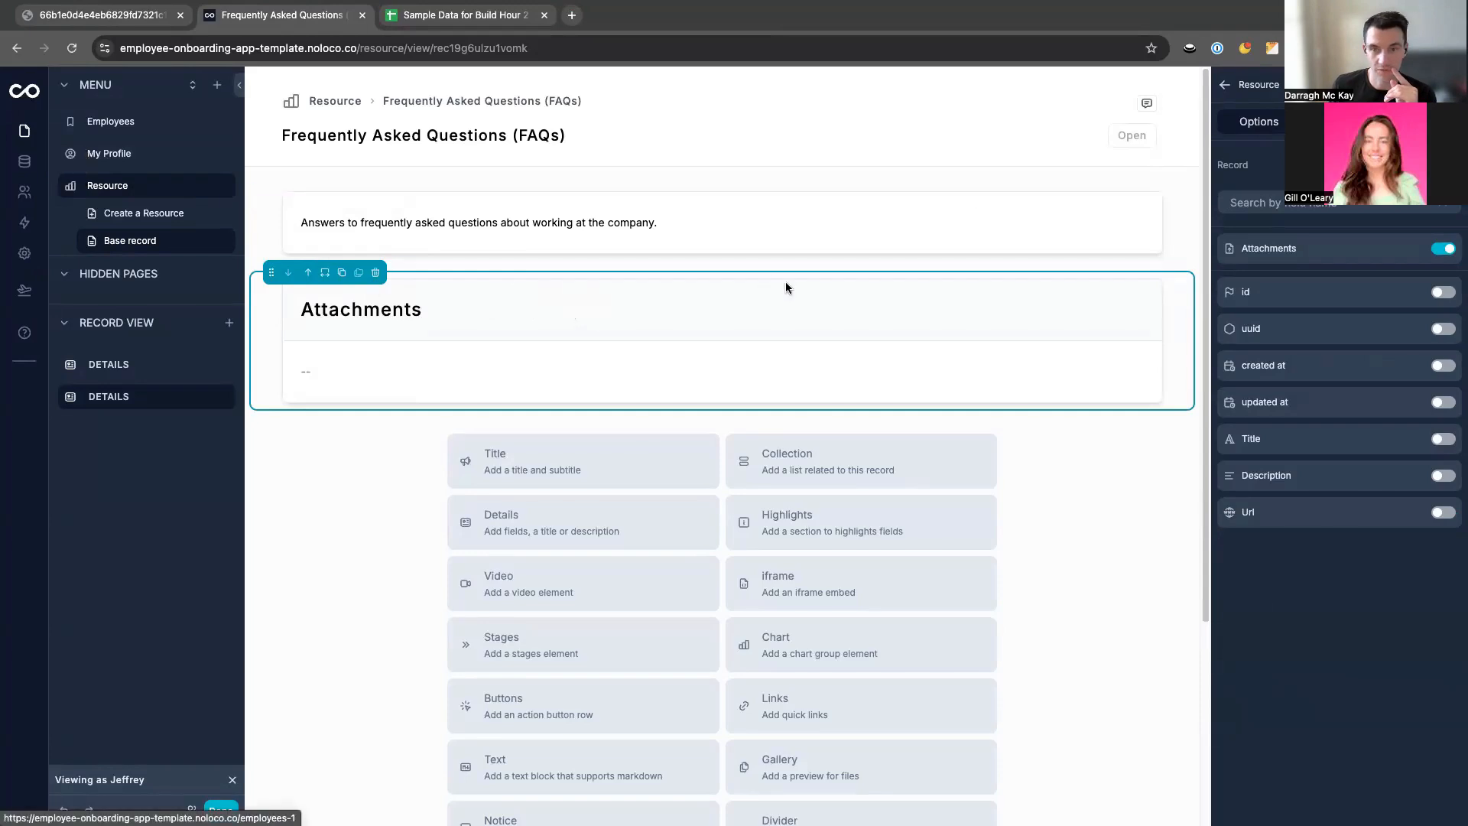
left_click(1419, 122)
left_click(1257, 367)
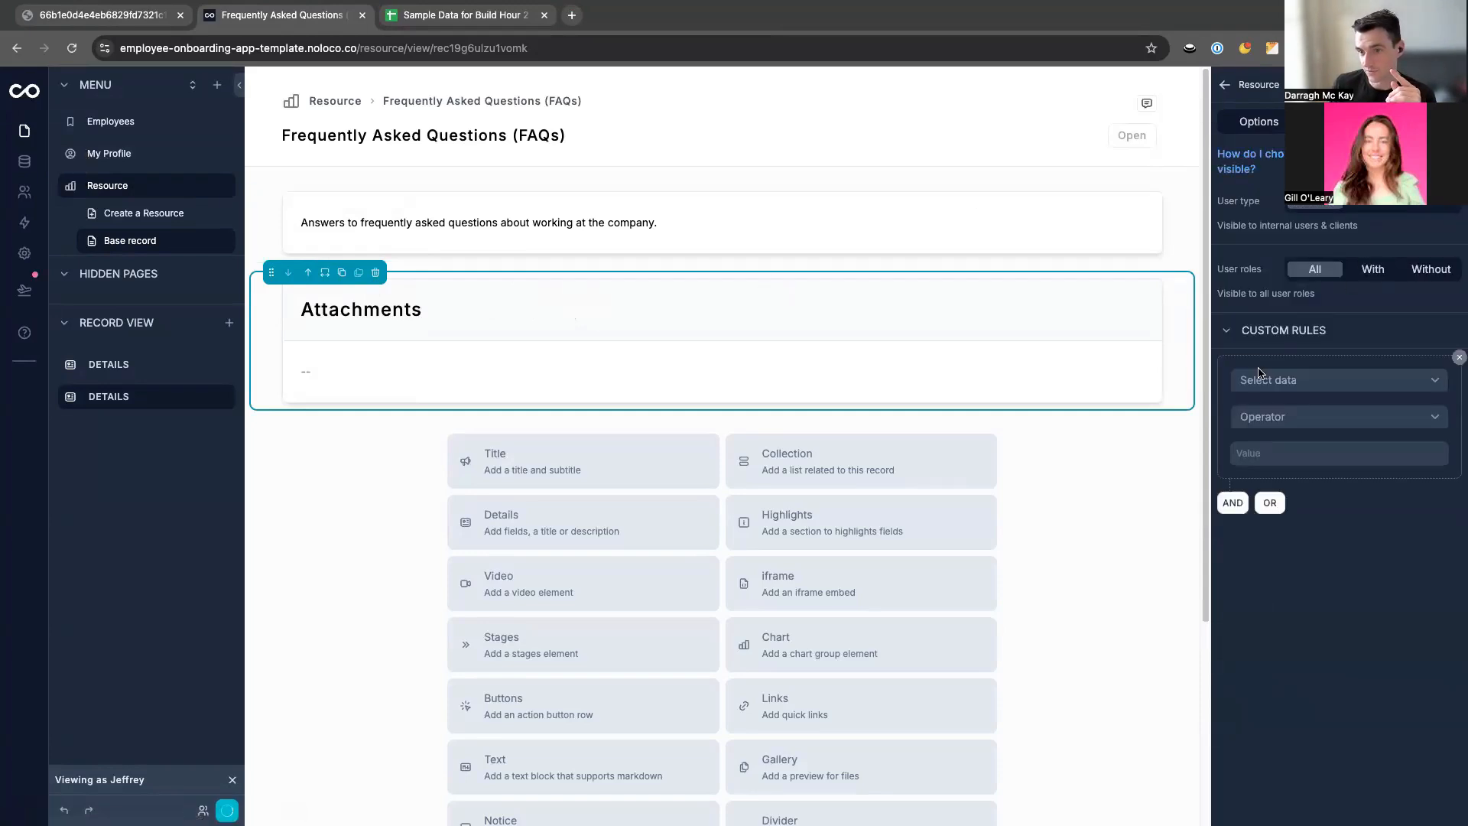
left_click(1300, 380)
mouse_move(1270, 466)
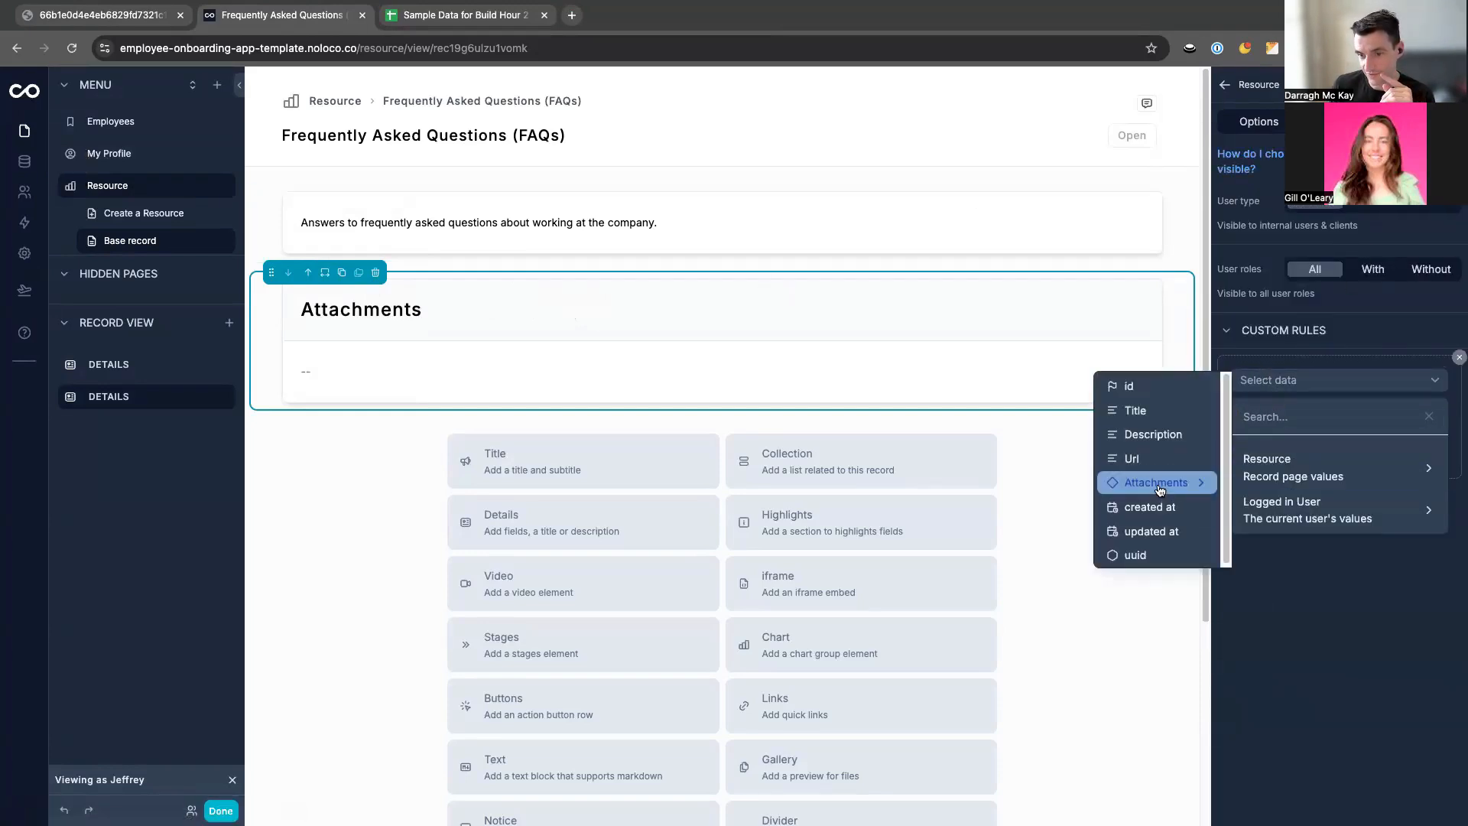
mouse_move(1159, 483)
left_click(1258, 400)
left_click(1284, 429)
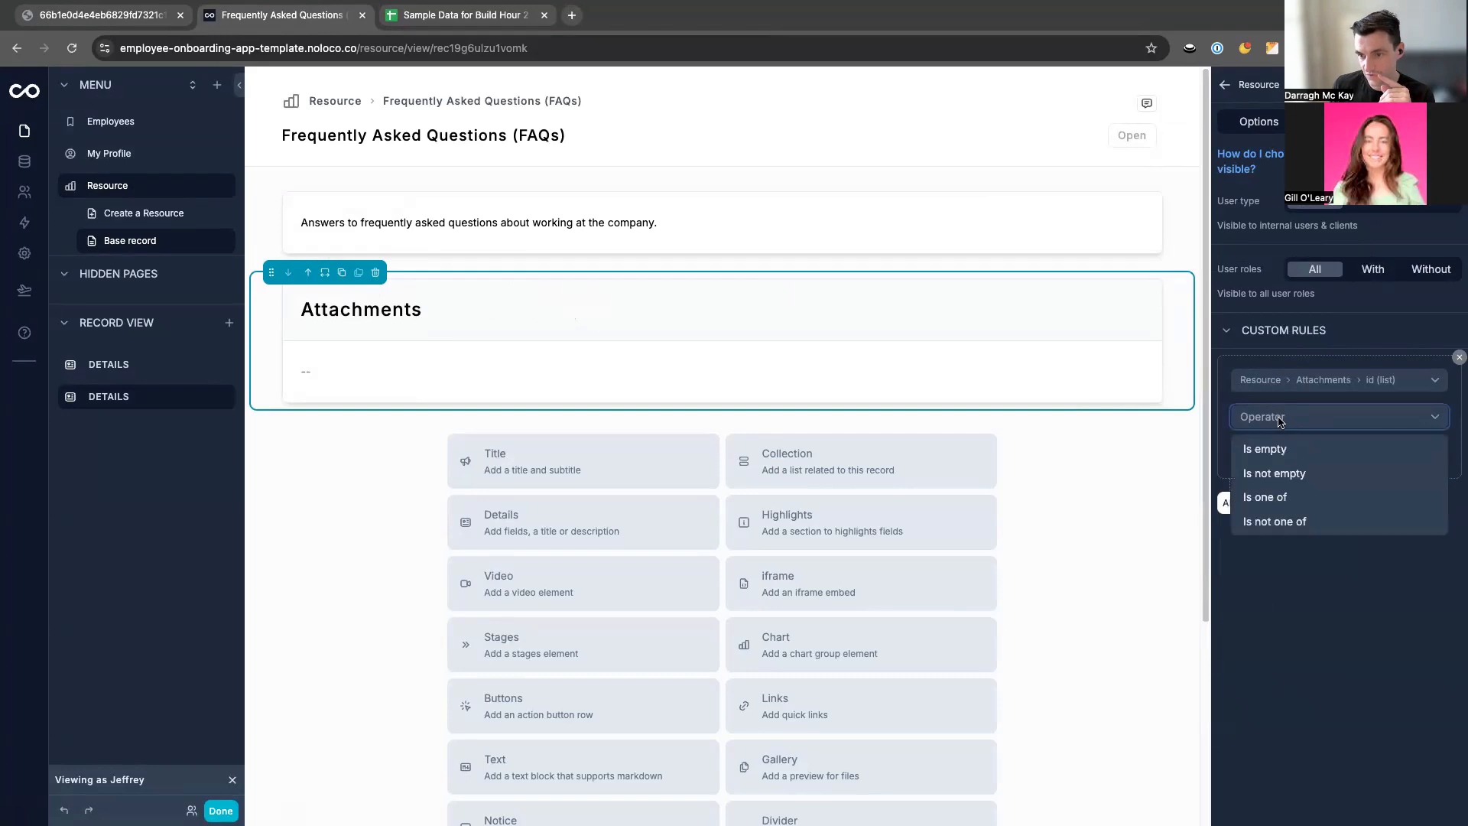
left_click(1279, 472)
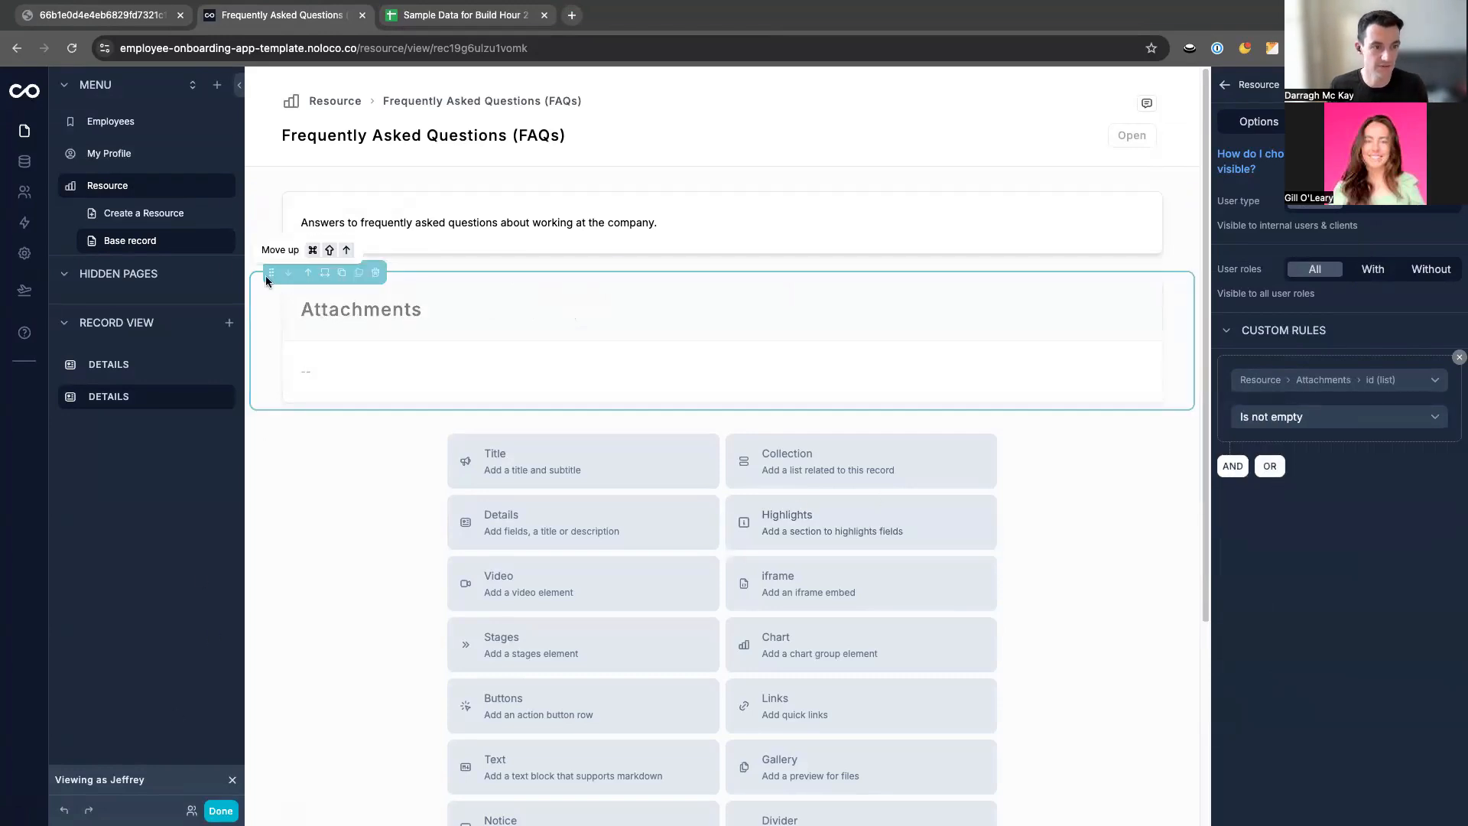
Start a new field in the Employees data table and name it "Bookmarks".
left_click(26, 160)
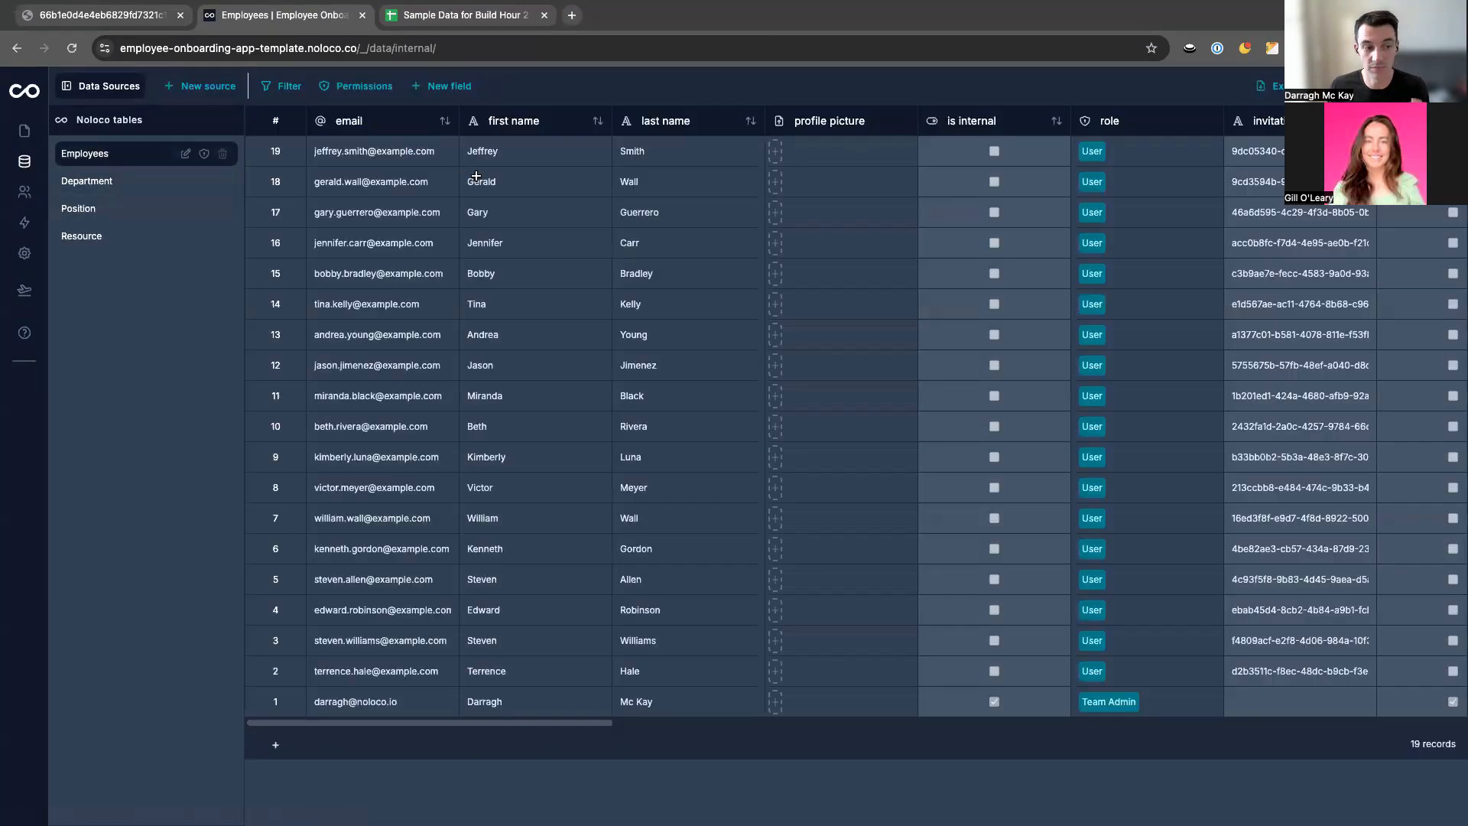
left_click(449, 86)
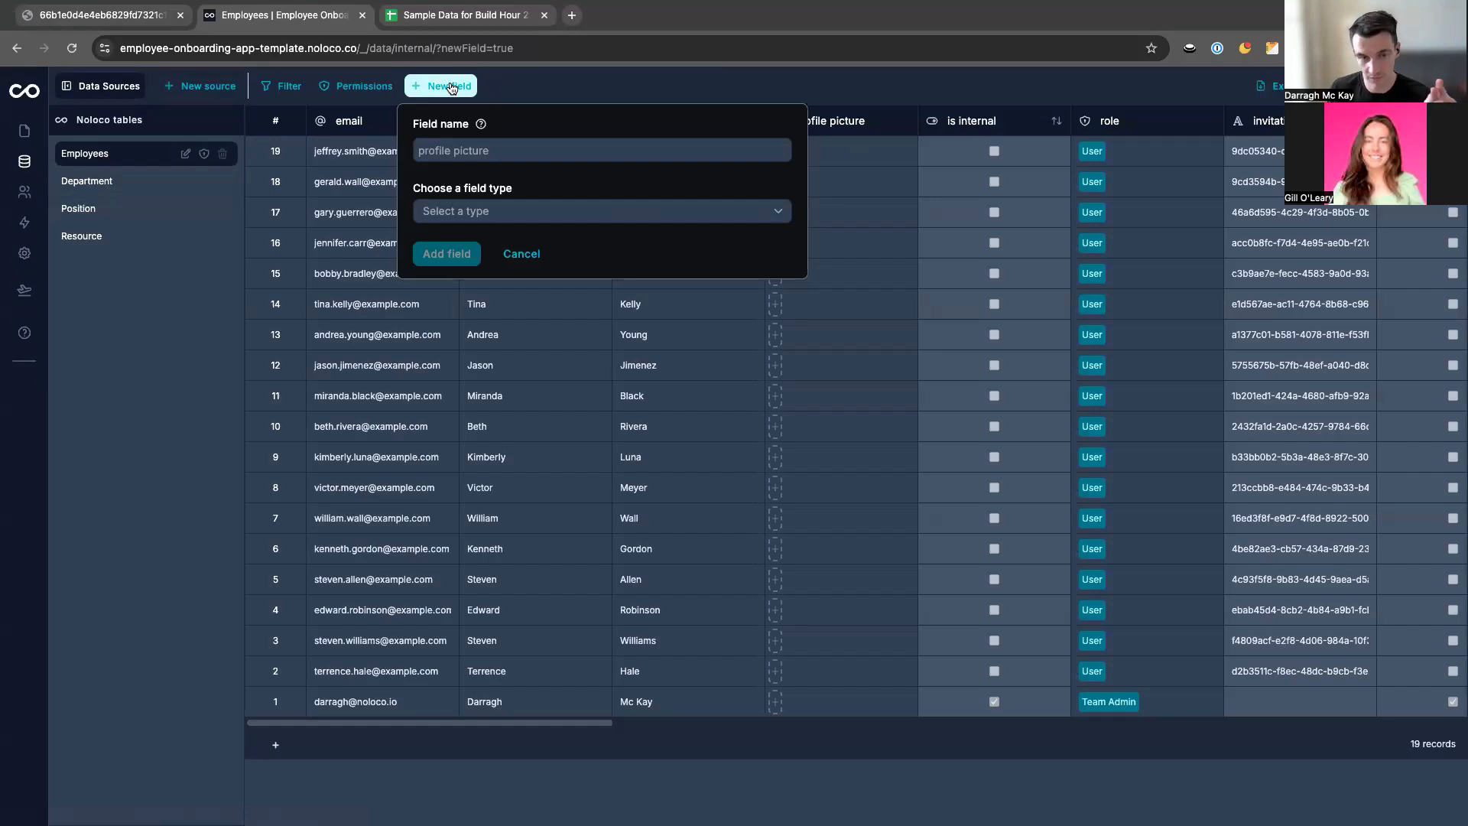
left_click(451, 150)
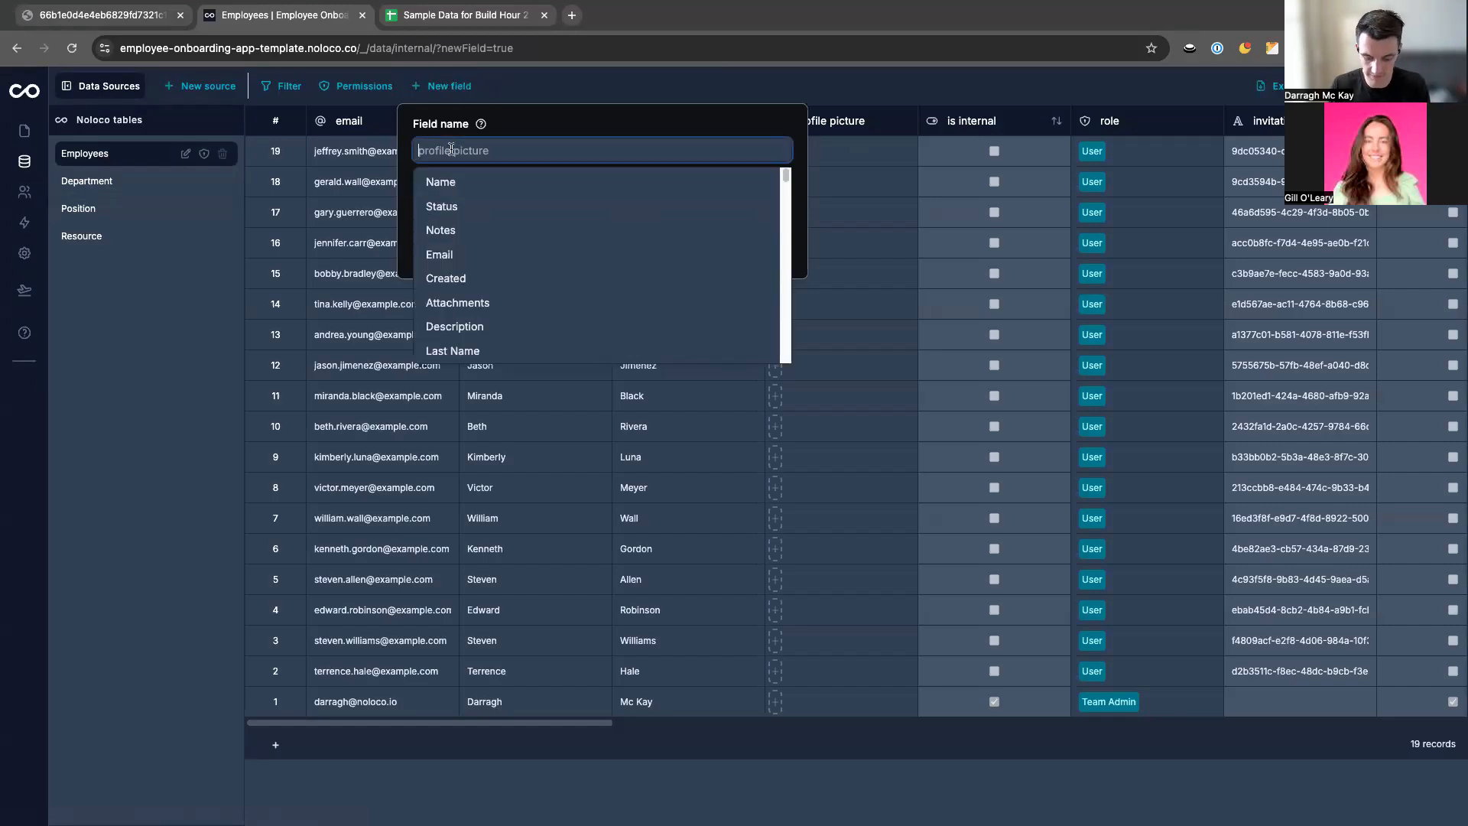
type("Bookma")
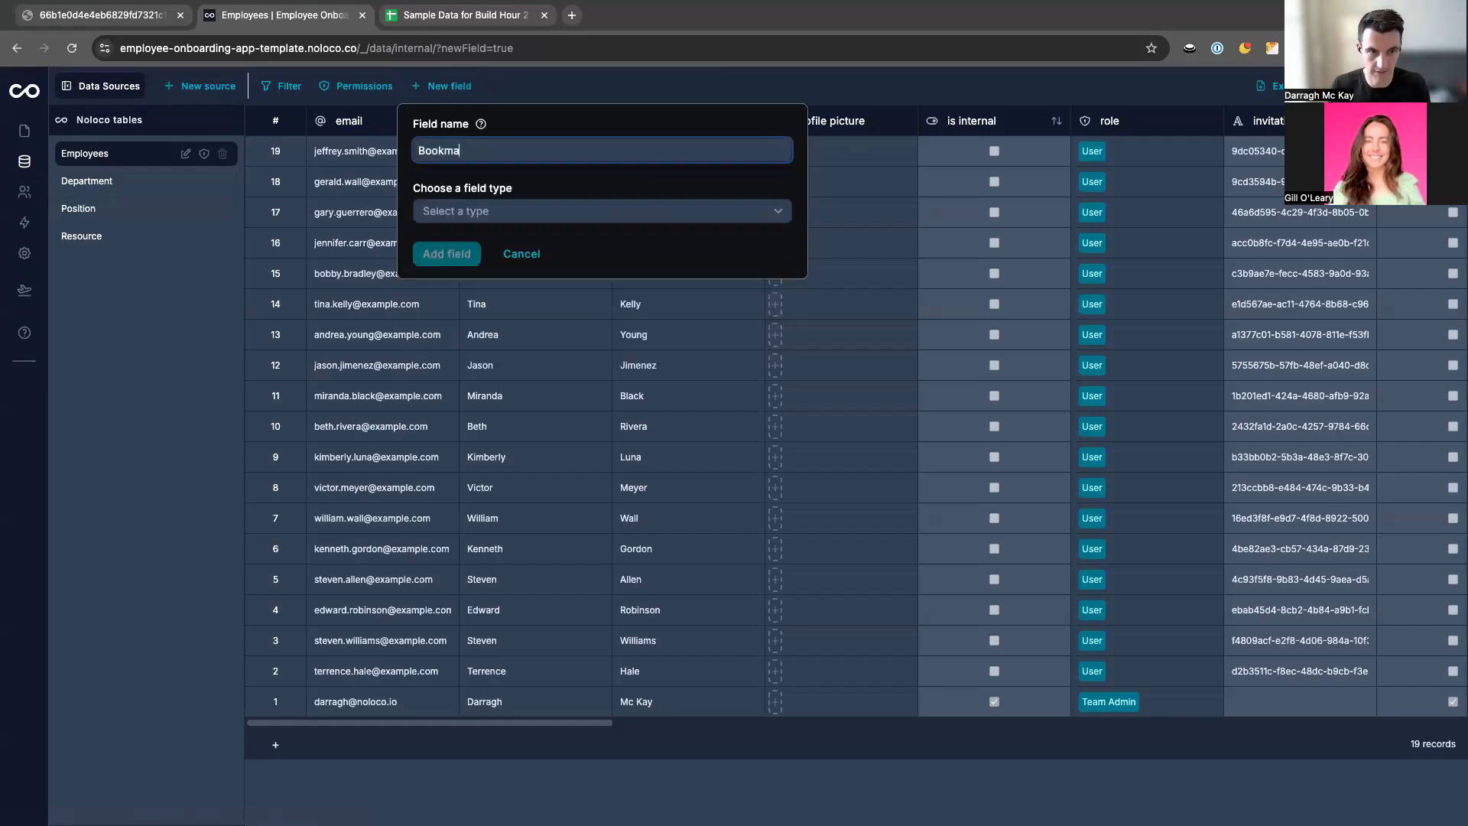
type("rked")
left_click(455, 212)
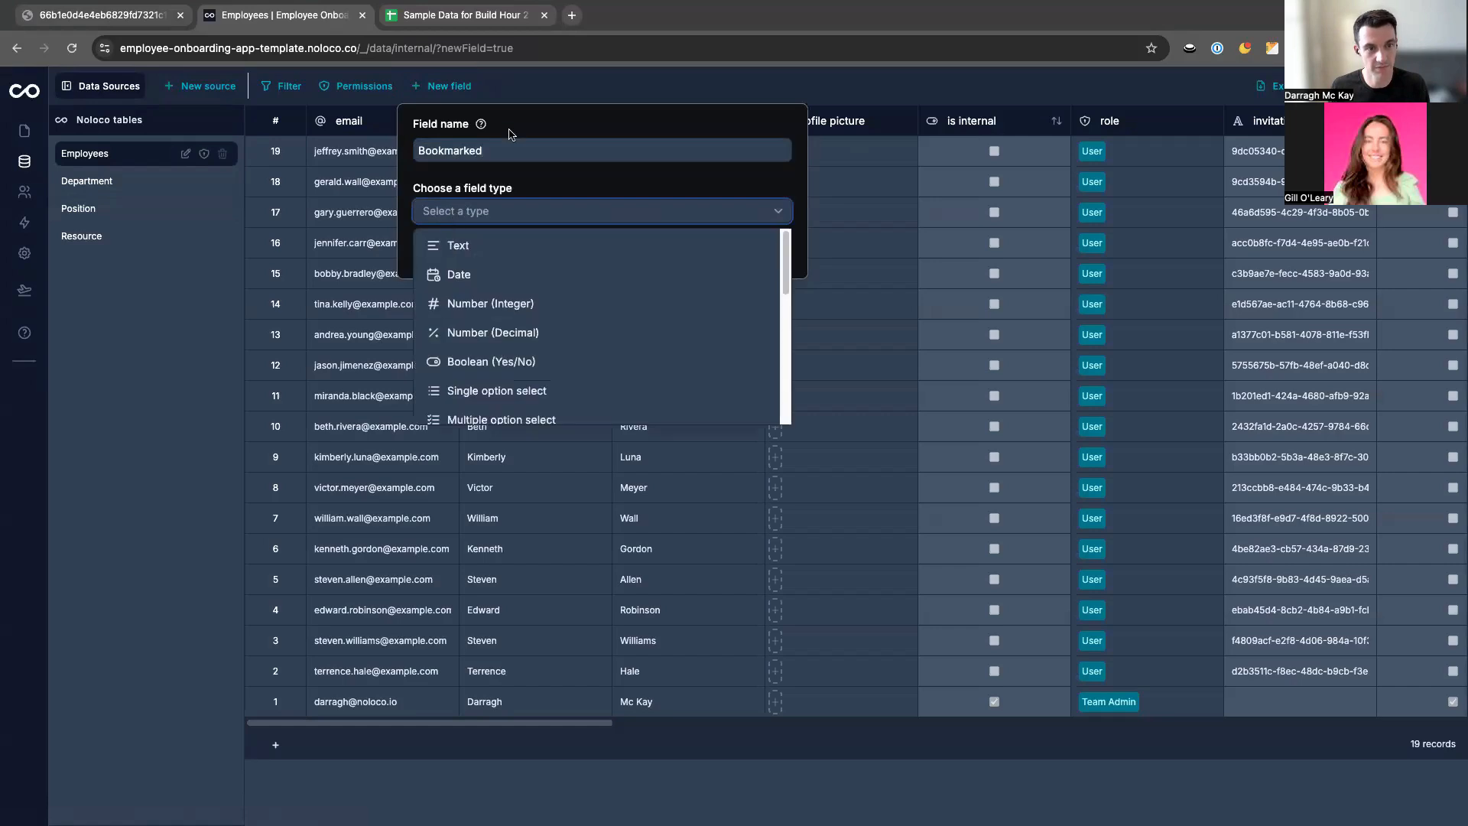
left_click(513, 151)
type("Resourc")
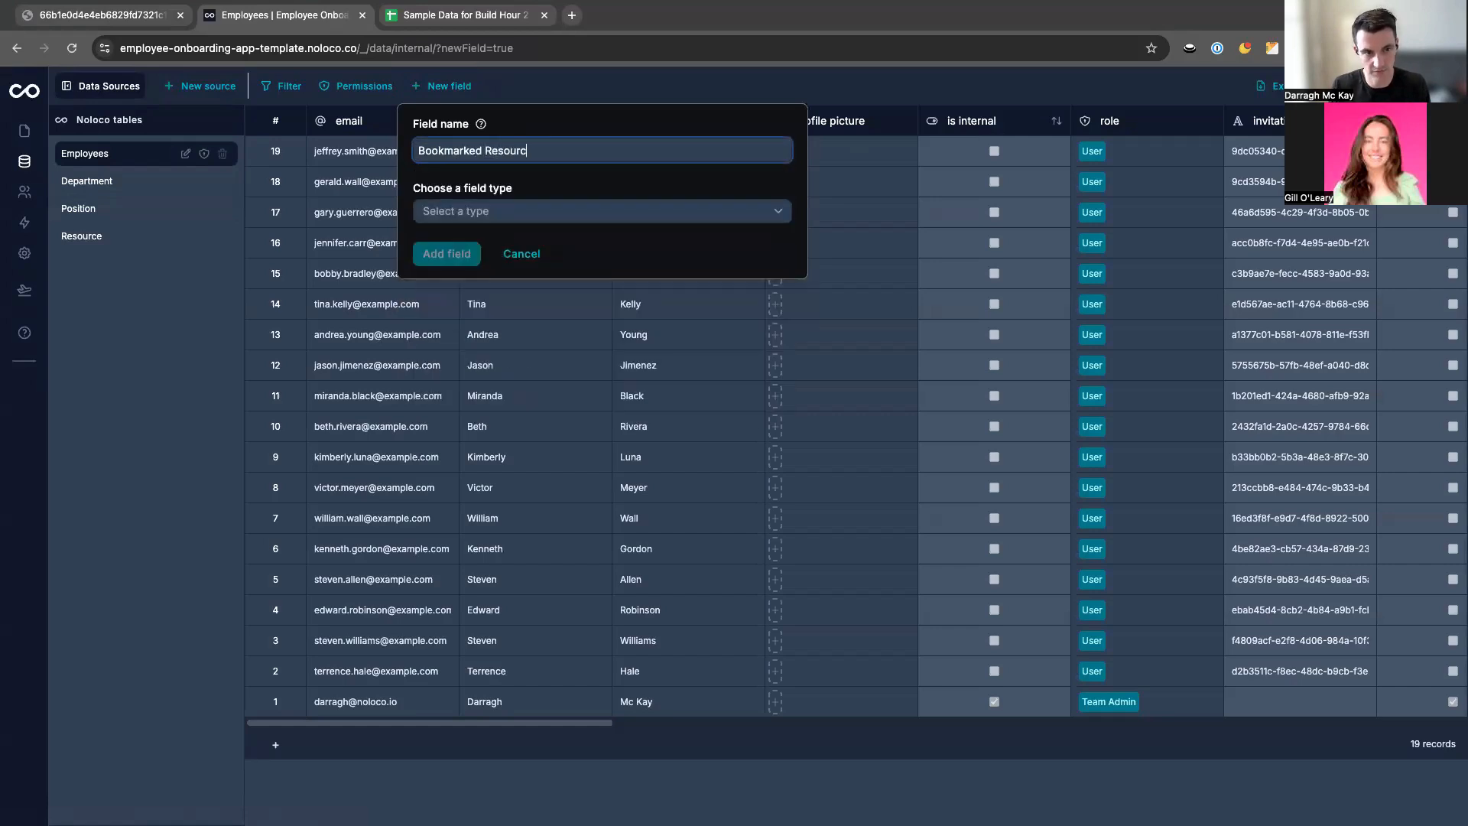
key("alt+BackSpace")
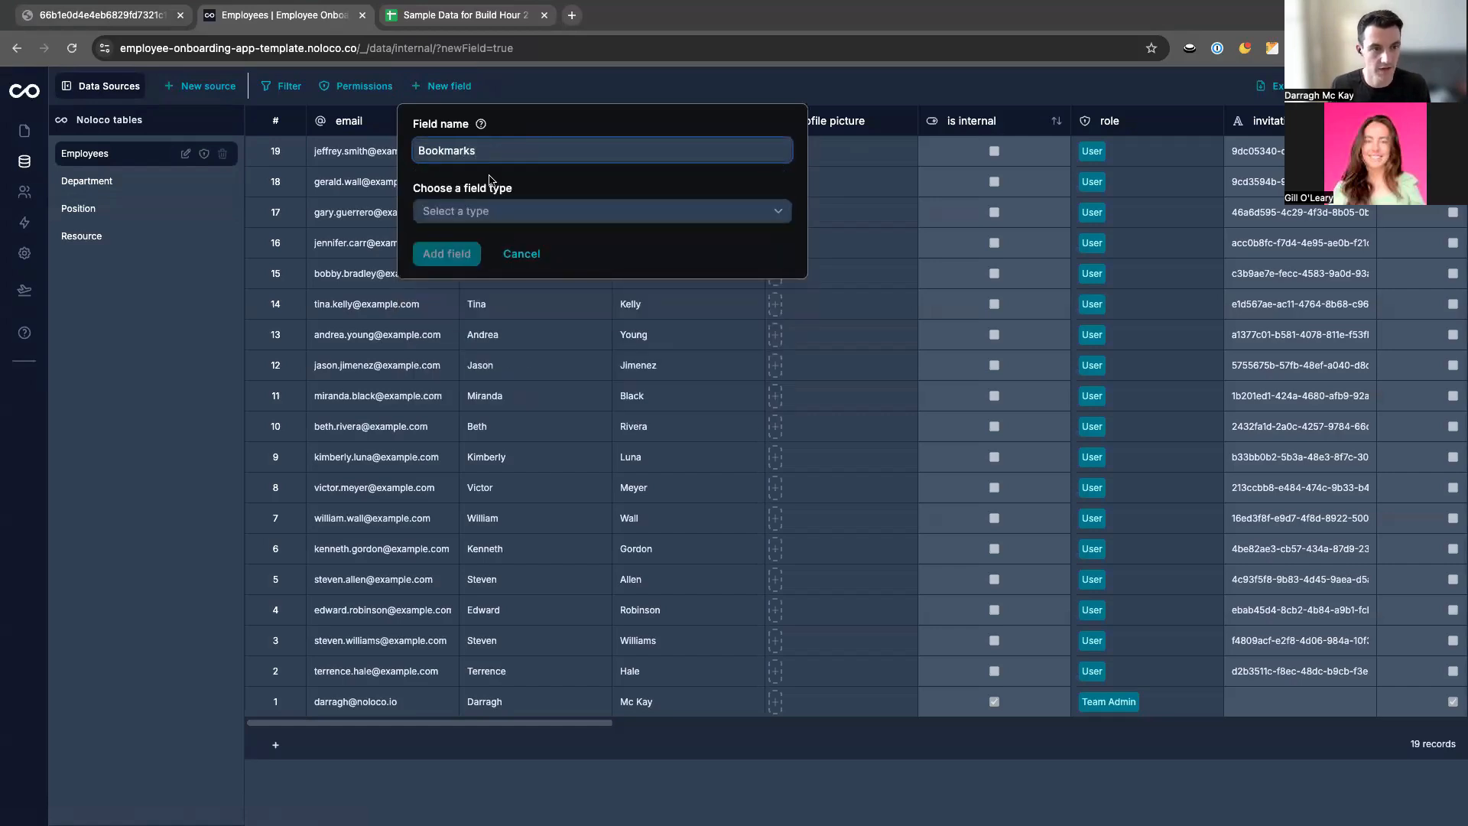
Make Bookmarks a link to Resource records, allowing multiple linked records in both directions.
left_click(490, 211)
scroll(504, 321, "down", 5)
mouse_move(507, 413)
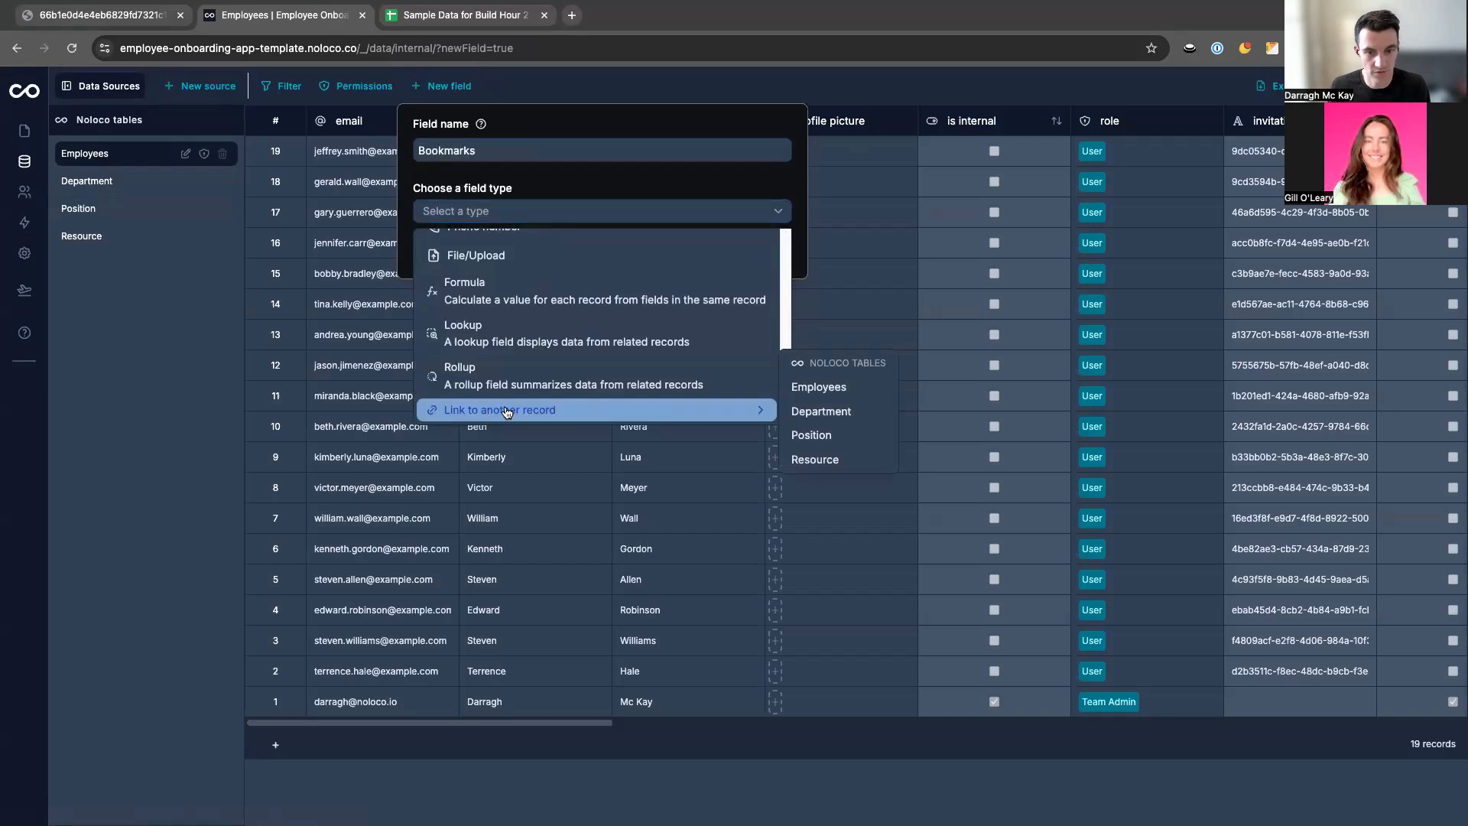
left_click(815, 459)
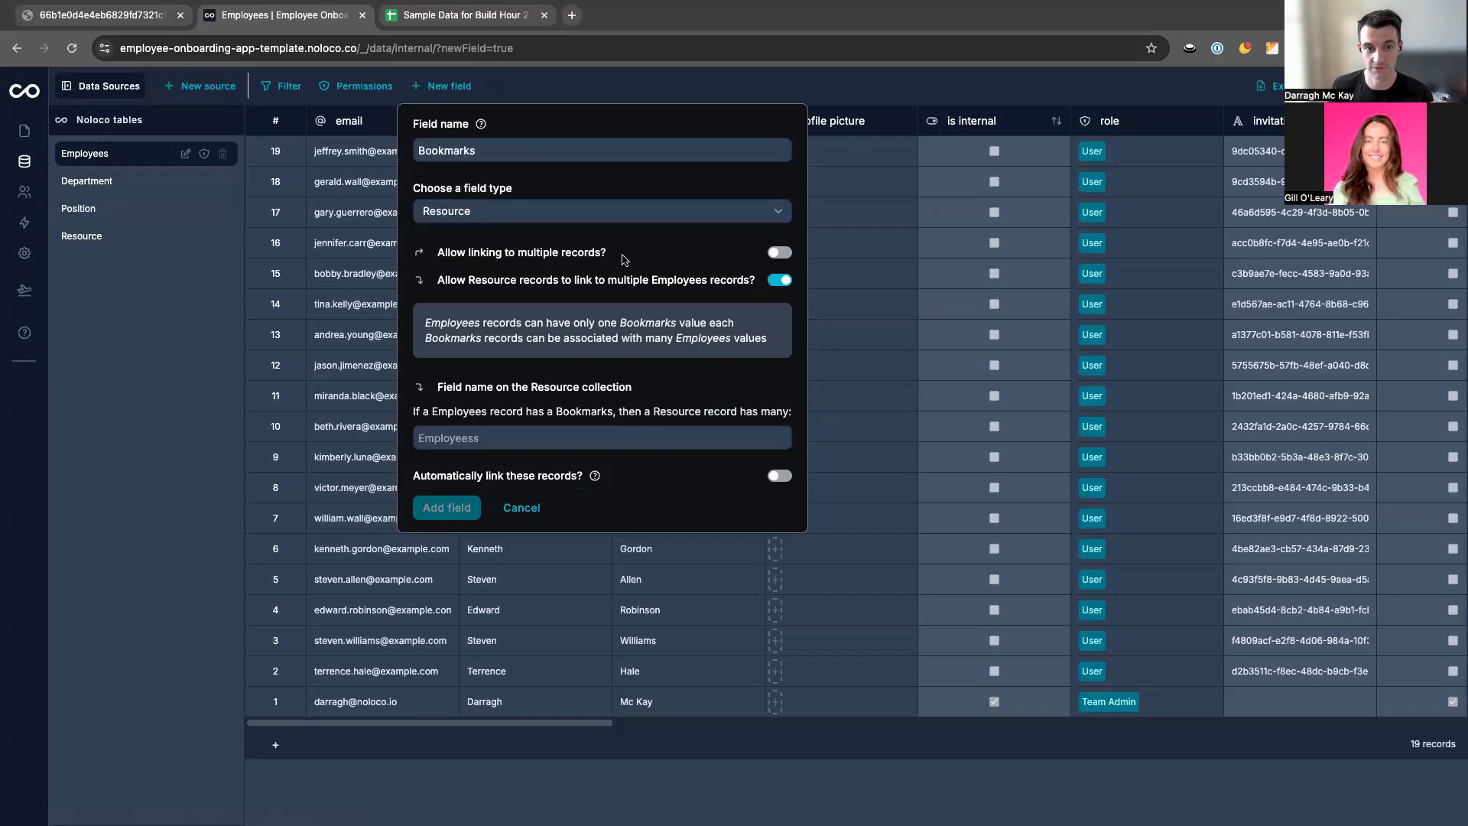
left_click(773, 258)
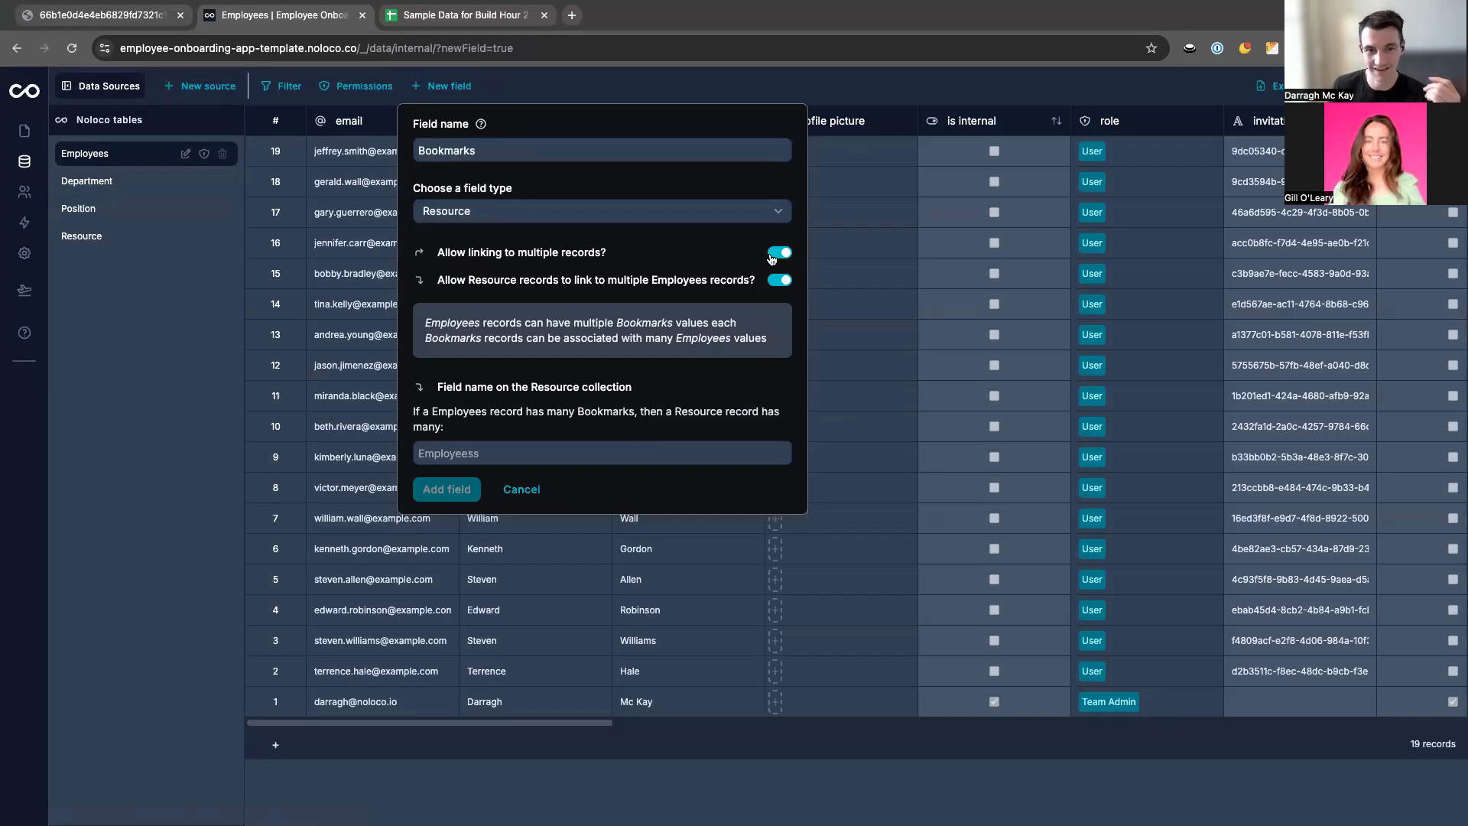
left_click_drag(451, 283, 716, 286)
left_click(716, 286)
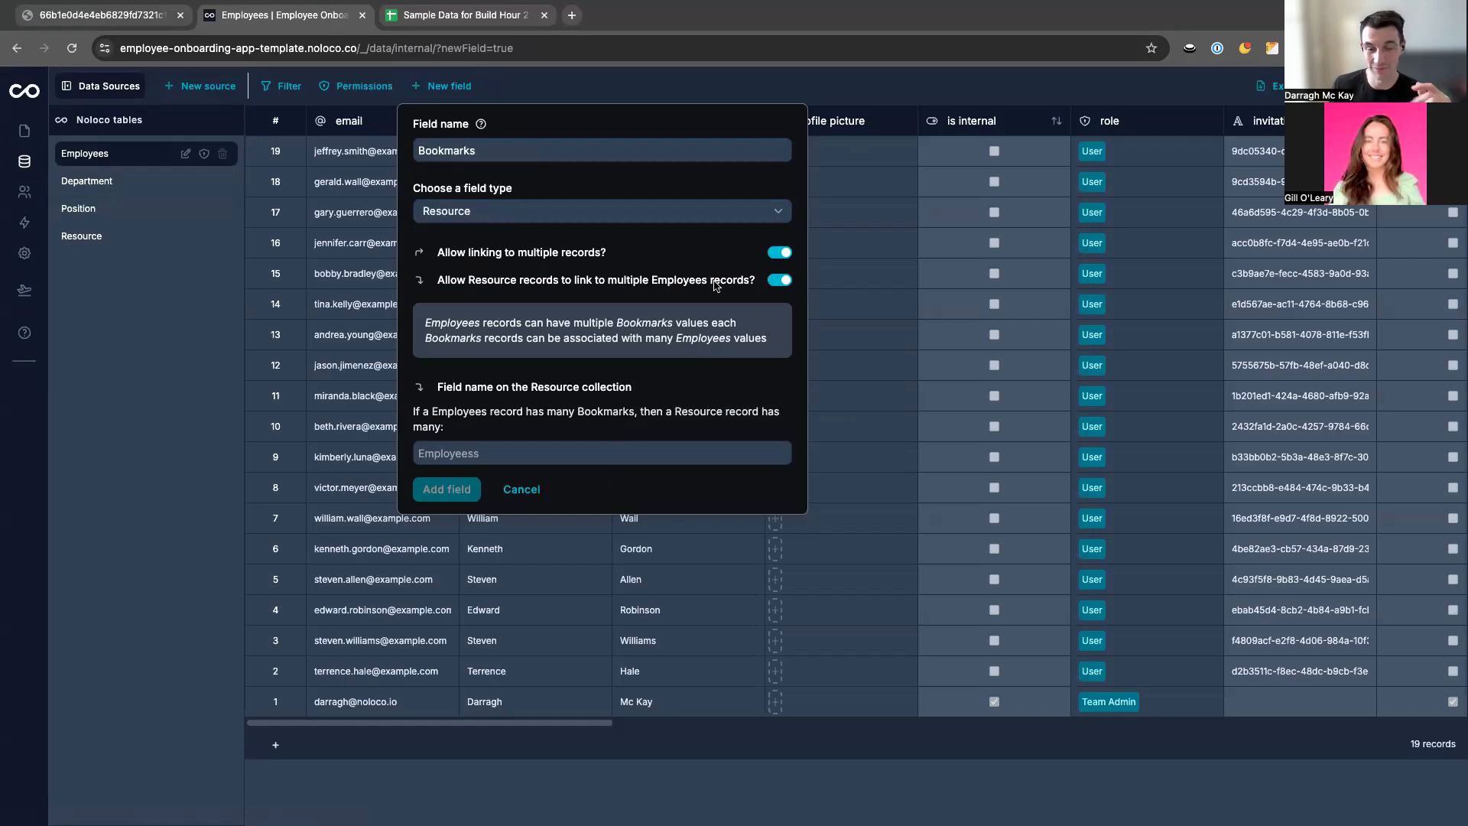
Name the reverse field on the Resource collection "Employee Bookmarks" and add the field.
left_click(489, 457)
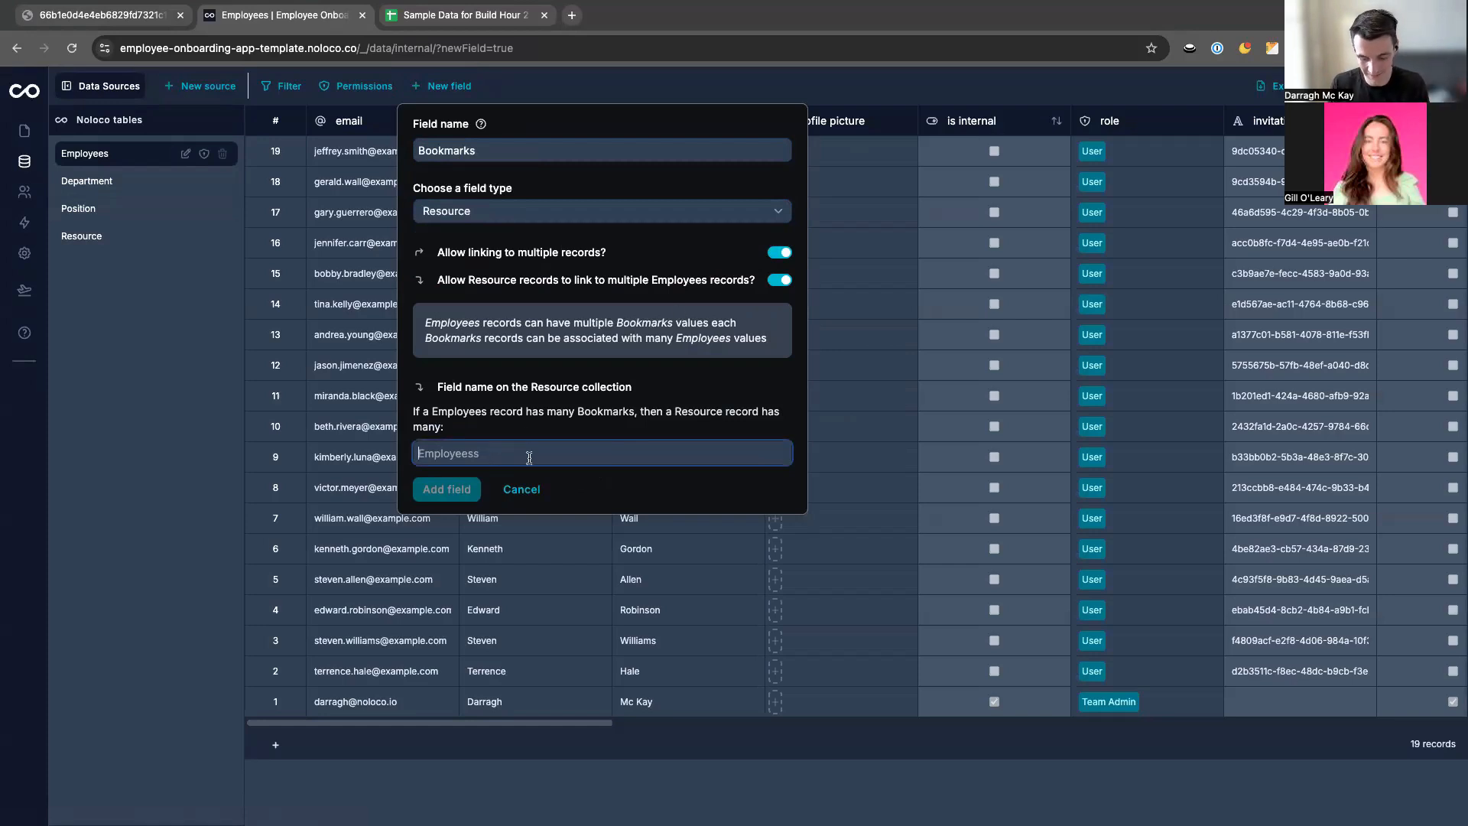
type("Employe")
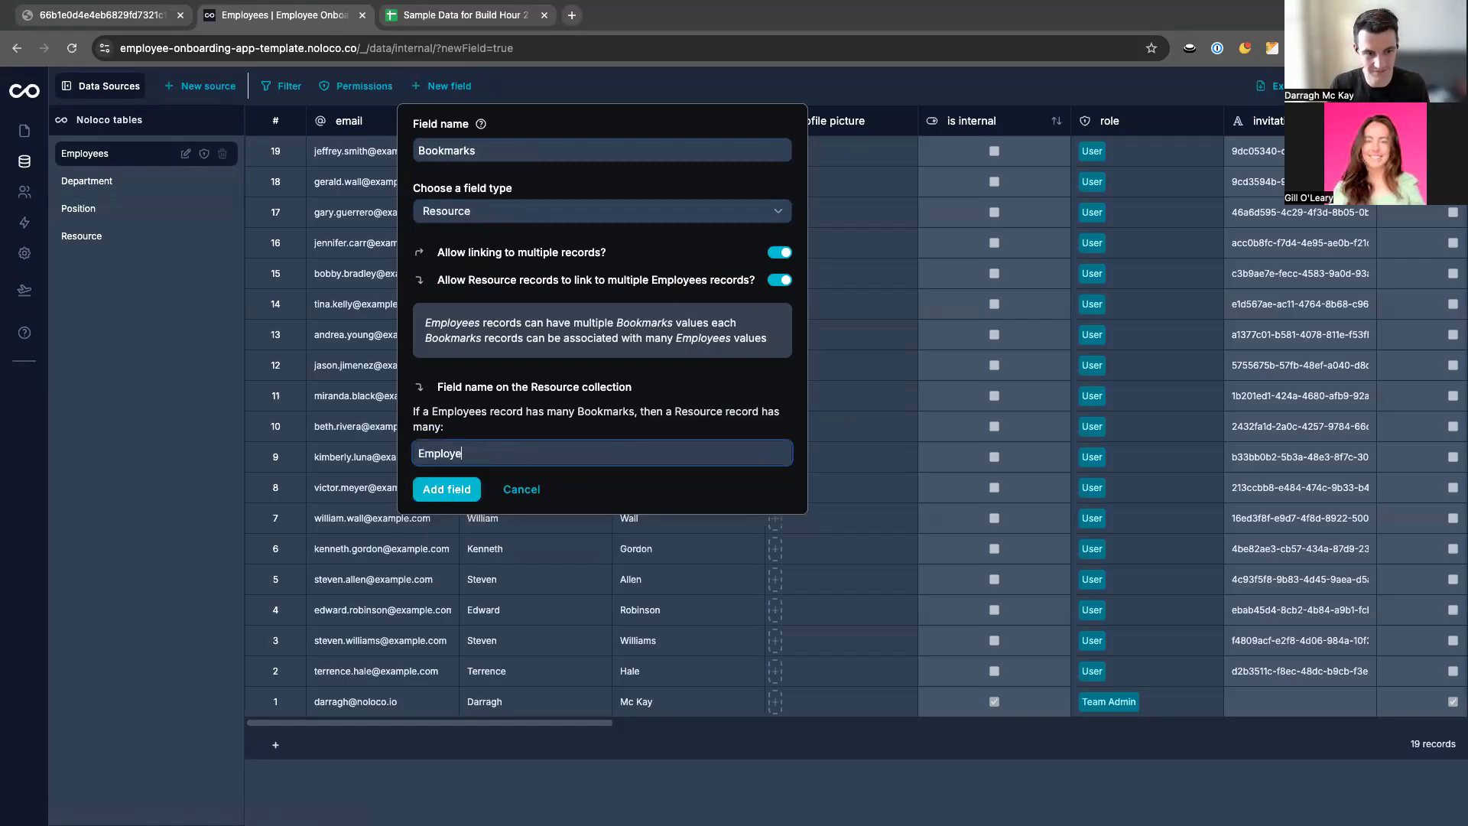
type("e Boo")
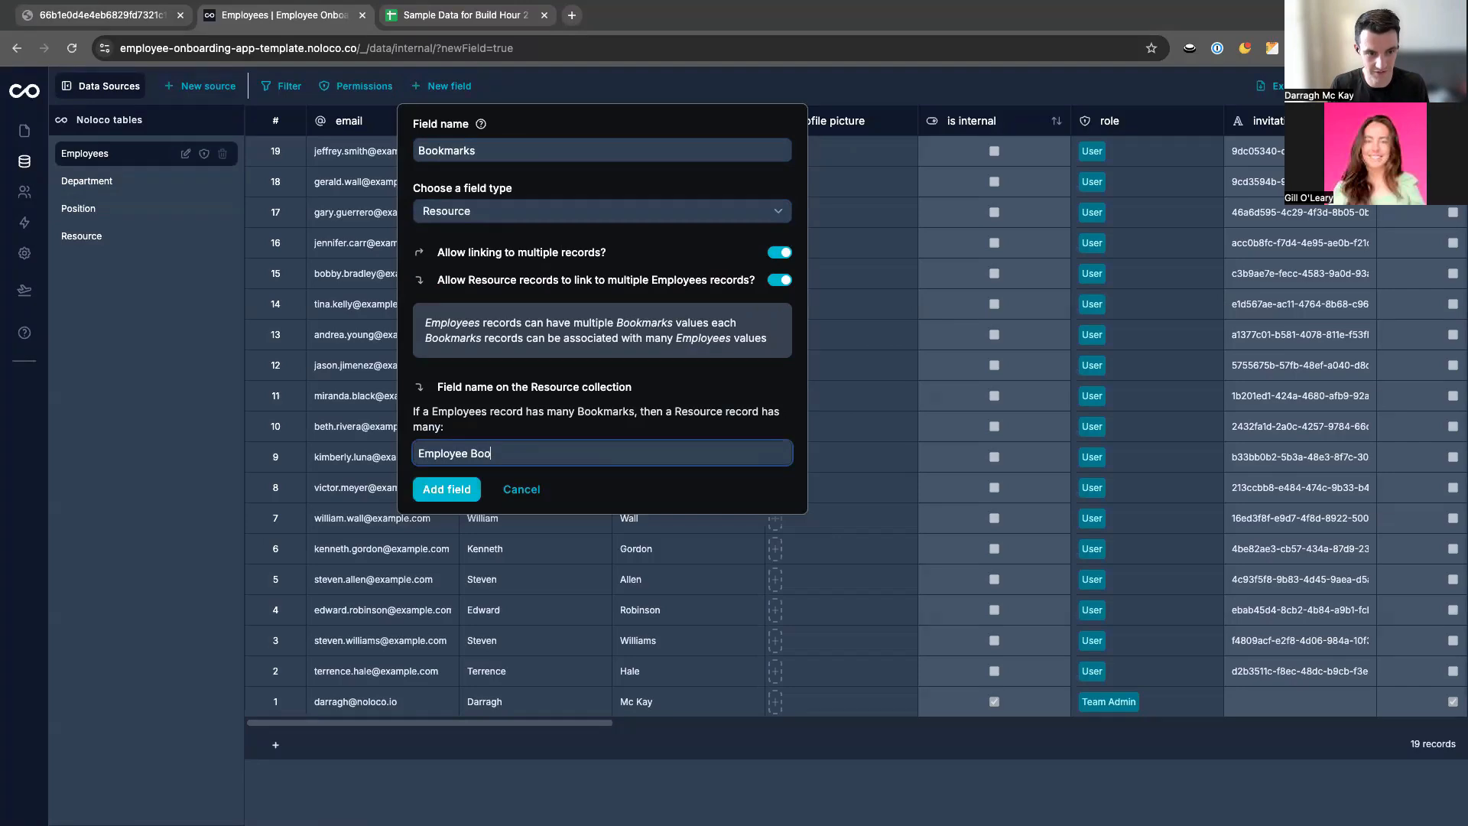
type("kmarks")
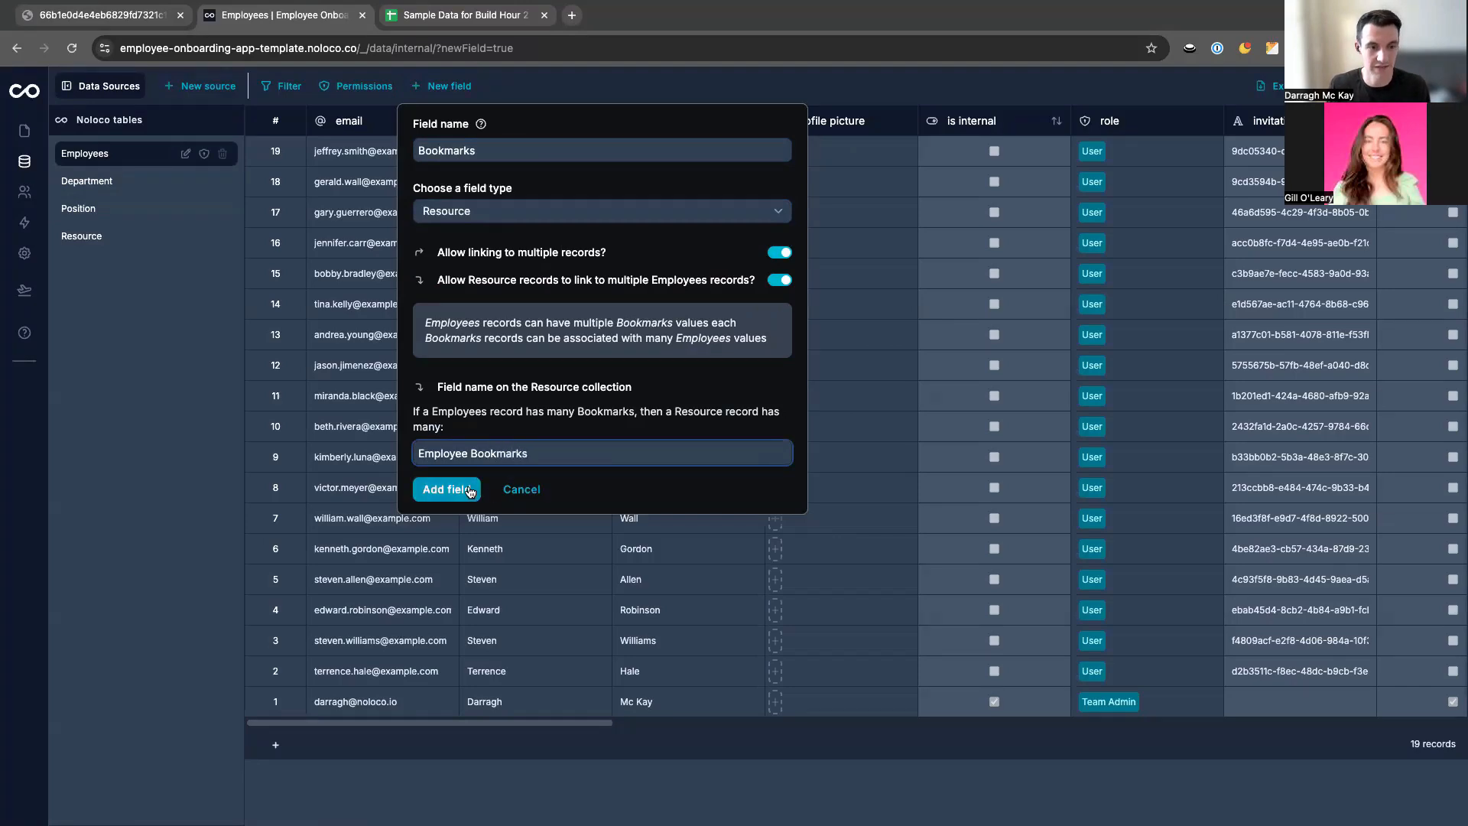
left_click(447, 489)
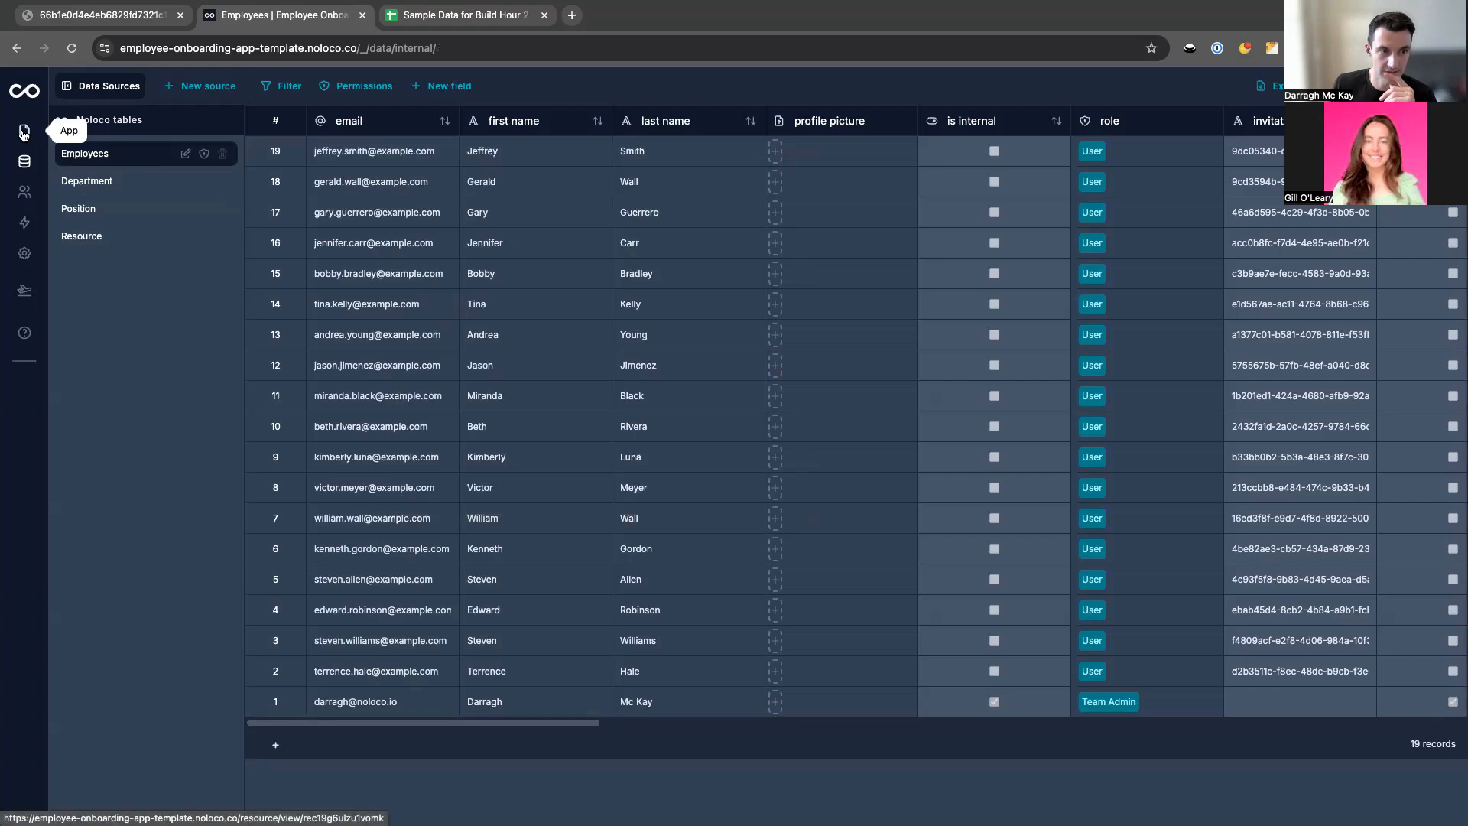
Link the "Frequently Asked Questions (FAQs)" resource in the Bookmarks field of employee record 19.
left_click(283, 153)
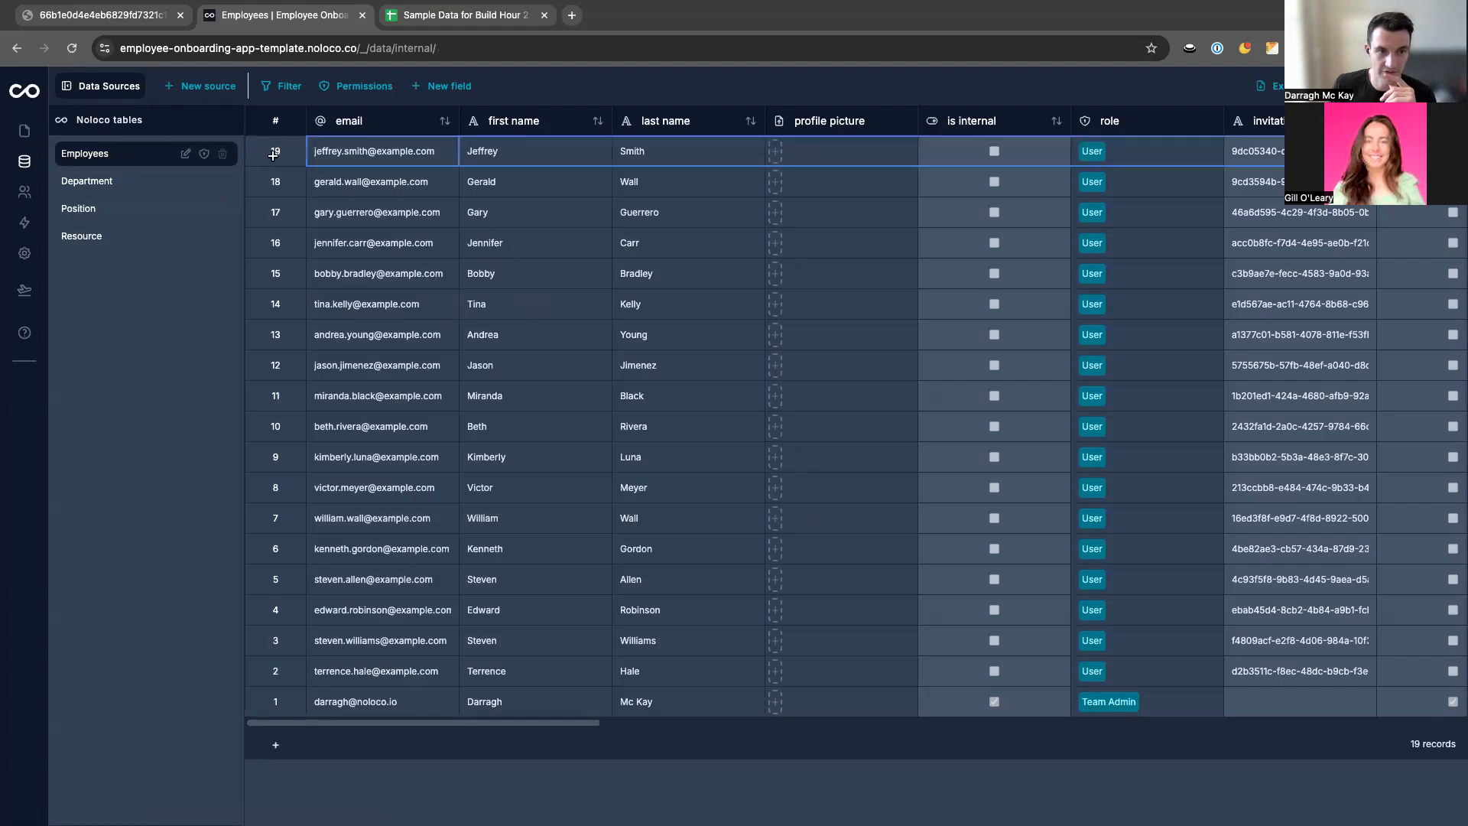
scroll(732, 184, "right", 10)
scroll(732, 183, "right", 15)
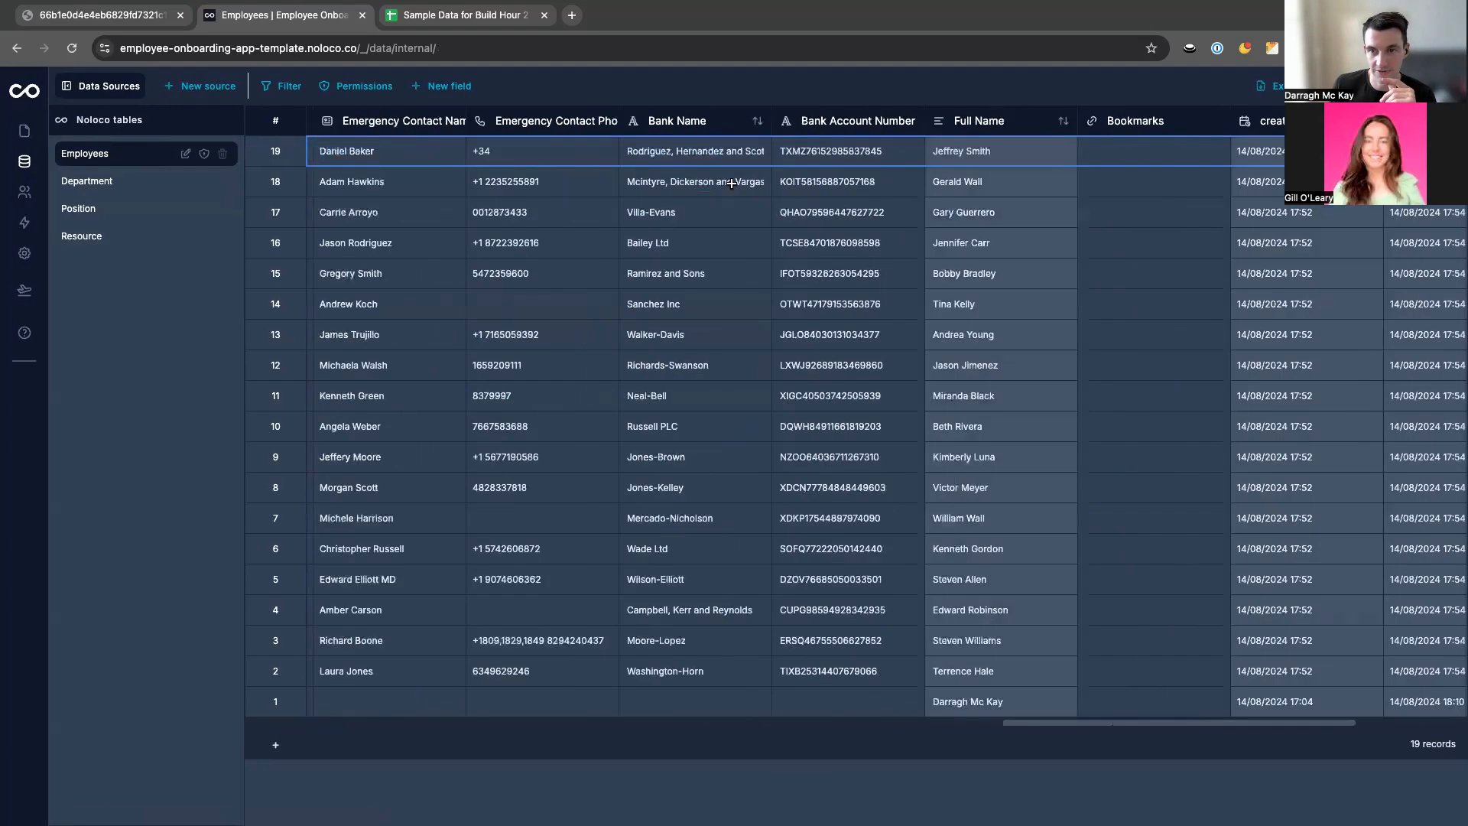
scroll(732, 188, "left", 10)
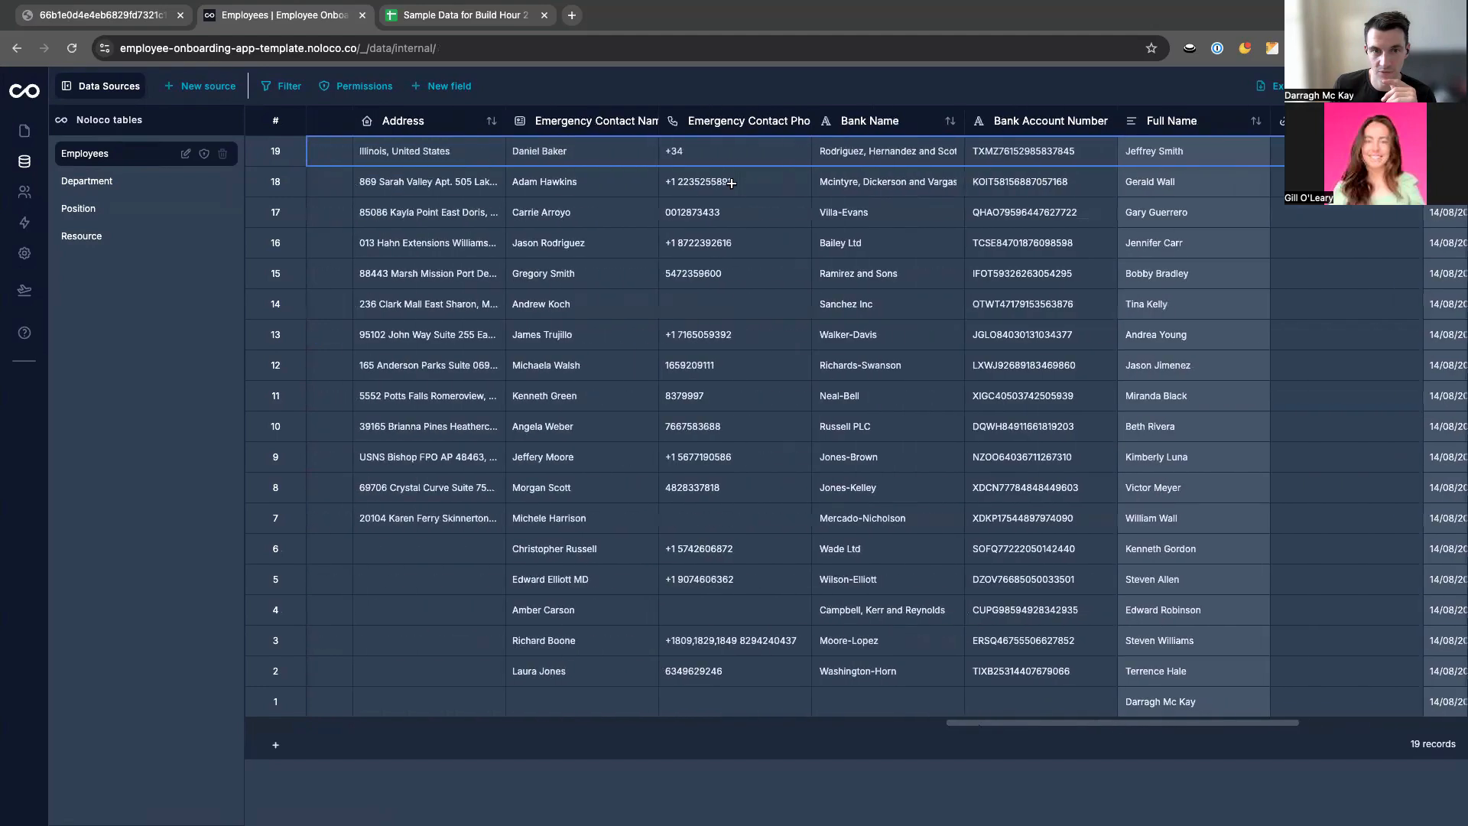
scroll(880, 172, "right", 6)
left_click(1011, 153)
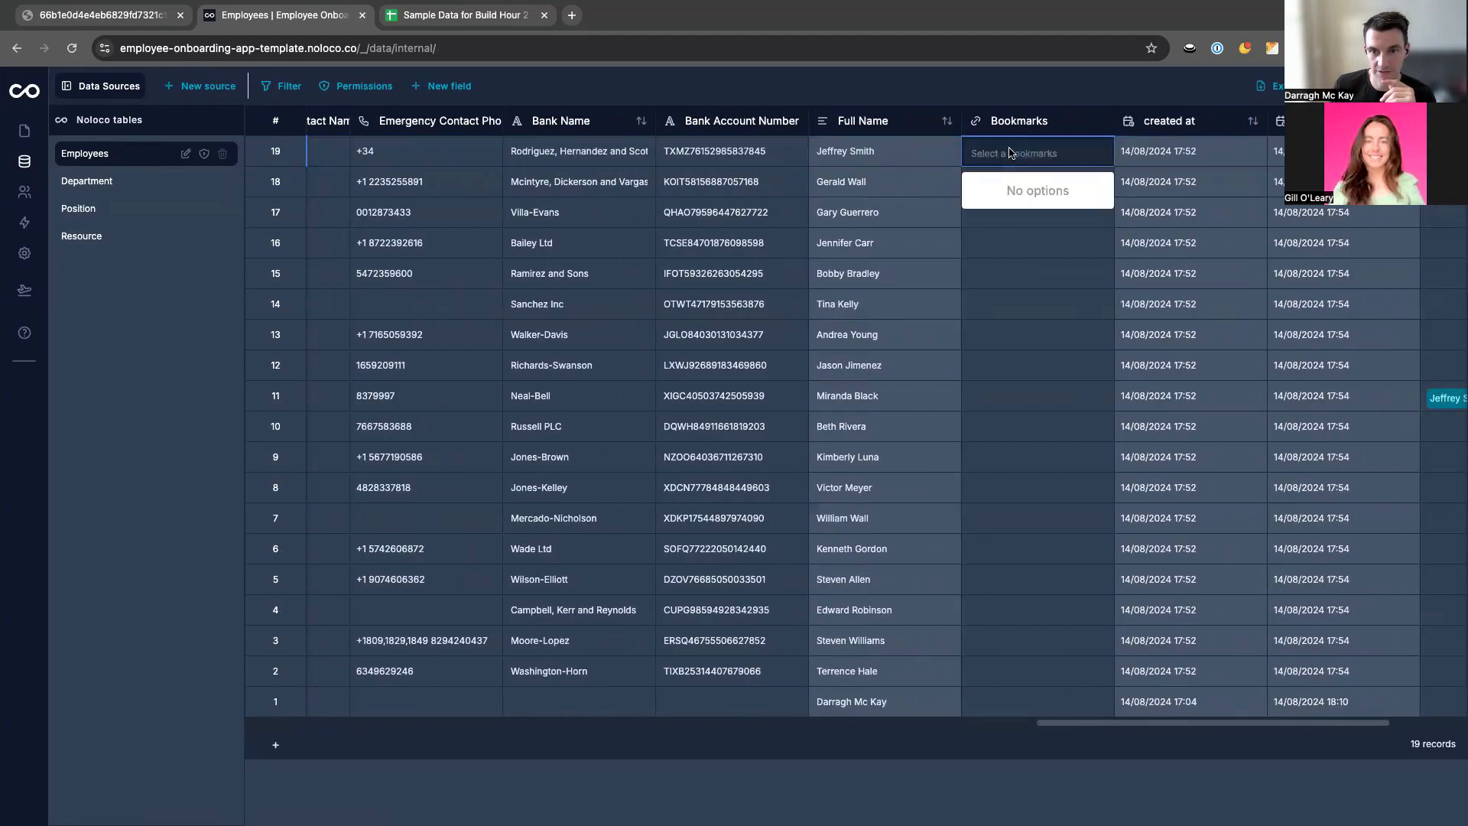
left_click(1013, 207)
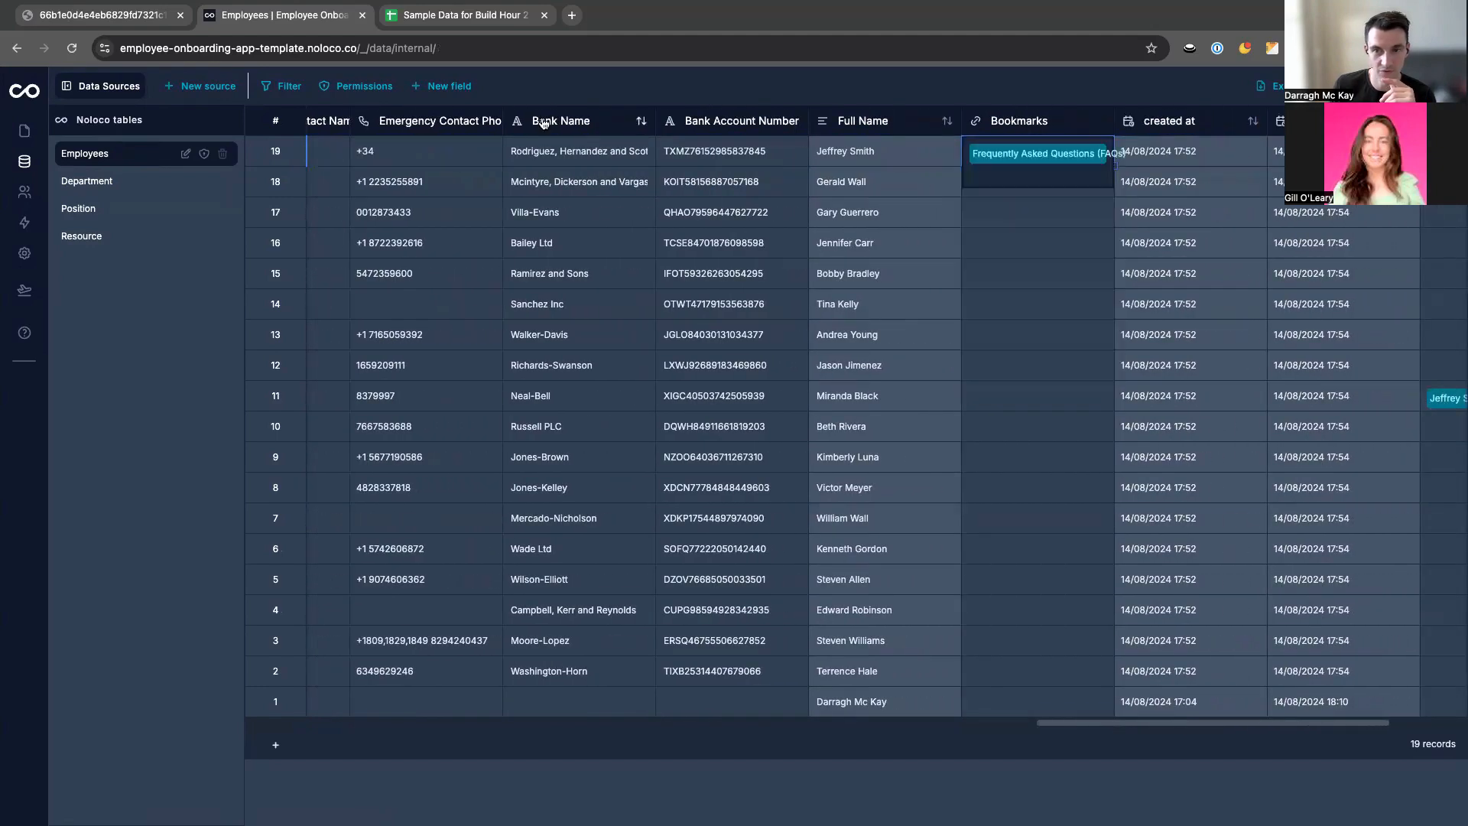
Add a second action button to the Resource record page and set its button text to "Bookmark".
left_click(11, 135)
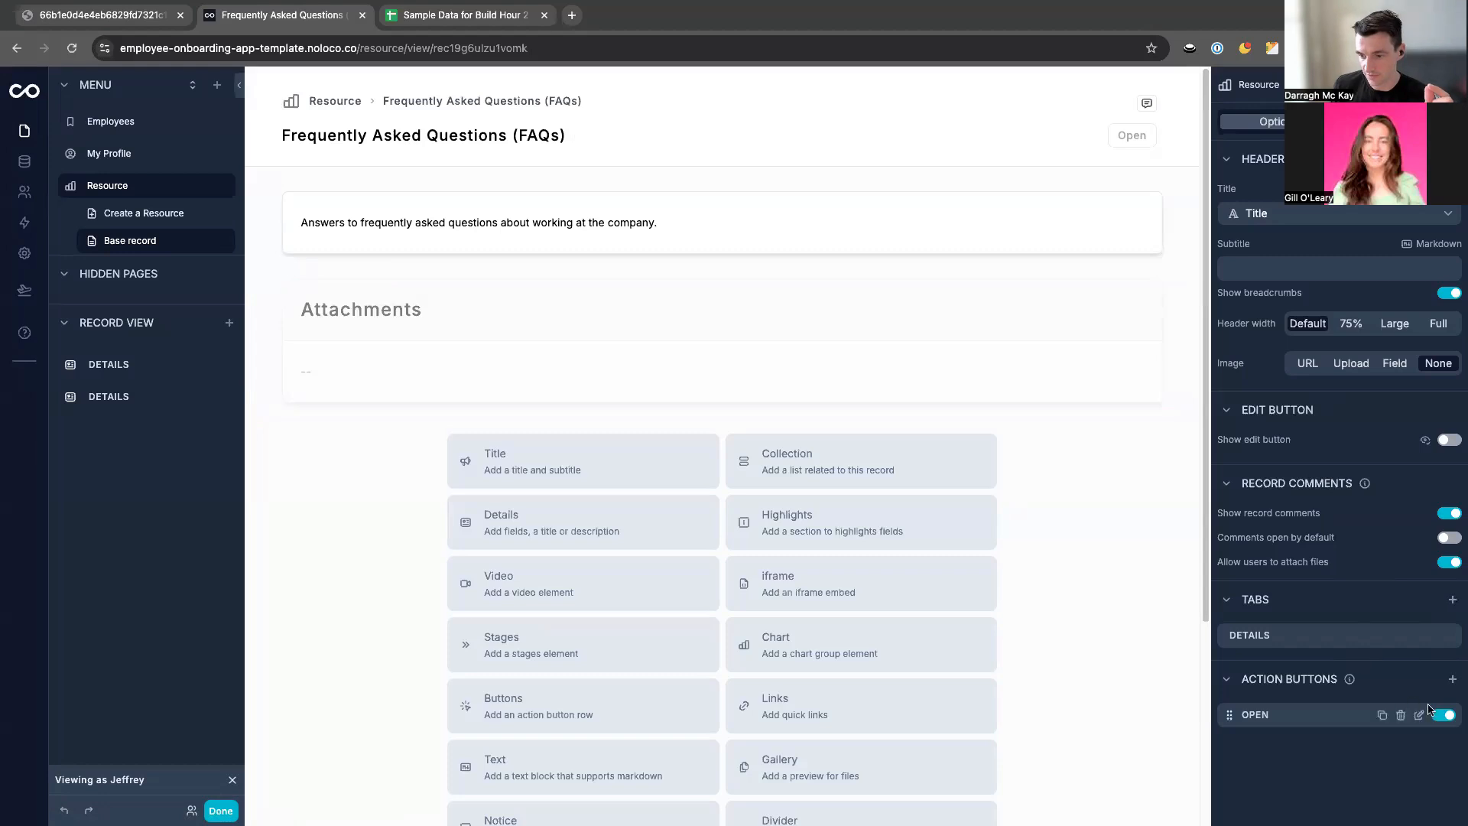
left_click(1453, 680)
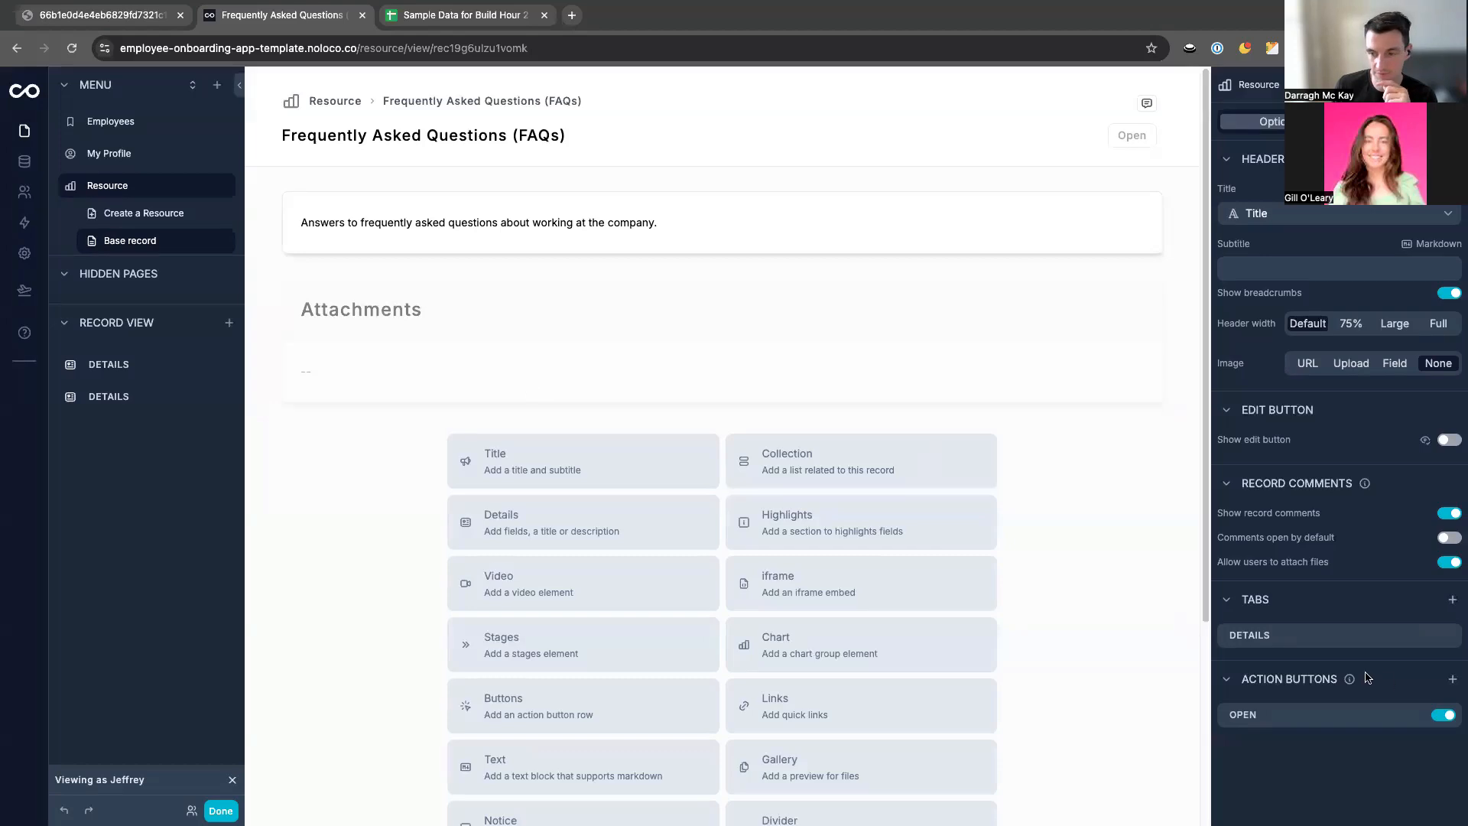
left_click(1452, 680)
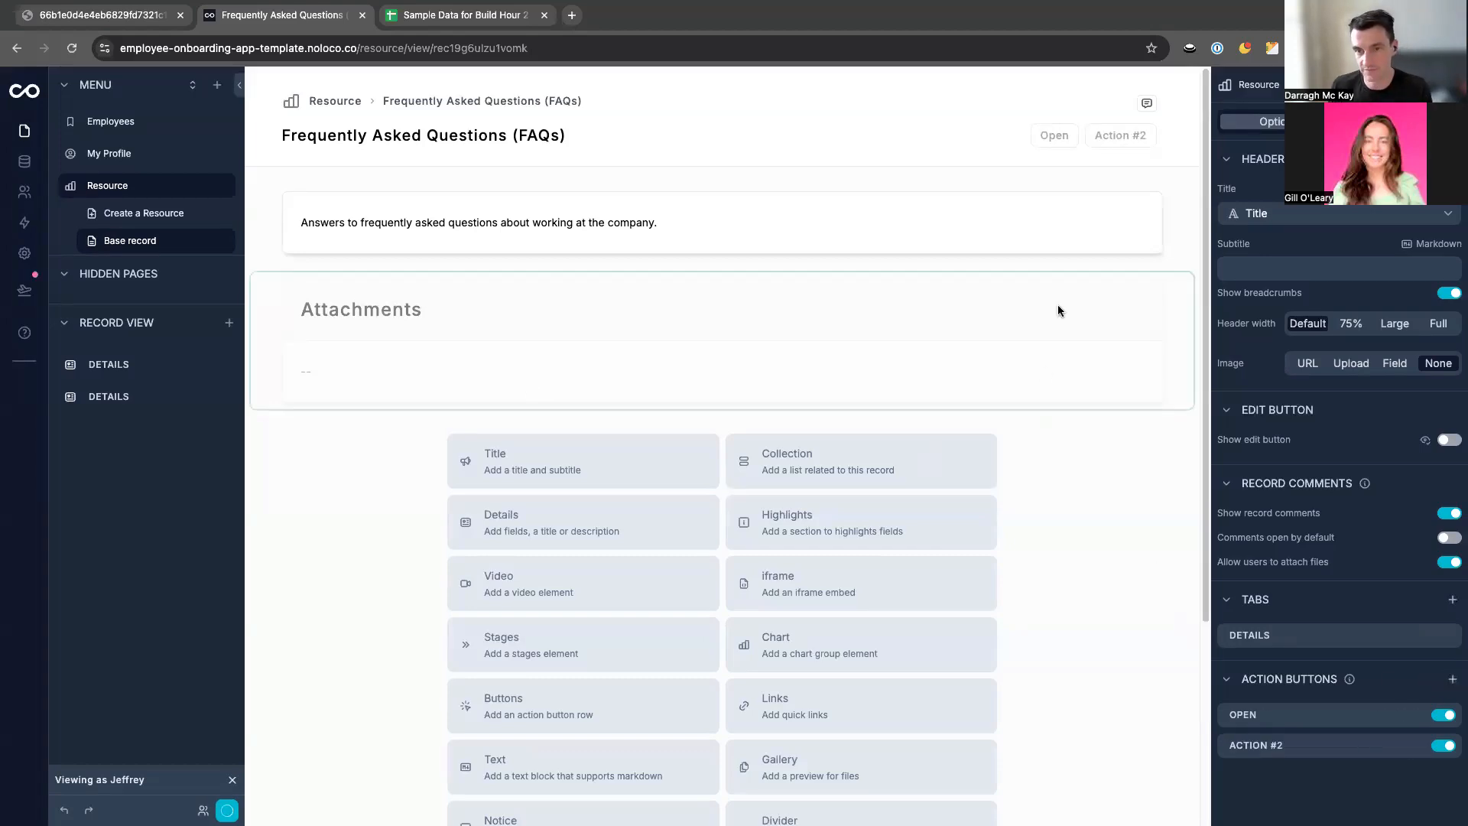
key("super+r")
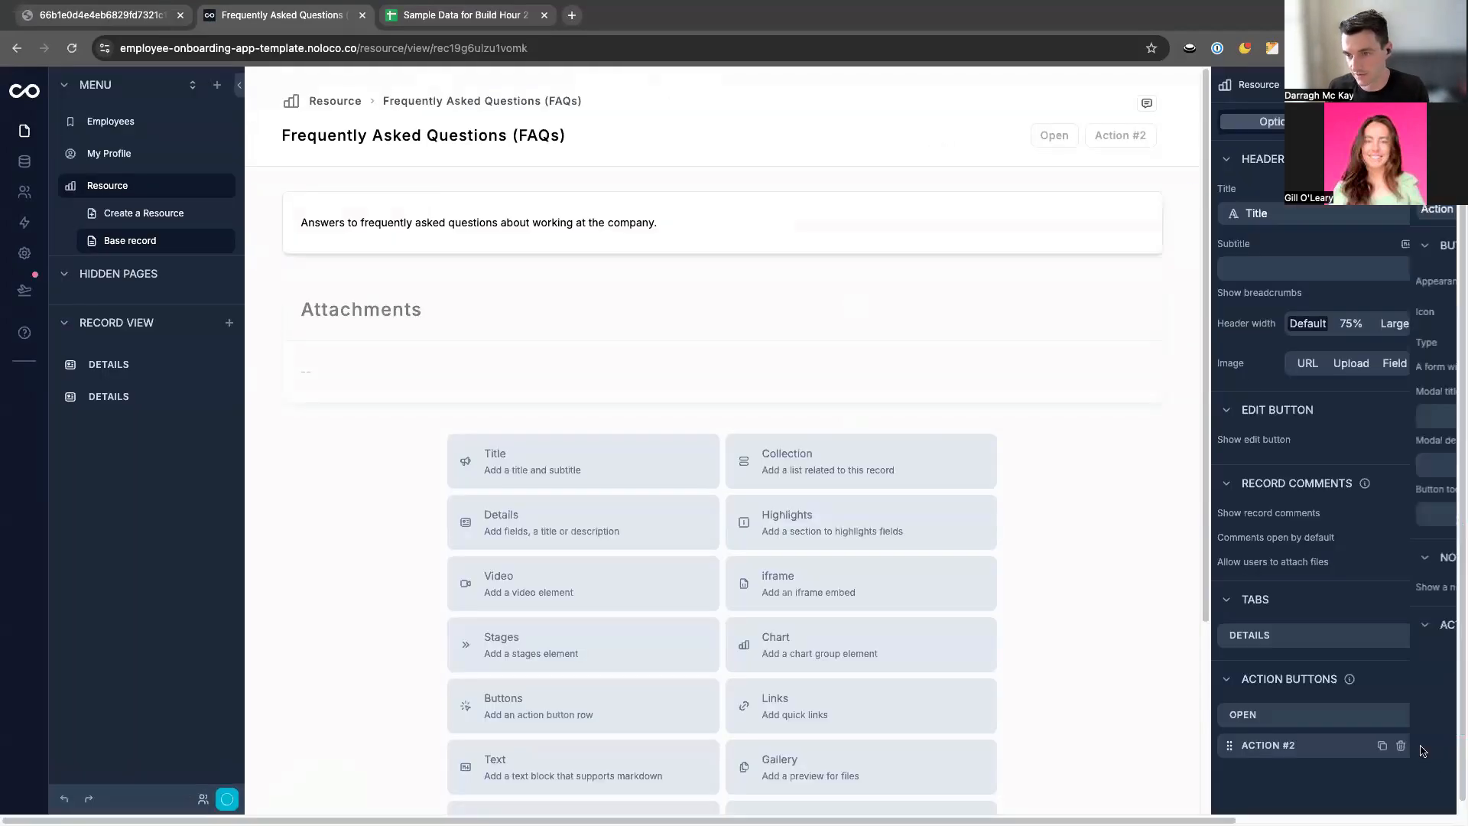
left_click(1300, 745)
triple_click(1272, 206)
type("Bo")
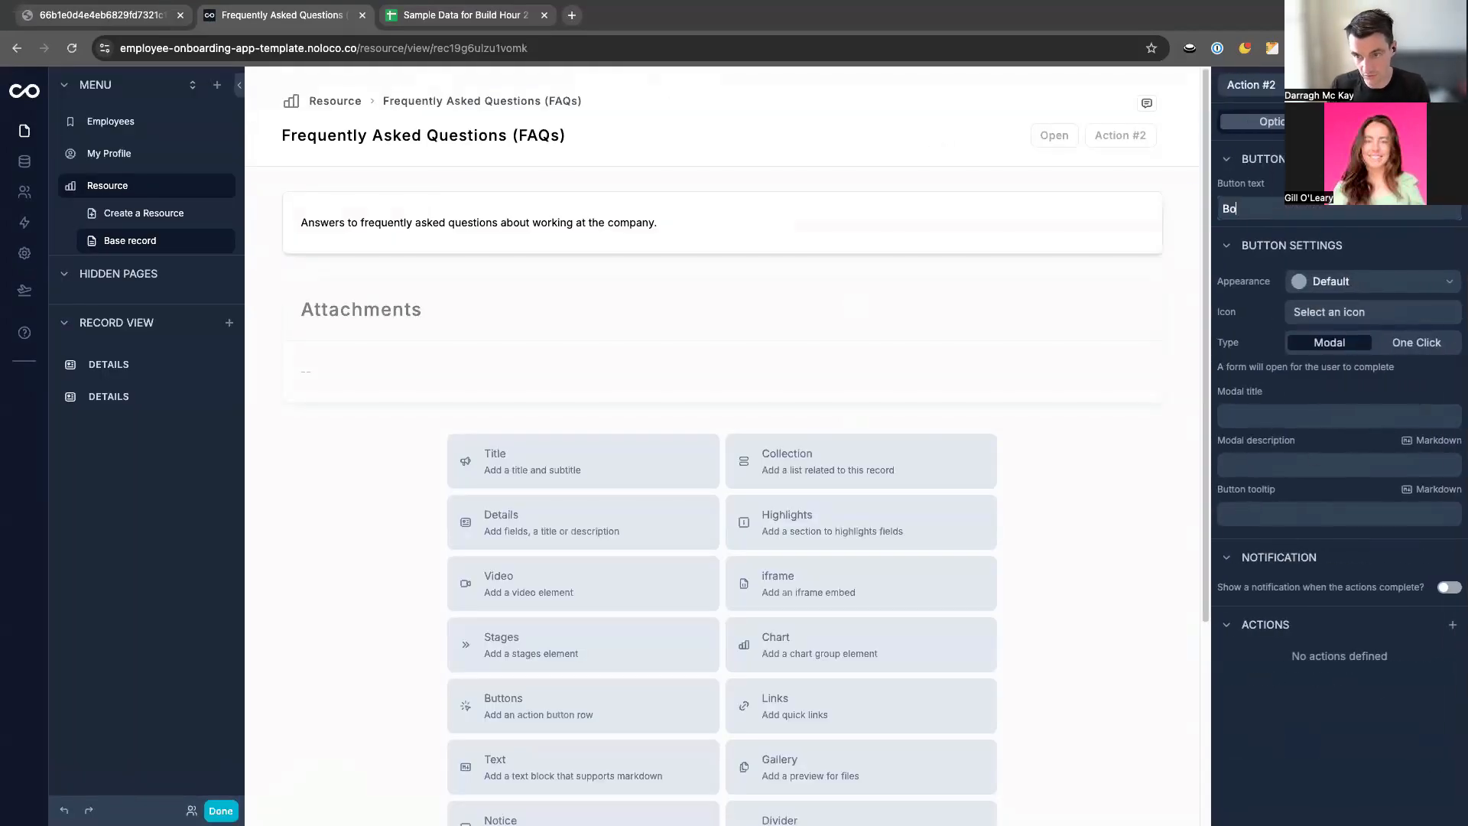
type("okmark")
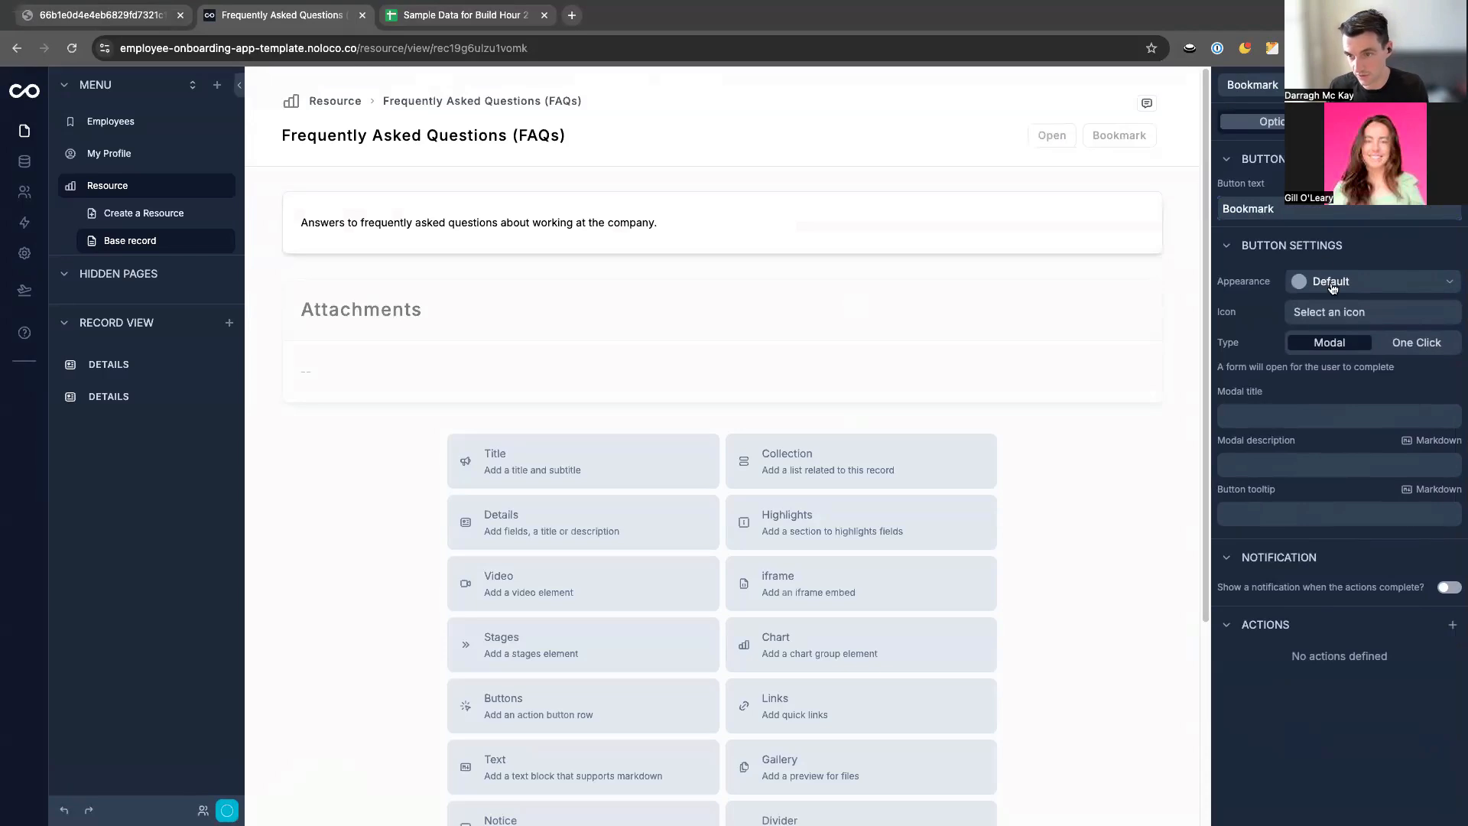
Search the icons for "book" and give the Bookmark button the Bookmark icon.
left_click(1323, 313)
type("b")
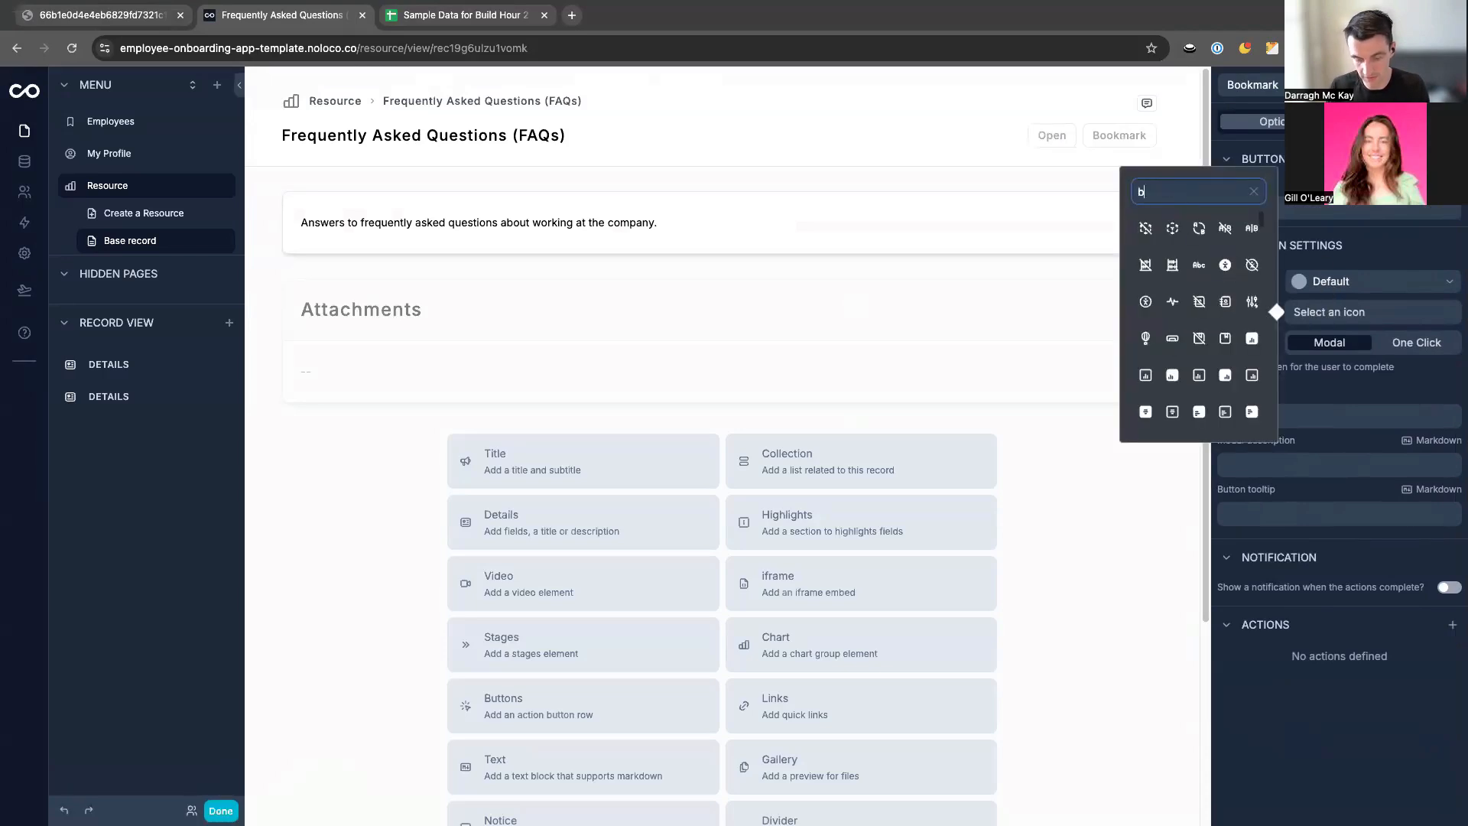
type("ook")
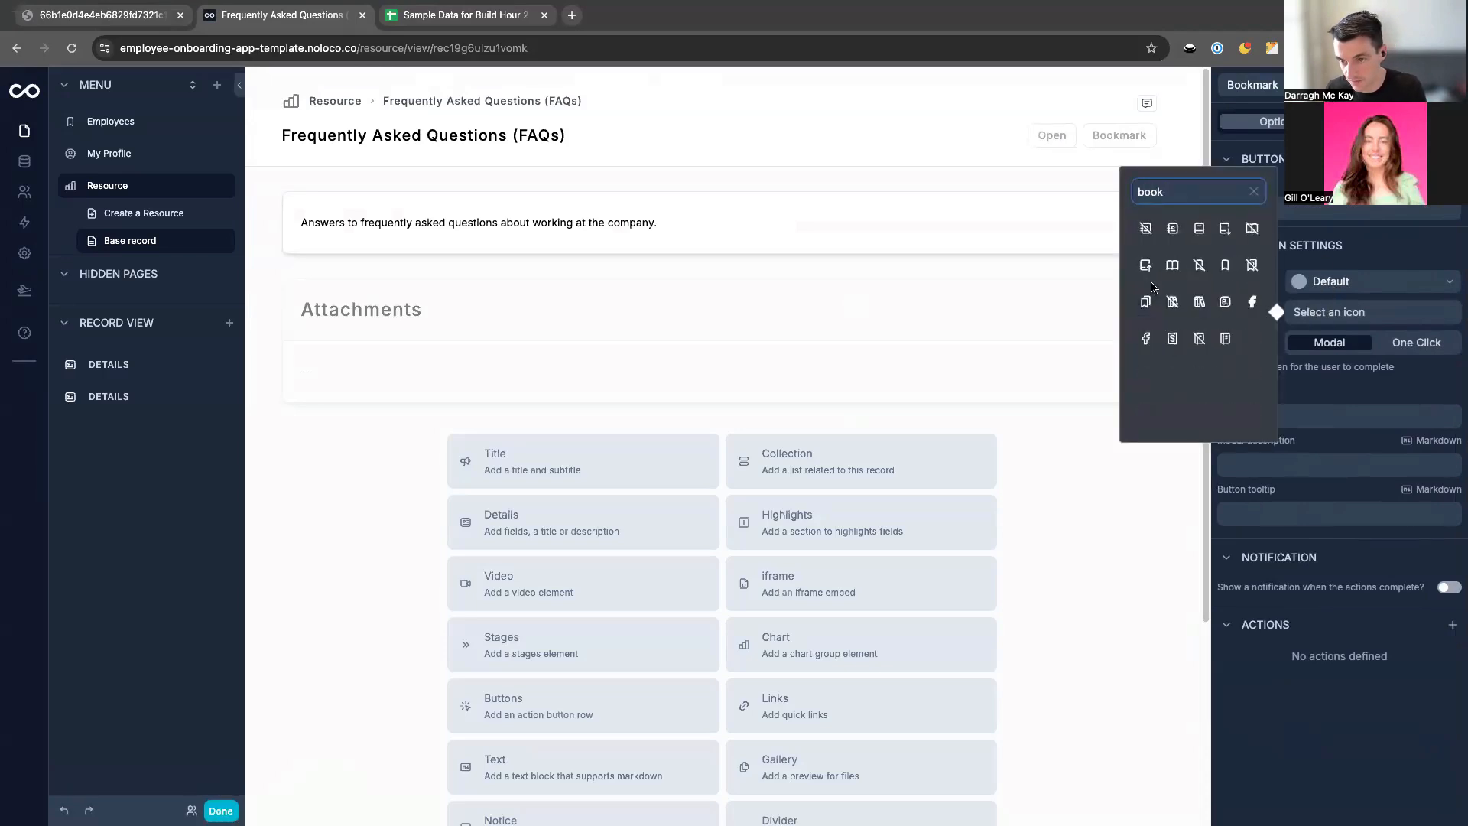
left_click(1226, 275)
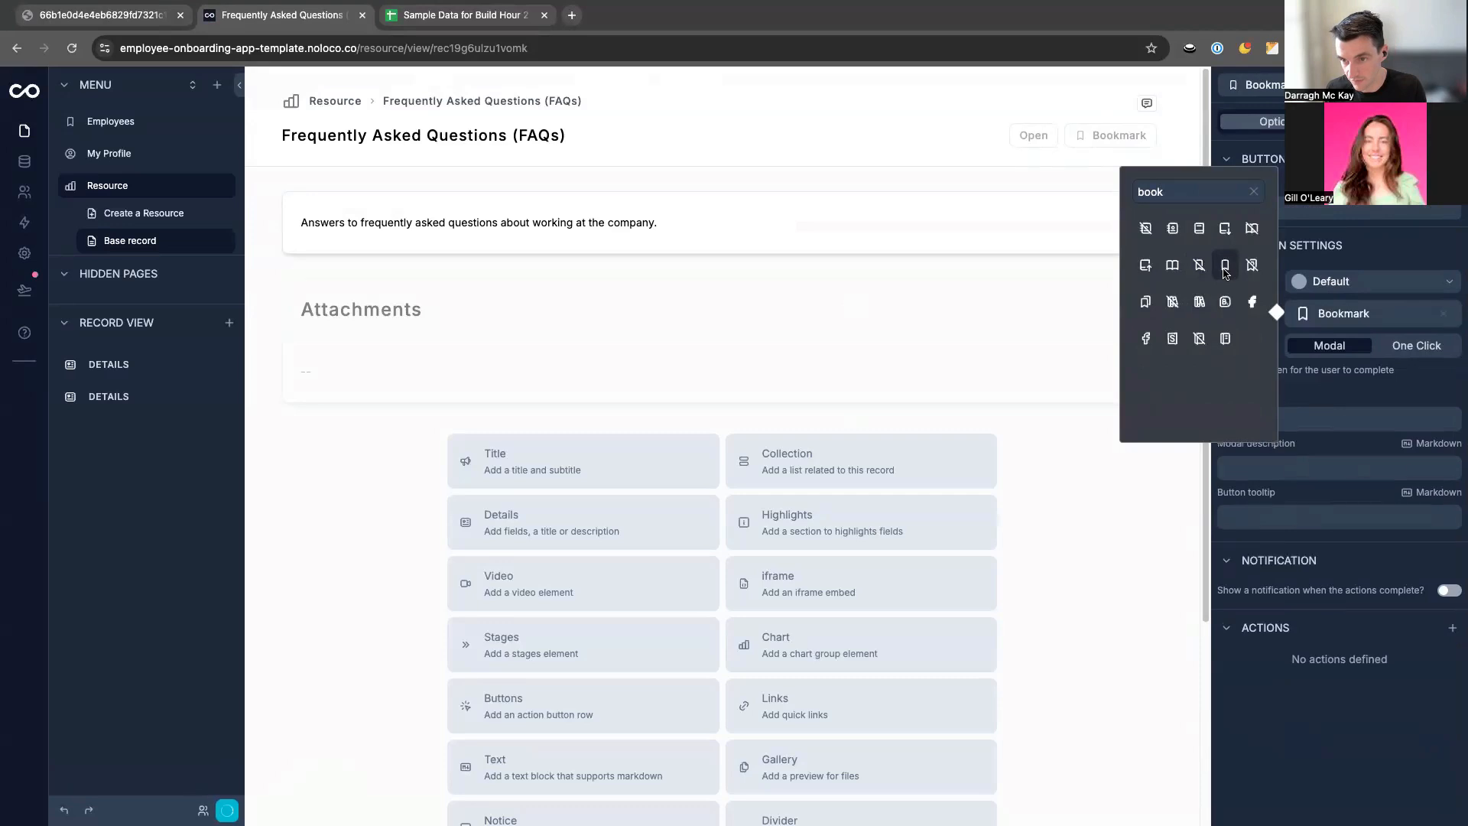
left_click(1373, 600)
Add an Update a record action on this record to the Bookmark button and include the employee bookmarks collection field.
left_click(1452, 628)
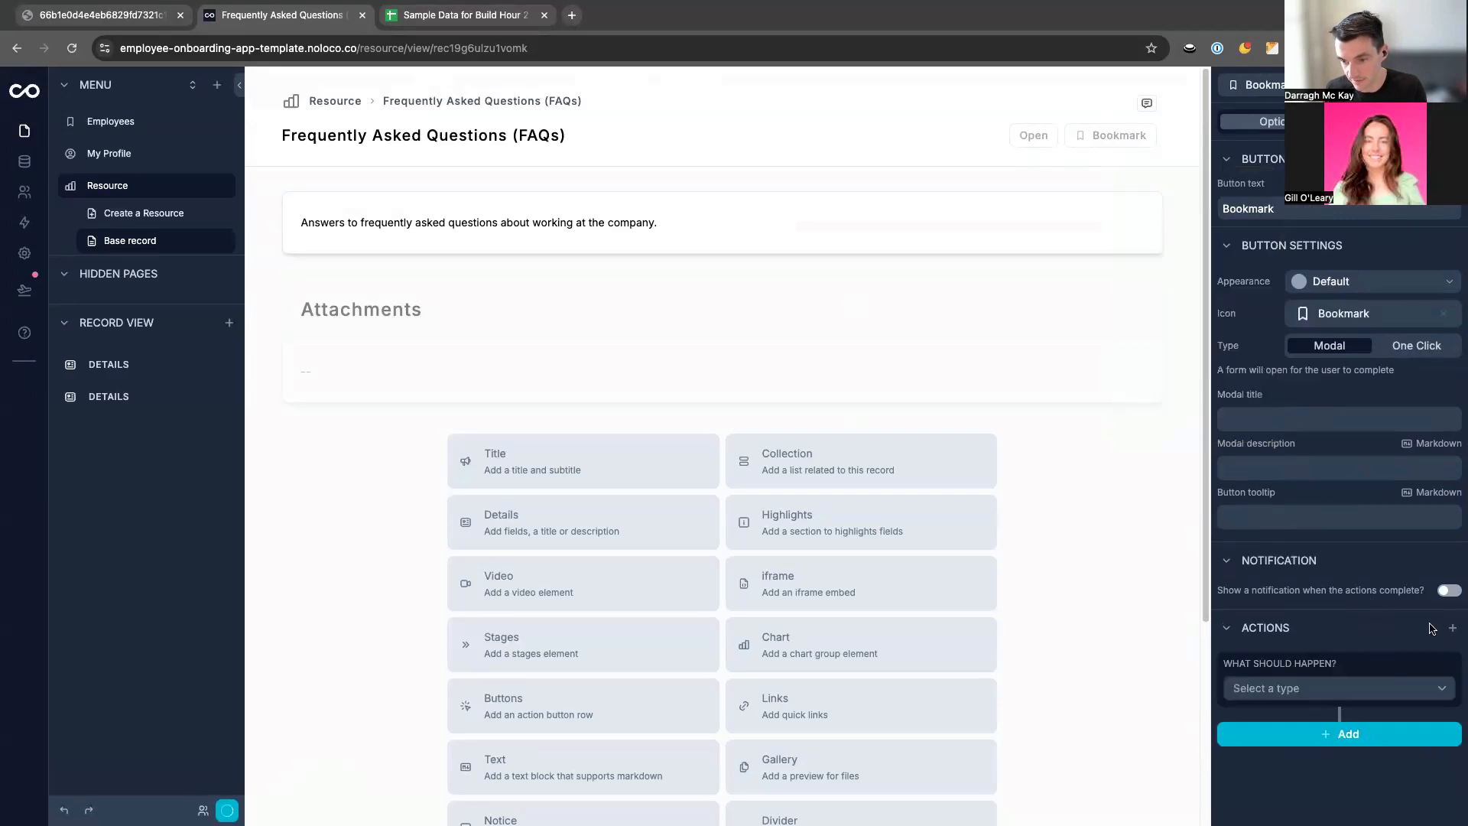
left_click(1352, 690)
left_click(1321, 500)
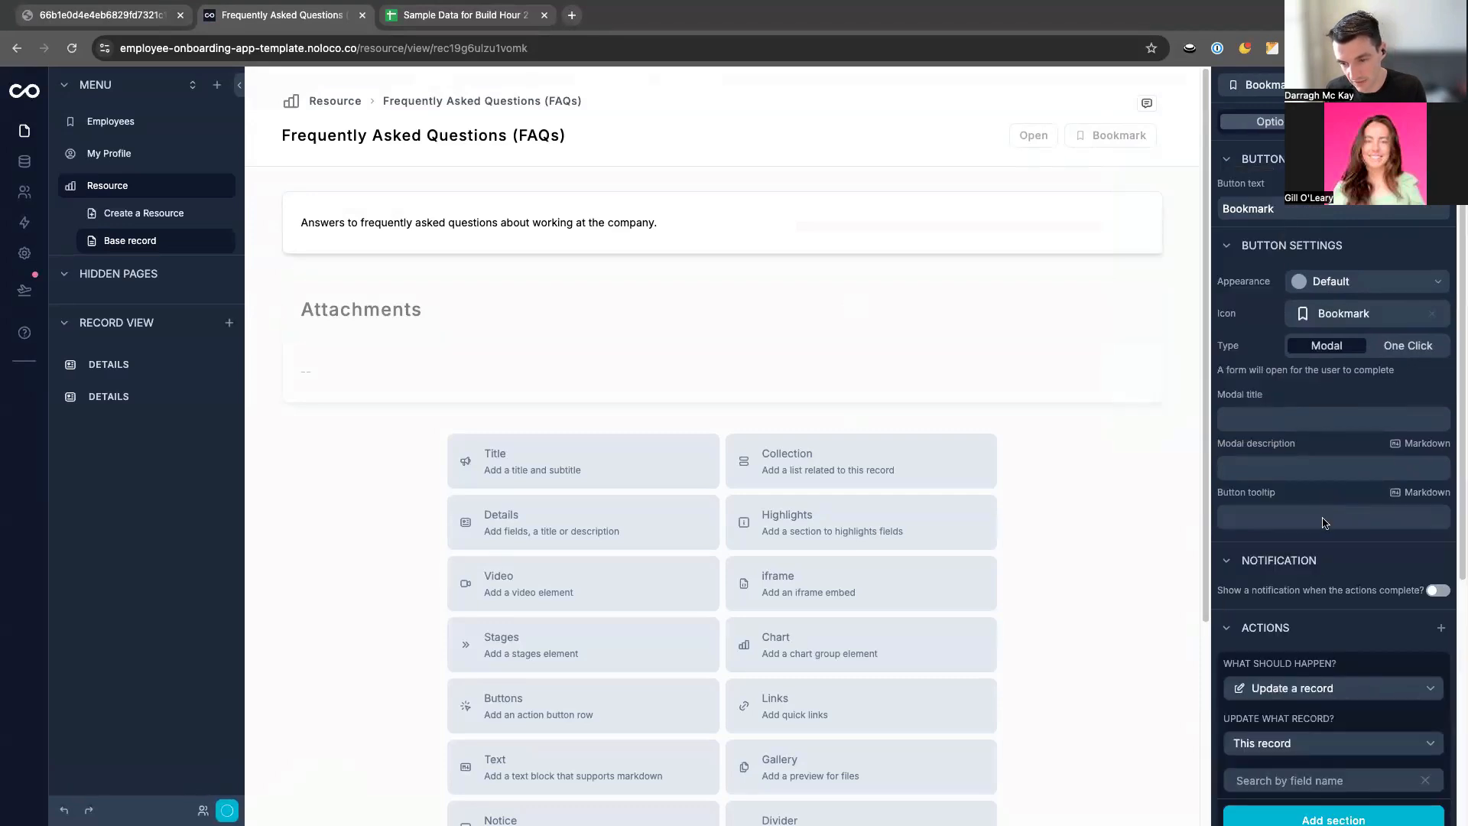
scroll(1317, 662, "down", 3)
scroll(1317, 664, "down", 1)
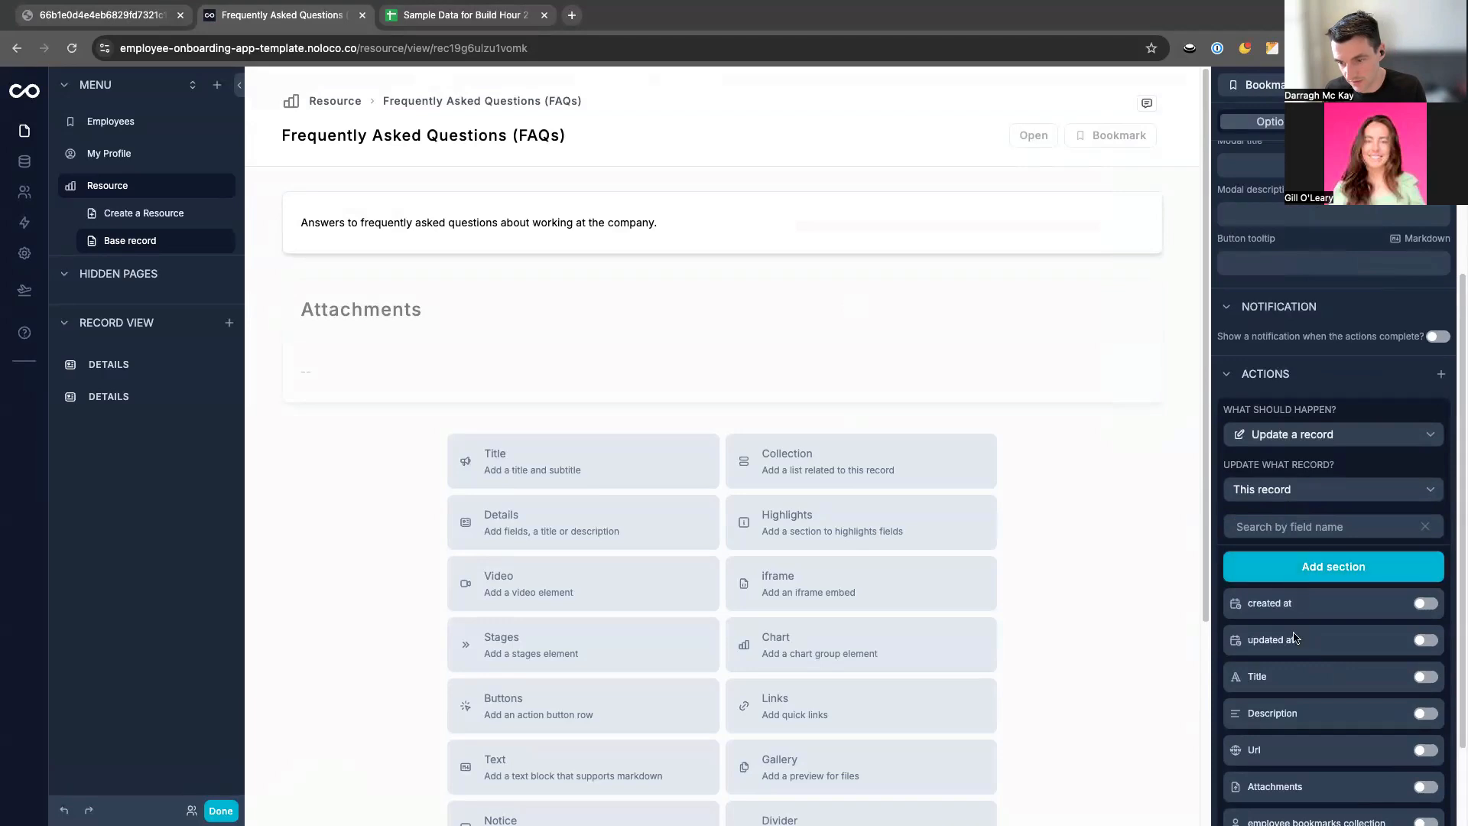
scroll(1361, 673, "down", 2)
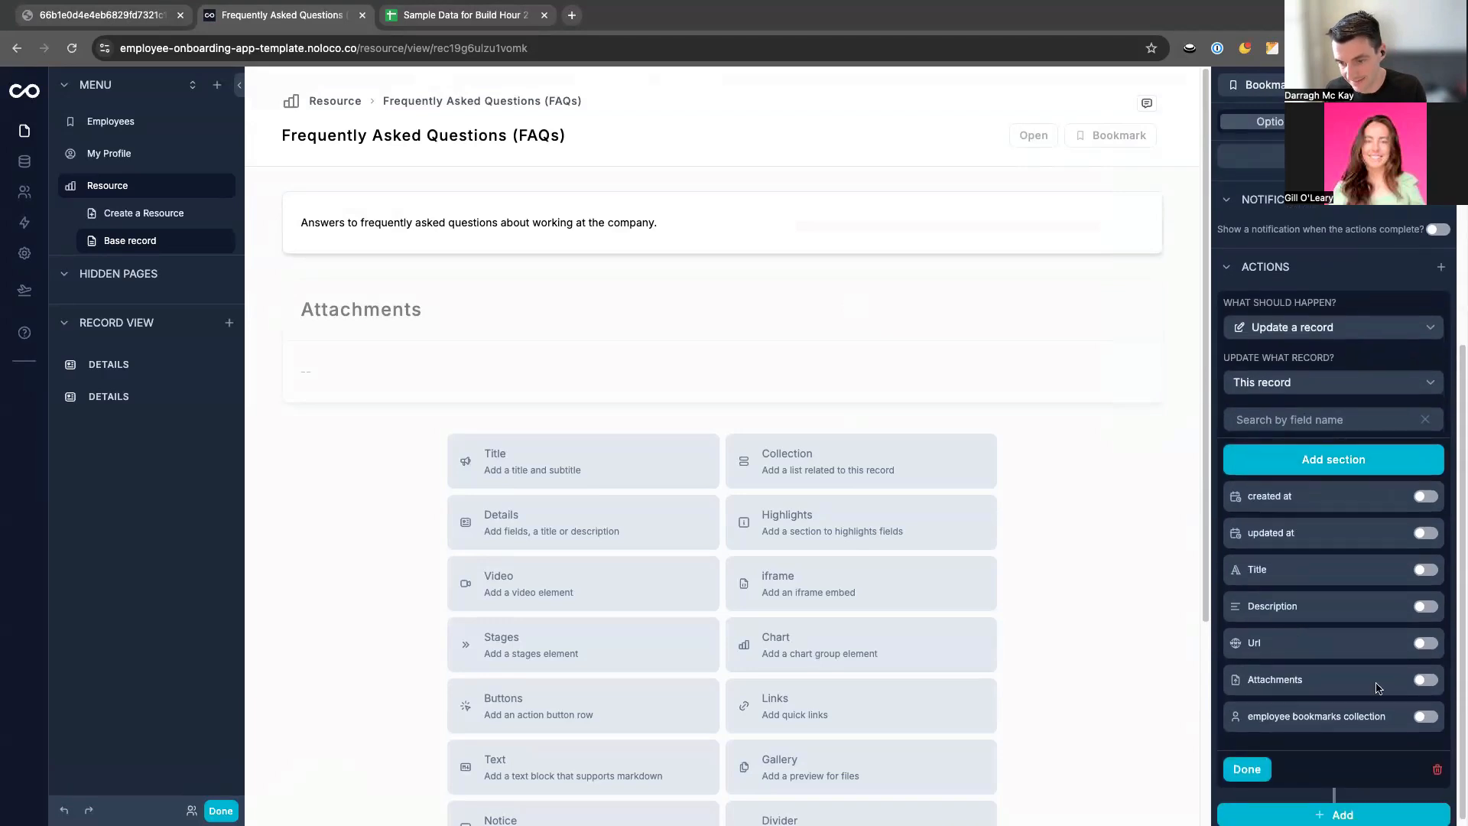
left_click(1427, 717)
Give the action's employee bookmarks collection field a hidden value of Logged in User.
left_click(1391, 463)
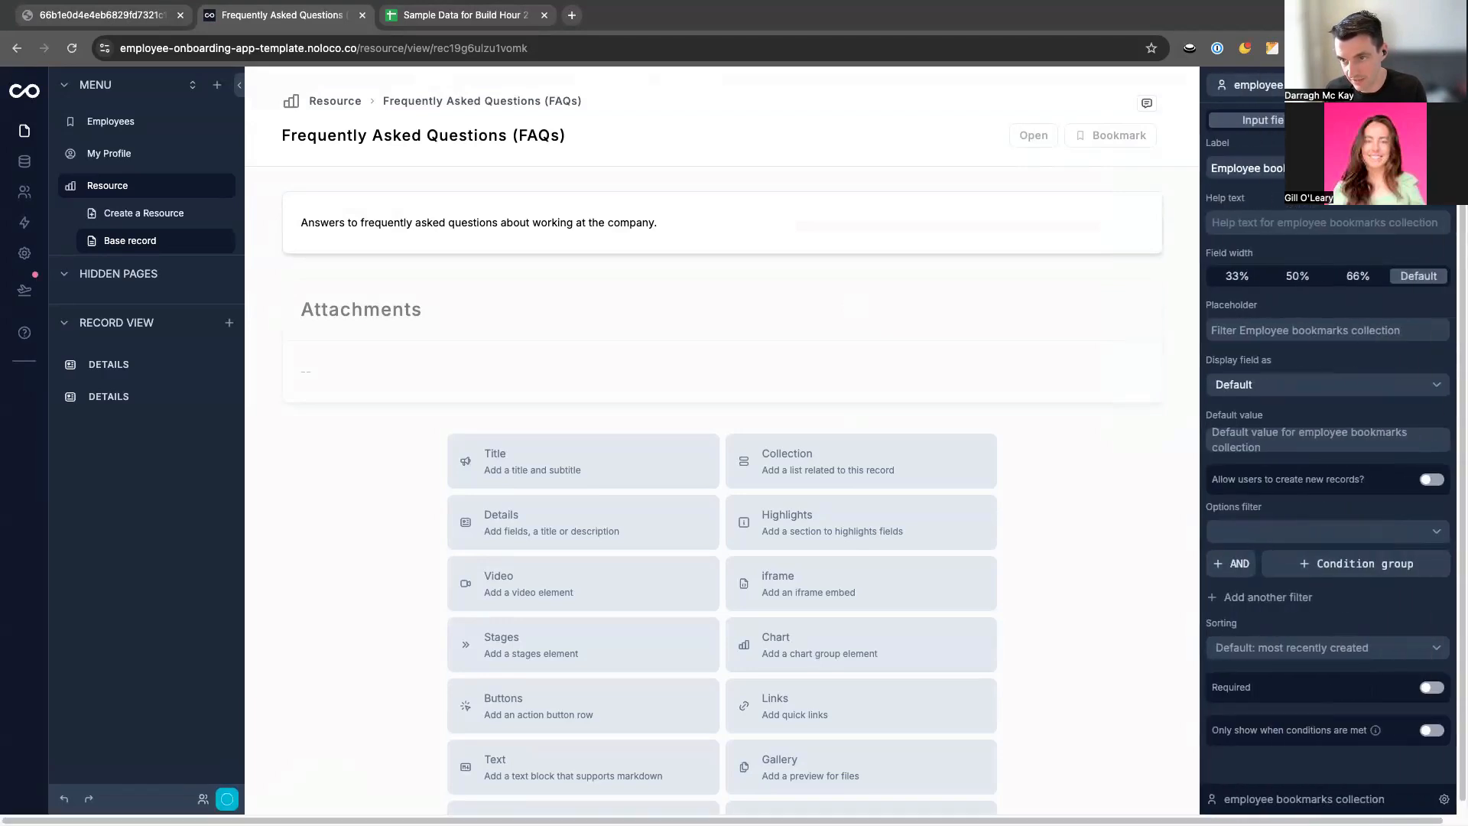
left_click(1386, 120)
left_click(1337, 222)
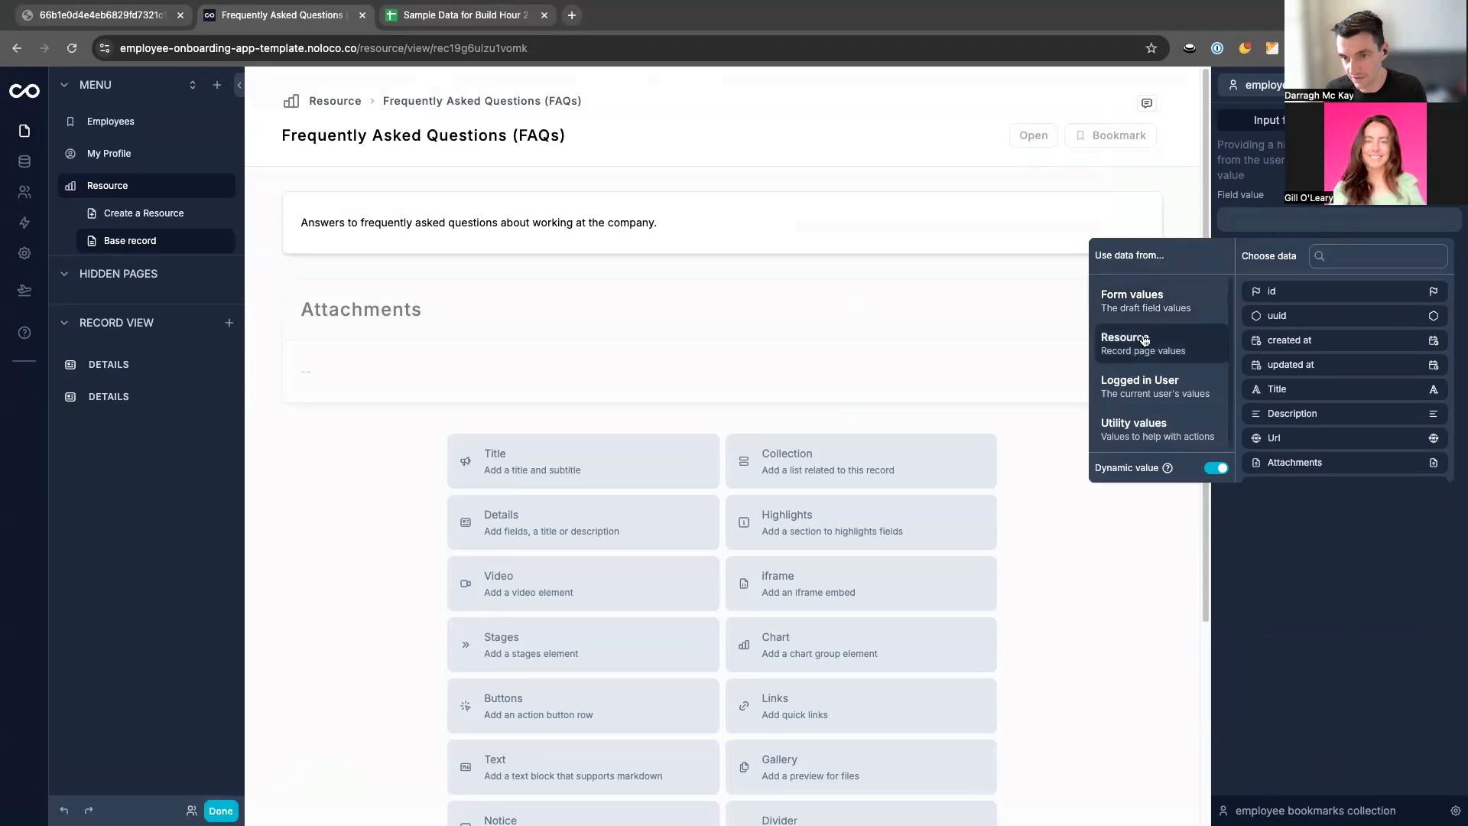
left_click(1139, 400)
left_click(1310, 299)
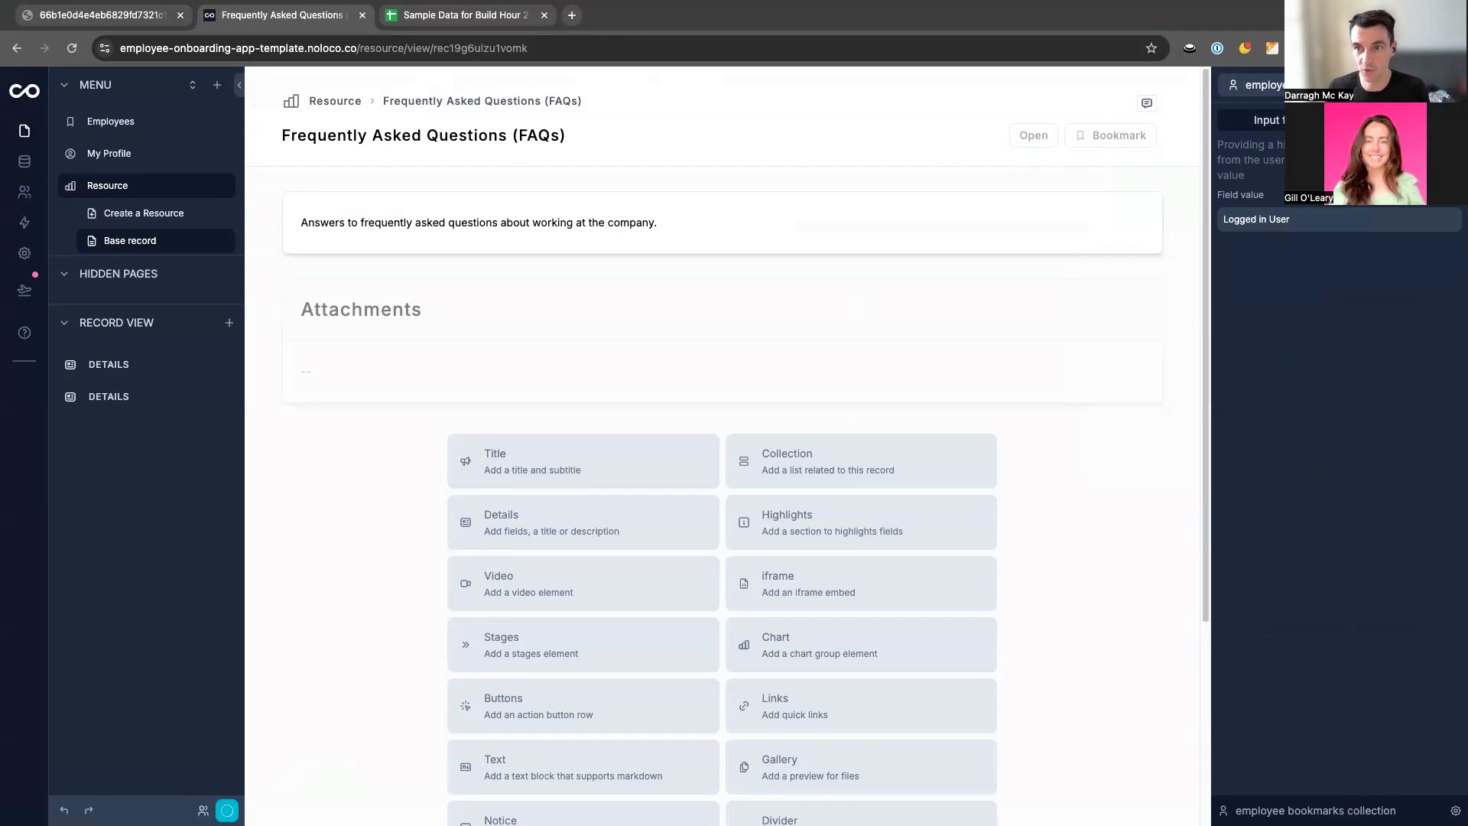
left_click(1444, 85)
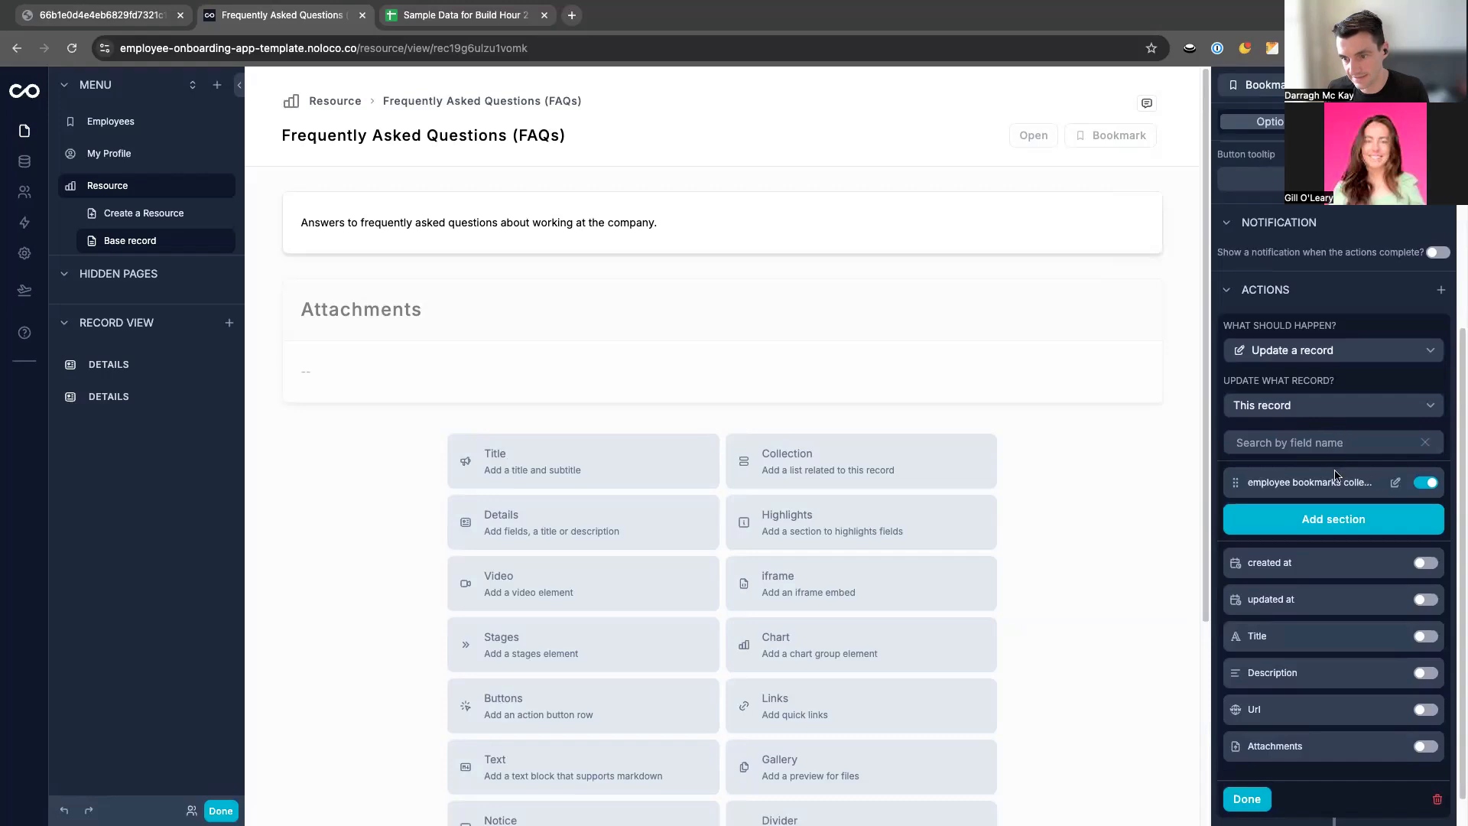
Set the Bookmark button's type to One Click.
scroll(1369, 359, "up", 4)
left_click(1400, 267)
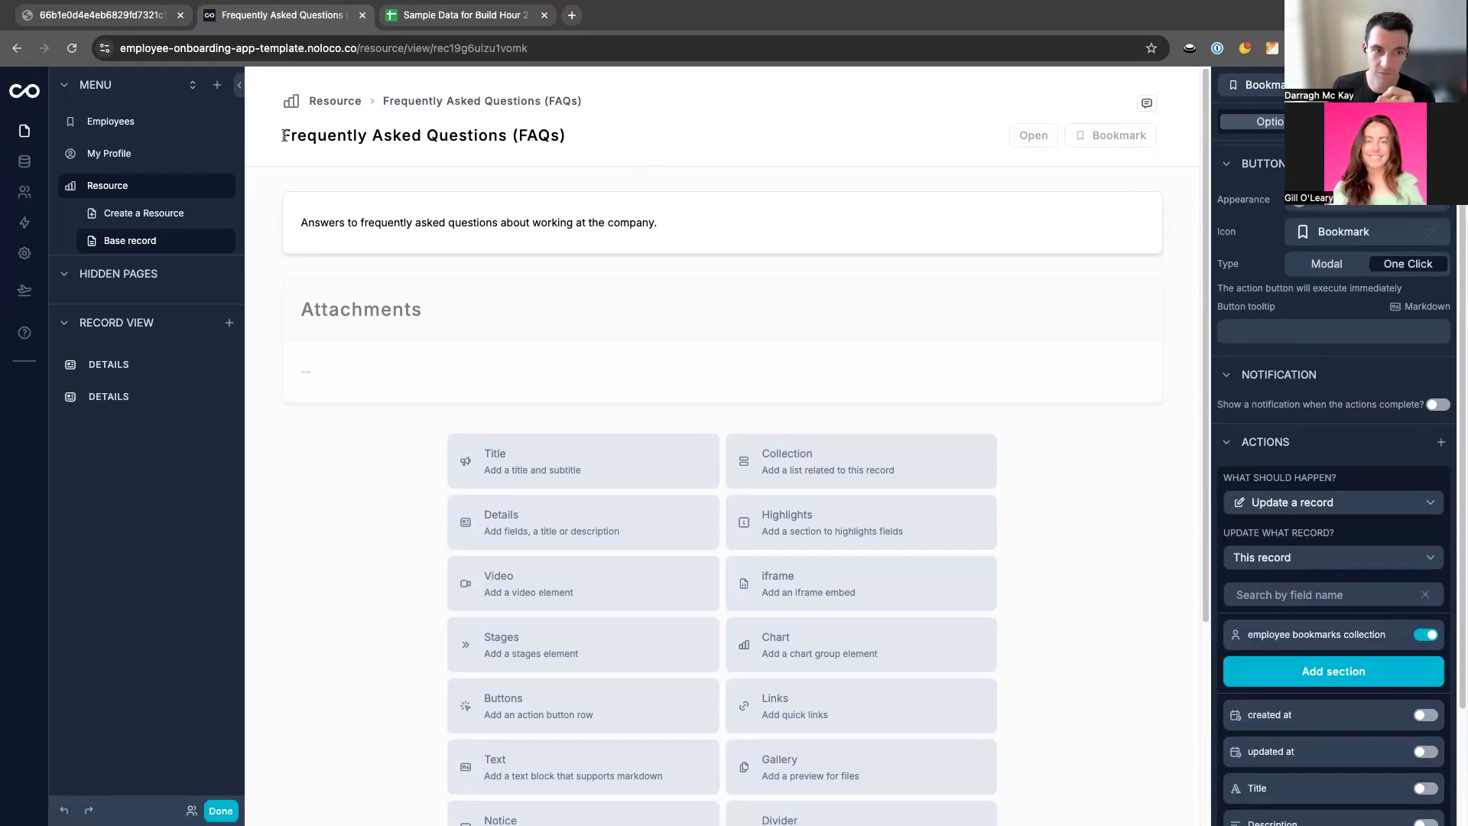
left_click_drag(281, 141, 658, 144)
left_click(659, 144)
Start a custom visibility rule for the Bookmark button based on the Resource's employee bookmarks collection id (list).
left_click(1393, 121)
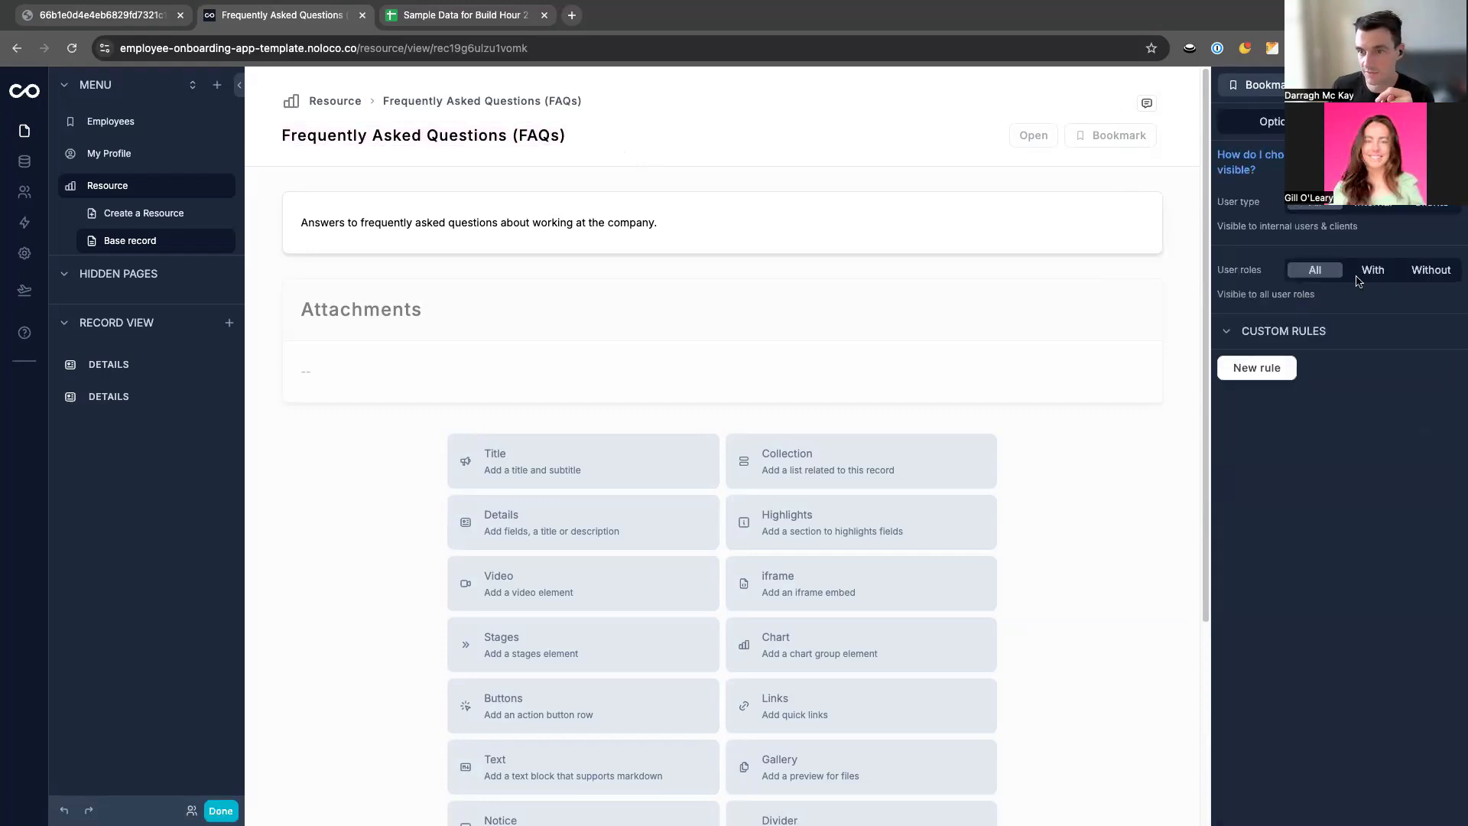
left_click(1257, 368)
left_click(1267, 382)
mouse_move(1293, 468)
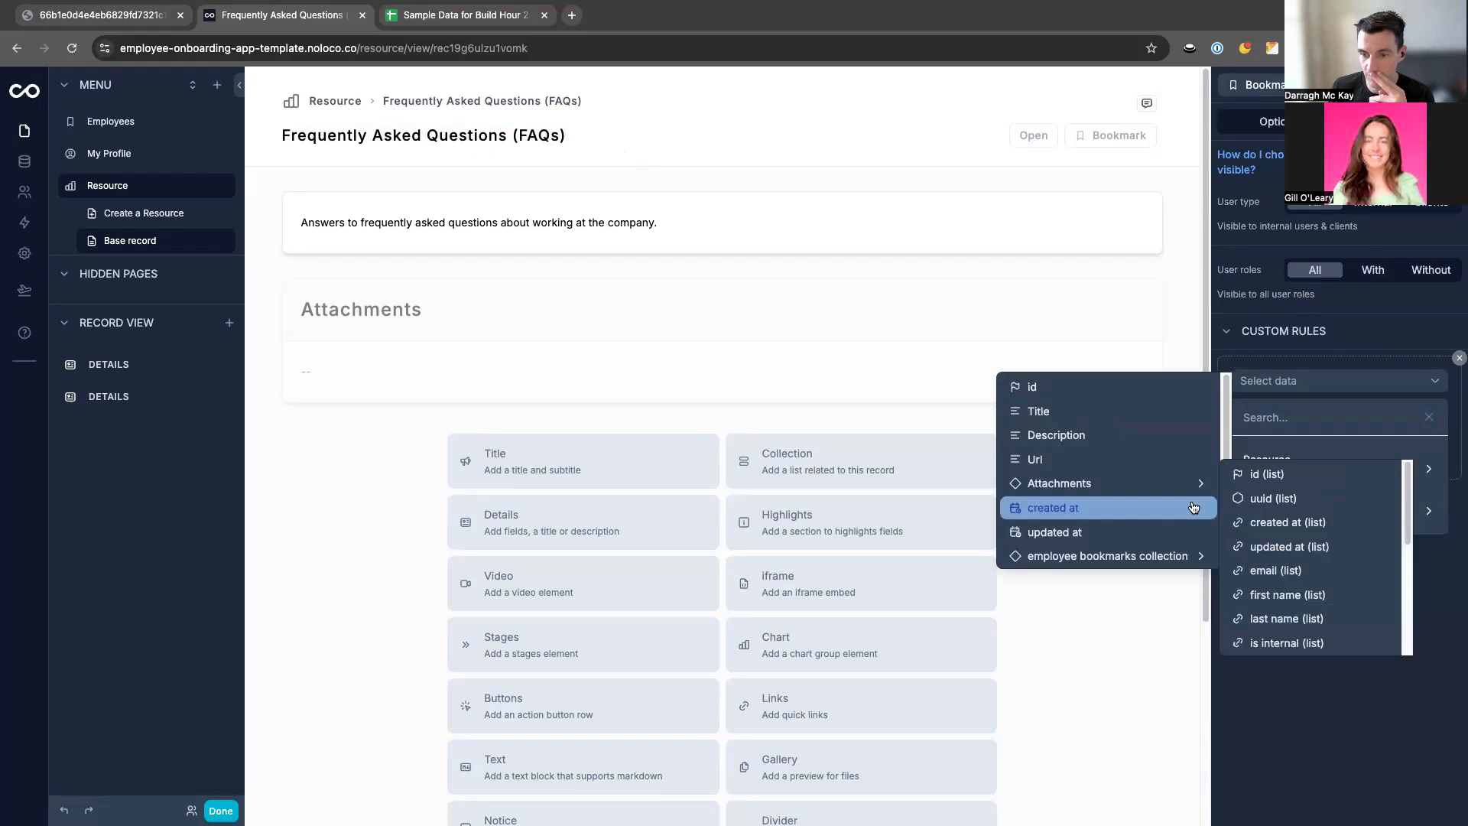
left_click(1267, 474)
Complete the Bookmark button's visibility rule with the operator "Is not one of" and the value Logged in User.
left_click(1272, 442)
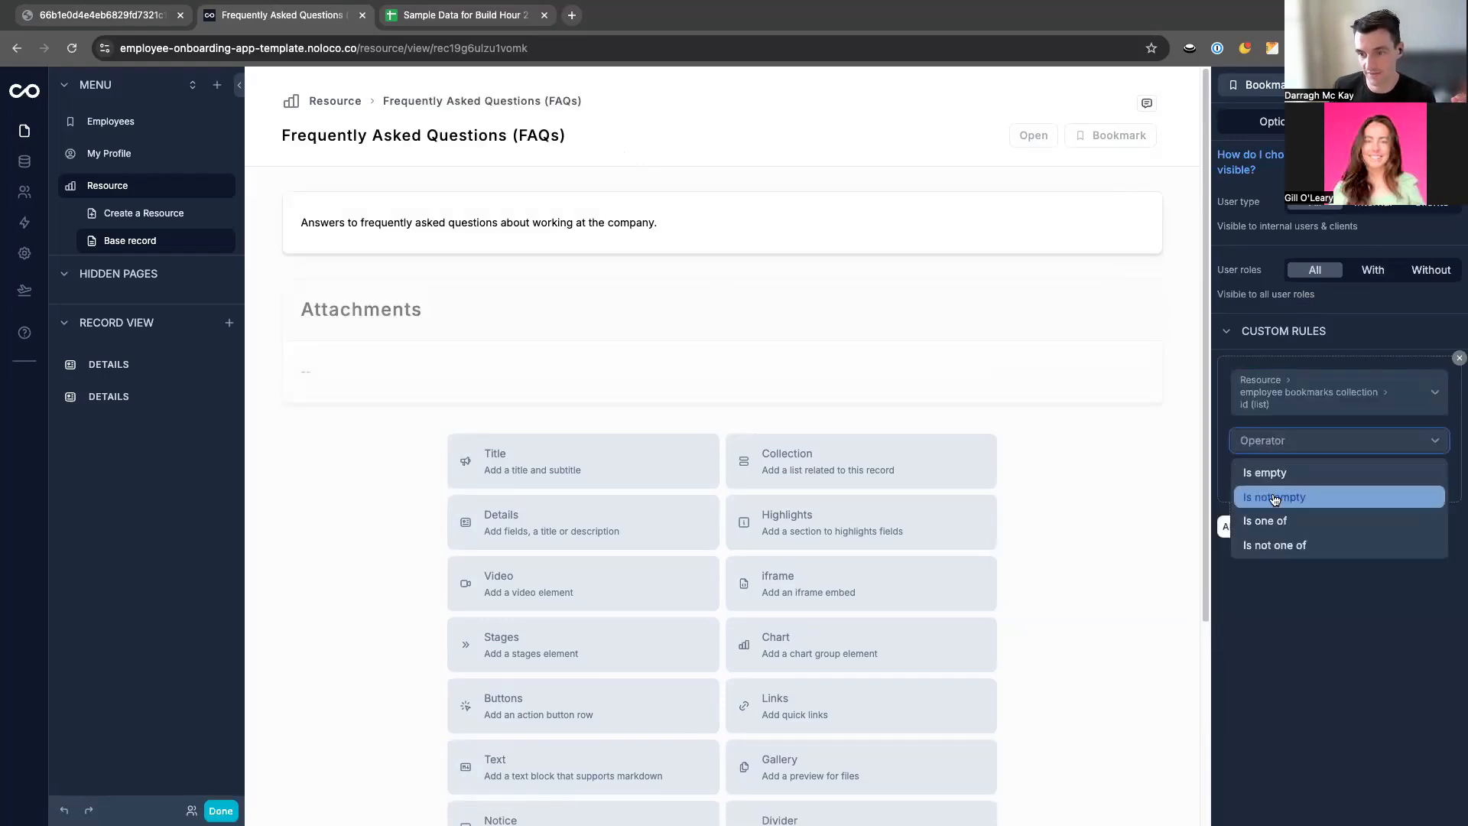
left_click(1273, 524)
left_click(1276, 443)
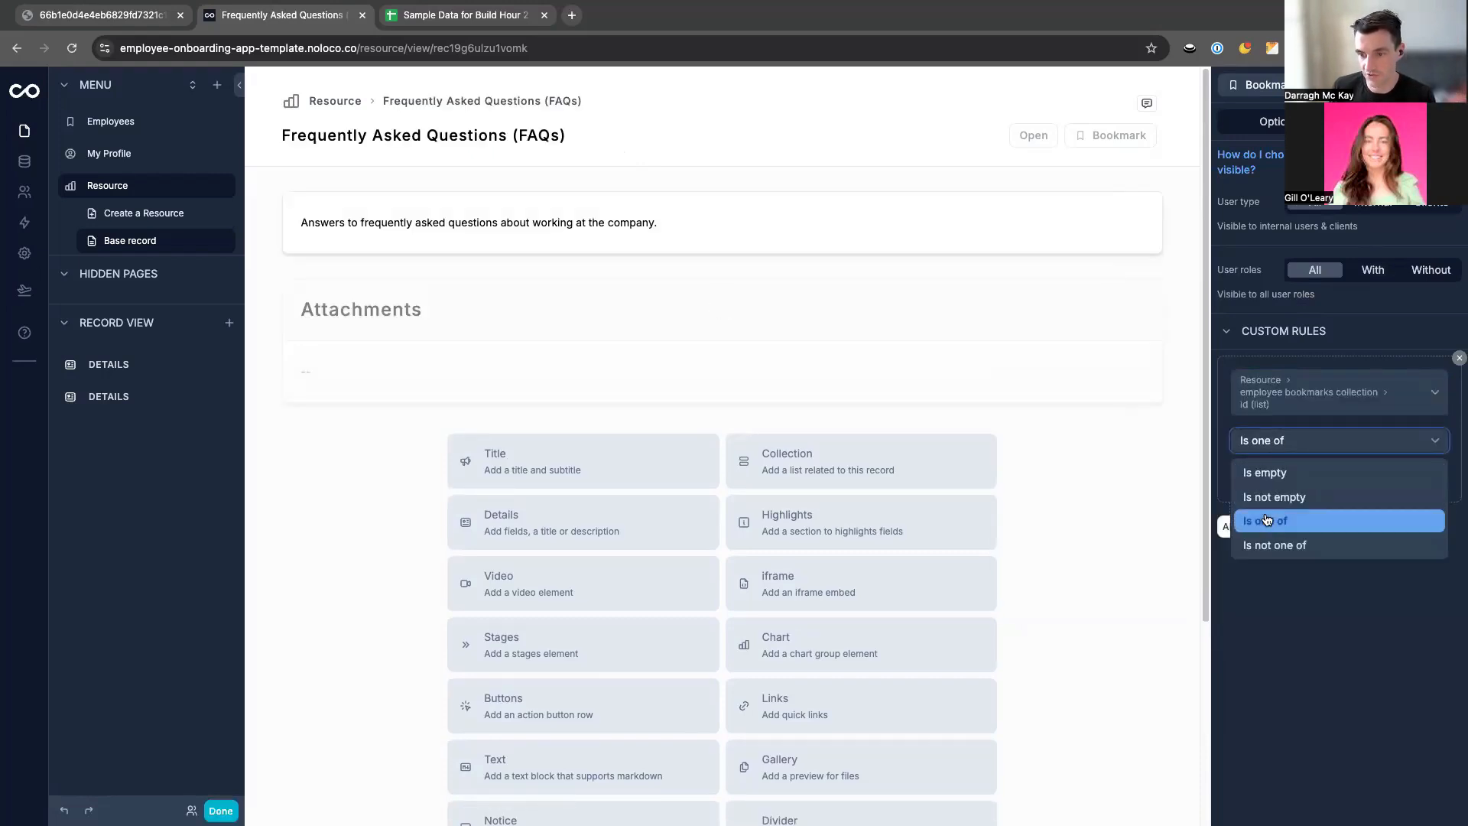
left_click(1272, 520)
left_click(1272, 480)
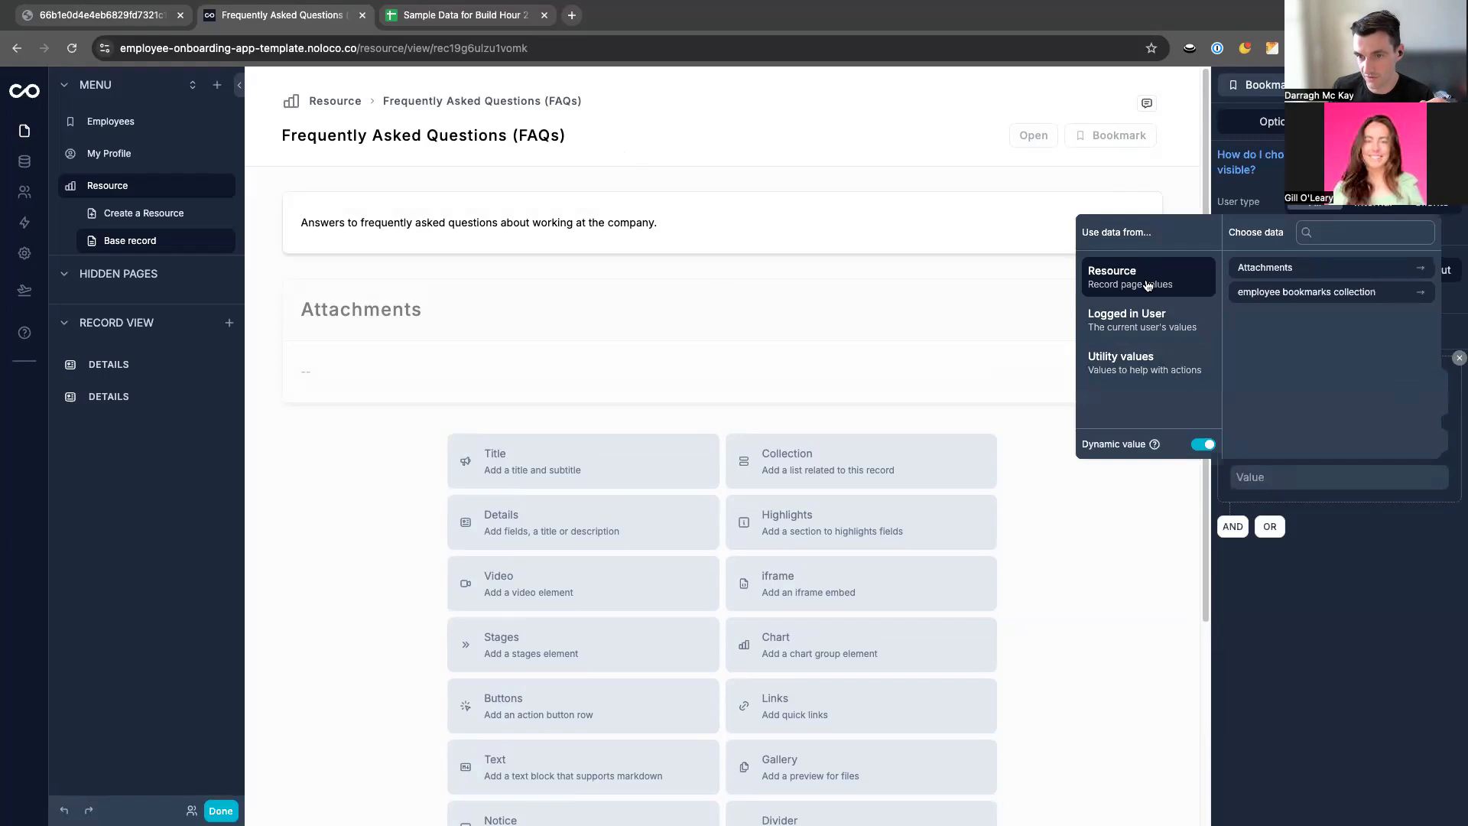
left_click(1139, 319)
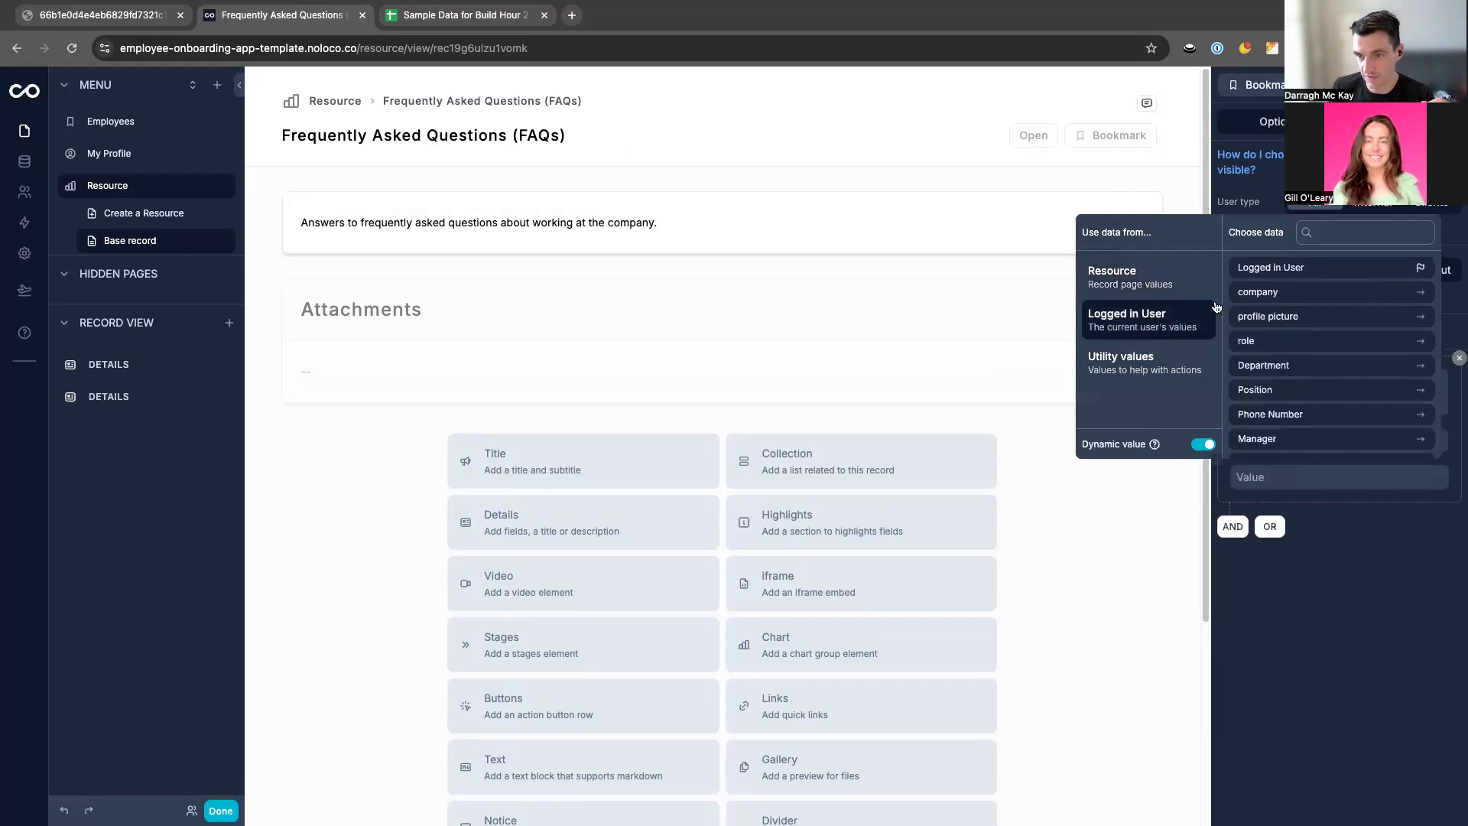
left_click(1259, 269)
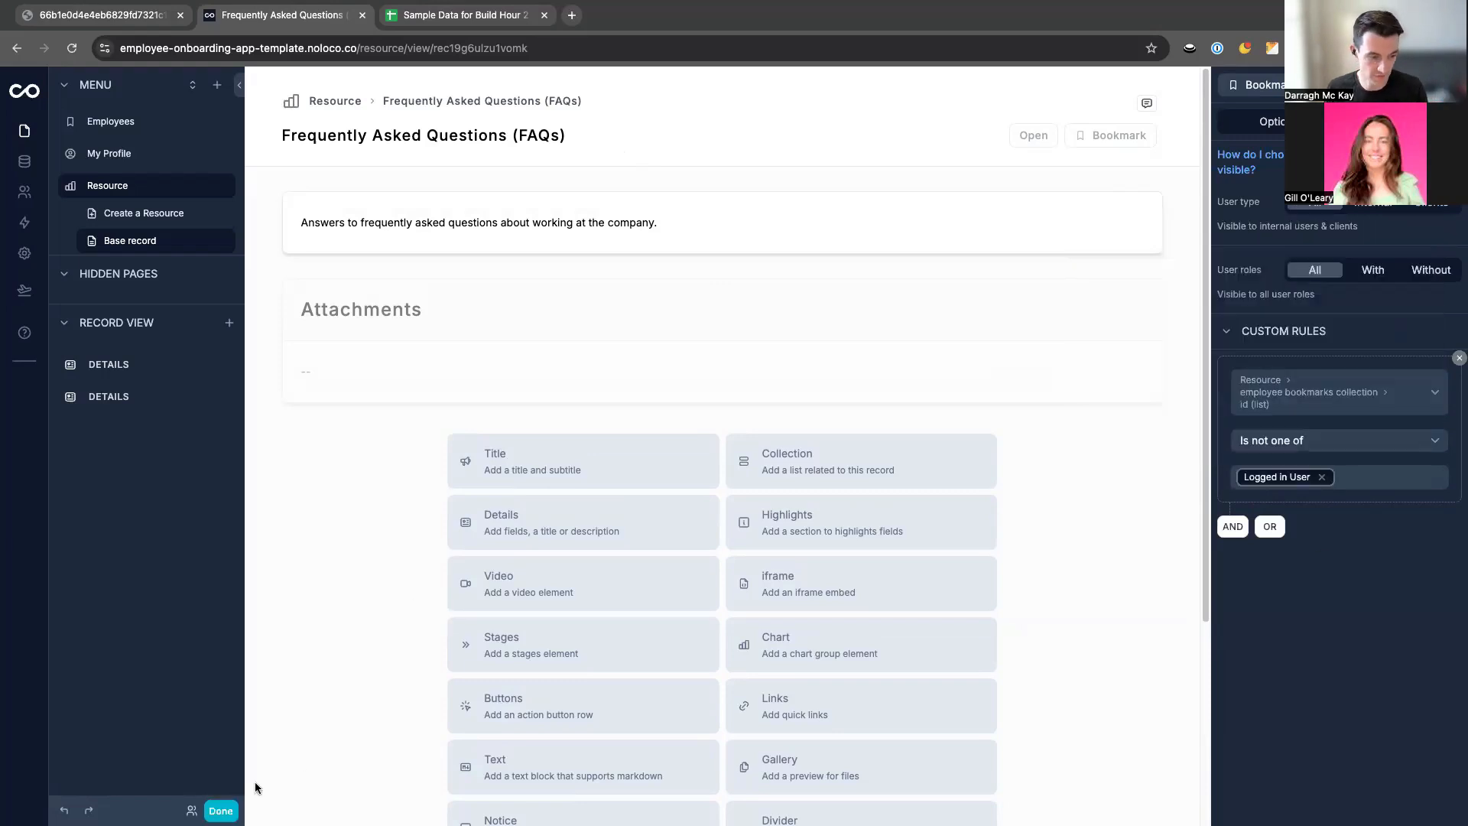
left_click(221, 811)
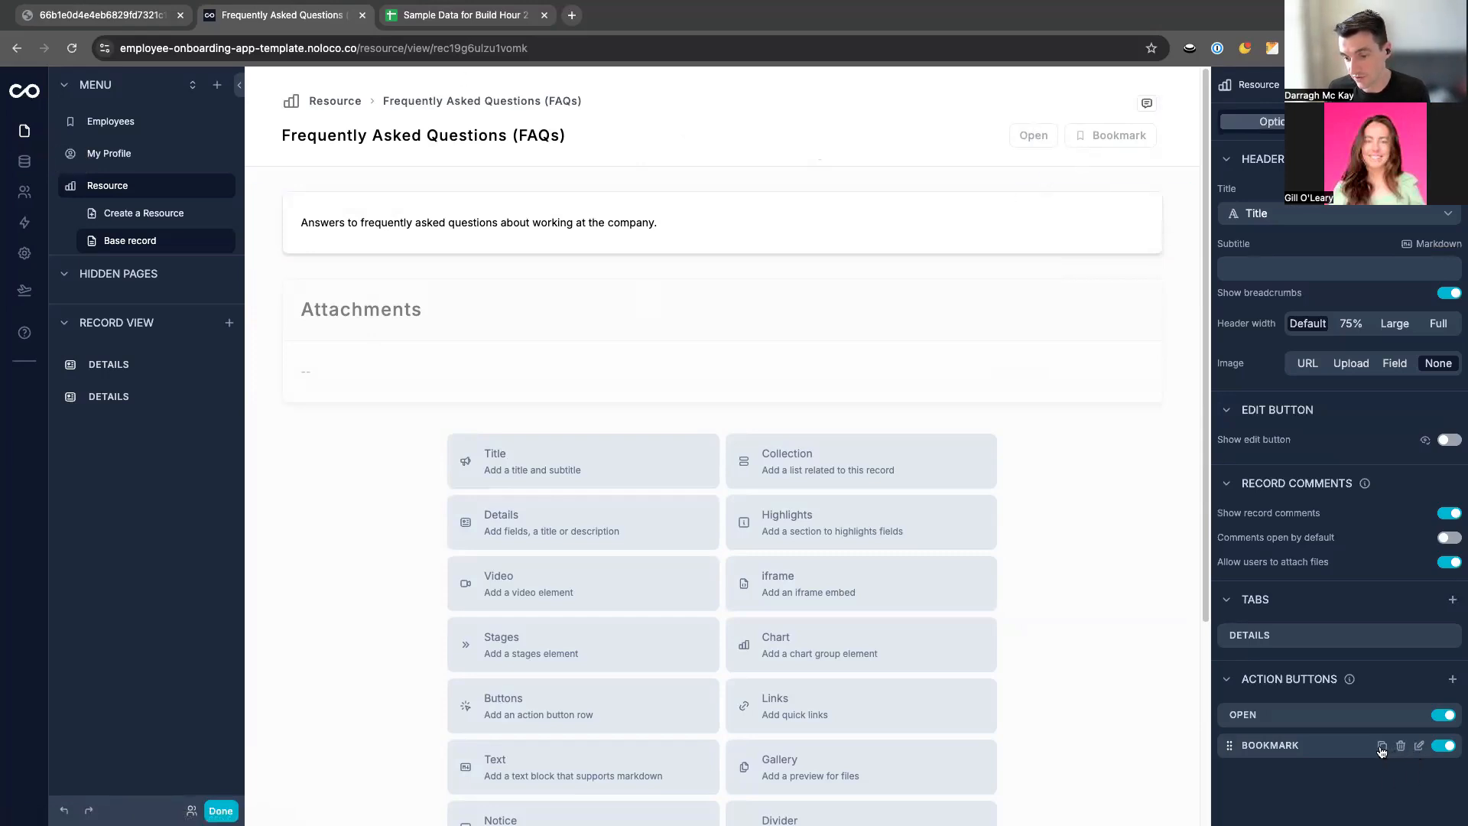
Duplicate the Bookmark action button and set the copy's button text to "Remove".
left_click(1382, 747)
left_click(1420, 776)
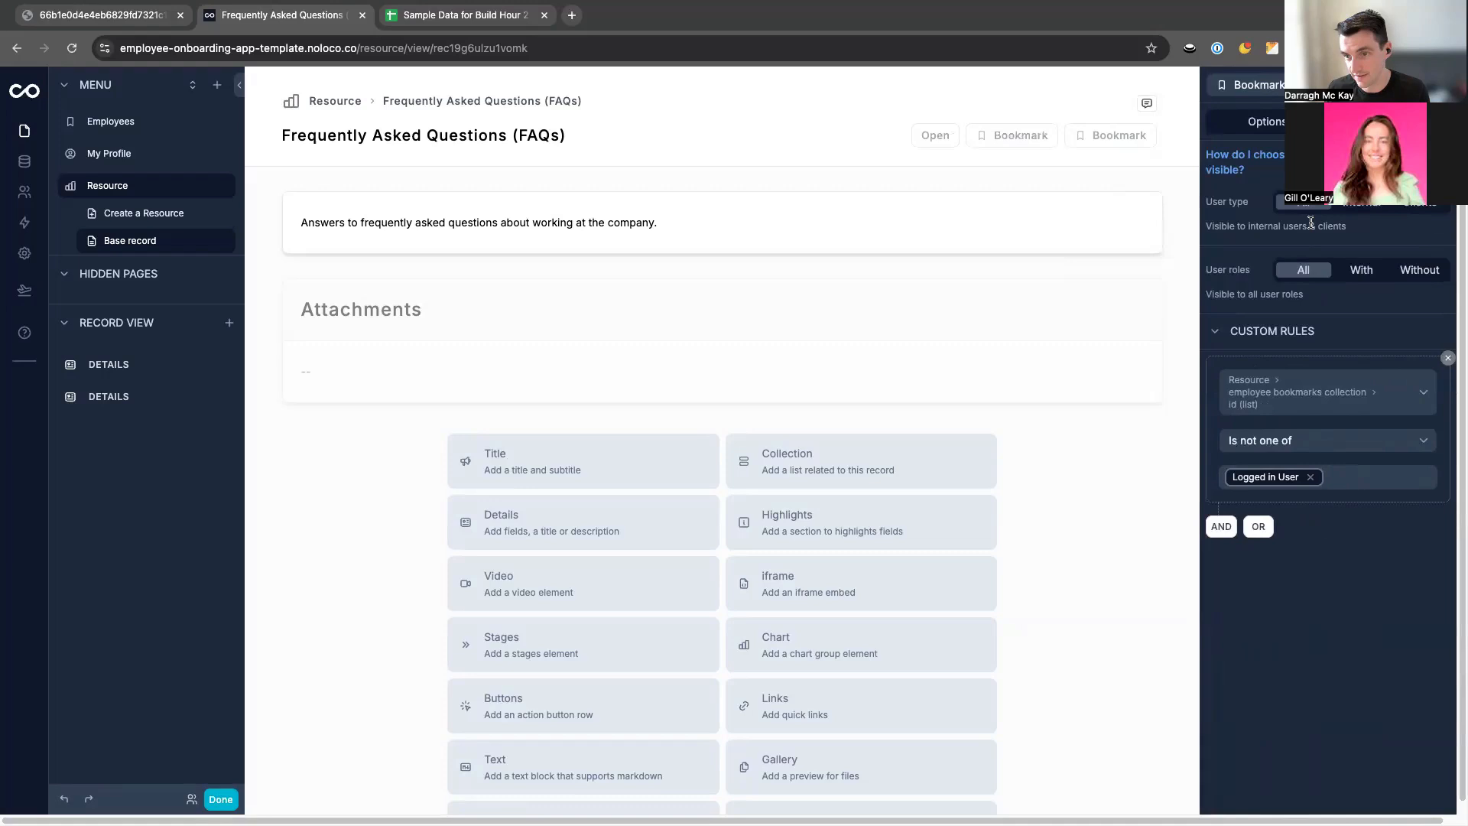
left_click(1273, 122)
double_click(1255, 209)
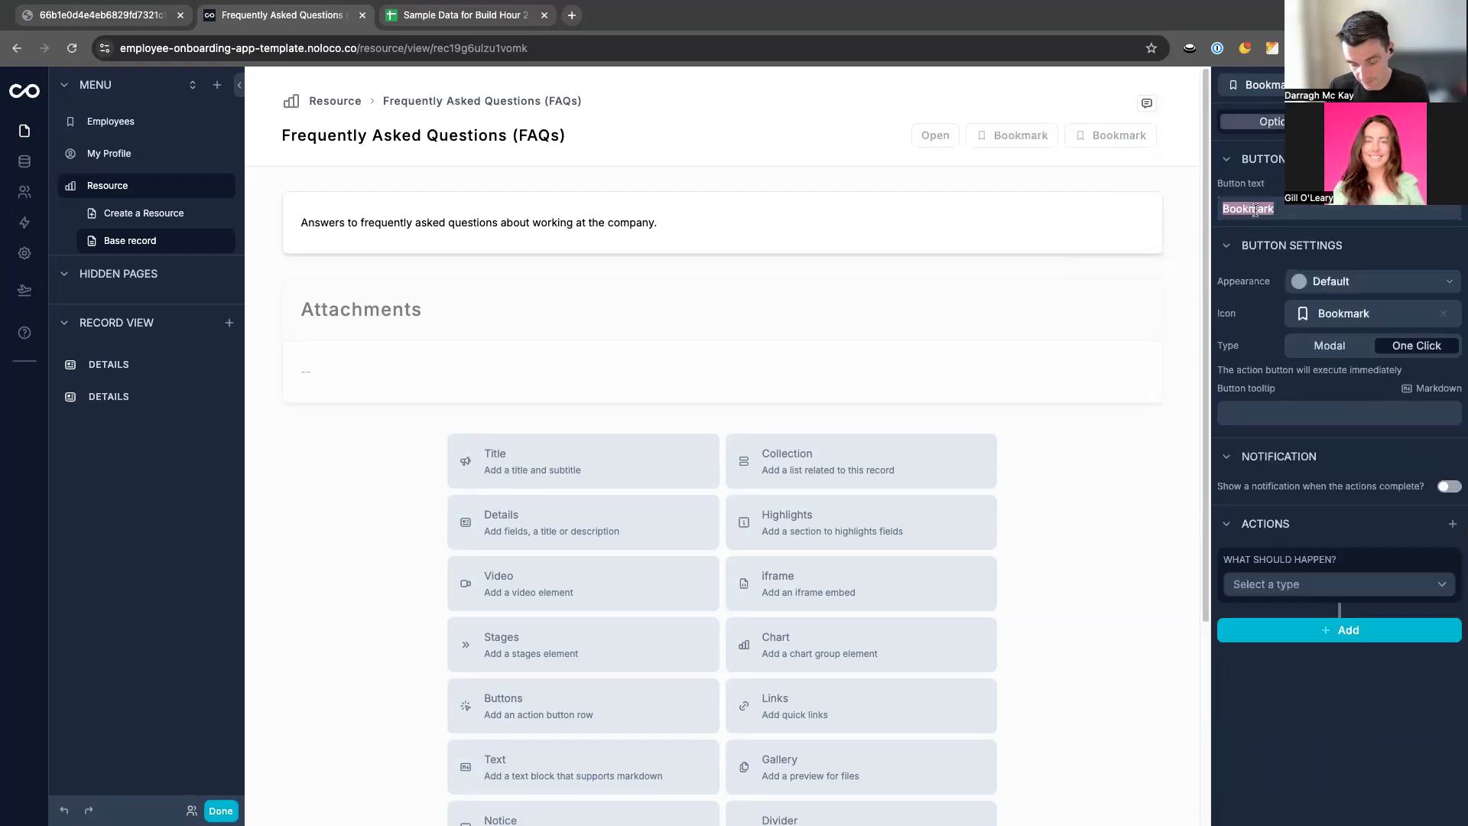
type("Rmo")
key("BackSpace")
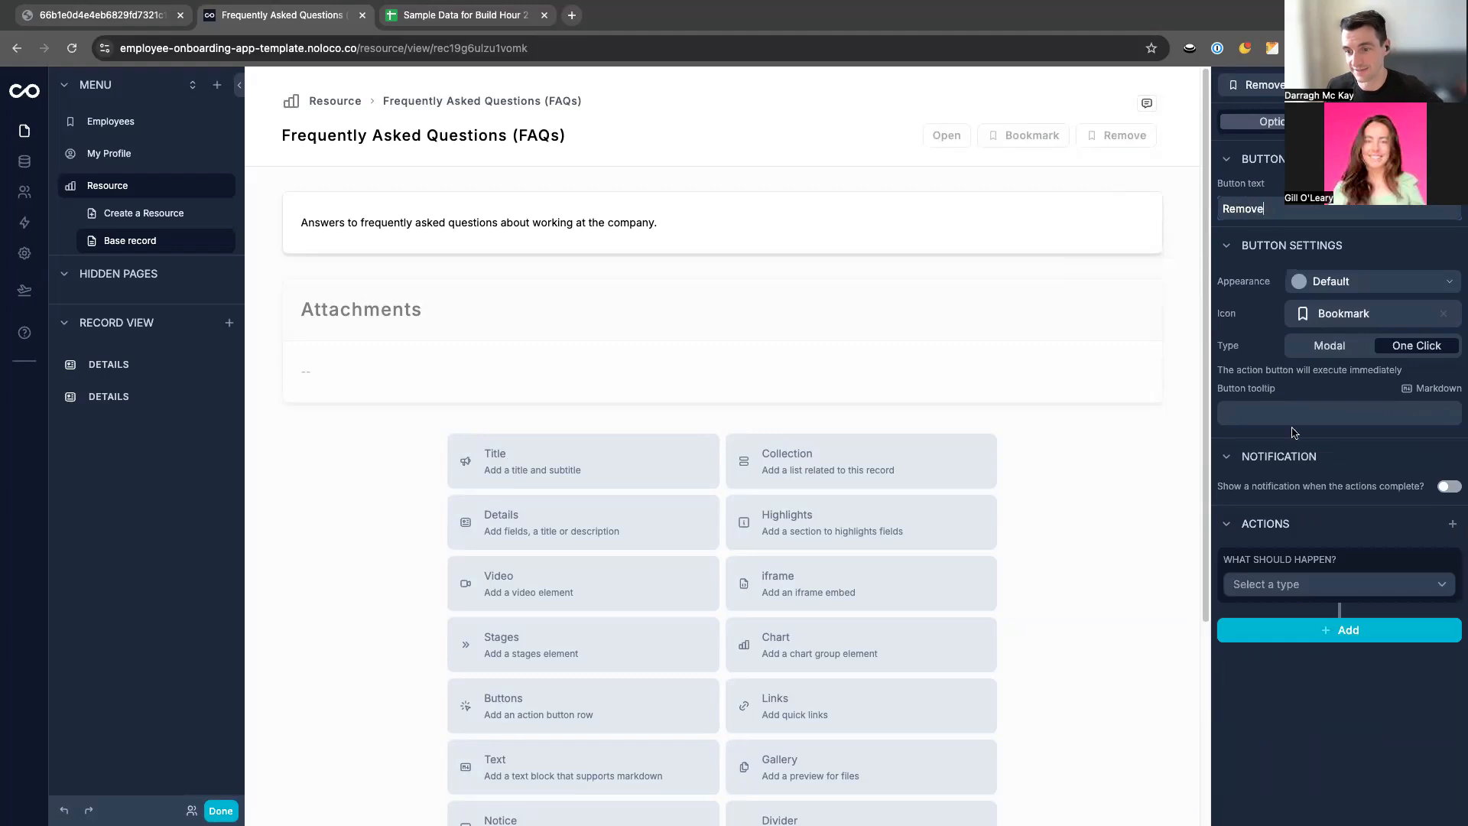
Set the Remove button's action to Update a record and check the value of its employee bookmarks collection field.
left_click(1298, 554)
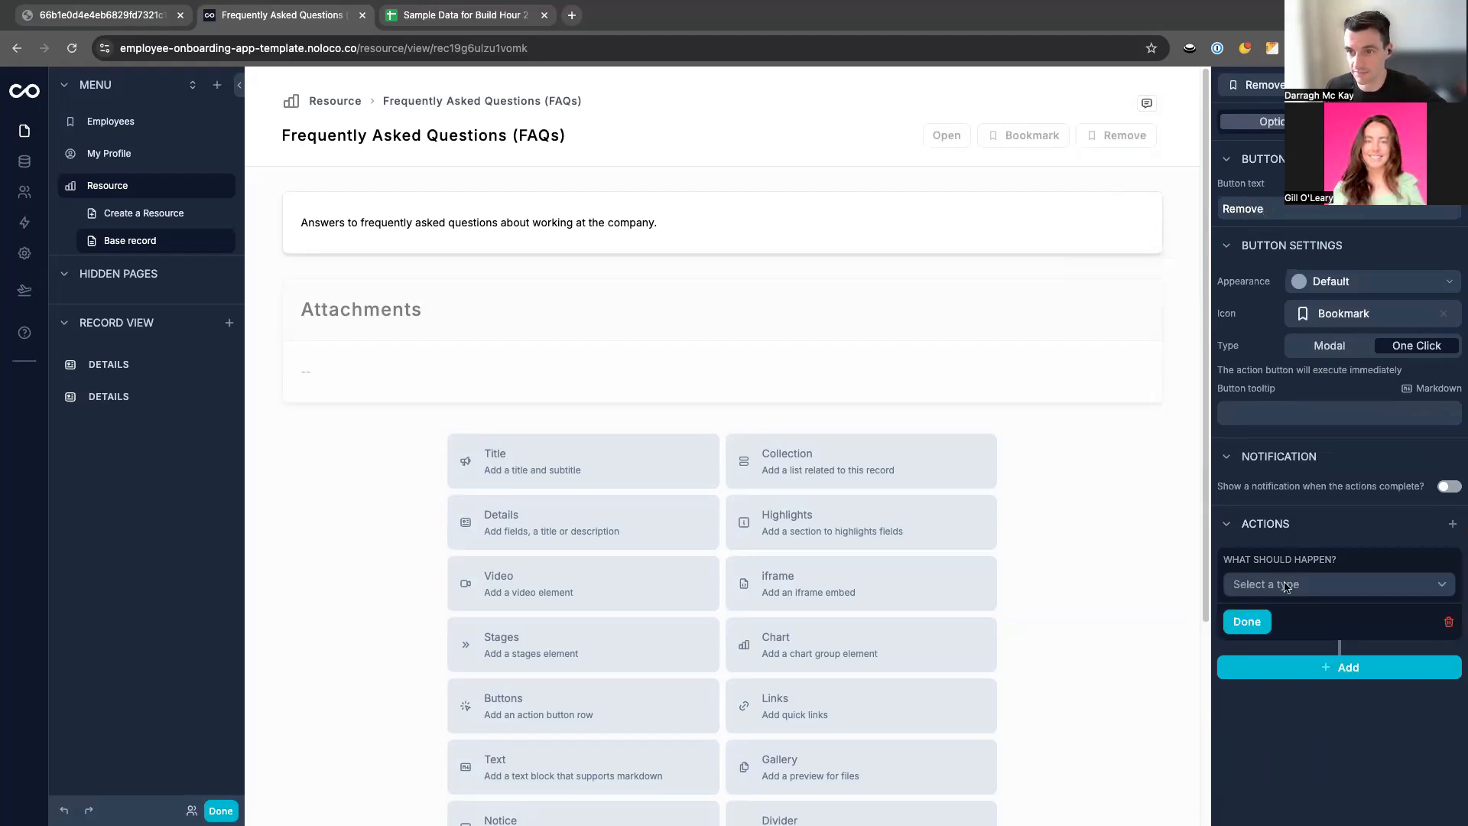
left_click(1285, 587)
left_click(1288, 616)
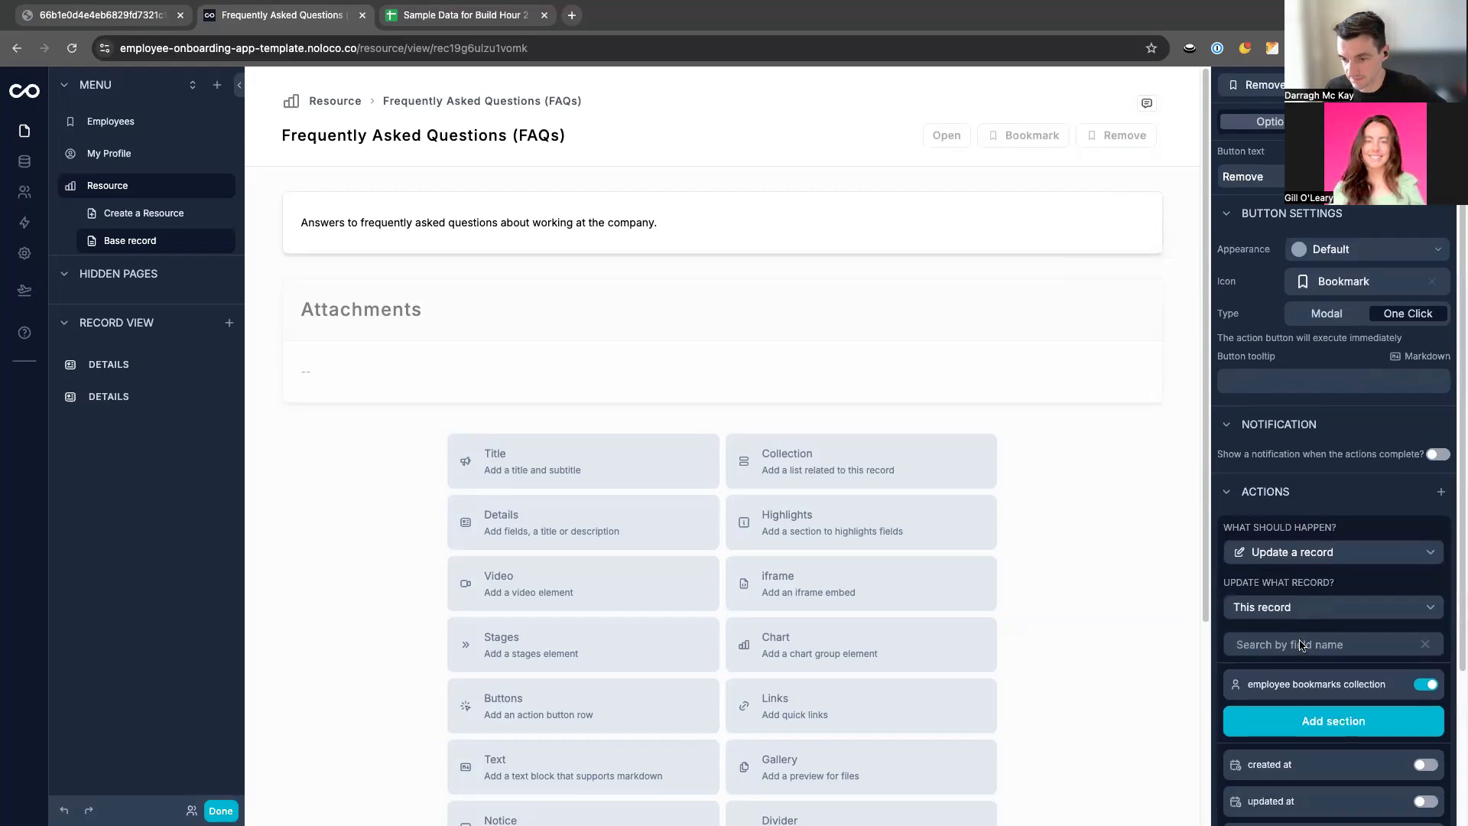
scroll(1301, 644, "down", 1)
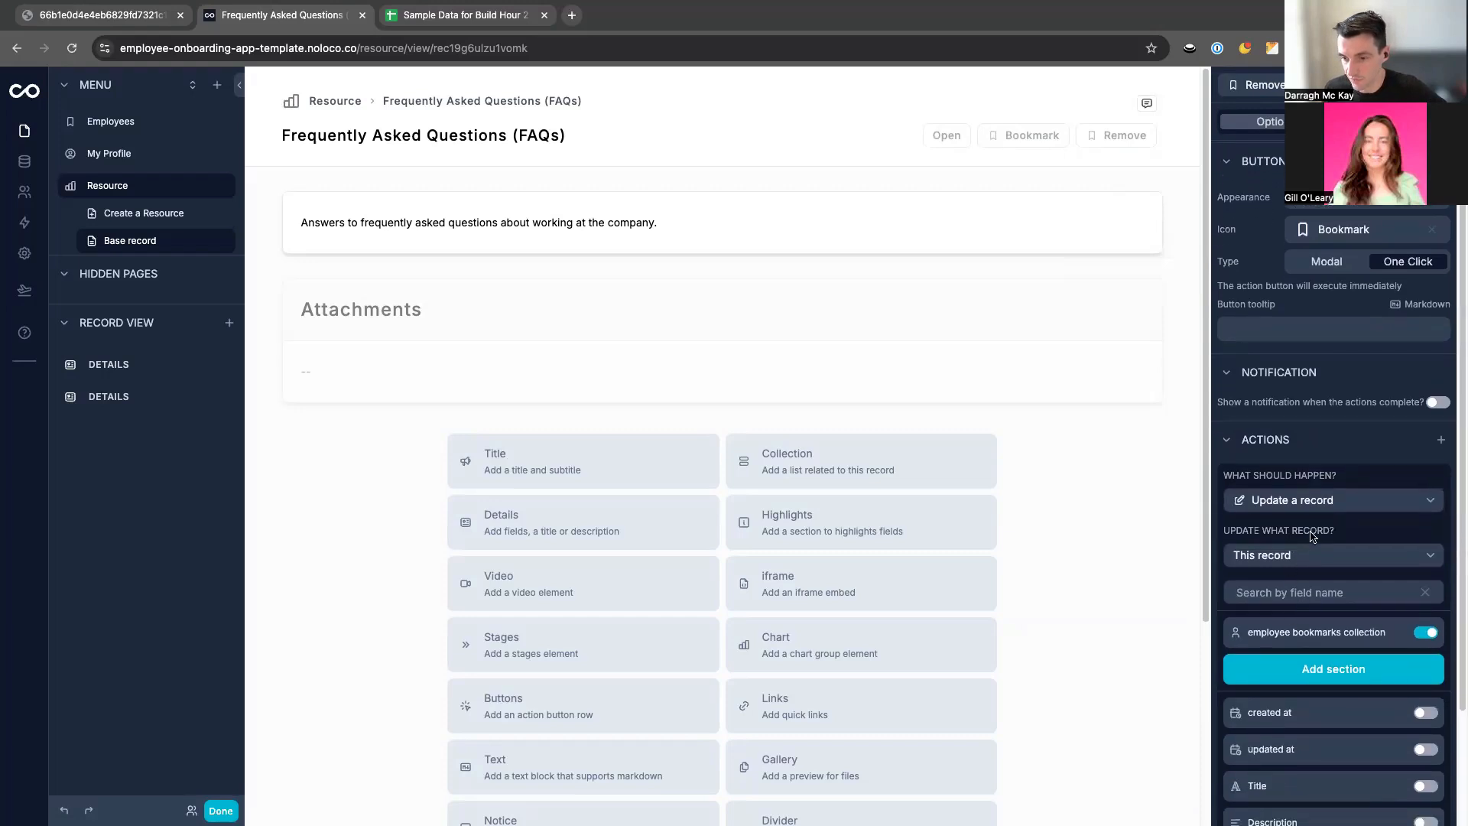
scroll(1312, 536, "down", 1)
left_click(1396, 597)
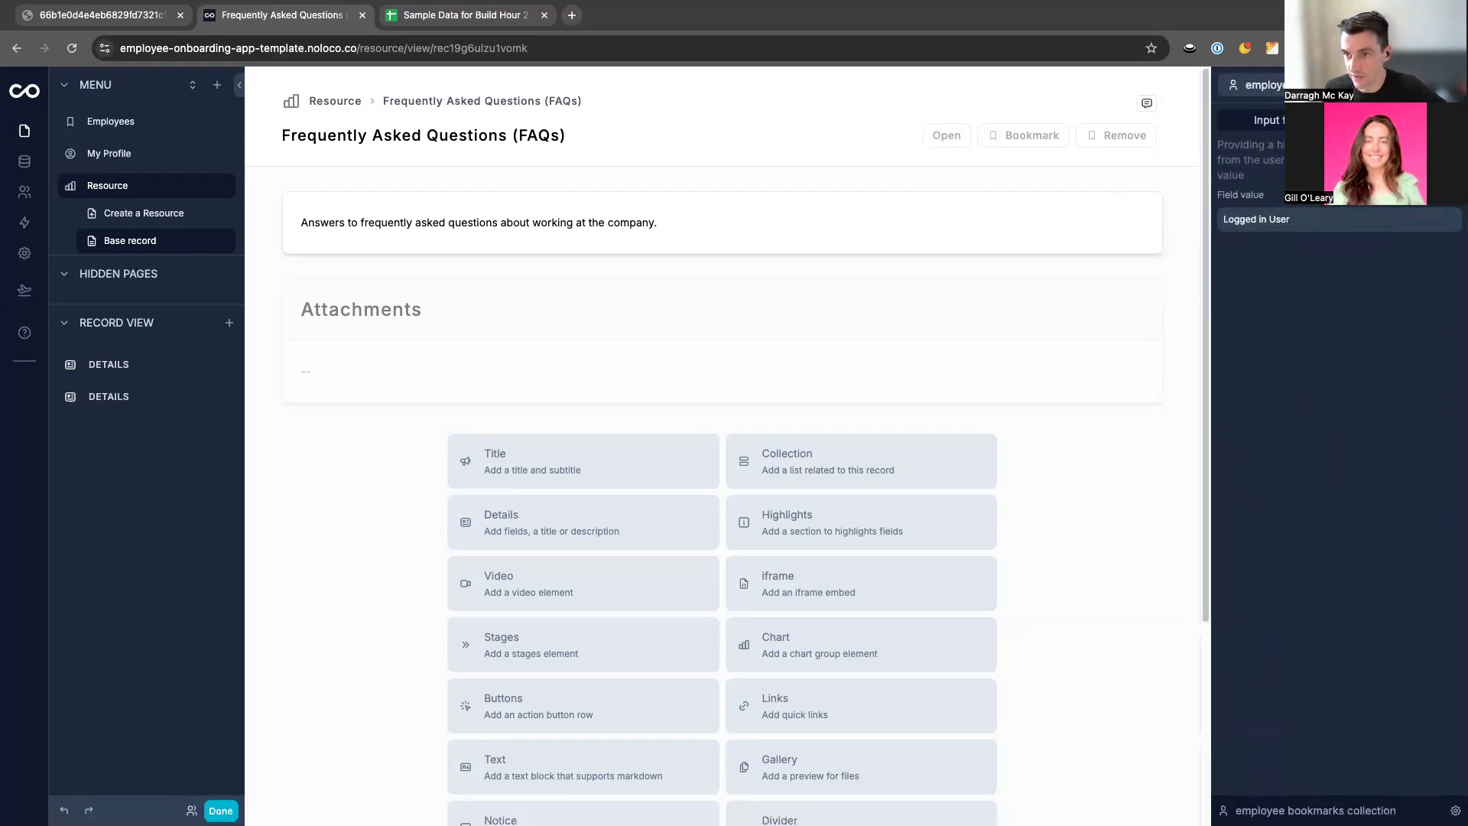
left_click(1448, 85)
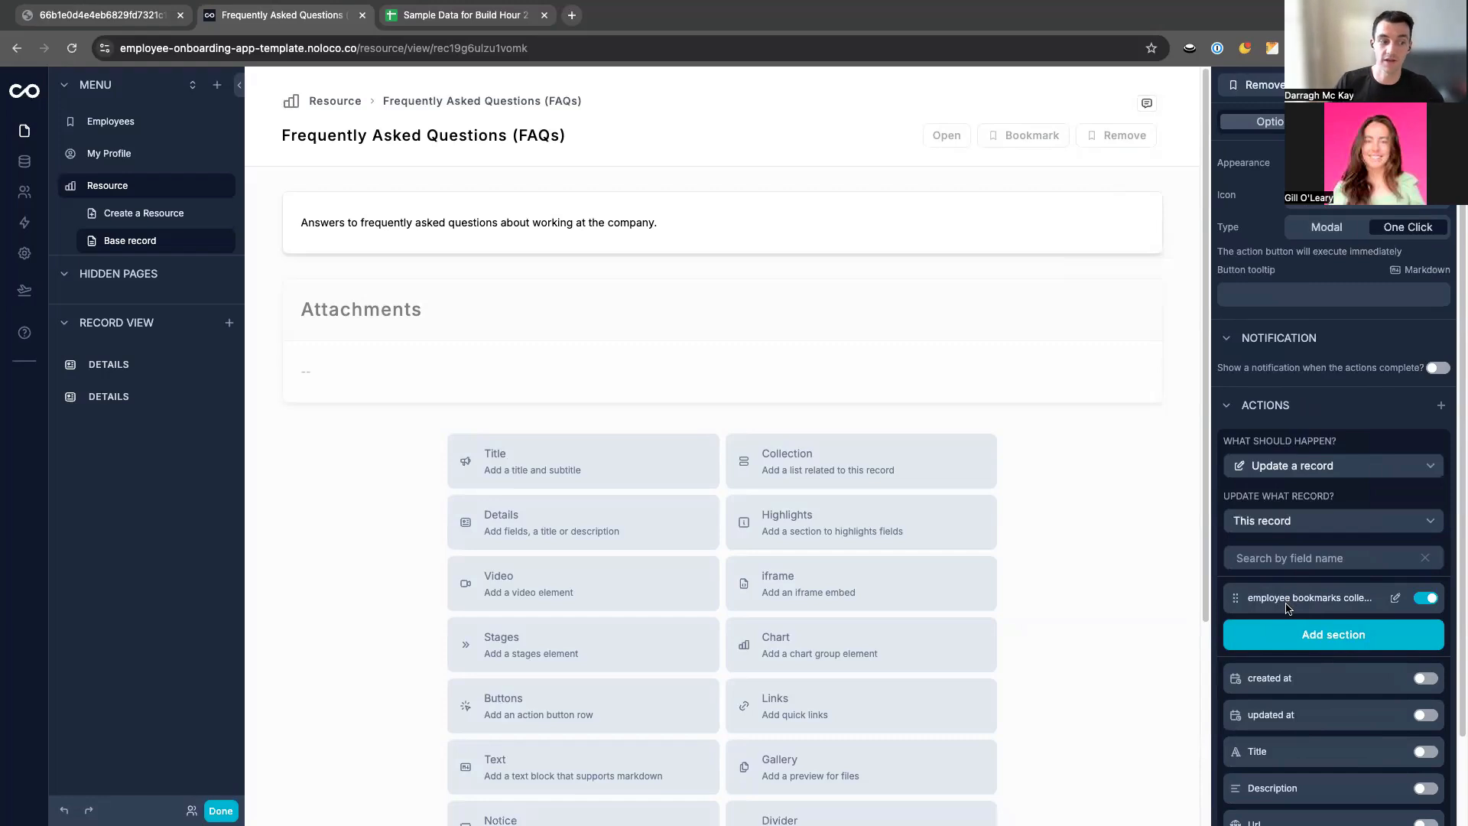
Give the Remove button the crossed-out bookmark icon and set its visibility rule's operator to "Is one of".
left_click(1327, 205)
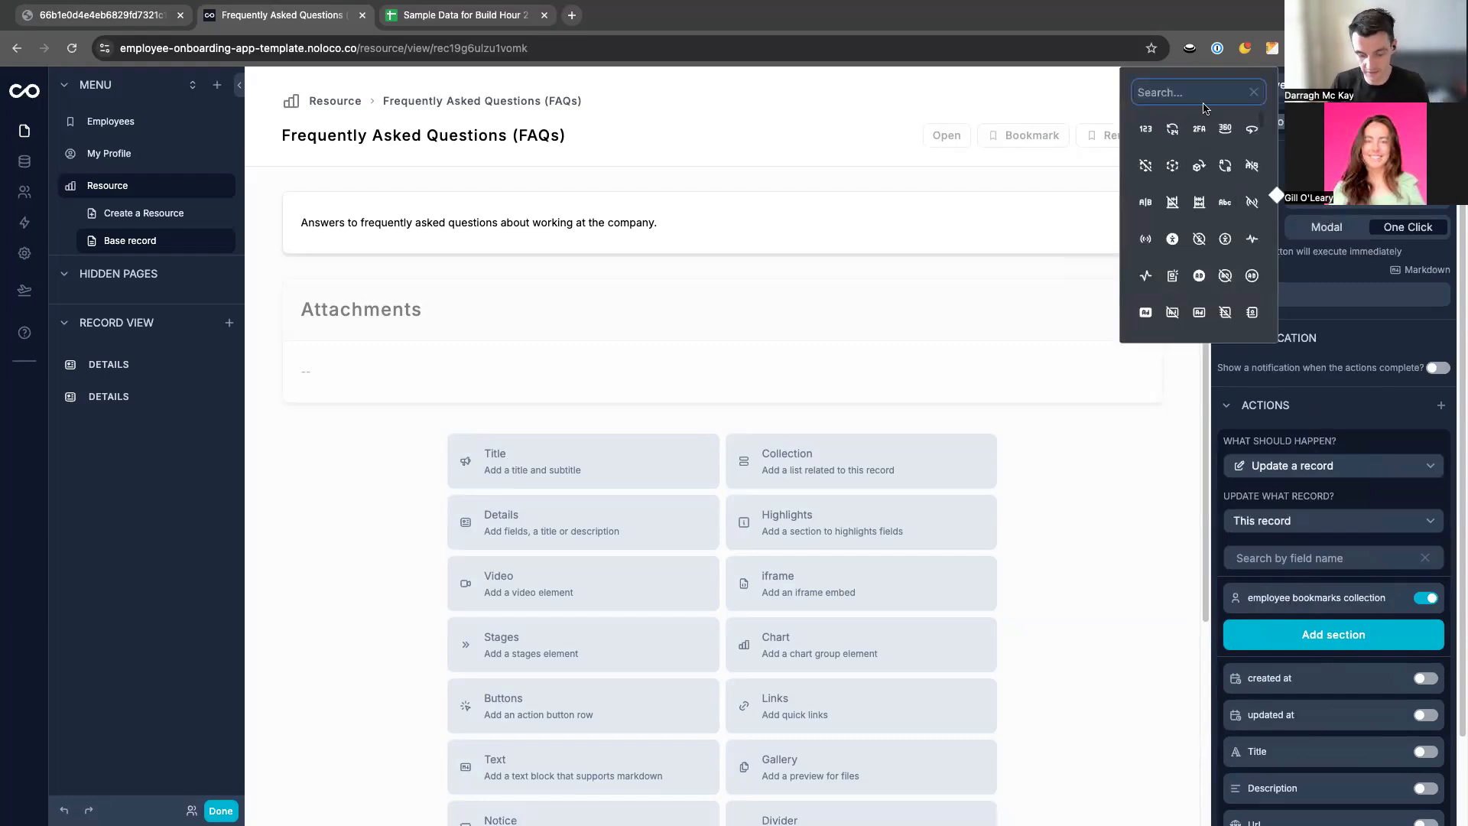
type("book")
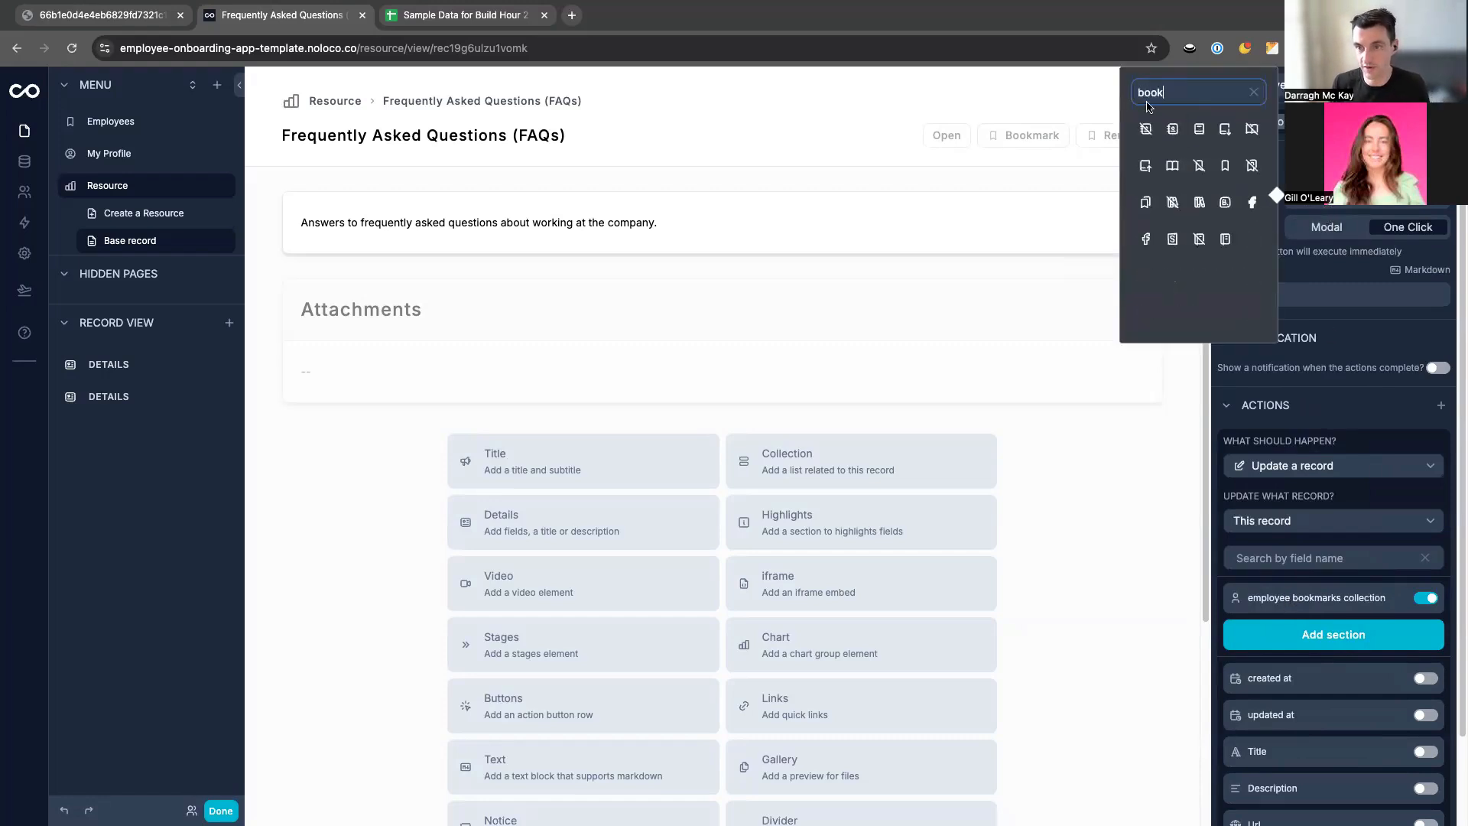
left_click(1199, 165)
left_click(1346, 122)
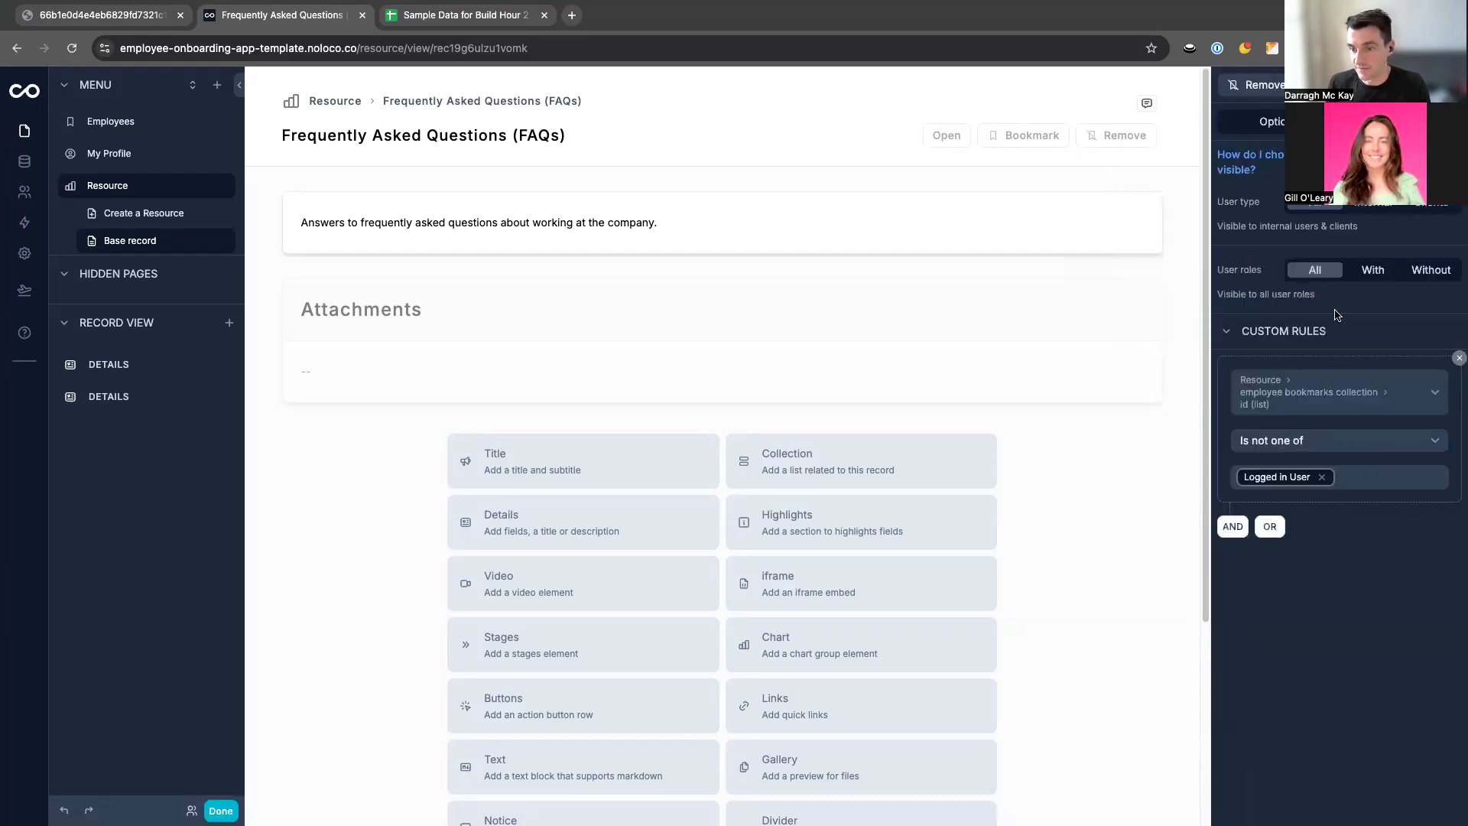
left_click(1301, 442)
left_click(1285, 521)
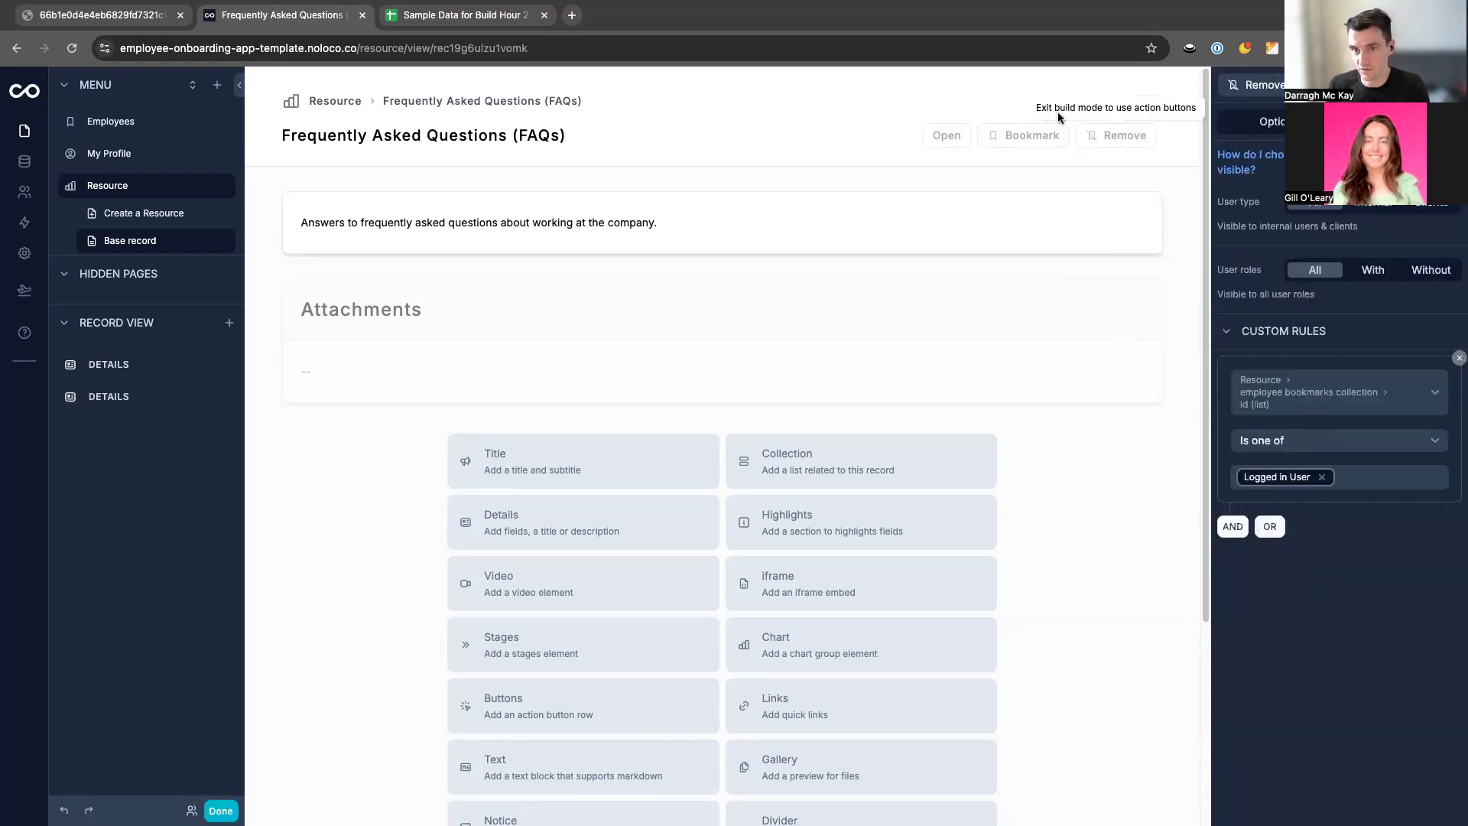
Set the Bookmark button's action to Update a record and check the value of its employee bookmarks collection field.
key("super+e")
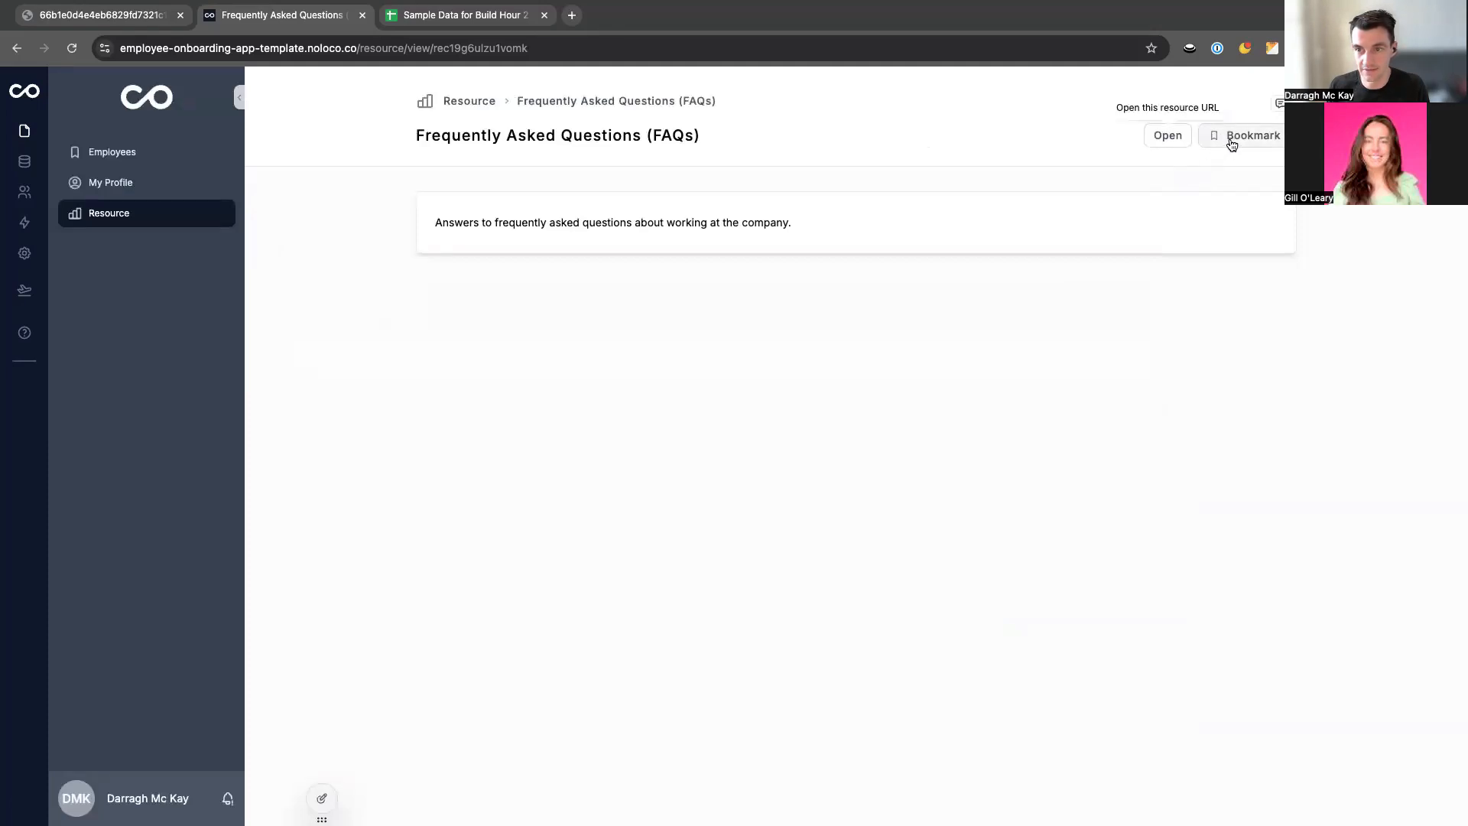
key("super+e")
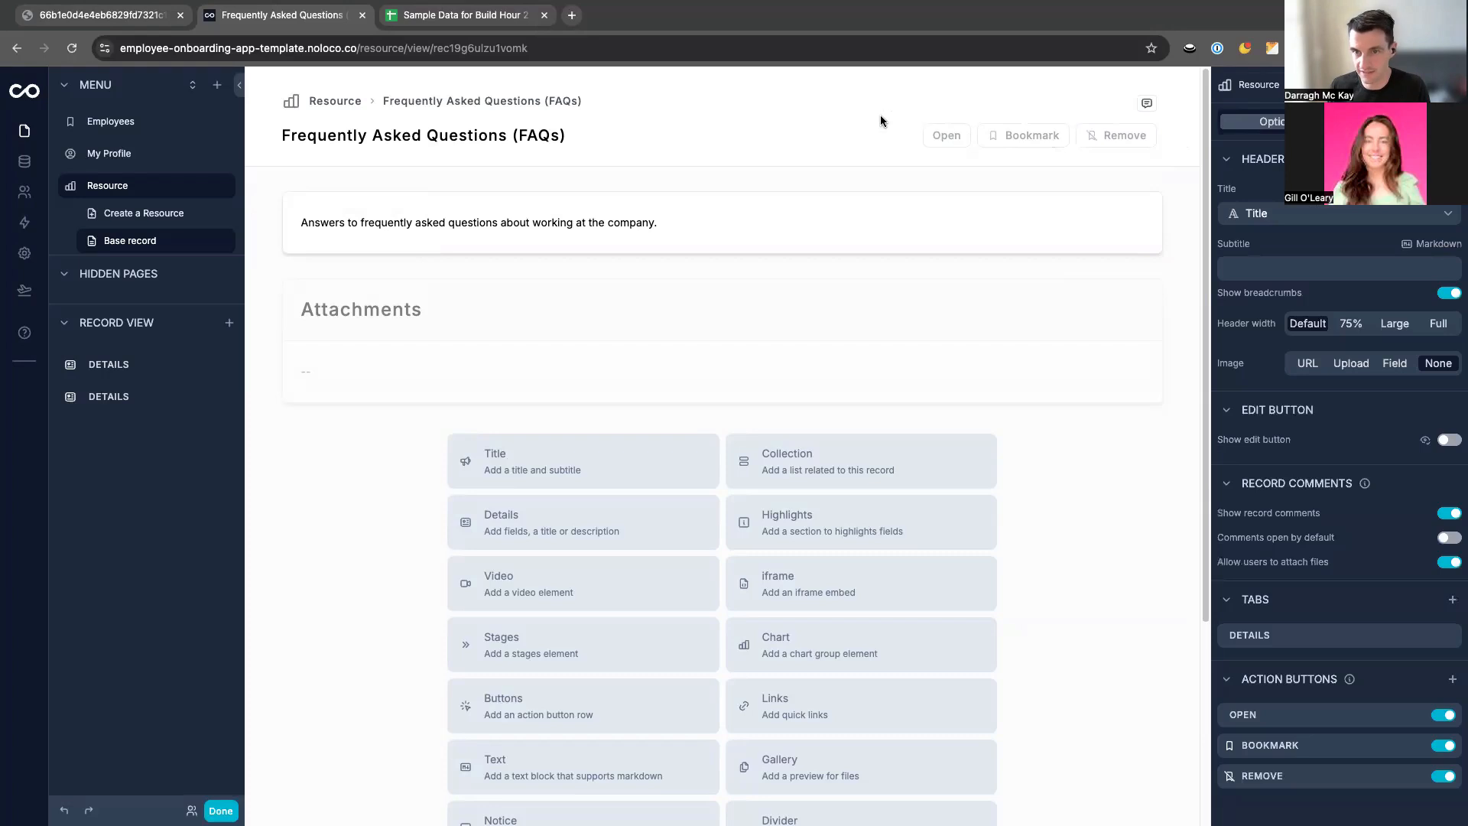
left_click(1420, 747)
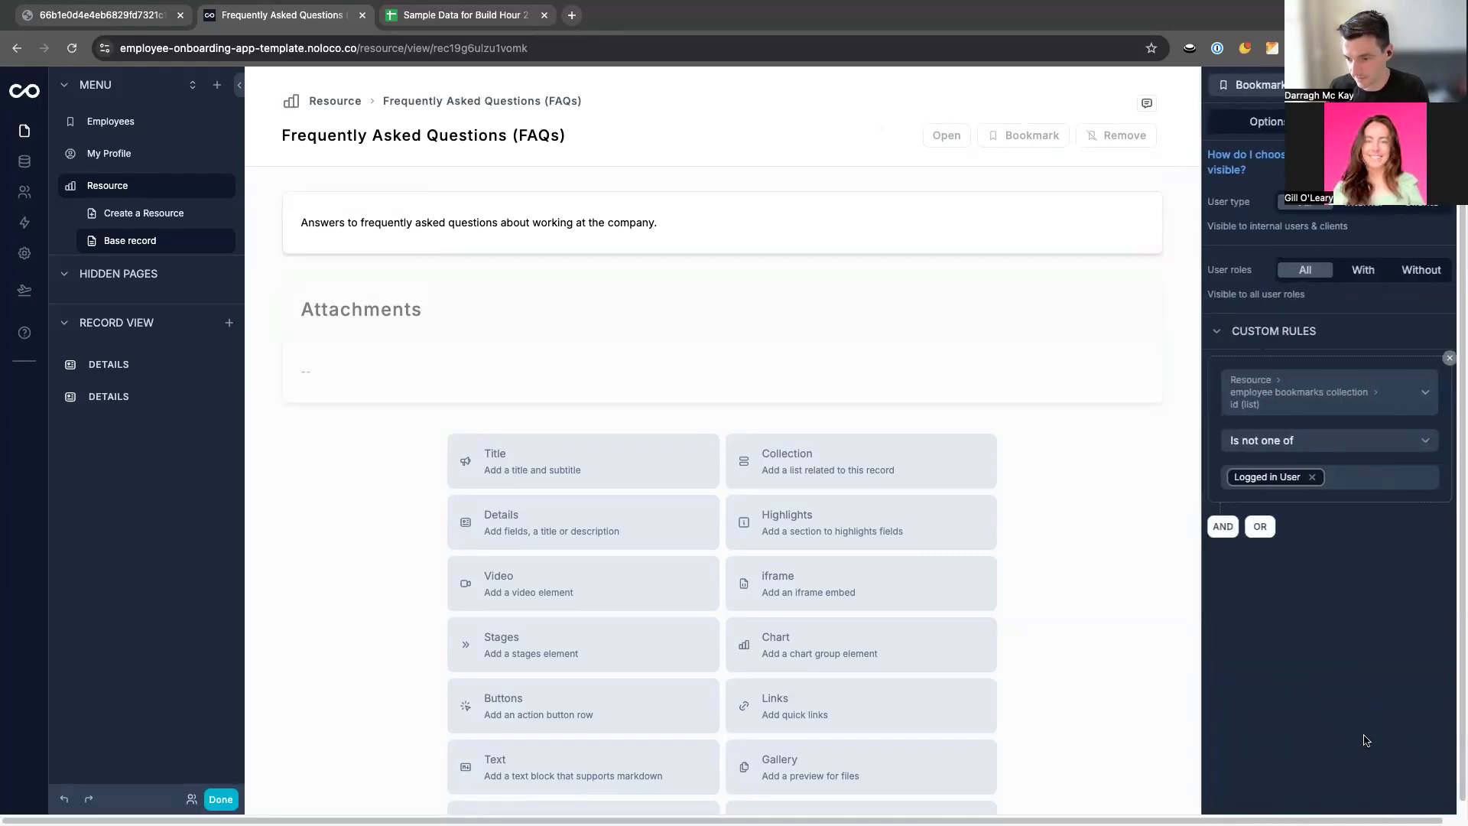
left_click(1282, 126)
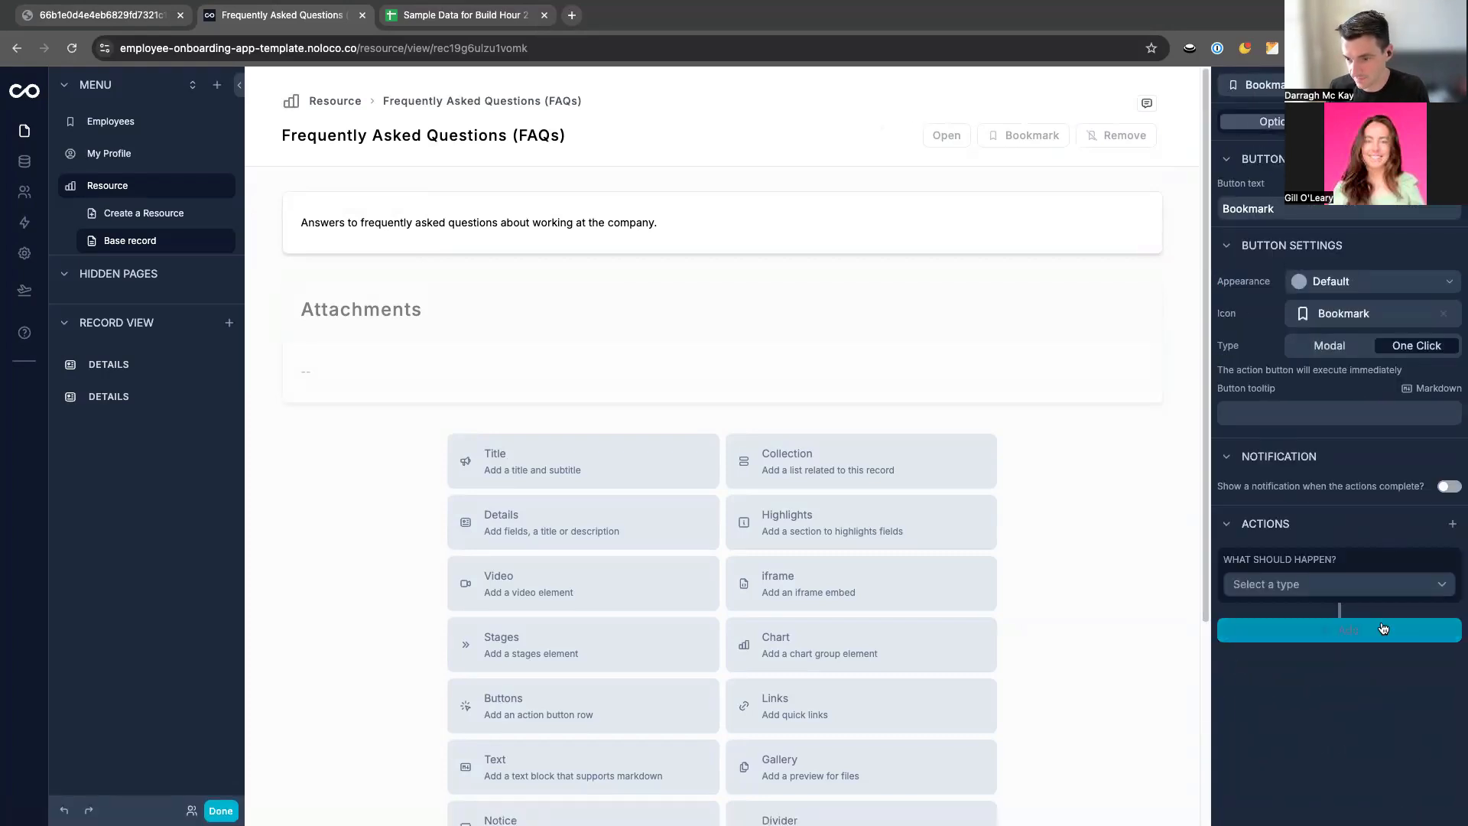
left_click(1335, 590)
left_click(1289, 618)
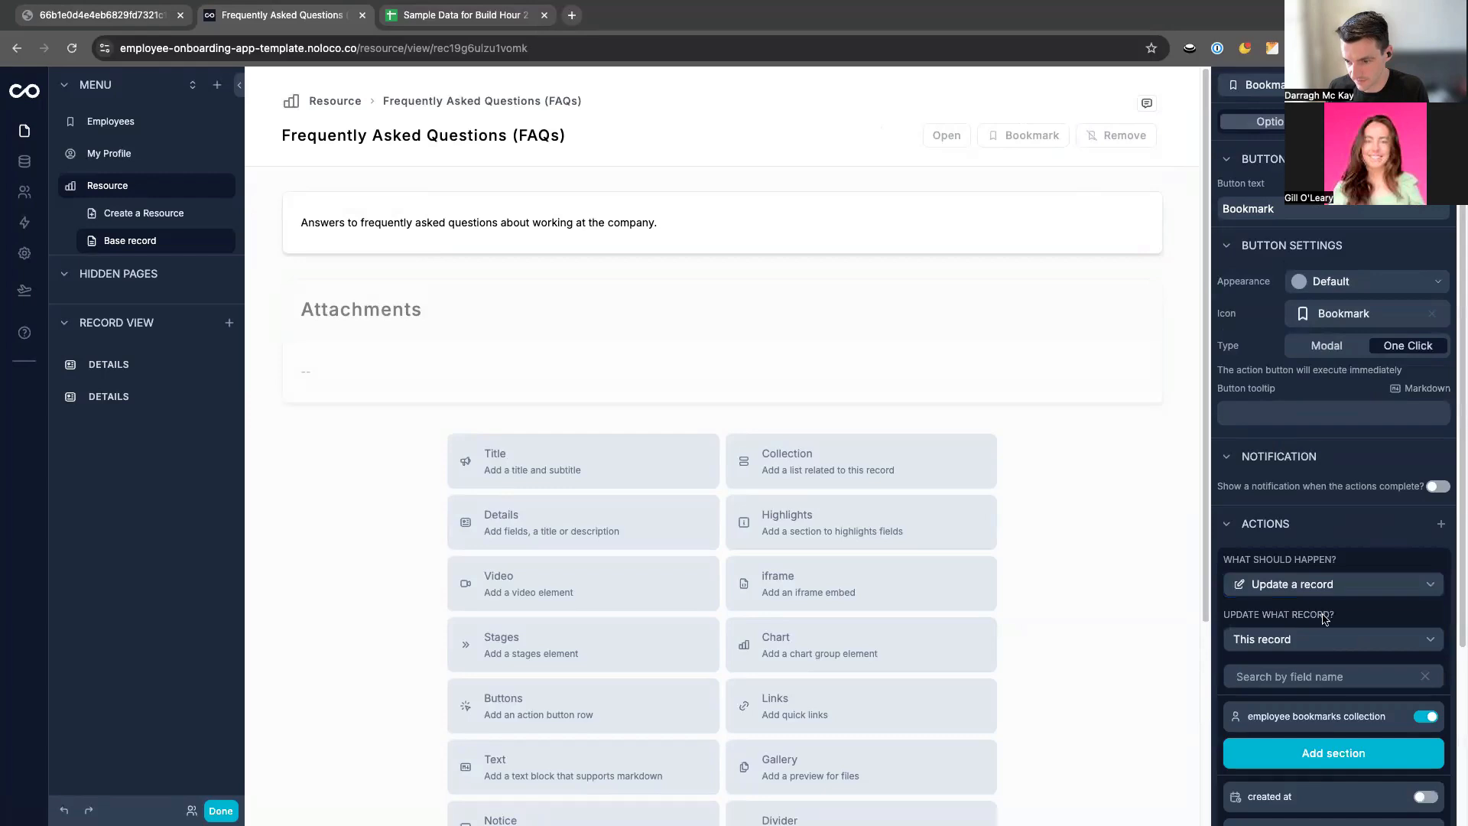
scroll(1338, 695, "down", 1)
left_click(1404, 641)
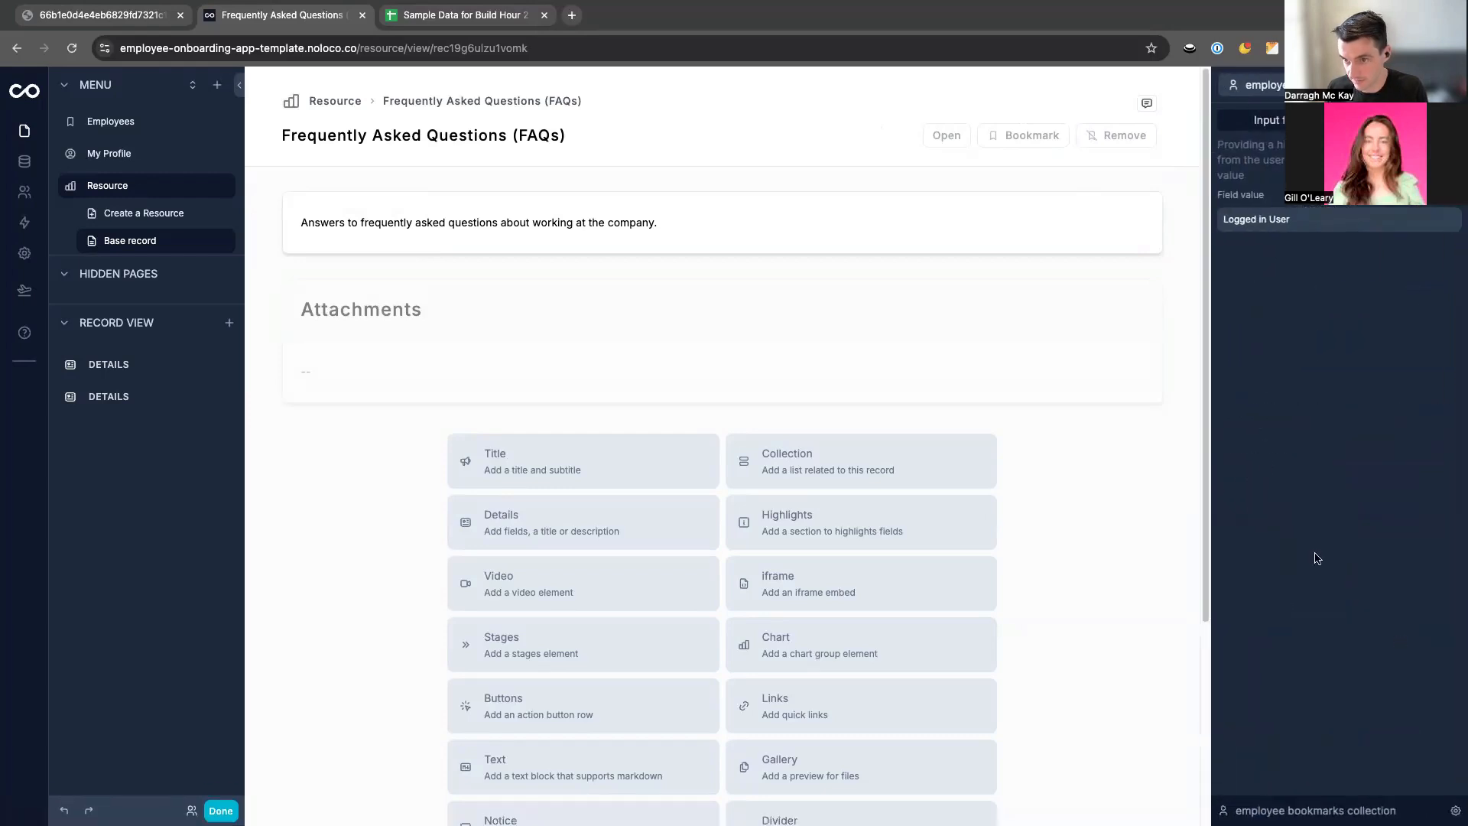
Leave build mode, bookmark the Frequently Asked Questions (FAQs) resource and go to the My Profile page.
left_click(220, 811)
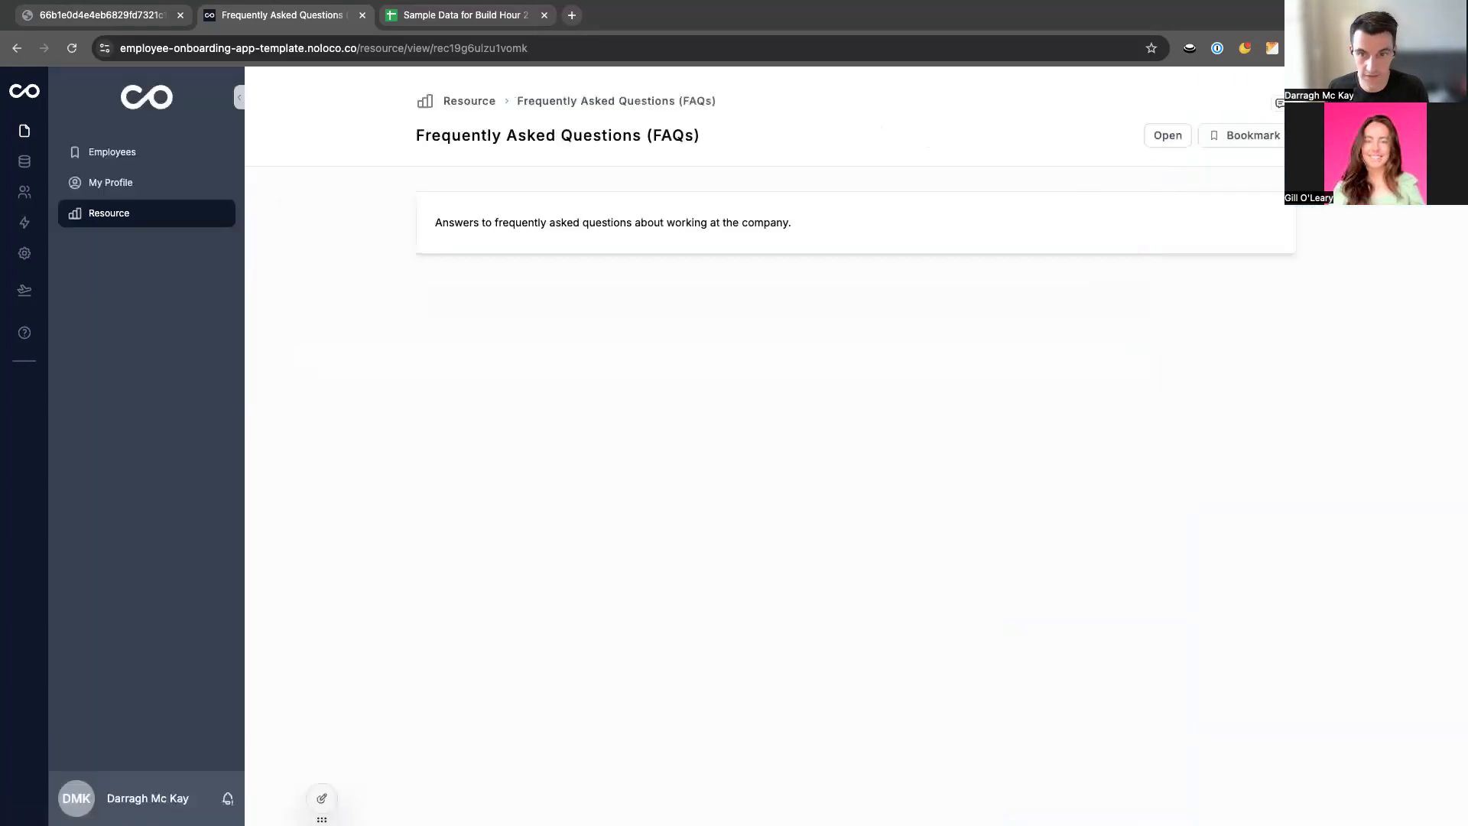
left_click(1239, 139)
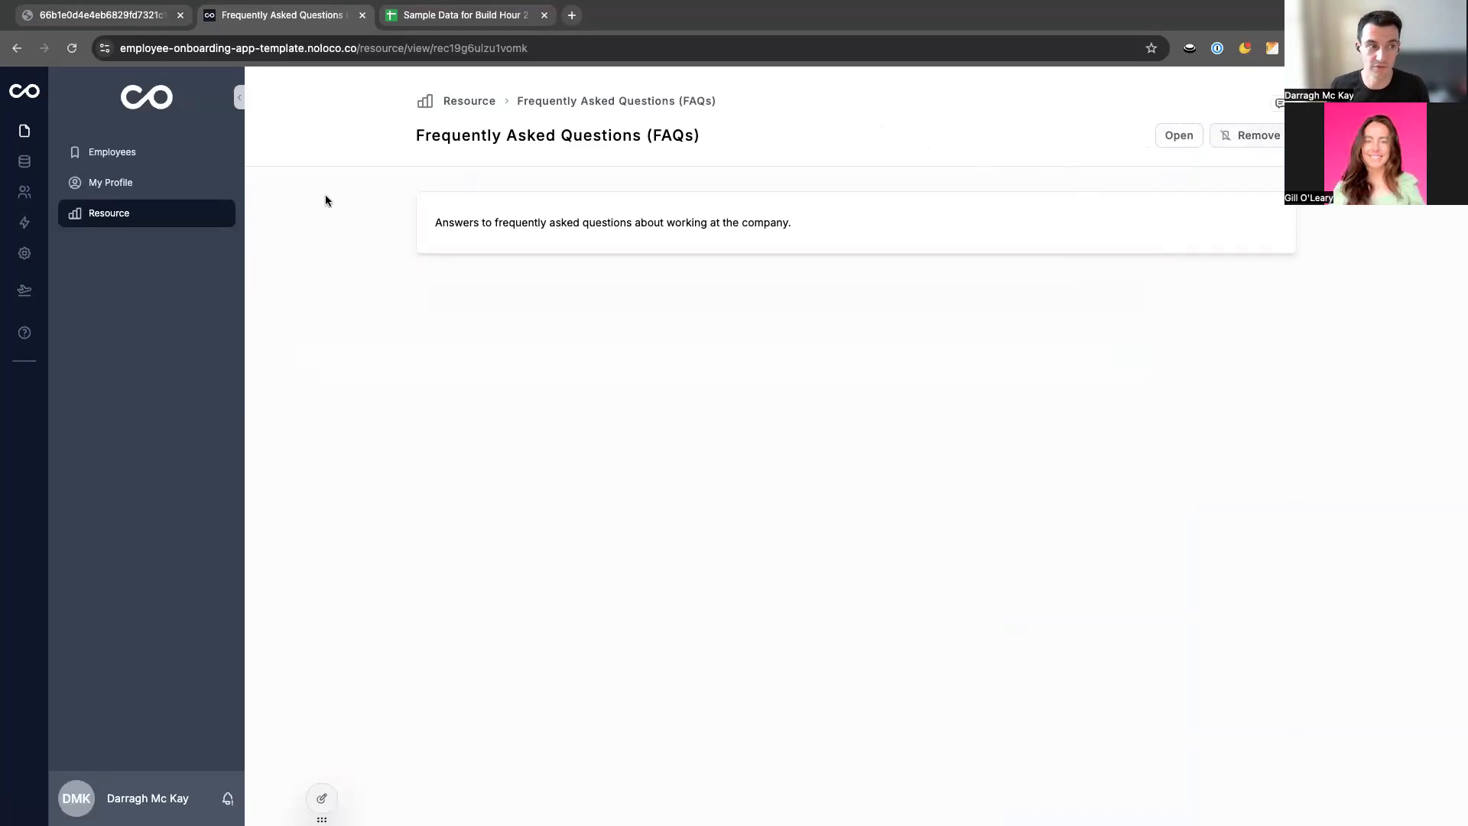
left_click(169, 152)
left_click(165, 178)
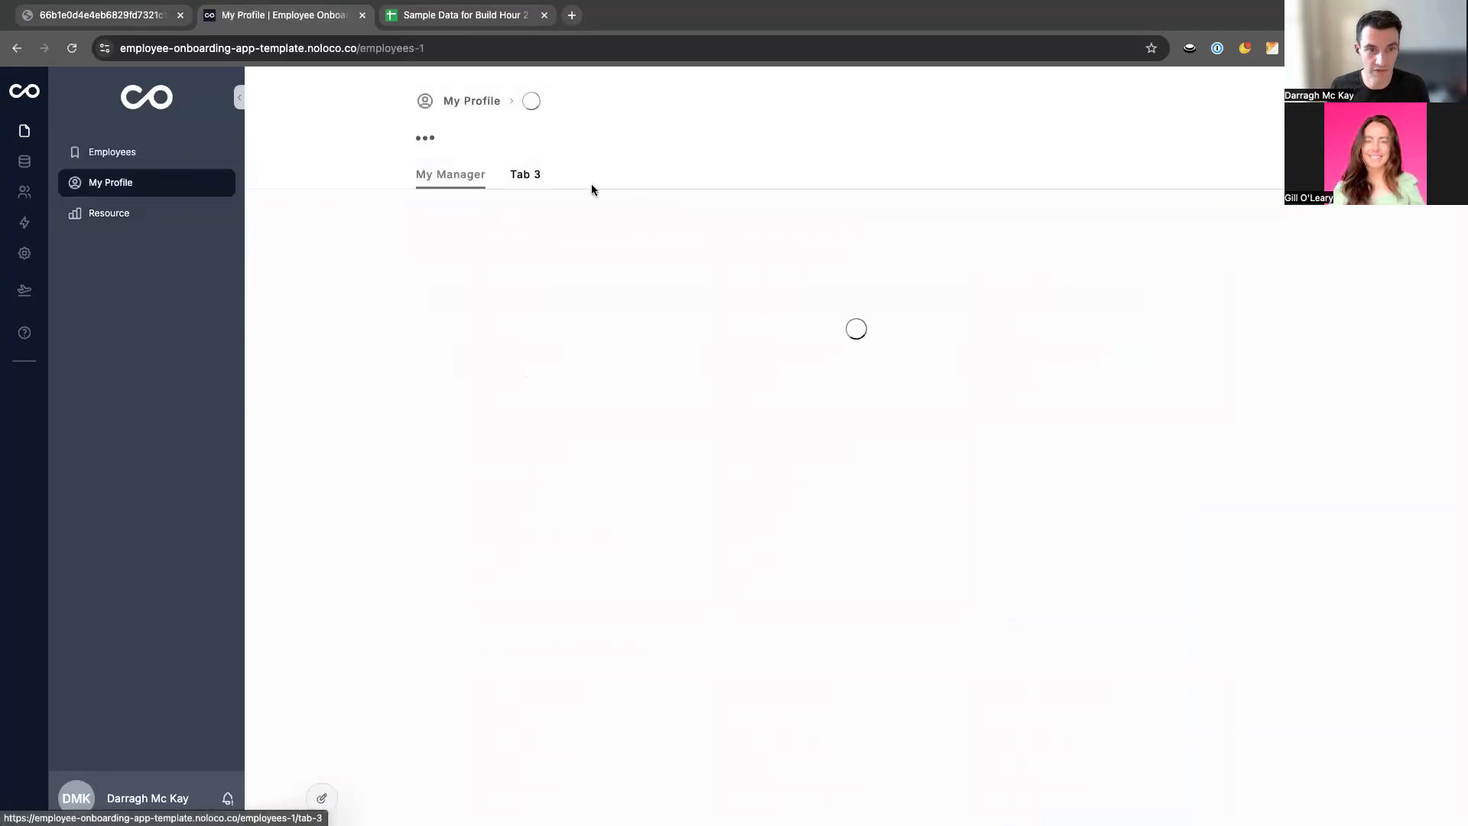
Rename My Profile's Tab 3 to "My Resources" in build mode and open that tab.
left_click(526, 177)
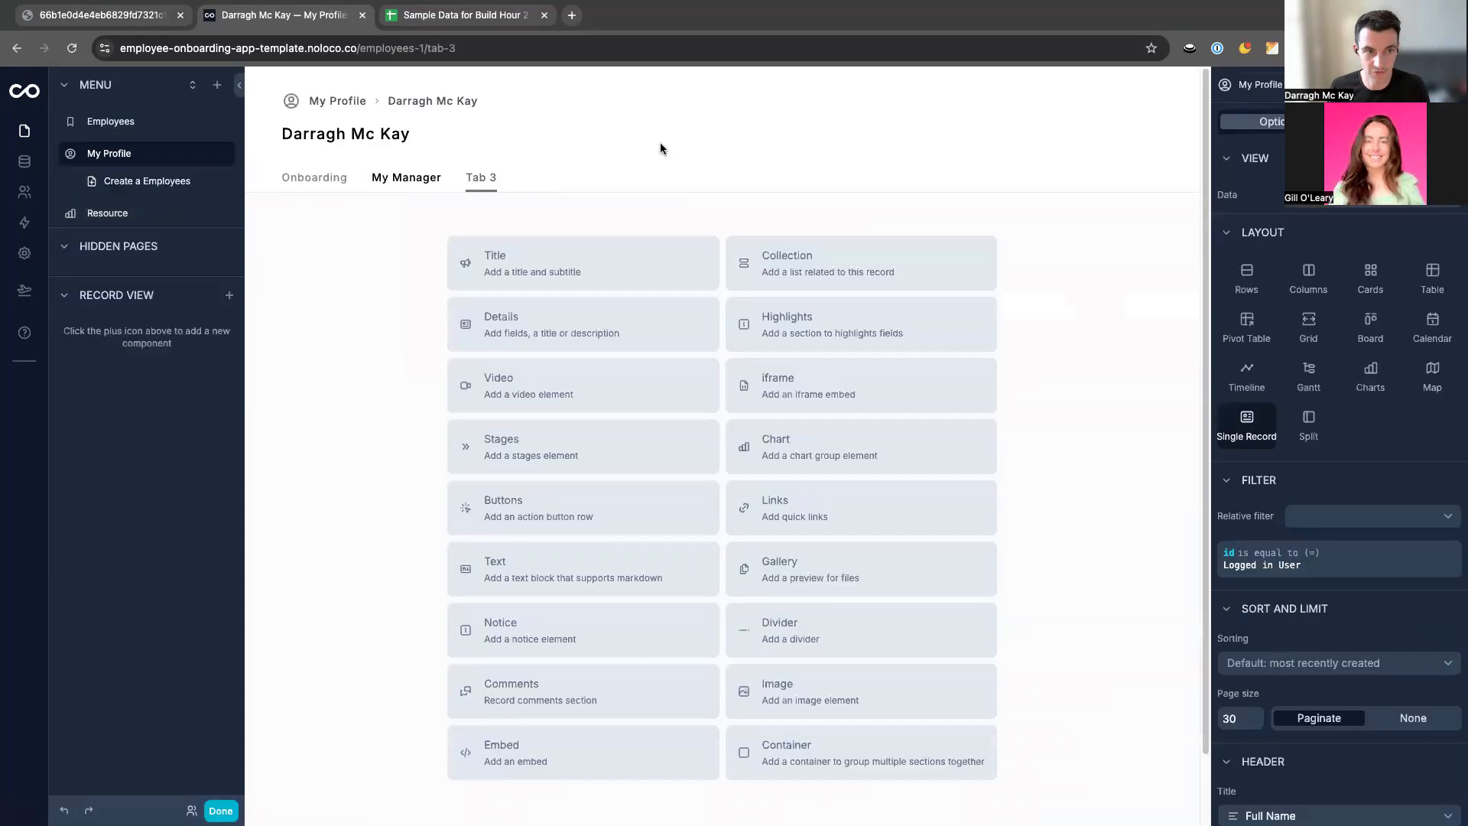
scroll(1354, 623, "down", 5)
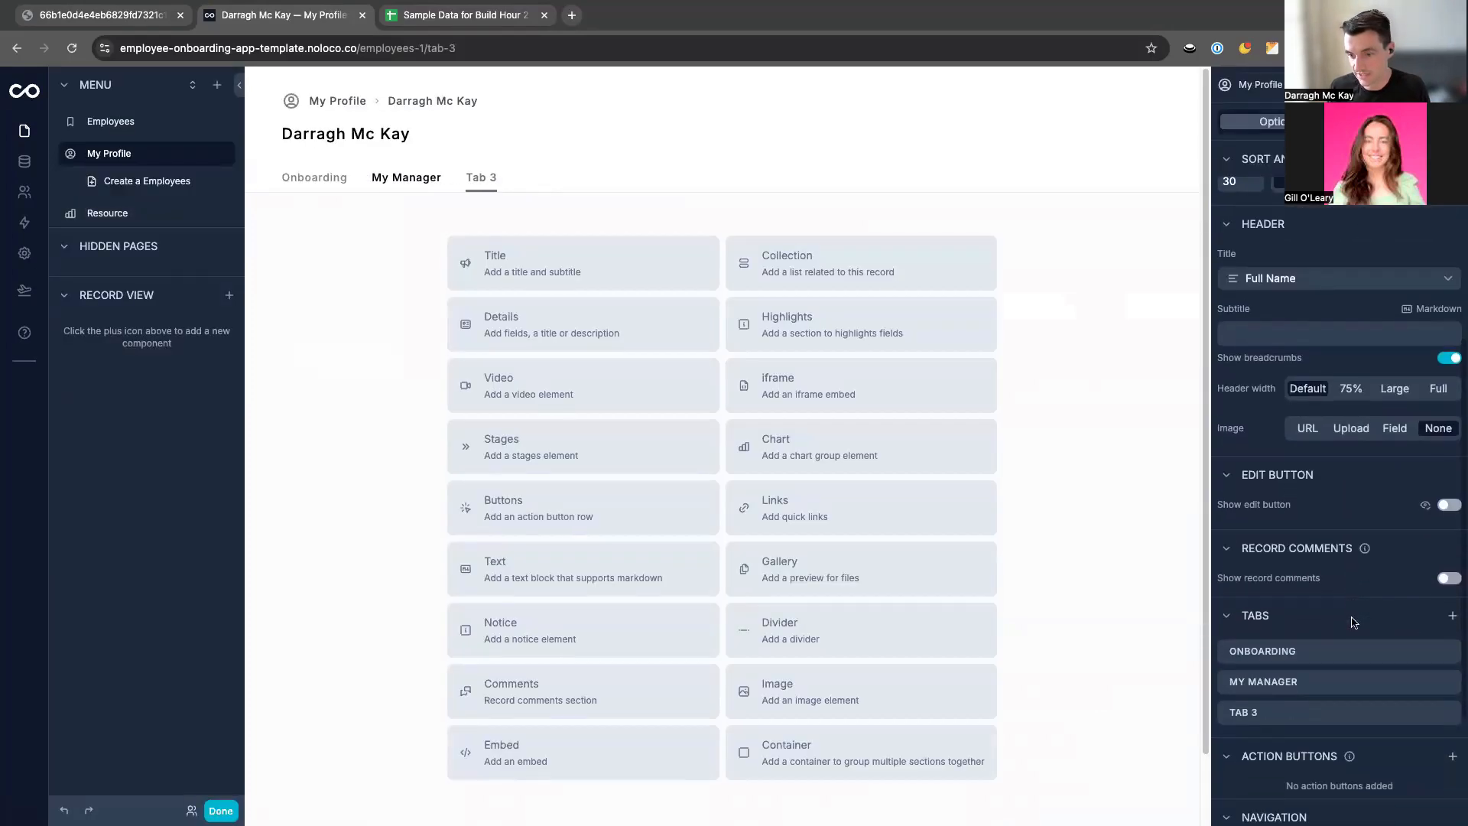
left_click(1346, 656)
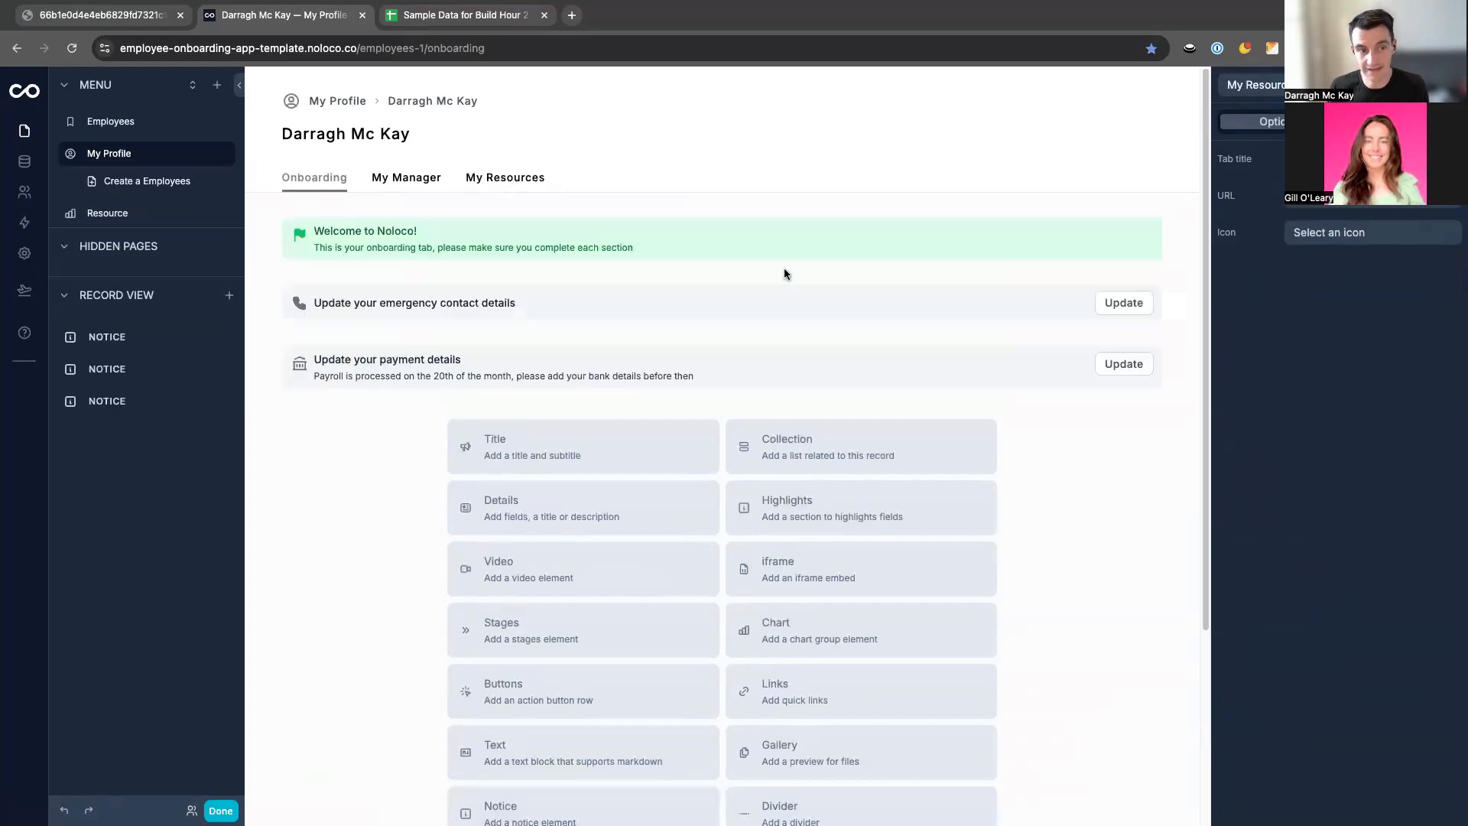
left_click(507, 180)
Add a collection of Resource records to the My Resources tab with its relative filter set to Bookmarks.
left_click(852, 268)
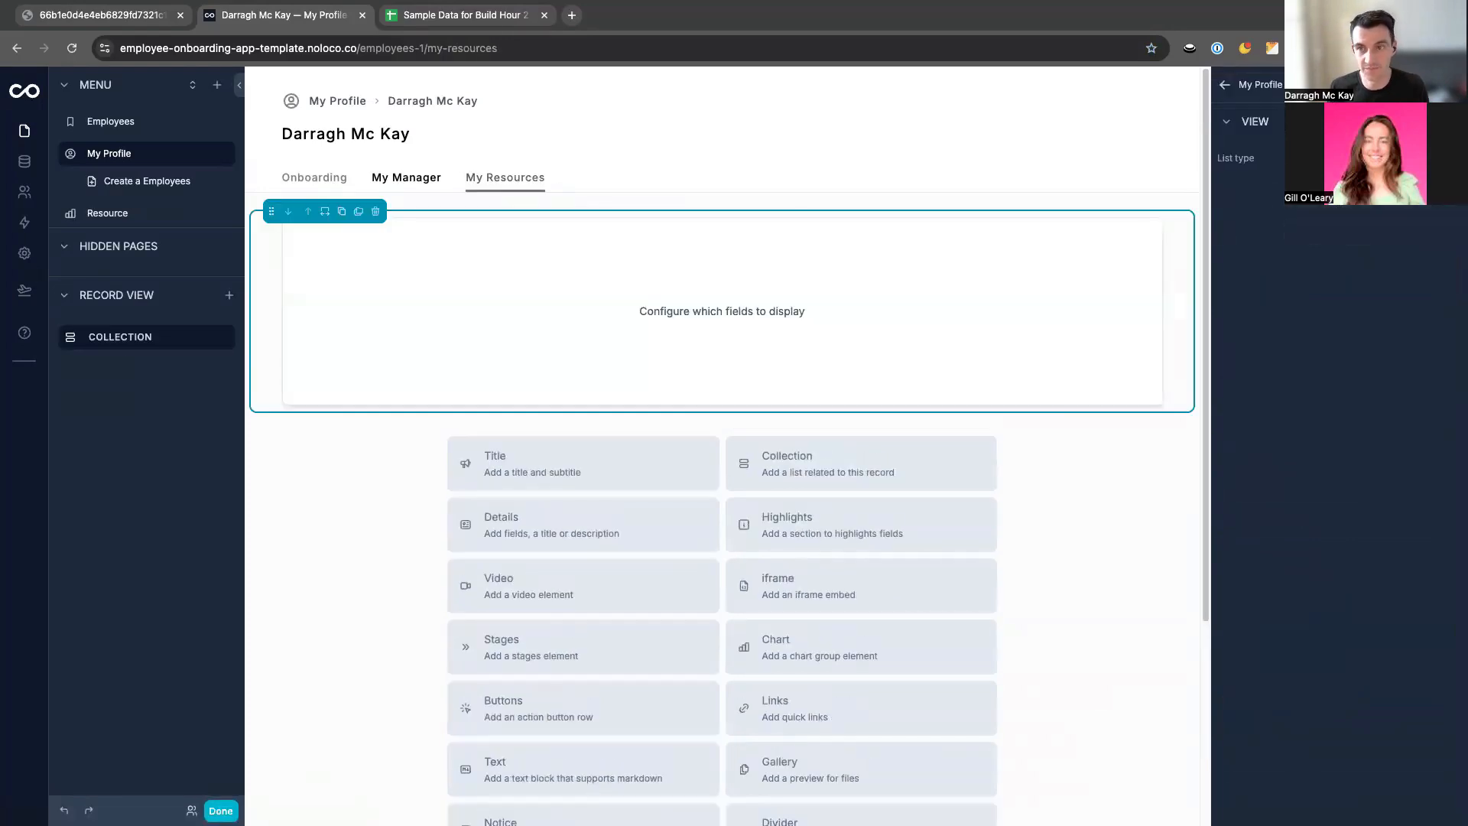
left_click(1328, 332)
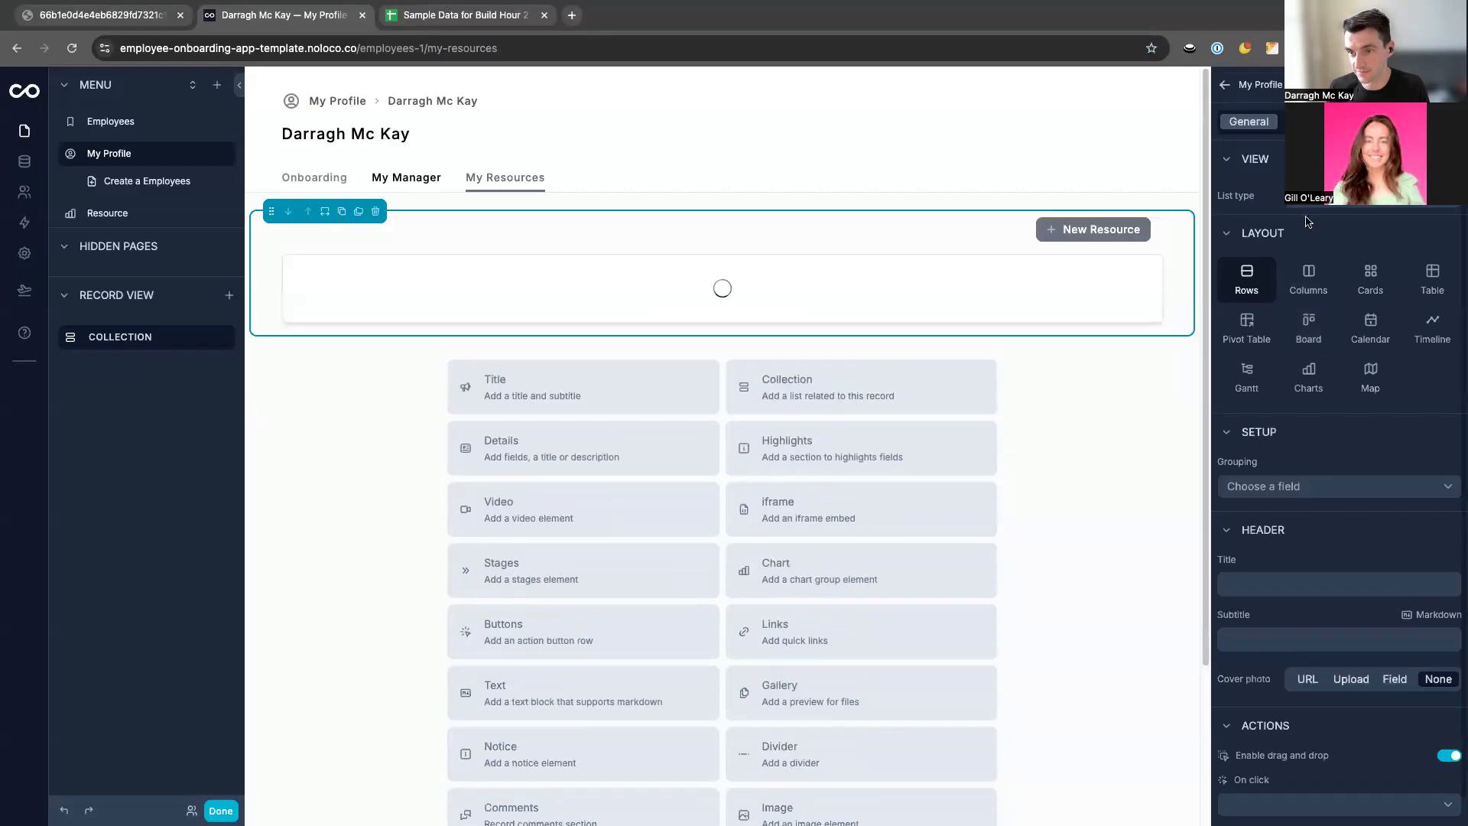
left_click(1373, 196)
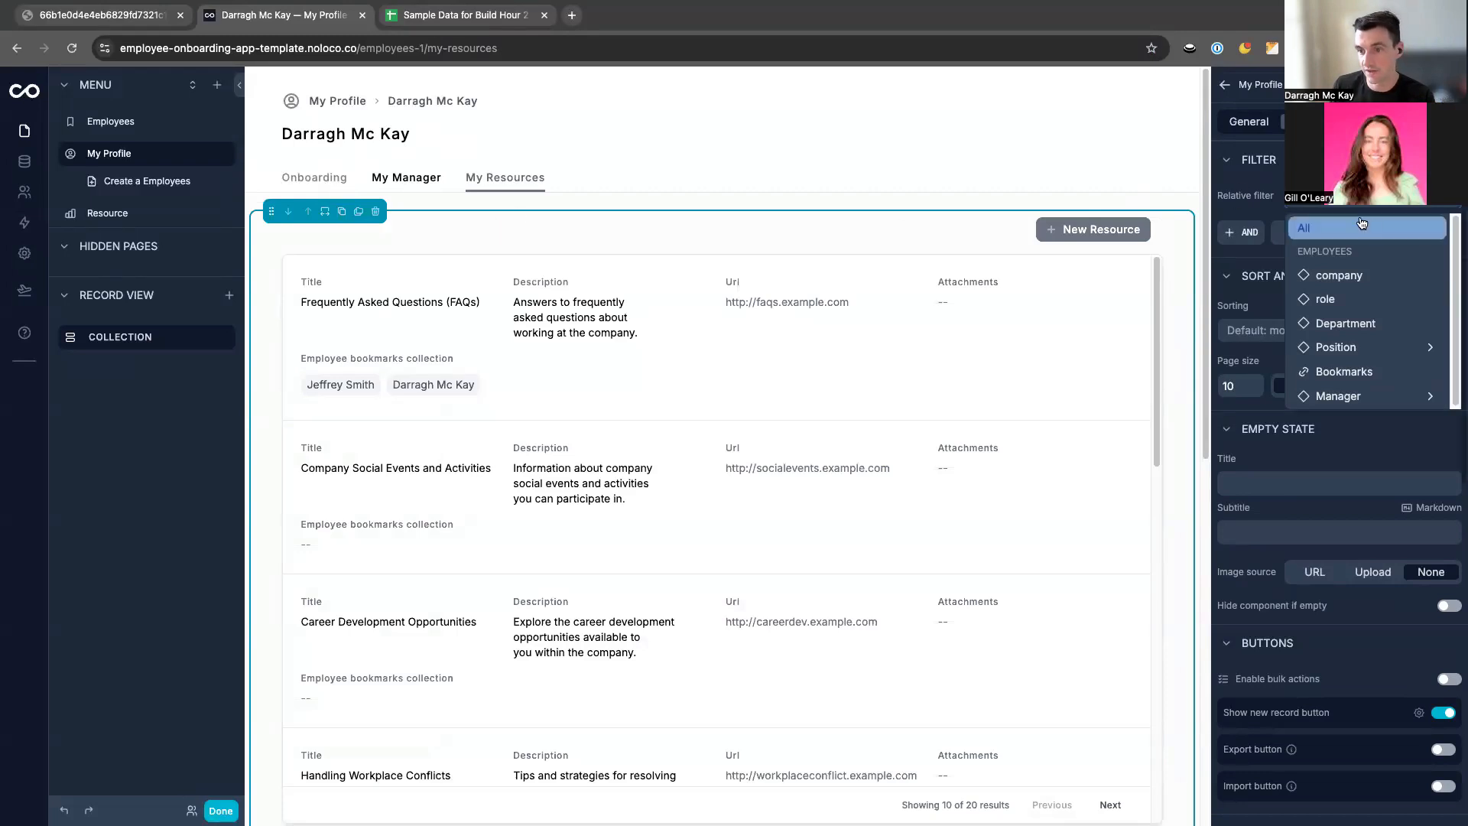
left_click(1340, 372)
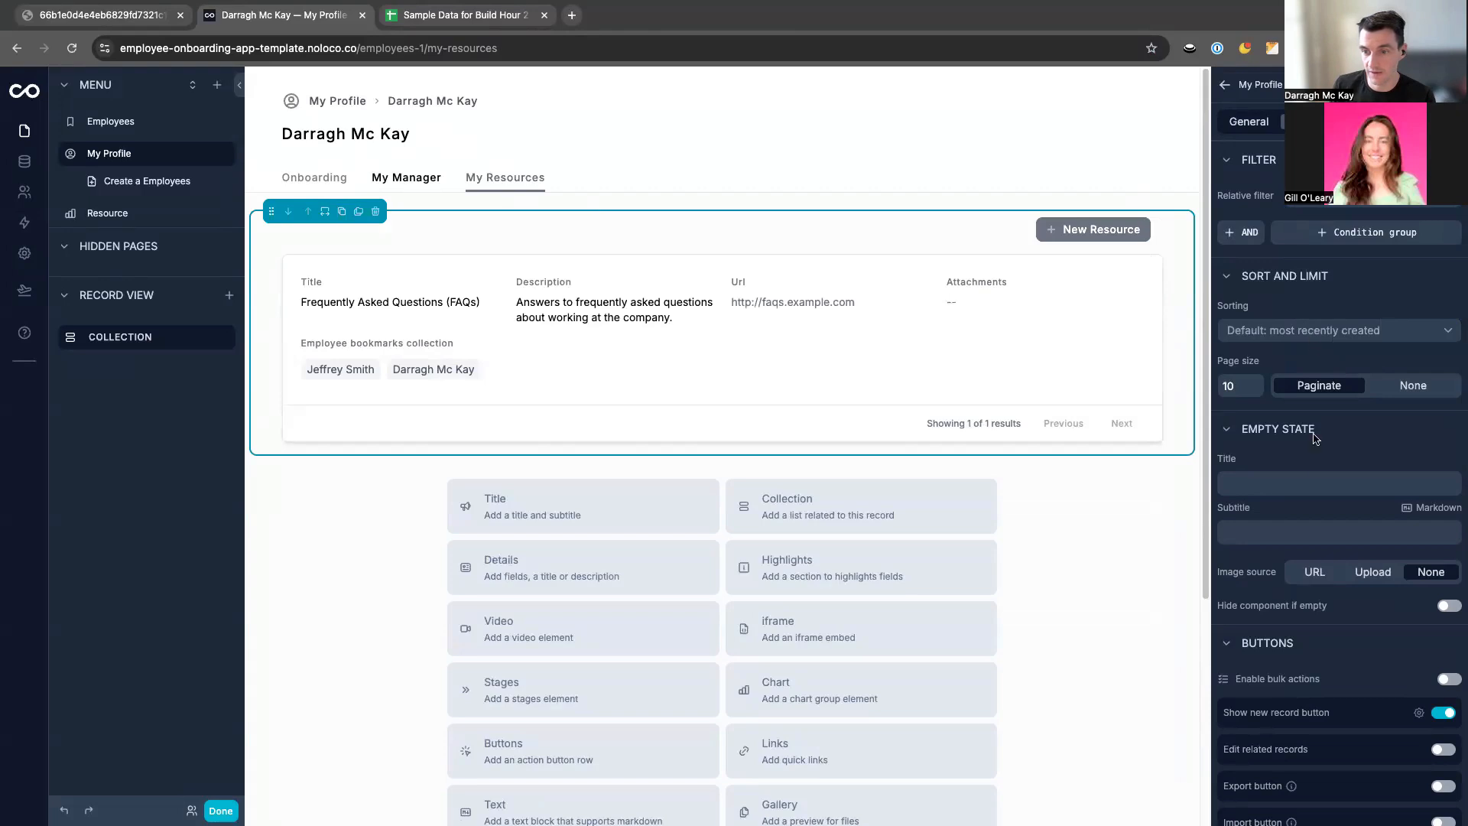
Turn off the collection's new record button and hide its Url, Attachments and employee bookmarks collection fields.
scroll(1316, 436, "down", 5)
scroll(1317, 463, "down", 1)
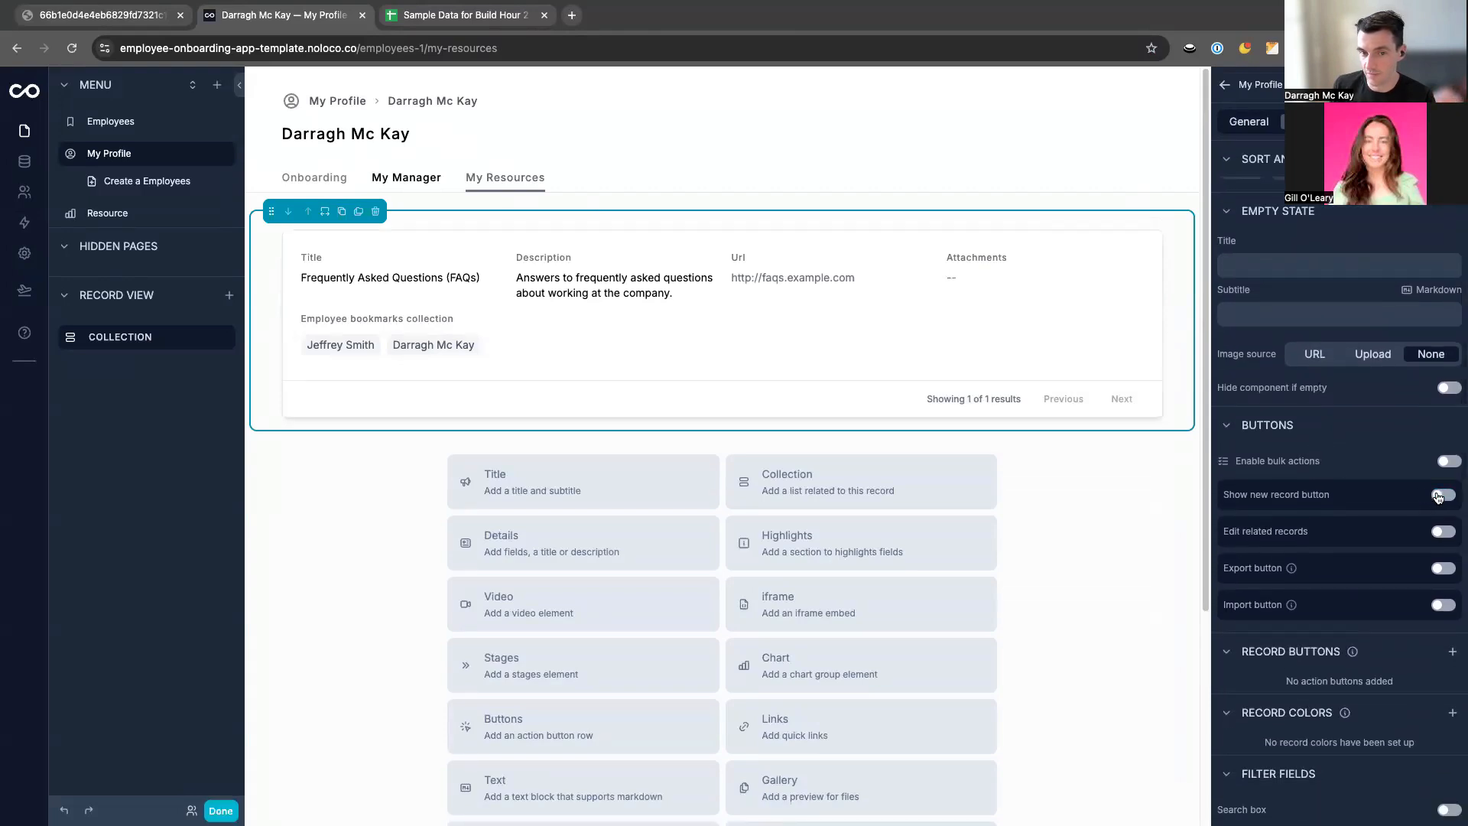
left_click(1371, 122)
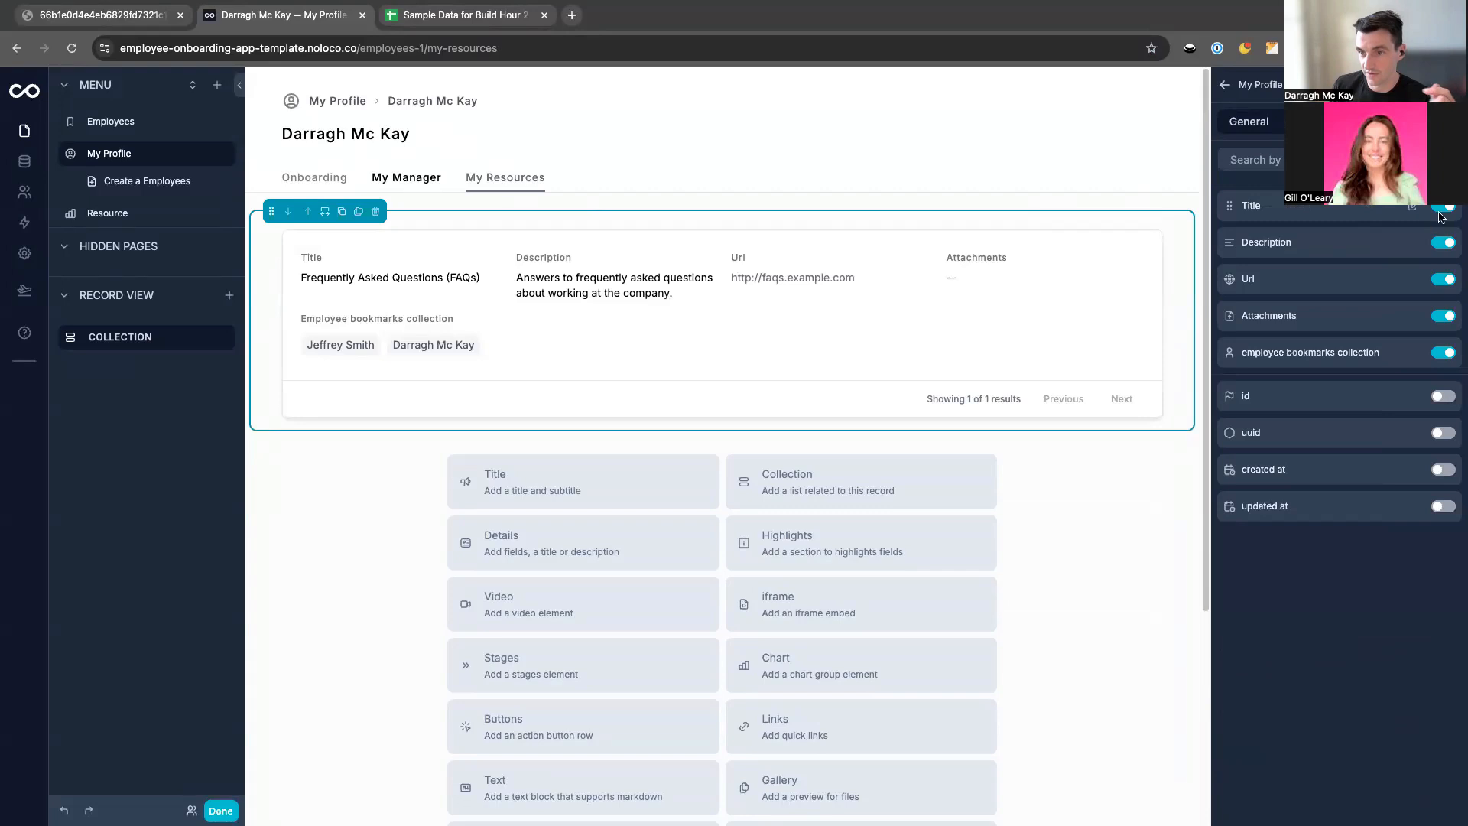
left_click(1444, 280)
left_click(1444, 282)
left_click(1444, 283)
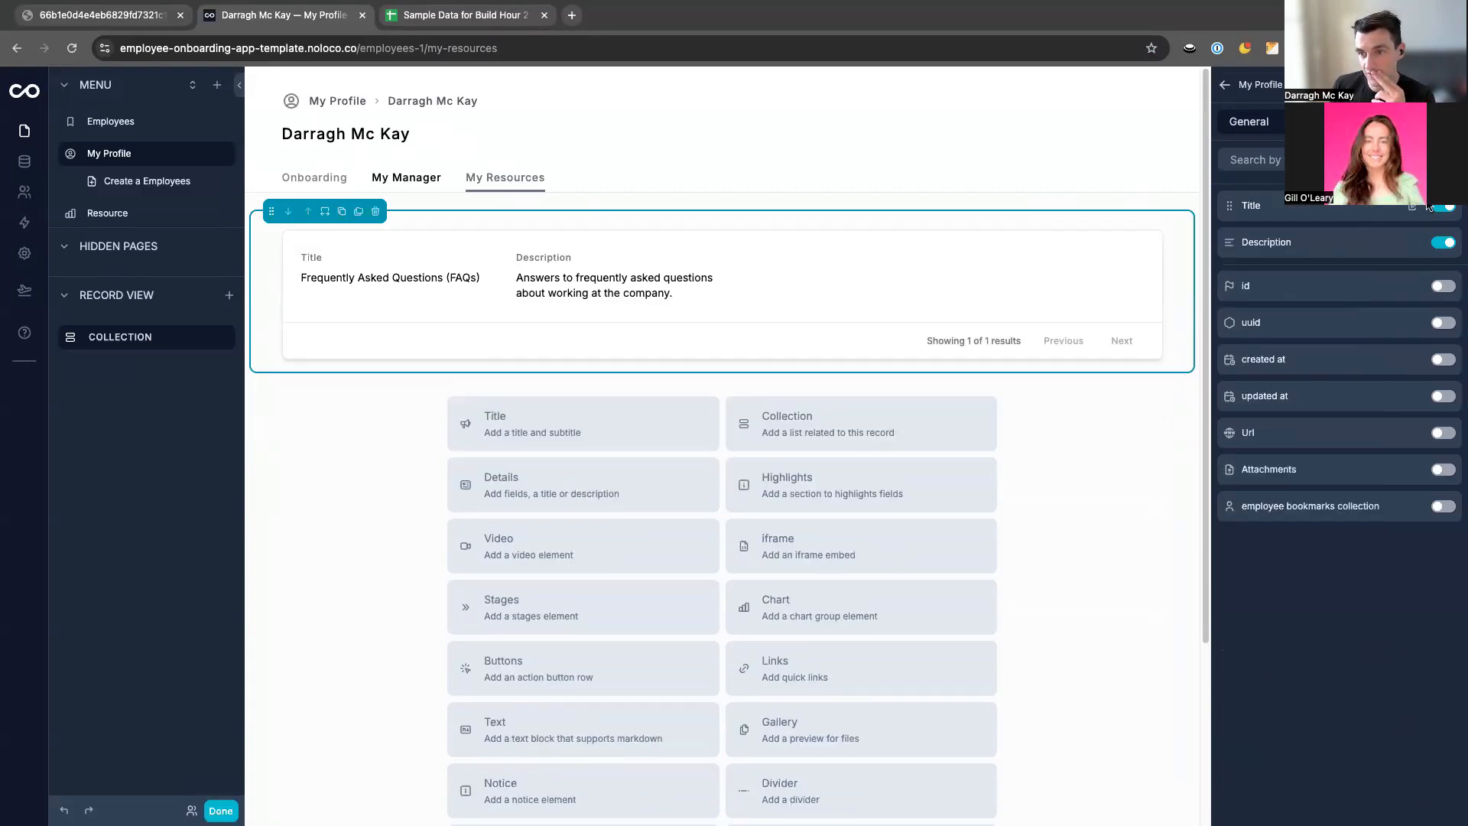
Set the width of the collection's Title field to Full.
left_click(1413, 209)
left_click(1402, 236)
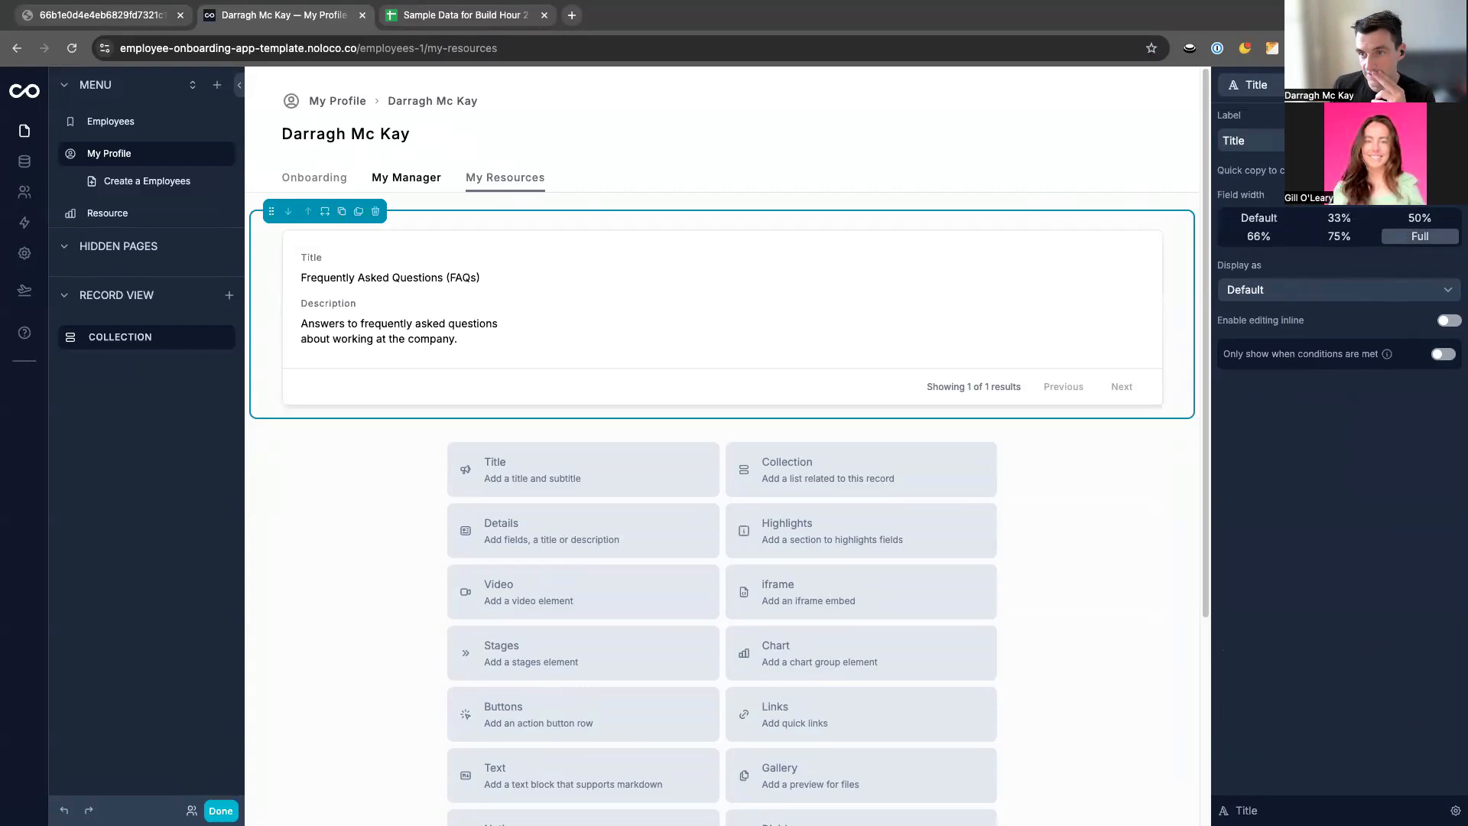
left_click(1432, 85)
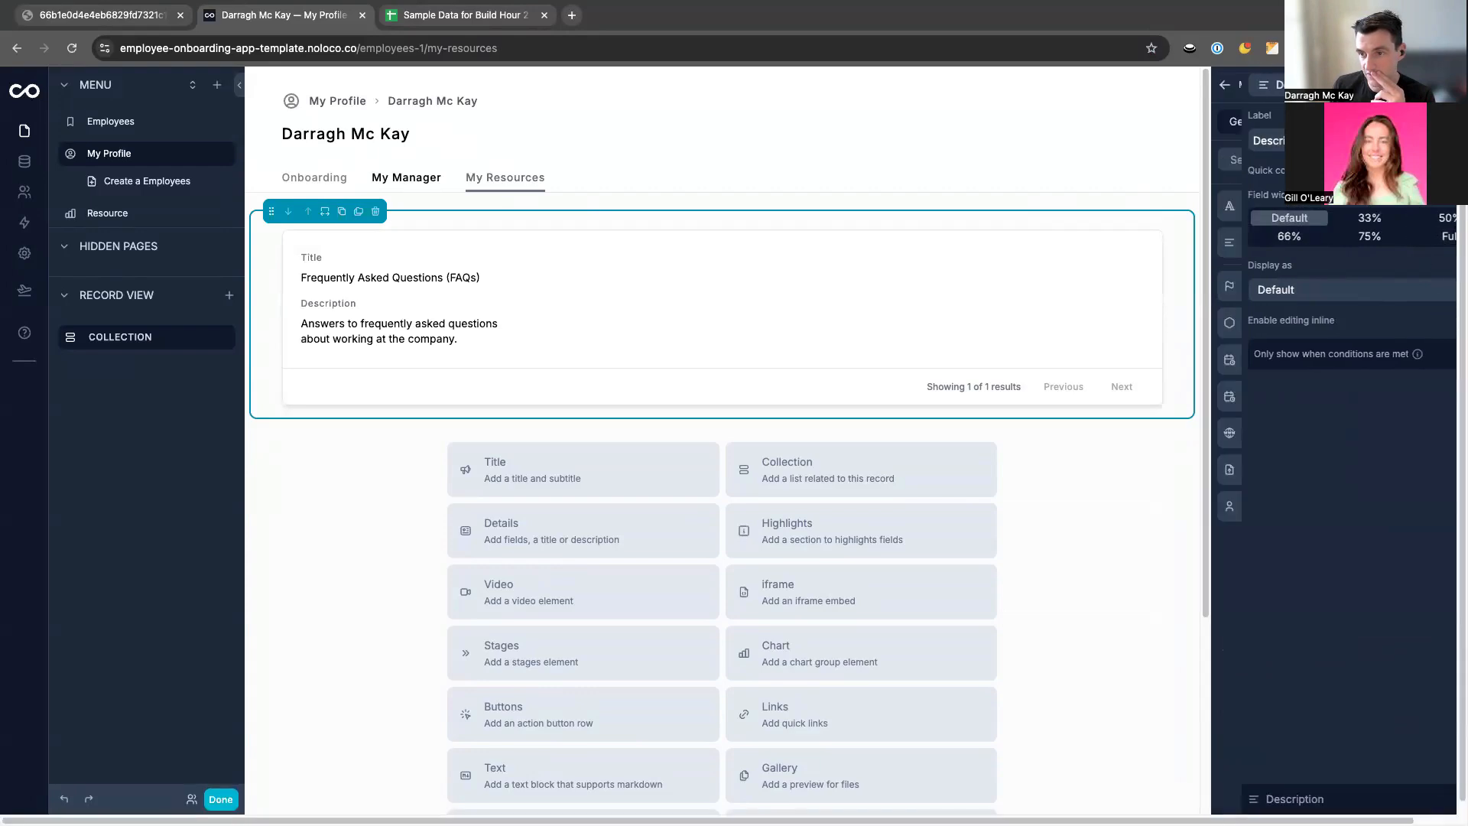
left_click(1445, 85)
Hide the Description field in the collection and hide the Title field's label.
left_click(1442, 244)
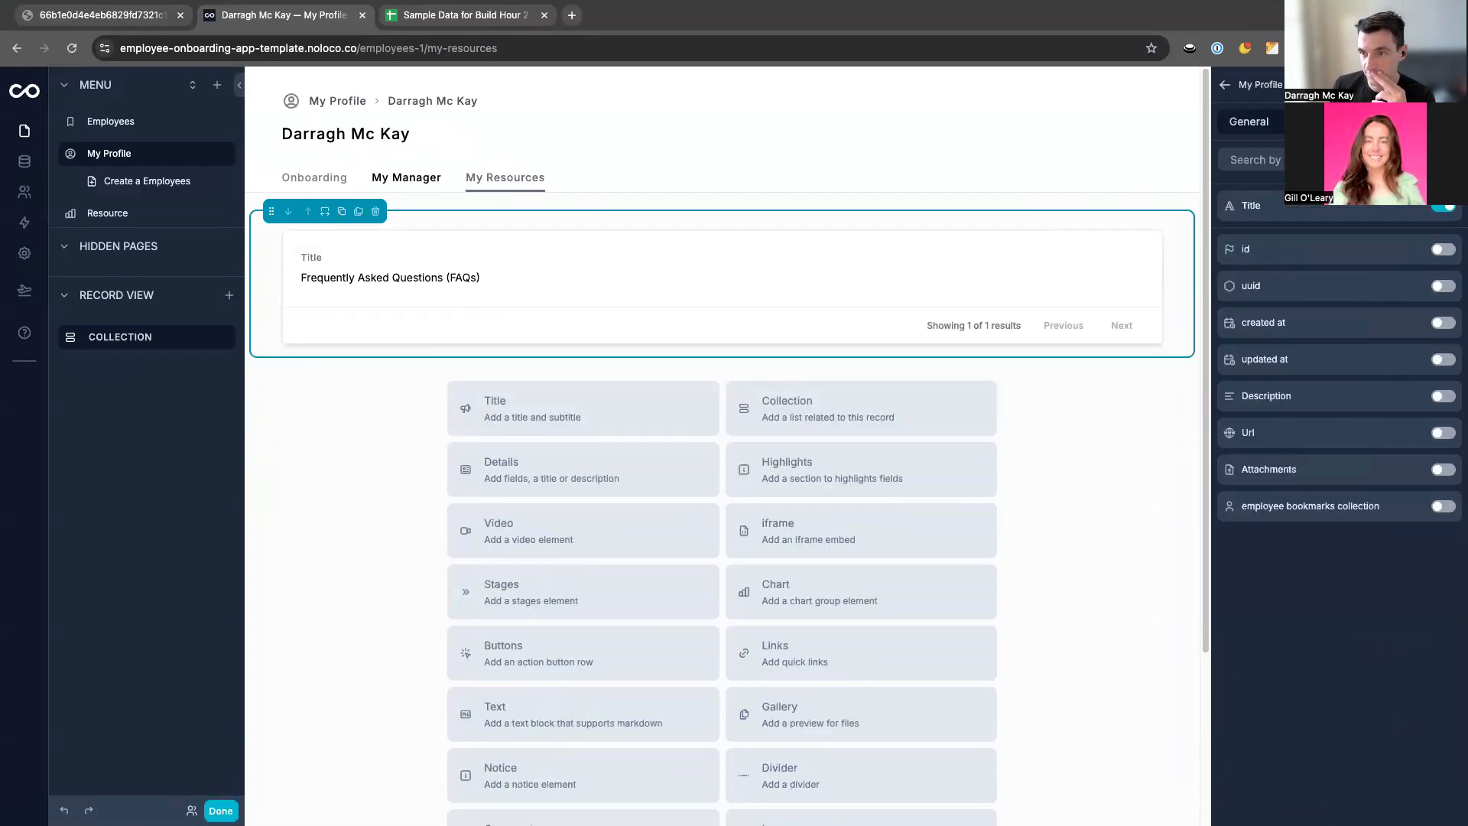
left_click(1415, 208)
left_click(1435, 141)
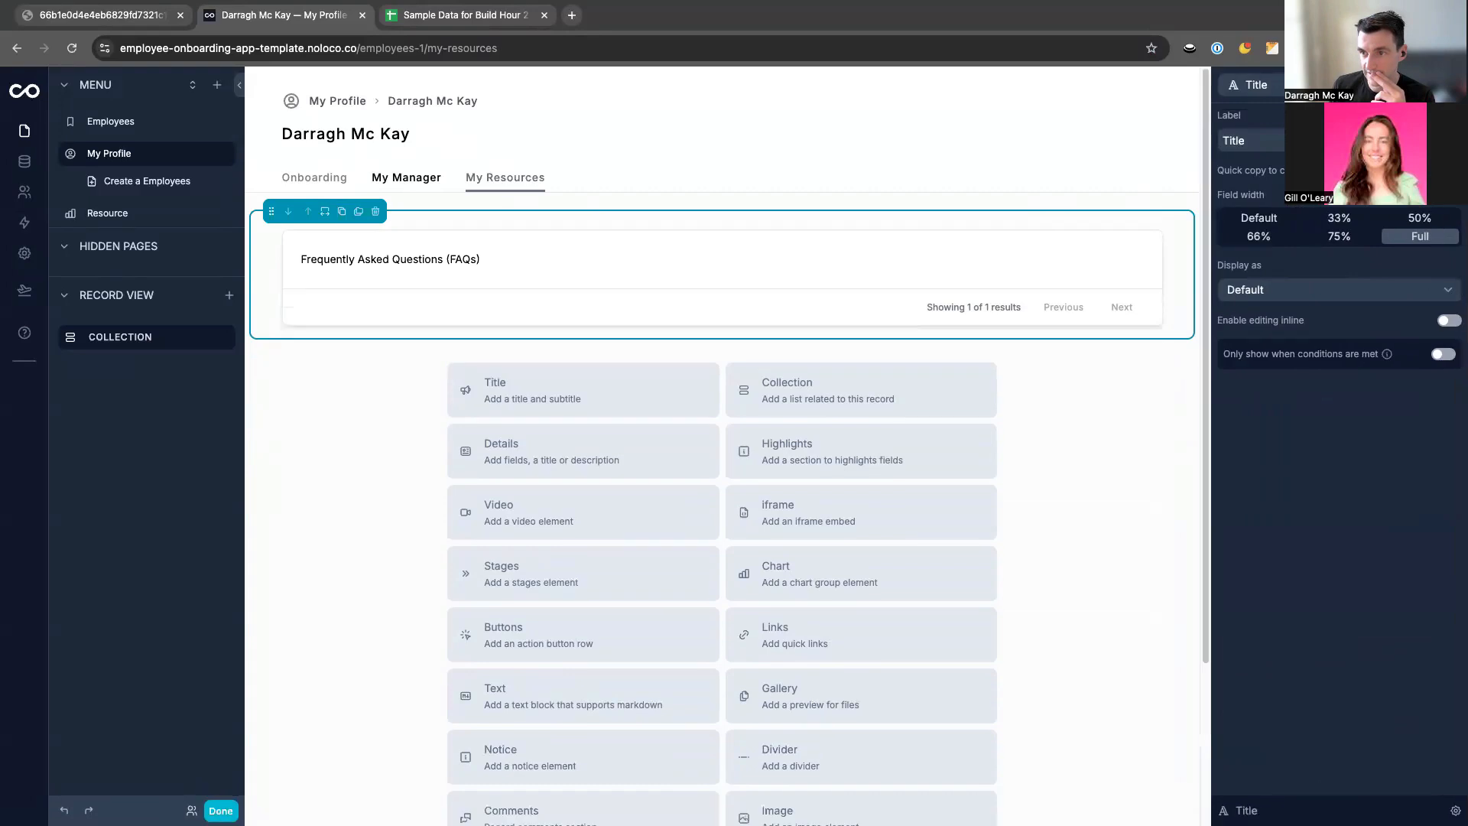
left_click(1446, 85)
Set the collection's page size to 100.
left_click(1309, 122)
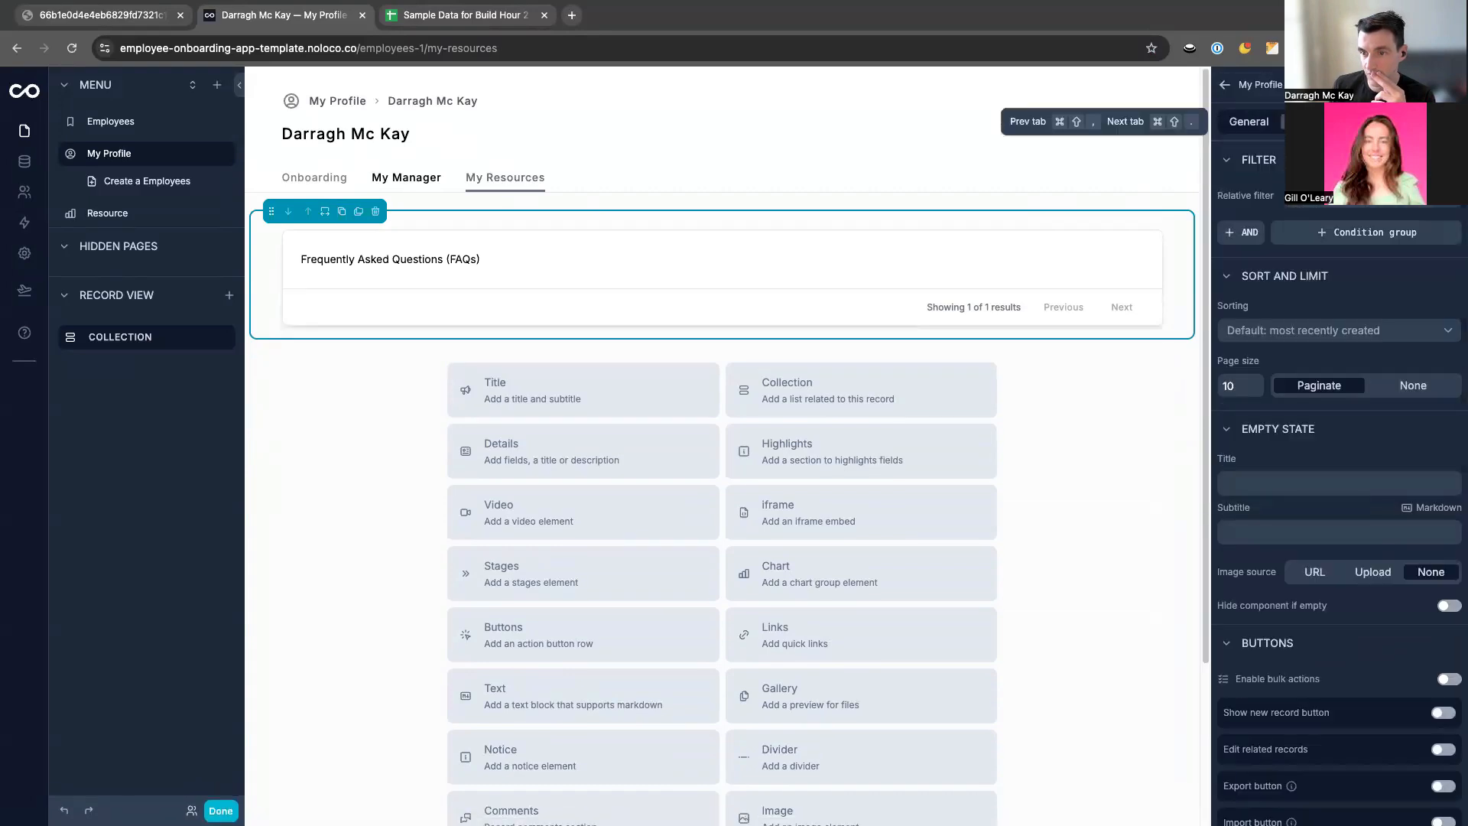
left_click(1241, 385)
type("0")
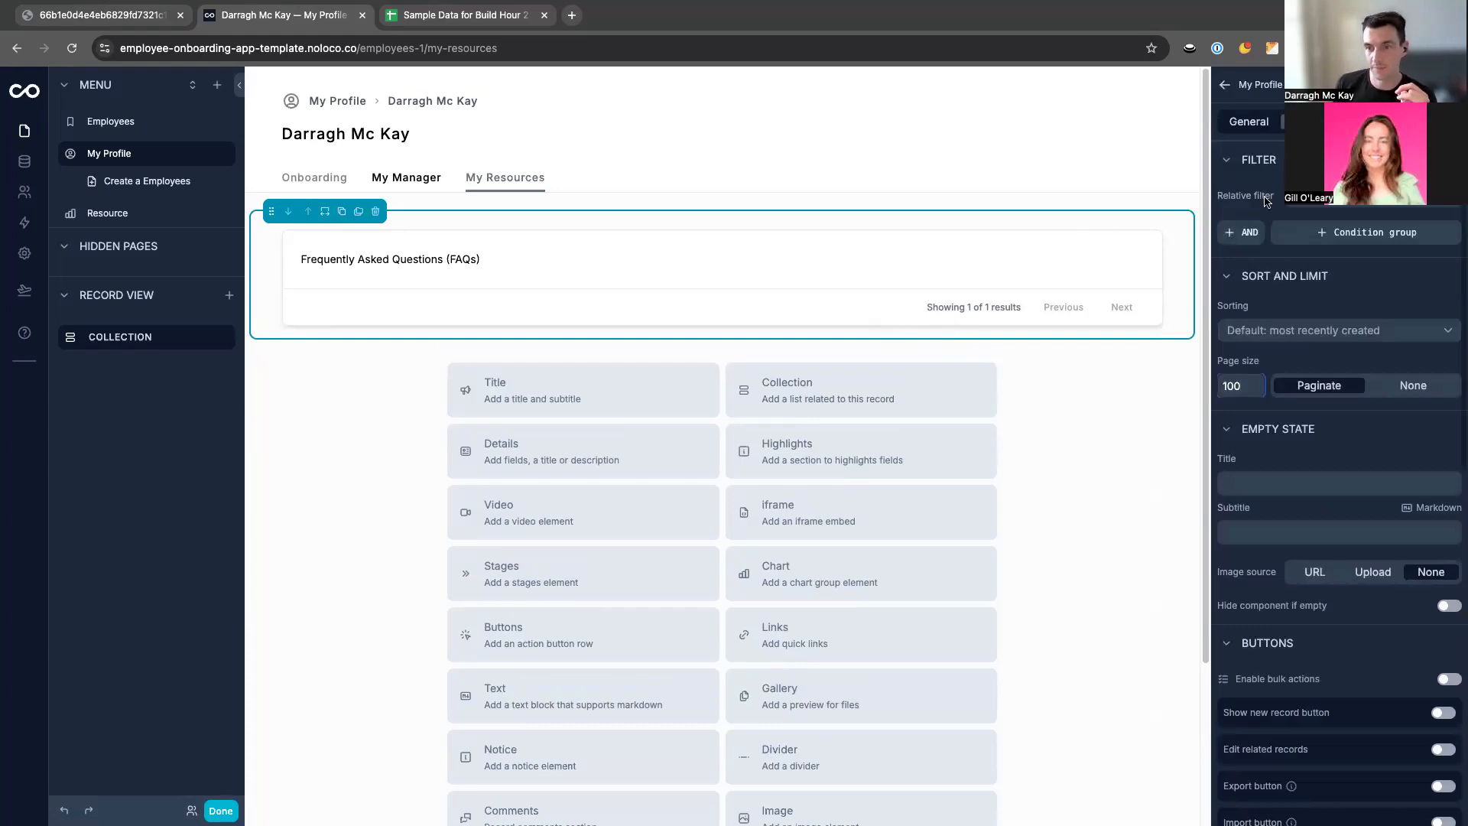
Give the collection the header title "Bookmarked Resources".
left_click(1249, 122)
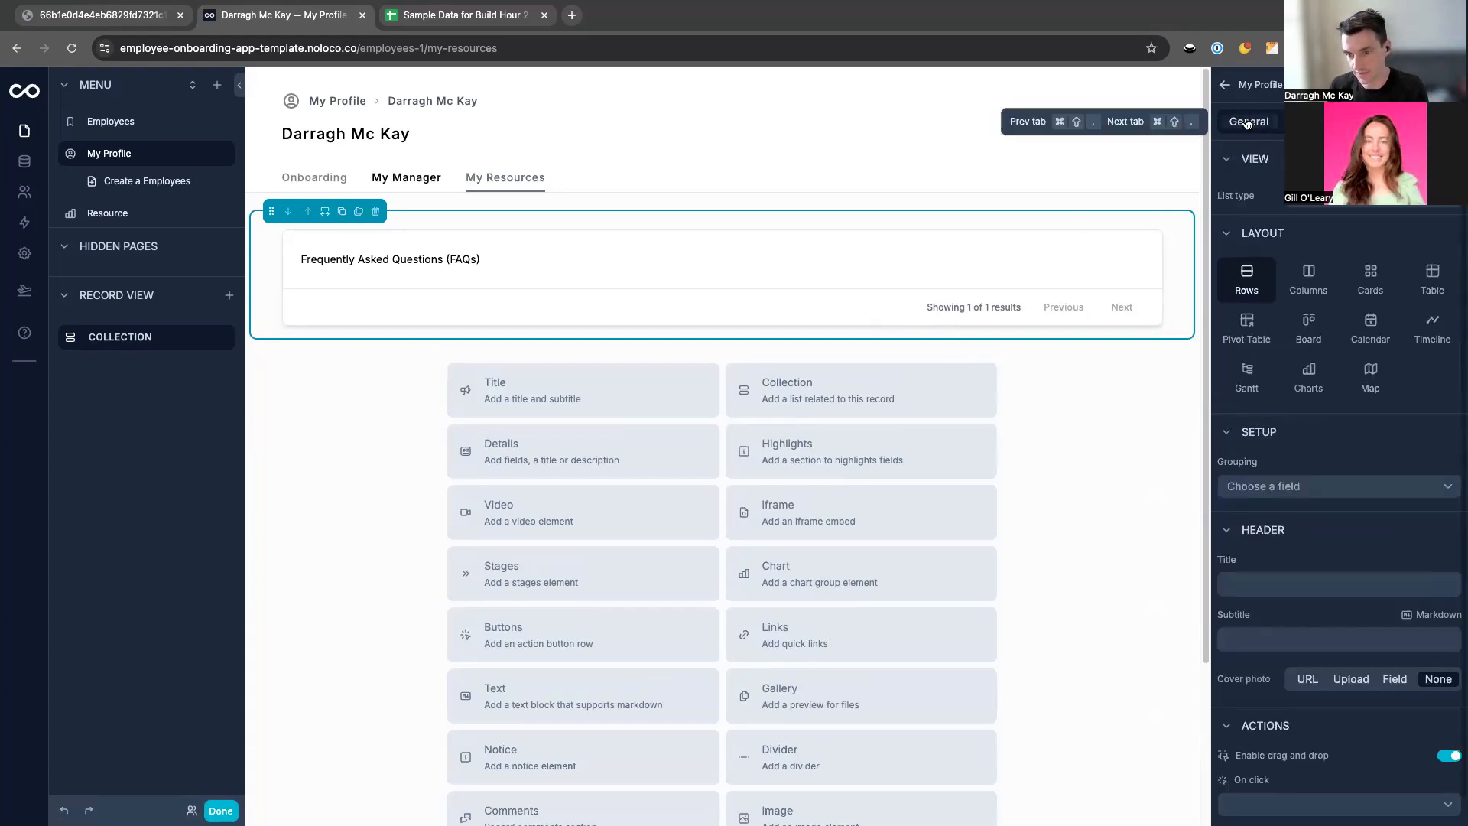
left_click(1250, 584)
type("Book")
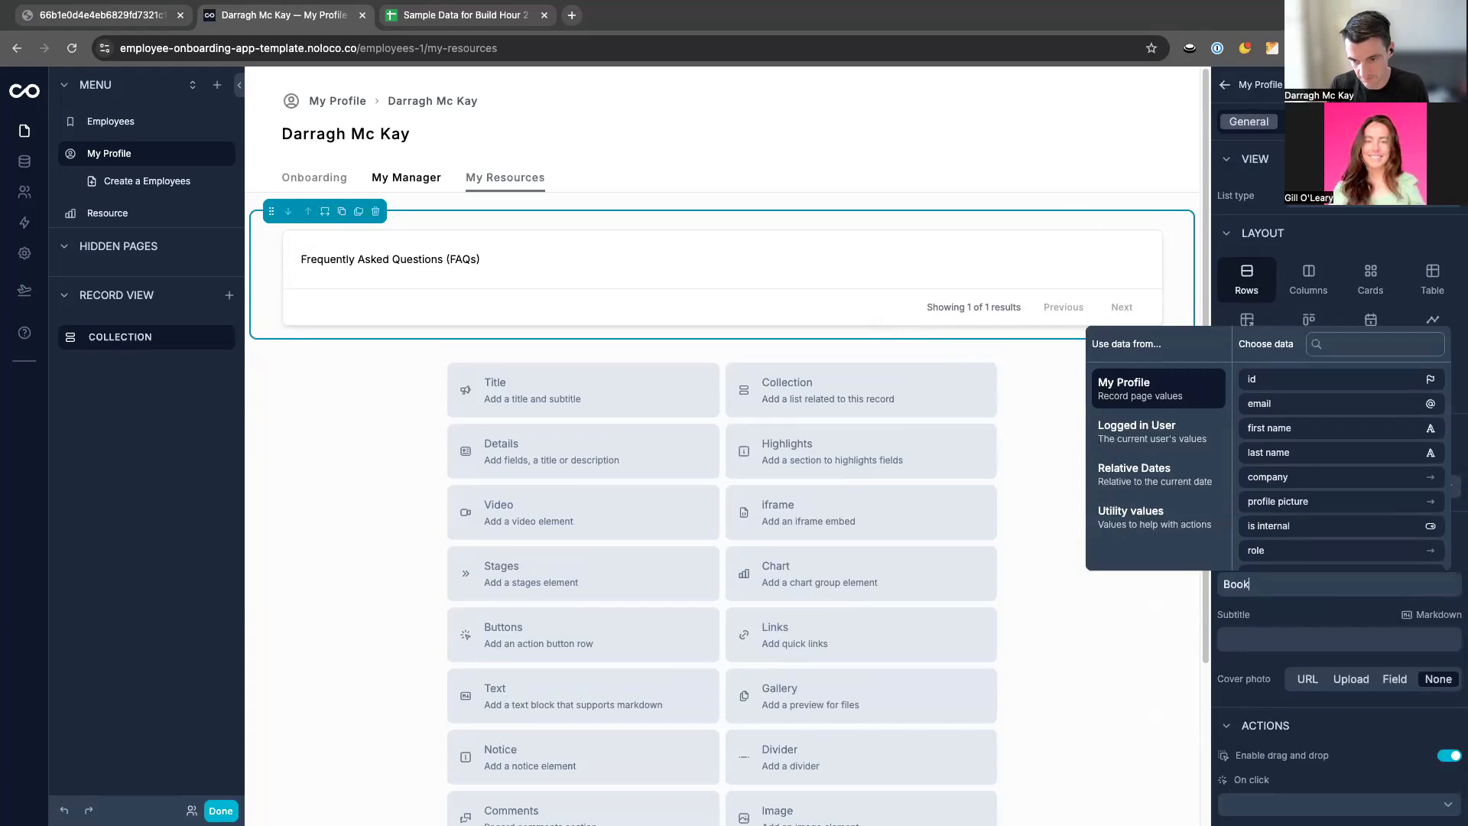
type("marks")
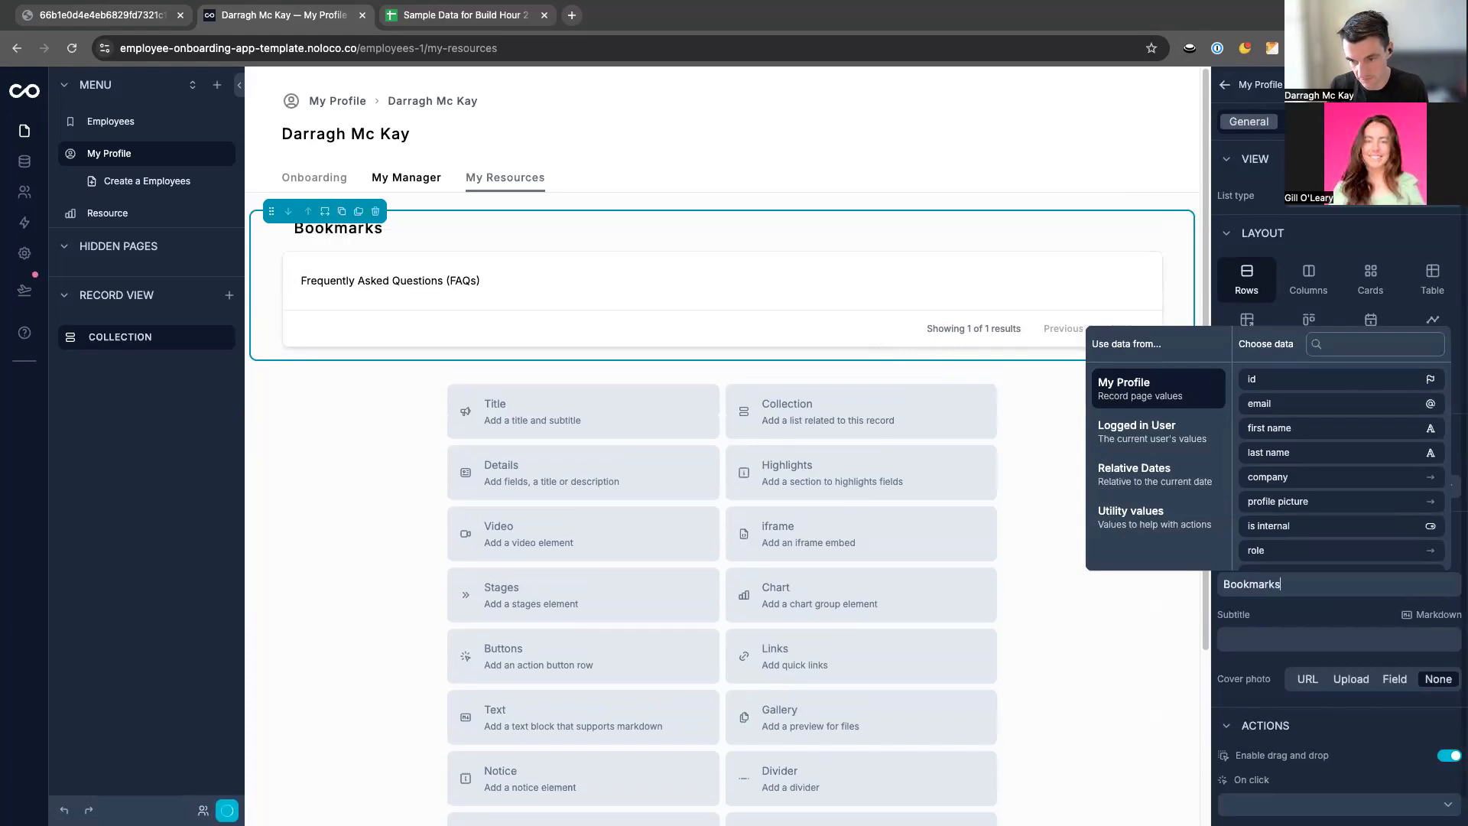
key("BackSpace")
type("ed Resources")
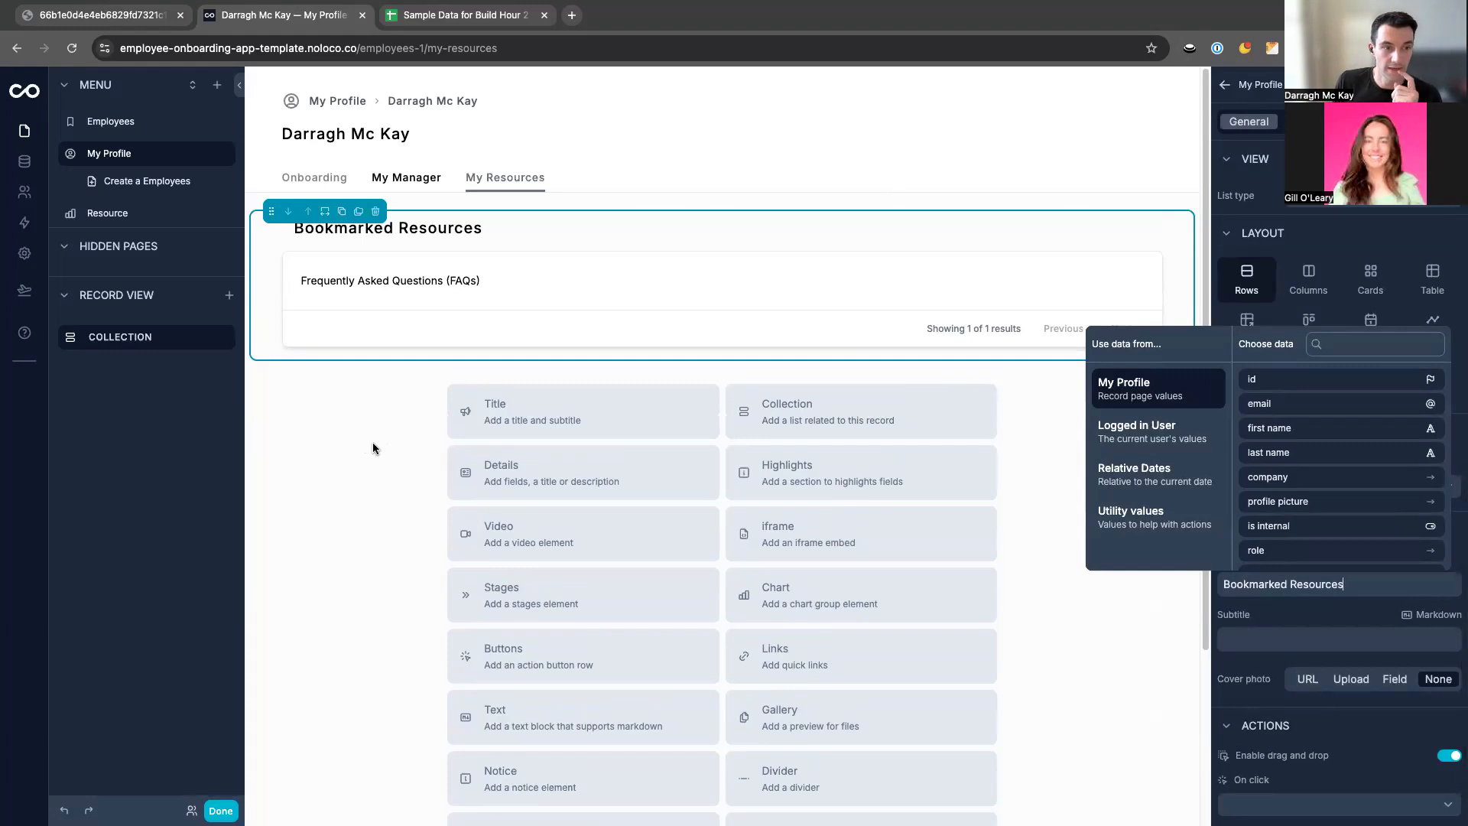
View the My Resources tab as another user, choosing the second employee in the user list.
left_click(191, 811)
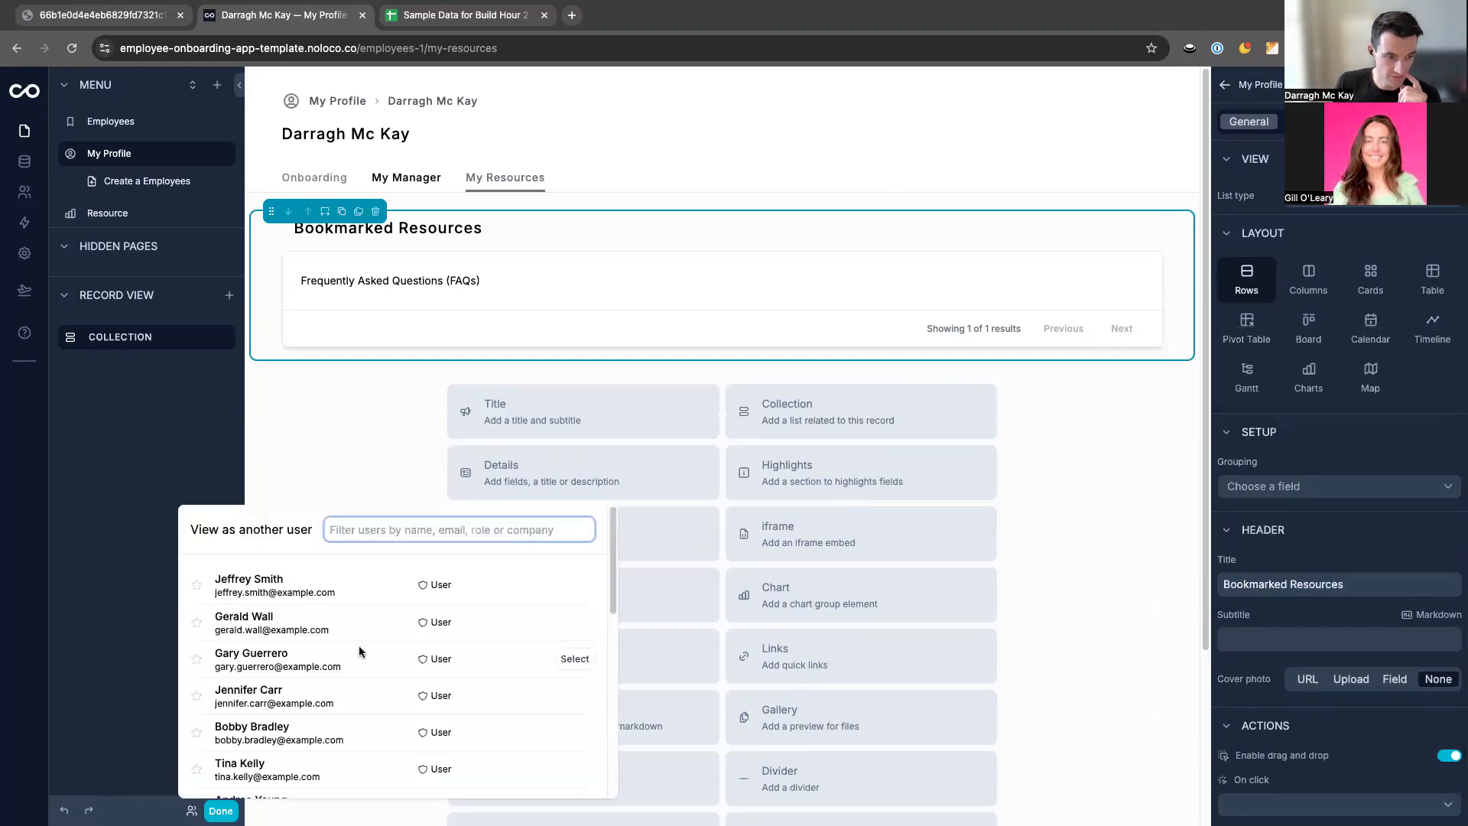
left_click(572, 623)
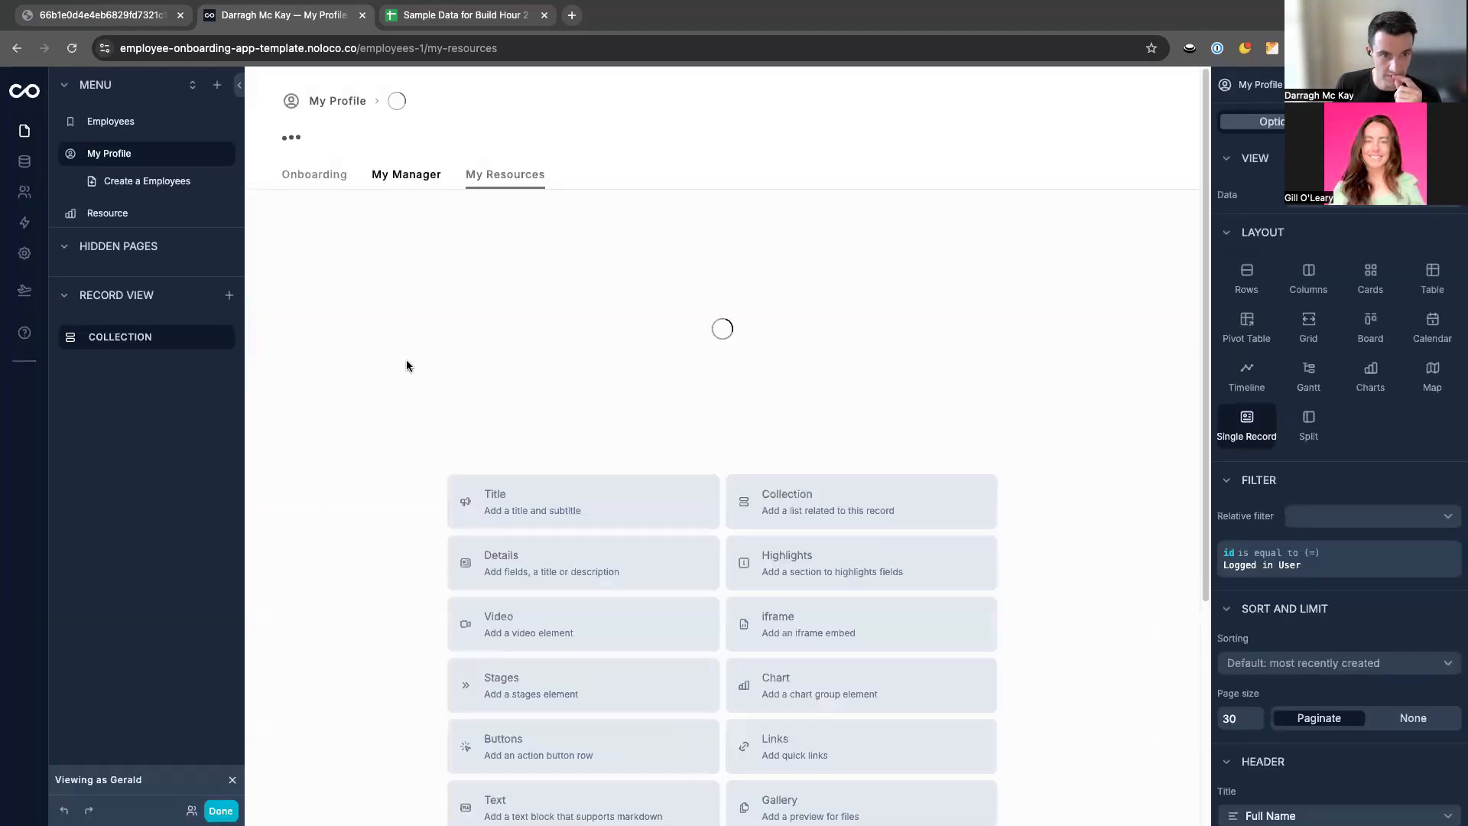
Bookmark the "Company Social Events and Activities" resource outside build mode while viewing as the selected employee.
left_click(390, 193)
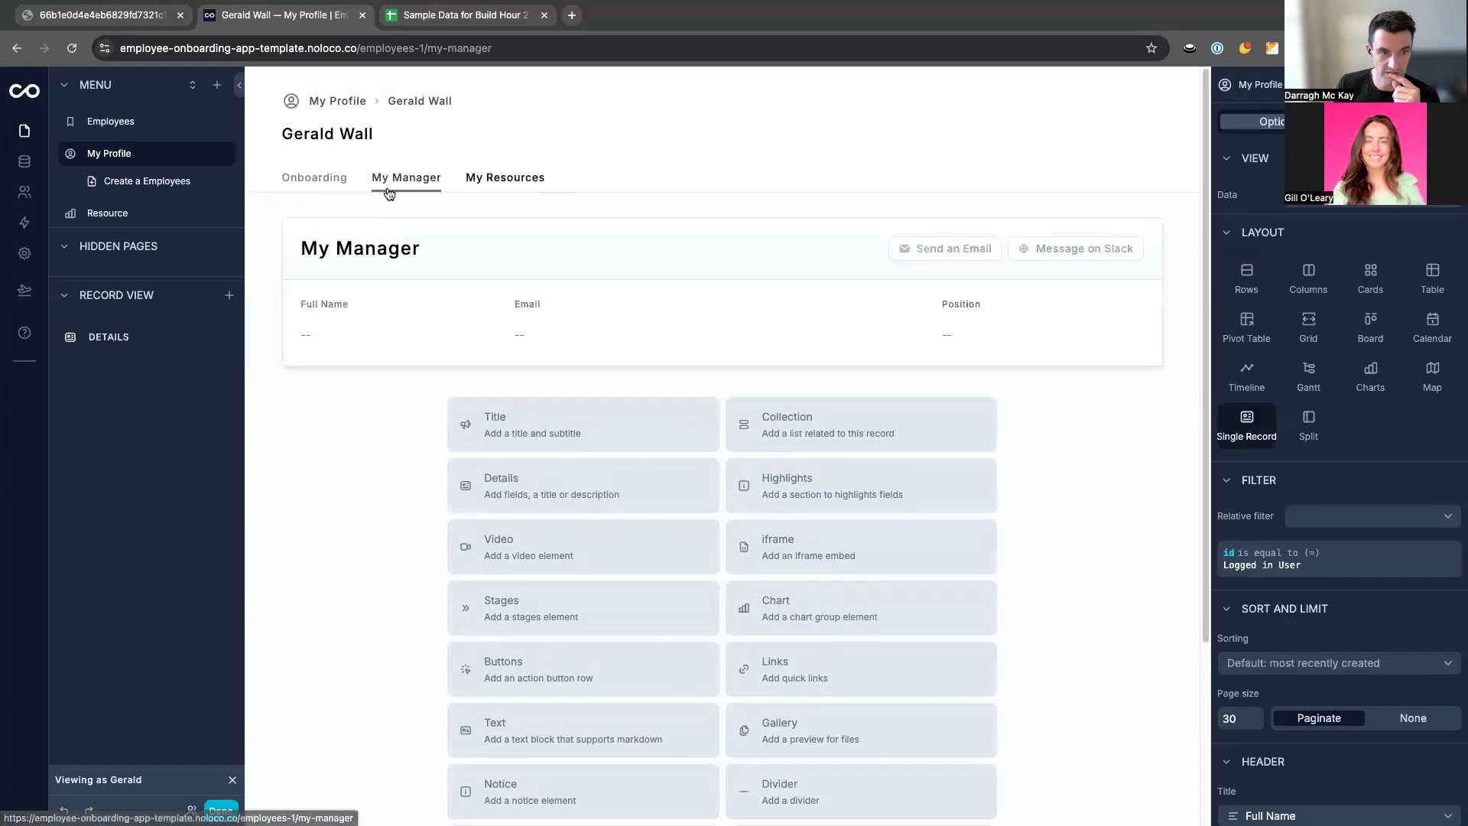
left_click(328, 187)
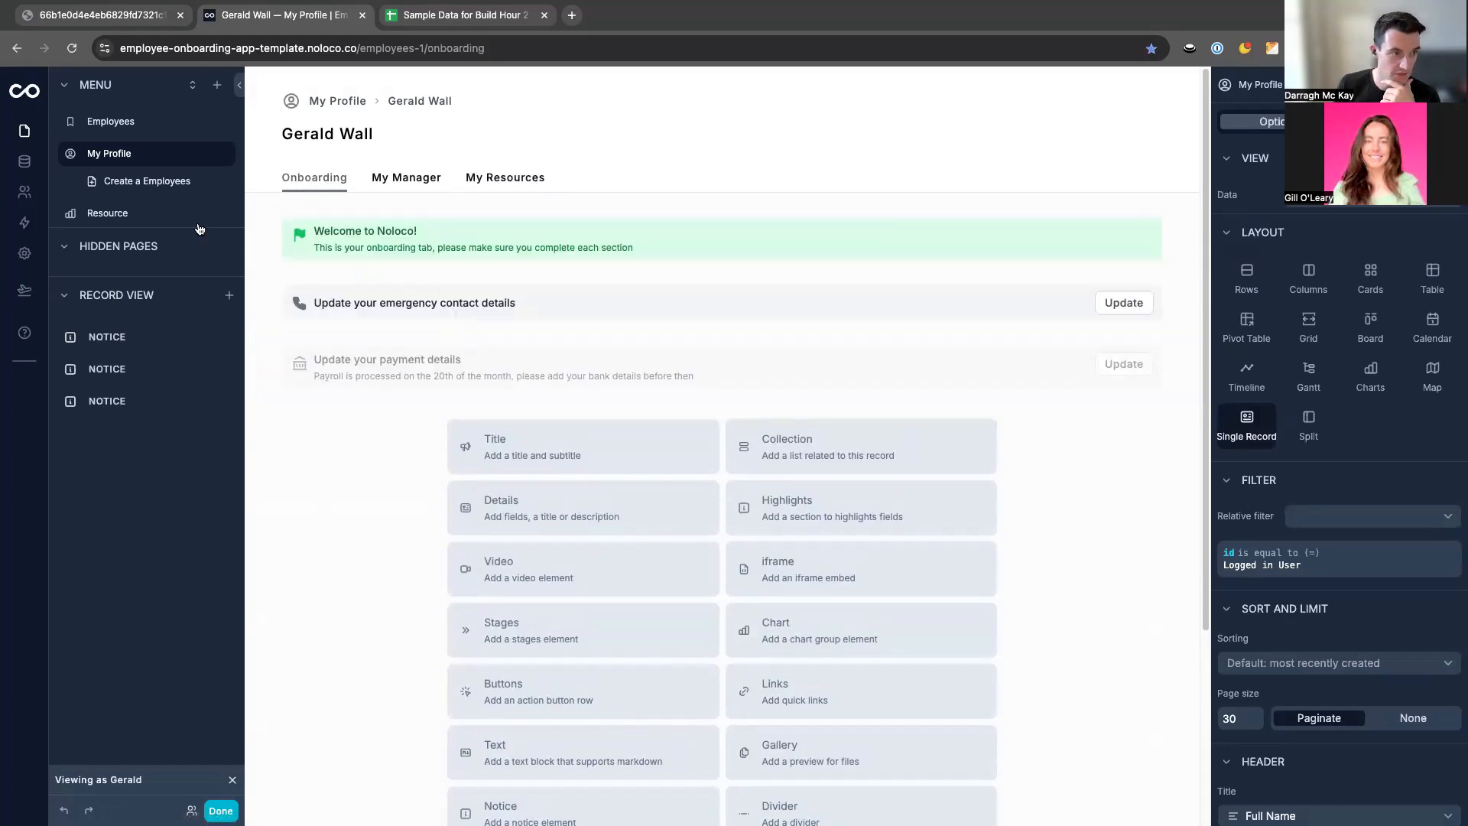
left_click(123, 216)
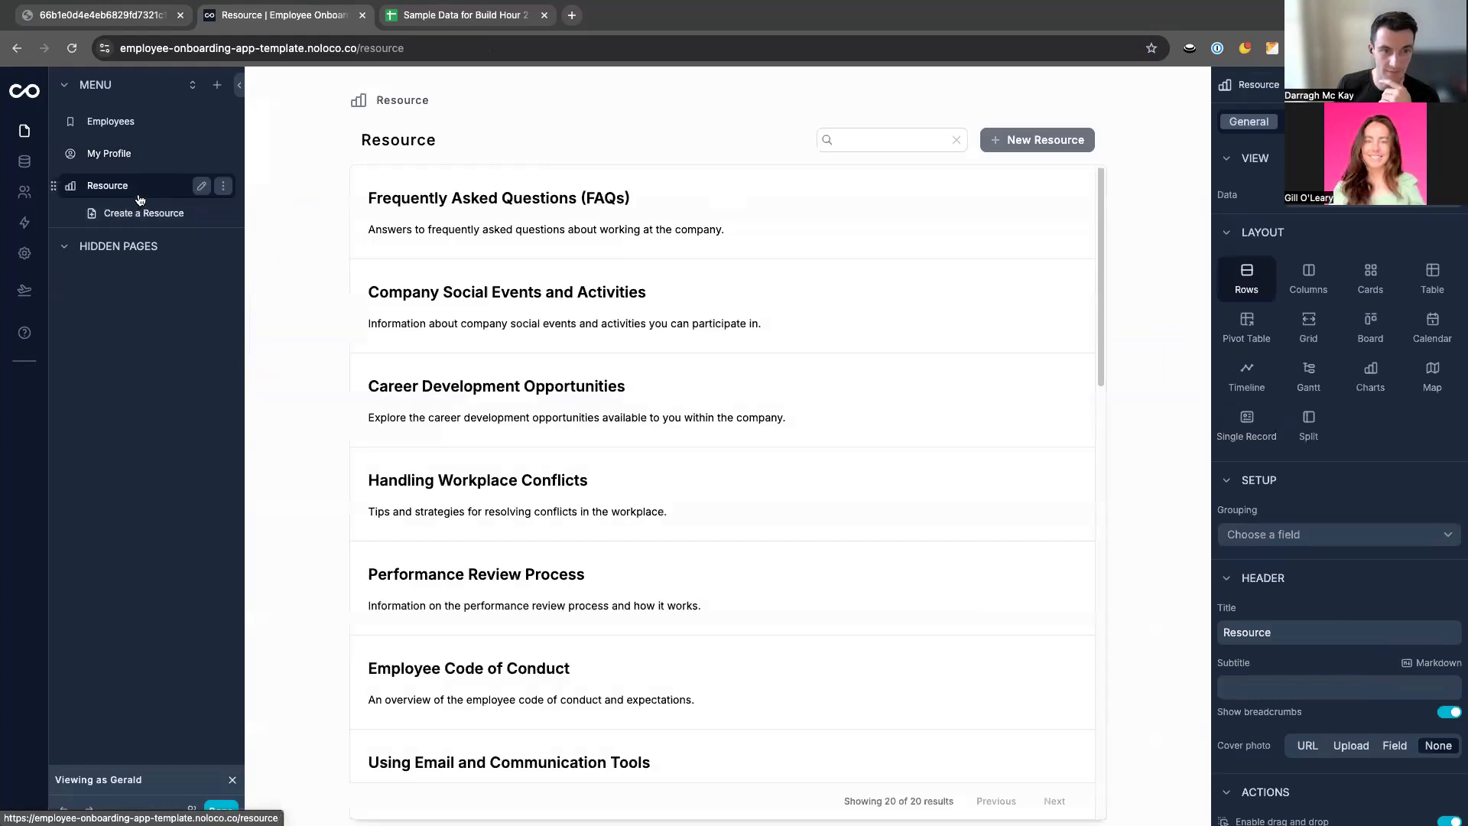
left_click(490, 291)
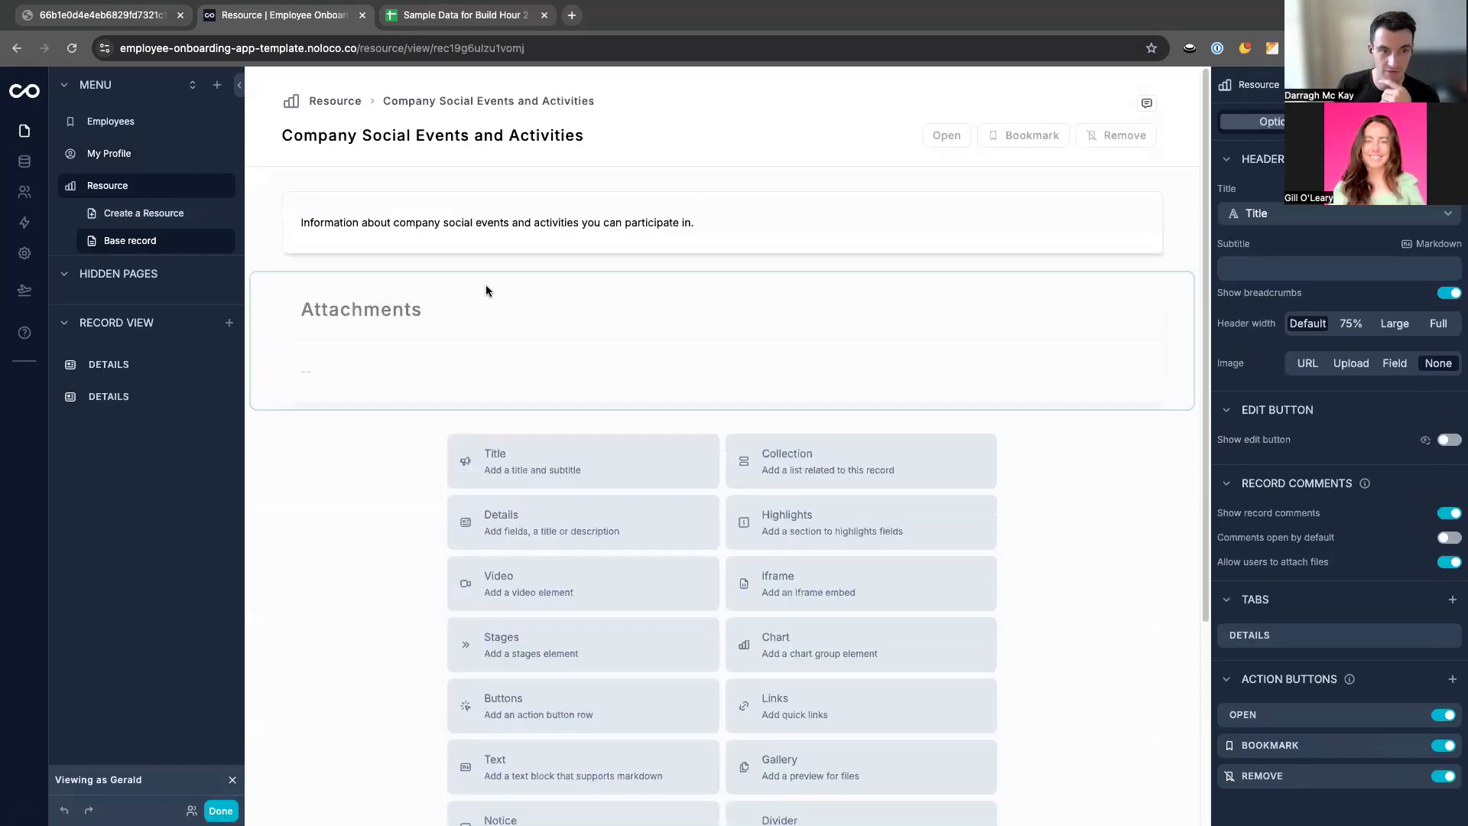
left_click(221, 811)
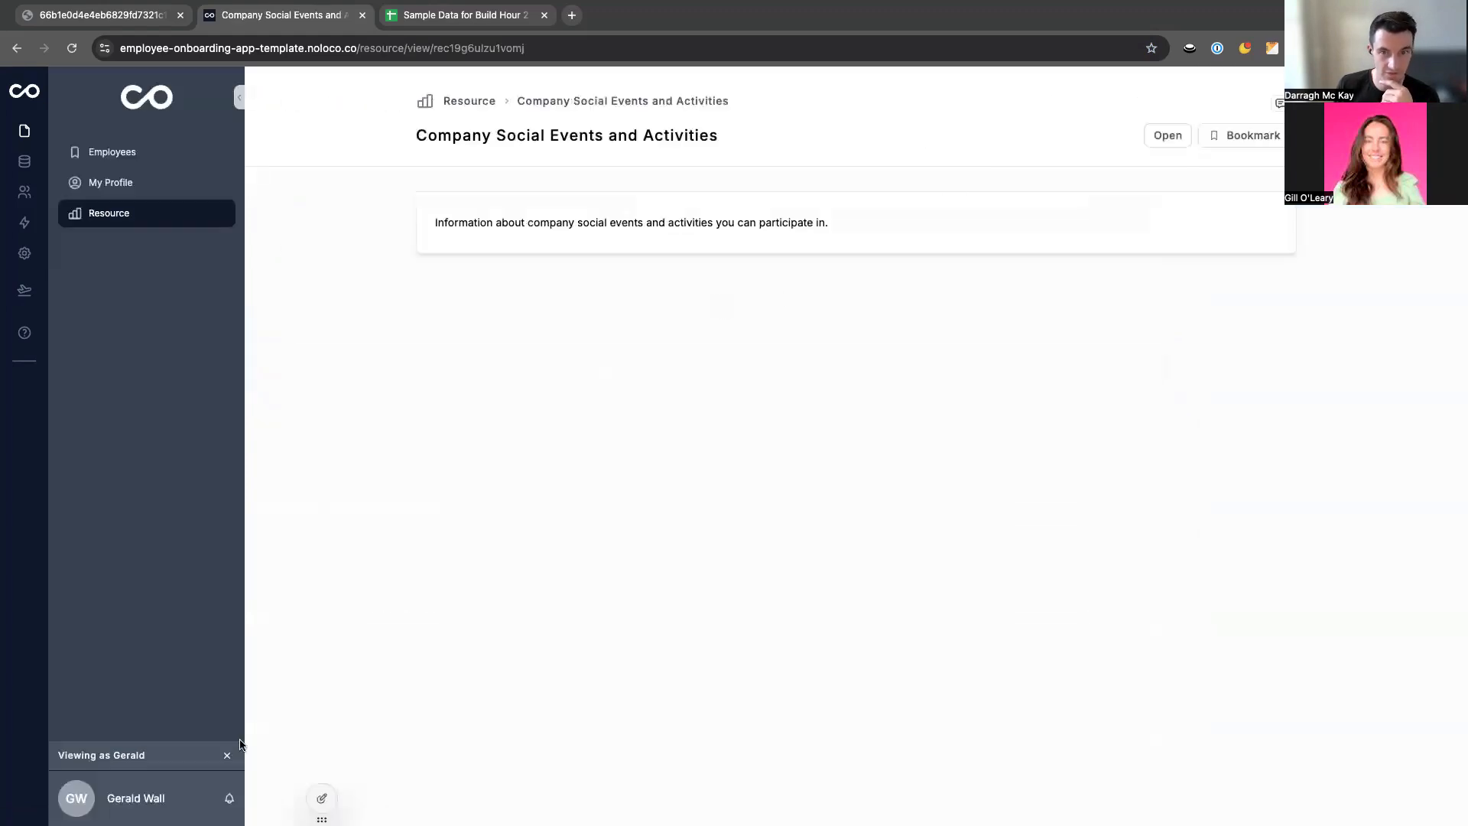
left_click(1231, 140)
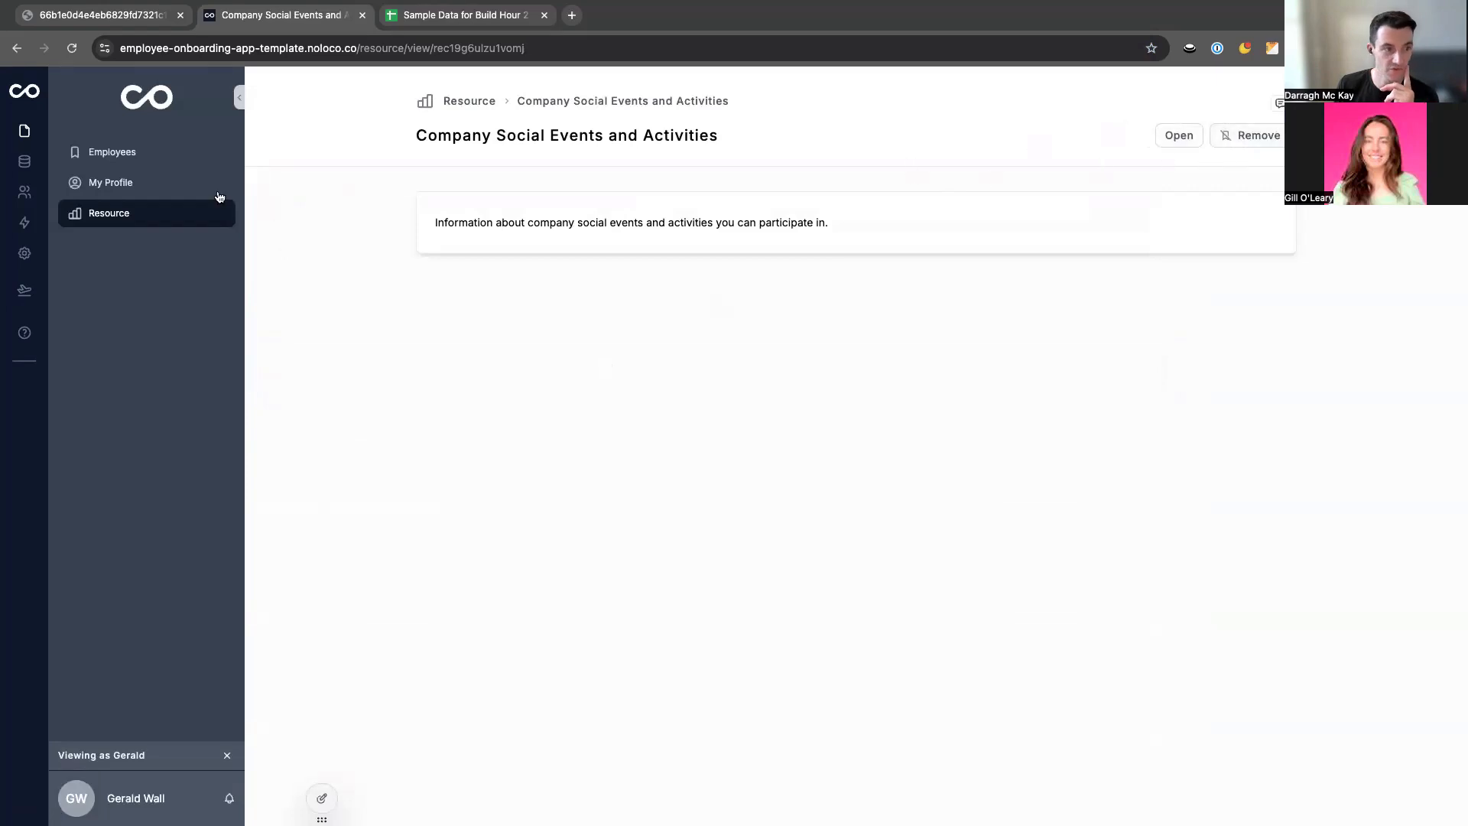
Check the My Resources tab of My Profile, view the newly bookmarked resource and return to the profile.
left_click(111, 182)
left_click(549, 177)
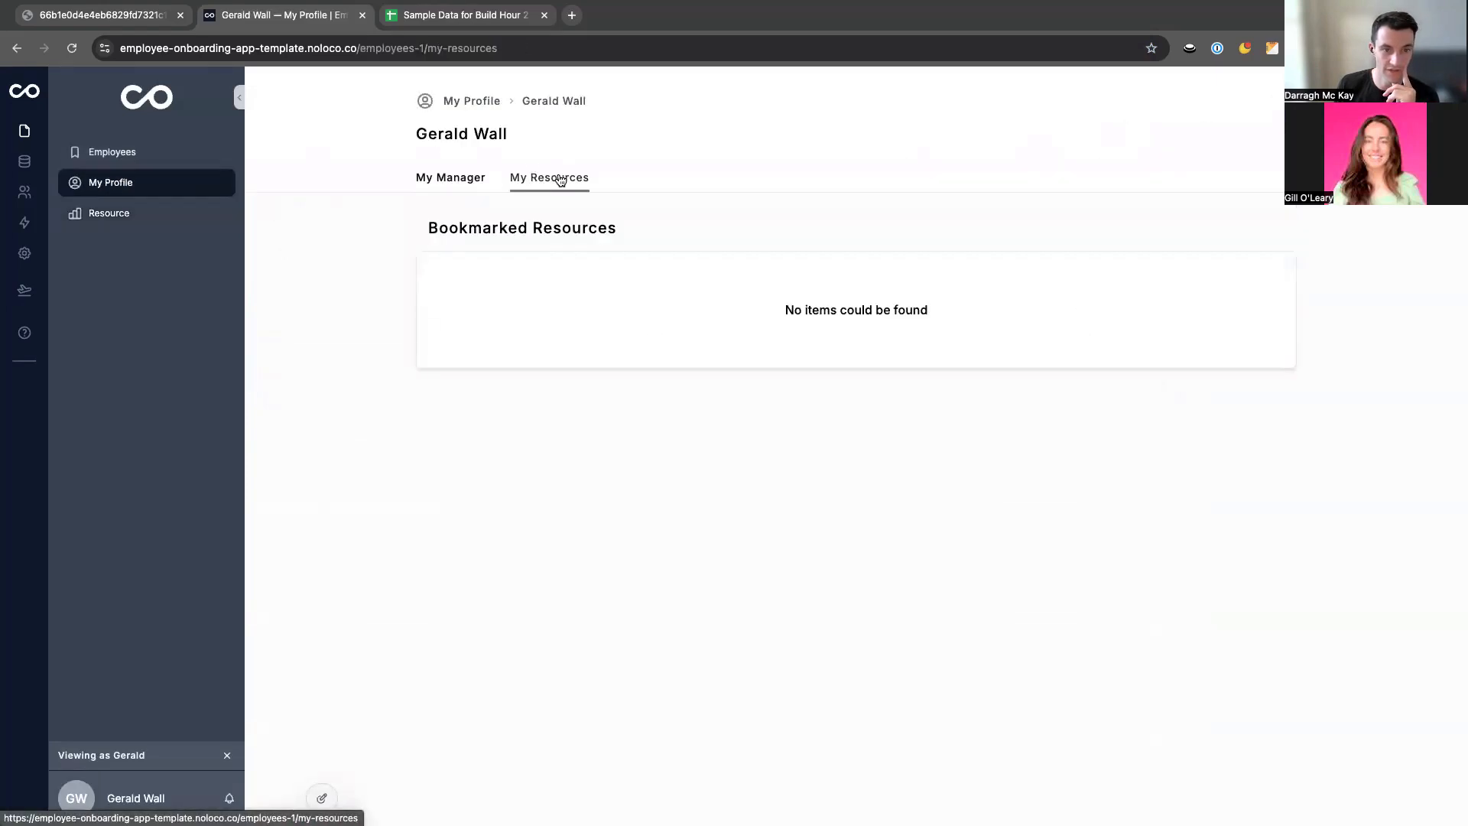
left_click(513, 286)
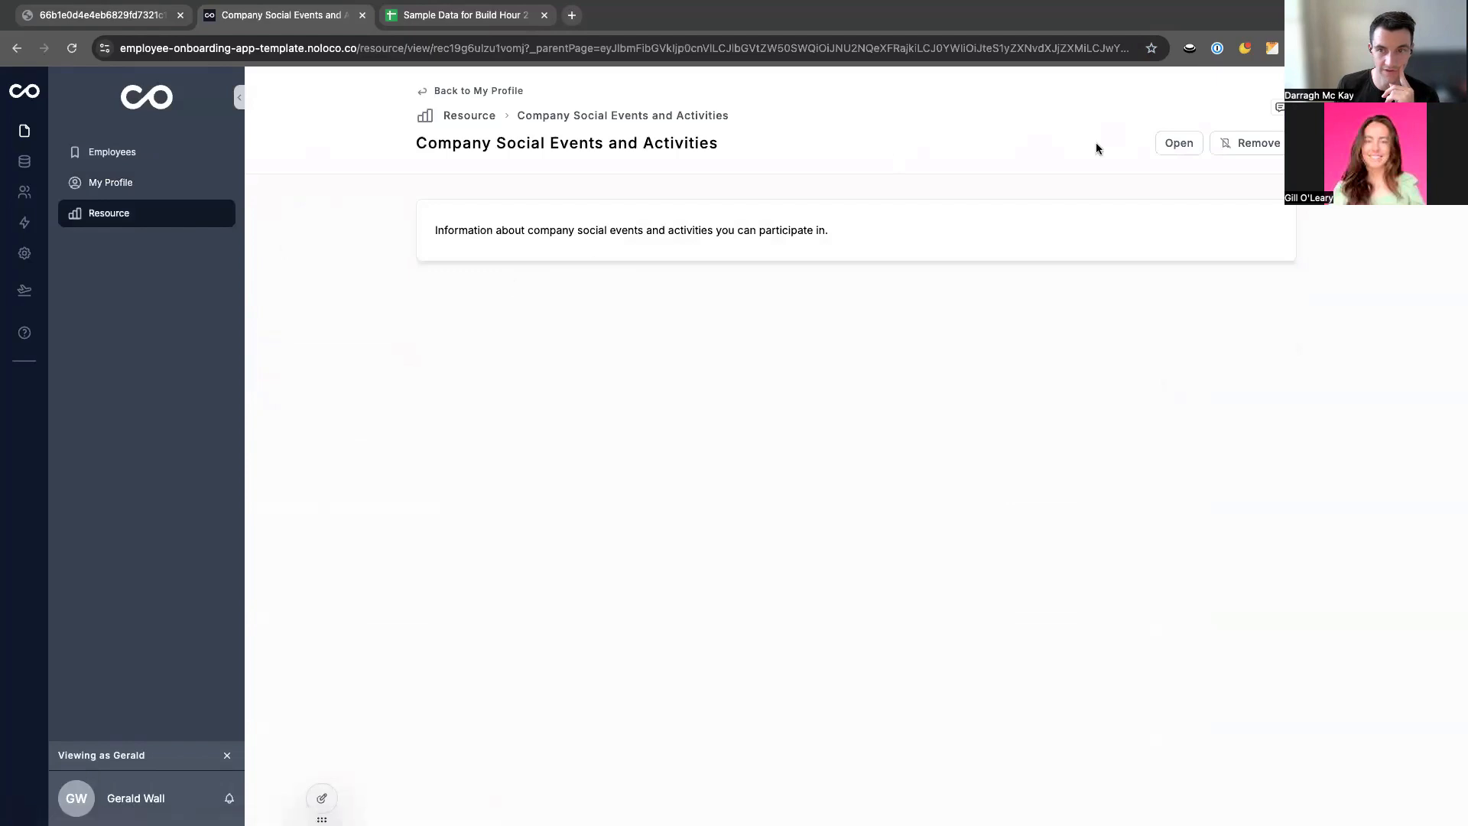
left_click(478, 90)
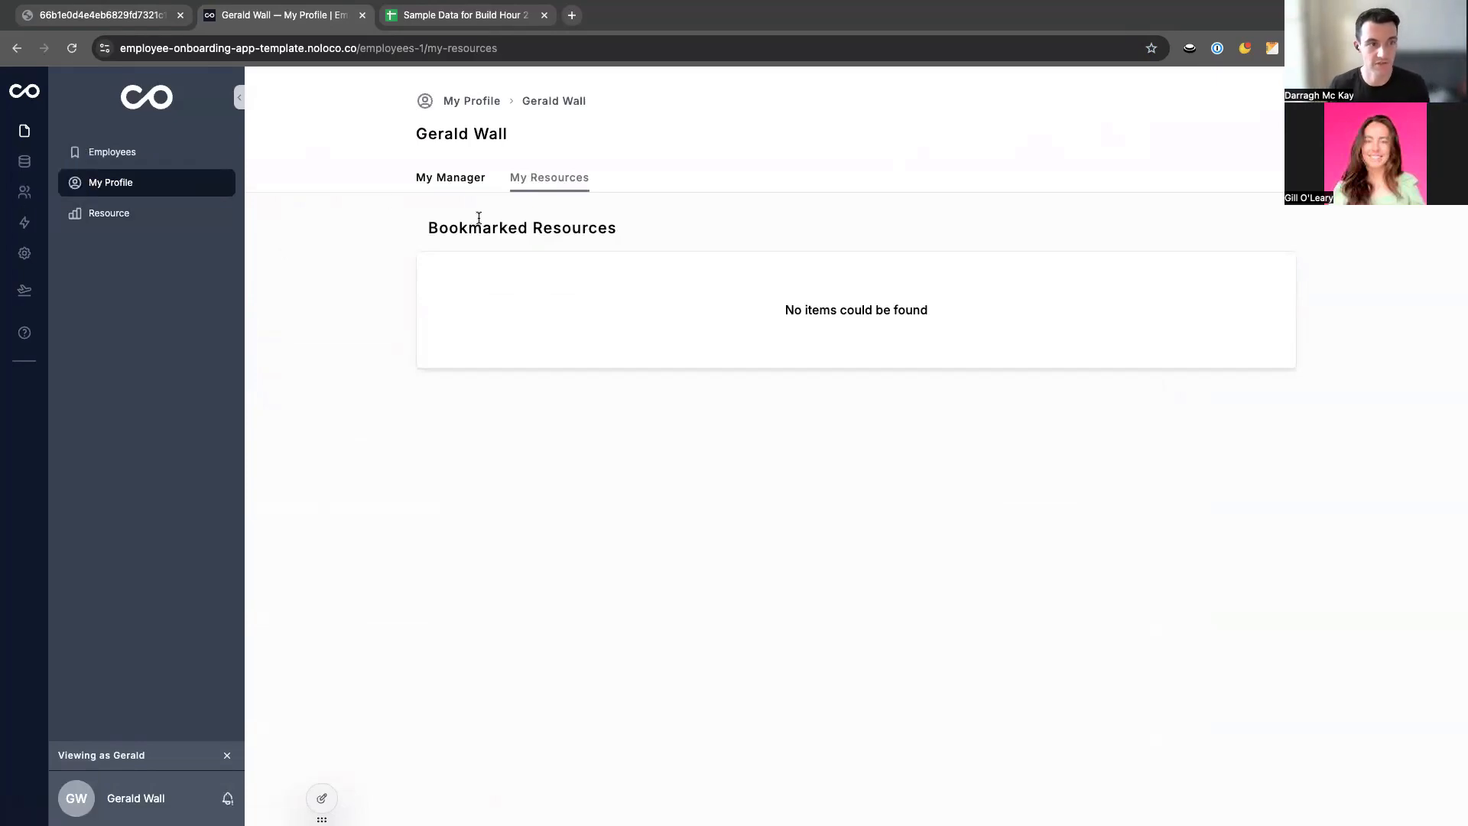
View the "Frequently Asked Questions (FAQs)" resource and show its record comments.
left_click(153, 218)
left_click(695, 222)
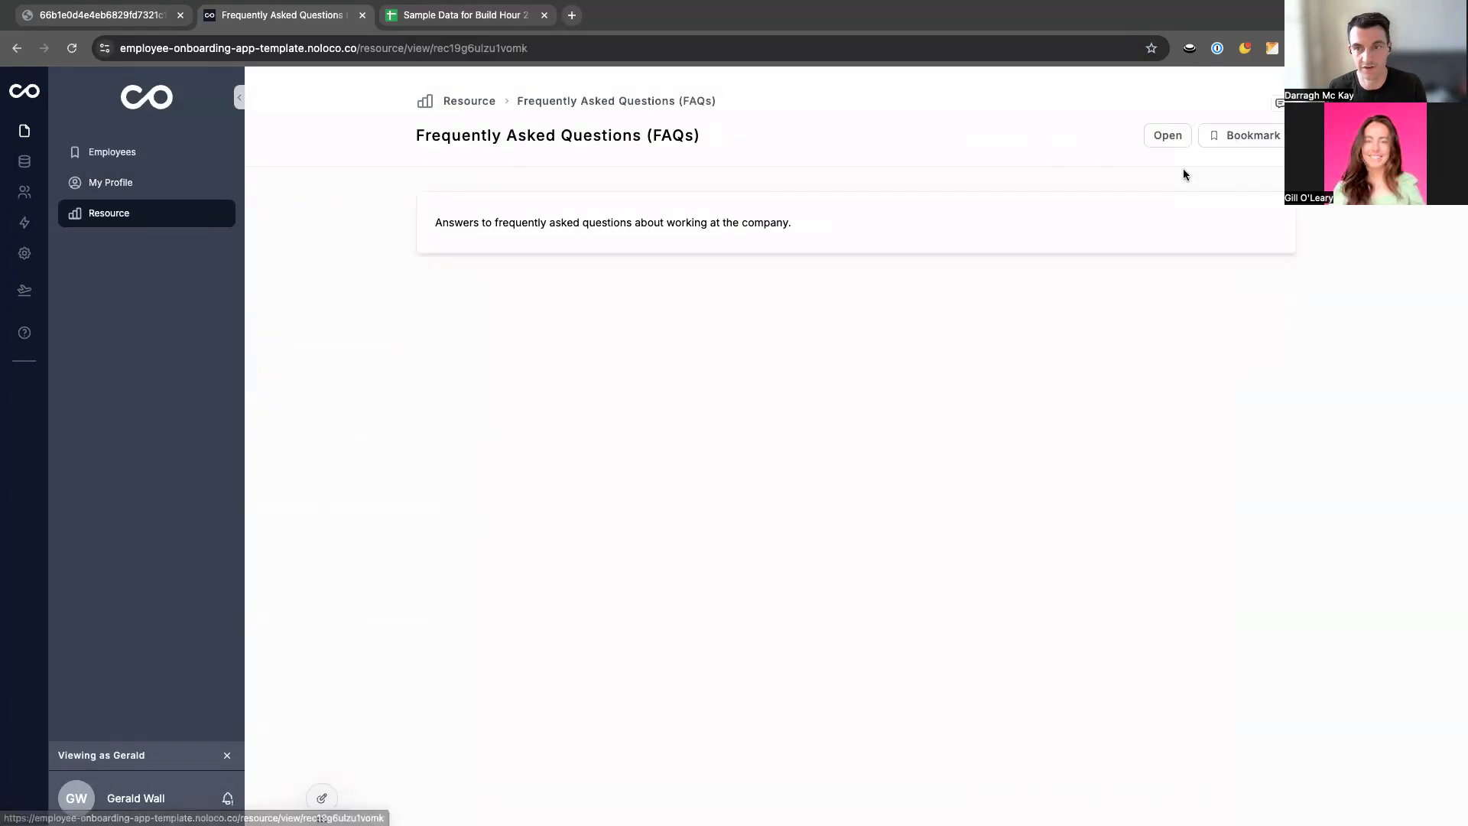
left_click(1247, 104)
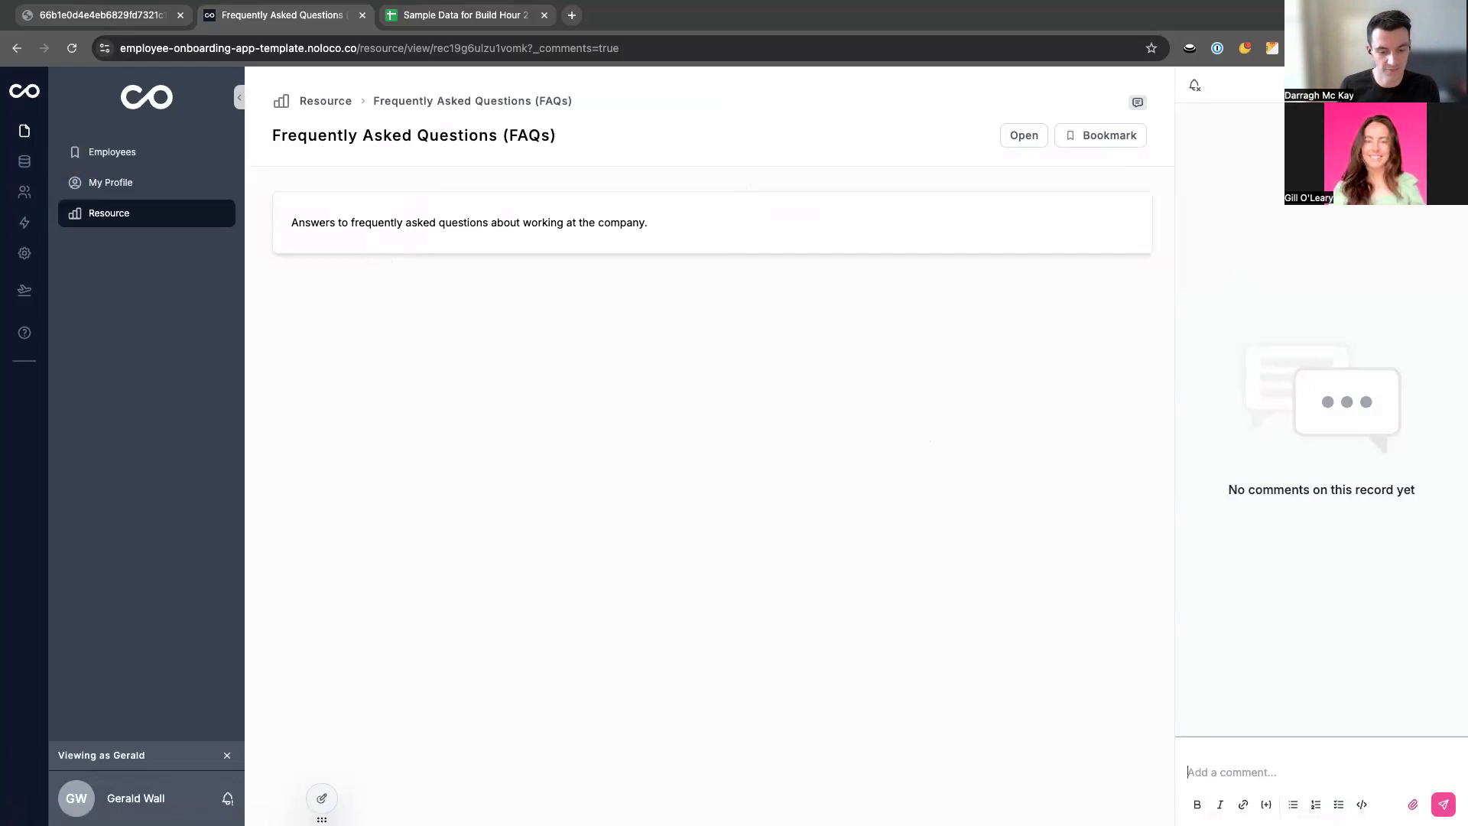
key("super+Tab")
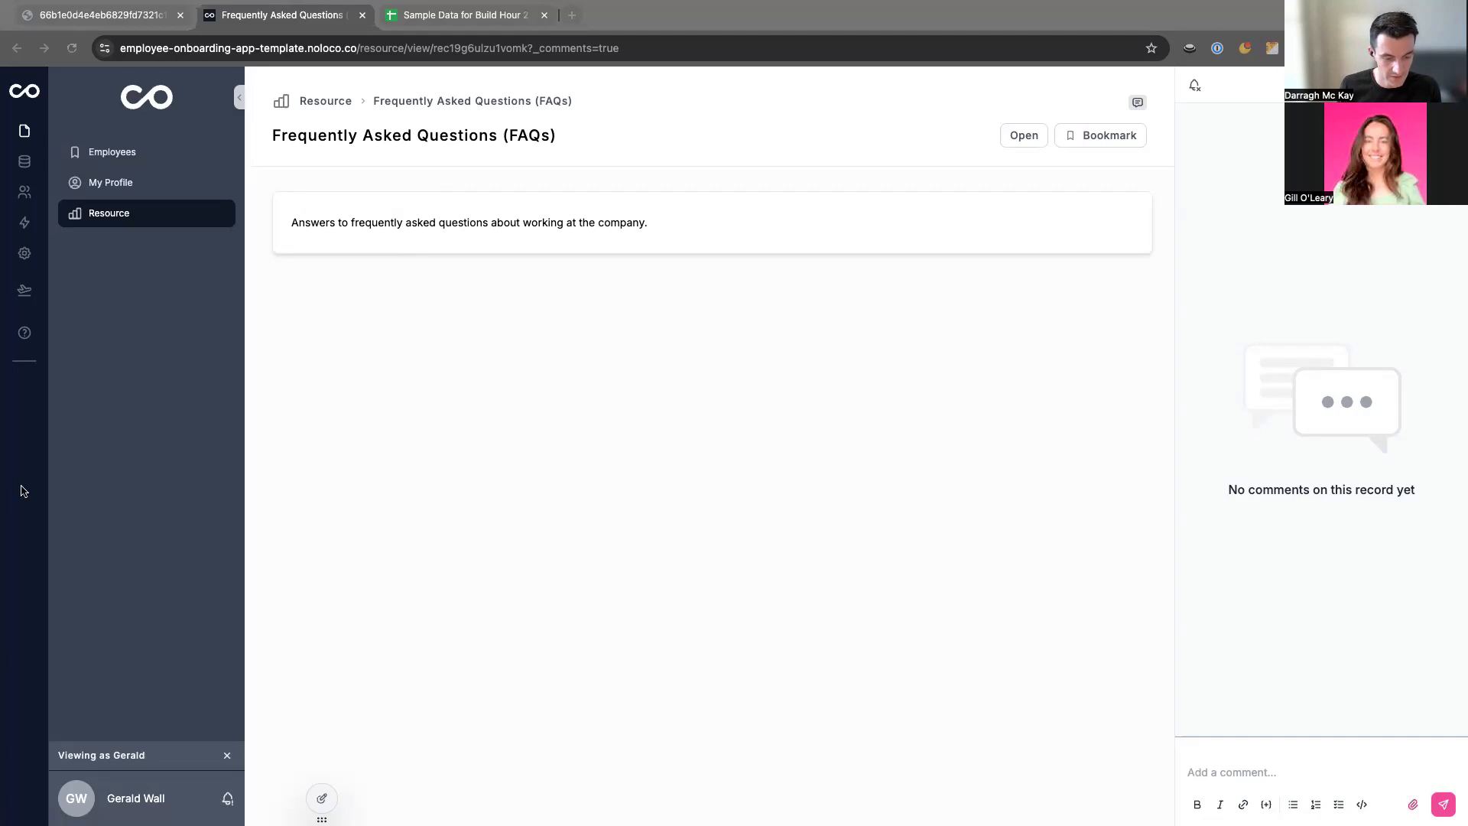
left_click(24, 165)
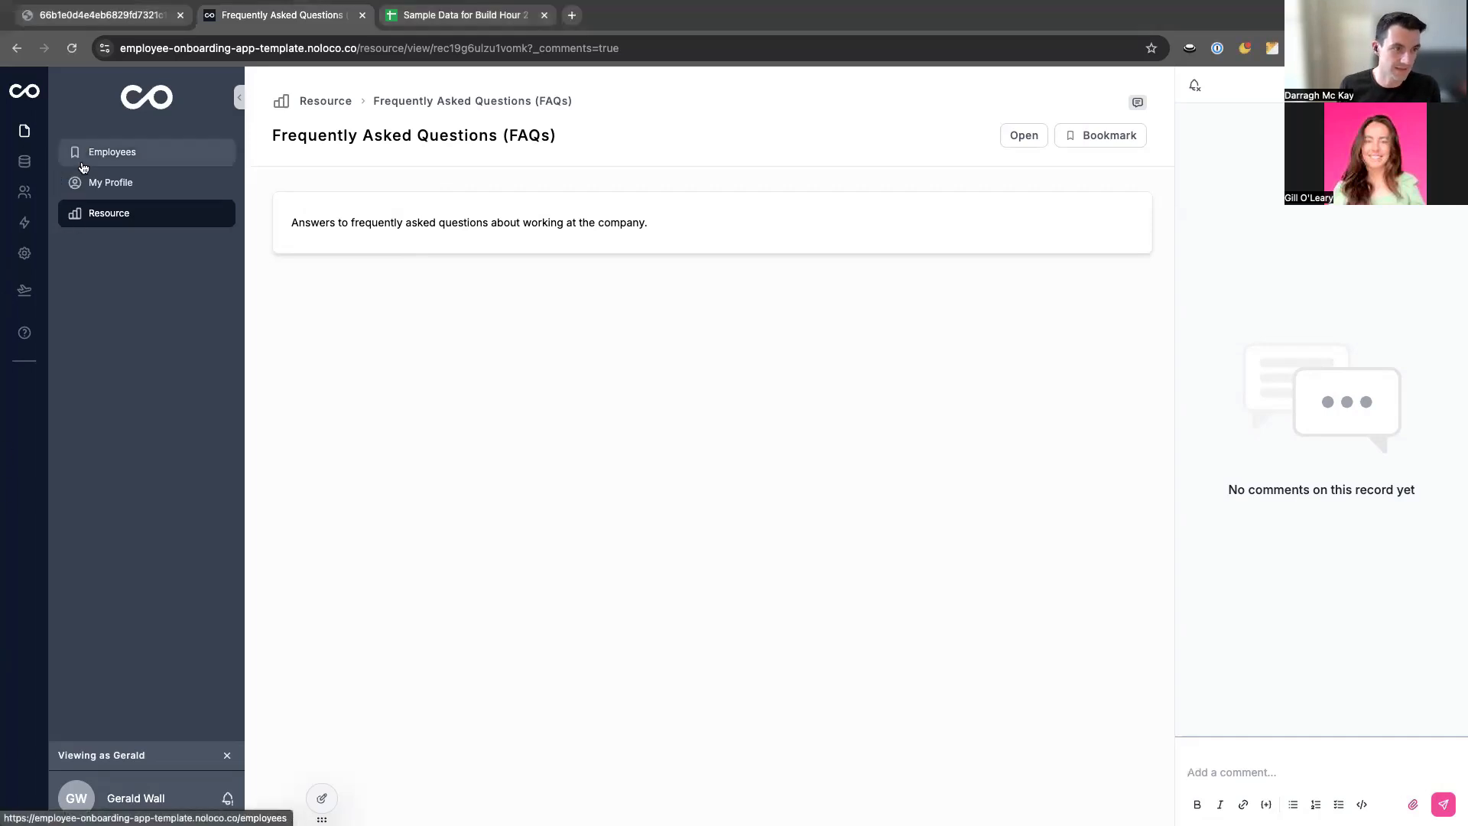
View My Profile as the first employee in the user list and select the Onboarding tab's payment details notice in build mode.
left_click(100, 183)
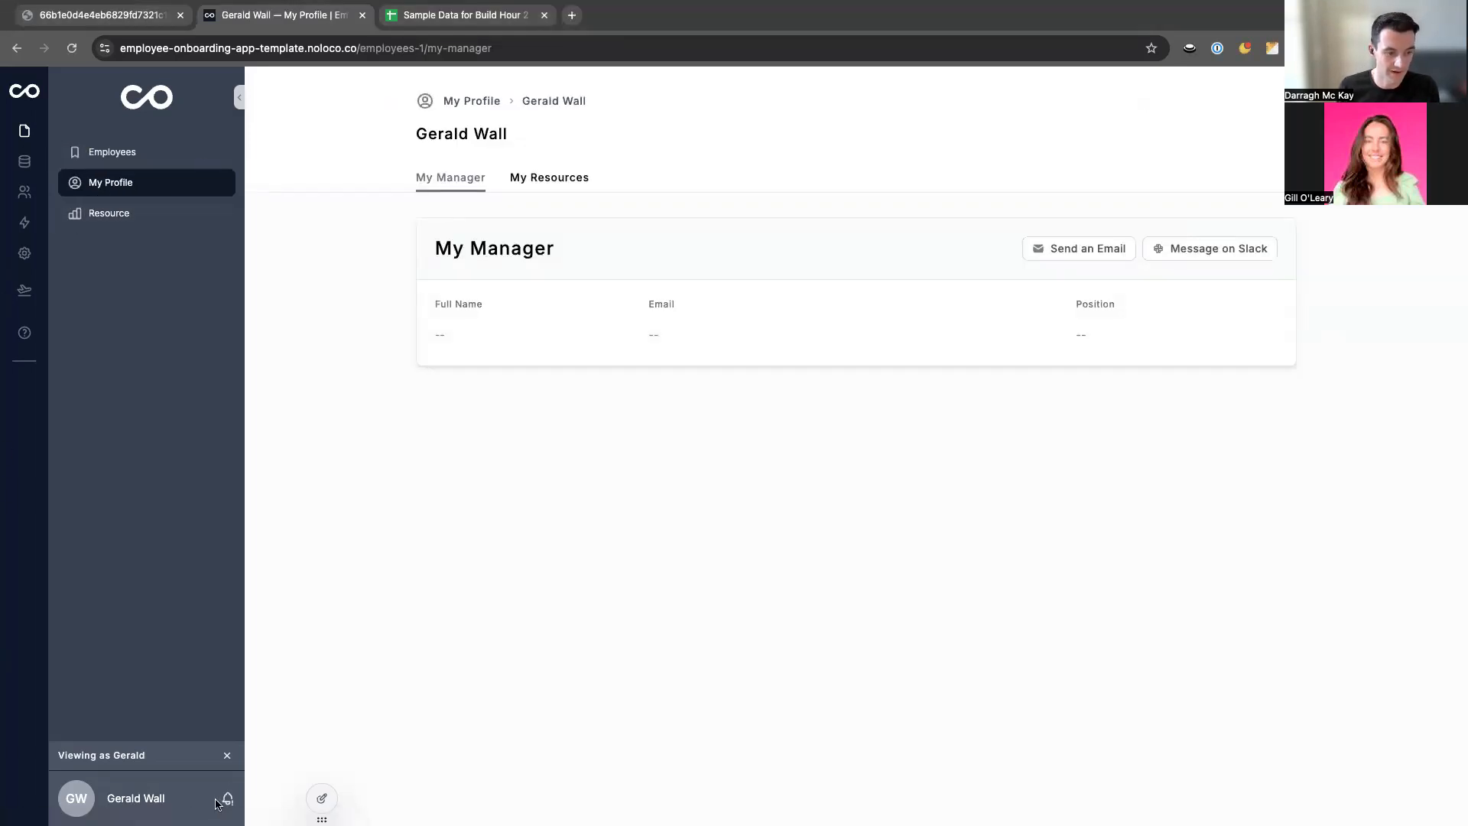
left_click(322, 766)
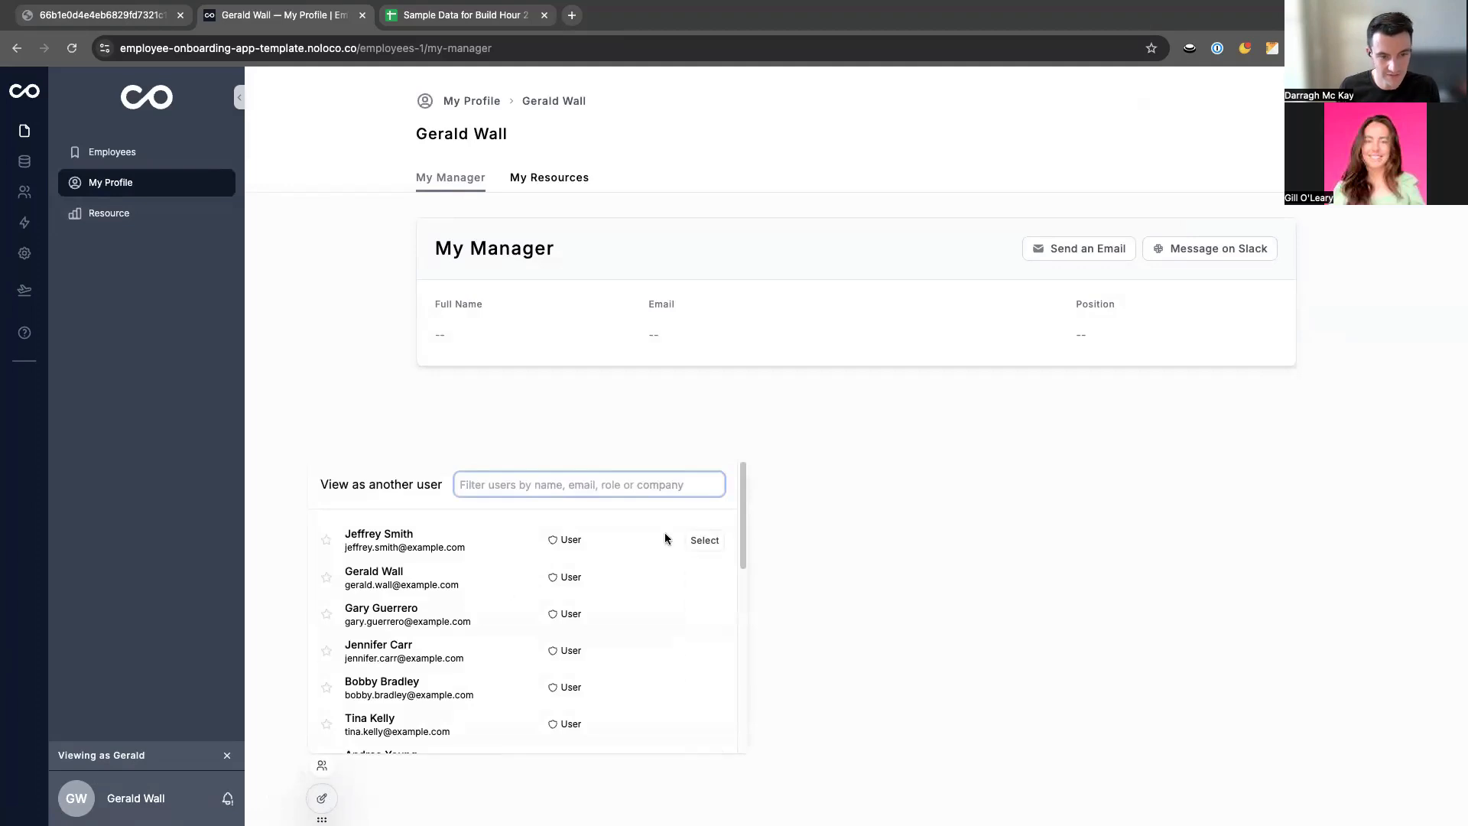
left_click(709, 539)
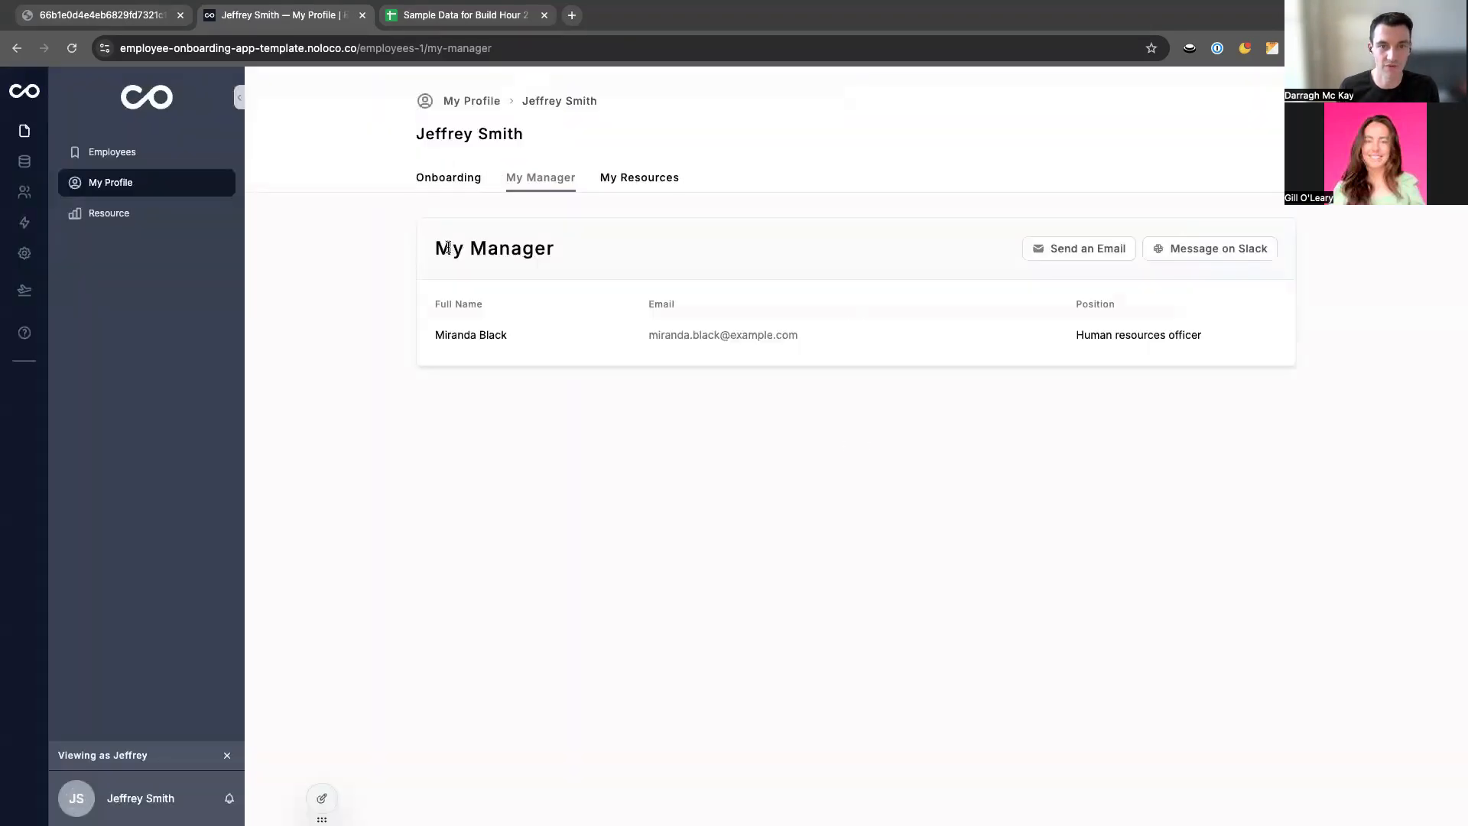
left_click(424, 184)
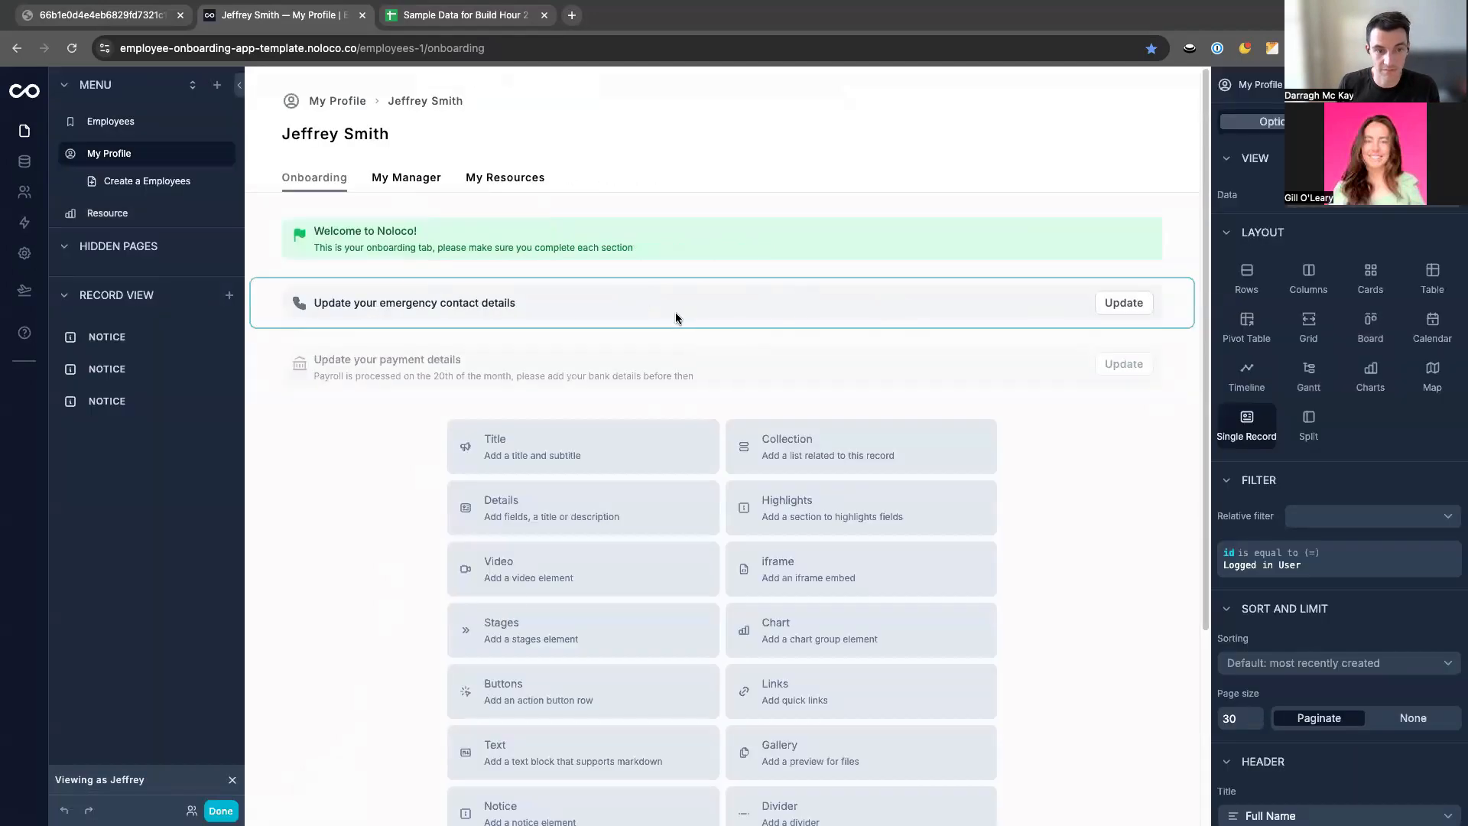
left_click(663, 355)
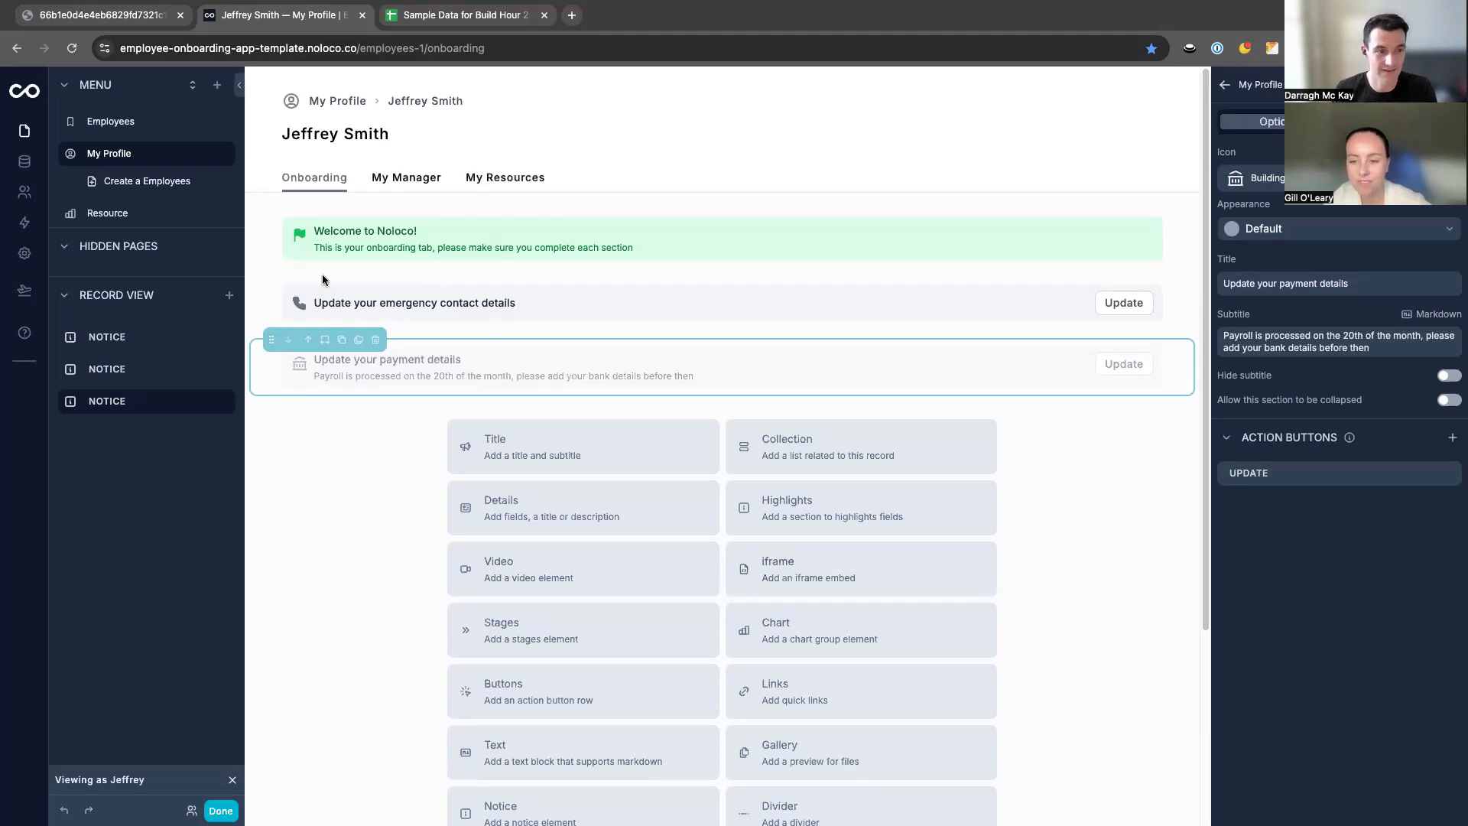
Set the type of the Remove action button on the "Frequently Asked Questions (FAQs)" resource record to Modal.
left_click(118, 216)
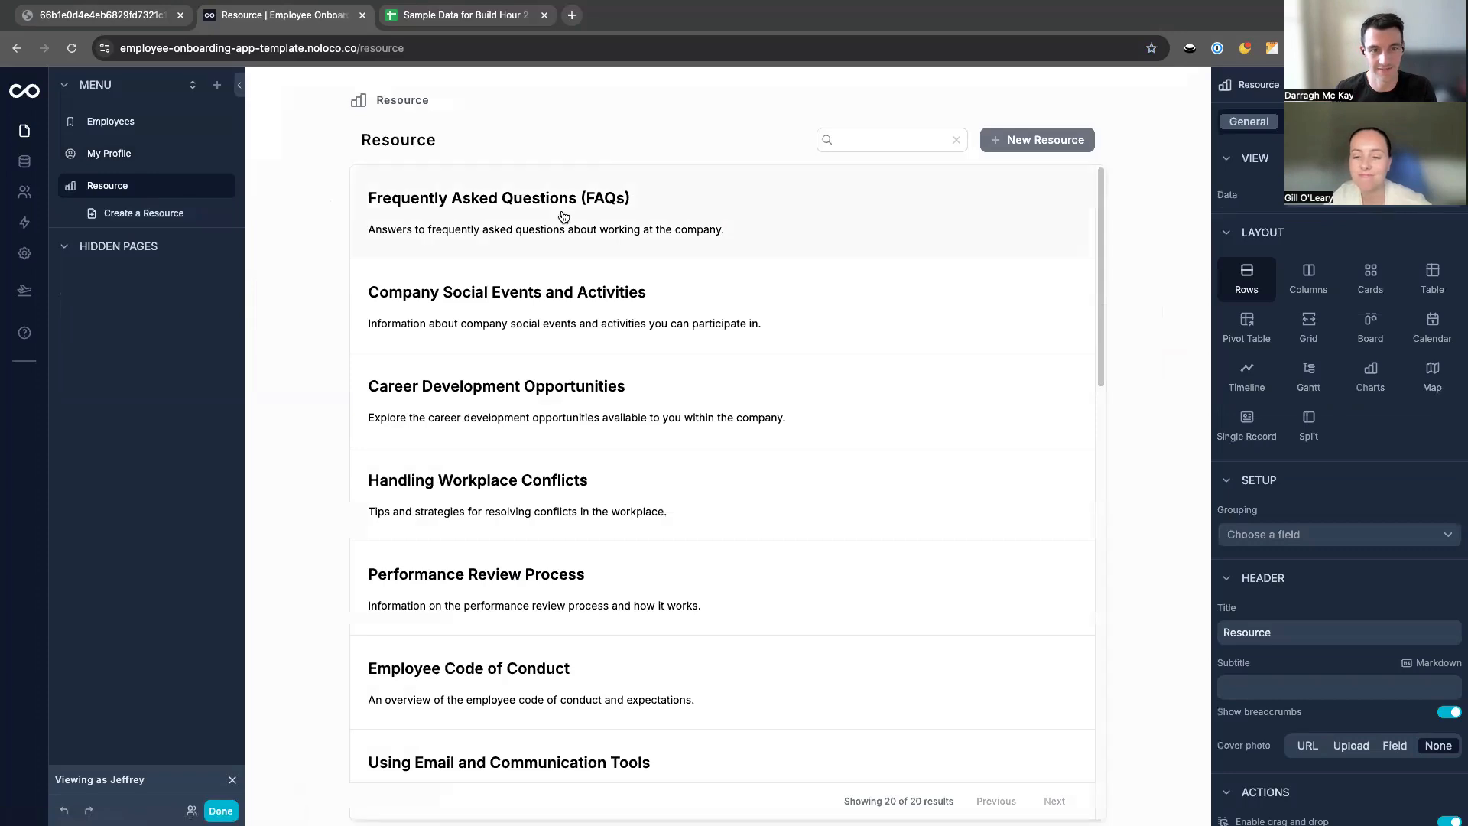
left_click(564, 217)
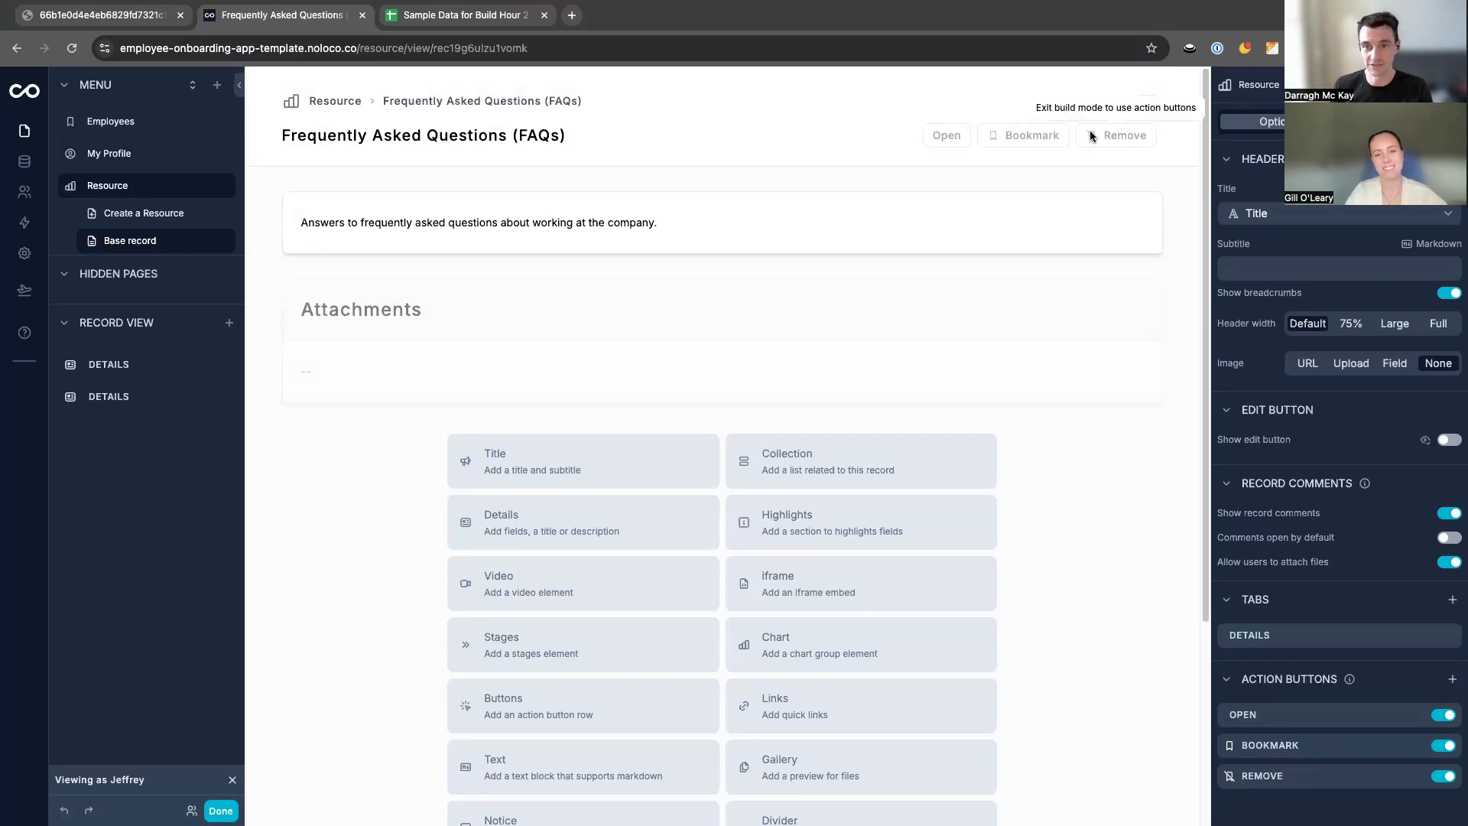
key("Escape")
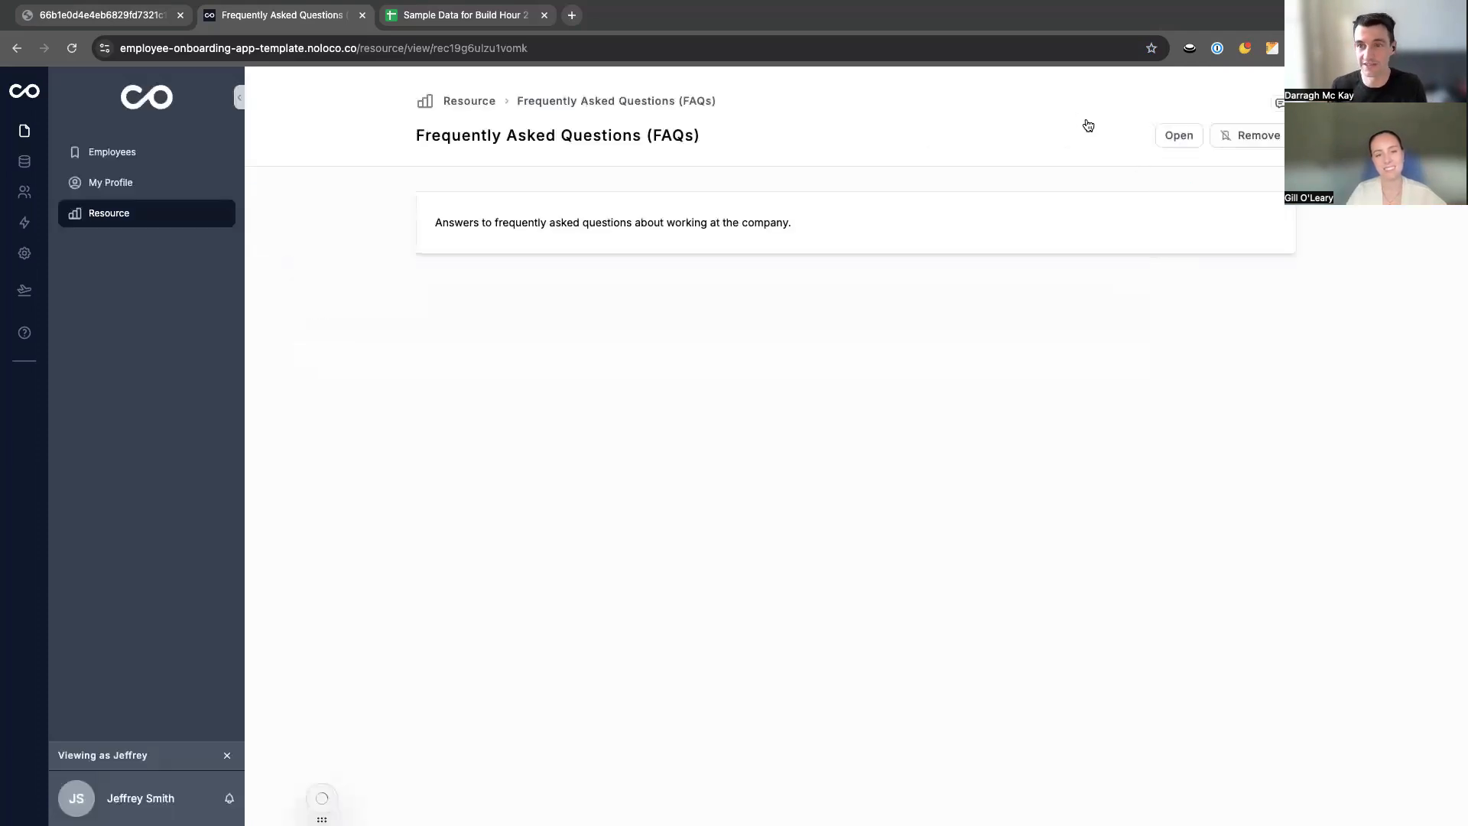
key("super+e")
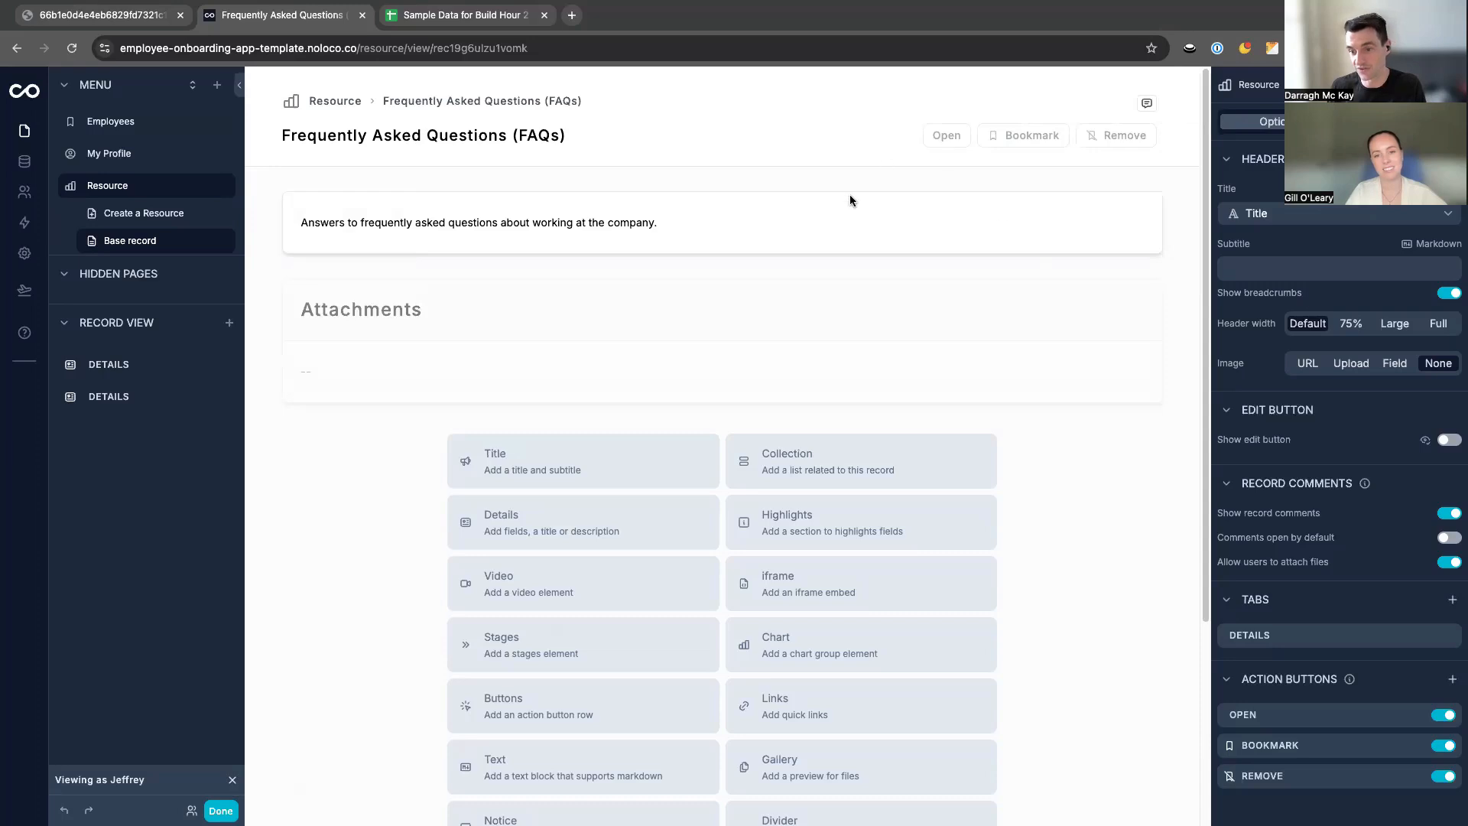
left_click(1415, 777)
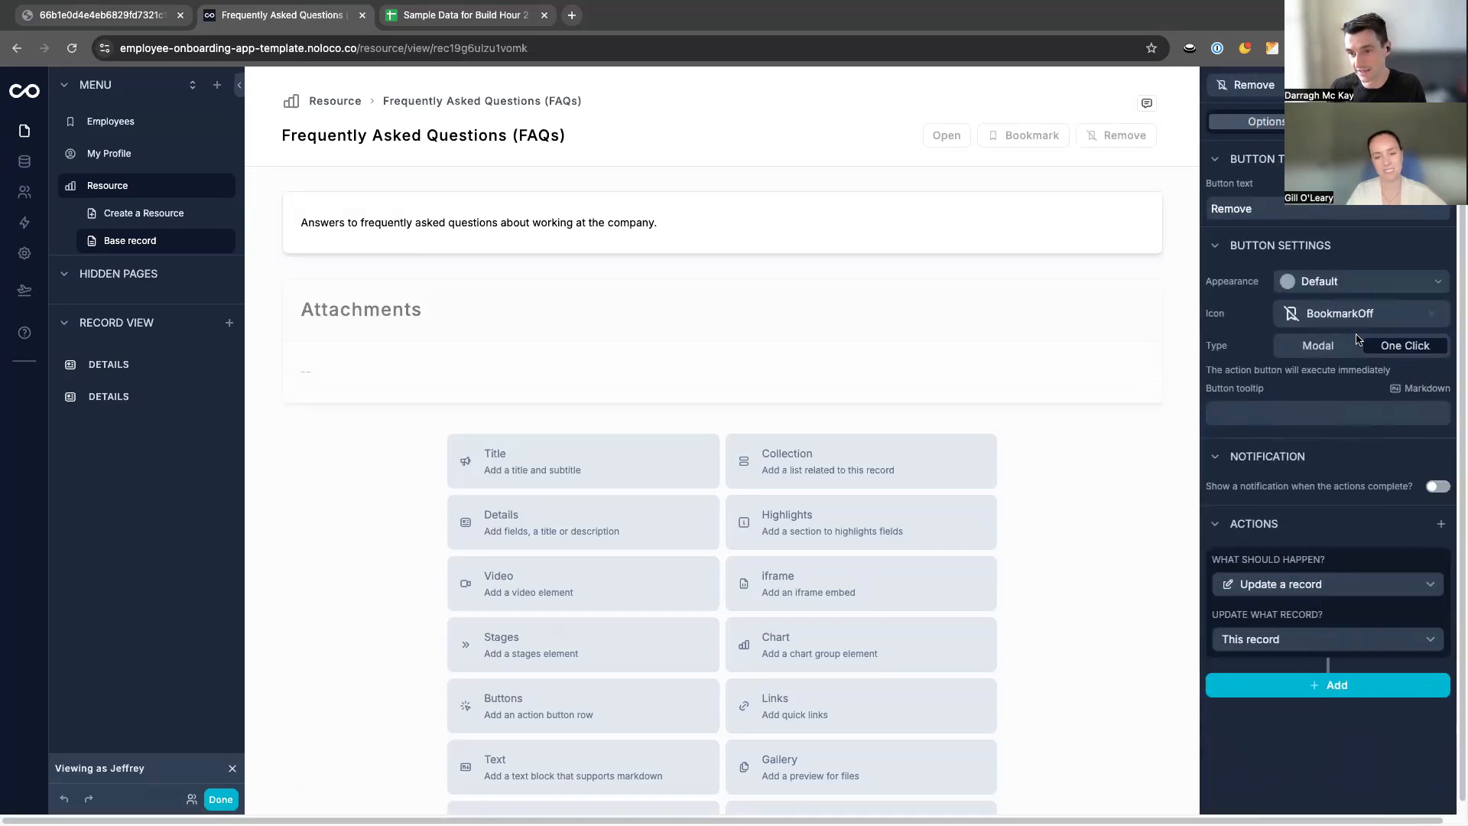
left_click(1323, 350)
Give the Remove button's modal the title "Are you sure want to remove?".
left_click(1283, 416)
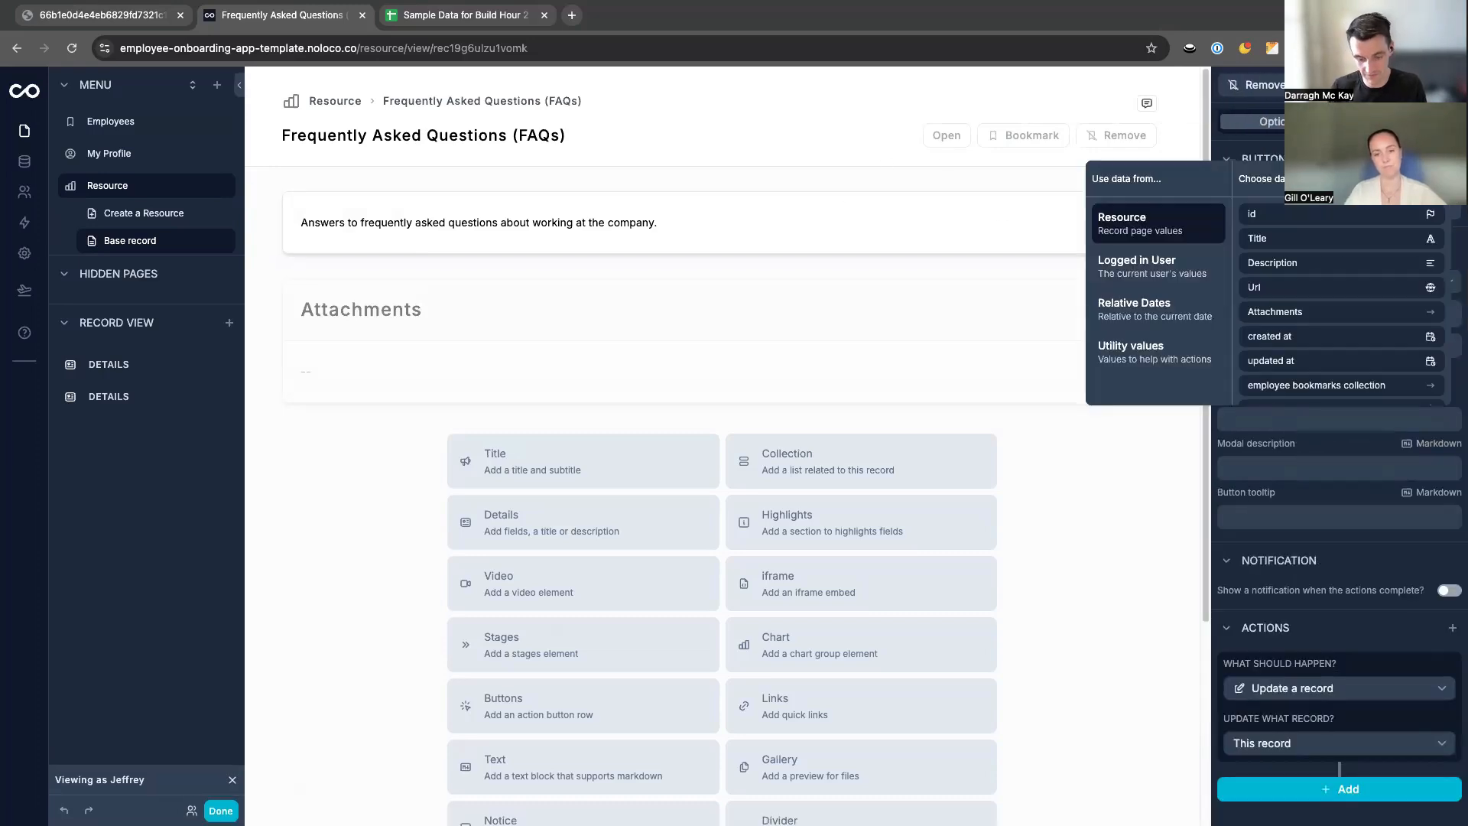
type("Are you sure wan")
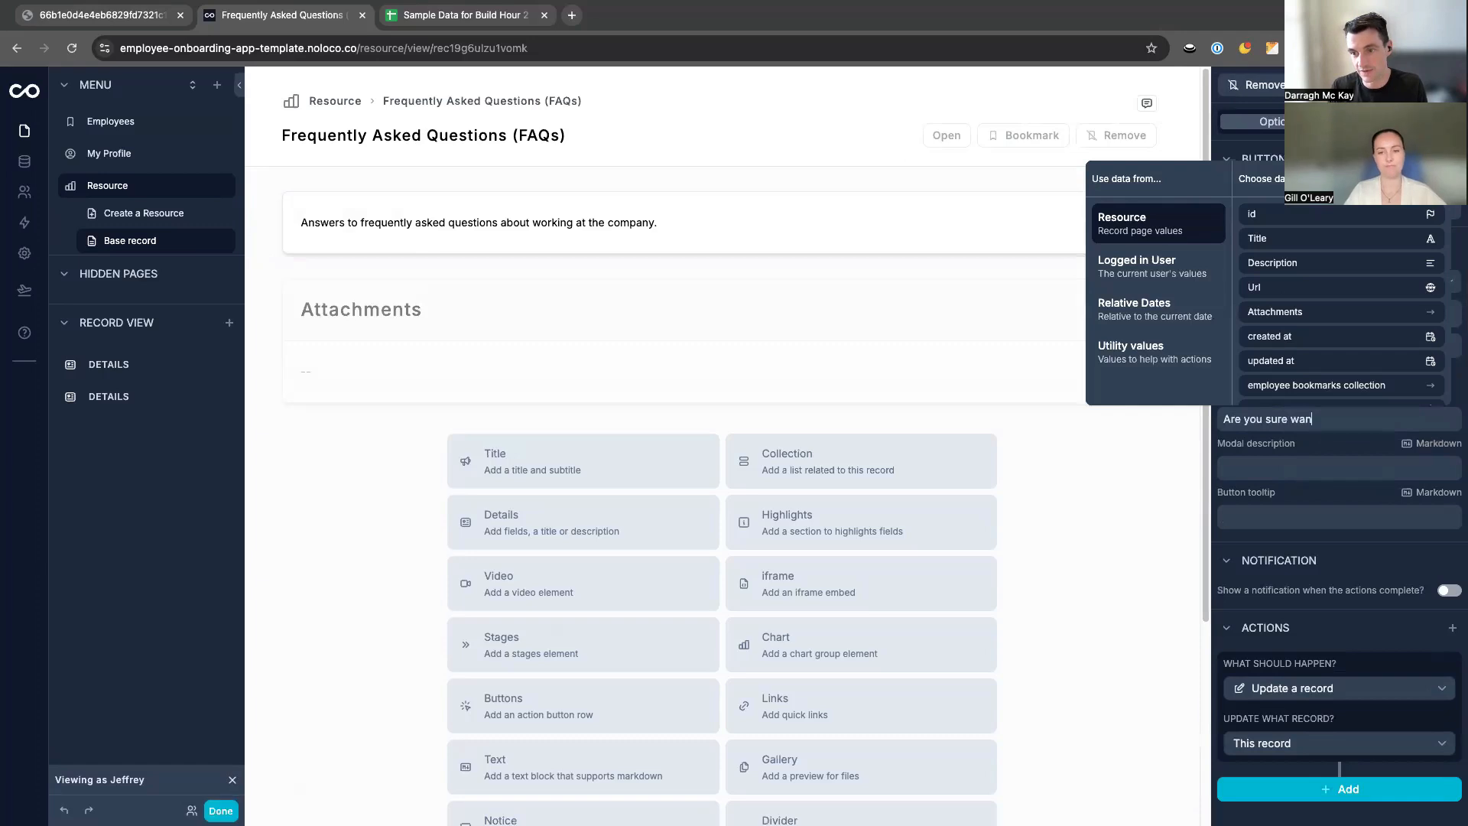
type("t t oremove?")
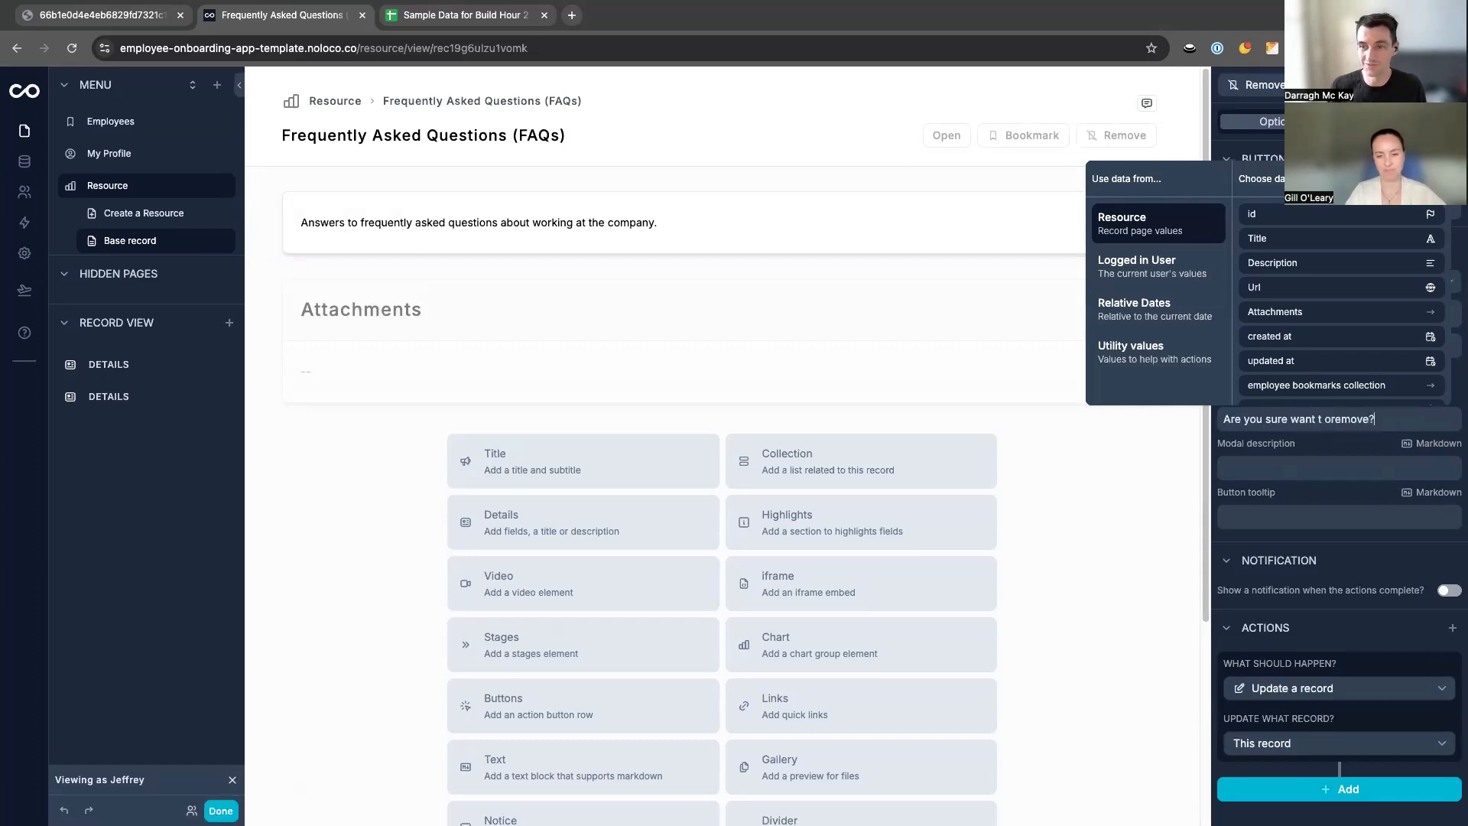
left_click(1323, 428)
key("BackSpace")
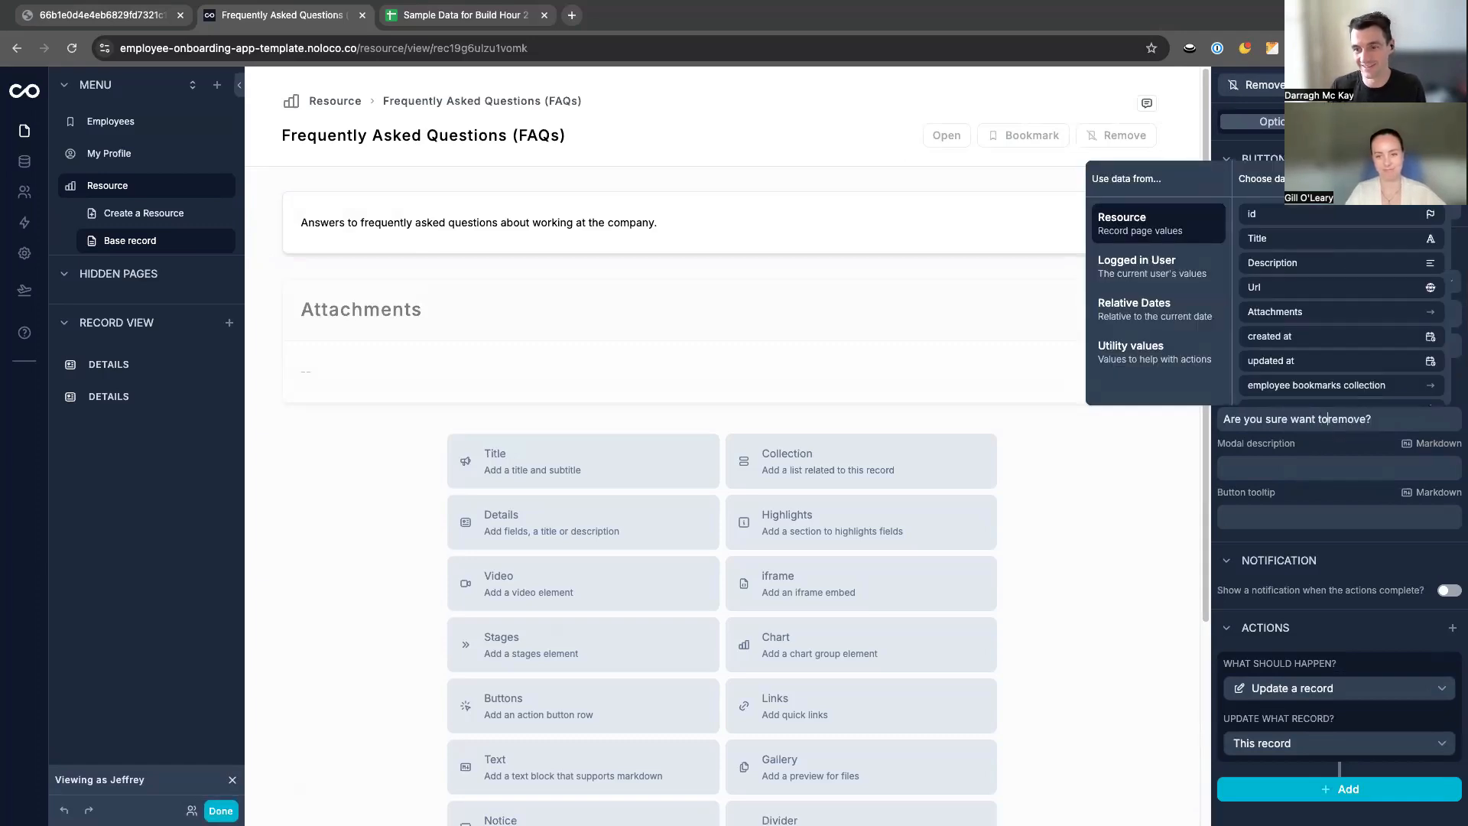
key("Right")
left_click(1000, 95)
Run the Remove action on the FAQs resource outside build mode and confirm the removal.
key("super+e")
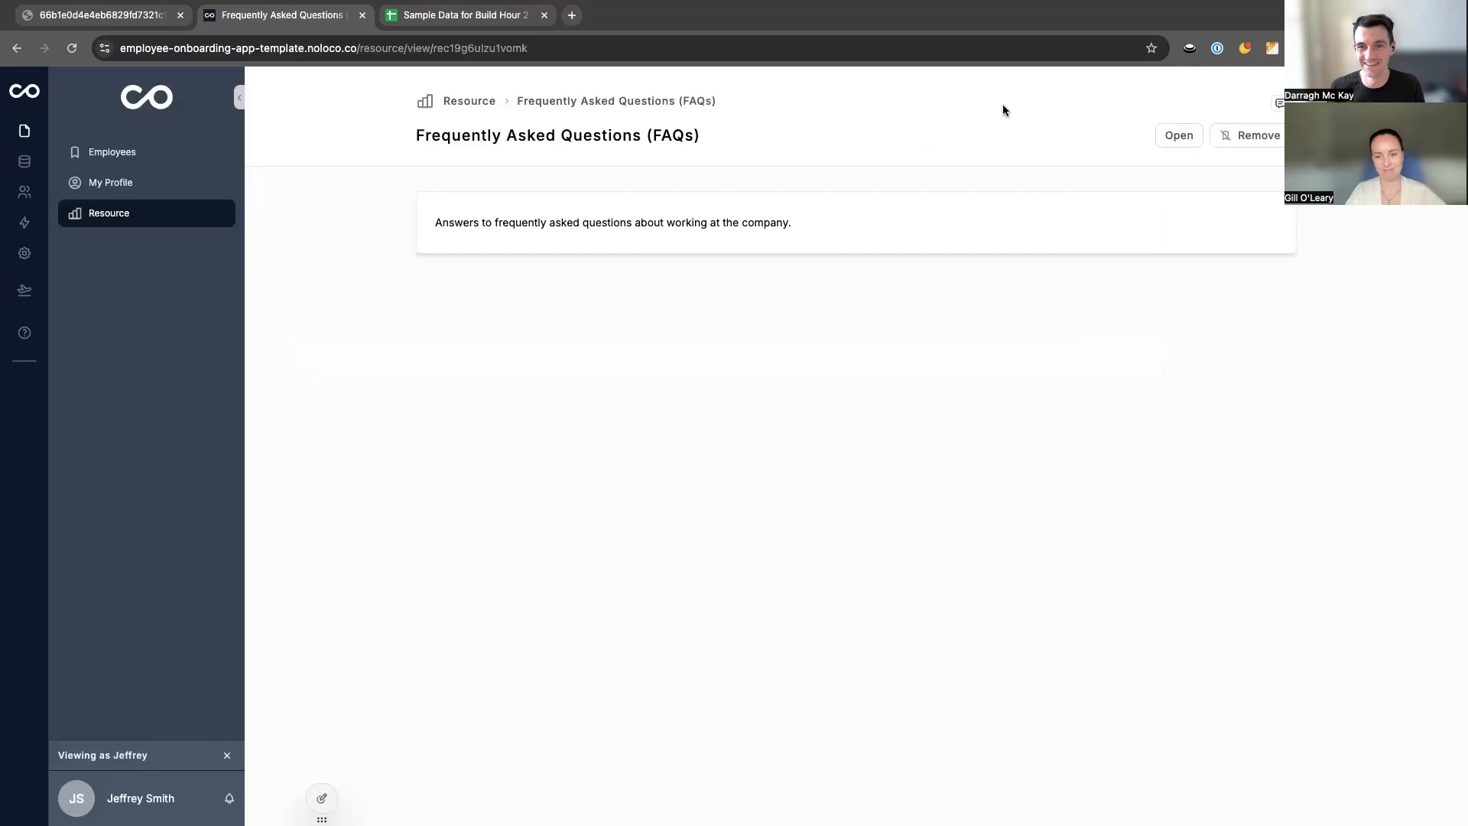
left_click(1252, 144)
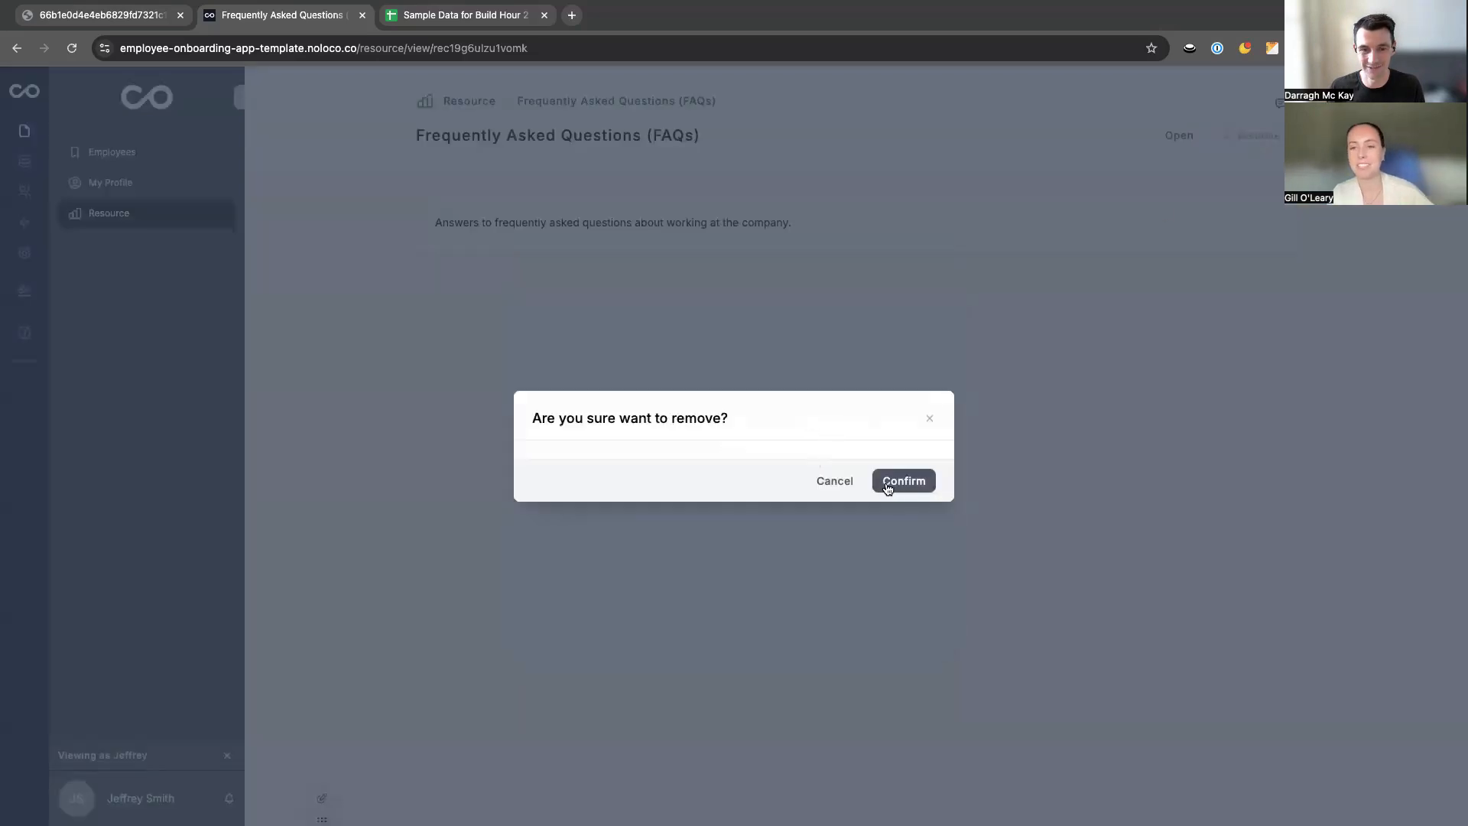
left_click(887, 490)
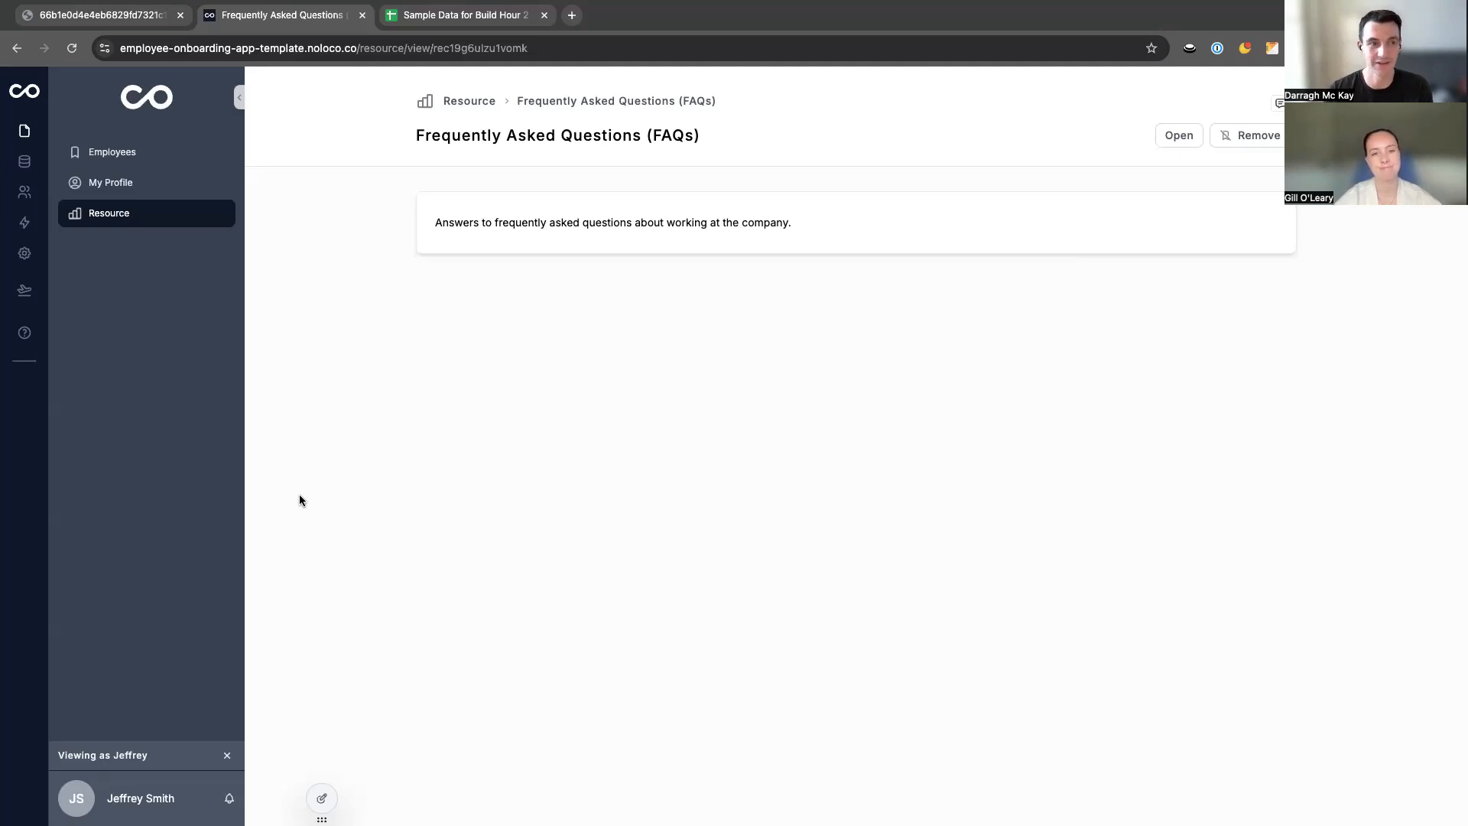
Open the new employee form from the Employee Directory and review its fields.
left_click(112, 153)
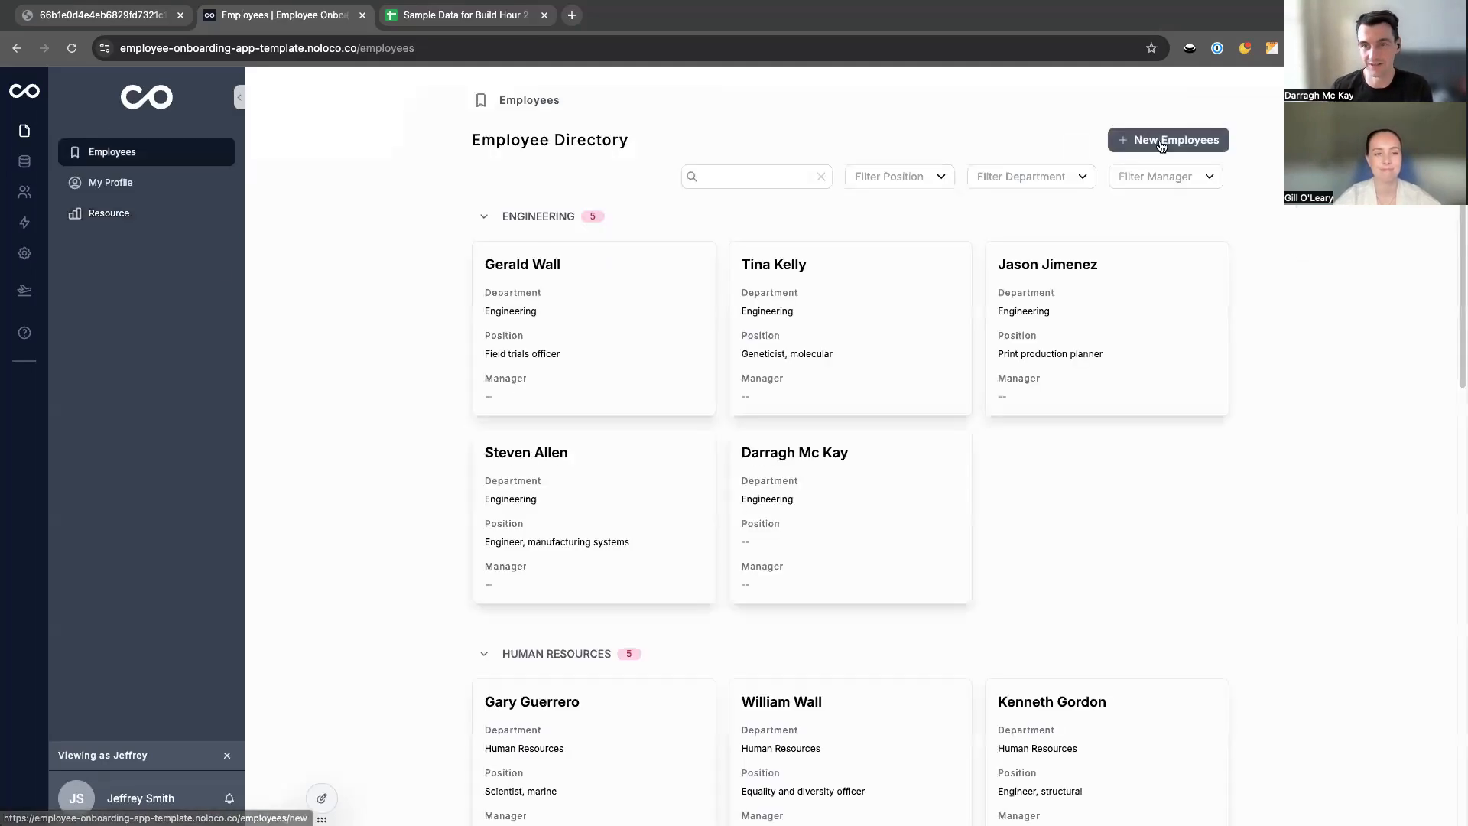
left_click(1162, 139)
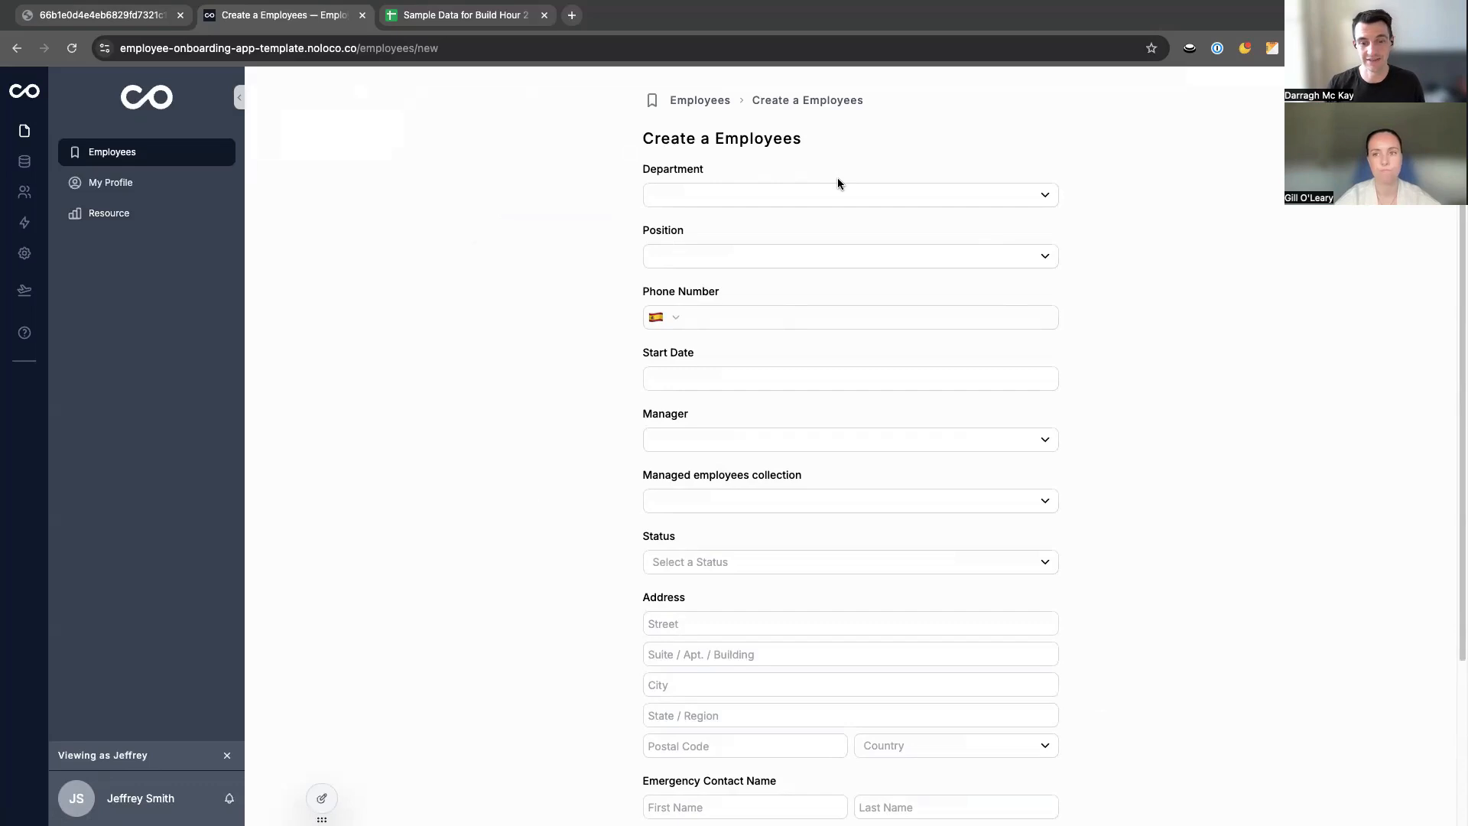
scroll(826, 364, "down", 3)
scroll(826, 367, "up", 3)
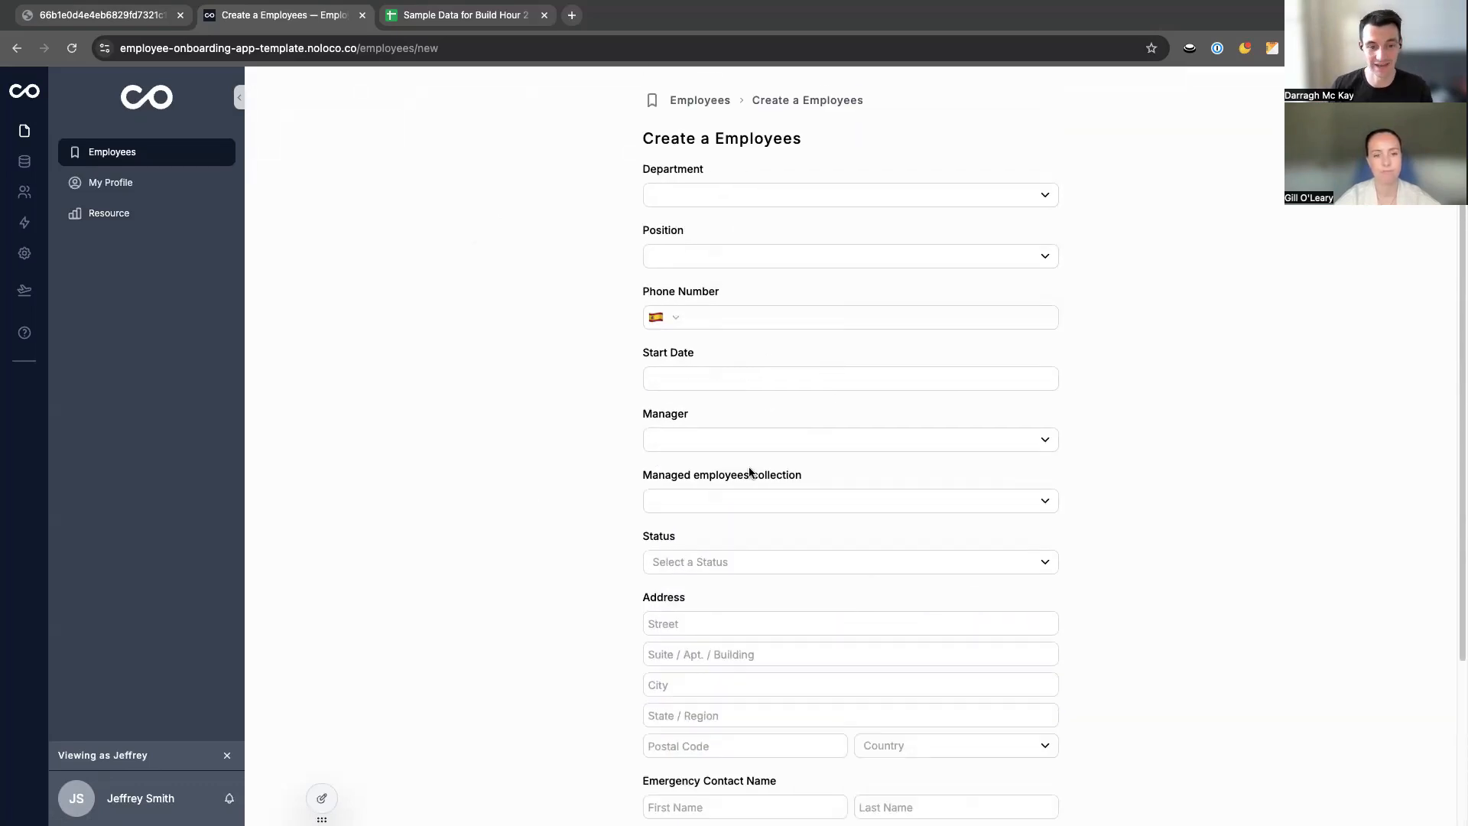
scroll(751, 473, "down", 3)
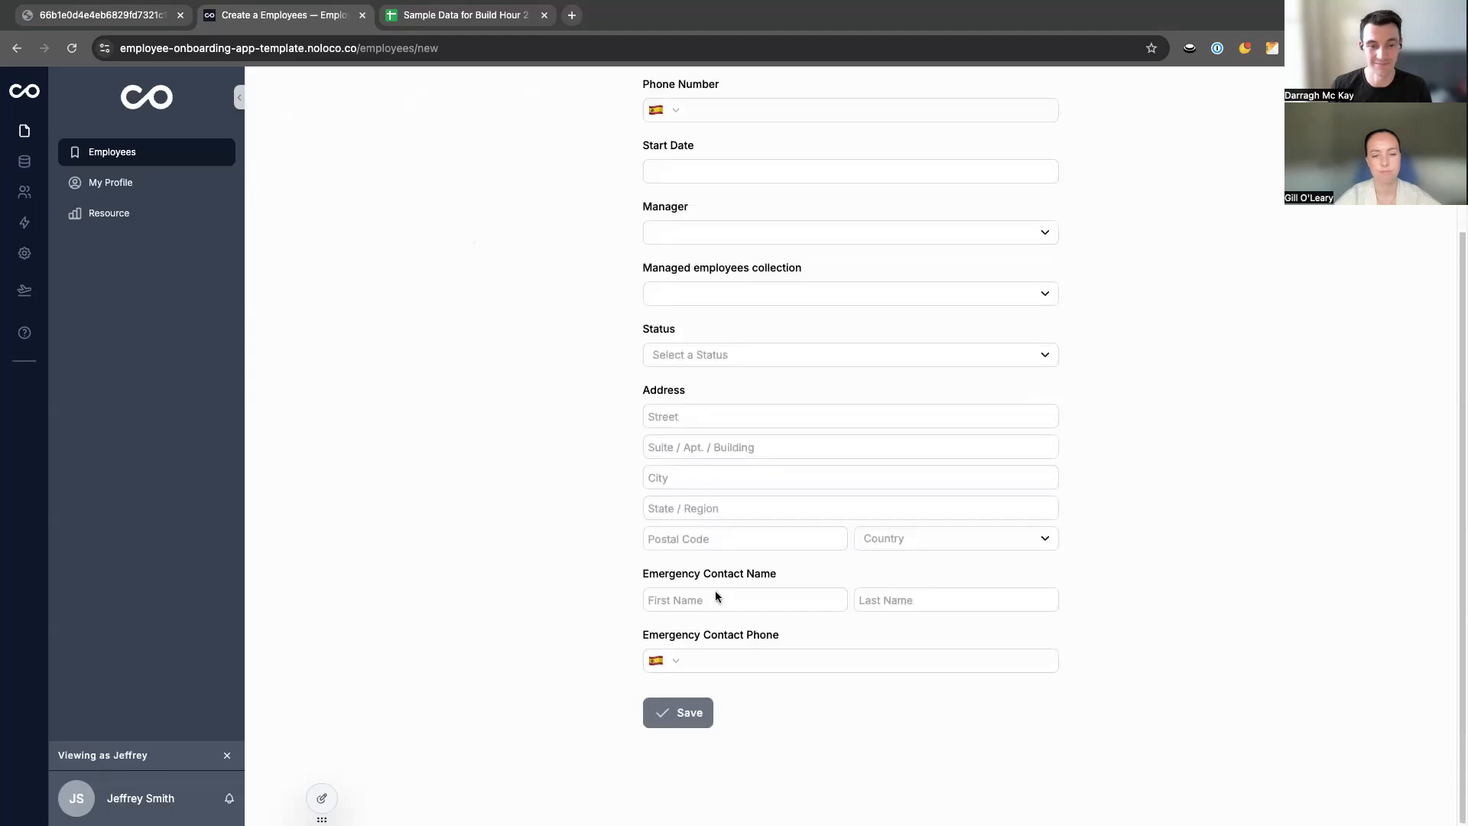
scroll(689, 429, "up", 3)
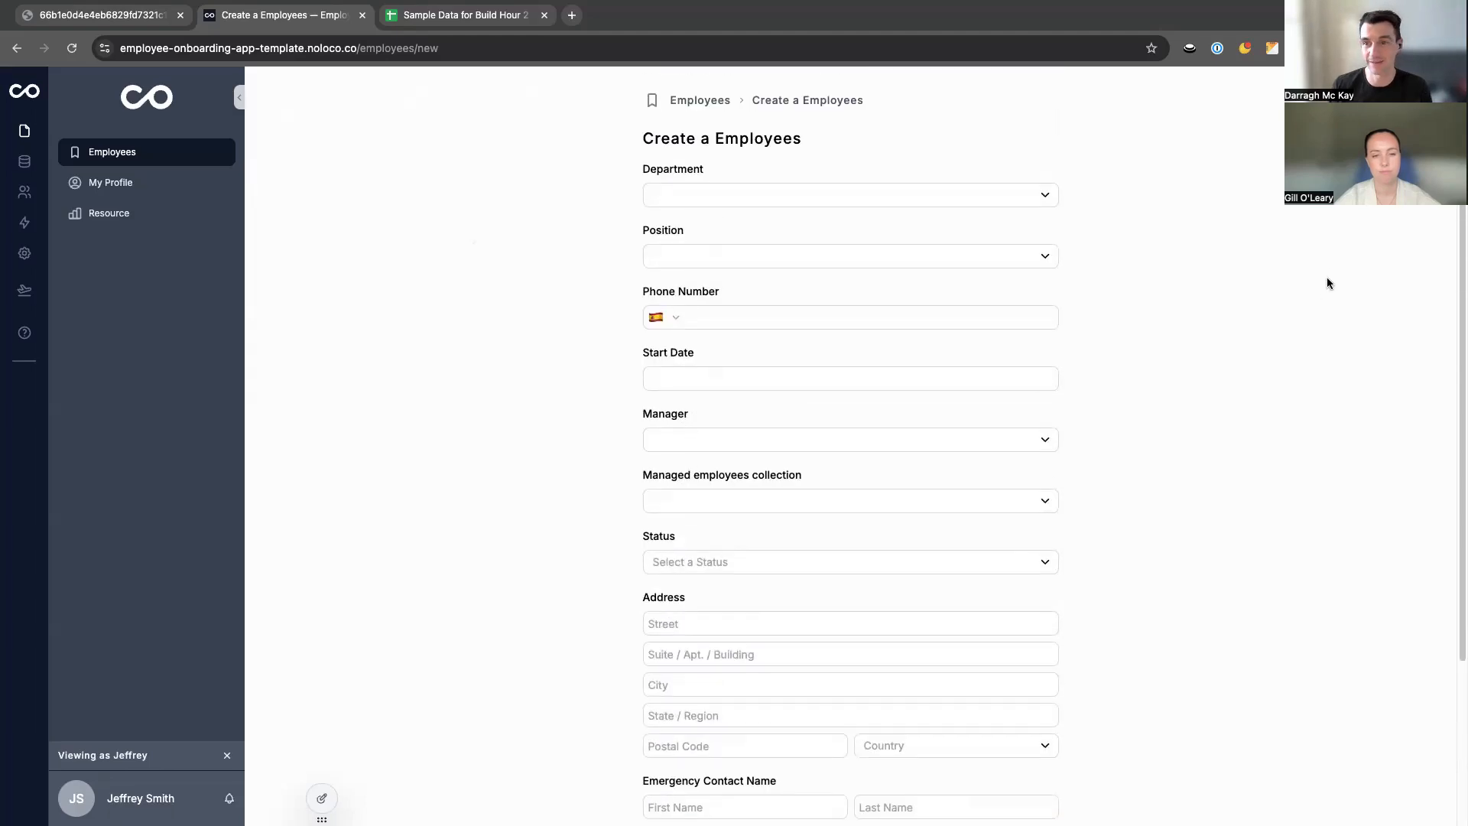